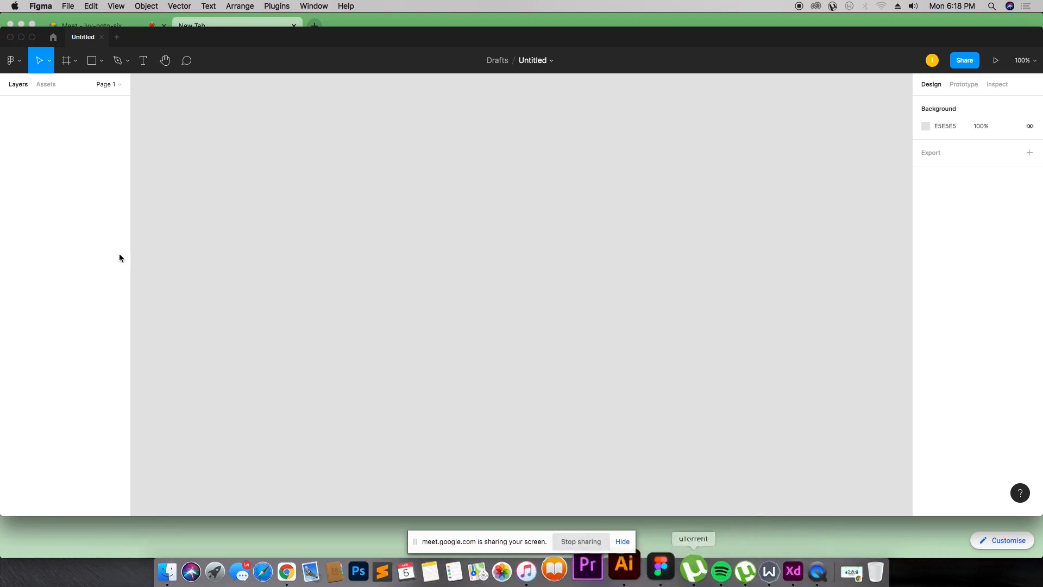
Step: Browse the main menu's Object, Integrations, Plugins and Preferences submenus
{"action": "left_click", "coordinate": [13, 61]}
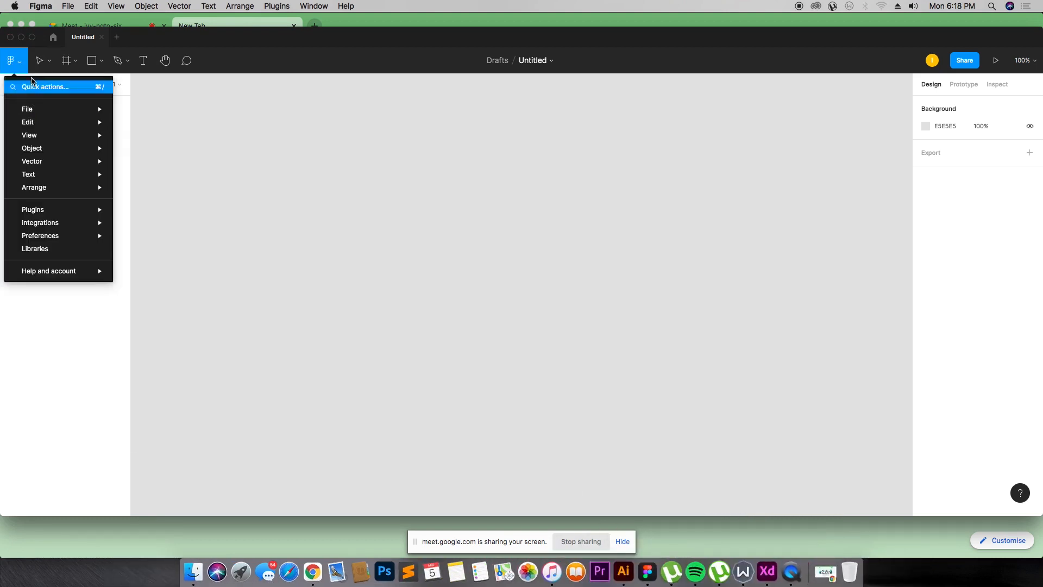
{"action": "mouse_move", "coordinate": [40, 109]}
{"action": "mouse_move", "coordinate": [62, 125]}
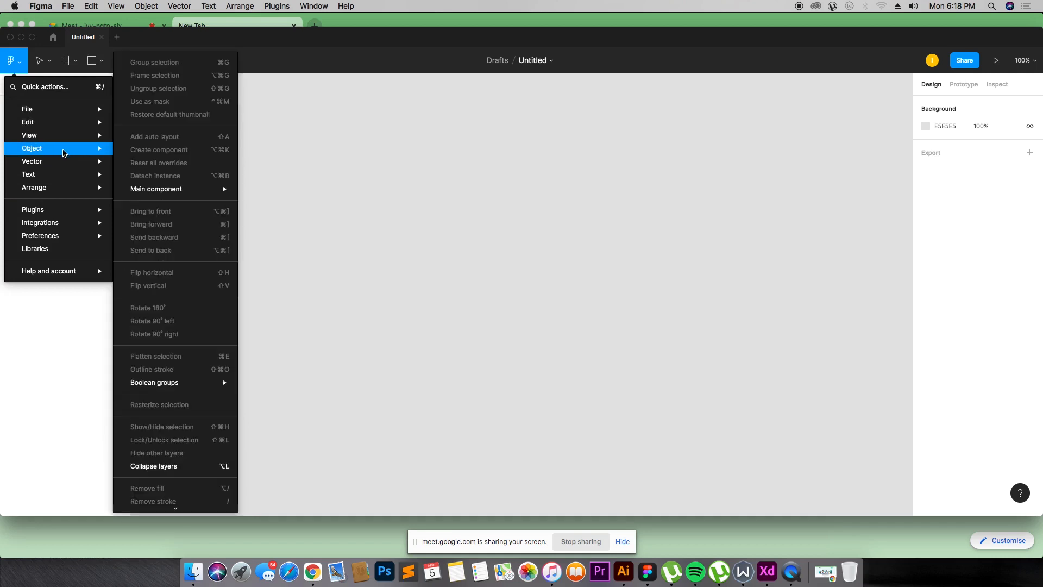
{"action": "mouse_move", "coordinate": [65, 176]}
{"action": "mouse_move", "coordinate": [65, 215]}
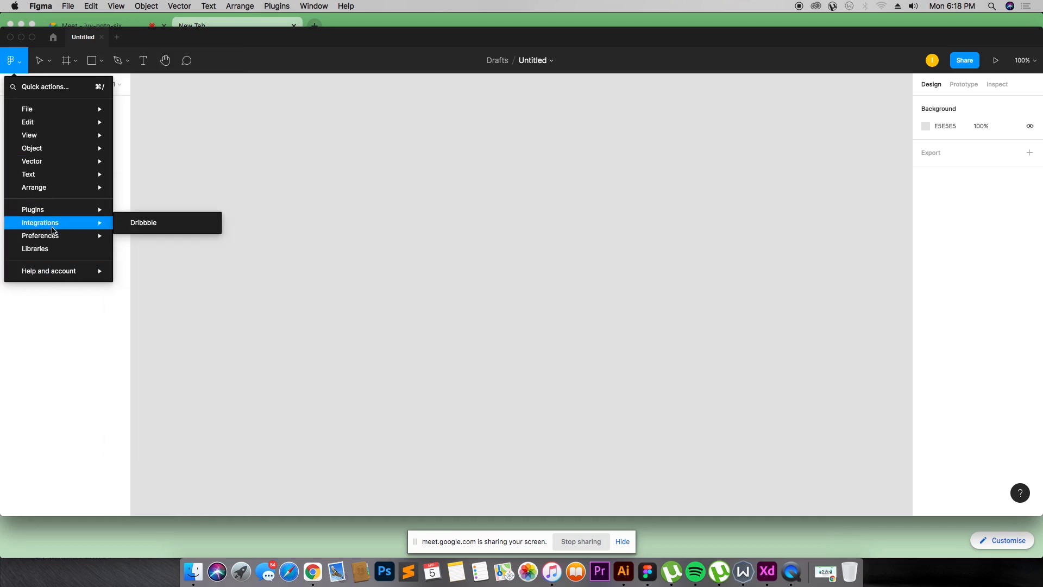
{"action": "mouse_move", "coordinate": [17, 209]}
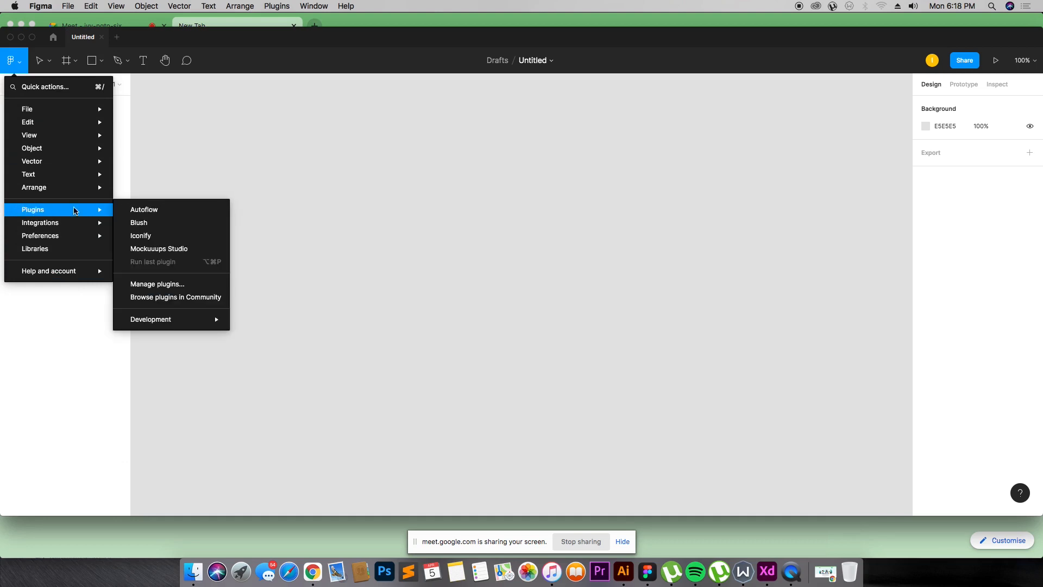
{"action": "mouse_move", "coordinate": [45, 237]}
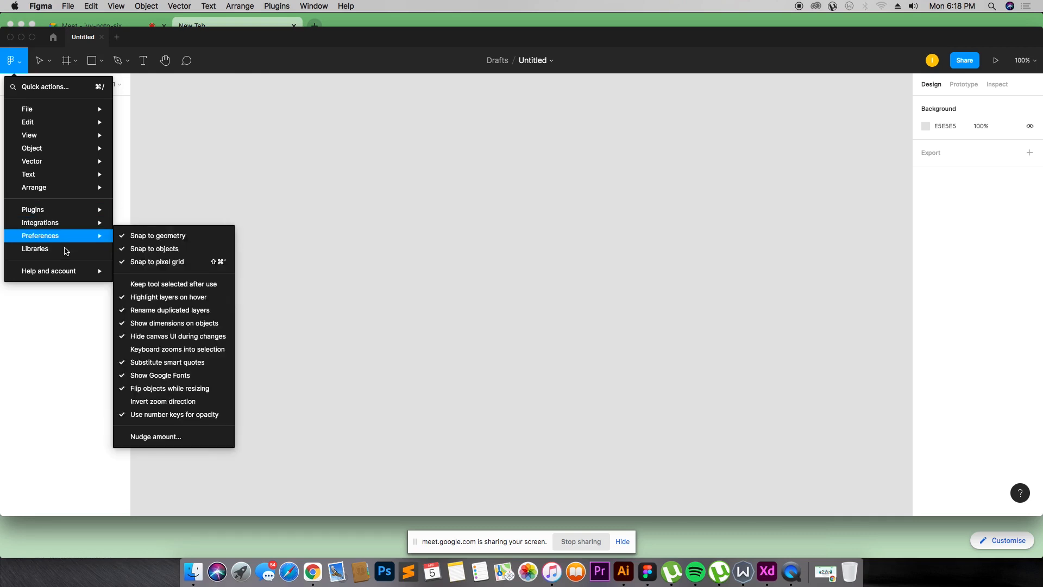
{"action": "mouse_move", "coordinate": [70, 273]}
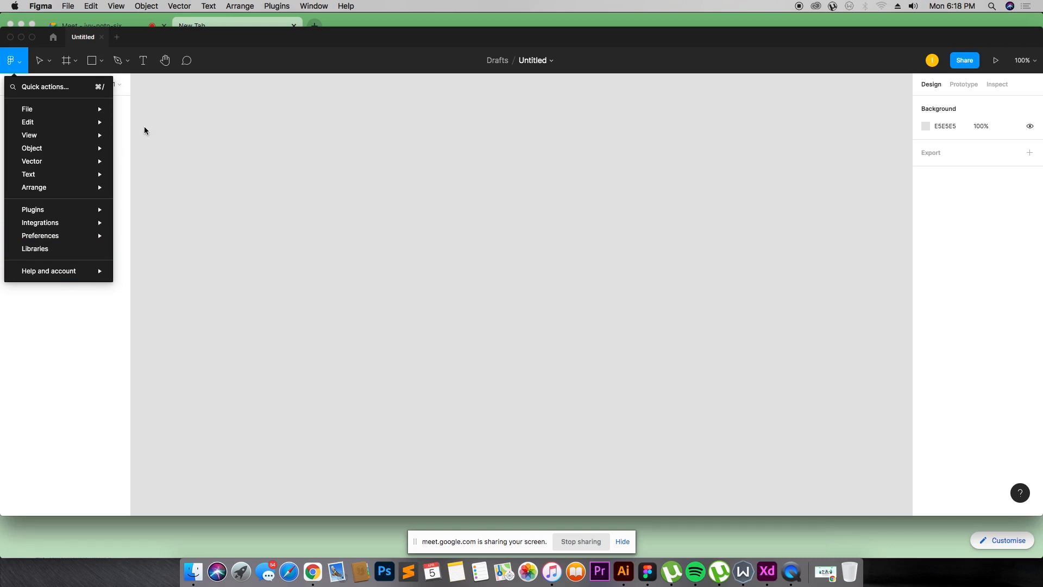
Step: Look through the Move and Frame tool options in the toolbar
{"action": "left_click", "coordinate": [43, 66]}
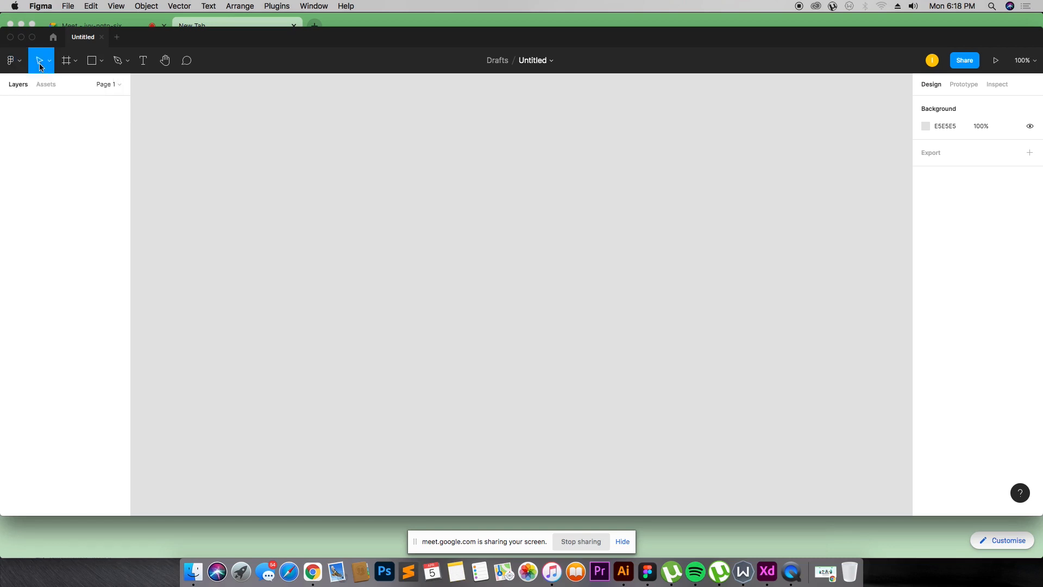
{"action": "left_click", "coordinate": [51, 65]}
{"action": "left_click", "coordinate": [43, 62]}
{"action": "left_click", "coordinate": [48, 65]}
{"action": "left_click", "coordinate": [52, 65]}
{"action": "left_click", "coordinate": [51, 64]}
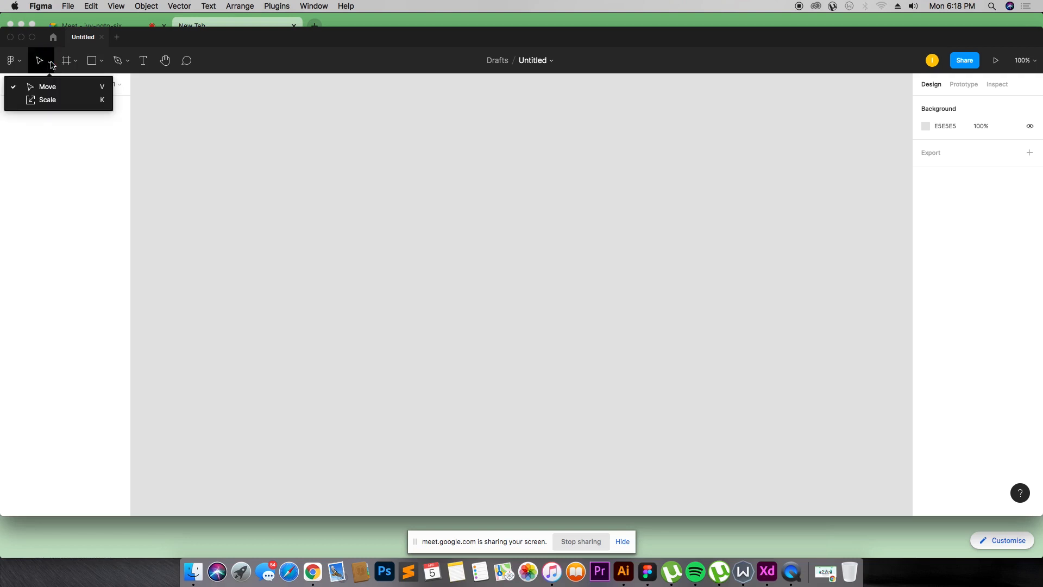
{"action": "left_click", "coordinate": [51, 65]}
{"action": "left_click", "coordinate": [52, 65]}
{"action": "left_click", "coordinate": [71, 62]}
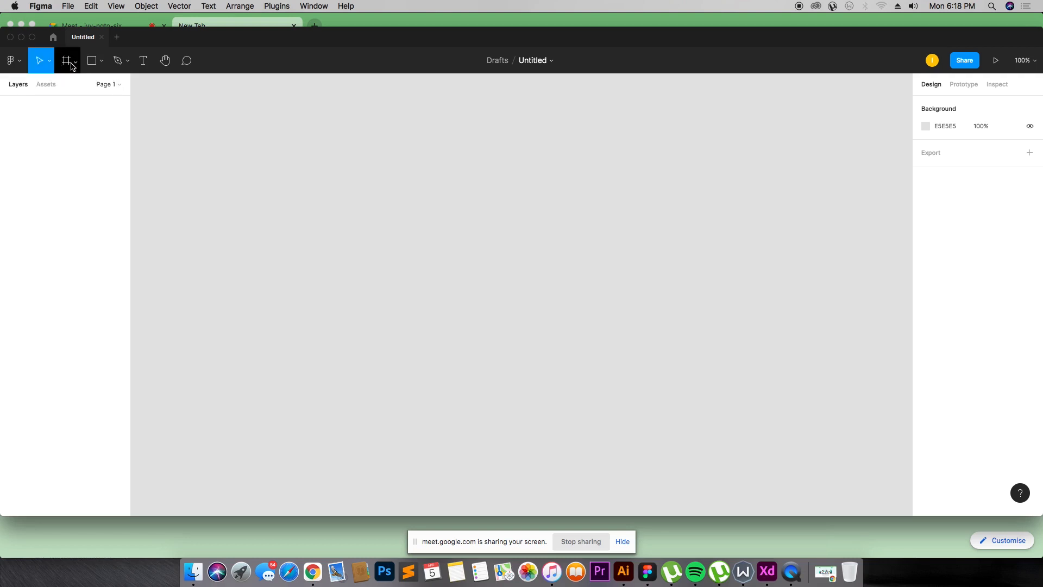
{"action": "left_click", "coordinate": [71, 62]}
{"action": "left_click", "coordinate": [71, 62]}
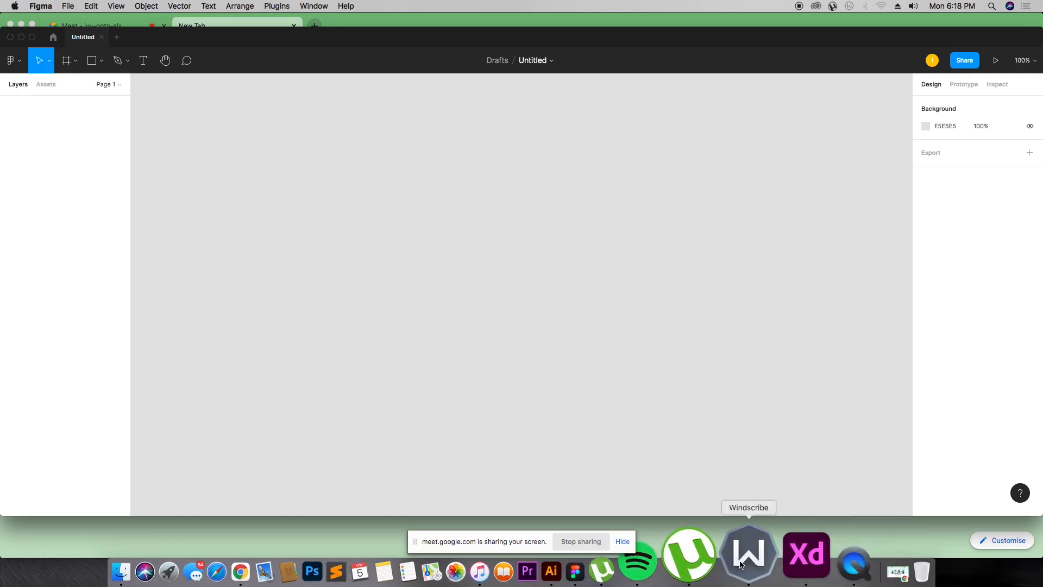
Step: Switch to Adobe XD and create a new document
{"action": "left_click", "coordinate": [767, 565]}
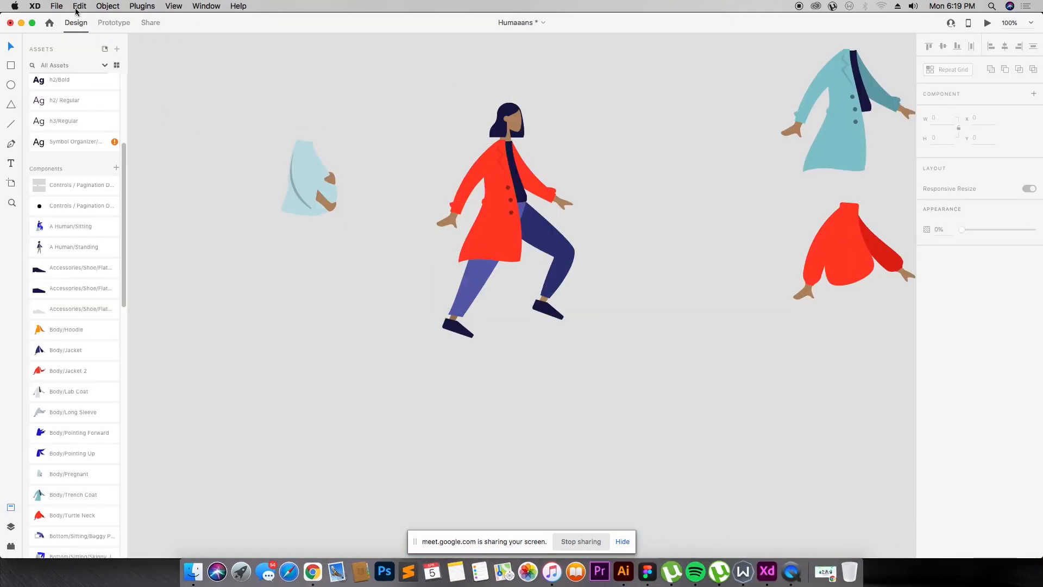
{"action": "left_click", "coordinate": [56, 6]}
{"action": "left_click", "coordinate": [63, 18]}
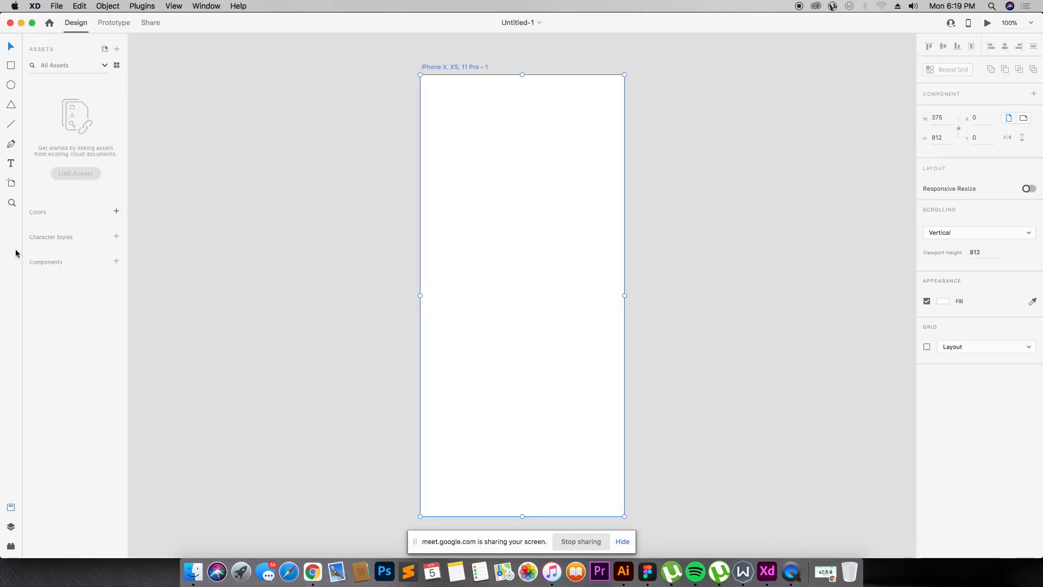
Step: Switch back to Figma and view the Frame tool's device size presets
{"action": "key", "text": "super+Tab"}
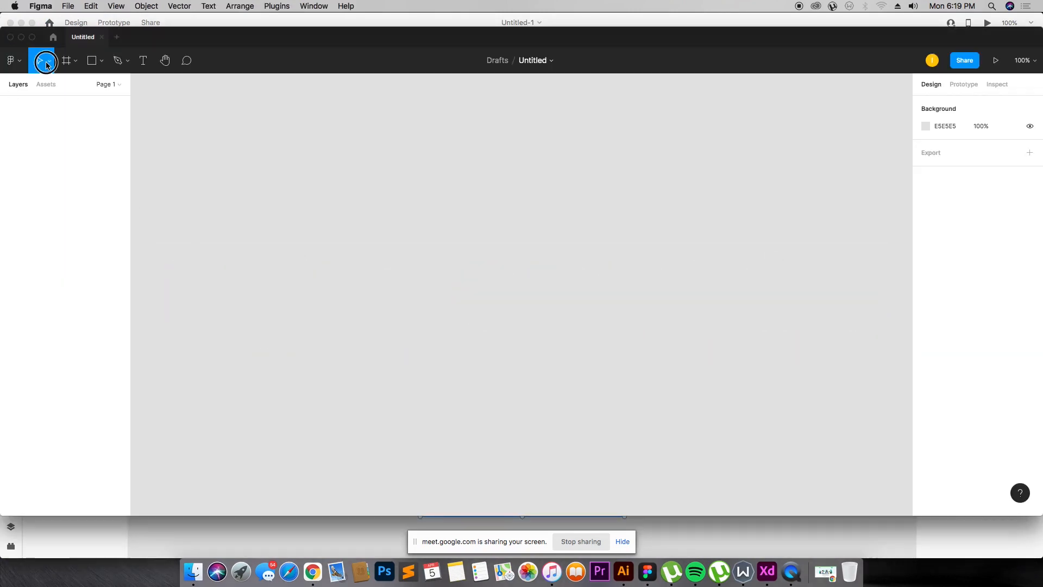
{"action": "key", "text": "super+Tab"}
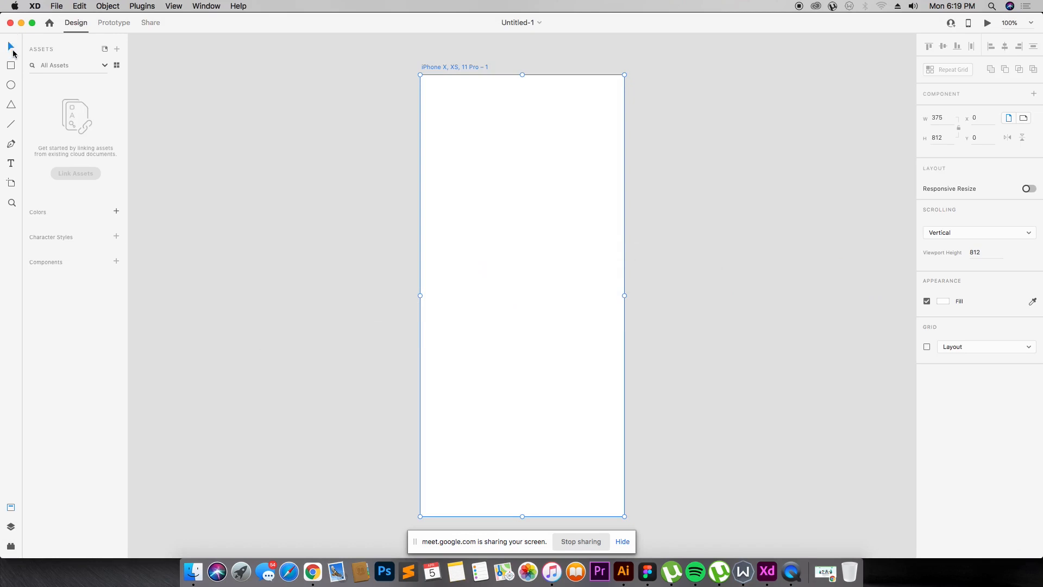
{"action": "key", "text": "super+Tab"}
{"action": "left_click", "coordinate": [77, 63]}
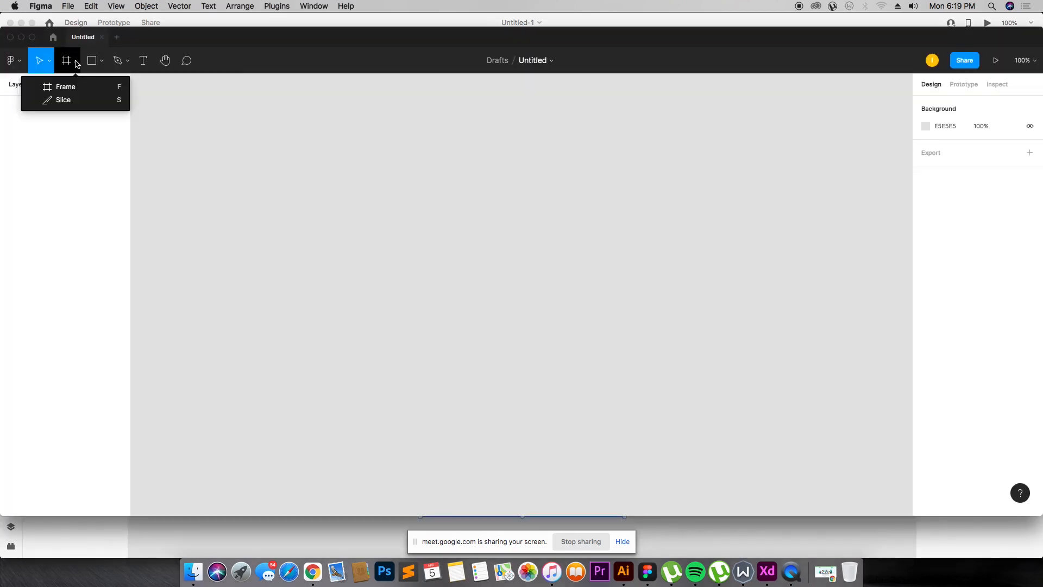
{"action": "left_click", "coordinate": [67, 88]}
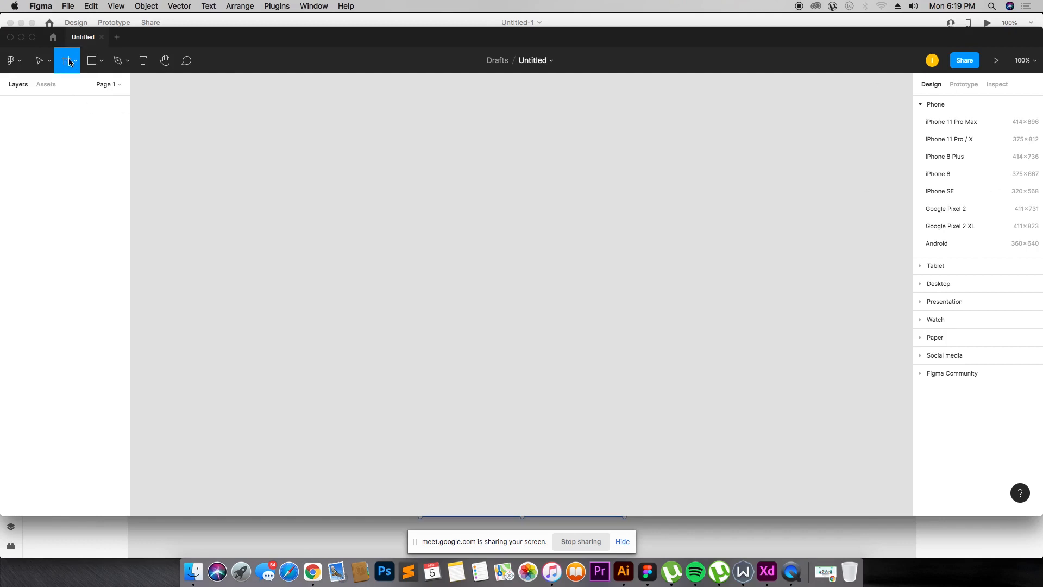
{"action": "left_click", "coordinate": [76, 62]}
{"action": "left_click", "coordinate": [76, 62]}
Step: Switch to Adobe XD and scroll through the Artboard tool's device presets
{"action": "key", "text": "super+Tab"}
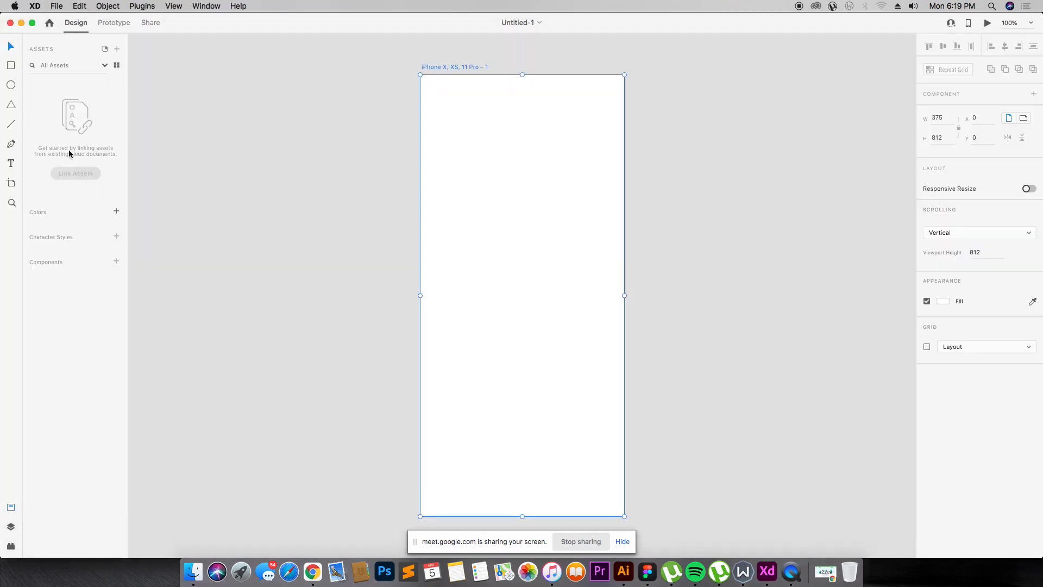
{"action": "left_click", "coordinate": [12, 183]}
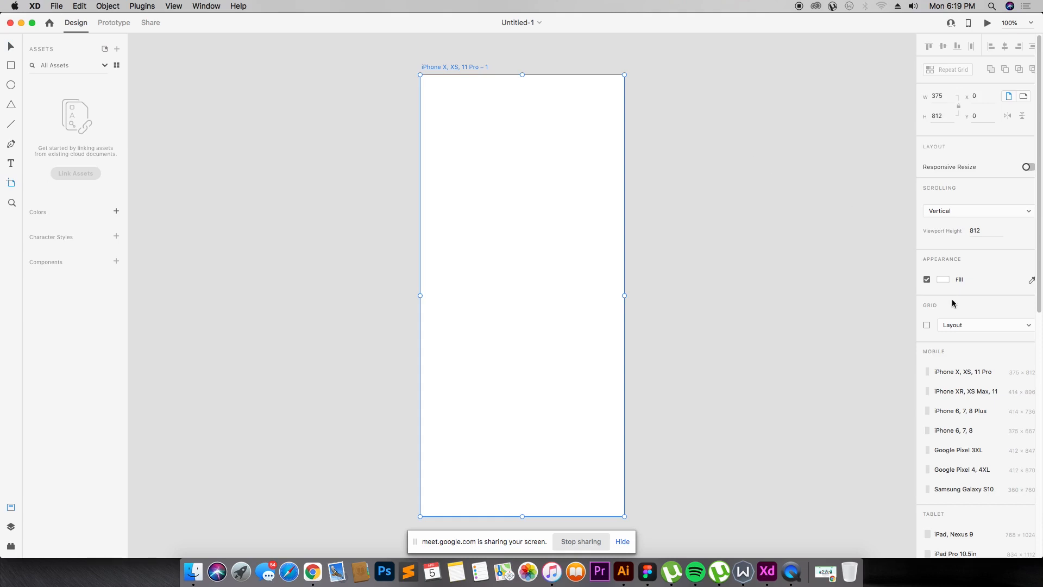
{"action": "scroll", "coordinate": [956, 315], "scroll_direction": "down", "scroll_amount": 3}
Step: Switch to Figma and look through the shape tool options and the Pen tool
{"action": "key", "text": "super+Tab"}
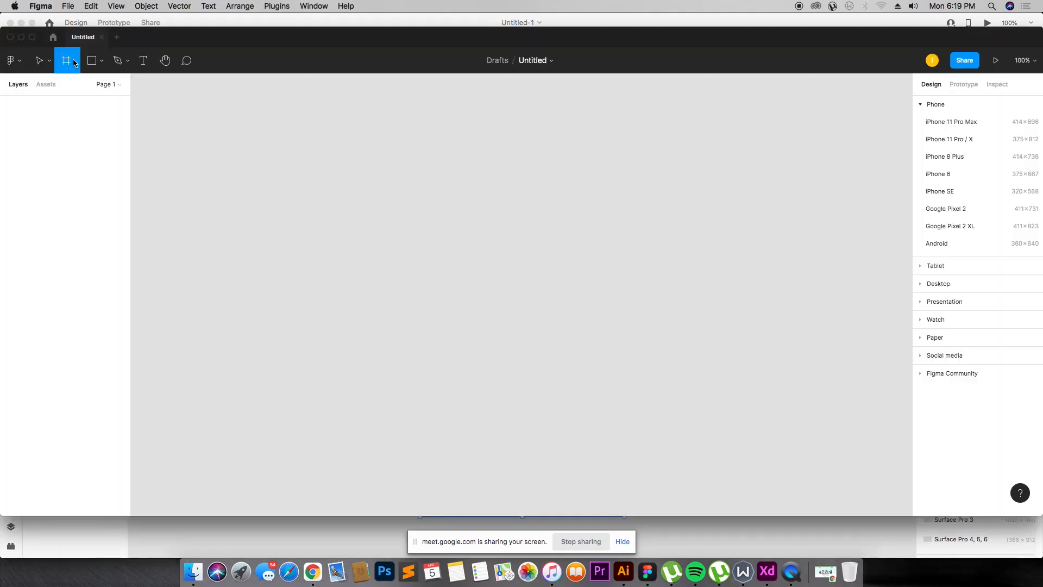
{"action": "left_click", "coordinate": [92, 60]}
{"action": "left_click", "coordinate": [102, 62]}
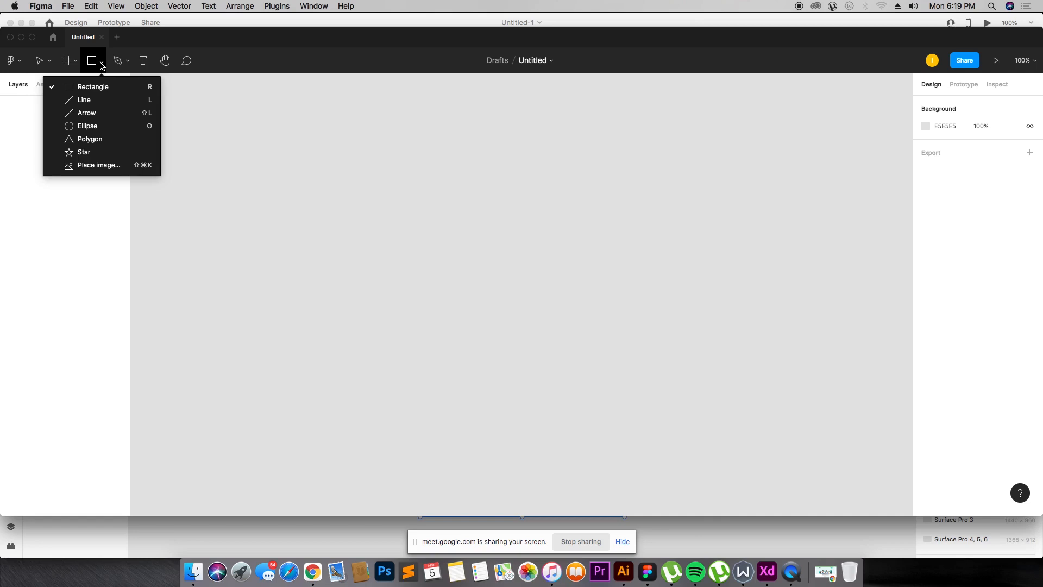
{"action": "left_click", "coordinate": [118, 61]}
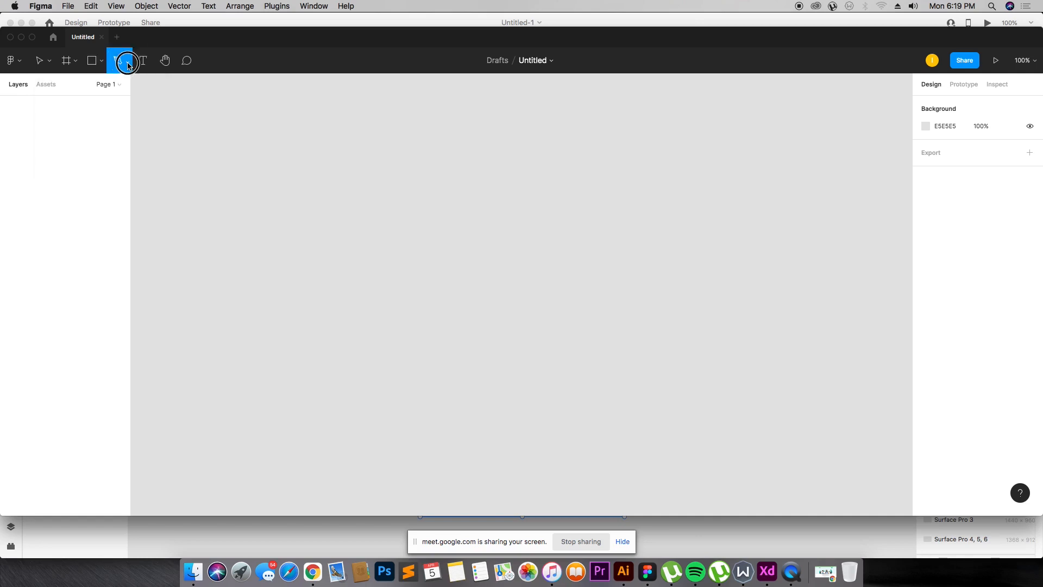
{"action": "left_click", "coordinate": [127, 64]}
{"action": "left_click", "coordinate": [219, 109]}
Step: Switch between the two apps and try Figma's Text and Hand tools
{"action": "key", "text": "super+Tab"}
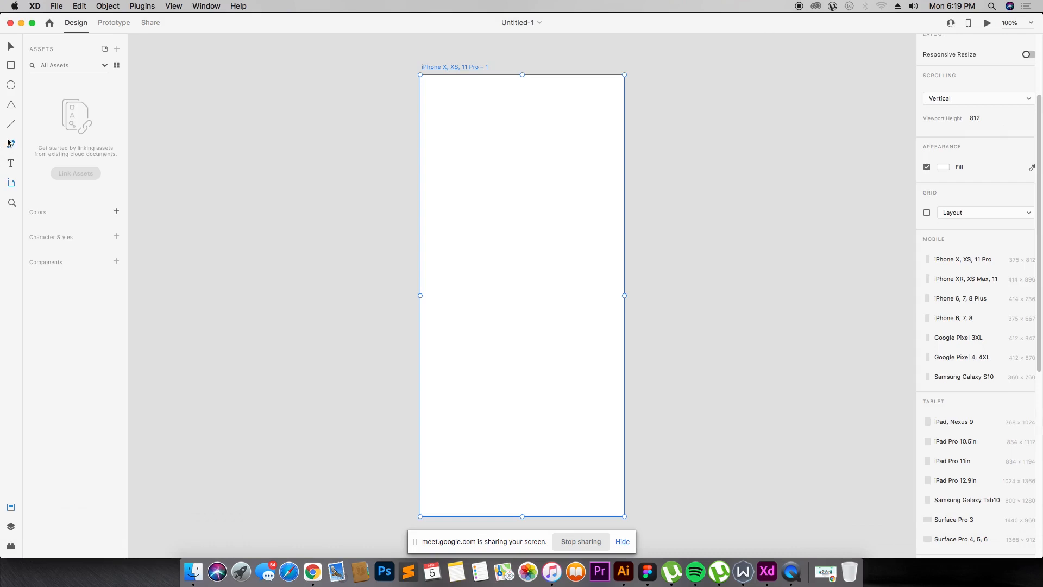
{"action": "key", "text": "super+Tab"}
{"action": "left_click", "coordinate": [143, 61]}
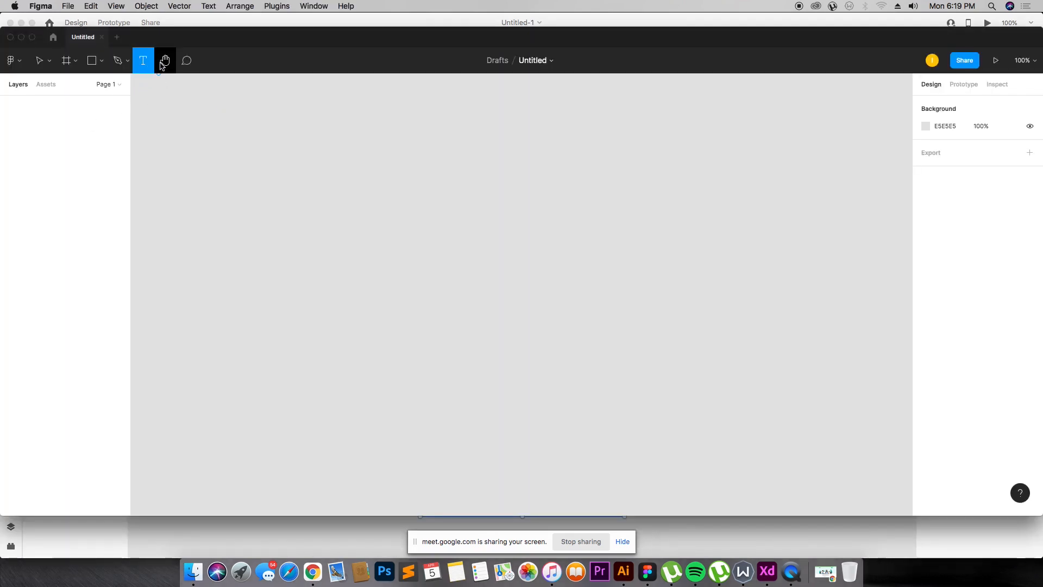
{"action": "left_click", "coordinate": [165, 63]}
{"action": "left_click", "coordinate": [186, 63]}
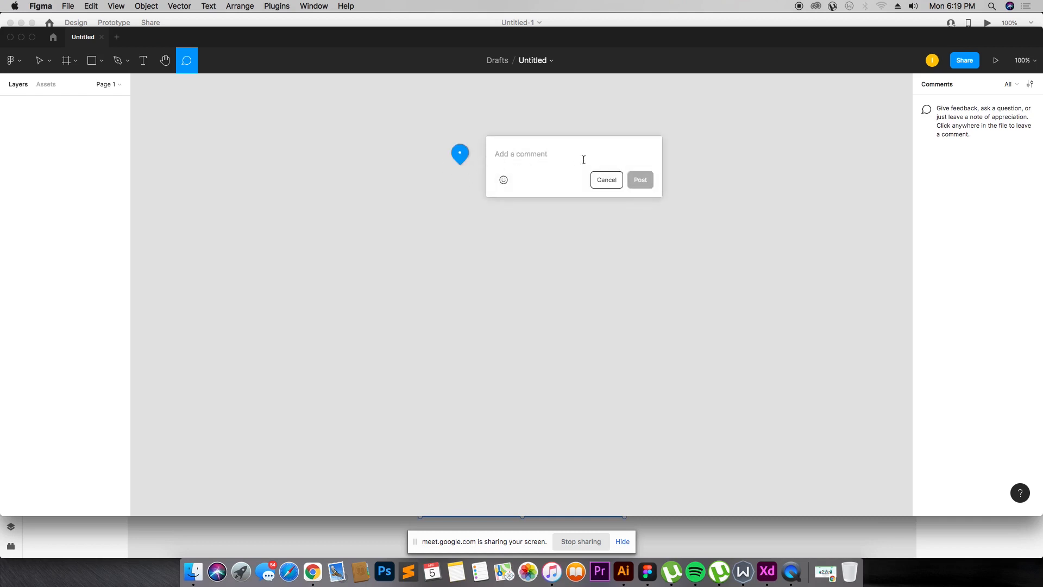
{"action": "left_click", "coordinate": [607, 178]}
{"action": "key", "text": "Escape"}
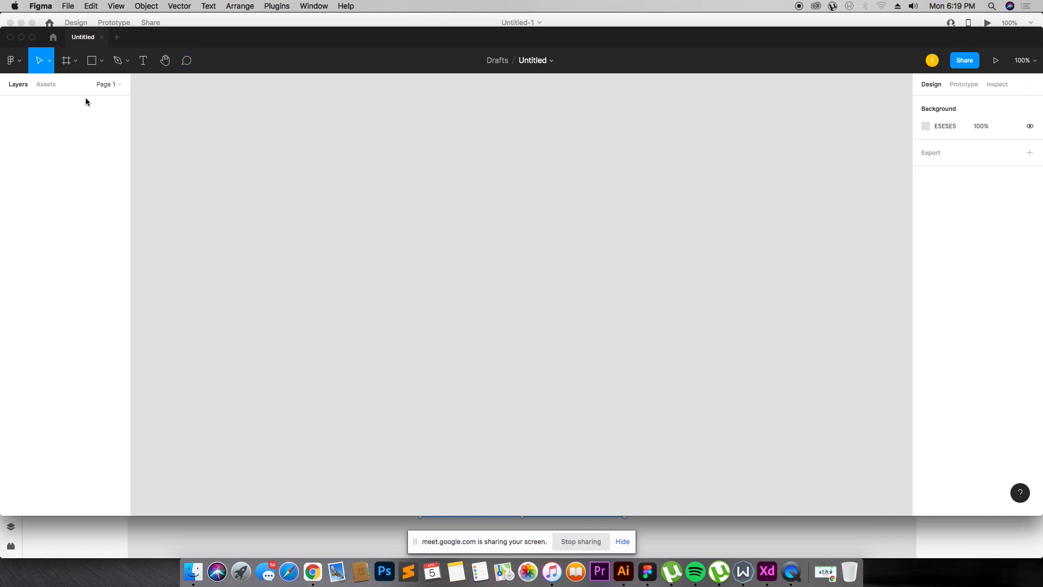
Step: Draw a 100 × 100 frame on the canvas and undo it
{"action": "left_click", "coordinate": [68, 60]}
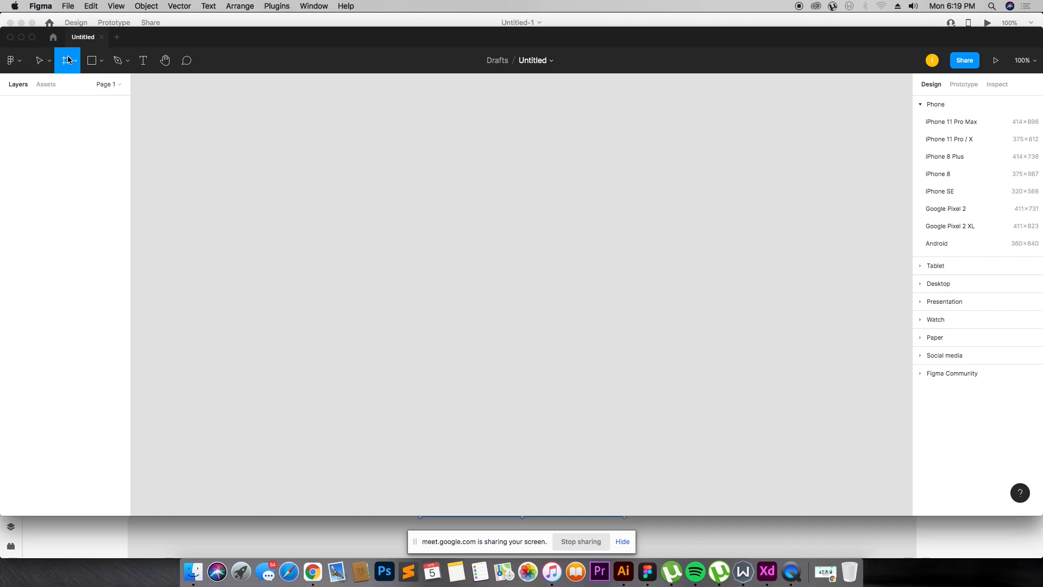
{"action": "left_click", "coordinate": [203, 104]}
{"action": "left_click", "coordinate": [67, 61]}
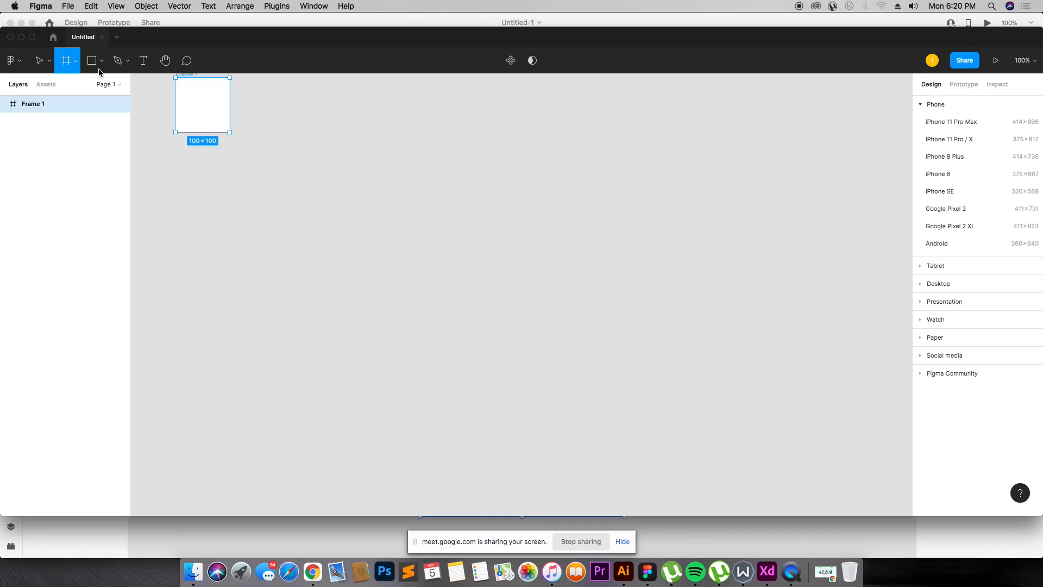
{"action": "left_click_drag", "start_coordinate": [203, 89], "coordinate": [229, 132]}
{"action": "key", "text": "super+z"}
{"action": "key", "text": "super+z"}
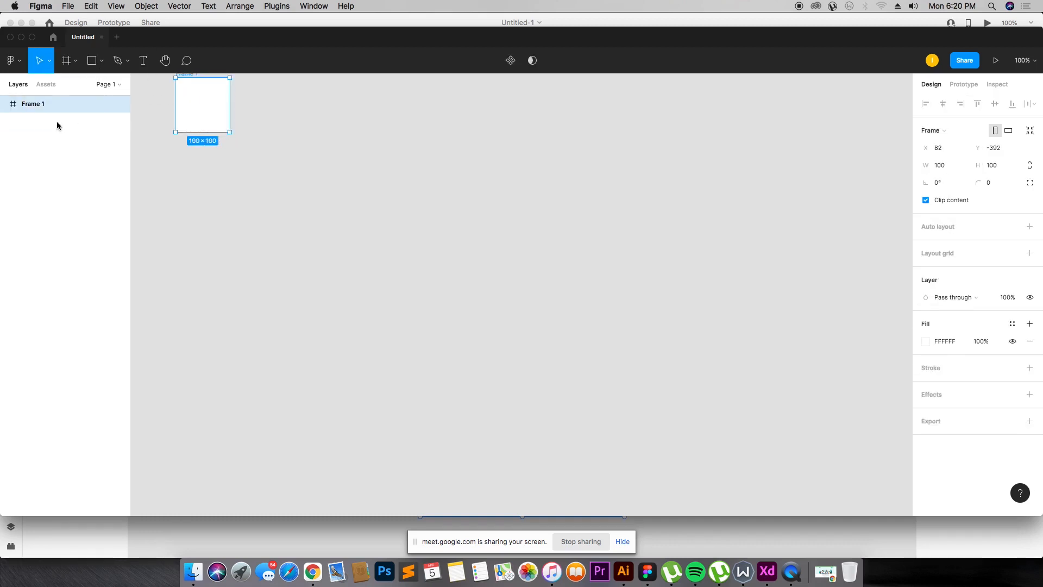
{"action": "left_click", "coordinate": [68, 61]}
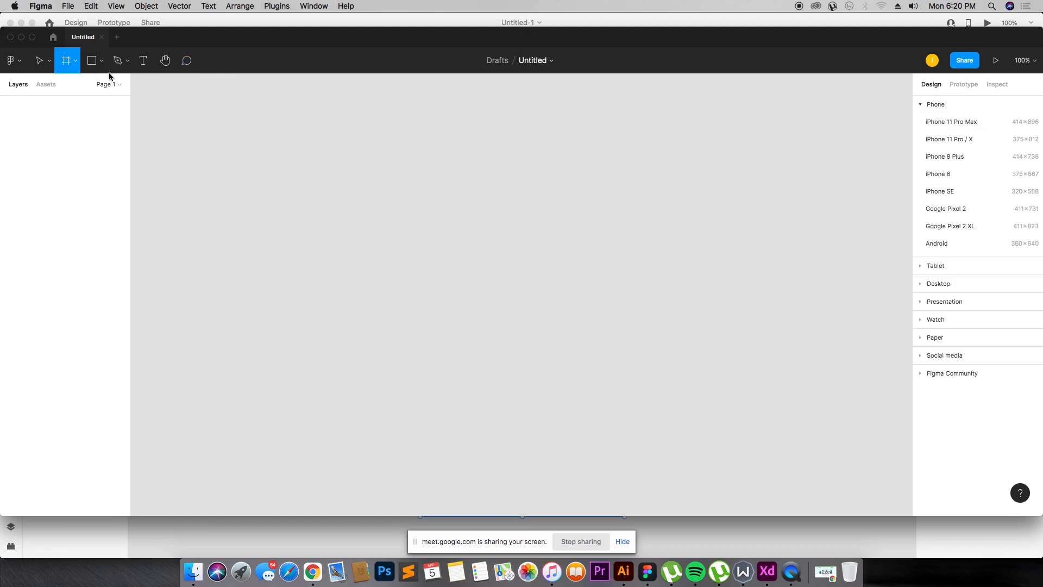
{"action": "left_click", "coordinate": [75, 61]}
{"action": "left_click", "coordinate": [75, 86]}
Step: Add a text layer reading USER FLOW DIAGRAM near the upper-left area of the canvas
{"action": "key", "text": "t"}
{"action": "left_click", "coordinate": [258, 172]}
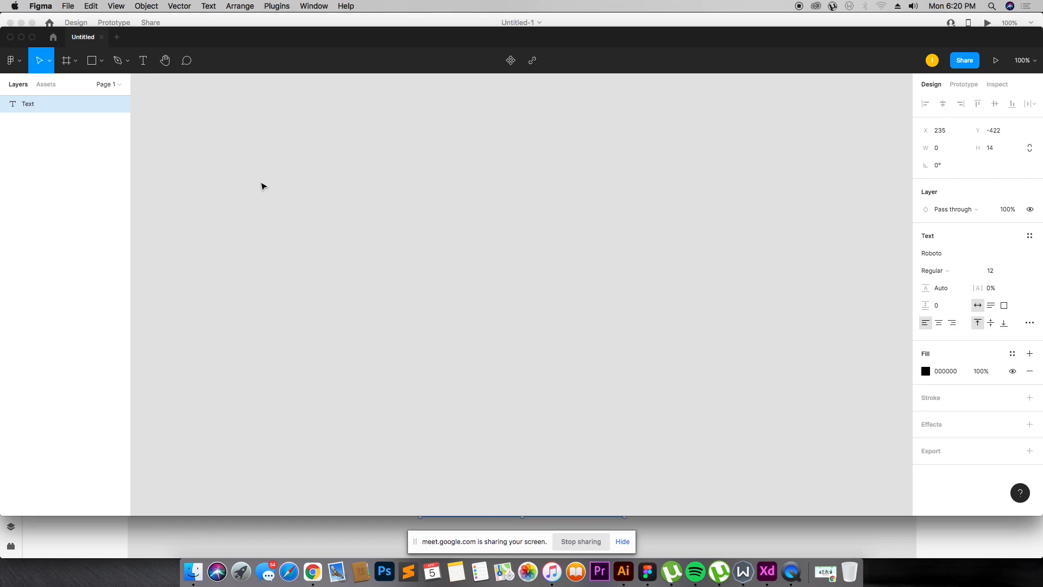
{"action": "type", "text": "uss"}
{"action": "key", "text": "BackSpace"}
{"action": "key", "text": "BackSpace"}
{"action": "key", "text": "BackSpace"}
{"action": "type", "text": "USER FLOW"}
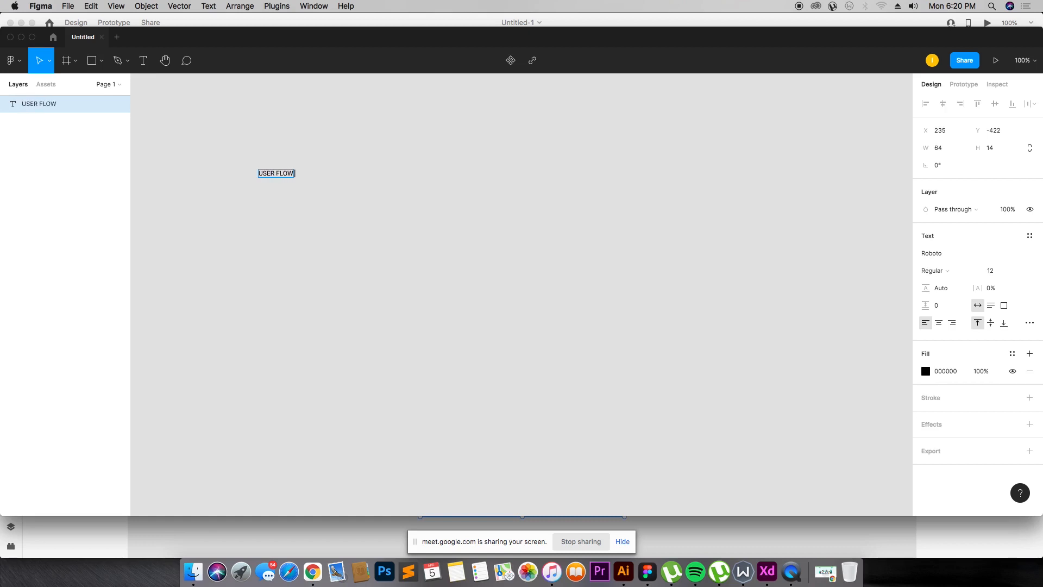
{"action": "type", "text": " DIAGRAM"}
{"action": "key", "text": "Escape"}
Step: Set the title text's font size to 50
{"action": "left_click", "coordinate": [990, 270]}
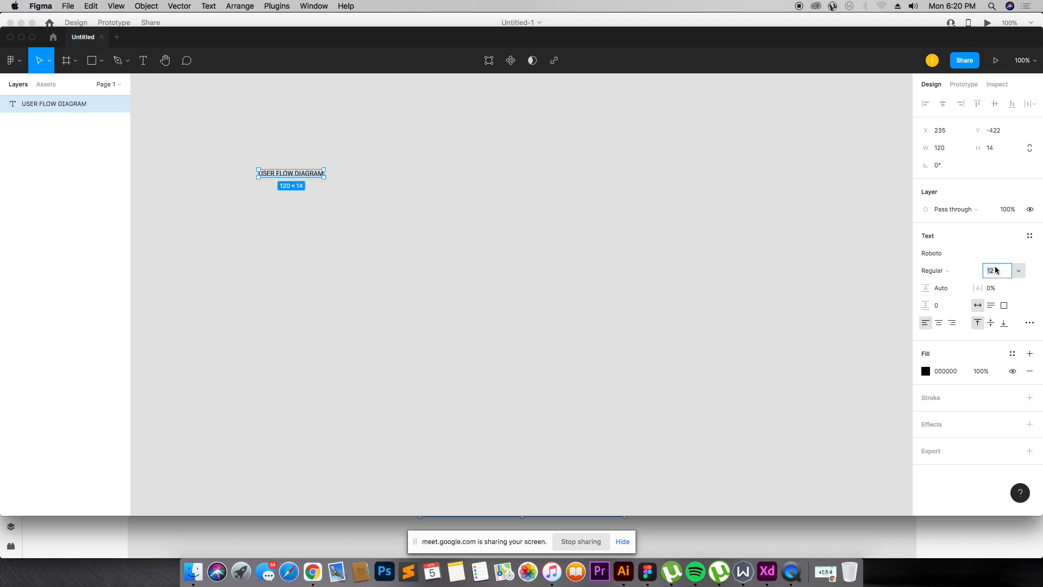
{"action": "type", "text": "50"}
{"action": "key", "text": "Return"}
Step: Change the title text's font to Montserrat
{"action": "left_click", "coordinate": [422, 263]}
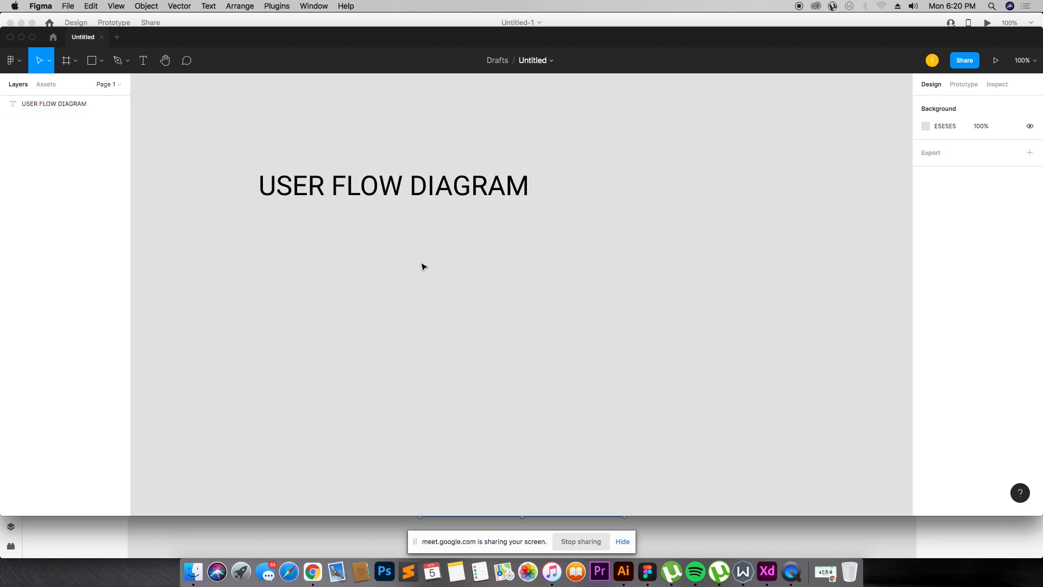
{"action": "left_click", "coordinate": [504, 184]}
{"action": "left_click", "coordinate": [955, 254]}
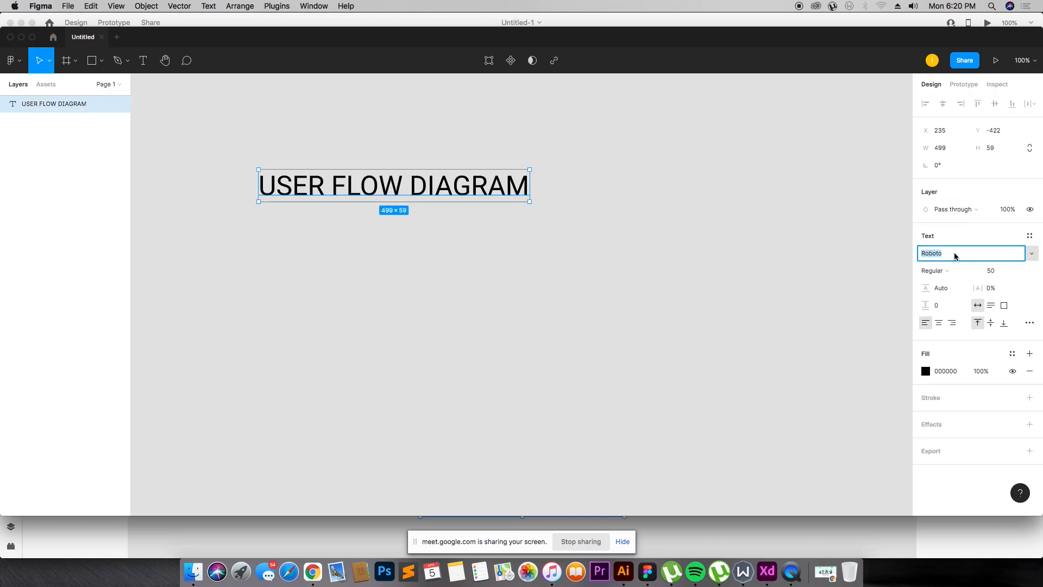
{"action": "type", "text": "Montserrat"}
{"action": "key", "text": "Return"}
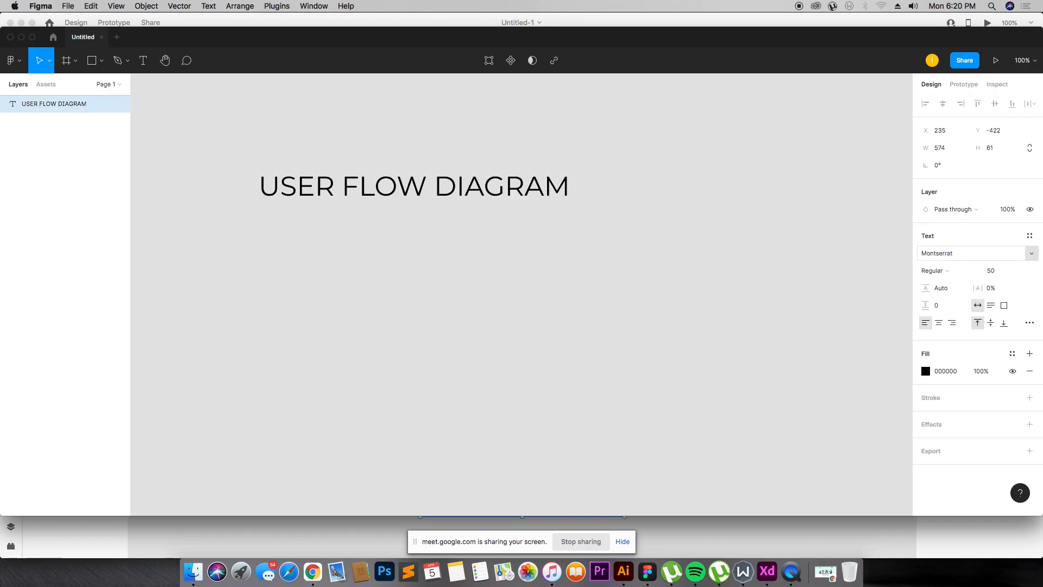
Step: Set the title text's font weight to Bold and move the title slightly up and to the left
{"action": "left_click", "coordinate": [621, 312]}
{"action": "left_click", "coordinate": [392, 185]}
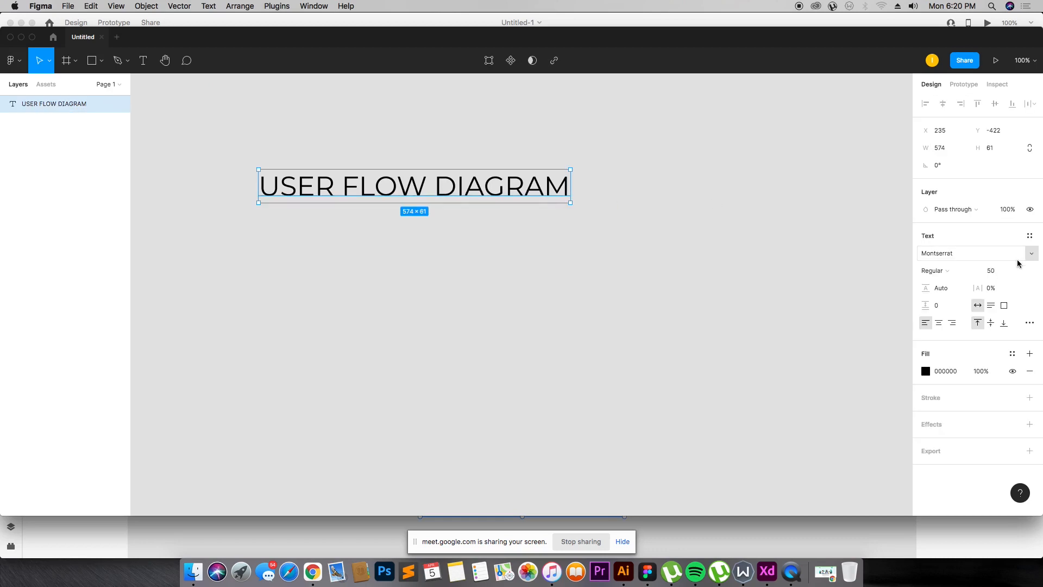
{"action": "left_click", "coordinate": [963, 275]}
{"action": "left_click", "coordinate": [962, 322]}
{"action": "left_click", "coordinate": [431, 305]}
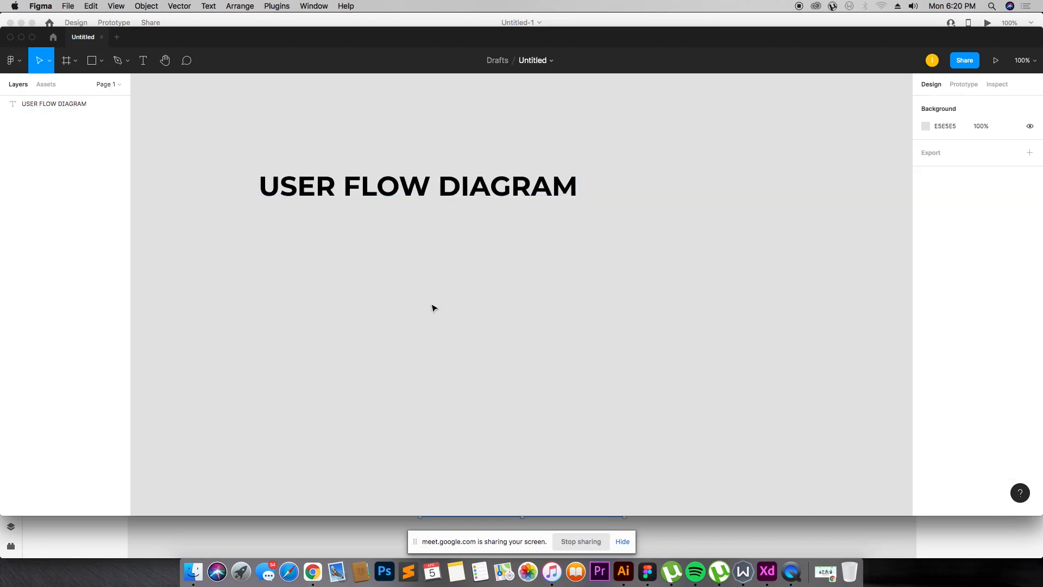
{"action": "left_click_drag", "start_coordinate": [509, 183], "coordinate": [482, 174]}
{"action": "left_click", "coordinate": [515, 109]}
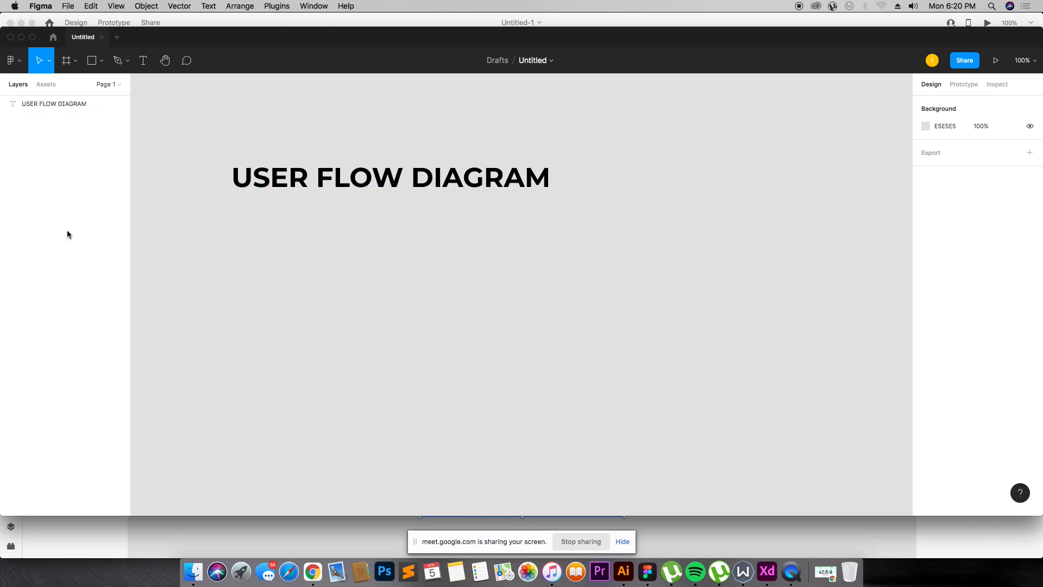
Step: Draw a rectangle about 131 × 215 just below the title's left end
{"action": "left_click", "coordinate": [88, 66]}
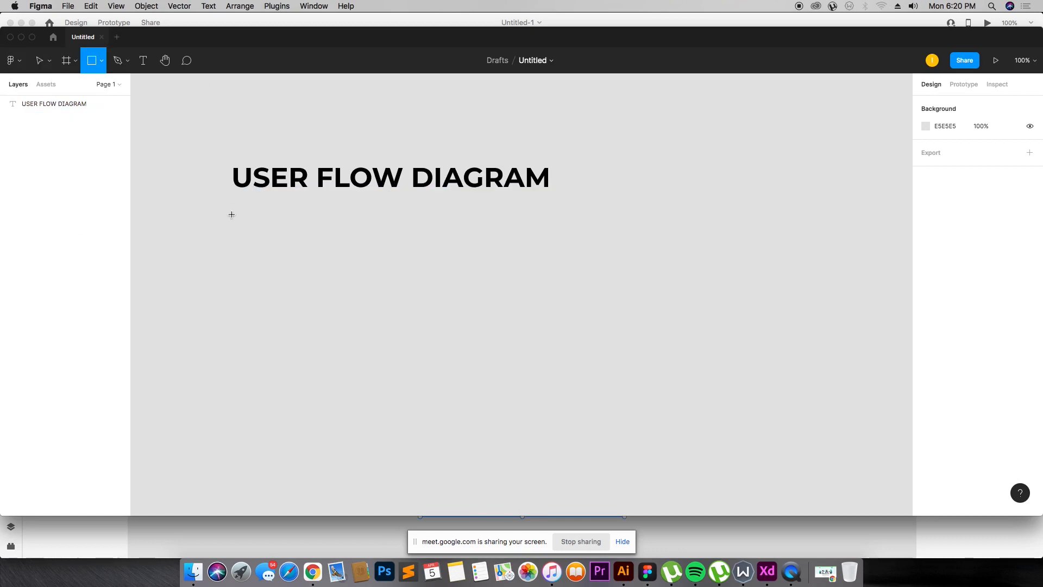
{"action": "mouse_move", "coordinate": [232, 213]}
{"action": "left_mouse_down"}
{"action": "mouse_move", "coordinate": [287, 247]}
{"action": "mouse_move", "coordinate": [300, 330]}
{"action": "mouse_move", "coordinate": [302, 316]}
{"action": "left_mouse_up"}
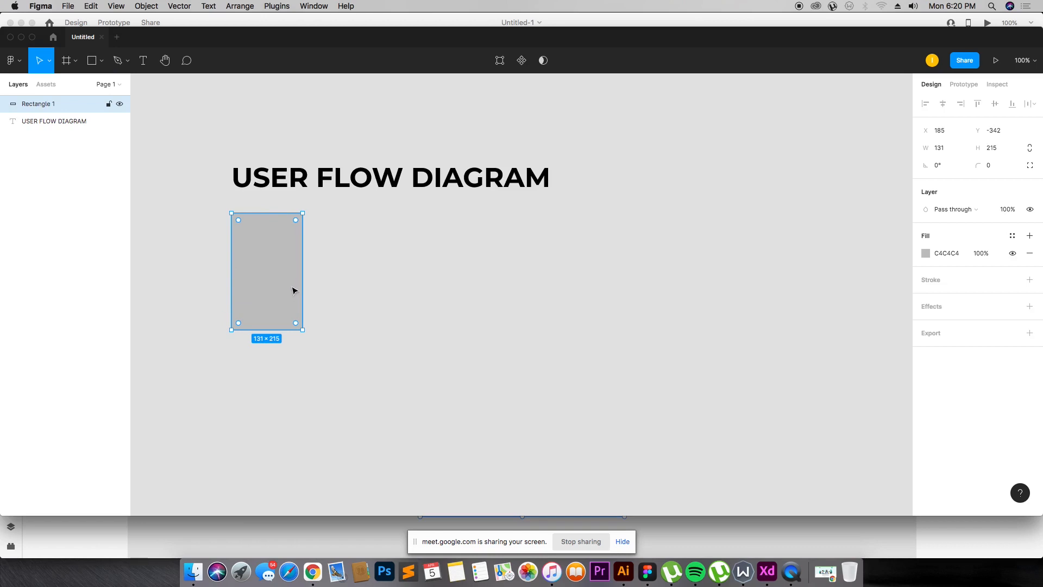
{"action": "left_click_drag", "start_coordinate": [292, 290], "coordinate": [292, 286]}
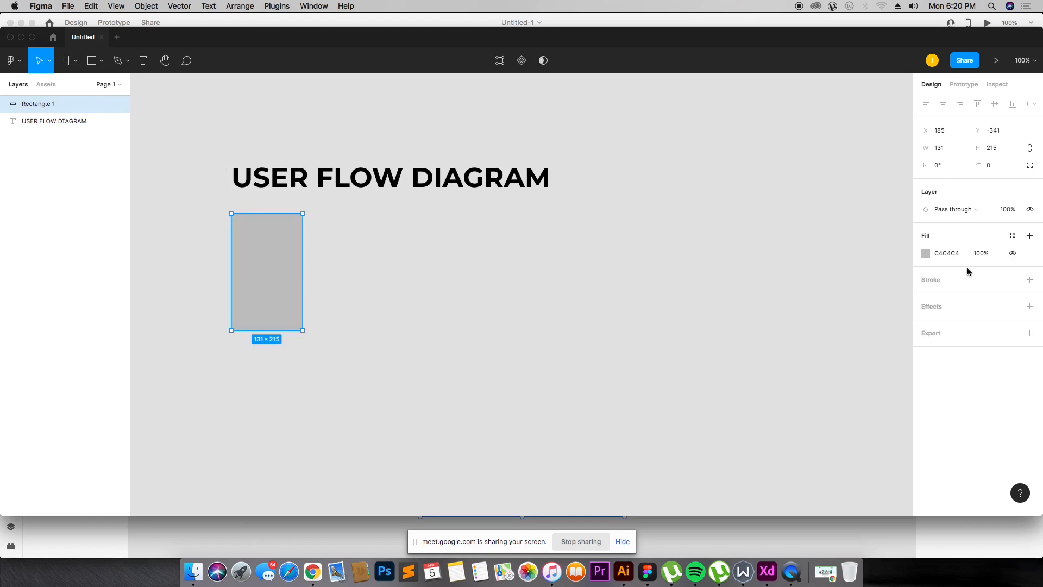
Step: Add a black stroke to the rectangle and set its stroke width to 10
{"action": "left_click", "coordinate": [1030, 280]}
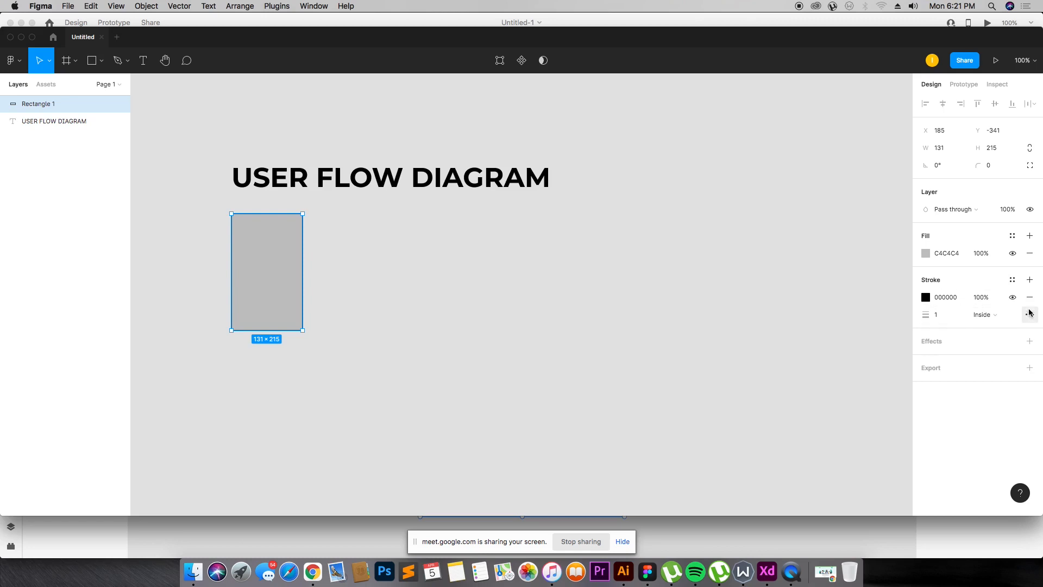
{"action": "left_click", "coordinate": [760, 304]}
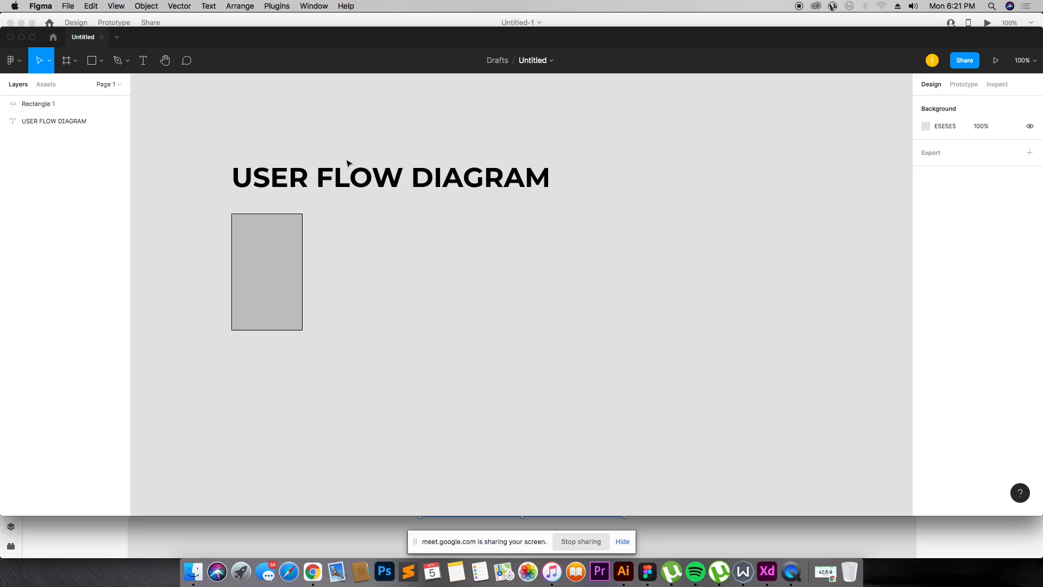
{"action": "left_click", "coordinate": [288, 233]}
{"action": "left_click", "coordinate": [950, 315]}
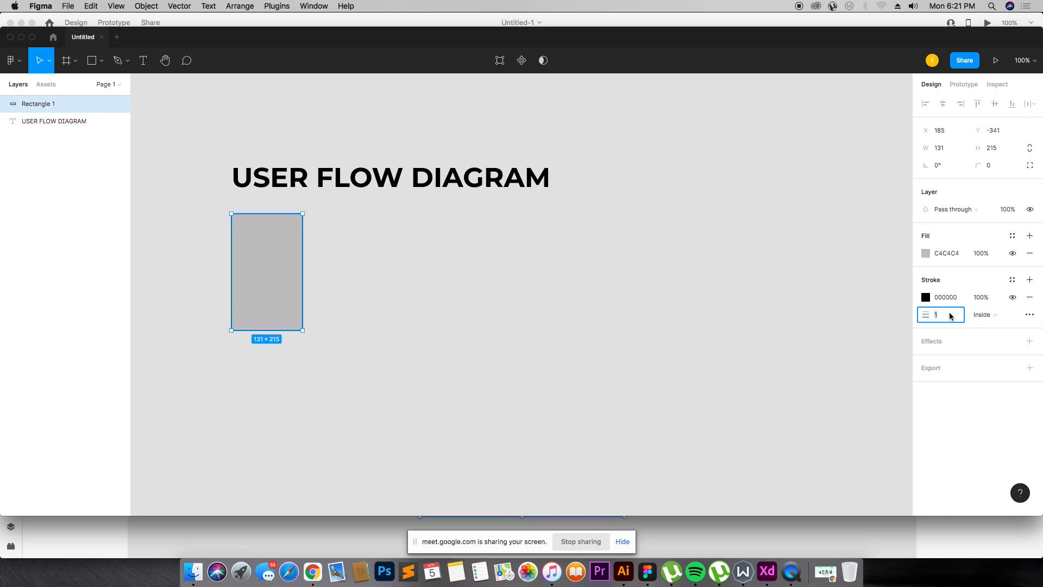
{"action": "type", "text": "19"}
{"action": "key", "text": "Return"}
{"action": "left_click", "coordinate": [950, 316]}
{"action": "type", "text": "10"}
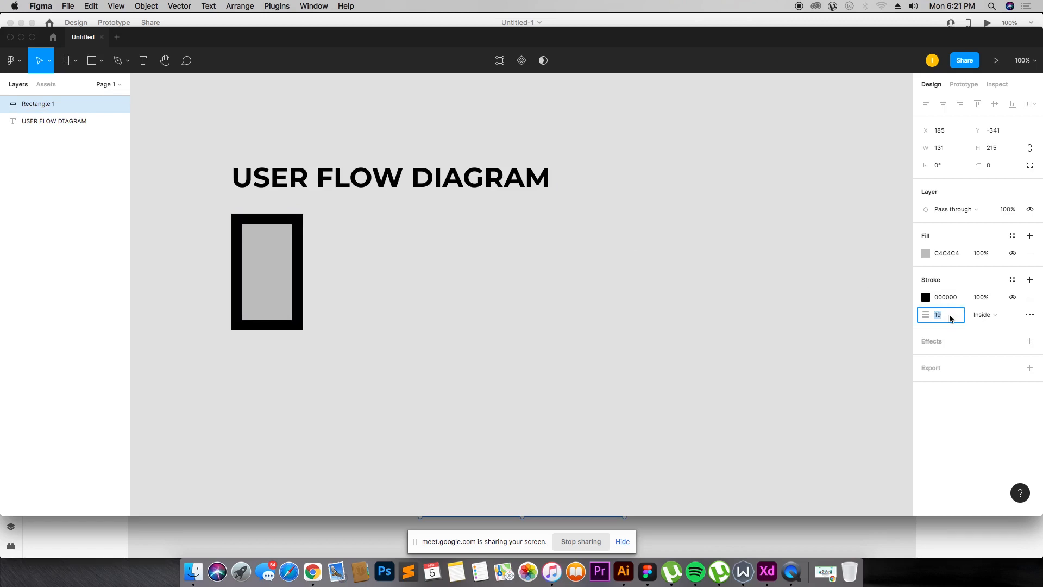
{"action": "key", "text": "Return"}
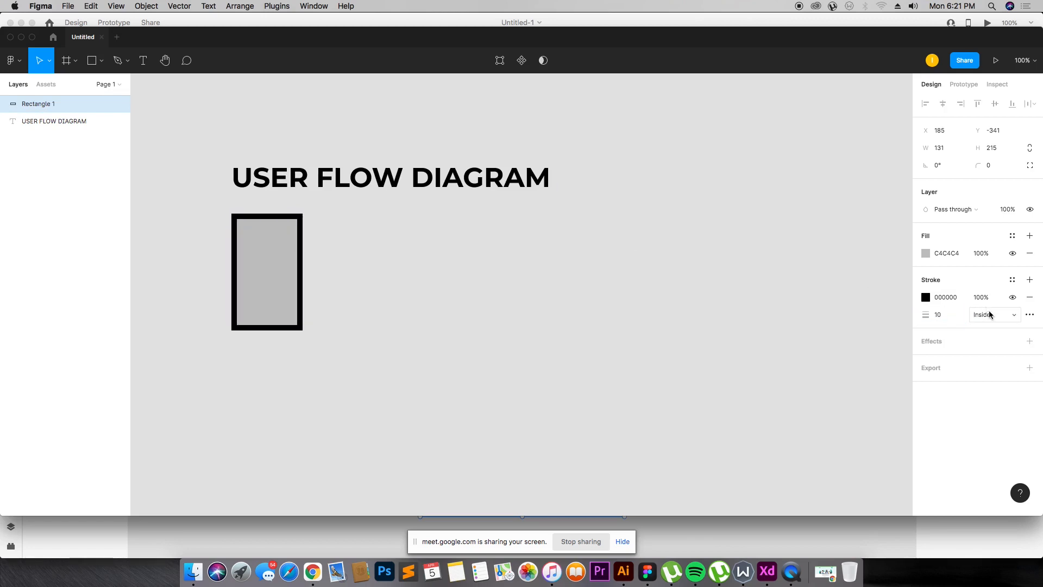
Step: Set the rectangle's corner radius to 20
{"action": "left_click", "coordinate": [989, 166]}
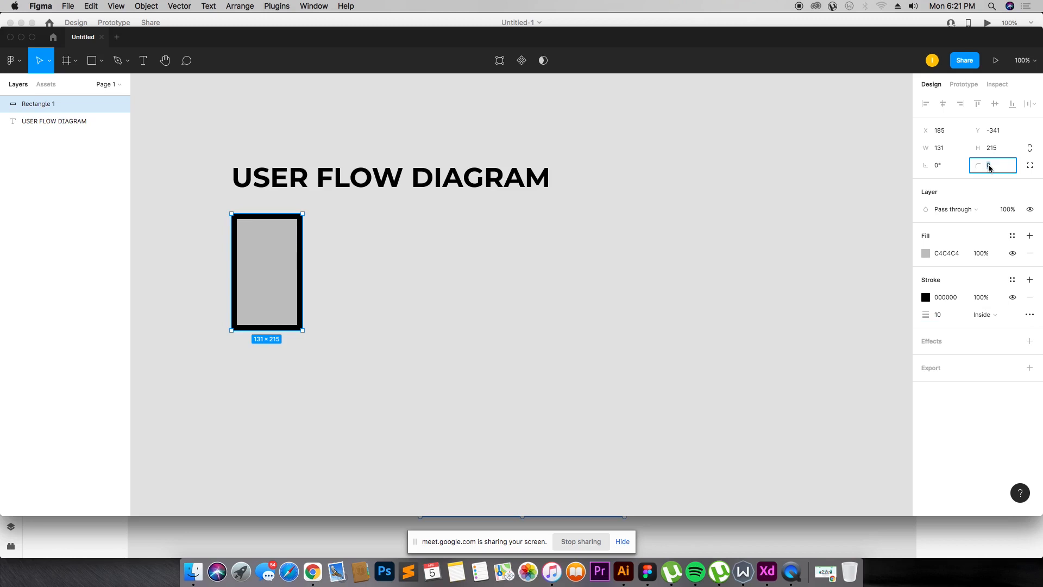
{"action": "type", "text": "9"}
{"action": "key", "text": "Return"}
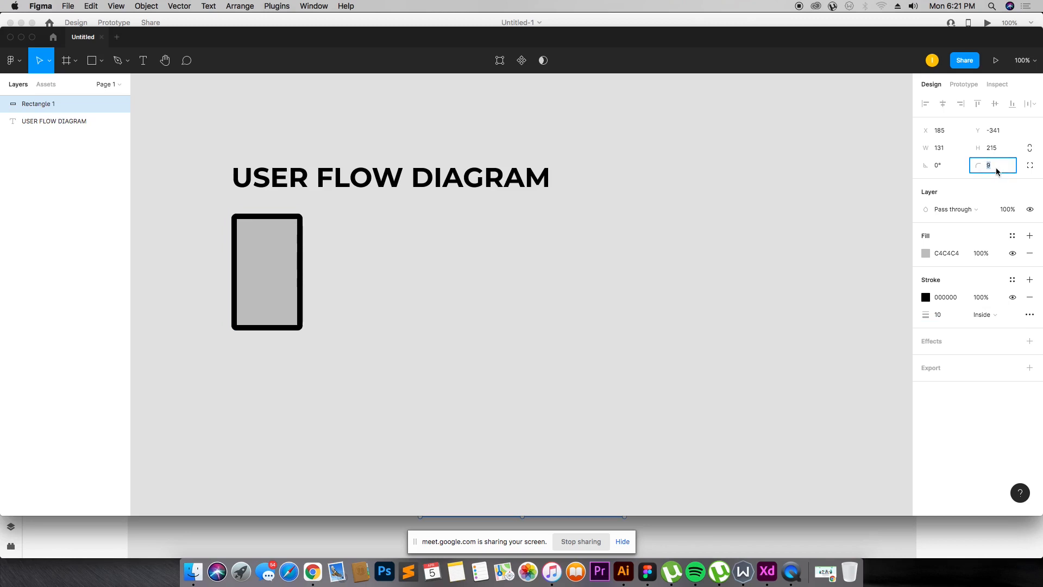
{"action": "type", "text": "10"}
{"action": "type", "text": "20"}
{"action": "key", "text": "Escape"}
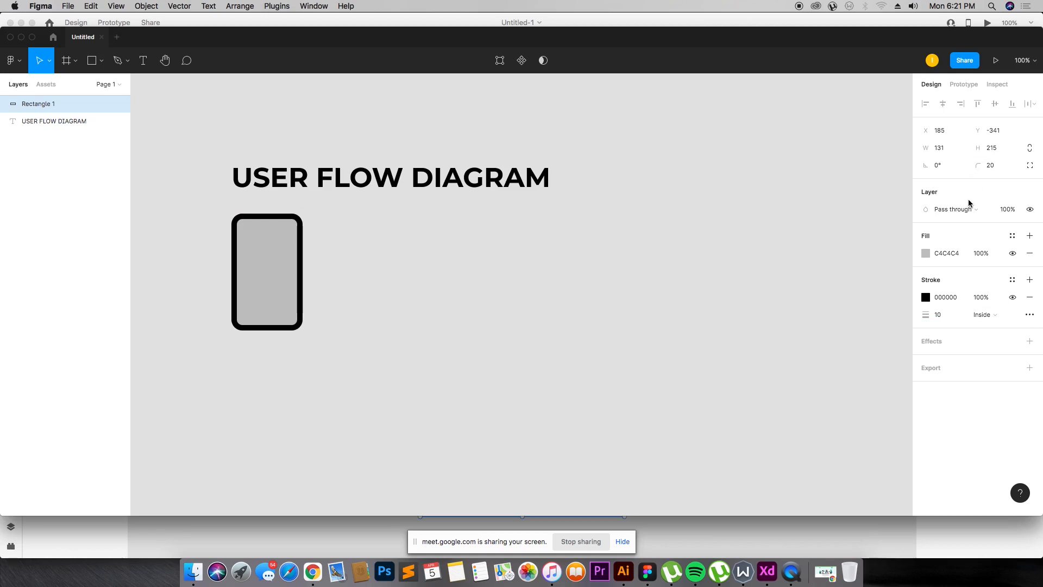
Step: Change the rectangle's stroke color to FFFFFF and its stroke width to 8
{"action": "left_click", "coordinate": [925, 297]}
{"action": "type", "text": "FFFFFF"}
{"action": "key", "text": "Return"}
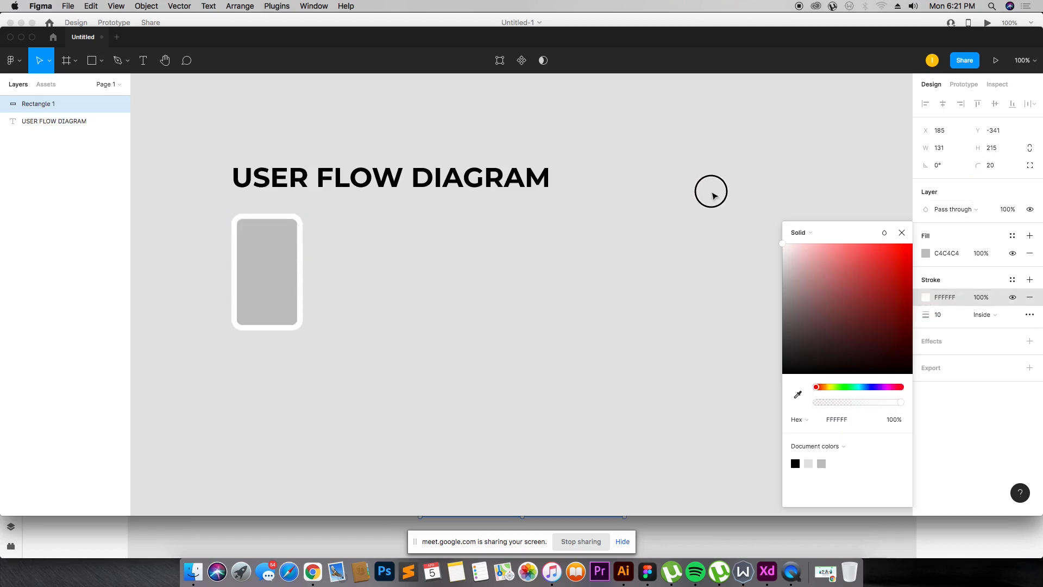
{"action": "left_click", "coordinate": [710, 188]}
{"action": "left_click", "coordinate": [296, 291]}
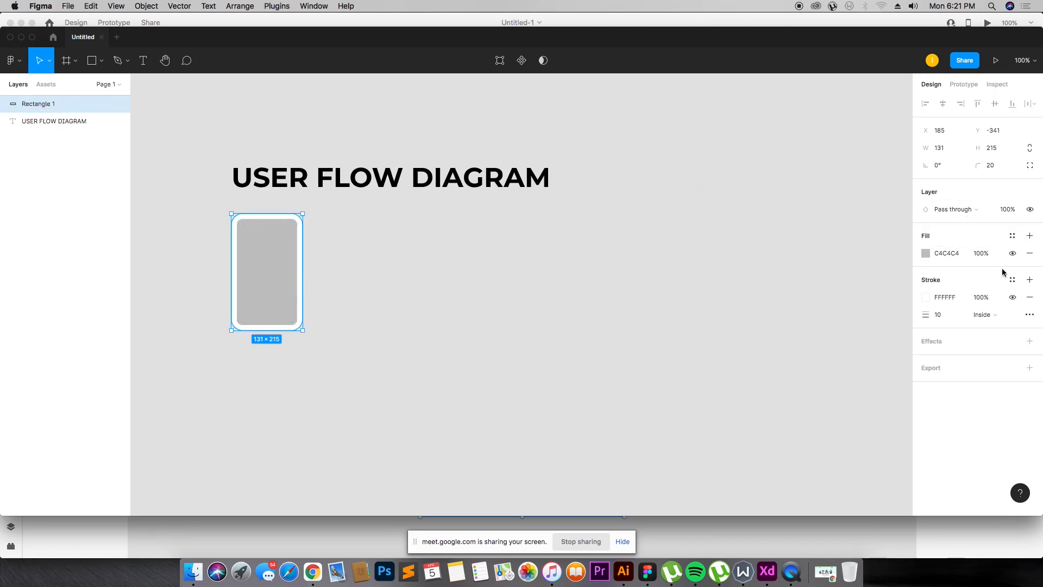
{"action": "left_click", "coordinate": [945, 312]}
{"action": "type", "text": "8"}
{"action": "key", "text": "Return"}
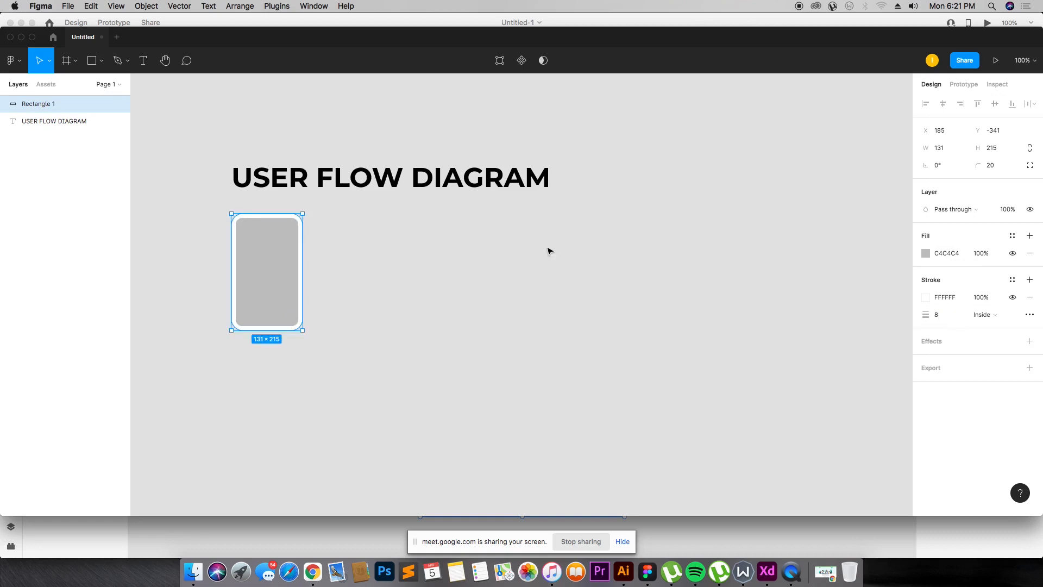
Step: Set the rectangle's fill color to 2D2D2D
{"action": "left_click", "coordinate": [313, 245]}
{"action": "left_click", "coordinate": [296, 246]}
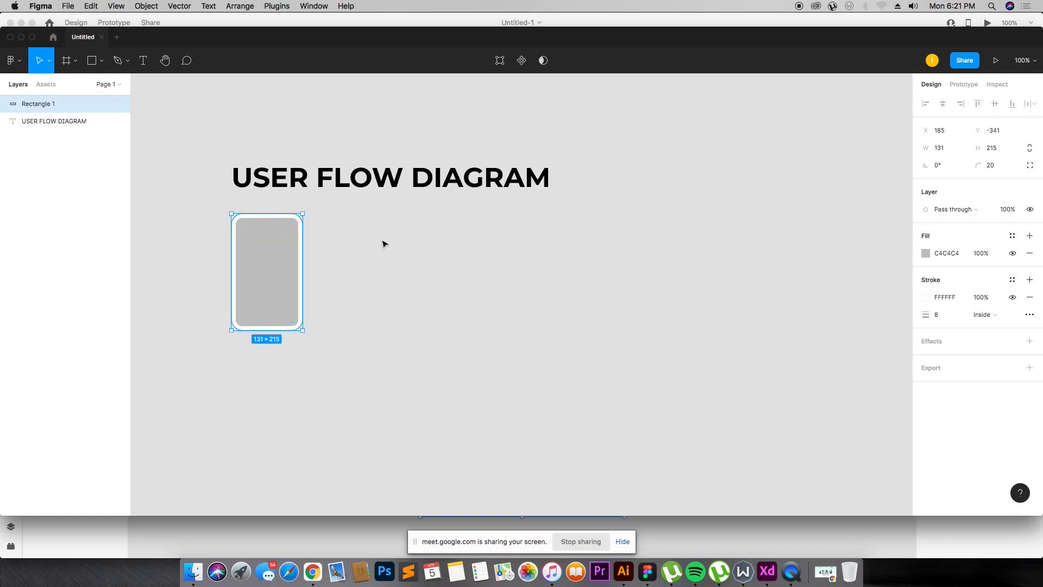
{"action": "left_click", "coordinate": [338, 398]}
{"action": "left_click", "coordinate": [289, 324]}
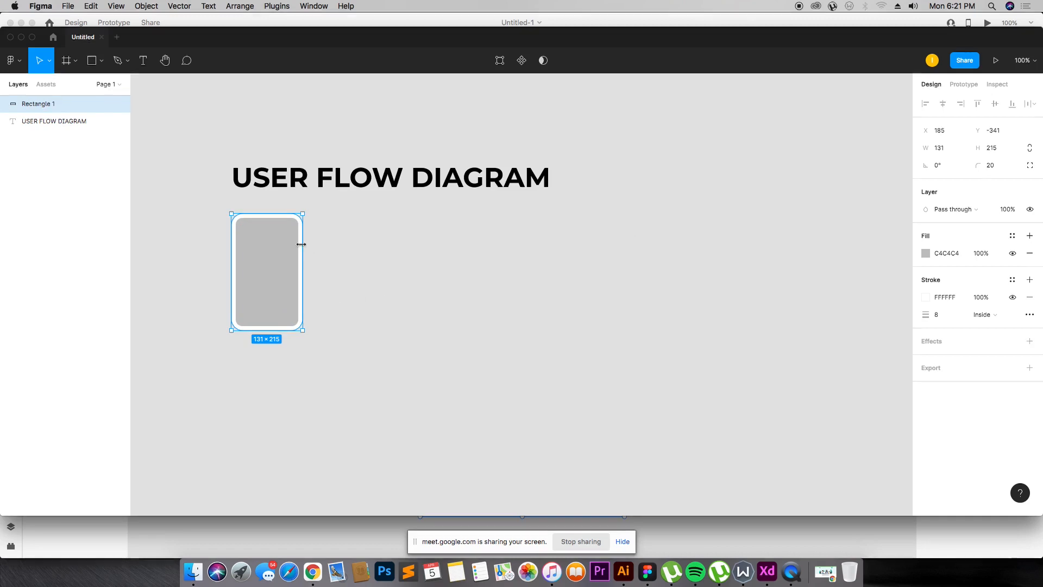
{"action": "left_click", "coordinate": [959, 254]}
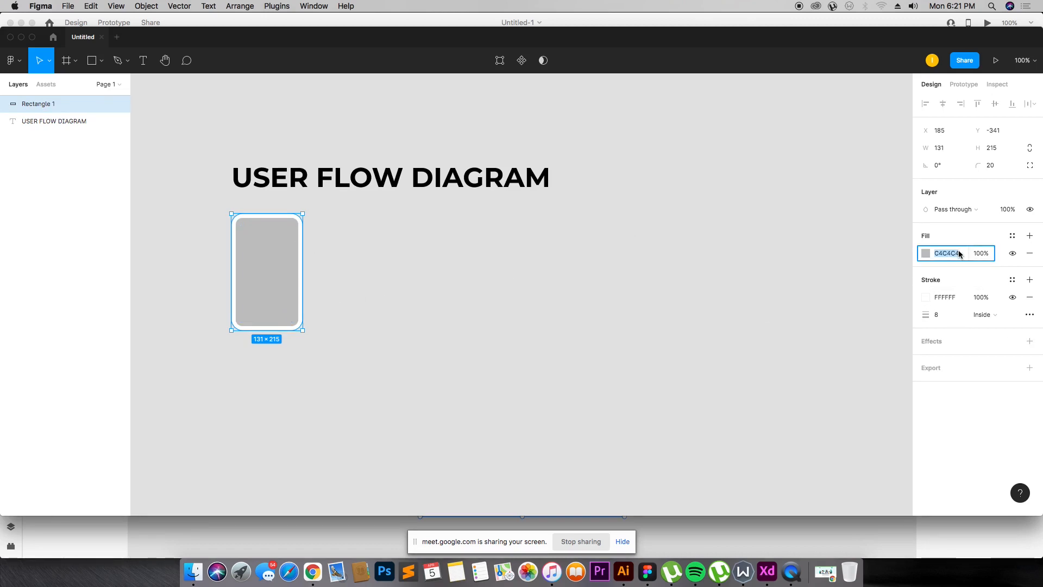
{"action": "type", "text": "2D2D2D"}
{"action": "key", "text": "Return"}
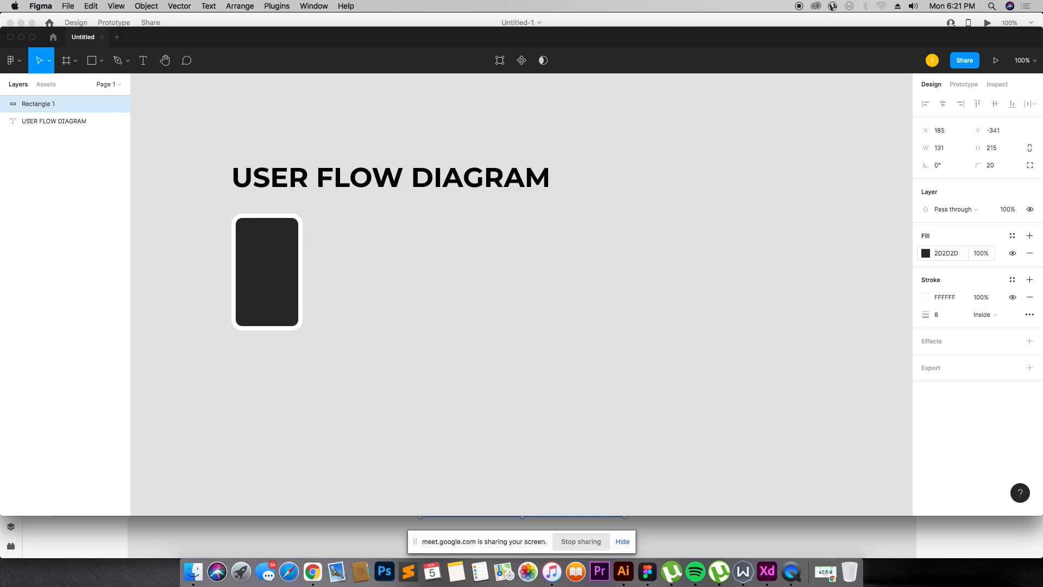
Step: Set the title text's fill color to 2D2D2D
{"action": "left_click", "coordinate": [475, 287]}
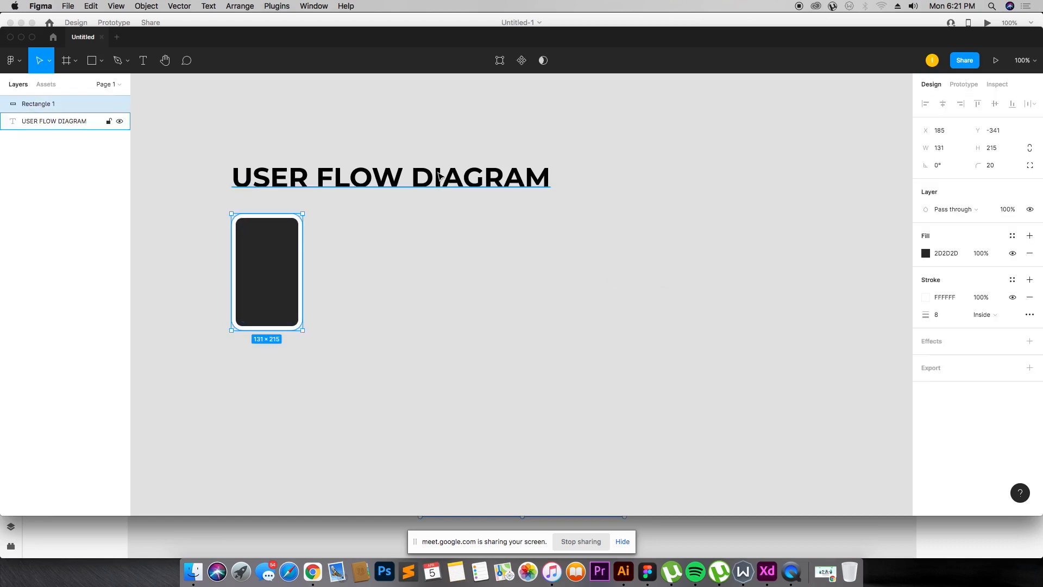
{"action": "left_click", "coordinate": [443, 177]}
{"action": "left_click", "coordinate": [946, 372]}
{"action": "type", "text": "333333"}
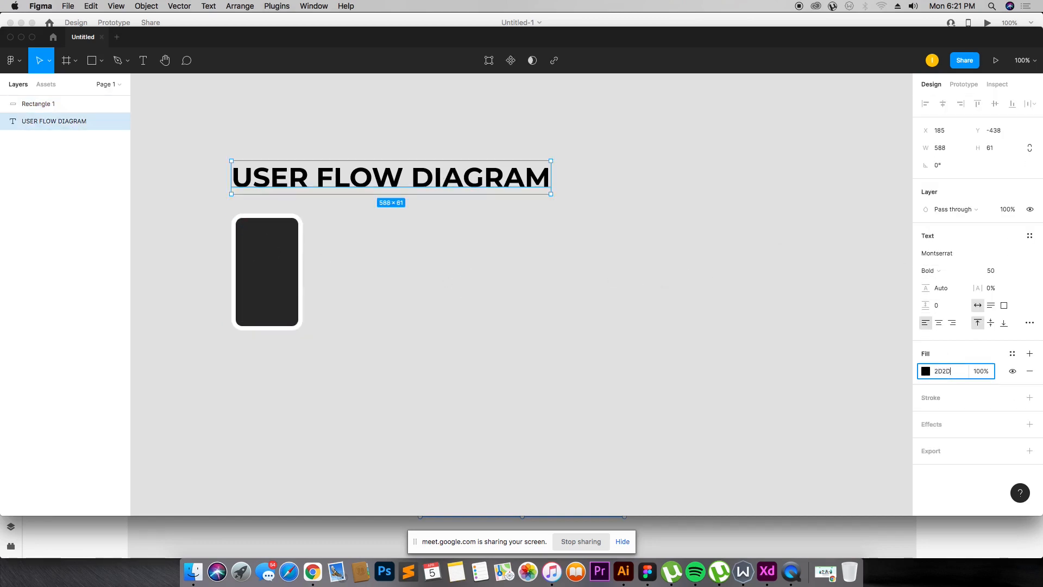
{"action": "key", "text": "Return"}
{"action": "left_click", "coordinate": [436, 216]}
Step: Move the rectangle slightly down, away from the title
{"action": "left_click", "coordinate": [268, 248]}
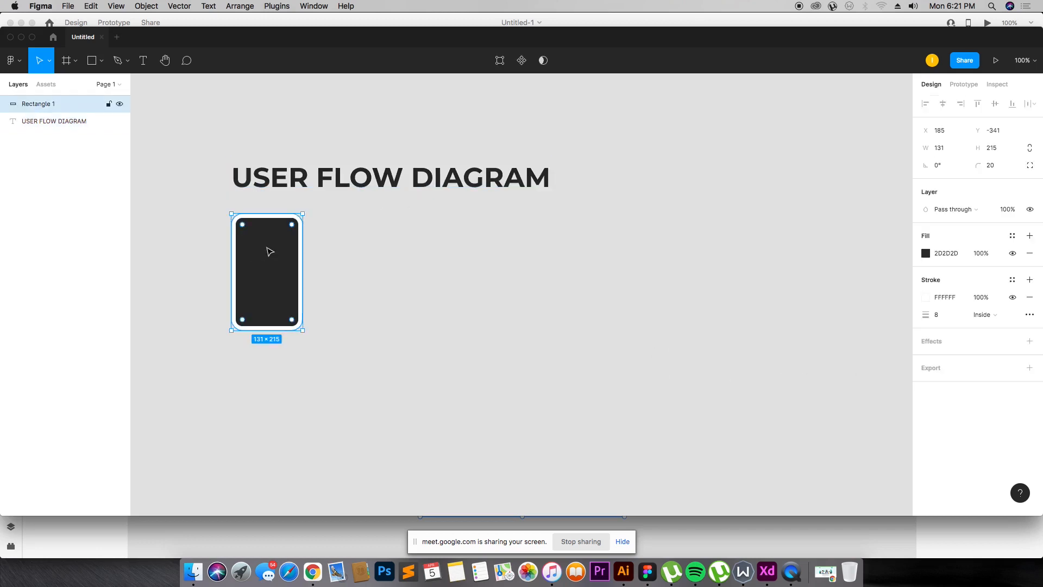
{"action": "left_click_drag", "start_coordinate": [268, 247], "coordinate": [277, 258]}
{"action": "left_click", "coordinate": [351, 245]}
{"action": "left_click", "coordinate": [299, 270]}
{"action": "left_click", "coordinate": [344, 251]}
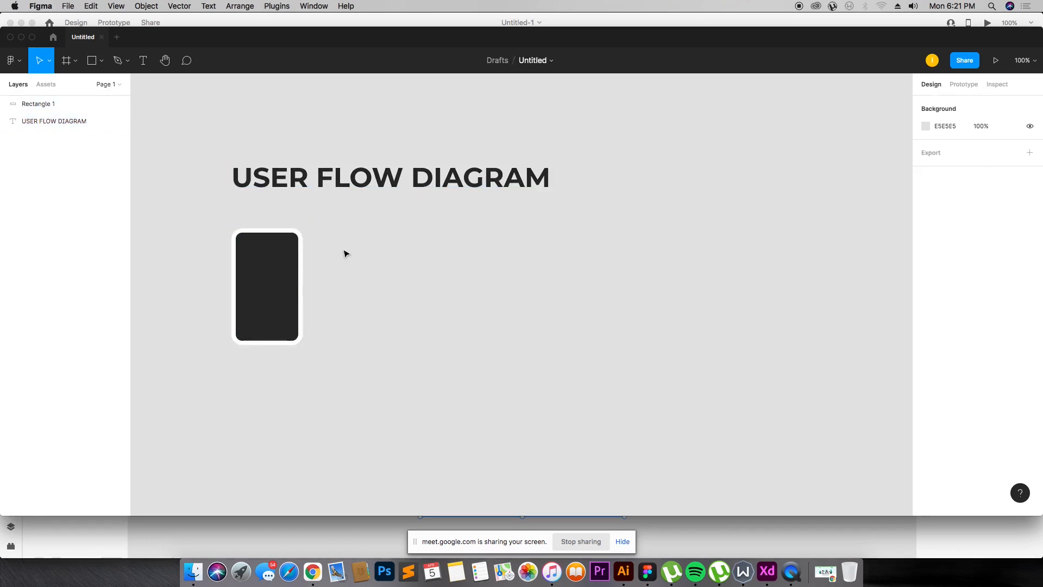
Step: Duplicate the title beside the rectangle and set the copy's font size to 11
{"action": "left_click", "coordinate": [372, 178]}
{"action": "left_click_drag", "start_coordinate": [372, 178], "coordinate": [452, 322]}
{"action": "double_click", "coordinate": [452, 321]}
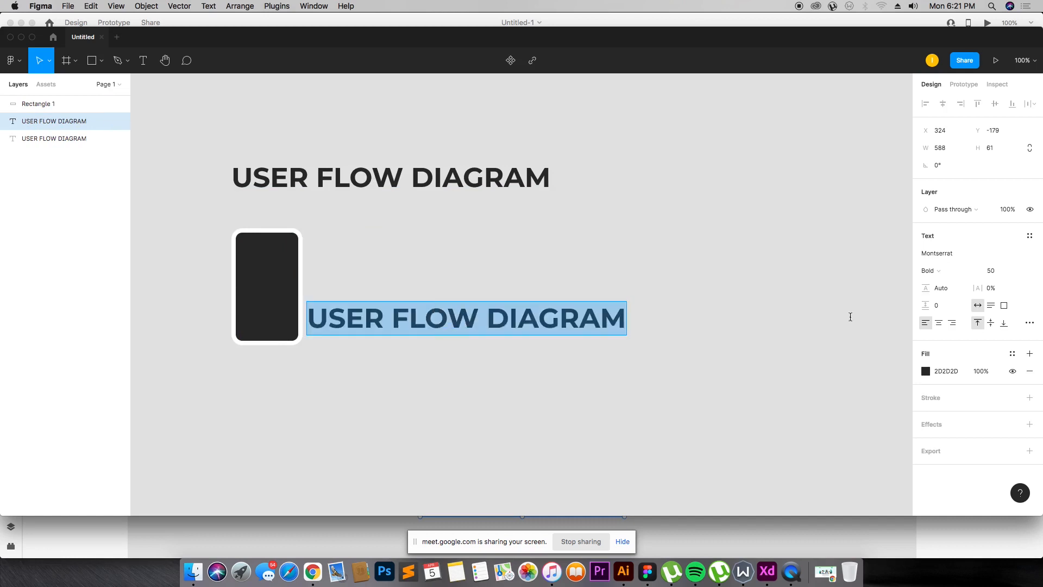
{"action": "left_click", "coordinate": [1019, 276]}
{"action": "left_click", "coordinate": [1009, 325]}
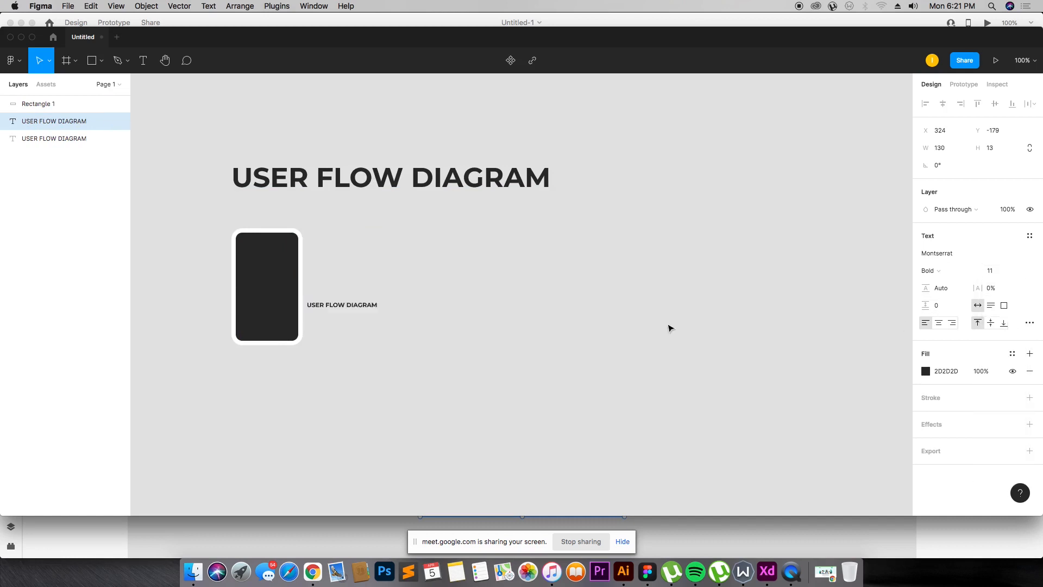
Step: Replace the copied text with SPLASH and move it to the center of the rectangle
{"action": "double_click", "coordinate": [356, 302]}
{"action": "key", "text": "super+a"}
{"action": "key", "text": "BackSpace"}
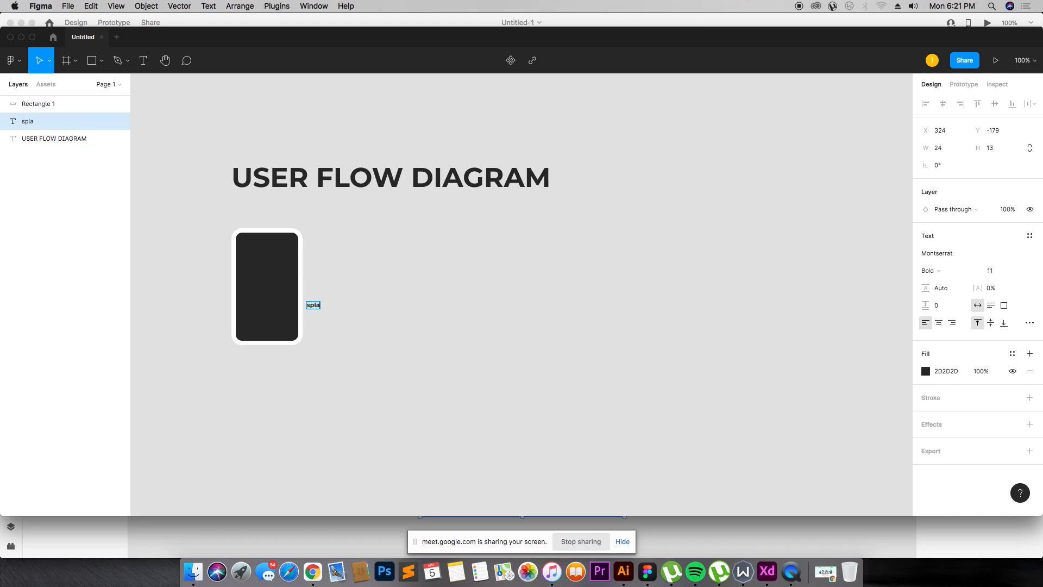
{"action": "type", "text": "SPLASH"}
{"action": "key", "text": "Escape"}
{"action": "left_click_drag", "start_coordinate": [322, 309], "coordinate": [270, 291]}
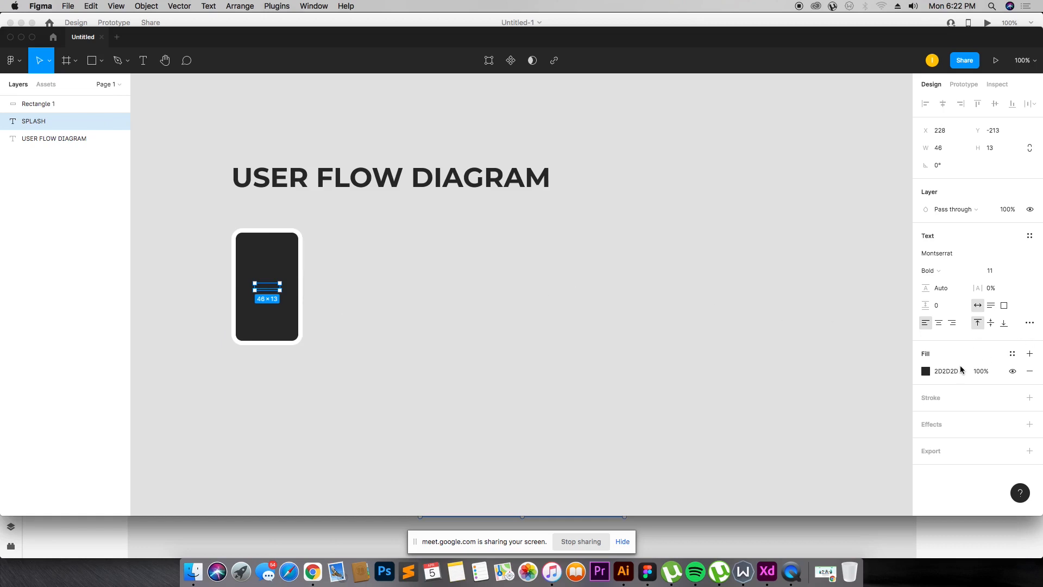
Step: Set the SPLASH text color to FFFFFF and bring it in front of the rectangle
{"action": "left_click", "coordinate": [925, 371]}
{"action": "left_click_drag", "start_coordinate": [847, 304], "coordinate": [769, 231]}
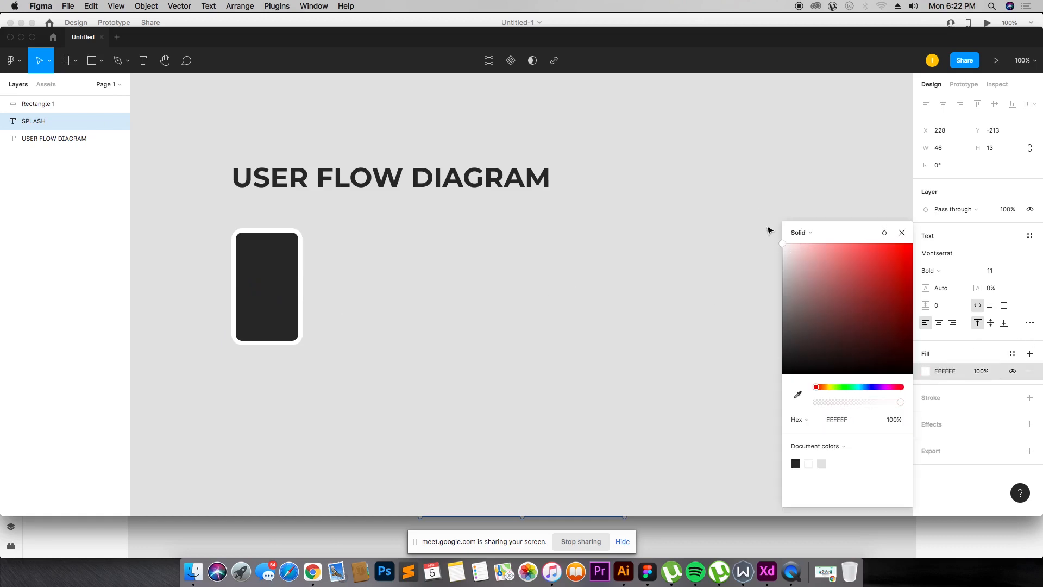
{"action": "key", "text": "super+bracketright"}
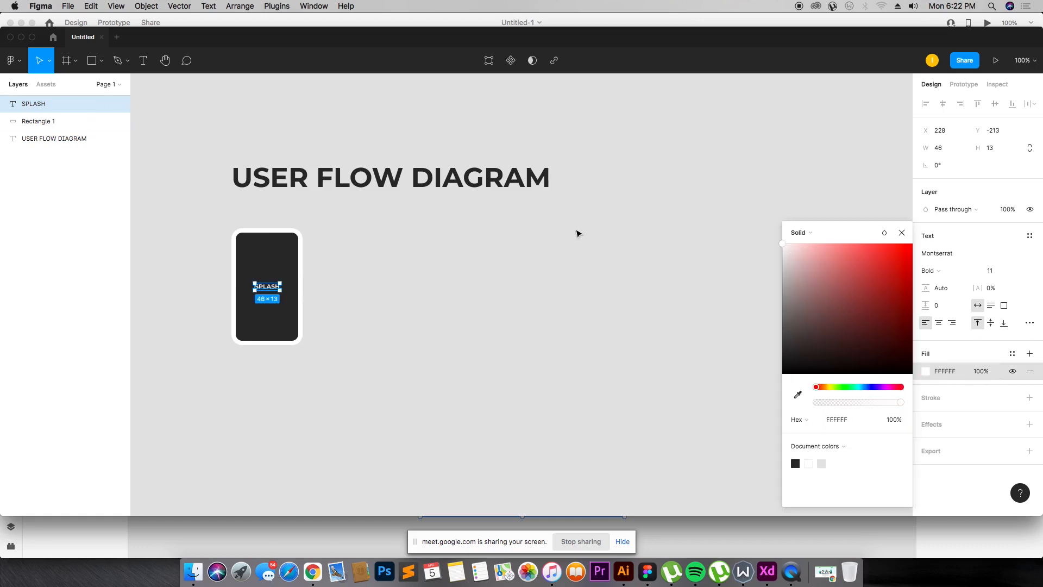
{"action": "left_click", "coordinate": [524, 302]}
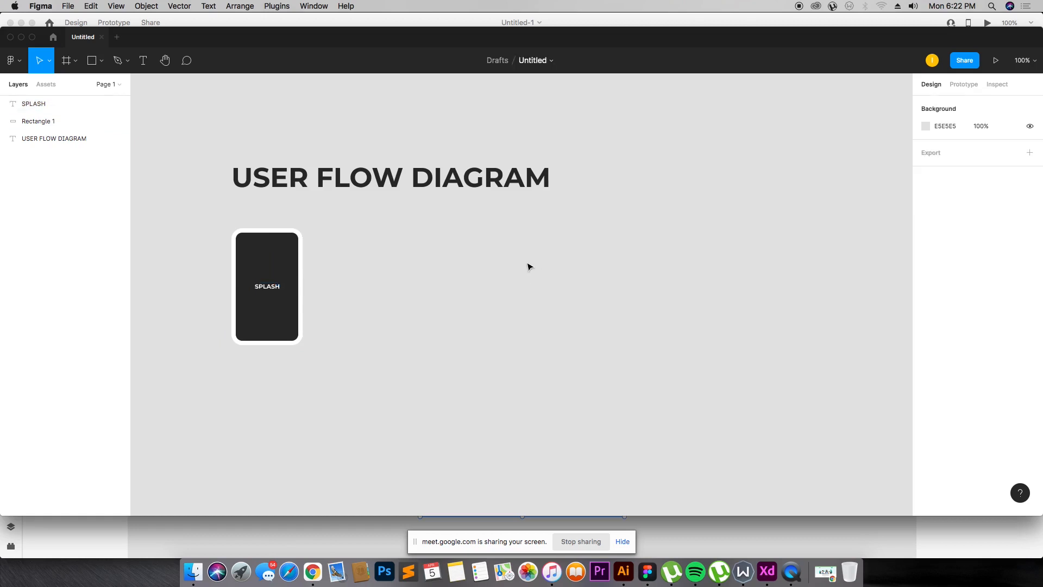
{"action": "left_click", "coordinate": [278, 289]}
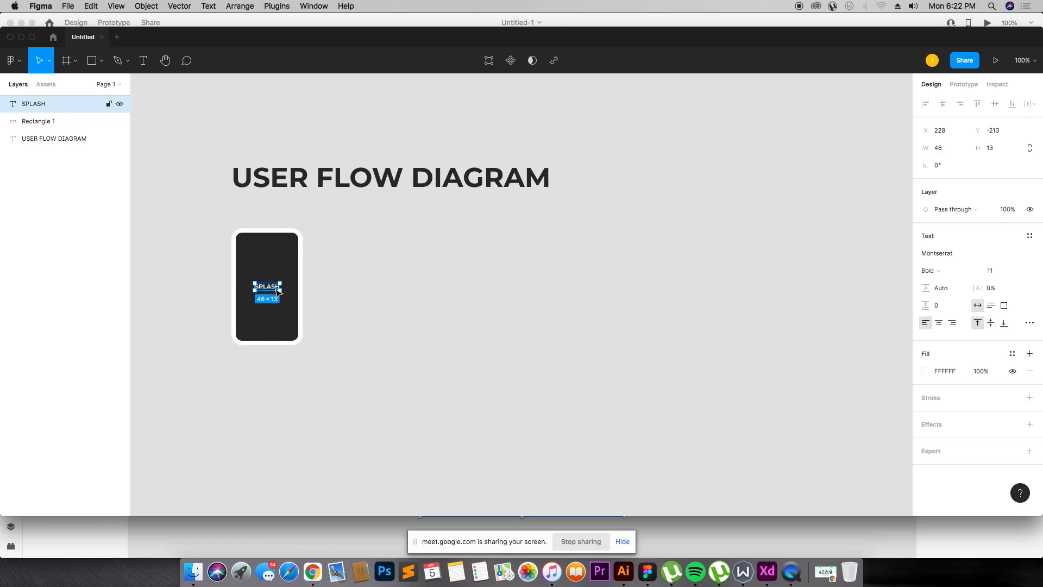
{"action": "left_click_drag", "start_coordinate": [278, 288], "coordinate": [398, 293]}
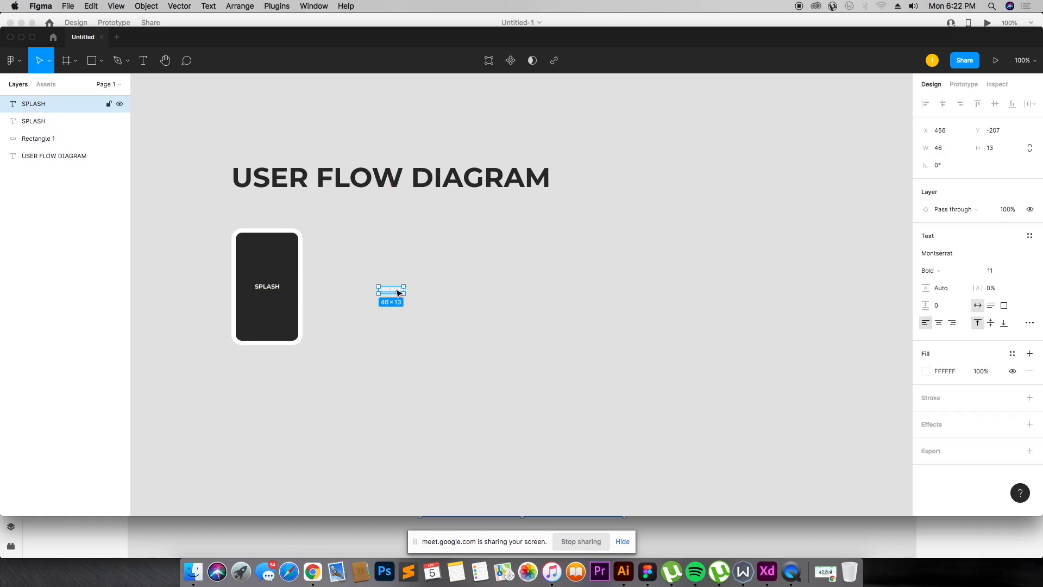
{"action": "key", "text": "Delete"}
{"action": "left_click", "coordinate": [322, 187]}
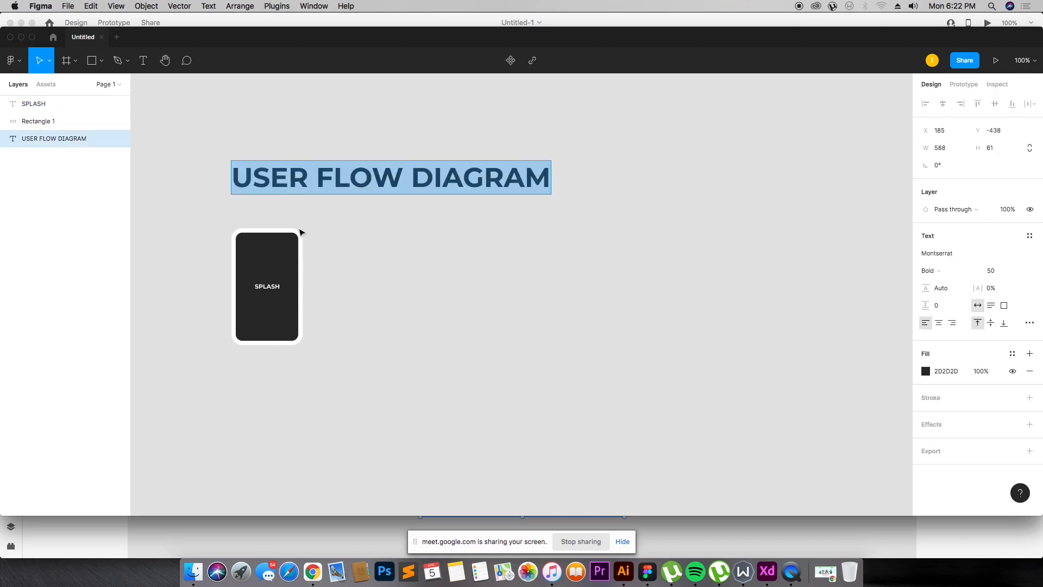
{"action": "left_click", "coordinate": [468, 262]}
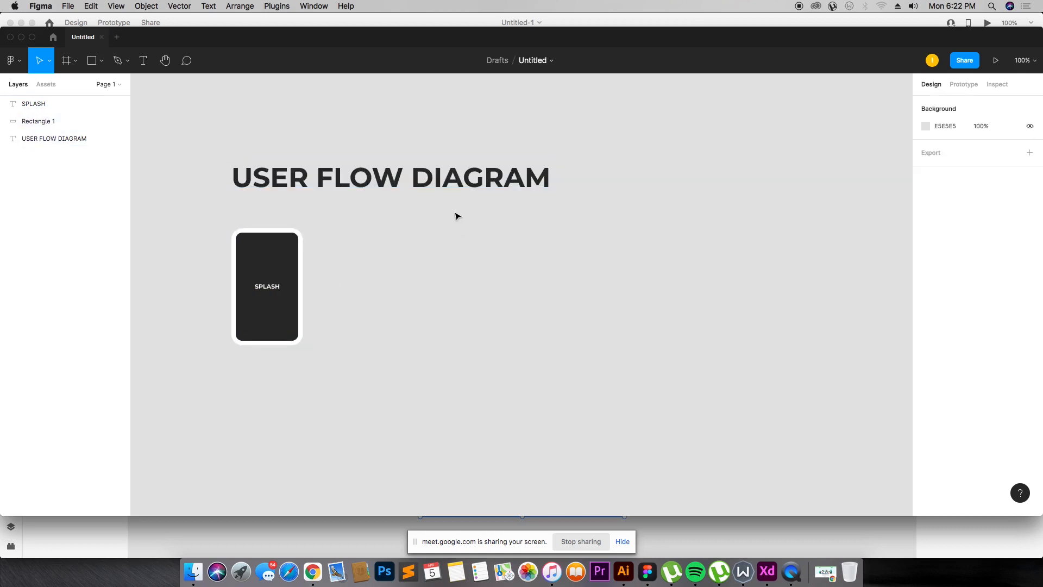
Step: Add a second line of text beneath SPLASH in the card's label
{"action": "left_click", "coordinate": [274, 288]}
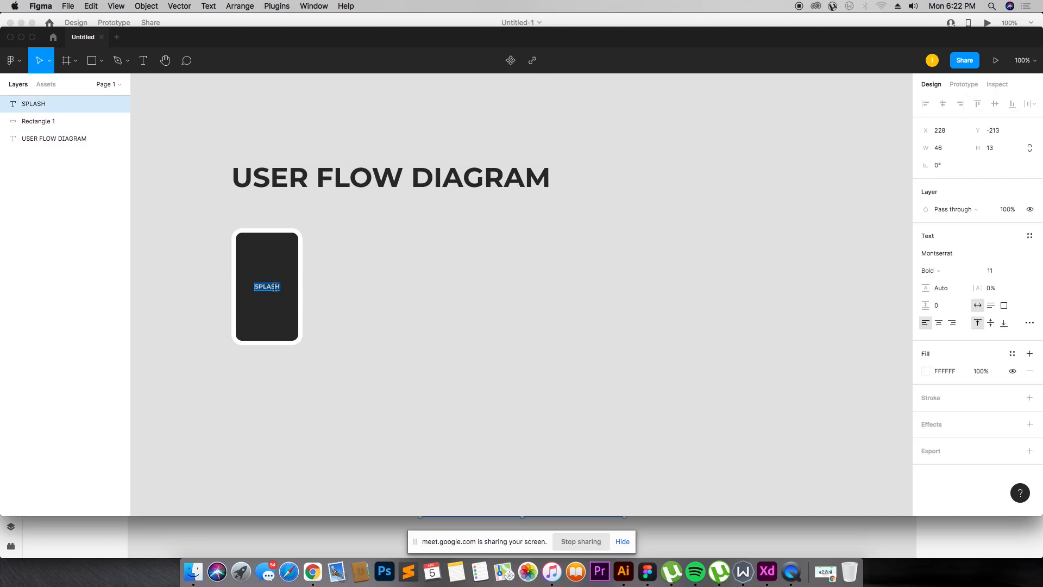
{"action": "key", "text": "Right"}
{"action": "key", "text": "Return"}
{"action": "type", "text": "PLASH"}
{"action": "key", "text": "super+a"}
{"action": "key", "text": "Escape"}
{"action": "key", "text": "super+Tab"}
{"action": "key", "text": "super+Tab"}
{"action": "key", "text": "super+Tab"}
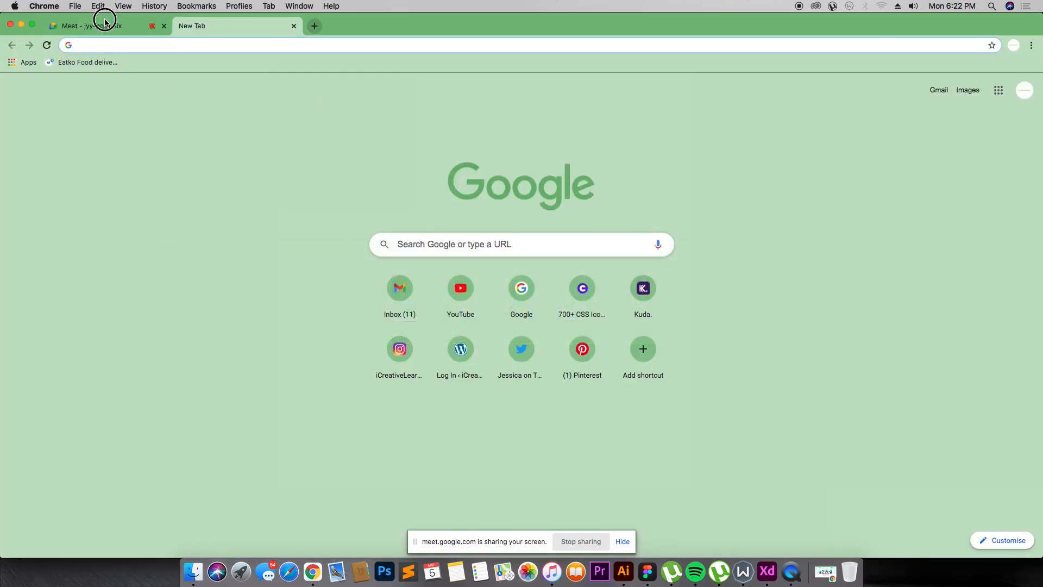
{"action": "left_click", "coordinate": [105, 22]}
{"action": "left_click", "coordinate": [625, 119]}
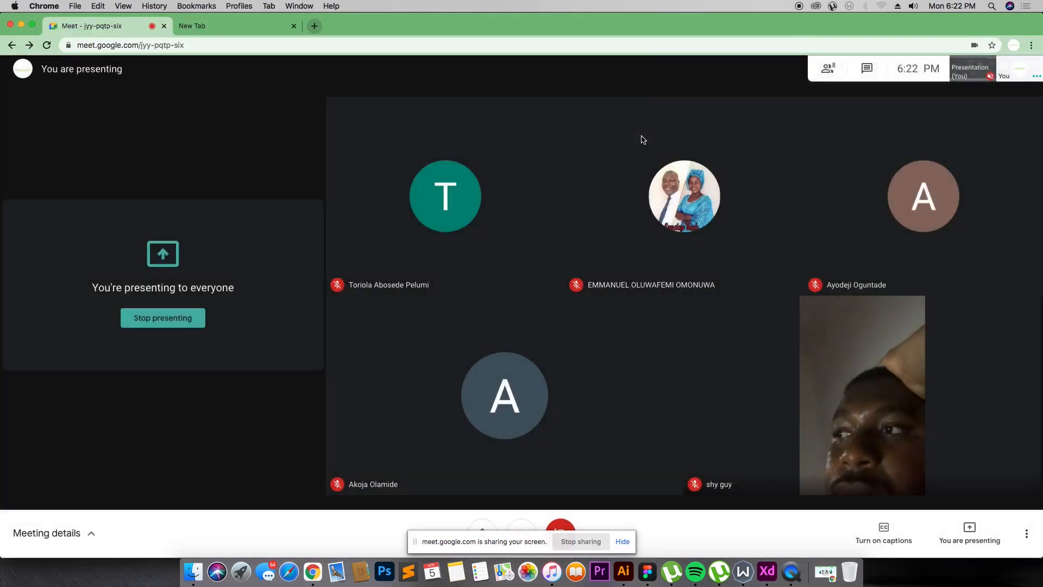
{"action": "key", "text": "super+Tab"}
{"action": "key", "text": "super+Tab"}
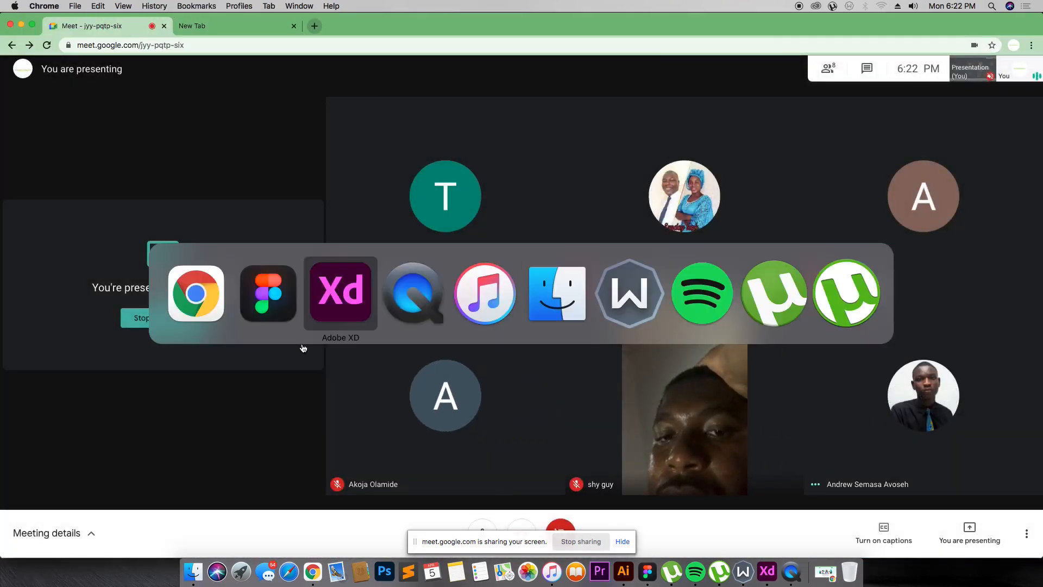
{"action": "key", "text": "super+Tab"}
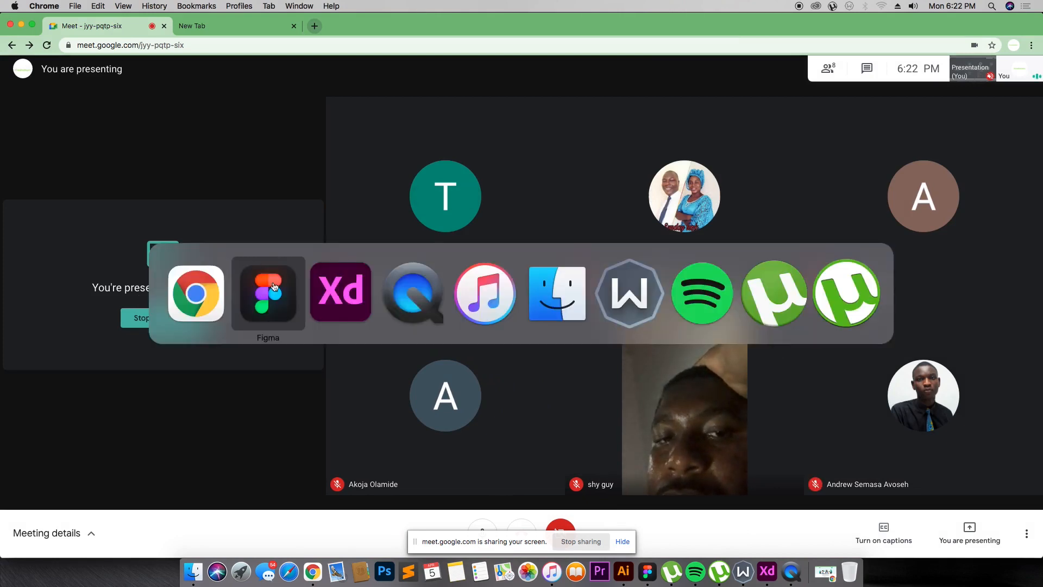
{"action": "left_click", "coordinate": [274, 287]}
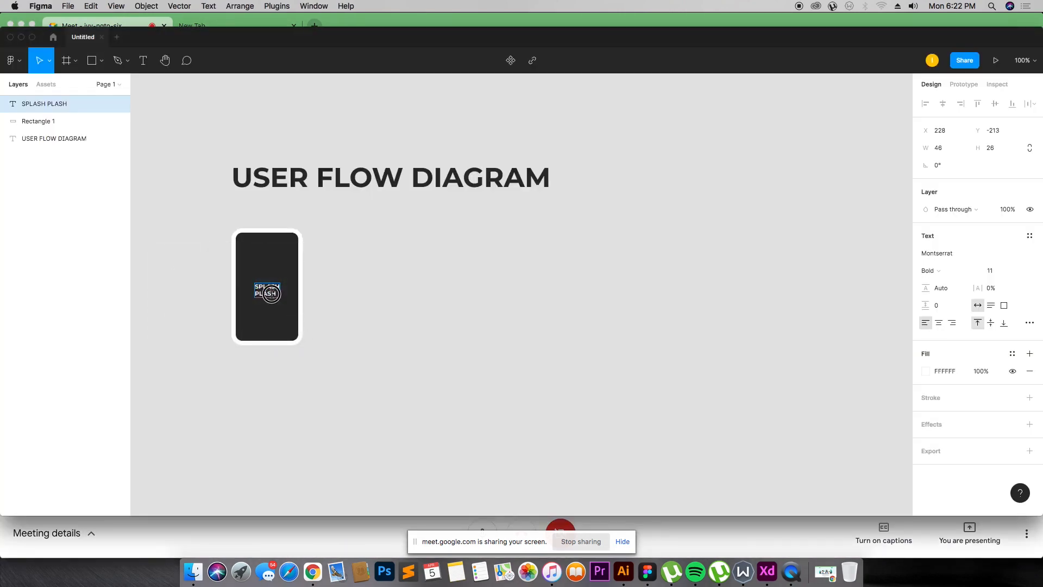
Step: Replace the label's second line with PAGE and center-align the SPLASH PAGE text
{"action": "double_click", "coordinate": [272, 293]}
{"action": "type", "text": "PAGE"}
{"action": "key", "text": "Escape"}
{"action": "left_click", "coordinate": [939, 322]}
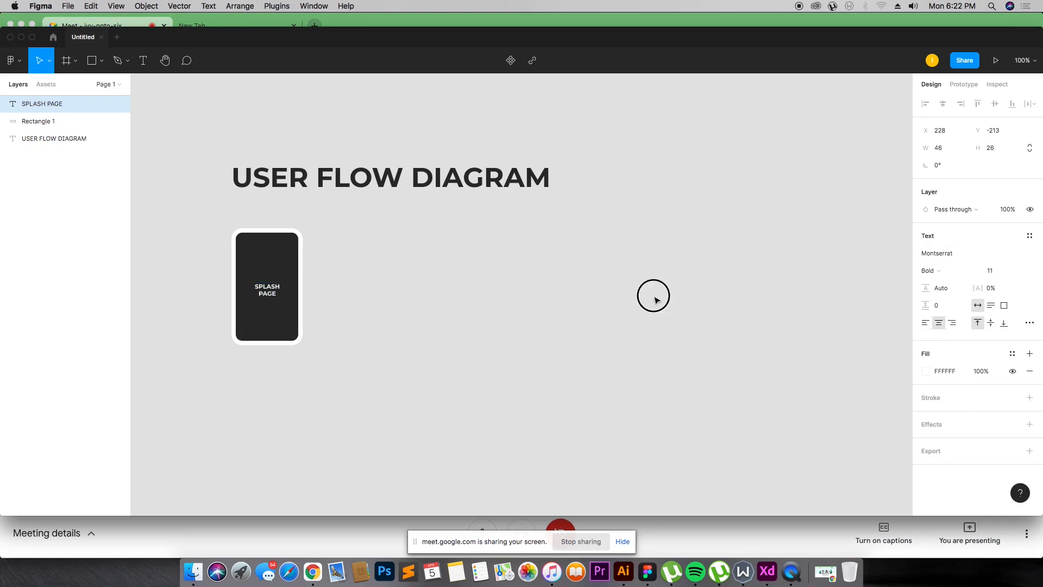
{"action": "left_click", "coordinate": [324, 237]}
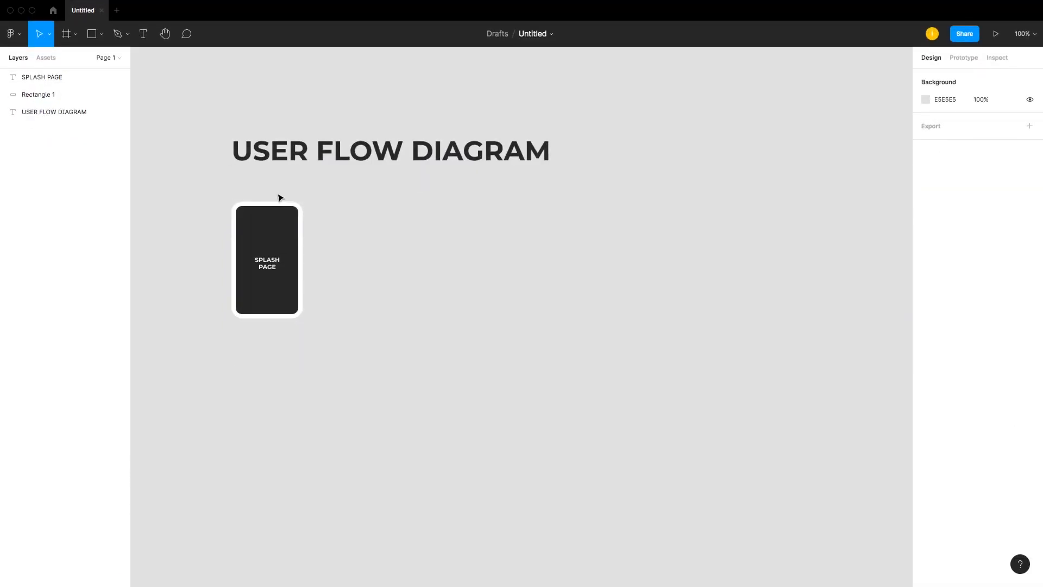
Step: Select the SPLASH PAGE card together with its label and shift them slightly
{"action": "left_click_drag", "start_coordinate": [210, 207], "coordinate": [310, 310]}
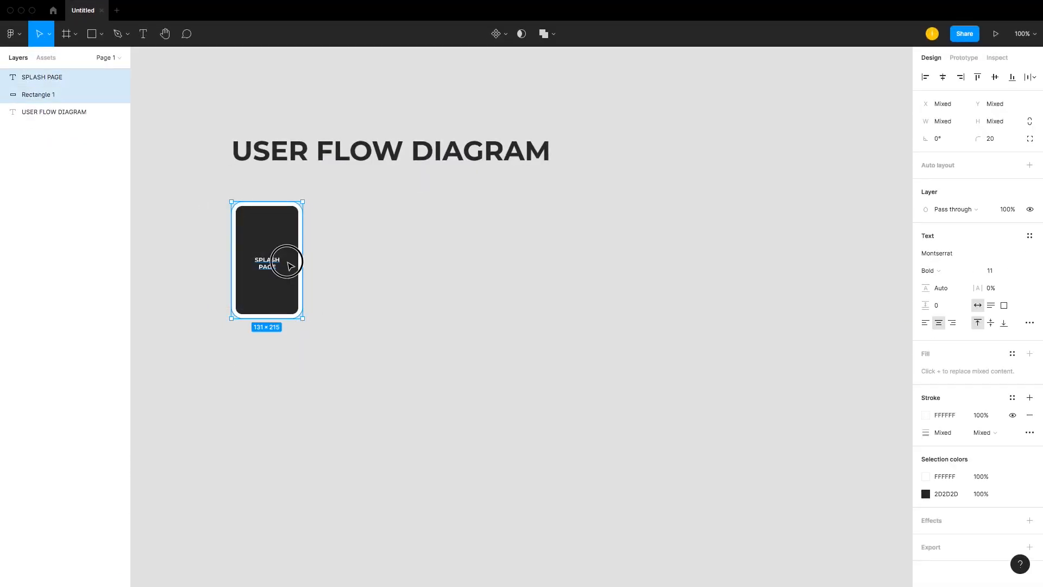
{"action": "left_click_drag", "start_coordinate": [287, 261], "coordinate": [333, 265]}
{"action": "left_click", "coordinate": [364, 258]}
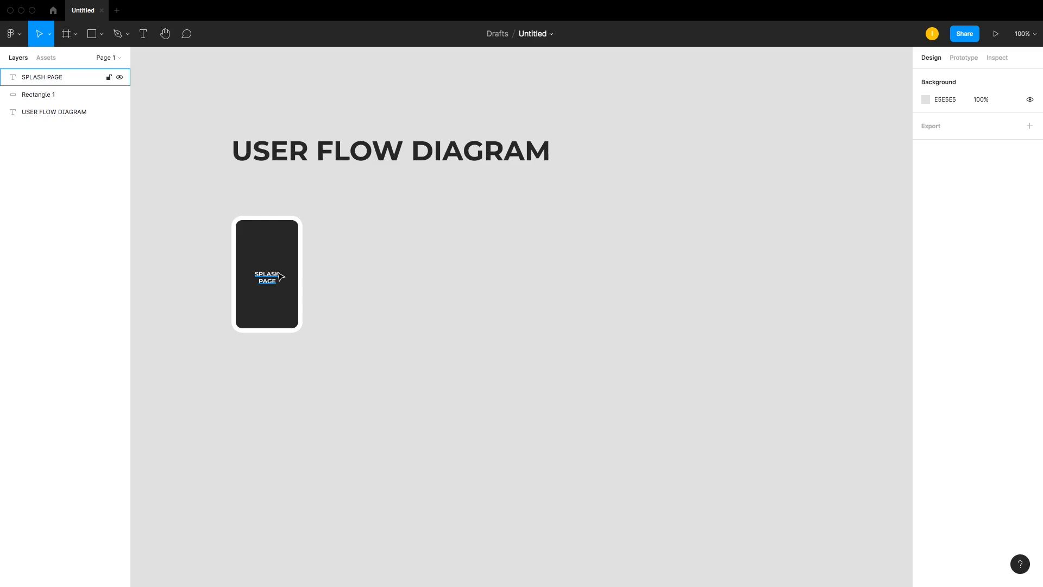
Step: Duplicate the SPLASH PAGE card with its label beside the original, to its right
{"action": "left_click_drag", "start_coordinate": [223, 212], "coordinate": [311, 329]}
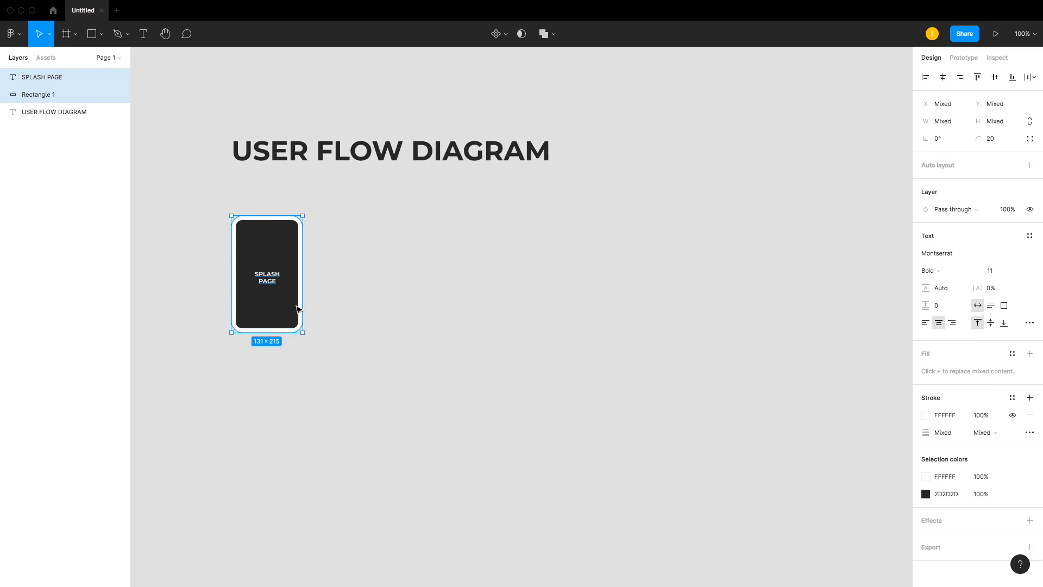
{"action": "left_click_drag", "start_coordinate": [286, 282], "coordinate": [363, 286]}
{"action": "left_click", "coordinate": [391, 282]}
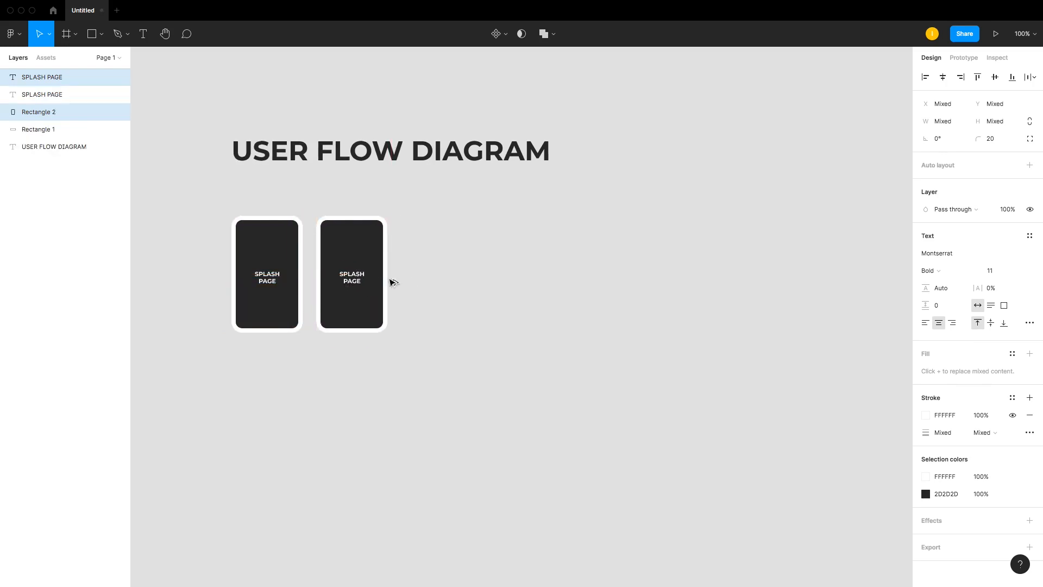
Step: Rename the copied card's label to SIGN IN
{"action": "left_click", "coordinate": [354, 282]}
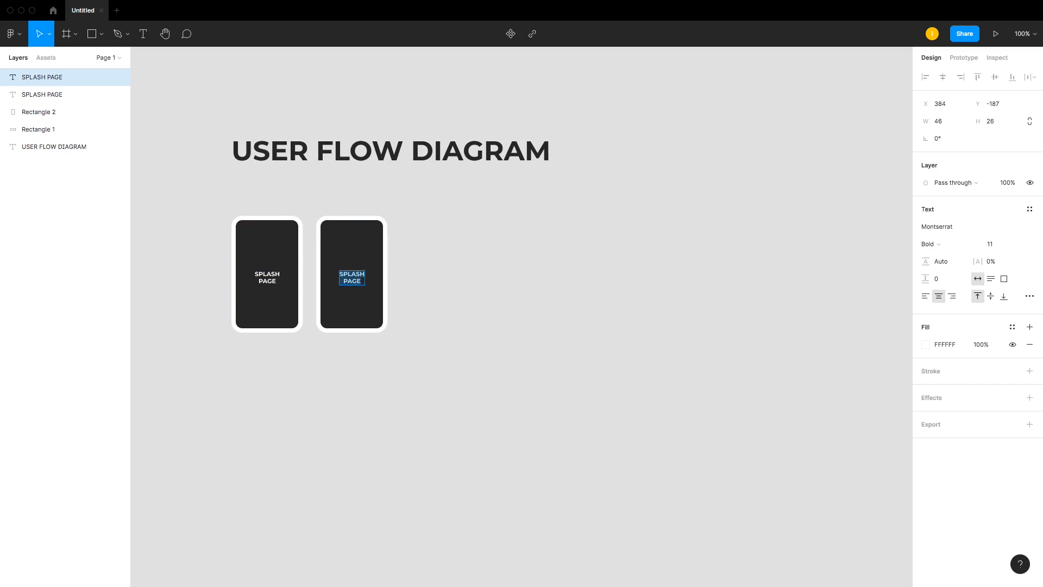
{"action": "type", "text": "SI"}
{"action": "key", "text": "BackSpace"}
{"action": "key", "text": "BackSpace"}
{"action": "type", "text": "SIGN IN"}
{"action": "key", "text": "Escape"}
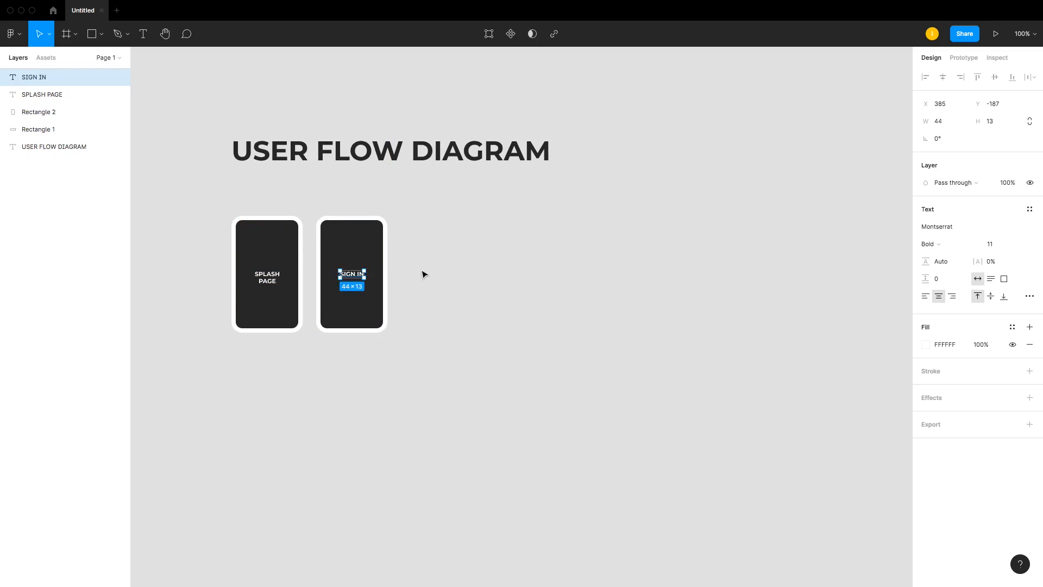
{"action": "left_click", "coordinate": [421, 272]}
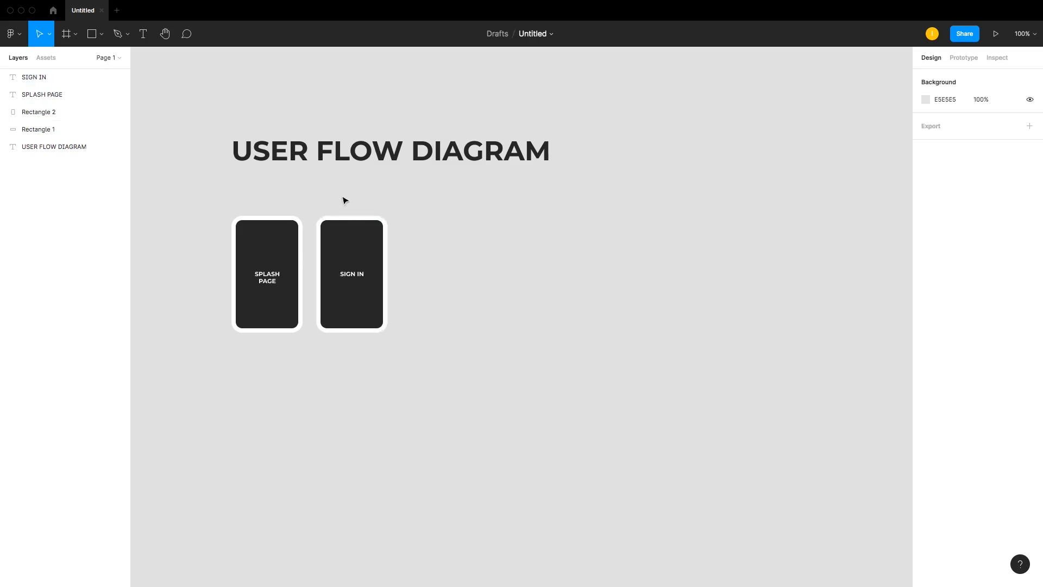
Step: Move the SIGN IN card a little further right, away from the SPLASH PAGE card
{"action": "left_click_drag", "start_coordinate": [345, 198], "coordinate": [400, 300]}
{"action": "left_click", "coordinate": [500, 259]}
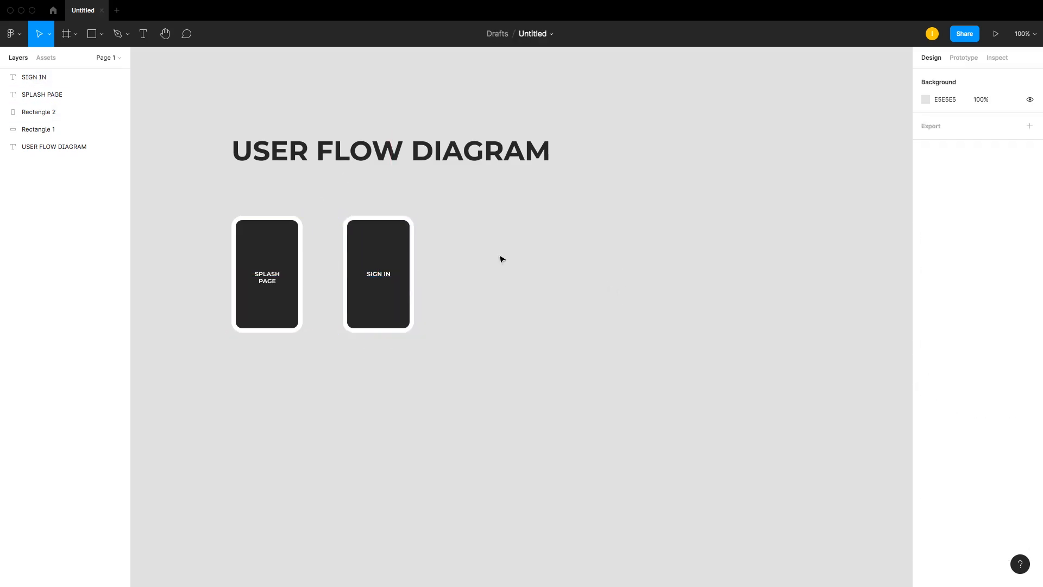
Step: Launch the Autoflow plugin and move its panel out of the way
{"action": "left_click", "coordinate": [13, 33]}
{"action": "mouse_move", "coordinate": [66, 184]}
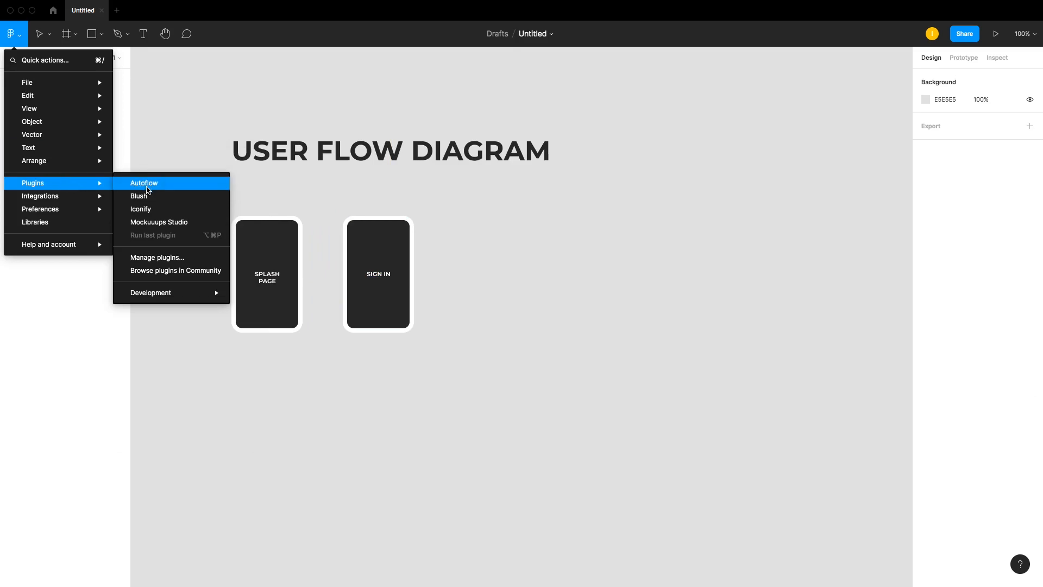
{"action": "left_click", "coordinate": [154, 184]}
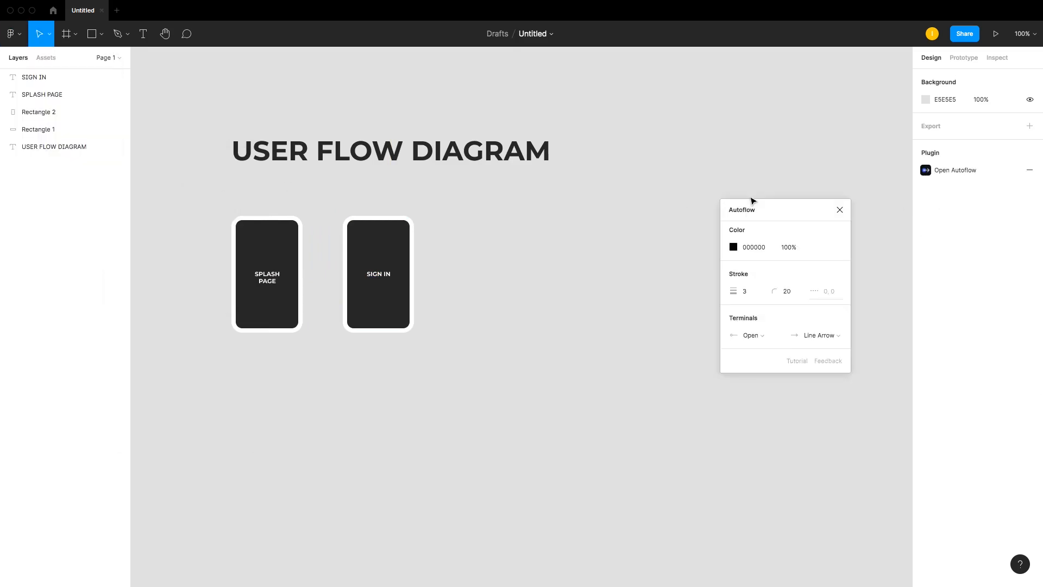
{"action": "left_click_drag", "start_coordinate": [757, 203], "coordinate": [917, 229]}
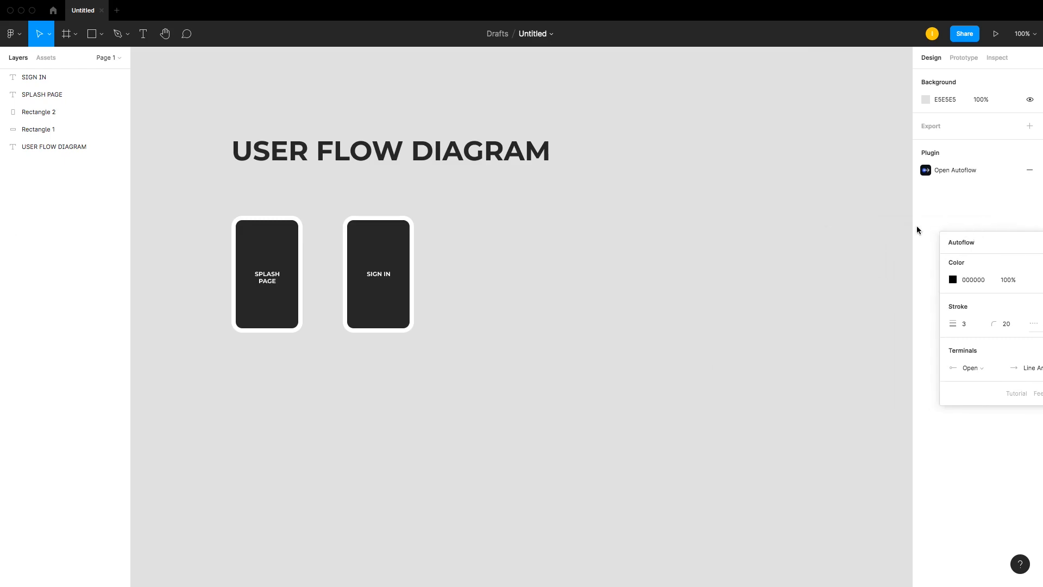
Step: Connect the SPLASH PAGE card to the SIGN IN card with an Autoflow arrow
{"action": "left_click", "coordinate": [283, 250]}
{"action": "left_click", "coordinate": [345, 241], "text": "shift"}
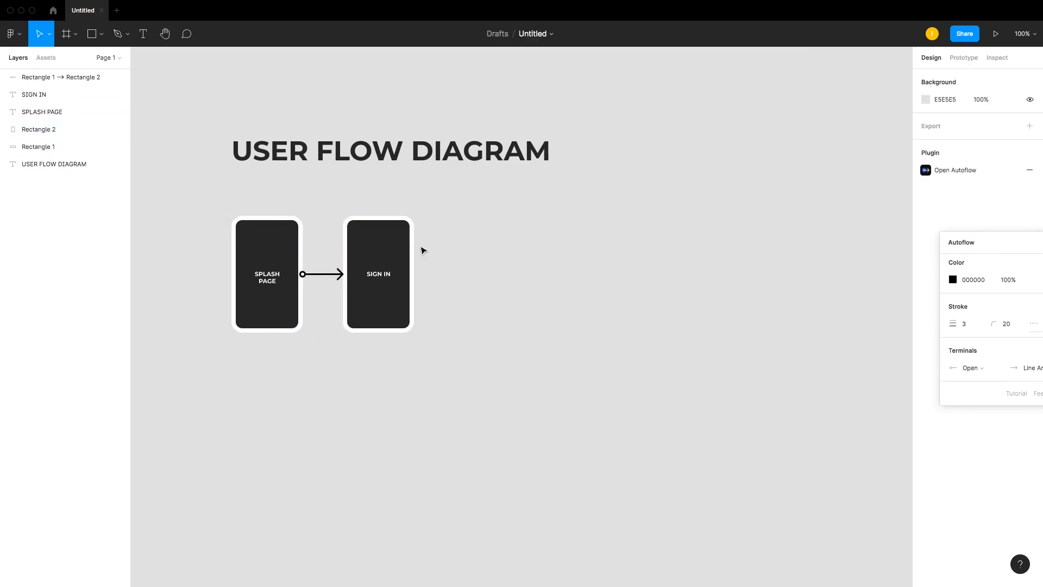
Step: Duplicate the SIGN IN card directly below itself
{"action": "left_click", "coordinate": [298, 241]}
{"action": "left_click", "coordinate": [372, 246]}
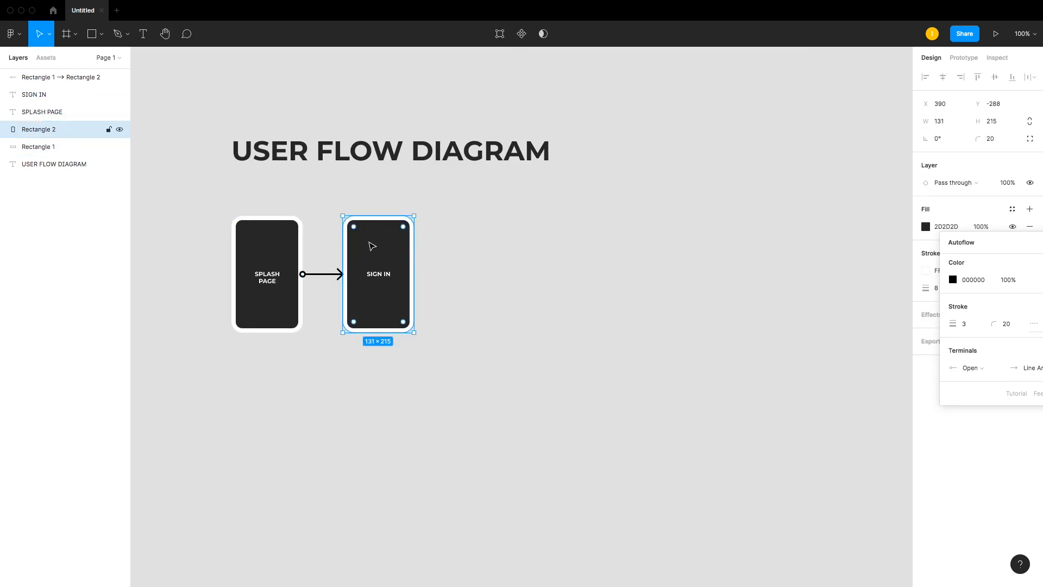
{"action": "left_click_drag", "start_coordinate": [372, 246], "coordinate": [373, 363]}
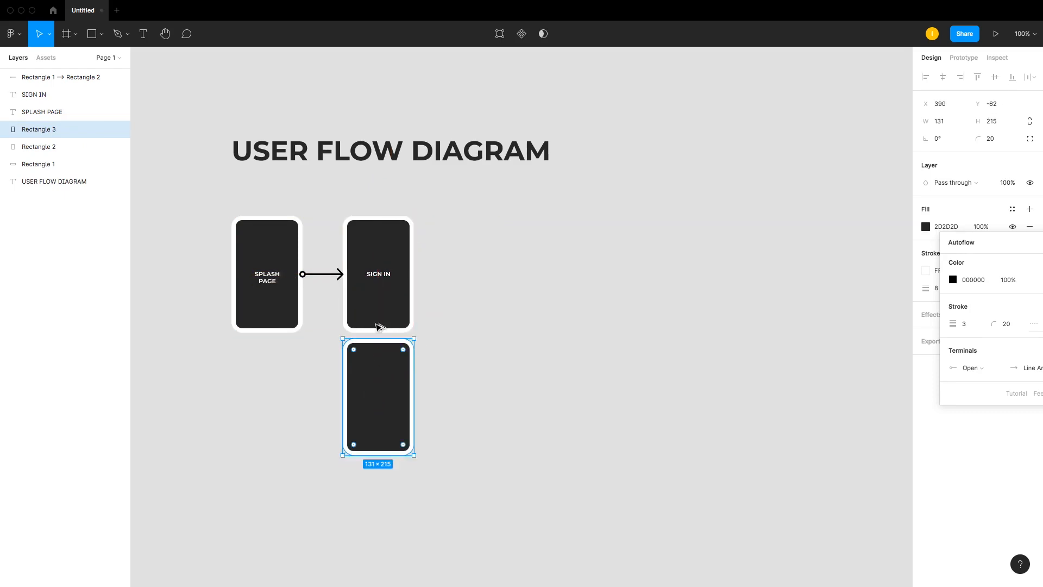
Step: Copy the SIGN IN label onto the new lower card and change it to SIGN UP
{"action": "left_click", "coordinate": [384, 278]}
{"action": "left_click_drag", "start_coordinate": [385, 278], "coordinate": [384, 401]}
{"action": "double_click", "coordinate": [385, 396]}
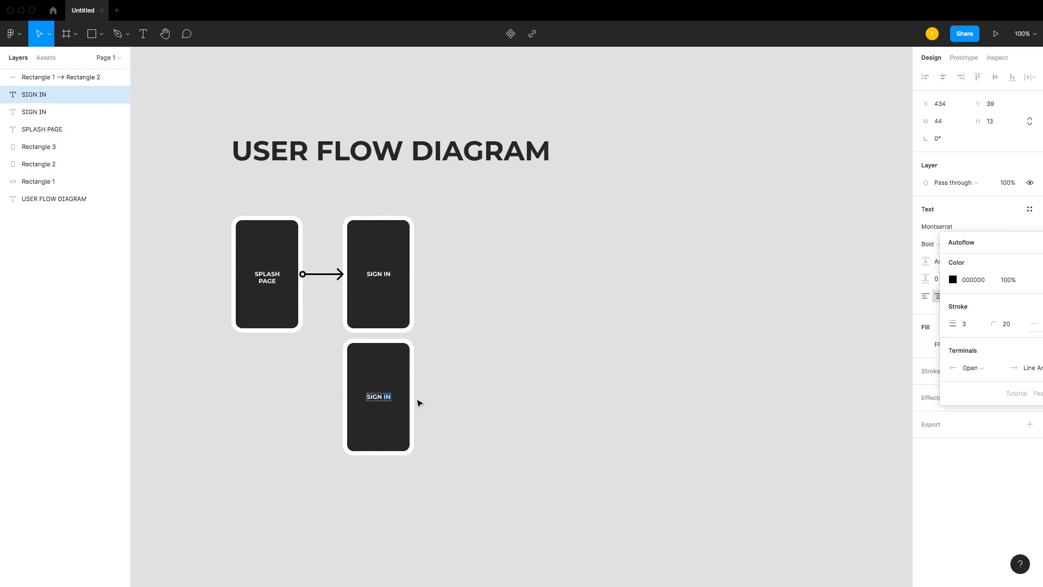
{"action": "type", "text": "up"}
{"action": "key", "text": "BackSpace"}
{"action": "key", "text": "BackSpace"}
{"action": "type", "text": "UP"}
{"action": "left_click", "coordinate": [415, 399]}
Step: Move the SIGN UP card with its label slightly further down
{"action": "left_click", "coordinate": [496, 445]}
{"action": "left_click_drag", "start_coordinate": [291, 357], "coordinate": [390, 418]}
{"action": "left_click", "coordinate": [443, 391]}
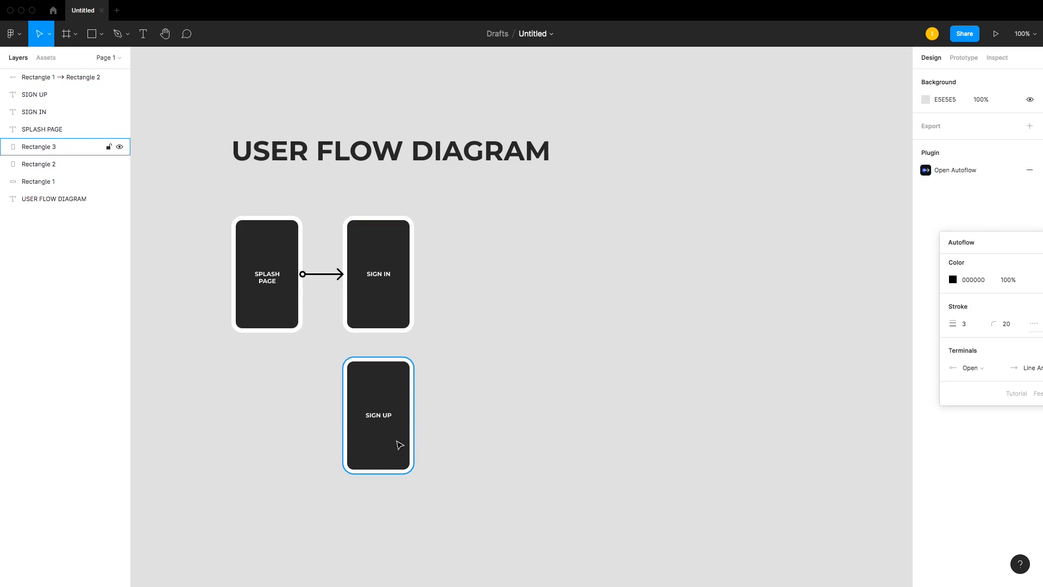
Step: Connect the SIGN IN and SIGN UP cards with arrows in both directions
{"action": "left_click", "coordinate": [381, 275]}
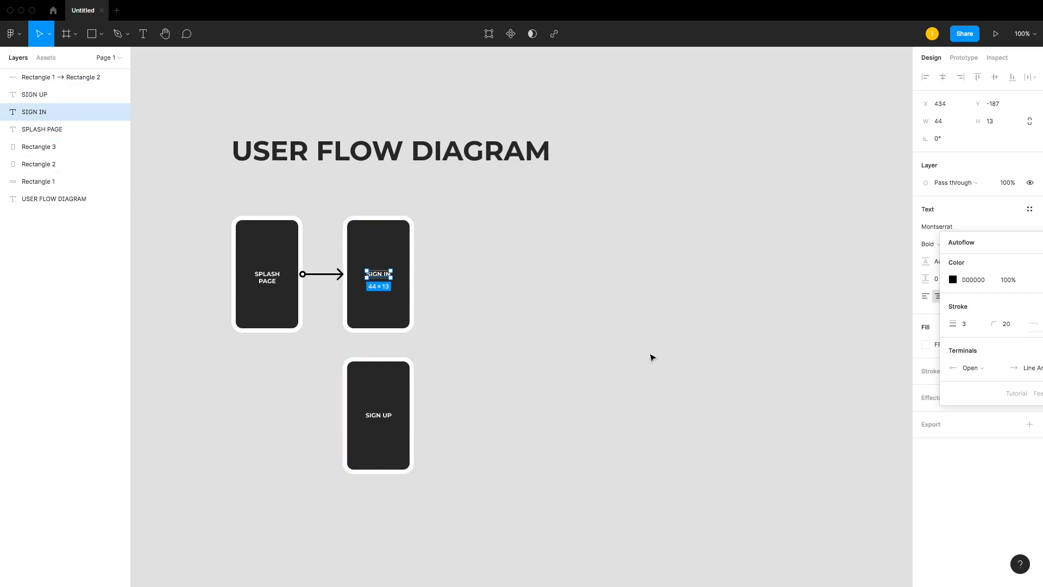
{"action": "left_click", "coordinate": [402, 304]}
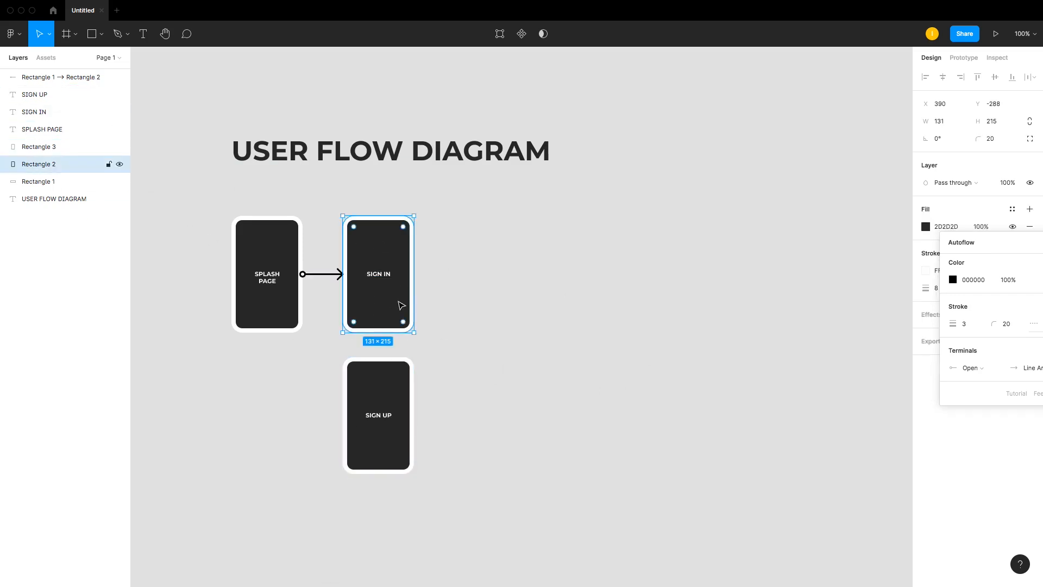
{"action": "left_click", "coordinate": [400, 385], "text": "shift"}
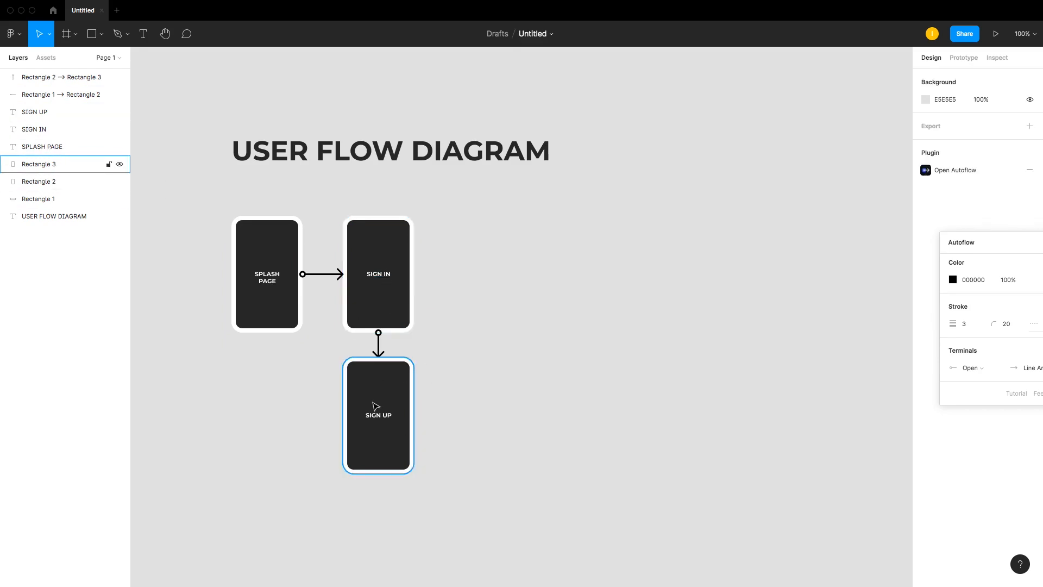
{"action": "left_click", "coordinate": [390, 287], "text": "shift"}
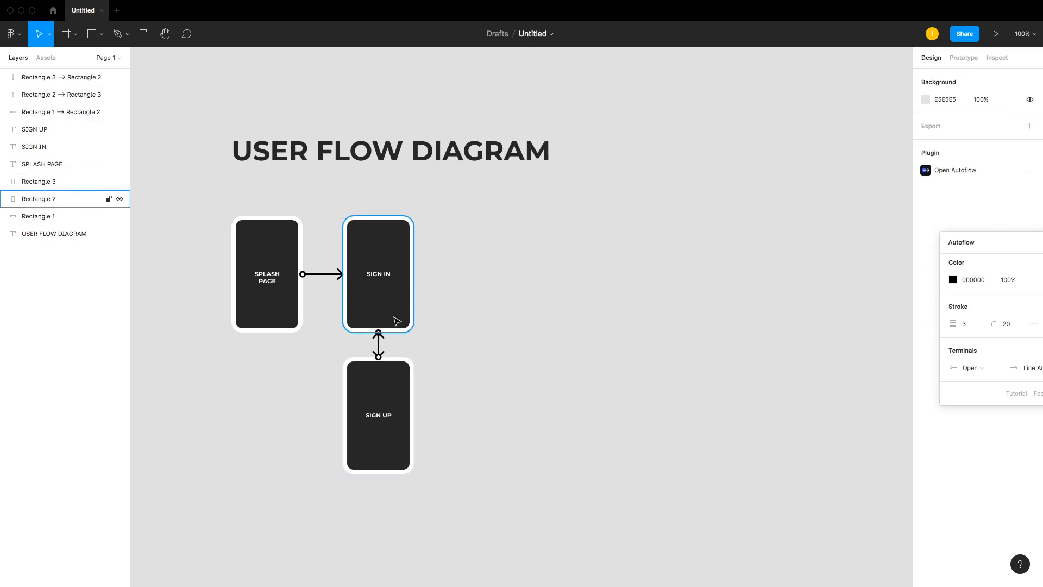
Step: Move the SIGN UP card a bit lower to lengthen the arrows
{"action": "left_click_drag", "start_coordinate": [375, 405], "coordinate": [372, 427]}
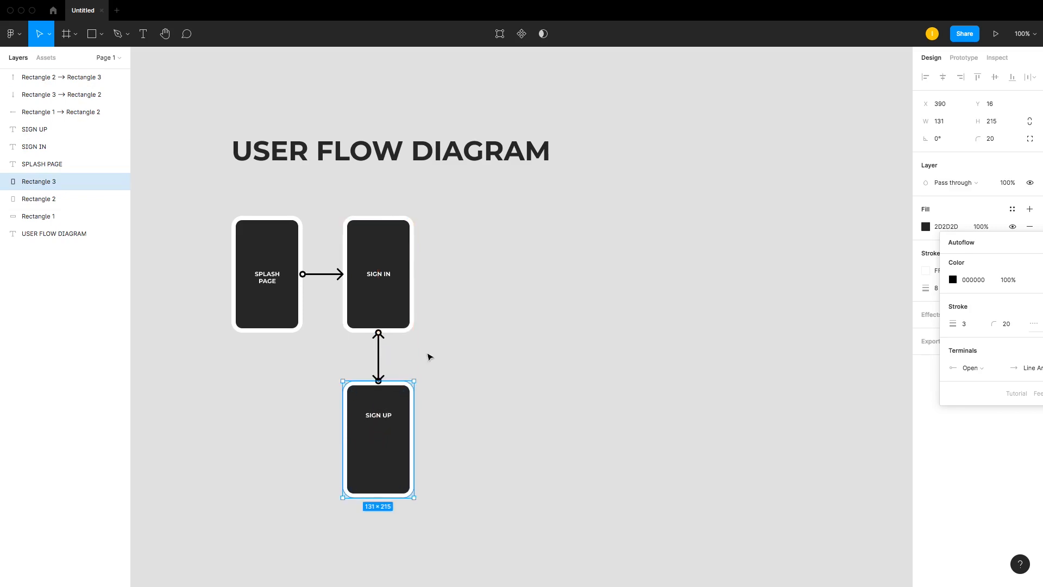
{"action": "left_click", "coordinate": [429, 357]}
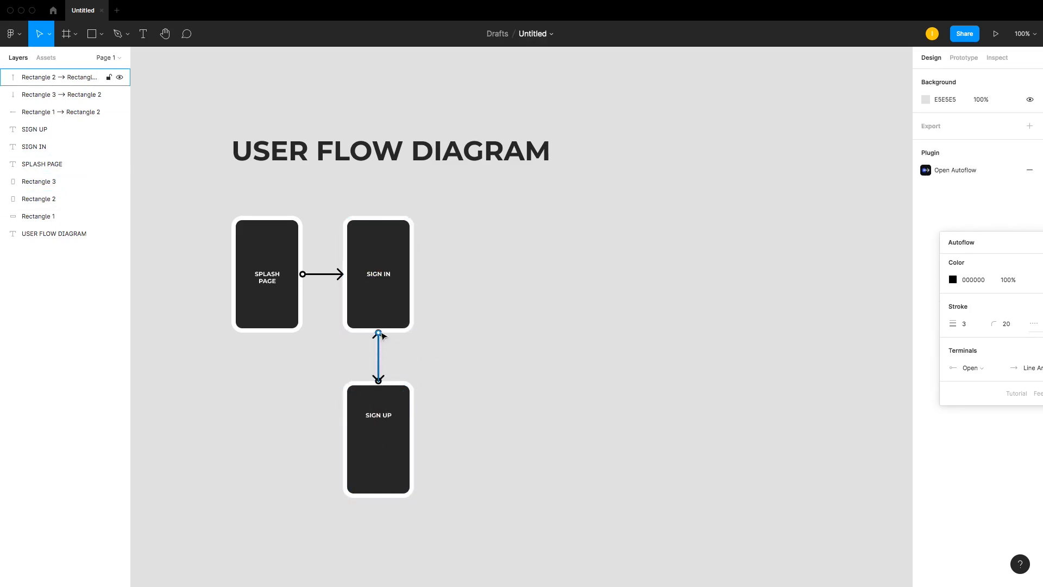
Step: Shift the two arrow connections apart so the SIGN IN and SIGN UP arrows run side by side
{"action": "mouse_move", "coordinate": [379, 335]}
{"action": "left_mouse_down"}
{"action": "mouse_move", "coordinate": [364, 334]}
{"action": "mouse_move", "coordinate": [389, 334]}
{"action": "left_mouse_up"}
{"action": "left_click_drag", "start_coordinate": [379, 416], "coordinate": [381, 440]}
{"action": "left_click", "coordinate": [431, 382]}
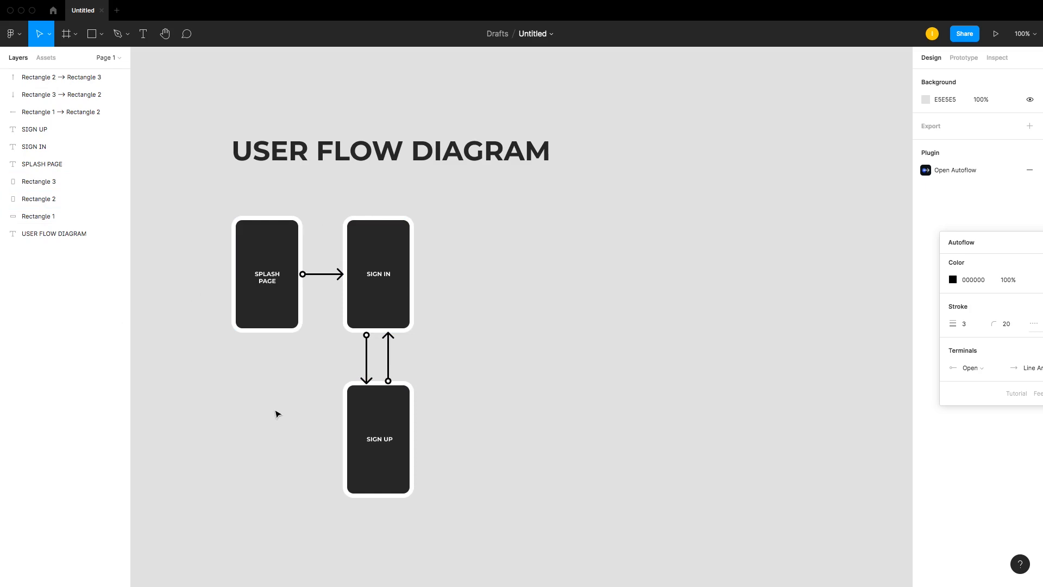
Step: Duplicate the SIGN IN card to the right, placing it between the two rows
{"action": "left_click", "coordinate": [394, 268]}
{"action": "left_click_drag", "start_coordinate": [394, 267], "coordinate": [514, 353]}
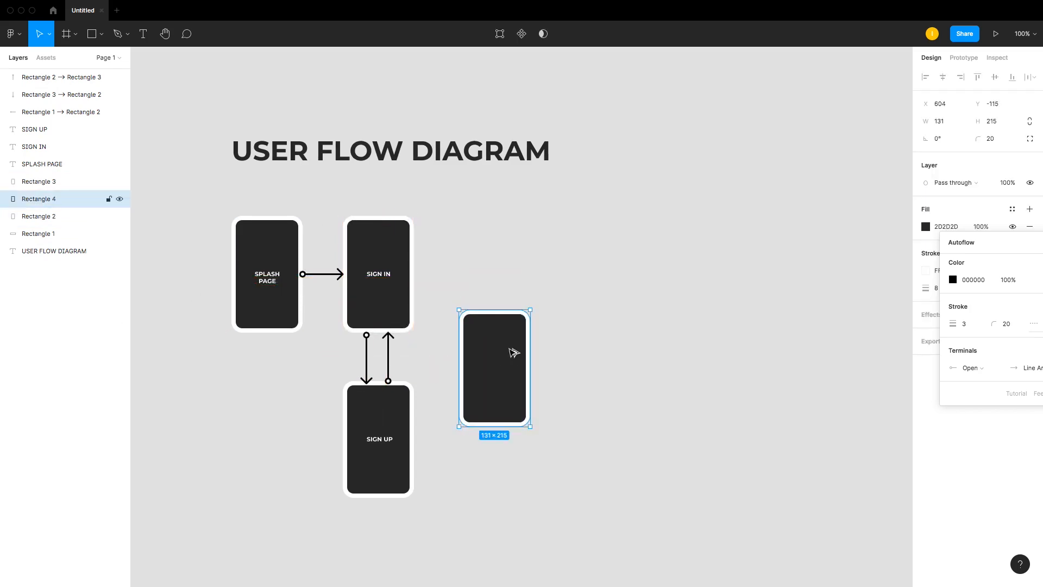
Step: Copy the SIGN IN label into the new card, rename it DASHBOARD, and center it on the card
{"action": "left_click", "coordinate": [383, 278]}
{"action": "left_click_drag", "start_coordinate": [387, 277], "coordinate": [503, 371]}
{"action": "double_click", "coordinate": [498, 369]}
{"action": "type", "text": "DASHVOARD"}
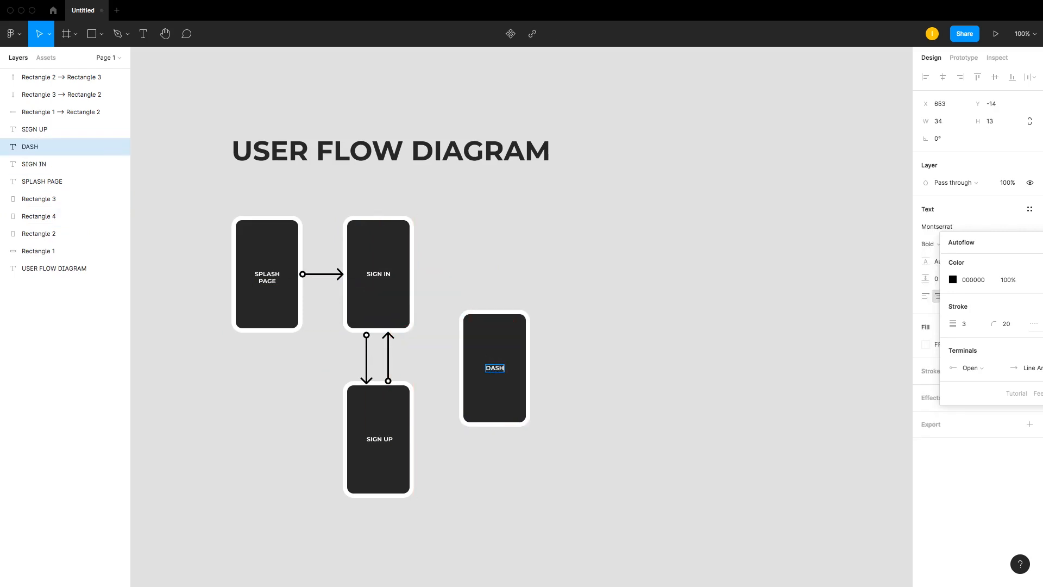
{"action": "key", "text": "BackSpace"}
{"action": "key", "text": "BackSpace"}
{"action": "key", "text": "BackSpace"}
{"action": "key", "text": "BackSpace"}
{"action": "key", "text": "BackSpace"}
{"action": "type", "text": "BOARD"}
{"action": "key", "text": "Escape"}
{"action": "left_click", "coordinate": [570, 365]}
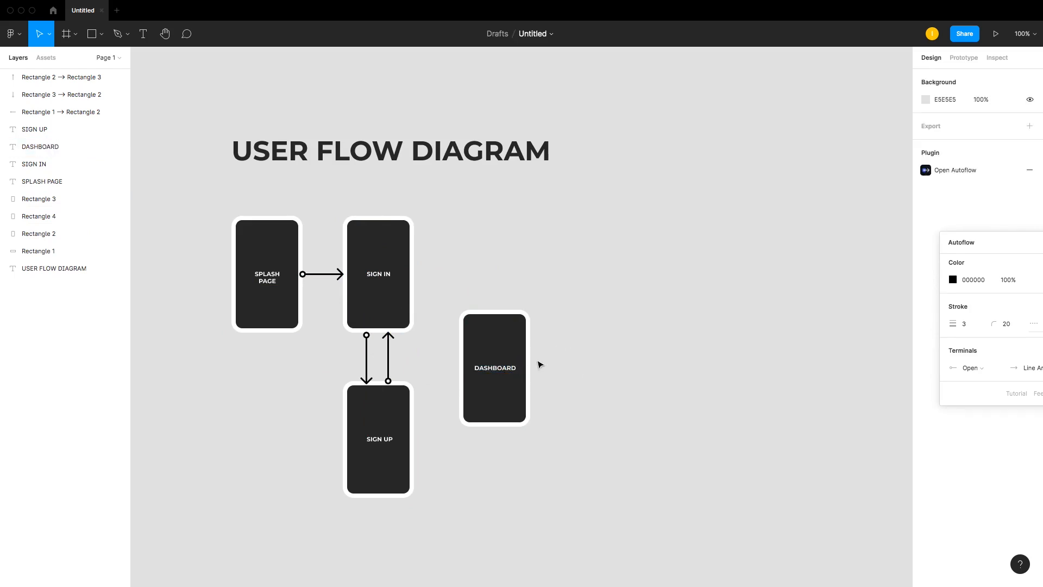
{"action": "left_click_drag", "start_coordinate": [505, 367], "coordinate": [514, 372]}
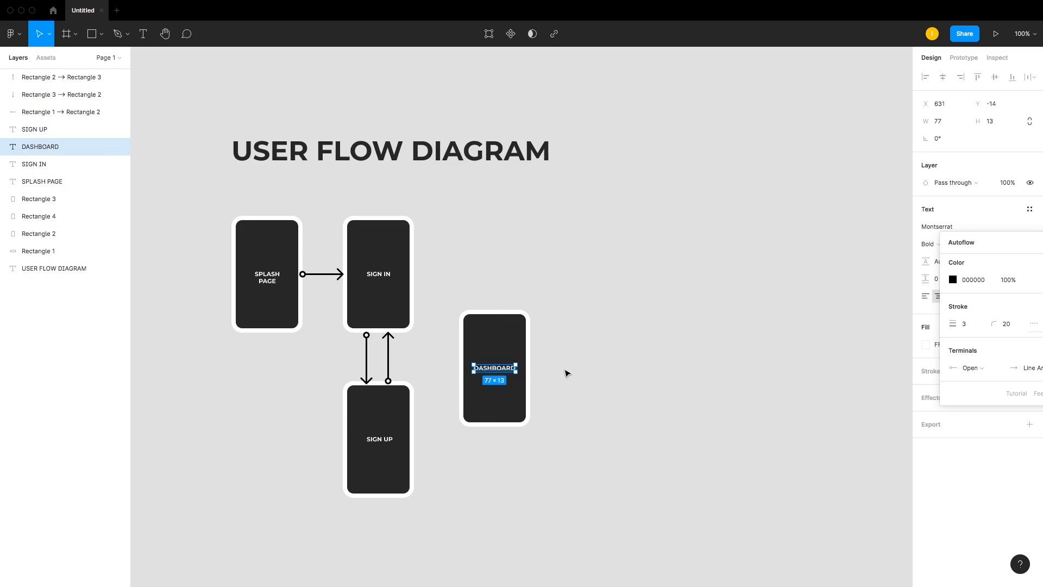
Step: Duplicate the DASHBOARD label lower on the same card and rename the copy FOOD SELECTION
{"action": "left_click", "coordinate": [564, 376]}
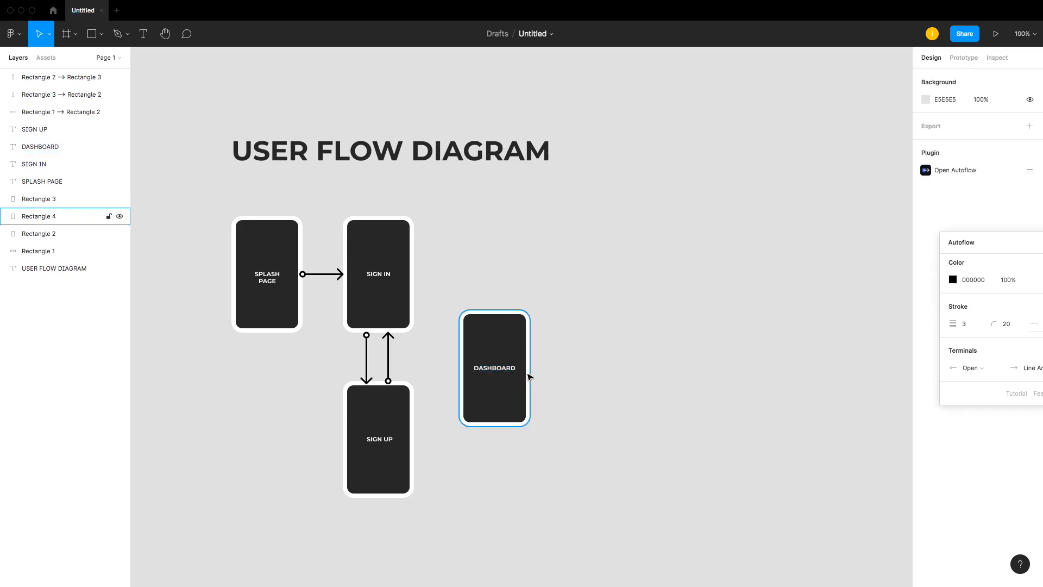
{"action": "left_click", "coordinate": [509, 372]}
{"action": "left_click_drag", "start_coordinate": [509, 372], "coordinate": [507, 404]}
{"action": "double_click", "coordinate": [505, 402]}
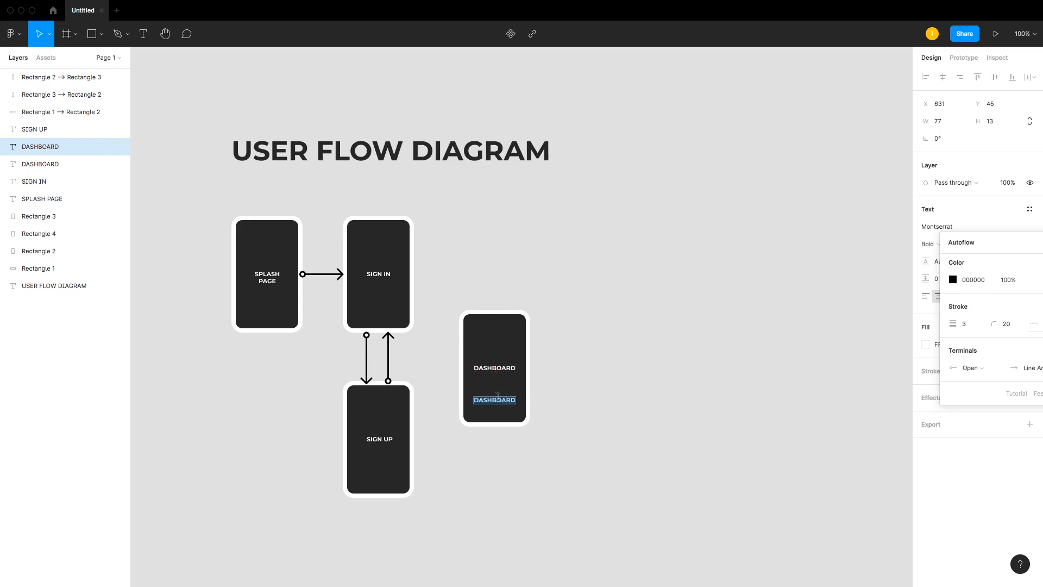
{"action": "type", "text": "FOOD SELECTION"}
{"action": "key", "text": "Escape"}
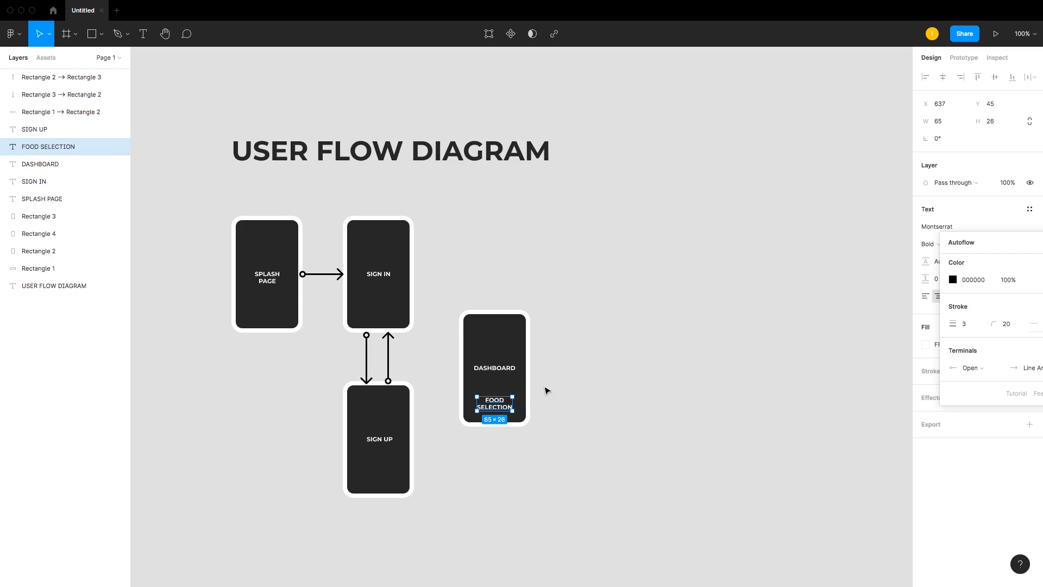
Step: Replace the word SELECTION in the second label so it reads FOOD MENU
{"action": "left_click", "coordinate": [548, 391]}
{"action": "left_click", "coordinate": [494, 404]}
{"action": "double_click", "coordinate": [493, 404]}
{"action": "left_click", "coordinate": [494, 402]}
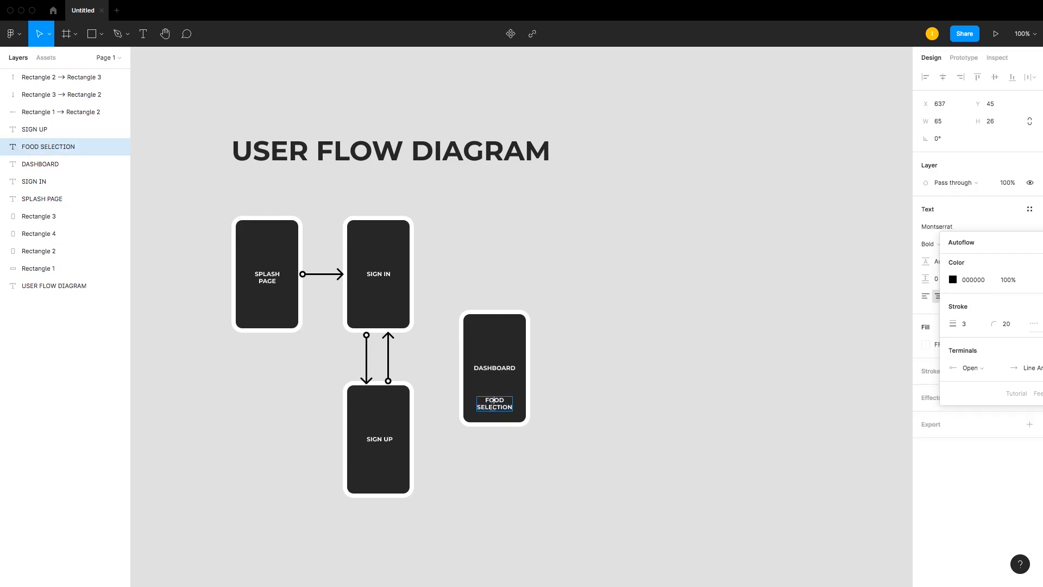
{"action": "left_click_drag", "start_coordinate": [477, 407], "coordinate": [525, 408]}
{"action": "type", "text": "MENU"}
{"action": "key", "text": "Escape"}
{"action": "key", "text": "Escape"}
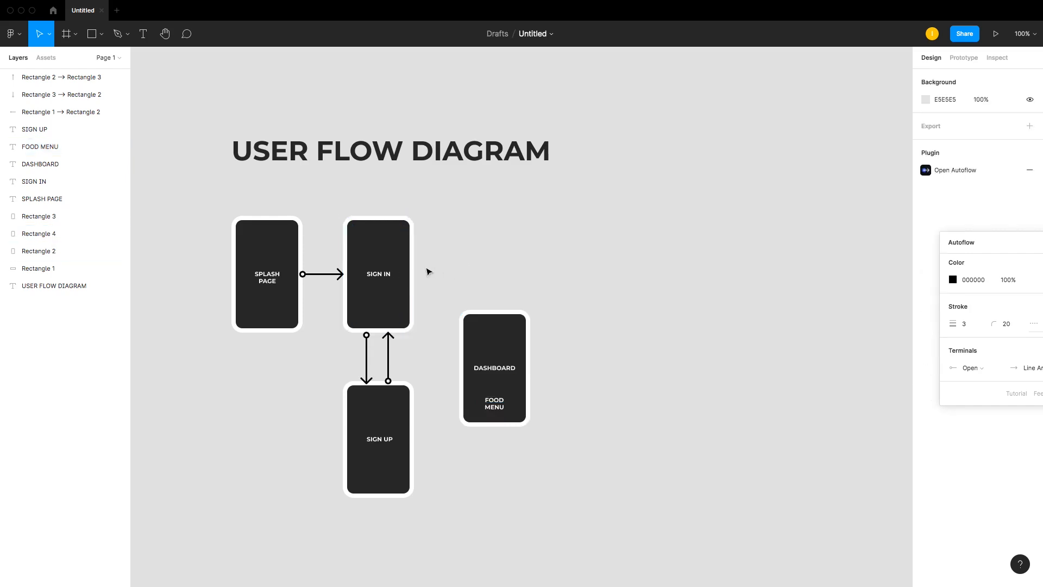
Step: Select the SIGN IN and DASHBOARD cards to connect them with an Autoflow arrow
{"action": "left_click", "coordinate": [396, 261]}
{"action": "left_click", "coordinate": [473, 321]}
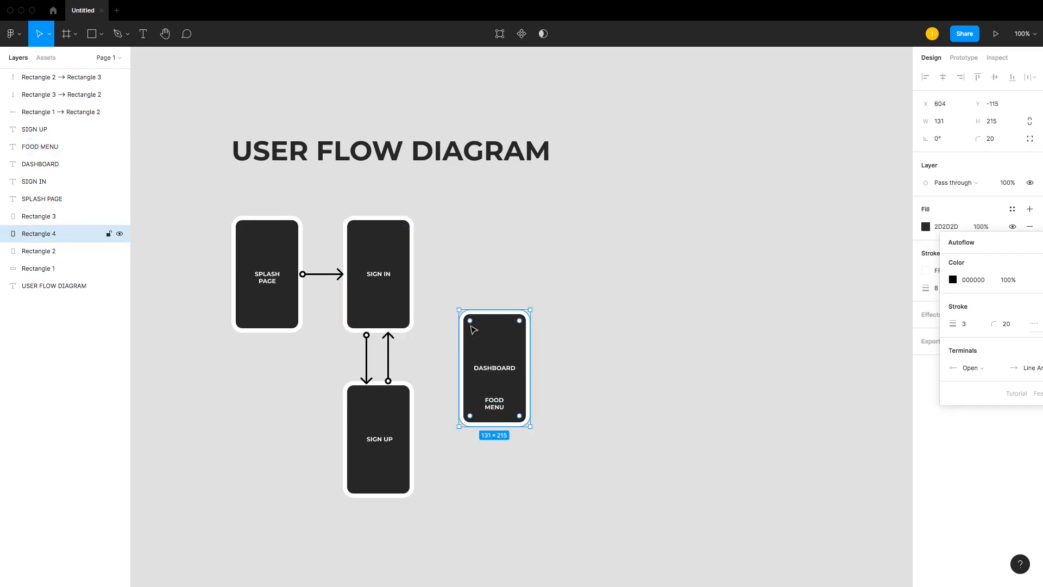
{"action": "left_click", "coordinate": [396, 256], "text": "shift"}
{"action": "left_click", "coordinate": [396, 256]}
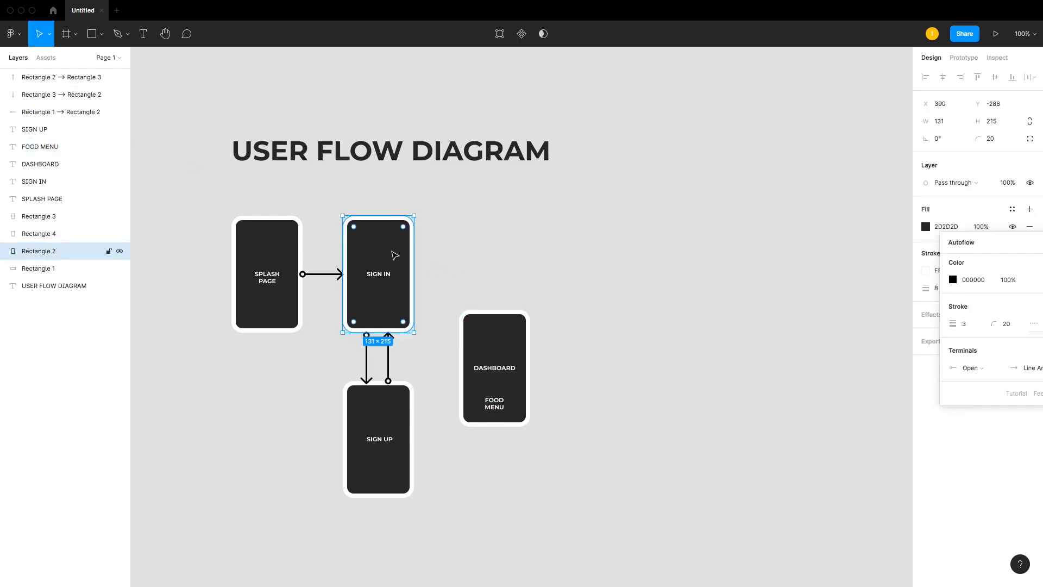
{"action": "left_click", "coordinate": [496, 350], "text": "shift"}
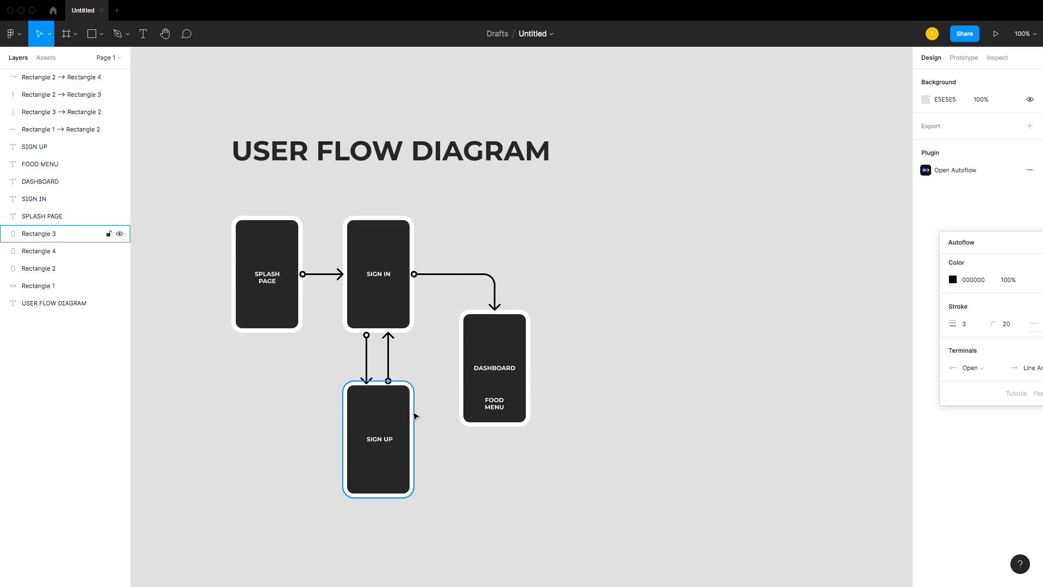
Step: Select the SIGN UP and DASHBOARD cards to connect them with an Autoflow arrow
{"action": "left_click", "coordinate": [371, 267]}
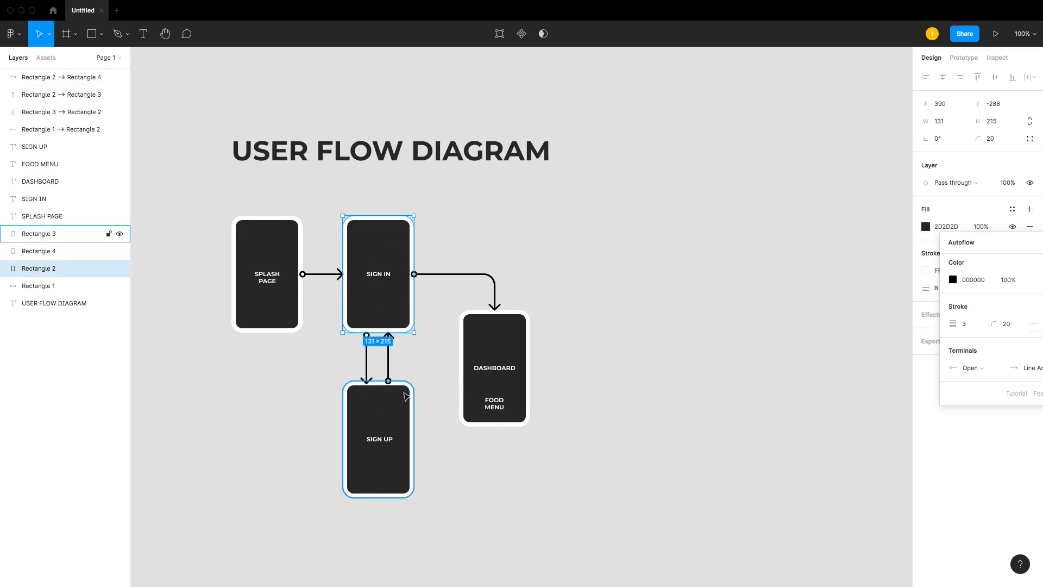
{"action": "left_click", "coordinate": [396, 417]}
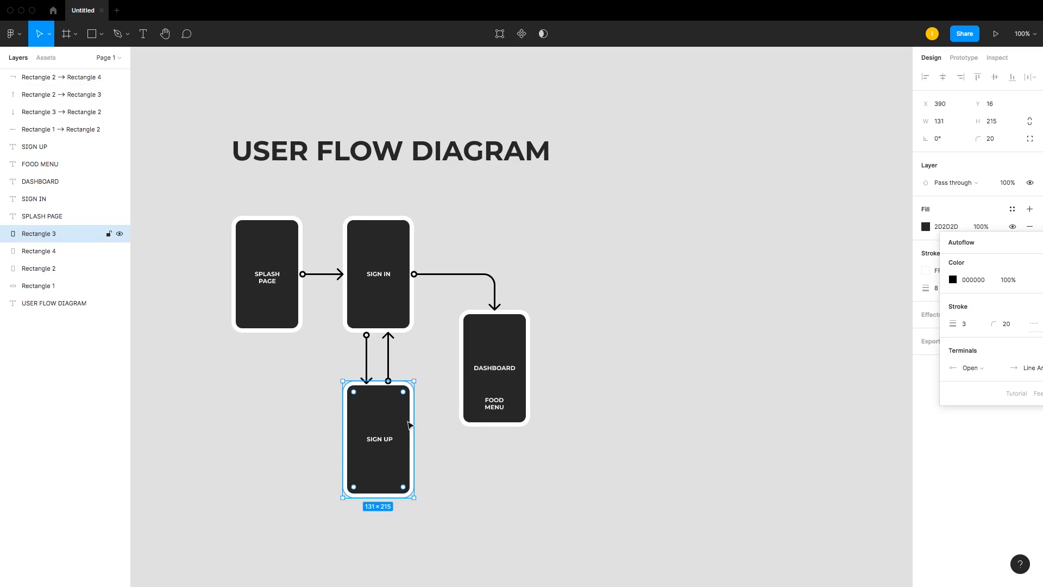
{"action": "left_click", "coordinate": [512, 384], "text": "shift"}
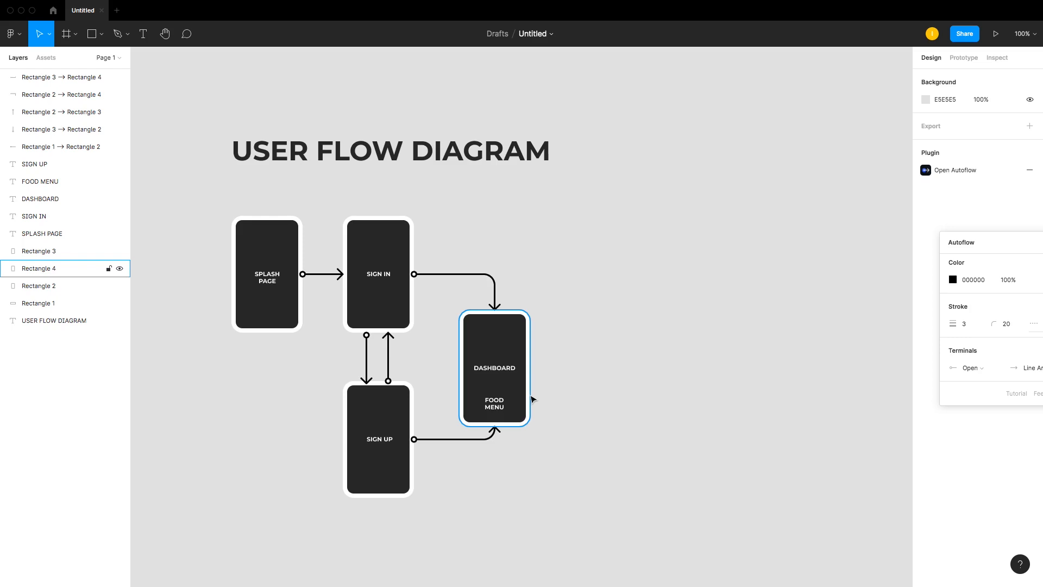
Step: Duplicate the DASHBOARD card to the right and copy its DASHBOARD label into the new card
{"action": "left_click", "coordinate": [481, 354]}
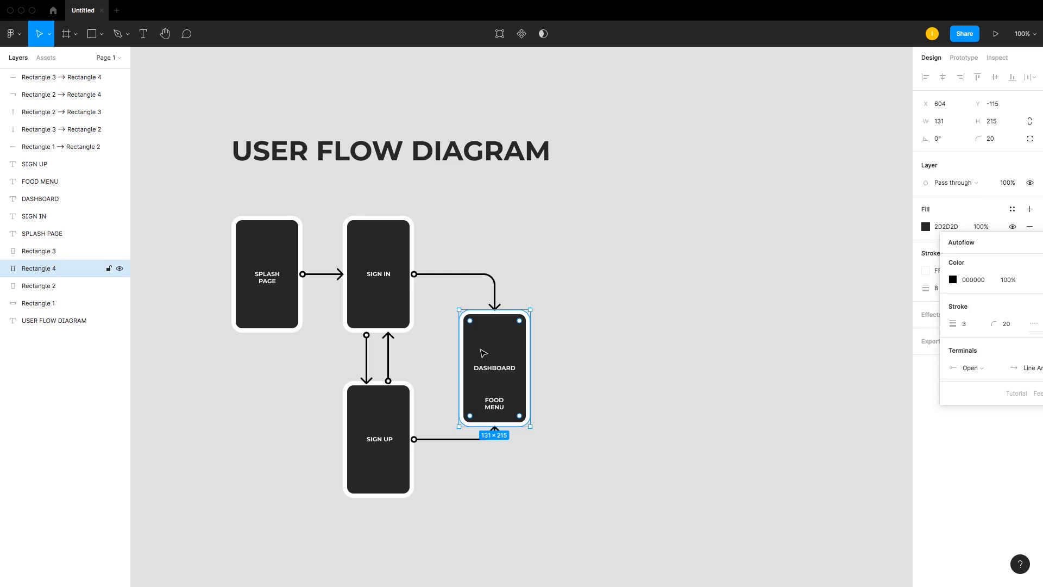
{"action": "left_click_drag", "start_coordinate": [482, 354], "coordinate": [580, 354]}
{"action": "left_click_drag", "start_coordinate": [508, 362], "coordinate": [603, 369]}
Step: Rename the label on the new card, starting with FOOD
{"action": "double_click", "coordinate": [597, 365]}
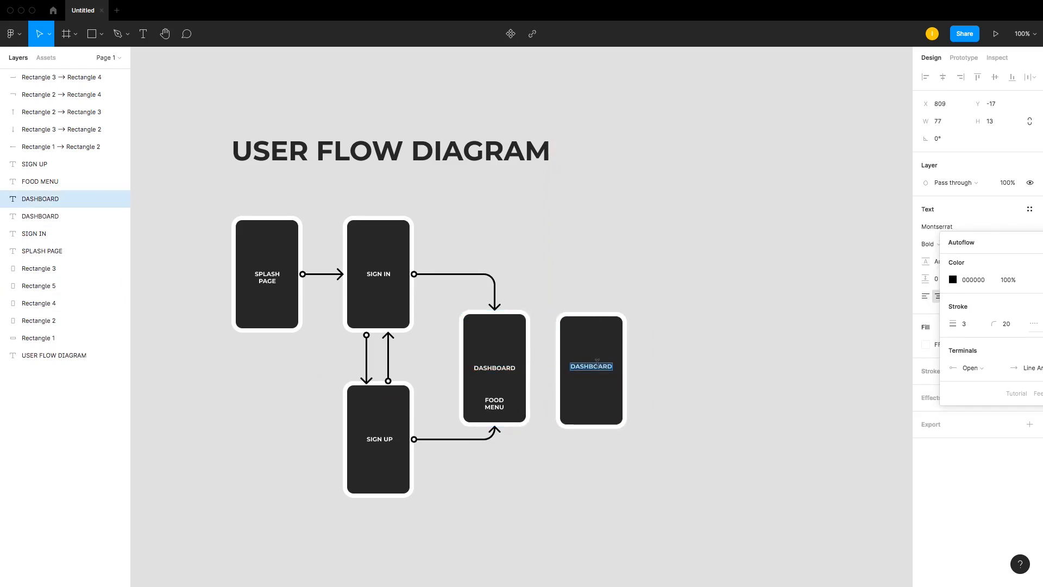
{"action": "type", "text": "FOOD"}
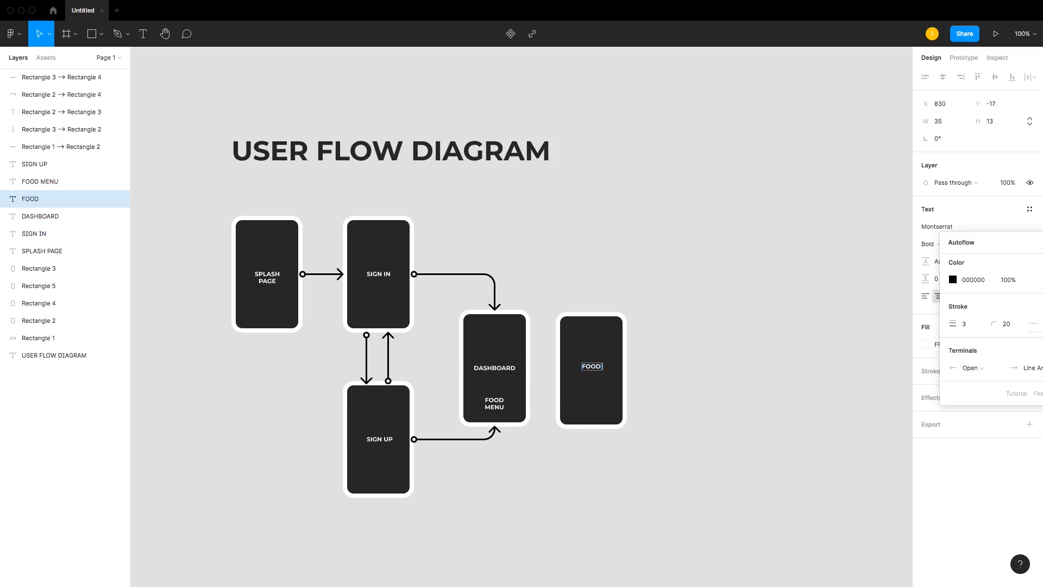
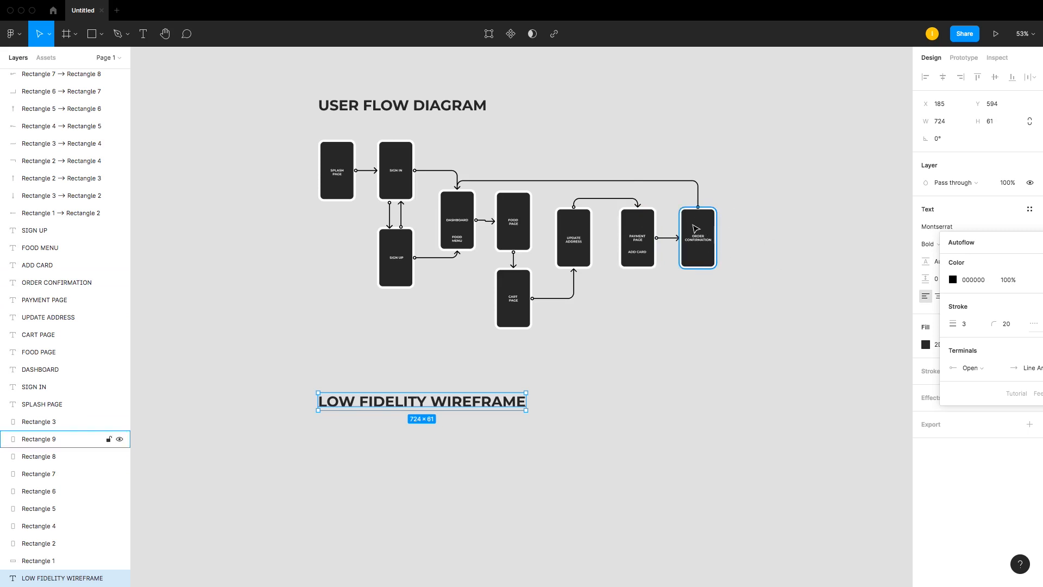
Step: Switch to the video call, admit the waiting participant, and return to the design file
{"action": "key", "text": "ctrl+Left"}
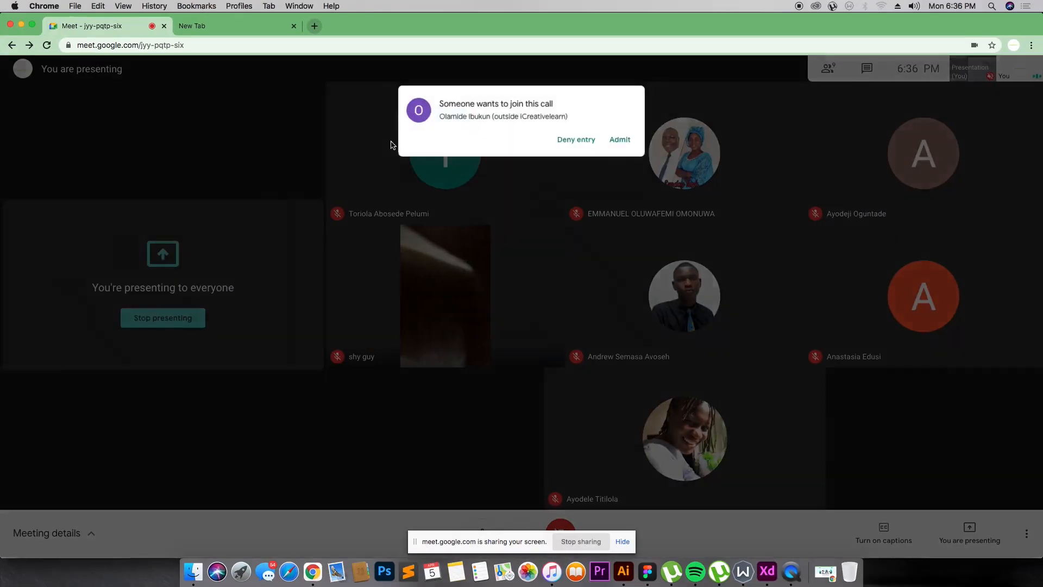
{"action": "left_click", "coordinate": [625, 123]}
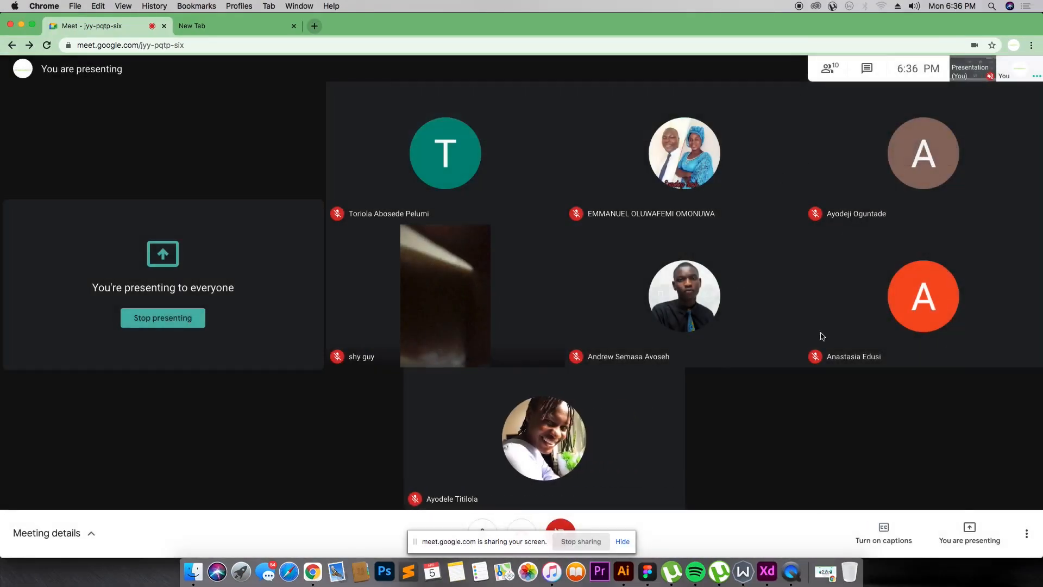
{"action": "key", "text": "ctrl+Right"}
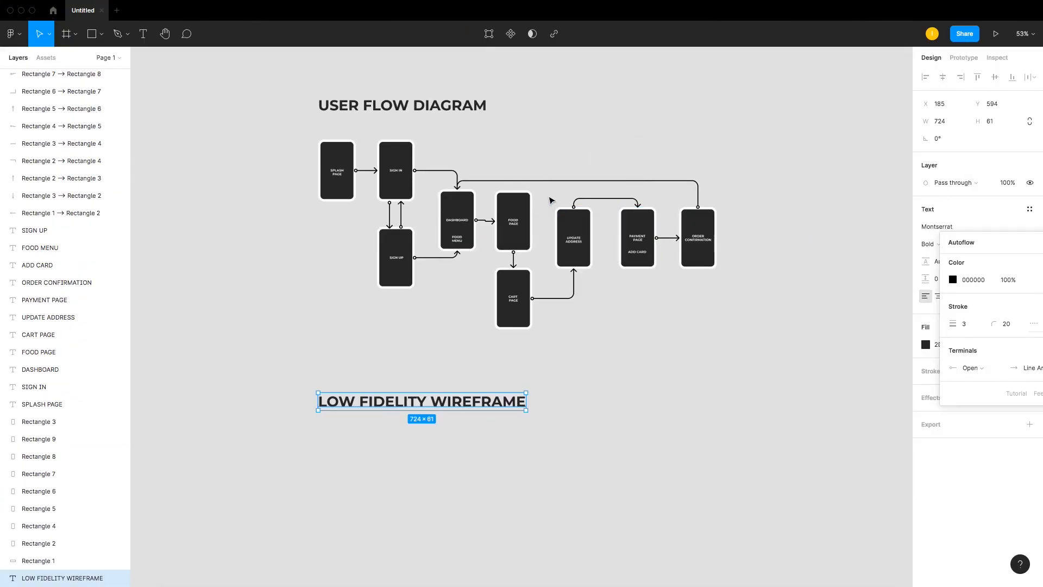
Step: Close the Autoflow panel and add an iPhone 11 Pro Max frame placed below the LOW FIDELITY WIREFRAME heading
{"action": "scroll", "coordinate": [552, 220], "scroll_direction": "down", "scroll_amount": 1}
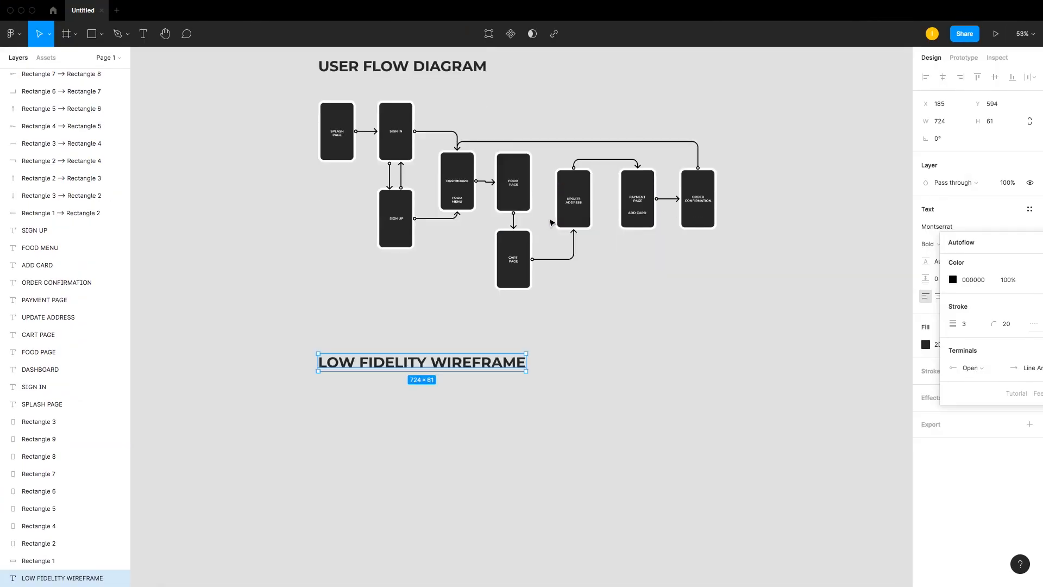
{"action": "scroll", "coordinate": [552, 231], "scroll_direction": "up", "scroll_amount": 2}
{"action": "scroll", "coordinate": [483, 385], "scroll_direction": "down", "scroll_amount": 1}
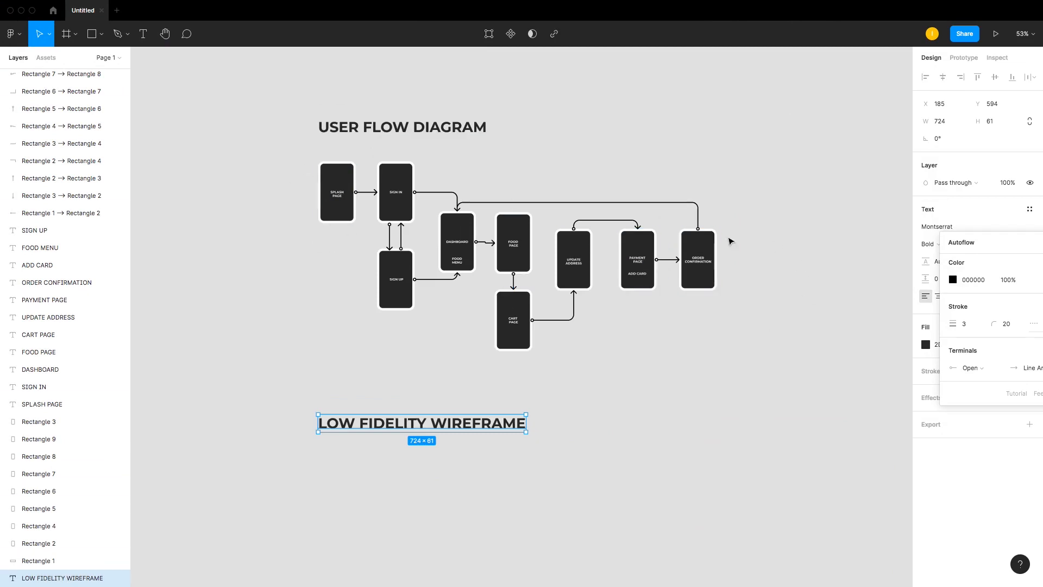
{"action": "scroll", "coordinate": [777, 210], "scroll_direction": "down", "scroll_amount": 4}
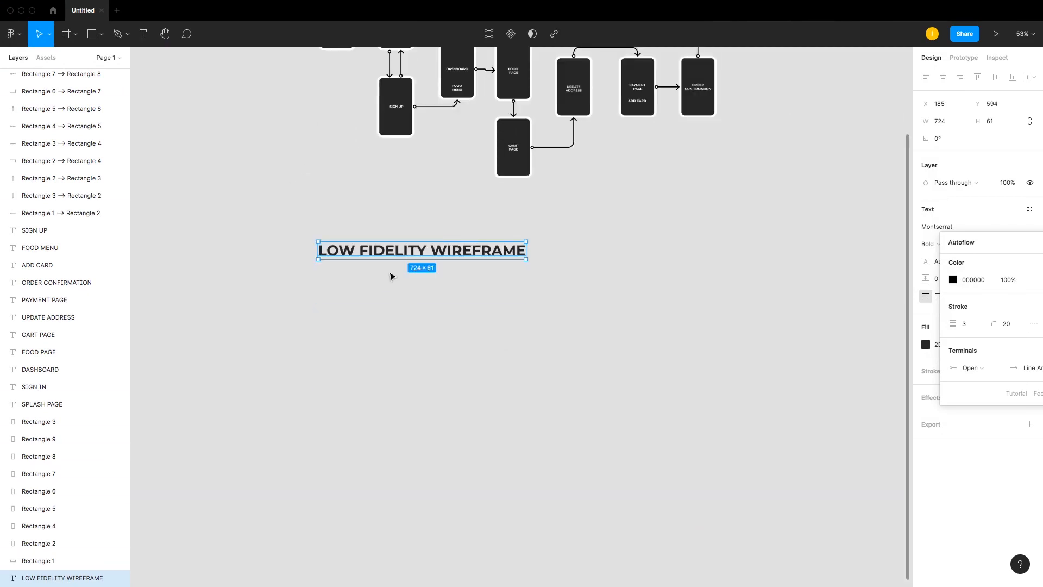
{"action": "scroll", "coordinate": [390, 275], "scroll_direction": "up", "scroll_amount": 3}
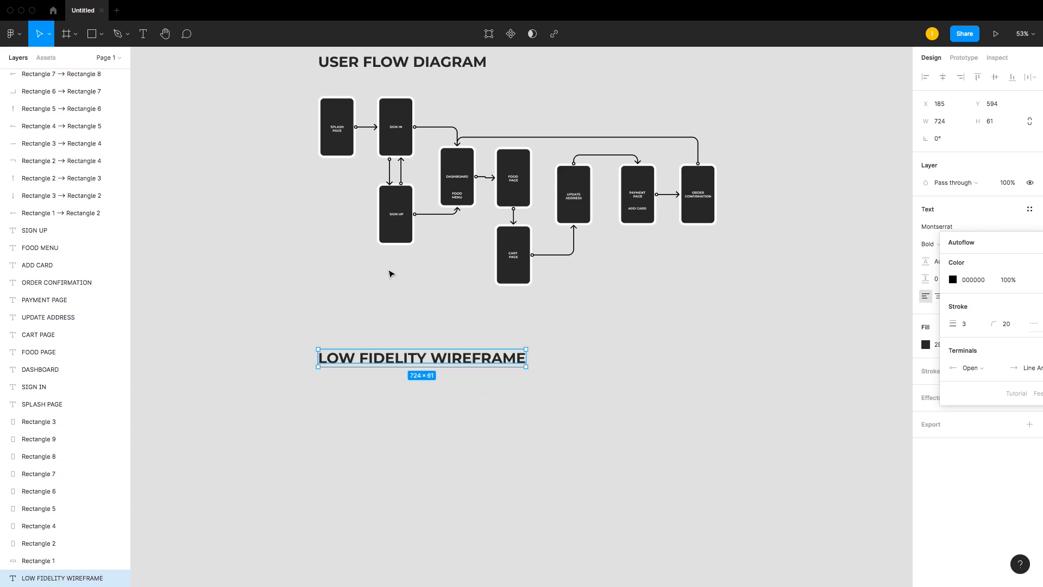
{"action": "key", "text": "f"}
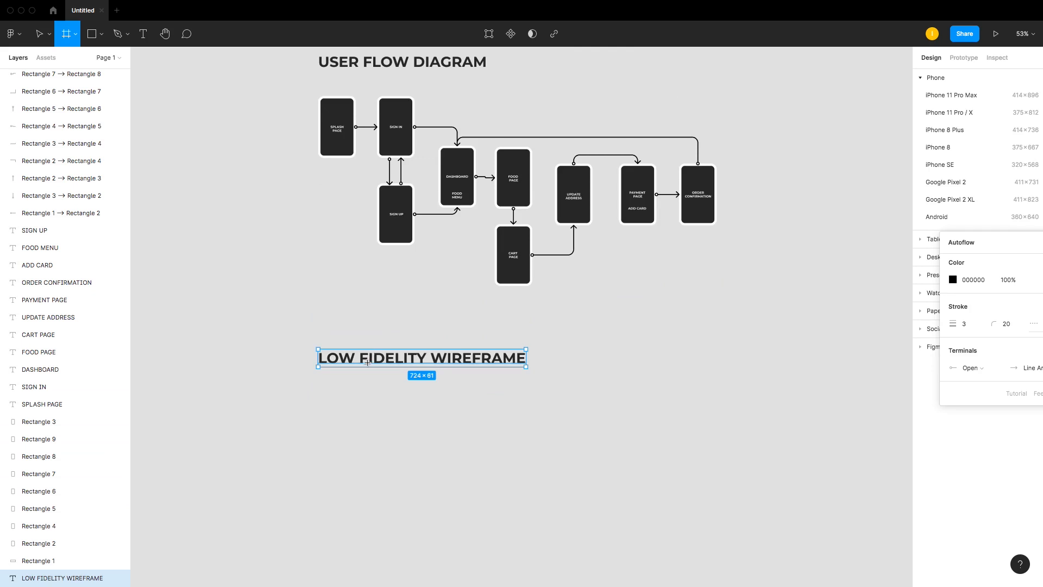
{"action": "left_click", "coordinate": [74, 37]}
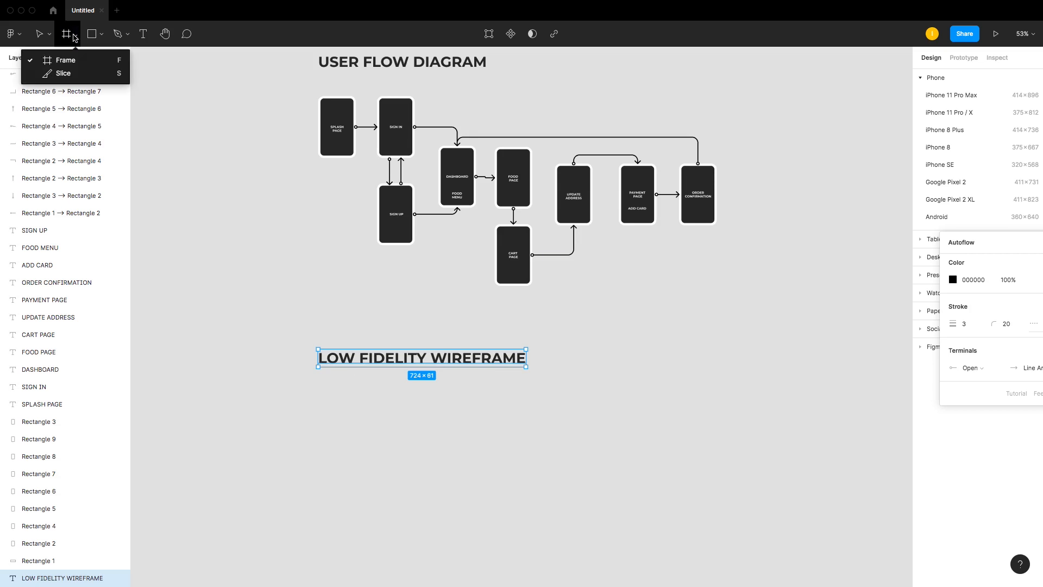
{"action": "left_click", "coordinate": [63, 64]}
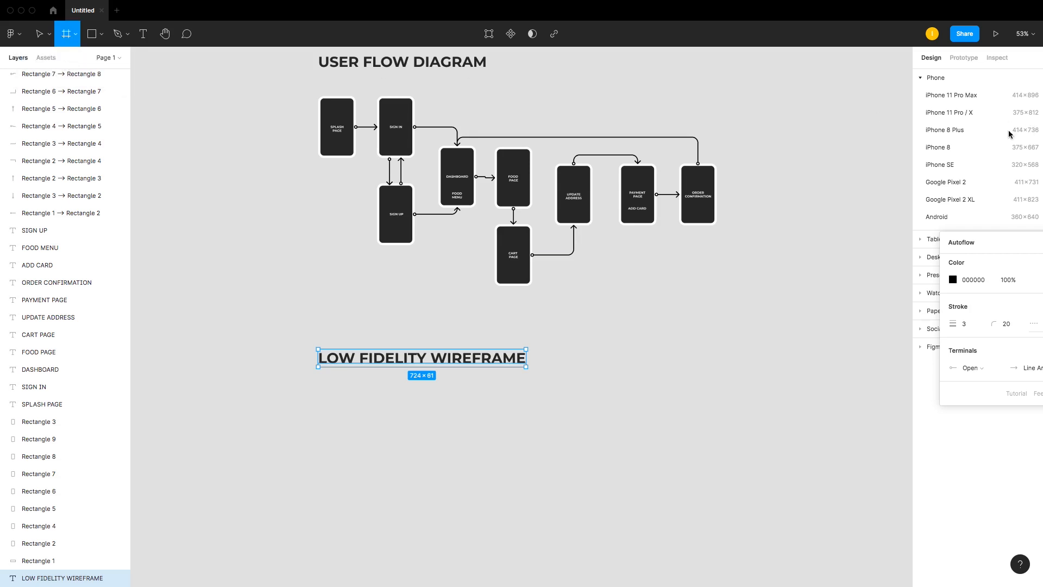
{"action": "left_click_drag", "start_coordinate": [976, 242], "coordinate": [889, 327]}
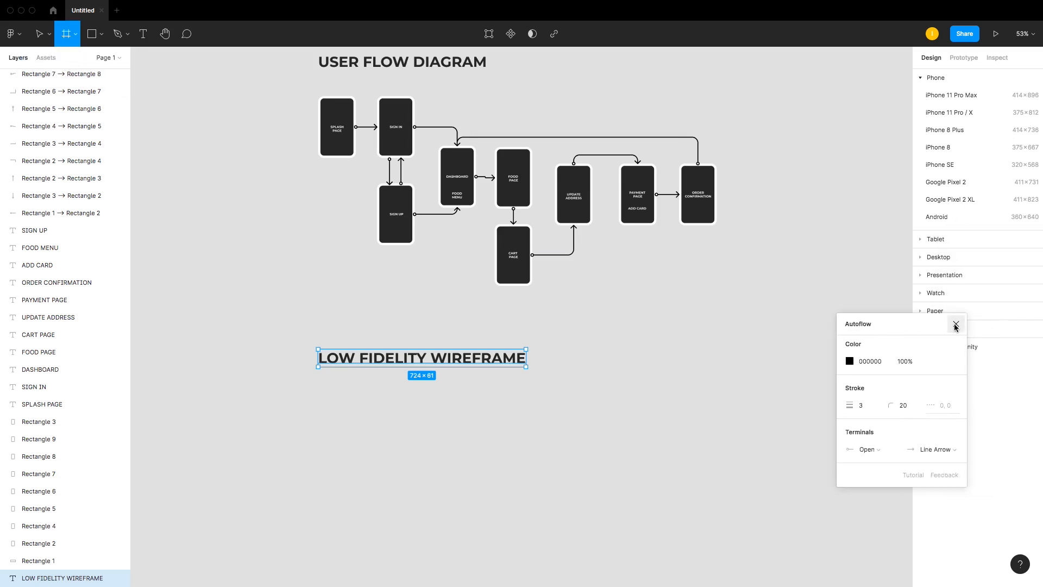
{"action": "left_click", "coordinate": [994, 328]}
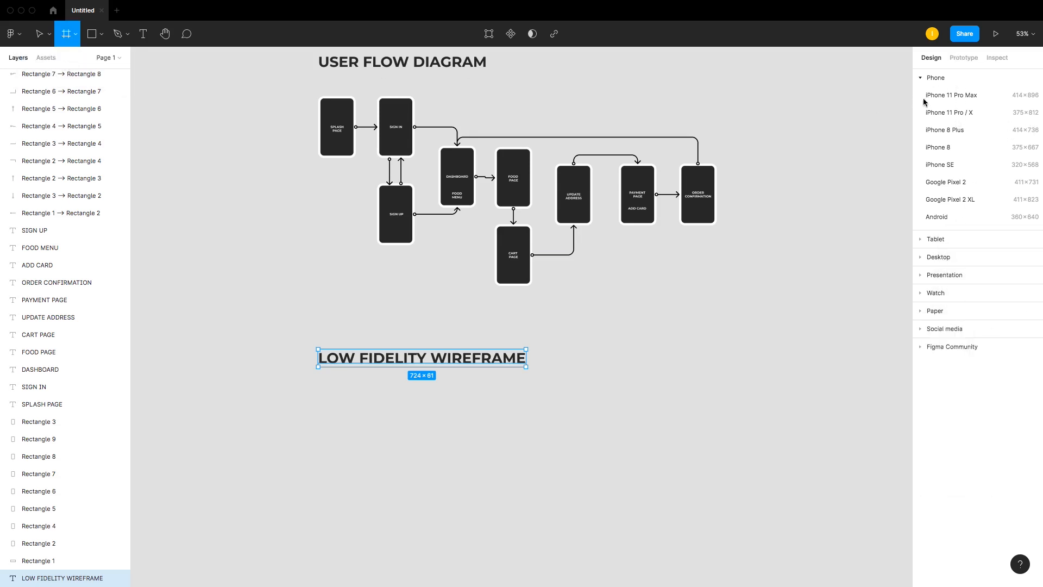
{"action": "left_click", "coordinate": [952, 96]}
{"action": "left_click_drag", "start_coordinate": [778, 189], "coordinate": [368, 385]}
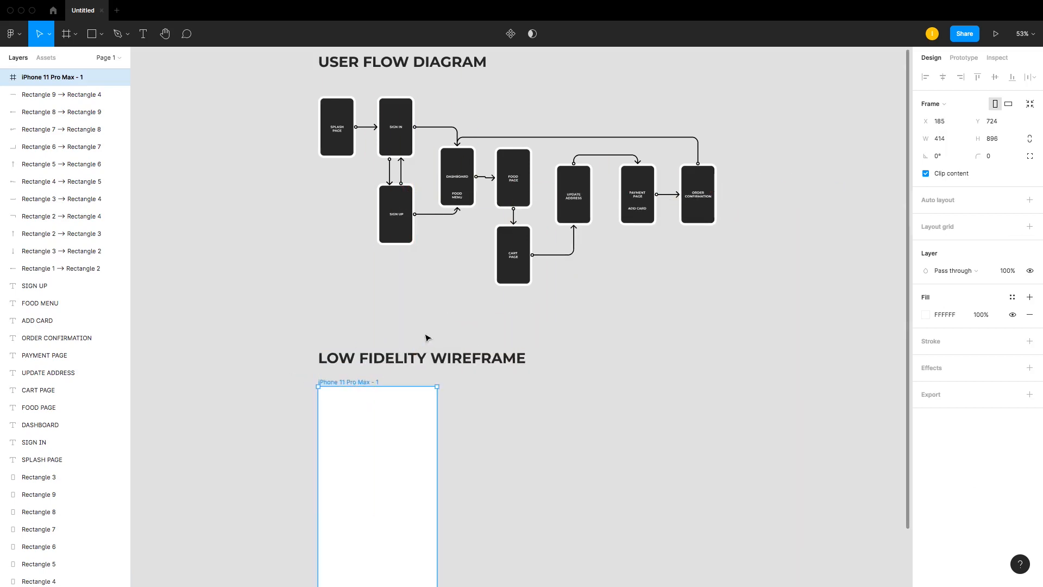
{"action": "scroll", "coordinate": [426, 337], "scroll_direction": "down", "scroll_amount": 5}
{"action": "scroll", "coordinate": [426, 333], "scroll_direction": "up", "scroll_amount": 5}
{"action": "scroll", "coordinate": [343, 134], "scroll_direction": "down", "scroll_amount": 5}
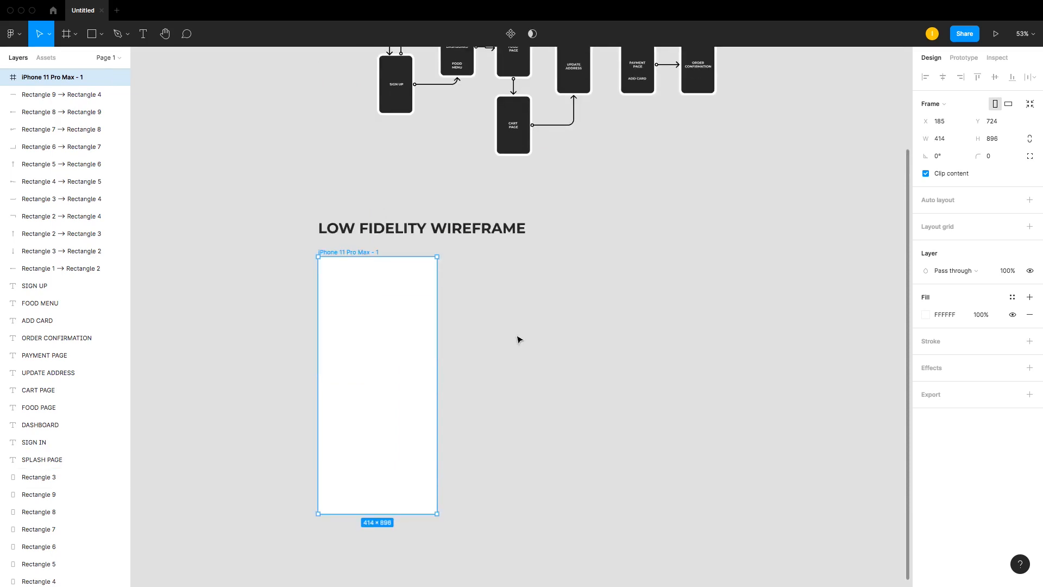
{"action": "key", "text": "r"}
{"action": "left_click_drag", "start_coordinate": [346, 327], "coordinate": [396, 395]}
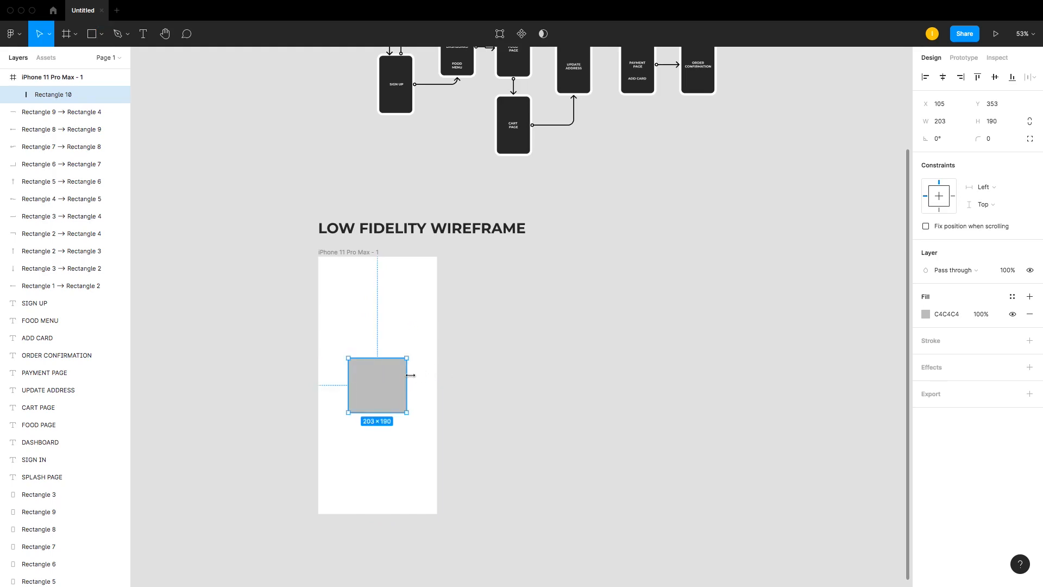
{"action": "scroll", "coordinate": [416, 383], "scroll_direction": "up", "scroll_amount": 5}
{"action": "scroll", "coordinate": [417, 384], "scroll_direction": "down", "scroll_amount": 5}
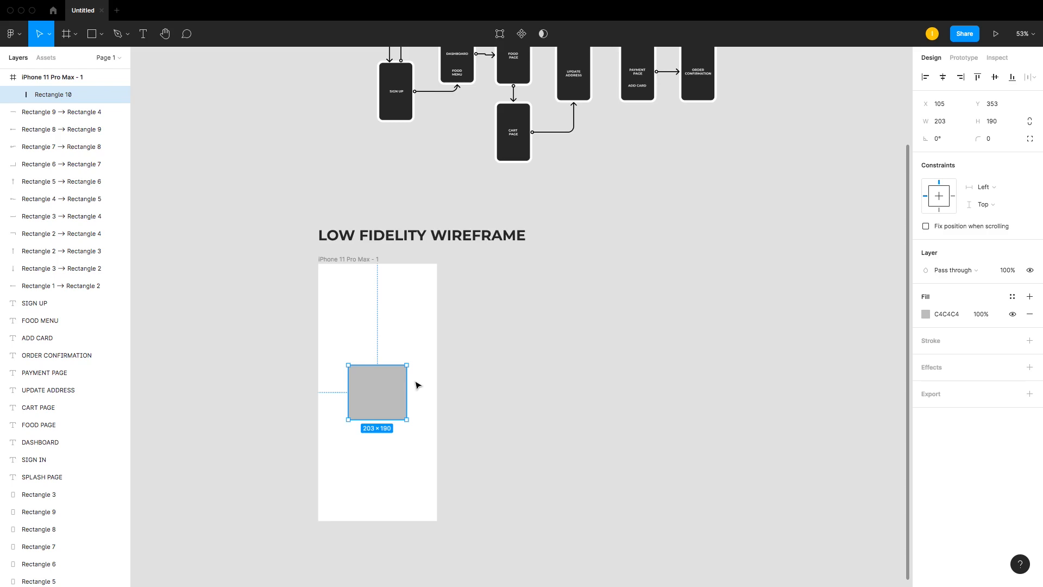
{"action": "key", "text": "Delete"}
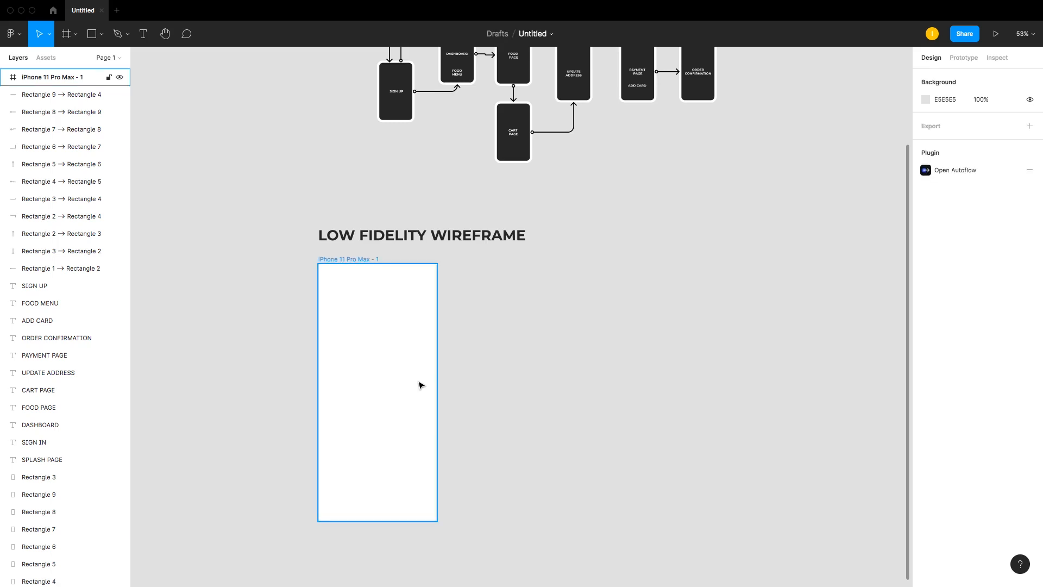
Step: Add the text YAKOYO! inside the phone frame
{"action": "key", "text": "t"}
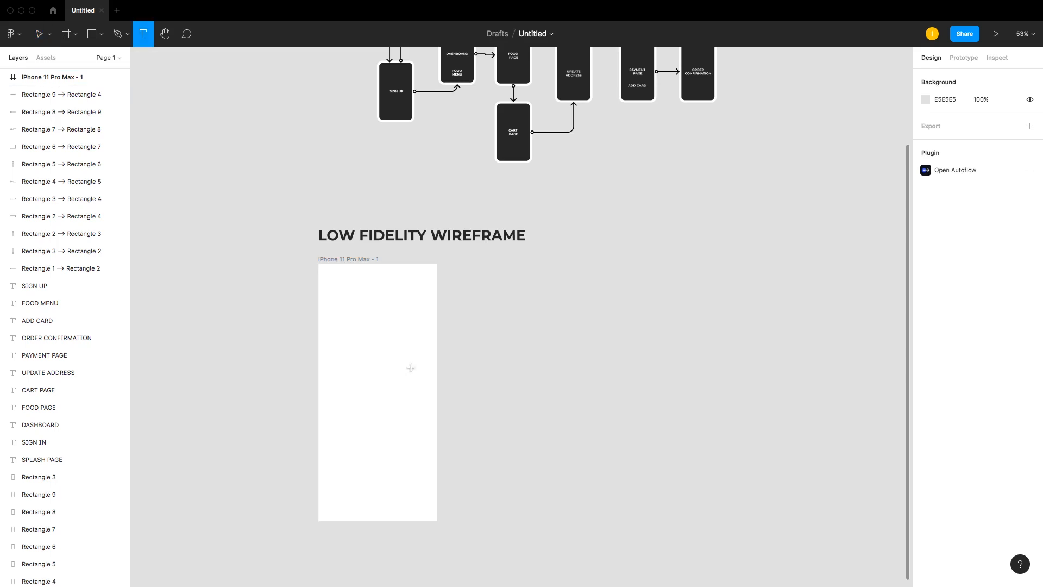
{"action": "left_click", "coordinate": [348, 370]}
{"action": "type", "text": "YAK"}
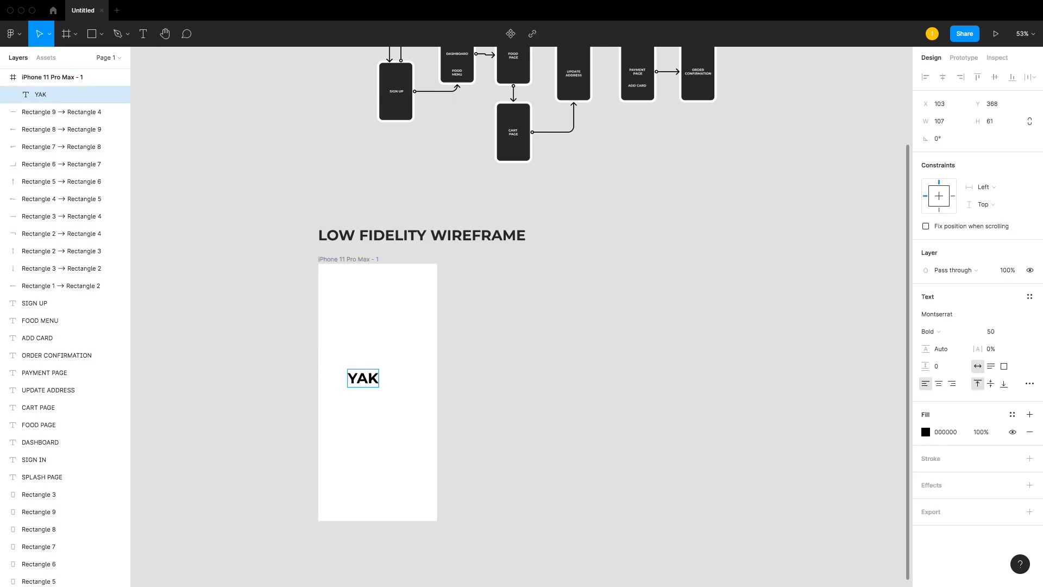
{"action": "type", "text": "OYO!"}
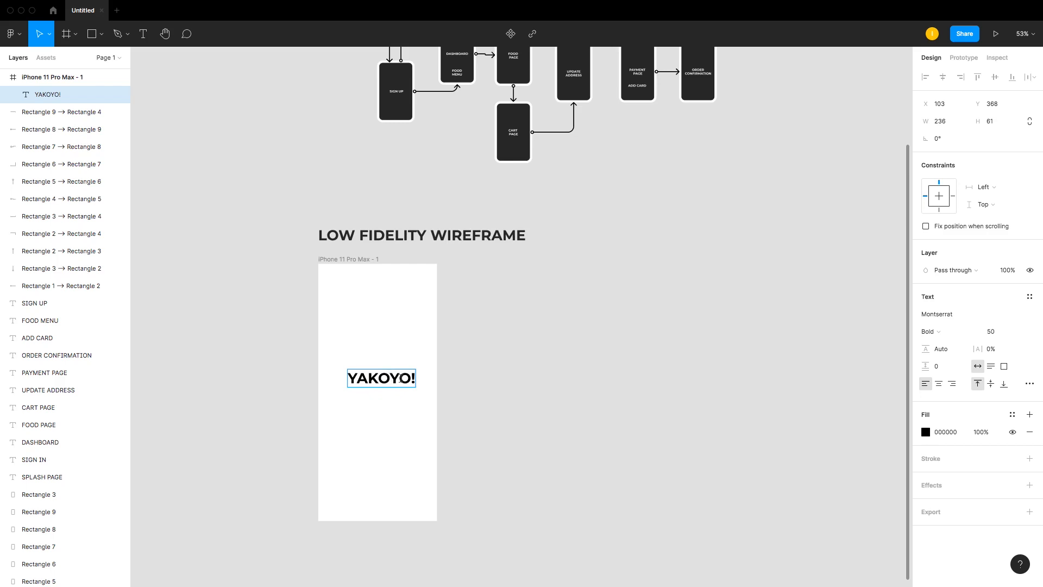
Step: Move the YAKOYO! text to the horizontal center of the frame
{"action": "key", "text": "super+a"}
{"action": "left_click", "coordinate": [408, 376]}
{"action": "key", "text": "Escape"}
{"action": "left_click_drag", "start_coordinate": [390, 381], "coordinate": [385, 395]}
{"action": "left_click", "coordinate": [571, 368]}
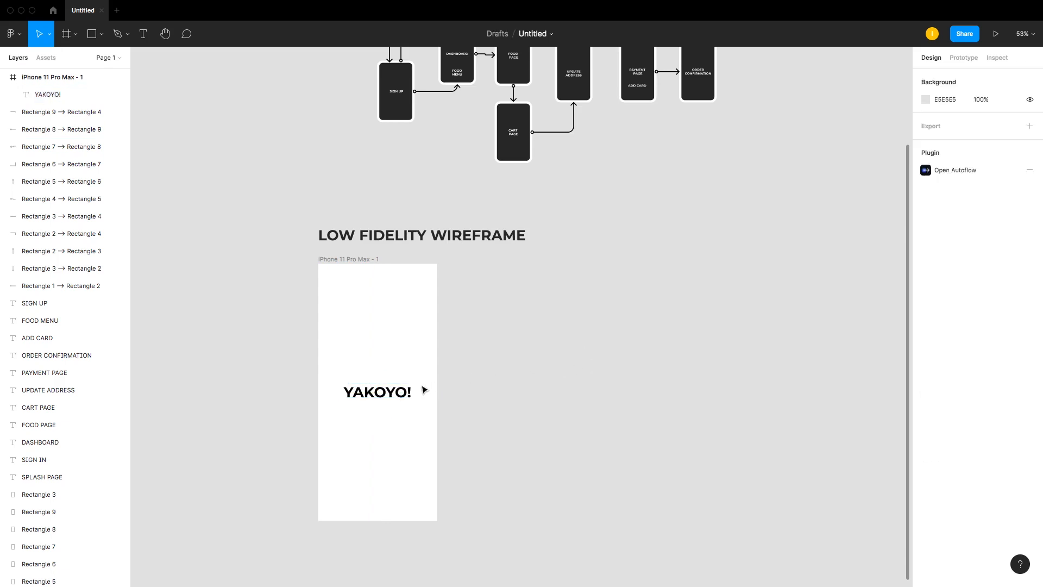
{"action": "left_click", "coordinate": [403, 394]}
{"action": "left_click", "coordinate": [931, 431]}
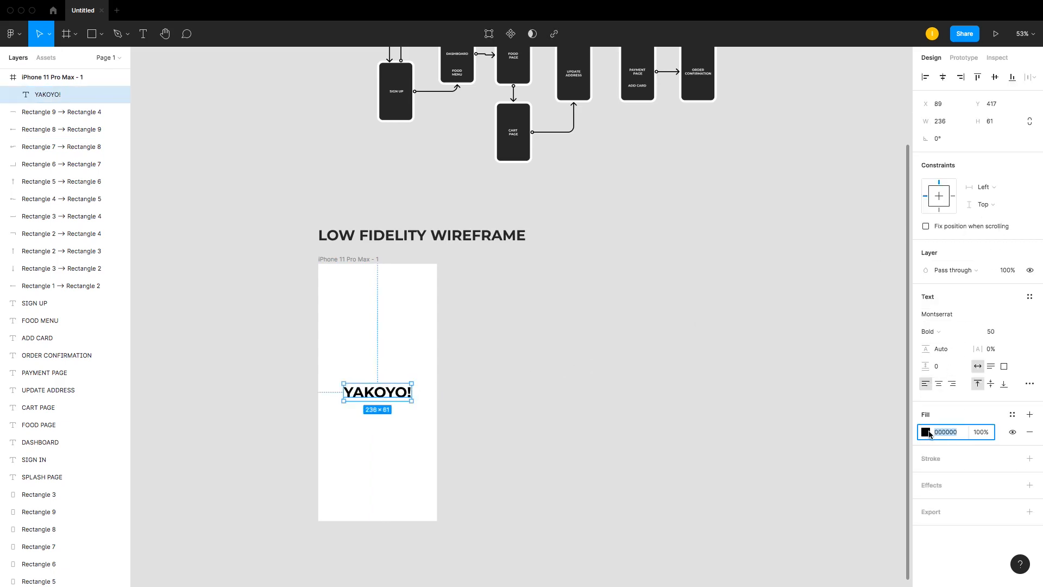
{"action": "left_click", "coordinate": [928, 432]}
{"action": "left_click", "coordinate": [672, 330]}
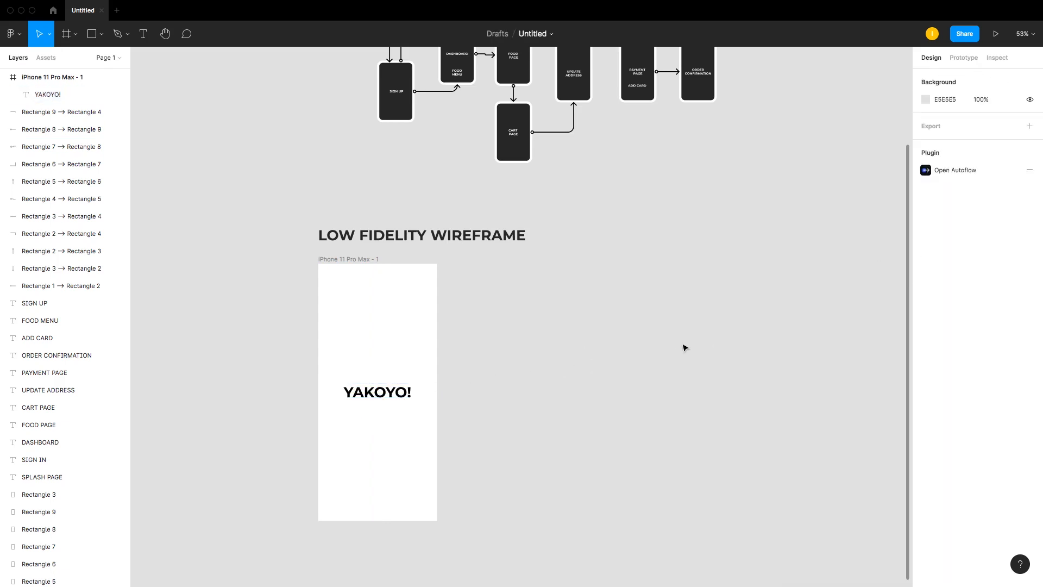
Step: Recolor the YAKOYO! text fill to grey 868686
{"action": "scroll", "coordinate": [678, 356], "scroll_direction": "up", "scroll_amount": 2}
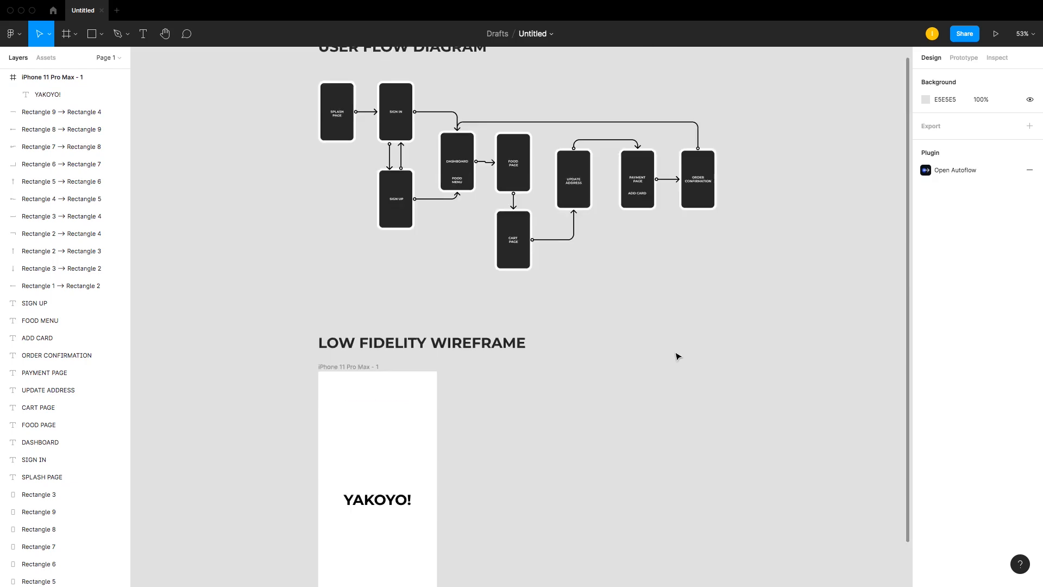
{"action": "scroll", "coordinate": [678, 356], "scroll_direction": "down", "scroll_amount": 3}
{"action": "scroll", "coordinate": [678, 356], "scroll_direction": "down", "scroll_amount": 1}
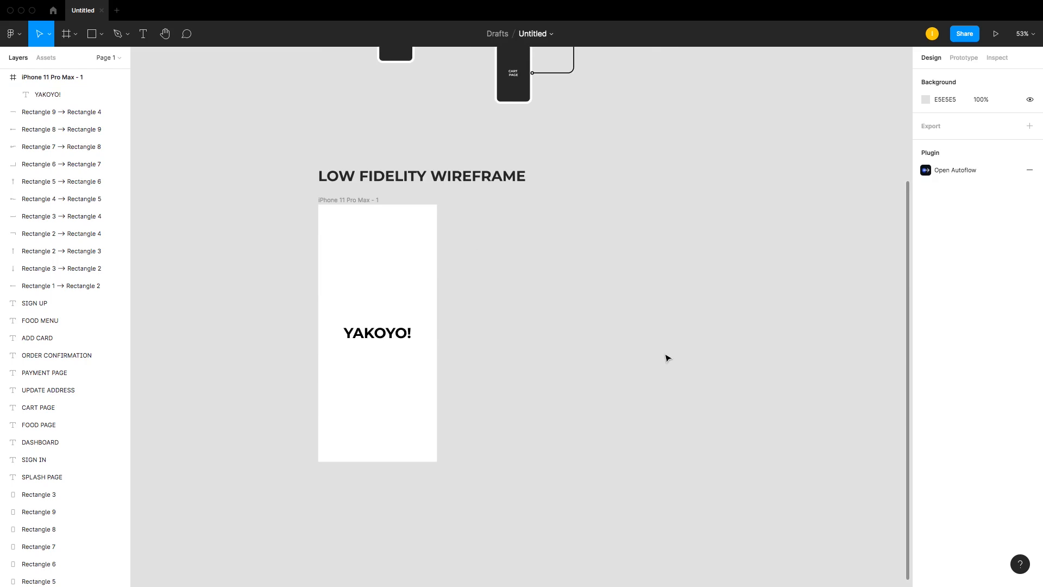
{"action": "left_click", "coordinate": [374, 330]}
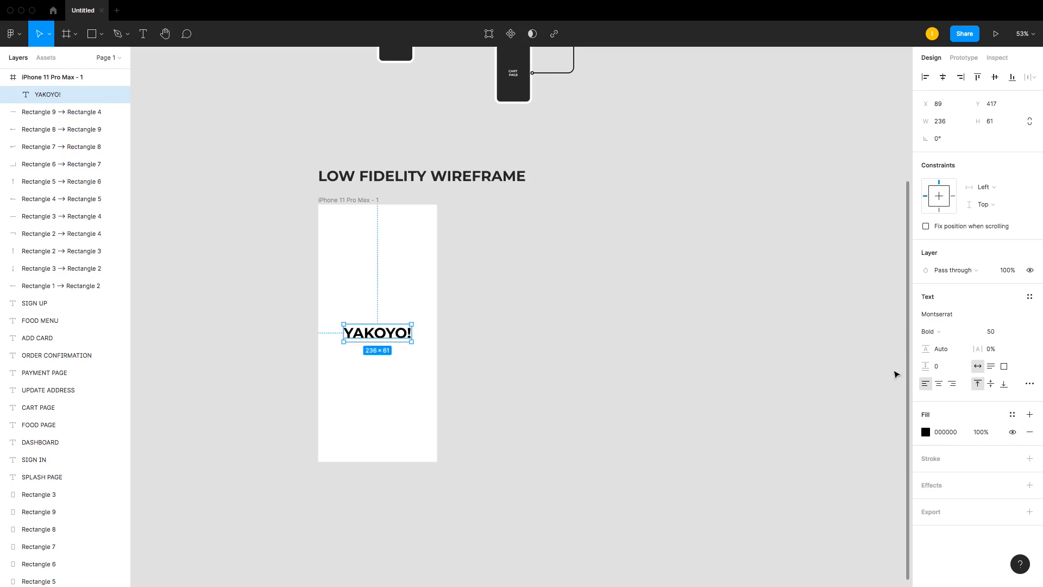
{"action": "left_click", "coordinate": [926, 432]}
{"action": "left_click_drag", "start_coordinate": [843, 368], "coordinate": [777, 384]}
{"action": "left_click", "coordinate": [956, 431]}
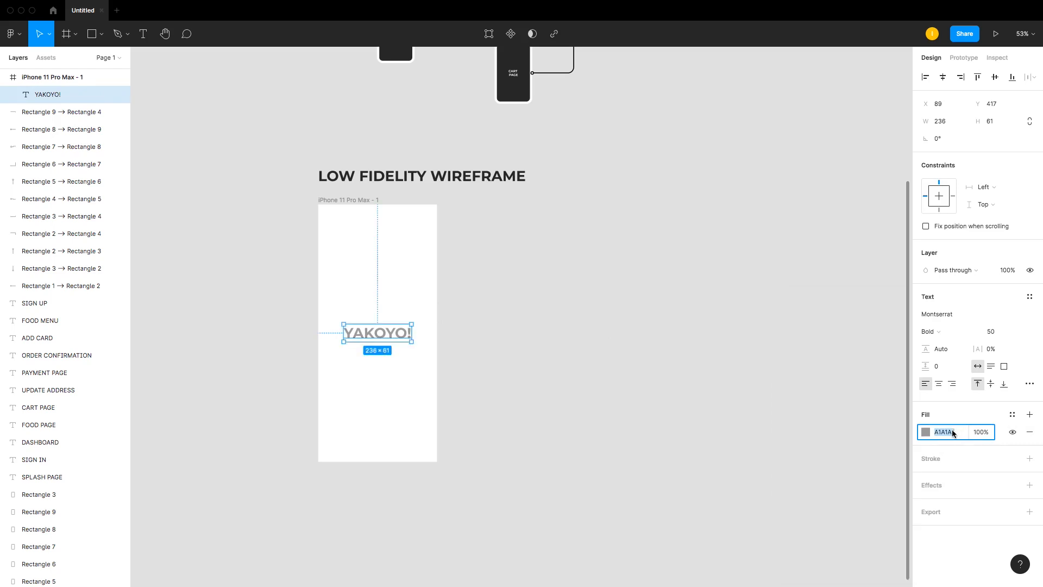
{"action": "left_click", "coordinate": [926, 432]}
{"action": "left_click", "coordinate": [786, 356]}
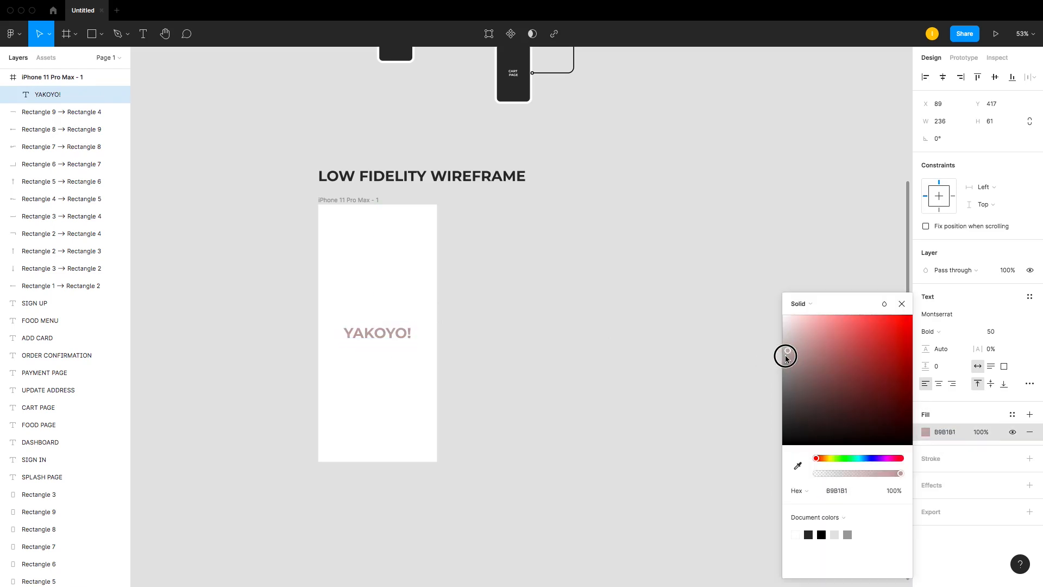
{"action": "left_click_drag", "start_coordinate": [787, 358], "coordinate": [783, 380]}
{"action": "left_click", "coordinate": [568, 372]}
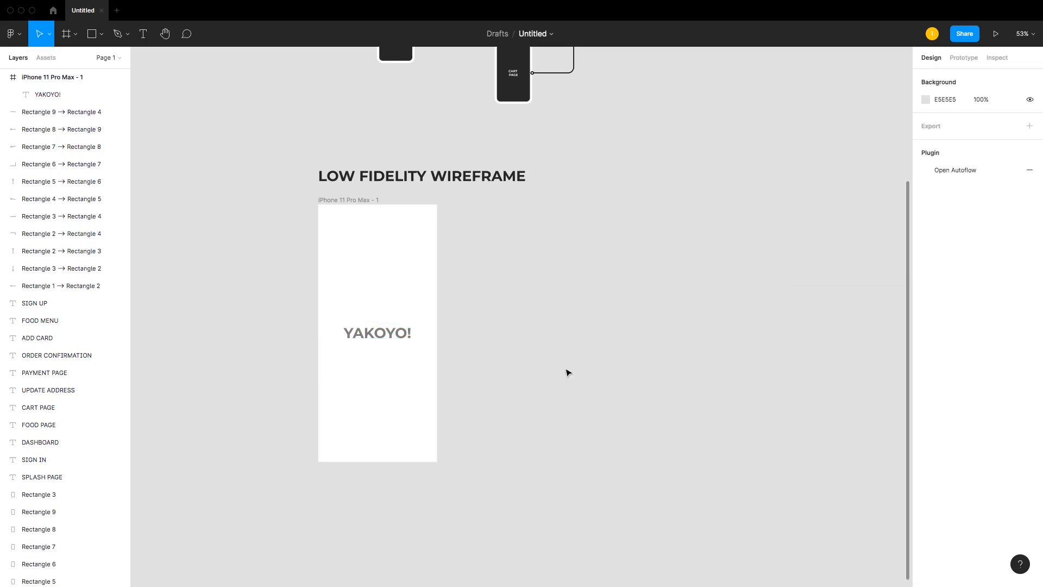
{"action": "left_click", "coordinate": [402, 335]}
{"action": "left_click", "coordinate": [474, 316]}
{"action": "scroll", "coordinate": [474, 316], "scroll_direction": "up", "scroll_amount": 5}
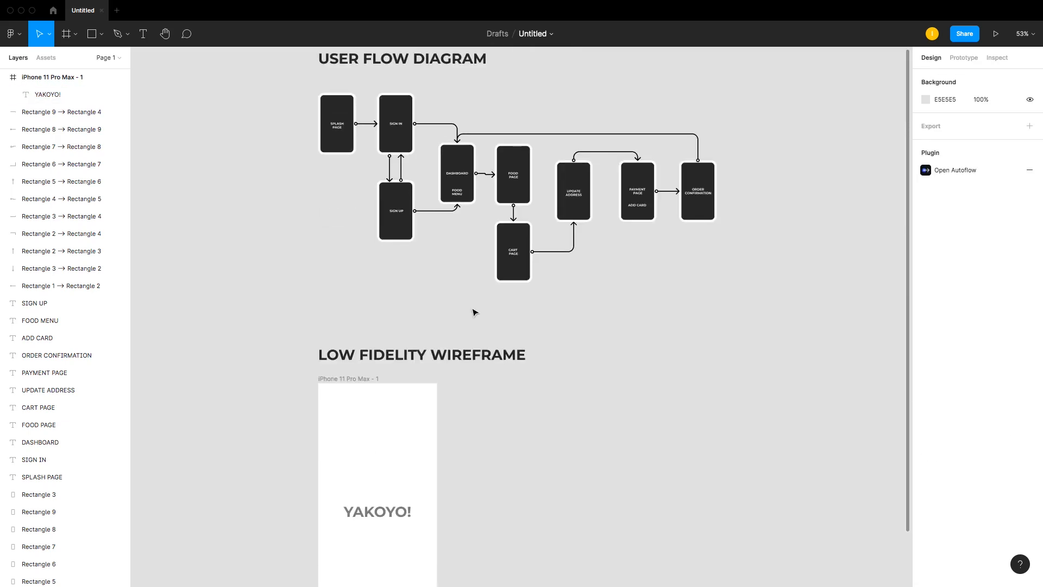
{"action": "scroll", "coordinate": [473, 312], "scroll_direction": "down", "scroll_amount": 2}
{"action": "scroll", "coordinate": [473, 311], "scroll_direction": "up", "scroll_amount": 3}
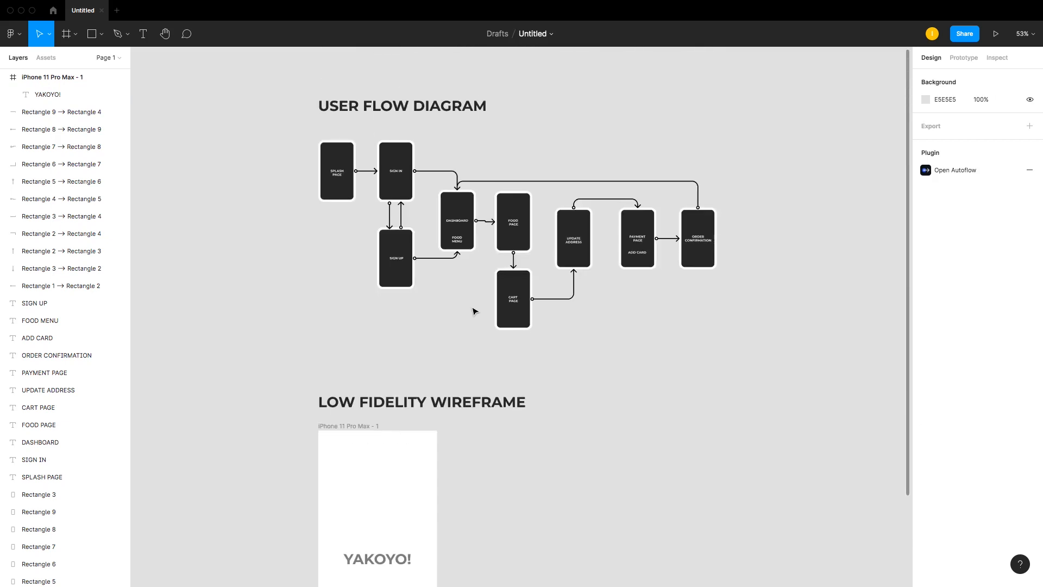
{"action": "scroll", "coordinate": [474, 312], "scroll_direction": "down", "scroll_amount": 1}
Step: Duplicate the YAKOYO! phone frame to the right of the original
{"action": "left_click", "coordinate": [343, 178]}
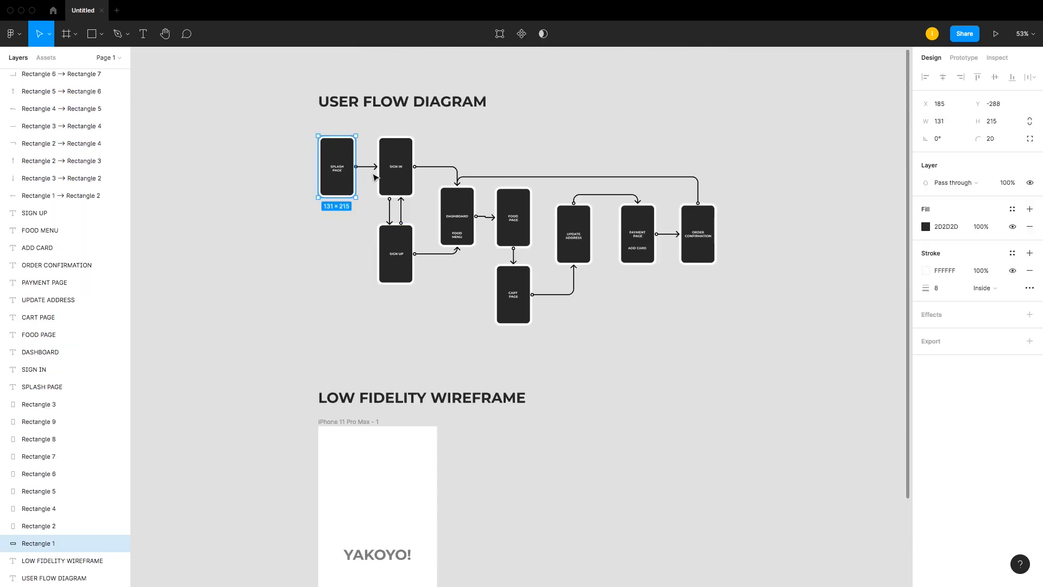
{"action": "scroll", "coordinate": [381, 178], "scroll_direction": "down", "scroll_amount": 2}
{"action": "scroll", "coordinate": [380, 178], "scroll_direction": "down", "scroll_amount": 5}
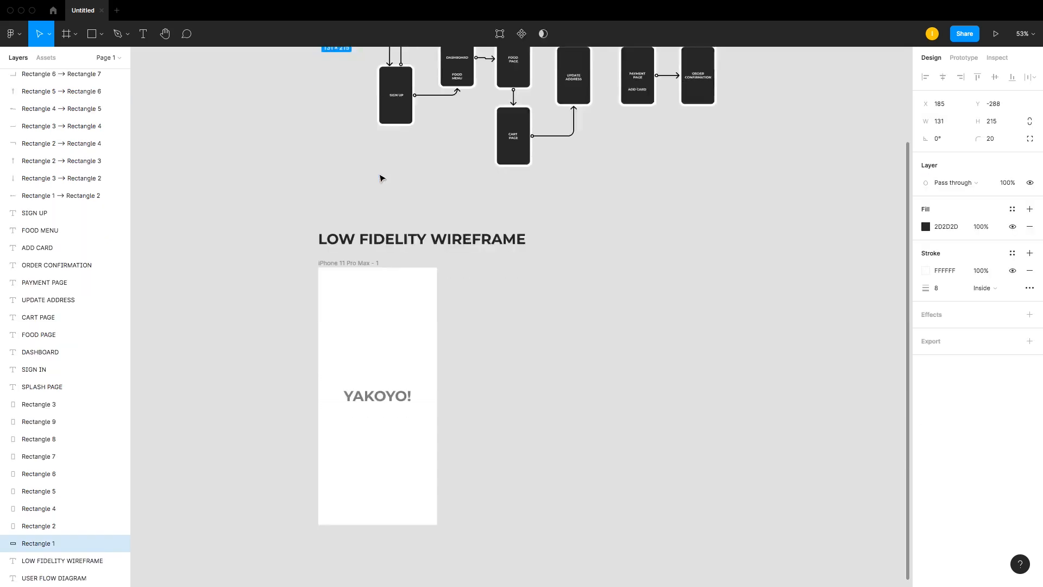
{"action": "left_click", "coordinate": [390, 134]}
{"action": "left_click_drag", "start_coordinate": [392, 136], "coordinate": [520, 136]}
Step: Move the YAKOYO! text in the second frame up toward the top of the screen
{"action": "left_click", "coordinate": [704, 168]}
{"action": "left_click_drag", "start_coordinate": [513, 263], "coordinate": [513, 199]}
{"action": "left_click_drag", "start_coordinate": [373, 112], "coordinate": [632, 429]}
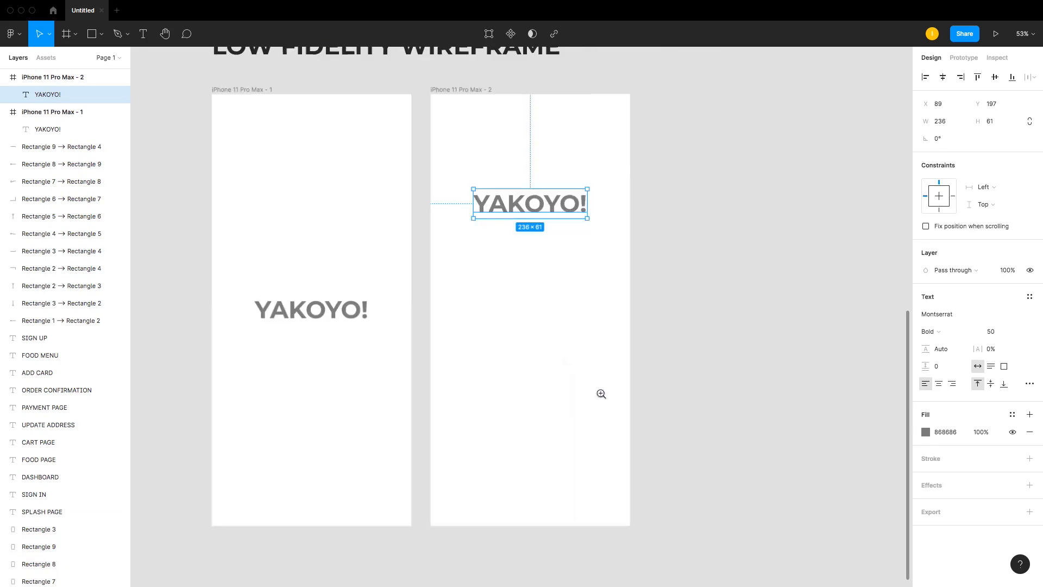
{"action": "left_click", "coordinate": [683, 257]}
{"action": "key", "text": "t"}
{"action": "left_click", "coordinate": [463, 302]}
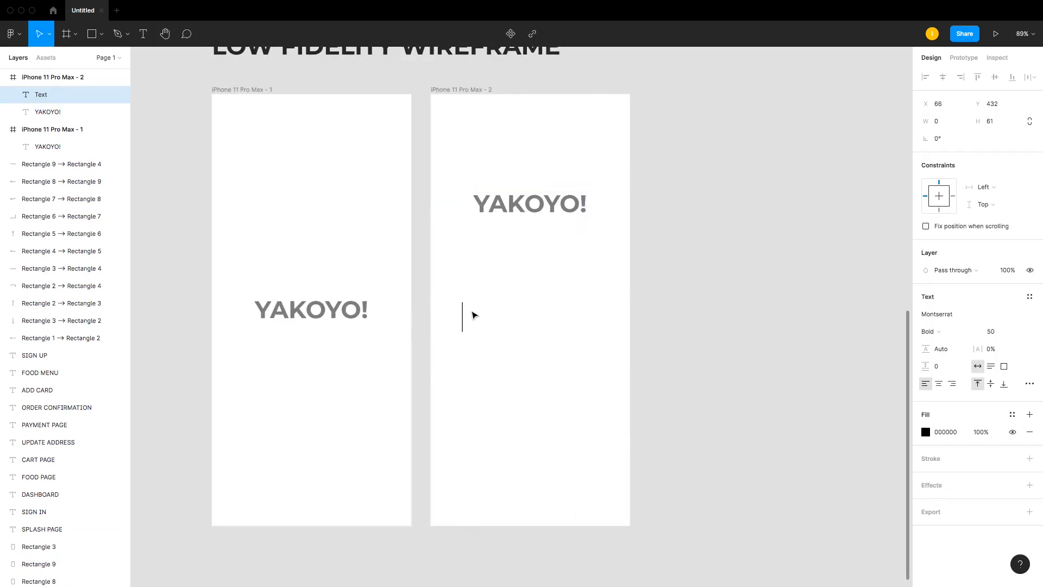
{"action": "type", "text": "uS"}
{"action": "key", "text": "BackSpace"}
{"action": "key", "text": "BackSpace"}
{"action": "left_click", "coordinate": [700, 247]}
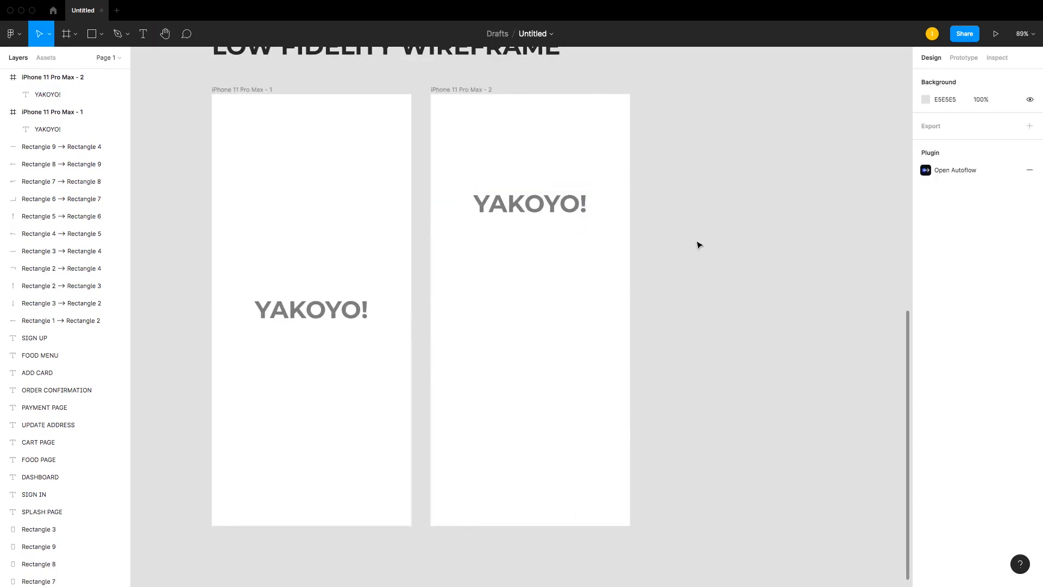
Step: Add a Username text label below the logo in the second frame and set its font size to 18
{"action": "left_click", "coordinate": [144, 35]}
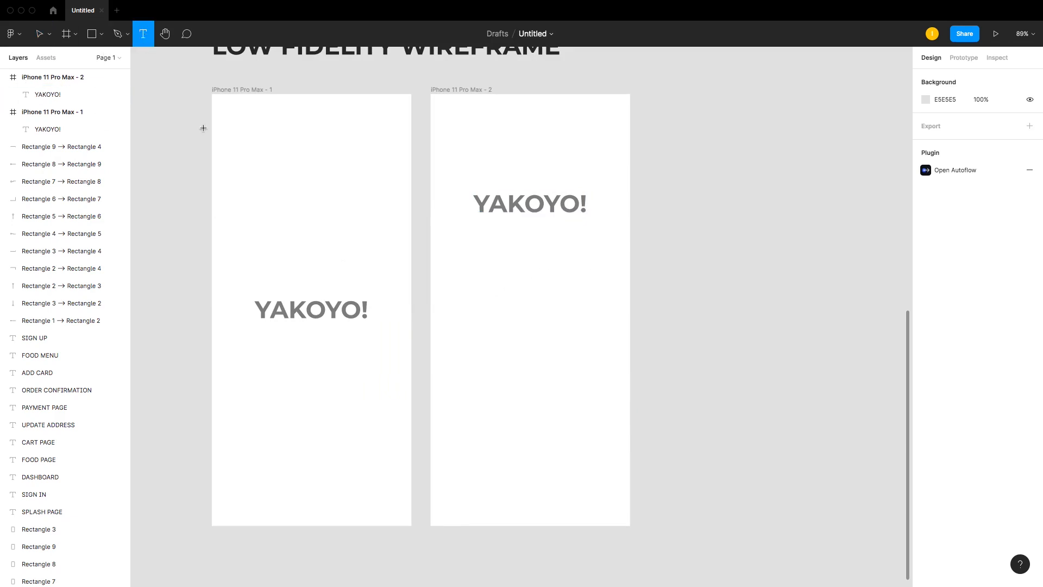
{"action": "left_click", "coordinate": [463, 327]}
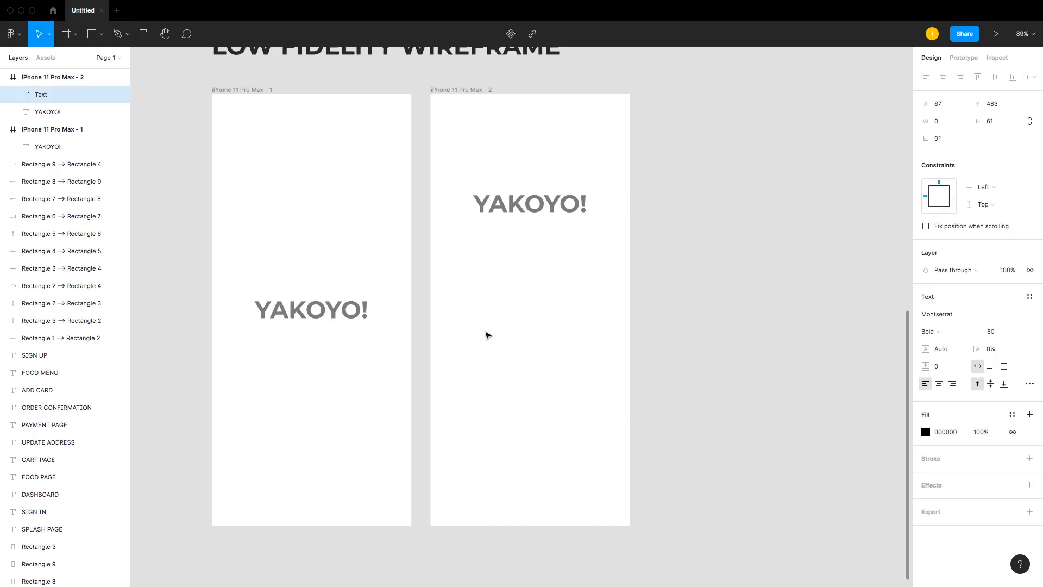
{"action": "type", "text": "Username"}
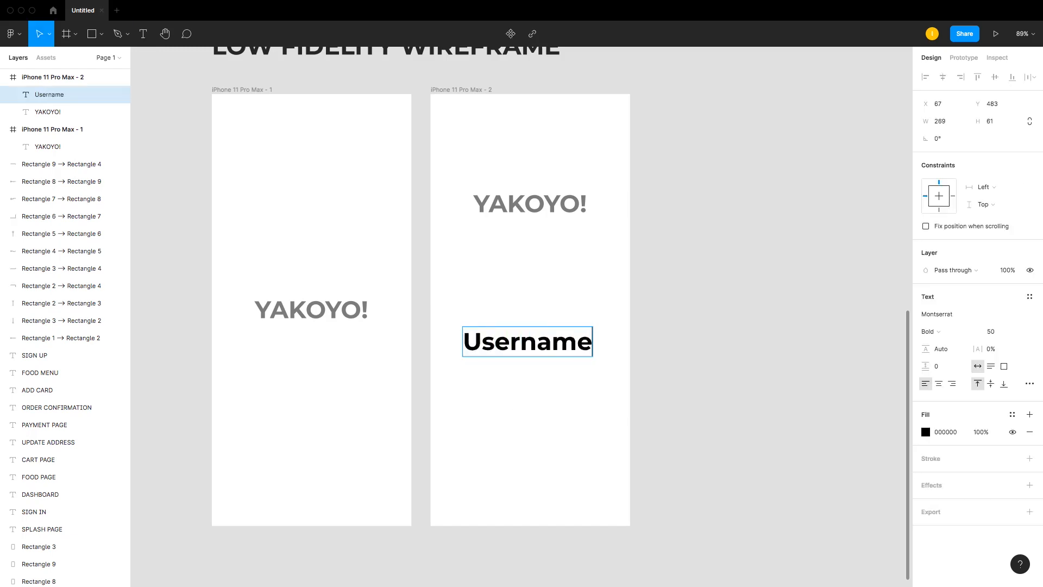
{"action": "key", "text": "Escape"}
{"action": "left_click", "coordinate": [1005, 334]}
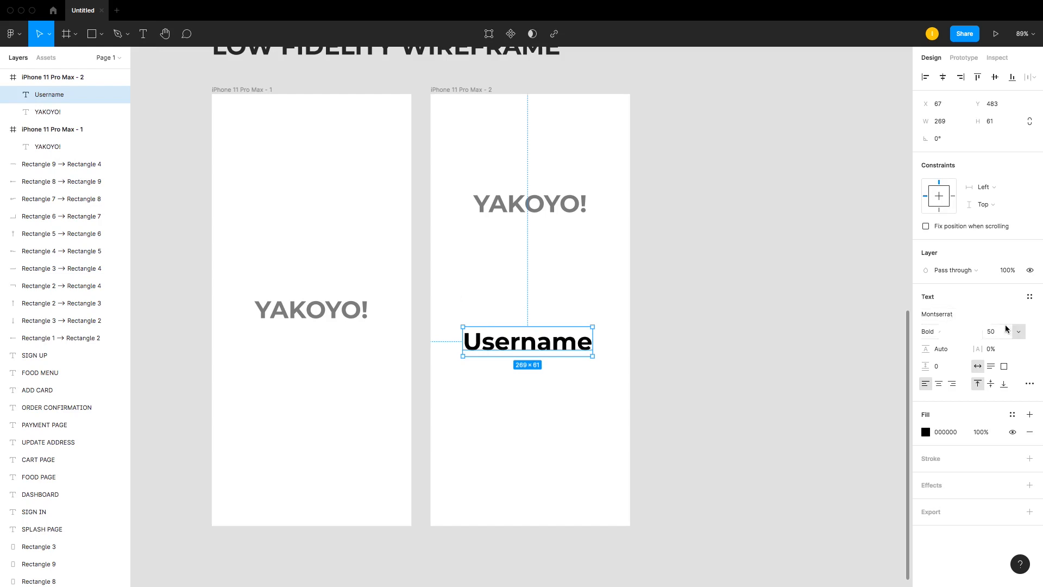
{"action": "type", "text": "18"}
{"action": "key", "text": "Return"}
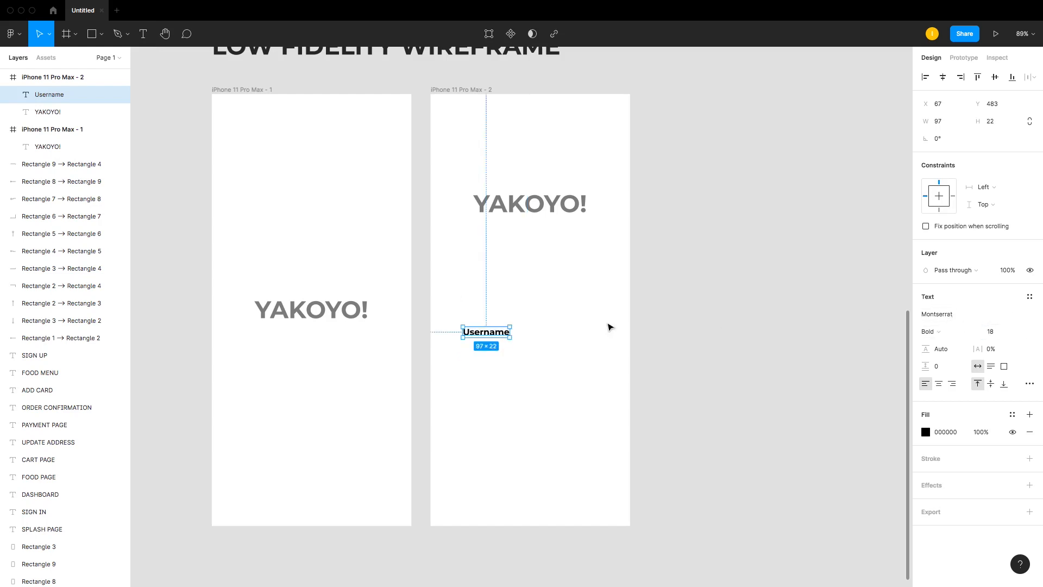
Step: Change the Username label's font weight to Medium
{"action": "left_click", "coordinate": [610, 326]}
{"action": "left_click", "coordinate": [487, 332]}
{"action": "left_click", "coordinate": [938, 332]}
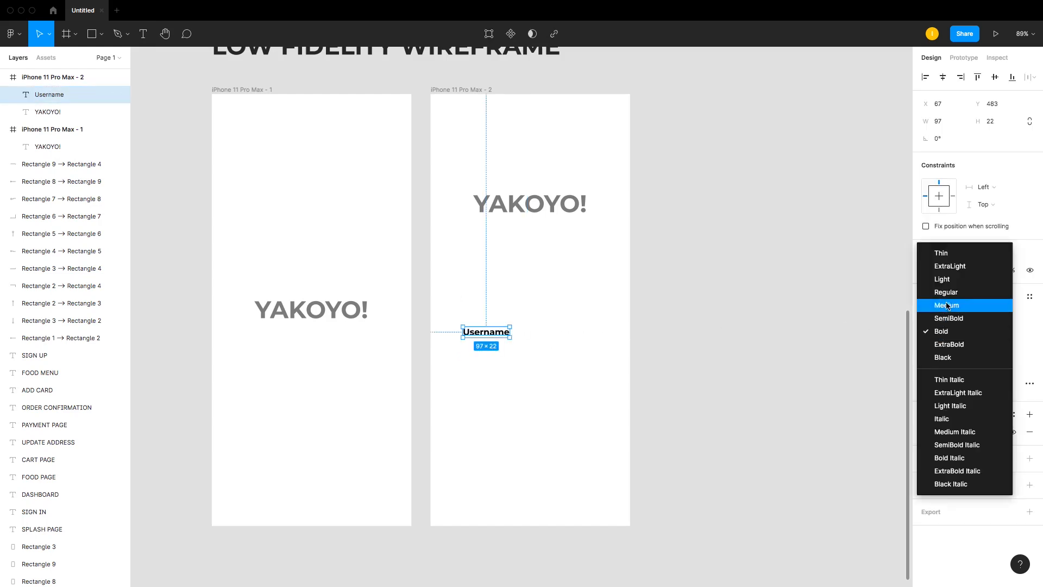
{"action": "left_click", "coordinate": [942, 289]}
{"action": "left_click", "coordinate": [741, 312]}
{"action": "left_click", "coordinate": [508, 335]}
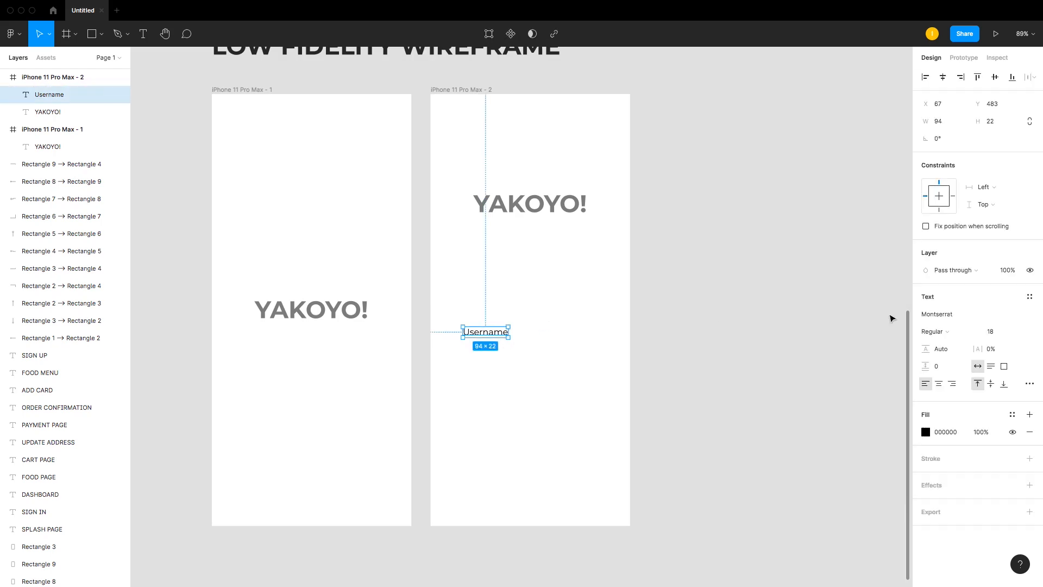
{"action": "left_click", "coordinate": [937, 332]}
{"action": "left_click", "coordinate": [943, 344]}
{"action": "left_click", "coordinate": [902, 353]}
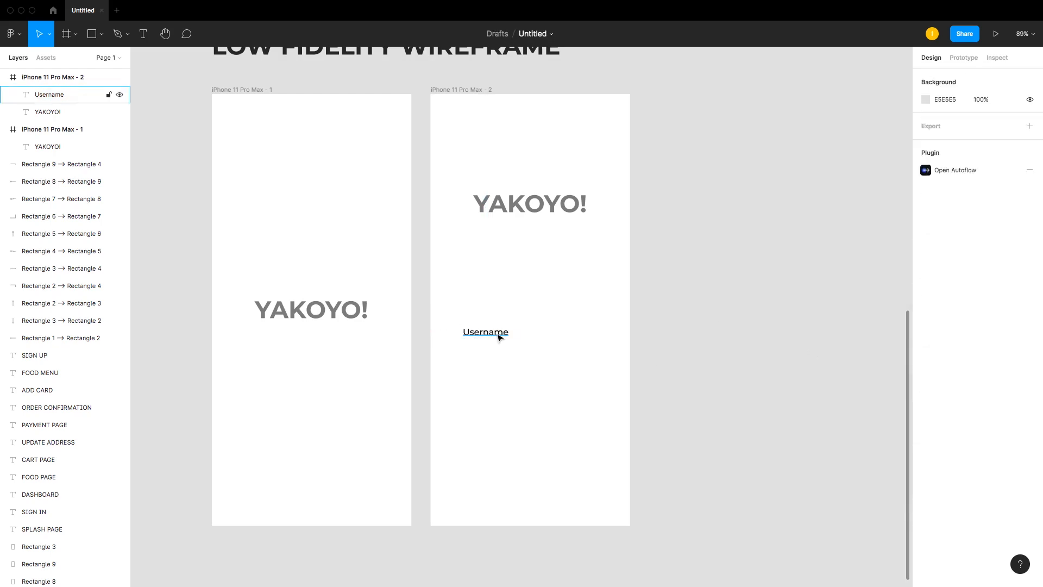
Step: Move the Username label slightly up and set its font size to 15
{"action": "left_click_drag", "start_coordinate": [498, 335], "coordinate": [498, 324]}
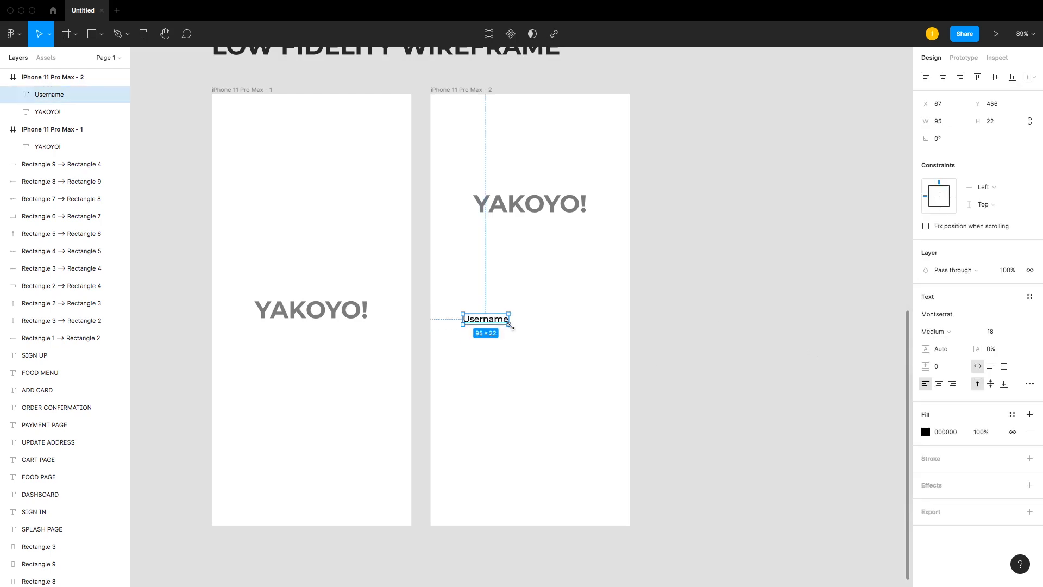
{"action": "left_click", "coordinate": [991, 332]}
{"action": "type", "text": "15"}
{"action": "key", "text": "Return"}
{"action": "left_click", "coordinate": [692, 347]}
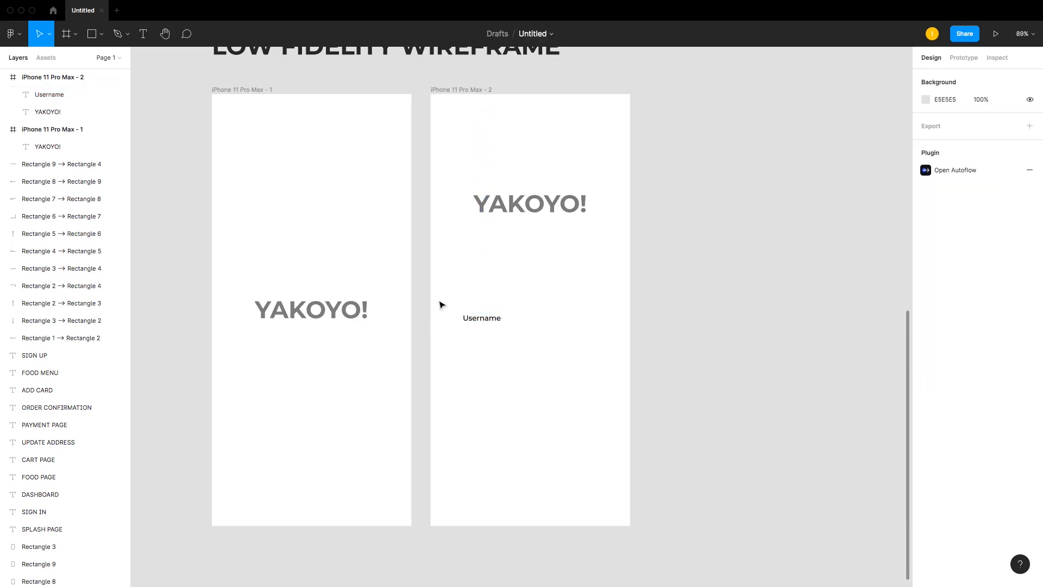
Step: Recolor the Username label's fill to grey 868686, matching the YAKOYO! logo
{"action": "left_click", "coordinate": [481, 321]}
{"action": "left_click", "coordinate": [926, 432]}
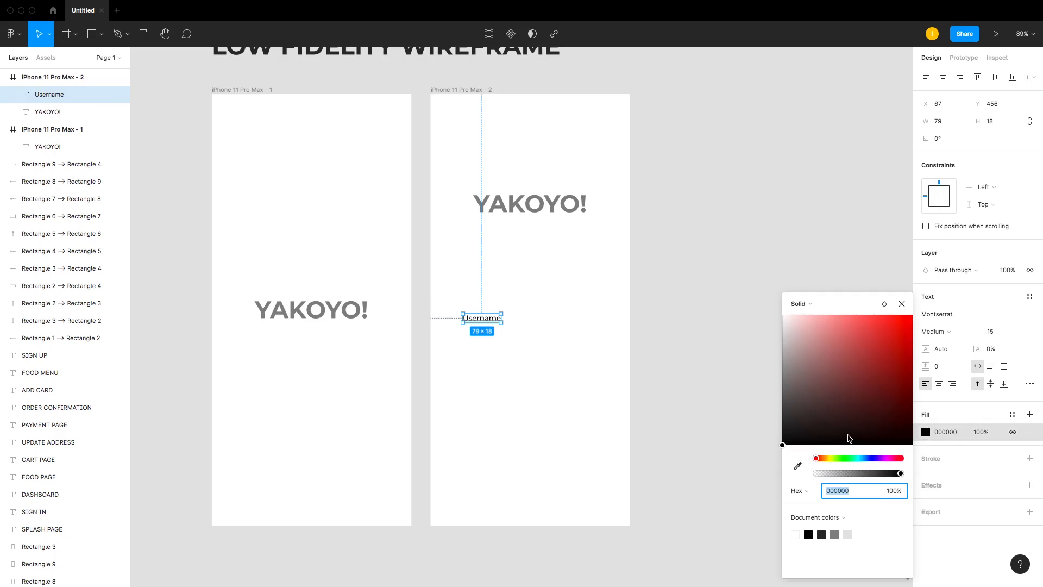
{"action": "left_click_drag", "start_coordinate": [813, 417], "coordinate": [782, 390]}
{"action": "left_click", "coordinate": [519, 209]}
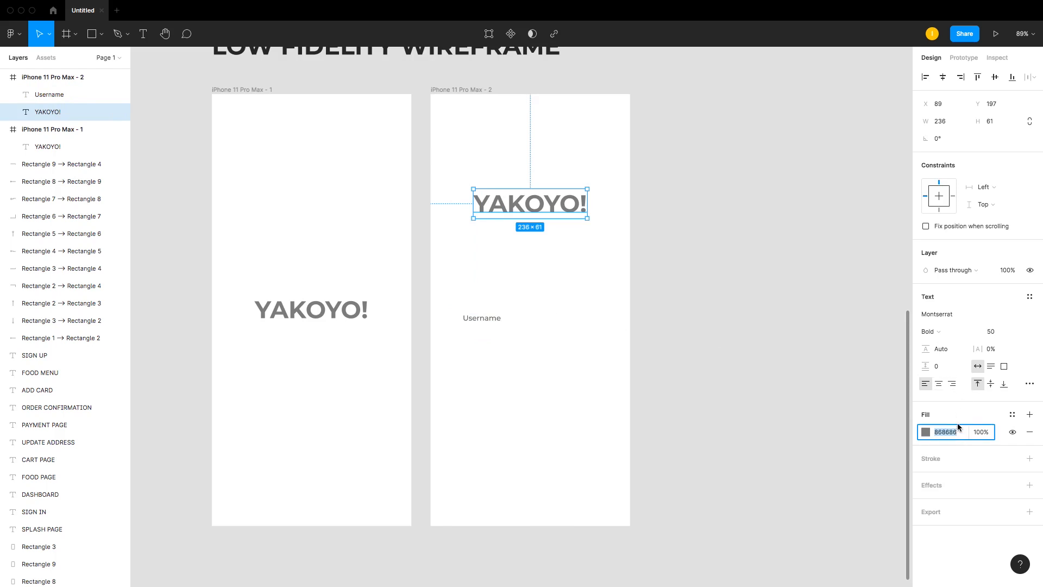
{"action": "left_click", "coordinate": [589, 358]}
{"action": "left_click", "coordinate": [489, 320]}
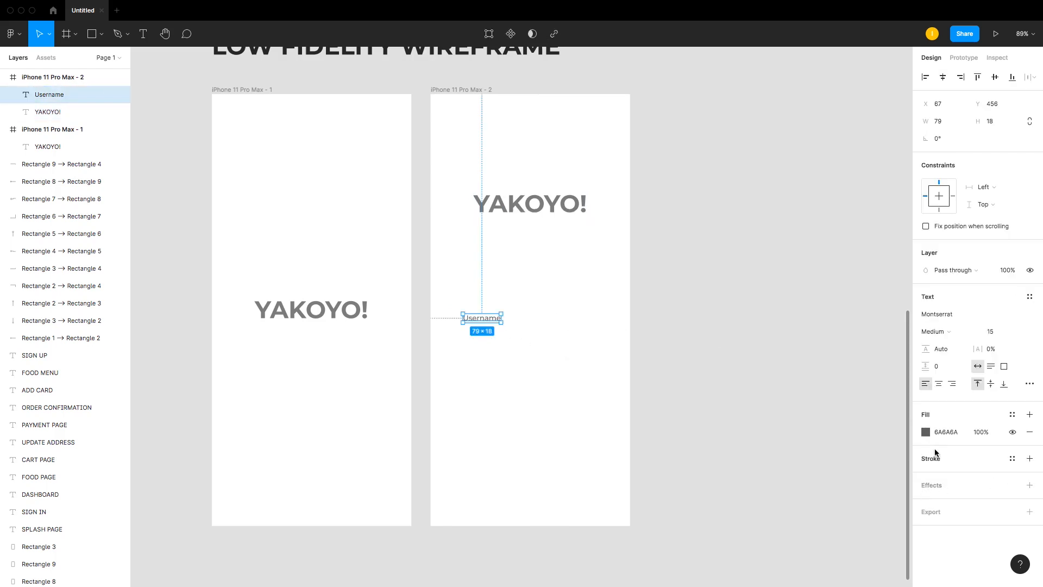
{"action": "left_click", "coordinate": [933, 436]}
{"action": "type", "text": "868686"}
{"action": "key", "text": "Return"}
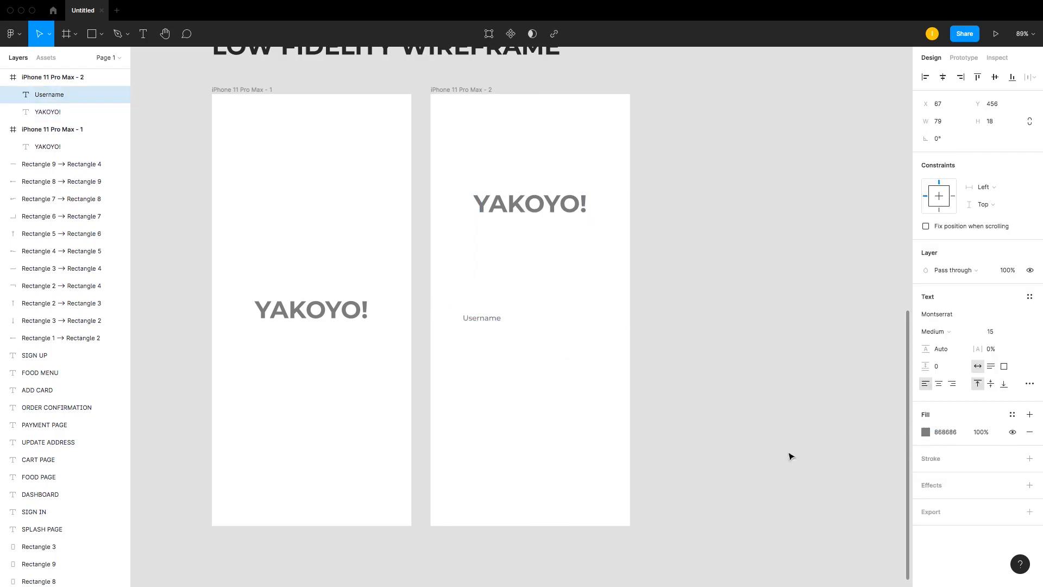
Step: Draw a thin underline rectangle about 264 px wide beneath the Username label
{"action": "left_click", "coordinate": [680, 401]}
{"action": "key", "text": "r"}
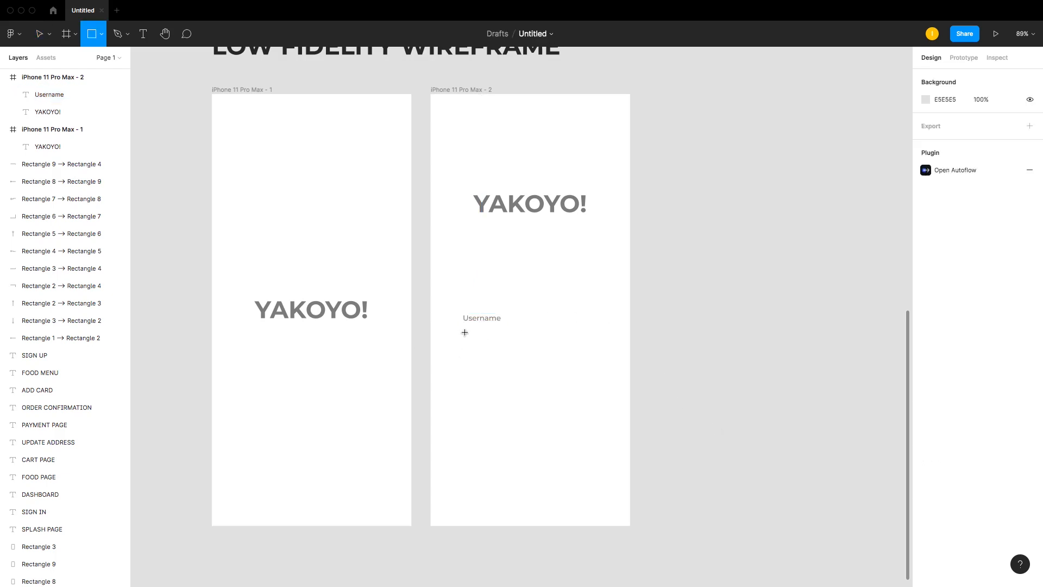
{"action": "mouse_move", "coordinate": [465, 333]}
{"action": "left_mouse_down"}
{"action": "mouse_move", "coordinate": [591, 335]}
{"action": "mouse_move", "coordinate": [552, 336]}
{"action": "left_mouse_up"}
{"action": "left_click", "coordinate": [605, 344]}
Step: Duplicate the Username label and its underline just below the originals
{"action": "left_click_drag", "start_coordinate": [426, 279], "coordinate": [535, 403]}
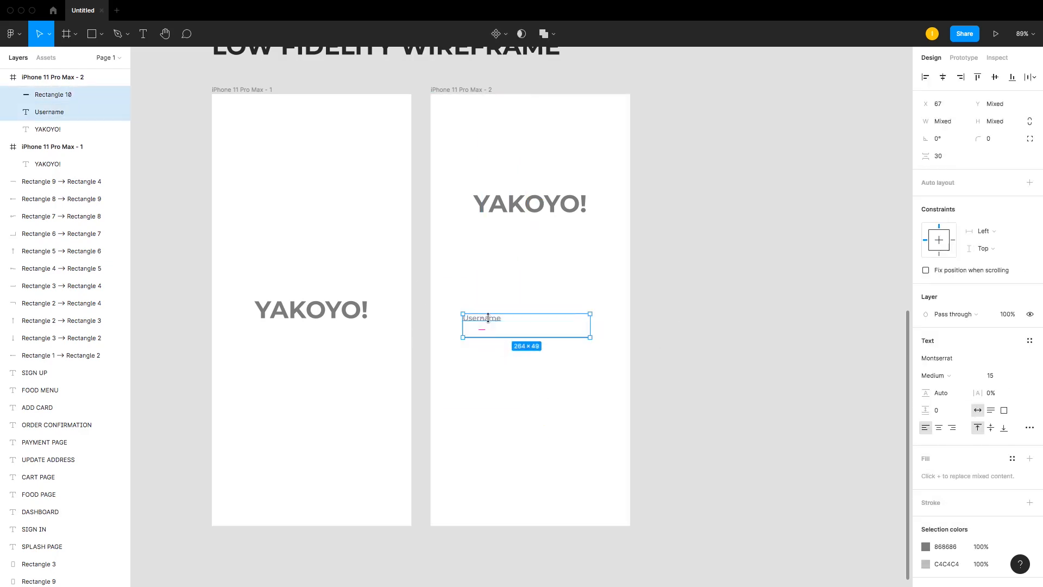
{"action": "left_click_drag", "start_coordinate": [488, 318], "coordinate": [488, 362]}
{"action": "left_click", "coordinate": [635, 364]}
Step: Rename the duplicated label to Password
{"action": "double_click", "coordinate": [482, 361]}
{"action": "scroll", "coordinate": [606, 361], "scroll_direction": "up", "scroll_amount": 7}
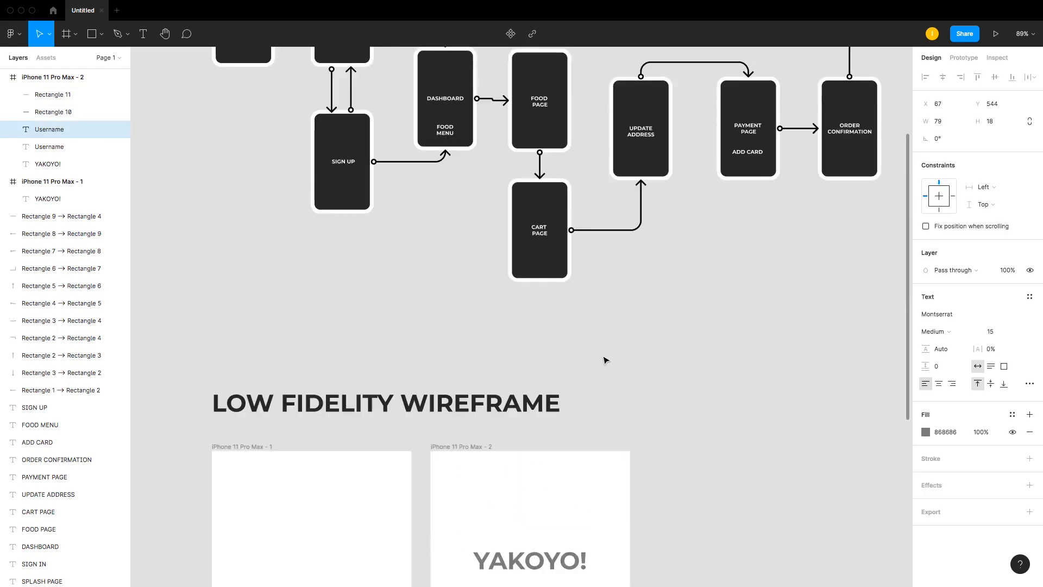
{"action": "scroll", "coordinate": [606, 361], "scroll_direction": "up", "scroll_amount": 2}
{"action": "scroll", "coordinate": [606, 361], "scroll_direction": "down", "scroll_amount": 6}
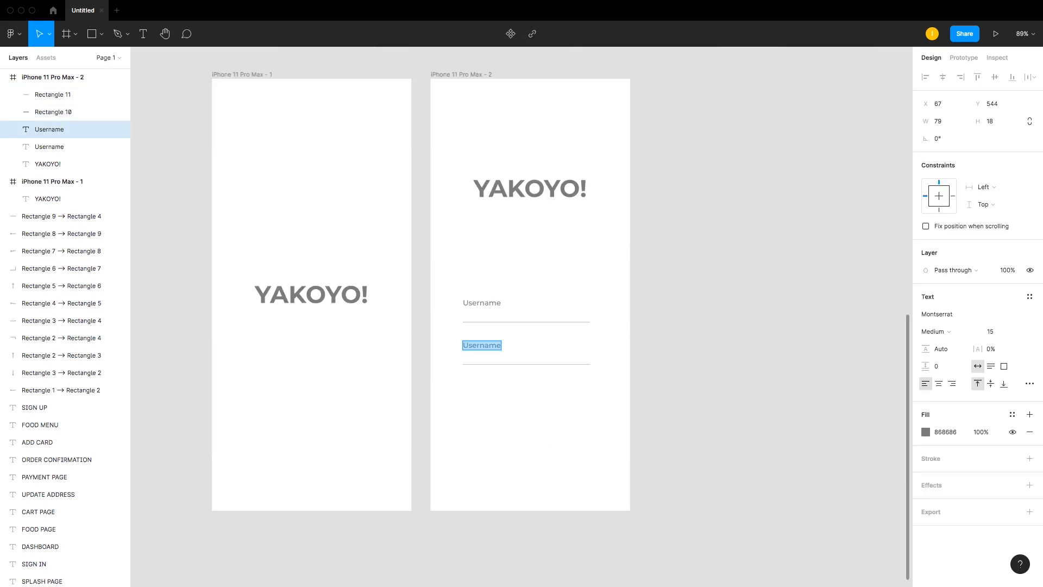
{"action": "type", "text": "PASSqwow"}
Step: Create a 264×51 button rectangle below the Password field and set its corner radius to 7
{"action": "left_click", "coordinate": [572, 364]}
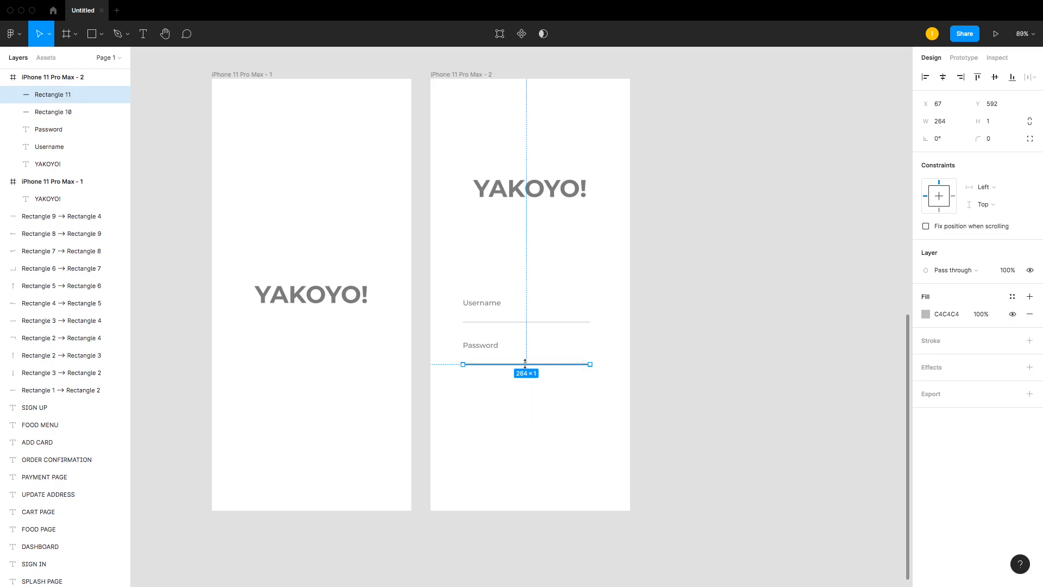
{"action": "key", "text": "z"}
{"action": "left_click_drag", "start_coordinate": [409, 294], "coordinate": [664, 538]}
{"action": "key", "text": "super+Tab"}
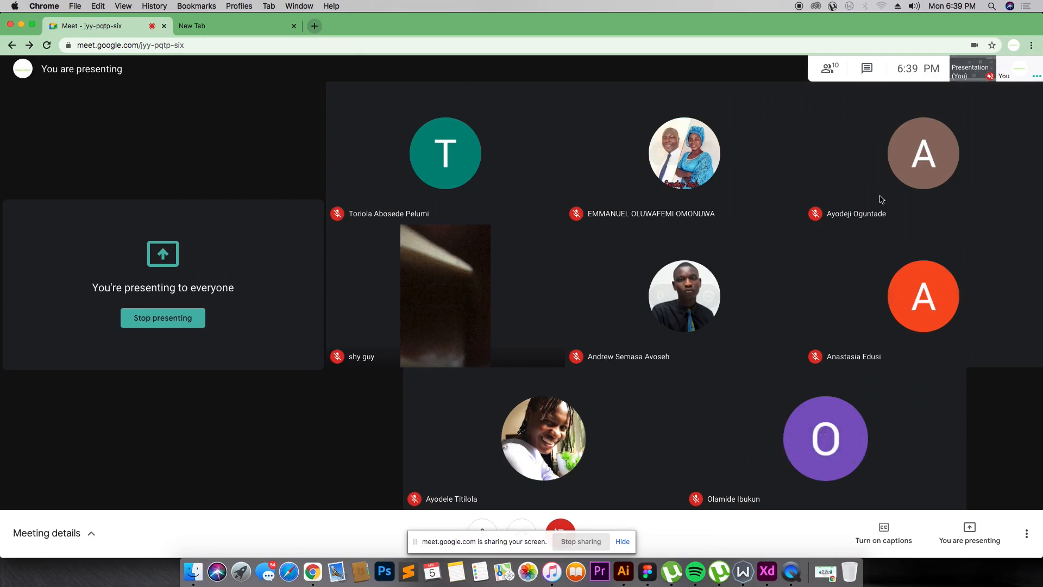
{"action": "key", "text": "super+Tab"}
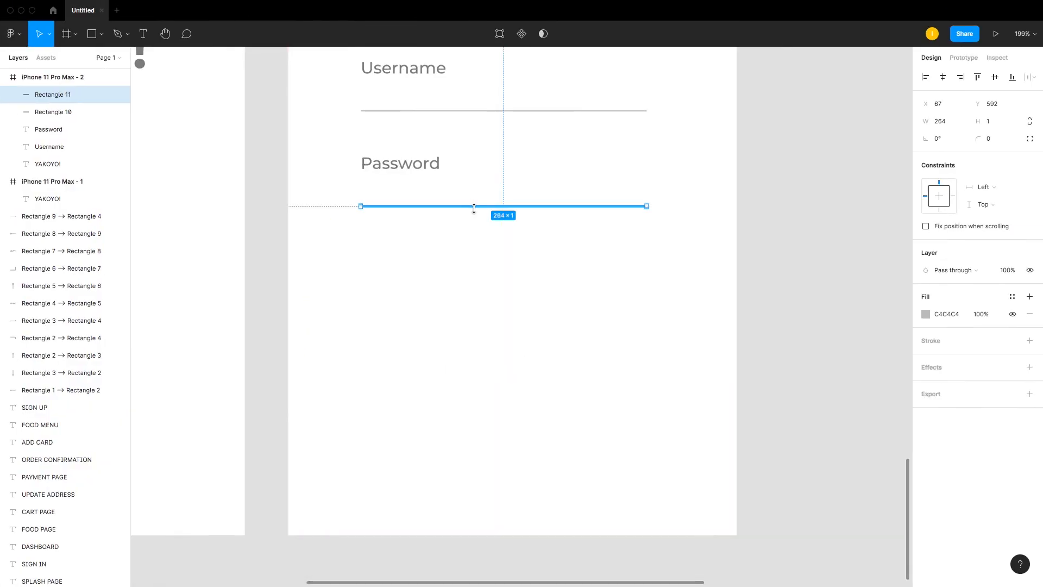
{"action": "left_click_drag", "start_coordinate": [476, 211], "coordinate": [510, 352], "text": "alt"}
{"action": "left_click", "coordinate": [989, 140]}
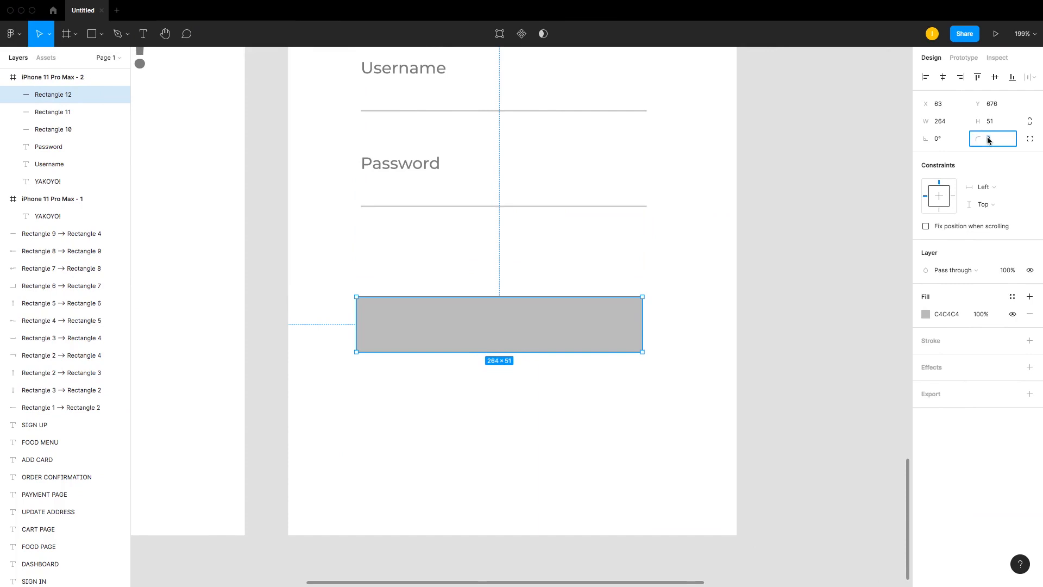
{"action": "type", "text": "7"}
{"action": "key", "text": "Return"}
Step: Add a drop shadow effect and a black 1 px stroke to the button rectangle
{"action": "left_click", "coordinate": [782, 289]}
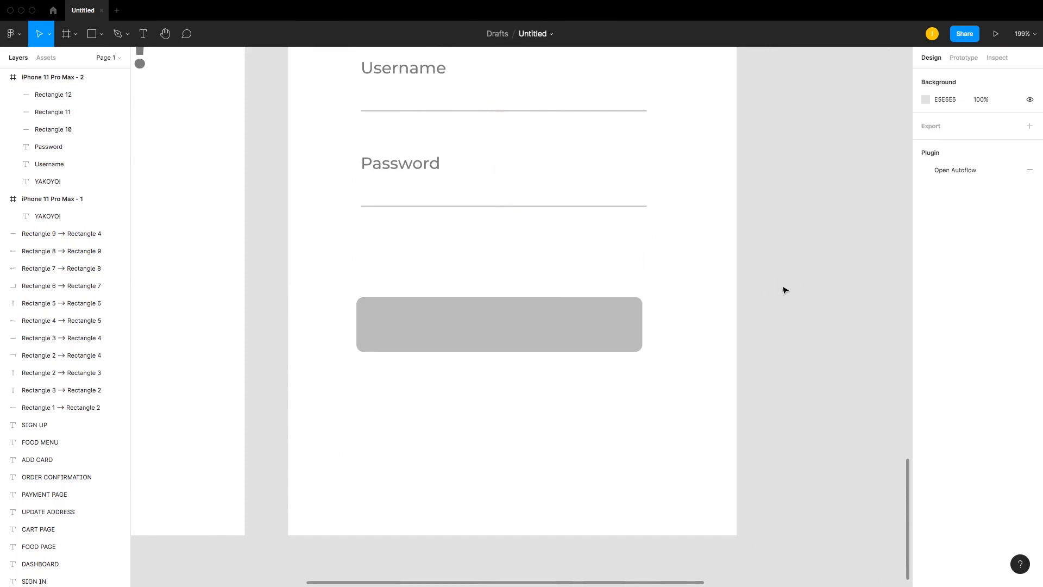
{"action": "left_click", "coordinate": [511, 343]}
{"action": "scroll", "coordinate": [511, 344], "scroll_direction": "up", "scroll_amount": 2}
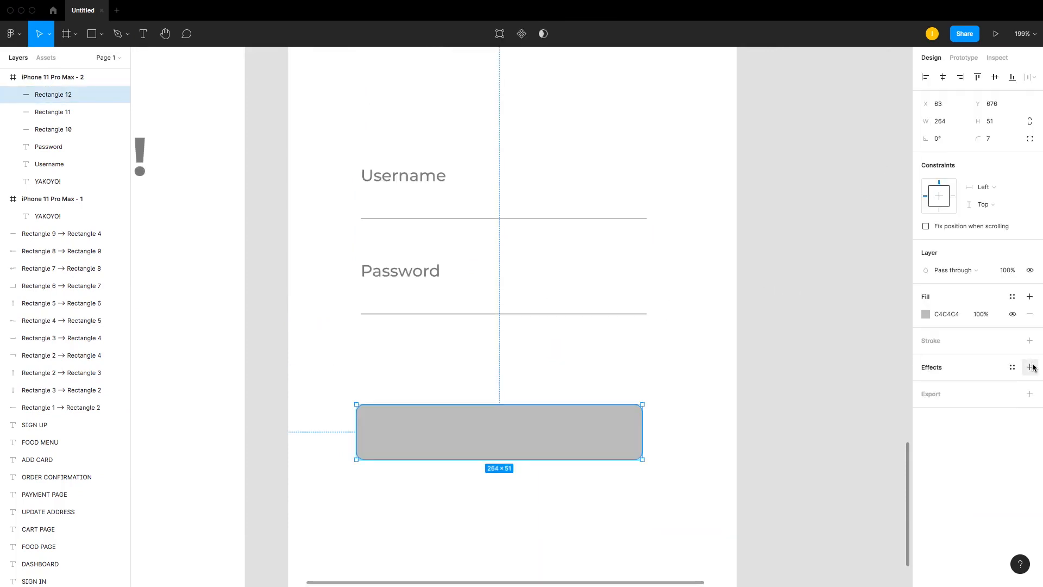
{"action": "left_click", "coordinate": [1030, 367]}
{"action": "left_click", "coordinate": [646, 385]}
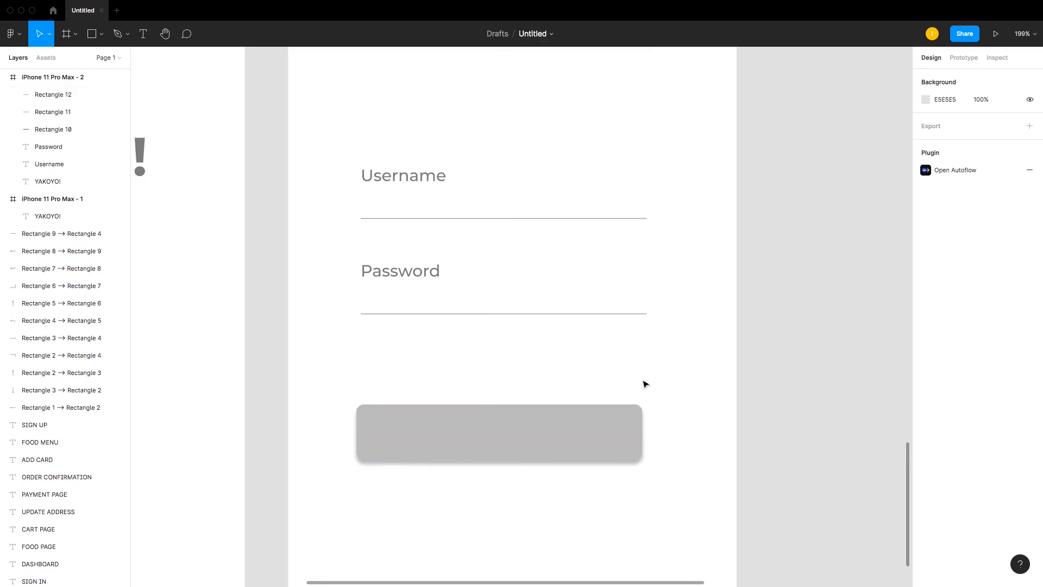
{"action": "left_click", "coordinate": [625, 436]}
{"action": "left_click", "coordinate": [681, 423]}
{"action": "left_click", "coordinate": [625, 430]}
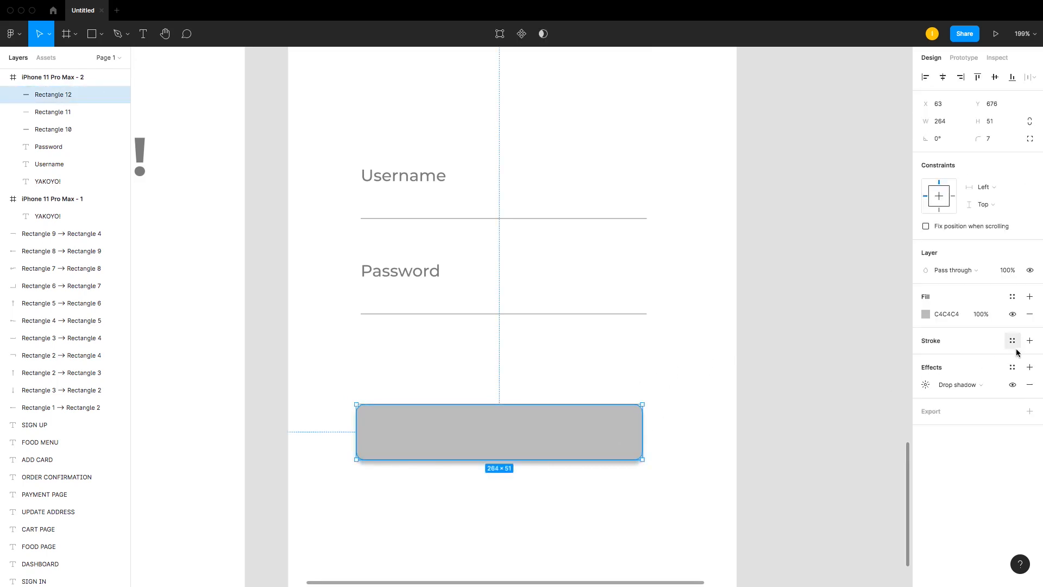
{"action": "left_click", "coordinate": [1035, 343]}
{"action": "left_click", "coordinate": [685, 359]}
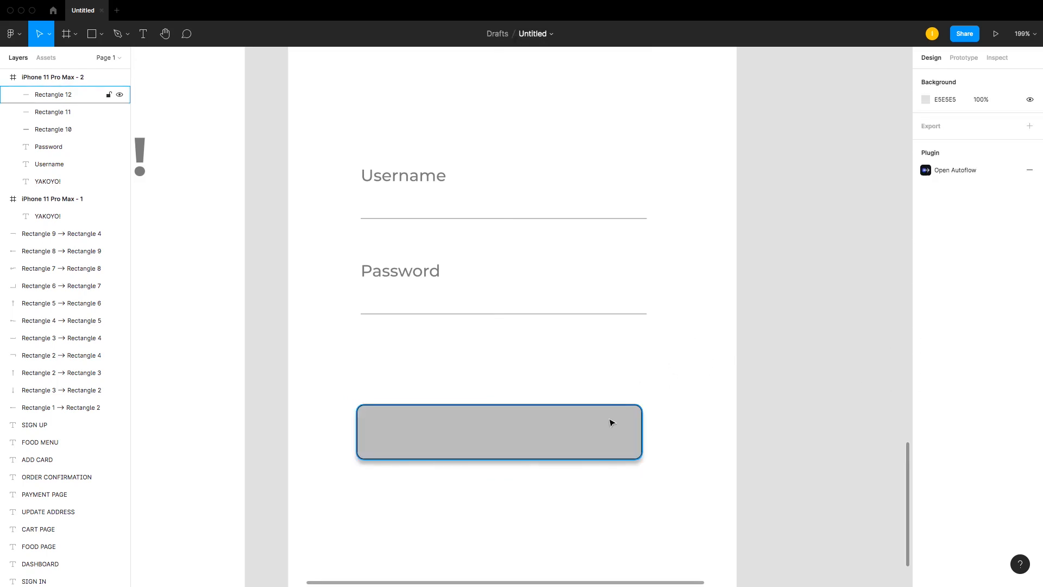
Step: Duplicate the Password label onto the button rectangle and bring it in front of the button
{"action": "key", "text": "minus"}
{"action": "key", "text": "minus"}
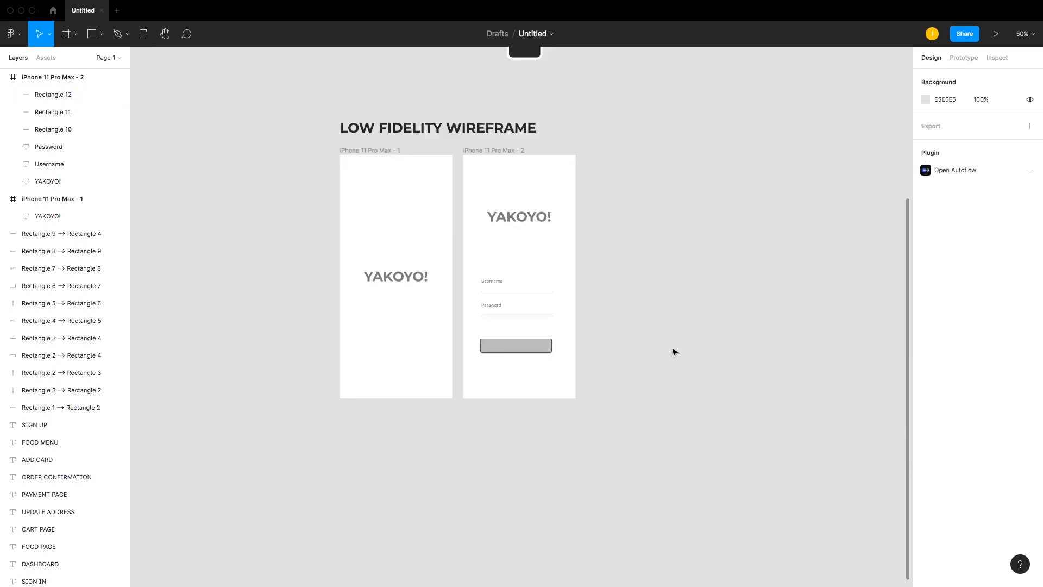
{"action": "left_click_drag", "start_coordinate": [308, 126], "coordinate": [623, 419]}
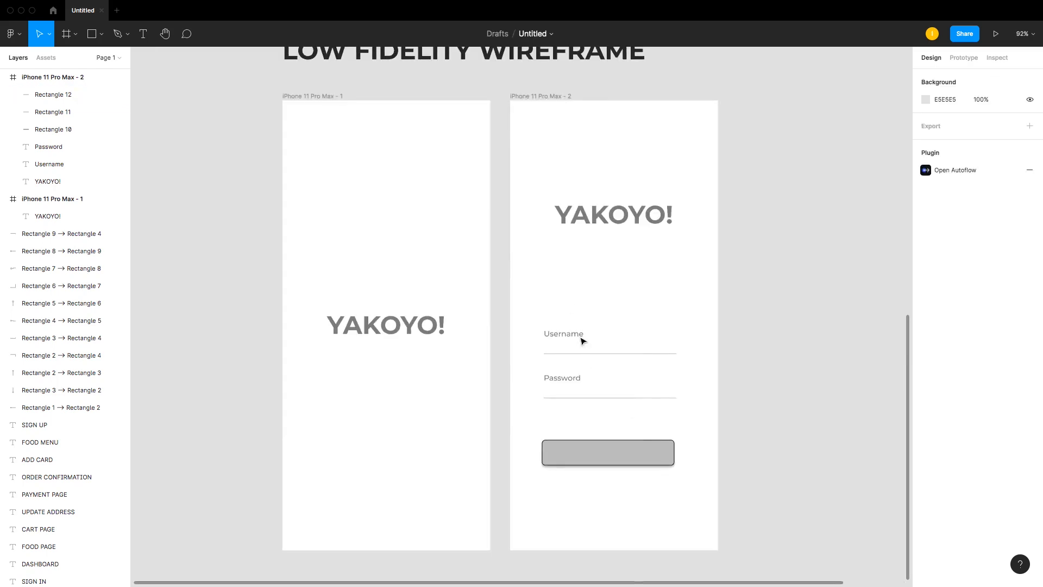
{"action": "left_click", "coordinate": [611, 446]}
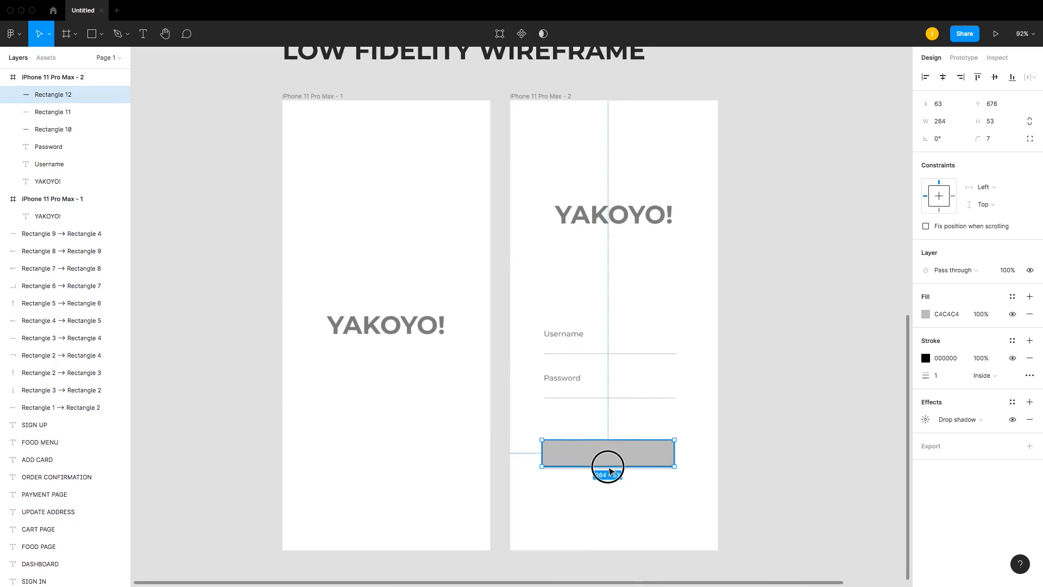
{"action": "left_click", "coordinate": [578, 385]}
{"action": "left_click_drag", "start_coordinate": [577, 384], "coordinate": [613, 458]}
{"action": "key", "text": "ctrl+bracketright"}
{"action": "key", "text": "ctrl+bracketright"}
{"action": "key", "text": "ctrl+bracketright"}
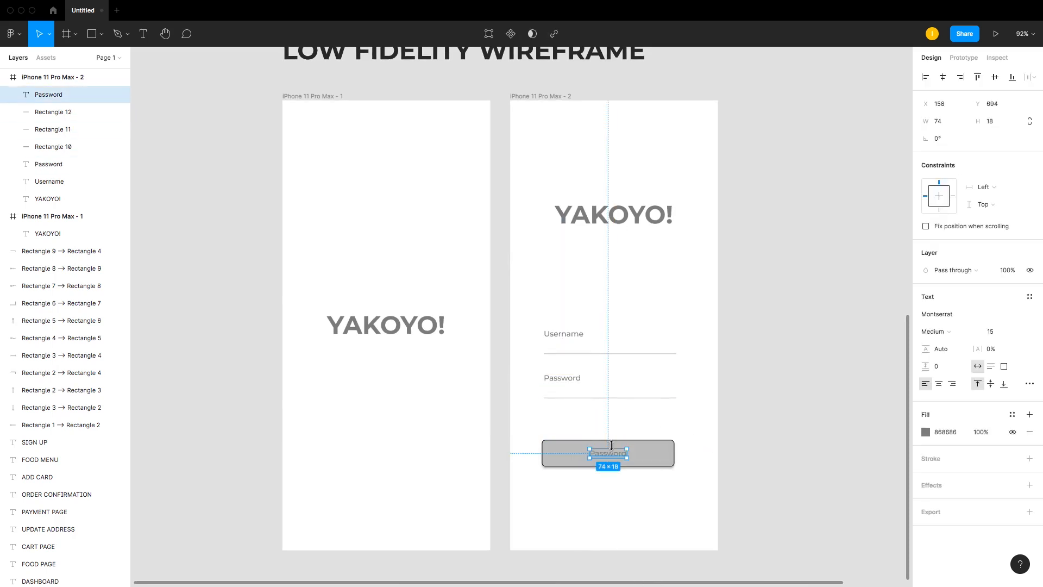
Step: Change the label on the button to Sign In
{"action": "double_click", "coordinate": [613, 456]}
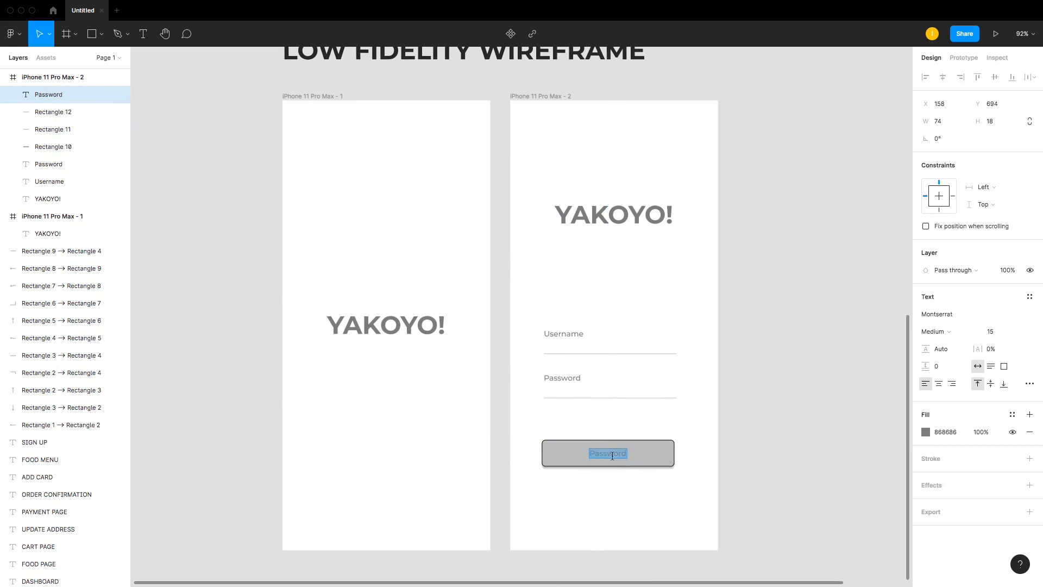
{"action": "type", "text": "s"}
{"action": "key", "text": "BackSpace"}
{"action": "key", "text": "BackSpace"}
{"action": "type", "text": "S"}
{"action": "left_click", "coordinate": [781, 428]}
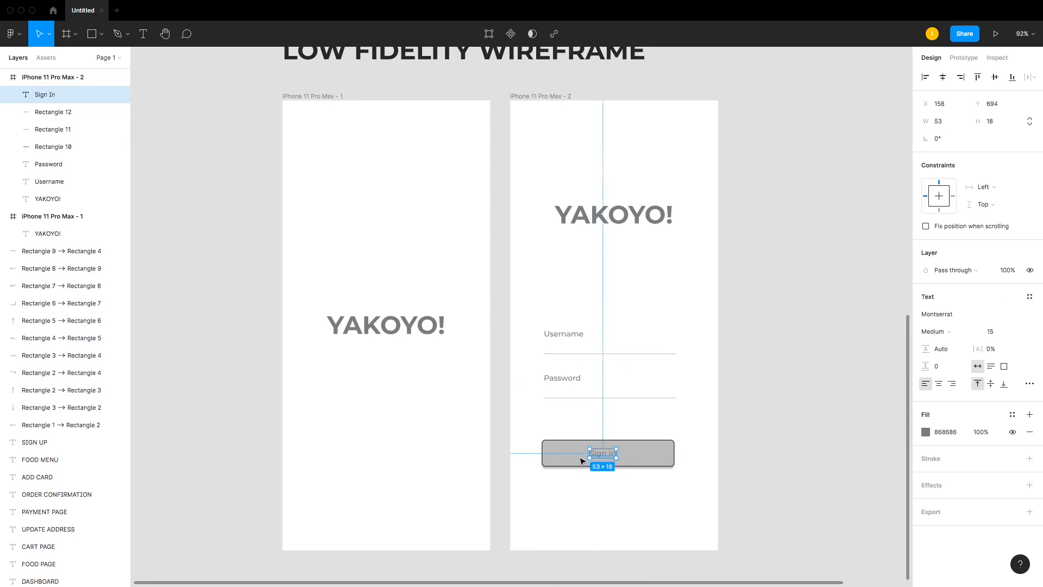
Step: Center the Sign In label on the button and darken its text colour to 3D3D3D
{"action": "left_click_drag", "start_coordinate": [604, 457], "coordinate": [610, 457]}
{"action": "left_click", "coordinate": [704, 453]}
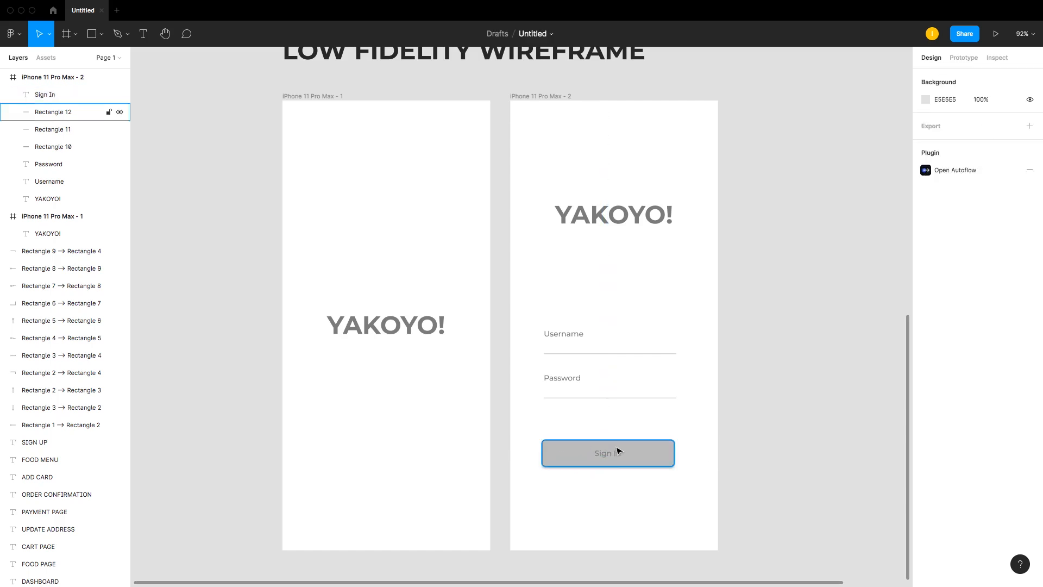
{"action": "left_click", "coordinate": [618, 452]}
{"action": "left_click", "coordinate": [921, 433]}
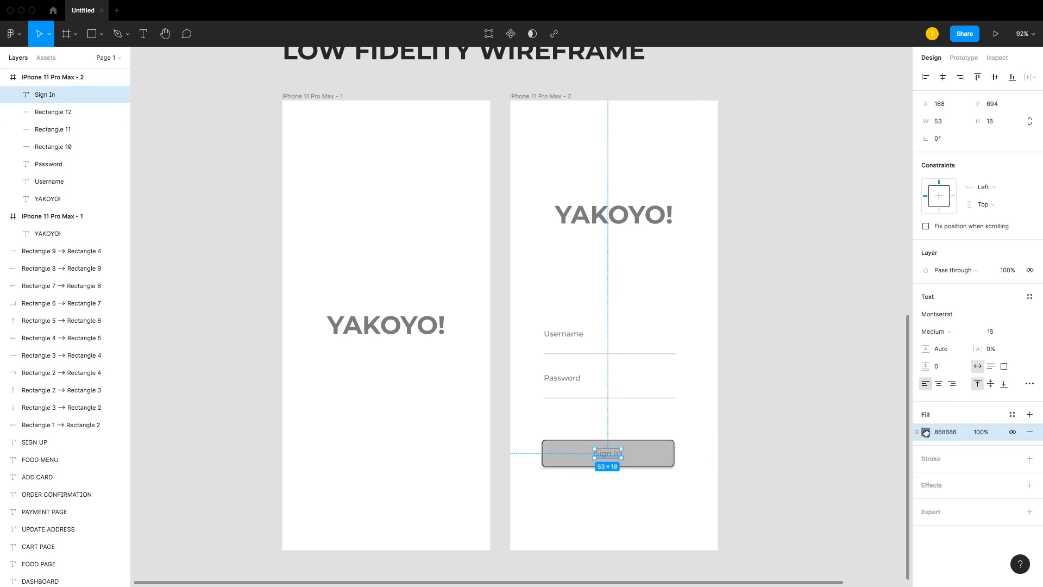
{"action": "left_click", "coordinate": [755, 431]}
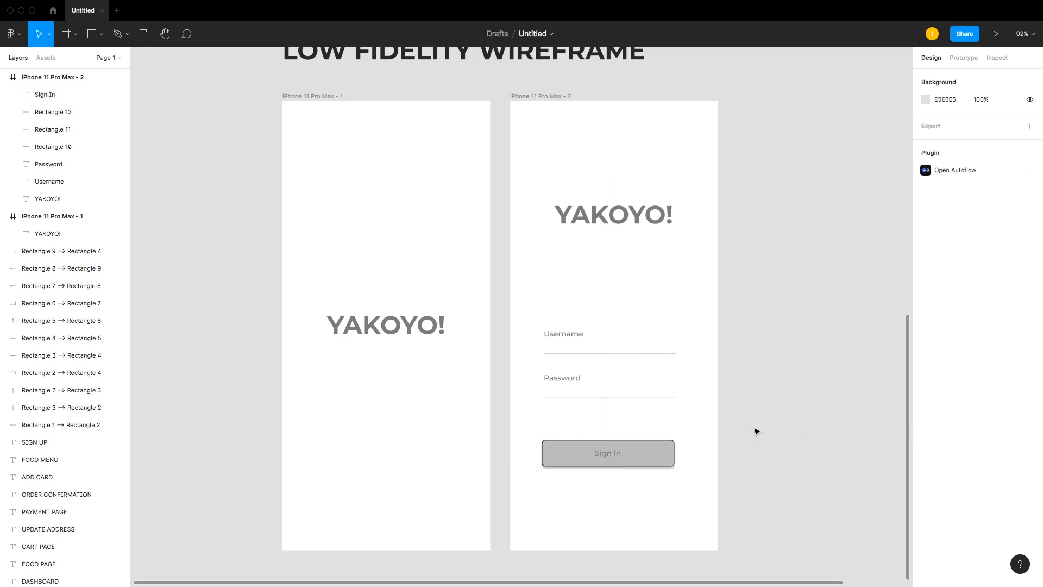
{"action": "left_click", "coordinate": [613, 455]}
{"action": "left_click", "coordinate": [926, 432]}
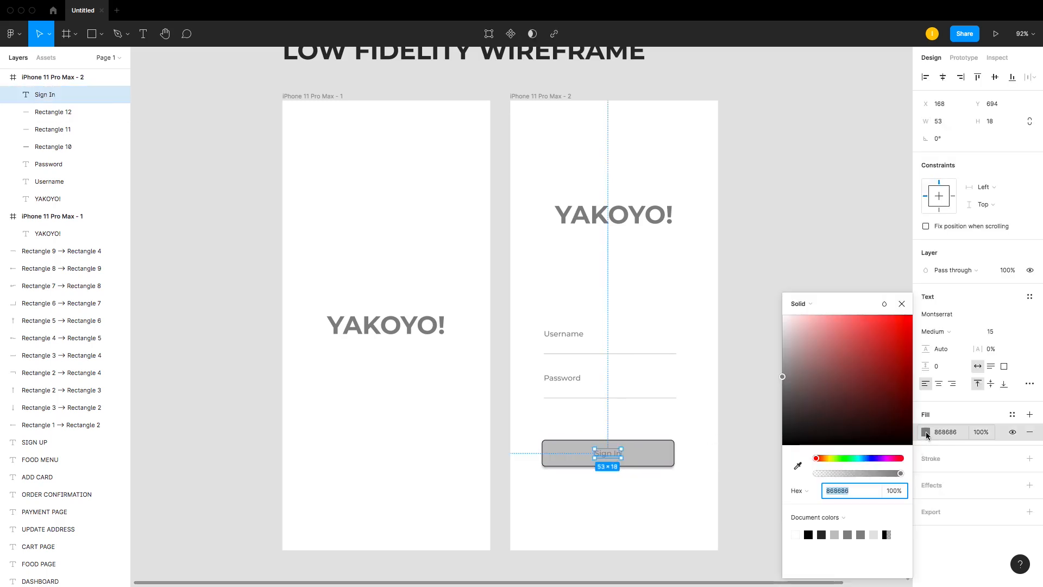
{"action": "left_click_drag", "start_coordinate": [789, 387], "coordinate": [783, 419]}
{"action": "left_click", "coordinate": [753, 433]}
{"action": "left_click_drag", "start_coordinate": [607, 451], "coordinate": [608, 455]}
{"action": "key", "text": "Escape"}
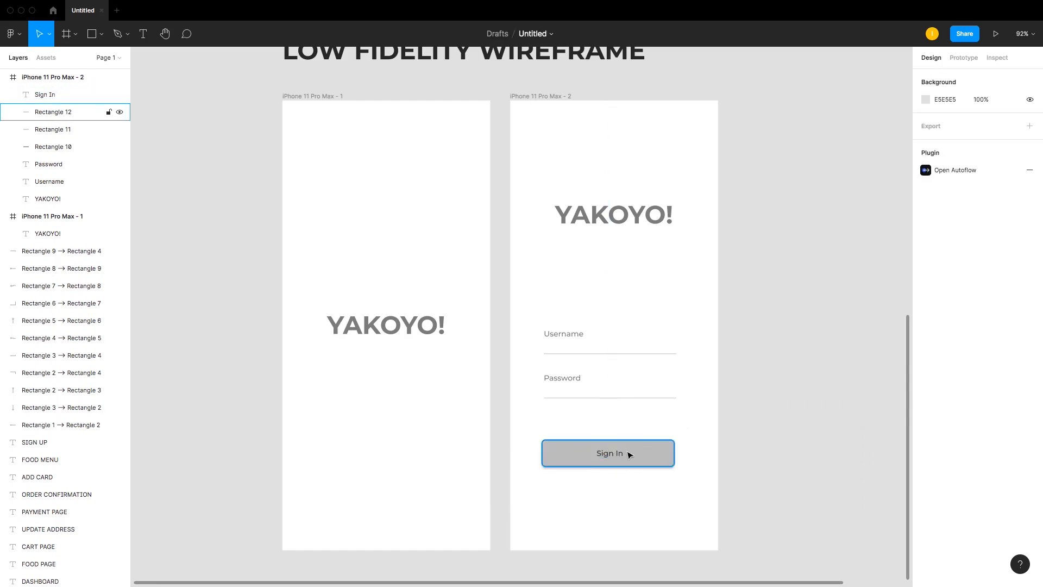
Step: Duplicate the Username label to just below the Sign In button
{"action": "scroll", "coordinate": [750, 366], "scroll_direction": "up", "scroll_amount": 2}
{"action": "scroll", "coordinate": [750, 366], "scroll_direction": "down", "scroll_amount": 2}
{"action": "key", "text": "shift+0"}
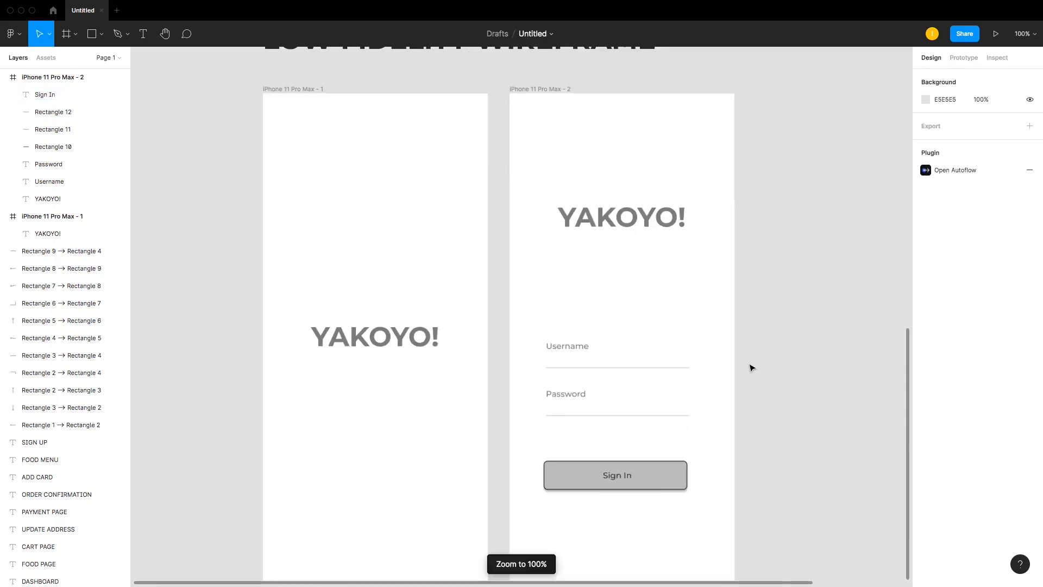
{"action": "scroll", "coordinate": [752, 367], "scroll_direction": "down", "scroll_amount": 2}
{"action": "left_click", "coordinate": [561, 309]}
{"action": "left_click_drag", "start_coordinate": [561, 309], "coordinate": [617, 460]}
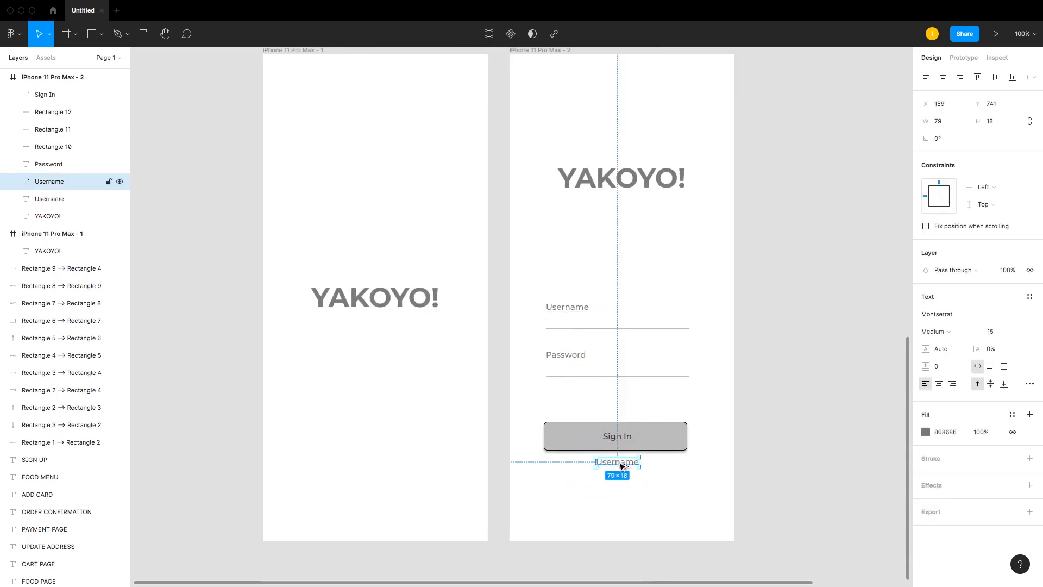
Step: Change the duplicated label's text to Not Registered Sign Up
{"action": "scroll", "coordinate": [500, 186], "scroll_direction": "up", "scroll_amount": 8}
{"action": "scroll", "coordinate": [500, 186], "scroll_direction": "up", "scroll_amount": 10}
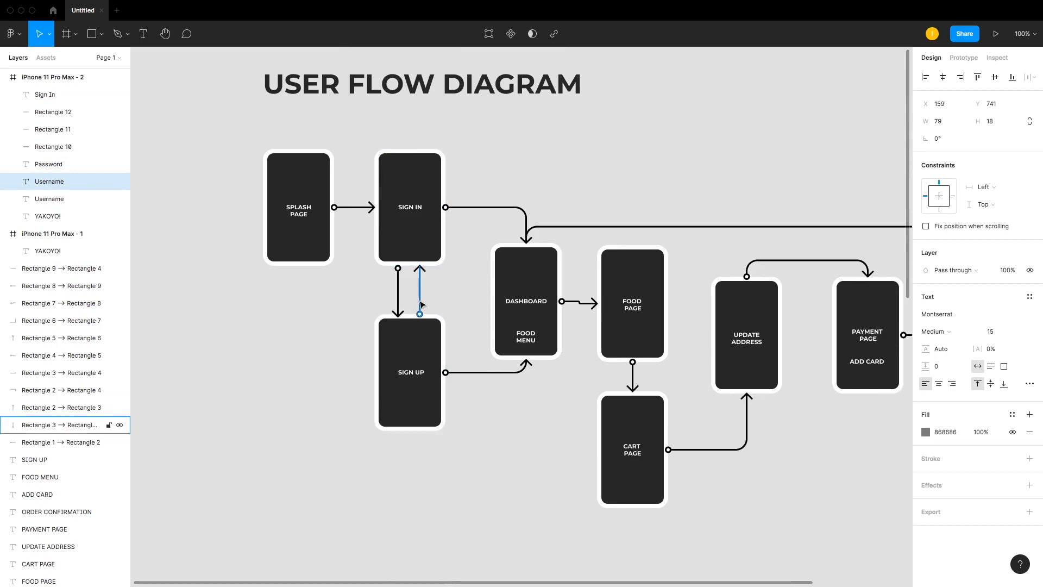
{"action": "scroll", "coordinate": [404, 227], "scroll_direction": "down", "scroll_amount": 13}
{"action": "scroll", "coordinate": [517, 280], "scroll_direction": "up", "scroll_amount": 10}
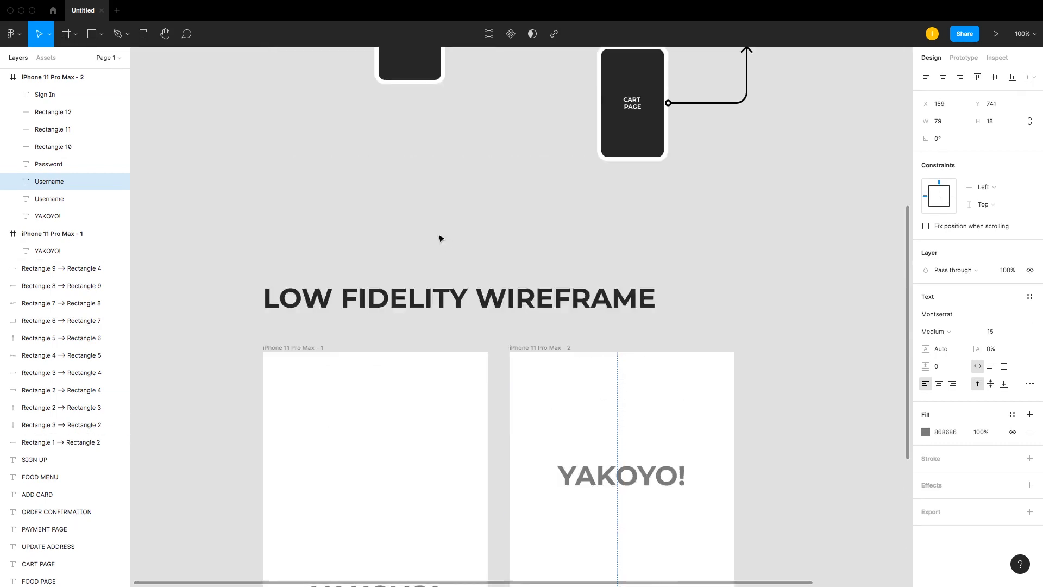
{"action": "scroll", "coordinate": [390, 183], "scroll_direction": "up", "scroll_amount": 4}
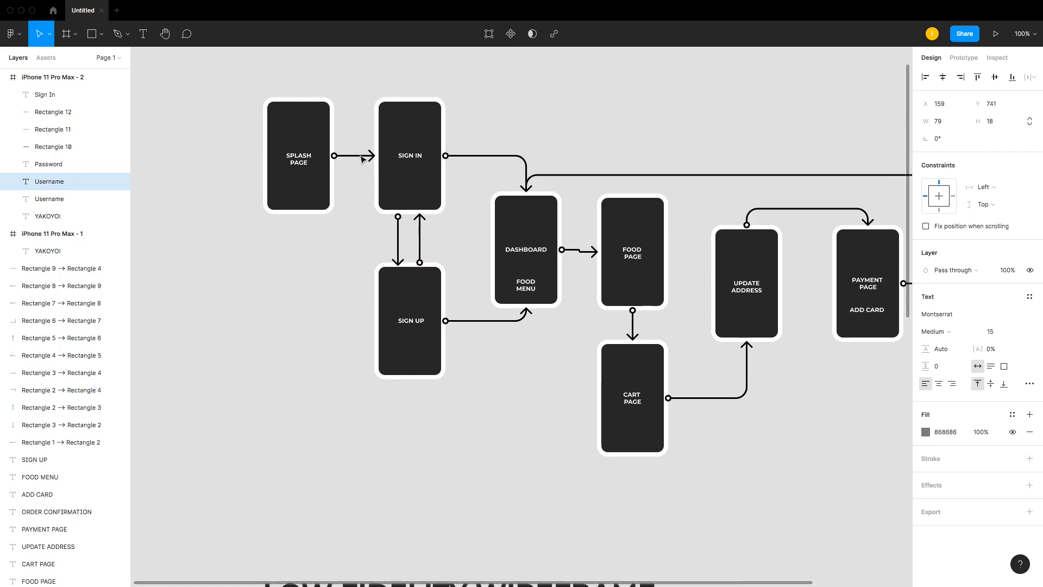
{"action": "scroll", "coordinate": [380, 246], "scroll_direction": "down", "scroll_amount": 4}
{"action": "scroll", "coordinate": [379, 246], "scroll_direction": "down", "scroll_amount": 20}
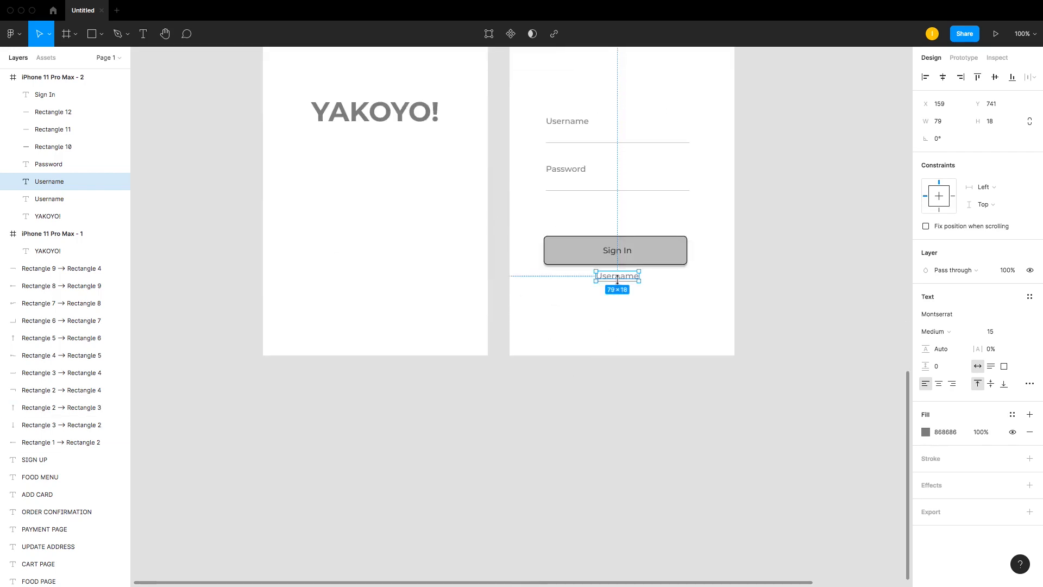
{"action": "double_click", "coordinate": [617, 277]}
{"action": "type", "text": "Not Registered Sign Up"}
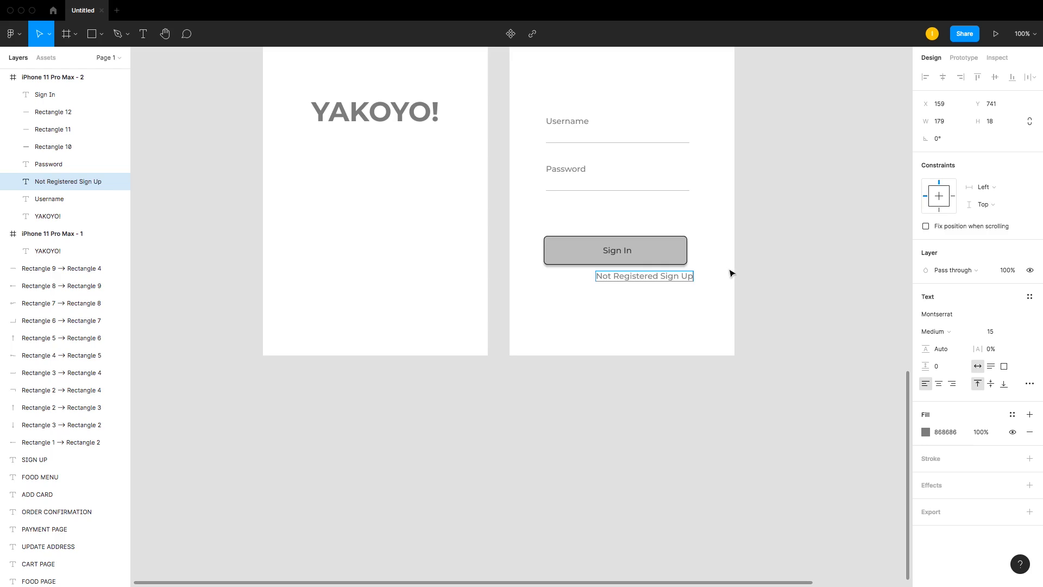
{"action": "key", "text": "Escape"}
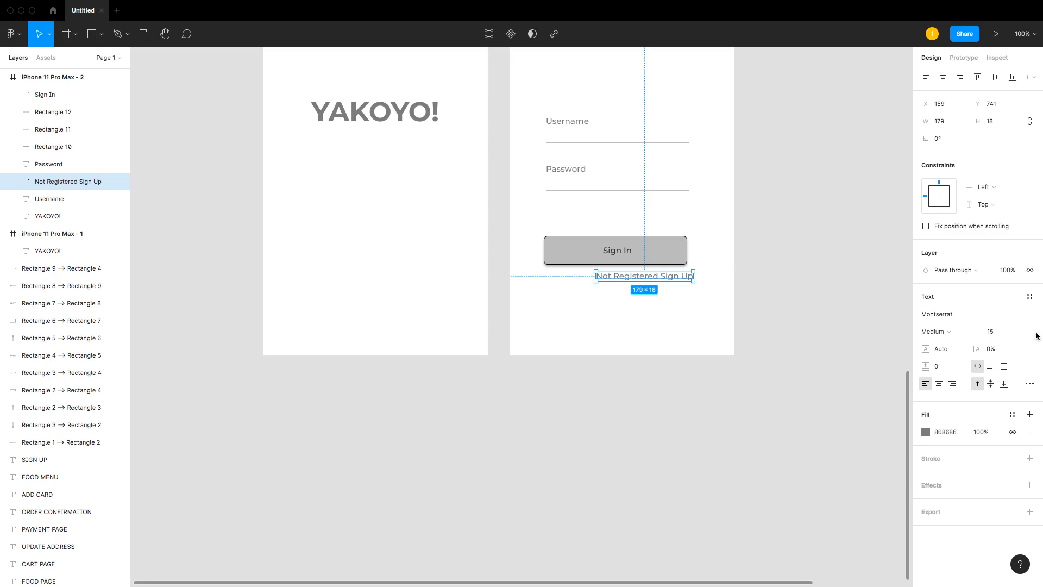
Step: Set the Not Registered Sign Up text size to 12 and center it under the button
{"action": "left_click", "coordinate": [997, 331]}
{"action": "type", "text": "1"}
{"action": "key", "text": "Return"}
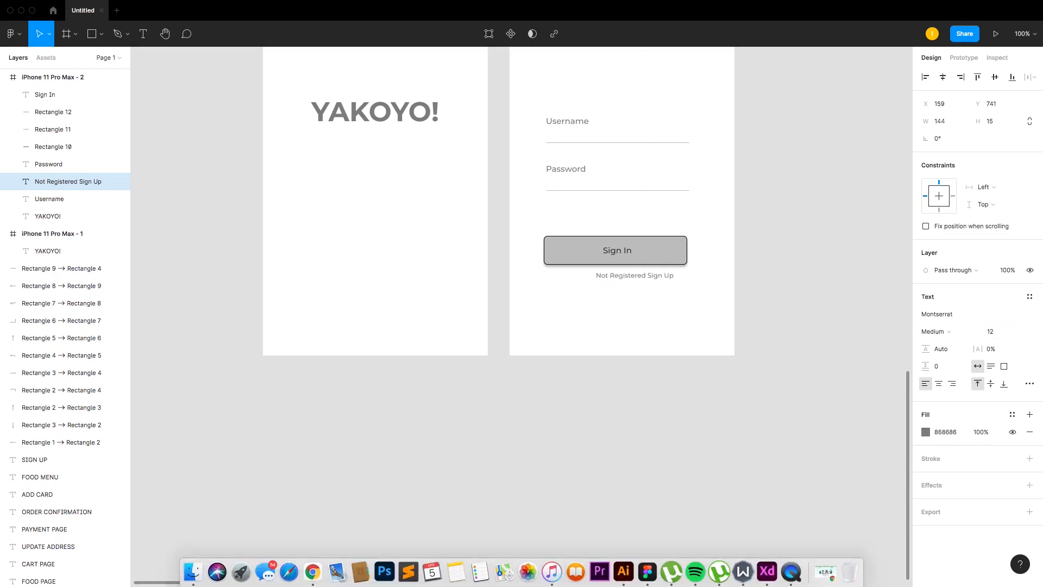
{"action": "mouse_move", "coordinate": [663, 280]}
{"action": "left_mouse_down"}
{"action": "mouse_move", "coordinate": [632, 274]}
{"action": "mouse_move", "coordinate": [648, 279]}
{"action": "left_mouse_up"}
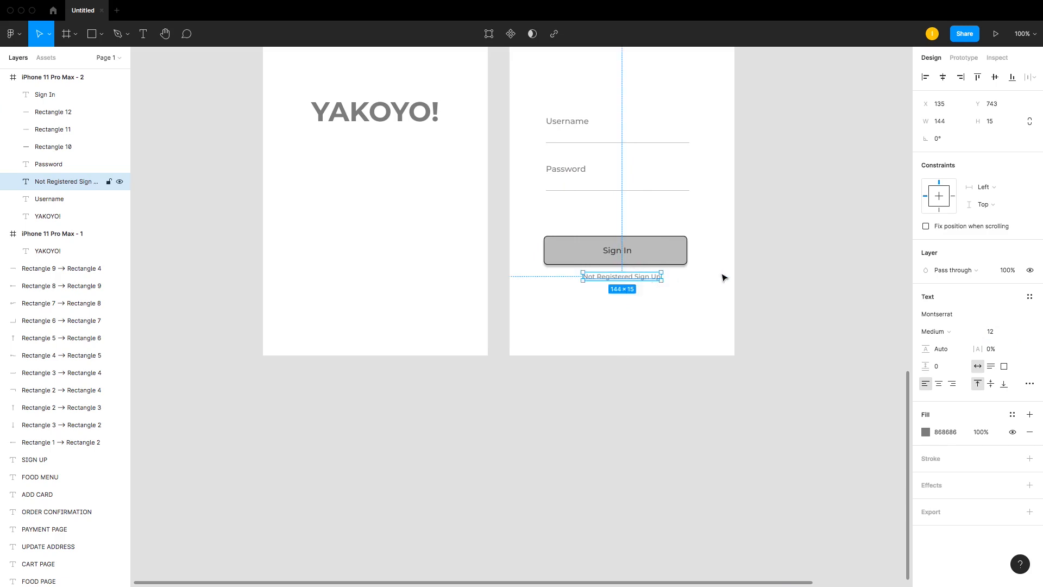
{"action": "left_click", "coordinate": [724, 276]}
Step: Group the Sign In button with the text below it and center the group horizontally in the frame
{"action": "left_click", "coordinate": [635, 280]}
{"action": "left_click_drag", "start_coordinate": [534, 233], "coordinate": [656, 258]}
{"action": "key", "text": "super+g"}
{"action": "left_click", "coordinate": [943, 77]}
{"action": "left_click", "coordinate": [755, 190]}
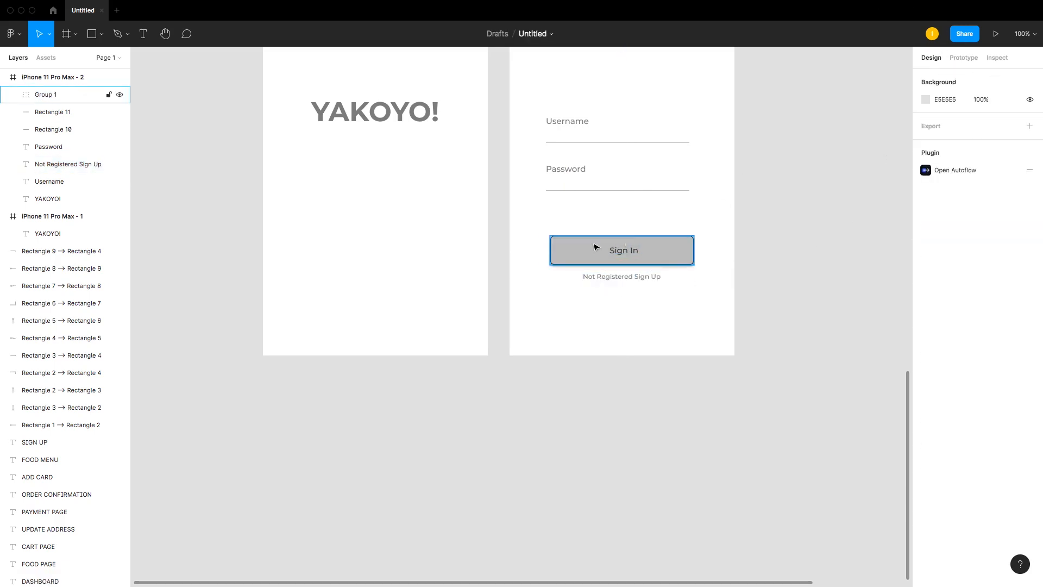
Step: Group the Username and Password labels together with their underlines
{"action": "scroll", "coordinate": [592, 231], "scroll_direction": "up", "scroll_amount": 4}
{"action": "left_click", "coordinate": [591, 223]}
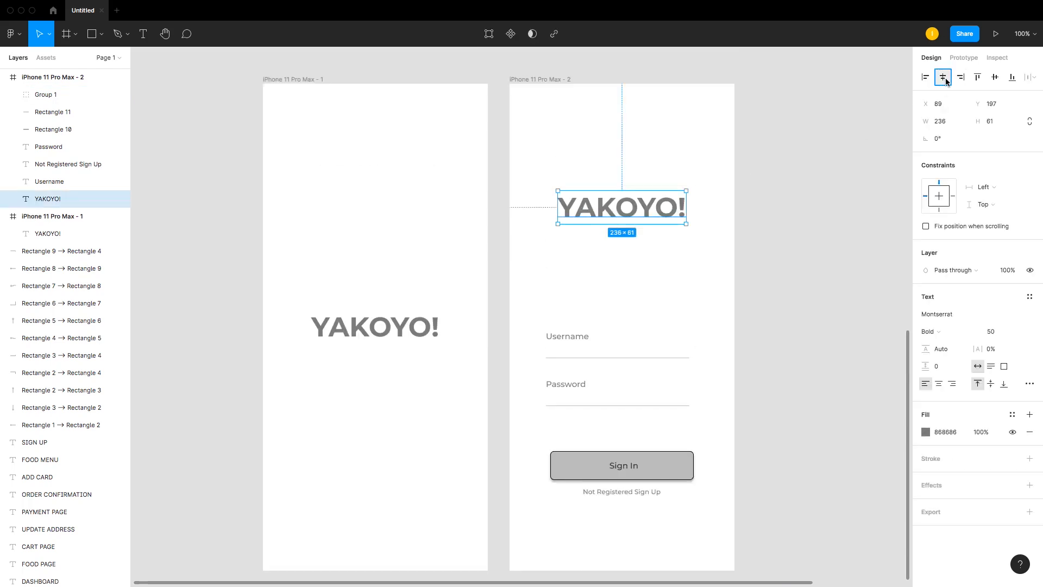
{"action": "left_click", "coordinate": [594, 174]}
{"action": "scroll", "coordinate": [593, 174], "scroll_direction": "down", "scroll_amount": 4}
{"action": "left_click_drag", "start_coordinate": [543, 193], "coordinate": [612, 326]}
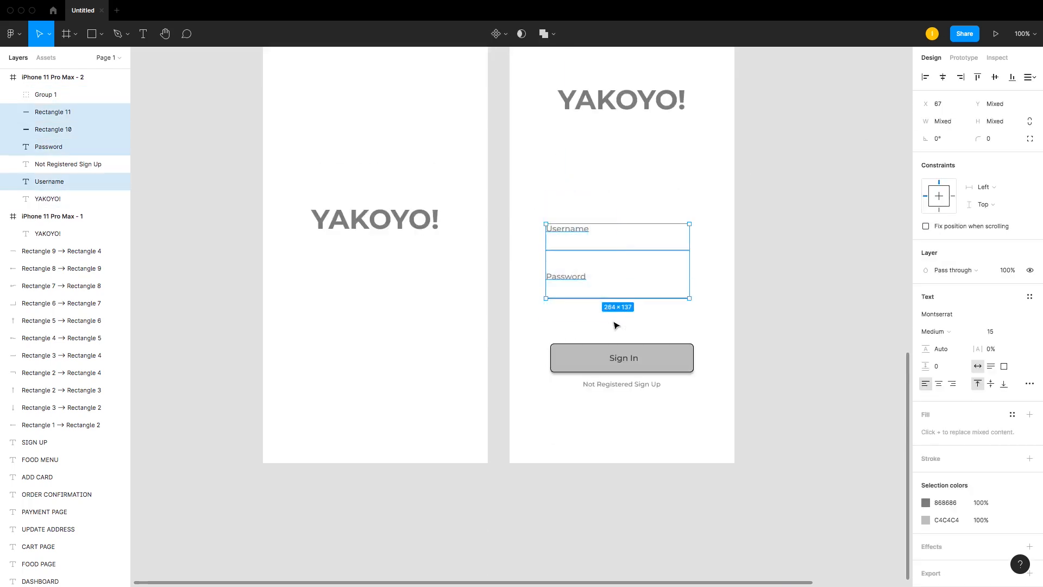
{"action": "key", "text": "super+g"}
{"action": "left_click", "coordinate": [651, 211]}
{"action": "scroll", "coordinate": [651, 211], "scroll_direction": "up", "scroll_amount": 3}
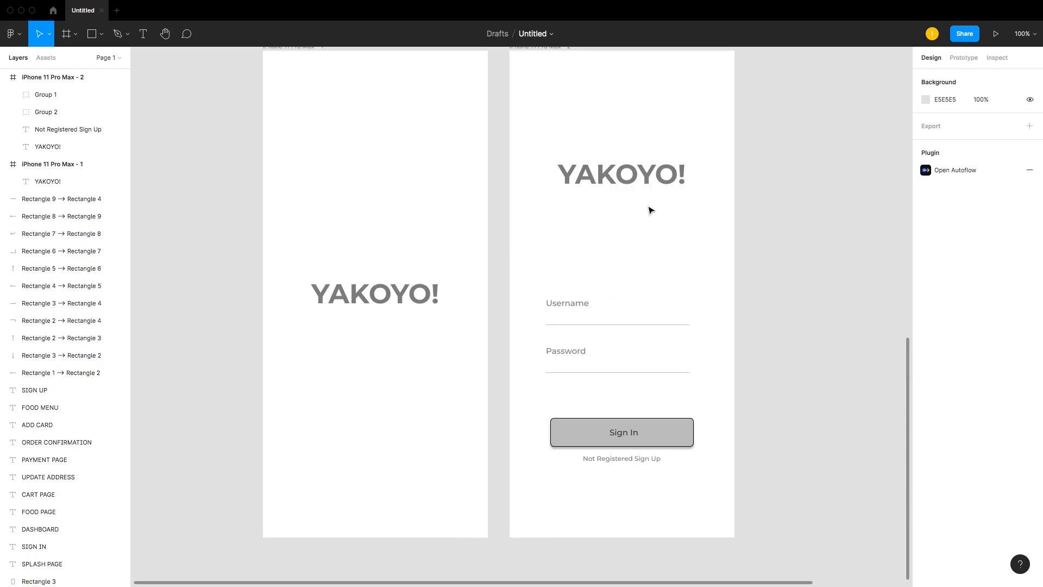
Step: Duplicate the sign-in phone frame to its right as a third screen
{"action": "key", "text": "super+minus"}
{"action": "key", "text": "super+equal"}
{"action": "scroll", "coordinate": [651, 211], "scroll_direction": "up", "scroll_amount": 4}
{"action": "scroll", "coordinate": [652, 211], "scroll_direction": "down", "scroll_amount": 2}
{"action": "key", "text": "super+minus"}
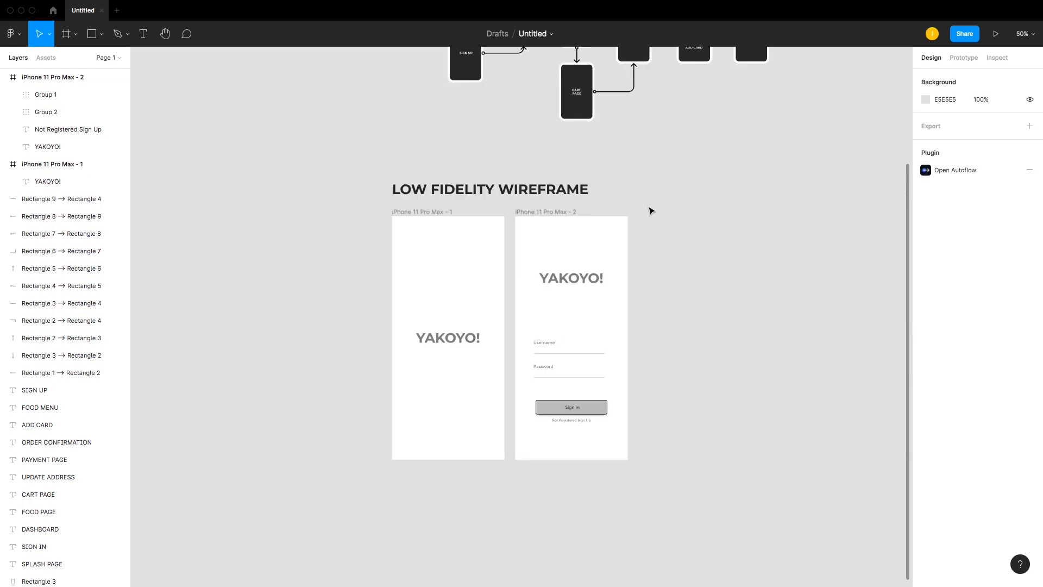
{"action": "scroll", "coordinate": [652, 210], "scroll_direction": "up", "scroll_amount": 10}
{"action": "scroll", "coordinate": [643, 209], "scroll_direction": "down", "scroll_amount": 7}
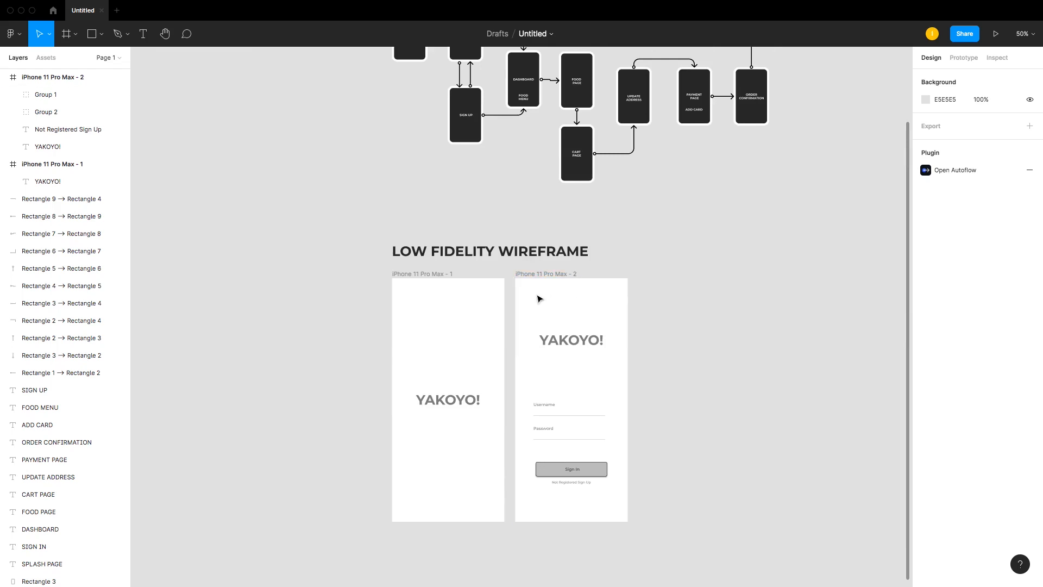
{"action": "left_click", "coordinate": [538, 339]}
{"action": "left_click", "coordinate": [541, 263]}
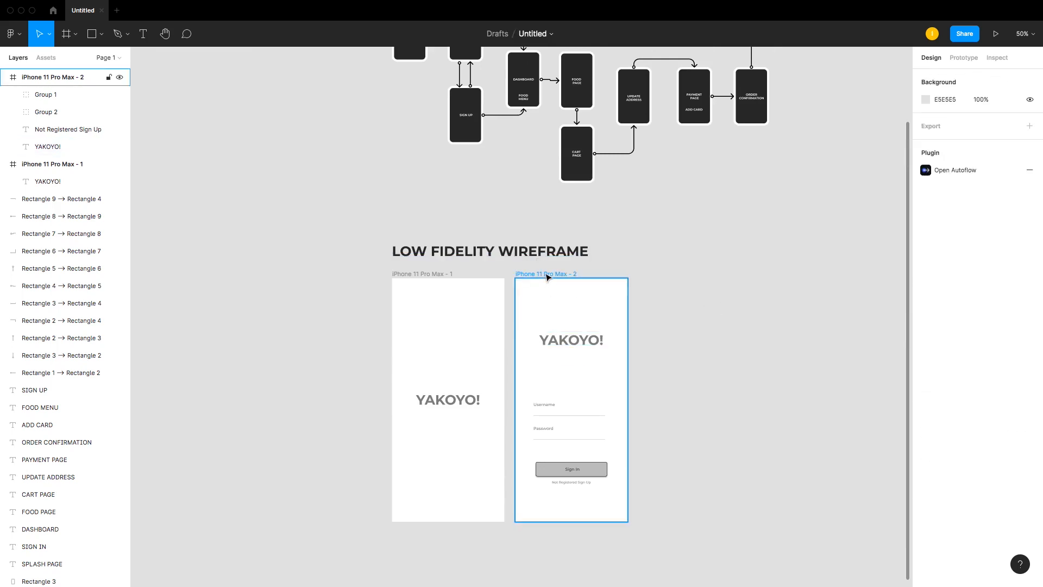
{"action": "left_click", "coordinate": [551, 275]}
{"action": "left_click_drag", "start_coordinate": [551, 276], "coordinate": [675, 272]}
{"action": "left_click_drag", "start_coordinate": [616, 252], "coordinate": [784, 558]}
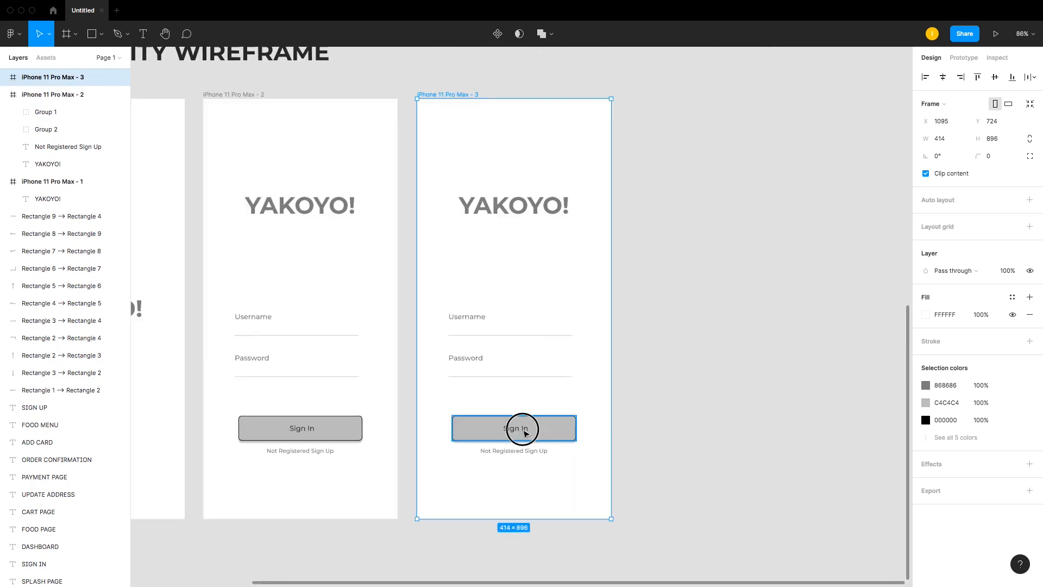
Step: Change the third screen's button label to Sign Up and center it on the button
{"action": "double_click", "coordinate": [523, 430]}
{"action": "double_click", "coordinate": [523, 428]}
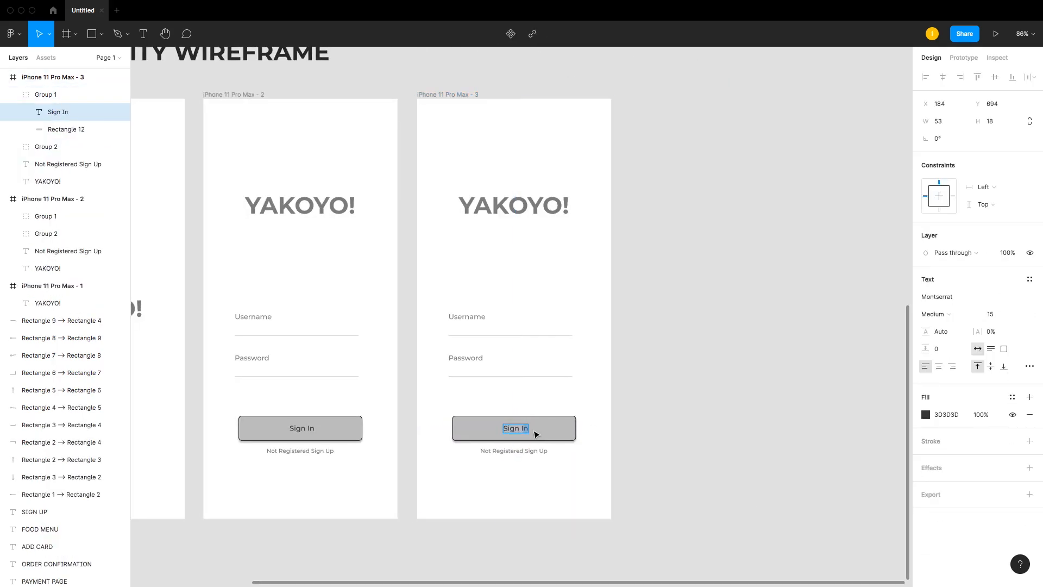
{"action": "type", "text": "Sign Up"}
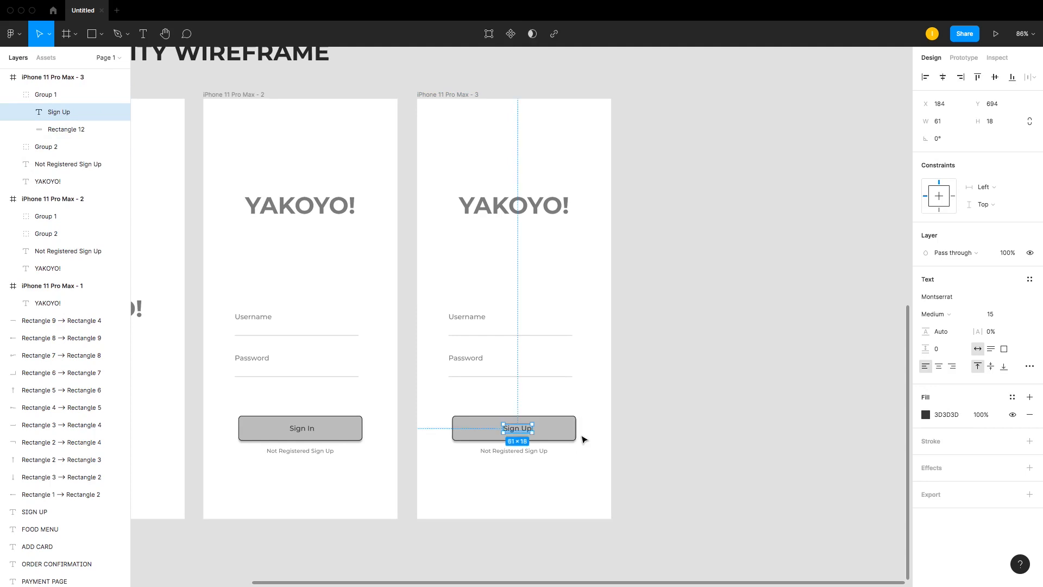
{"action": "left_click", "coordinate": [568, 435], "text": "shift"}
{"action": "left_click", "coordinate": [944, 77]}
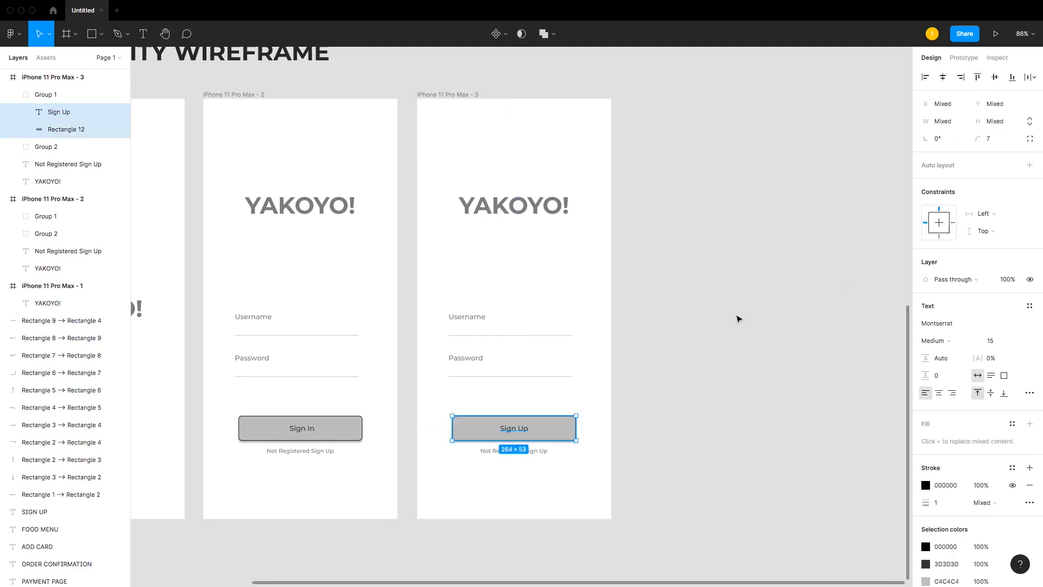
Step: Move the Username and Password field group upward on the third screen
{"action": "left_click", "coordinate": [410, 331]}
{"action": "left_click", "coordinate": [473, 317]}
{"action": "left_click_drag", "start_coordinate": [474, 323], "coordinate": [473, 287]}
{"action": "key", "text": "Escape"}
Step: Duplicate the Password label and its underline just below the original on the third screen
{"action": "left_click", "coordinate": [468, 326]}
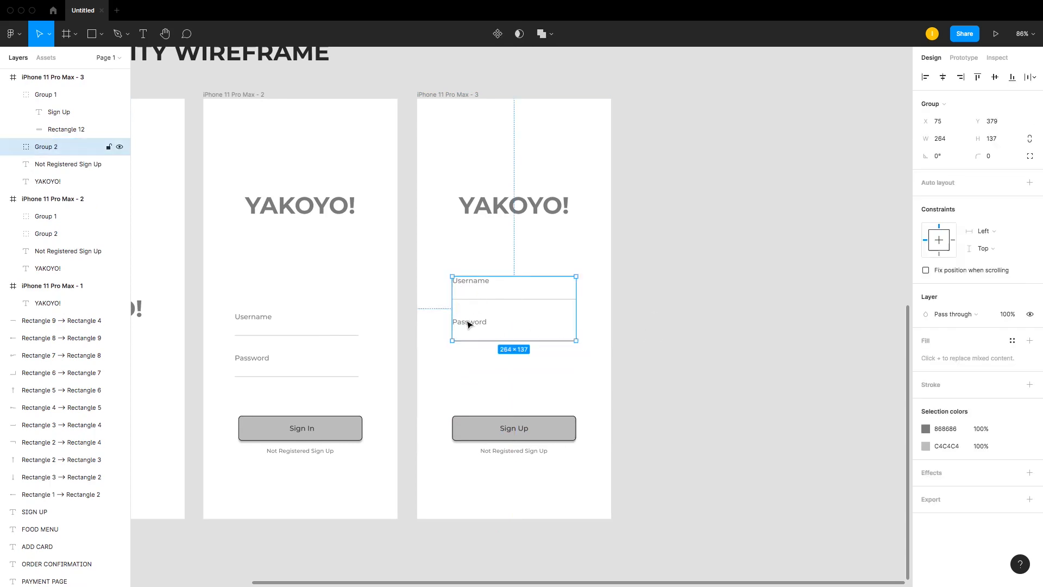
{"action": "double_click", "coordinate": [474, 325]}
{"action": "left_click", "coordinate": [490, 340], "text": "shift"}
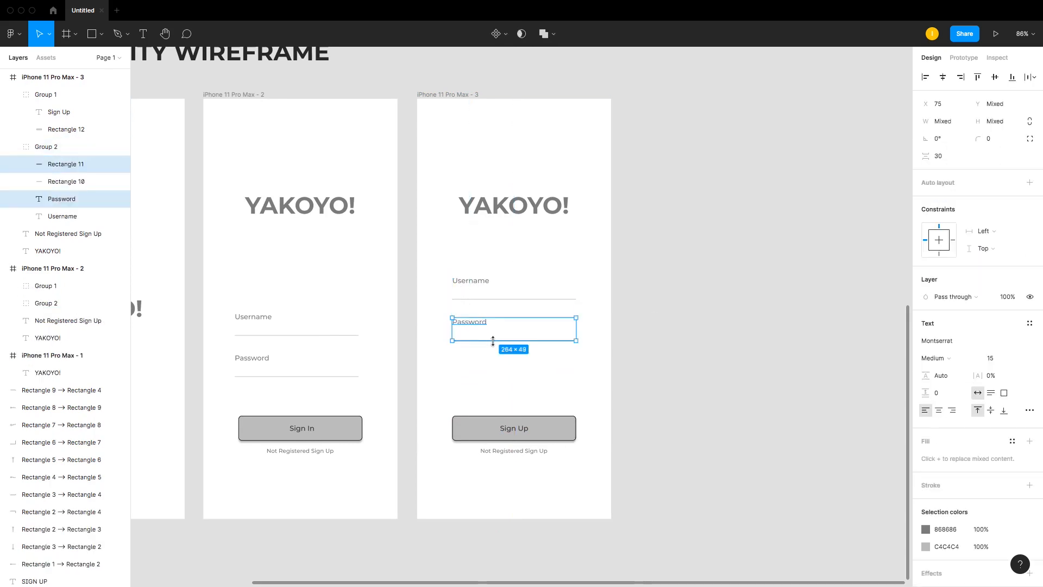
{"action": "left_click_drag", "start_coordinate": [484, 326], "coordinate": [483, 363]}
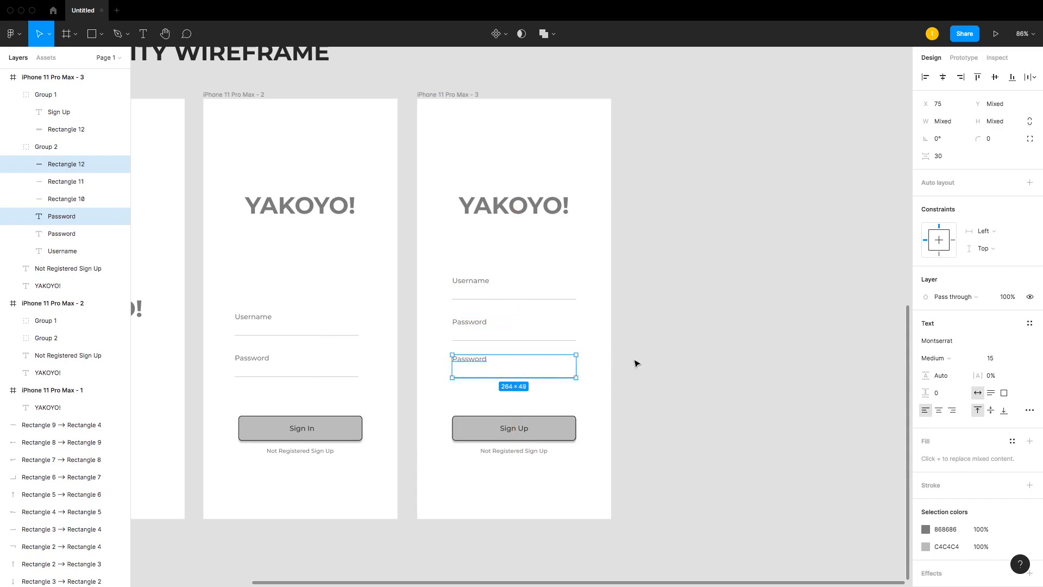
Step: Rename the duplicated middle field label on the third screen to Phone Number
{"action": "left_click", "coordinate": [702, 362]}
{"action": "left_click", "coordinate": [466, 323]}
{"action": "double_click", "coordinate": [468, 323]}
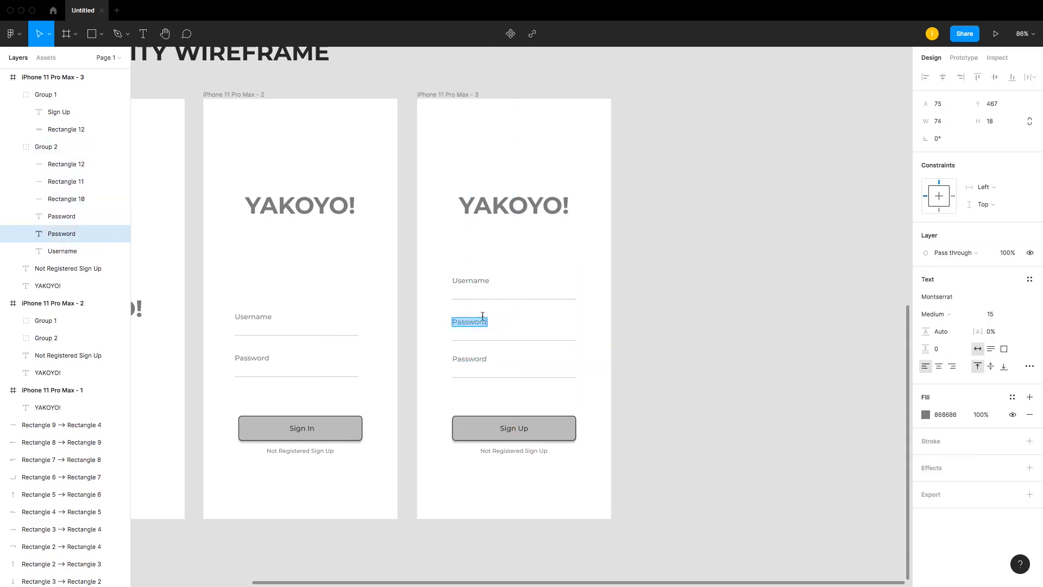
{"action": "type", "text": "Phone Number"}
{"action": "left_click", "coordinate": [545, 282]}
{"action": "left_click", "coordinate": [471, 279]}
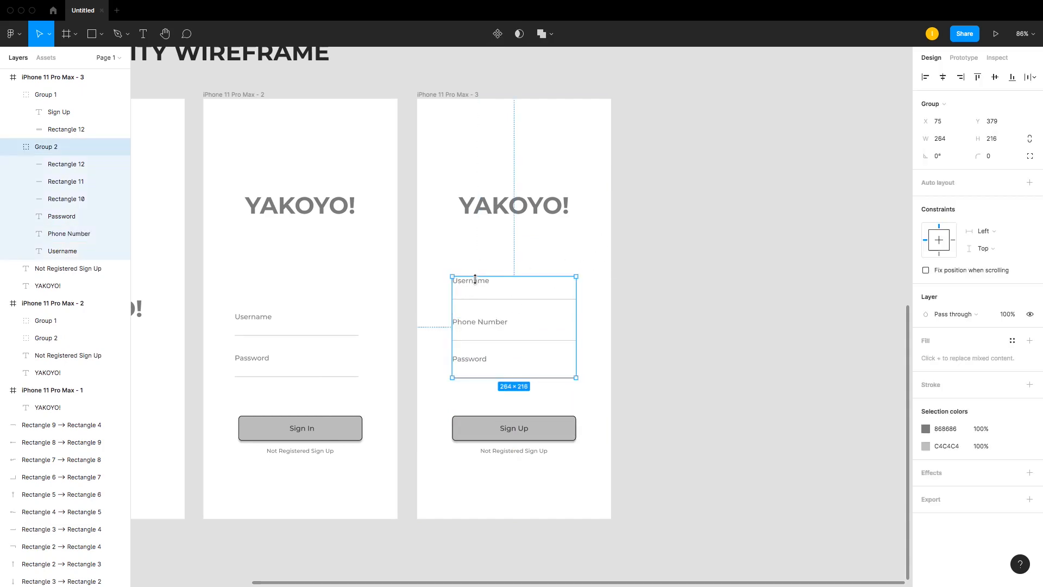
{"action": "left_click", "coordinate": [681, 317]}
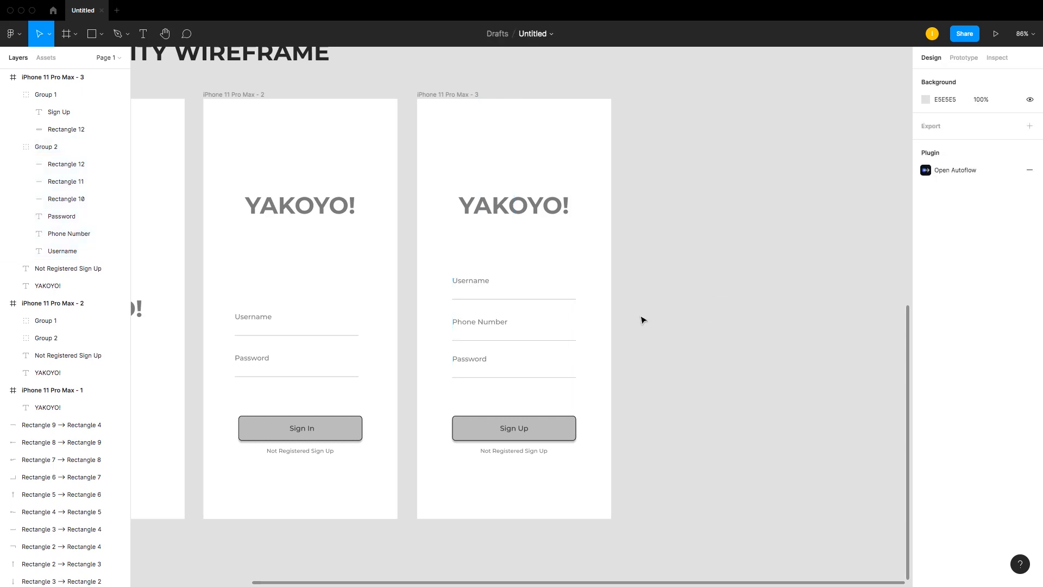
Step: Rename the Username label on the second screen to Email Address
{"action": "left_click", "coordinate": [268, 319]}
{"action": "left_click", "coordinate": [267, 319]}
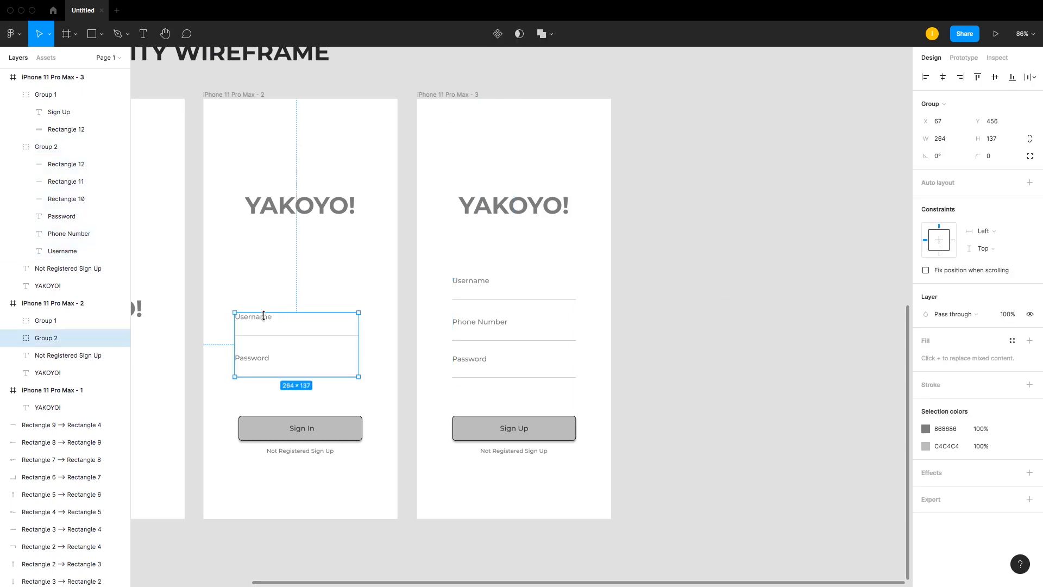
{"action": "double_click", "coordinate": [265, 318]}
{"action": "type", "text": "Ea"}
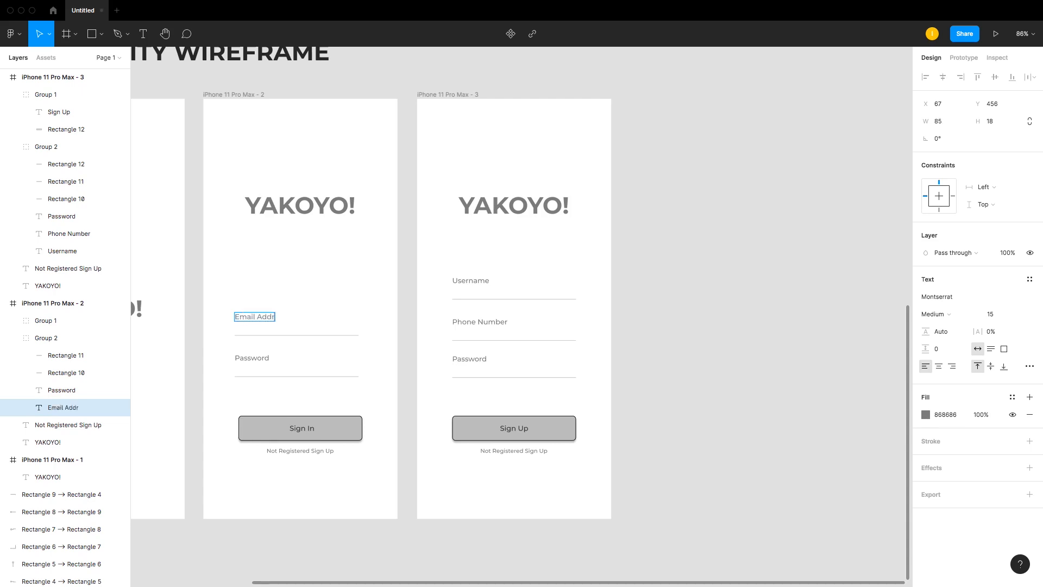
{"action": "key", "text": "Escape"}
Step: Rename the Username label on the third screen to Email Address
{"action": "left_click", "coordinate": [485, 279]}
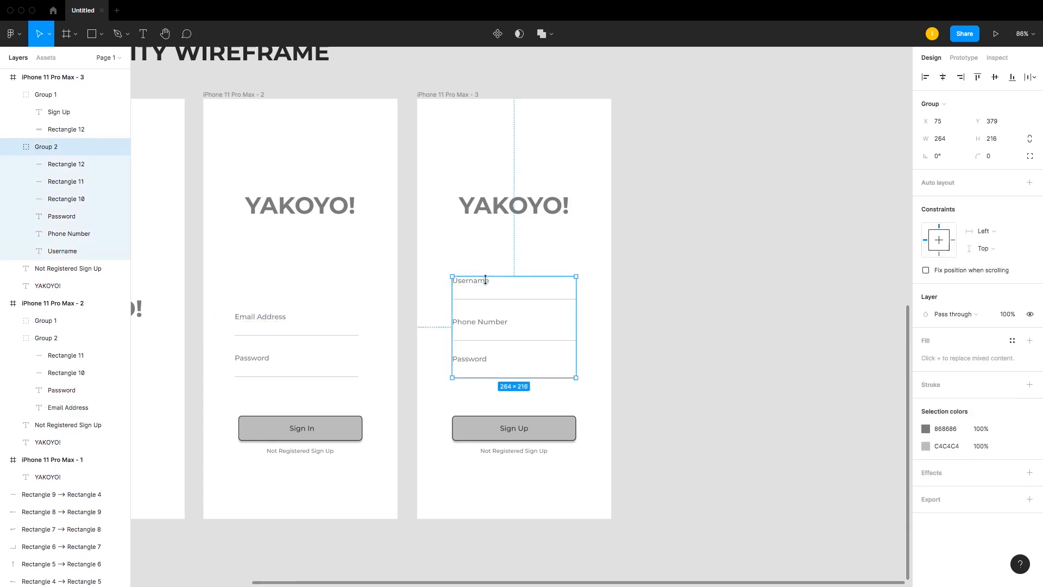
{"action": "double_click", "coordinate": [481, 288]}
{"action": "double_click", "coordinate": [478, 281]}
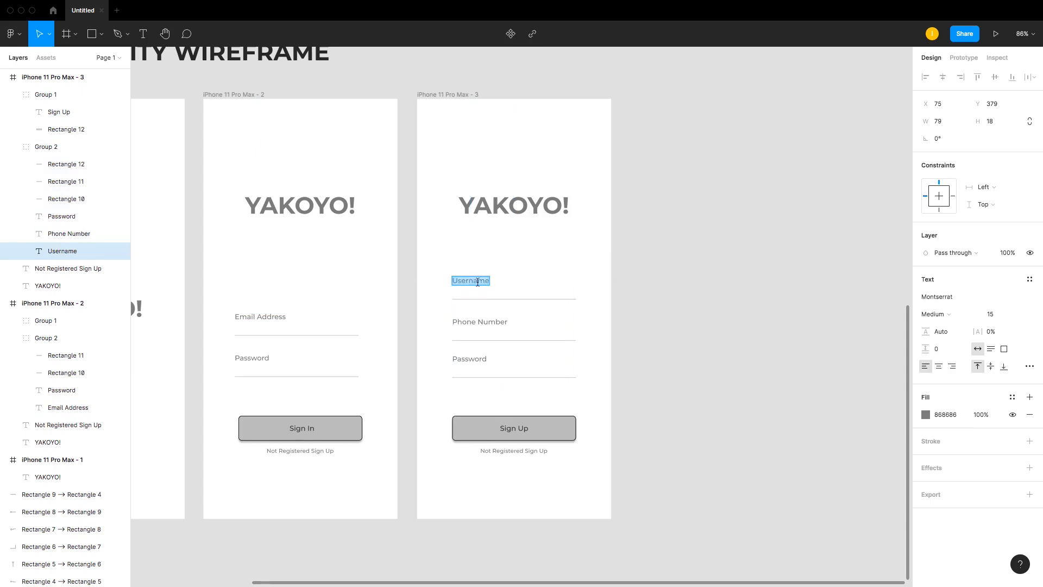
{"action": "type", "text": "Email Address"}
{"action": "left_click", "coordinate": [691, 257]}
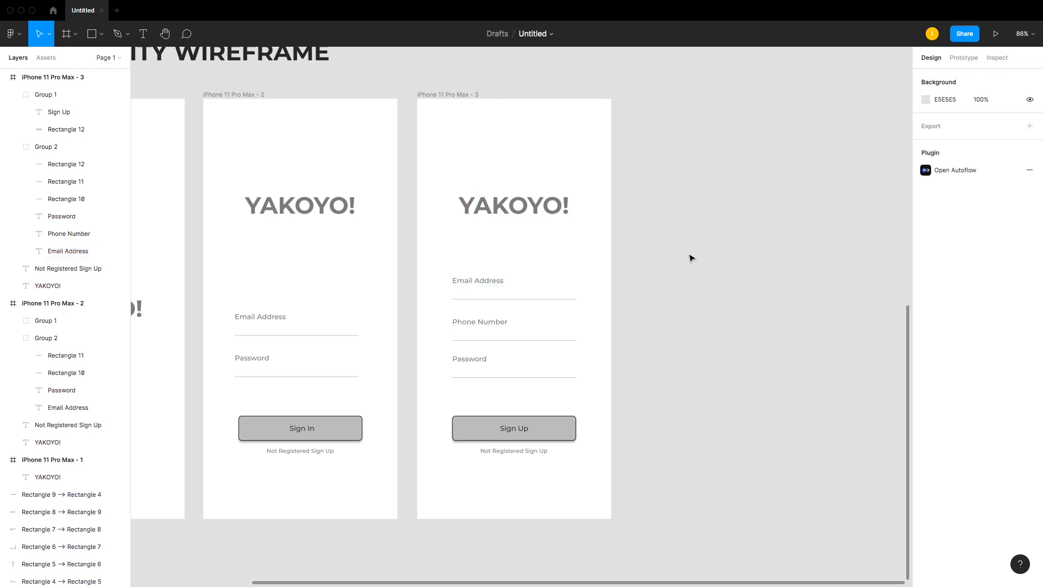
Step: Review the user flow diagram against the three low fidelity wireframe screens
{"action": "scroll", "coordinate": [691, 258], "scroll_direction": "up", "scroll_amount": 5}
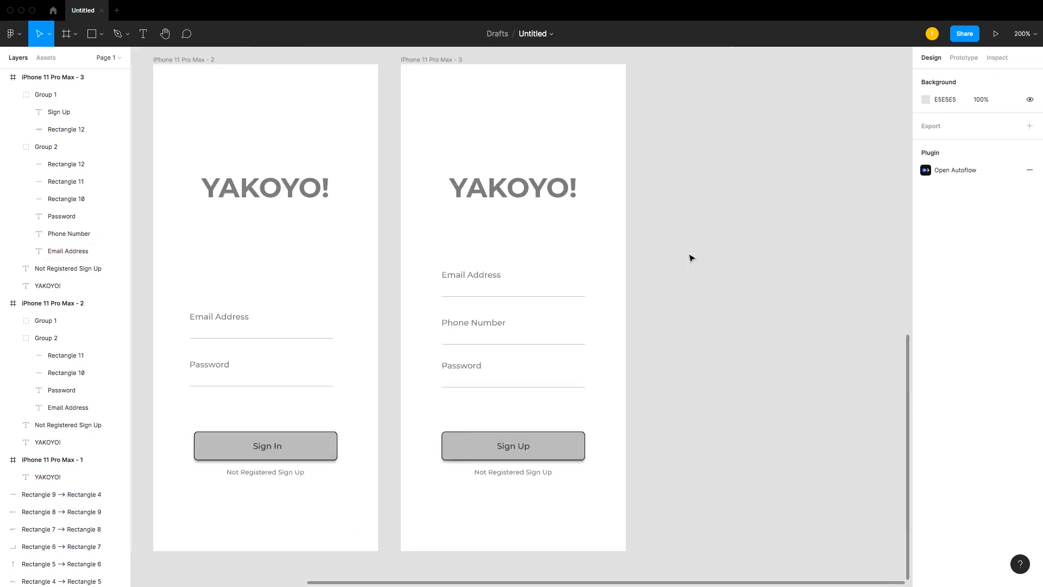
{"action": "scroll", "coordinate": [691, 257], "scroll_direction": "down", "scroll_amount": 10}
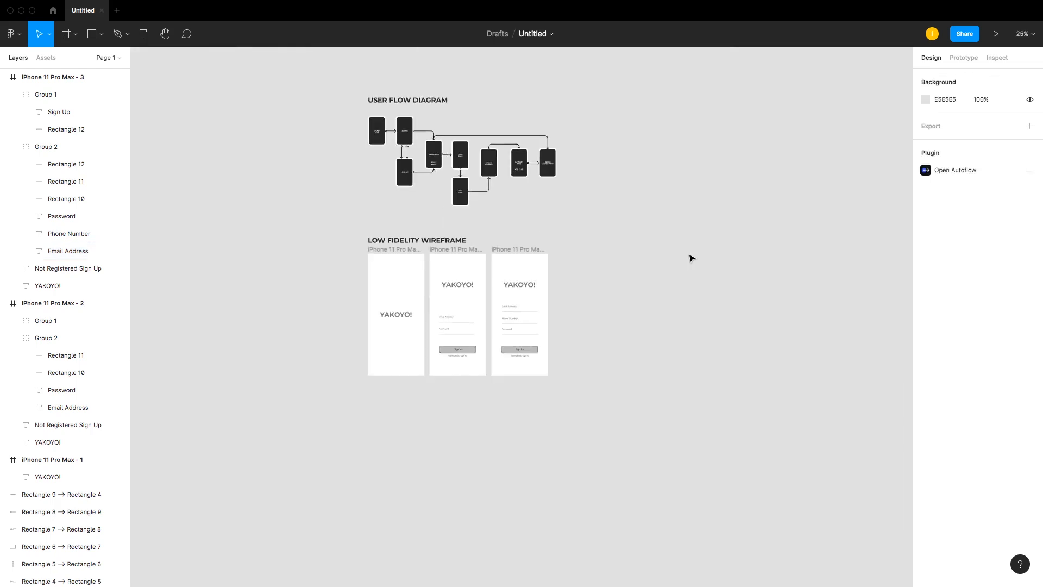
{"action": "left_click_drag", "start_coordinate": [344, 107], "coordinate": [688, 482]}
{"action": "left_click_drag", "start_coordinate": [300, 172], "coordinate": [669, 466]}
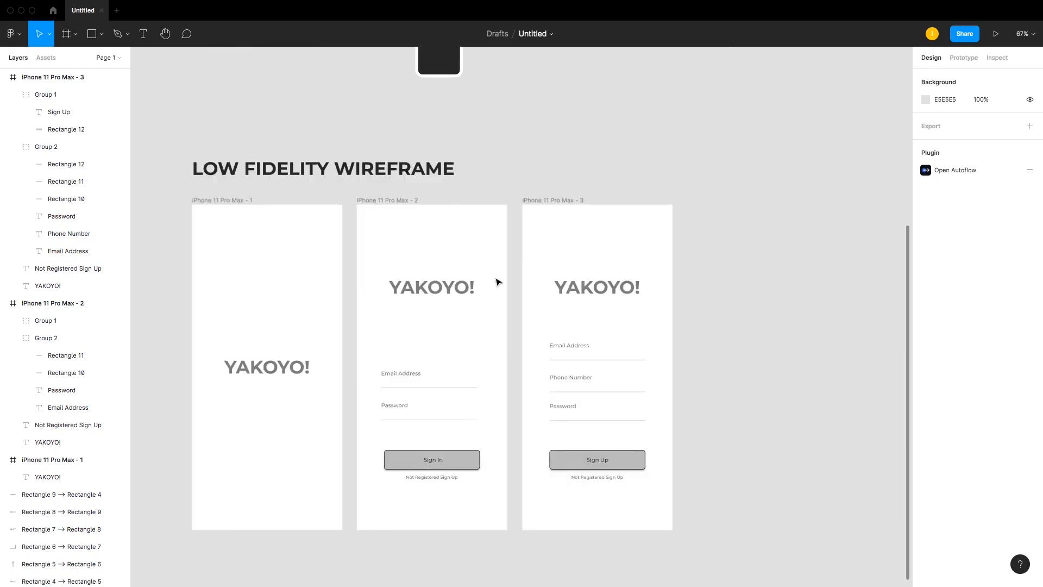
{"action": "scroll", "coordinate": [496, 280], "scroll_direction": "up", "scroll_amount": 5}
{"action": "scroll", "coordinate": [497, 278], "scroll_direction": "up", "scroll_amount": 4}
{"action": "scroll", "coordinate": [497, 278], "scroll_direction": "down", "scroll_amount": 3}
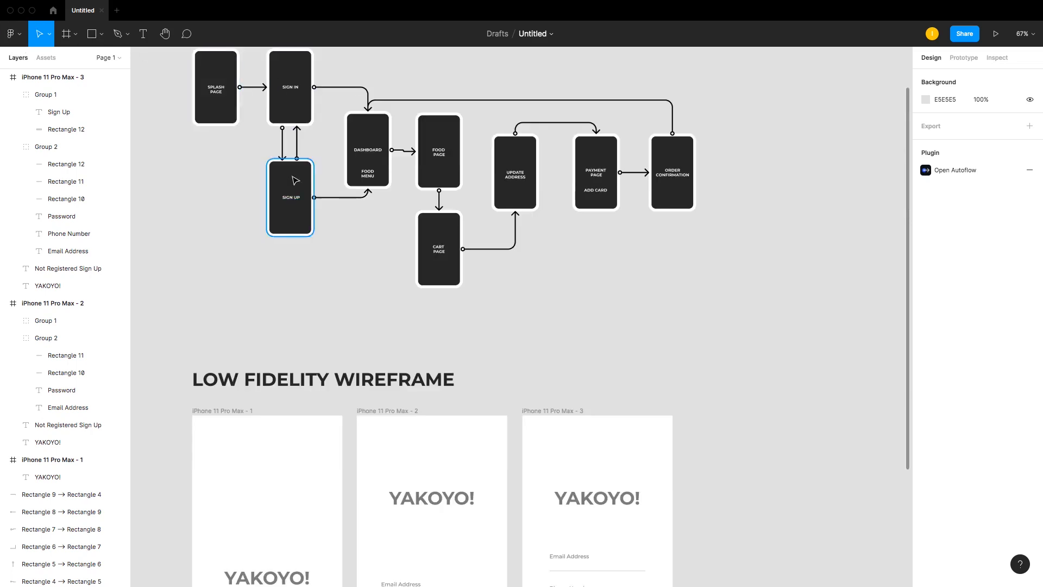
{"action": "scroll", "coordinate": [315, 182], "scroll_direction": "down", "scroll_amount": 5}
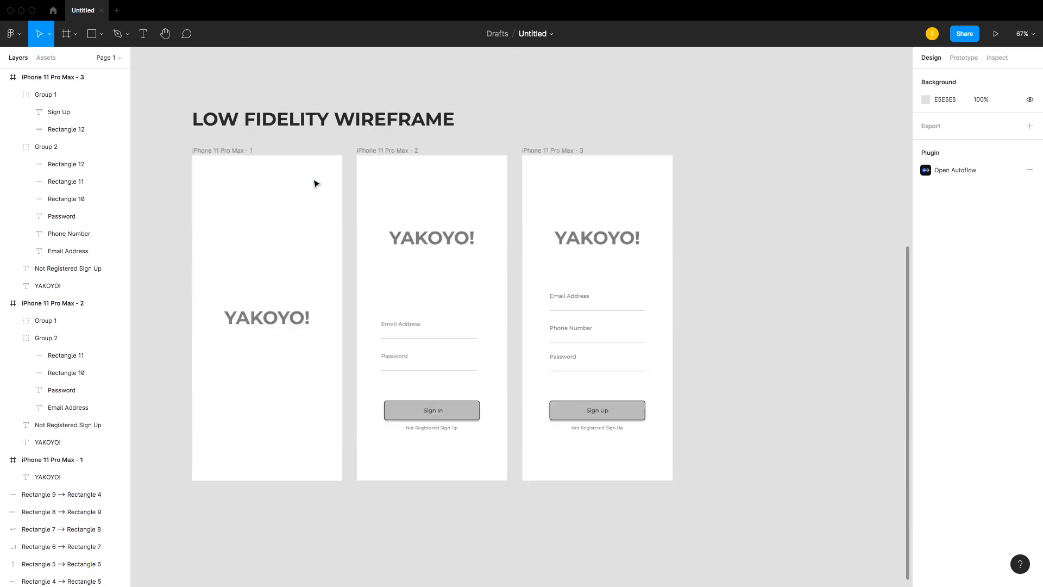
{"action": "scroll", "coordinate": [316, 183], "scroll_direction": "up", "scroll_amount": 4}
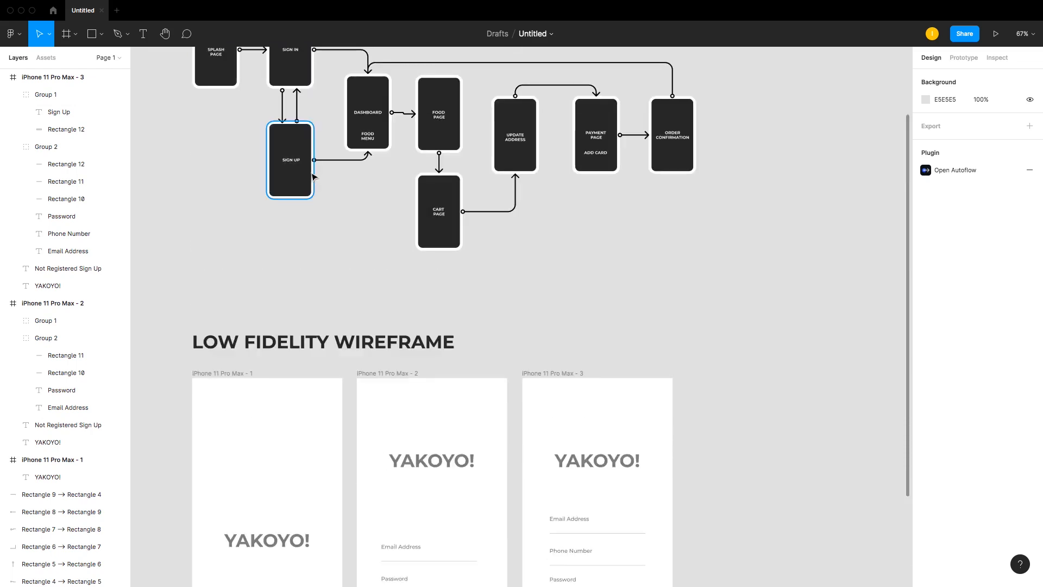
{"action": "scroll", "coordinate": [314, 180], "scroll_direction": "down", "scroll_amount": 6}
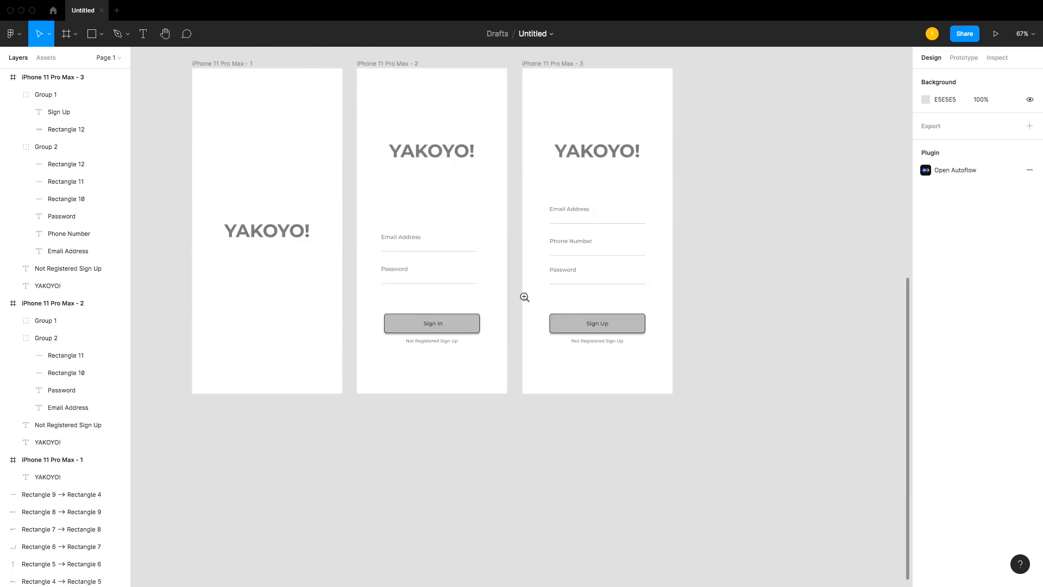
Step: Change the third screen's link text under the button to Already Registered Sign In
{"action": "left_click_drag", "start_coordinate": [515, 301], "coordinate": [689, 391]}
{"action": "double_click", "coordinate": [480, 298]}
{"action": "left_click", "coordinate": [454, 294]}
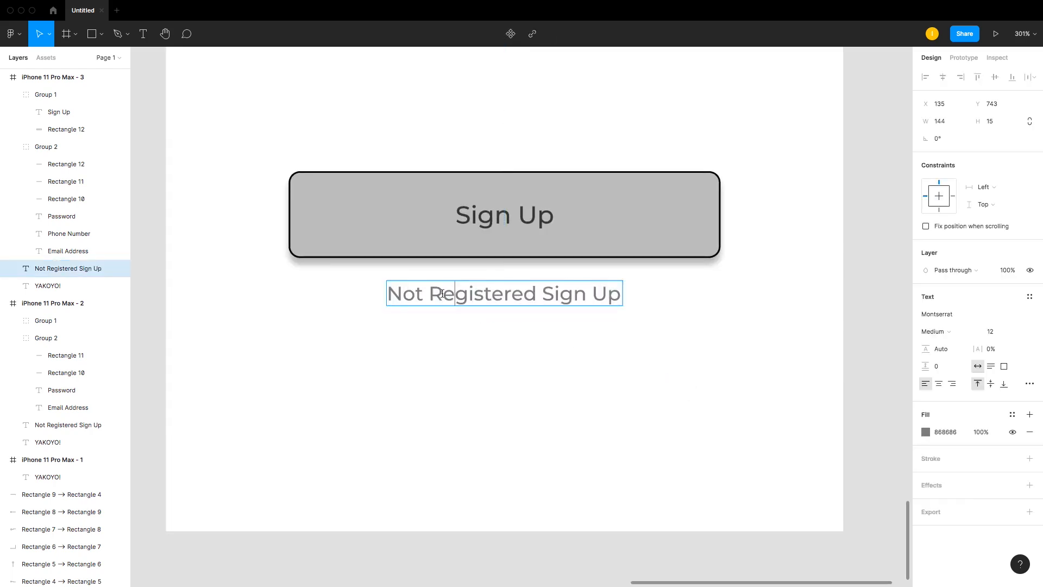
{"action": "left_click_drag", "start_coordinate": [424, 294], "coordinate": [338, 298]}
{"action": "type", "text": "Already"}
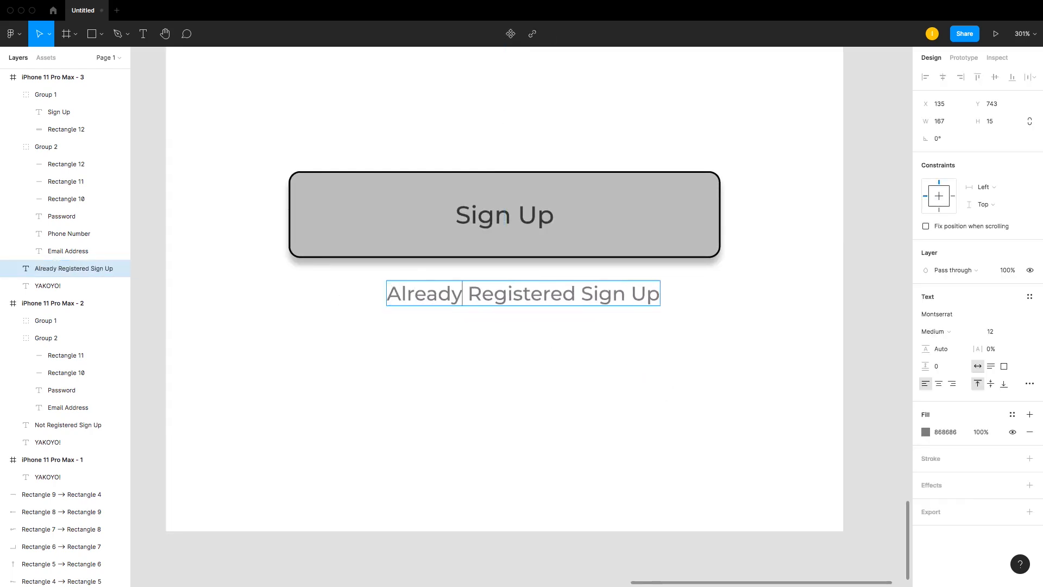
{"action": "double_click", "coordinate": [651, 294]}
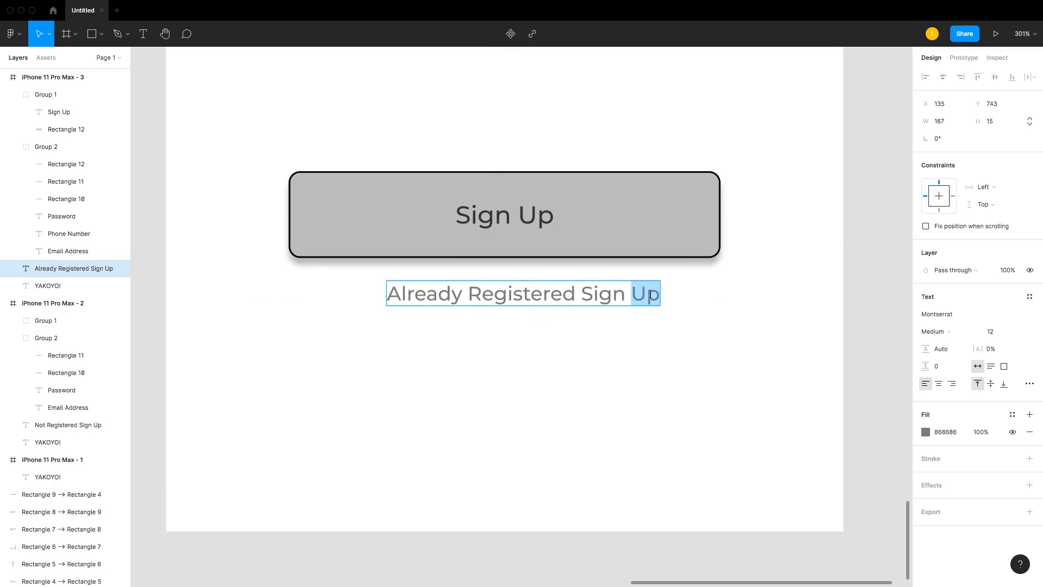
{"action": "type", "text": "IN"}
{"action": "key", "text": "BackSpace"}
{"action": "type", "text": "n"}
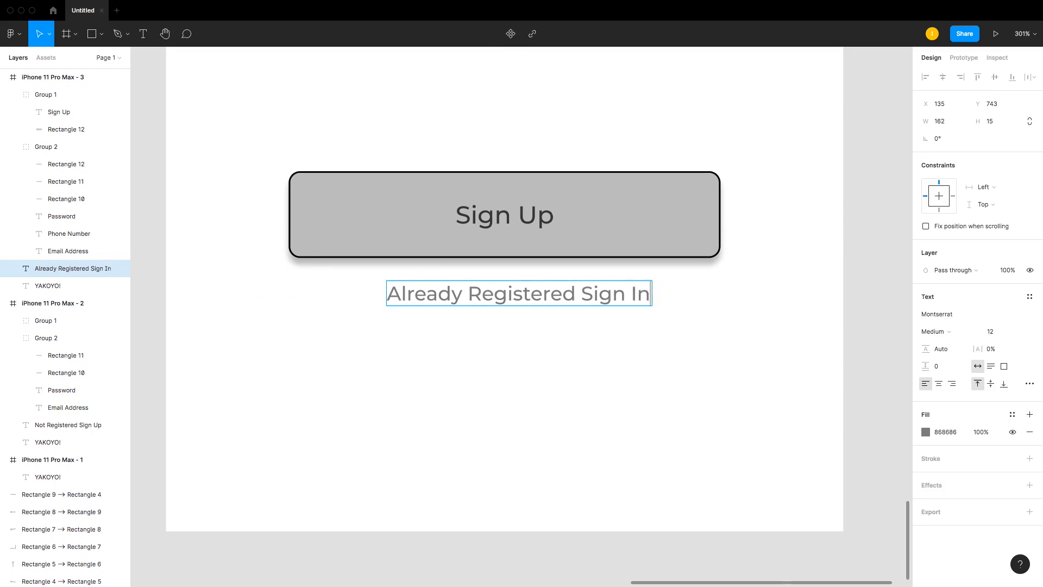
{"action": "key", "text": "Escape"}
{"action": "left_click", "coordinate": [728, 125]}
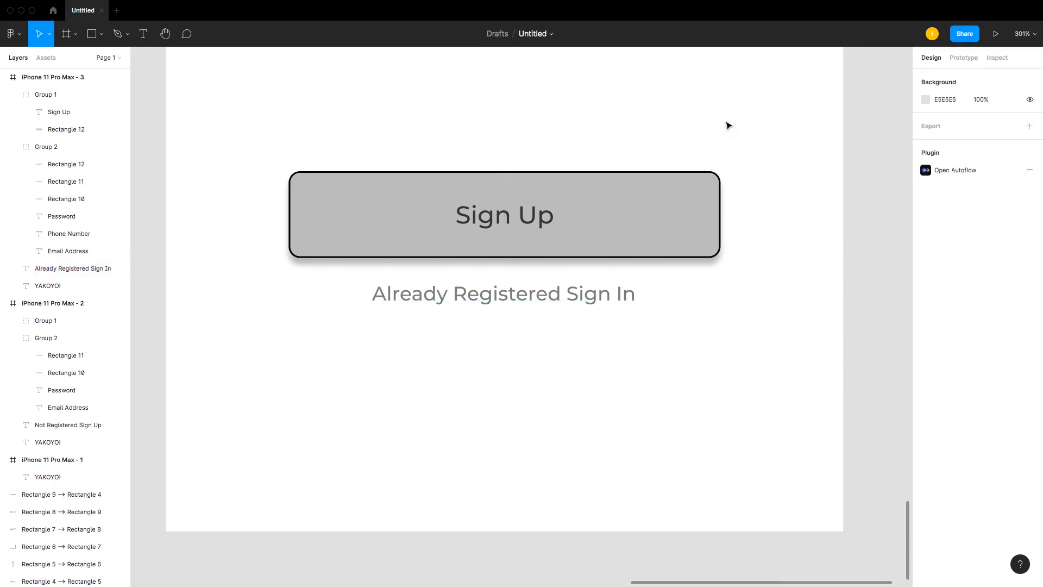
Step: Rename the third phone frame to SIGN UP
{"action": "key", "text": "ctrl+minus"}
{"action": "key", "text": "ctrl+minus"}
{"action": "key", "text": "ctrl+minus"}
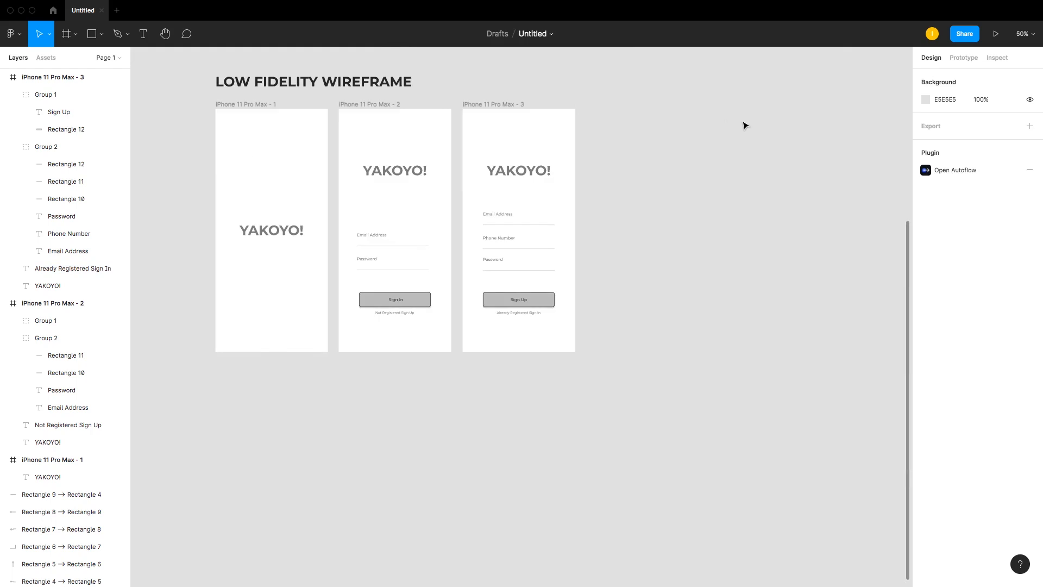
{"action": "scroll", "coordinate": [517, 93], "scroll_direction": "up", "scroll_amount": 5}
{"action": "scroll", "coordinate": [496, 139], "scroll_direction": "down", "scroll_amount": 2}
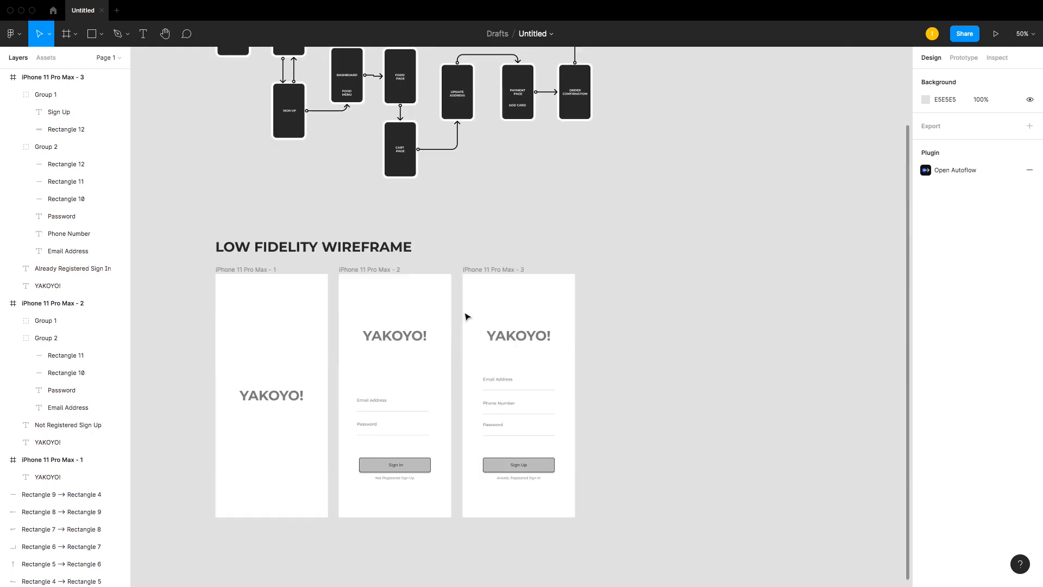
{"action": "left_click", "coordinate": [497, 270]}
{"action": "left_click", "coordinate": [538, 228]}
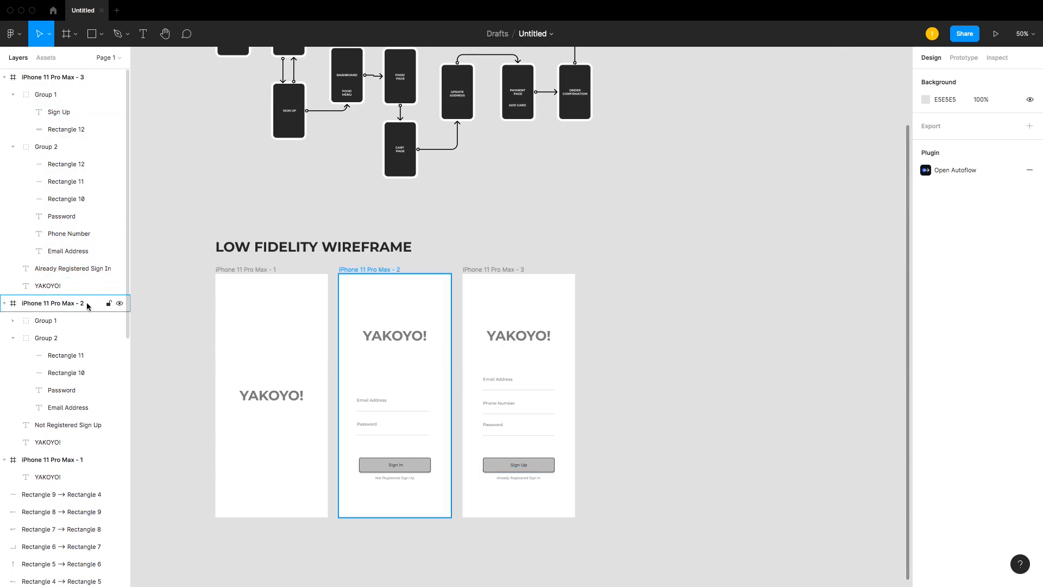
{"action": "left_click", "coordinate": [4, 304]}
{"action": "left_click", "coordinate": [5, 321]}
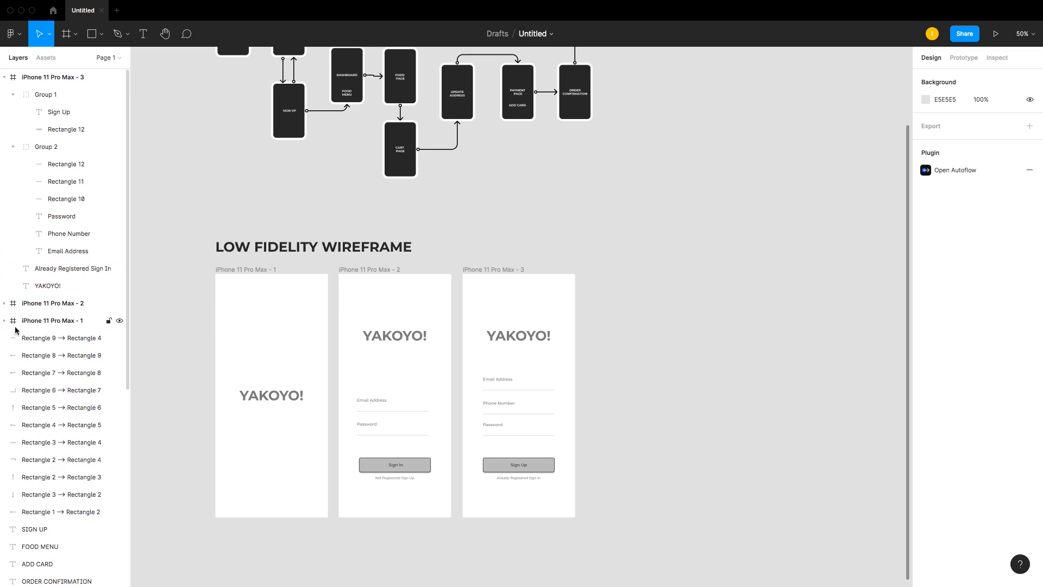
{"action": "scroll", "coordinate": [15, 330], "scroll_direction": "down", "scroll_amount": 5}
{"action": "scroll", "coordinate": [16, 348], "scroll_direction": "up", "scroll_amount": 5}
{"action": "scroll", "coordinate": [13, 337], "scroll_direction": "down", "scroll_amount": 5}
{"action": "scroll", "coordinate": [22, 326], "scroll_direction": "up", "scroll_amount": 5}
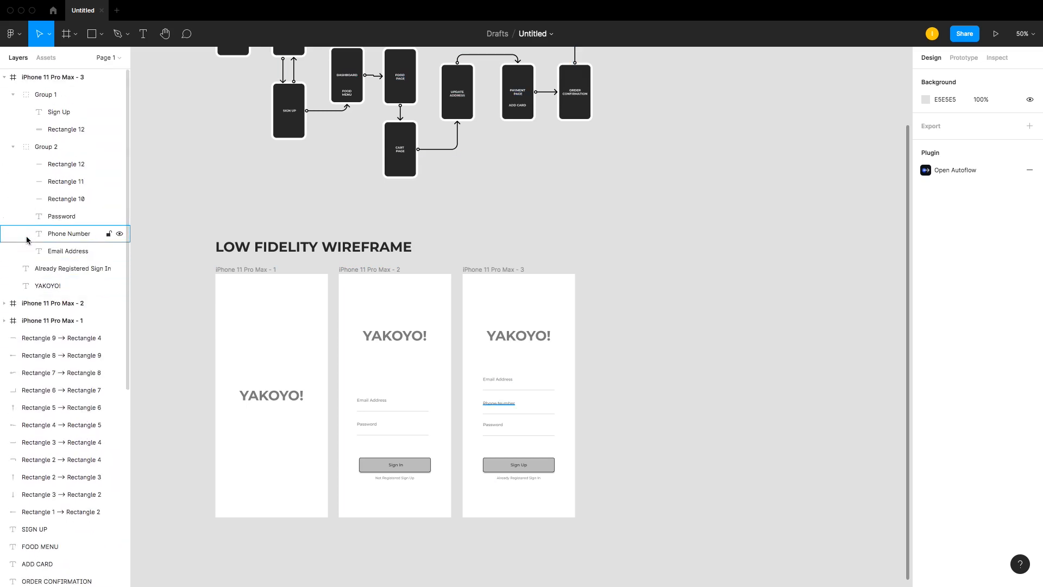
{"action": "double_click", "coordinate": [50, 77]}
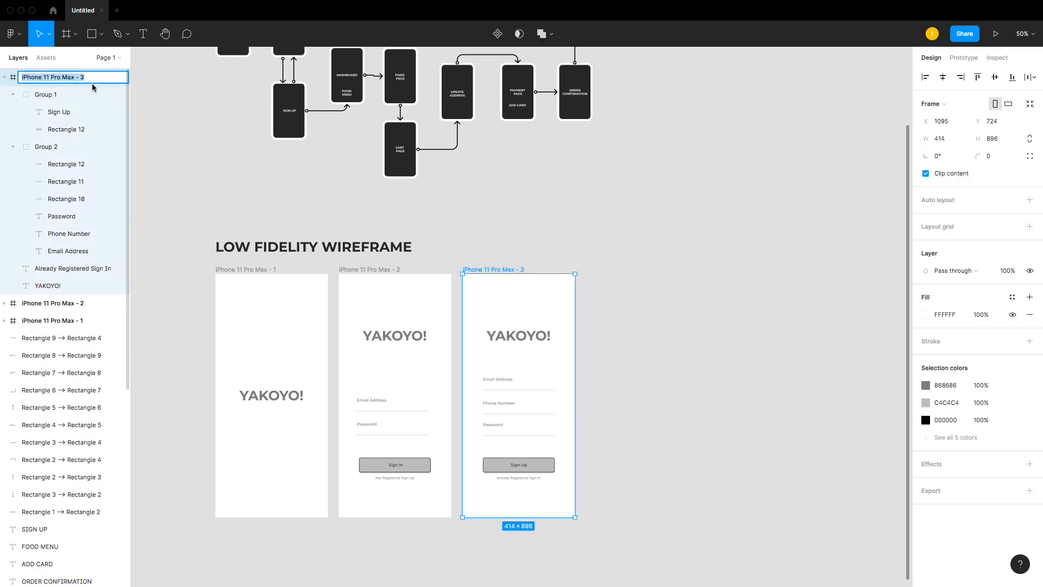
{"action": "type", "text": "s"}
{"action": "key", "text": "Return"}
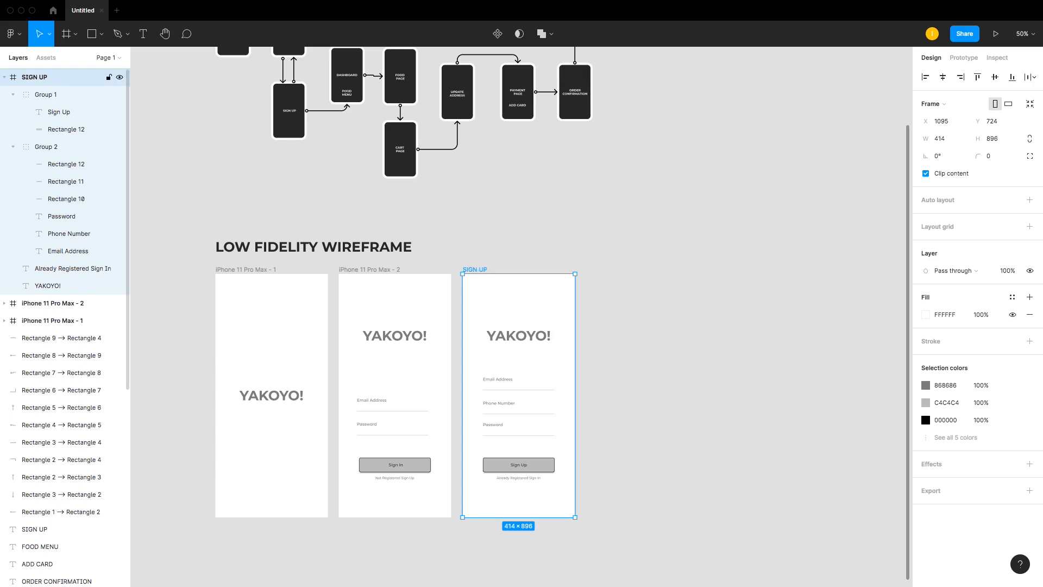
Step: Duplicate the SIGN UP frame to its right as a fourth screen
{"action": "left_click", "coordinate": [4, 77]}
{"action": "left_click", "coordinate": [120, 78]}
{"action": "left_click", "coordinate": [120, 77]}
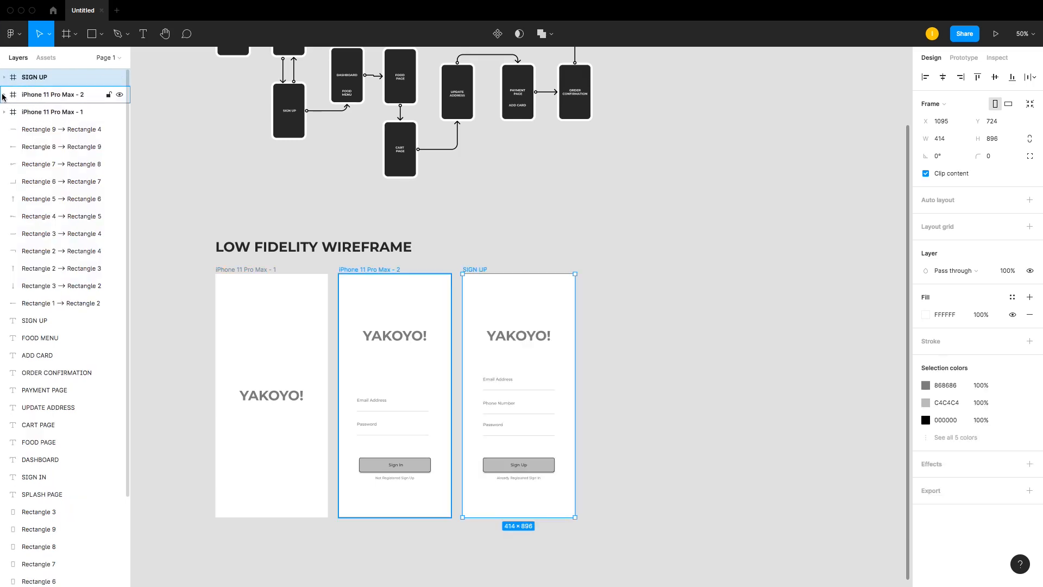
{"action": "left_click", "coordinate": [491, 232]}
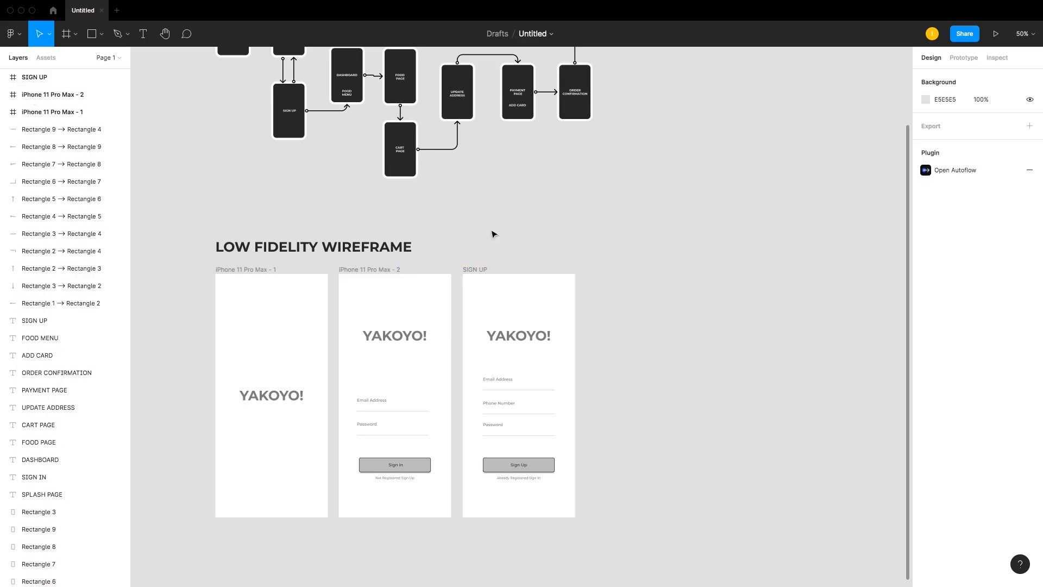
{"action": "scroll", "coordinate": [421, 356], "scroll_direction": "up", "scroll_amount": 1}
{"action": "scroll", "coordinate": [422, 357], "scroll_direction": "down", "scroll_amount": 1}
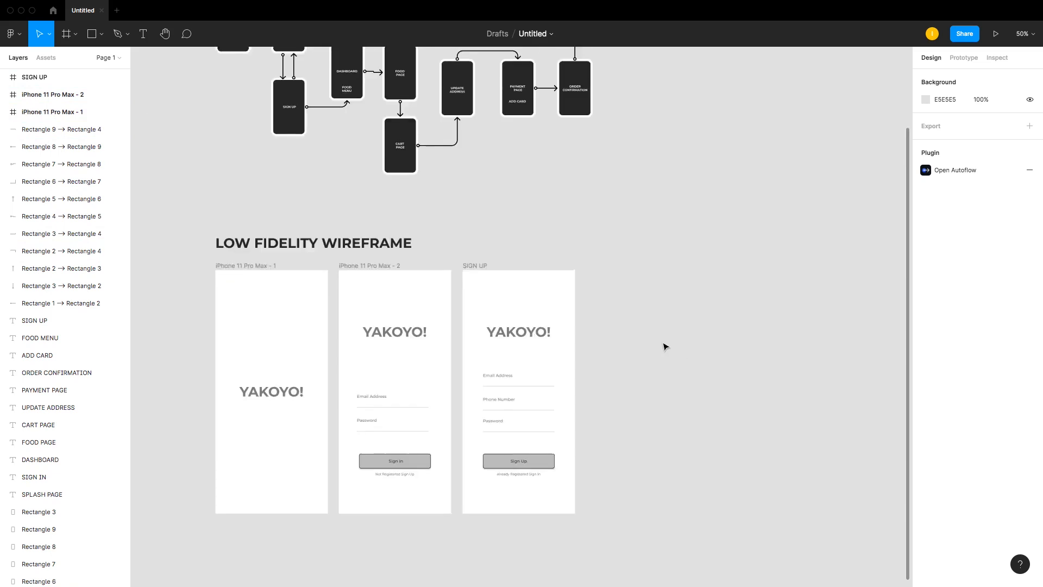
{"action": "scroll", "coordinate": [662, 342], "scroll_direction": "up", "scroll_amount": 8}
{"action": "scroll", "coordinate": [391, 325], "scroll_direction": "down", "scroll_amount": 5}
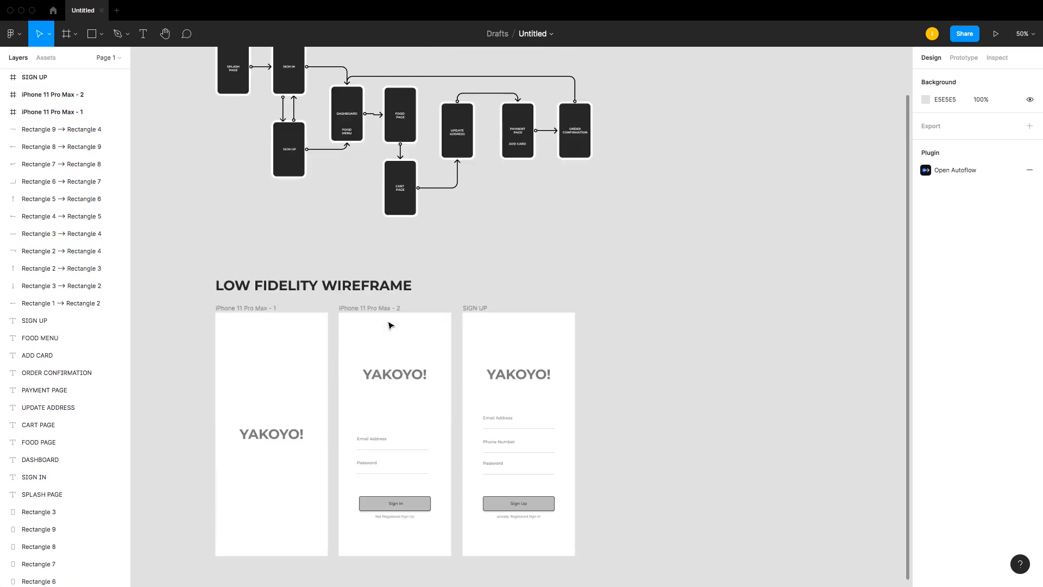
{"action": "scroll", "coordinate": [468, 316], "scroll_direction": "up", "scroll_amount": 1}
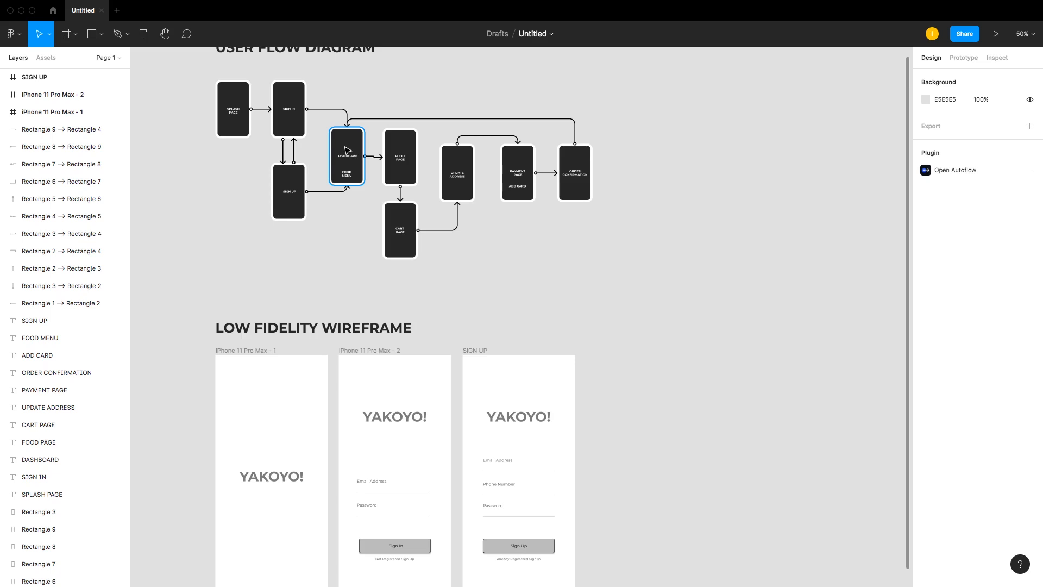
{"action": "scroll", "coordinate": [348, 151], "scroll_direction": "down", "scroll_amount": 2}
{"action": "left_click", "coordinate": [473, 294]}
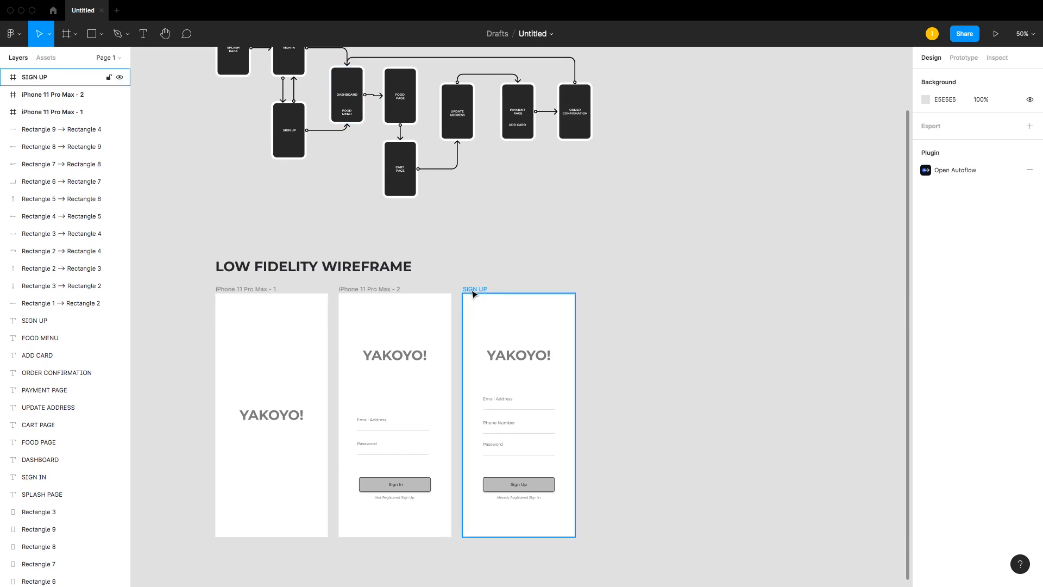
{"action": "left_click_drag", "start_coordinate": [473, 293], "coordinate": [595, 293]}
{"action": "left_click", "coordinate": [720, 307]}
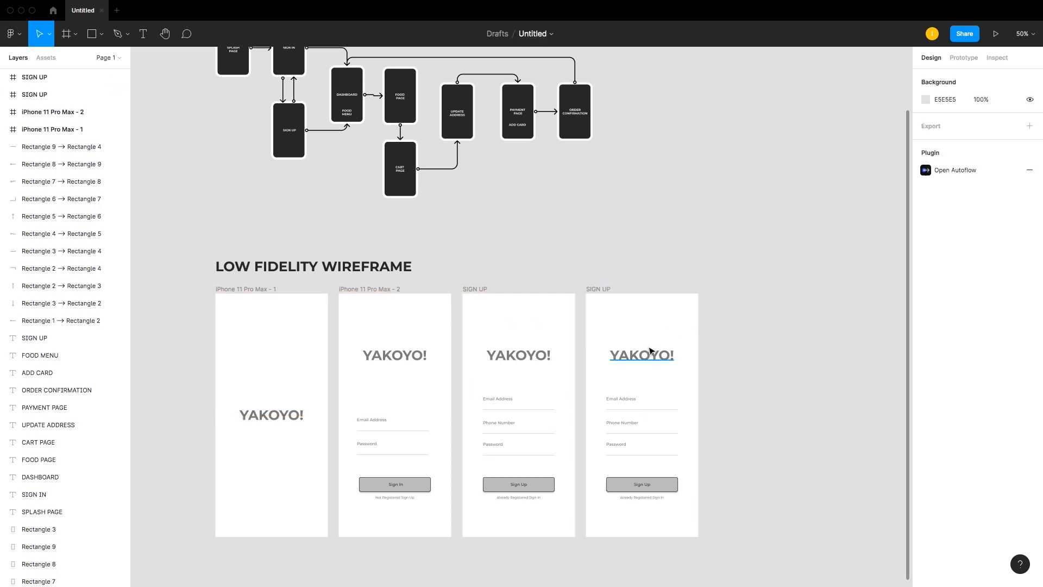
Step: Delete the YAKOYO! title from the fourth screen
{"action": "left_click", "coordinate": [650, 354]}
{"action": "key", "text": "Delete"}
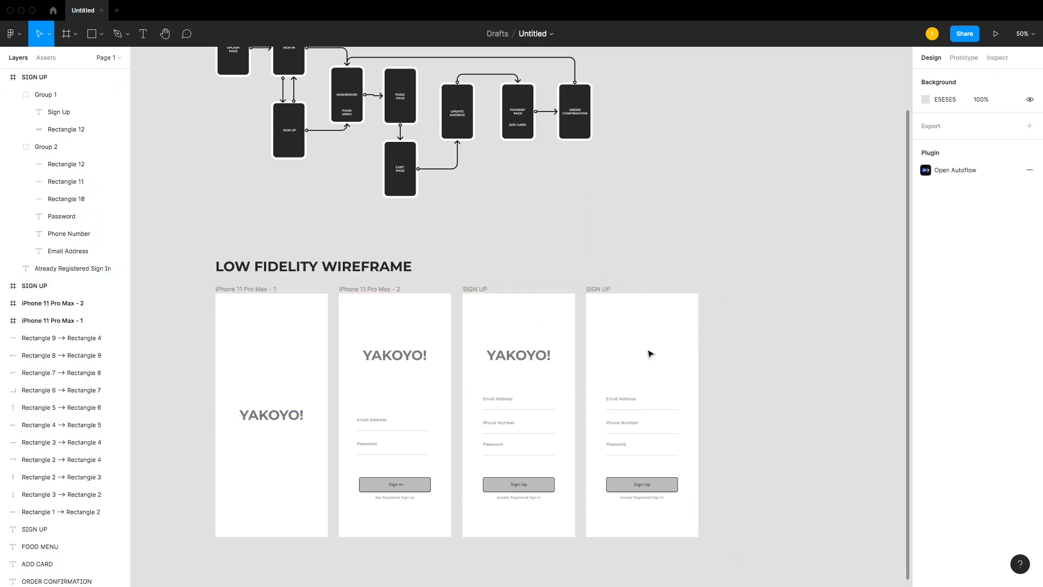
{"action": "left_click_drag", "start_coordinate": [570, 277], "coordinate": [745, 552]}
{"action": "key", "text": "shift+2"}
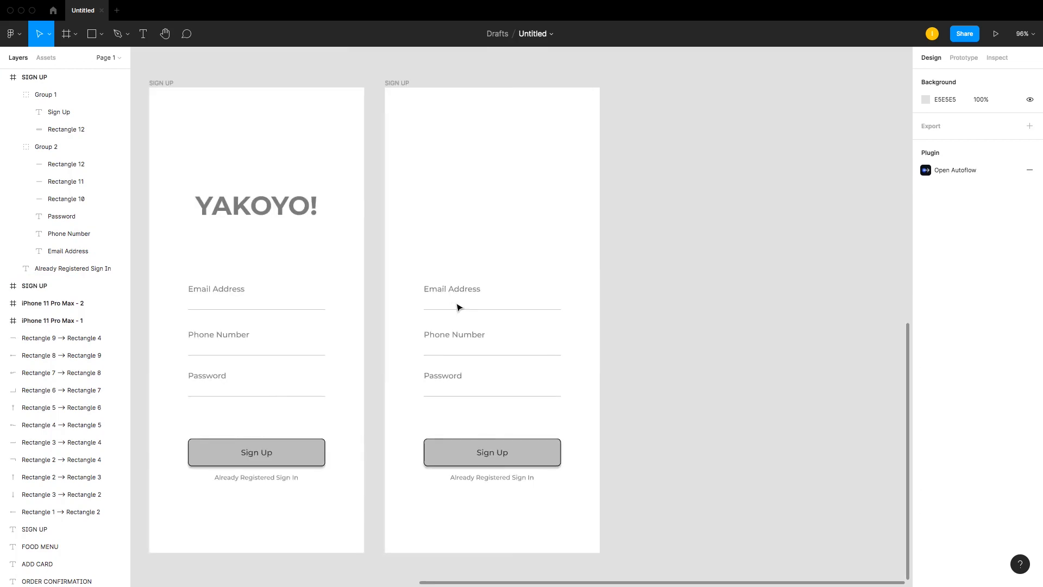
{"action": "left_click", "coordinate": [458, 289]}
{"action": "right_click", "coordinate": [458, 289]}
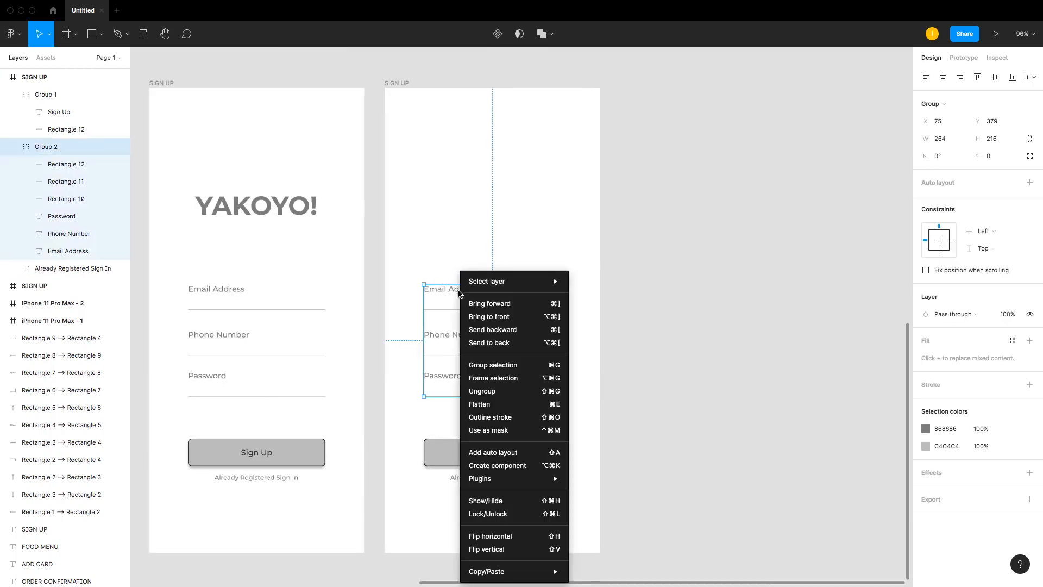
{"action": "left_click", "coordinate": [505, 396]}
{"action": "key", "text": "super+z"}
Step: Ungroup the form fields group on the fourth screen
{"action": "right_click", "coordinate": [452, 294]}
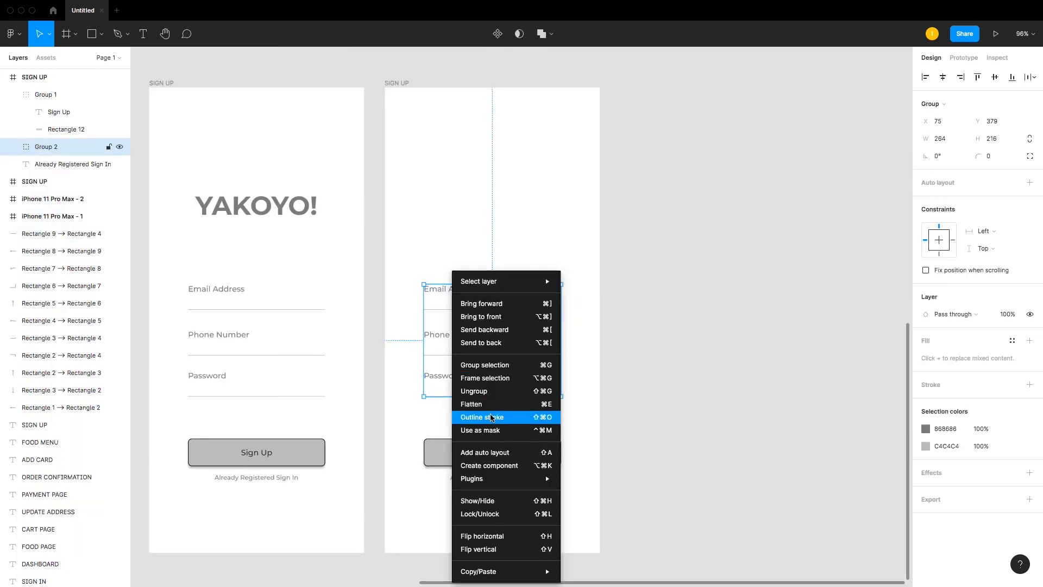
{"action": "left_click", "coordinate": [496, 399]}
{"action": "key", "text": "Escape"}
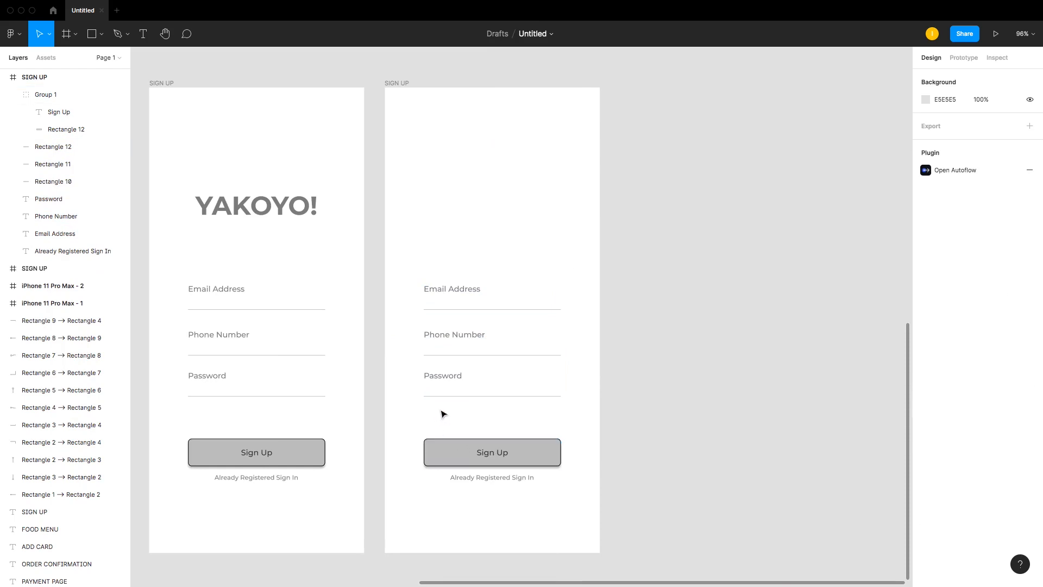
Step: Delete the Sign Up button from the fourth screen
{"action": "left_click_drag", "start_coordinate": [442, 415], "coordinate": [566, 523]}
{"action": "left_click", "coordinate": [636, 422]}
{"action": "left_click", "coordinate": [505, 455]}
{"action": "key", "text": "Delete"}
Step: Move the link text to the top of the fourth screen and change it to Home
{"action": "left_click", "coordinate": [520, 477]}
{"action": "left_click_drag", "start_coordinate": [521, 453], "coordinate": [523, 110]}
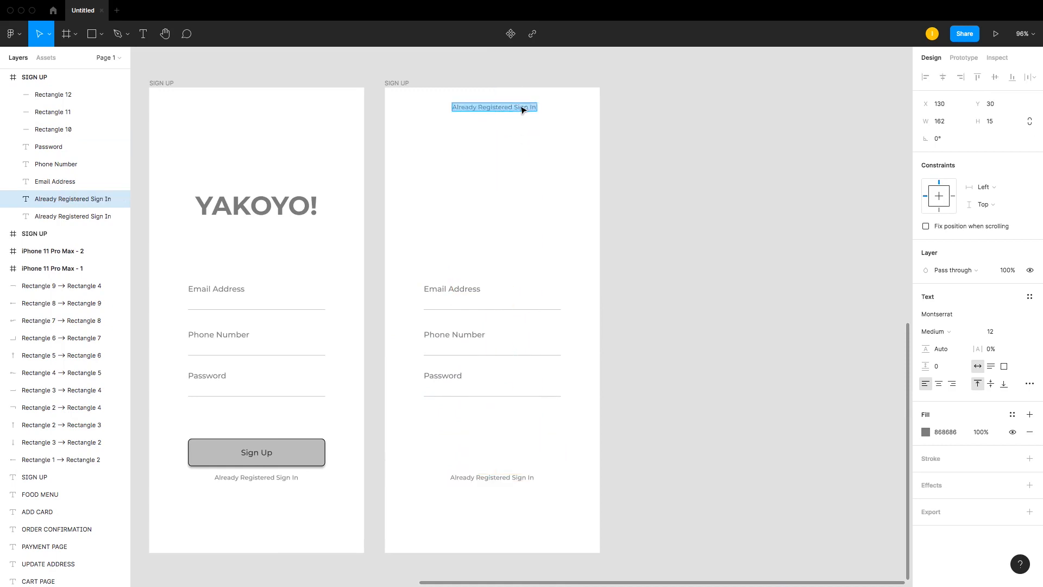
{"action": "type", "text": "hOM"}
{"action": "key", "text": "BackSpace"}
{"action": "key", "text": "BackSpace"}
{"action": "key", "text": "BackSpace"}
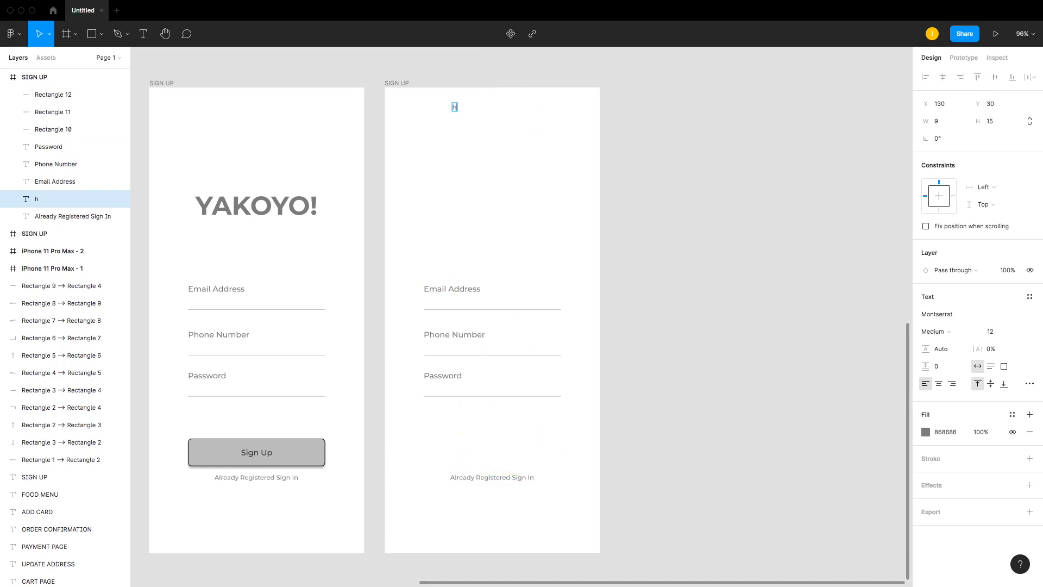
{"action": "type", "text": "ome"}
{"action": "left_click_drag", "start_coordinate": [464, 107], "coordinate": [495, 108]}
{"action": "left_click", "coordinate": [624, 105]}
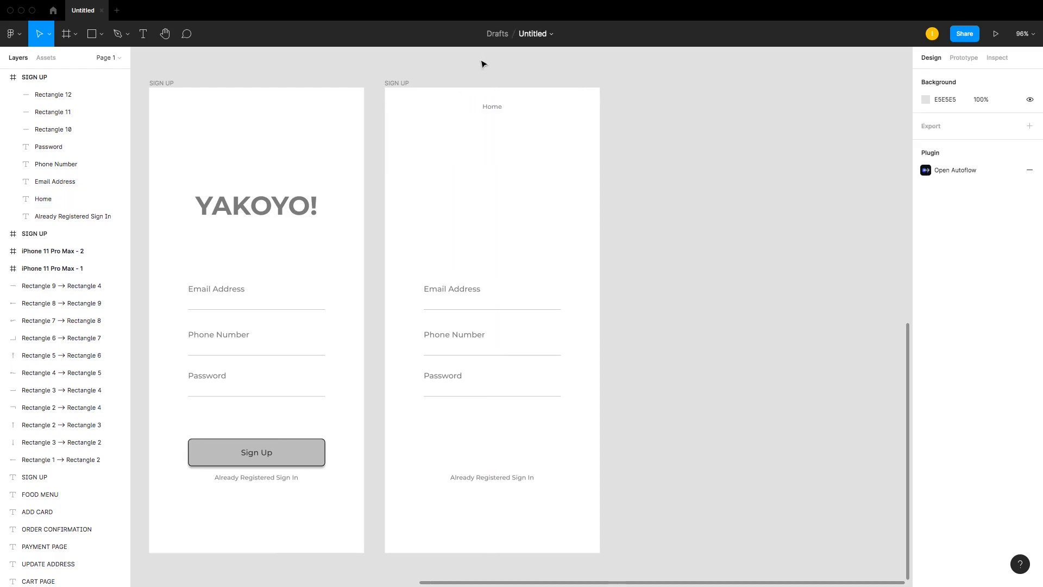
Step: Draw a square about 29 × 29 at the top right of the fourth screen with a black stroke and rounded corners
{"action": "key", "text": "r"}
{"action": "left_click_drag", "start_coordinate": [555, 99], "coordinate": [575, 115]}
{"action": "key", "text": "c"}
{"action": "key", "text": "v"}
{"action": "left_click", "coordinate": [1029, 341]}
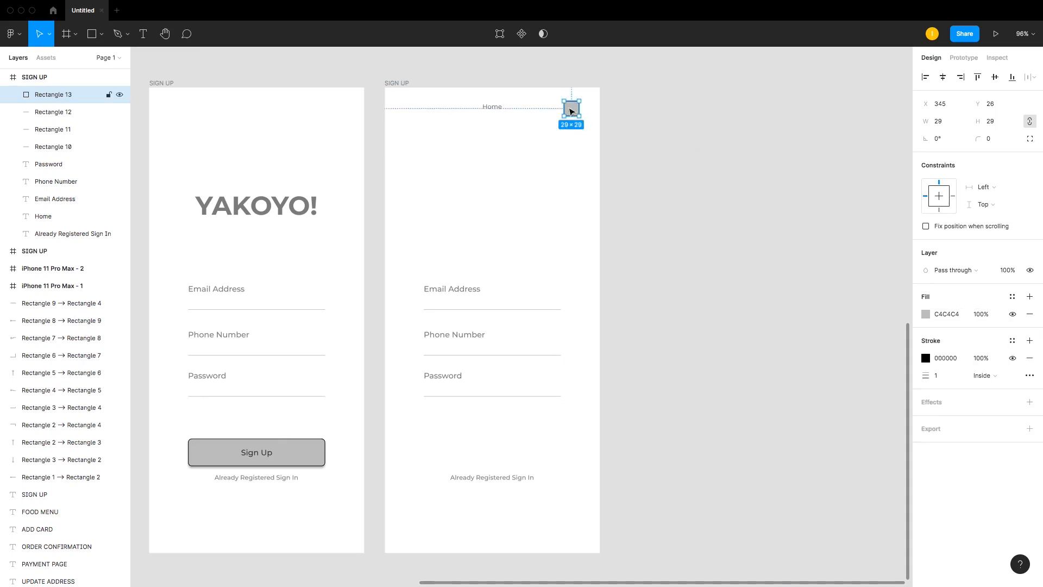
{"action": "left_click", "coordinate": [990, 139]}
{"action": "key", "text": "Return"}
Step: Set the Home title's font size to 15
{"action": "left_click", "coordinate": [501, 89]}
{"action": "left_click", "coordinate": [489, 109]}
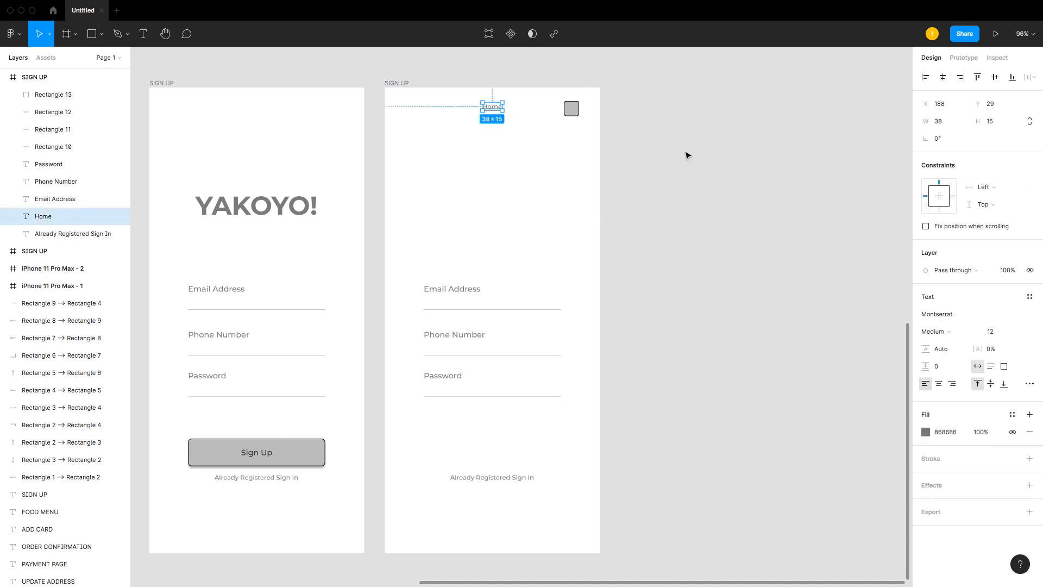
{"action": "left_click", "coordinate": [997, 332]}
{"action": "type", "text": "15"}
{"action": "key", "text": "Return"}
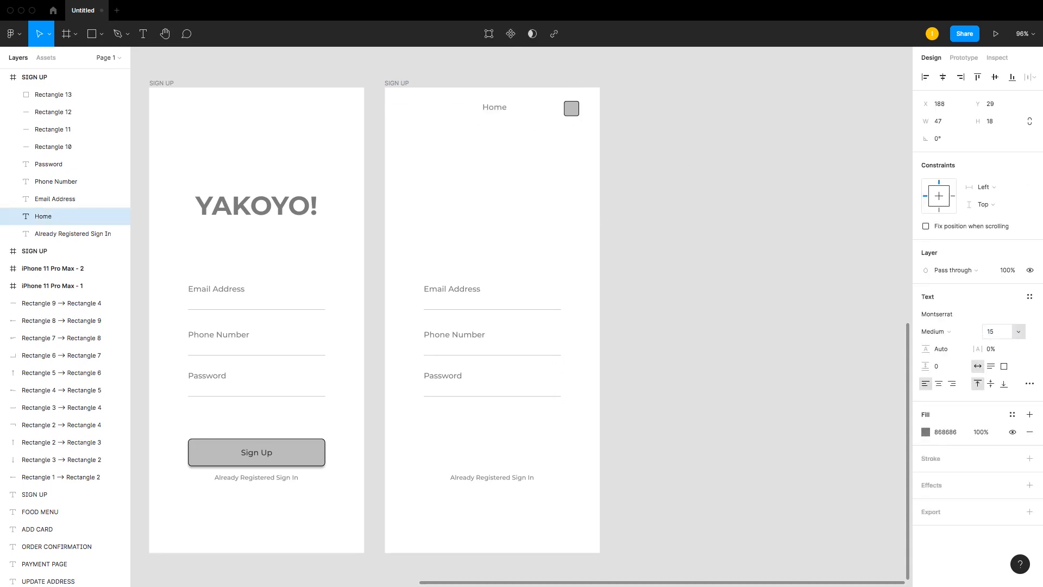
Step: Center the Home title horizontally and make its font weight bold
{"action": "left_click", "coordinate": [943, 77]}
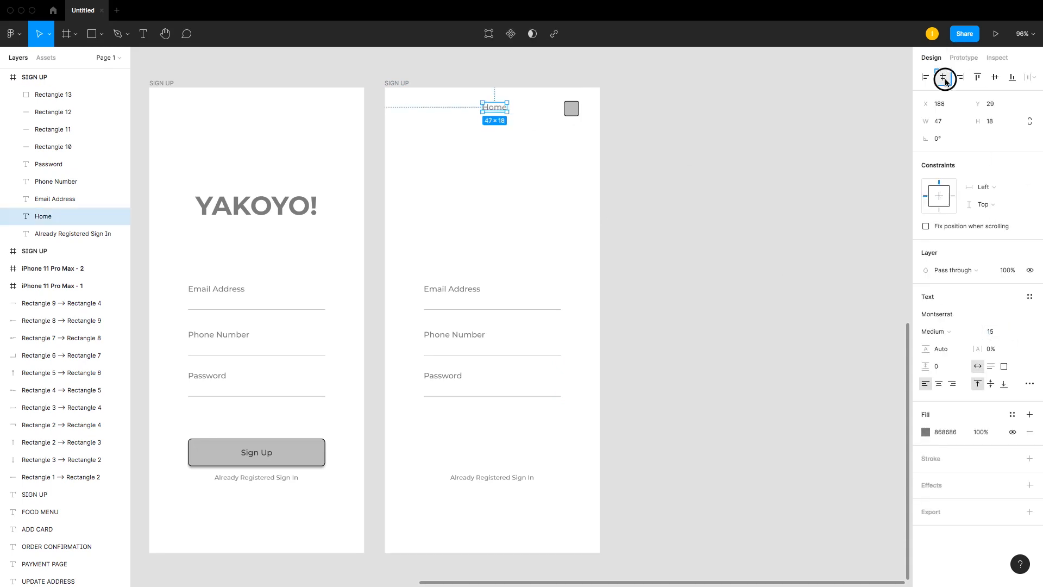
{"action": "left_click", "coordinate": [948, 331]}
{"action": "left_click", "coordinate": [948, 357]}
{"action": "left_click", "coordinate": [478, 156]}
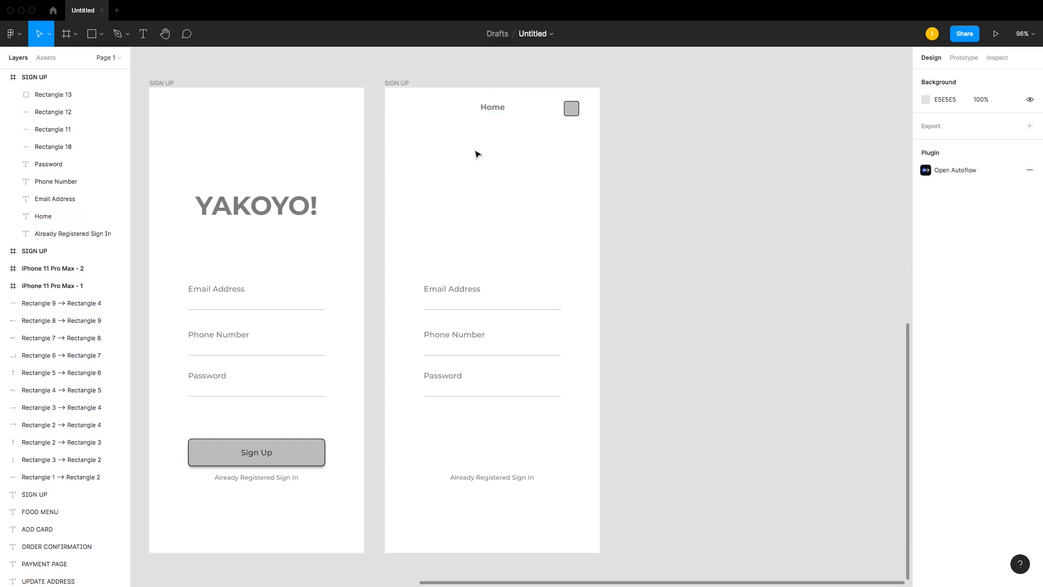
{"action": "left_click", "coordinate": [487, 109]}
{"action": "left_click", "coordinate": [438, 85]}
Step: Draw a thin bar about 19 × 3 at the top left of the fourth screen
{"action": "key", "text": "z"}
{"action": "left_click_drag", "start_coordinate": [354, 71], "coordinate": [677, 195]}
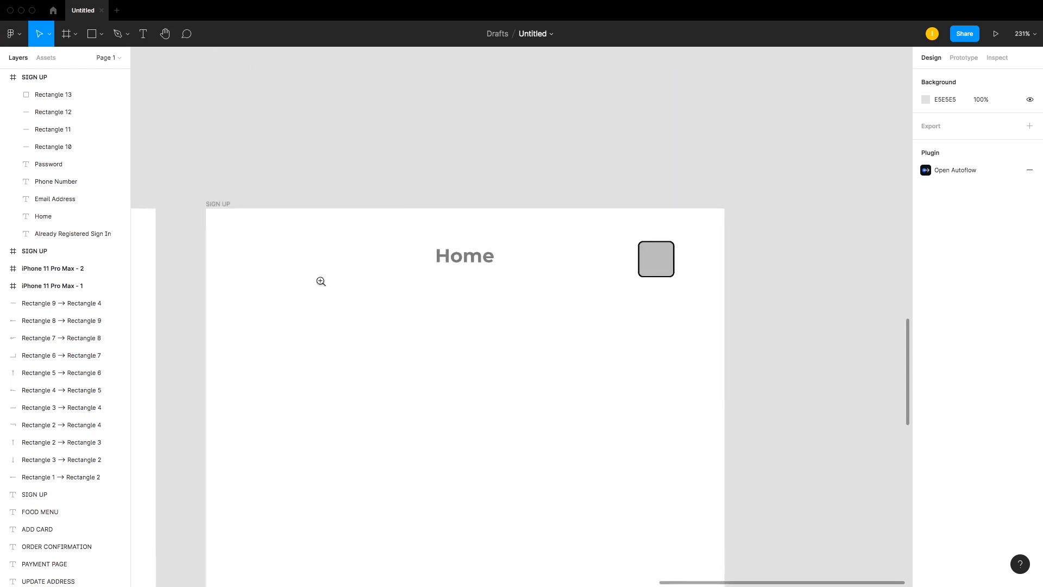
{"action": "key", "text": "r"}
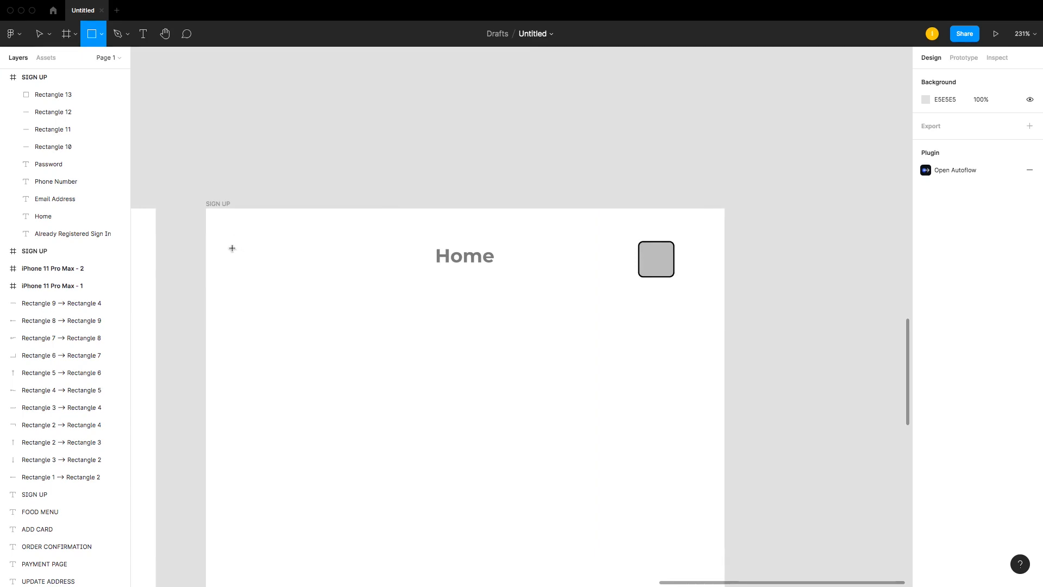
{"action": "mouse_move", "coordinate": [232, 249]}
{"action": "left_mouse_down"}
{"action": "mouse_move", "coordinate": [298, 260]}
{"action": "mouse_move", "coordinate": [259, 255]}
{"action": "left_mouse_up"}
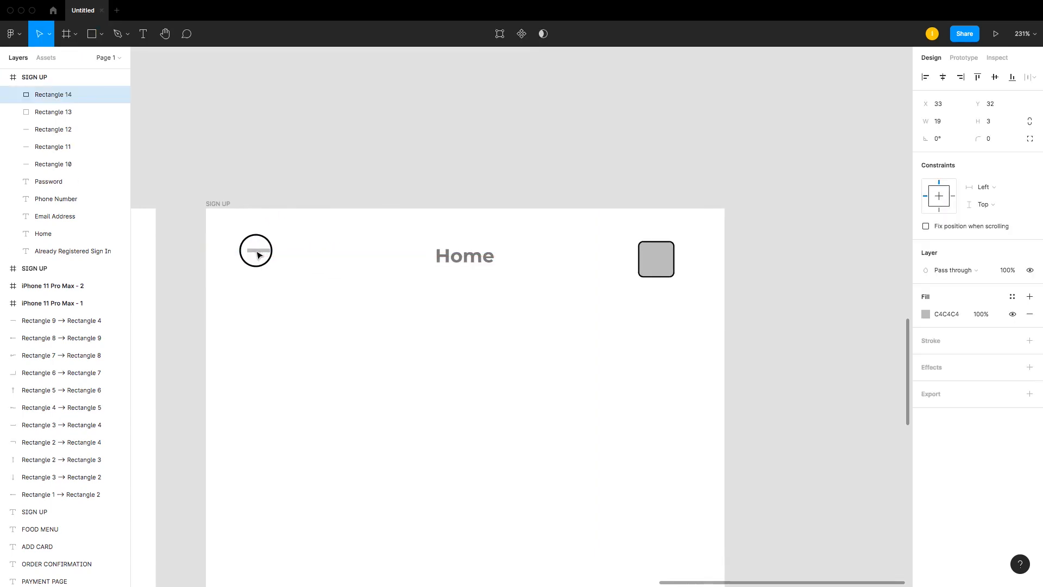
Step: Add two more bars beneath the first to form a hamburger menu icon
{"action": "key", "text": "z"}
{"action": "left_click_drag", "start_coordinate": [173, 204], "coordinate": [430, 326]}
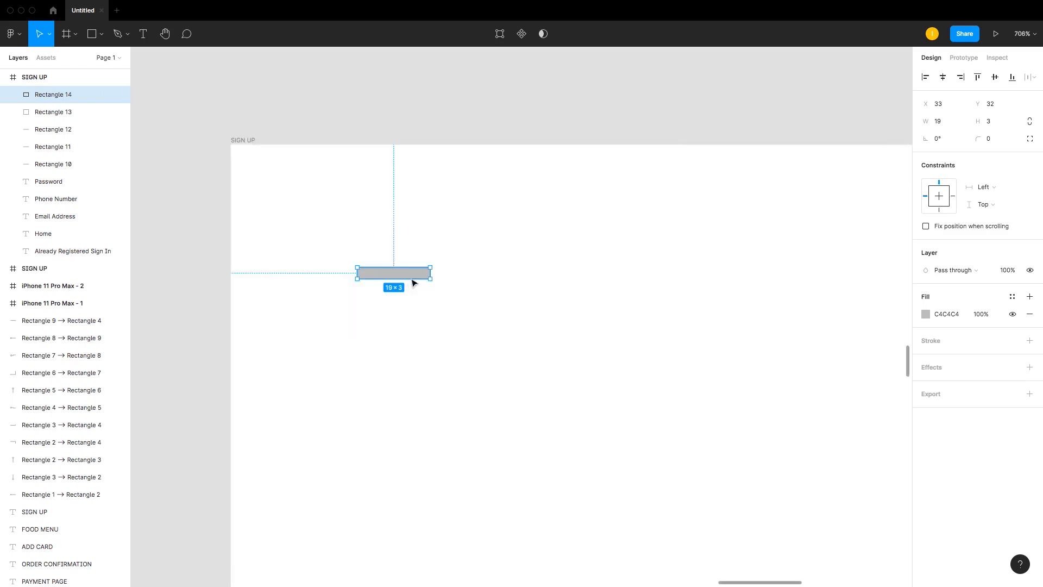
{"action": "key", "text": "c"}
{"action": "key", "text": "v"}
{"action": "left_click_drag", "start_coordinate": [413, 280], "coordinate": [434, 310]}
{"action": "left_click", "coordinate": [482, 303]}
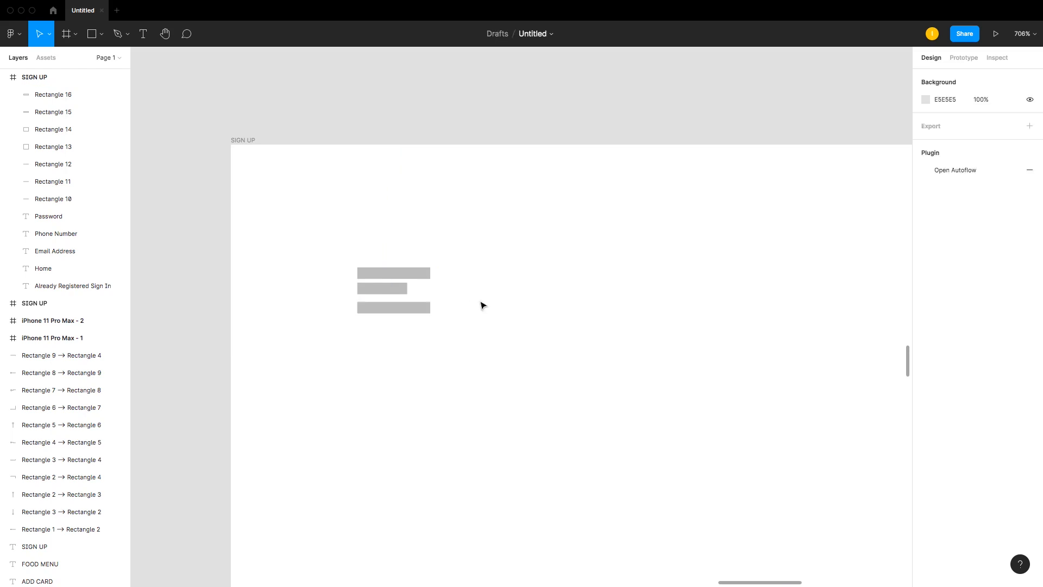
Step: Set the three menu bars' height to 2 and round their corners
{"action": "left_click", "coordinate": [401, 305]}
{"action": "left_click", "coordinate": [402, 288], "text": "shift"}
{"action": "left_click", "coordinate": [399, 272], "text": "shift"}
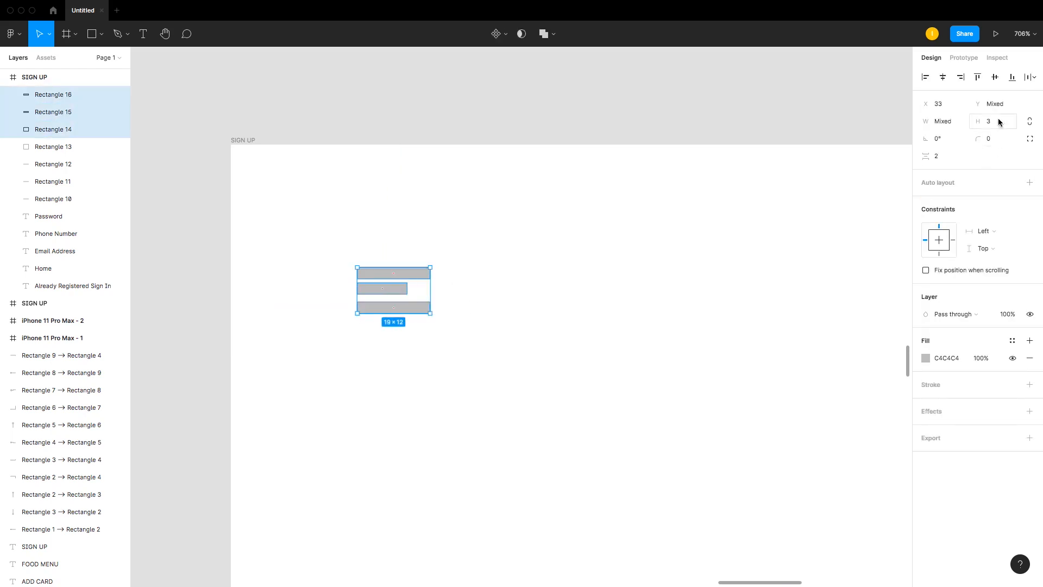
{"action": "type", "text": "2"}
{"action": "key", "text": "Return"}
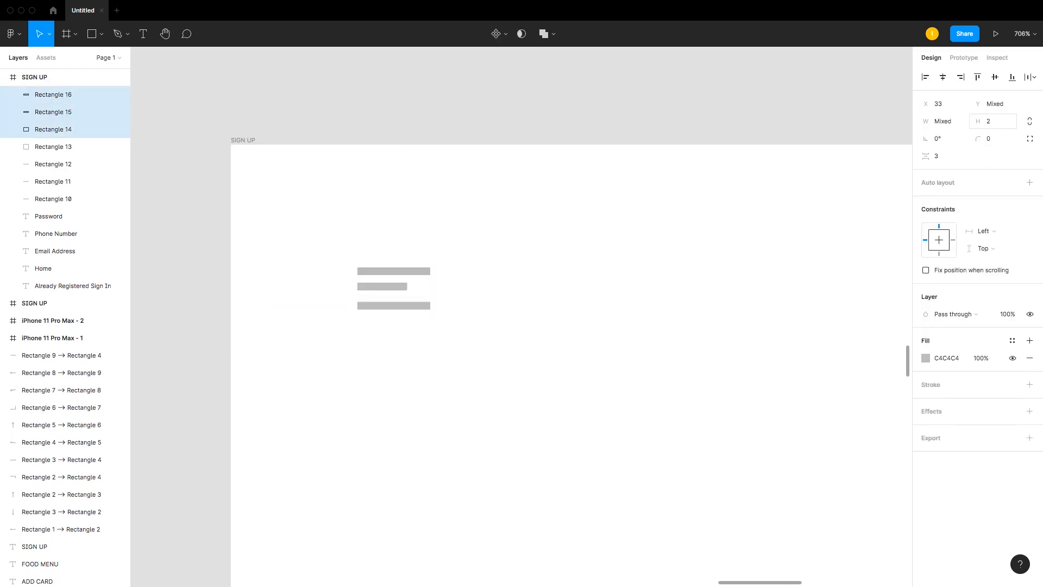
{"action": "left_click", "coordinate": [992, 141]}
{"action": "key", "text": "Return"}
{"action": "left_click", "coordinate": [615, 324]}
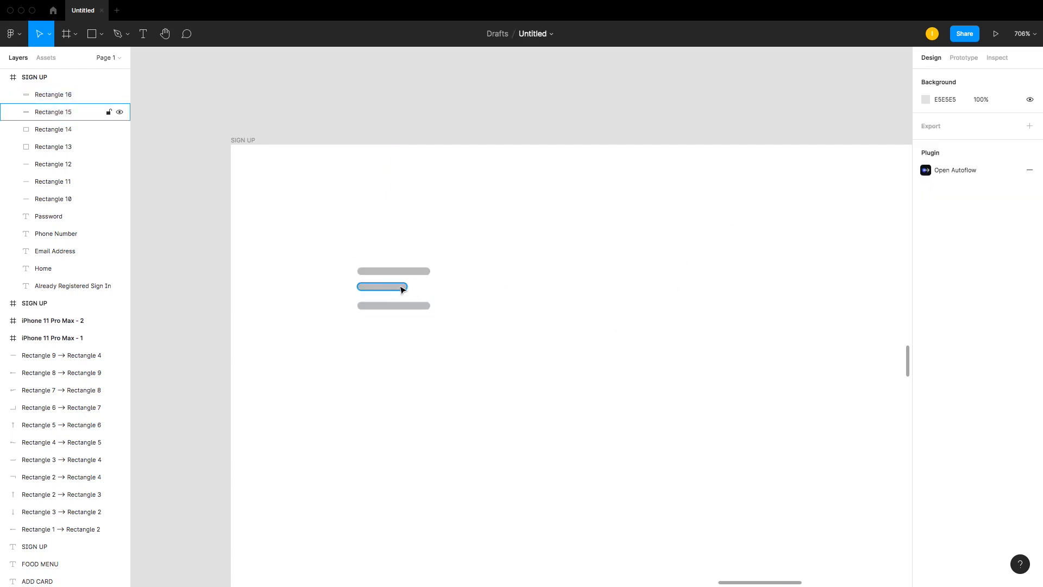
Step: Adjust the menu bars' lengths and spacing so the middle bar is shorter than the others
{"action": "left_click", "coordinate": [415, 271]}
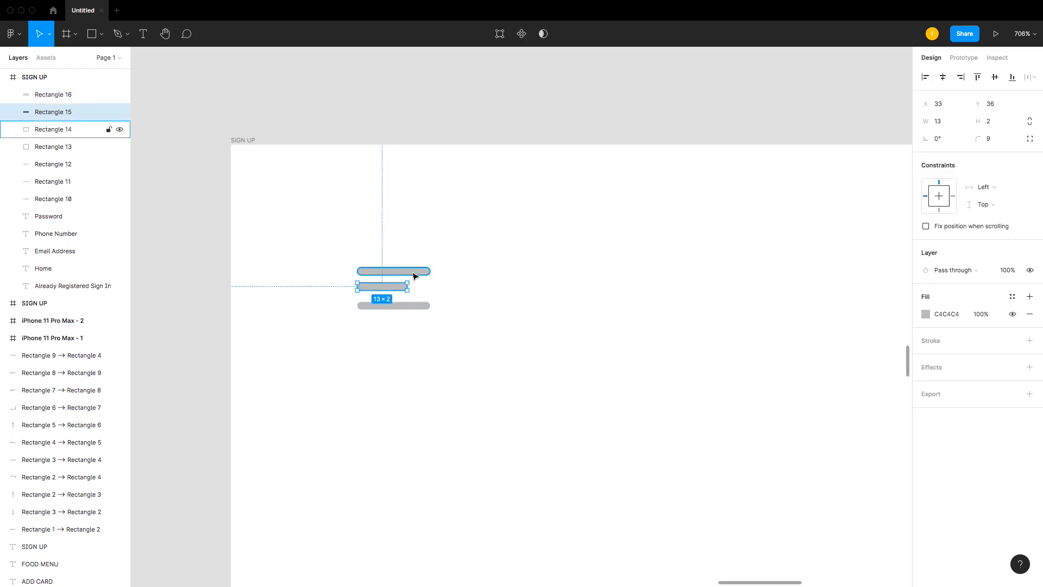
{"action": "left_click_drag", "start_coordinate": [430, 271], "coordinate": [397, 294]}
{"action": "left_click", "coordinate": [410, 305]}
{"action": "left_click", "coordinate": [415, 298]}
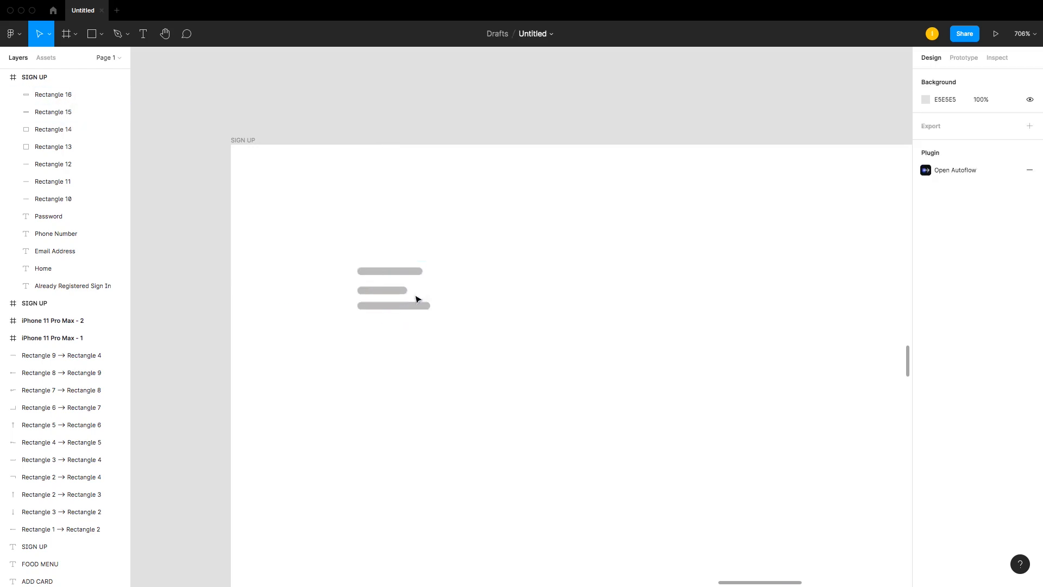
{"action": "left_click", "coordinate": [429, 307]}
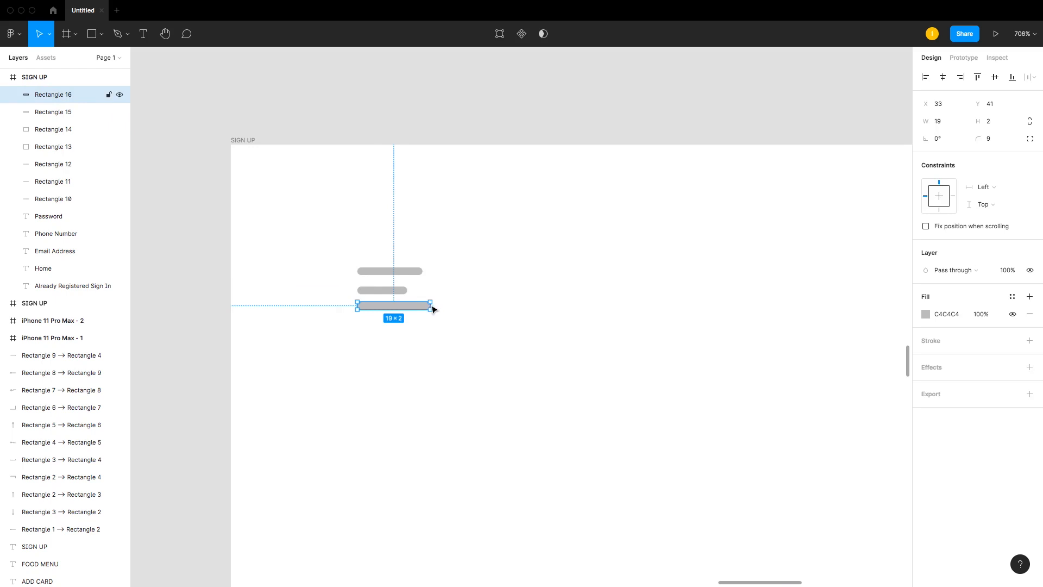
{"action": "key", "text": "z"}
{"action": "left_click_drag", "start_coordinate": [350, 261], "coordinate": [507, 357]}
{"action": "left_click_drag", "start_coordinate": [597, 365], "coordinate": [556, 362]}
{"action": "key", "text": "Escape"}
{"action": "left_click", "coordinate": [522, 354]}
{"action": "left_click", "coordinate": [488, 265]}
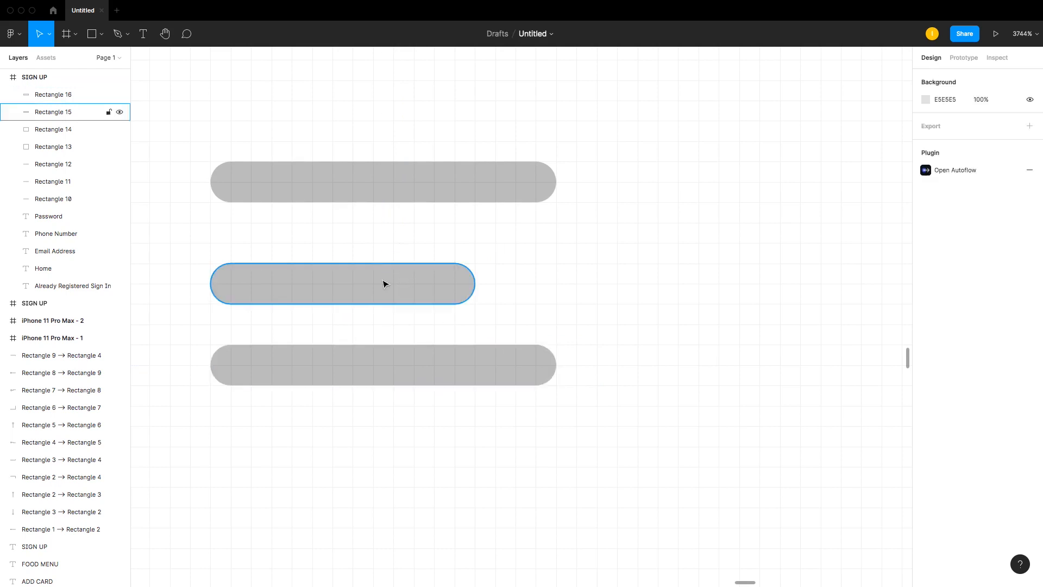
Step: Group the three menu bars together
{"action": "left_click", "coordinate": [383, 281]}
{"action": "left_click", "coordinate": [393, 190], "text": "shift"}
{"action": "left_click", "coordinate": [398, 363], "text": "shift"}
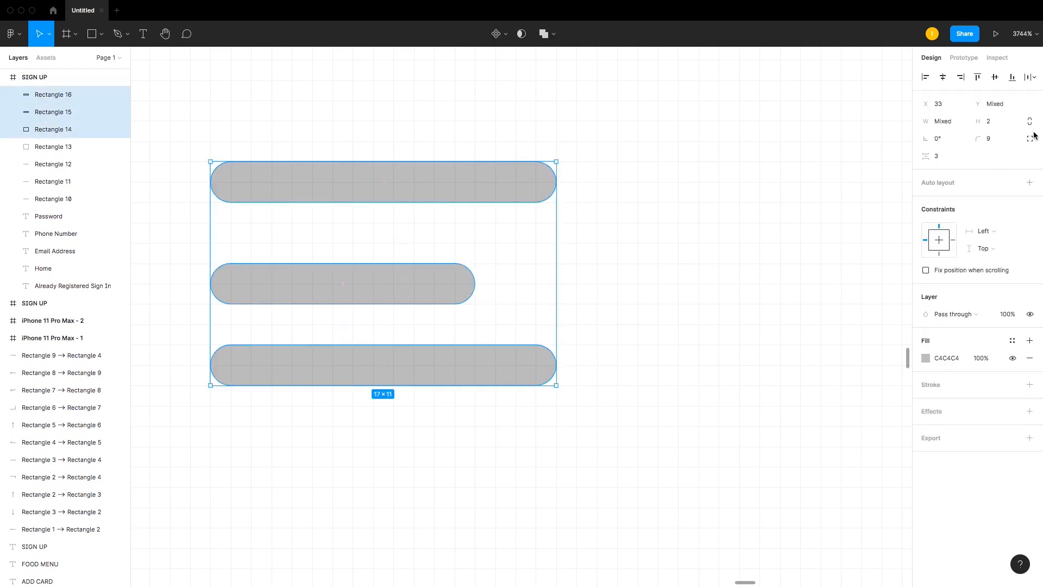
{"action": "key", "text": "super+g"}
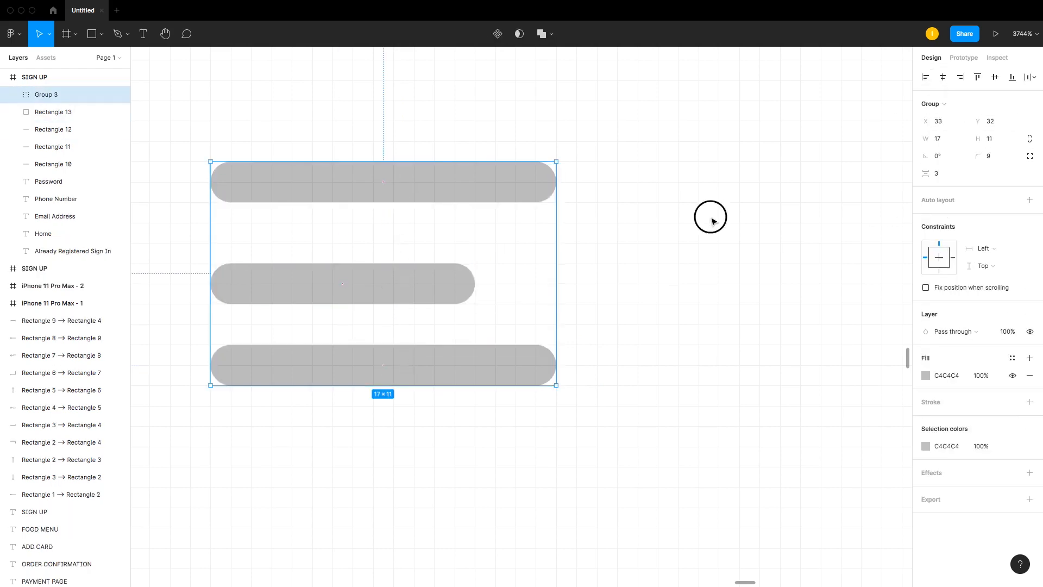
{"action": "left_click", "coordinate": [712, 219]}
{"action": "key", "text": "super+minus"}
{"action": "key", "text": "super+minus"}
{"action": "key", "text": "super+minus"}
{"action": "key", "text": "super+minus"}
{"action": "key", "text": "super+minus"}
{"action": "key", "text": "super+minus"}
{"action": "key", "text": "super+plus"}
{"action": "key", "text": "super+plus"}
{"action": "key", "text": "super+plus"}
{"action": "key", "text": "super+plus"}
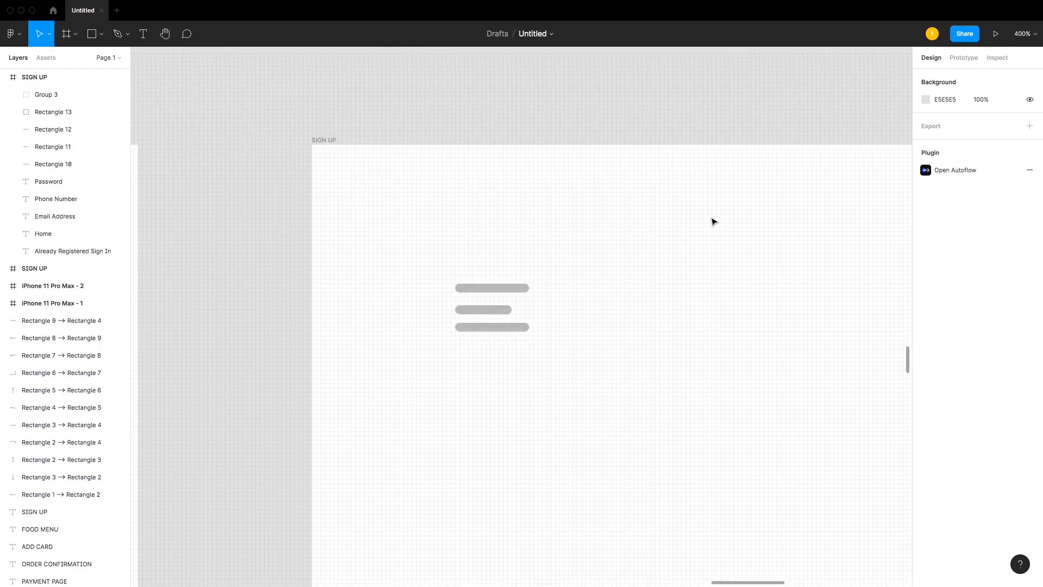
Step: Resize the menu icon group to about 13 × 11
{"action": "scroll", "coordinate": [713, 221], "scroll_direction": "down", "scroll_amount": 3}
{"action": "left_click", "coordinate": [583, 272]}
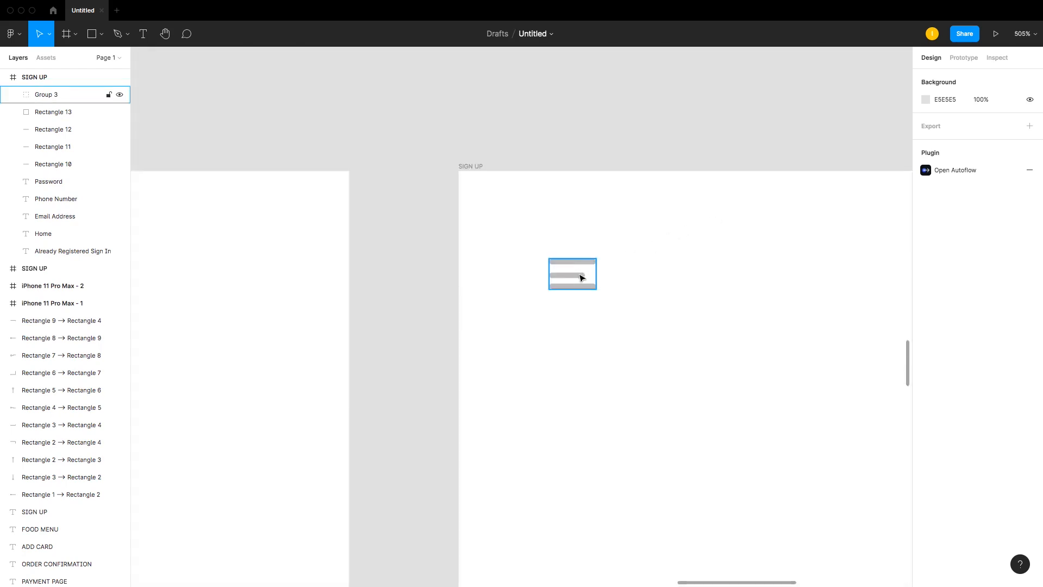
{"action": "left_click_drag", "start_coordinate": [596, 274], "coordinate": [586, 278]}
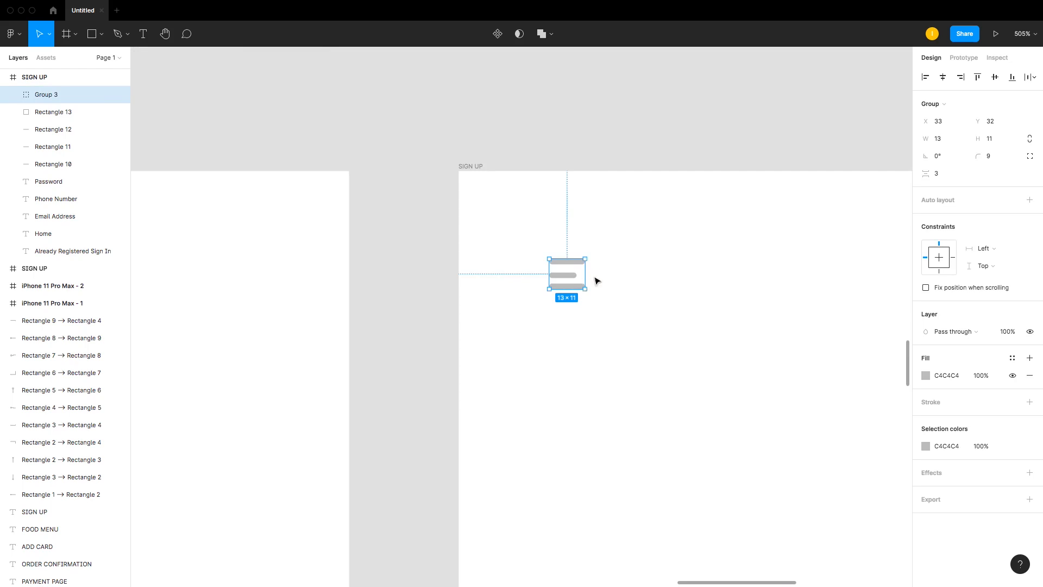
{"action": "left_click", "coordinate": [619, 281]}
Step: Add a black stroke with a weight of 0.3 to the three menu bars
{"action": "scroll", "coordinate": [598, 288], "scroll_direction": "up", "scroll_amount": 5}
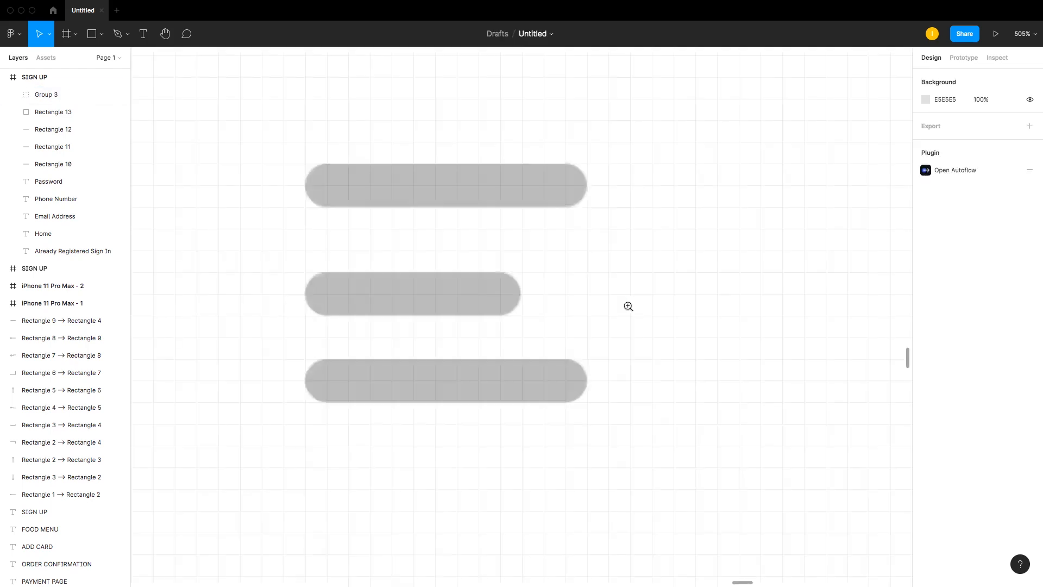
{"action": "left_click", "coordinate": [487, 294]}
{"action": "double_click", "coordinate": [477, 296]}
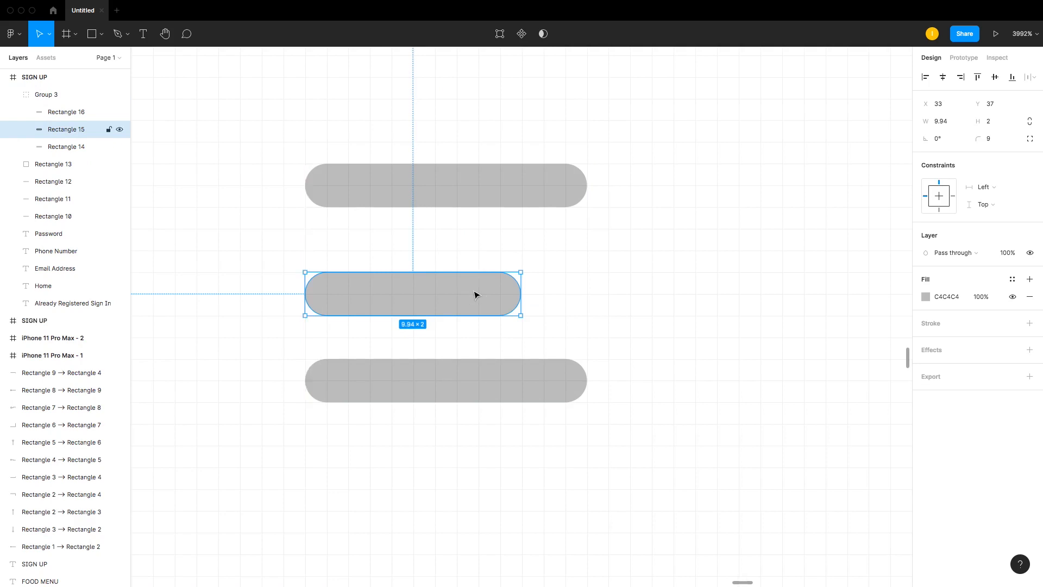
{"action": "left_click", "coordinate": [562, 185]}
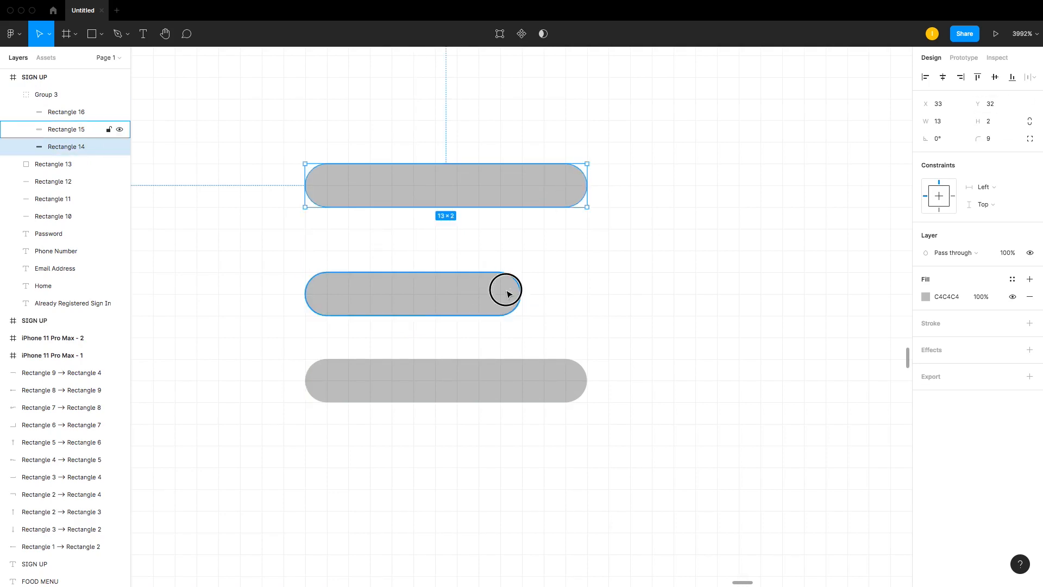
{"action": "left_click", "coordinate": [503, 288]}
{"action": "left_click", "coordinate": [516, 368]}
{"action": "left_click", "coordinate": [503, 304]}
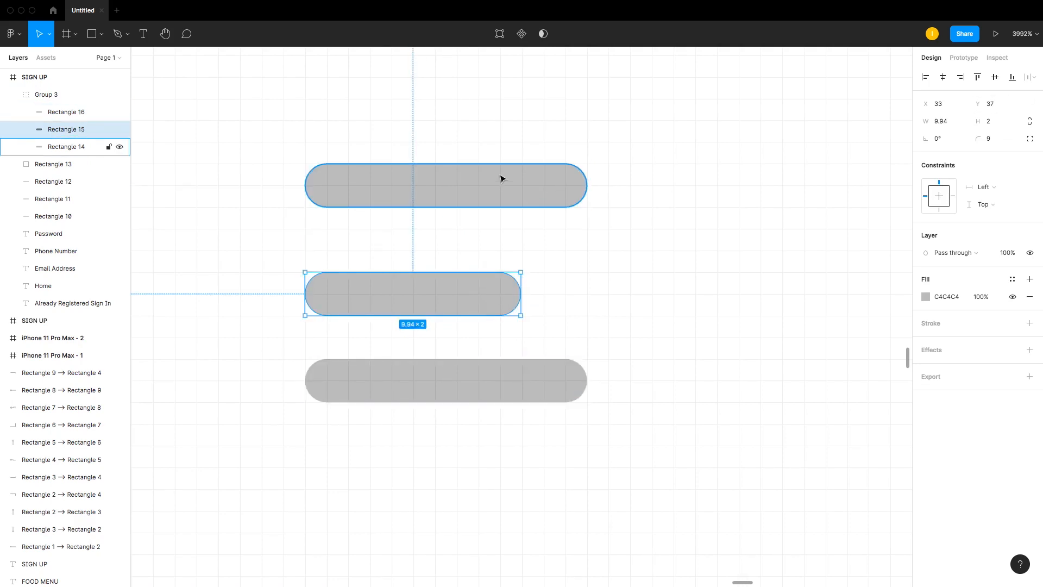
{"action": "left_click", "coordinate": [503, 180], "text": "shift"}
{"action": "left_click", "coordinate": [451, 396], "text": "shift"}
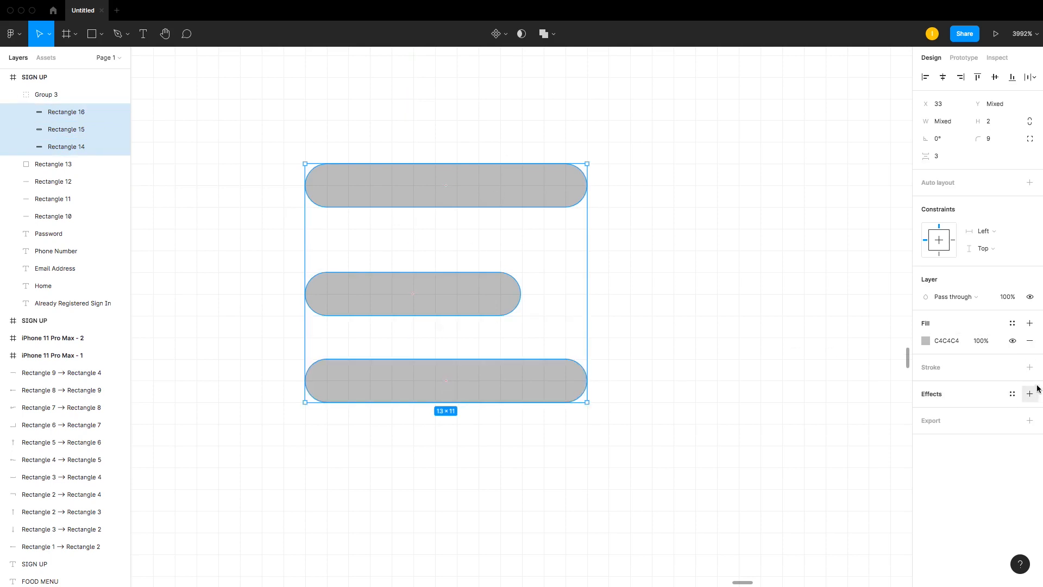
{"action": "left_click", "coordinate": [1030, 367]}
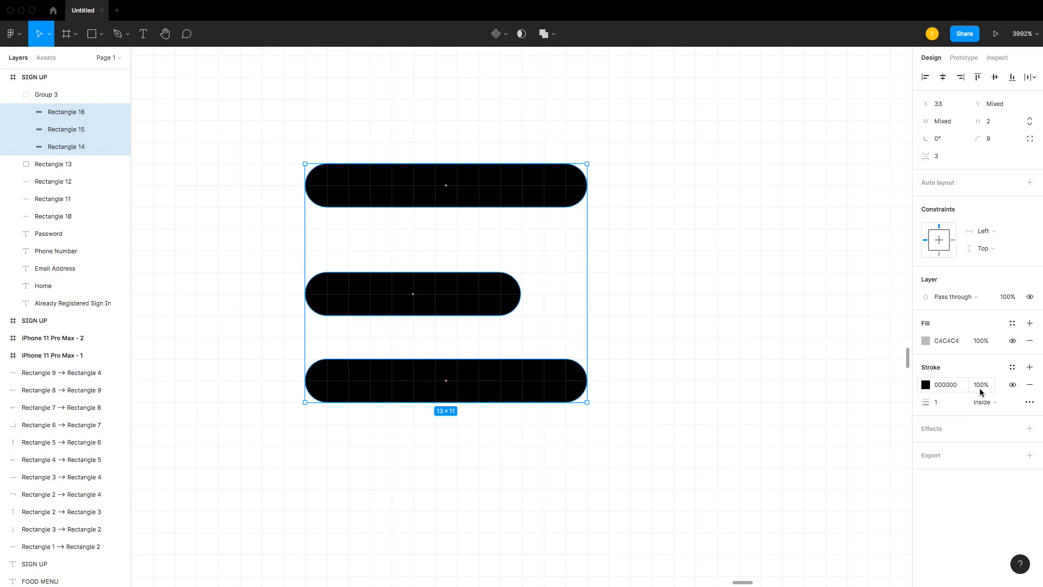
{"action": "left_click", "coordinate": [943, 402]}
{"action": "type", "text": "0.2"}
{"action": "key", "text": "Return"}
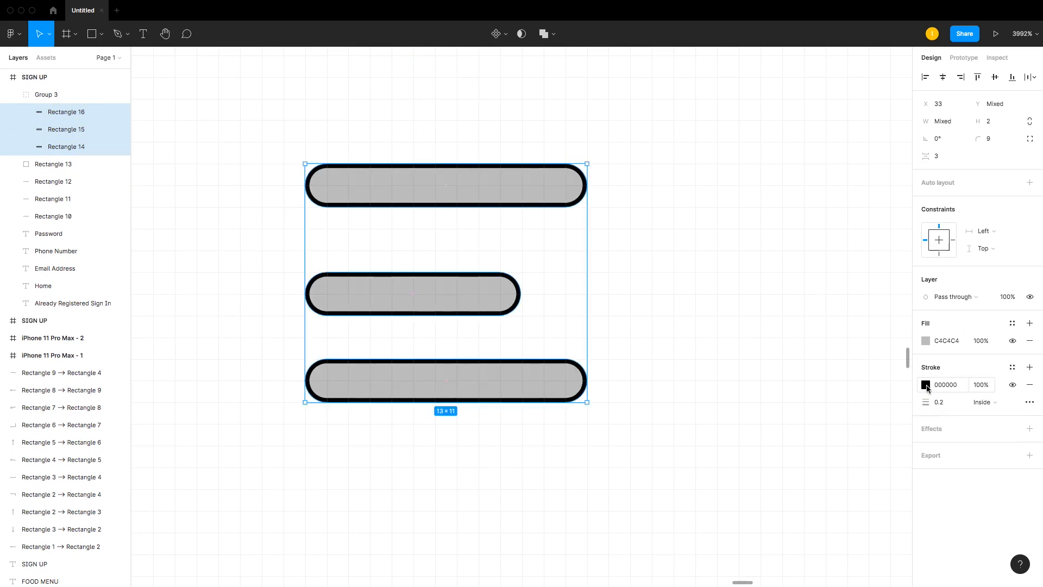
{"action": "left_click", "coordinate": [948, 408]}
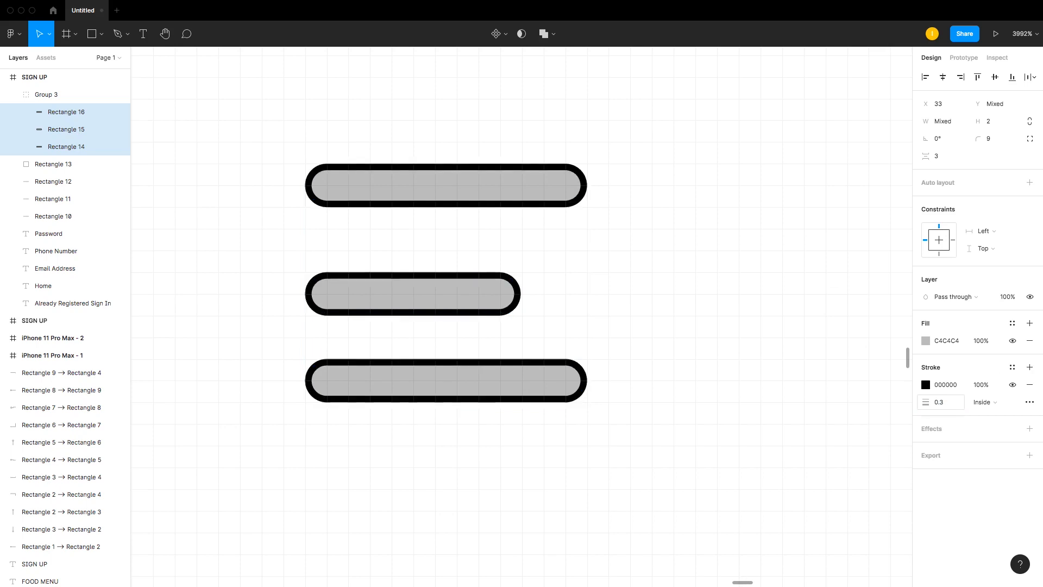
Step: Align the menu icon, Home title and profile box along their vertical centers in the home screen header
{"action": "left_click", "coordinate": [730, 376]}
{"action": "key", "text": "minus"}
{"action": "key", "text": "minus"}
{"action": "key", "text": "minus"}
{"action": "key", "text": "minus"}
{"action": "key", "text": "minus"}
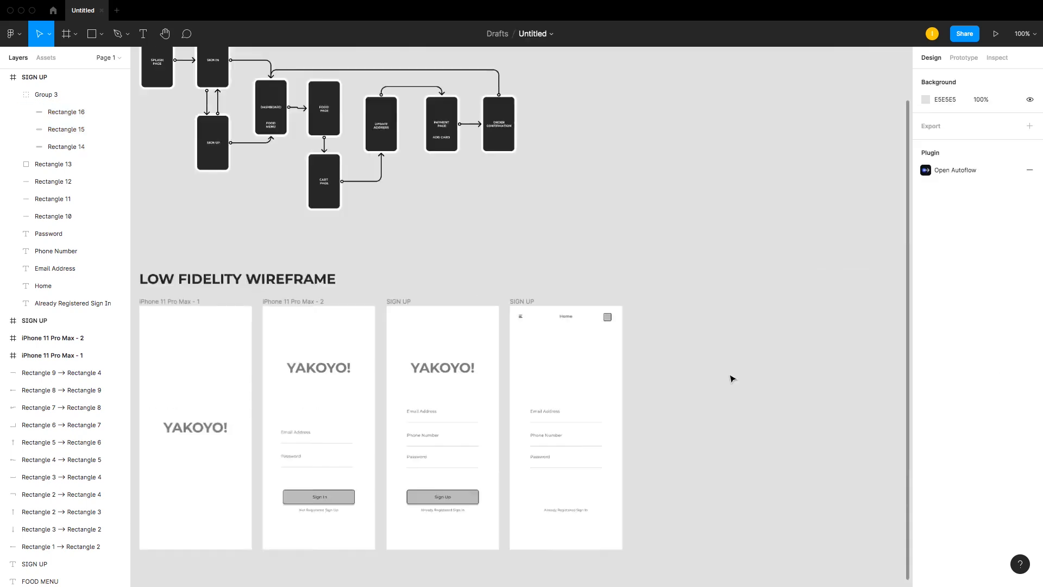
{"action": "key", "text": "plus"}
{"action": "key", "text": "plus"}
{"action": "left_click_drag", "start_coordinate": [492, 293], "coordinate": [886, 338]}
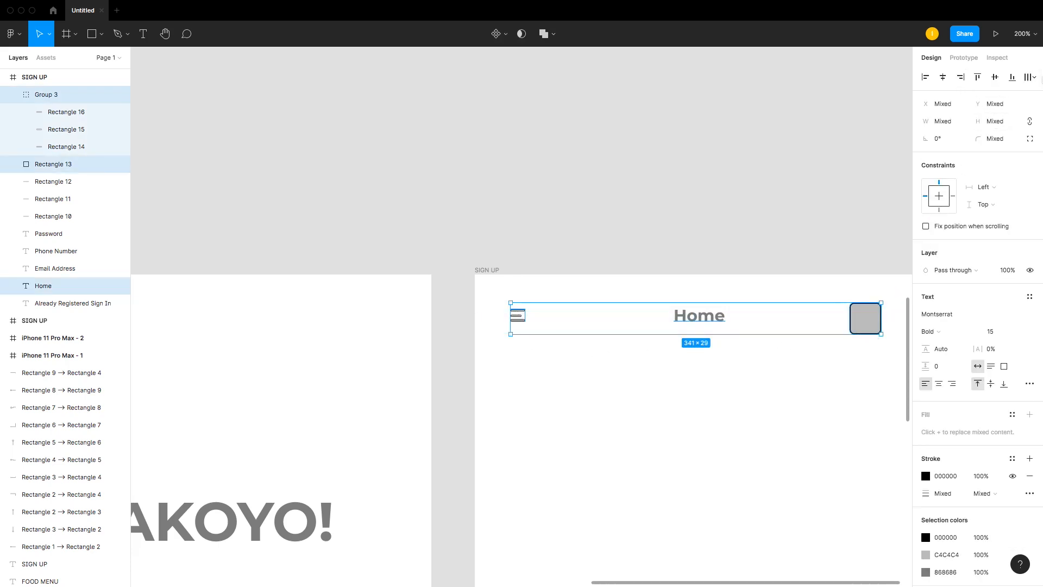
{"action": "left_click", "coordinate": [1001, 80]}
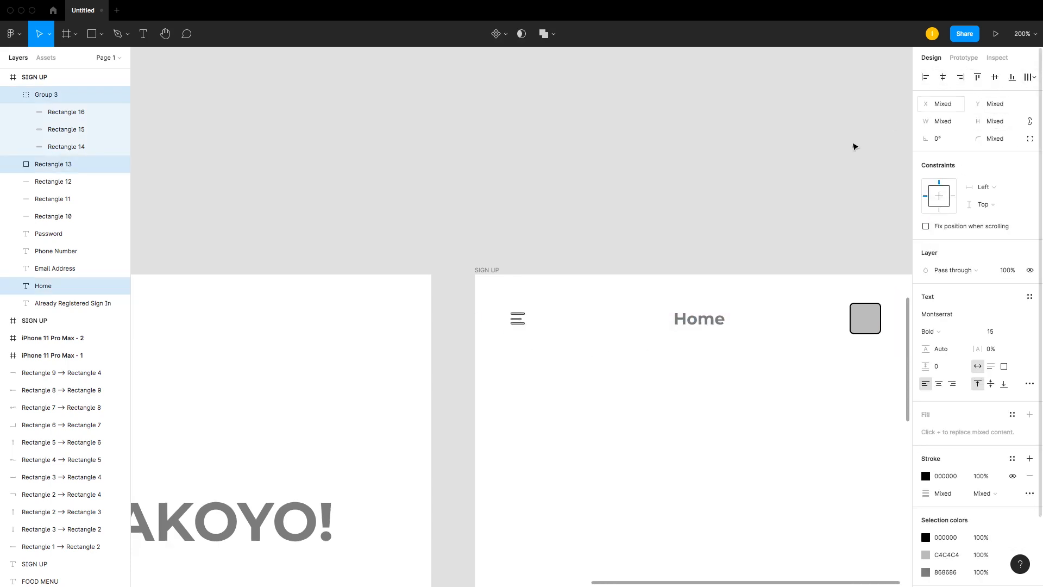
{"action": "left_click", "coordinate": [779, 244]}
Step: Center the header's menu icon, title and profile box horizontally within the home screen
{"action": "key", "text": "minus"}
{"action": "key", "text": "minus"}
{"action": "key", "text": "minus"}
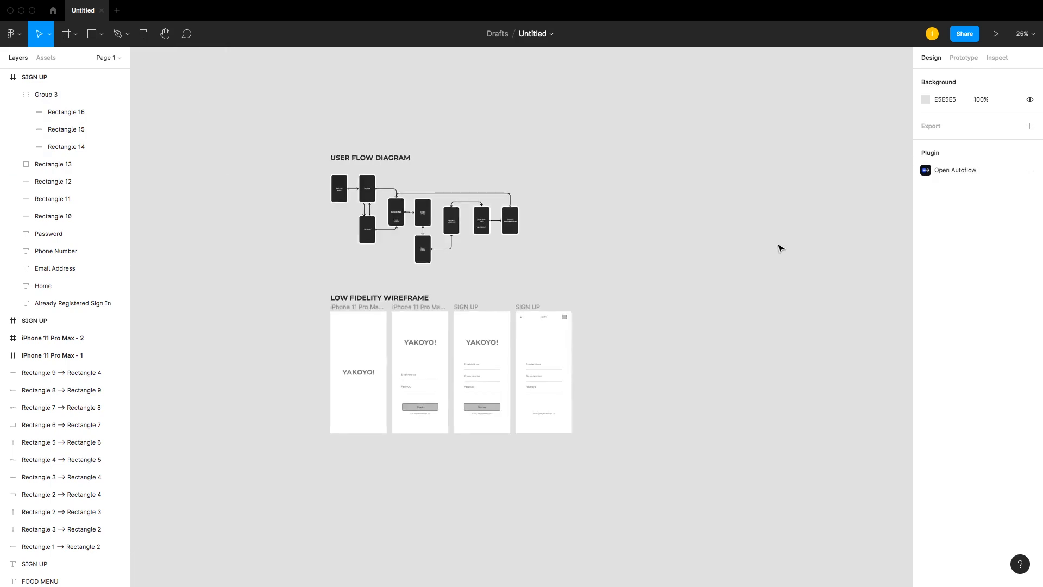
{"action": "key", "text": "z"}
{"action": "left_click_drag", "start_coordinate": [317, 277], "coordinate": [646, 467]}
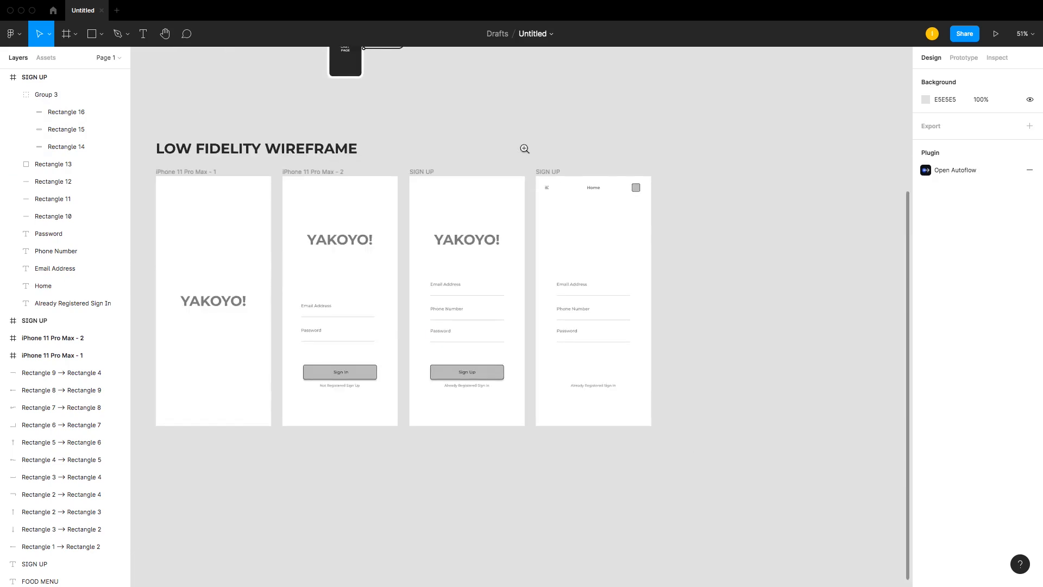
{"action": "left_click_drag", "start_coordinate": [496, 133], "coordinate": [703, 245]}
{"action": "left_click", "coordinate": [498, 307]}
{"action": "left_click", "coordinate": [321, 311], "text": "shift"}
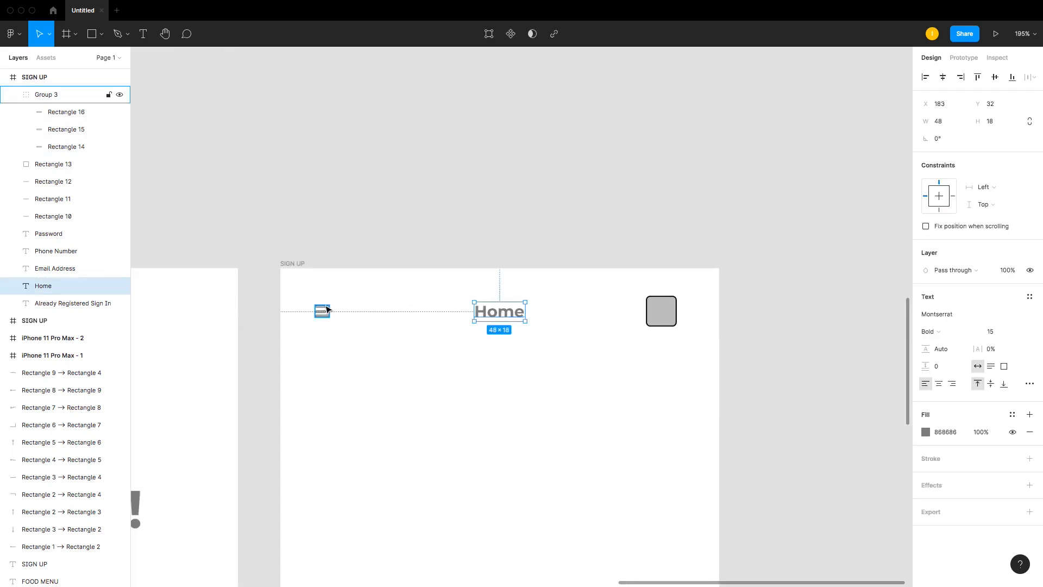
{"action": "left_click", "coordinate": [661, 312], "text": "shift"}
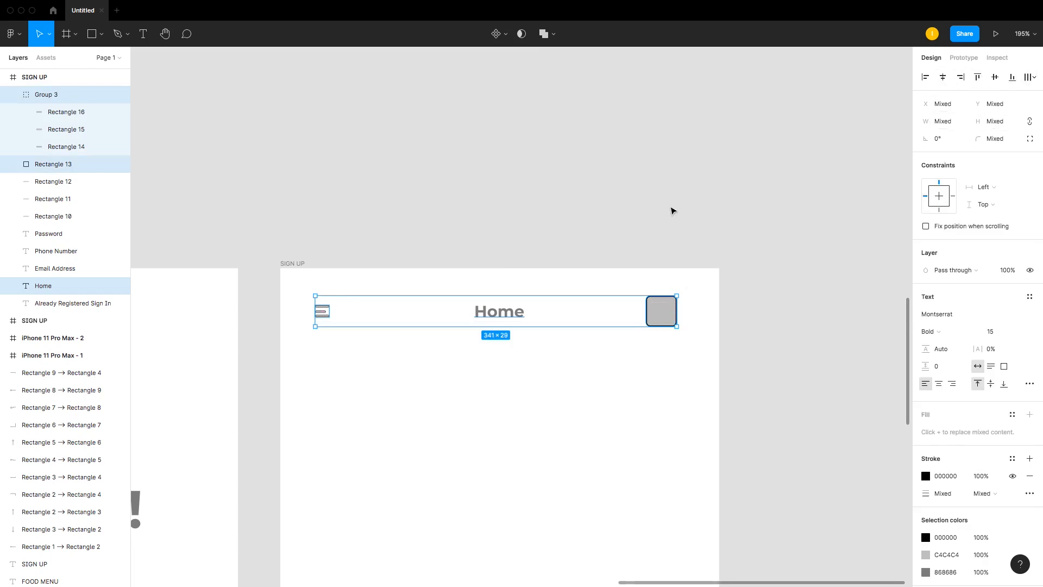
{"action": "key", "text": "super+g"}
{"action": "left_click", "coordinate": [943, 77]}
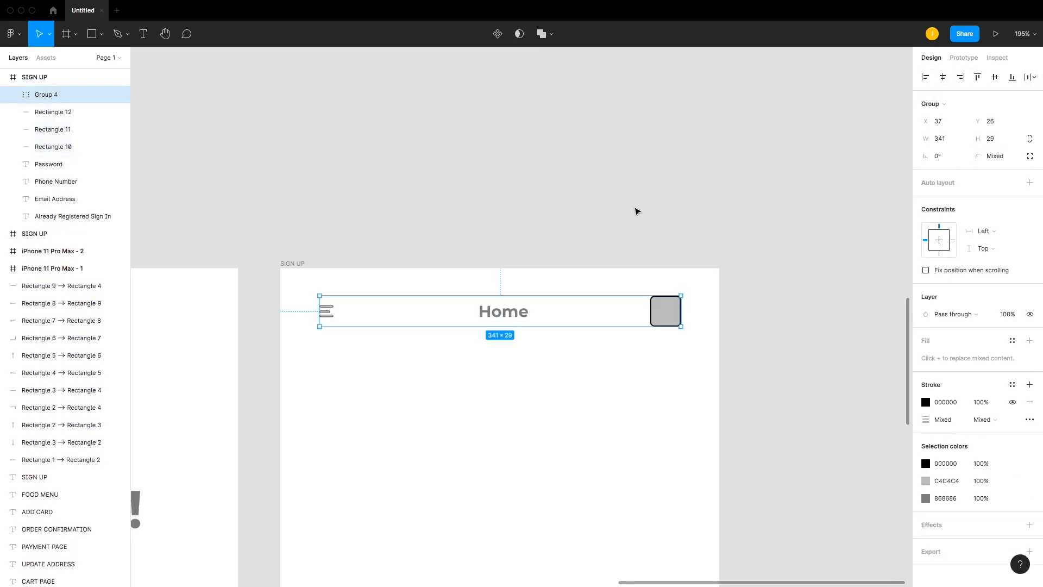
{"action": "left_click", "coordinate": [553, 254]}
{"action": "scroll", "coordinate": [554, 254], "scroll_direction": "down", "scroll_amount": 2}
{"action": "scroll", "coordinate": [553, 254], "scroll_direction": "down", "scroll_amount": 1}
{"action": "right_click", "coordinate": [336, 152]}
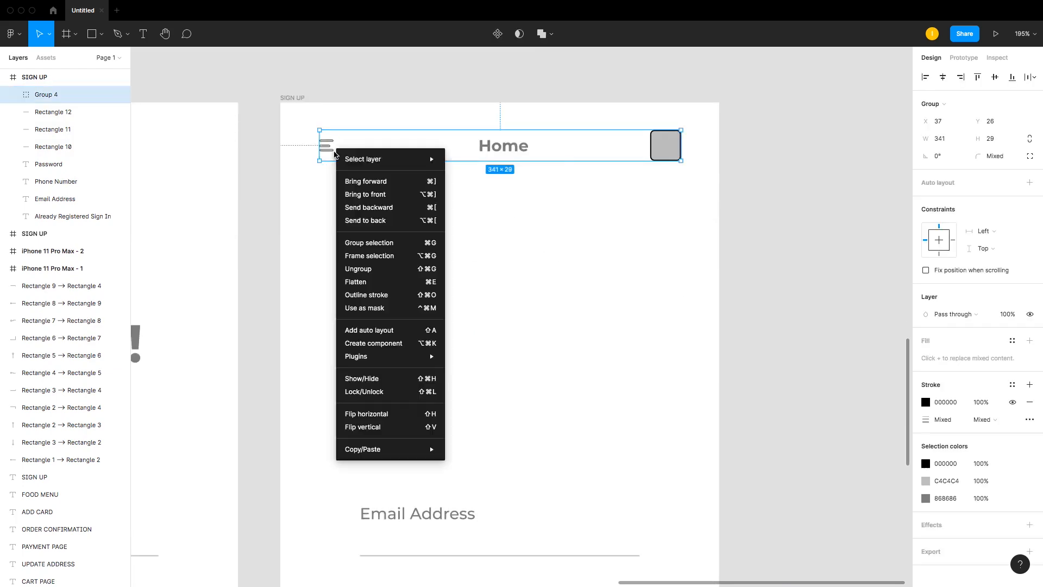
{"action": "left_click", "coordinate": [400, 269]}
{"action": "left_click", "coordinate": [609, 266]}
Step: Draw a search bar rectangle about 245 × 47 below the header with corner radius 8 and a black stroke
{"action": "scroll", "coordinate": [608, 235], "scroll_direction": "down", "scroll_amount": 1}
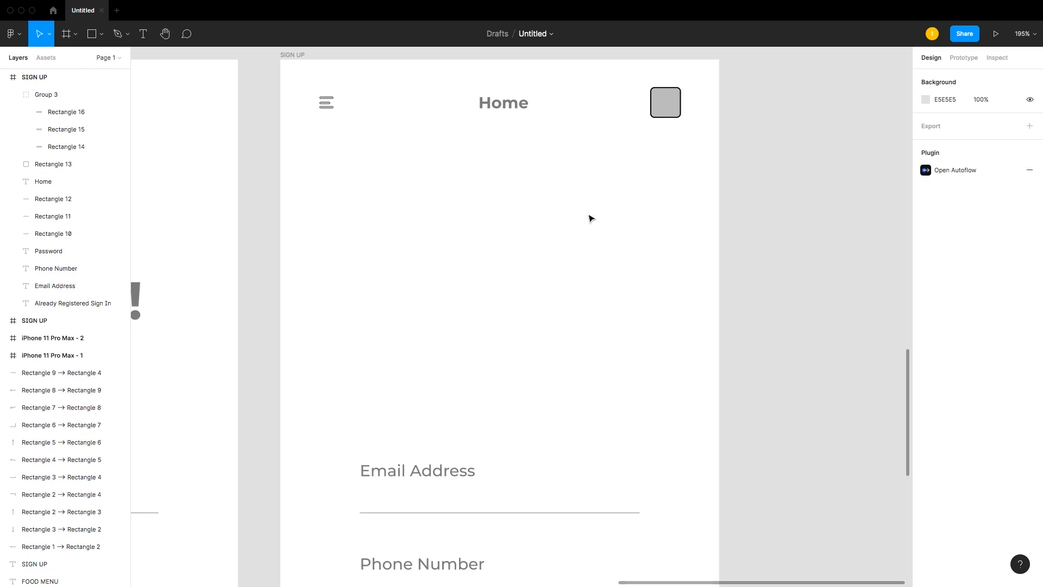
{"action": "key", "text": "r"}
{"action": "left_click_drag", "start_coordinate": [317, 136], "coordinate": [577, 185]}
{"action": "left_click", "coordinate": [996, 138]}
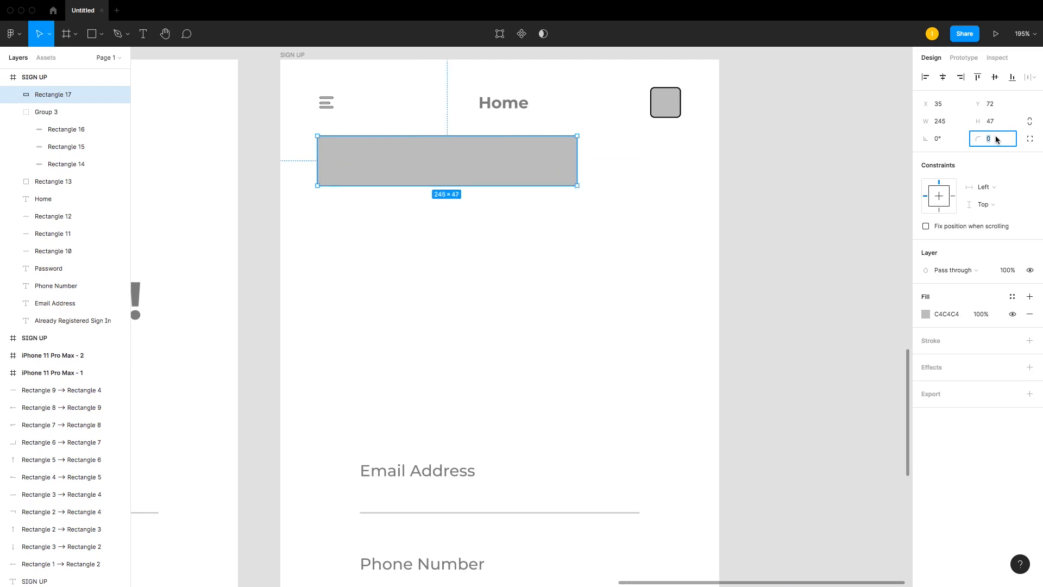
{"action": "left_click", "coordinate": [514, 194]}
{"action": "left_click", "coordinate": [505, 182]}
{"action": "left_click", "coordinate": [1029, 340]}
{"action": "left_click", "coordinate": [571, 223]}
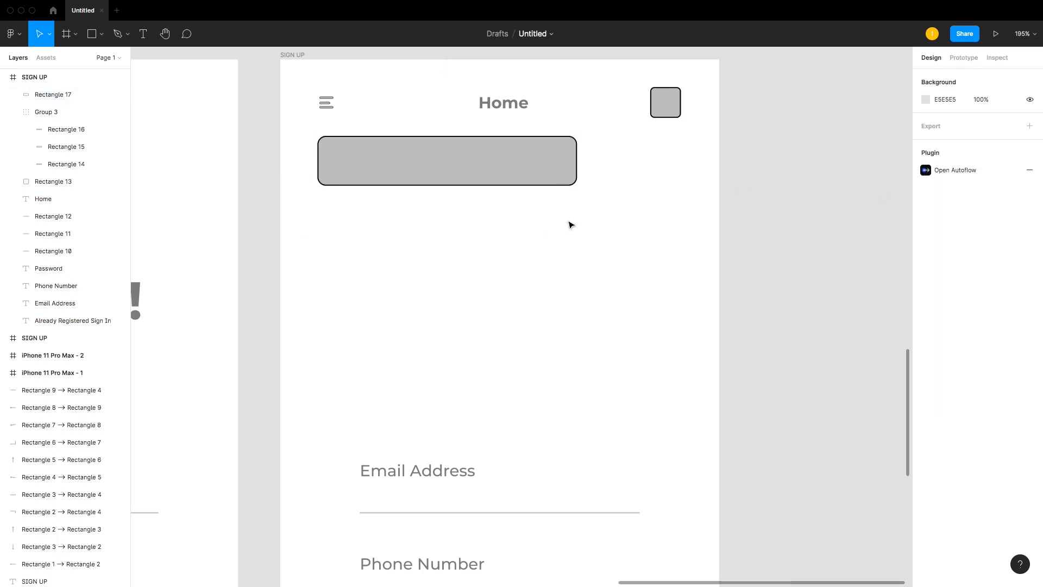
{"action": "left_click", "coordinate": [533, 177]}
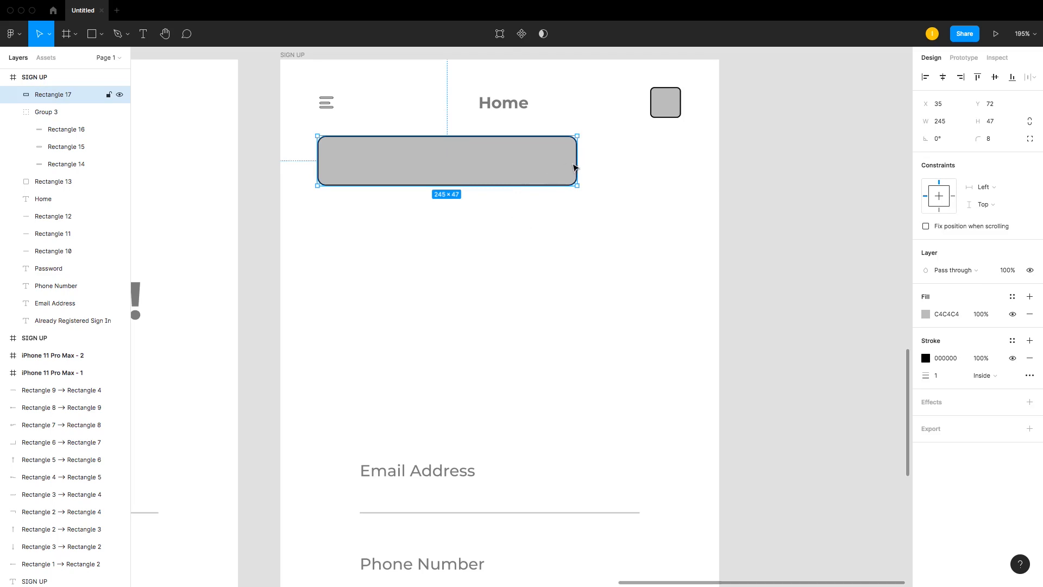
Step: Duplicate the search bar into a square filter button about 59 × 47 beside it and shorten the search bar
{"action": "left_click_drag", "start_coordinate": [575, 167], "coordinate": [751, 166]}
{"action": "left_click_drag", "start_coordinate": [820, 168], "coordinate": [686, 160]}
{"action": "left_click_drag", "start_coordinate": [575, 165], "coordinate": [620, 166]}
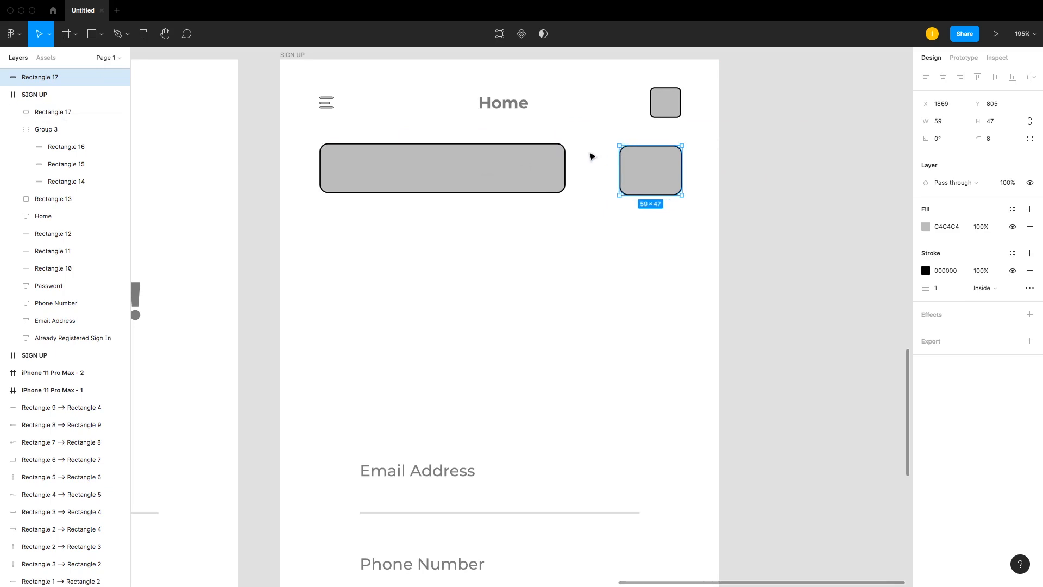
{"action": "left_click", "coordinate": [550, 170]}
{"action": "mouse_move", "coordinate": [566, 174]}
{"action": "left_mouse_down"}
{"action": "mouse_move", "coordinate": [527, 173]}
{"action": "mouse_move", "coordinate": [532, 184]}
{"action": "left_mouse_up"}
Step: Align the filter button's right edge with the profile box above it
{"action": "left_click", "coordinate": [651, 168], "text": "shift"}
{"action": "left_click", "coordinate": [997, 78]}
{"action": "left_click", "coordinate": [676, 100]}
{"action": "key", "text": "z"}
{"action": "left_click_drag", "start_coordinate": [623, 73], "coordinate": [732, 283]}
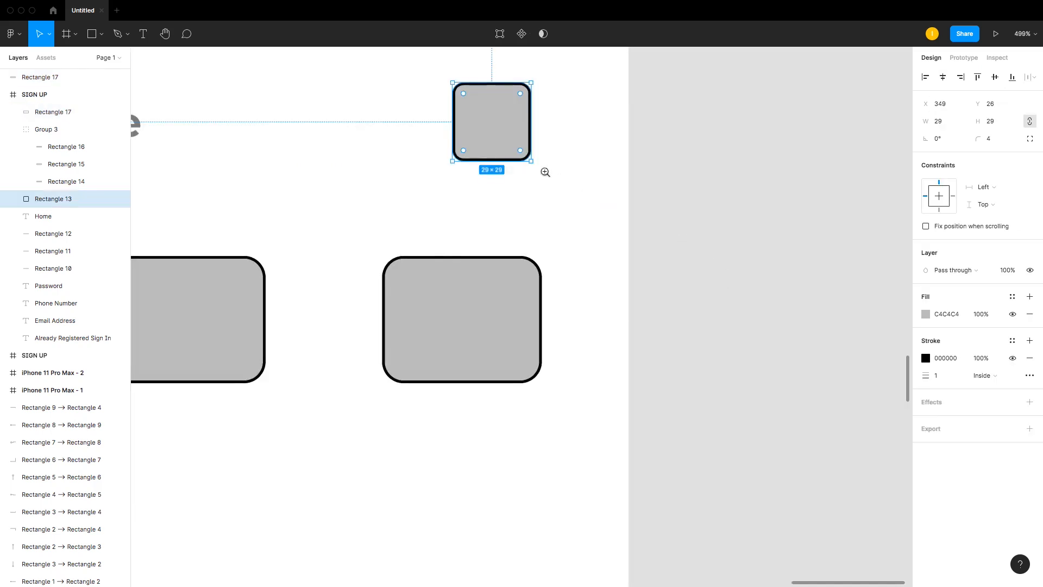
{"action": "left_click_drag", "start_coordinate": [432, 63], "coordinate": [533, 396]}
{"action": "mouse_move", "coordinate": [536, 154]}
{"action": "left_mouse_down"}
{"action": "mouse_move", "coordinate": [553, 153]}
{"action": "mouse_move", "coordinate": [543, 157]}
{"action": "left_mouse_up"}
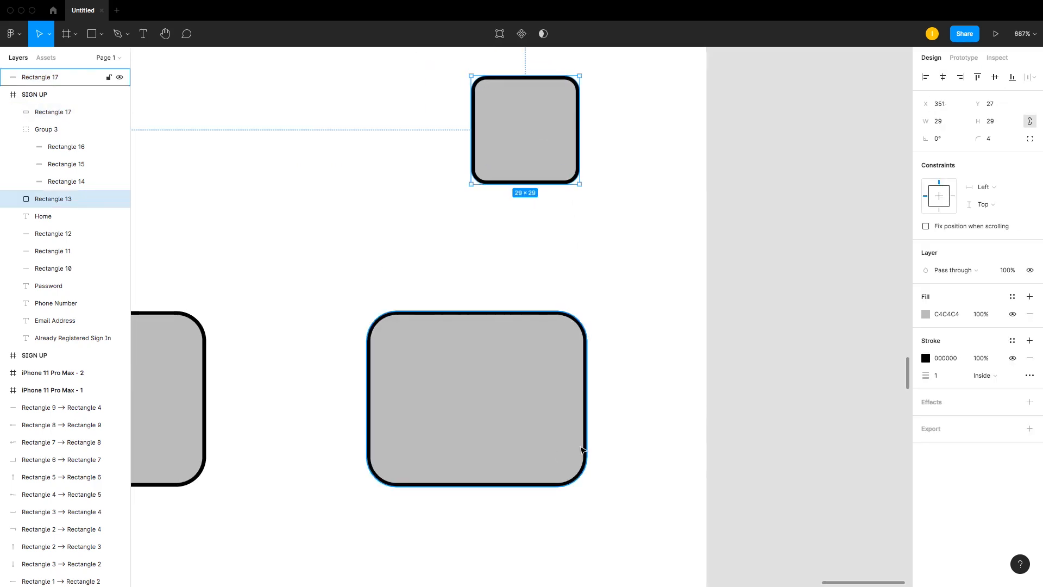
{"action": "left_click", "coordinate": [582, 450], "text": "shift"}
{"action": "left_click", "coordinate": [961, 78]}
{"action": "left_click", "coordinate": [484, 214]}
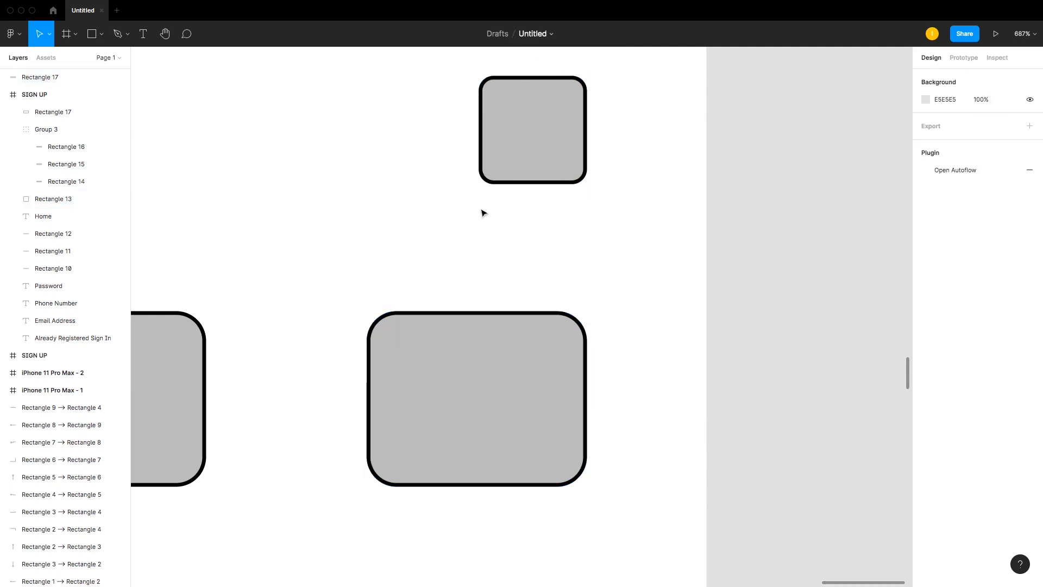
Step: Copy the Home title into the search bar and change its text to Search
{"action": "scroll", "coordinate": [456, 225], "scroll_direction": "down", "scroll_amount": 1}
{"action": "key", "text": "shift+0"}
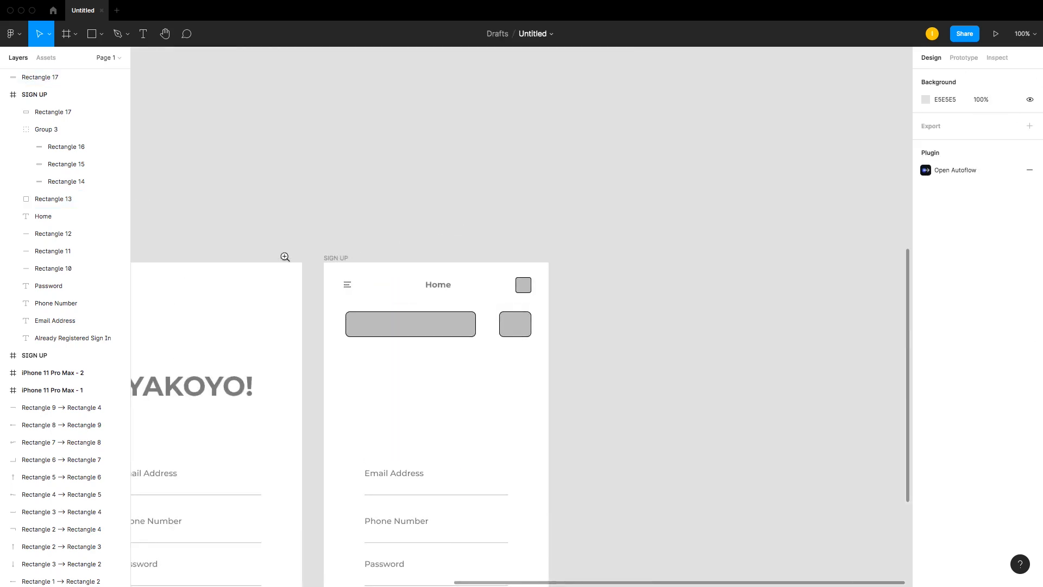
{"action": "left_click_drag", "start_coordinate": [285, 256], "coordinate": [645, 406]}
{"action": "left_click_drag", "start_coordinate": [208, 150], "coordinate": [776, 388]}
{"action": "left_click_drag", "start_coordinate": [508, 253], "coordinate": [321, 371]}
{"action": "double_click", "coordinate": [321, 371]}
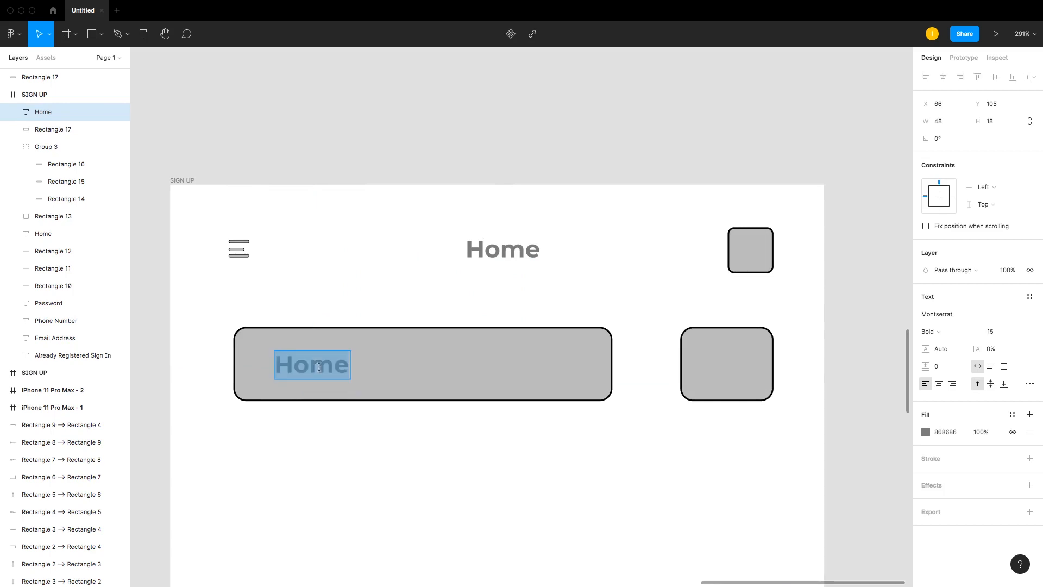
{"action": "type", "text": "Sew"}
{"action": "key", "text": "BackSpace"}
{"action": "type", "text": "arch"}
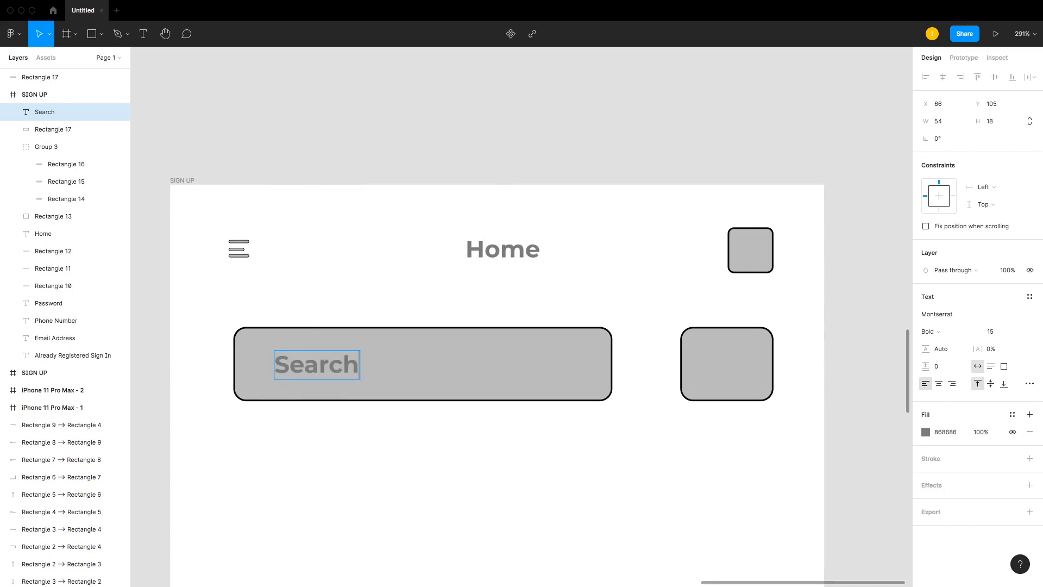
{"action": "scroll", "coordinate": [572, 417], "scroll_direction": "down", "scroll_amount": 1}
{"action": "key", "text": "Escape"}
{"action": "left_click_drag", "start_coordinate": [333, 365], "coordinate": [353, 363]}
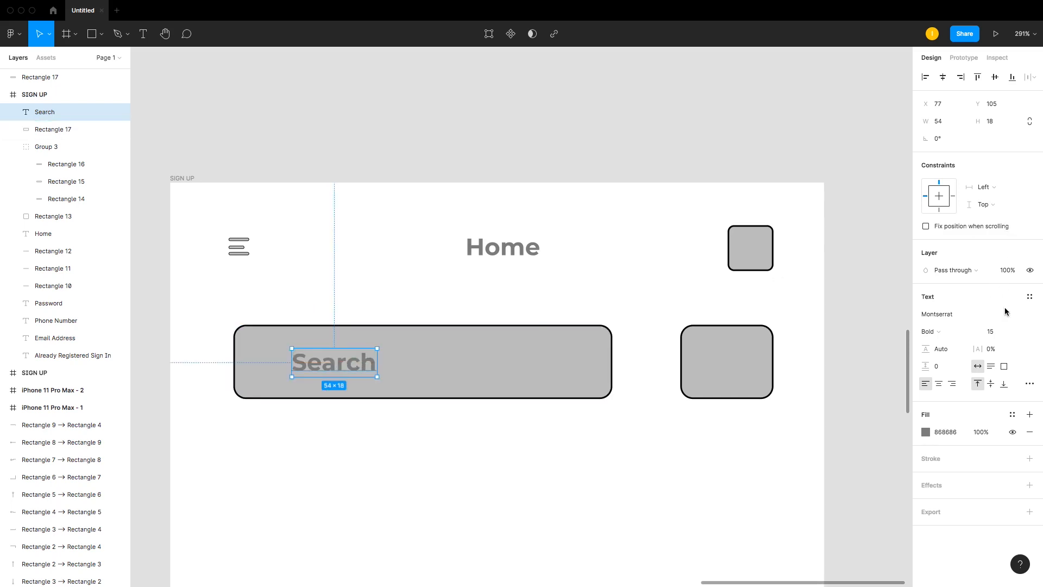
Step: Set the Search text's font weight to SemiBold
{"action": "left_click", "coordinate": [957, 332]}
{"action": "left_click", "coordinate": [957, 318]}
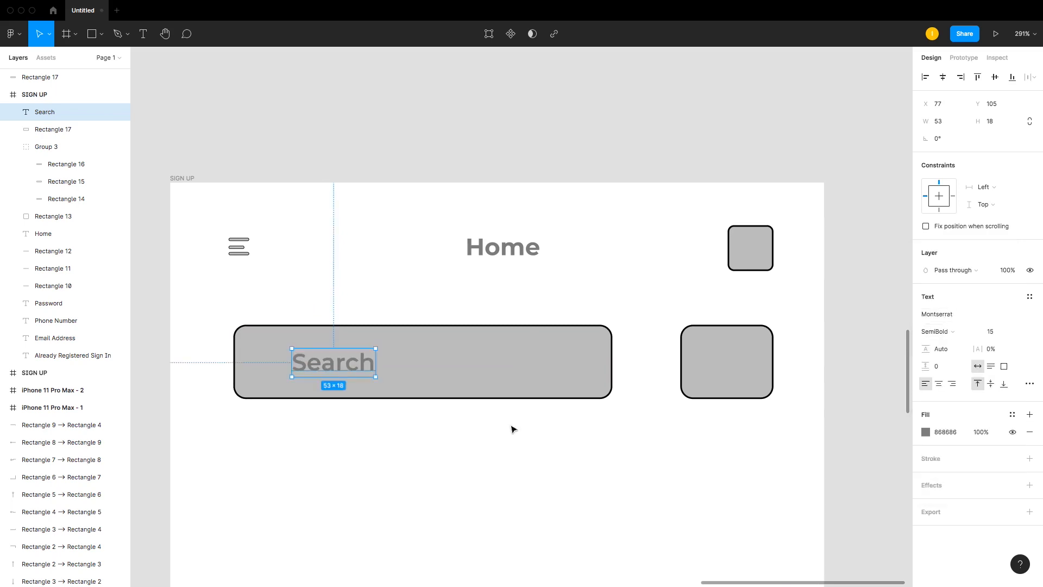
{"action": "left_click", "coordinate": [514, 429]}
Step: Open the Iconify icon import plugin
{"action": "left_click", "coordinate": [11, 34]}
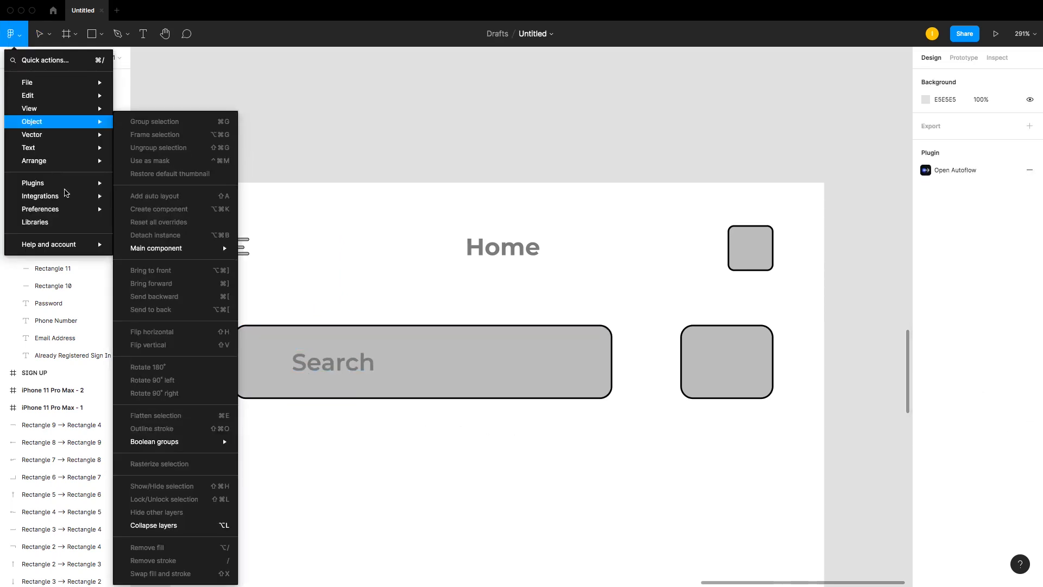
{"action": "mouse_move", "coordinate": [85, 185]}
{"action": "left_click", "coordinate": [152, 210]}
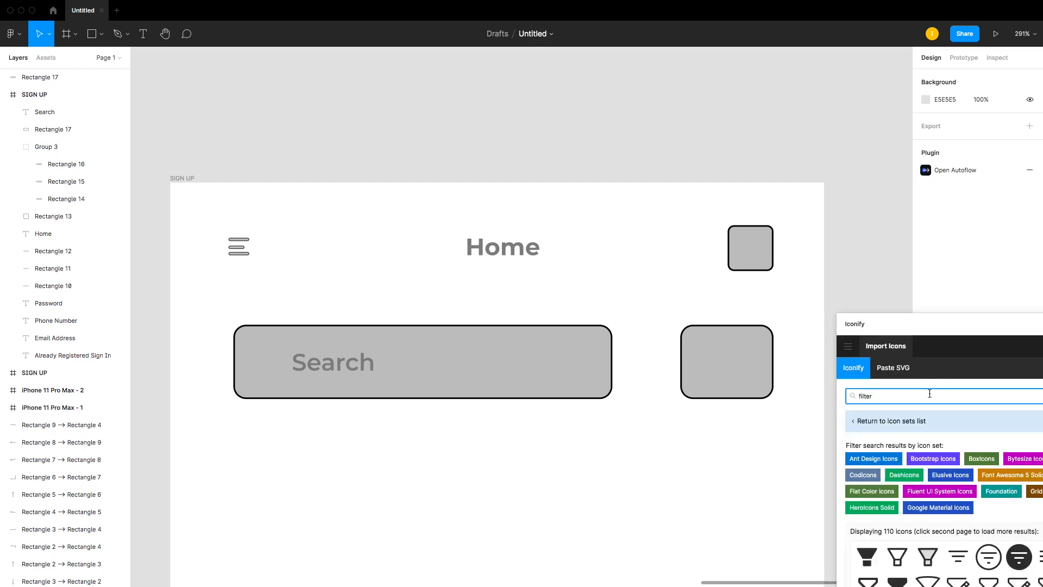
Step: Place a filter icon about 22 × 22 inside the filter button
{"action": "left_click_drag", "start_coordinate": [959, 556], "coordinate": [744, 359]}
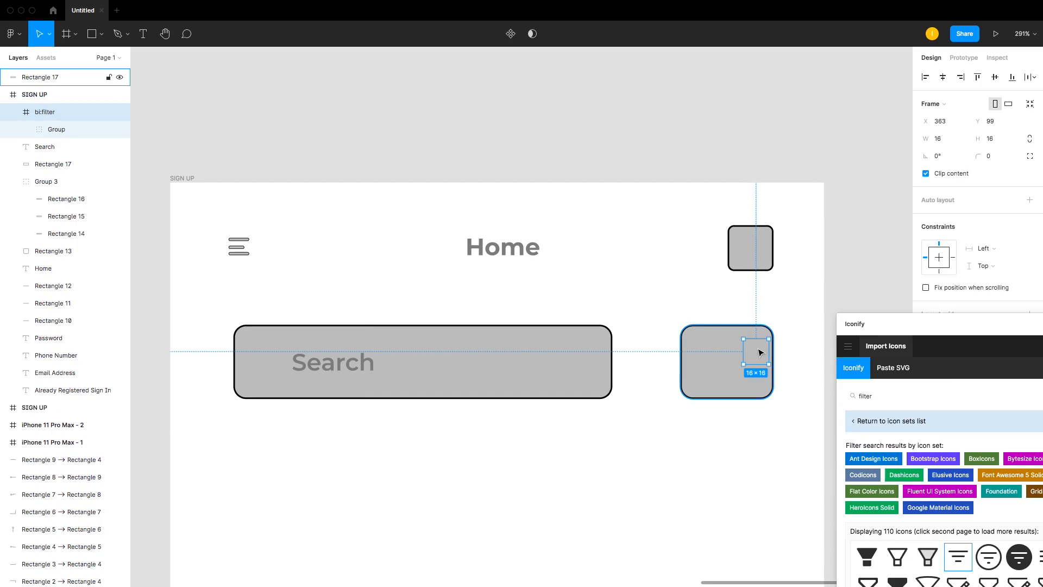
{"action": "left_click", "coordinate": [779, 313]}
{"action": "key", "text": "super+z"}
{"action": "key", "text": "super+z"}
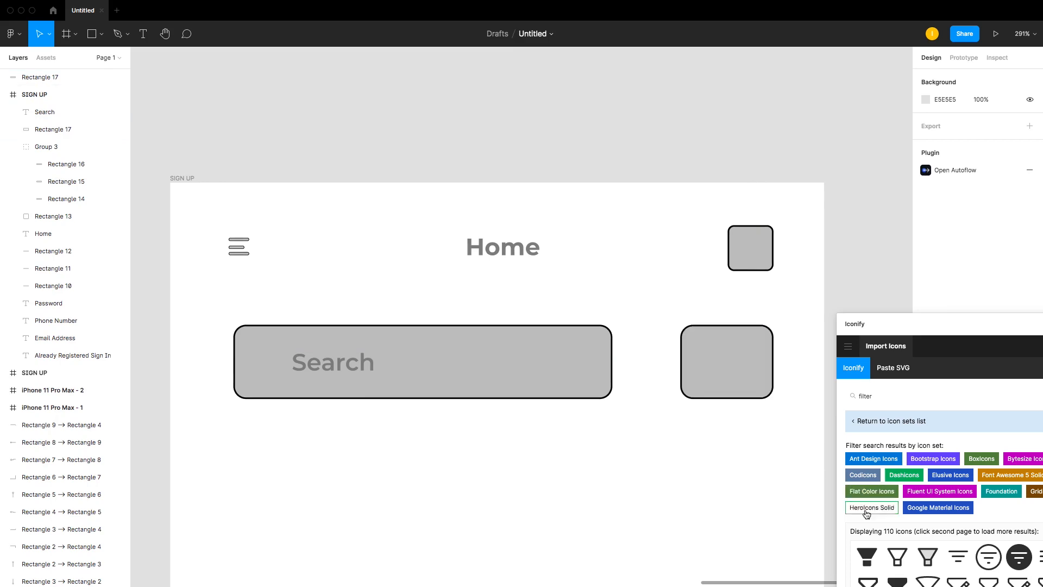
{"action": "left_click_drag", "start_coordinate": [958, 556], "coordinate": [730, 368]}
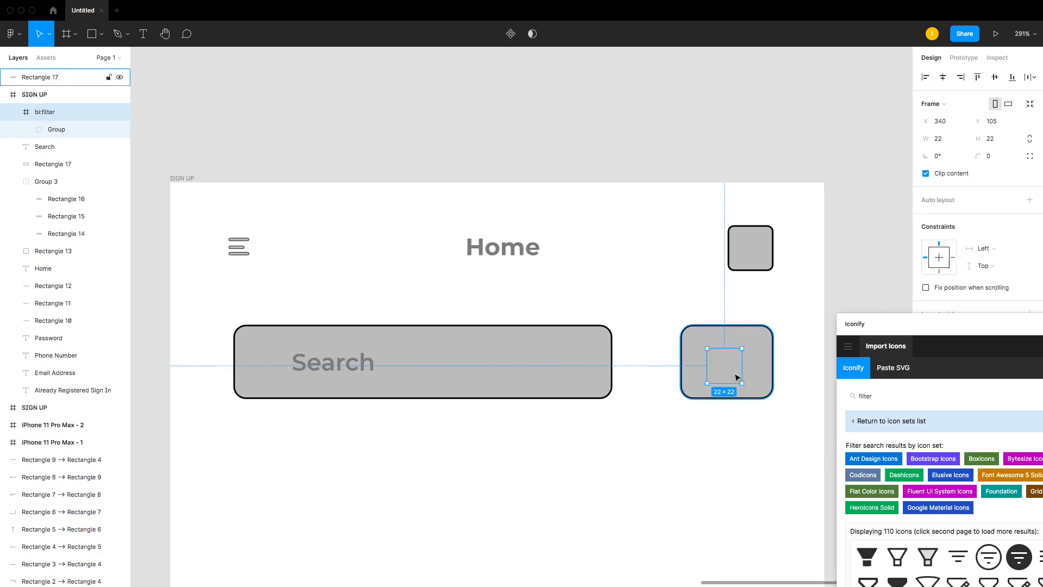
Step: Undo the icon placement and move the filter icon's group out of its bi:filter frame into the SIGN UP frame
{"action": "key", "text": "ctrl+z"}
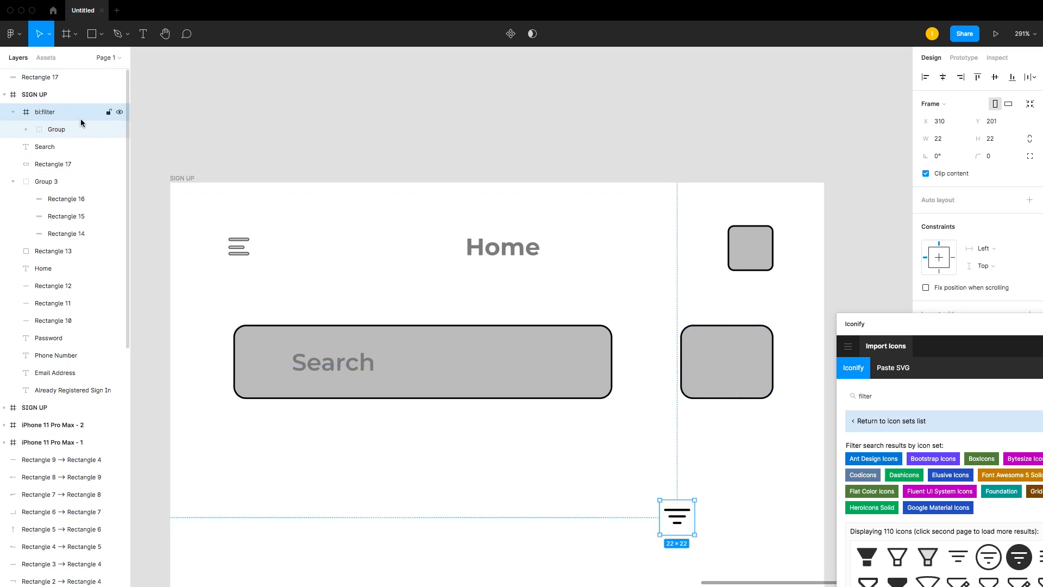
{"action": "left_click", "coordinate": [119, 112]}
{"action": "left_click", "coordinate": [119, 112]}
{"action": "left_click_drag", "start_coordinate": [63, 118], "coordinate": [66, 88]}
{"action": "left_click_drag", "start_coordinate": [690, 509], "coordinate": [739, 431]}
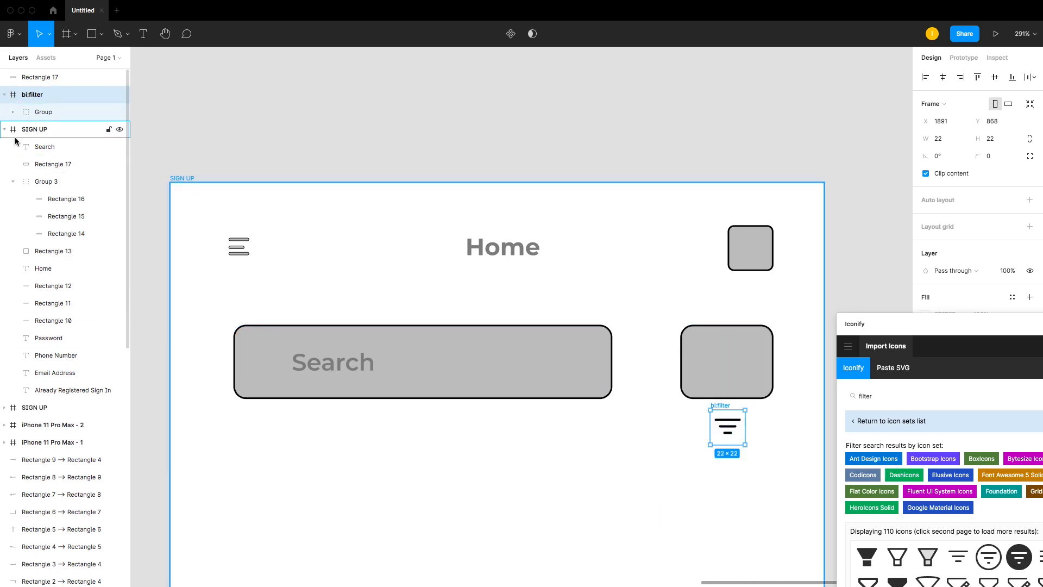
{"action": "left_click_drag", "start_coordinate": [51, 92], "coordinate": [51, 139]}
{"action": "mouse_move", "coordinate": [730, 430]}
{"action": "left_mouse_down"}
{"action": "mouse_move", "coordinate": [724, 363]}
{"action": "mouse_move", "coordinate": [721, 432]}
{"action": "left_mouse_up"}
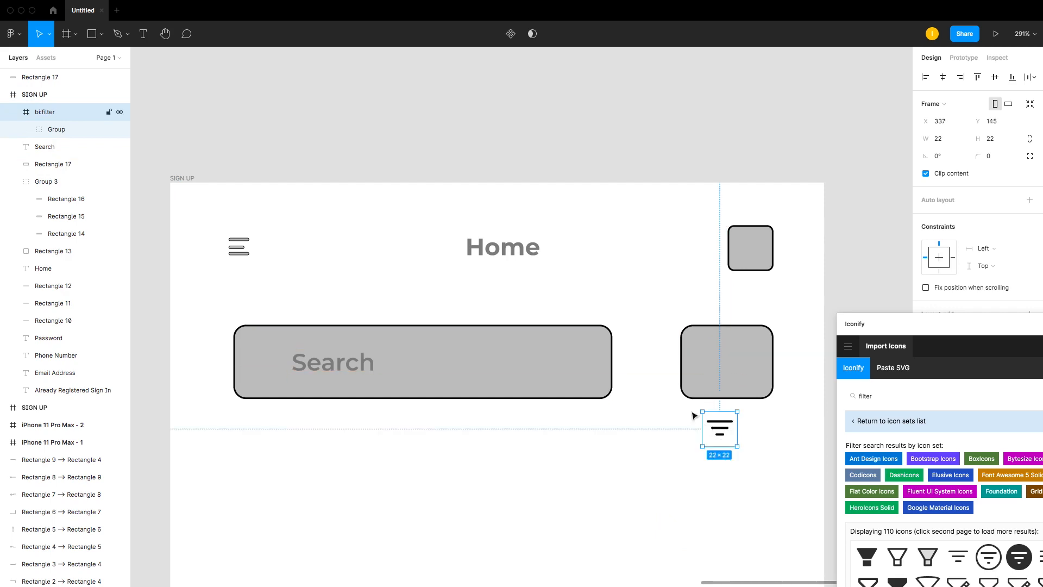
{"action": "left_click", "coordinate": [54, 129]}
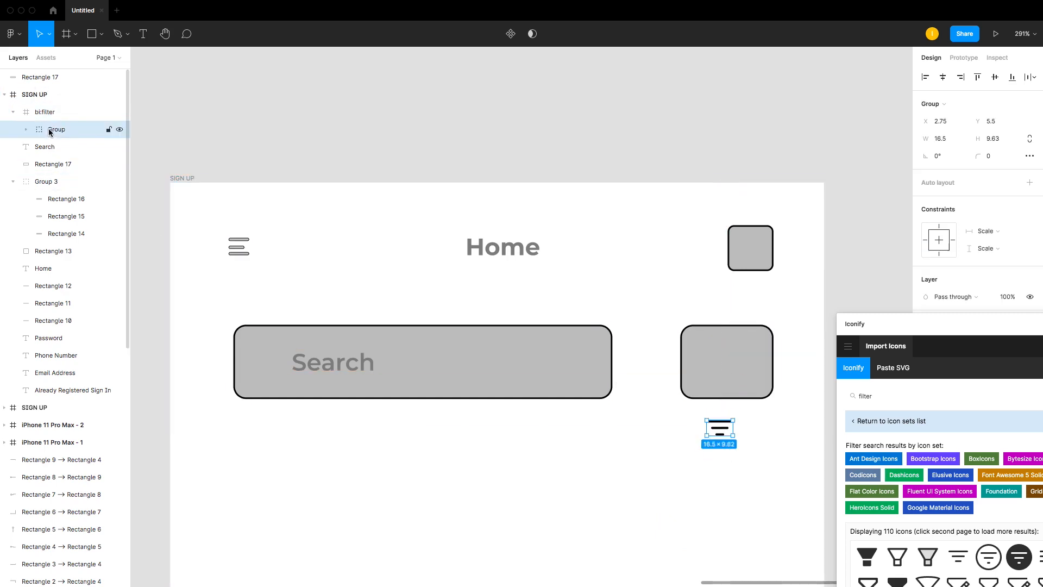
{"action": "left_click_drag", "start_coordinate": [58, 129], "coordinate": [60, 162]}
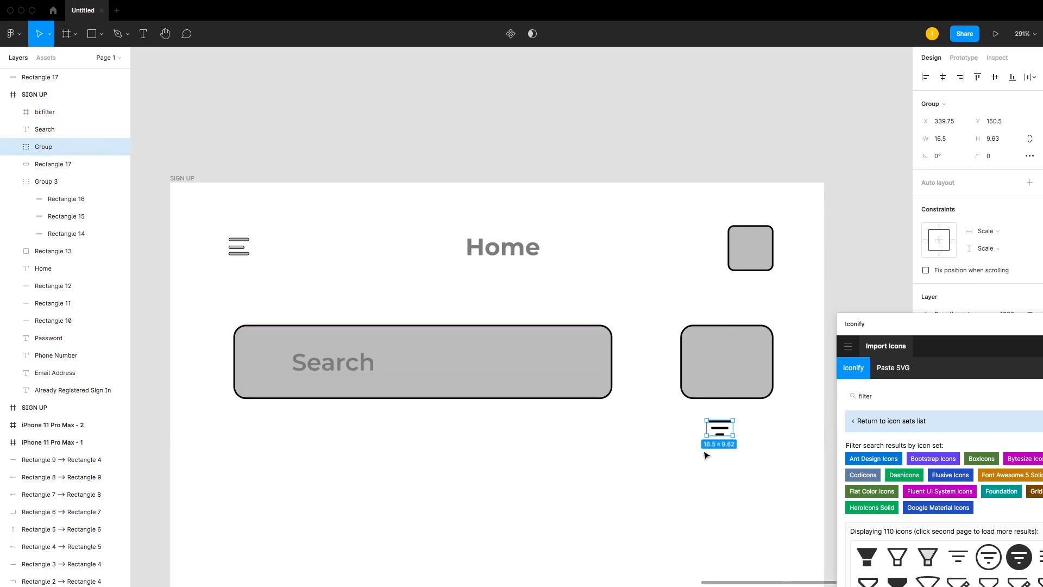
{"action": "left_click_drag", "start_coordinate": [720, 432], "coordinate": [751, 417]}
{"action": "left_click", "coordinate": [731, 349]}
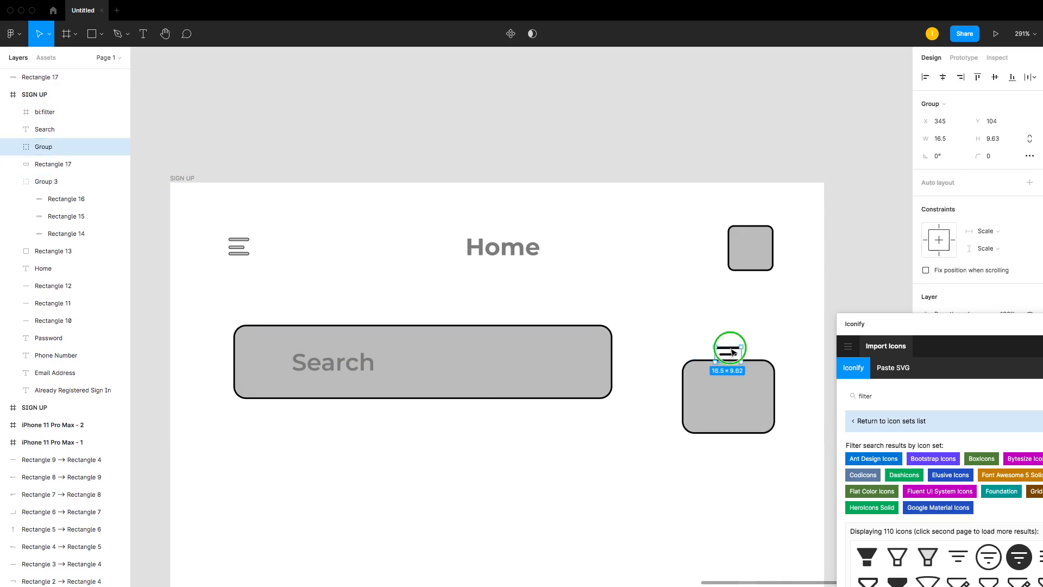
Step: Bring the filter icon group to the front and place it inside the filter button
{"action": "right_click", "coordinate": [732, 353]}
{"action": "left_click", "coordinate": [772, 306]}
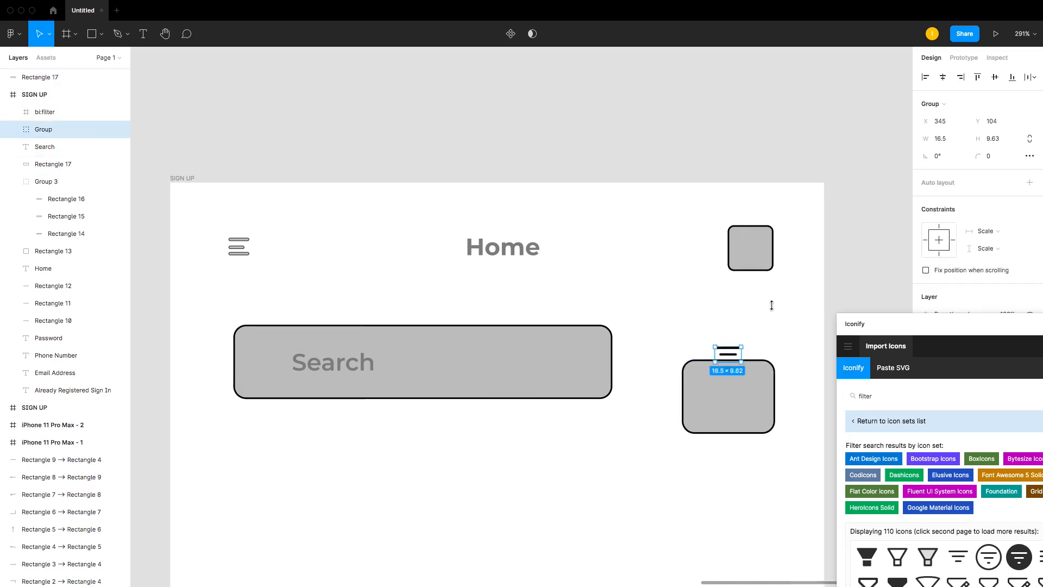
{"action": "right_click", "coordinate": [731, 351]}
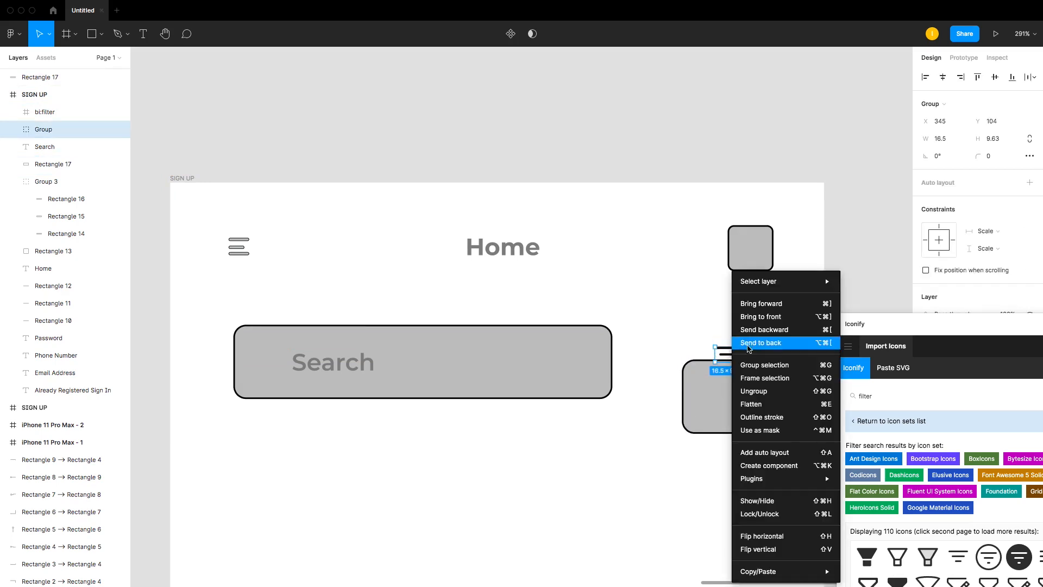
{"action": "left_click", "coordinate": [763, 316]}
{"action": "left_click", "coordinate": [730, 344]}
{"action": "left_click_drag", "start_coordinate": [729, 350], "coordinate": [732, 387]}
{"action": "left_click", "coordinate": [752, 385]}
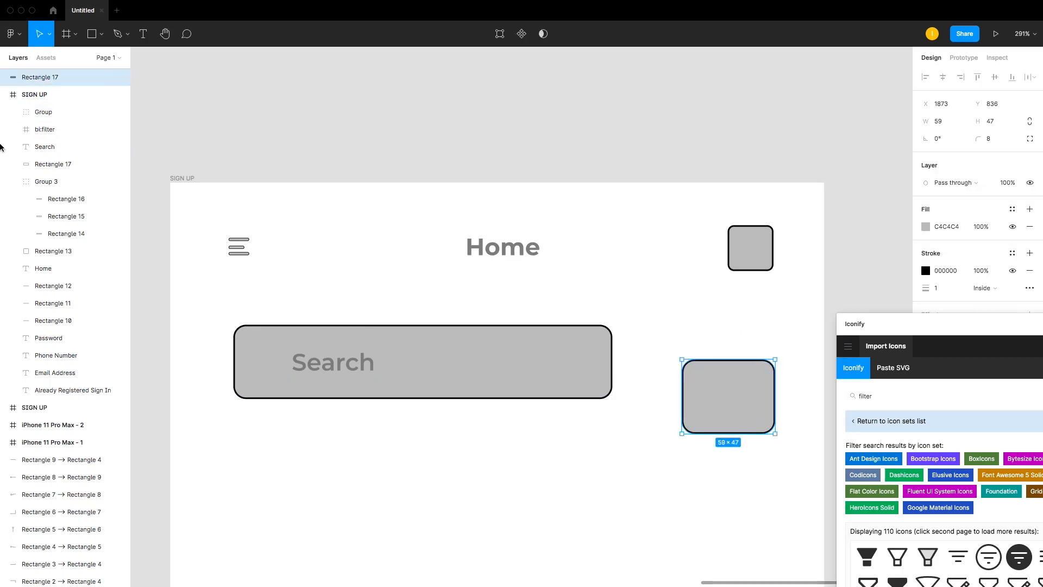
Step: Move the filter button rectangle's layer into the SIGN UP frame
{"action": "left_click_drag", "start_coordinate": [40, 77], "coordinate": [48, 125]}
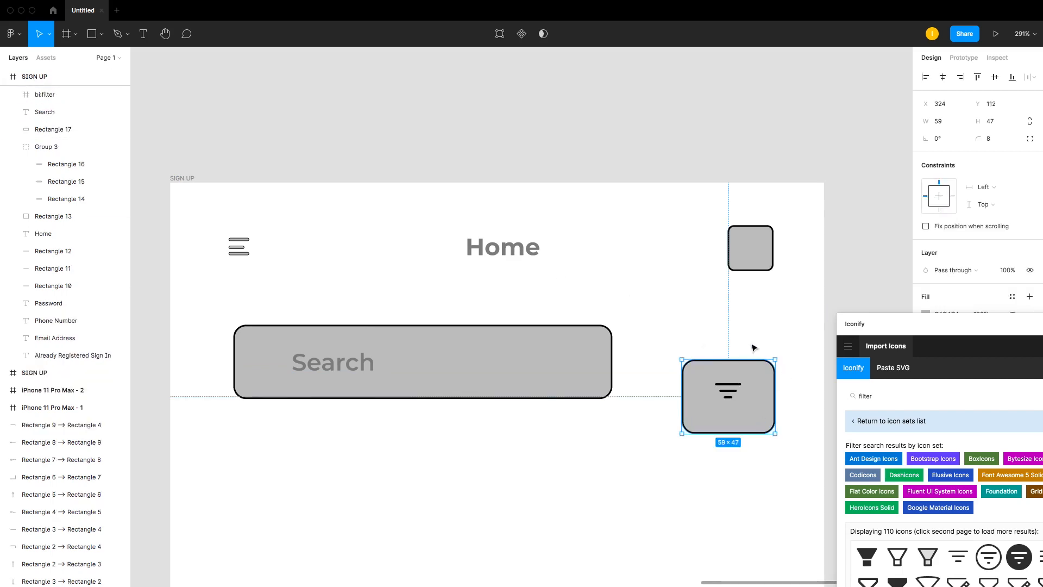
{"action": "left_click", "coordinate": [709, 334]}
{"action": "left_click_drag", "start_coordinate": [679, 325], "coordinate": [767, 488]}
{"action": "left_click_drag", "start_coordinate": [761, 410], "coordinate": [760, 391]}
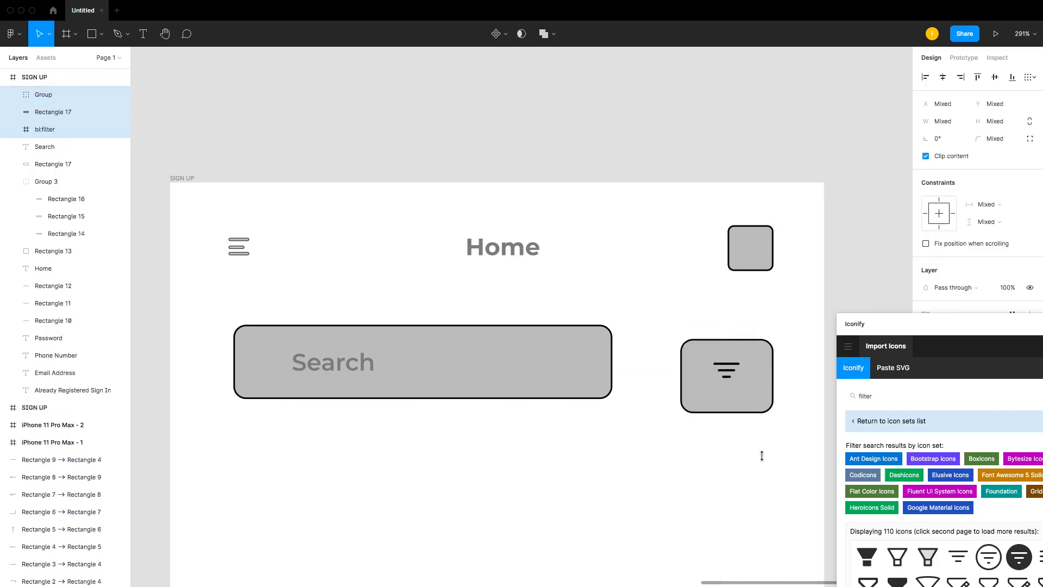
Step: Delete the empty bi:filter icon frame
{"action": "left_click", "coordinate": [762, 455]}
{"action": "left_click_drag", "start_coordinate": [739, 446], "coordinate": [711, 398]}
{"action": "left_click", "coordinate": [762, 387], "text": "shift"}
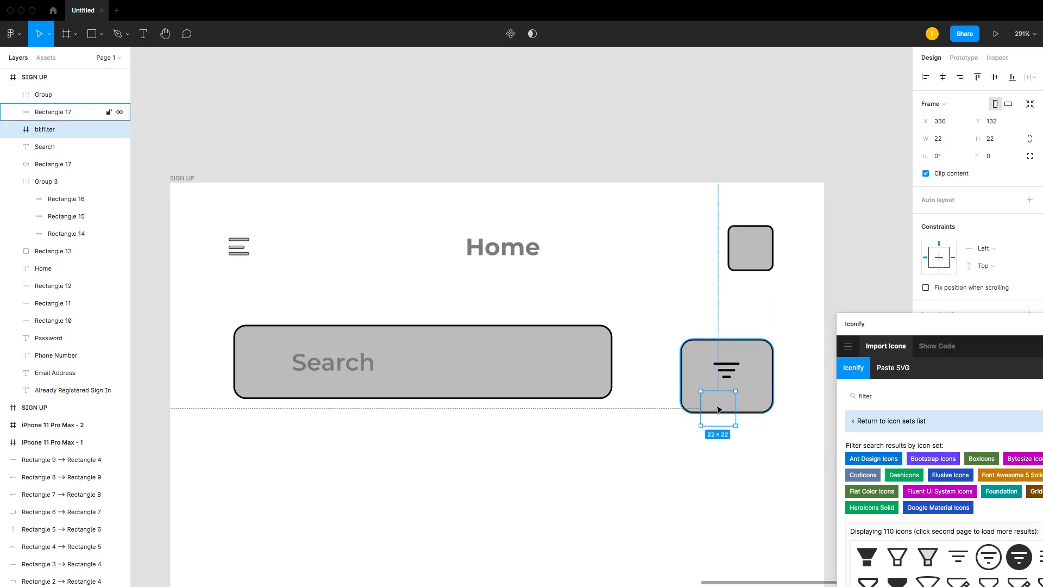
{"action": "key", "text": "Delete"}
Step: Move the filter button with its icon back beside the search bar and enlarge the icon to about 25 × 15
{"action": "left_click_drag", "start_coordinate": [698, 321], "coordinate": [745, 472]}
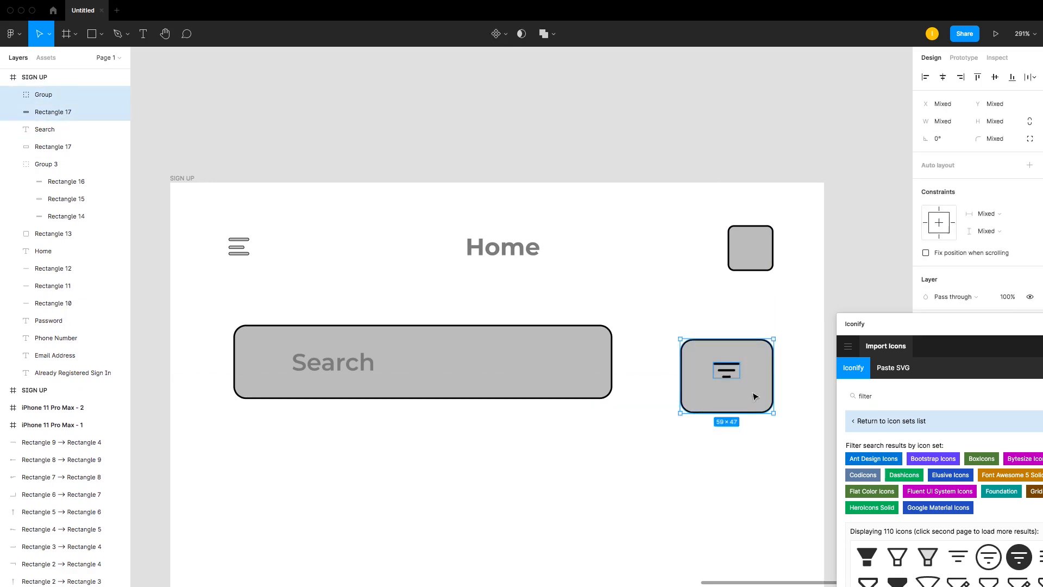
{"action": "left_click_drag", "start_coordinate": [754, 395], "coordinate": [744, 372]}
{"action": "left_click", "coordinate": [754, 415]}
{"action": "left_click", "coordinate": [734, 360]}
{"action": "left_click", "coordinate": [787, 380]}
{"action": "left_click", "coordinate": [746, 376]}
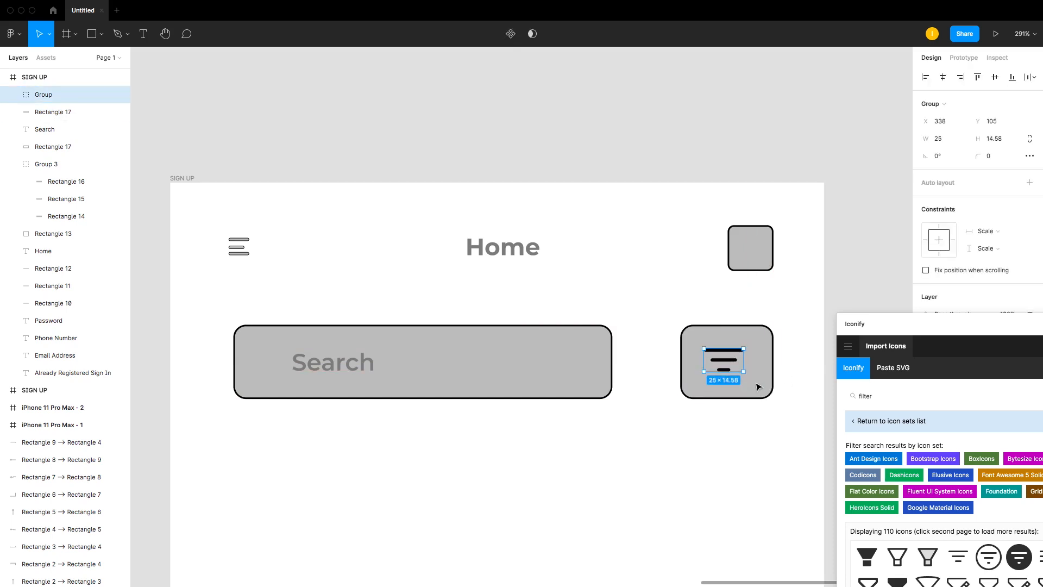
Step: Center the filter icon inside the filter button
{"action": "left_click_drag", "start_coordinate": [918, 324], "coordinate": [508, 102]}
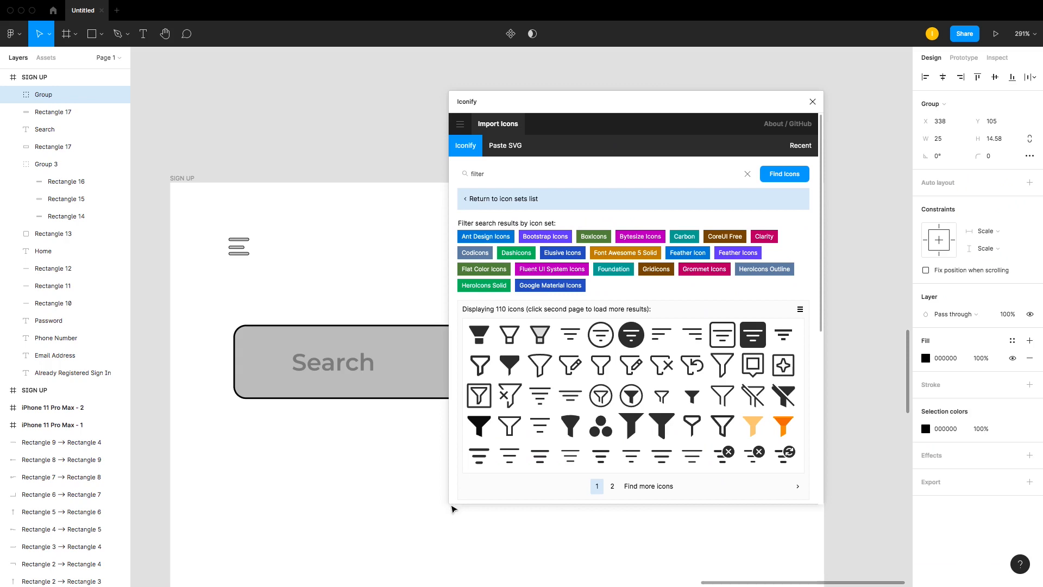
{"action": "left_click_drag", "start_coordinate": [565, 129], "coordinate": [294, 126]}
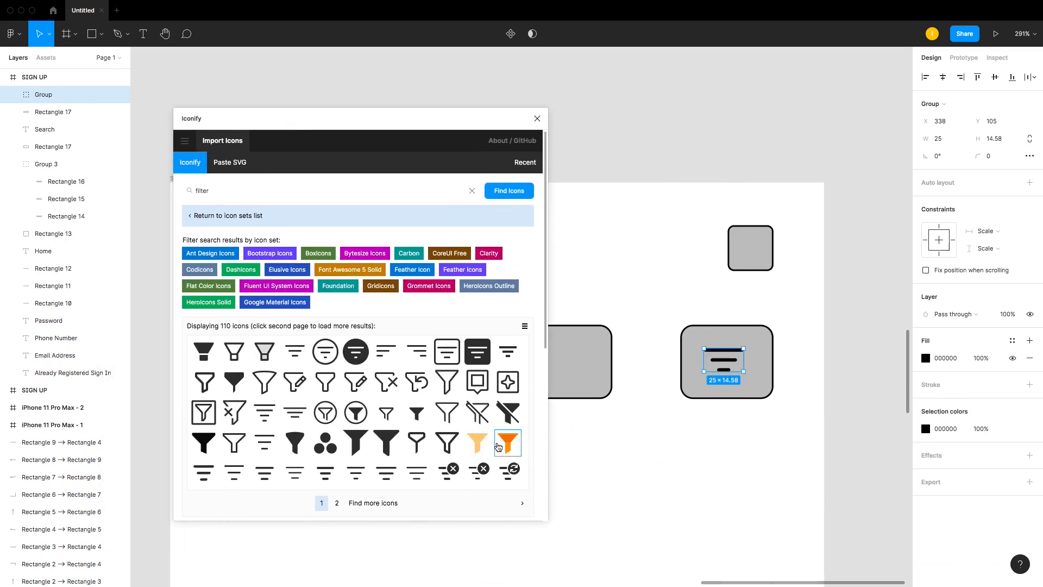
{"action": "left_click_drag", "start_coordinate": [724, 365], "coordinate": [727, 370]}
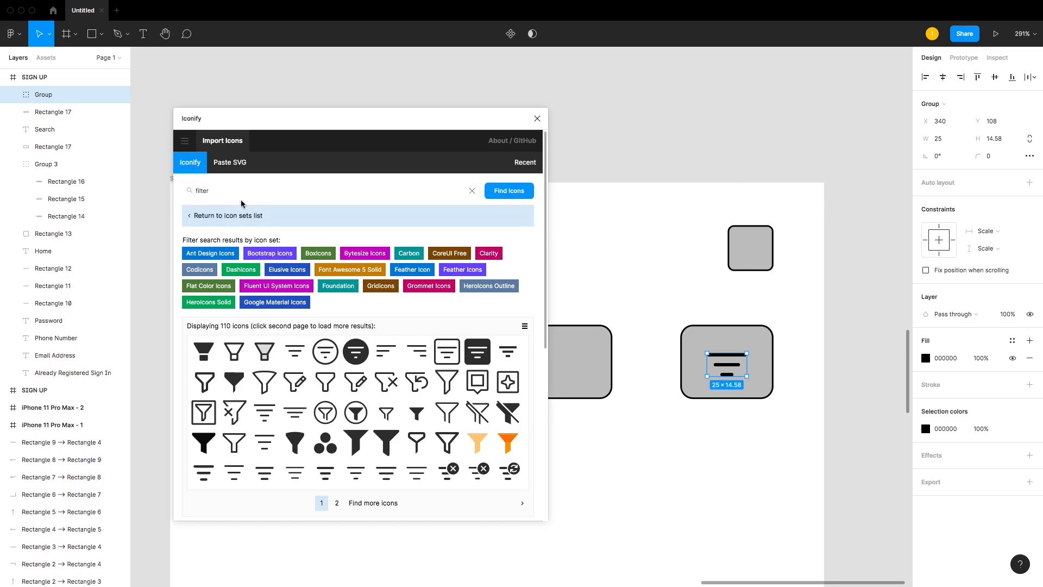
Step: Import the akar-icons search icon from Iconify and place it at the left end of the search bar
{"action": "left_click_drag", "start_coordinate": [239, 194], "coordinate": [168, 184]}
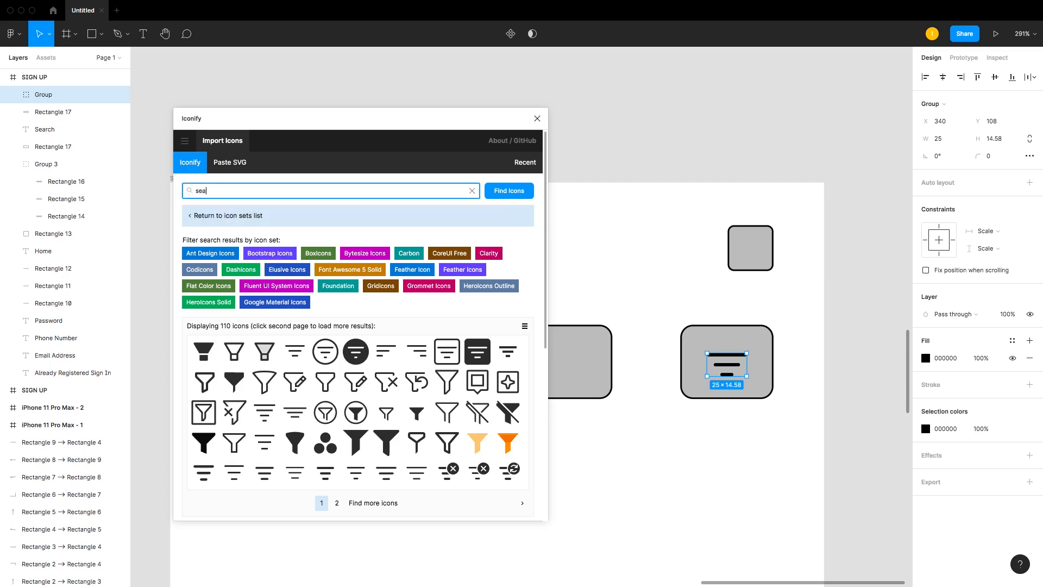
{"action": "type", "text": "search"}
{"action": "key", "text": "Return"}
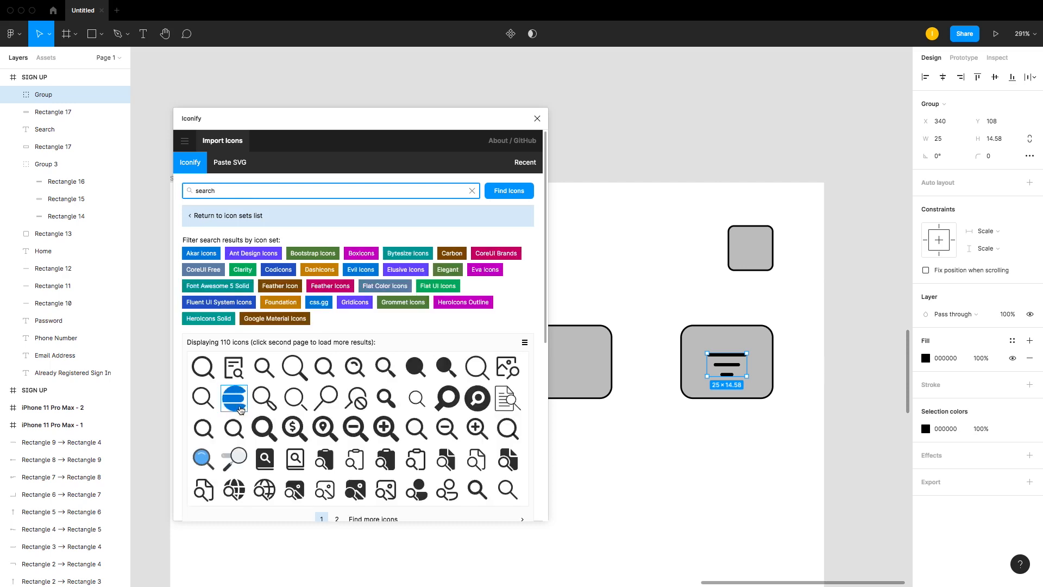
{"action": "left_click_drag", "start_coordinate": [204, 366], "coordinate": [665, 441]}
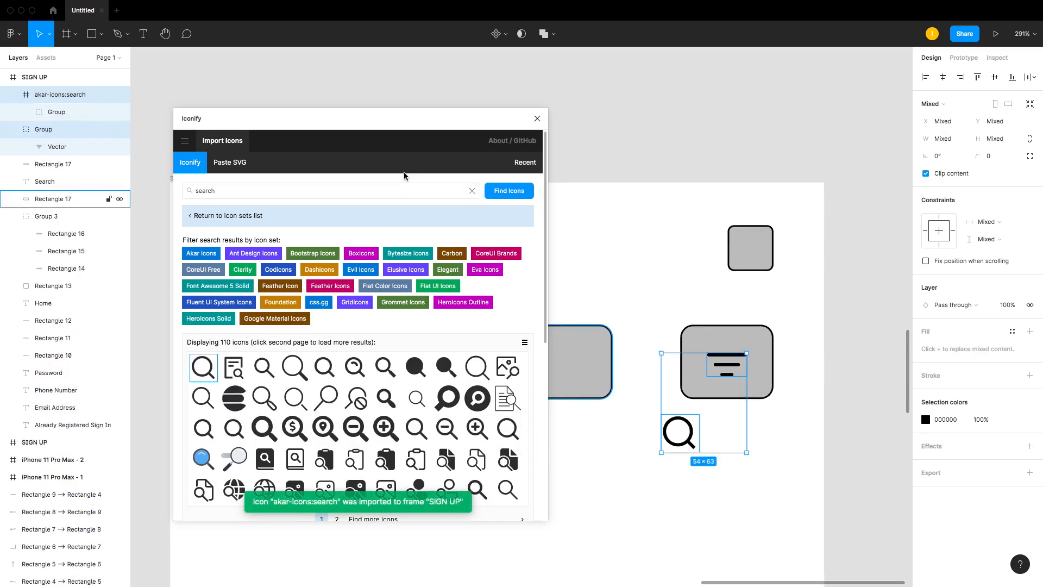
{"action": "left_click", "coordinate": [537, 119]}
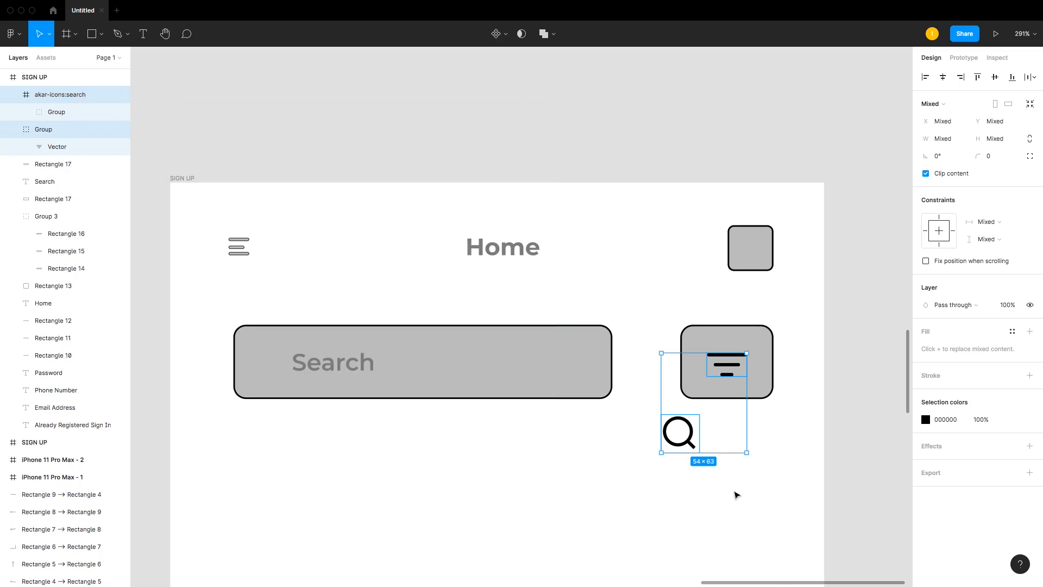
{"action": "left_click", "coordinate": [735, 494]}
{"action": "left_click_drag", "start_coordinate": [680, 433], "coordinate": [322, 364]}
{"action": "left_click", "coordinate": [268, 362]}
Step: Colour the search icon 5B5B5B to match the filter icon and nudge the Search placeholder text slightly
{"action": "left_click", "coordinate": [925, 472]}
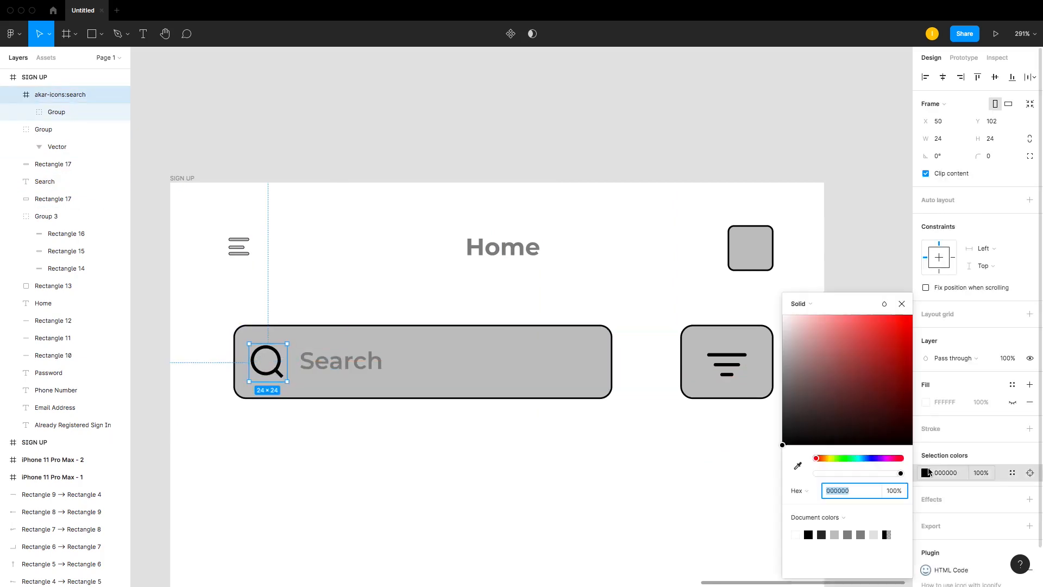
{"action": "left_click", "coordinate": [798, 466]}
{"action": "left_click", "coordinate": [761, 403]}
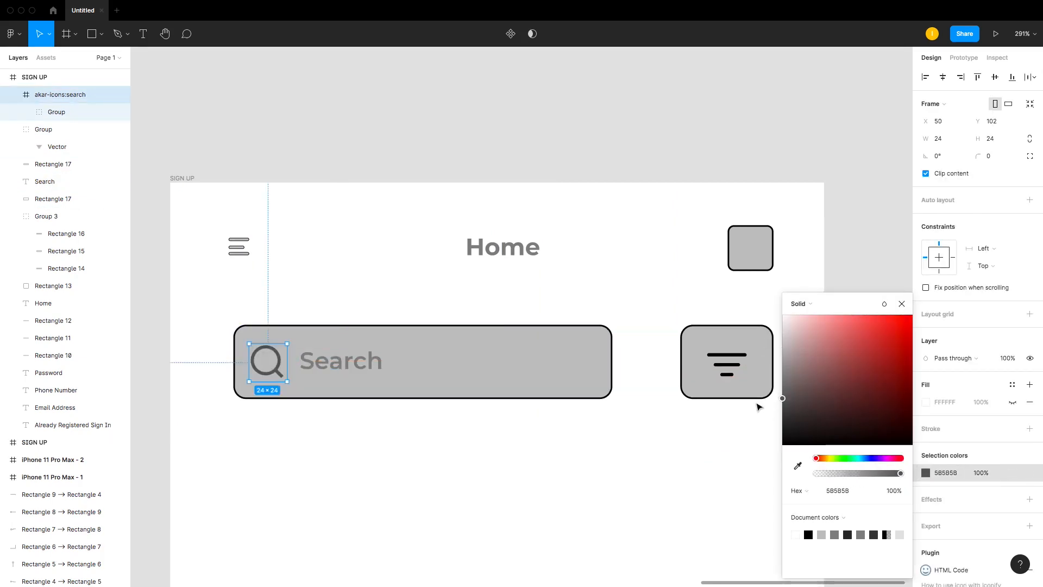
{"action": "left_click", "coordinate": [732, 369]}
{"action": "key", "text": "i"}
{"action": "left_click", "coordinate": [281, 356]}
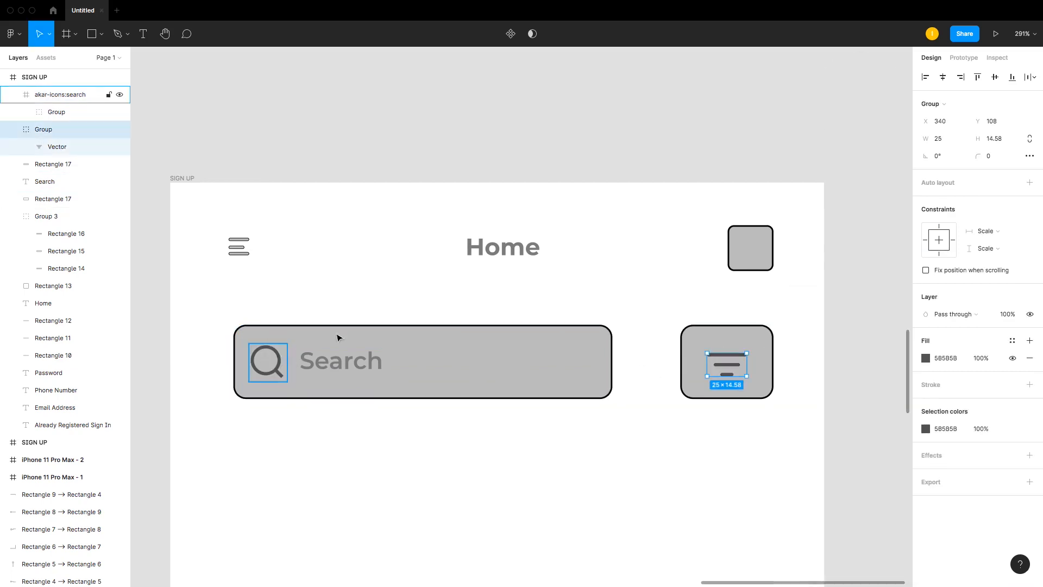
{"action": "left_click", "coordinate": [596, 298]}
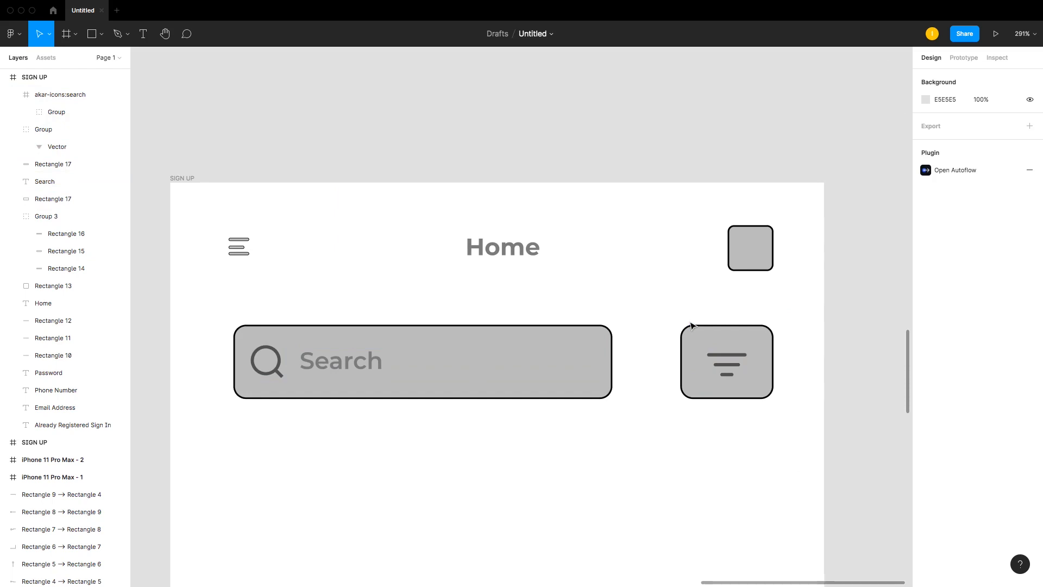
{"action": "left_click_drag", "start_coordinate": [329, 360], "coordinate": [327, 364]}
{"action": "left_click", "coordinate": [335, 310]}
Step: Draw a row of three category rectangles below the search bar
{"action": "scroll", "coordinate": [337, 312], "scroll_direction": "down", "scroll_amount": 3}
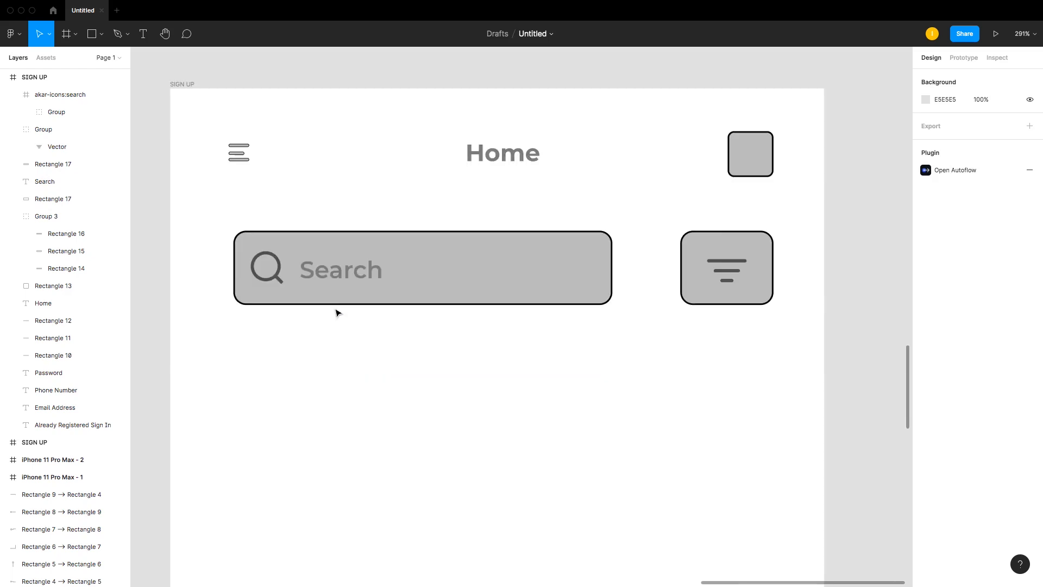
{"action": "scroll", "coordinate": [337, 313], "scroll_direction": "down", "scroll_amount": 5, "text": "ctrl"}
{"action": "scroll", "coordinate": [337, 312], "scroll_direction": "up", "scroll_amount": 4, "text": "ctrl"}
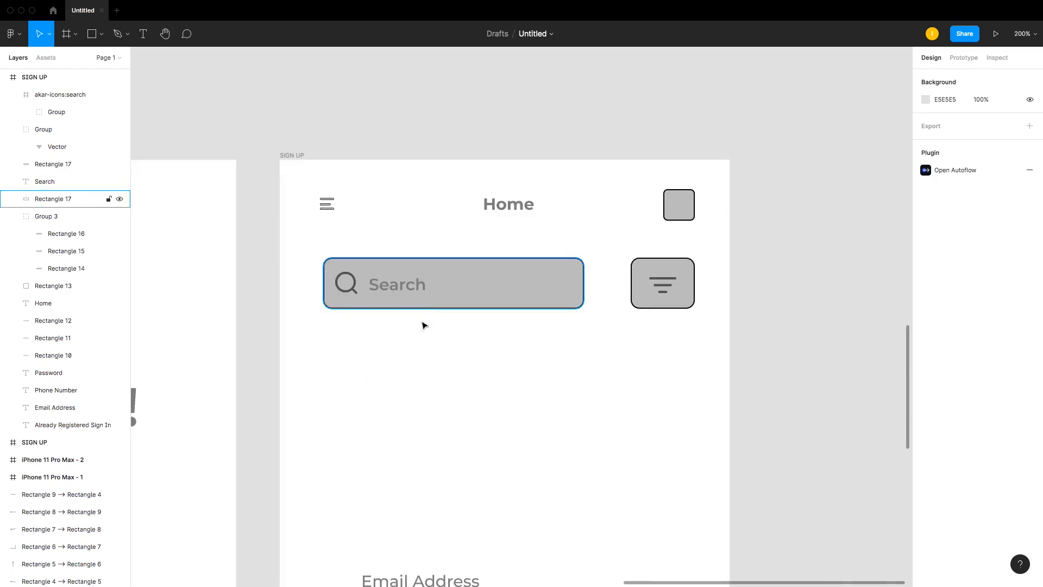
{"action": "key", "text": "r"}
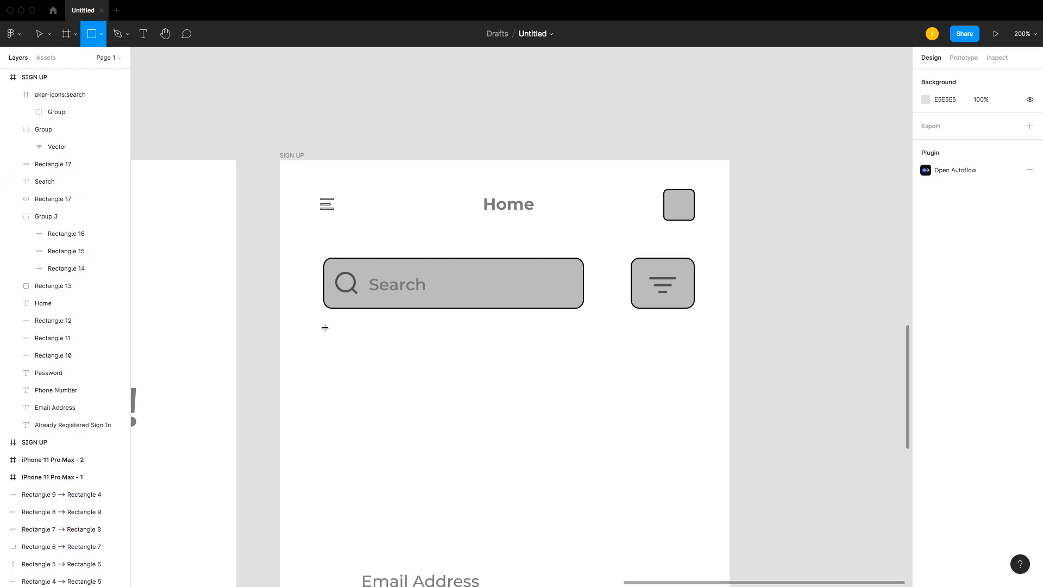
{"action": "mouse_move", "coordinate": [325, 326]}
{"action": "left_mouse_down"}
{"action": "mouse_move", "coordinate": [427, 361]}
{"action": "mouse_move", "coordinate": [399, 351]}
{"action": "mouse_move", "coordinate": [734, 348]}
{"action": "left_mouse_up"}
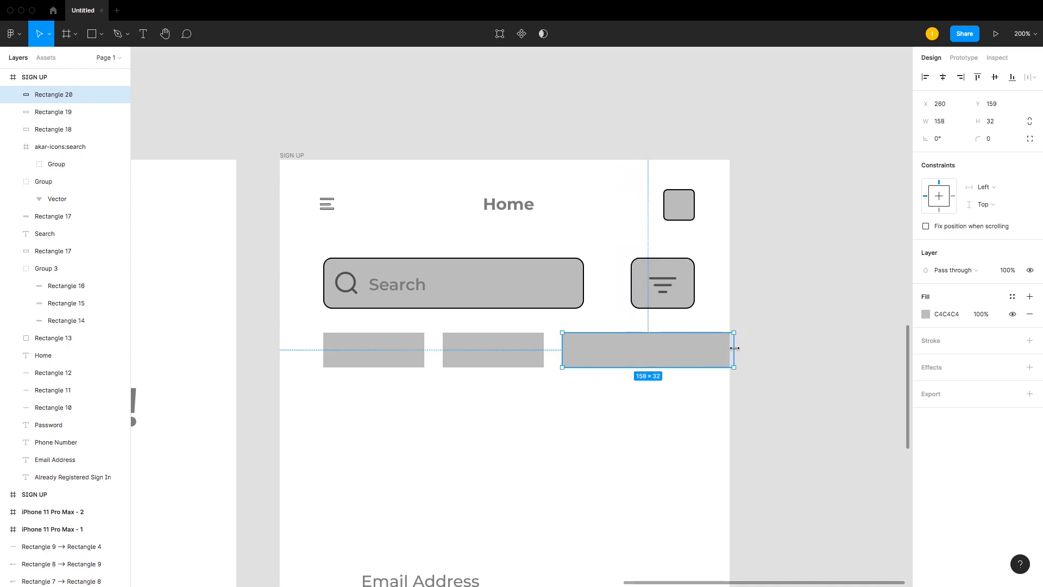
Step: Resize the three category rectangles to 108 × 37 with 20 spacing between them
{"action": "key", "text": "ctrl+z"}
{"action": "left_click", "coordinate": [459, 347]}
{"action": "left_click", "coordinate": [390, 352], "text": "shift"}
{"action": "left_click", "coordinate": [655, 357], "text": "shift"}
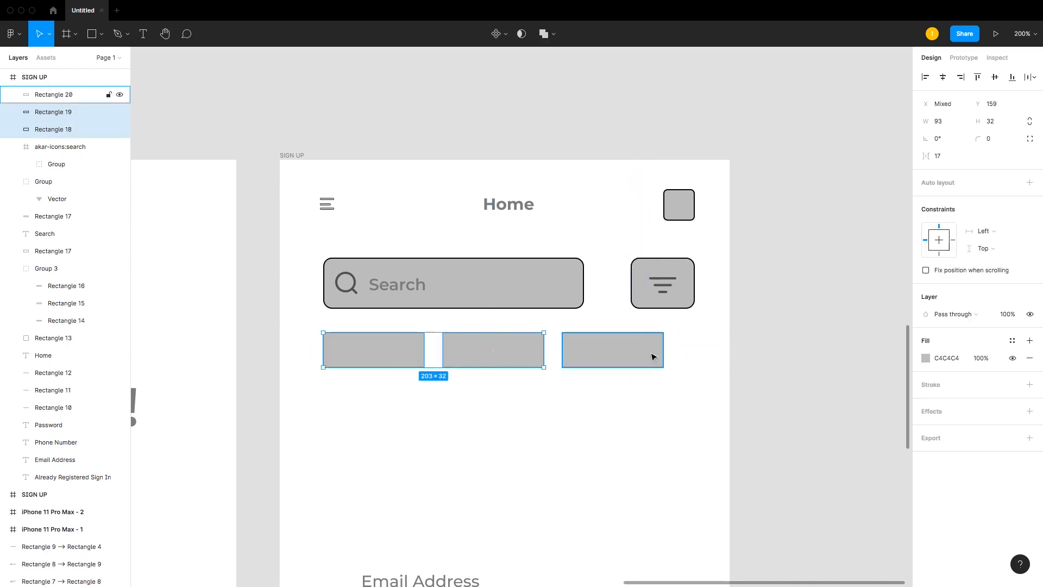
{"action": "left_click_drag", "start_coordinate": [663, 367], "coordinate": [719, 373]}
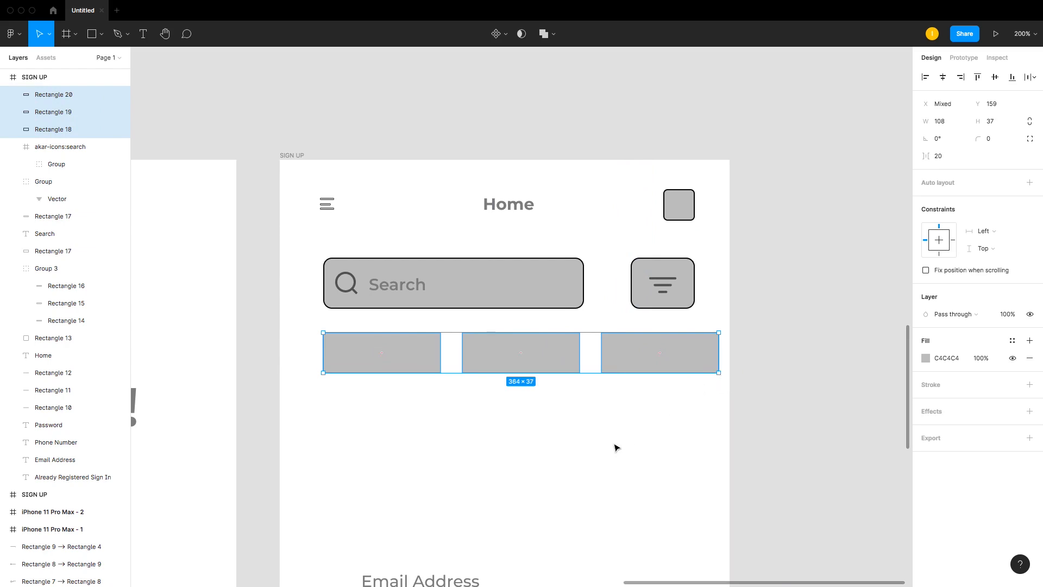
{"action": "left_click", "coordinate": [616, 447]}
Step: Round the corners of the three category rectangles to a radius of 8
{"action": "left_click", "coordinate": [366, 342]}
{"action": "left_click", "coordinate": [505, 351], "text": "shift"}
{"action": "left_click", "coordinate": [621, 354], "text": "shift"}
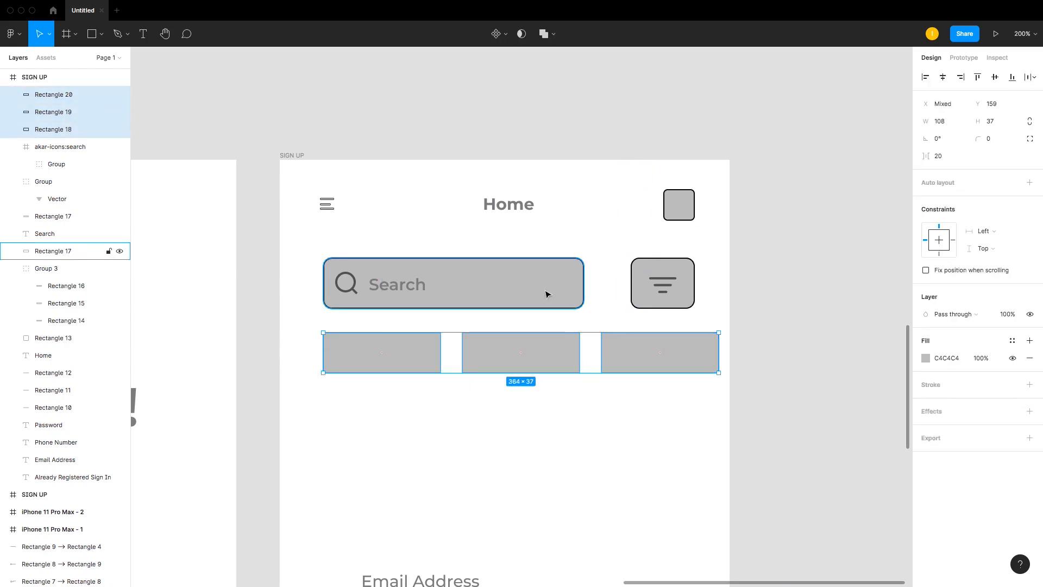
{"action": "left_click", "coordinate": [546, 293]}
{"action": "left_click", "coordinate": [422, 352]}
{"action": "left_click", "coordinate": [532, 365], "text": "shift"}
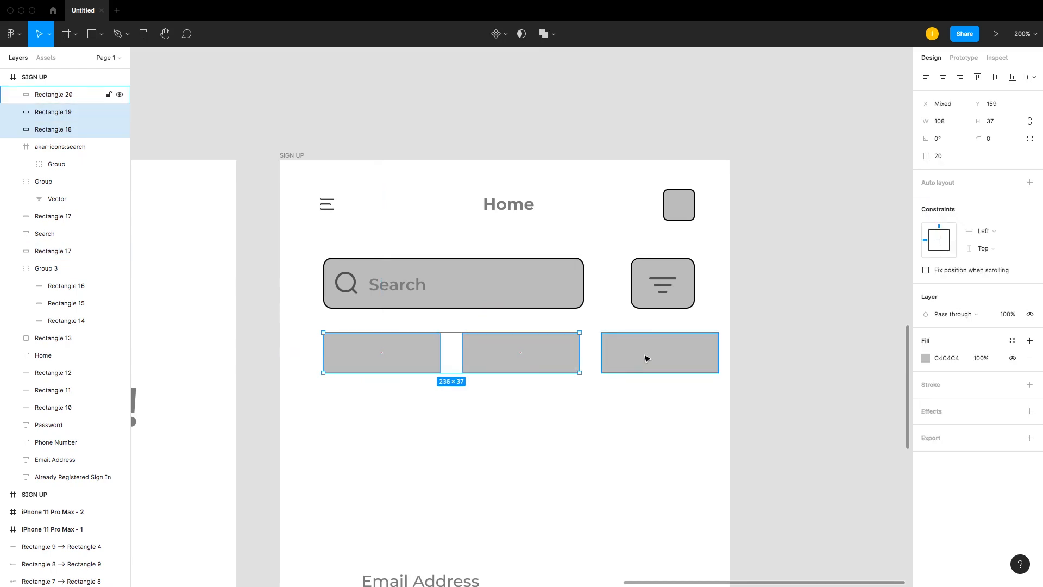
{"action": "left_click", "coordinate": [645, 356], "text": "shift"}
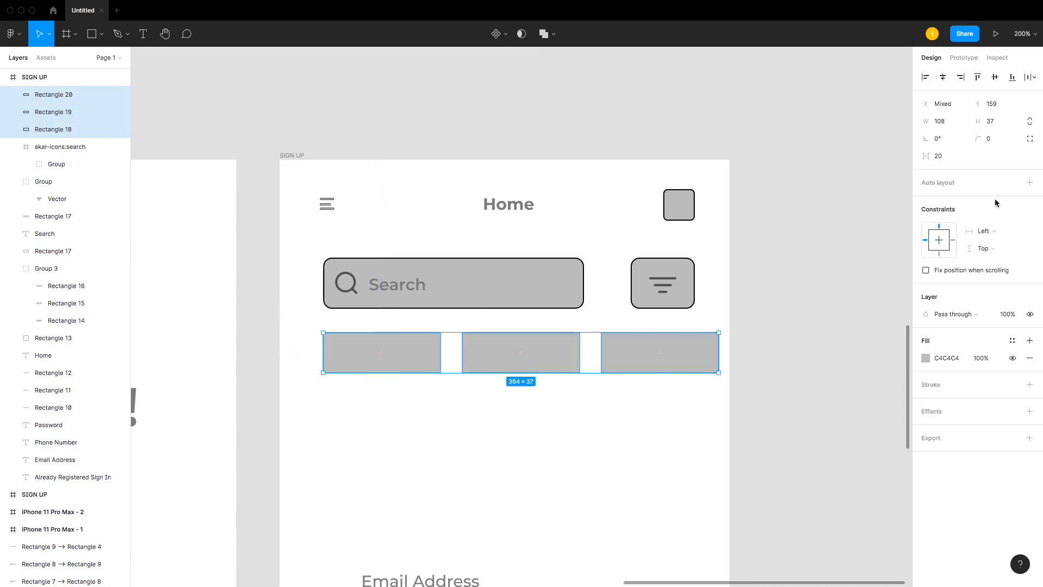
{"action": "left_click", "coordinate": [993, 140]}
{"action": "type", "text": "8"}
{"action": "key", "text": "Return"}
{"action": "left_click", "coordinate": [409, 429]}
Step: Add a black stroke to the three category rectangles
{"action": "left_click", "coordinate": [545, 354]}
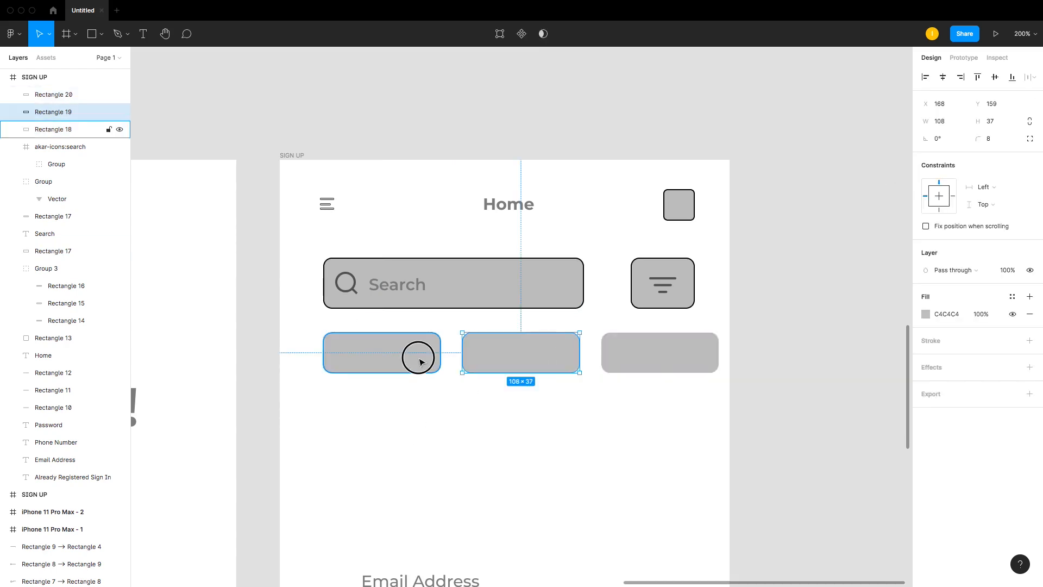
{"action": "left_click", "coordinate": [417, 356], "text": "shift"}
{"action": "left_click", "coordinate": [651, 342], "text": "shift"}
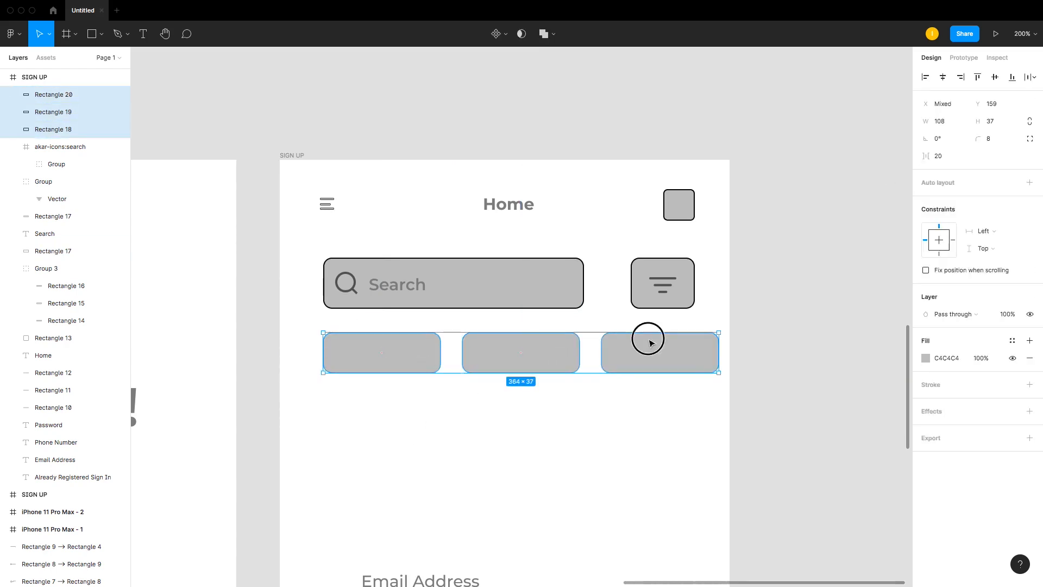
{"action": "left_click", "coordinate": [1030, 385]}
{"action": "left_click", "coordinate": [541, 395]}
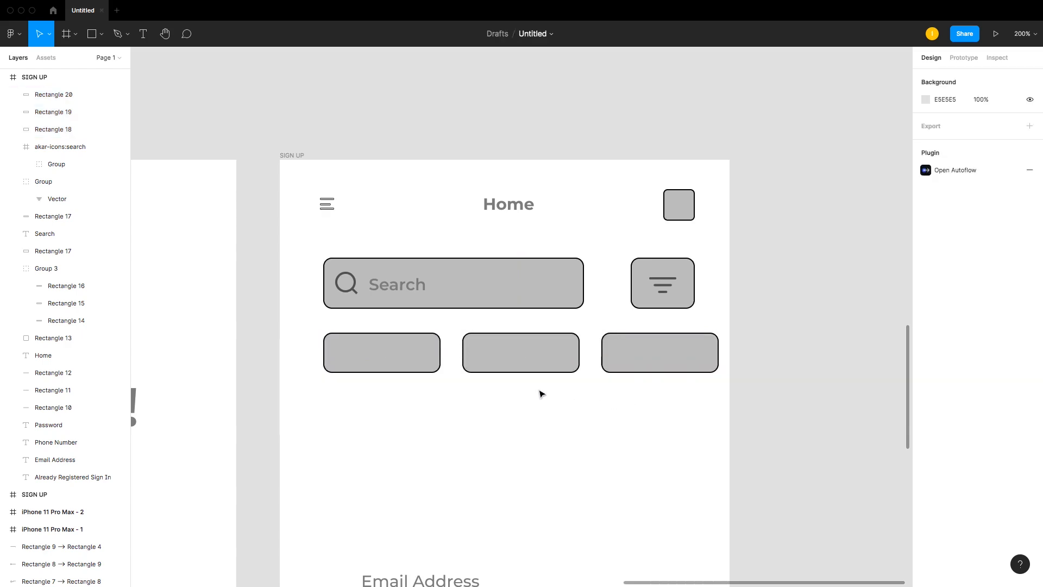
Step: Inspect the category rectangles and the filter button's styling
{"action": "left_click", "coordinate": [481, 351]}
{"action": "left_click", "coordinate": [659, 352]}
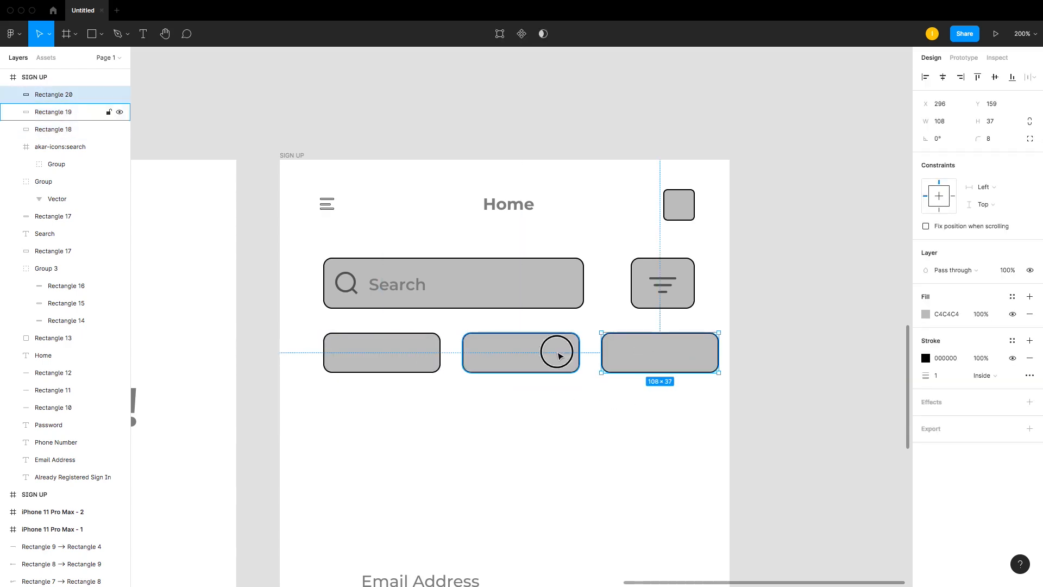
{"action": "left_click", "coordinate": [560, 356], "text": "shift"}
{"action": "left_click", "coordinate": [384, 354], "text": "shift"}
{"action": "left_click", "coordinate": [510, 400]}
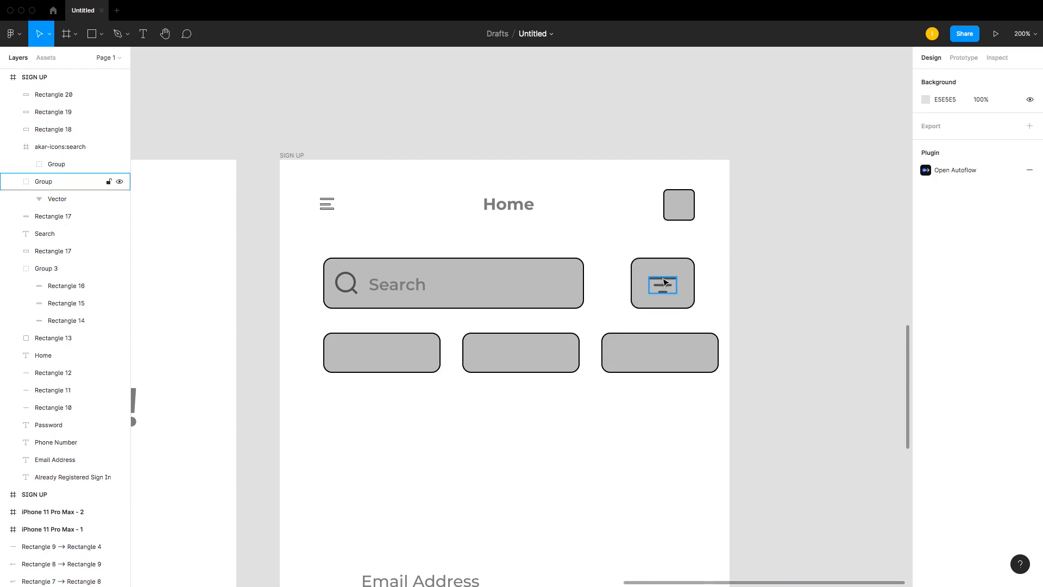
{"action": "left_click", "coordinate": [664, 282]}
{"action": "left_click", "coordinate": [658, 357]}
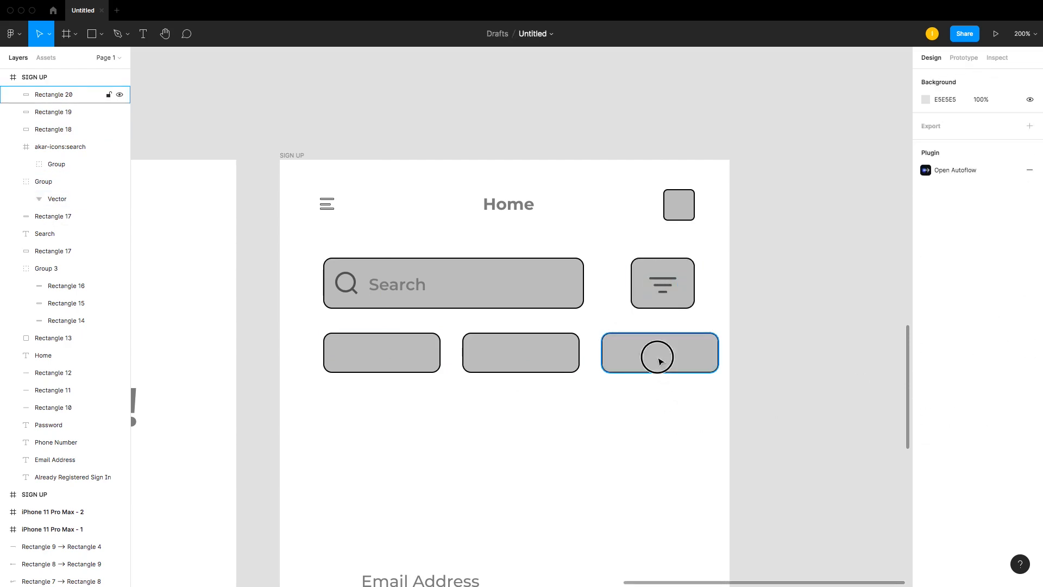
{"action": "left_click", "coordinate": [658, 357]}
{"action": "left_click", "coordinate": [410, 428]}
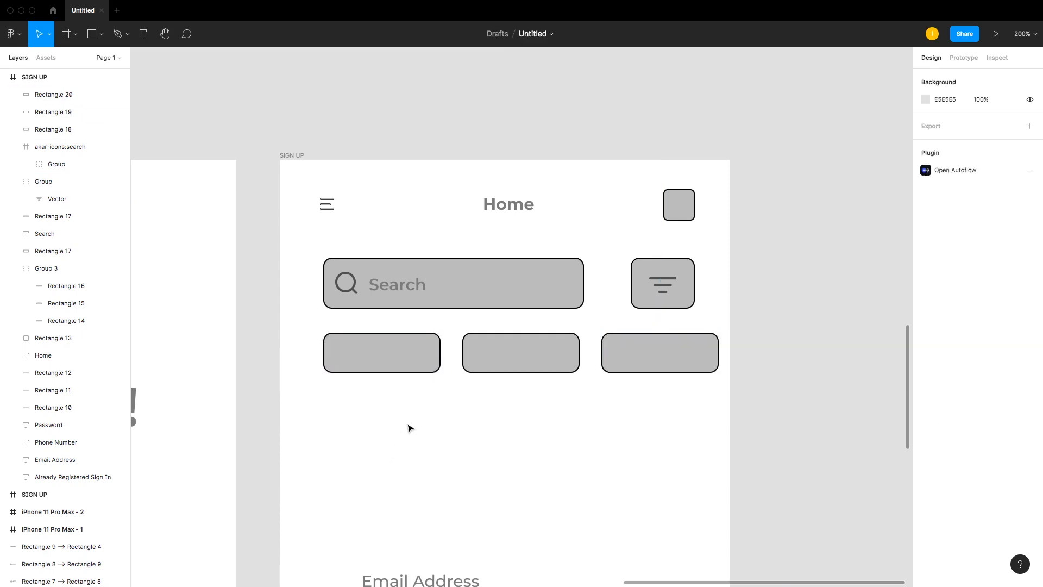
Step: Add a text label reading Fast Food below the category row
{"action": "key", "text": "t"}
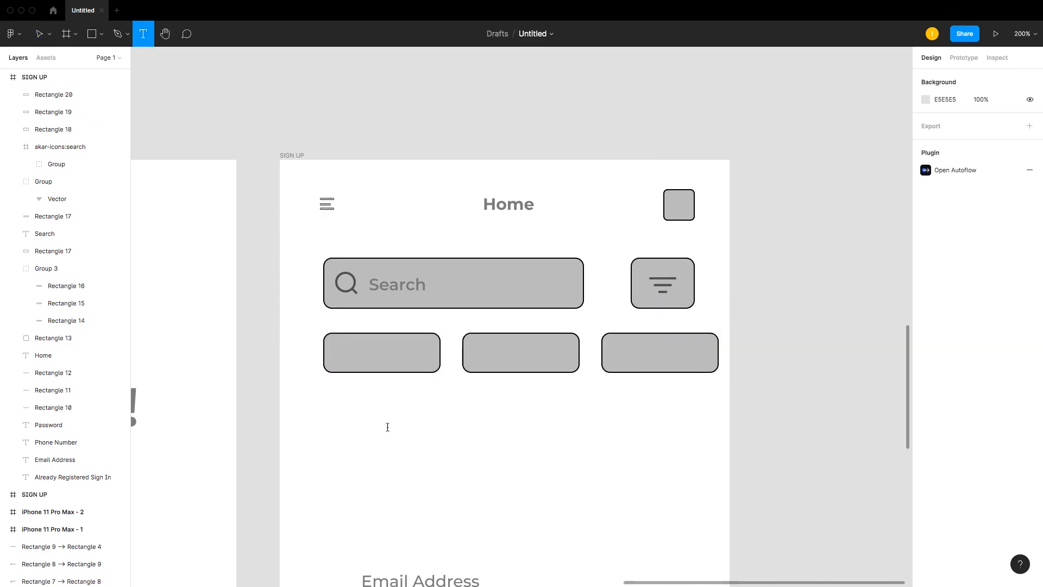
{"action": "left_click", "coordinate": [387, 427]}
{"action": "type", "text": "Vege"}
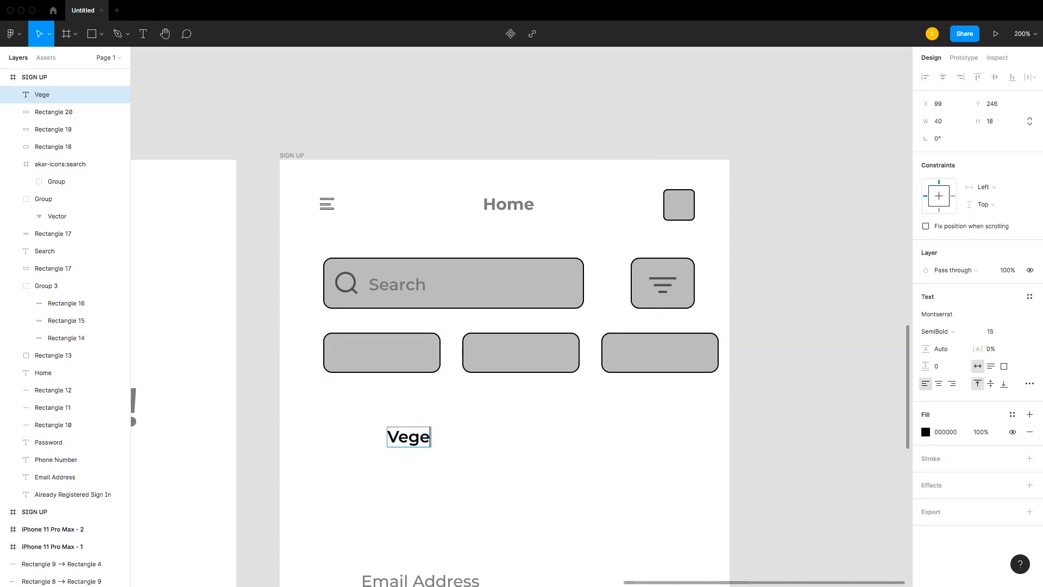
{"action": "type", "text": "ta"}
{"action": "key", "text": "BackSpace"}
{"action": "type", "text": "tabeles"}
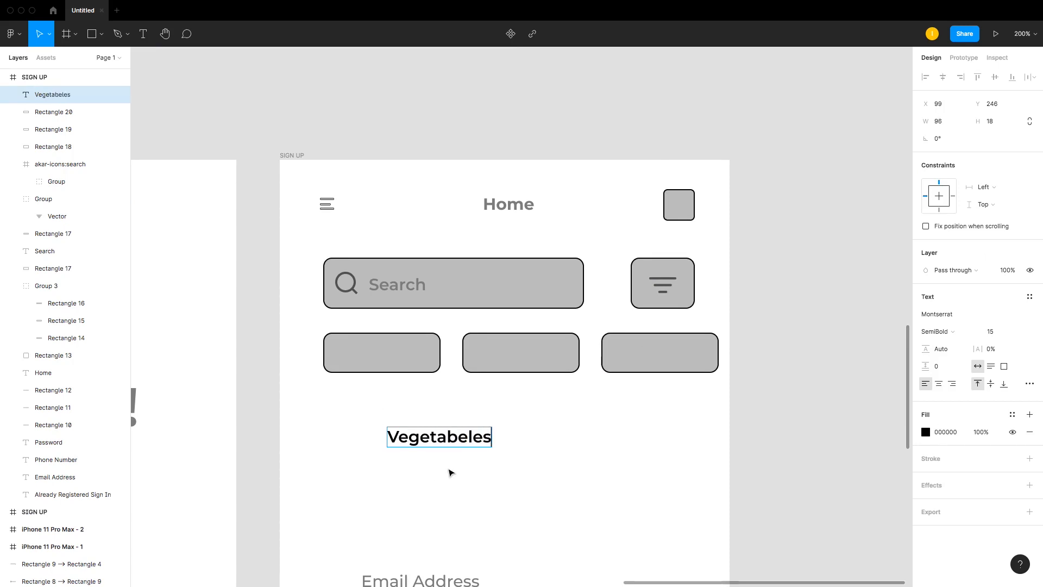
{"action": "double_click", "coordinate": [454, 438]}
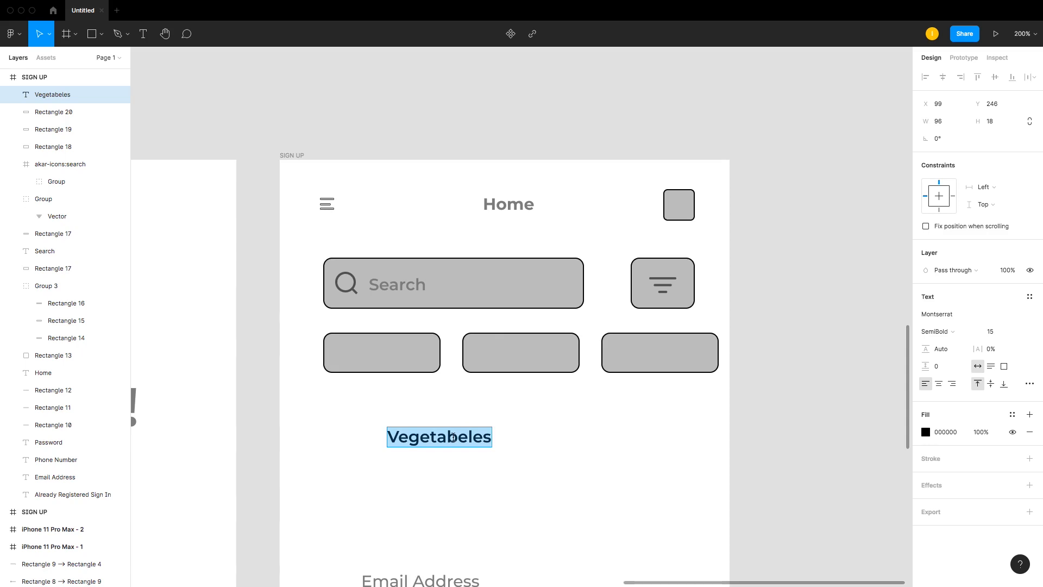
{"action": "type", "text": "DF"}
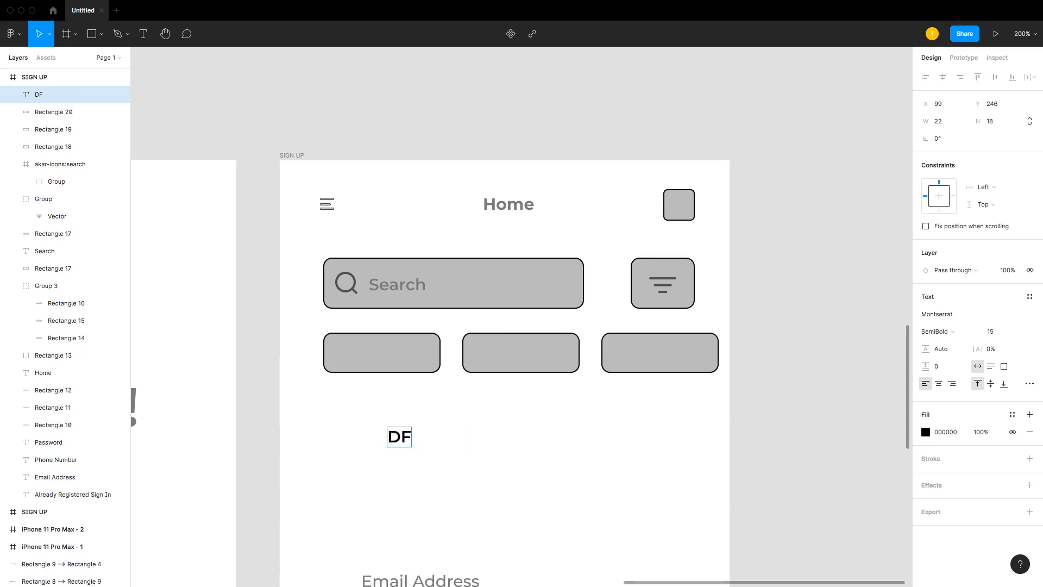
{"action": "type", "text": "ast F"}
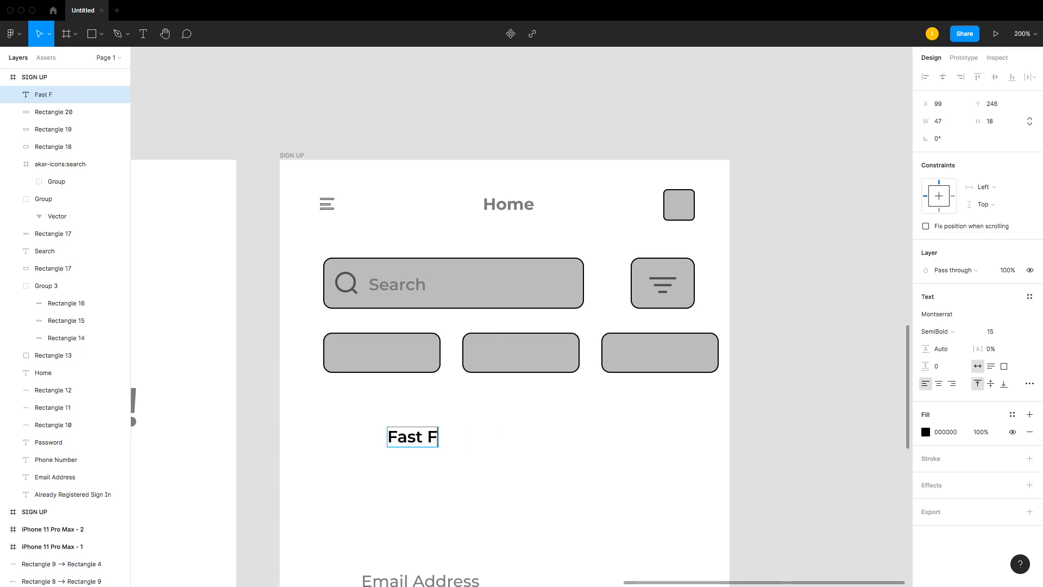
{"action": "type", "text": "ood"}
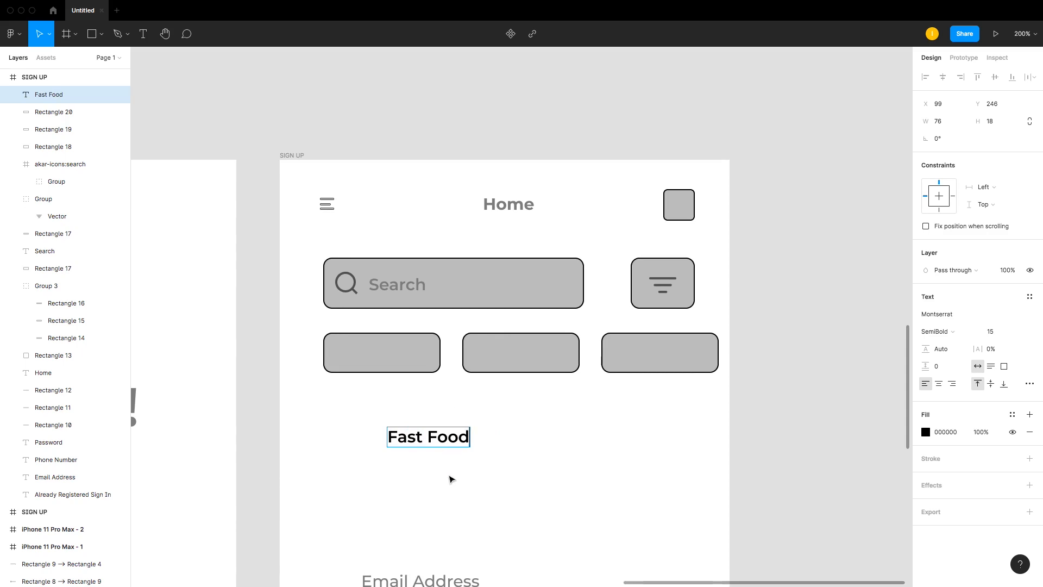
{"action": "key", "text": "Escape"}
Step: Place the Fast Food label inside the middle category rectangle and set its font size to 10
{"action": "left_click", "coordinate": [1003, 330]}
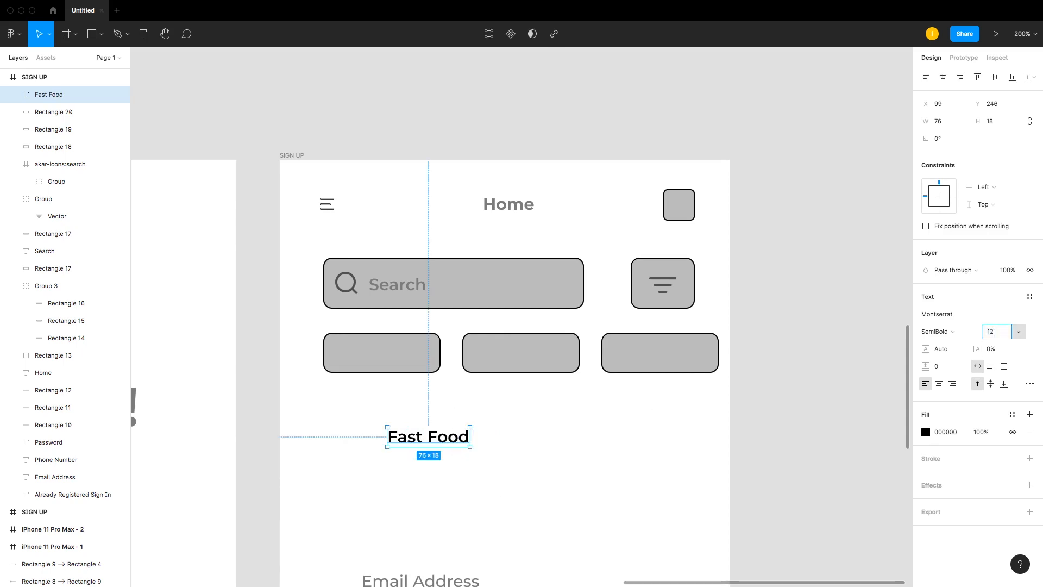
{"action": "key", "text": "Return"}
{"action": "left_click_drag", "start_coordinate": [441, 435], "coordinate": [537, 357]}
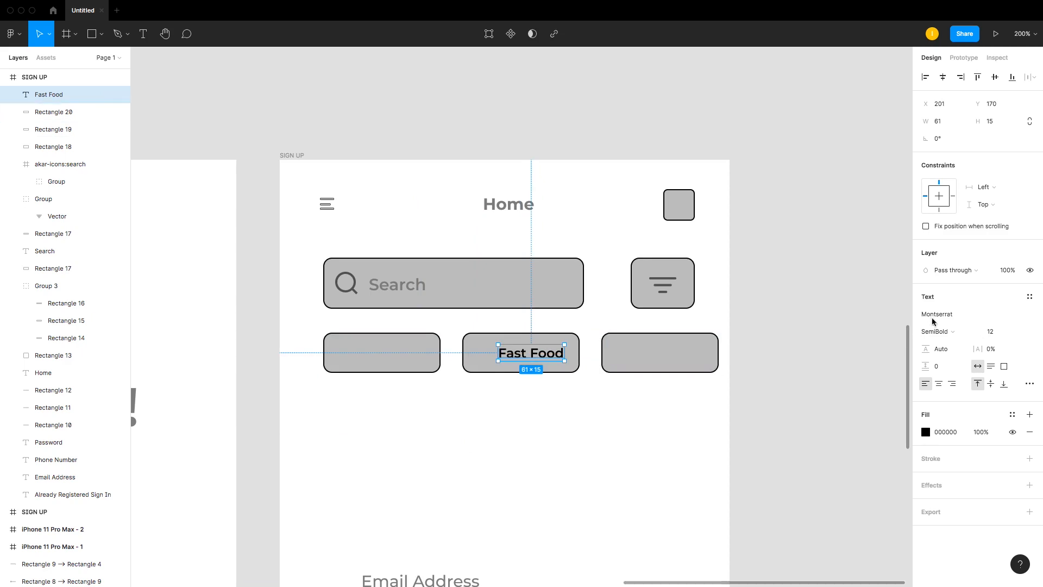
{"action": "left_click", "coordinate": [996, 332]}
{"action": "key", "text": "Return"}
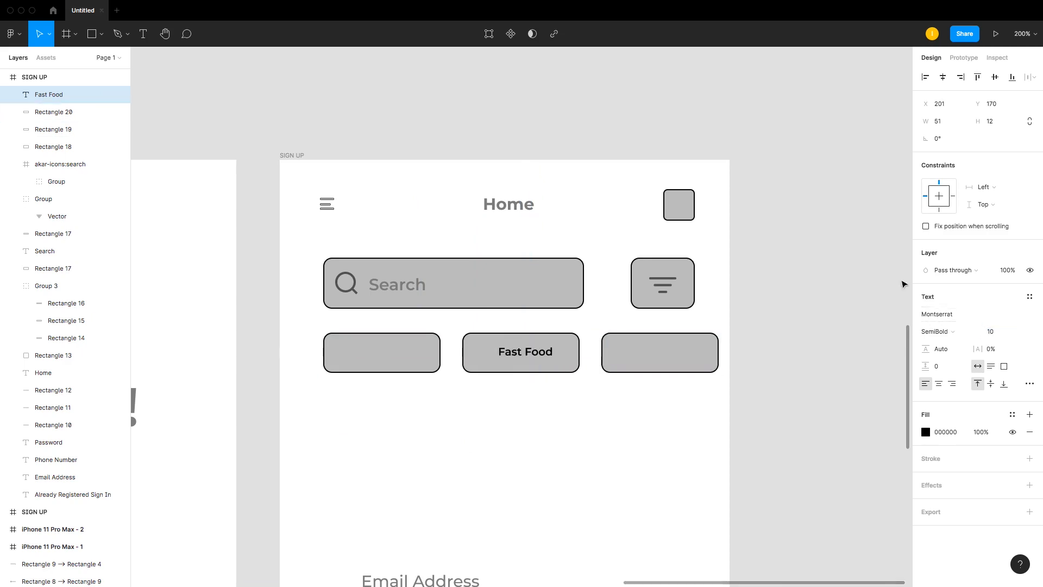
Step: Duplicate the Fast Food label into the third category rectangle and change its text to Ice Cream
{"action": "left_click_drag", "start_coordinate": [544, 355], "coordinate": [694, 353]}
{"action": "double_click", "coordinate": [693, 353]}
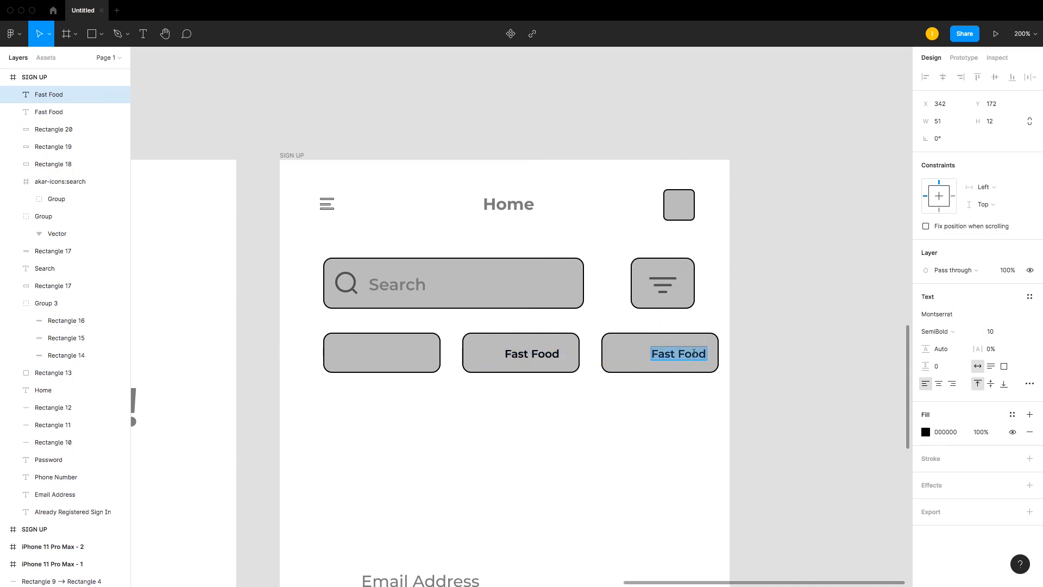
{"action": "type", "text": "Ice Cream"}
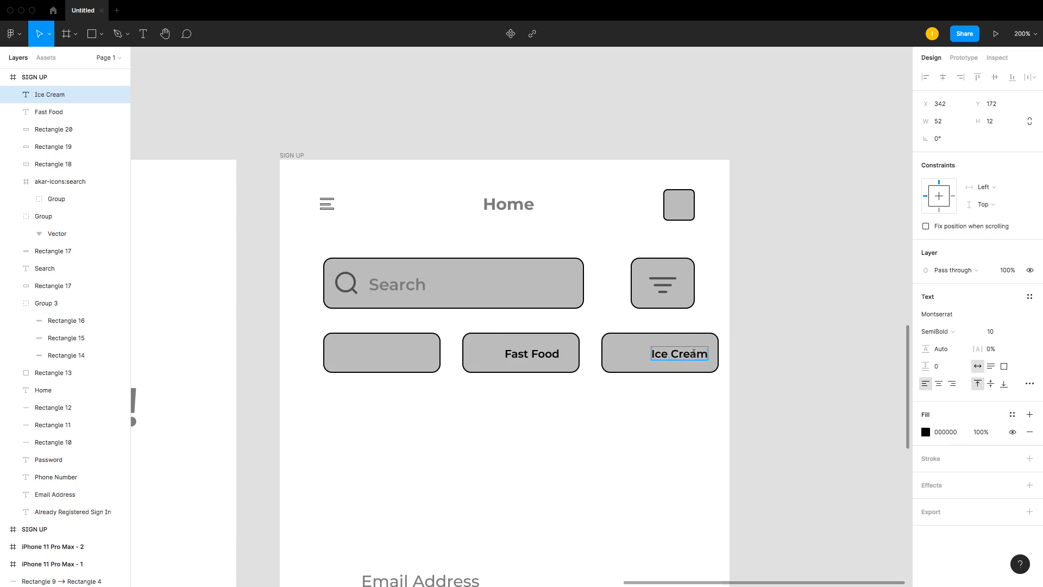
Step: Duplicate the label into the first category rectangle, change its text to Vegetables and position it
{"action": "key", "text": "Escape"}
{"action": "left_click_drag", "start_coordinate": [673, 354], "coordinate": [392, 352]}
{"action": "double_click", "coordinate": [392, 353]}
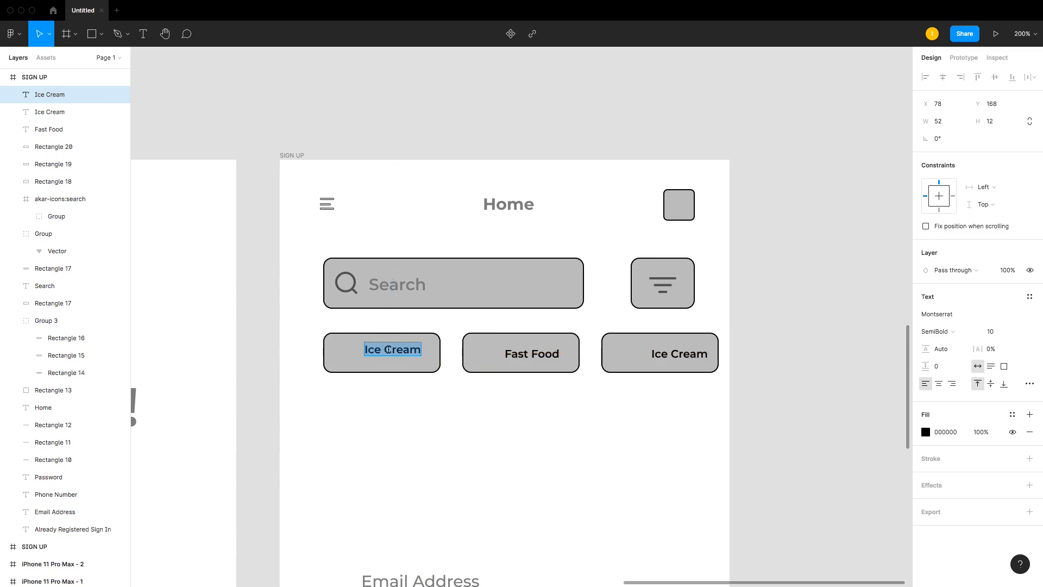
{"action": "type", "text": "Vegetables"}
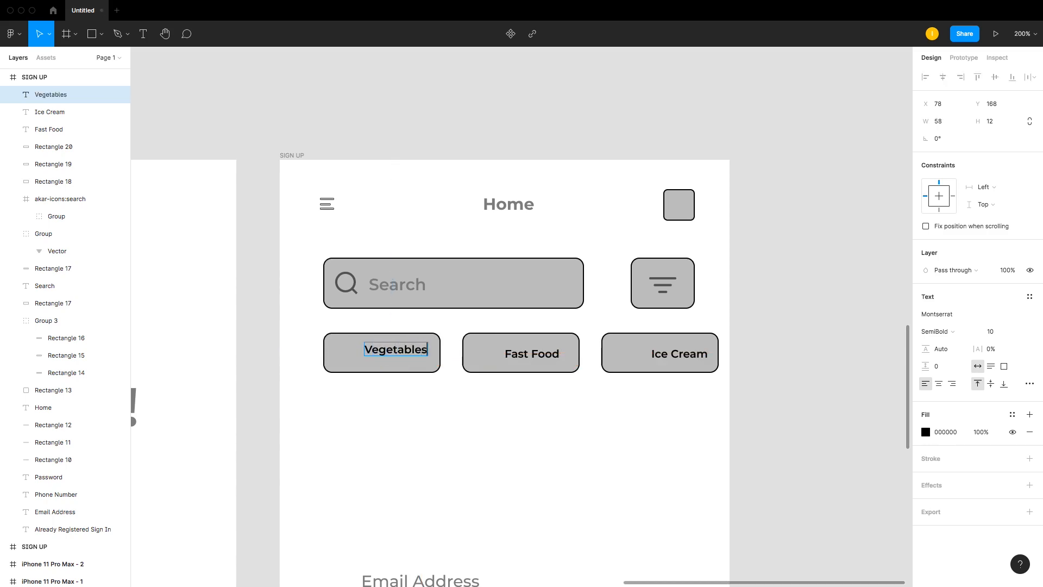
{"action": "left_click_drag", "start_coordinate": [396, 353], "coordinate": [414, 354]}
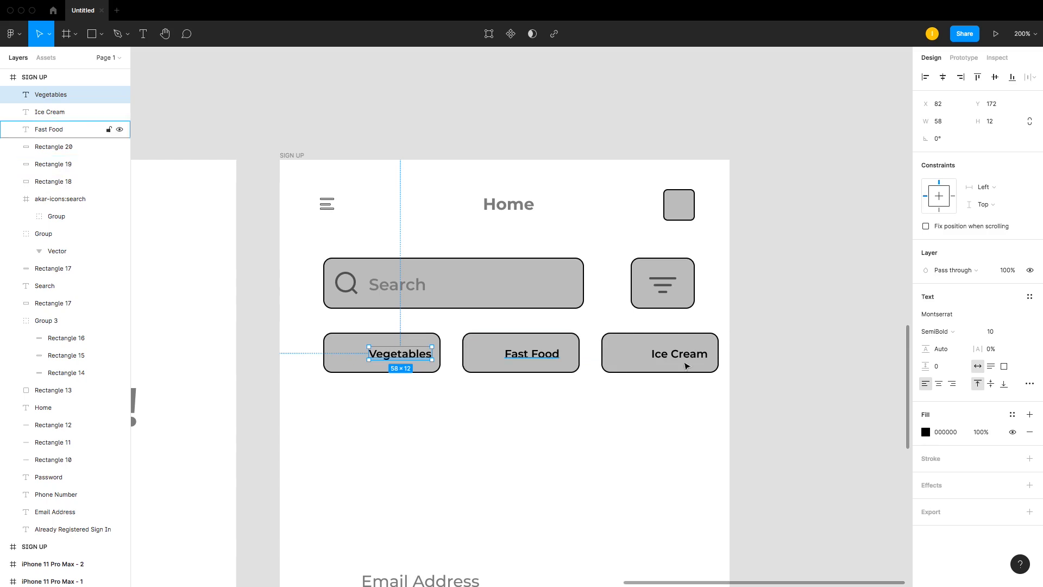
Step: Inspect the category labels and rectangles and their spacing at a closer zoom
{"action": "left_click", "coordinate": [672, 353]}
{"action": "left_click", "coordinate": [532, 354], "text": "shift"}
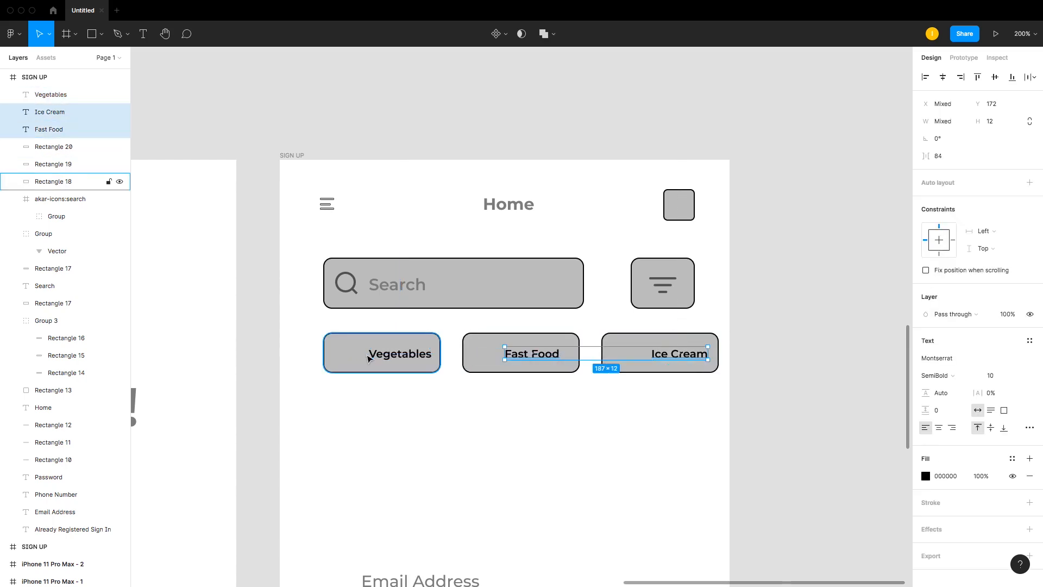
{"action": "left_click", "coordinate": [381, 354], "text": "shift"}
{"action": "left_click", "coordinate": [453, 365]}
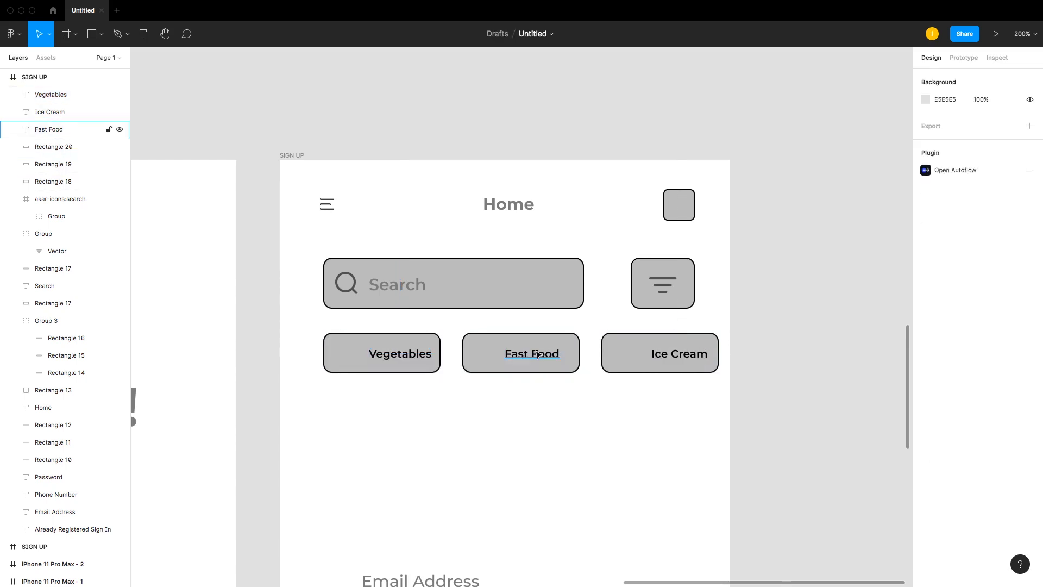
{"action": "left_click_drag", "start_coordinate": [249, 272], "coordinate": [760, 405]}
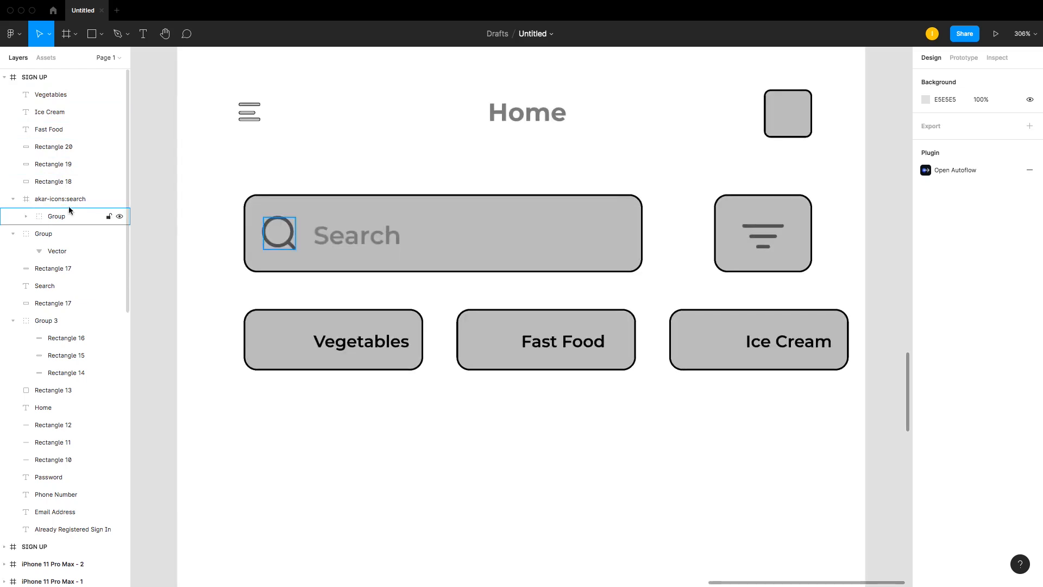
{"action": "left_click_drag", "start_coordinate": [200, 223], "coordinate": [868, 392]}
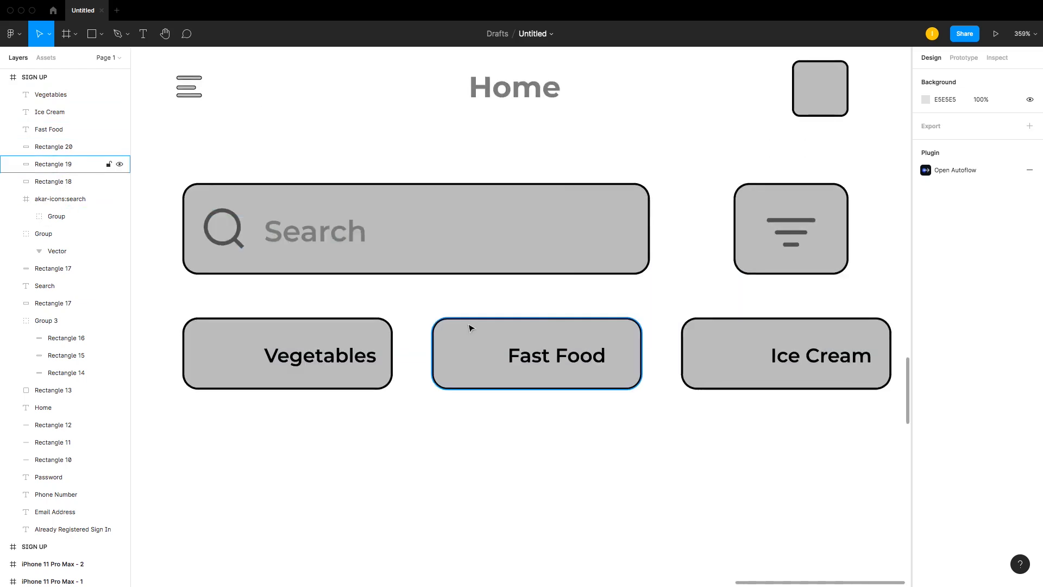
{"action": "left_click", "coordinate": [374, 354]}
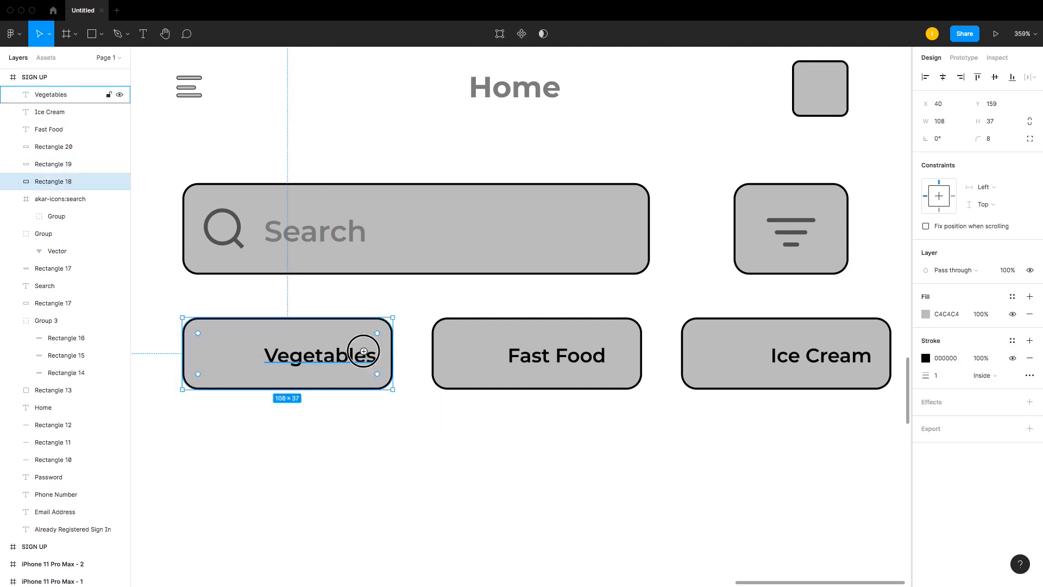
{"action": "left_click", "coordinate": [604, 356]}
{"action": "left_click", "coordinate": [625, 357]}
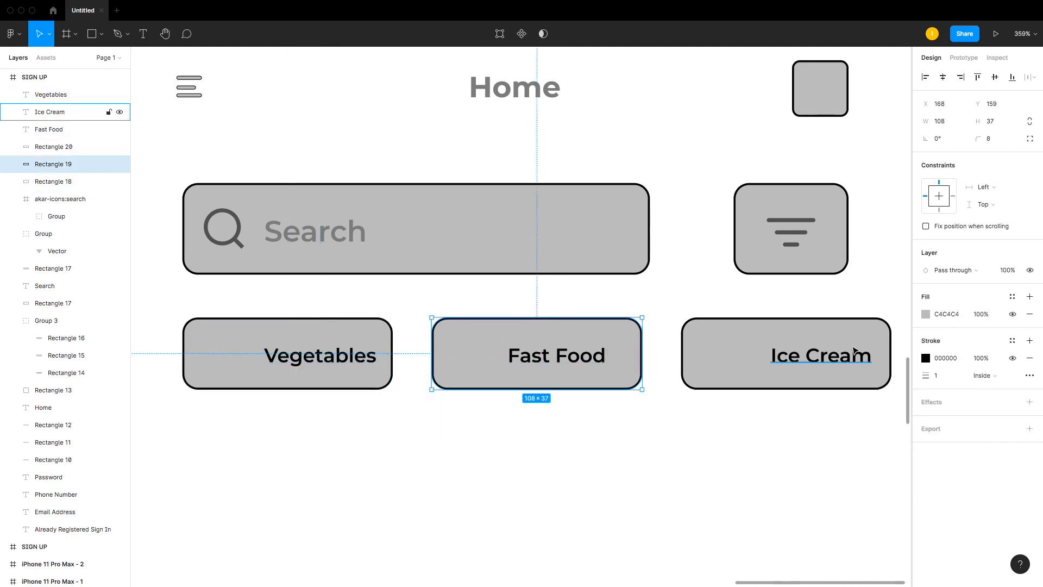
{"action": "left_click", "coordinate": [856, 356]}
{"action": "left_click", "coordinate": [886, 357]}
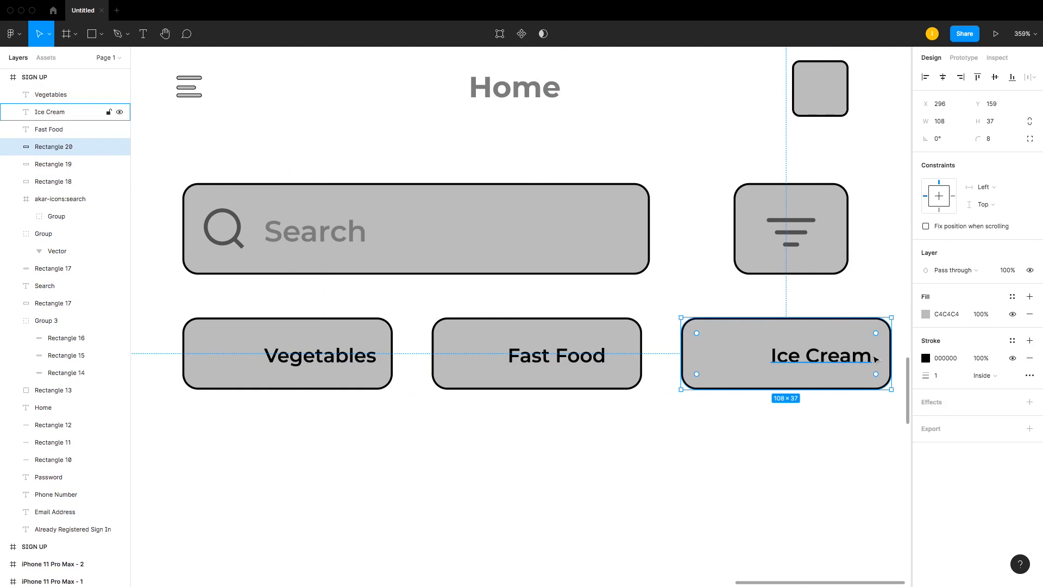
{"action": "left_click", "coordinate": [865, 304]}
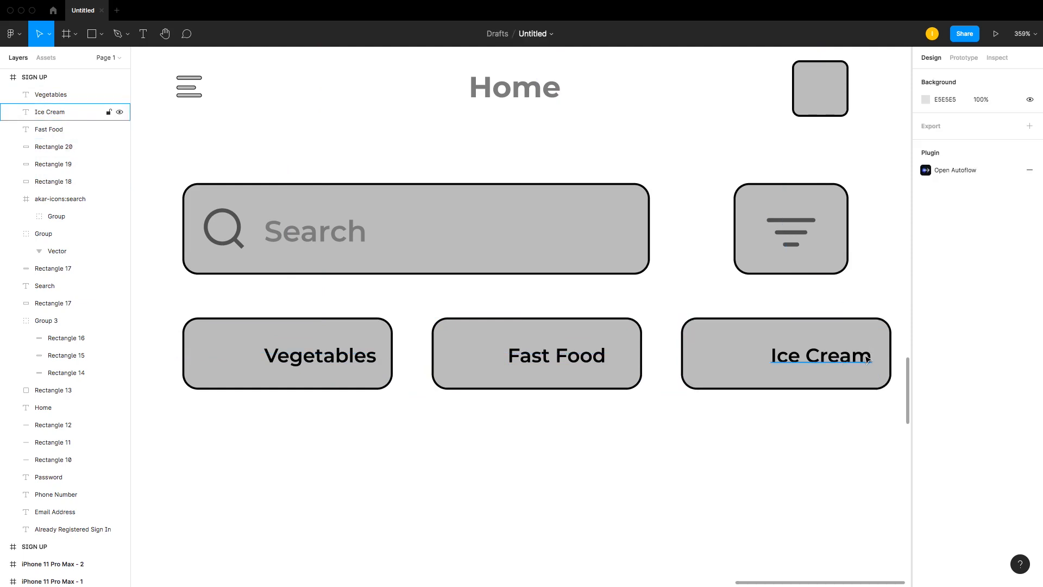
{"action": "left_click", "coordinate": [868, 357]}
{"action": "key", "text": "alt"}
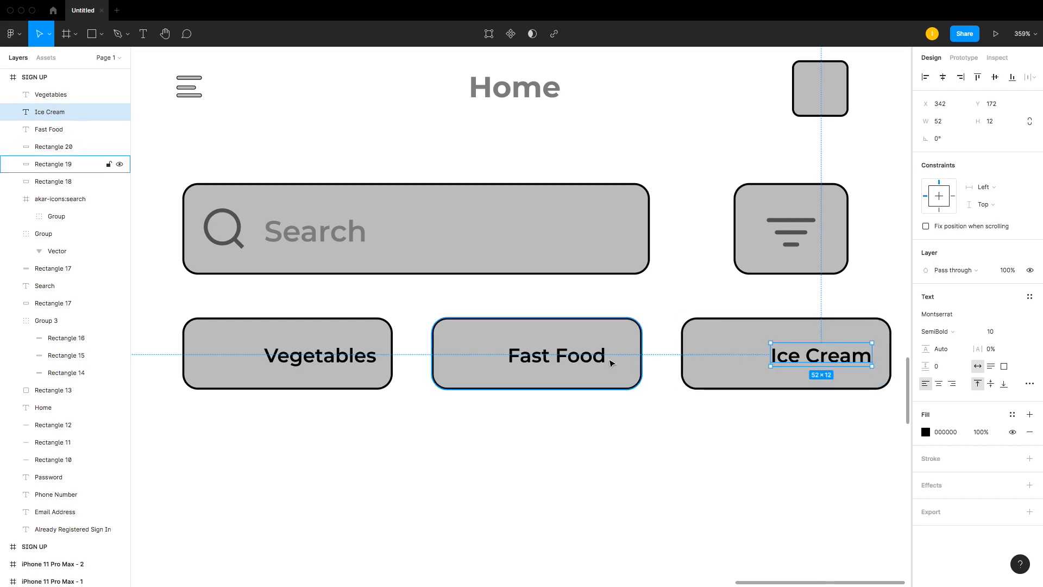
Step: Nudge the Fast Food label right and the Vegetables label left, then align the three category labels
{"action": "left_click", "coordinate": [603, 359]}
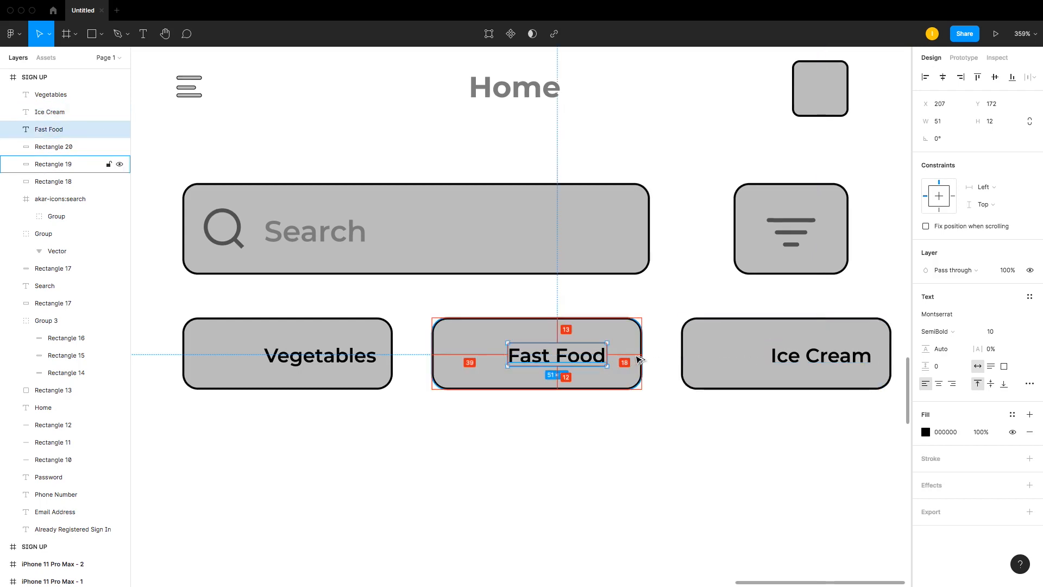
{"action": "key", "text": "Right"}
{"action": "key", "text": "Right"}
{"action": "key", "text": "Right"}
{"action": "key", "text": "Right"}
{"action": "key", "text": "Right"}
{"action": "key", "text": "Right"}
{"action": "key", "text": "Right"}
{"action": "key", "text": "Right"}
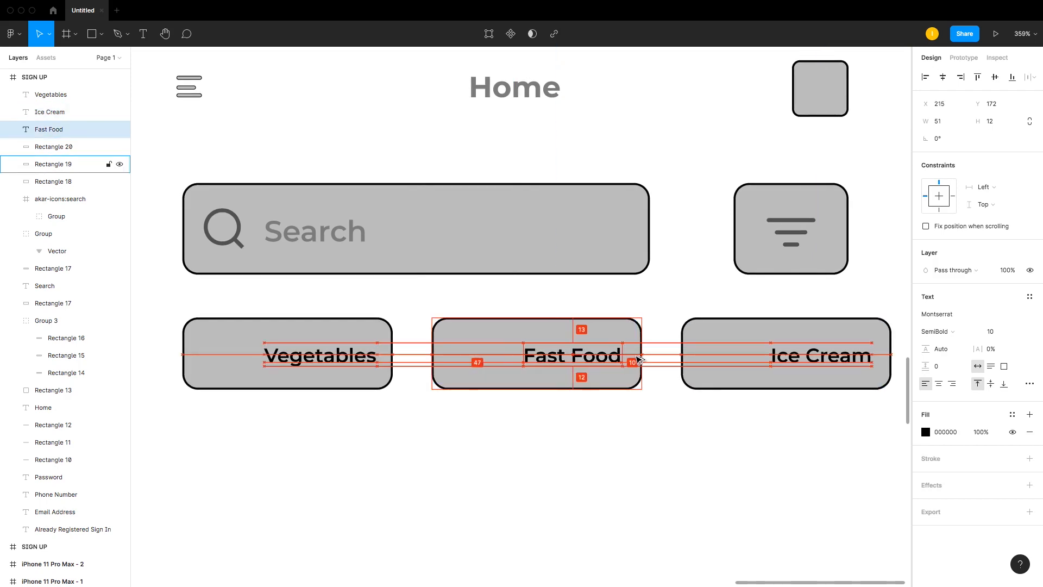
{"action": "left_click", "coordinate": [326, 356]}
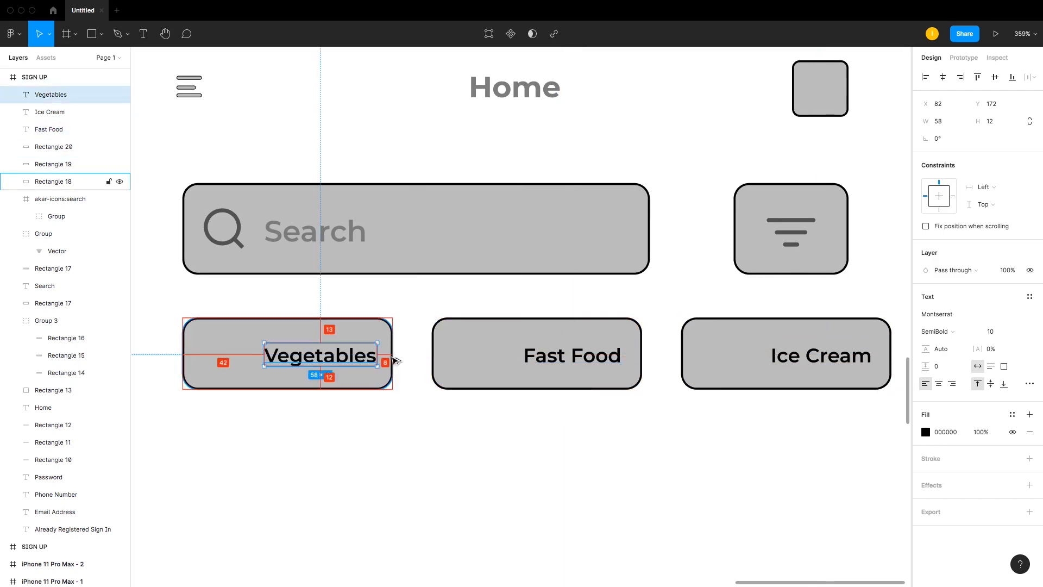
{"action": "key", "text": "Left"}
{"action": "key", "text": "Left"}
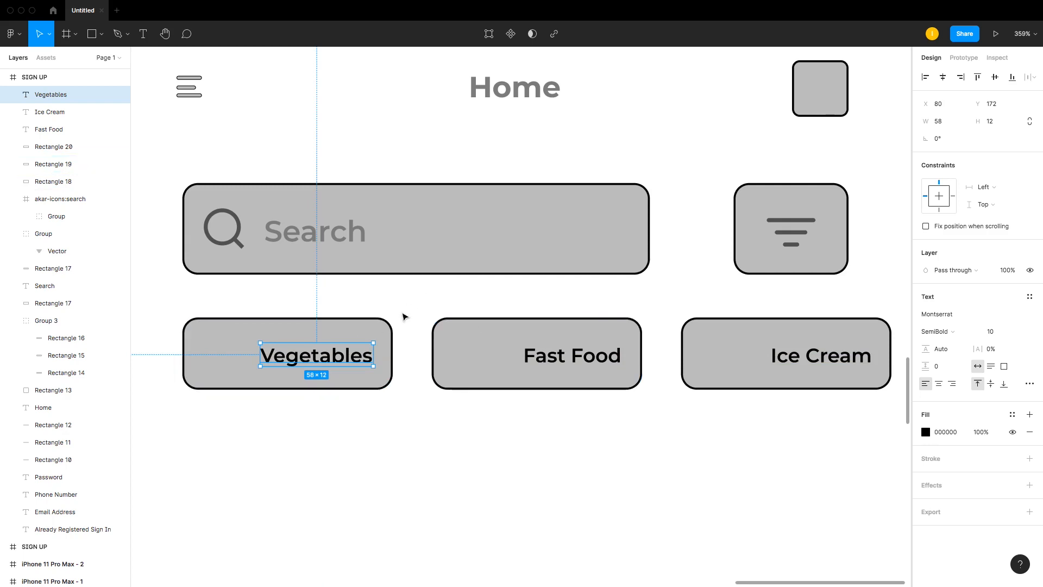
{"action": "left_click", "coordinate": [621, 360], "text": "shift"}
{"action": "left_click", "coordinate": [862, 358], "text": "shift"}
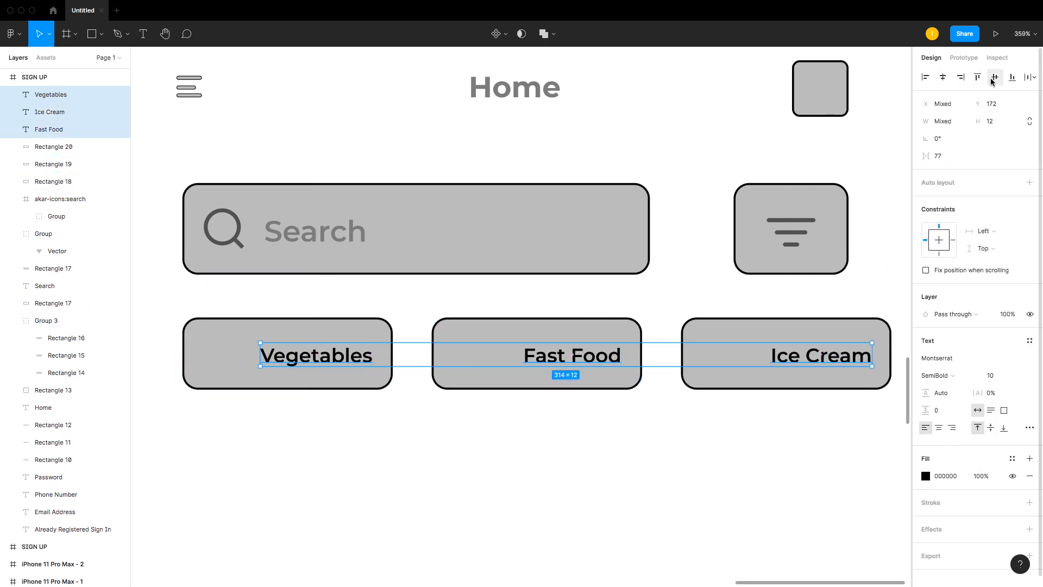
{"action": "left_click", "coordinate": [603, 292]}
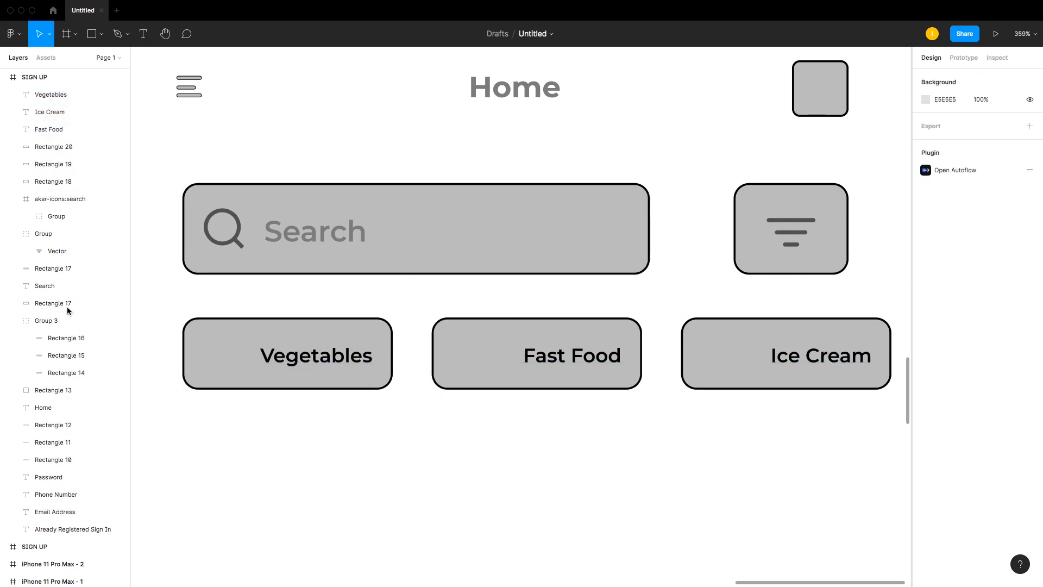
{"action": "key", "text": "r"}
{"action": "left_click_drag", "start_coordinate": [205, 340], "coordinate": [243, 377]}
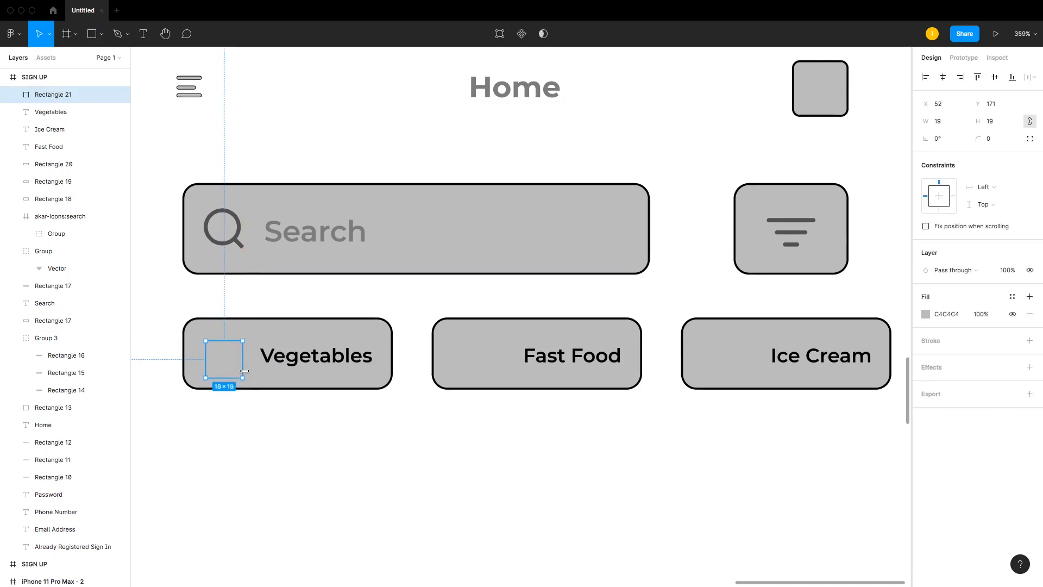
{"action": "key", "text": "Delete"}
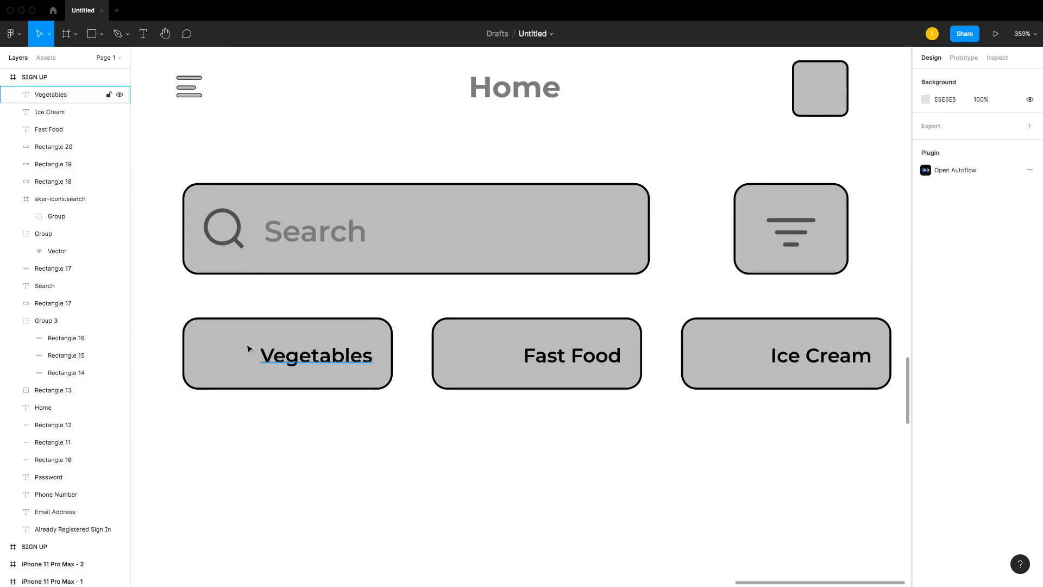
Step: Draw a small square about 18 × 17 at the left of the Vegetables button, add a stroke and set its corner radius to 4
{"action": "key", "text": "r"}
{"action": "mouse_move", "coordinate": [196, 337]}
{"action": "left_mouse_down"}
{"action": "mouse_move", "coordinate": [246, 361]}
{"action": "mouse_move", "coordinate": [247, 372]}
{"action": "mouse_move", "coordinate": [232, 371]}
{"action": "left_mouse_up"}
{"action": "left_click", "coordinate": [1030, 343]}
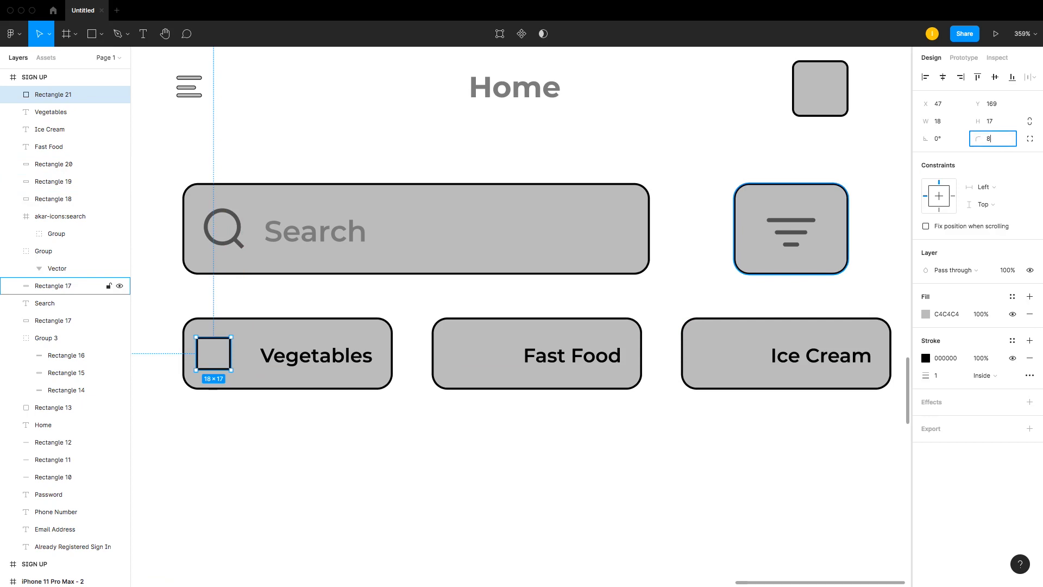
{"action": "type", "text": "8"}
{"action": "key", "text": "Return"}
{"action": "left_click", "coordinate": [990, 140]}
{"action": "key", "text": "Return"}
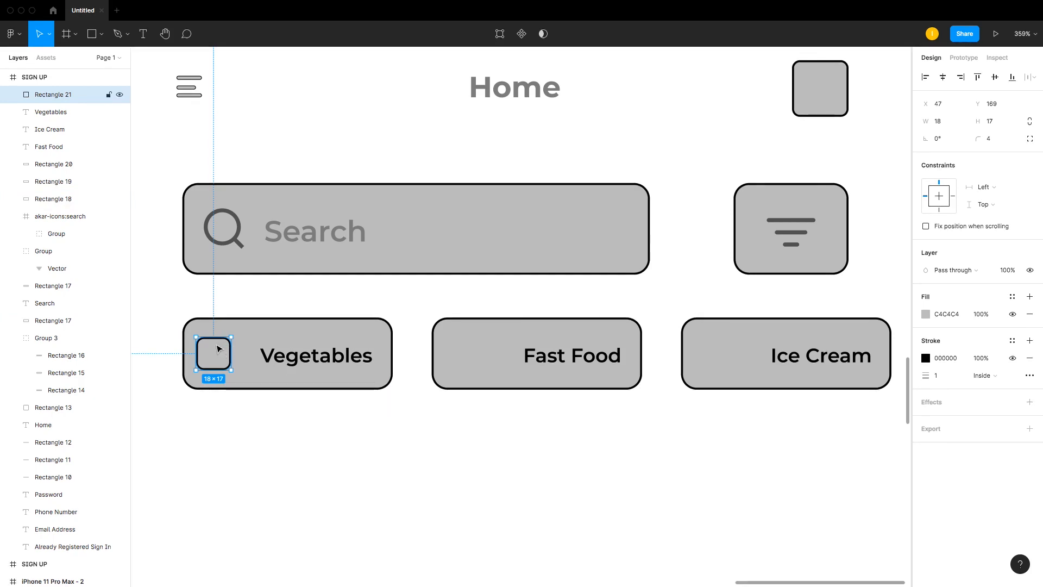
Step: Reposition the square inside the Vegetables button, checking its spacing to the button edges
{"action": "key", "text": "z"}
{"action": "left_click_drag", "start_coordinate": [144, 292], "coordinate": [666, 432]}
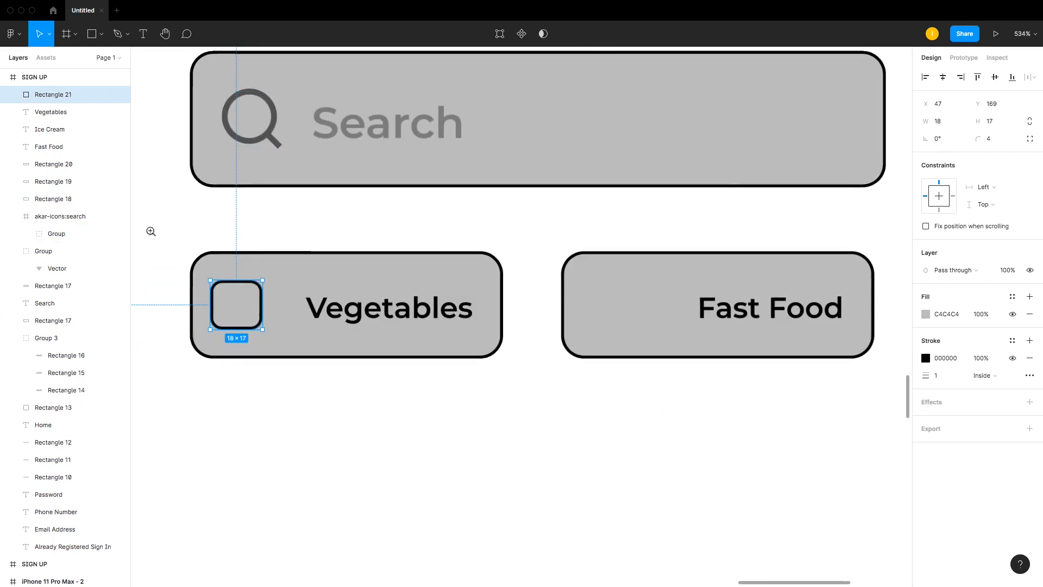
{"action": "left_click_drag", "start_coordinate": [157, 218], "coordinate": [456, 356]}
{"action": "left_click_drag", "start_coordinate": [400, 273], "coordinate": [424, 277]}
{"action": "scroll", "coordinate": [430, 284], "scroll_direction": "down", "scroll_amount": 10, "text": "ctrl"}
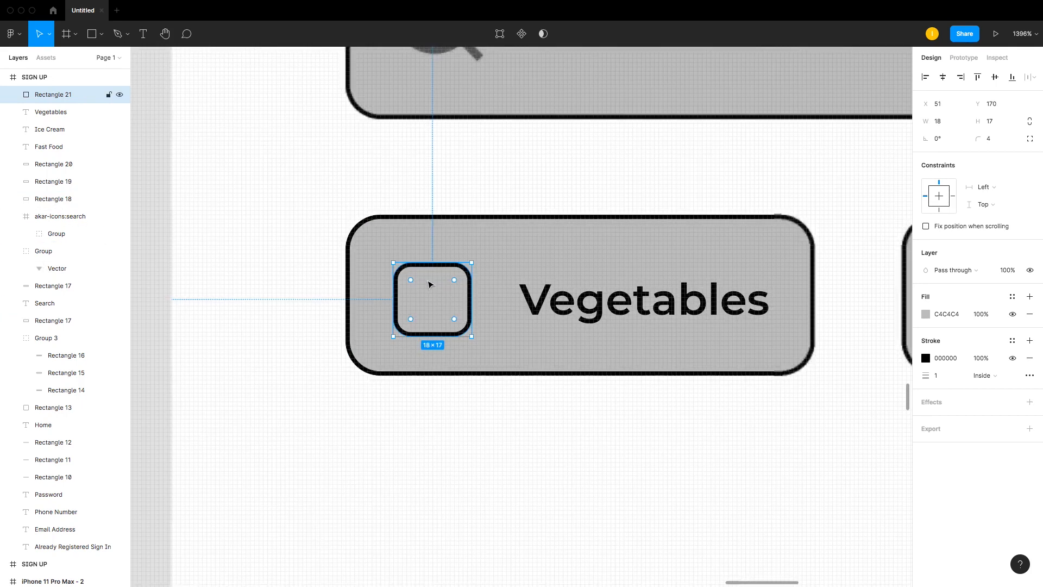
{"action": "key", "text": "alt"}
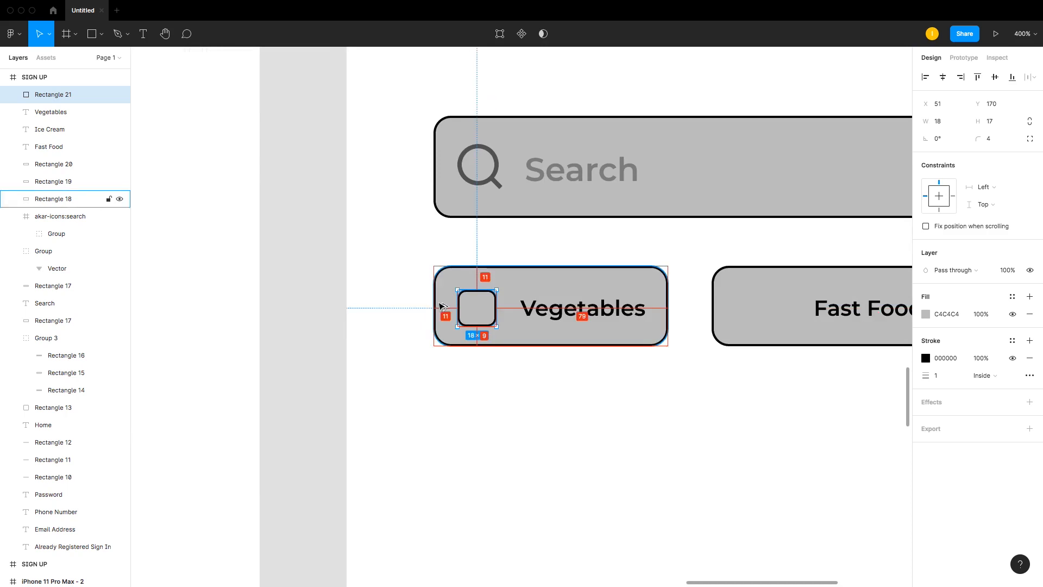
{"action": "key", "text": "alt"}
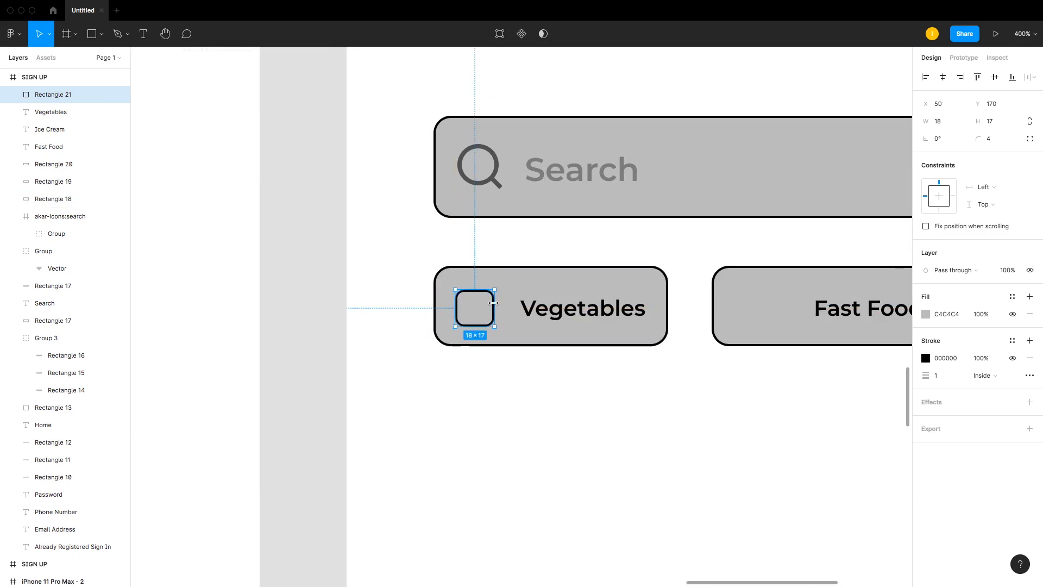
Step: Duplicate the rounded square into the Fast Food button at the same position
{"action": "left_click_drag", "start_coordinate": [464, 308], "coordinate": [738, 305]}
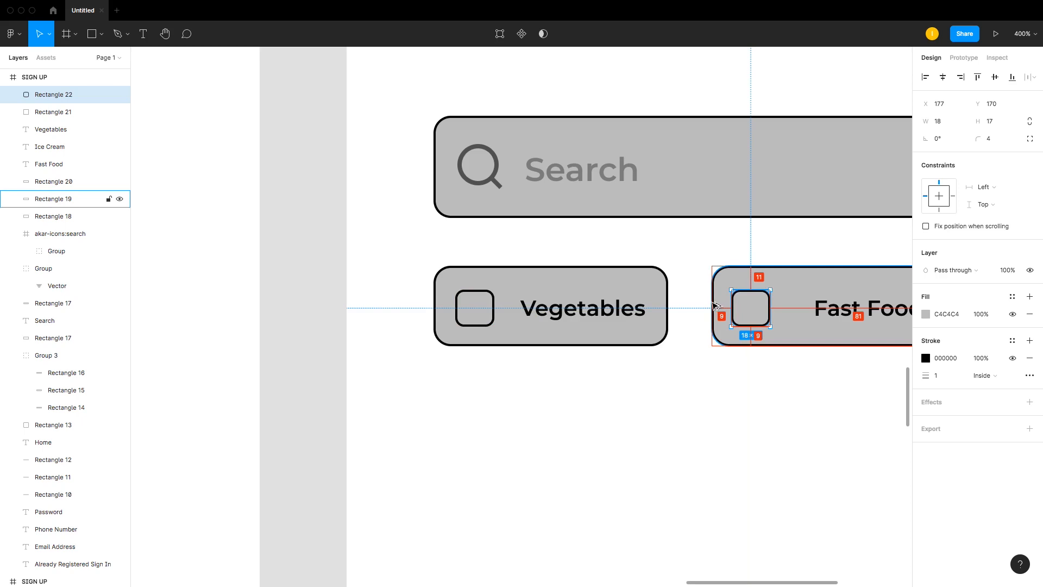
{"action": "left_click", "coordinate": [700, 386]}
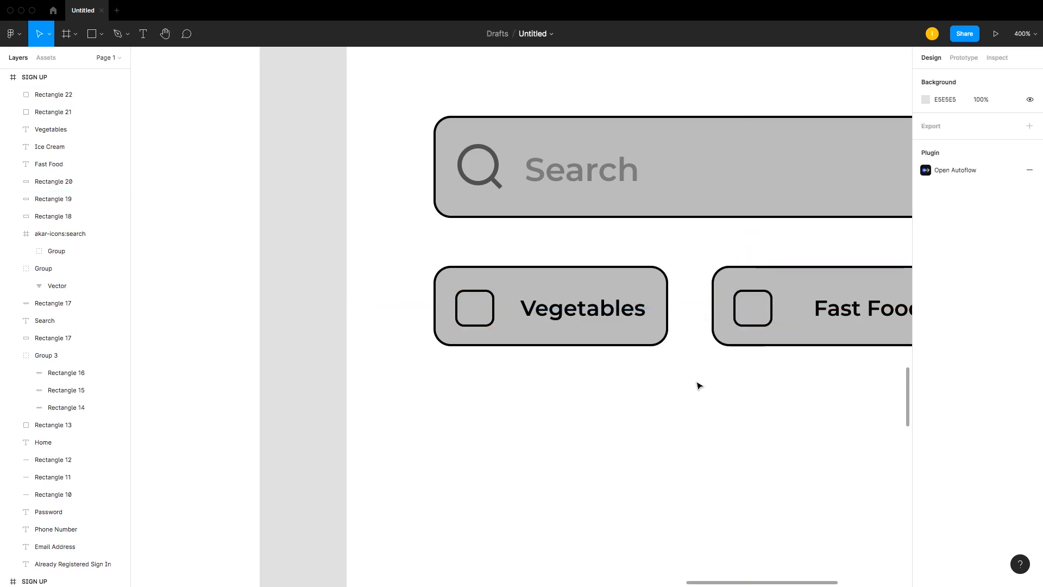
{"action": "key", "text": "minus"}
{"action": "left_click_drag", "start_coordinate": [390, 215], "coordinate": [892, 389]}
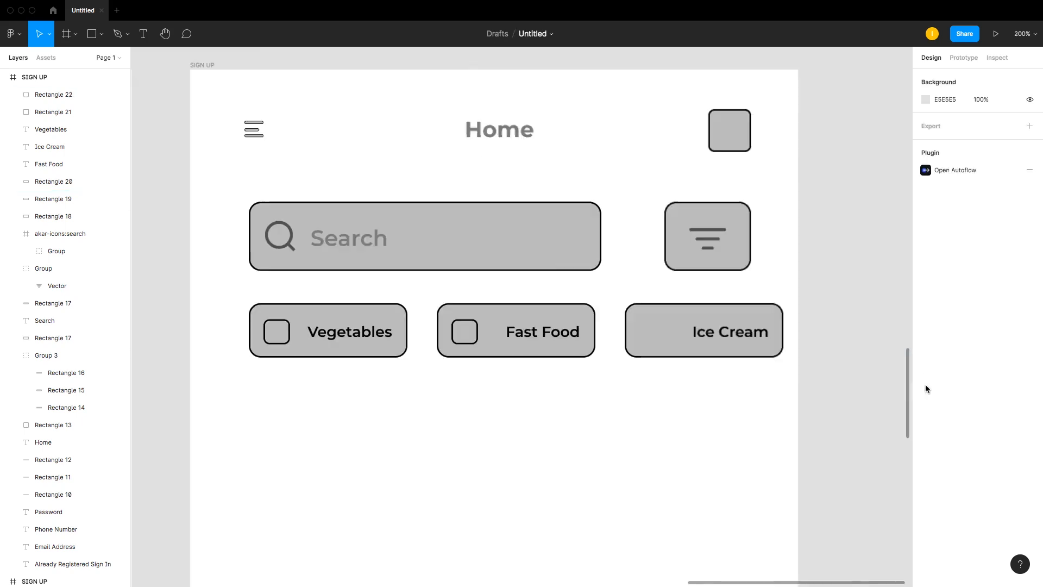
Step: Duplicate the rounded square from the Fast Food button into the Ice Cream button
{"action": "left_click_drag", "start_coordinate": [326, 282], "coordinate": [700, 351]}
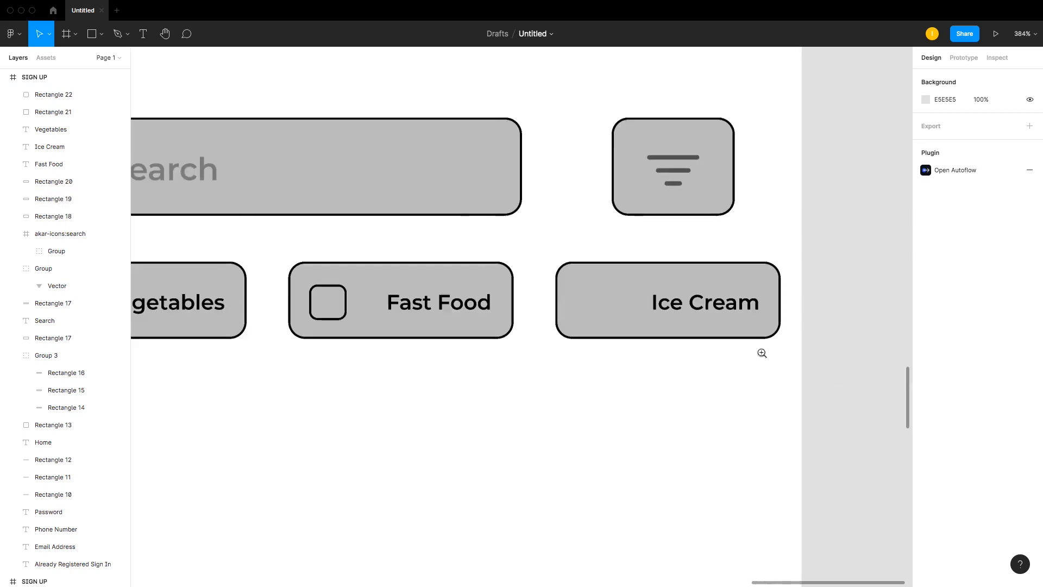
{"action": "left_click", "coordinate": [328, 302]}
{"action": "left_click_drag", "start_coordinate": [344, 305], "coordinate": [609, 304]}
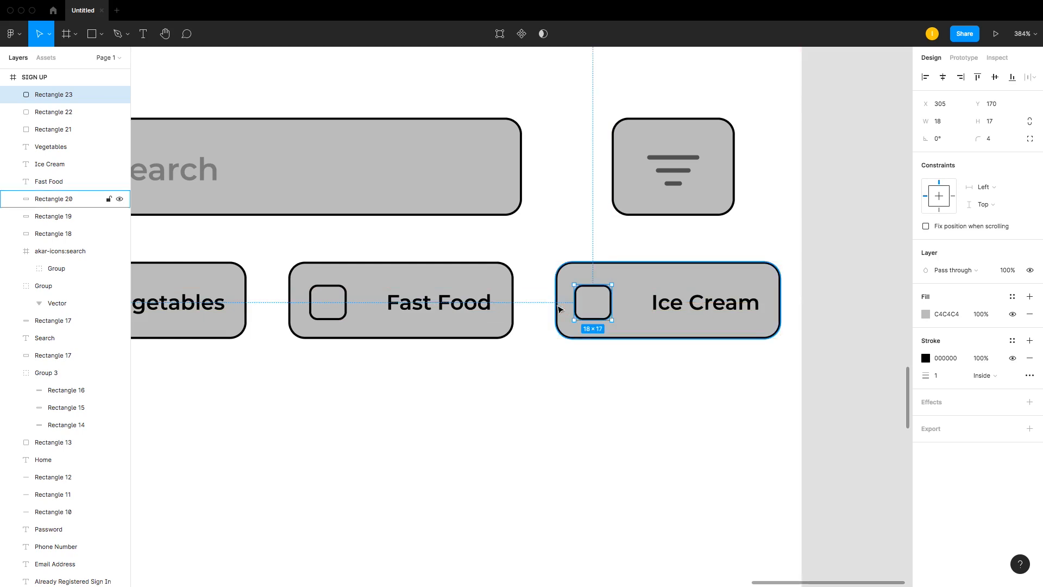
{"action": "key", "text": "Right"}
{"action": "key", "text": "Escape"}
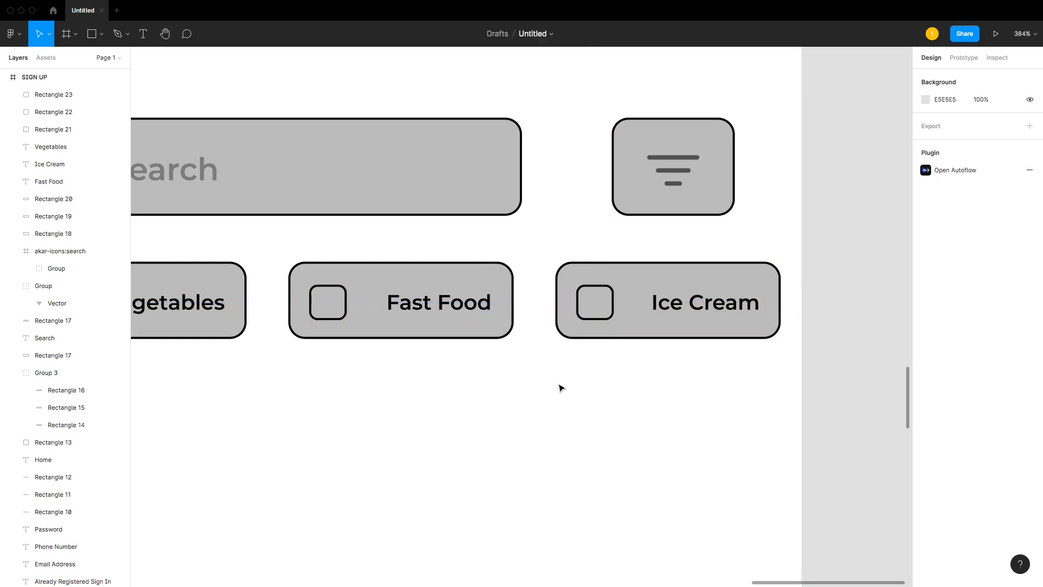
{"action": "key", "text": "minus"}
{"action": "key", "text": "minus"}
{"action": "key", "text": "minus"}
{"action": "left_click_drag", "start_coordinate": [375, 227], "coordinate": [631, 387]}
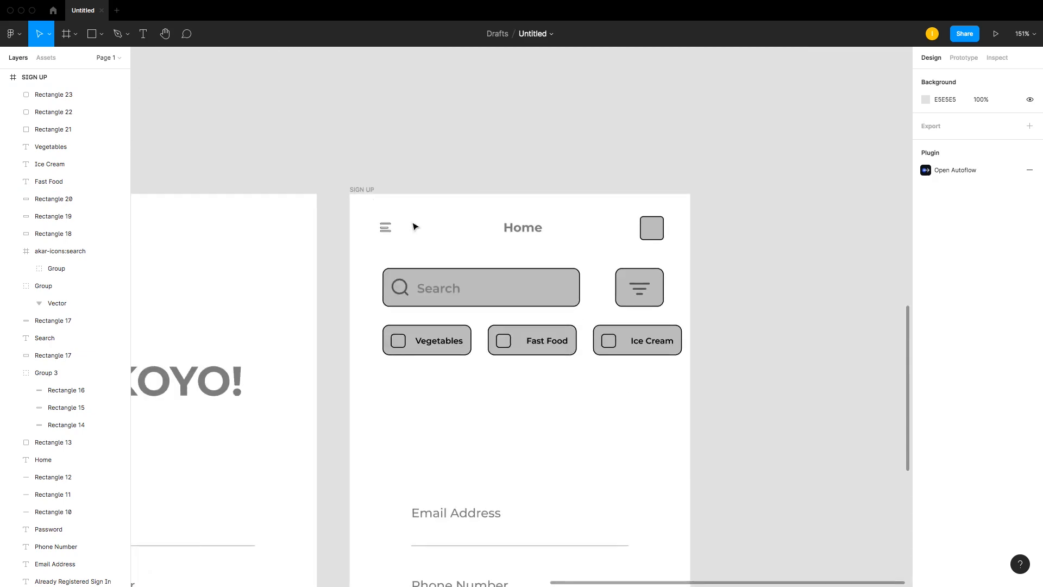
Step: Scale the row of three category buttons up to about 394 × 40
{"action": "left_click_drag", "start_coordinate": [705, 338], "coordinate": [442, 340]}
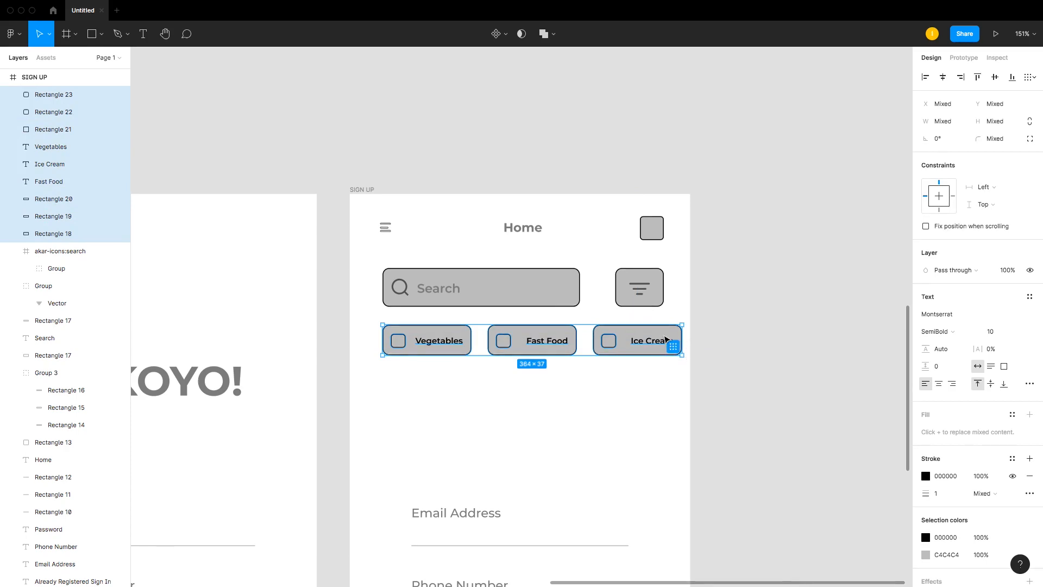
{"action": "left_click_drag", "start_coordinate": [666, 339], "coordinate": [677, 333]}
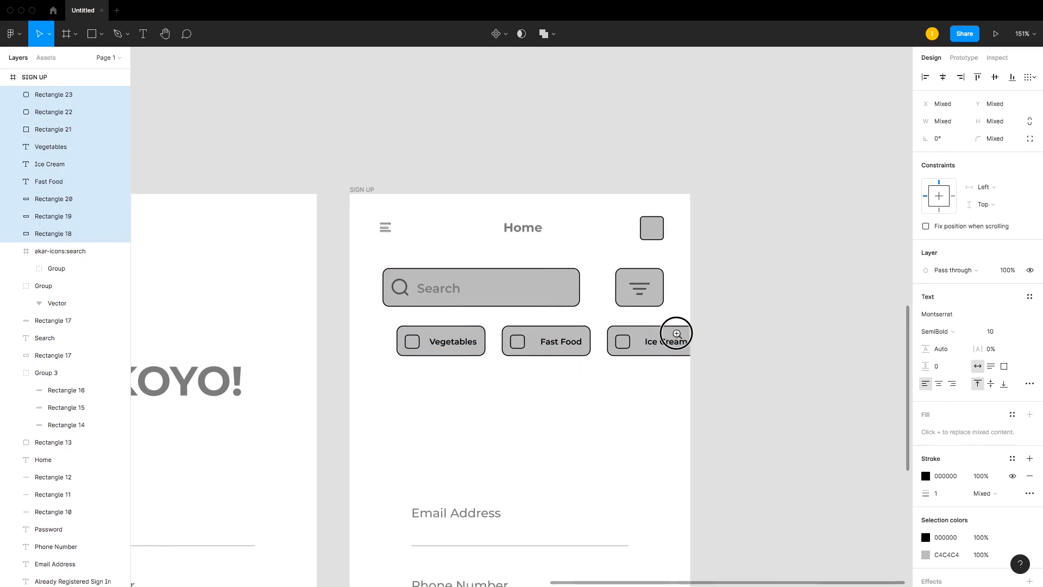
{"action": "key", "text": "super+z"}
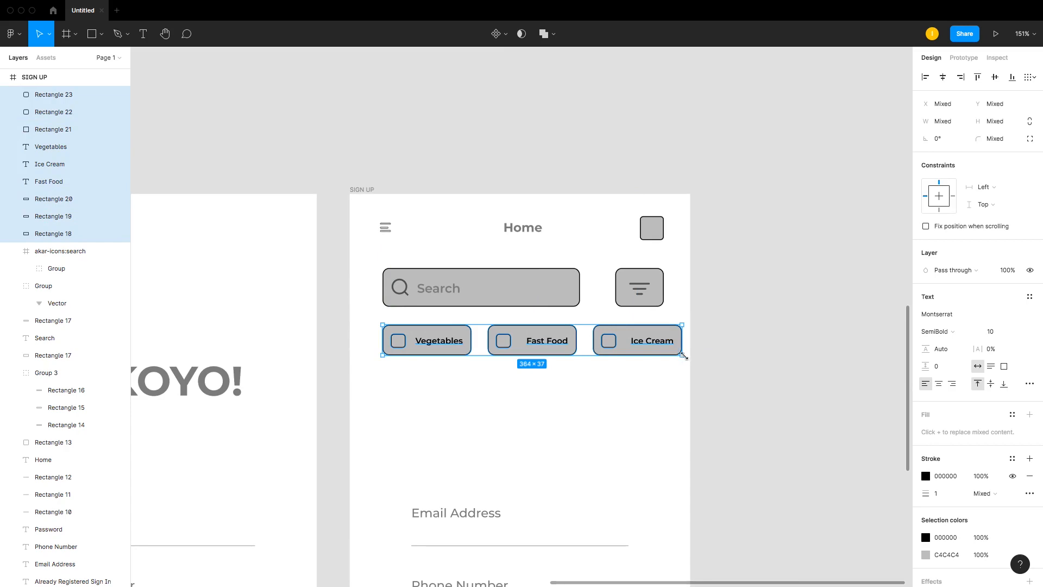
{"action": "mouse_move", "coordinate": [683, 355]}
{"action": "left_mouse_down"}
{"action": "mouse_move", "coordinate": [698, 363]}
{"action": "mouse_move", "coordinate": [682, 357]}
{"action": "left_mouse_up"}
{"action": "left_click", "coordinate": [731, 356]}
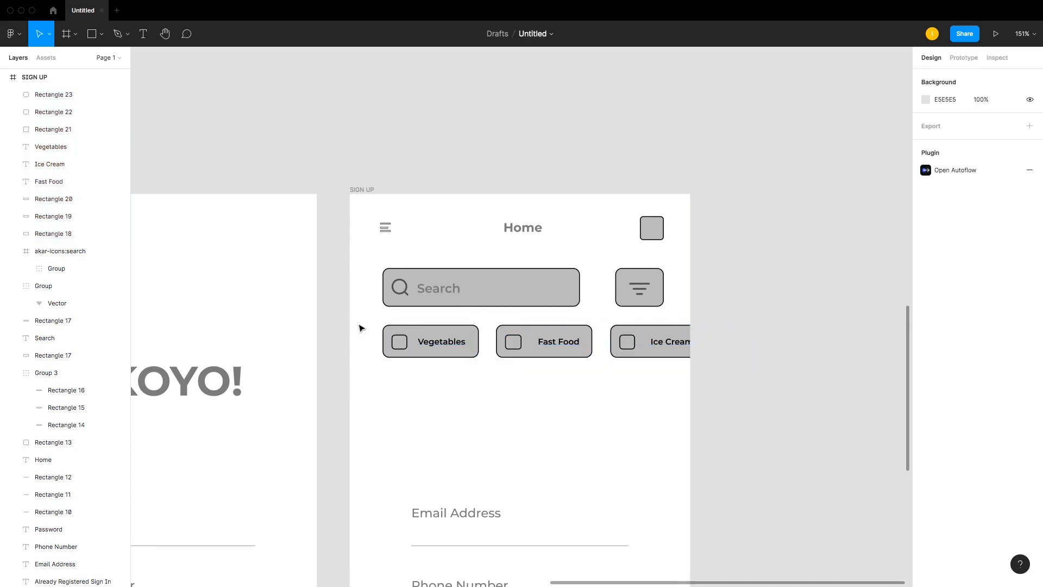
Step: Nudge the category button row two pixels to the left
{"action": "left_click_drag", "start_coordinate": [349, 326], "coordinate": [700, 376]}
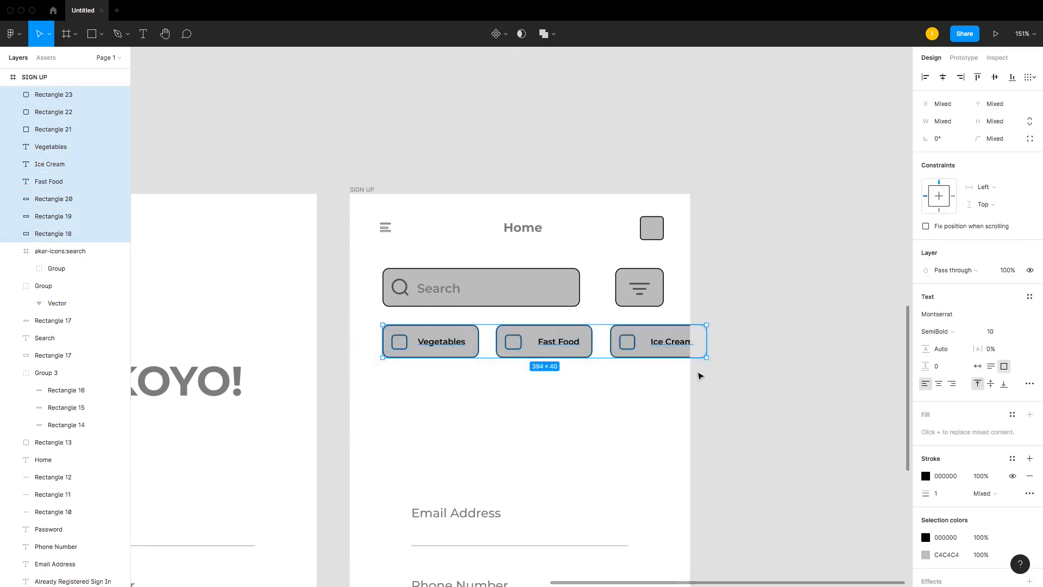
{"action": "key", "text": "Left"}
{"action": "key", "text": "Left"}
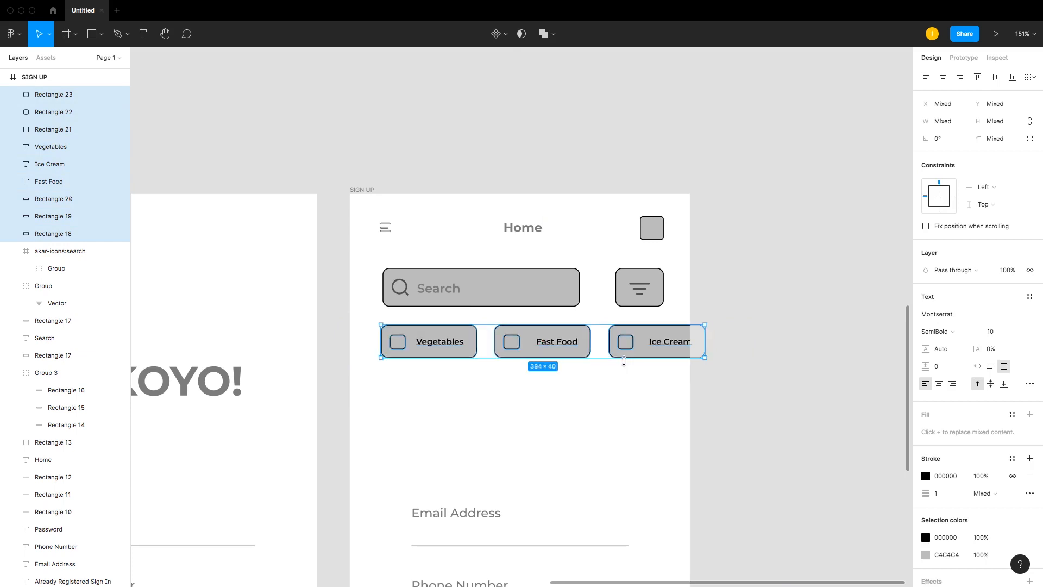
Step: Delete the leftover email, phone number and password fields from the Home screen
{"action": "scroll", "coordinate": [577, 413], "scroll_direction": "down", "scroll_amount": 3}
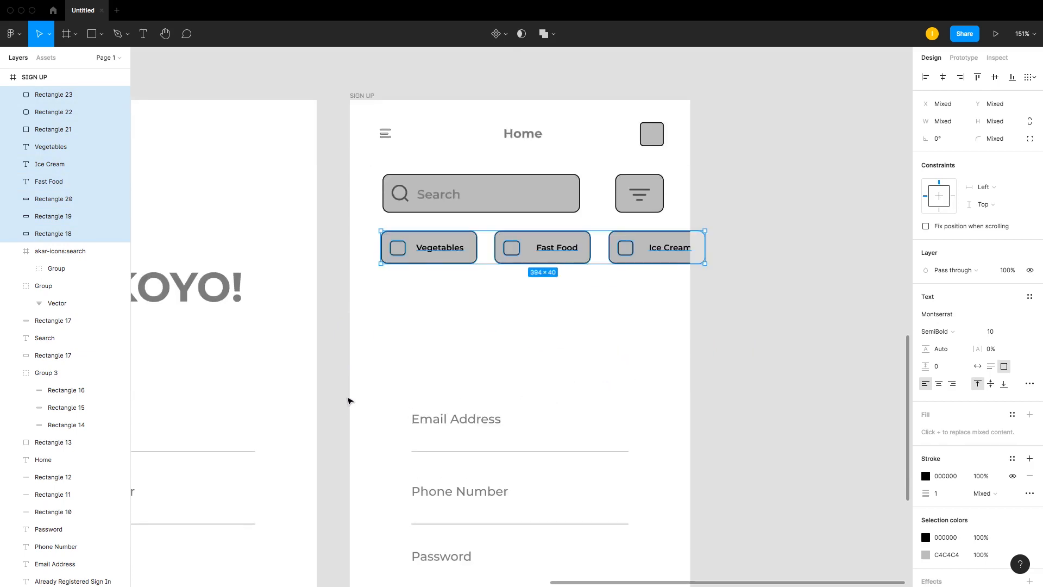
{"action": "scroll", "coordinate": [417, 319], "scroll_direction": "down", "scroll_amount": 1}
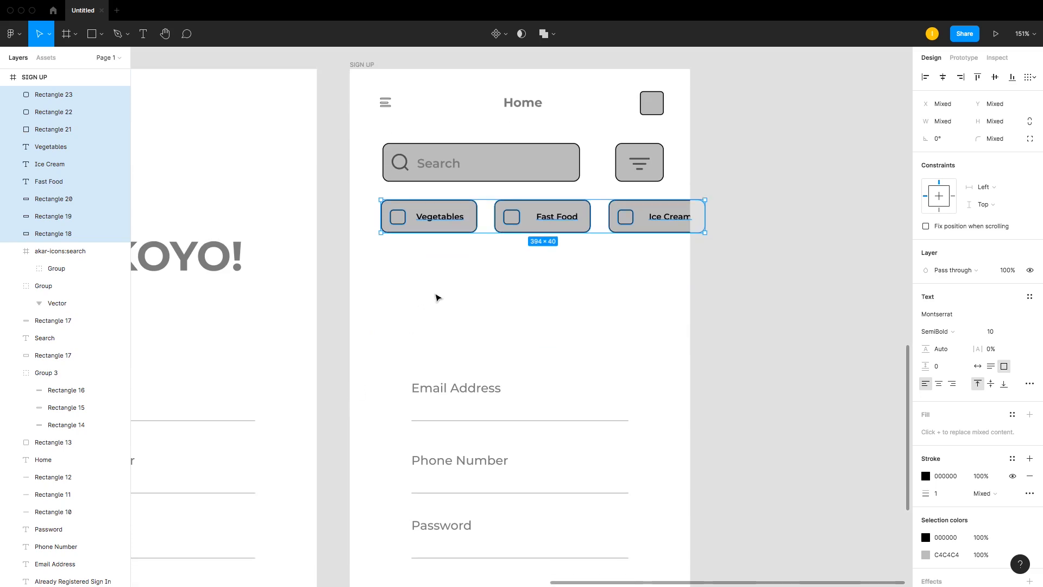
{"action": "left_click_drag", "start_coordinate": [397, 362], "coordinate": [657, 565]}
{"action": "key", "text": "Delete"}
{"action": "scroll", "coordinate": [569, 386], "scroll_direction": "down", "scroll_amount": 3}
{"action": "scroll", "coordinate": [568, 386], "scroll_direction": "down", "scroll_amount": 3}
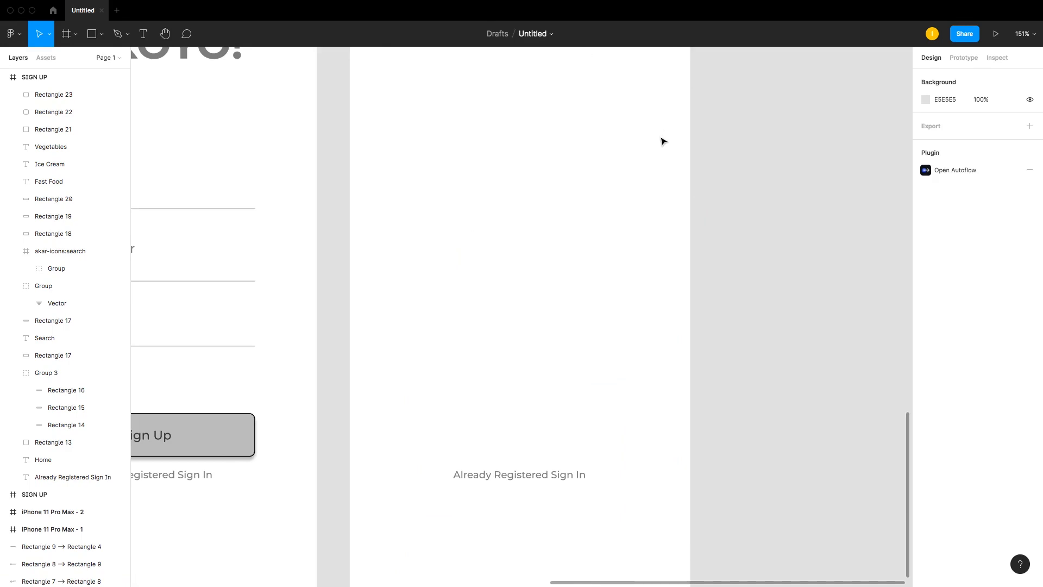
{"action": "scroll", "coordinate": [537, 211], "scroll_direction": "up", "scroll_amount": 3}
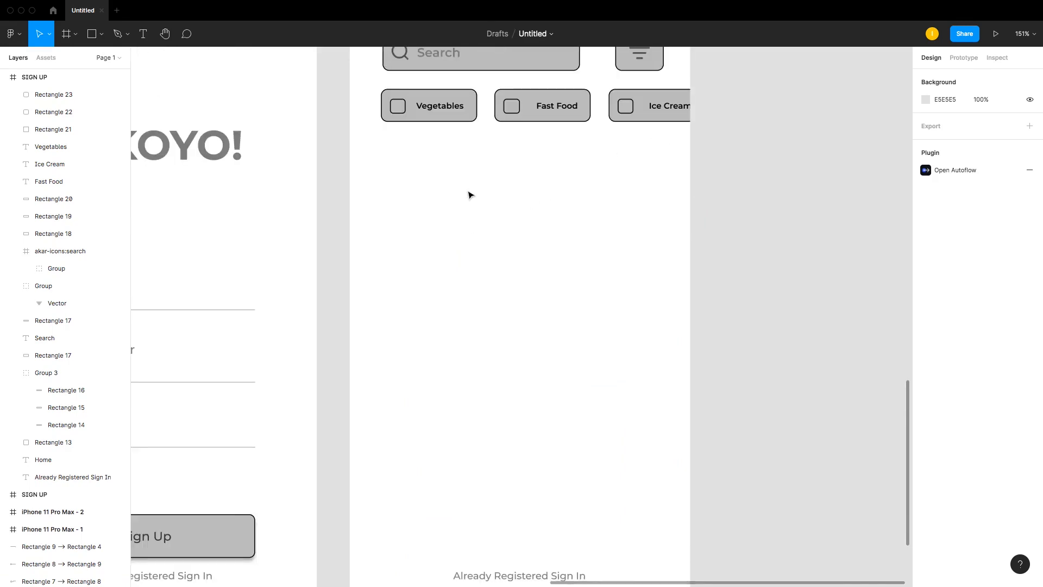
Step: Draw a rectangle about 146 × 196 below the category buttons and set its corner radius to 8
{"action": "key", "text": "r"}
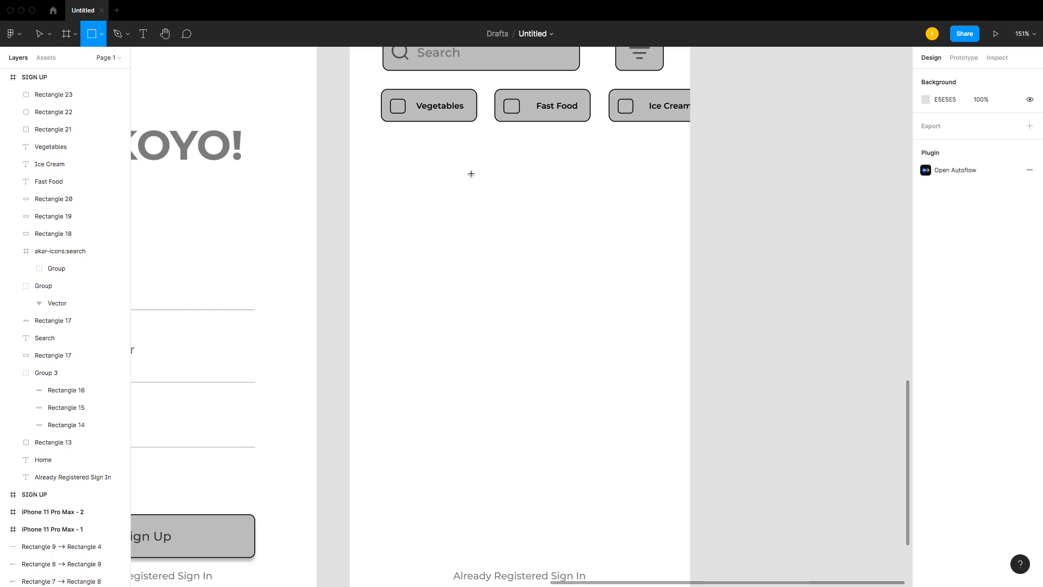
{"action": "left_click_drag", "start_coordinate": [479, 157], "coordinate": [599, 319]}
{"action": "left_click_drag", "start_coordinate": [528, 268], "coordinate": [511, 287]}
{"action": "left_click", "coordinate": [989, 140]}
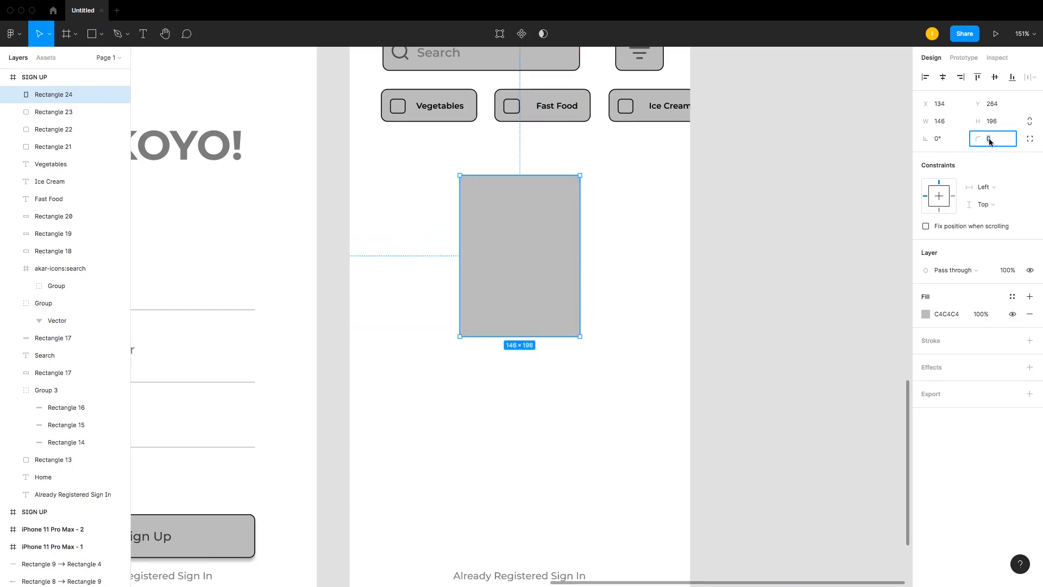
{"action": "type", "text": "8"}
{"action": "key", "text": "Return"}
Step: Duplicate the card to its right and to its left to form a row of three cards
{"action": "left_click_drag", "start_coordinate": [533, 232], "coordinate": [666, 236]}
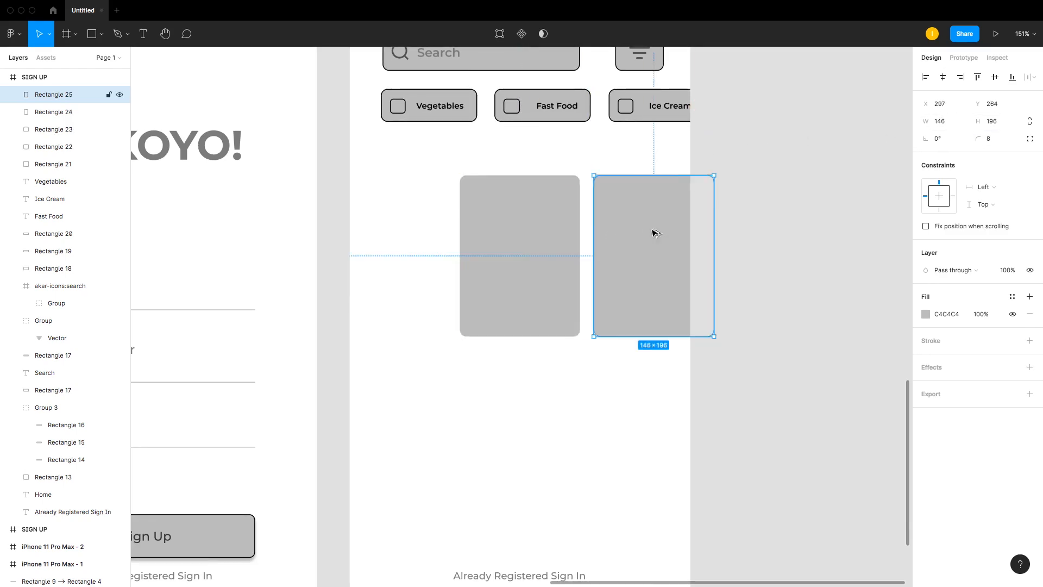
{"action": "left_click", "coordinate": [520, 234]}
{"action": "left_click_drag", "start_coordinate": [548, 244], "coordinate": [404, 240]}
{"action": "left_click", "coordinate": [535, 242]}
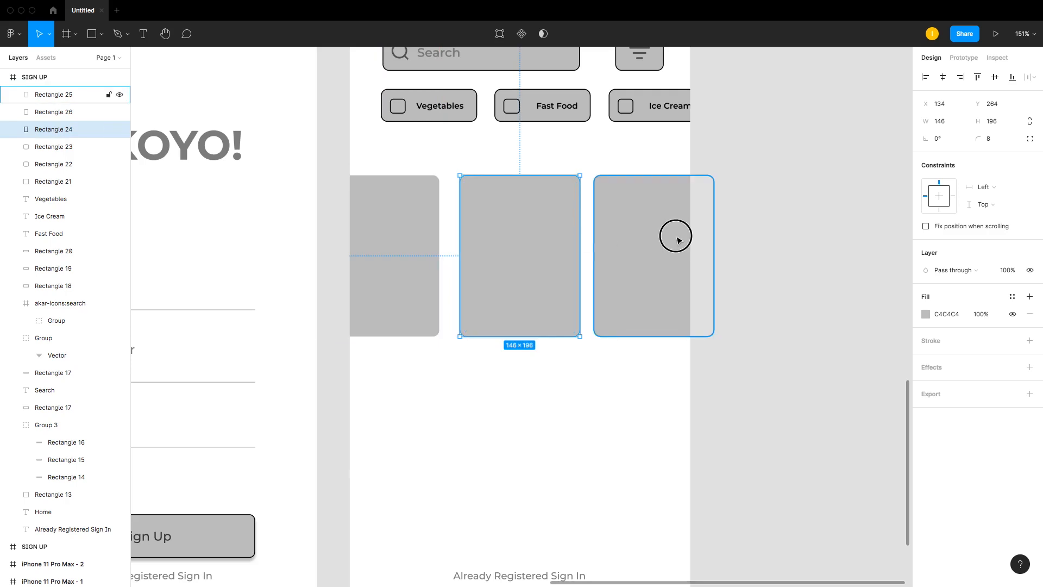
Step: Add a stroke to all three food cards
{"action": "left_click", "coordinate": [672, 237], "text": "shift"}
{"action": "left_click", "coordinate": [375, 239], "text": "shift"}
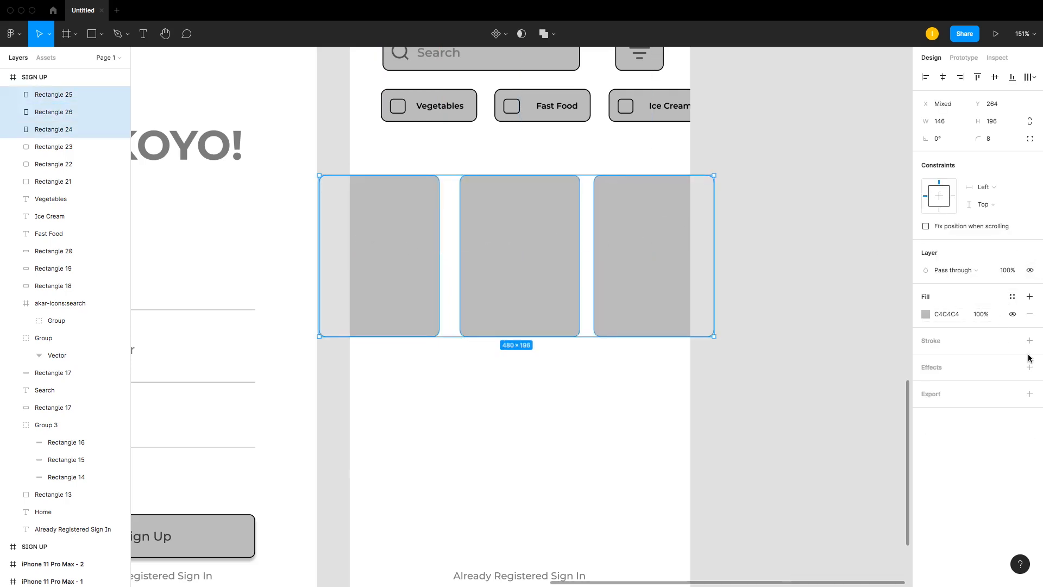
{"action": "left_click", "coordinate": [1030, 340]}
{"action": "left_click", "coordinate": [764, 324]}
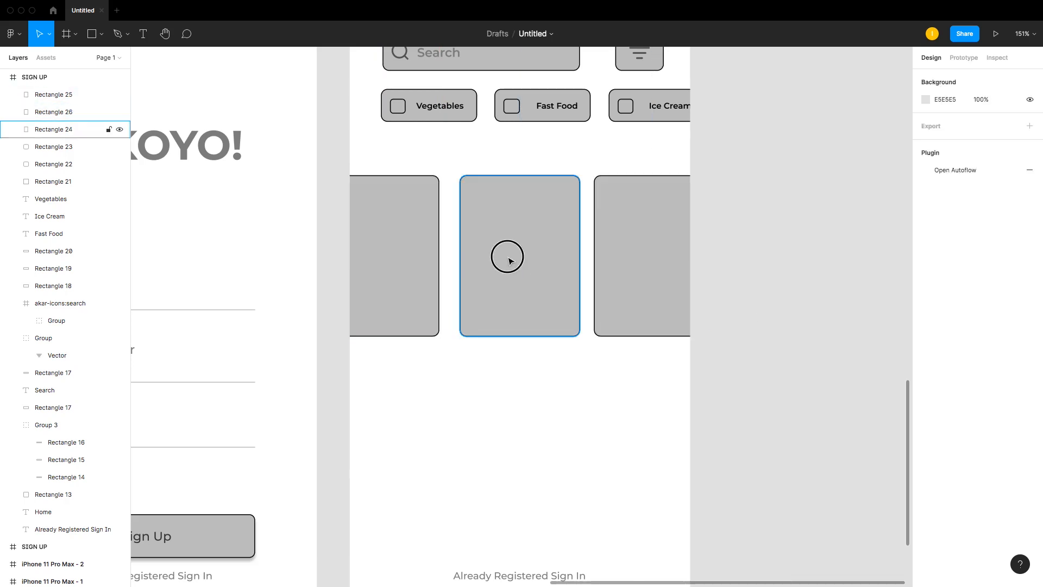
Step: Extend the three food cards downward to make them slightly taller
{"action": "left_click", "coordinate": [506, 254]}
{"action": "left_click", "coordinate": [392, 256], "text": "shift"}
{"action": "left_click", "coordinate": [635, 261], "text": "shift"}
{"action": "mouse_move", "coordinate": [636, 261]}
{"action": "left_mouse_down"}
{"action": "mouse_move", "coordinate": [637, 247]}
{"action": "mouse_move", "coordinate": [636, 262]}
{"action": "left_mouse_up"}
{"action": "left_click_drag", "start_coordinate": [516, 337], "coordinate": [535, 354]}
{"action": "left_click", "coordinate": [536, 412]}
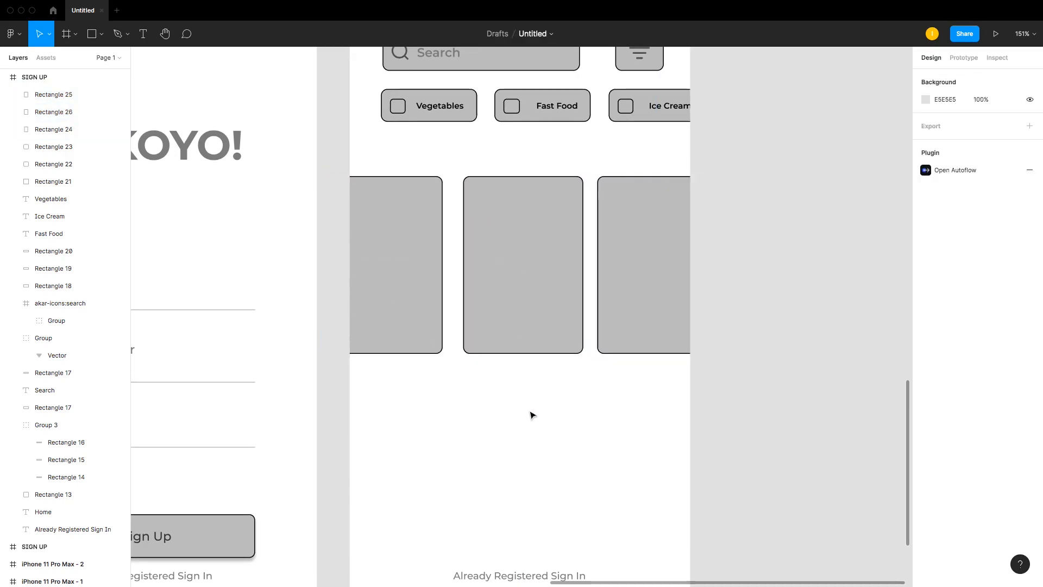
Step: Duplicate the 'Already Registered Sign In' text and move the copy below the food cards
{"action": "key", "text": "super+minus"}
{"action": "key", "text": "super+minus"}
{"action": "key", "text": "super+plus"}
{"action": "scroll", "coordinate": [531, 415], "scroll_direction": "down", "scroll_amount": 3}
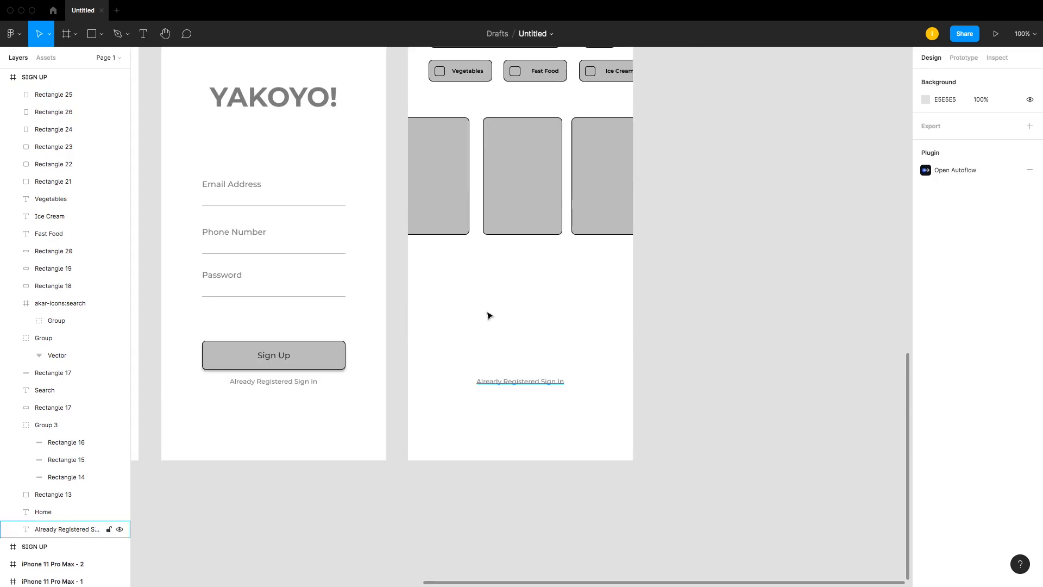
{"action": "left_click_drag", "start_coordinate": [407, 77], "coordinate": [663, 455]}
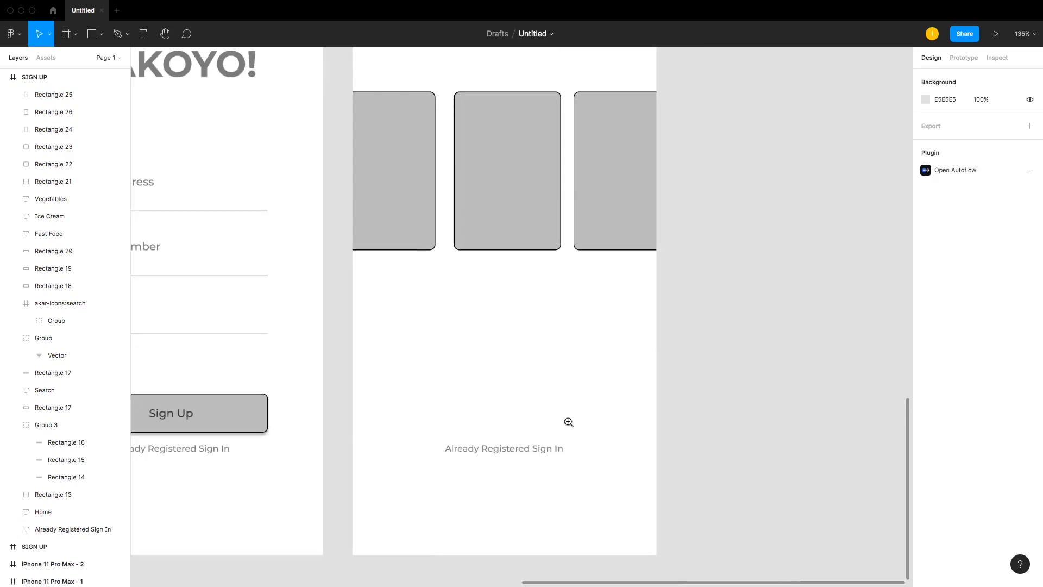
{"action": "left_click", "coordinate": [527, 452]}
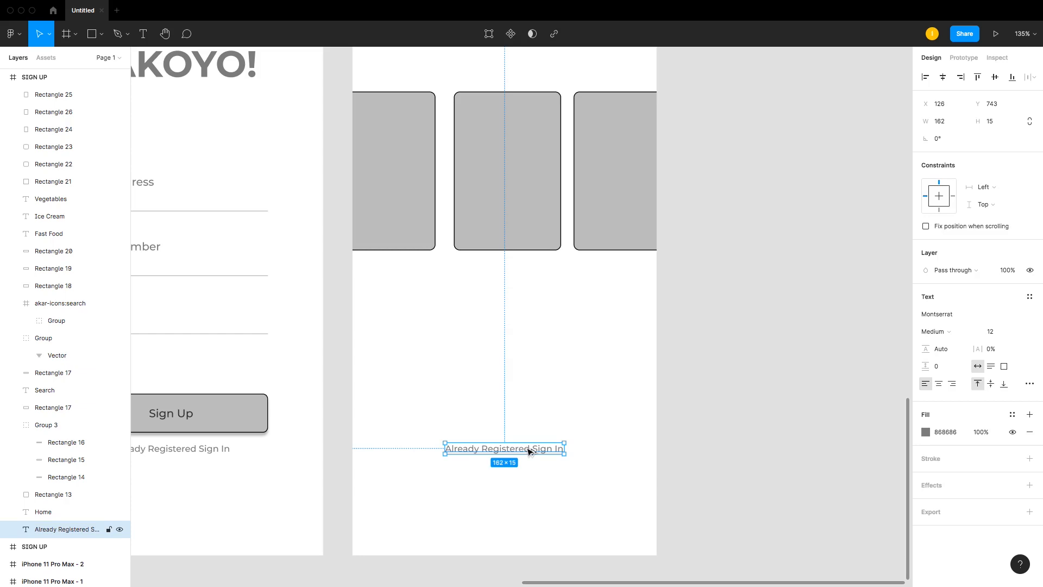
{"action": "left_click_drag", "start_coordinate": [503, 450], "coordinate": [438, 342]}
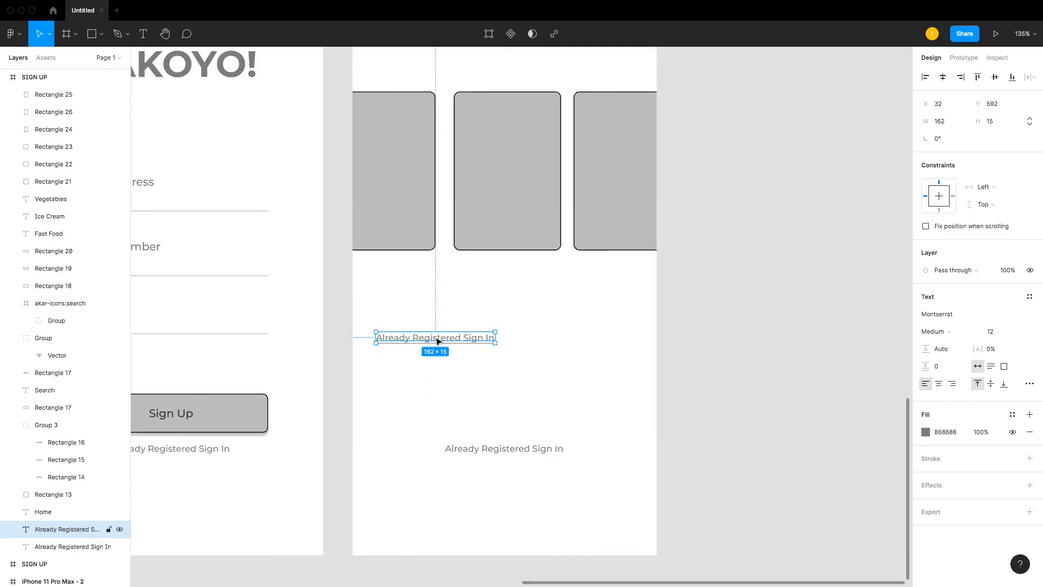
Step: Retype the copied text as 'Popular items', set its weight to SemiBold and position it below the cards
{"action": "scroll", "coordinate": [438, 341], "scroll_direction": "up", "scroll_amount": 5}
{"action": "left_click_drag", "start_coordinate": [415, 512], "coordinate": [415, 482]}
{"action": "double_click", "coordinate": [415, 479]}
{"action": "type", "text": "Popular"}
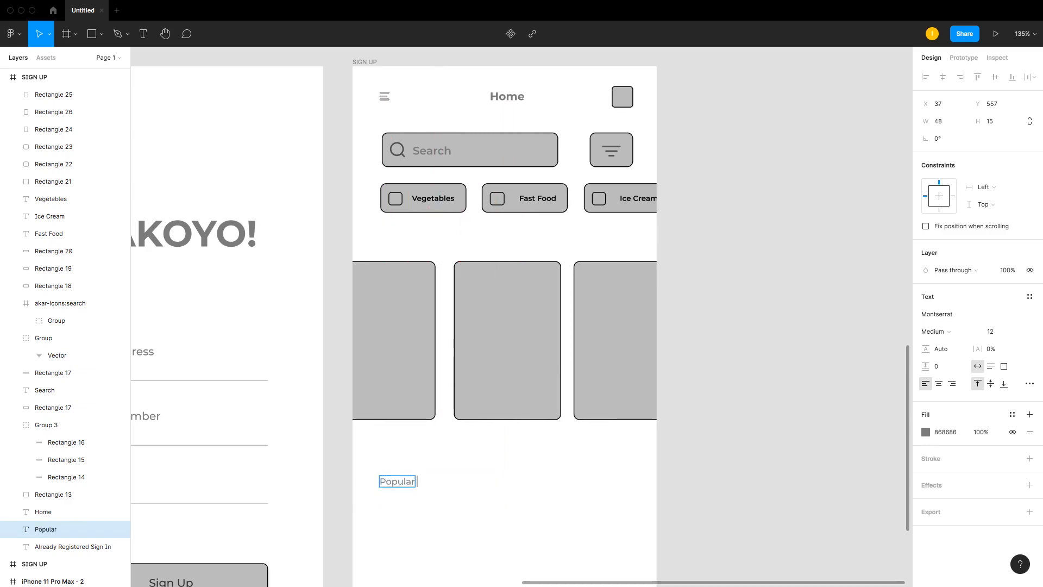
{"action": "type", "text": " items"}
{"action": "key", "text": "Escape"}
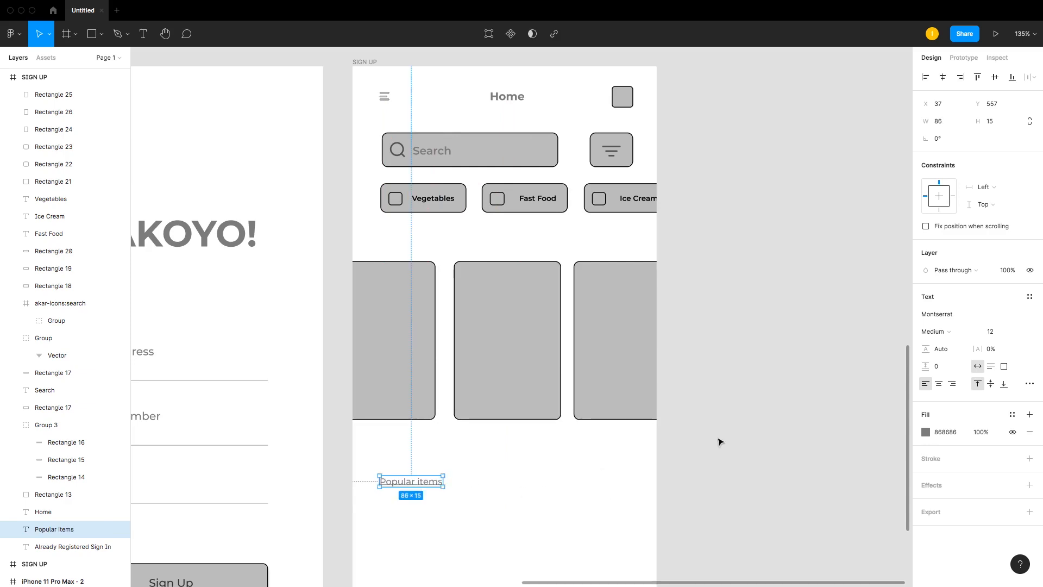
{"action": "left_click", "coordinate": [944, 333]}
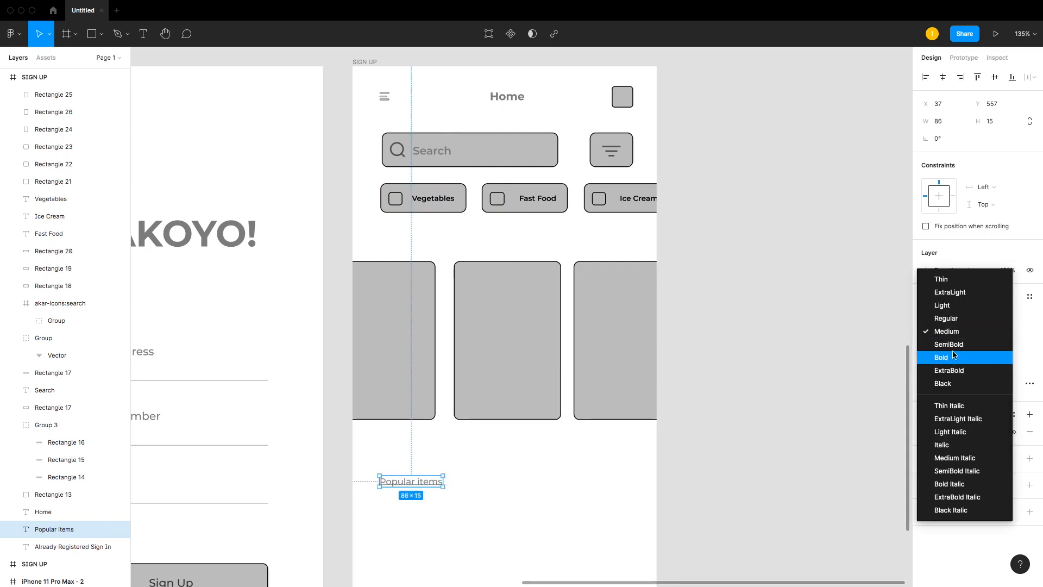
{"action": "left_click", "coordinate": [943, 345]}
{"action": "left_click", "coordinate": [457, 465]}
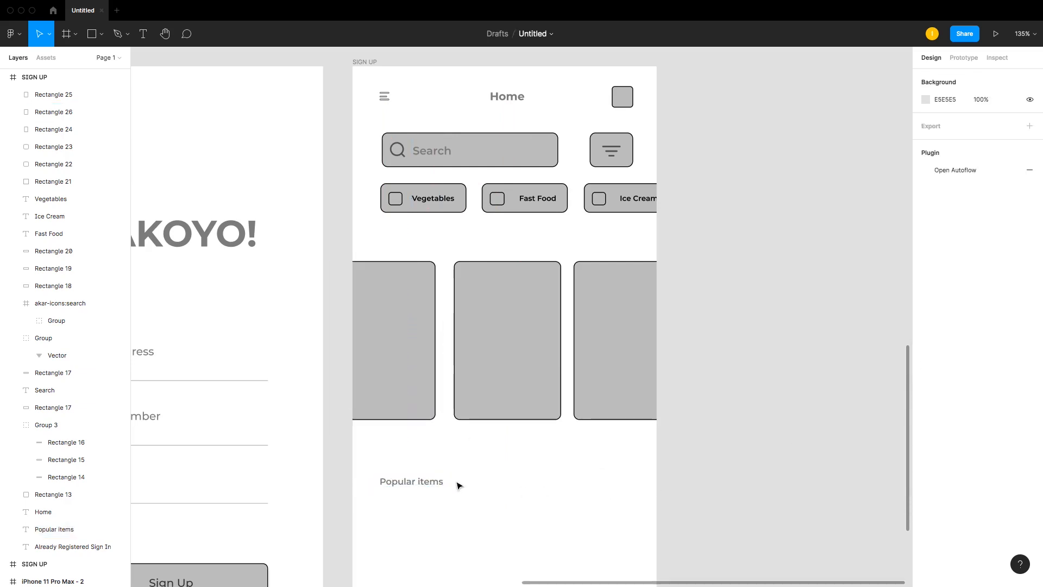
{"action": "left_click_drag", "start_coordinate": [426, 483], "coordinate": [455, 479]}
{"action": "left_click", "coordinate": [466, 476]}
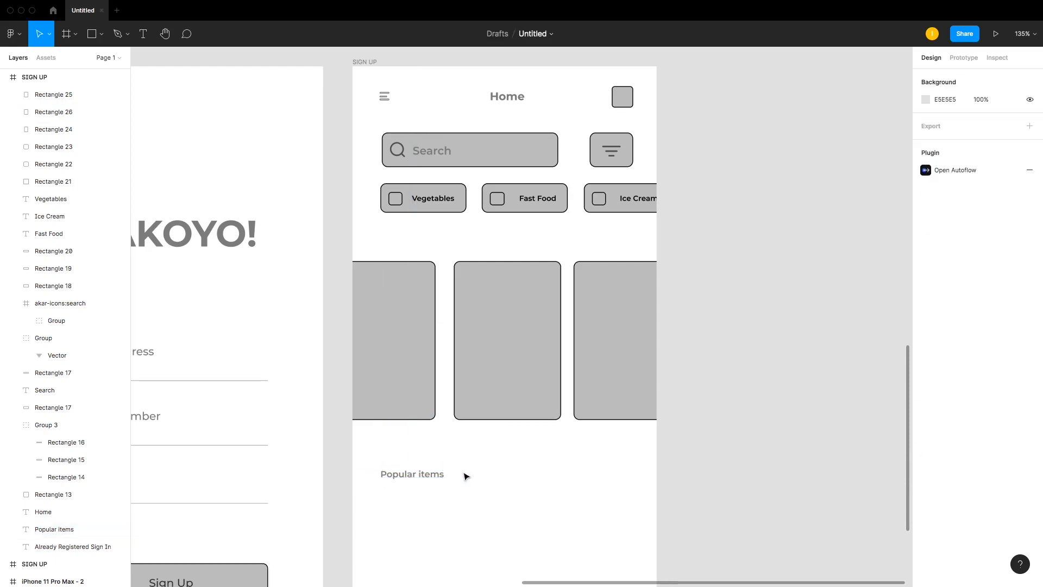
Step: Draw a rectangle about 102 × 78 under the Popular items heading with corner radius 8
{"action": "key", "text": "r"}
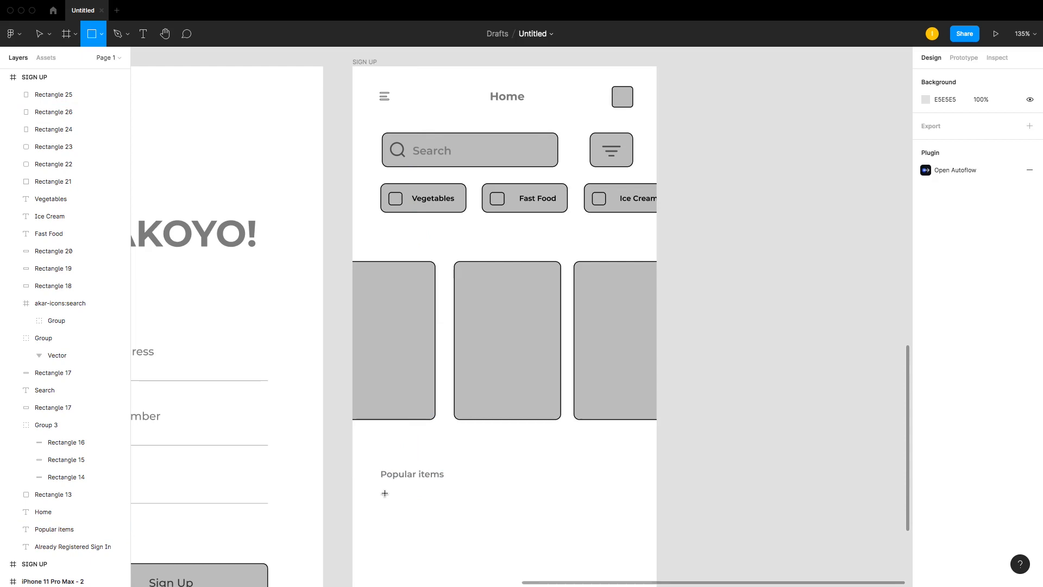
{"action": "mouse_move", "coordinate": [383, 487]}
{"action": "left_mouse_down"}
{"action": "mouse_move", "coordinate": [440, 517]}
{"action": "mouse_move", "coordinate": [459, 544]}
{"action": "left_mouse_up"}
{"action": "left_click", "coordinate": [991, 138]}
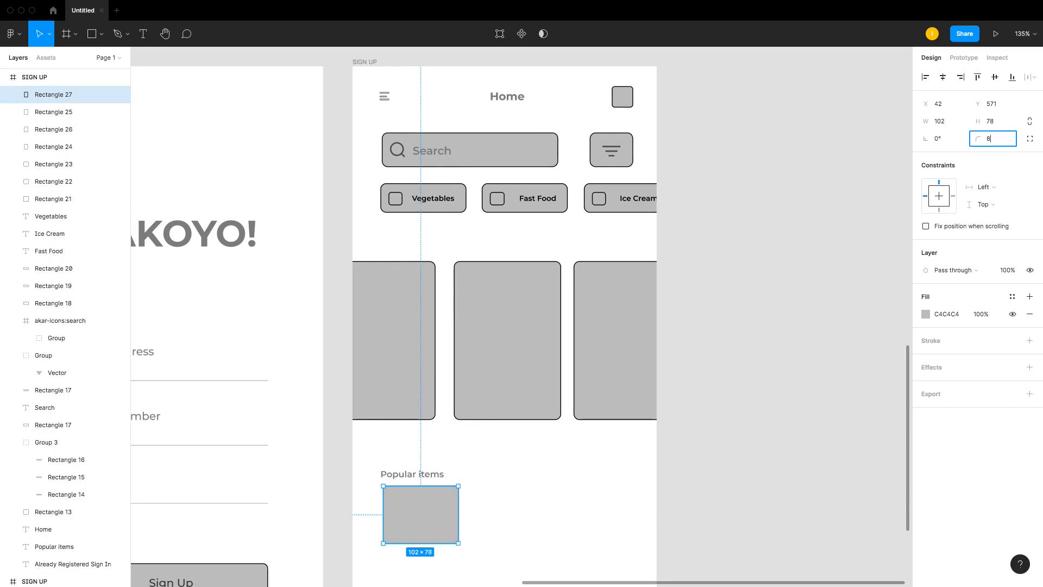
{"action": "key", "text": "Return"}
{"action": "left_click", "coordinate": [458, 521]}
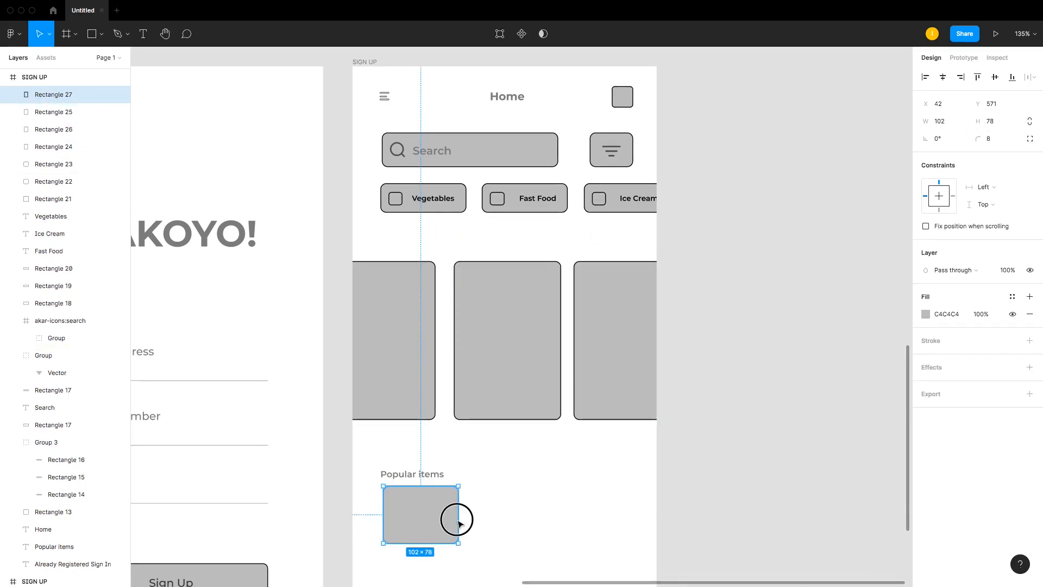
Step: Duplicate the small rectangle into a row of three popular item cards
{"action": "left_click_drag", "start_coordinate": [459, 523], "coordinate": [626, 521]}
{"action": "left_click", "coordinate": [715, 579]}
{"action": "left_click", "coordinate": [523, 515]}
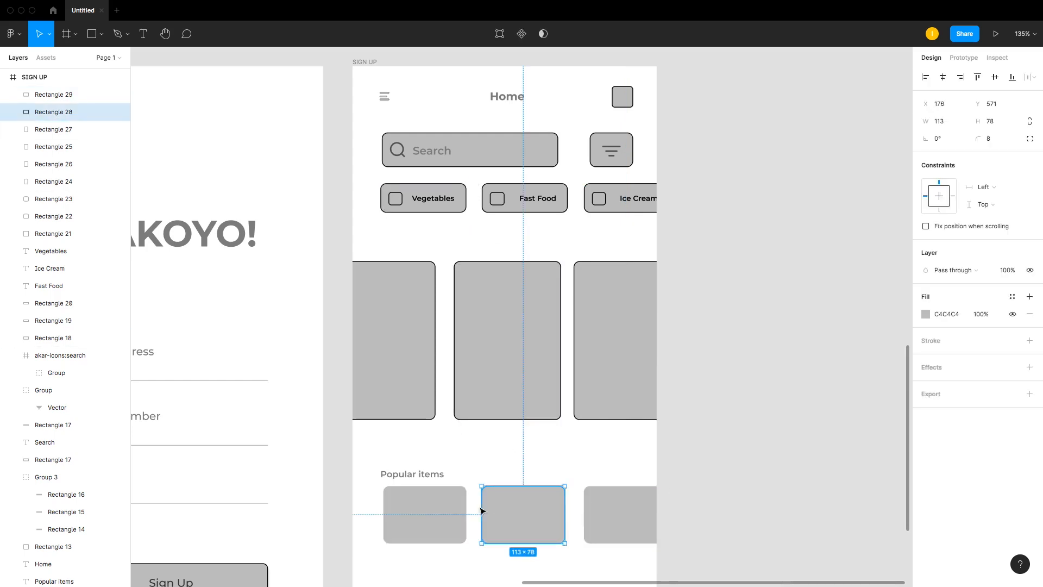
Step: Inspect the sizes and spacing of the category buttons and popular item cards
{"action": "left_click", "coordinate": [461, 205]}
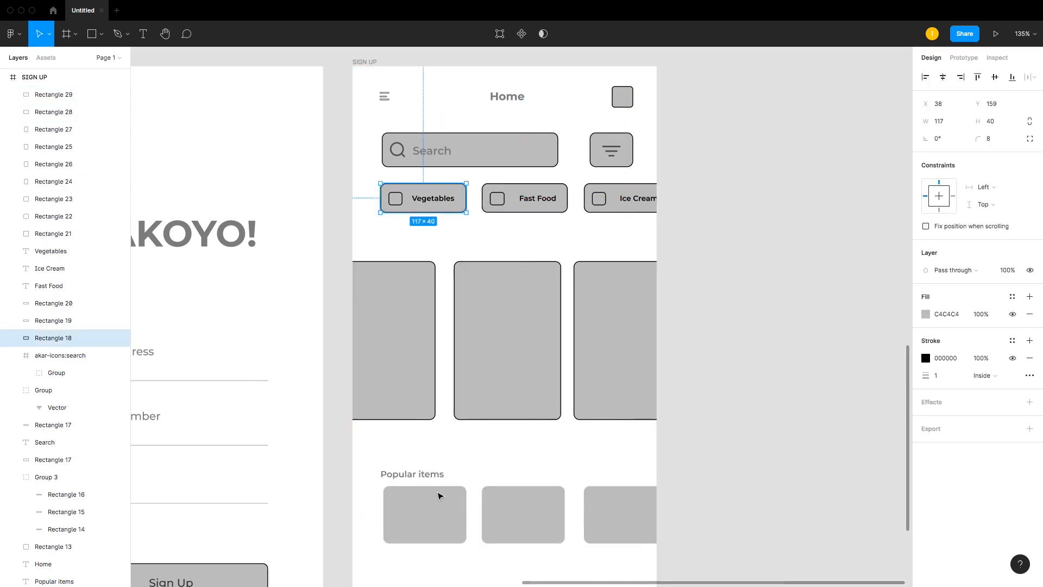
{"action": "left_click", "coordinate": [440, 497]}
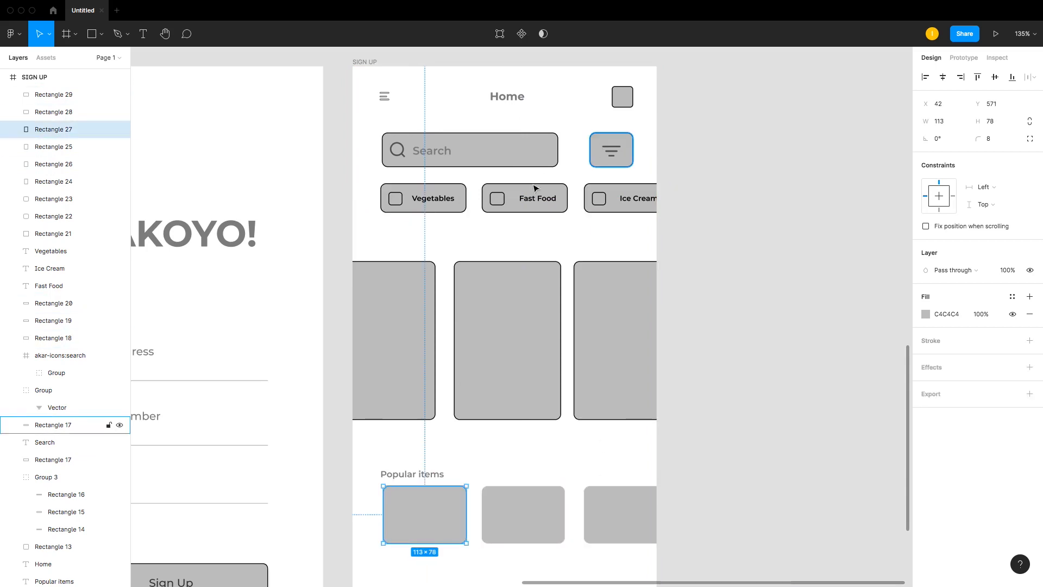
{"action": "left_click", "coordinate": [555, 200]}
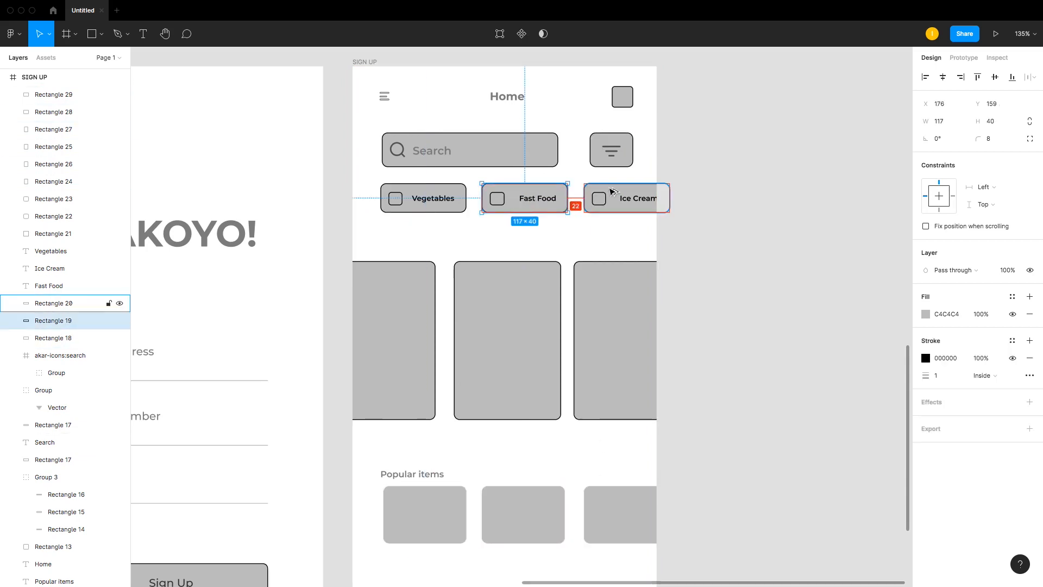
{"action": "left_click", "coordinate": [463, 197]}
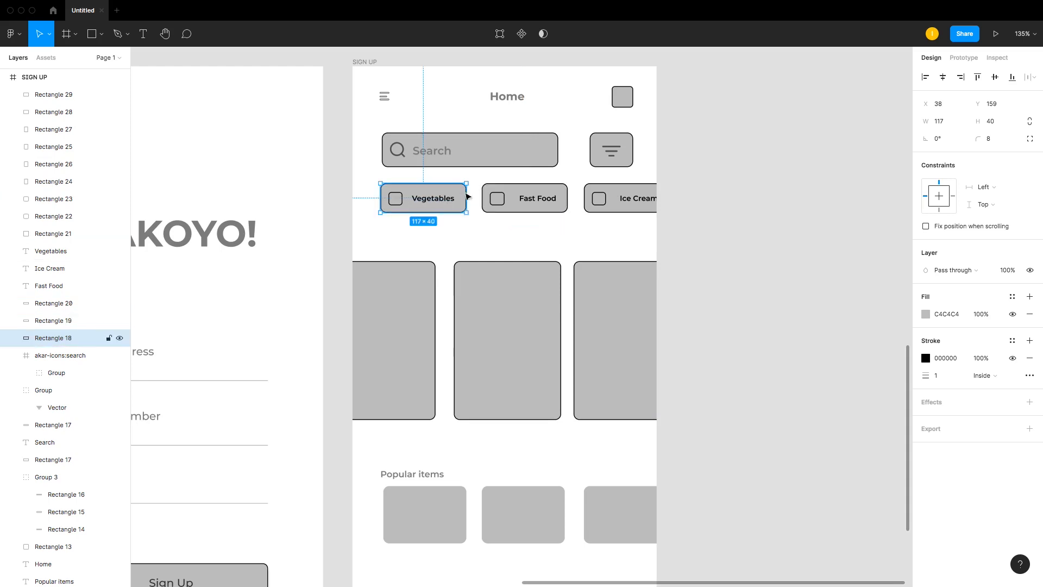
{"action": "left_click", "coordinate": [550, 194]}
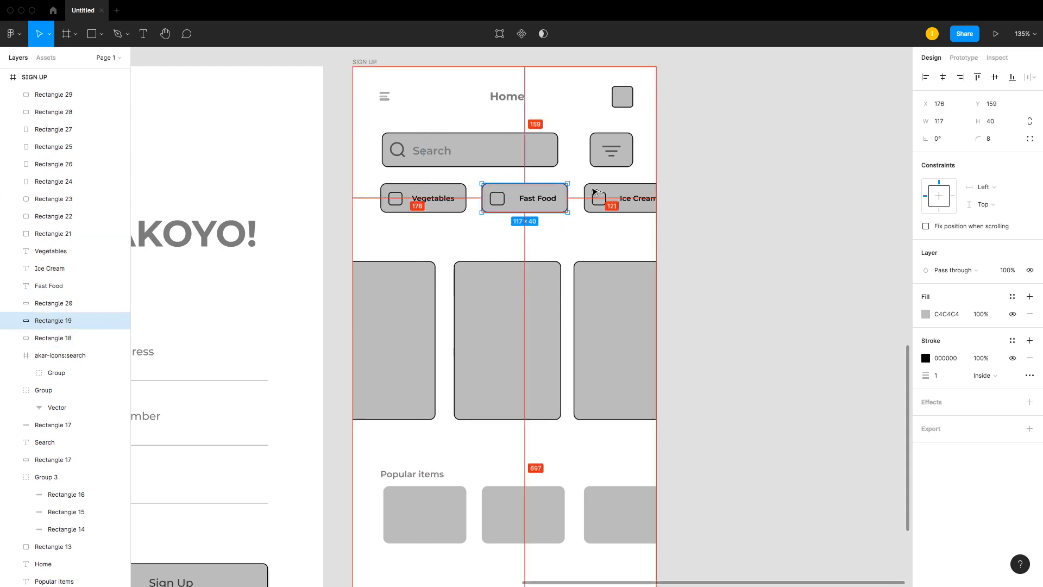
Step: Check the category spacing and nudge the third popular item card left to x 310
{"action": "left_click", "coordinate": [601, 191]}
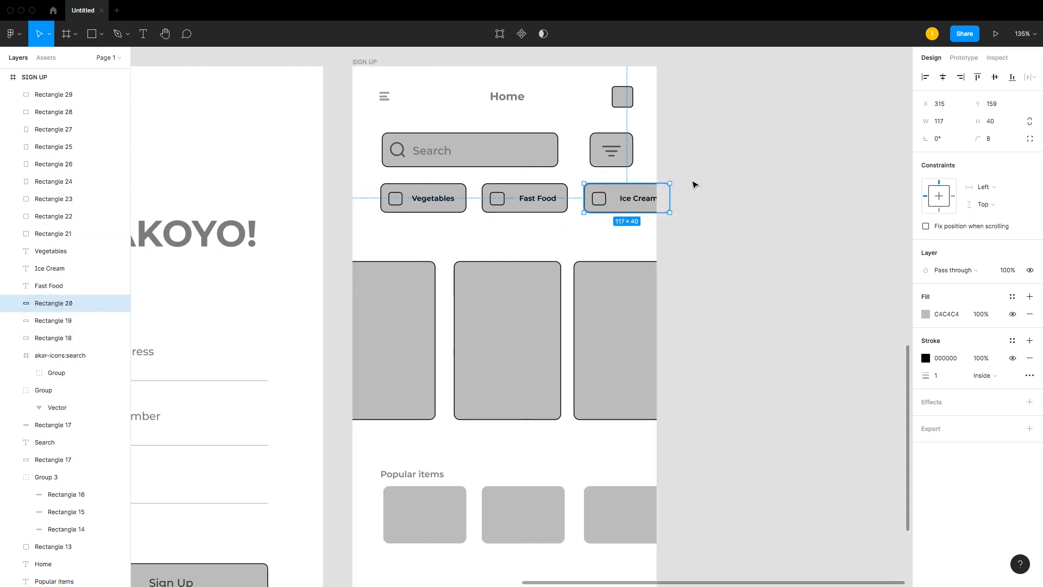
{"action": "left_click_drag", "start_coordinate": [693, 179], "coordinate": [592, 212]}
{"action": "key", "text": "alt"}
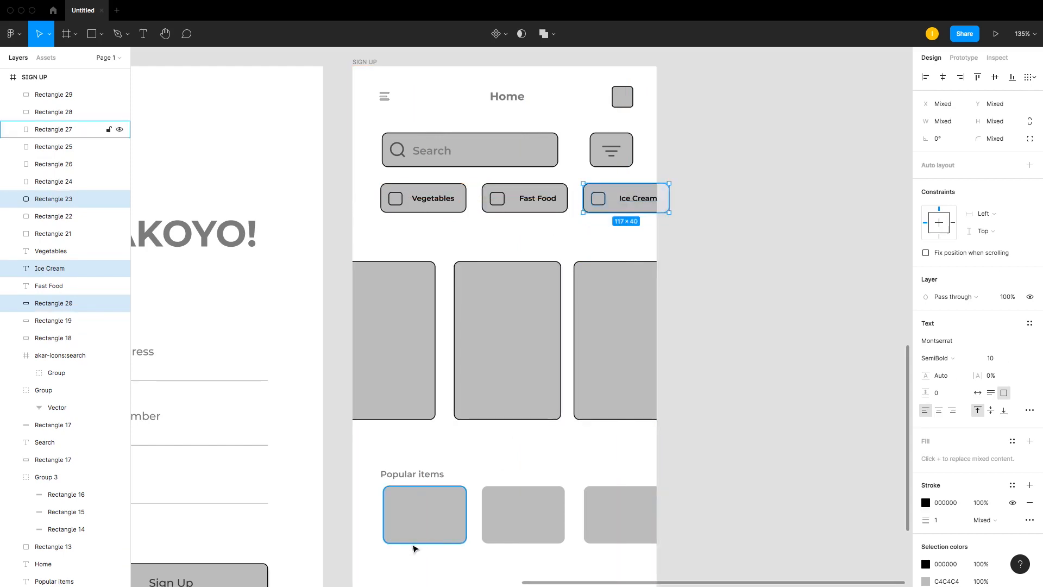
{"action": "left_click", "coordinate": [416, 535]}
{"action": "left_click", "coordinate": [589, 519]}
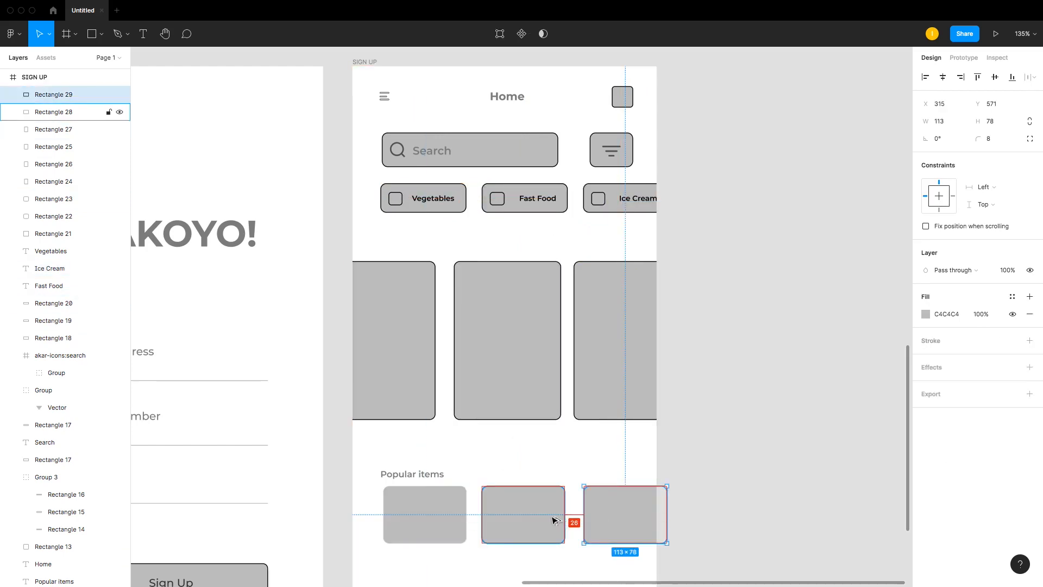
{"action": "key", "text": "Left"}
{"action": "key", "text": "Left"}
{"action": "key", "text": "Left"}
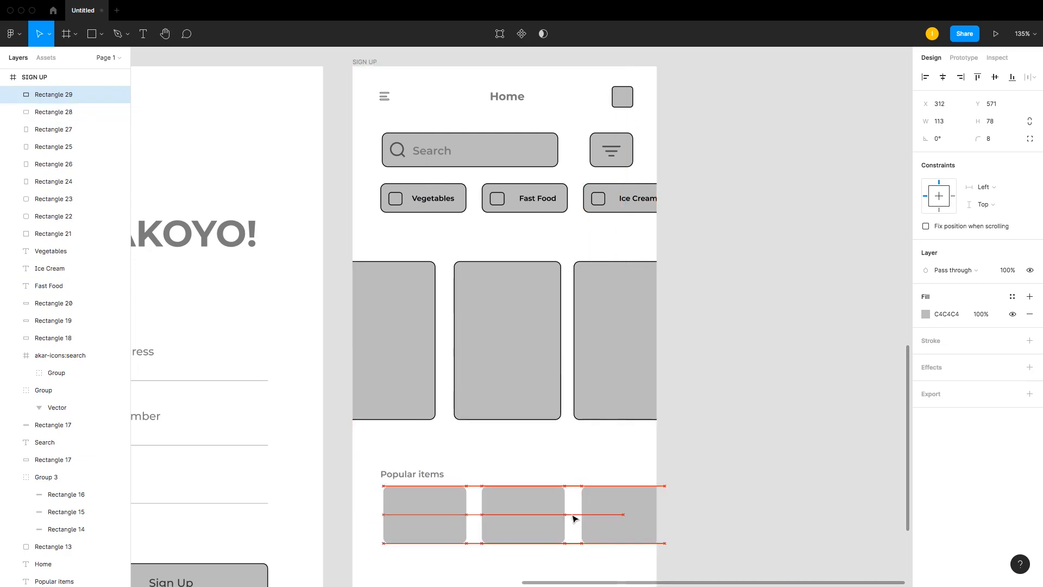
{"action": "key", "text": "Left"}
{"action": "key", "text": "Left"}
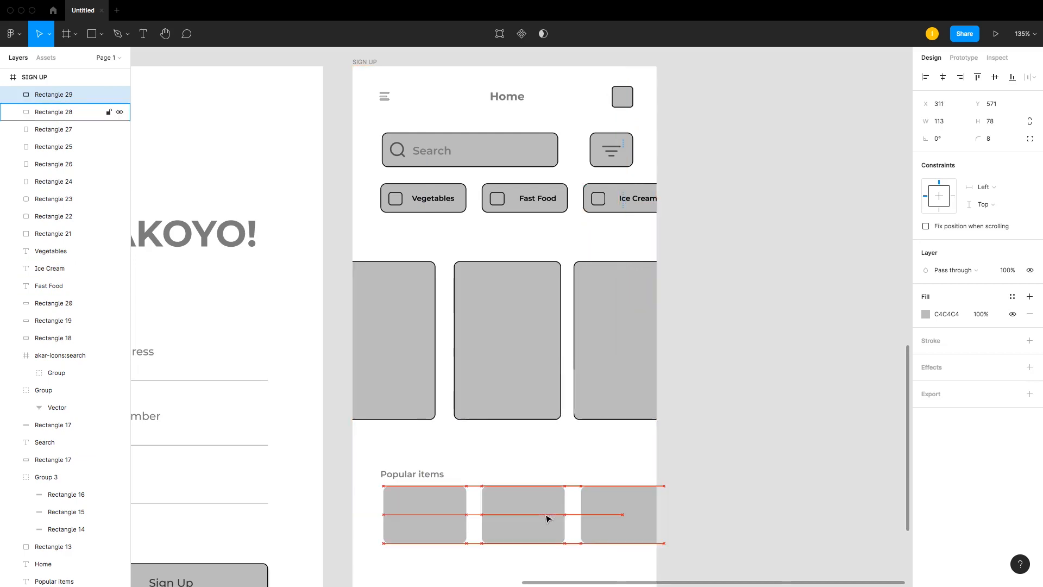
{"action": "left_click", "coordinate": [426, 519]}
{"action": "left_click", "coordinate": [517, 519]}
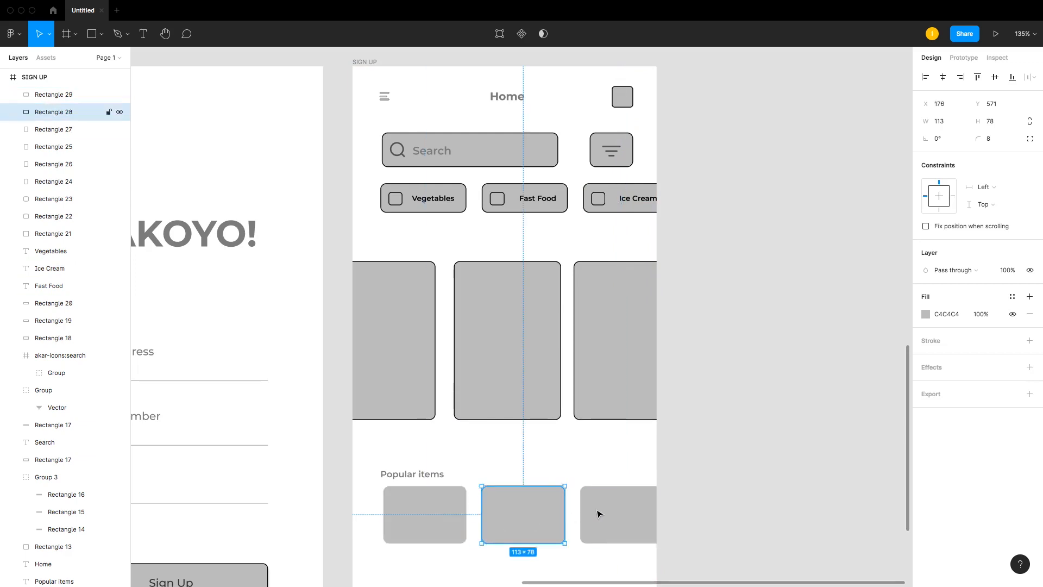
{"action": "left_click", "coordinate": [684, 491]}
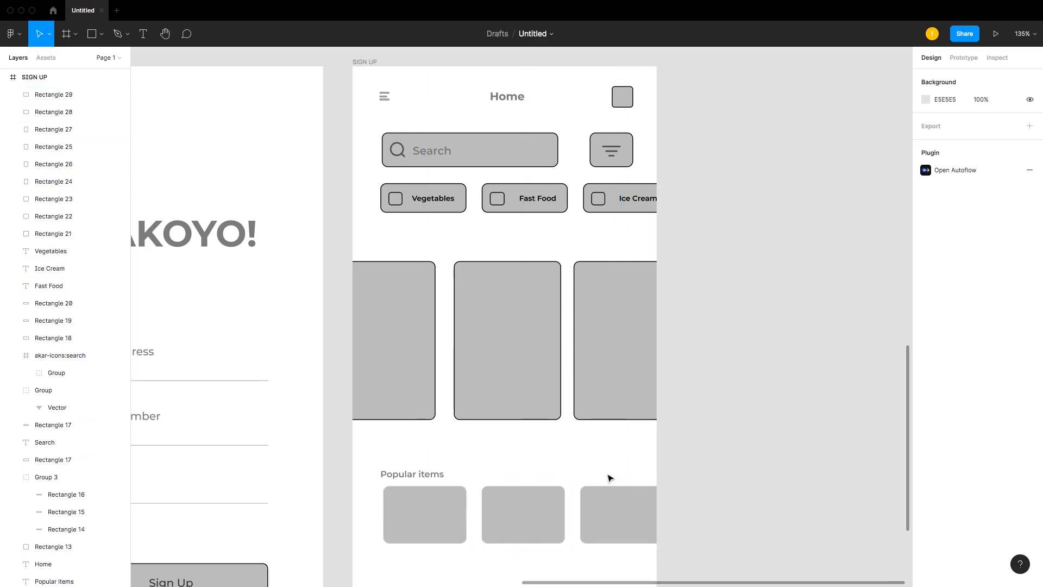
Step: Duplicate the Popular items heading to the right end of the row and set the copy's font size to 8
{"action": "left_click", "coordinate": [414, 476]}
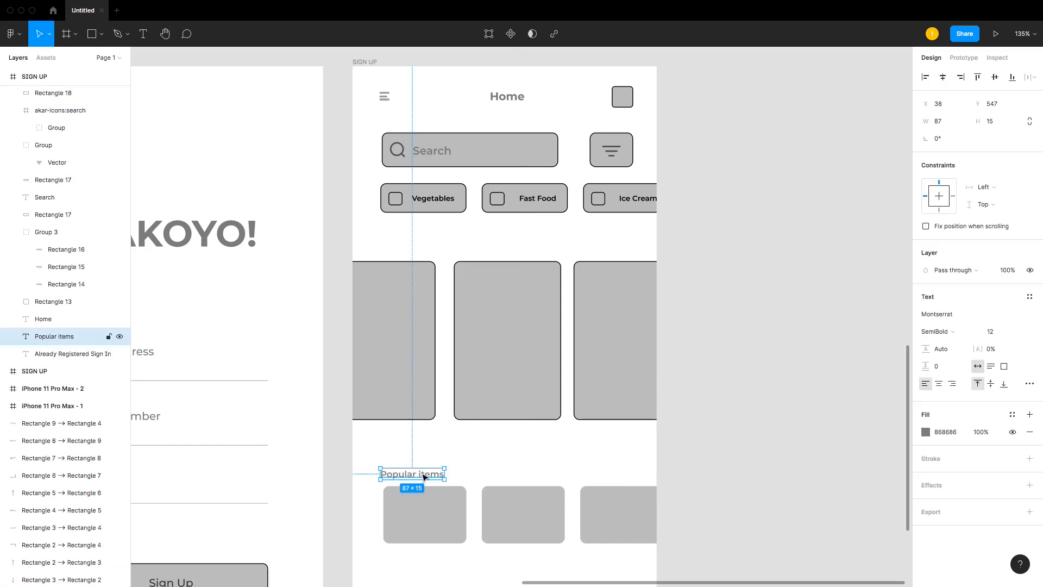
{"action": "left_click_drag", "start_coordinate": [429, 475], "coordinate": [625, 472]}
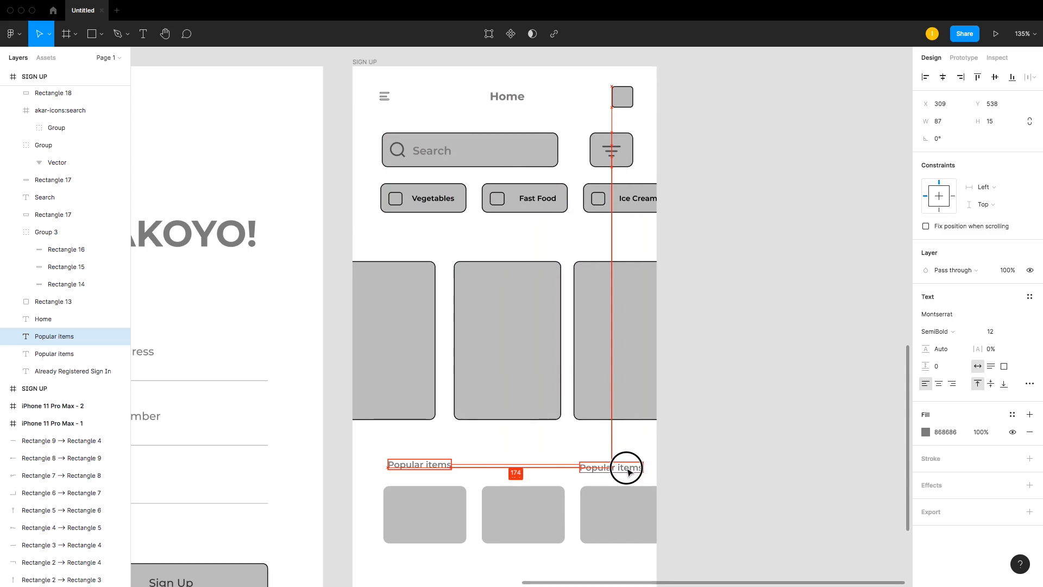
{"action": "left_click_drag", "start_coordinate": [630, 471], "coordinate": [624, 466]}
{"action": "left_click", "coordinate": [999, 333]}
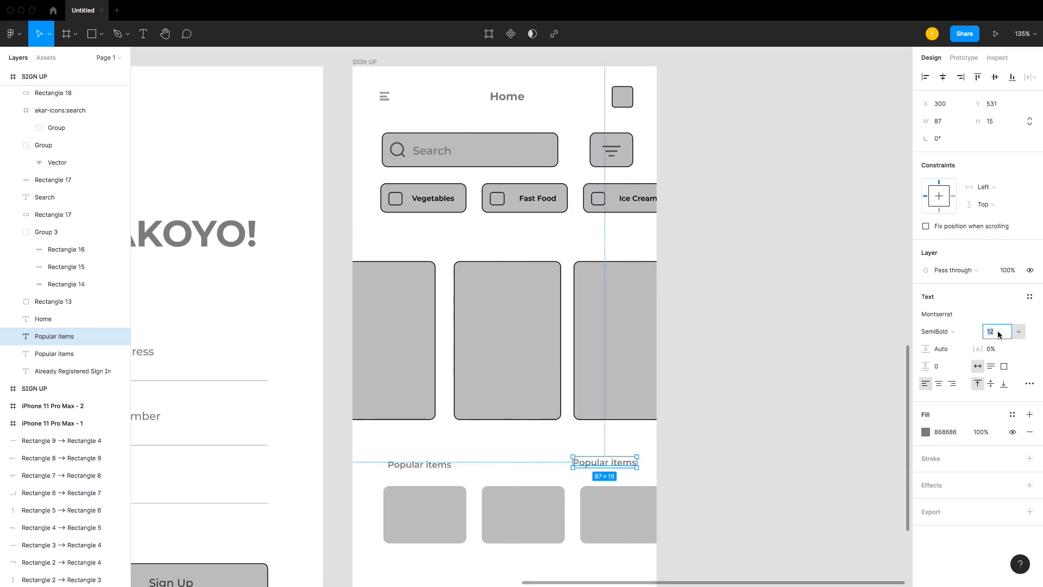
{"action": "type", "text": "8"}
{"action": "key", "text": "Return"}
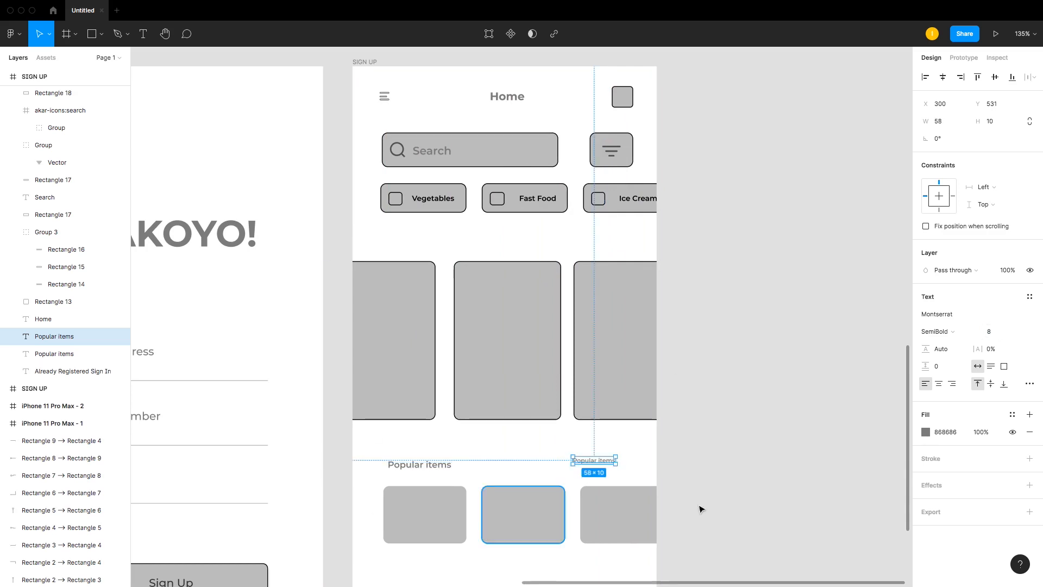
Step: Retype the copy as 'View all items' and set its weight to Bold
{"action": "double_click", "coordinate": [609, 462]}
{"action": "type", "text": "Vi"}
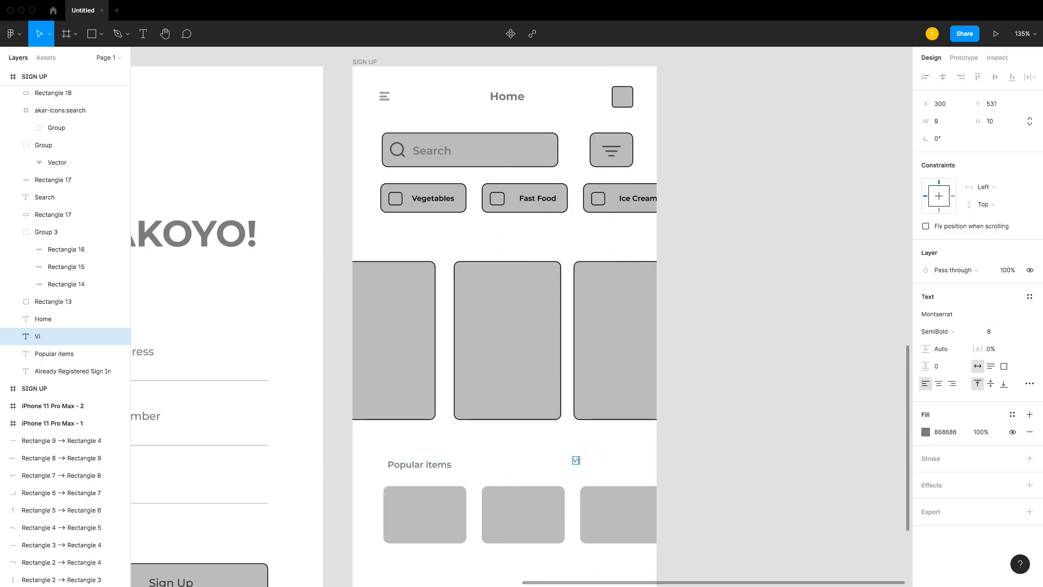
{"action": "type", "text": "ew all items"}
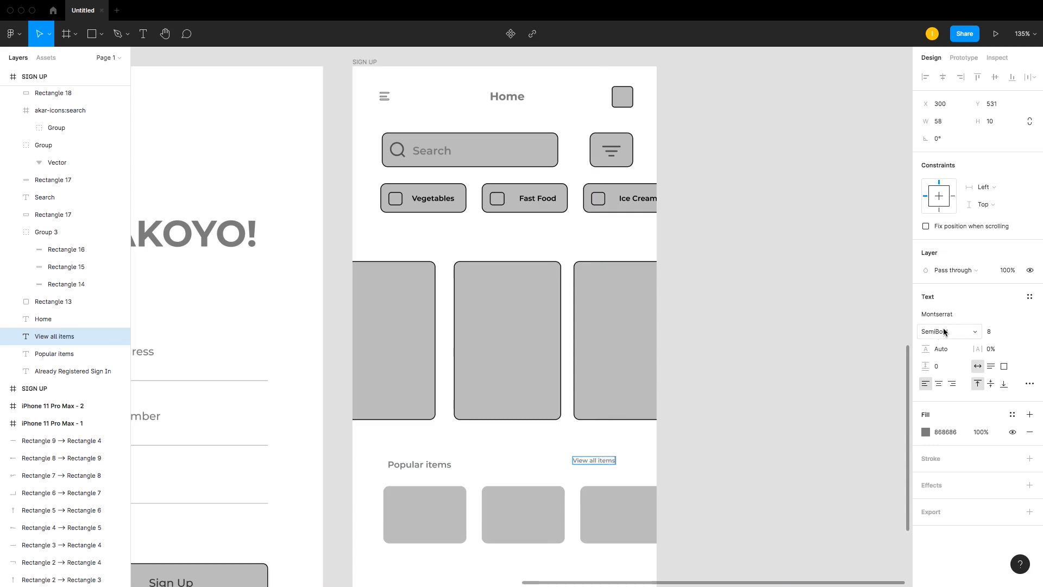
{"action": "left_click", "coordinate": [944, 332]}
{"action": "left_click", "coordinate": [950, 356]}
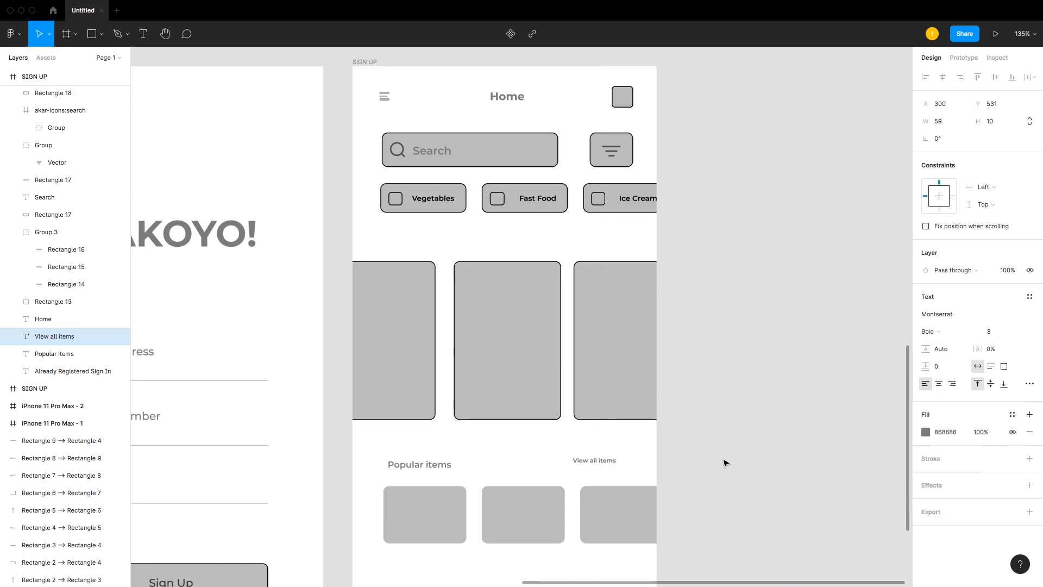
Step: Align both headings on their vertical centres and move View all items further right
{"action": "left_click", "coordinate": [423, 465], "text": "shift"}
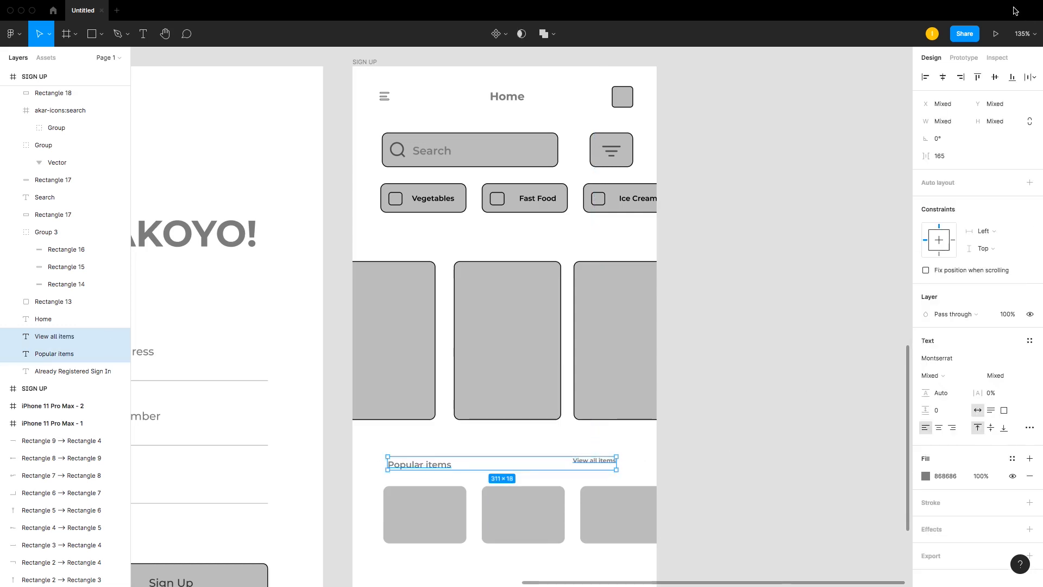
{"action": "left_click", "coordinate": [997, 78]}
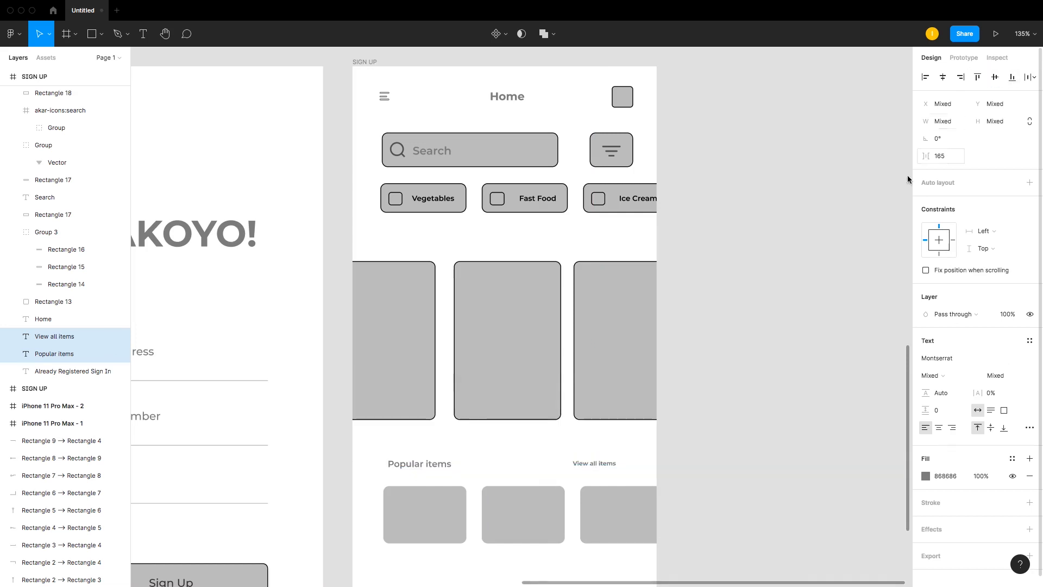
{"action": "left_click", "coordinate": [696, 429]}
{"action": "left_click", "coordinate": [601, 466]}
{"action": "left_click_drag", "start_coordinate": [601, 466], "coordinate": [627, 469]}
Step: Darken the View all items text fill colour in the colour picker
{"action": "left_click", "coordinate": [925, 432]}
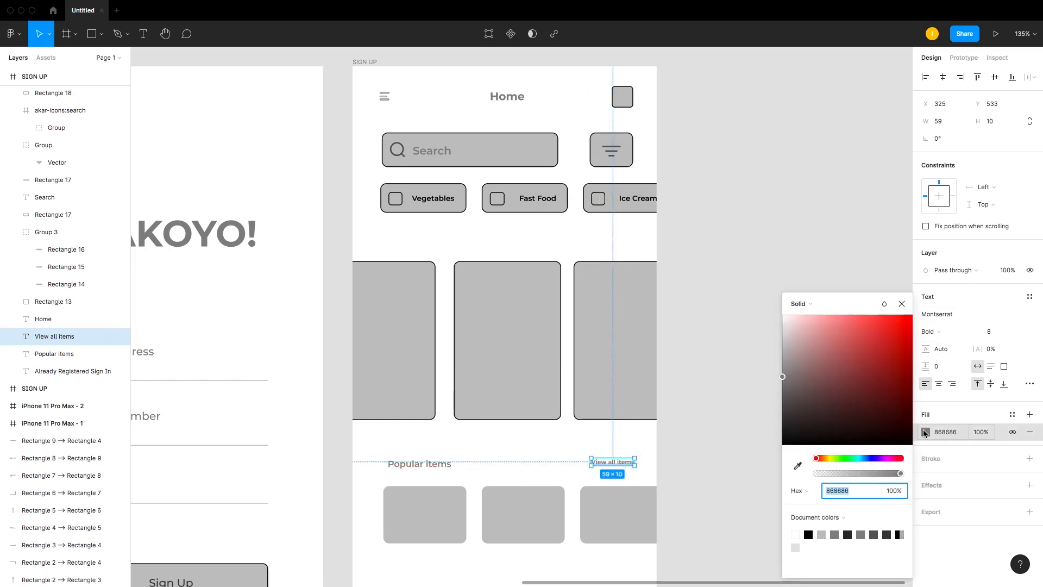
{"action": "left_click_drag", "start_coordinate": [785, 380], "coordinate": [777, 407]}
{"action": "left_click", "coordinate": [644, 416]}
{"action": "left_click", "coordinate": [678, 455]}
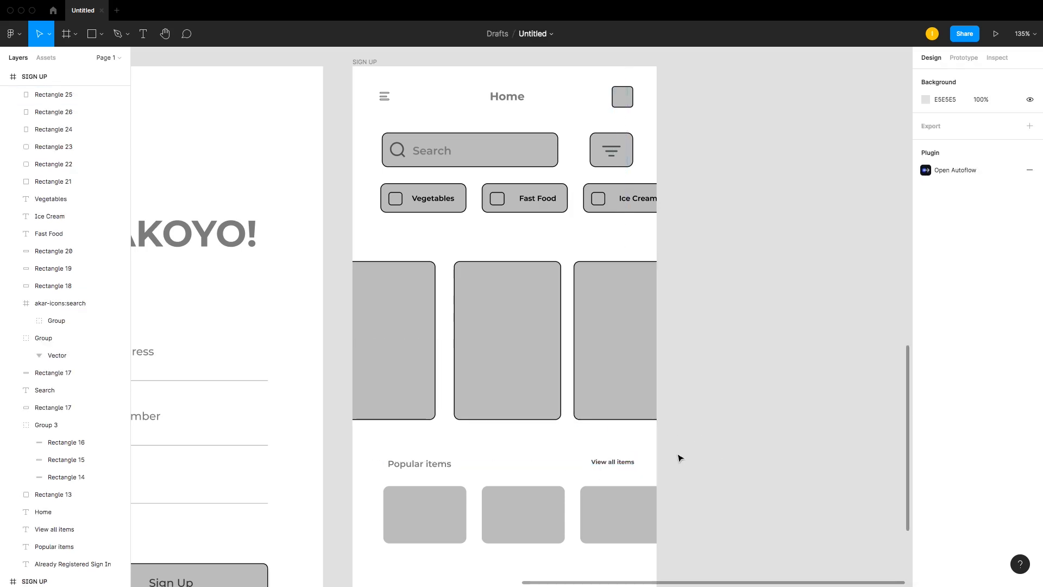
Step: Re-align the Popular items and View all items headings on their vertical centres
{"action": "left_click", "coordinate": [625, 462]}
{"action": "left_click", "coordinate": [419, 463], "text": "shift"}
{"action": "left_click", "coordinate": [995, 78]}
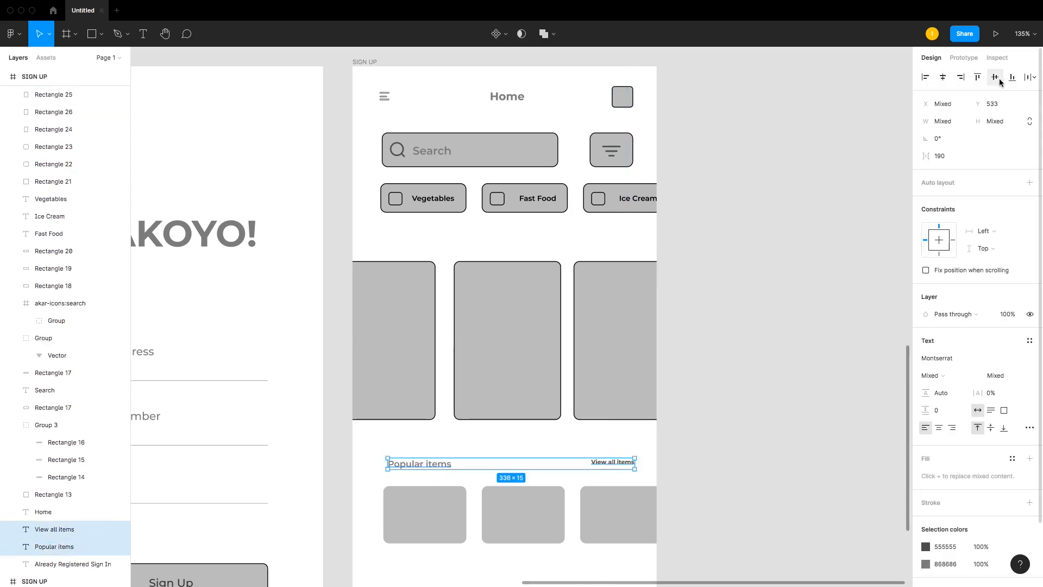
{"action": "key", "text": "Escape"}
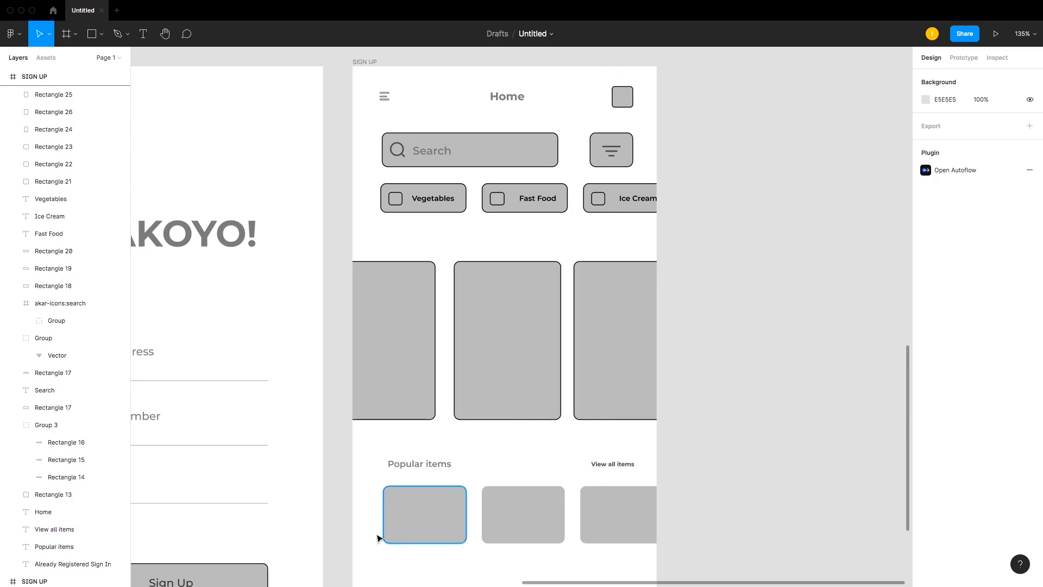
Step: Set the Popular items heading weight to Bold
{"action": "left_click", "coordinate": [432, 465]}
{"action": "left_click", "coordinate": [959, 327]}
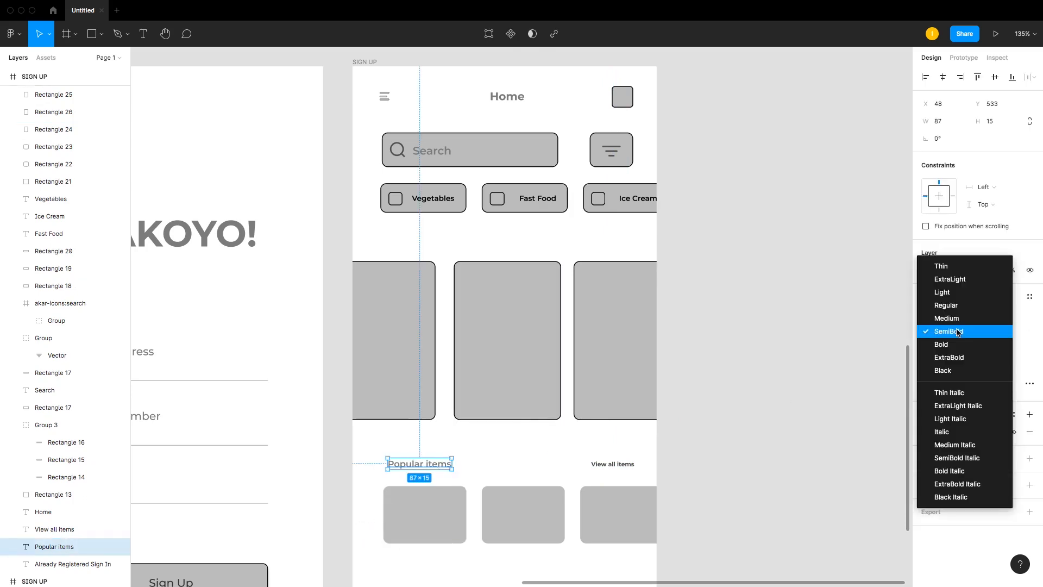
{"action": "left_click", "coordinate": [958, 343]}
{"action": "key", "text": "Escape"}
Step: Delete the leftover 'Already Registered Sign In' text from the bottom of the home screen
{"action": "scroll", "coordinate": [359, 400], "scroll_direction": "down", "scroll_amount": 2}
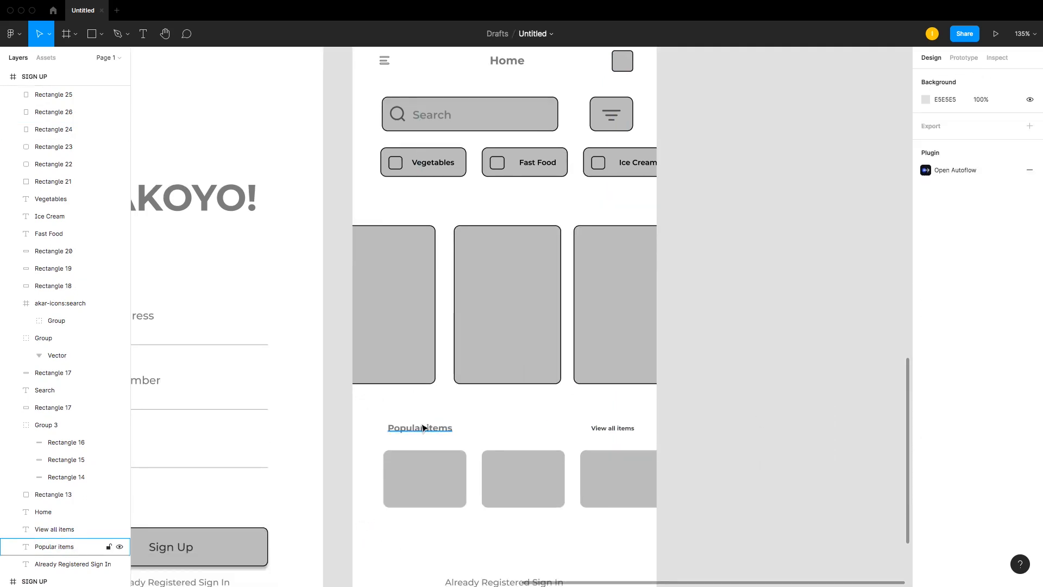
{"action": "scroll", "coordinate": [429, 446], "scroll_direction": "down", "scroll_amount": 2}
{"action": "left_click_drag", "start_coordinate": [437, 484], "coordinate": [580, 565]}
{"action": "key", "text": "Delete"}
{"action": "scroll", "coordinate": [577, 465], "scroll_direction": "down", "scroll_amount": 5}
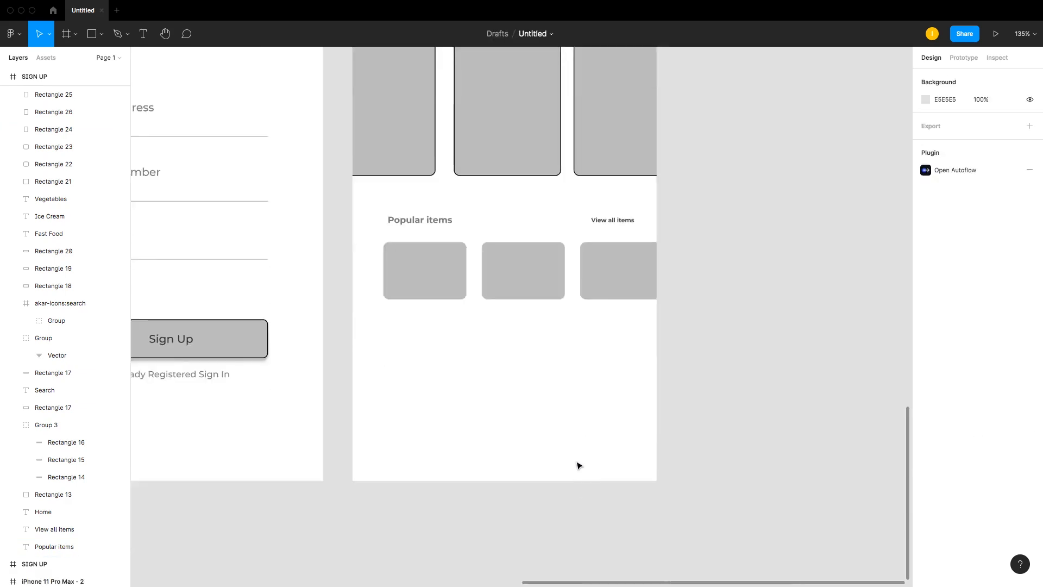
Step: View the whole wireframe board, then zoom back into the home screen
{"action": "scroll", "coordinate": [577, 463], "scroll_direction": "up", "scroll_amount": 1}
{"action": "key", "text": "super+minus"}
{"action": "key", "text": "super+minus"}
{"action": "key", "text": "super+minus"}
{"action": "key", "text": "super+equal"}
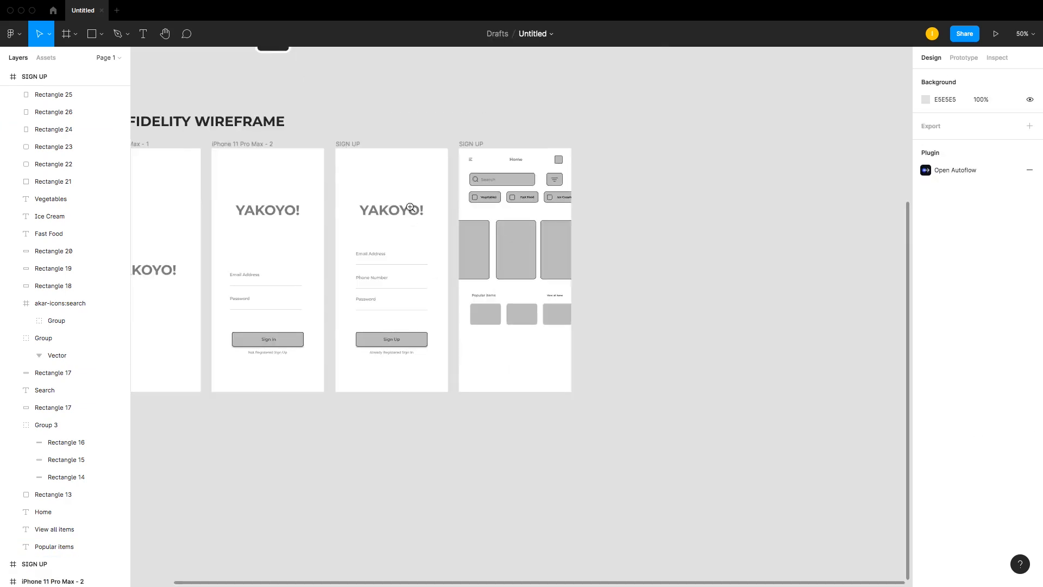
{"action": "left_click_drag", "start_coordinate": [423, 115], "coordinate": [670, 391]}
{"action": "left_click_drag", "start_coordinate": [316, 101], "coordinate": [668, 522]}
{"action": "scroll", "coordinate": [599, 445], "scroll_direction": "down", "scroll_amount": 6}
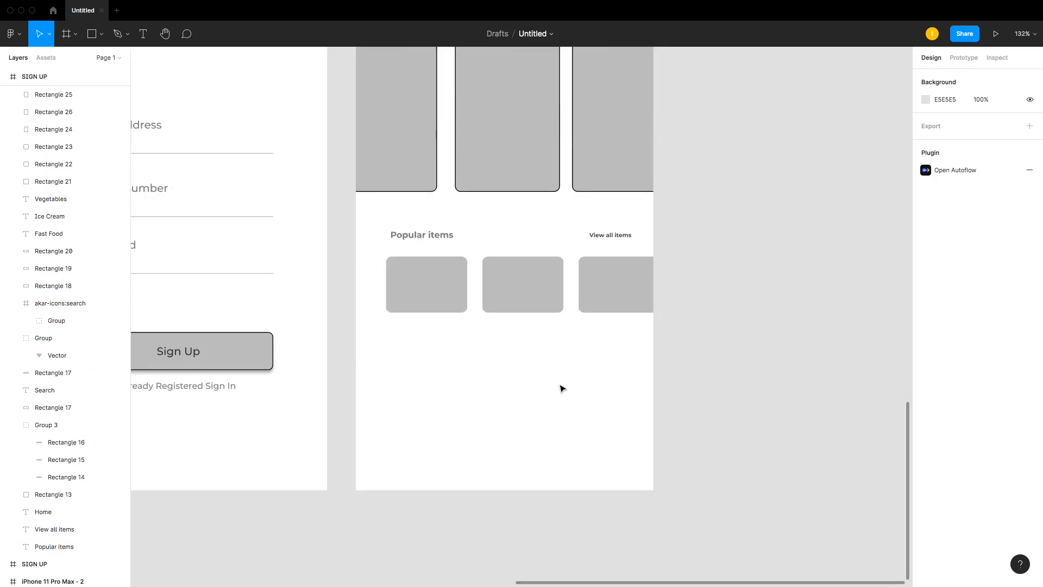
{"action": "scroll", "coordinate": [562, 389], "scroll_direction": "up", "scroll_amount": 7}
{"action": "scroll", "coordinate": [661, 314], "scroll_direction": "down", "scroll_amount": 3}
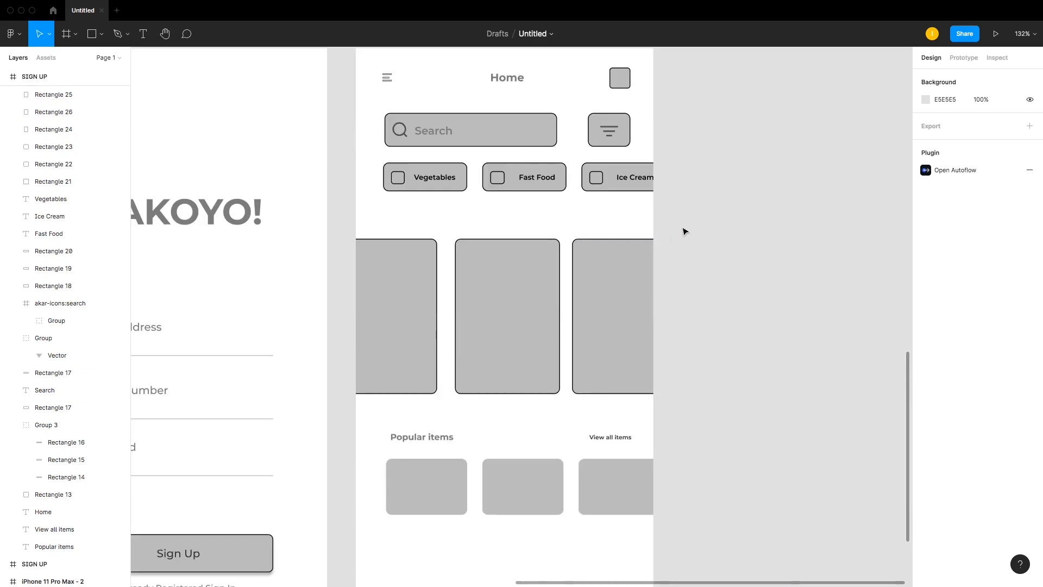
Step: Move the Popular items headings and cards further down the home screen
{"action": "left_click_drag", "start_coordinate": [686, 218], "coordinate": [309, 394]}
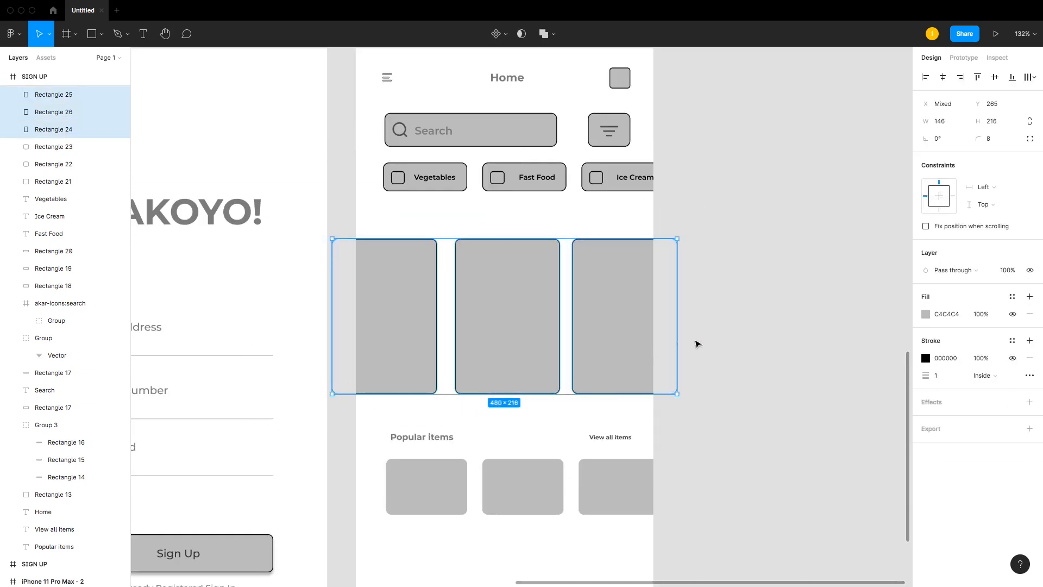
{"action": "scroll", "coordinate": [712, 330], "scroll_direction": "down", "scroll_amount": 1}
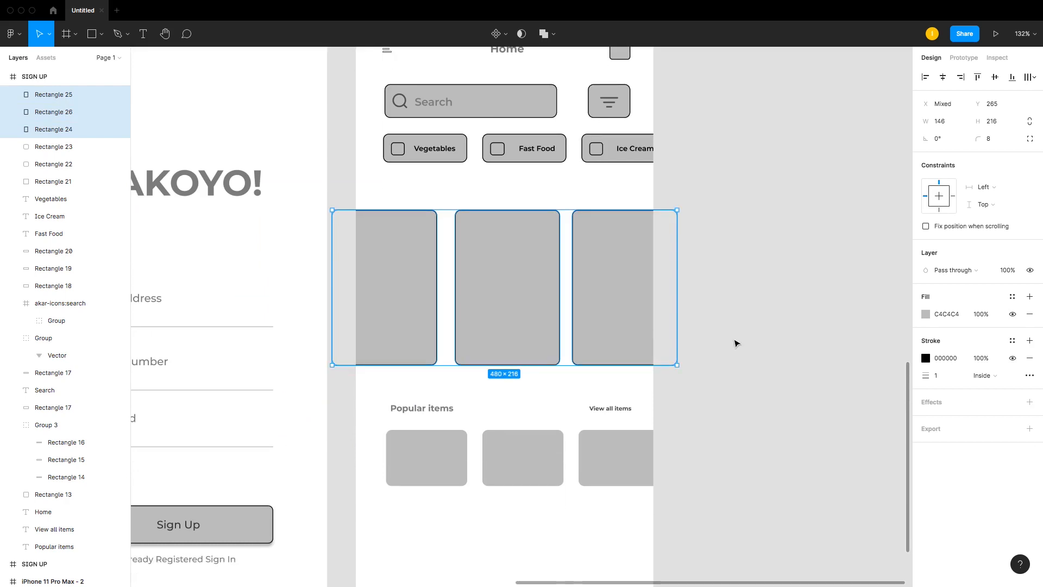
{"action": "left_click", "coordinate": [736, 345]}
{"action": "left_click_drag", "start_coordinate": [378, 398], "coordinate": [712, 491]}
{"action": "left_click_drag", "start_coordinate": [607, 465], "coordinate": [605, 493]}
{"action": "key", "text": "Escape"}
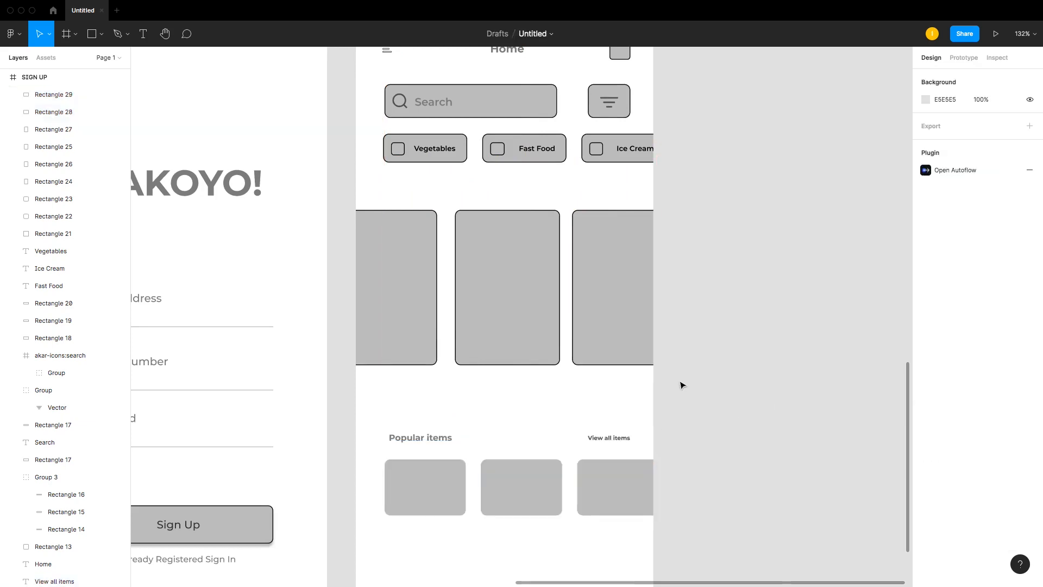
Step: Enlarge the middle food card to about 163 × 241 and shift it up and left
{"action": "left_click", "coordinate": [530, 348]}
{"action": "left_click_drag", "start_coordinate": [560, 364], "coordinate": [573, 384]}
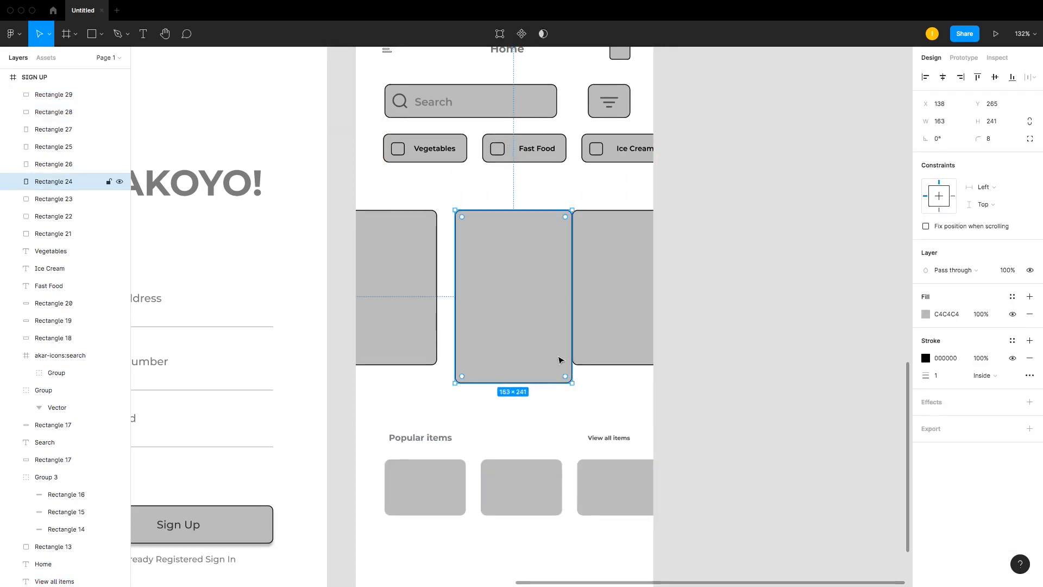
{"action": "mouse_move", "coordinate": [538, 322]}
{"action": "left_mouse_down"}
{"action": "mouse_move", "coordinate": [533, 331]}
{"action": "mouse_move", "coordinate": [533, 312]}
{"action": "left_mouse_up"}
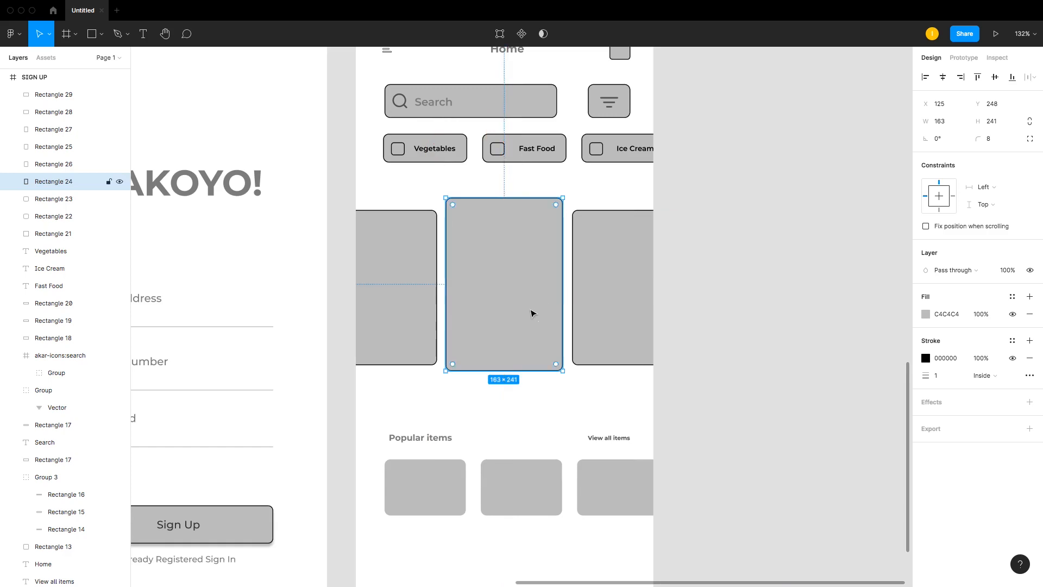
Step: Try repositioning the third food card, then undo the move
{"action": "left_click", "coordinate": [684, 259]}
{"action": "left_click", "coordinate": [549, 261]}
{"action": "left_click", "coordinate": [638, 256]}
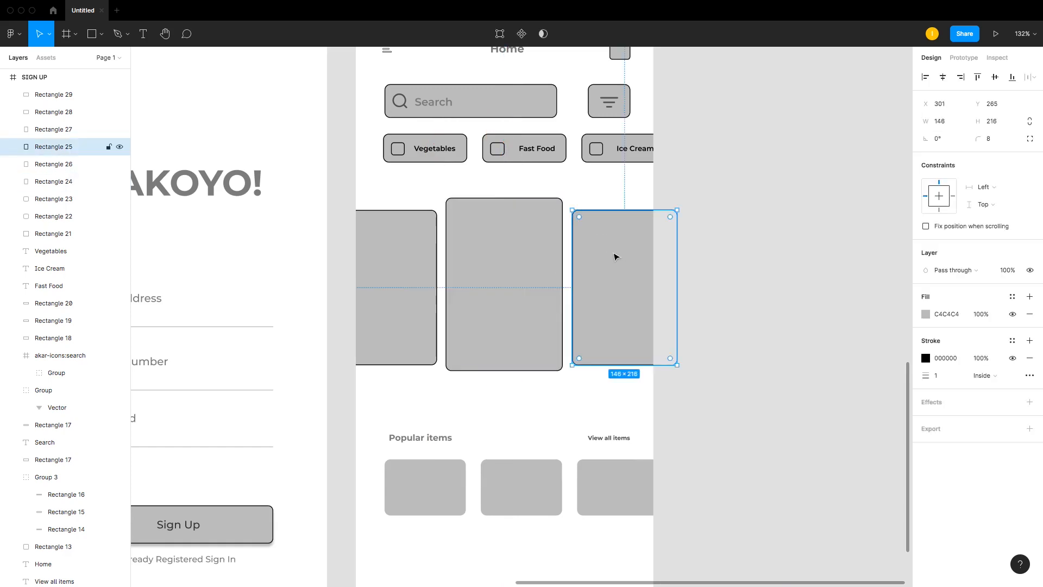
{"action": "left_click_drag", "start_coordinate": [595, 250], "coordinate": [605, 253]}
{"action": "left_click", "coordinate": [396, 247]}
{"action": "left_click", "coordinate": [636, 230]}
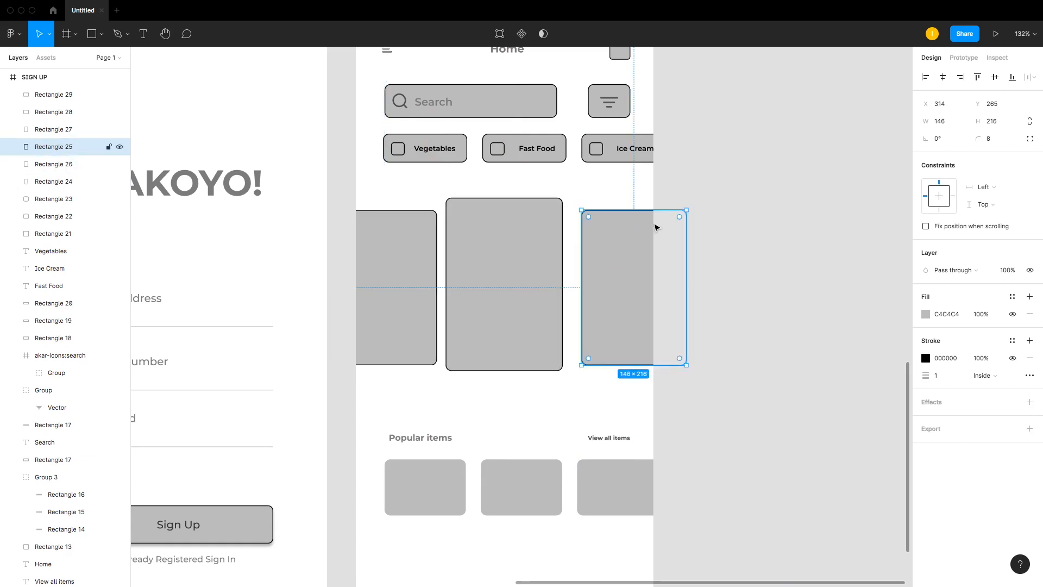
{"action": "key", "text": "super+z"}
{"action": "left_click", "coordinate": [353, 186]}
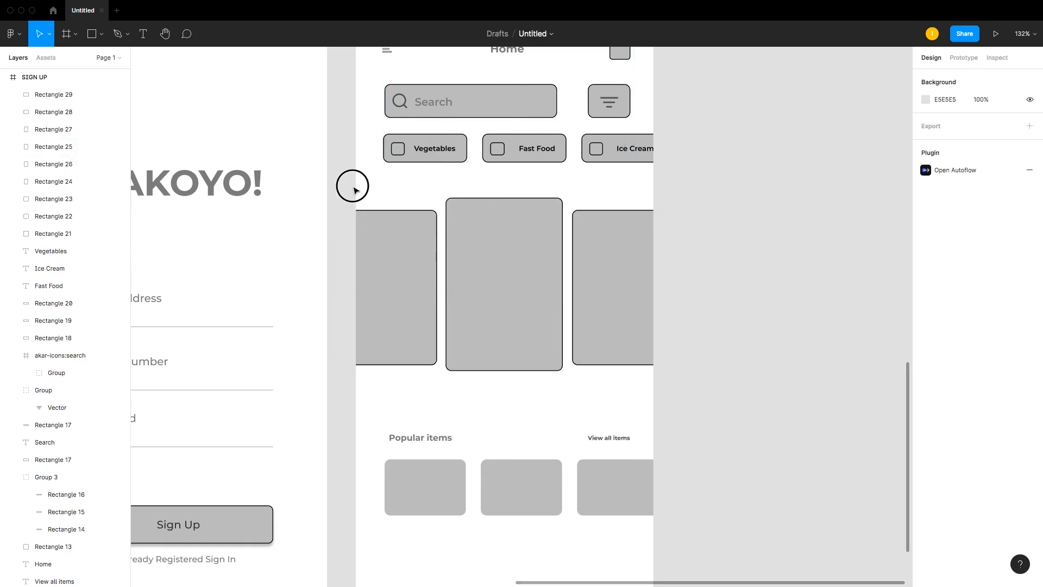
Step: Select the three food cards and move the row so the middle card is centred on the screen
{"action": "left_click_drag", "start_coordinate": [354, 187], "coordinate": [598, 302]}
{"action": "left_click_drag", "start_coordinate": [508, 284], "coordinate": [517, 287]}
{"action": "left_click_drag", "start_coordinate": [723, 227], "coordinate": [419, 290]}
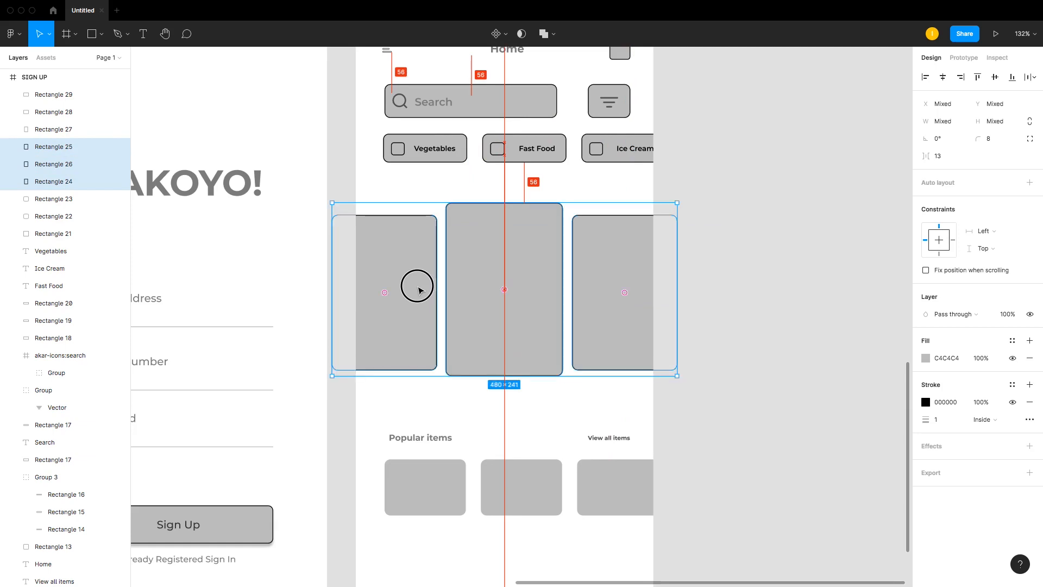
Step: Add a black stroke to the three Popular items cards
{"action": "left_click", "coordinate": [733, 308]}
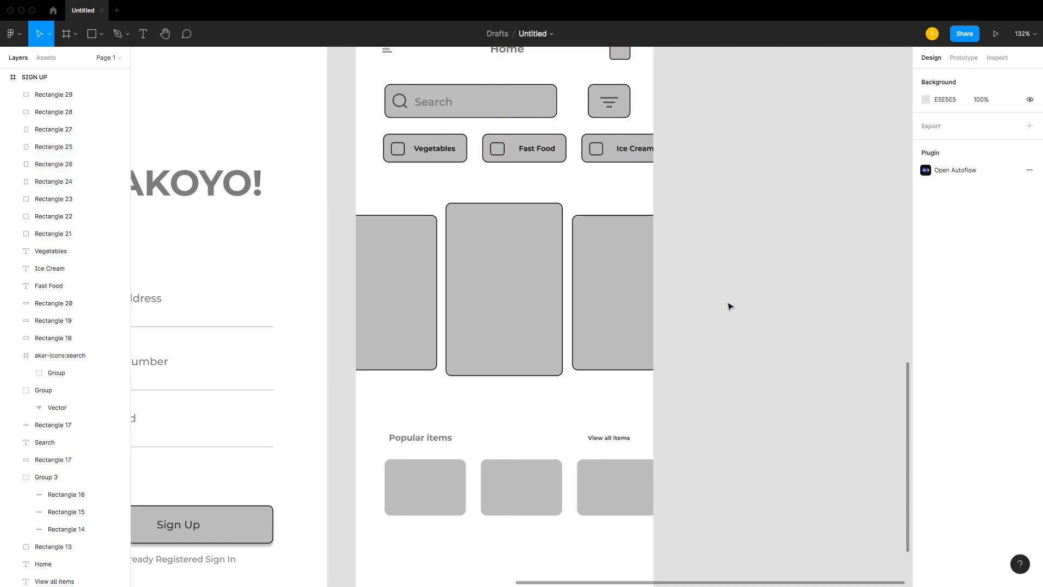
{"action": "key", "text": "r"}
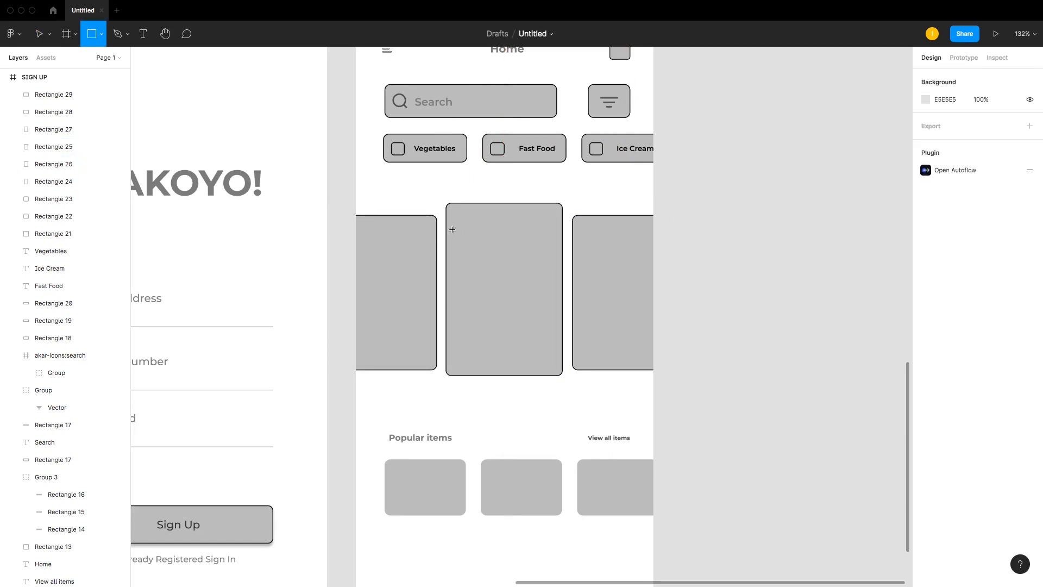
{"action": "scroll", "coordinate": [358, 284], "scroll_direction": "down", "scroll_amount": 3}
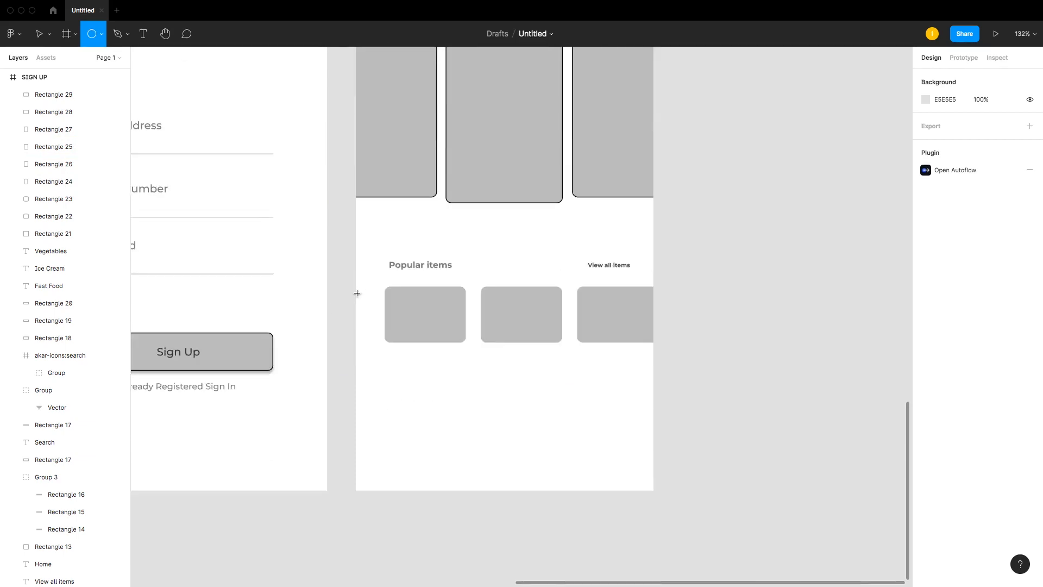
{"action": "key", "text": "v"}
{"action": "left_click", "coordinate": [449, 326]}
{"action": "left_click", "coordinate": [562, 329], "text": "shift"}
{"action": "left_click", "coordinate": [636, 328], "text": "shift"}
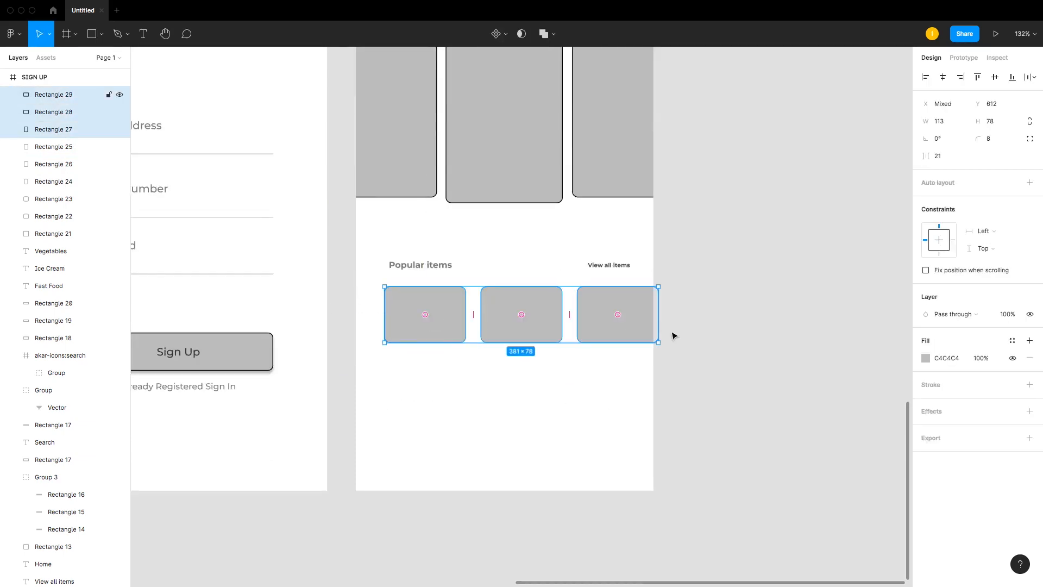
{"action": "left_click", "coordinate": [1029, 384]}
Step: Draw a stroked circle about 105 × 105 inside the middle food card and nudge it into place
{"action": "scroll", "coordinate": [369, 352], "scroll_direction": "up", "scroll_amount": 5}
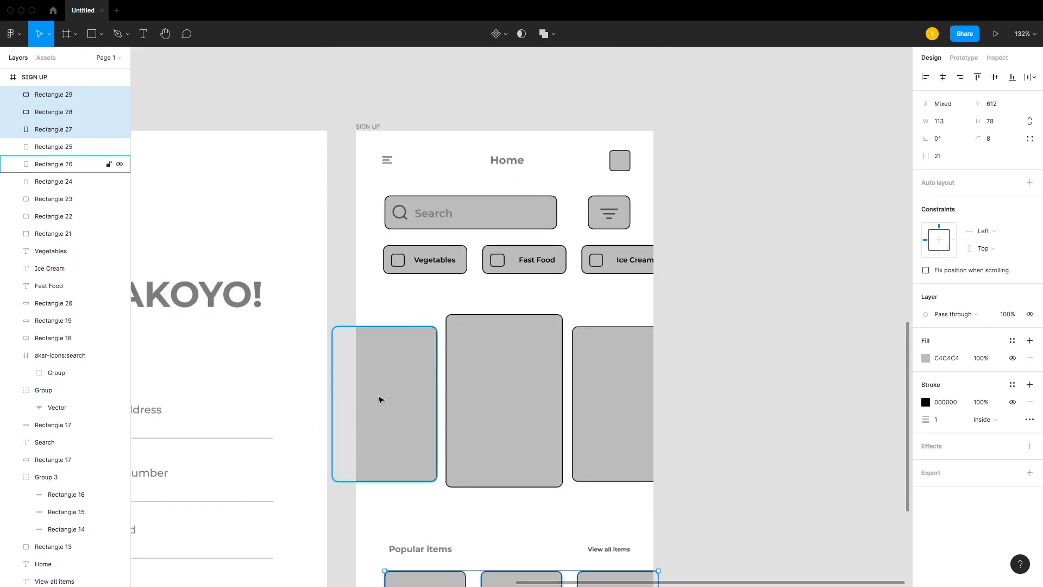
{"action": "key", "text": "r"}
{"action": "left_click", "coordinate": [75, 36]}
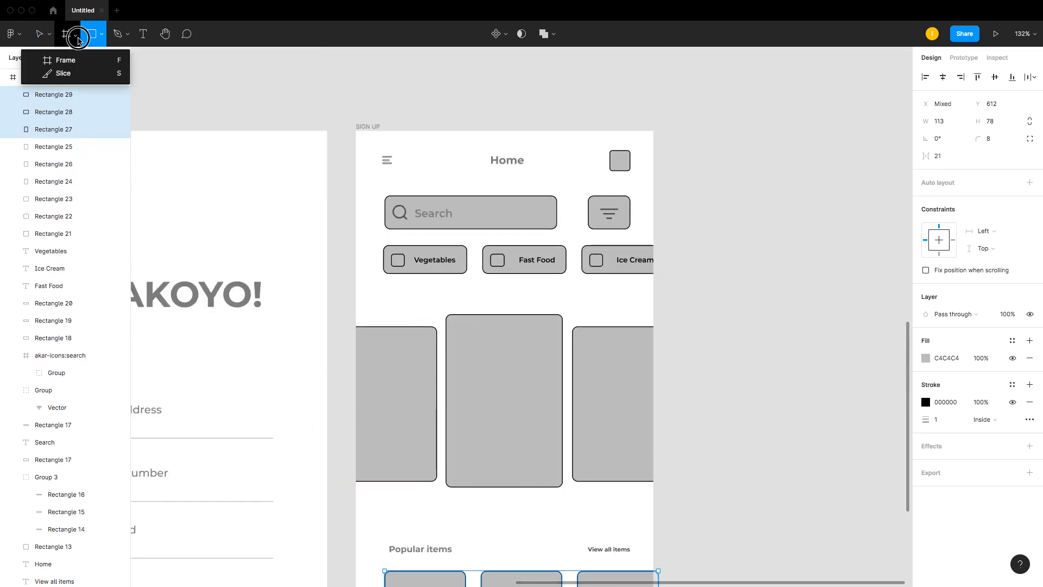
{"action": "left_click", "coordinate": [91, 36]}
{"action": "left_click", "coordinate": [101, 35]}
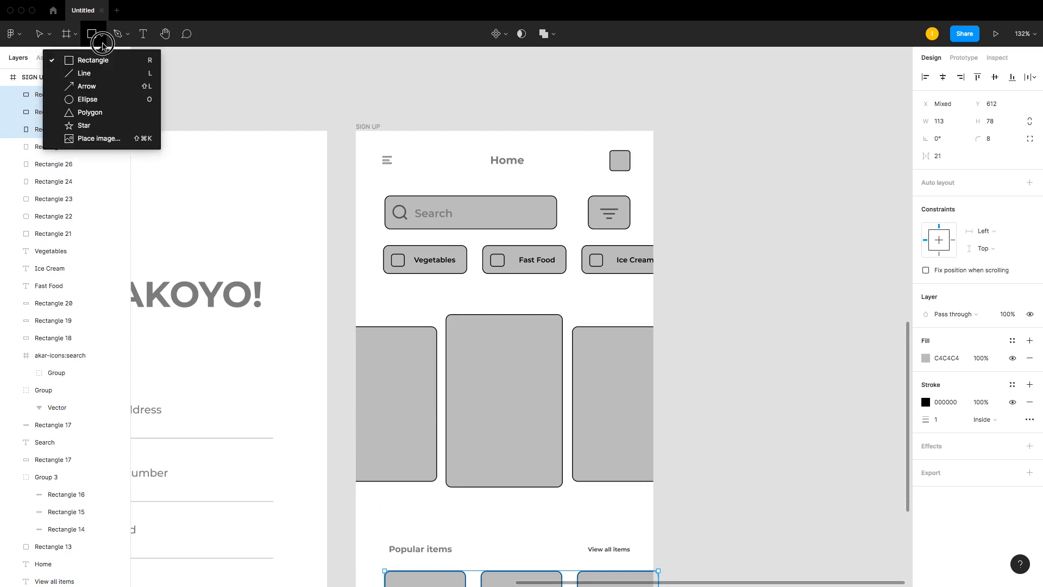
{"action": "left_click", "coordinate": [106, 98]}
{"action": "left_click", "coordinate": [474, 332]}
{"action": "left_click_drag", "start_coordinate": [473, 331], "coordinate": [548, 406]}
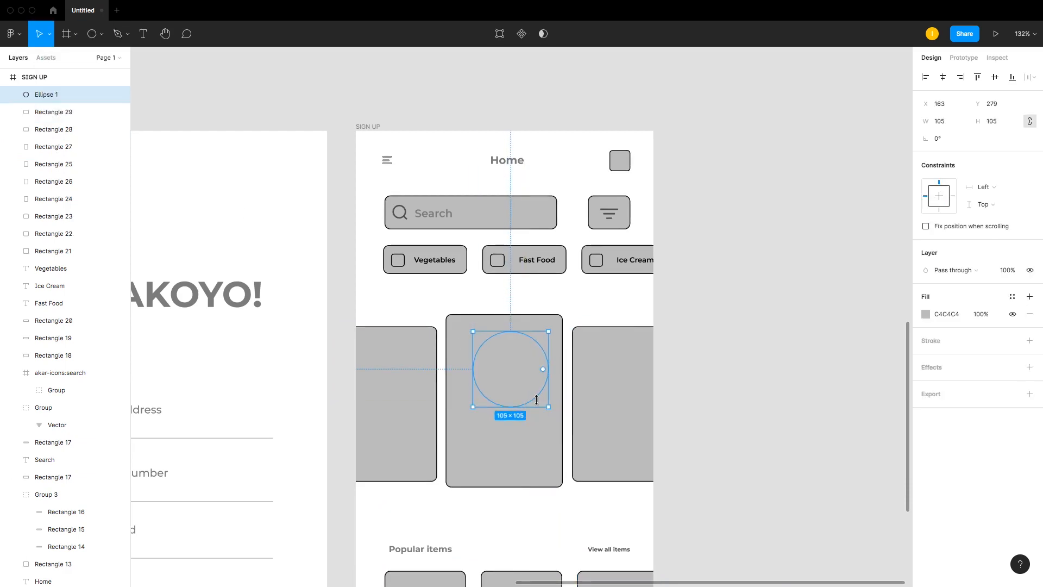
{"action": "left_click", "coordinate": [1030, 341]}
{"action": "left_click_drag", "start_coordinate": [541, 353], "coordinate": [537, 359]}
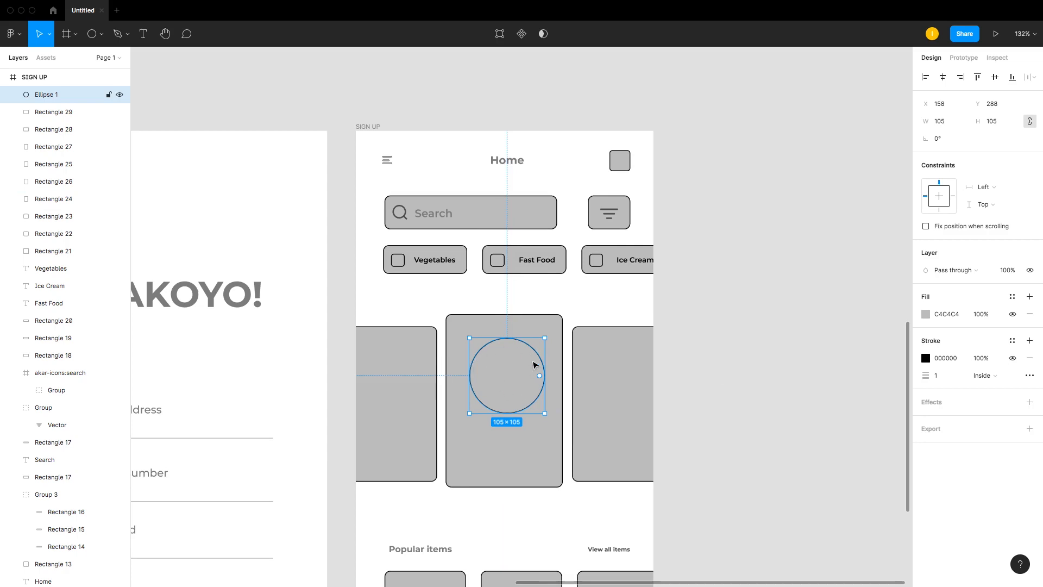
Step: Duplicate the circle into the third food card, shrink it to 85 × 85, and centre it horizontally in the card
{"action": "left_click_drag", "start_coordinate": [523, 350], "coordinate": [643, 366]}
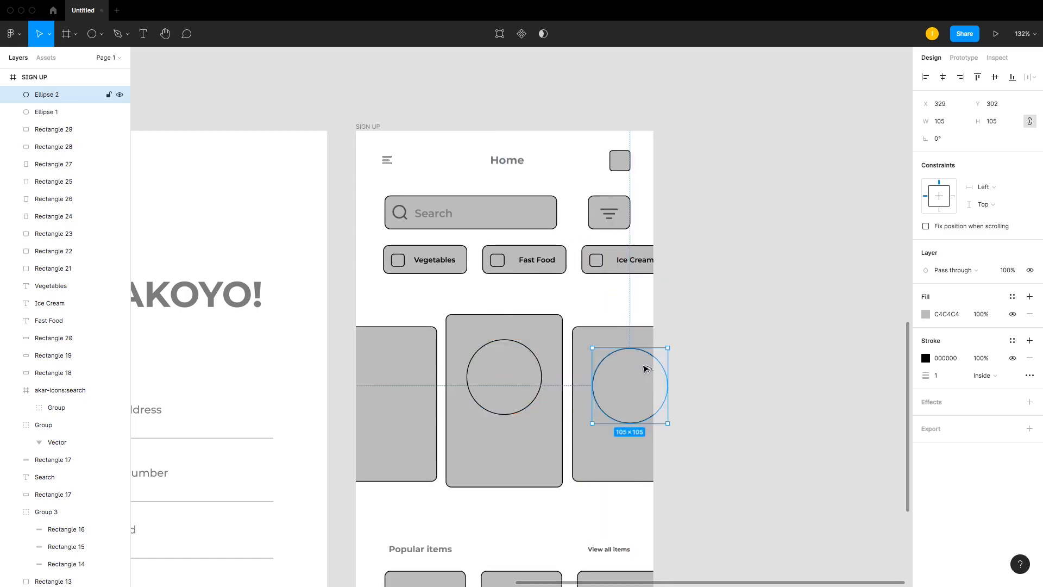
{"action": "mouse_move", "coordinate": [596, 422]}
{"action": "left_mouse_down"}
{"action": "mouse_move", "coordinate": [613, 416]}
{"action": "mouse_move", "coordinate": [607, 409]}
{"action": "left_mouse_up"}
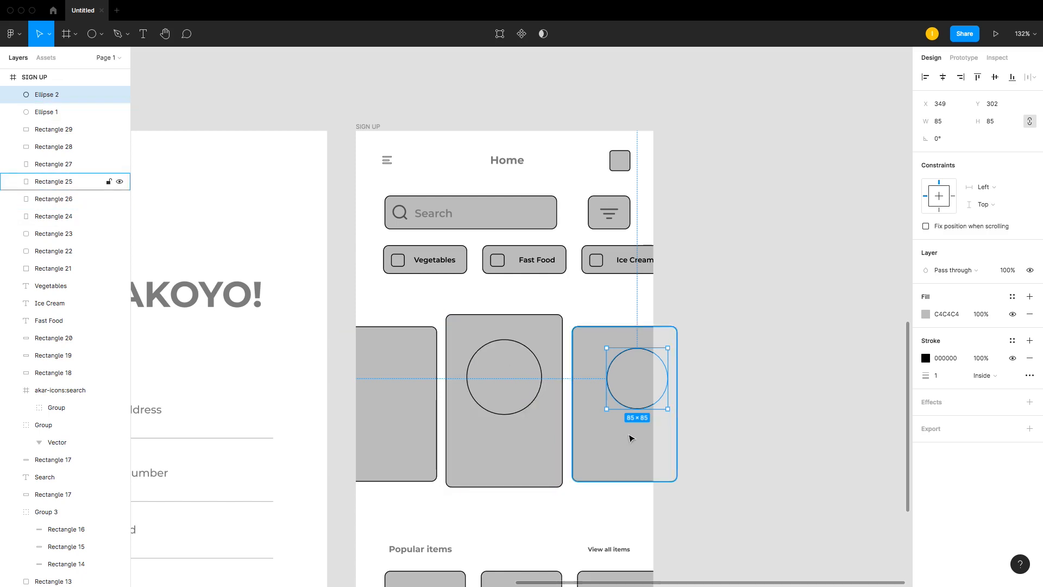
{"action": "left_click", "coordinate": [601, 365], "text": "shift"}
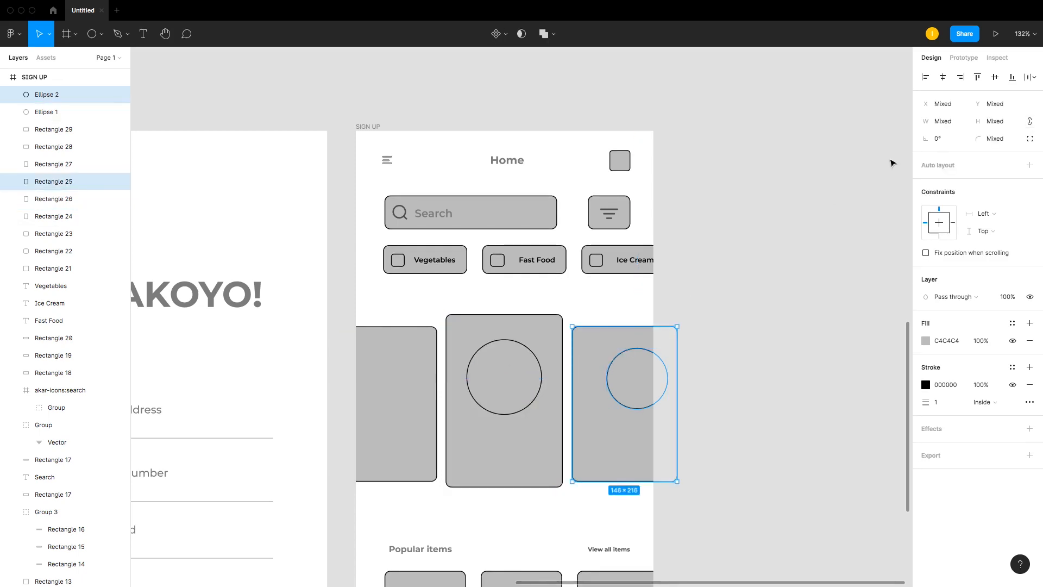
{"action": "left_click", "coordinate": [943, 77]}
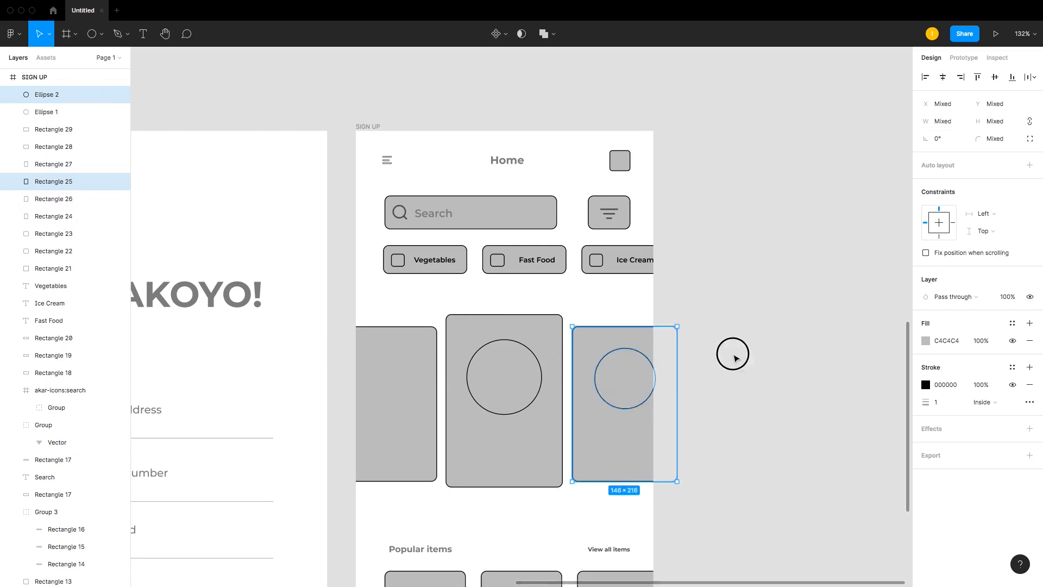
{"action": "left_click", "coordinate": [732, 353]}
Step: Duplicate the small circle into the first food card and centre it horizontally in that card
{"action": "left_click", "coordinate": [611, 359]}
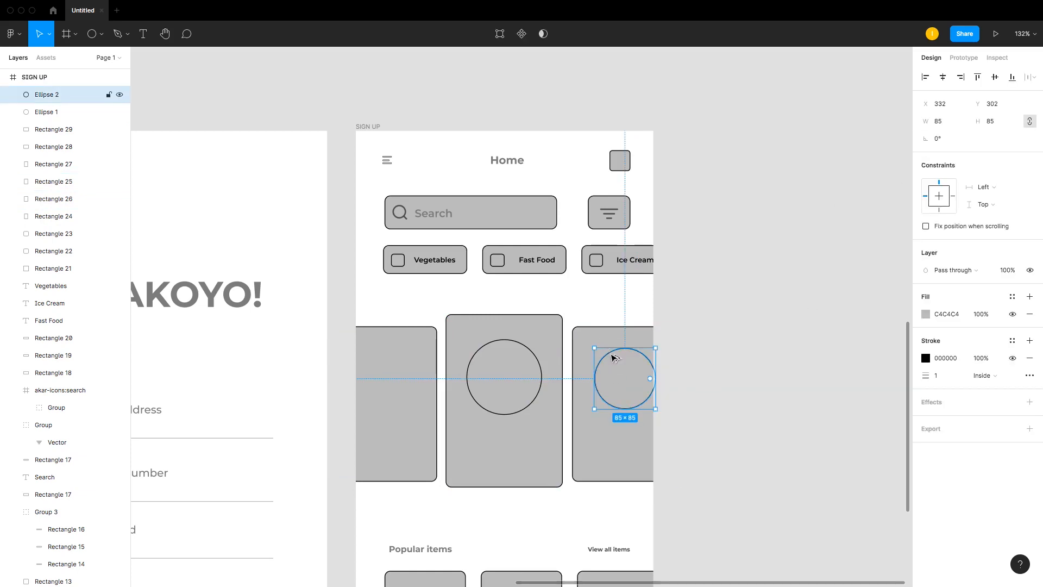
{"action": "left_click_drag", "start_coordinate": [614, 358], "coordinate": [387, 382]}
{"action": "left_click", "coordinate": [407, 331], "text": "shift"}
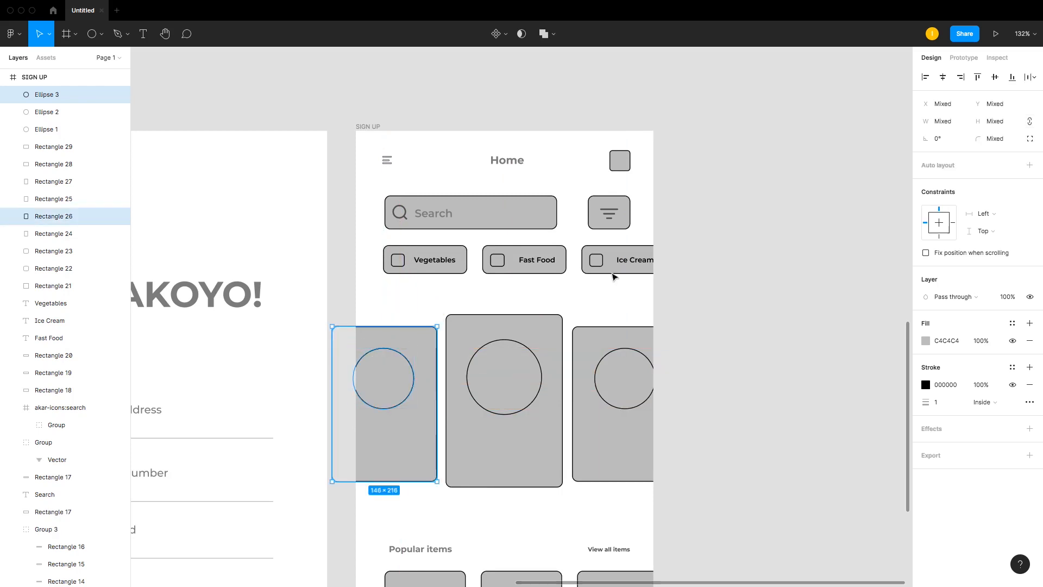
{"action": "left_click", "coordinate": [943, 77]}
{"action": "left_click", "coordinate": [725, 323]}
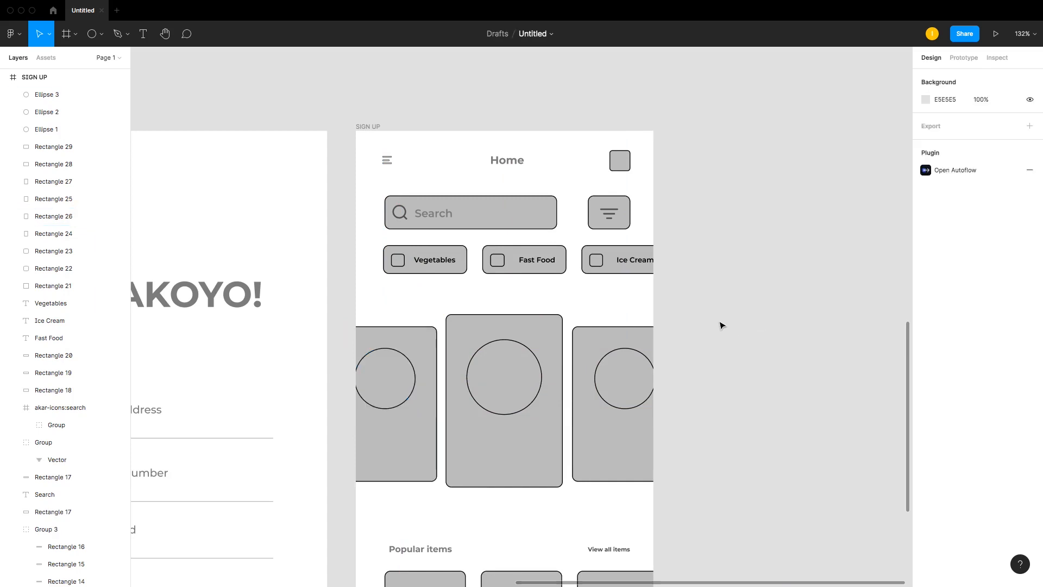
Step: Copy the Popular items heading into the middle card below the circle, bring it to the front, and colour it black
{"action": "scroll", "coordinate": [471, 345], "scroll_direction": "down", "scroll_amount": 1}
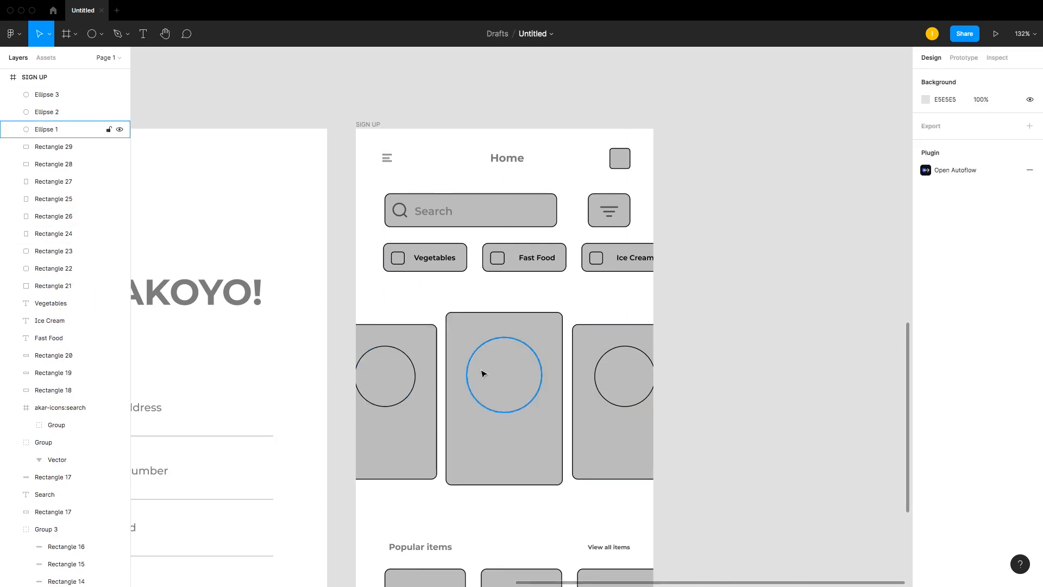
{"action": "scroll", "coordinate": [534, 324], "scroll_direction": "down", "scroll_amount": 2}
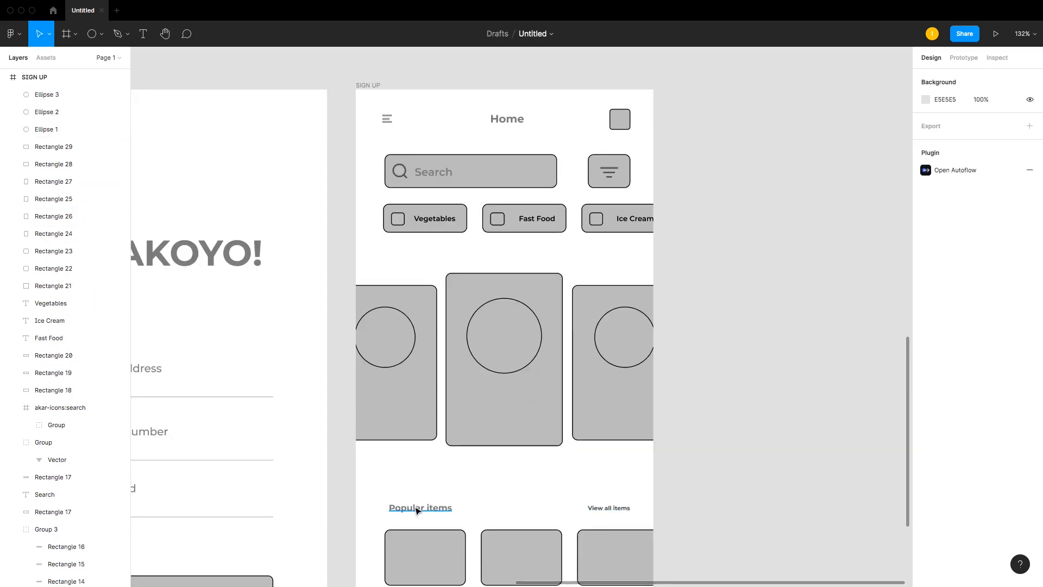
{"action": "left_click_drag", "start_coordinate": [418, 511], "coordinate": [505, 391]}
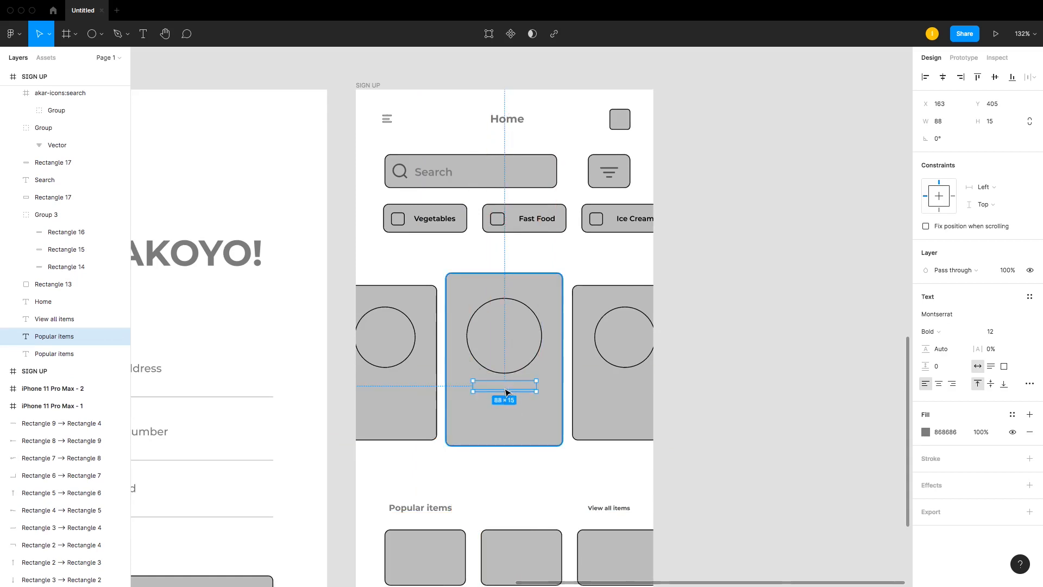
{"action": "key", "text": "super+bracketright"}
{"action": "key", "text": "super+bracketright"}
{"action": "key", "text": "super+bracketright"}
{"action": "key", "text": "super+bracketright"}
{"action": "key", "text": "super+bracketright"}
{"action": "key", "text": "super+bracketright"}
{"action": "key", "text": "super+bracketright"}
{"action": "key", "text": "super+bracketright"}
{"action": "key", "text": "super+bracketright"}
{"action": "key", "text": "super+bracketright"}
{"action": "key", "text": "super+bracketright"}
{"action": "key", "text": "super+bracketright"}
{"action": "key", "text": "super+bracketright"}
{"action": "key", "text": "super+bracketright"}
{"action": "key", "text": "super+bracketright"}
{"action": "key", "text": "super+bracketright"}
{"action": "key", "text": "super+bracketright"}
{"action": "key", "text": "super+bracketright"}
{"action": "key", "text": "super+bracketright"}
{"action": "key", "text": "super+bracketright"}
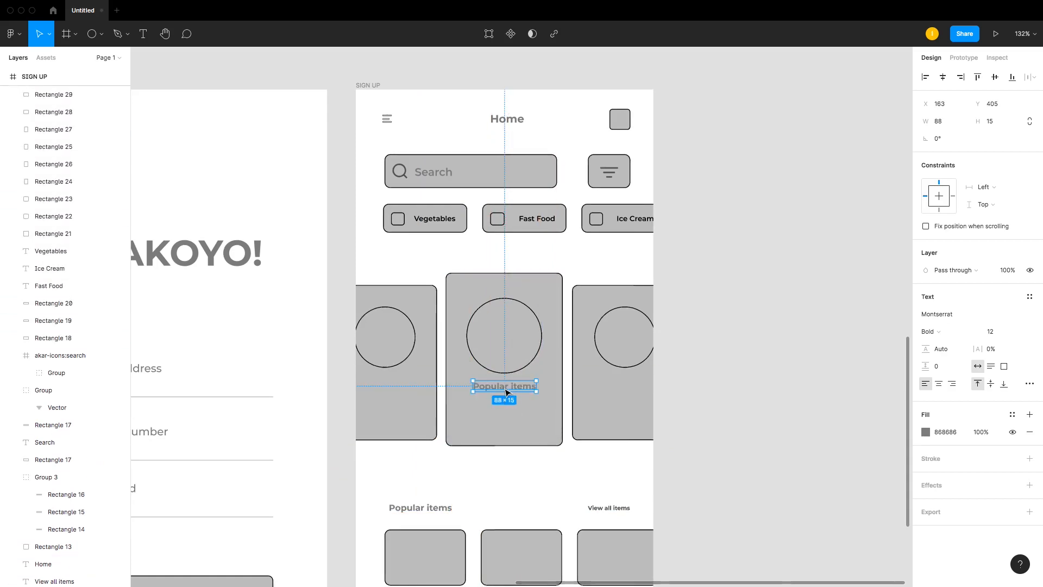
{"action": "key", "text": "super+bracketright"}
{"action": "key", "text": "super+bracketright"}
{"action": "key", "text": "super+bracketright"}
{"action": "key", "text": "super+bracketright"}
{"action": "key", "text": "super+bracketright"}
{"action": "key", "text": "super+bracketright"}
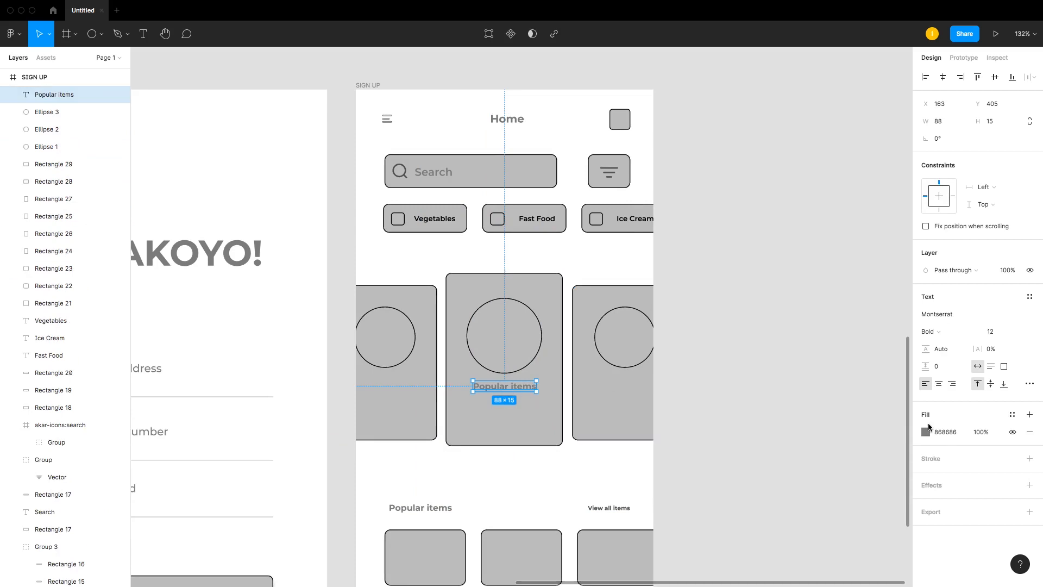
{"action": "key", "text": "i"}
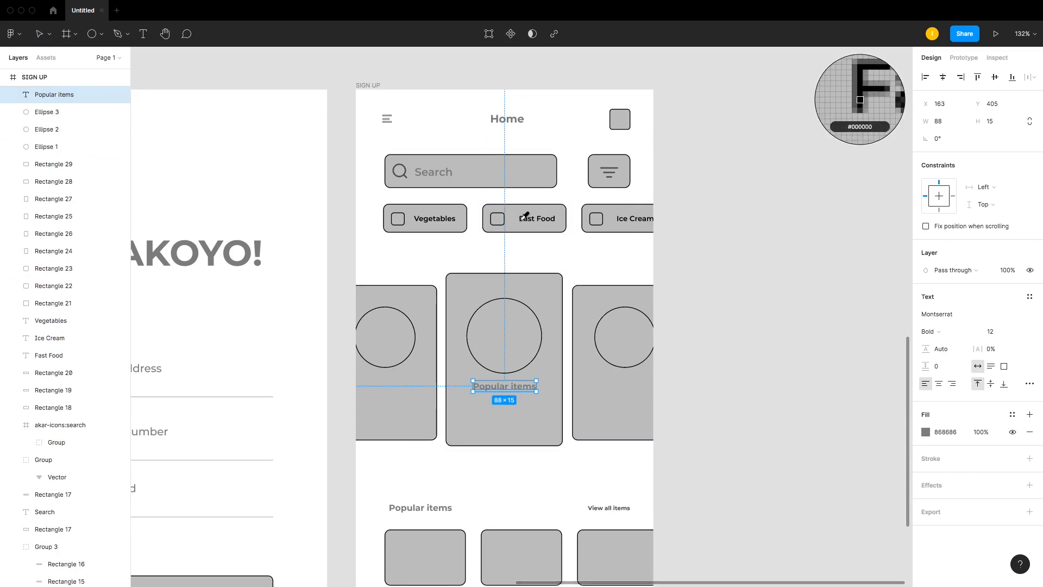
{"action": "left_click", "coordinate": [522, 217]}
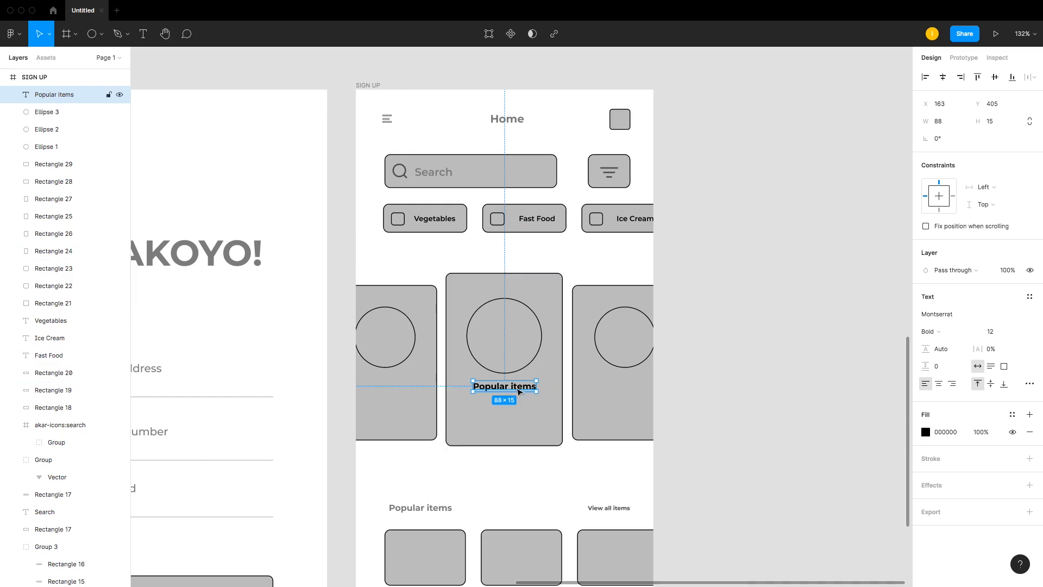
Step: Change the copied label's text to "Prawn mix salad"
{"action": "double_click", "coordinate": [516, 387]}
{"action": "type", "text": "Prawn"}
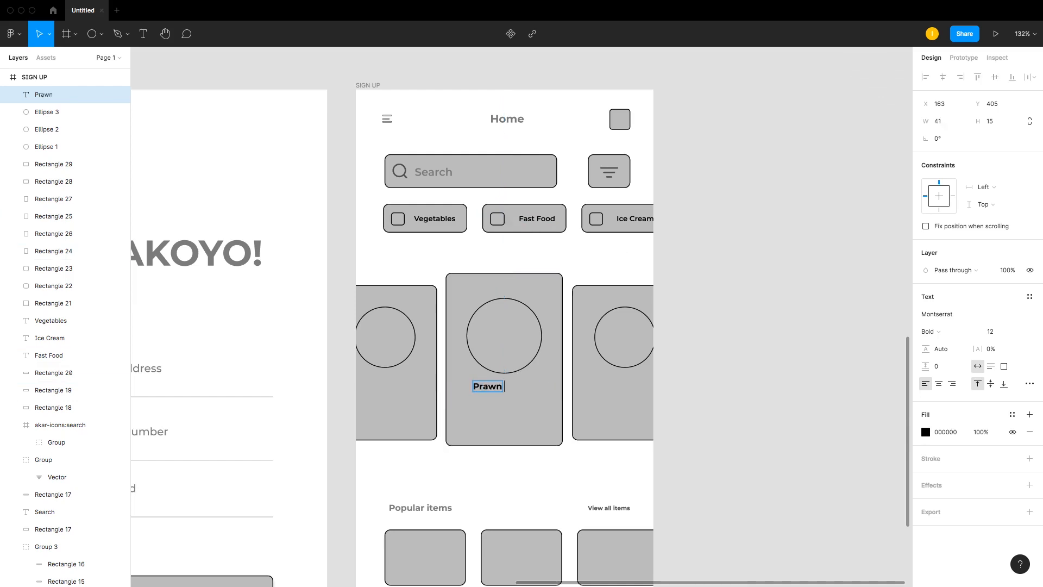
{"action": "type", "text": " mix salad"}
Step: Duplicate the label into the third card and change its text to "Fried Rice & Plantaom"
{"action": "left_click_drag", "start_coordinate": [527, 391], "coordinate": [644, 387]}
{"action": "double_click", "coordinate": [637, 385]}
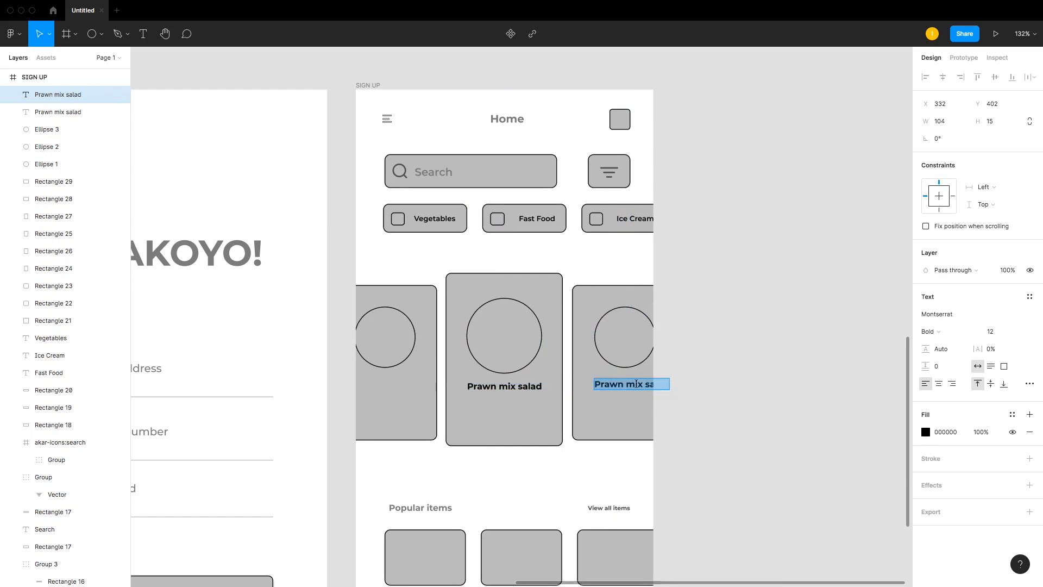
{"action": "type", "text": "Fried Rice & Plantaom"}
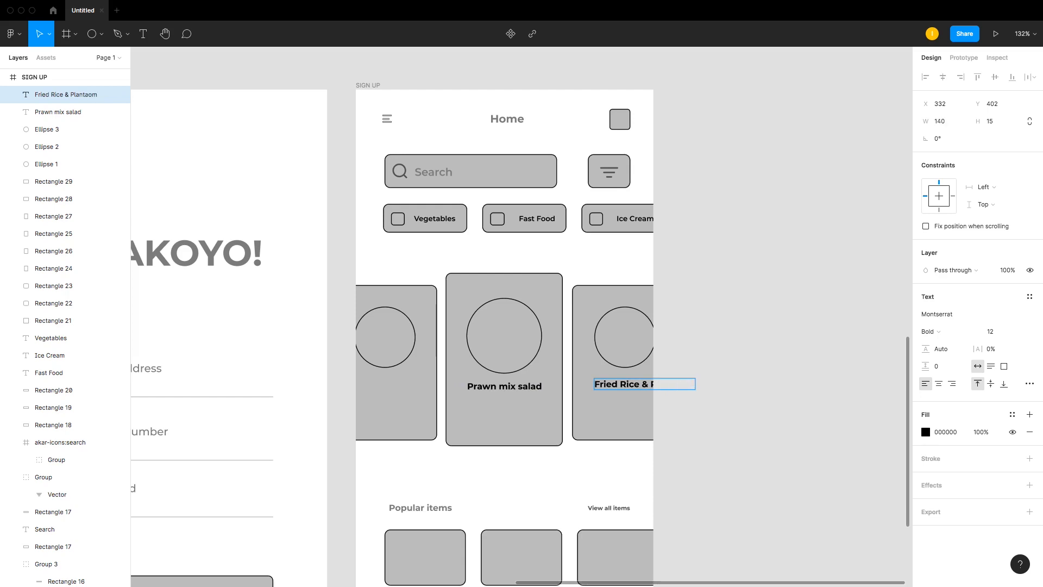
{"action": "key", "text": "Escape"}
{"action": "left_click", "coordinate": [687, 371]}
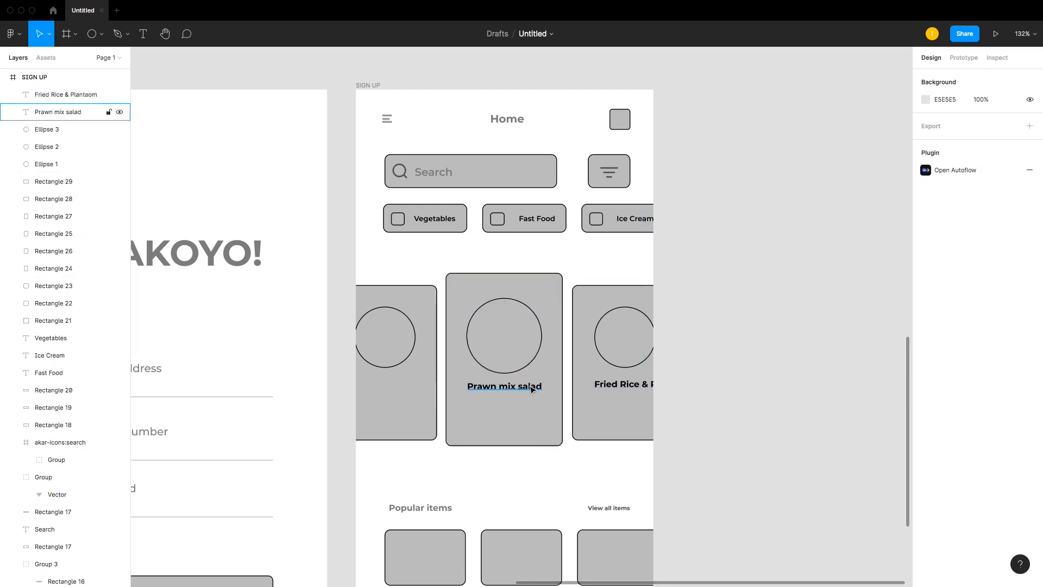
Step: Duplicate the label into the first card, change its text to "Grilled chicken", and nudge it right
{"action": "left_click", "coordinate": [467, 387]}
{"action": "left_click_drag", "start_coordinate": [466, 389], "coordinate": [402, 388]}
{"action": "double_click", "coordinate": [400, 386]}
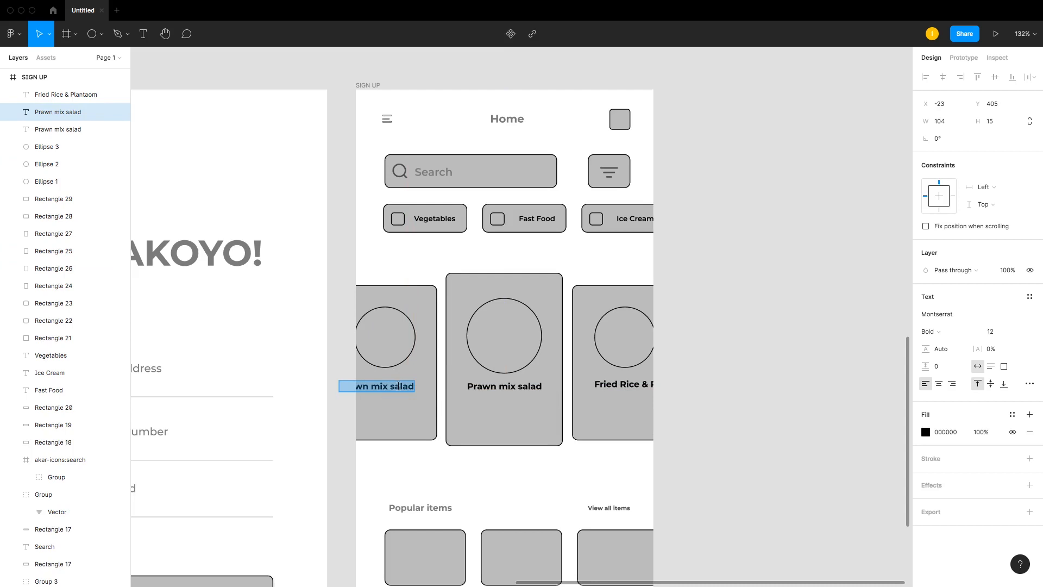
{"action": "type", "text": "CG"}
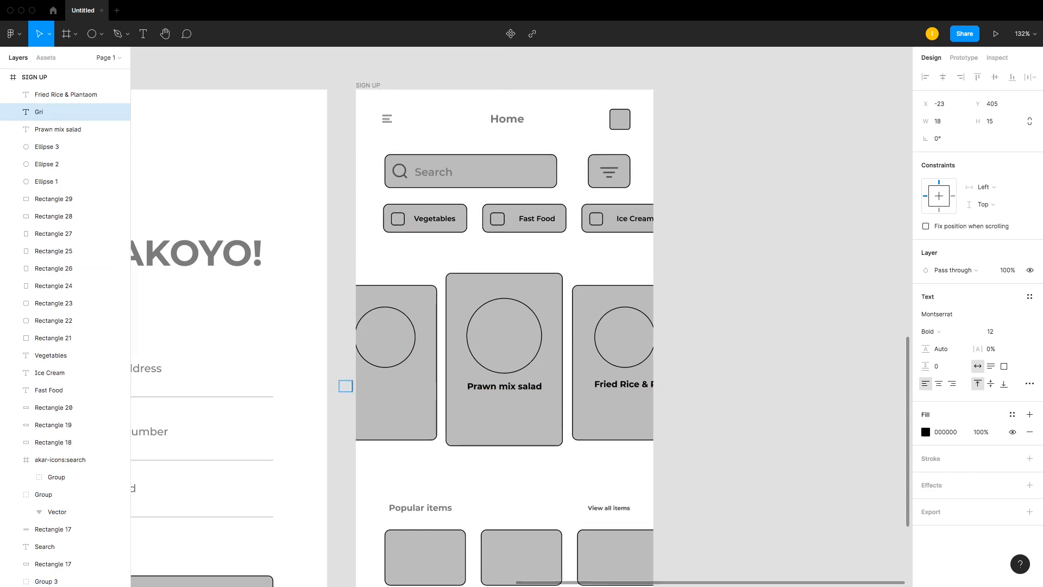
{"action": "type", "text": "lled chicken"}
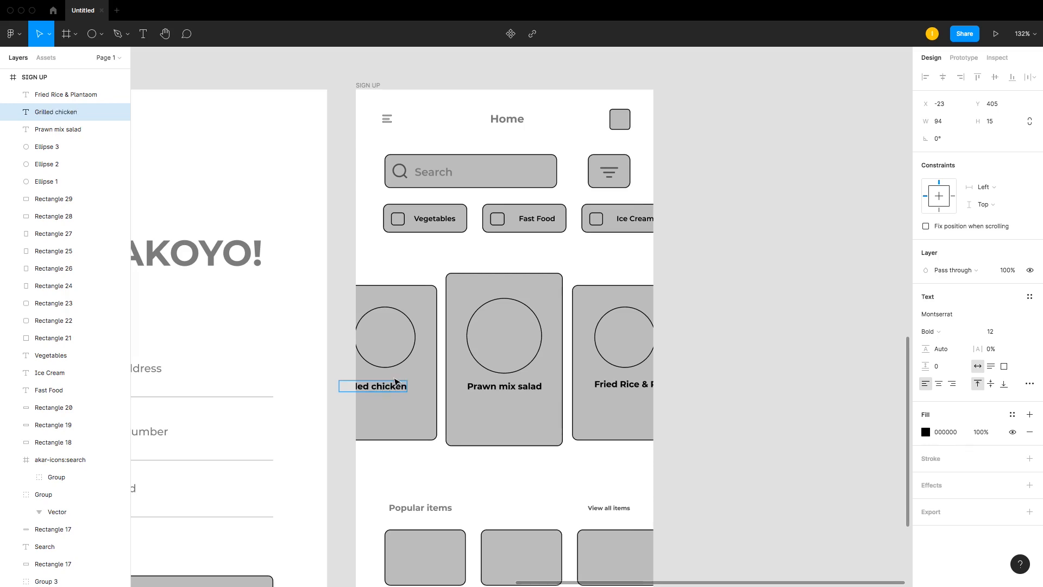
{"action": "left_click_drag", "start_coordinate": [402, 387], "coordinate": [410, 387]}
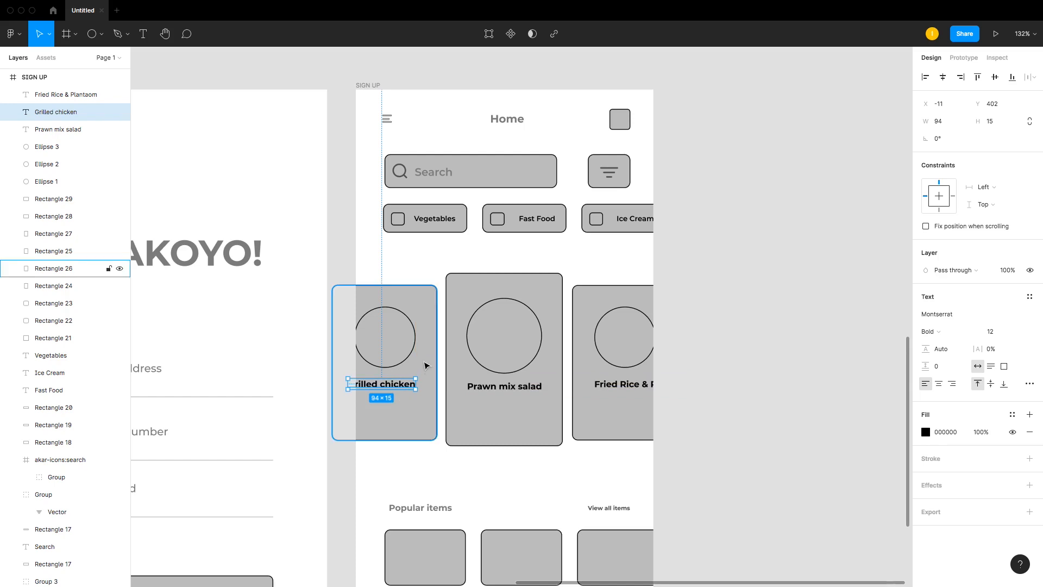
{"action": "left_click", "coordinate": [426, 366]}
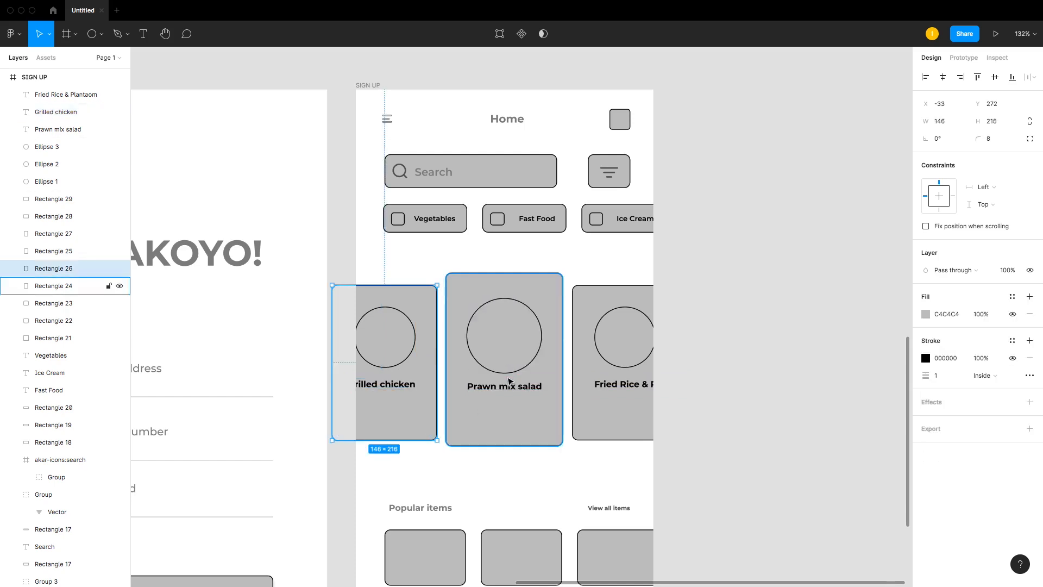
Step: Duplicate the Prawn mix salad label just below itself and set its font size to 19
{"action": "left_click_drag", "start_coordinate": [511, 390], "coordinate": [514, 413]}
{"action": "double_click", "coordinate": [514, 413]}
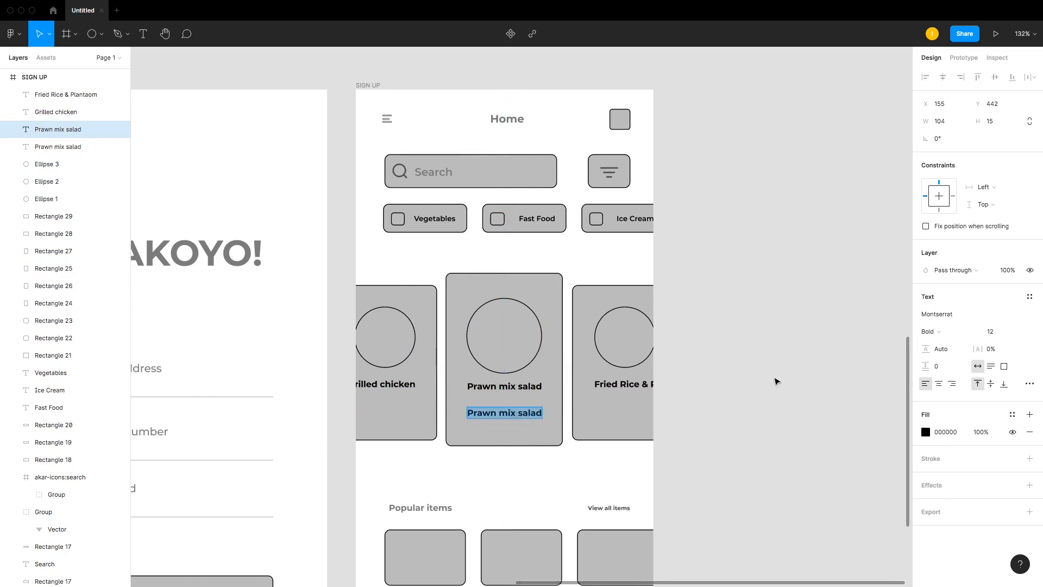
{"action": "left_click", "coordinate": [1005, 335]}
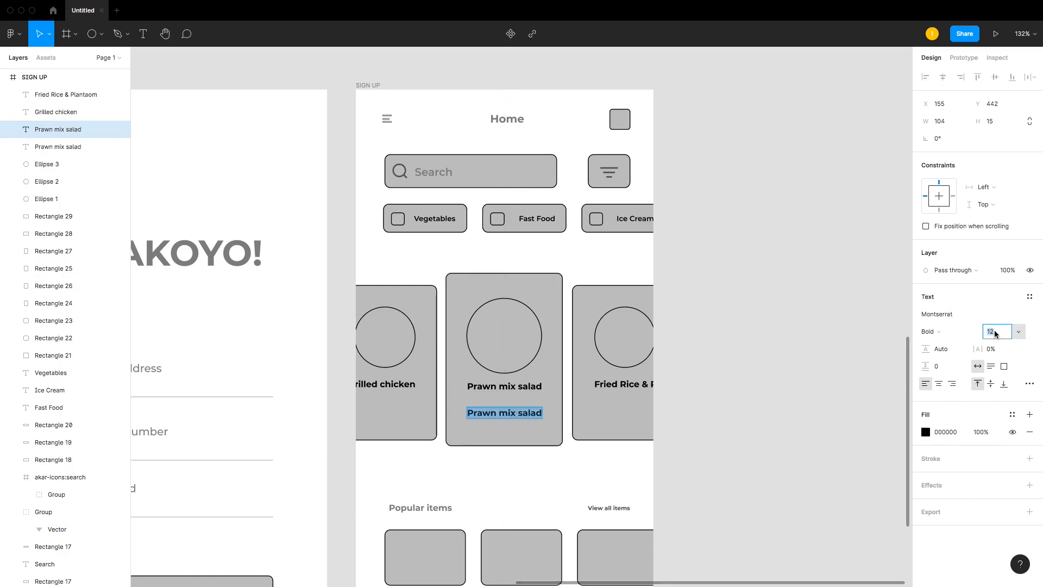
{"action": "key", "text": "Return"}
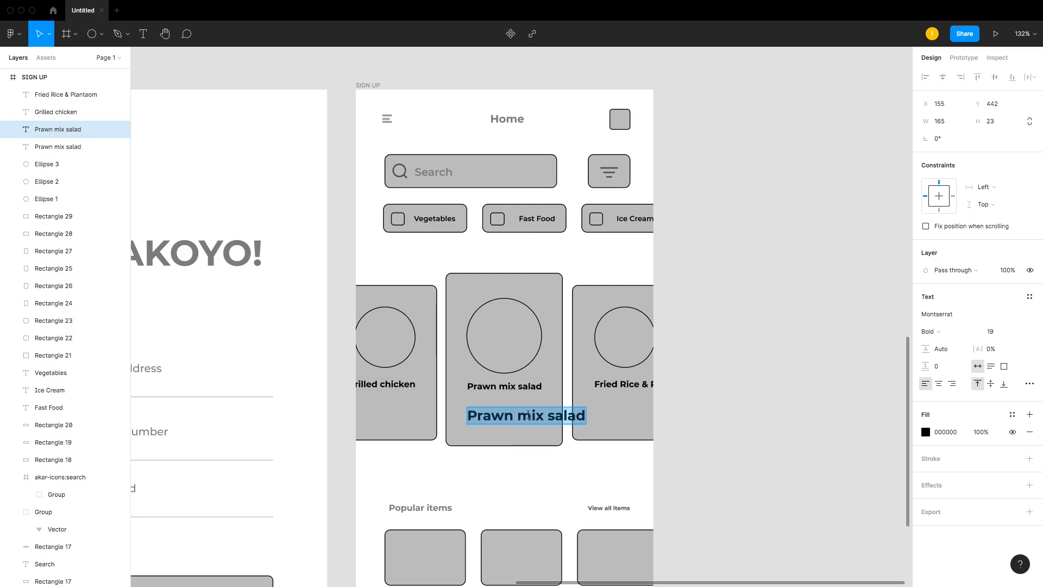
Step: Change the duplicated label's text in the middle card to the price "N2500"
{"action": "type", "text": "2500"}
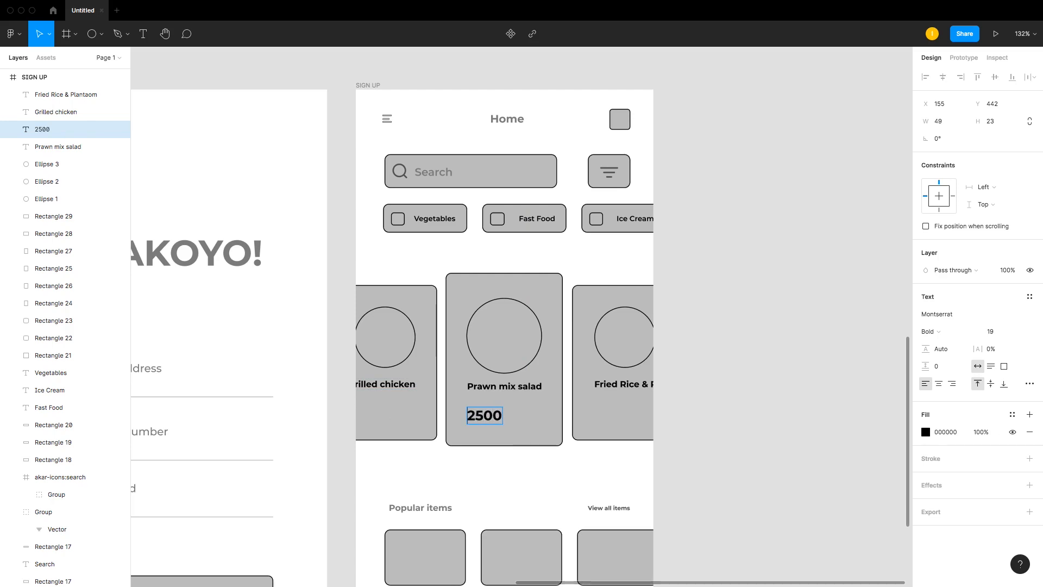
{"action": "type", "text": "N"}
{"action": "key", "text": "Escape"}
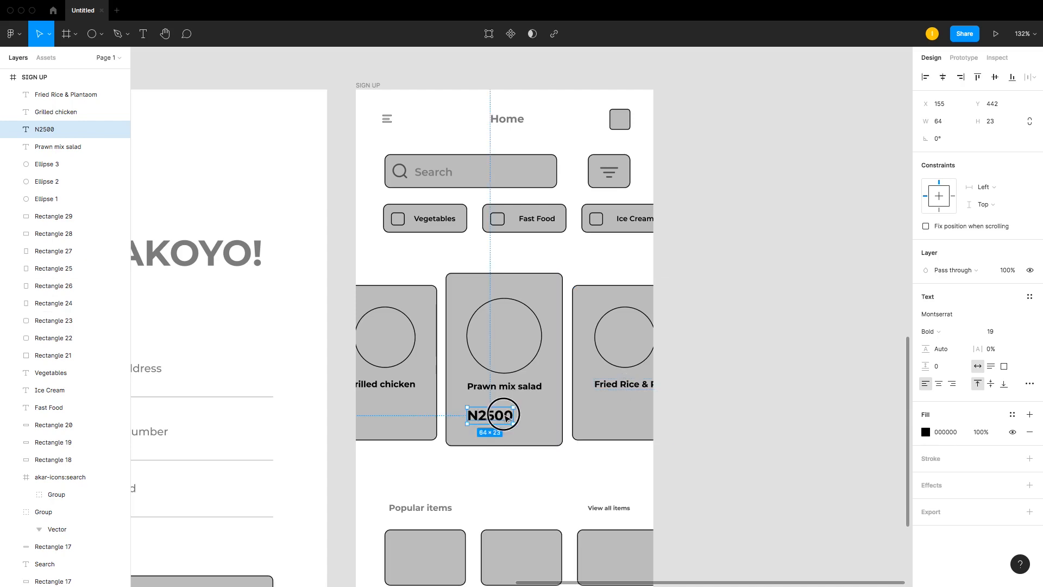
Step: Duplicate the price into the third card and change its text to "N1200"
{"action": "left_click_drag", "start_coordinate": [481, 417], "coordinate": [640, 415]}
{"action": "double_click", "coordinate": [641, 416]}
{"action": "left_click", "coordinate": [630, 416]}
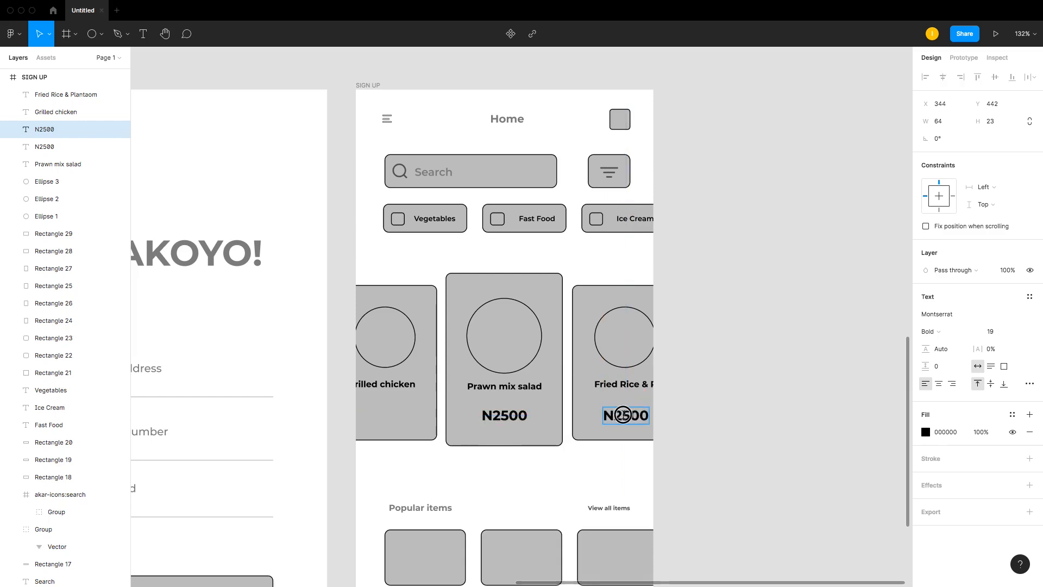
{"action": "key", "text": "BackSpace"}
{"action": "type", "text": "12"}
{"action": "key", "text": "BackSpace"}
{"action": "type", "text": "2"}
{"action": "key", "text": "BackSpace"}
{"action": "key", "text": "BackSpace"}
{"action": "key", "text": "BackSpace"}
{"action": "type", "text": "12"}
{"action": "key", "text": "Escape"}
Step: Duplicate the N1200 price into the first card and center it horizontally with the Grilled chicken label and circle
{"action": "left_click_drag", "start_coordinate": [637, 418], "coordinate": [390, 416]}
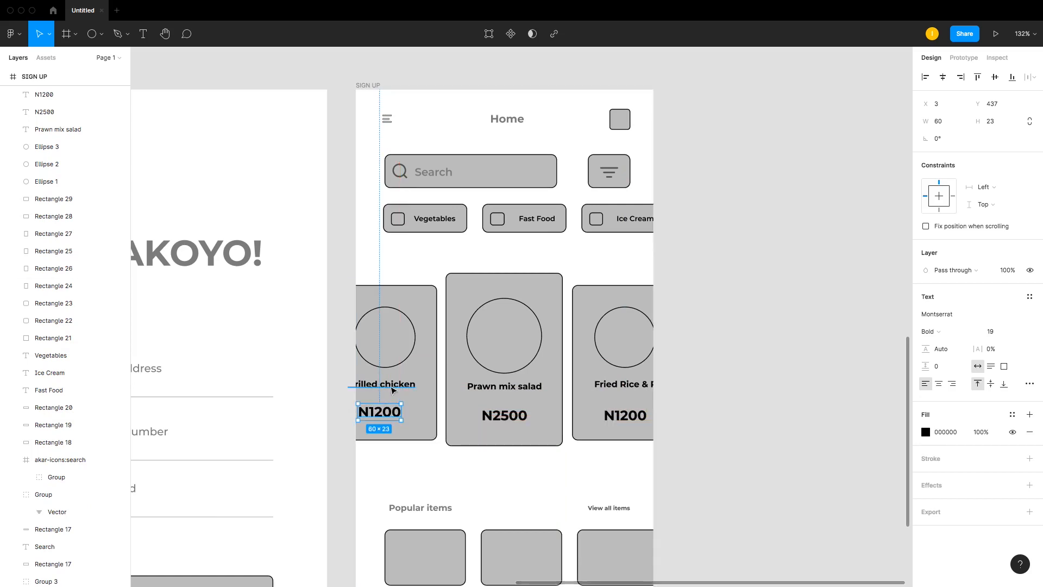
{"action": "left_click", "coordinate": [392, 387], "text": "shift"}
{"action": "left_click", "coordinate": [389, 359], "text": "shift"}
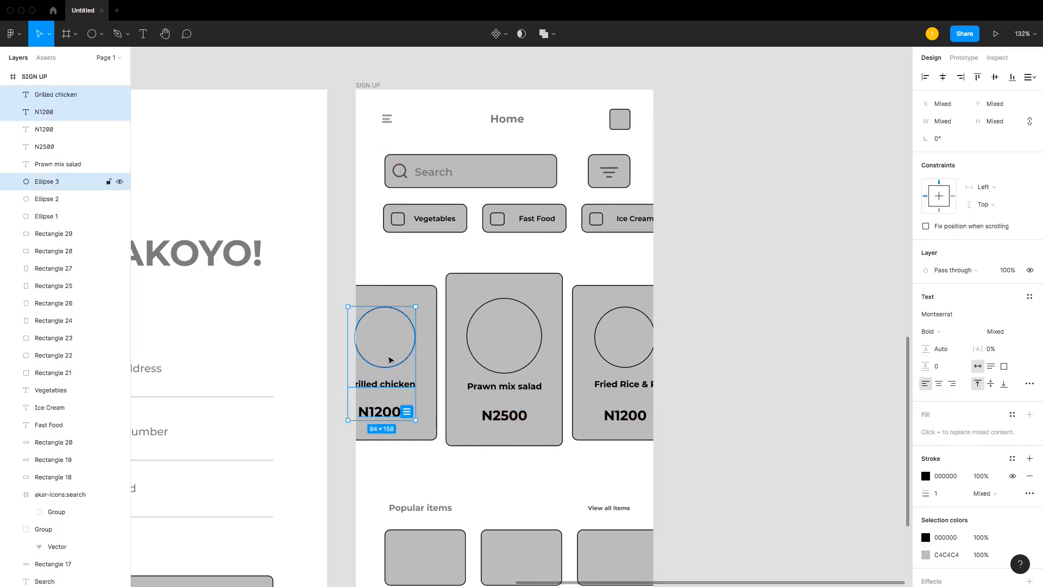
{"action": "left_click", "coordinate": [944, 79]}
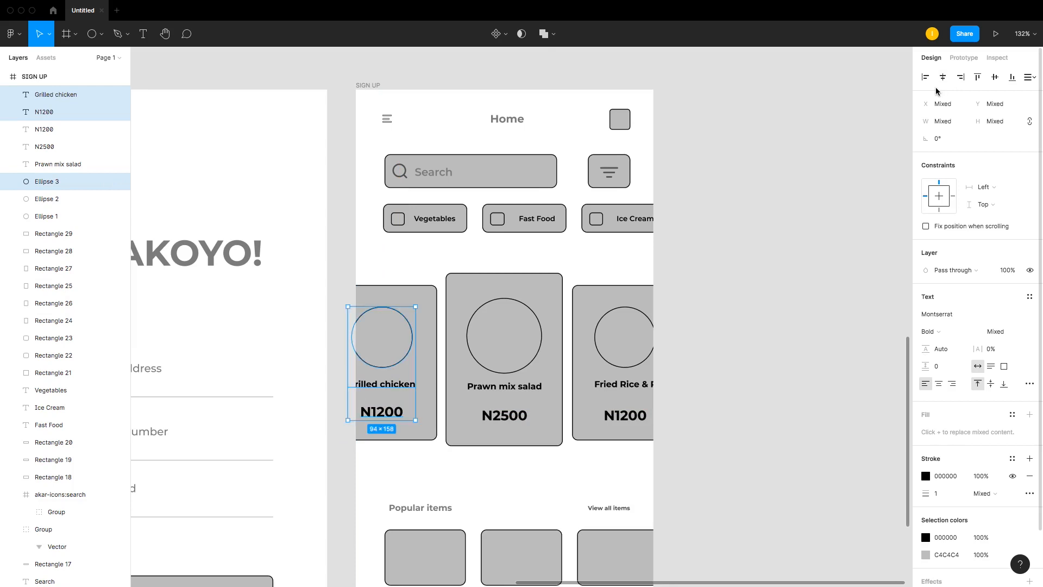
{"action": "left_click", "coordinate": [719, 409]}
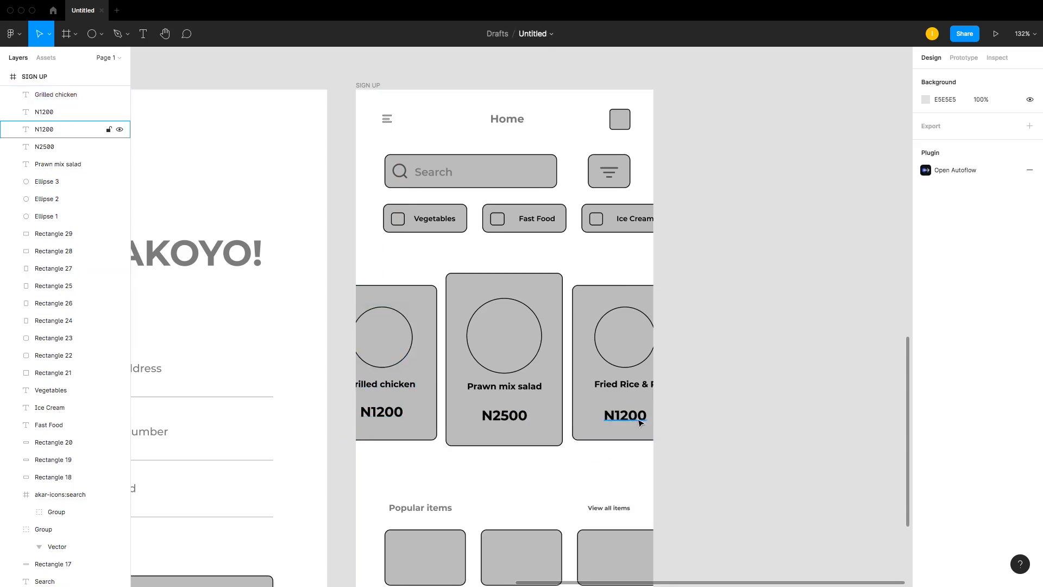
Step: Set the font size of the two N1200 prices to 16
{"action": "left_click", "coordinate": [625, 415]}
{"action": "left_click", "coordinate": [383, 412]}
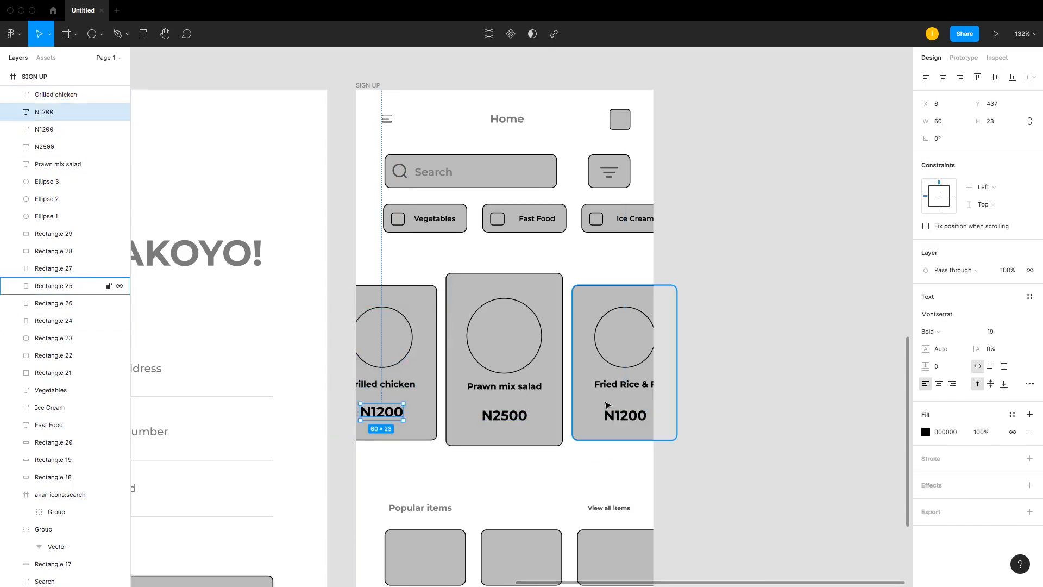
{"action": "left_click", "coordinate": [622, 415], "text": "shift"}
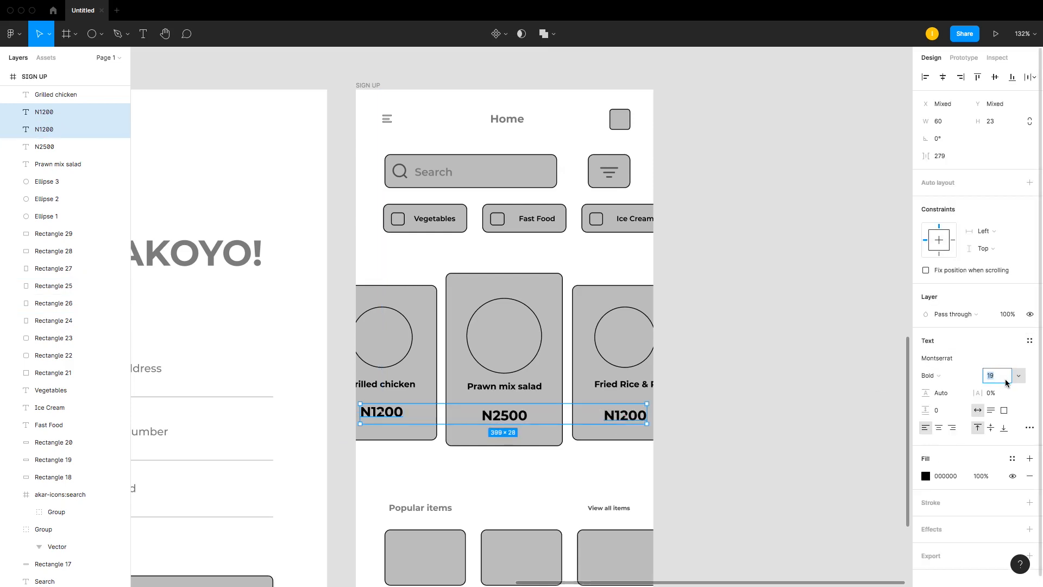
{"action": "type", "text": "16"}
{"action": "key", "text": "Return"}
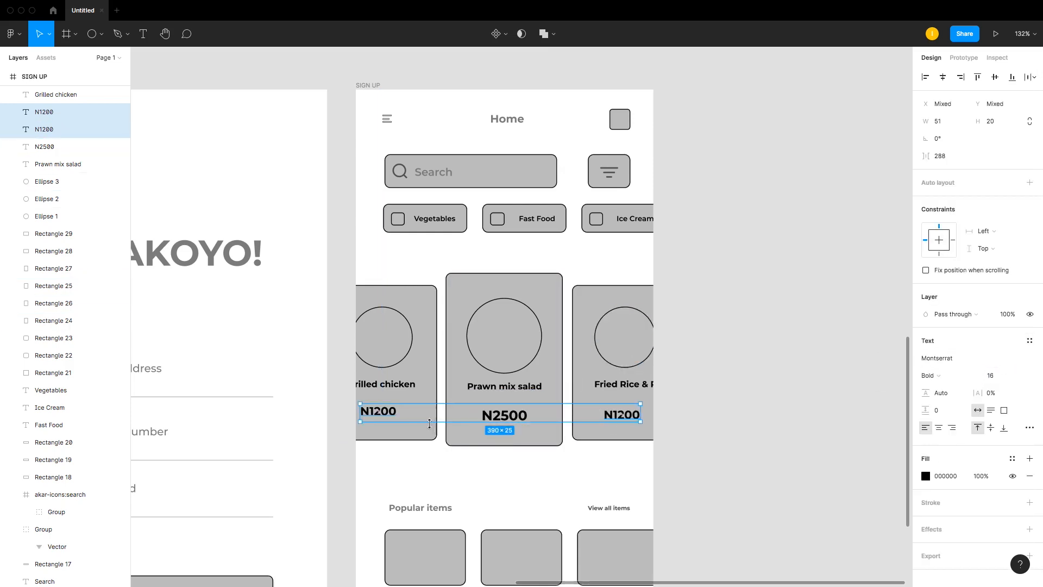
Step: Group the three price labels together
{"action": "left_click", "coordinate": [502, 415], "text": "shift"}
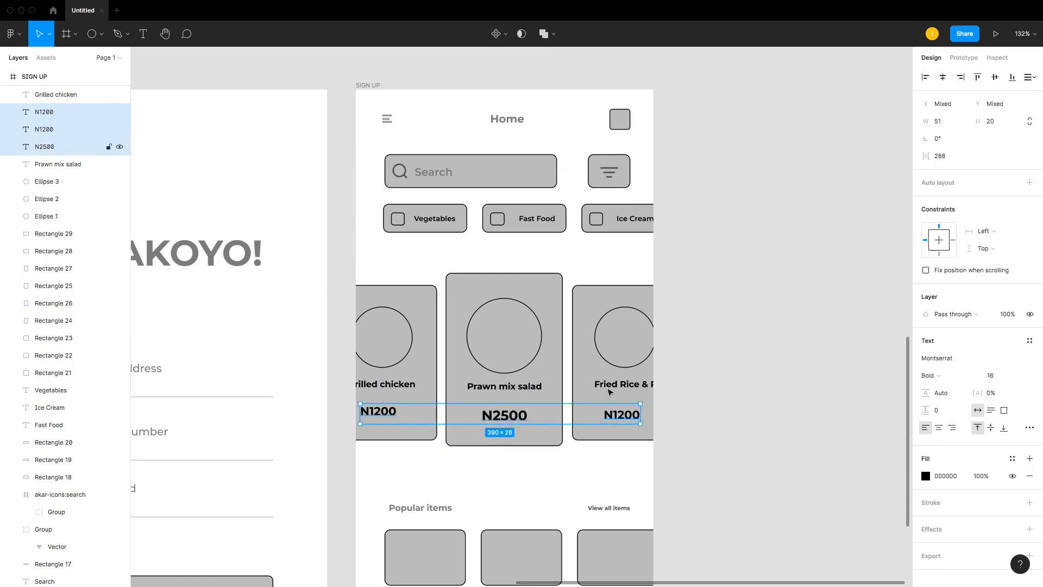
{"action": "left_click", "coordinate": [943, 77]}
{"action": "key", "text": "super+z"}
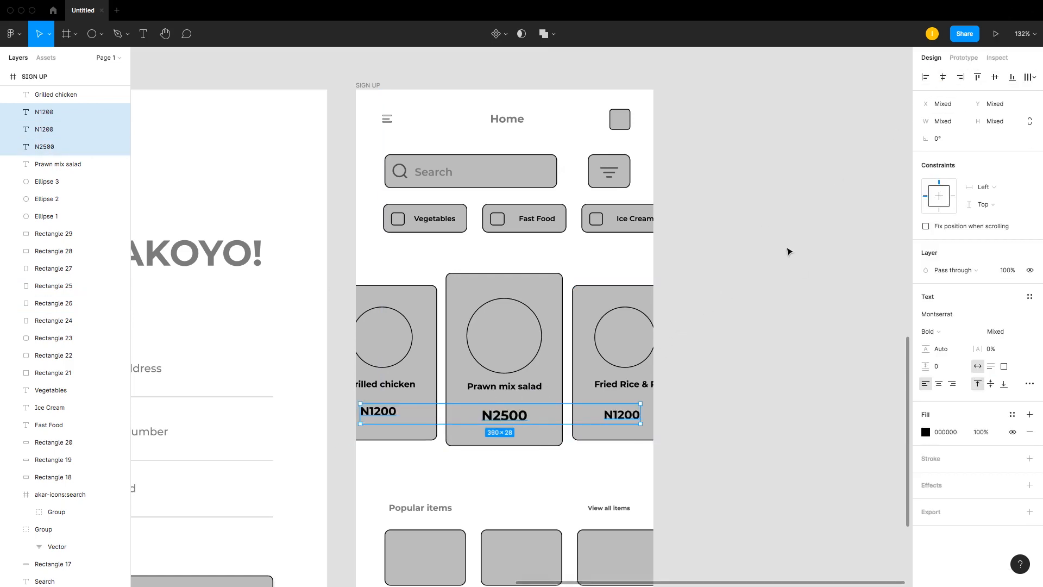
{"action": "key", "text": "super+g"}
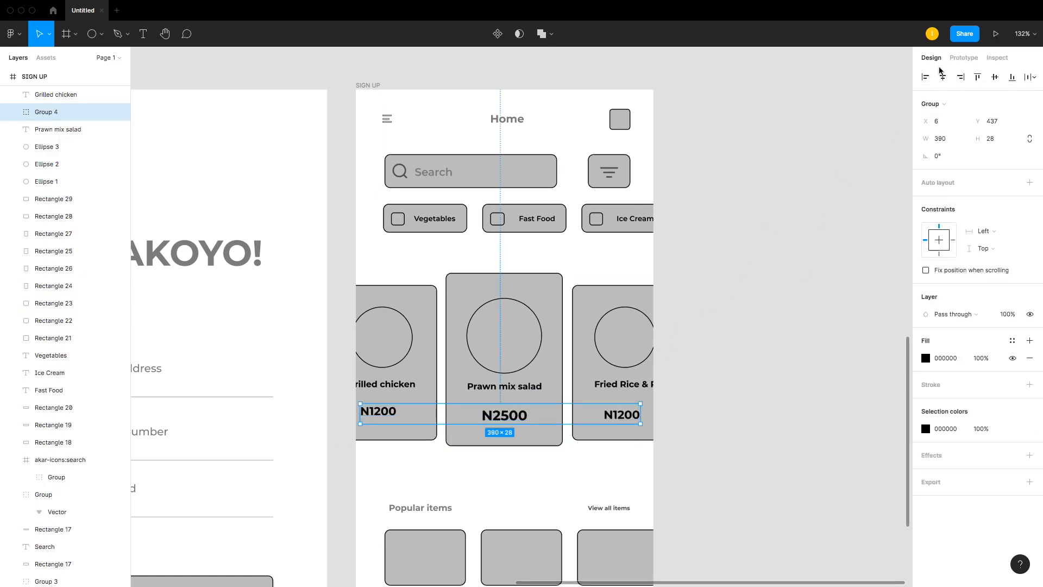
{"action": "left_click", "coordinate": [996, 77]}
Step: Widen the search bar slightly to the right
{"action": "left_click", "coordinate": [738, 344]}
{"action": "key", "text": "shift+1"}
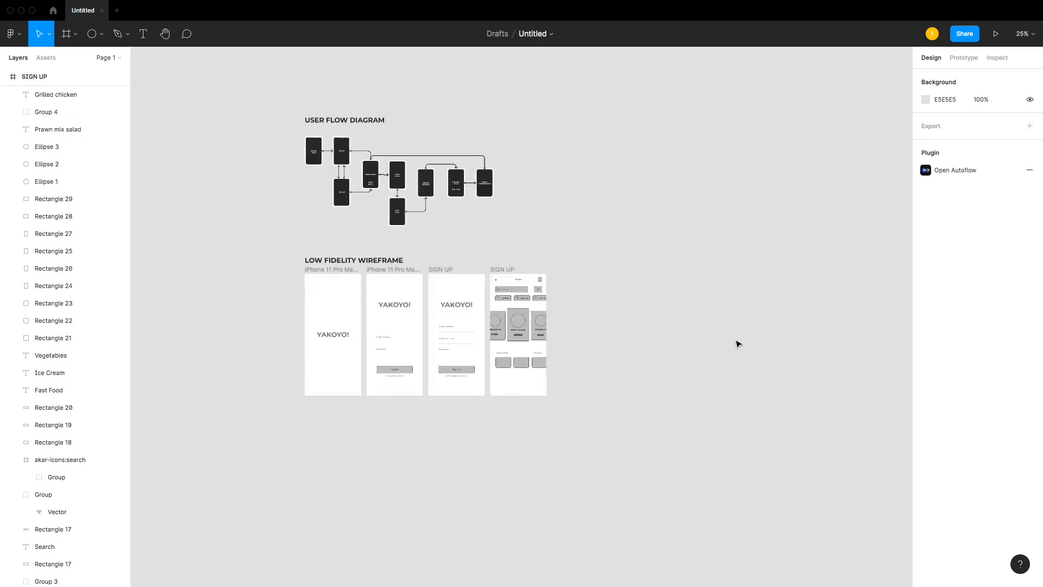
{"action": "key", "text": "super+equal"}
{"action": "key", "text": "z"}
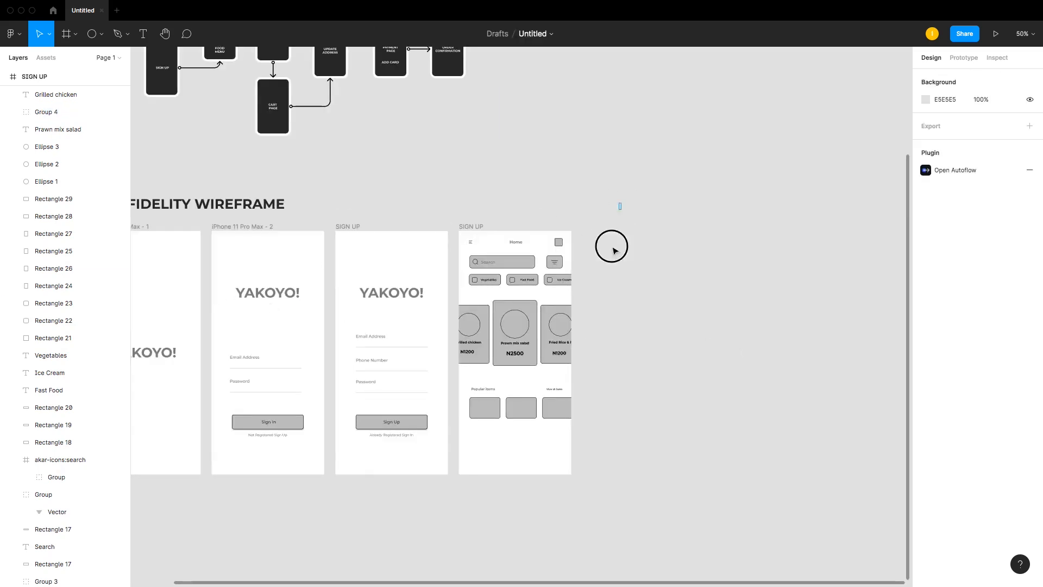
{"action": "left_click_drag", "start_coordinate": [622, 205], "coordinate": [370, 503]}
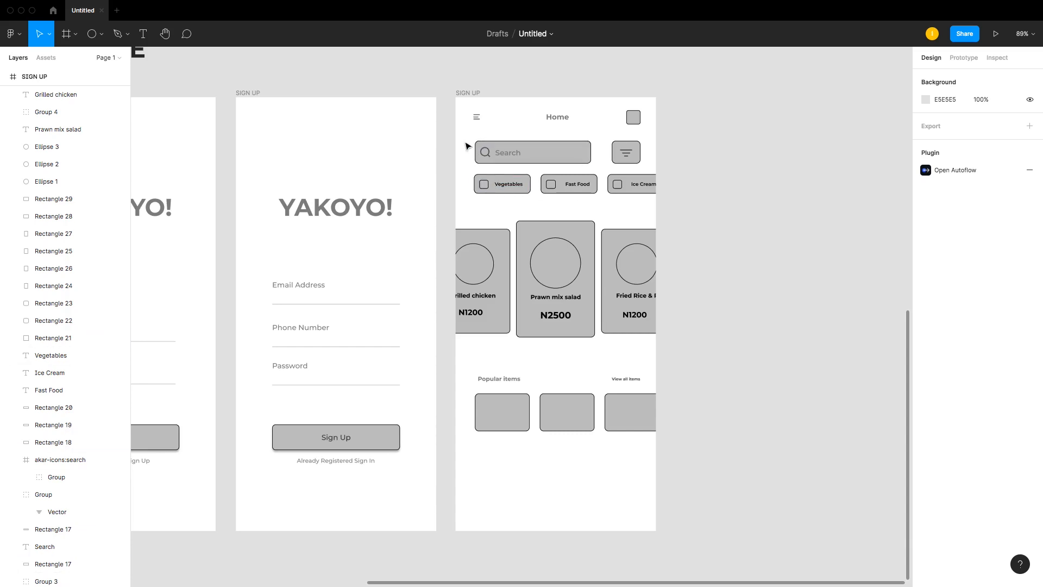
{"action": "mouse_move", "coordinate": [467, 134]}
{"action": "left_mouse_down"}
{"action": "mouse_move", "coordinate": [485, 154]}
{"action": "mouse_move", "coordinate": [473, 153]}
{"action": "left_mouse_up"}
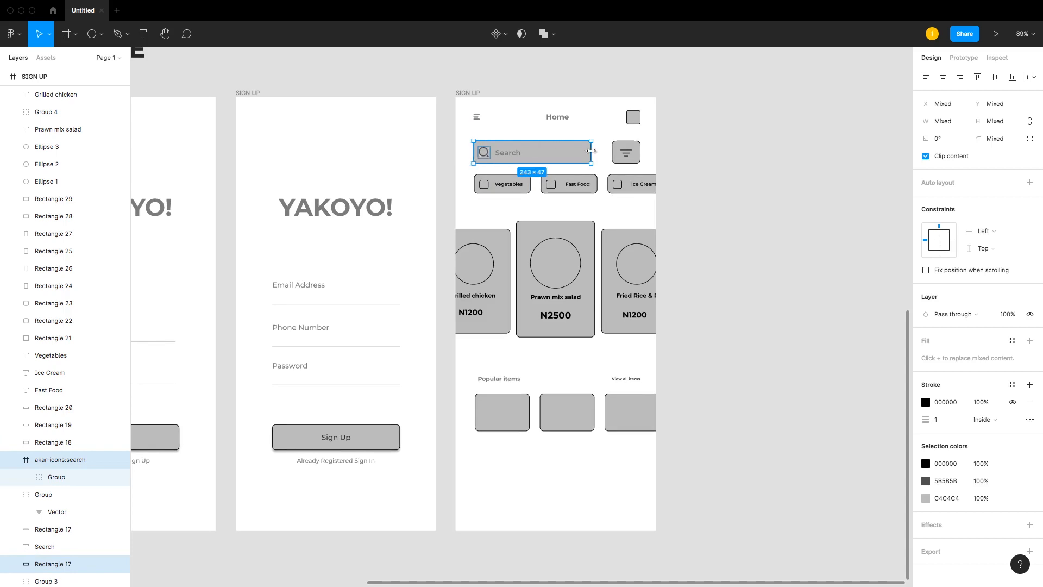
{"action": "left_click_drag", "start_coordinate": [591, 150], "coordinate": [597, 151]}
{"action": "left_click", "coordinate": [658, 153]}
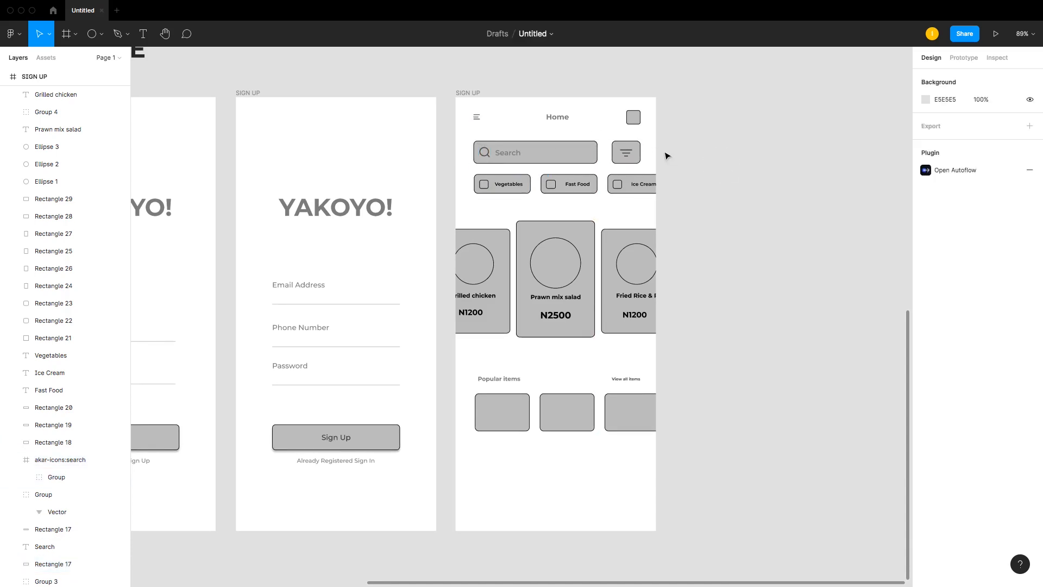
Step: Zoom in to examine the filter button and the popular items section
{"action": "left_click", "coordinate": [632, 153]}
{"action": "left_click", "coordinate": [652, 149]}
{"action": "key", "text": "z"}
{"action": "left_click_drag", "start_coordinate": [602, 101], "coordinate": [678, 209]}
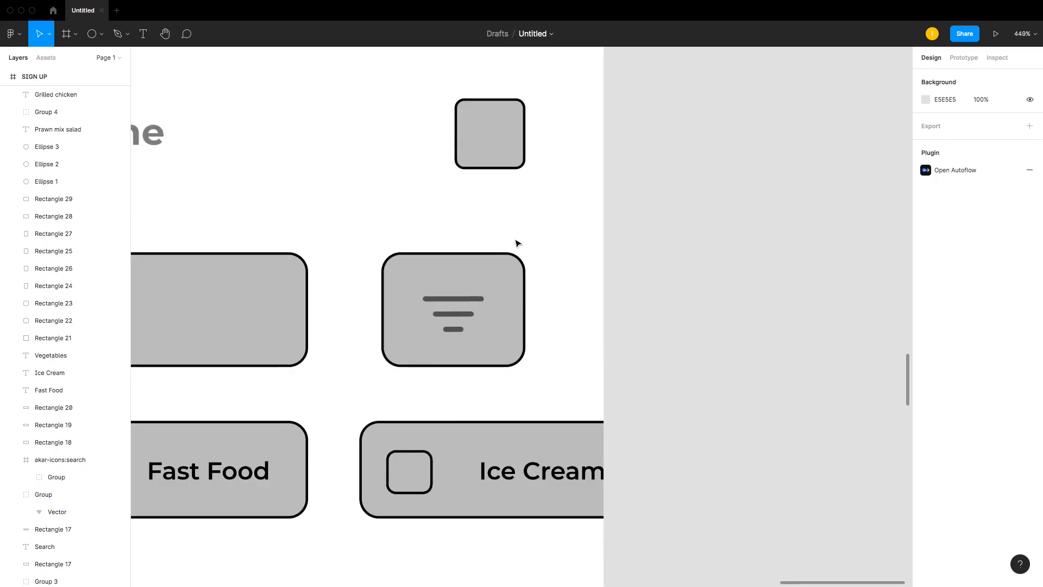
{"action": "left_click_drag", "start_coordinate": [482, 232], "coordinate": [443, 380]}
{"action": "left_click_drag", "start_coordinate": [507, 279], "coordinate": [510, 281]}
{"action": "left_click", "coordinate": [608, 156]}
{"action": "key", "text": "shift+0"}
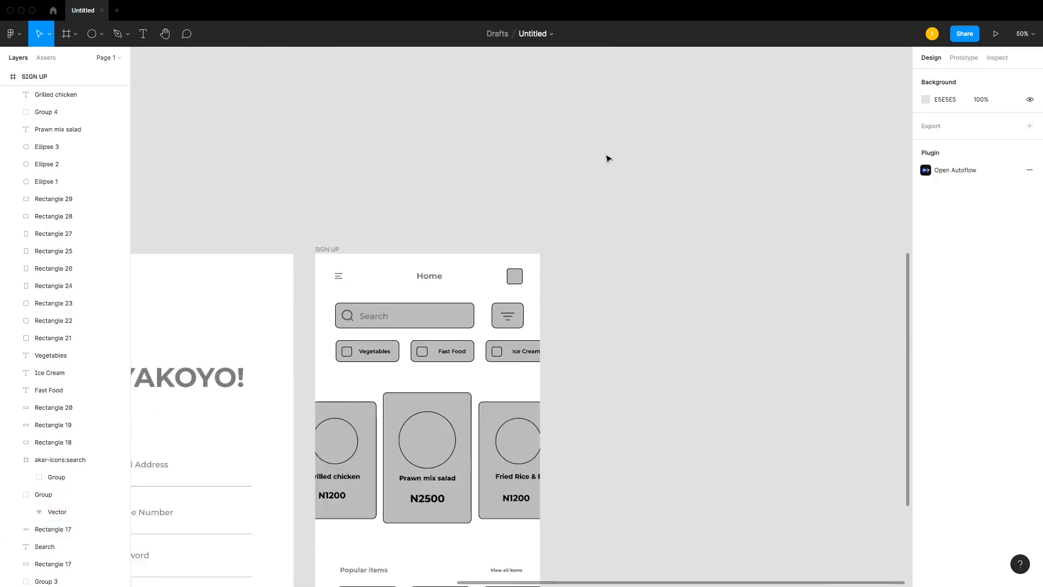
{"action": "scroll", "coordinate": [505, 293], "scroll_direction": "down", "scroll_amount": 5}
{"action": "key", "text": "z"}
{"action": "left_click_drag", "start_coordinate": [279, 312], "coordinate": [586, 576]}
{"action": "left_click", "coordinate": [402, 183]}
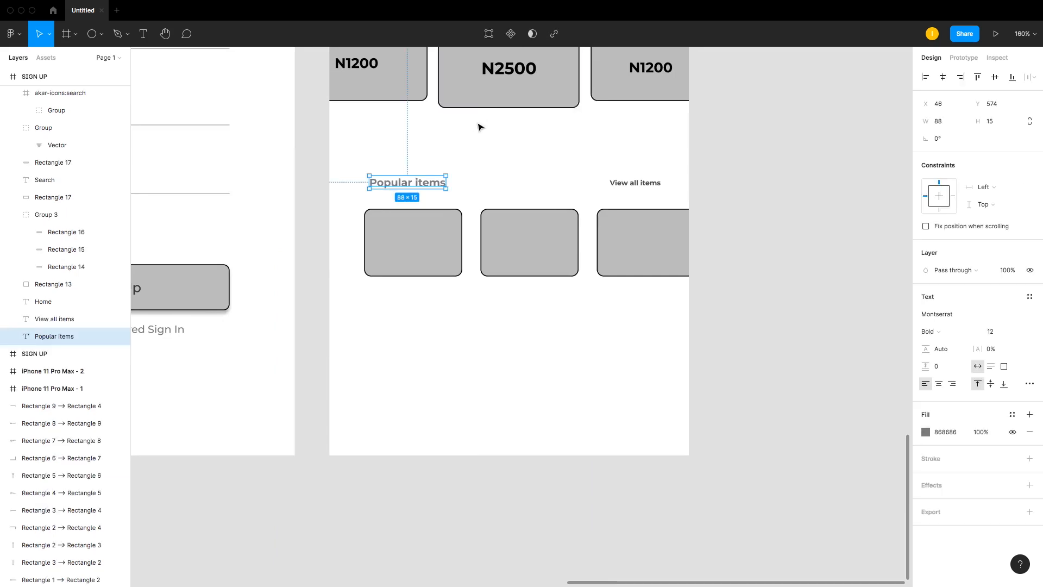
{"action": "key", "text": "i"}
{"action": "key", "text": "minus"}
{"action": "key", "text": "minus"}
{"action": "key", "text": "minus"}
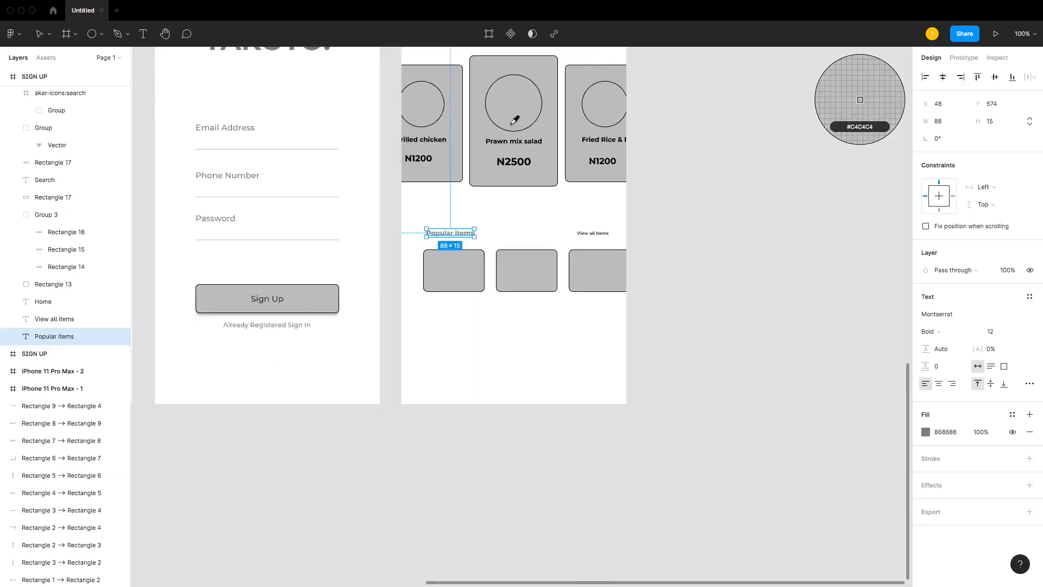
{"action": "key", "text": "plus"}
{"action": "key", "text": "plus"}
{"action": "scroll", "coordinate": [515, 120], "scroll_direction": "up", "scroll_amount": 8}
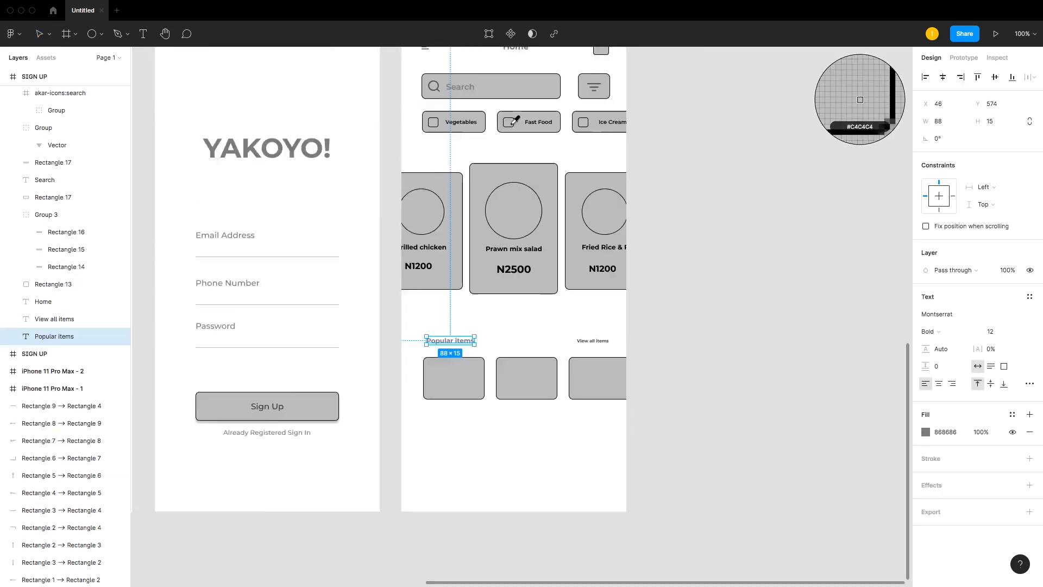
{"action": "key", "text": "Escape"}
{"action": "key", "text": "Escape"}
{"action": "scroll", "coordinate": [530, 313], "scroll_direction": "down", "scroll_amount": 2}
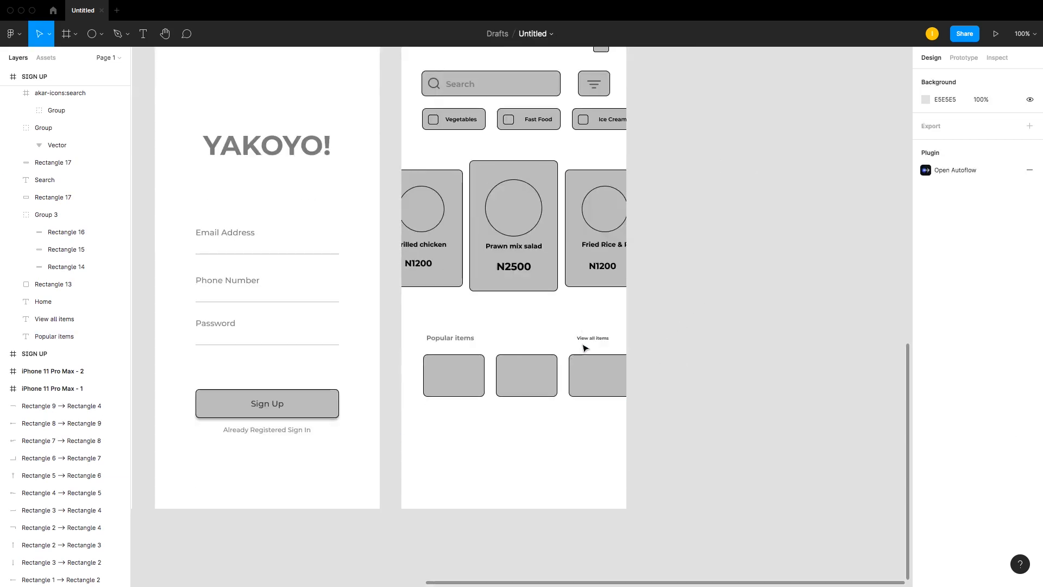
{"action": "scroll", "coordinate": [436, 374], "scroll_direction": "down", "scroll_amount": 1}
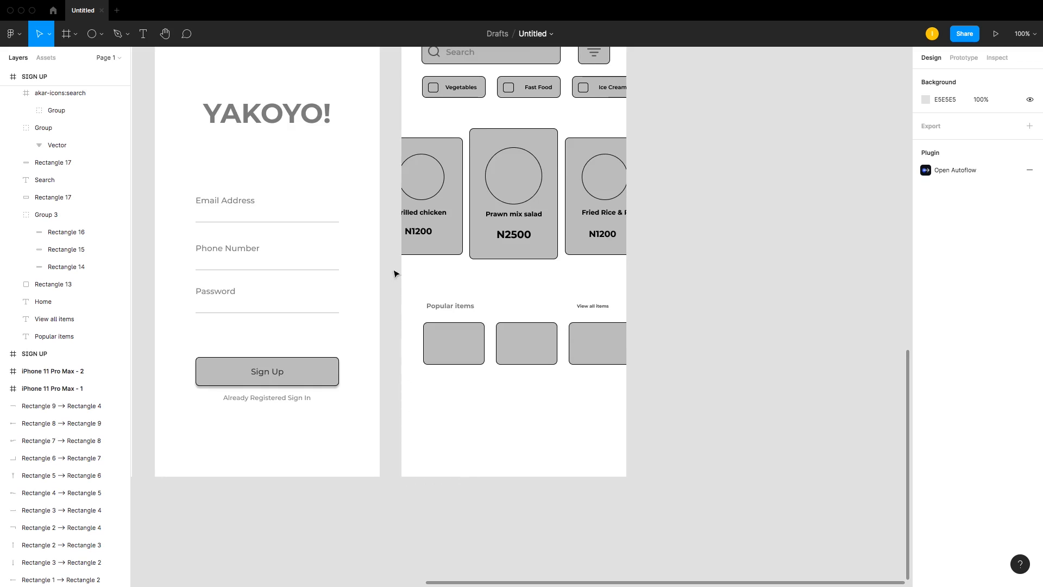
{"action": "left_click_drag", "start_coordinate": [399, 252], "coordinate": [693, 402]}
{"action": "left_click", "coordinate": [731, 366]}
{"action": "left_click_drag", "start_coordinate": [694, 314], "coordinate": [369, 373]}
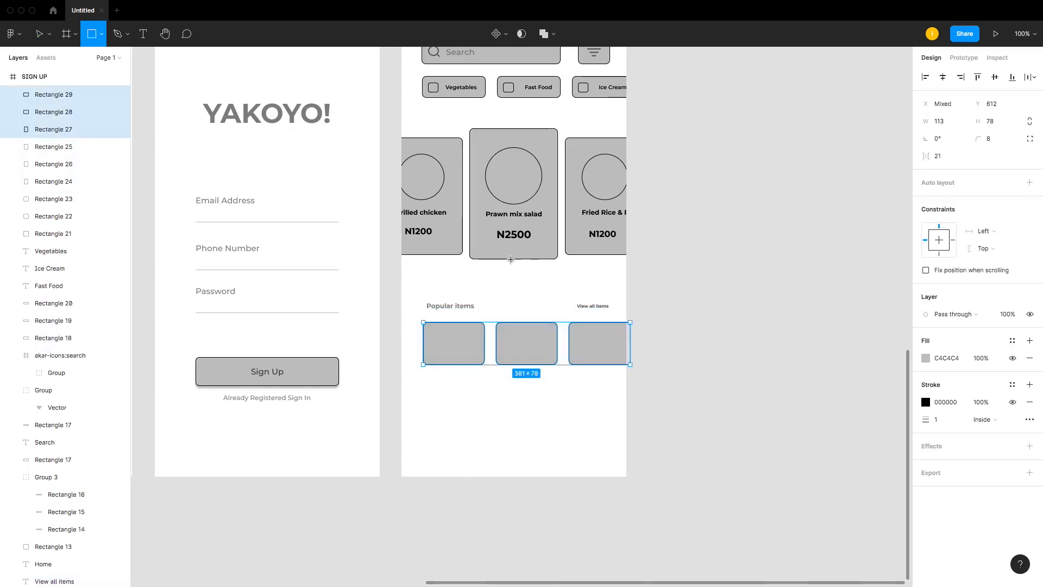
{"action": "key", "text": "r"}
{"action": "mouse_move", "coordinate": [492, 246]}
{"action": "left_mouse_down"}
{"action": "mouse_move", "coordinate": [527, 282]}
{"action": "mouse_move", "coordinate": [516, 259]}
{"action": "mouse_move", "coordinate": [606, 252]}
{"action": "mouse_move", "coordinate": [611, 261]}
{"action": "mouse_move", "coordinate": [420, 252]}
{"action": "left_mouse_up"}
{"action": "key", "text": "Delete"}
Step: Add small 28 px circles centered on the bottom edge of each of the three food cards
{"action": "key", "text": "o"}
{"action": "left_click", "coordinate": [1030, 341]}
{"action": "left_click", "coordinate": [520, 270]}
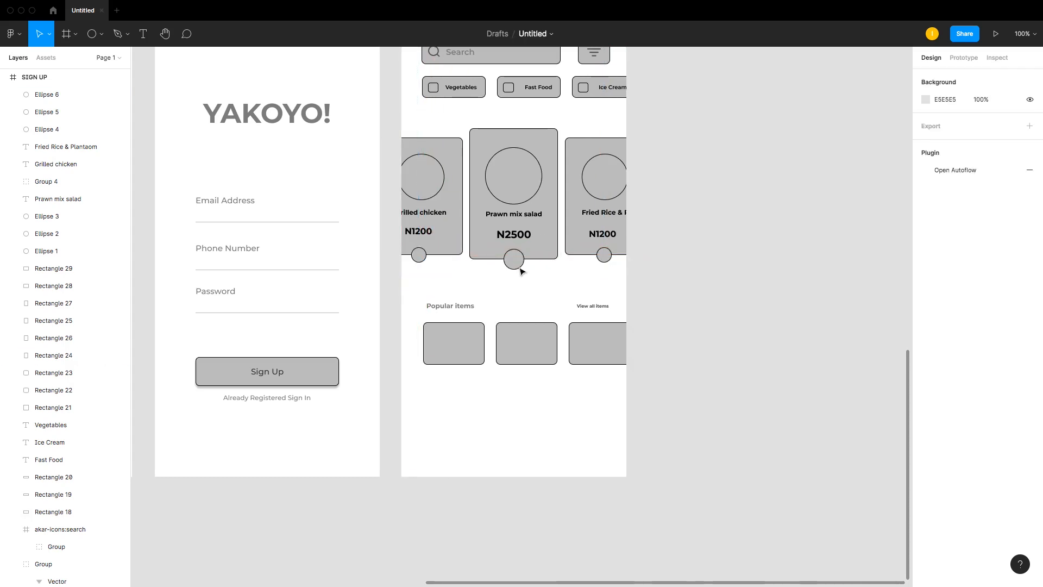
Step: Align the three circles' vertical centers and nudge them up 3 px
{"action": "left_click", "coordinate": [419, 255]}
{"action": "left_click", "coordinate": [514, 259], "text": "shift"}
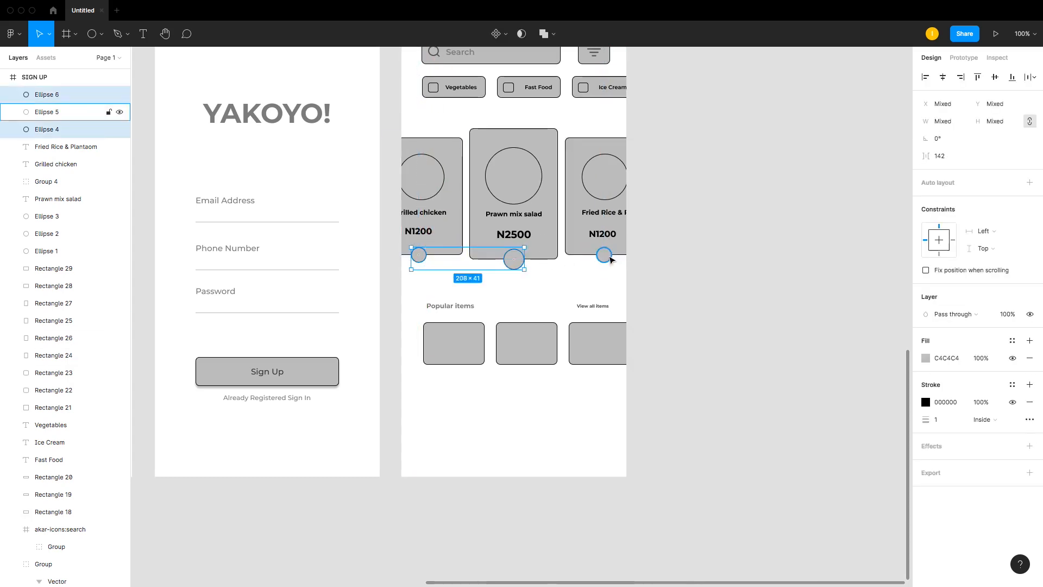
{"action": "left_click", "coordinate": [605, 255], "text": "shift"}
{"action": "left_click", "coordinate": [995, 77]}
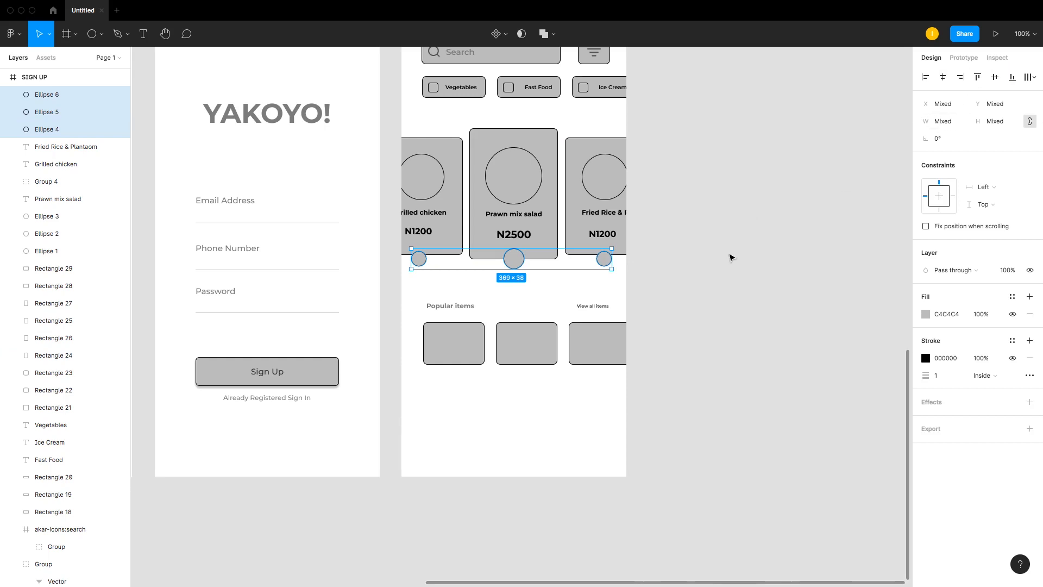
{"action": "key", "text": "Up"}
{"action": "key", "text": "Up"}
{"action": "key", "text": "Up"}
{"action": "key", "text": "Up"}
{"action": "key", "text": "Up"}
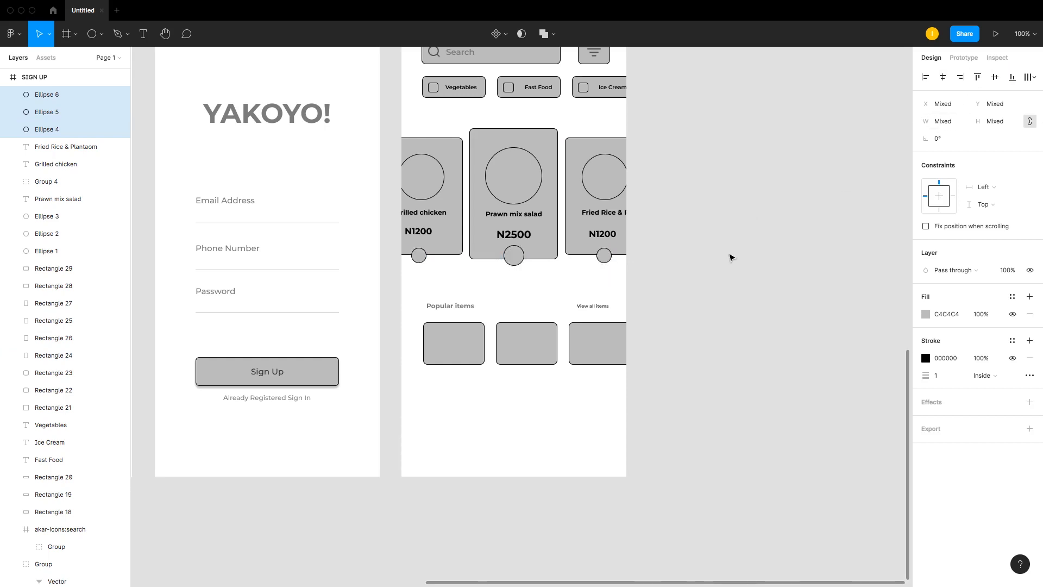
Step: Nudge the two outer circles up another 2 px
{"action": "left_click", "coordinate": [515, 255], "text": "shift"}
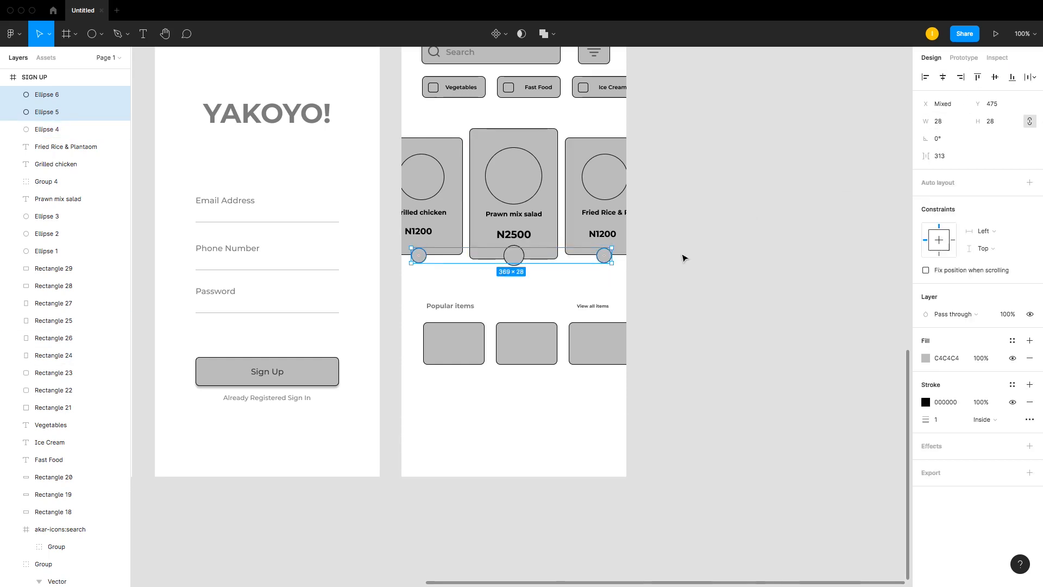
{"action": "key", "text": "Up"}
{"action": "key", "text": "Up"}
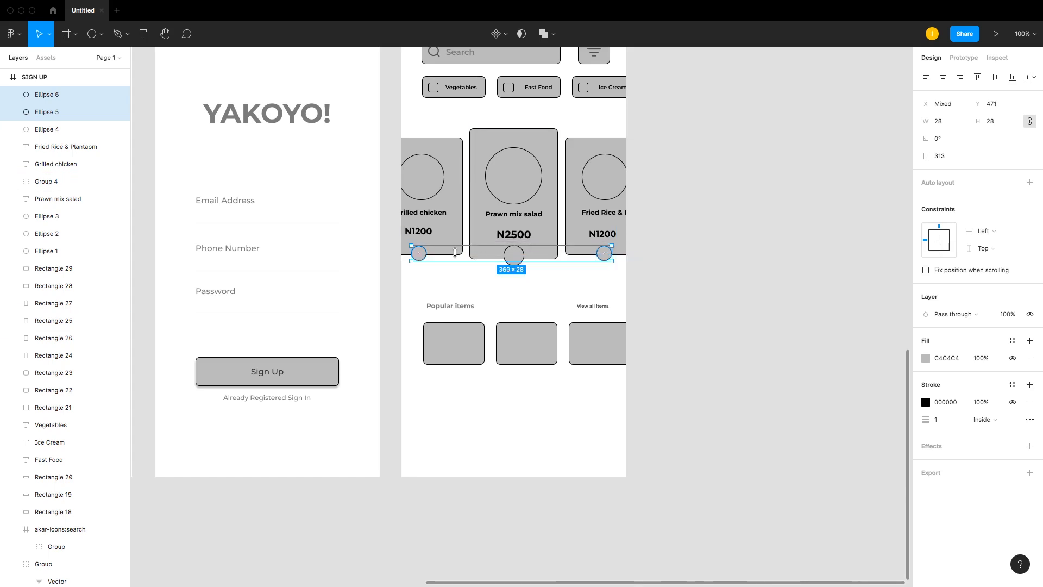
{"action": "left_click", "coordinate": [683, 265]}
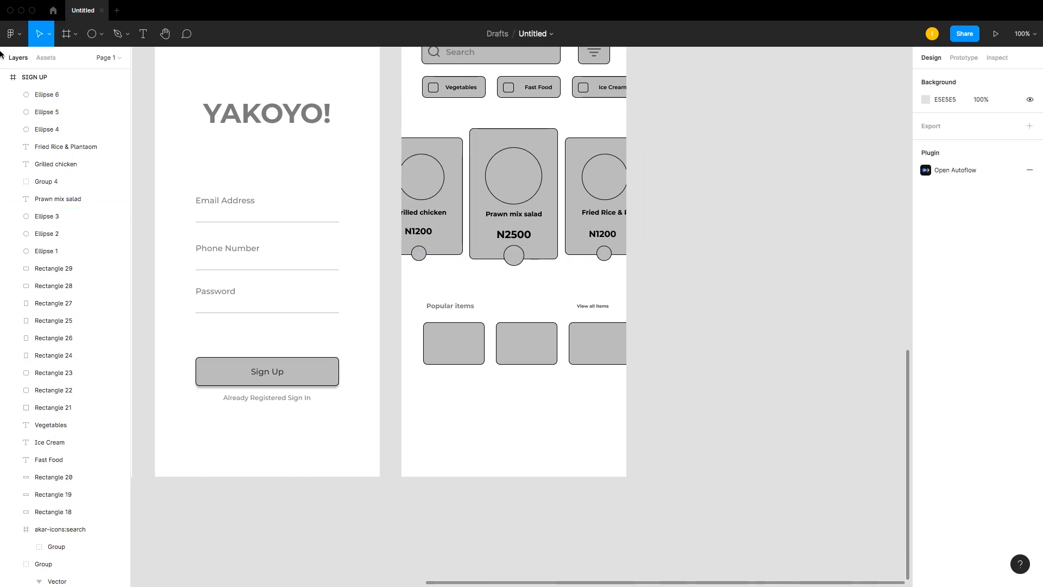
Step: Import a right arrow icon from the Iconify plugin onto the canvas and move its group out of the icon frame
{"action": "left_click", "coordinate": [17, 35]}
{"action": "mouse_move", "coordinate": [60, 183]}
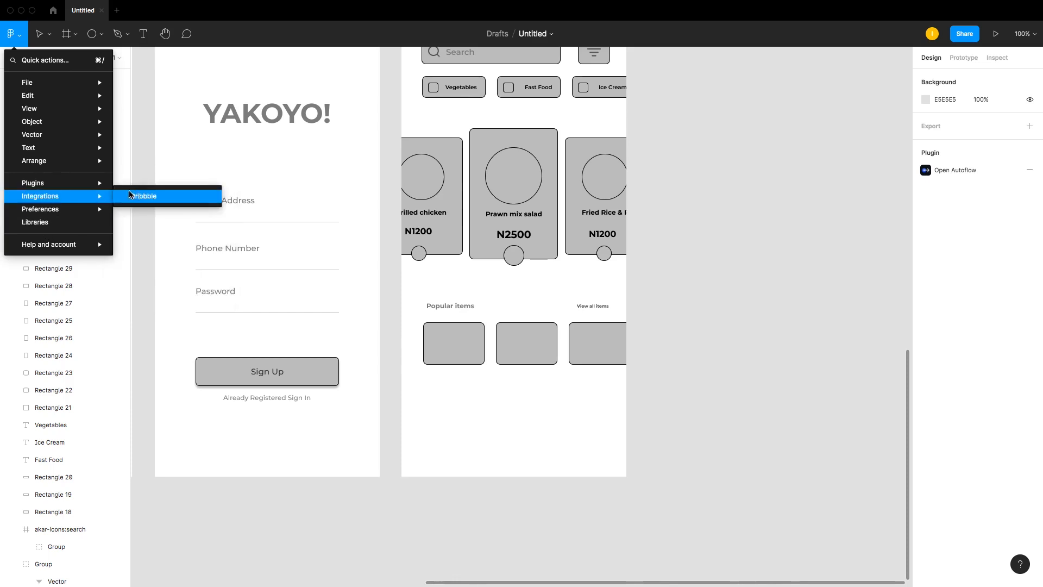
{"action": "left_click", "coordinate": [158, 209]}
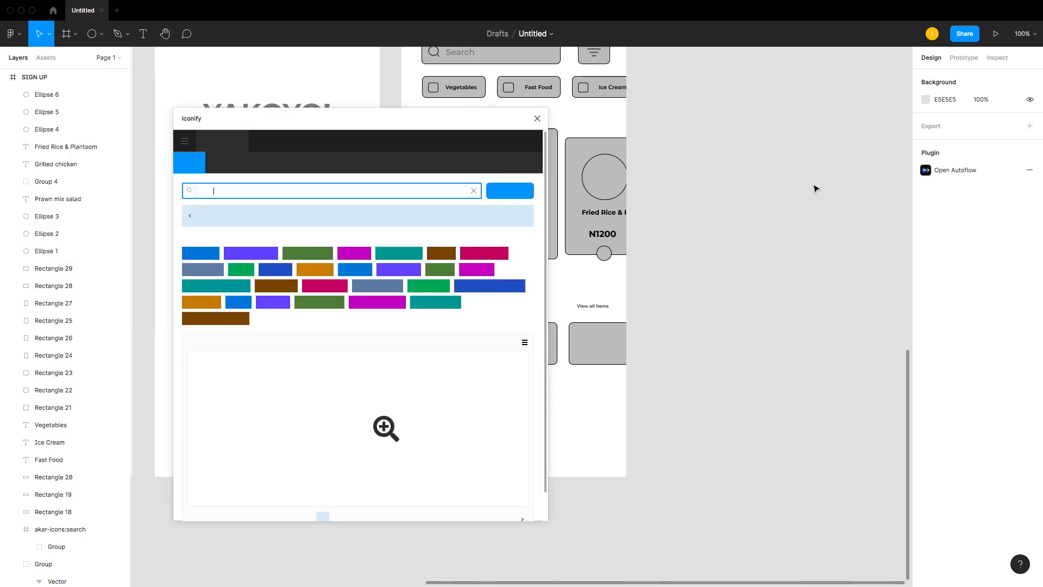
{"action": "type", "text": "search"}
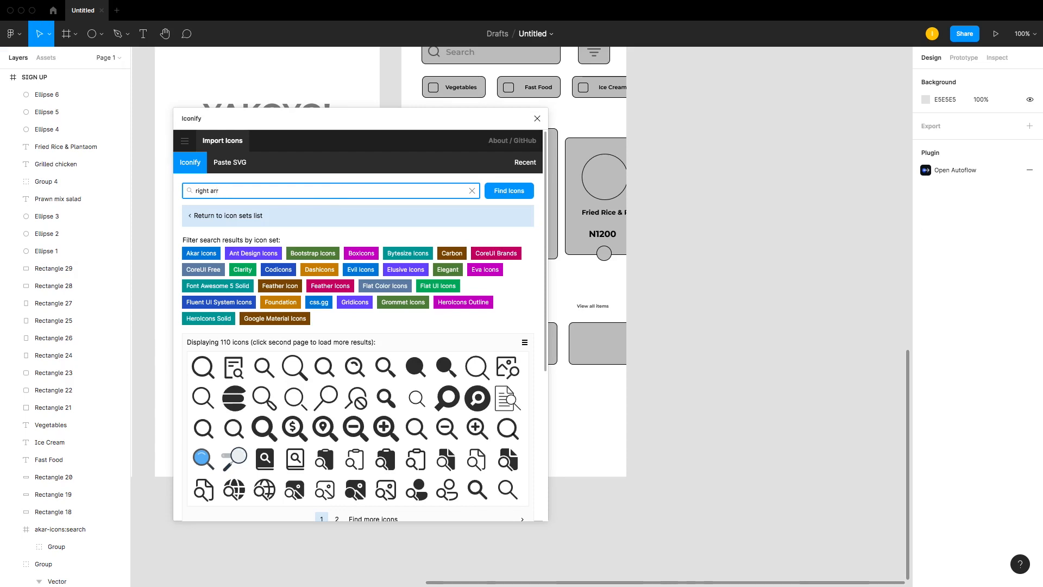
{"action": "key", "text": "Return"}
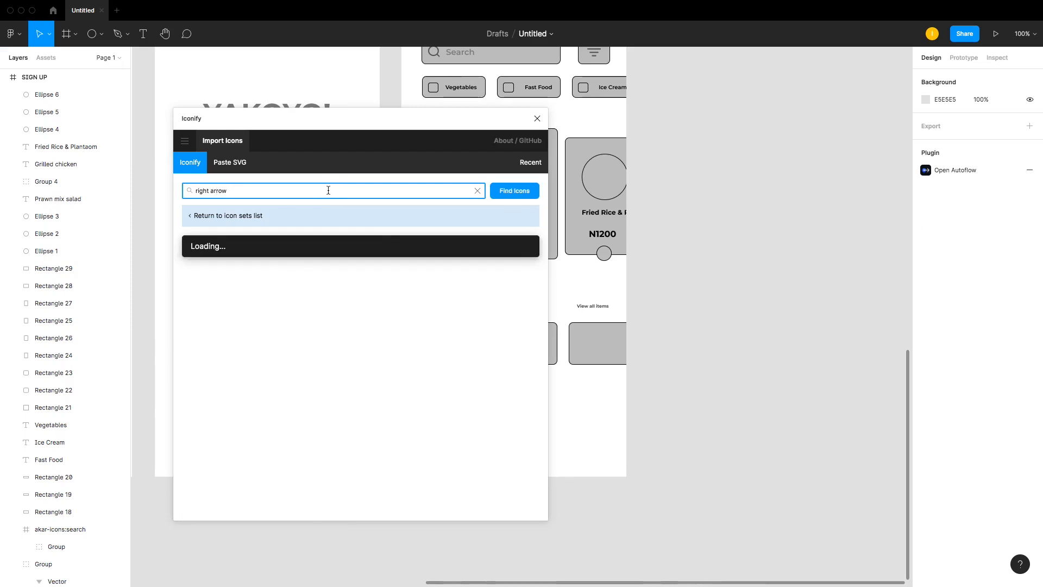
{"action": "left_click_drag", "start_coordinate": [234, 351], "coordinate": [716, 304]}
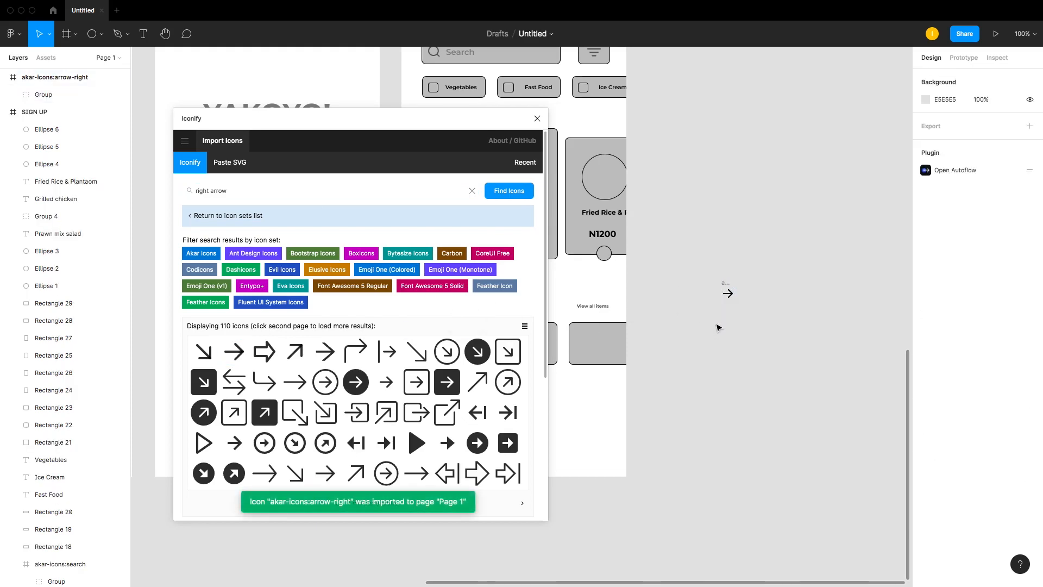
{"action": "double_click", "coordinate": [724, 283]}
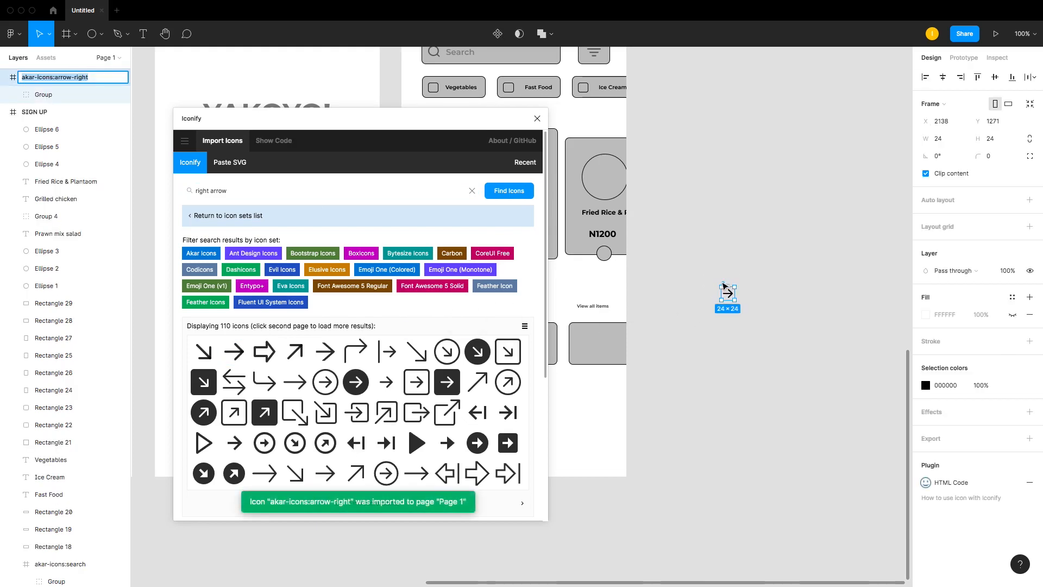
{"action": "left_click", "coordinate": [61, 82]}
{"action": "left_click_drag", "start_coordinate": [8, 77], "coordinate": [79, 125]}
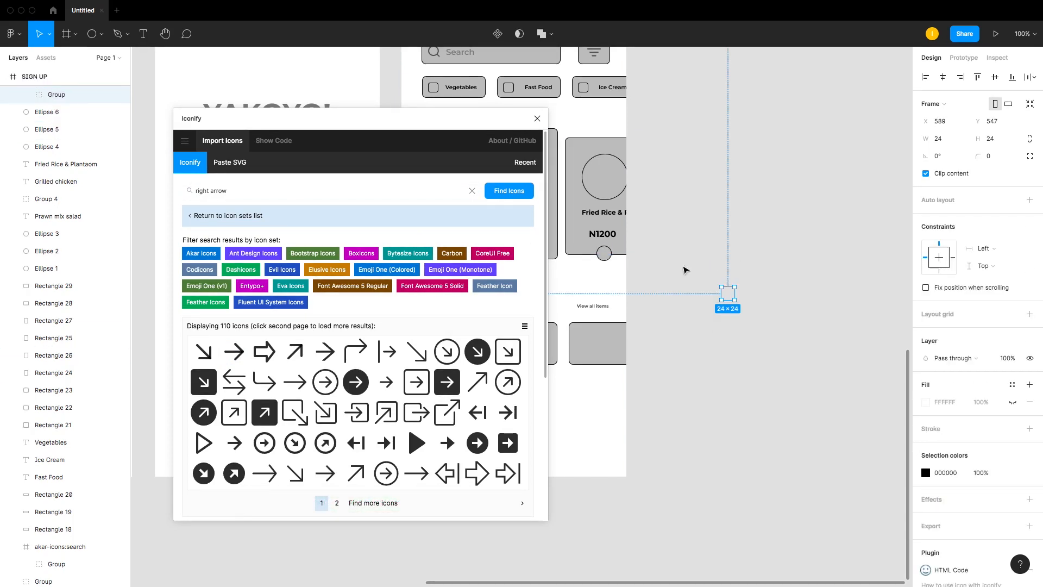
{"action": "left_click", "coordinate": [537, 119]}
Step: Place the arrow on the third food card's circle and delete it
{"action": "left_click_drag", "start_coordinate": [729, 294], "coordinate": [608, 257]}
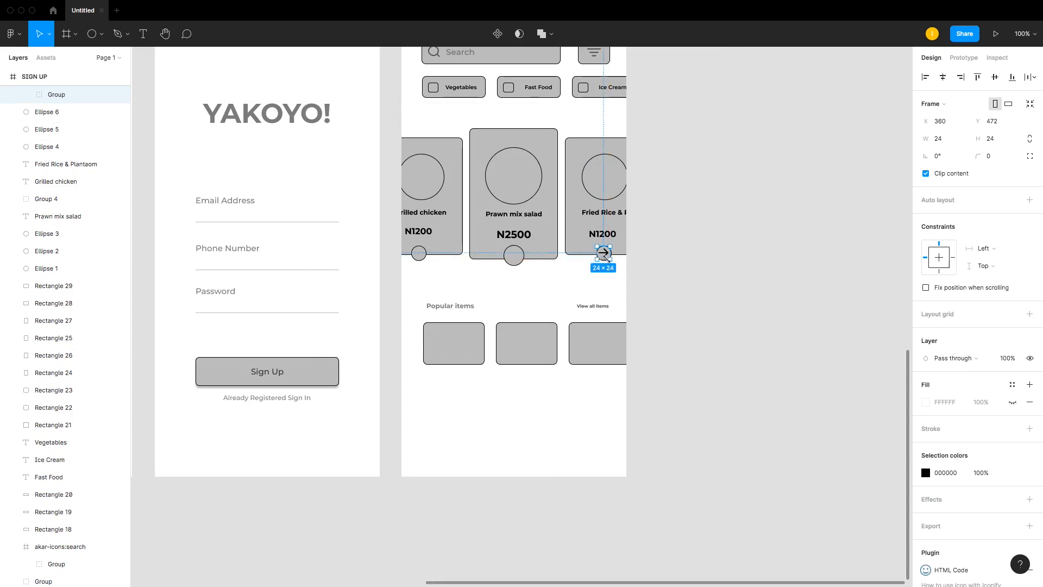
{"action": "left_click_drag", "start_coordinate": [398, 206], "coordinate": [652, 315]}
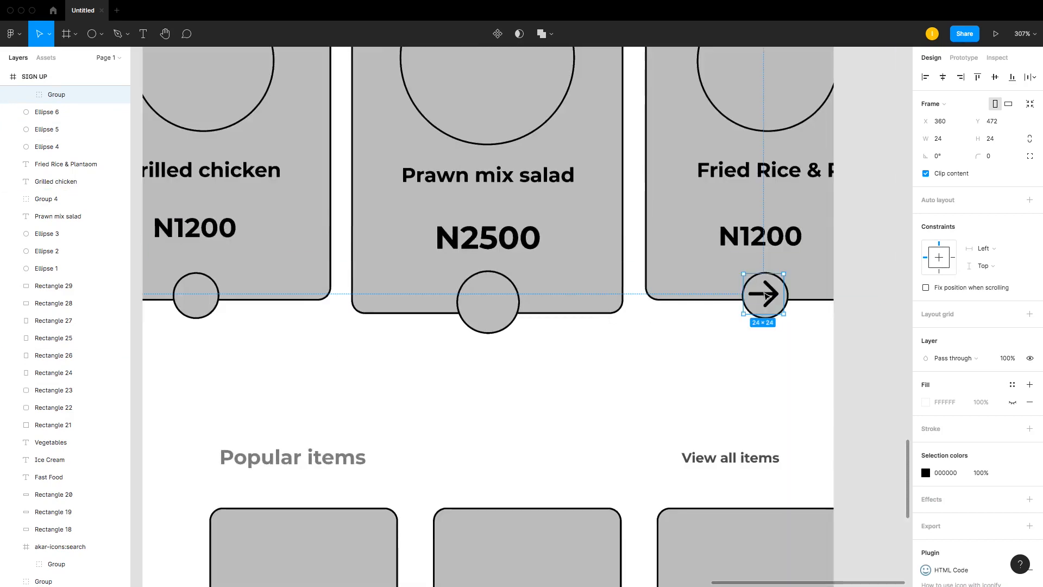
{"action": "key", "text": "Delete"}
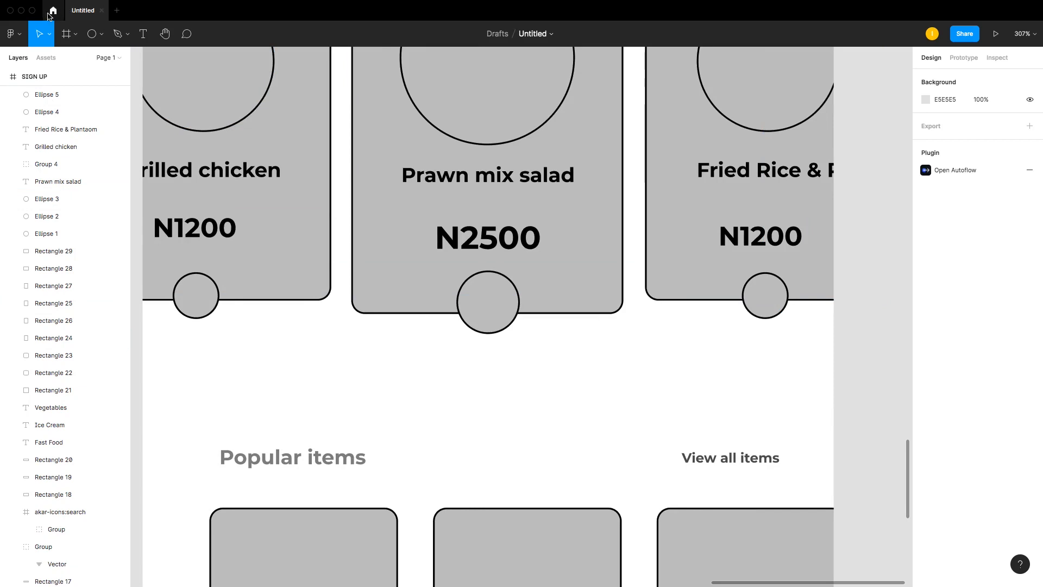
Step: Import the dashicons arrow-right-alt2 chevron from Iconify's second results page and place it in the third card's circle
{"action": "left_click", "coordinate": [14, 33]}
{"action": "mouse_move", "coordinate": [60, 183]}
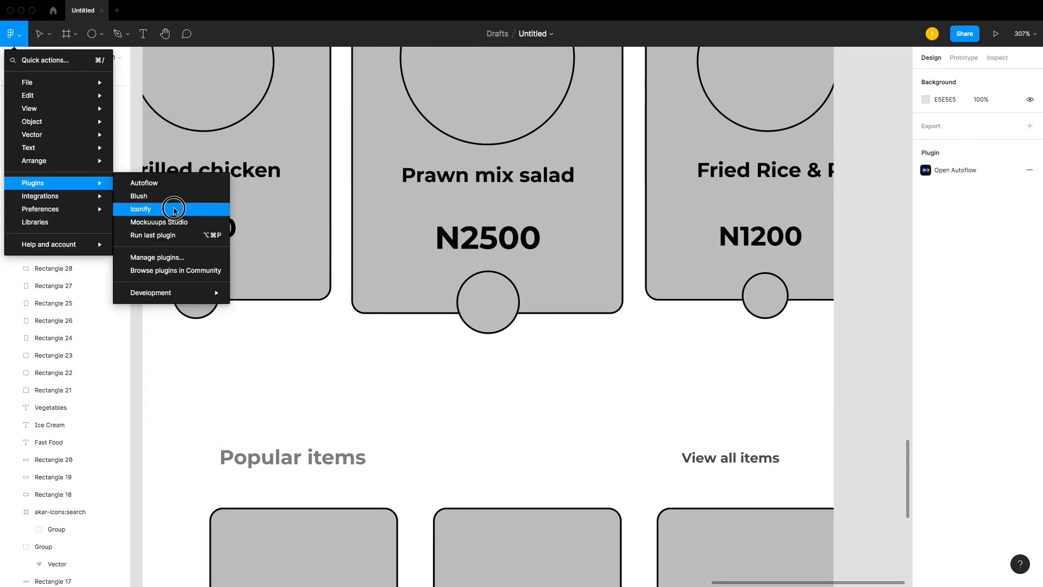
{"action": "left_click", "coordinate": [163, 209]}
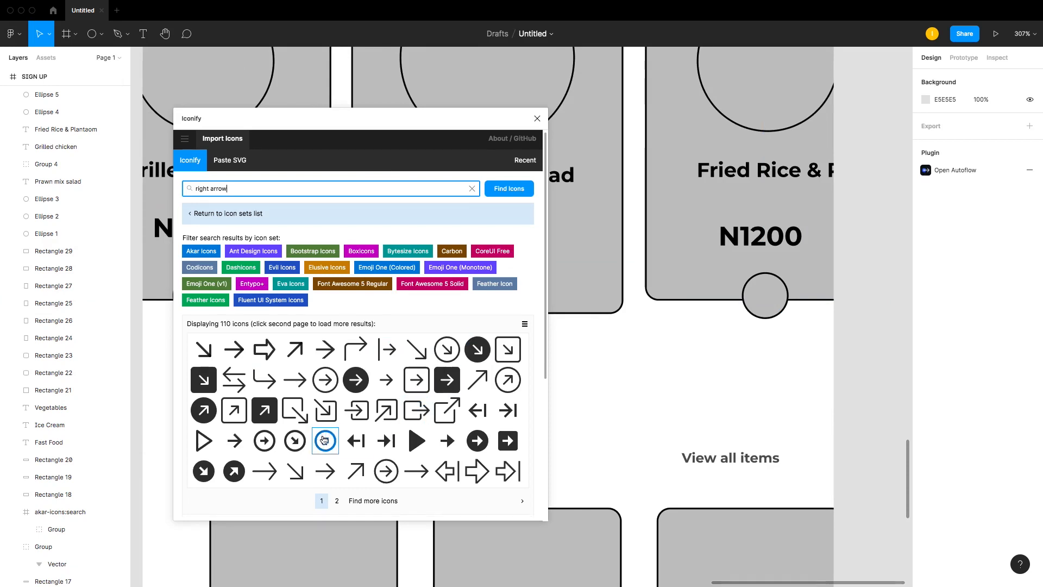
{"action": "scroll", "coordinate": [325, 439], "scroll_direction": "down", "scroll_amount": 3}
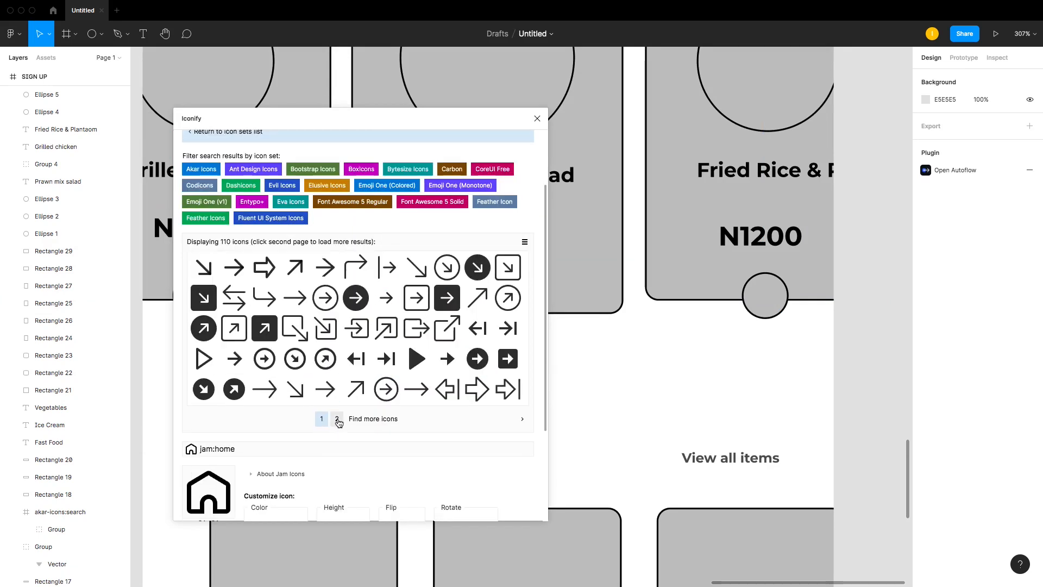
{"action": "left_click", "coordinate": [337, 419]}
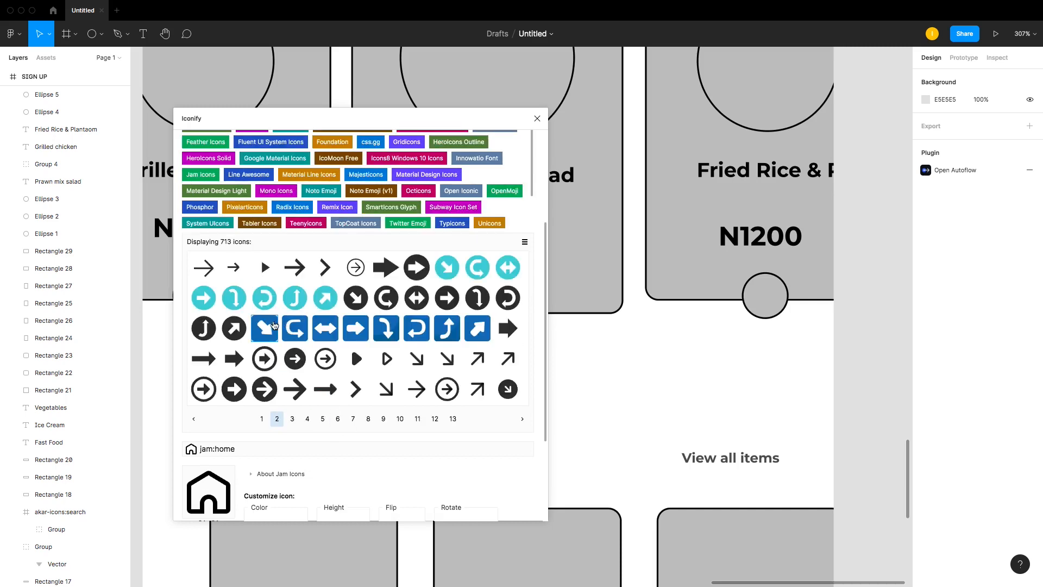
{"action": "left_click_drag", "start_coordinate": [325, 267], "coordinate": [864, 310]}
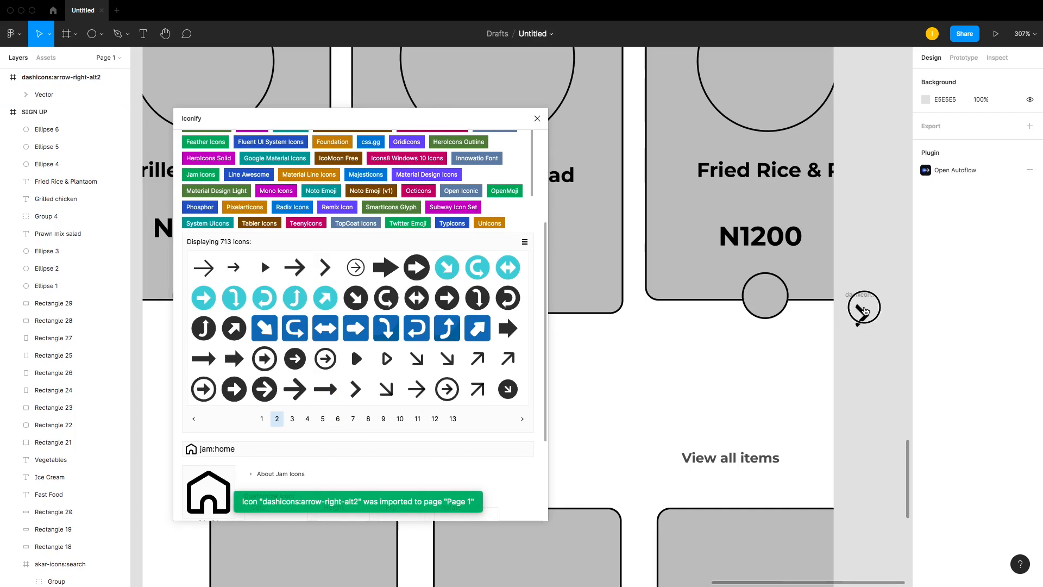
{"action": "left_click_drag", "start_coordinate": [42, 94], "coordinate": [52, 114]}
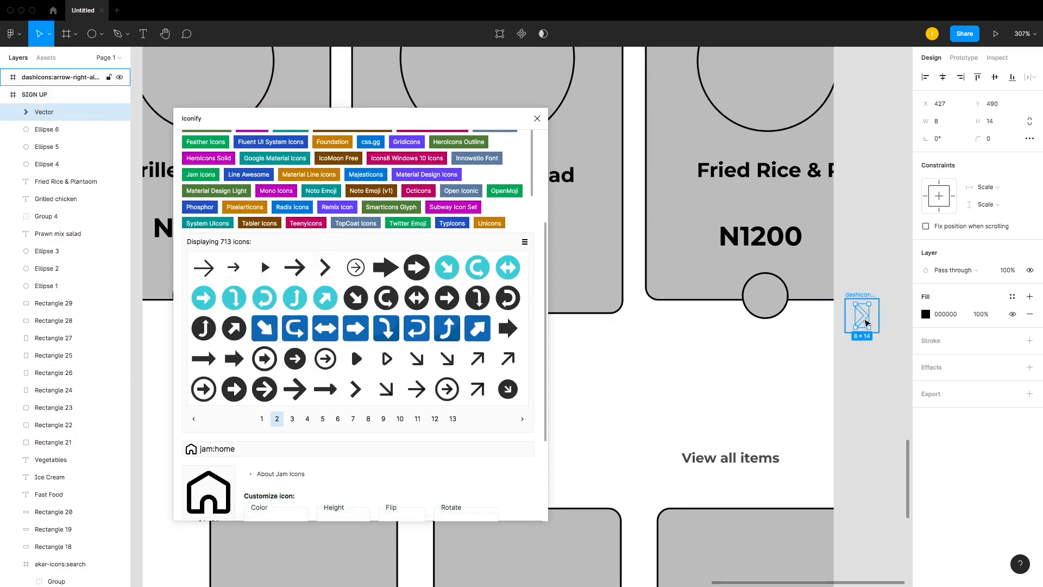
{"action": "left_click_drag", "start_coordinate": [866, 322], "coordinate": [772, 302]}
{"action": "left_click", "coordinate": [536, 119]}
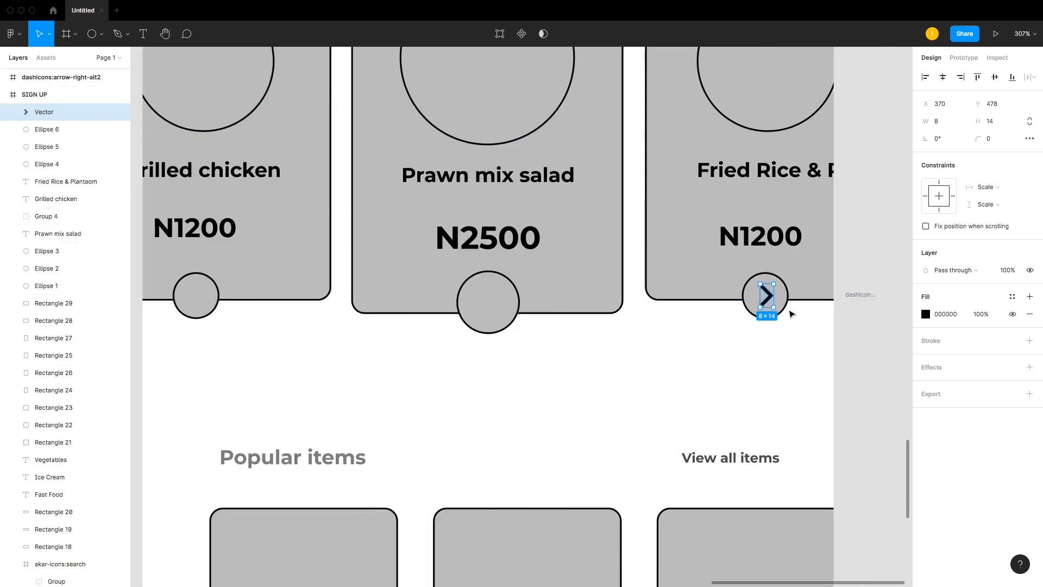
Step: Center chevron copies inside all three food card circles
{"action": "left_click_drag", "start_coordinate": [775, 310], "coordinate": [770, 299]}
{"action": "left_click_drag", "start_coordinate": [573, 297], "coordinate": [488, 306]}
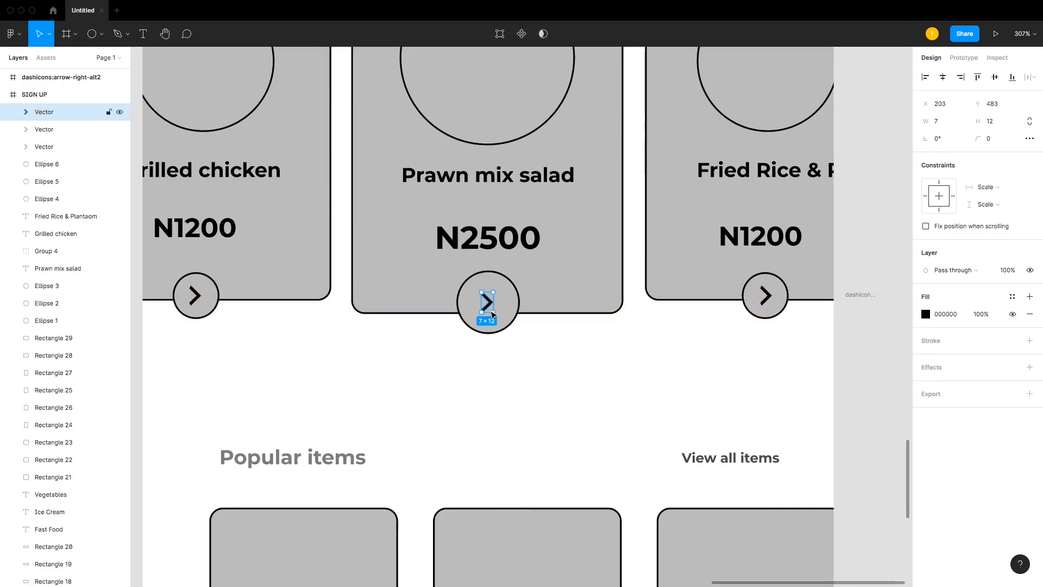
{"action": "left_click", "coordinate": [495, 316], "text": "shift"}
{"action": "left_click", "coordinate": [491, 308]}
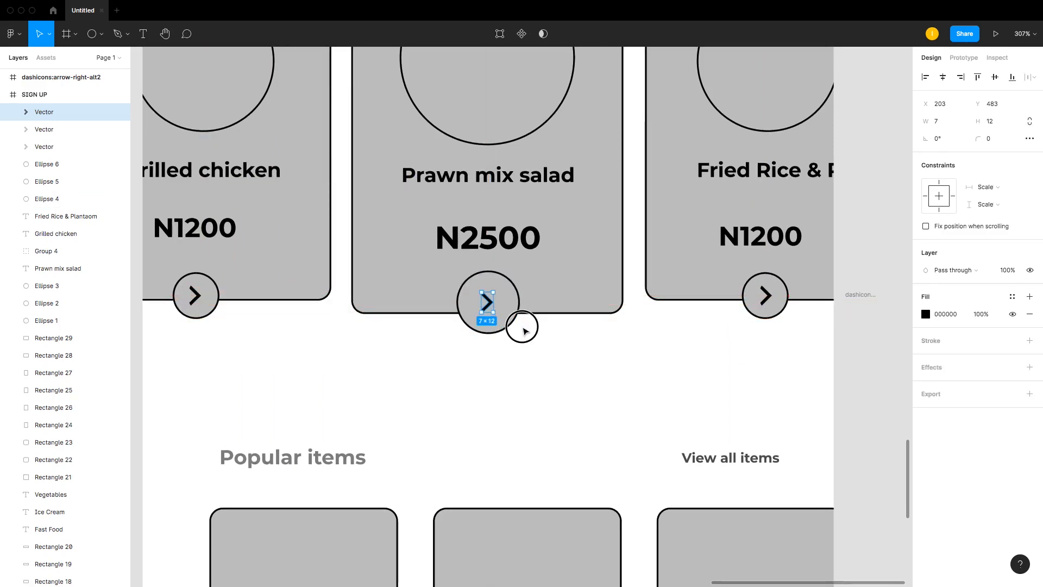
{"action": "left_click", "coordinate": [521, 326]}
{"action": "left_click", "coordinate": [488, 305]}
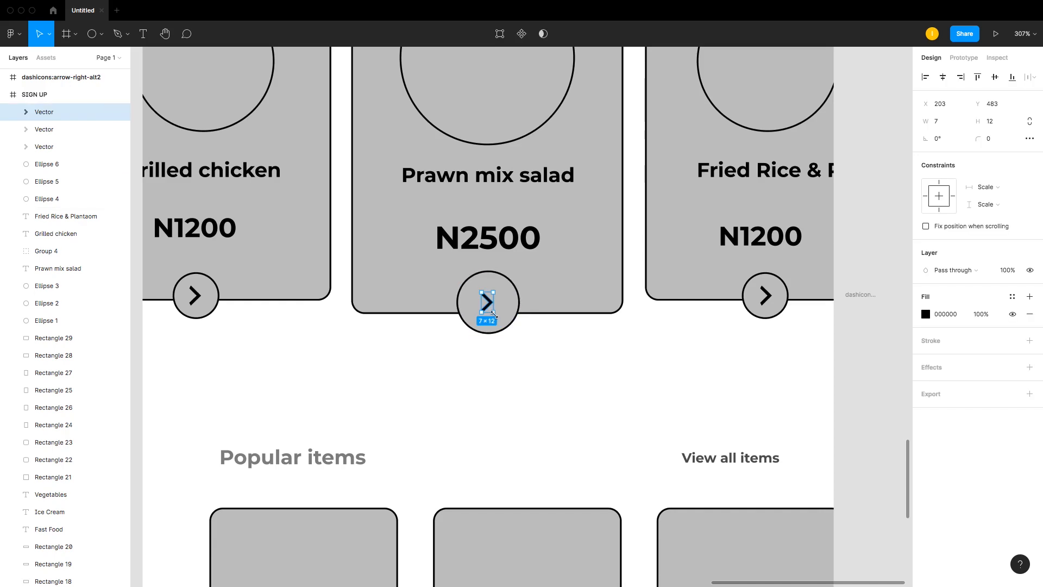
{"action": "mouse_move", "coordinate": [494, 315]}
{"action": "left_mouse_down"}
{"action": "mouse_move", "coordinate": [499, 321]}
{"action": "mouse_move", "coordinate": [492, 304]}
{"action": "left_mouse_up"}
{"action": "left_click", "coordinate": [566, 297]}
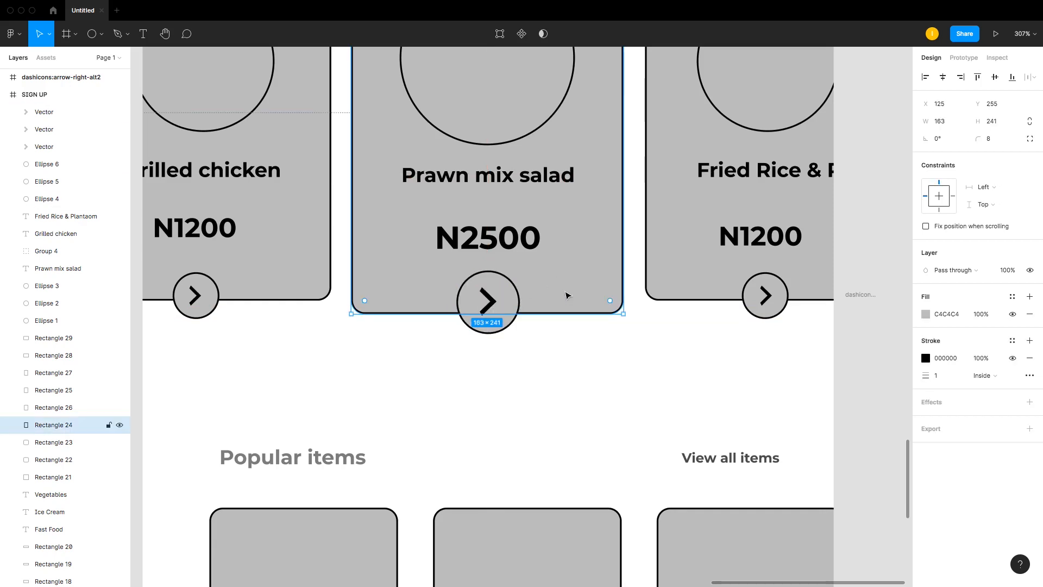
{"action": "key", "text": "super+minus"}
{"action": "key", "text": "super+minus"}
{"action": "key", "text": "super+equal"}
{"action": "key", "text": "super+minus"}
{"action": "key", "text": "super+equal"}
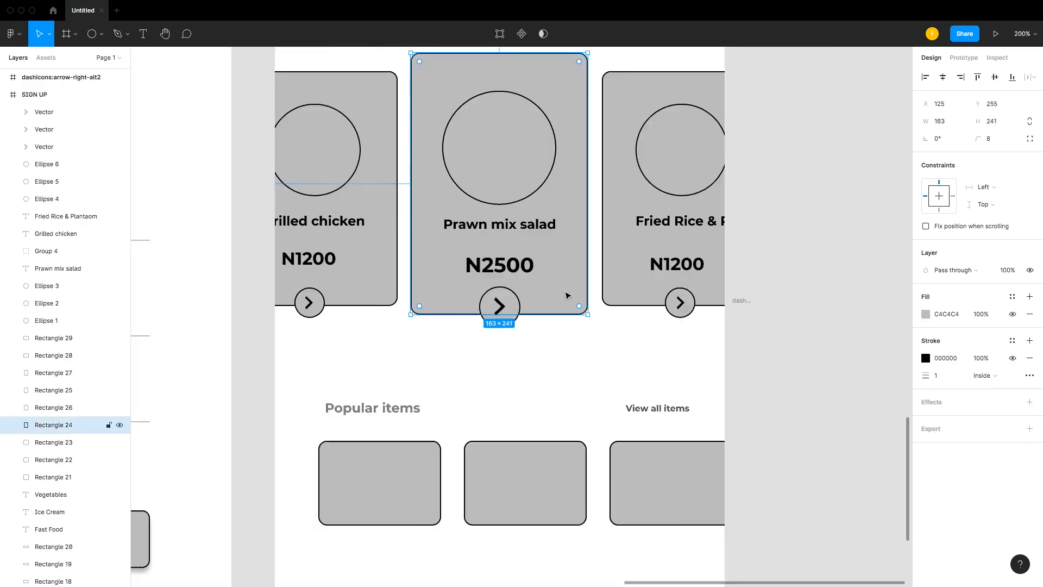
{"action": "key", "text": "super+equal"}
{"action": "key", "text": "super+minus"}
{"action": "key", "text": "super+minus"}
{"action": "key", "text": "super+equal"}
{"action": "key", "text": "super+z"}
{"action": "left_click", "coordinate": [559, 375]}
{"action": "scroll", "coordinate": [435, 342], "scroll_direction": "down", "scroll_amount": 5}
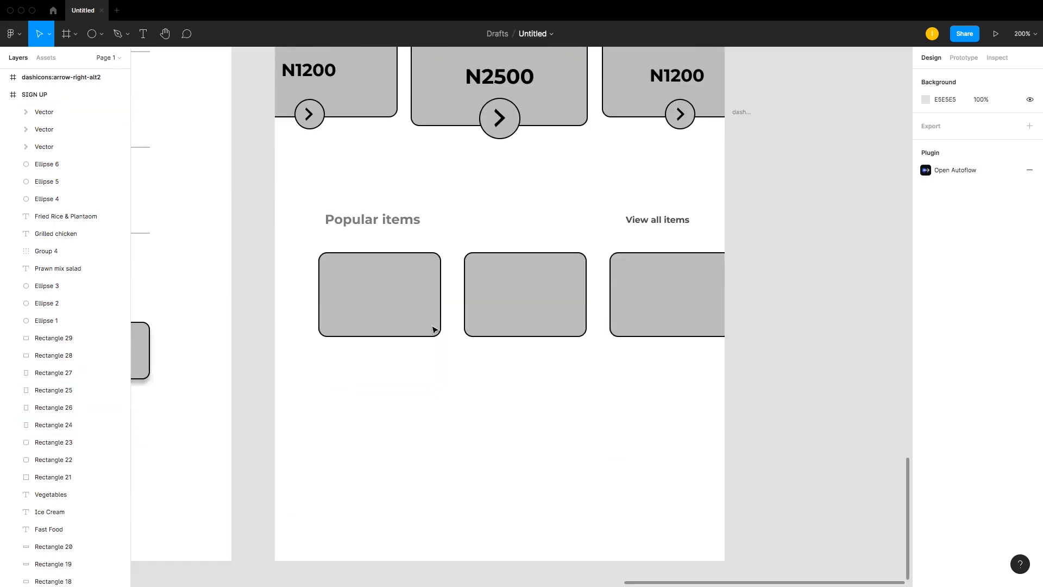
{"action": "scroll", "coordinate": [434, 330], "scroll_direction": "up", "scroll_amount": 9}
{"action": "scroll", "coordinate": [418, 308], "scroll_direction": "down", "scroll_amount": 5}
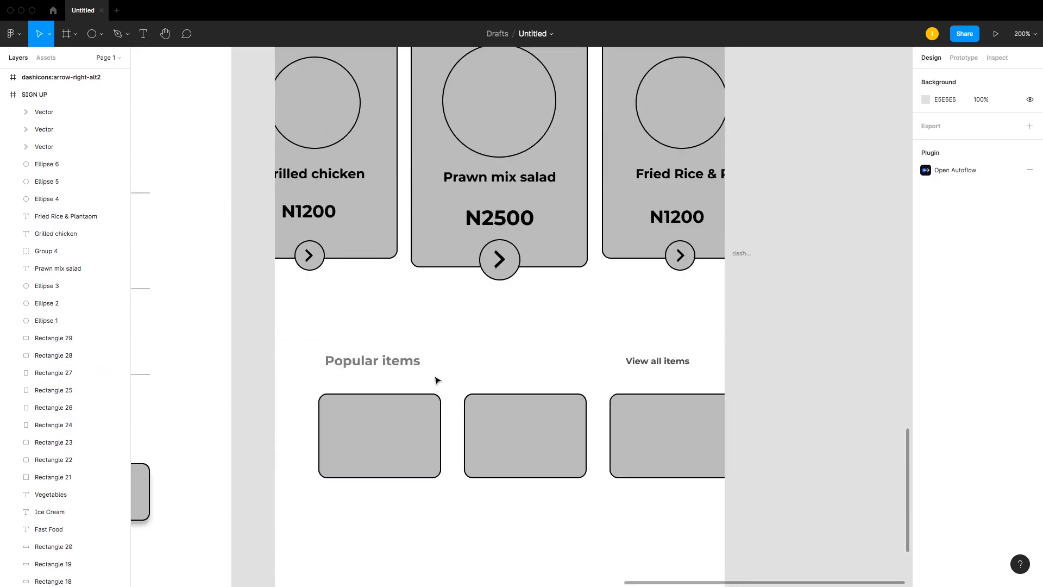
Step: Add a 36 px circle at the left of the first popular item card
{"action": "left_click", "coordinate": [410, 433]}
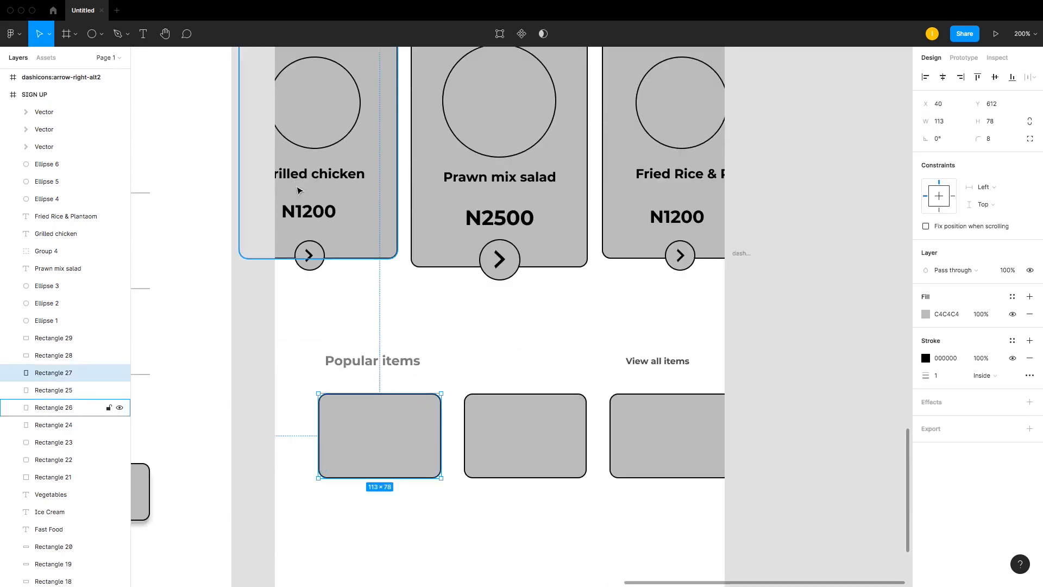
{"action": "left_click", "coordinate": [344, 135]}
{"action": "left_click_drag", "start_coordinate": [345, 136], "coordinate": [369, 451], "text": "alt"}
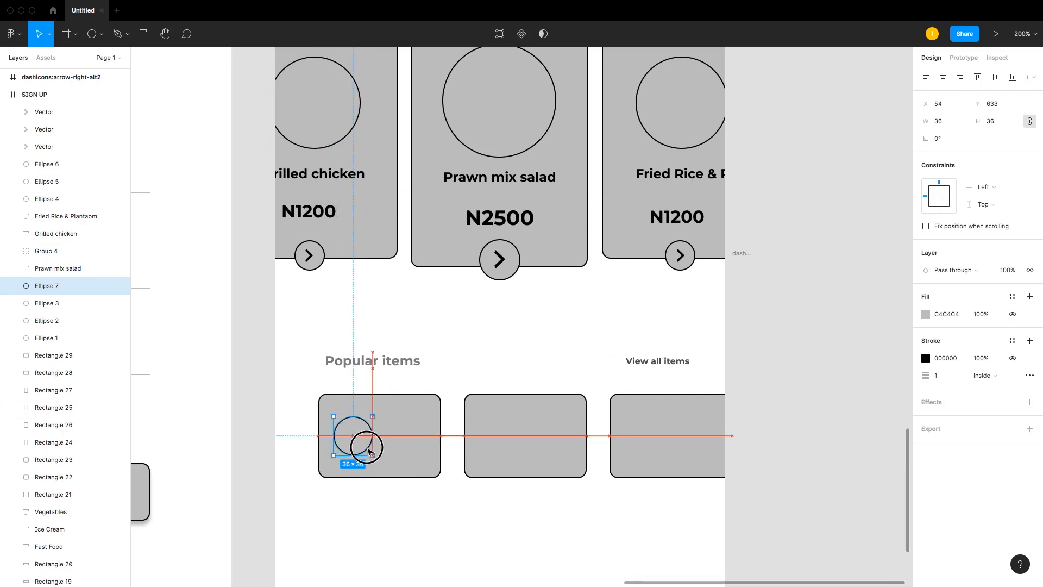
Step: Duplicate the Grilled chicken label above the popular items and retype it as Amala
{"action": "left_click", "coordinate": [329, 174]}
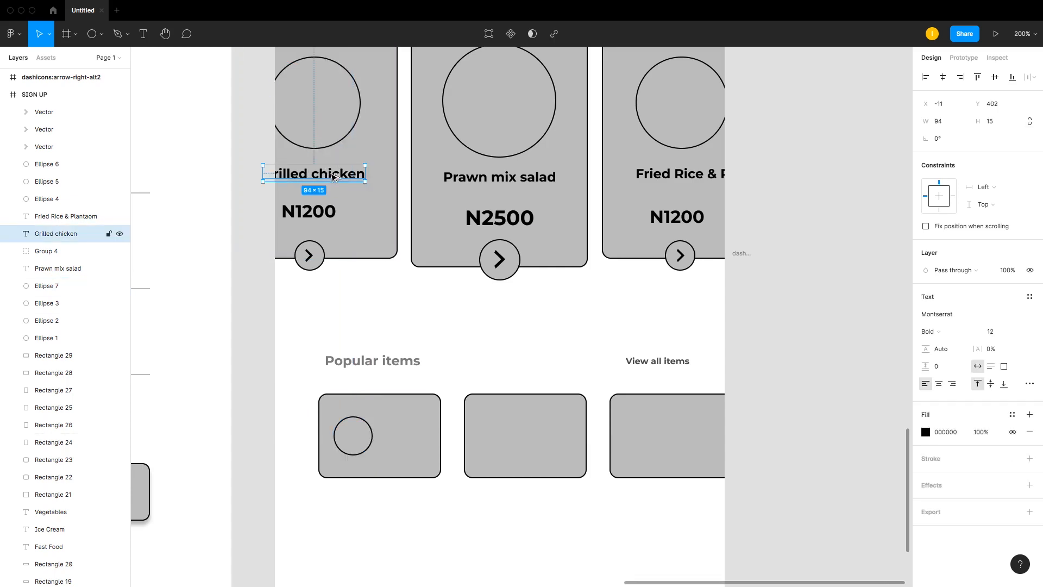
{"action": "left_click_drag", "start_coordinate": [329, 174], "coordinate": [433, 337]}
{"action": "double_click", "coordinate": [433, 329]}
{"action": "type", "text": "Amala"}
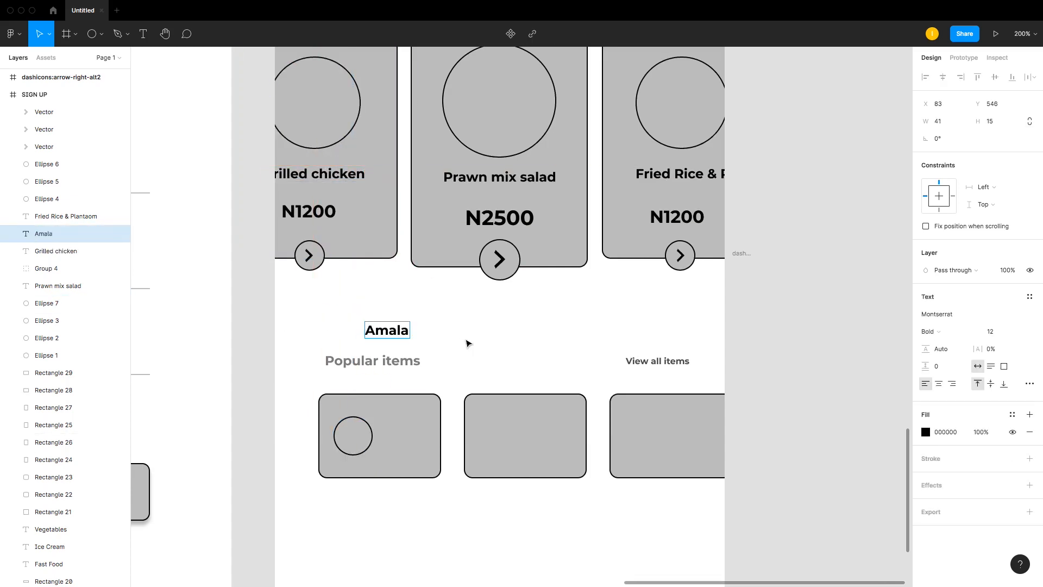
{"action": "key", "text": "Escape"}
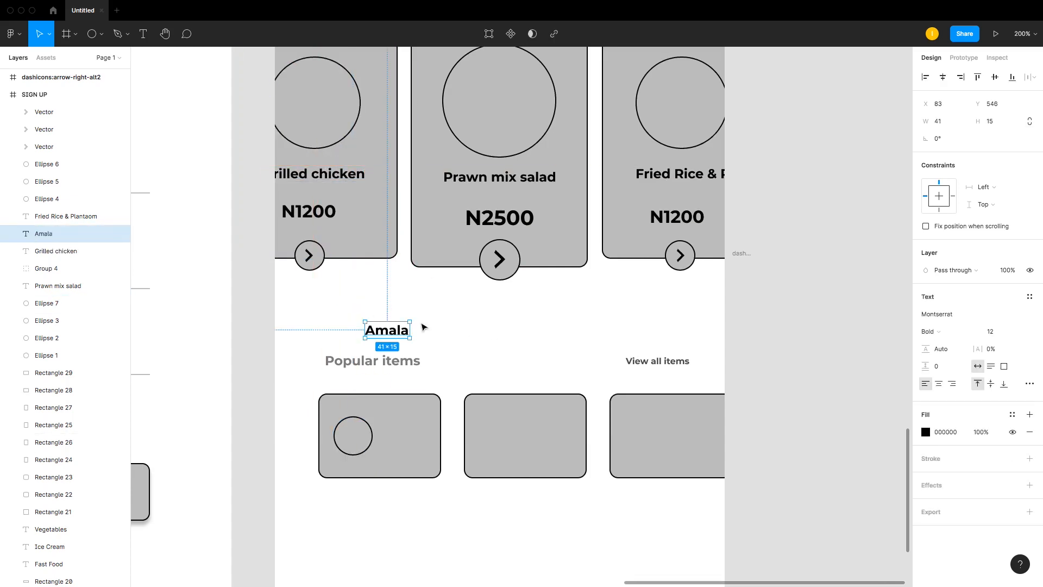
Step: Set the Amala label's font size to 10
{"action": "double_click", "coordinate": [405, 332]}
{"action": "key", "text": "Right"}
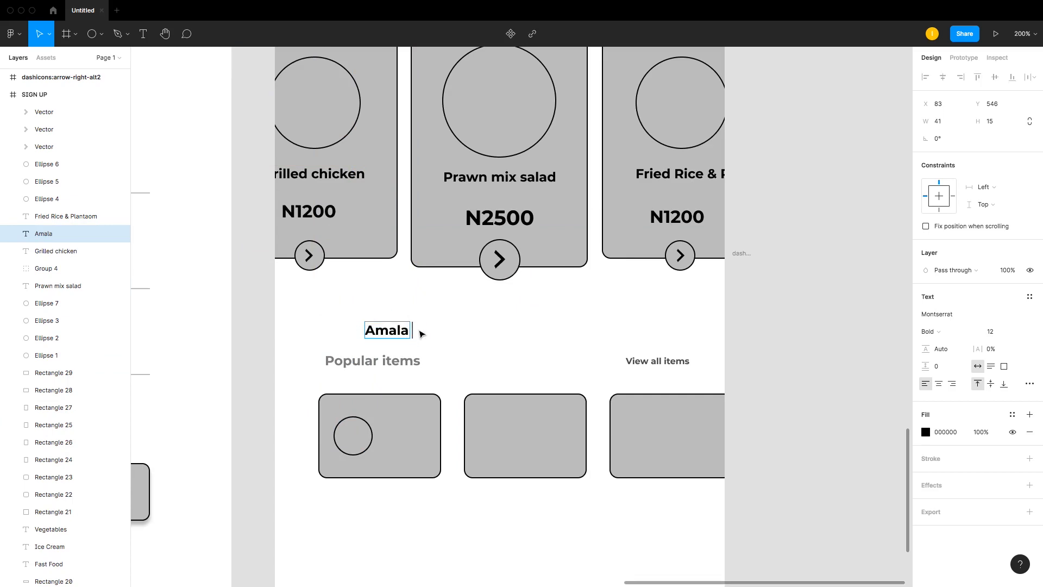
{"action": "key", "text": "Escape"}
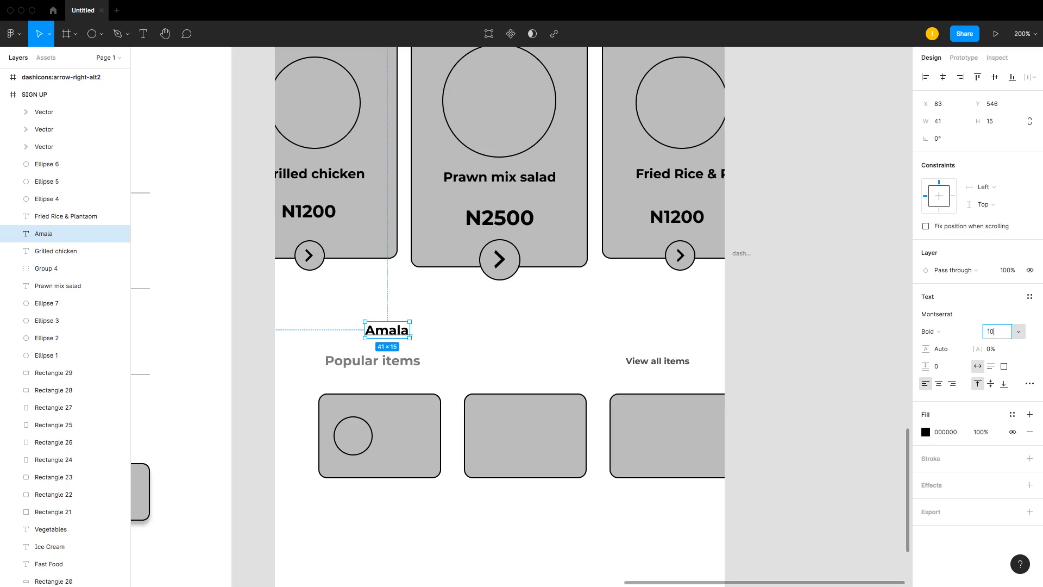
{"action": "type", "text": "10"}
{"action": "key", "text": "Return"}
Step: Move the Amala label into the first popular item card beside its circle
{"action": "left_click_drag", "start_coordinate": [386, 332], "coordinate": [406, 435]}
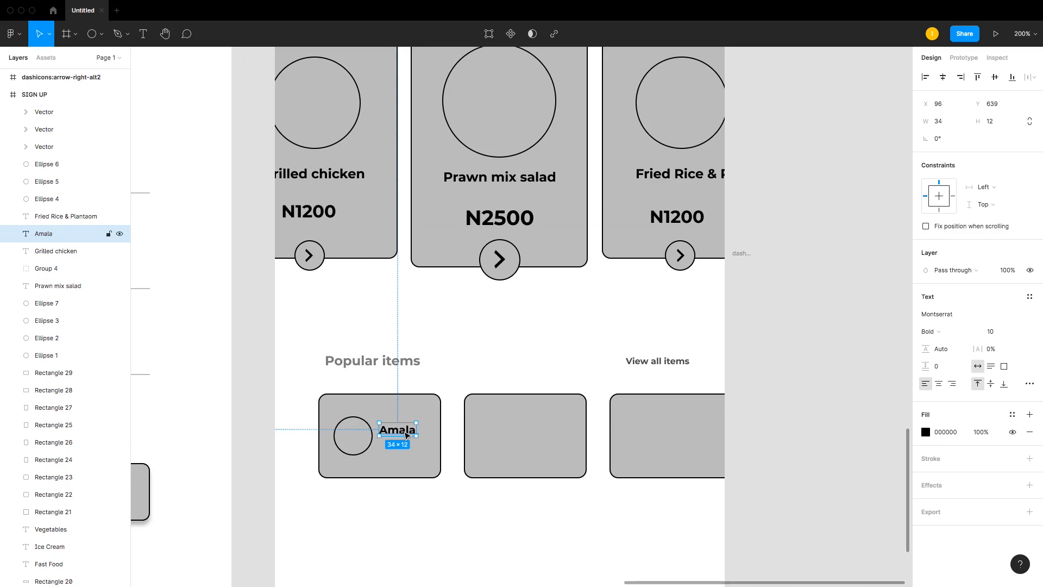
{"action": "left_click_drag", "start_coordinate": [406, 435], "coordinate": [401, 435]}
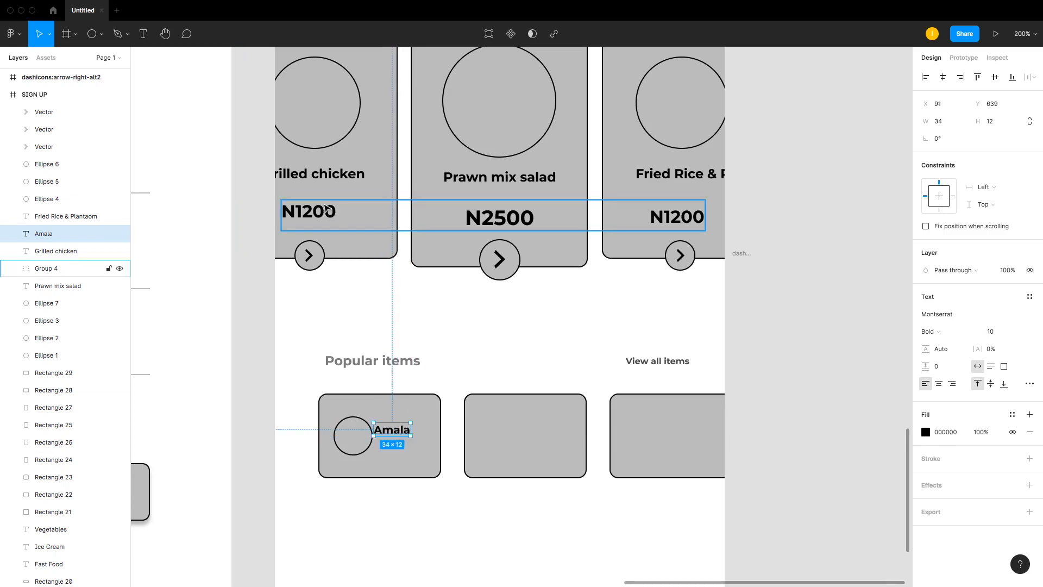
Step: Switch to the browser, search Google for "naira symbol" and copy the ₦ sign
{"action": "left_click", "coordinate": [328, 211]}
{"action": "key", "text": "super+Tab"}
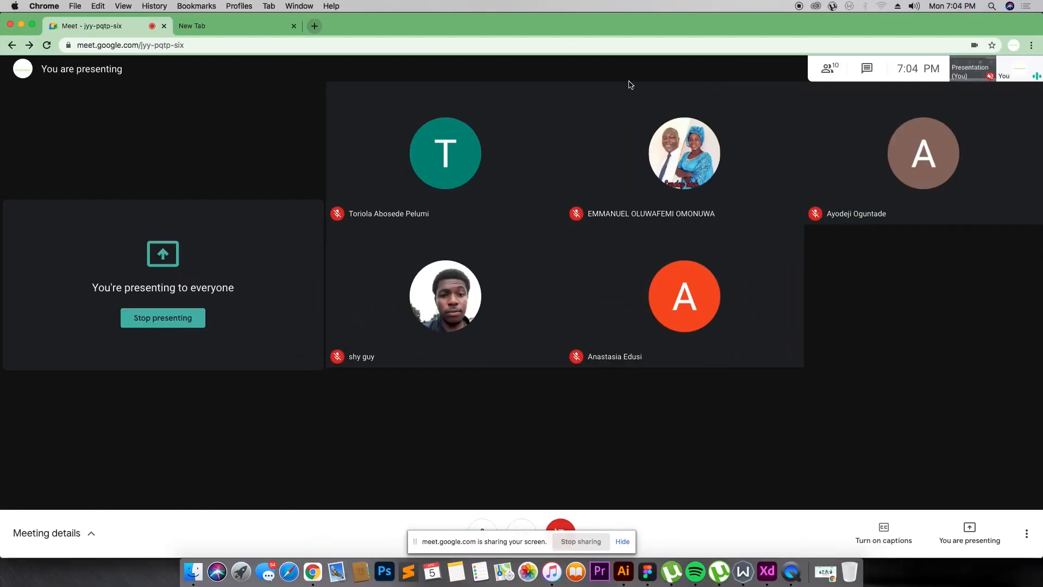
{"action": "left_click", "coordinate": [268, 28]}
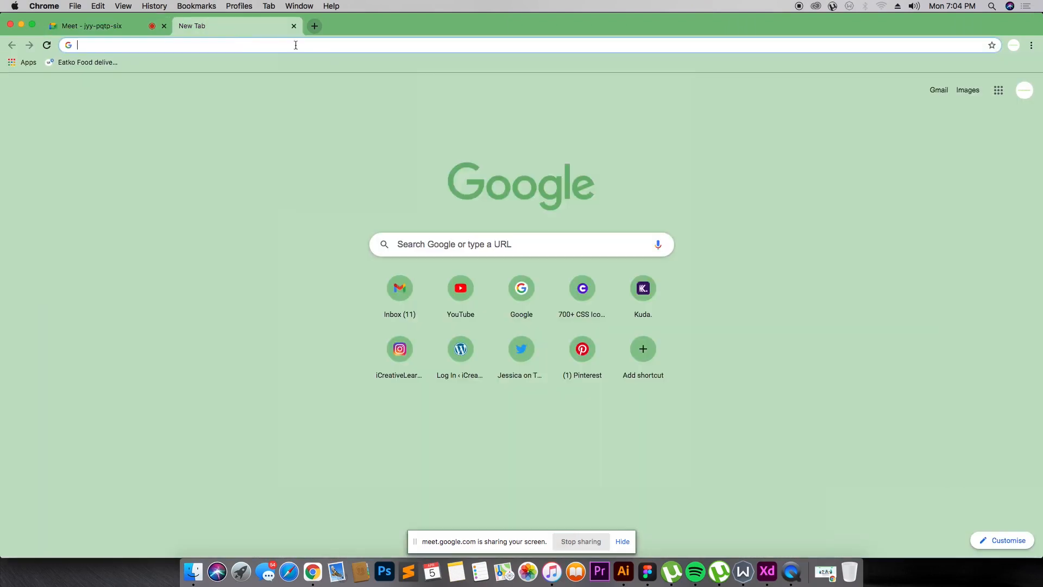
{"action": "left_click", "coordinate": [328, 42]}
{"action": "type", "text": "naira s"}
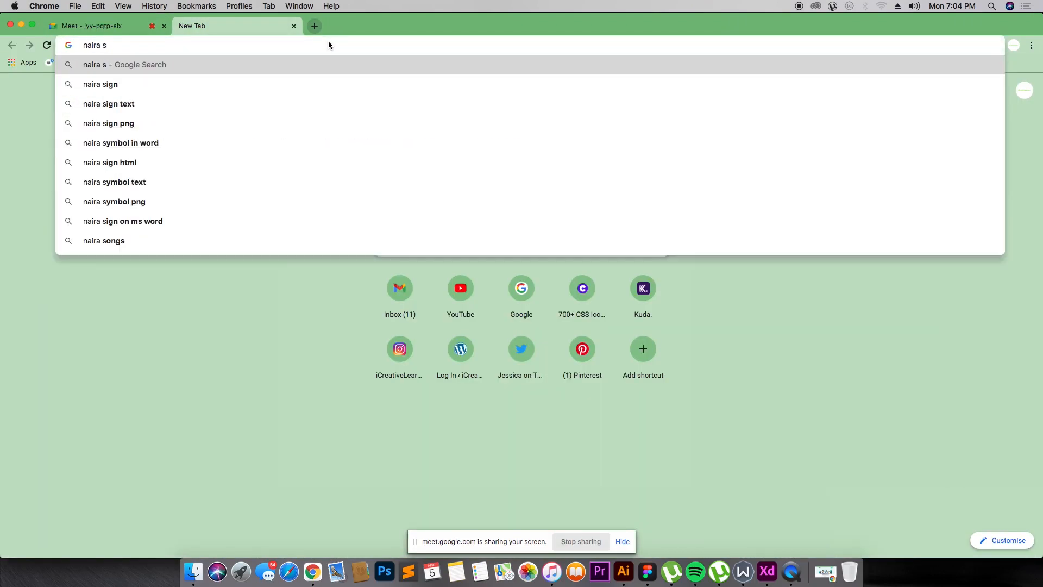
{"action": "type", "text": "ymbl"}
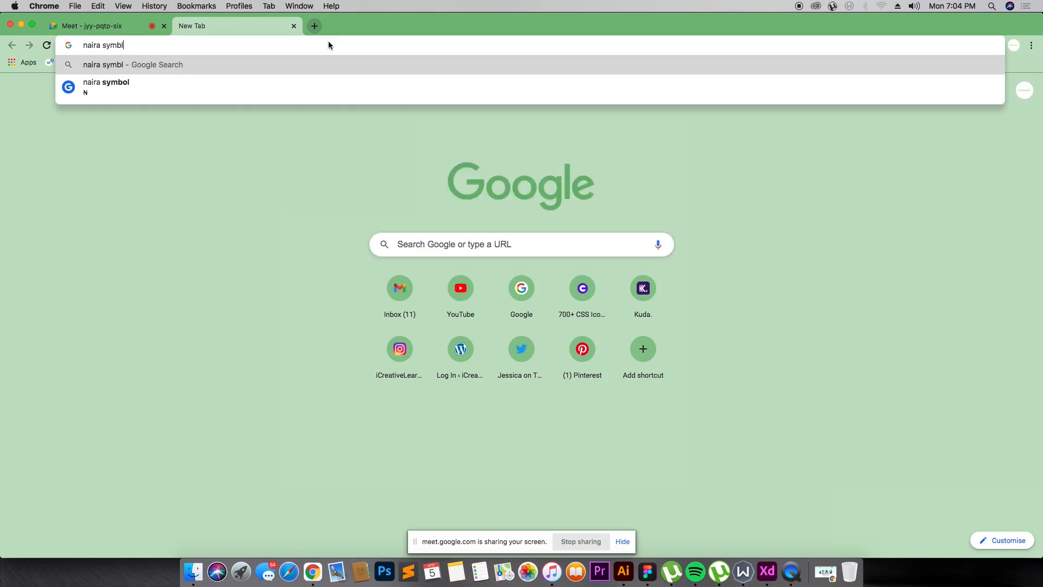
{"action": "key", "text": "BackSpace"}
{"action": "type", "text": "ol"}
{"action": "key", "text": "Return"}
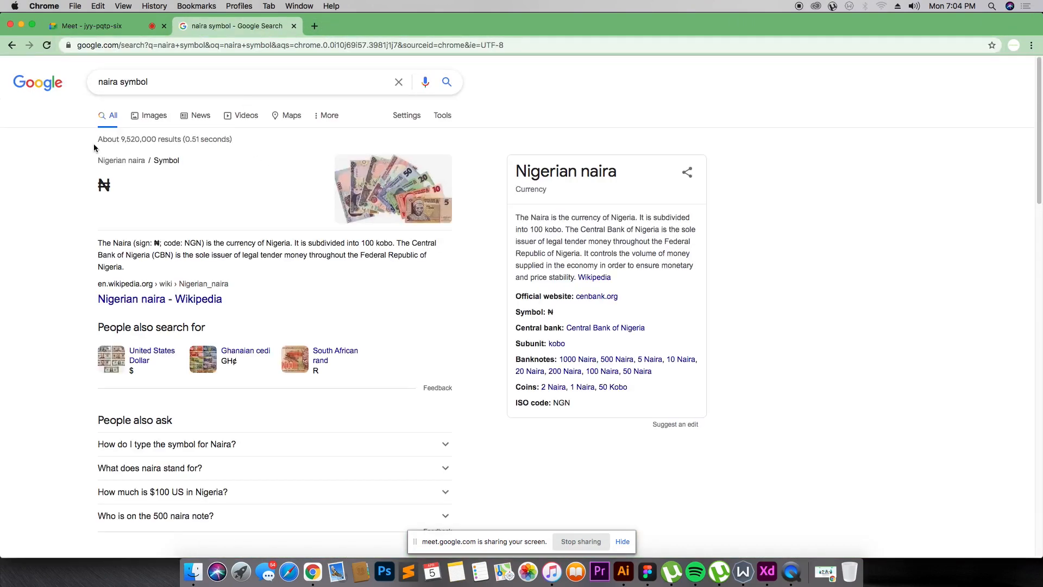
{"action": "left_click", "coordinate": [94, 191]}
{"action": "key", "text": "super+Tab"}
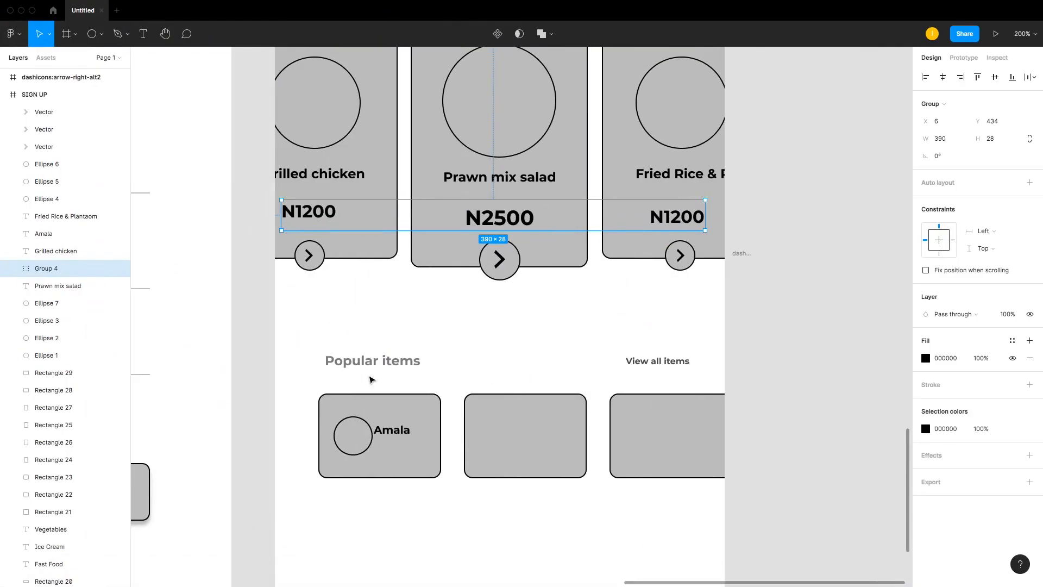
Step: Replace the letter N with the ₦ symbol in all three food card prices
{"action": "double_click", "coordinate": [294, 212]}
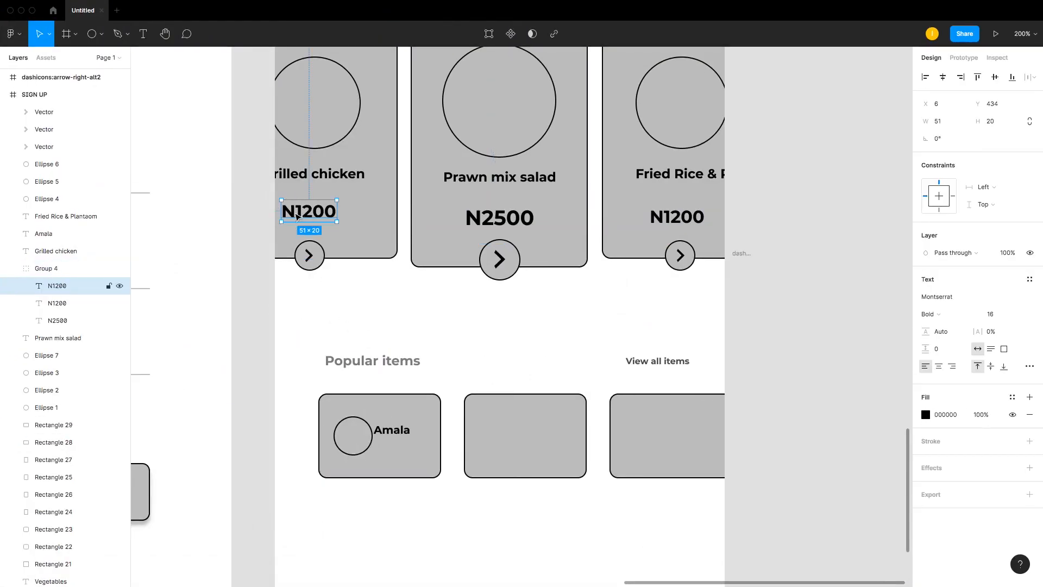
{"action": "double_click", "coordinate": [295, 211]}
{"action": "left_click", "coordinate": [289, 211]}
{"action": "type", "text": "₦"}
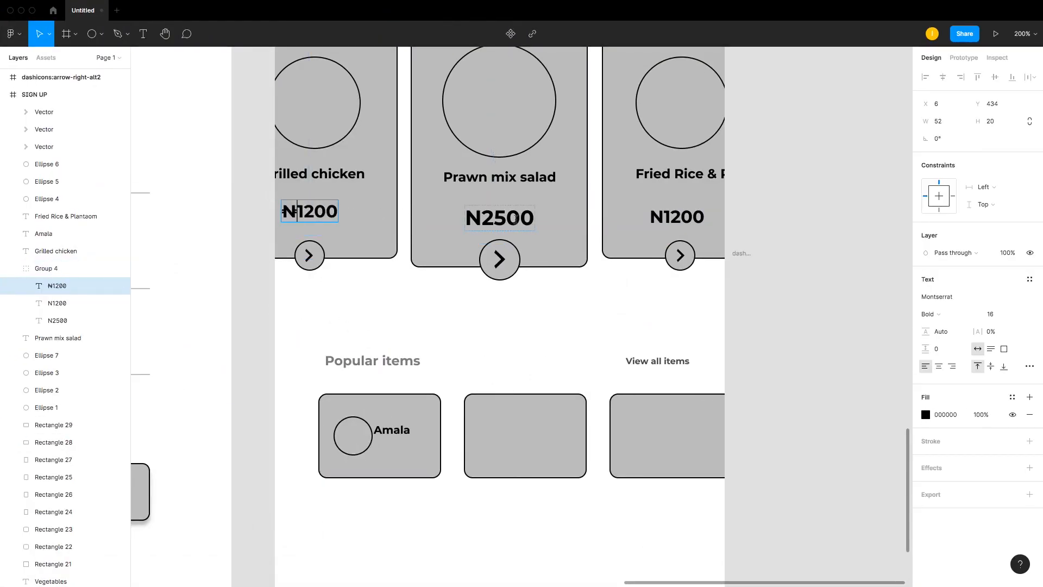
{"action": "left_click", "coordinate": [478, 218]}
{"action": "double_click", "coordinate": [479, 218]}
{"action": "left_click", "coordinate": [477, 219]}
{"action": "key", "text": "shift+Left"}
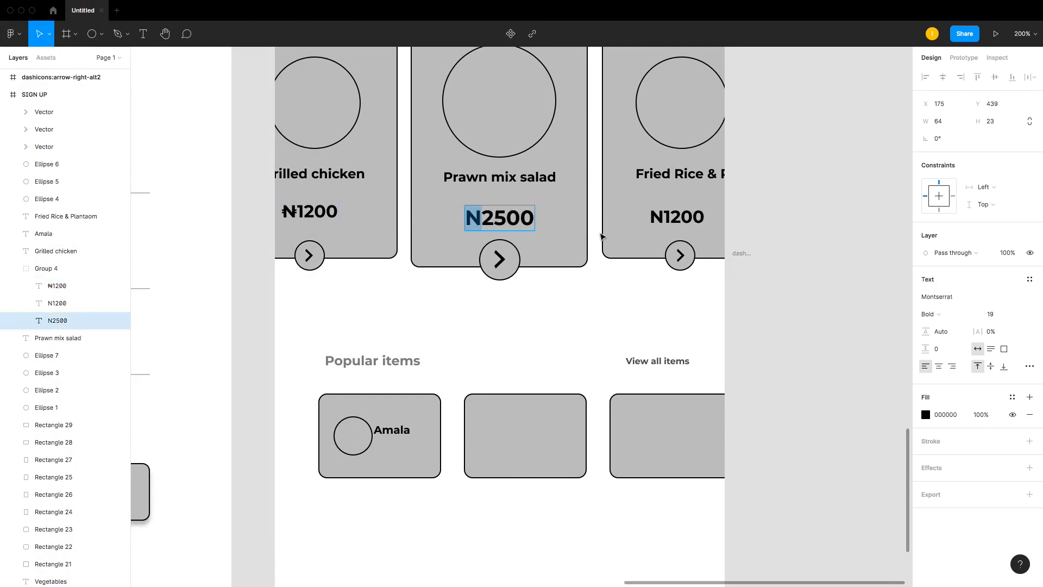
{"action": "type", "text": "₦"}
{"action": "double_click", "coordinate": [662, 218]}
{"action": "left_click", "coordinate": [659, 217]}
{"action": "key", "text": "shift+Left"}
{"action": "type", "text": "₦"}
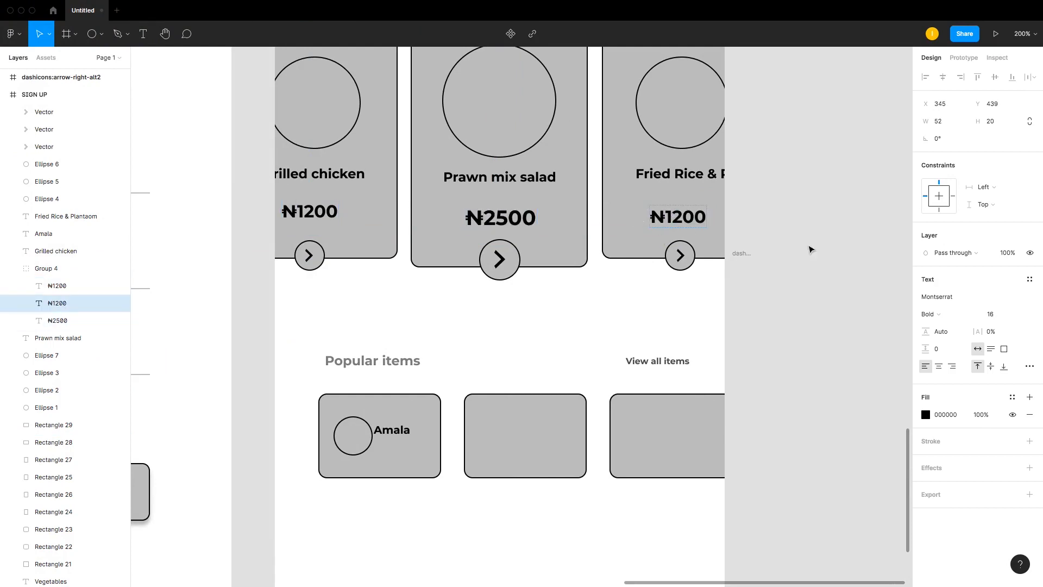
{"action": "key", "text": "Escape"}
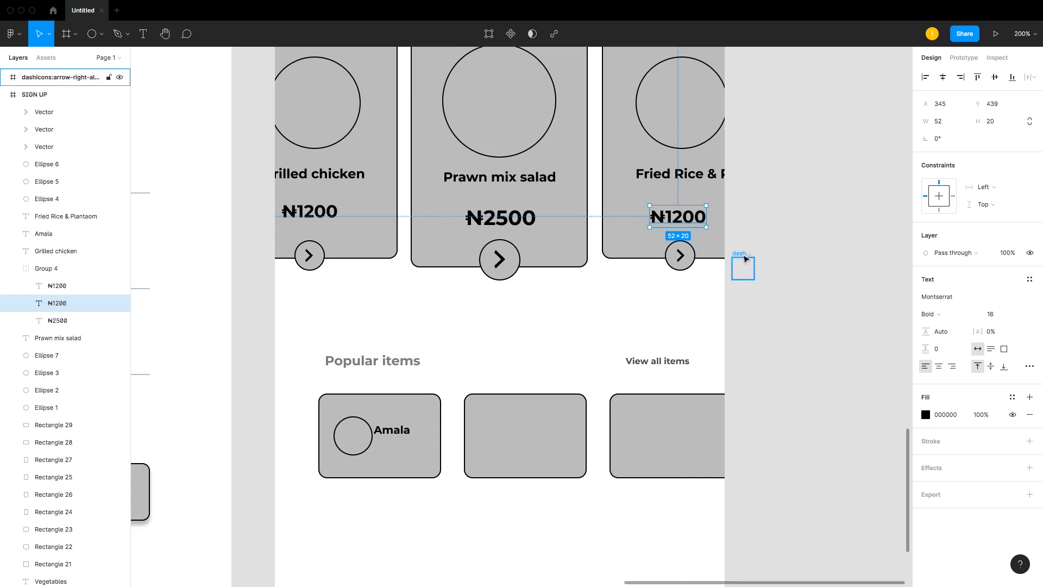
Step: Delete the leftover dashicons arrow frame beside the phone screen
{"action": "left_click", "coordinate": [742, 264]}
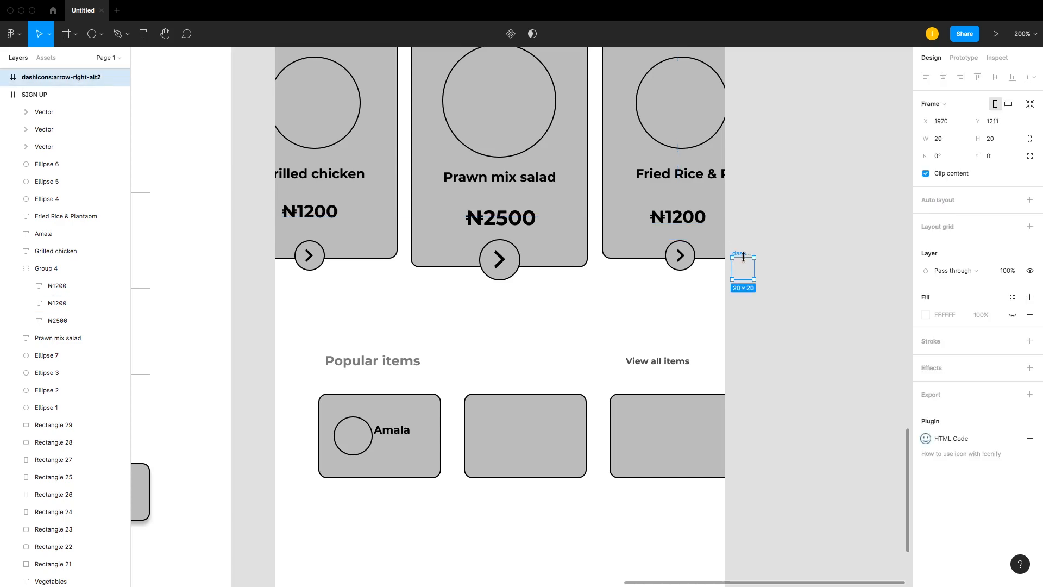
{"action": "key", "text": "Delete"}
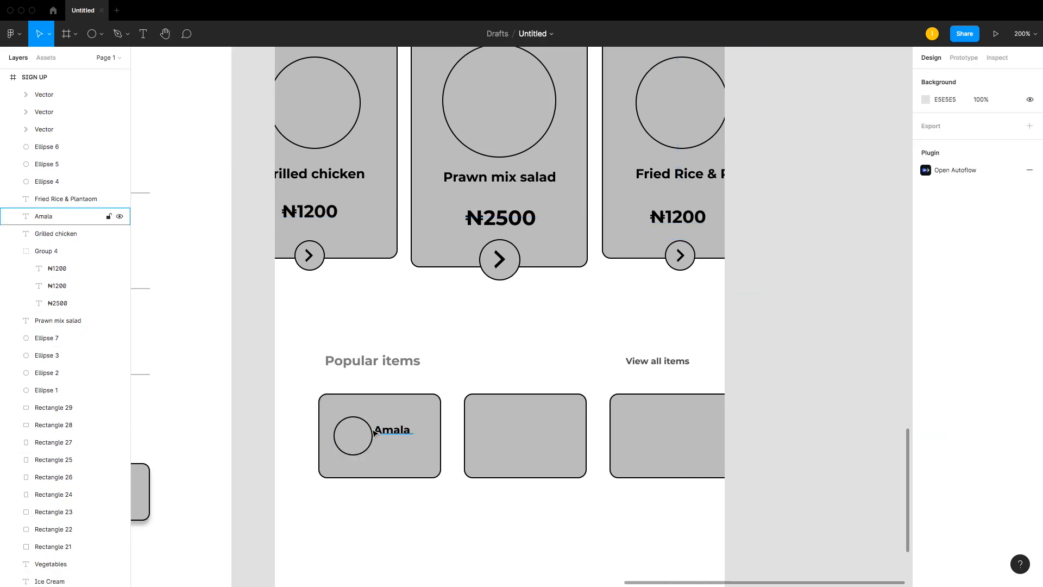
Step: Ungroup the three price labels of the food cards
{"action": "right_click", "coordinate": [327, 213]}
{"action": "left_click", "coordinate": [236, 294]}
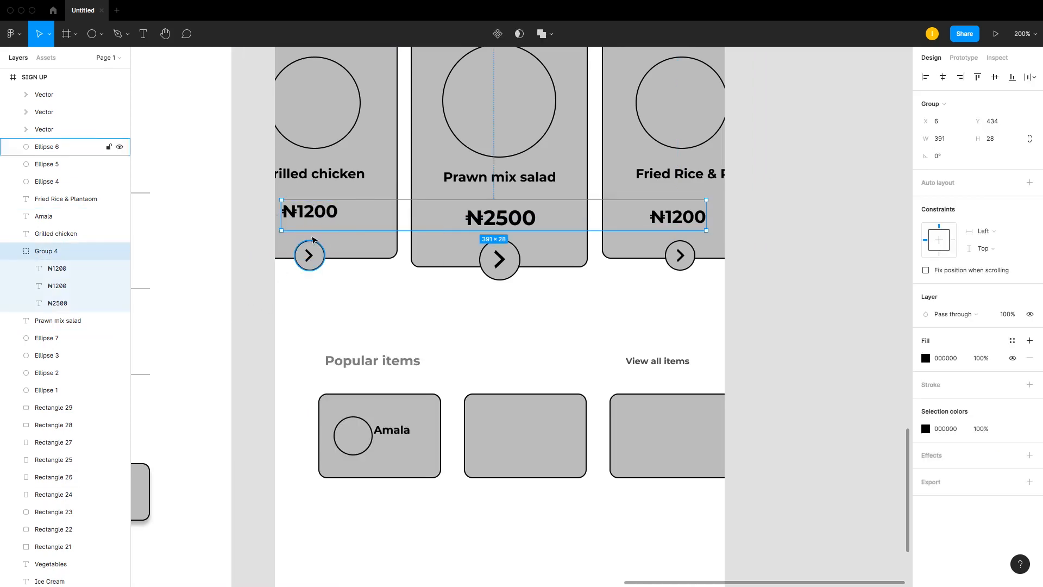
{"action": "left_click", "coordinate": [274, 257]}
{"action": "left_click", "coordinate": [302, 211]}
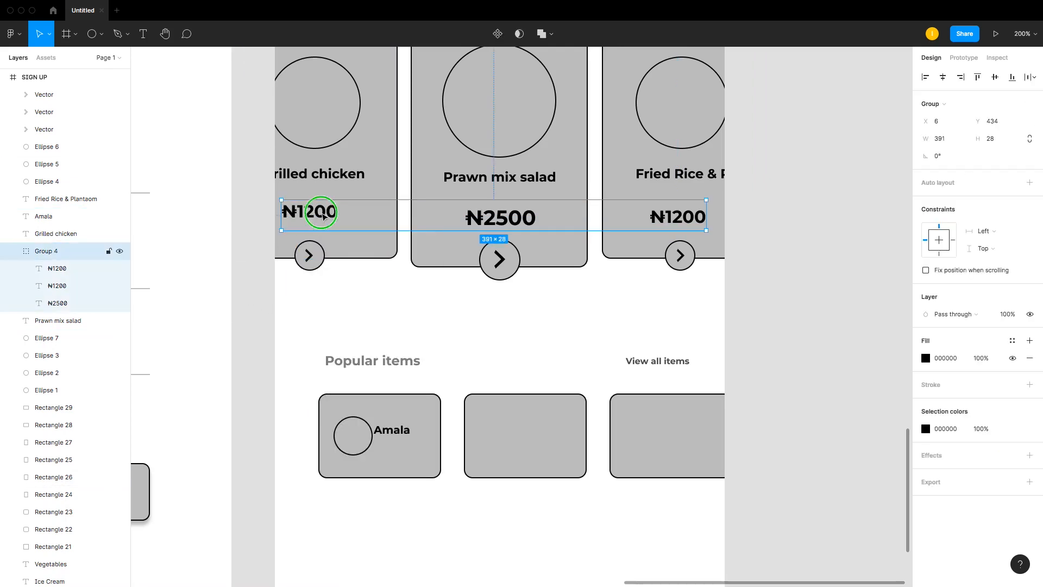
{"action": "right_click", "coordinate": [322, 216]}
{"action": "left_click", "coordinate": [356, 331]}
{"action": "left_click", "coordinate": [268, 317]}
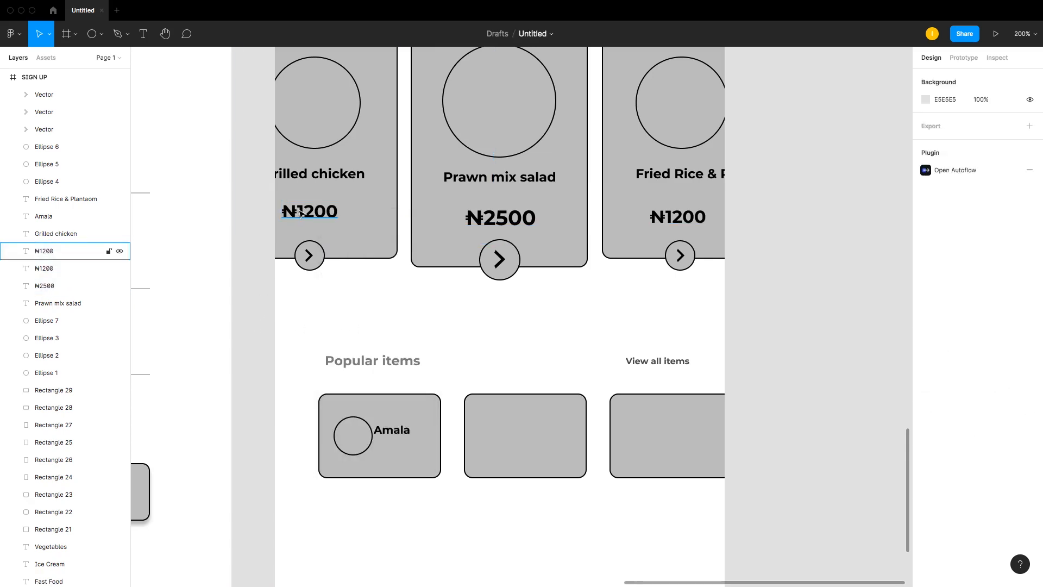
Step: Duplicate the ₦1200 price into the first popular item card and set its font size to 12
{"action": "left_click_drag", "start_coordinate": [301, 213], "coordinate": [417, 454]}
{"action": "key", "text": "super+z"}
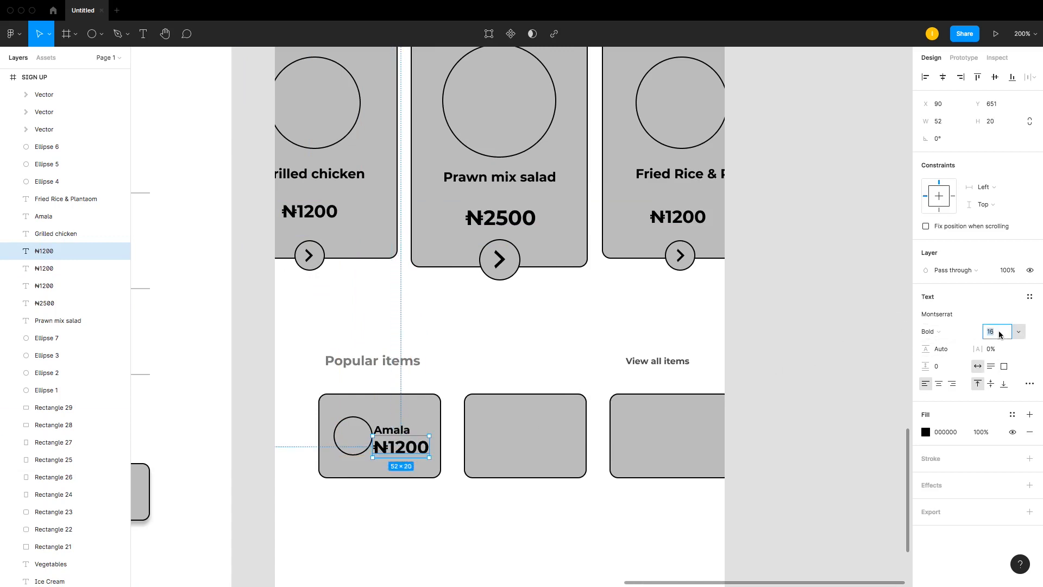
{"action": "key", "text": "Return"}
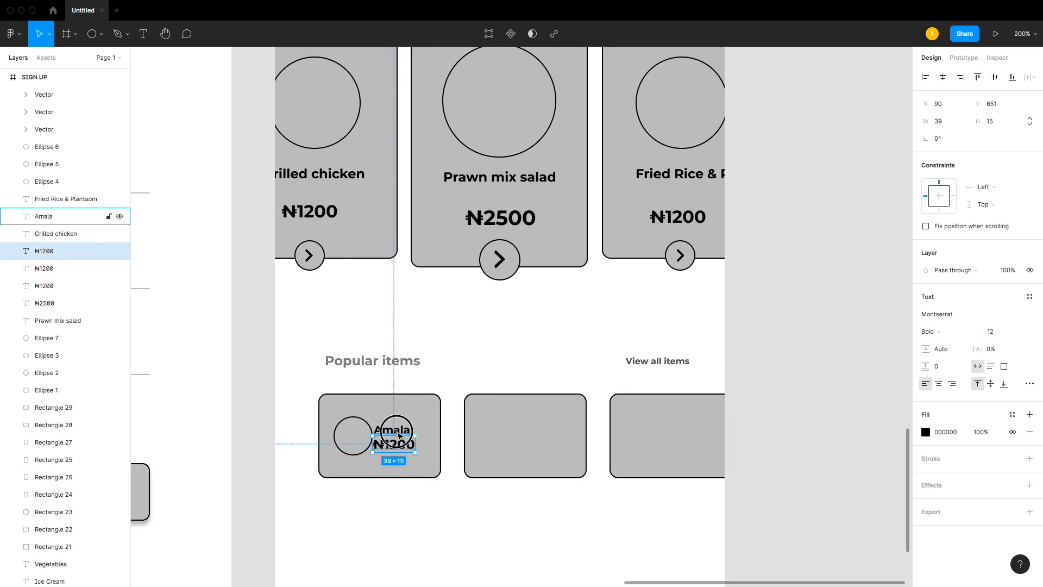
Step: Position the copied price directly beneath the Amala label in the first popular card
{"action": "left_click", "coordinate": [384, 430]}
{"action": "left_click", "coordinate": [367, 442]}
{"action": "left_click_drag", "start_coordinate": [368, 447], "coordinate": [398, 447]}
{"action": "left_click", "coordinate": [396, 448]}
{"action": "left_click", "coordinate": [396, 430], "text": "shift"}
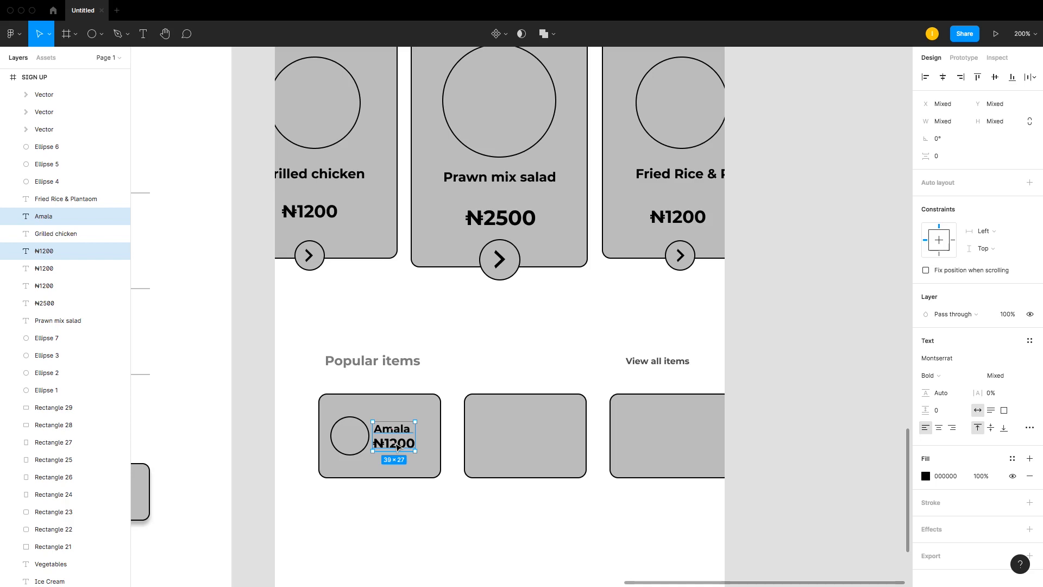
Step: Change the popular item price text to ₦1500
{"action": "double_click", "coordinate": [398, 446]}
{"action": "left_click", "coordinate": [397, 447]}
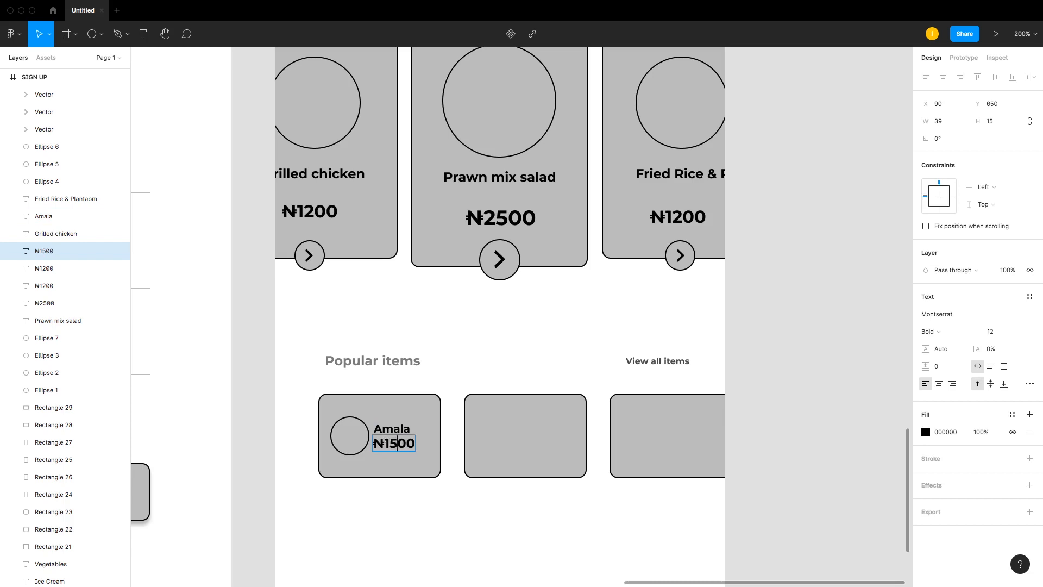
{"action": "key", "text": "Escape"}
Step: Duplicate the circle, Amala label and ₦1500 price into the second and third popular item cards
{"action": "left_click", "coordinate": [398, 432], "text": "shift"}
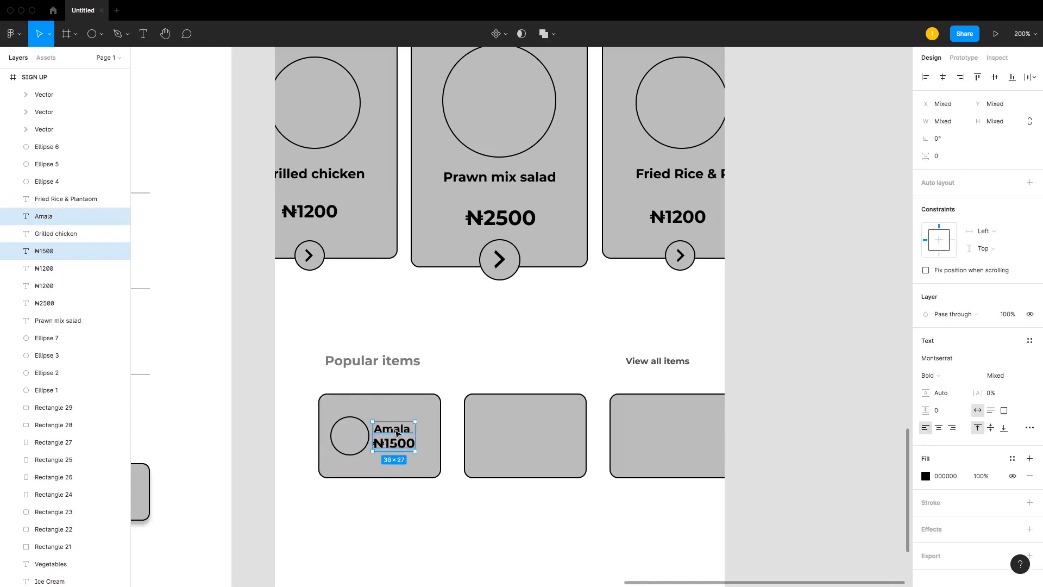
{"action": "left_click", "coordinate": [433, 386]}
{"action": "left_click", "coordinate": [396, 428]}
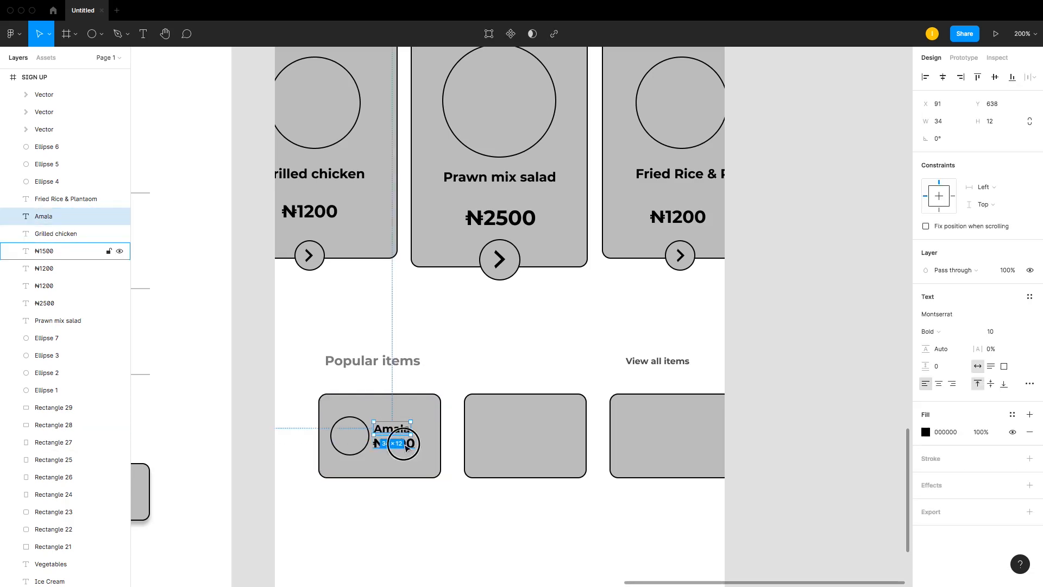
{"action": "left_click", "coordinate": [405, 447], "text": "shift"}
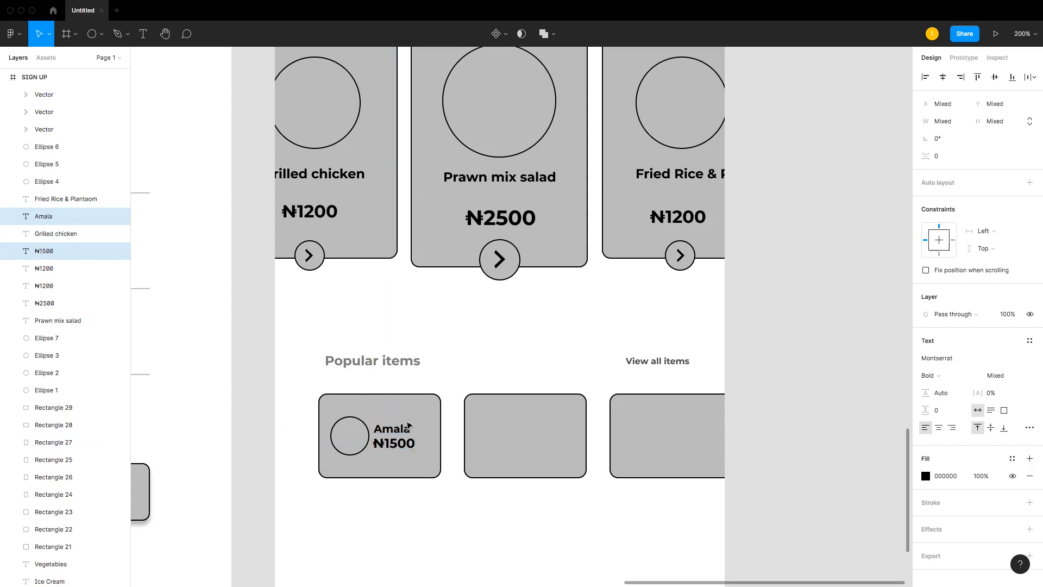
{"action": "left_click", "coordinate": [358, 425], "text": "shift"}
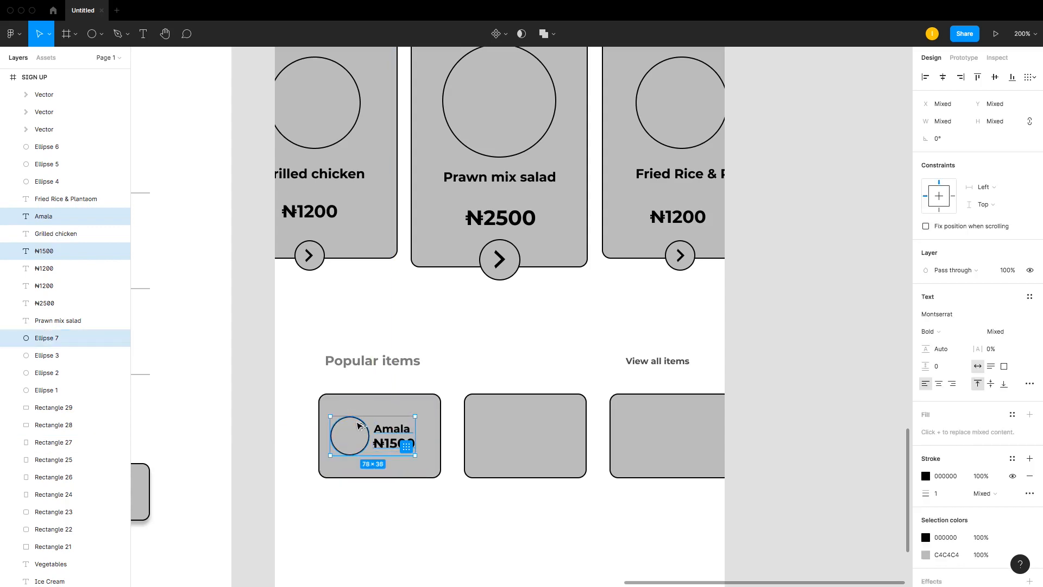
{"action": "left_click_drag", "start_coordinate": [359, 425], "coordinate": [669, 425], "text": "alt"}
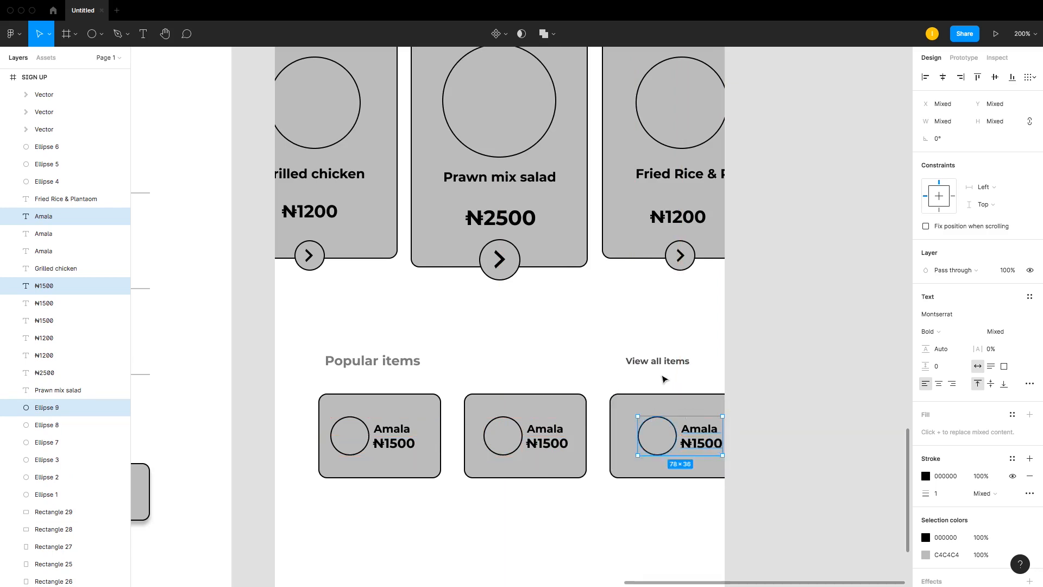
{"action": "left_click", "coordinate": [743, 375]}
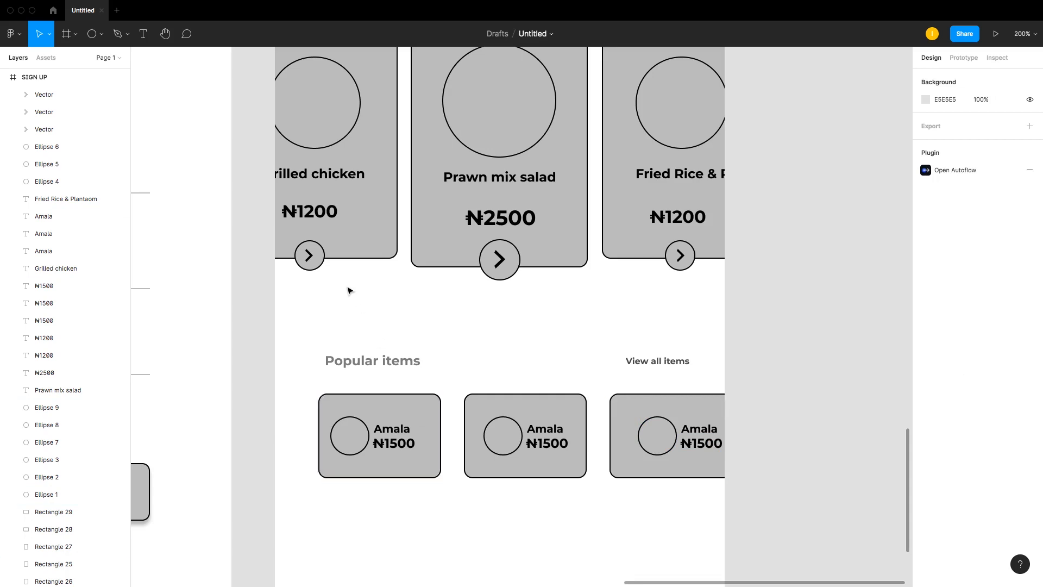
Step: Start editing the Amala label in the second popular item card
{"action": "scroll", "coordinate": [348, 288], "scroll_direction": "up", "scroll_amount": 6}
{"action": "scroll", "coordinate": [348, 288], "scroll_direction": "down", "scroll_amount": 3}
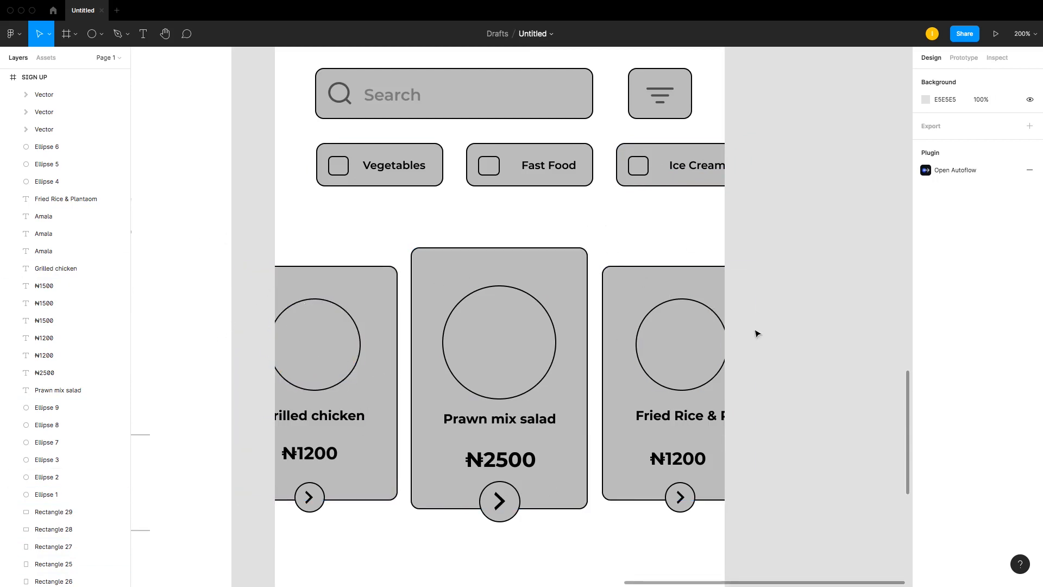
{"action": "scroll", "coordinate": [794, 336], "scroll_direction": "down", "scroll_amount": 5}
{"action": "scroll", "coordinate": [486, 375], "scroll_direction": "up", "scroll_amount": 6}
{"action": "scroll", "coordinate": [486, 375], "scroll_direction": "up", "scroll_amount": 1}
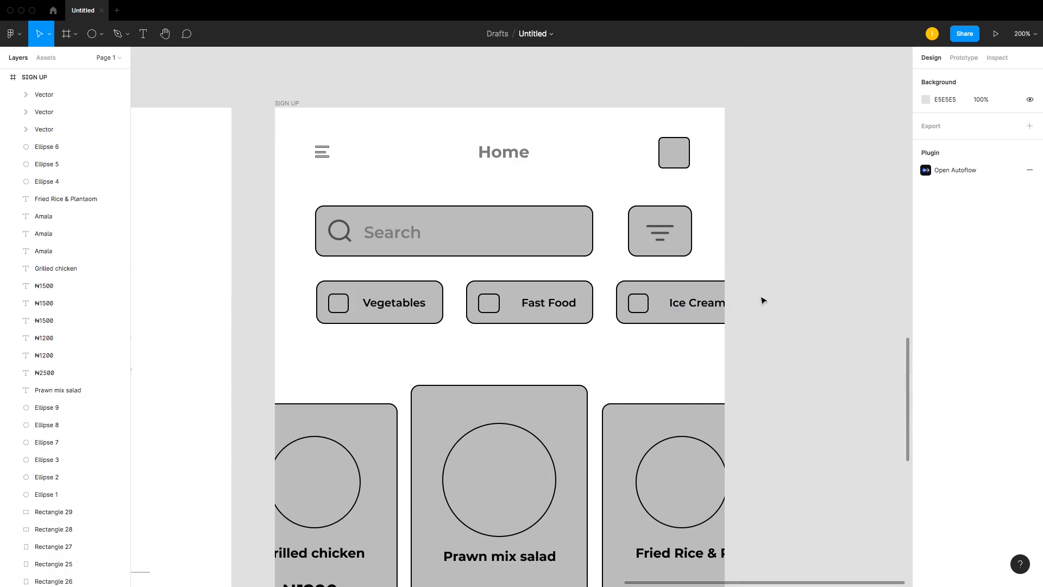
{"action": "scroll", "coordinate": [785, 302], "scroll_direction": "down", "scroll_amount": 7}
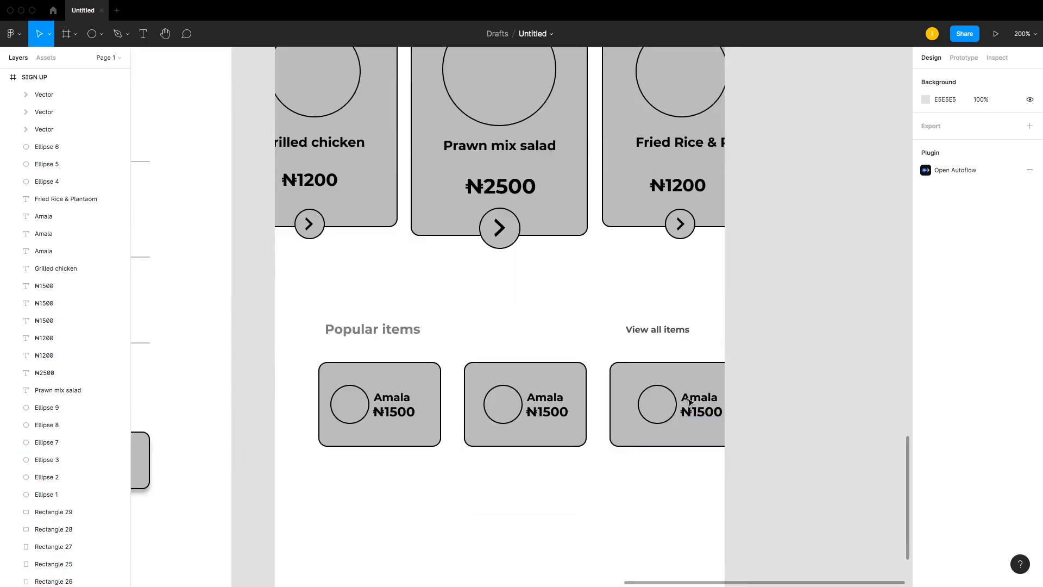
{"action": "double_click", "coordinate": [556, 396]}
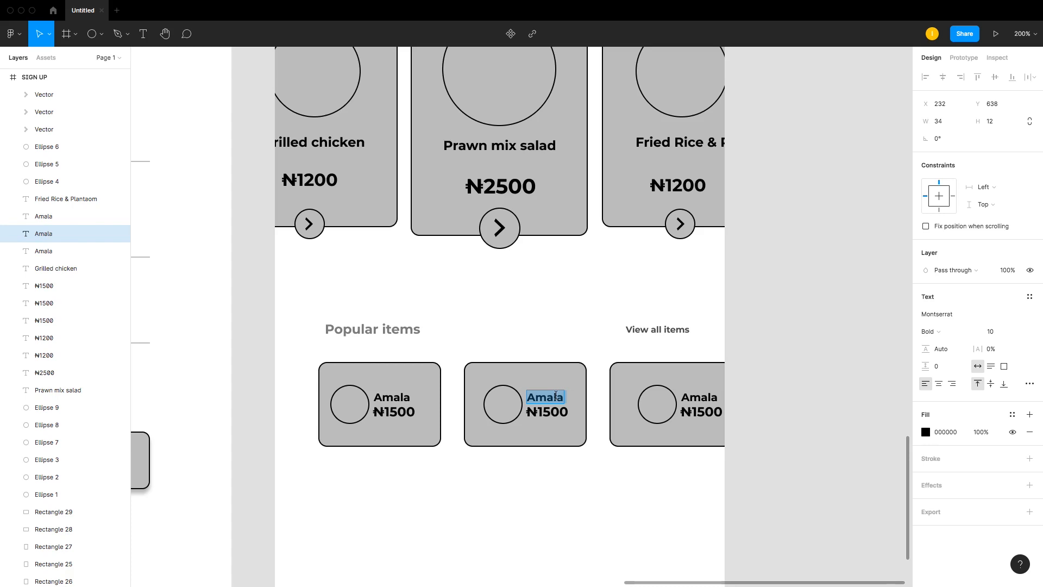
Step: Rename the second popular item label to Njollof
{"action": "type", "text": "j"}
{"action": "key", "text": "BackSpace"}
{"action": "type", "text": "N"}
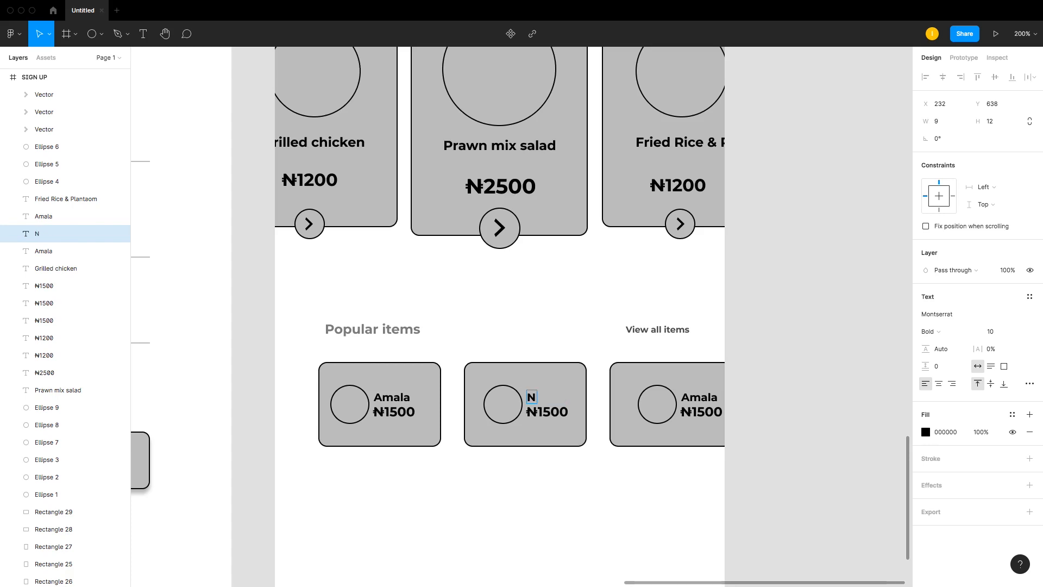
{"action": "type", "text": "jollof"}
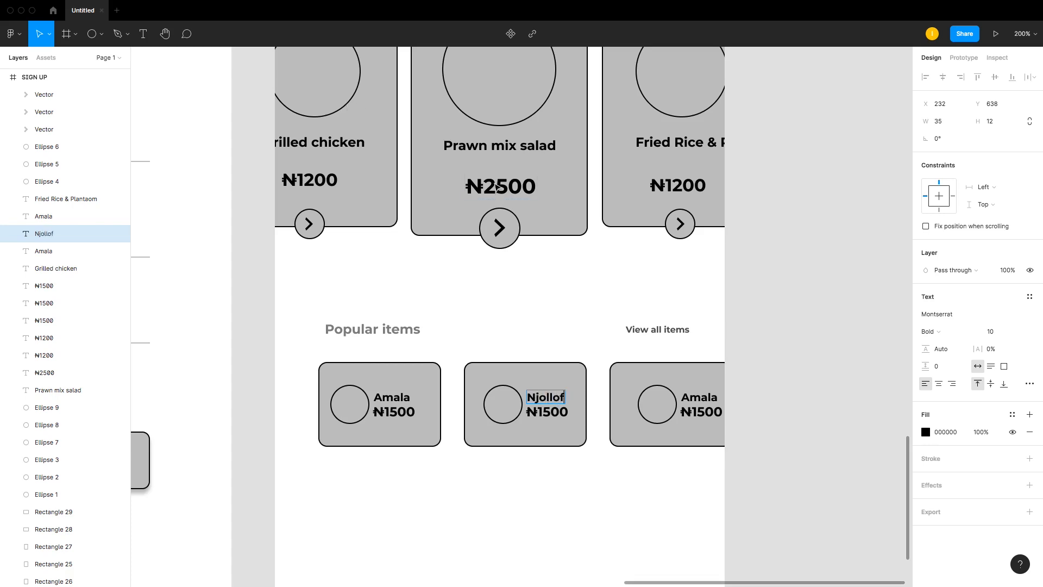
{"action": "key", "text": "Escape"}
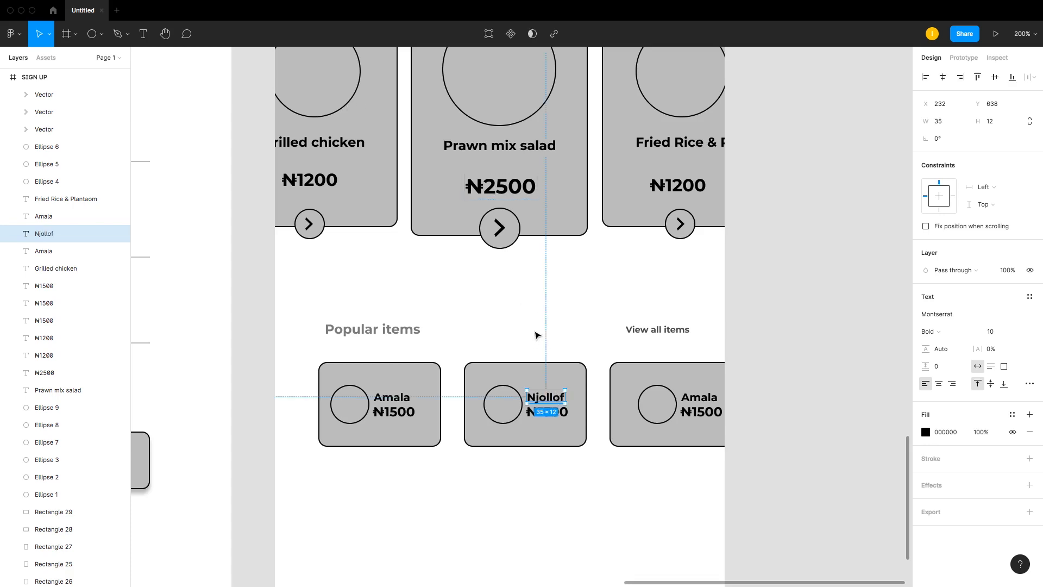
Step: Change the second popular item price to ₦1800
{"action": "double_click", "coordinate": [565, 416]}
{"action": "left_click", "coordinate": [551, 413]}
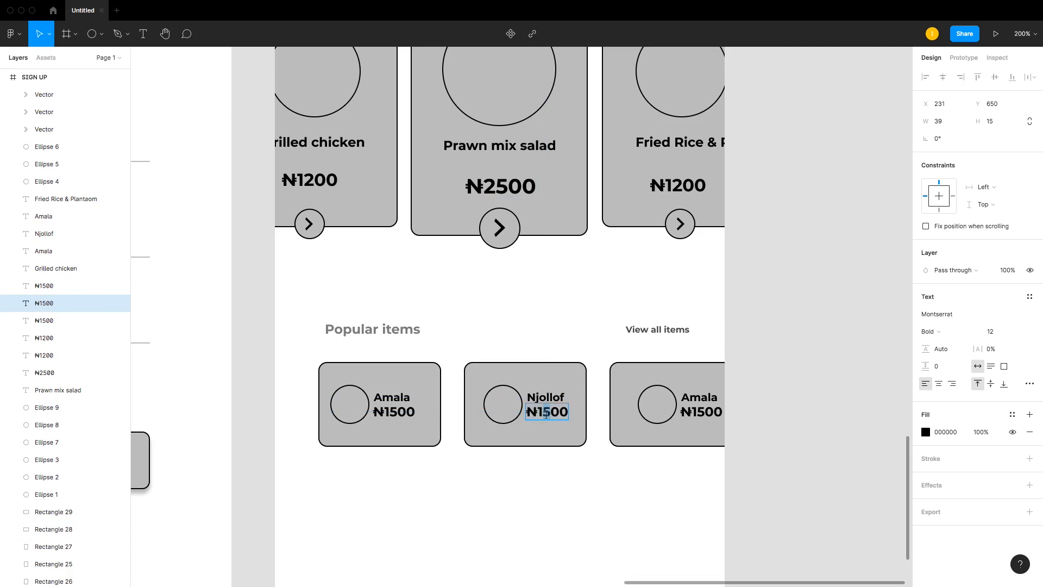
{"action": "type", "text": "8"}
{"action": "key", "text": "Escape"}
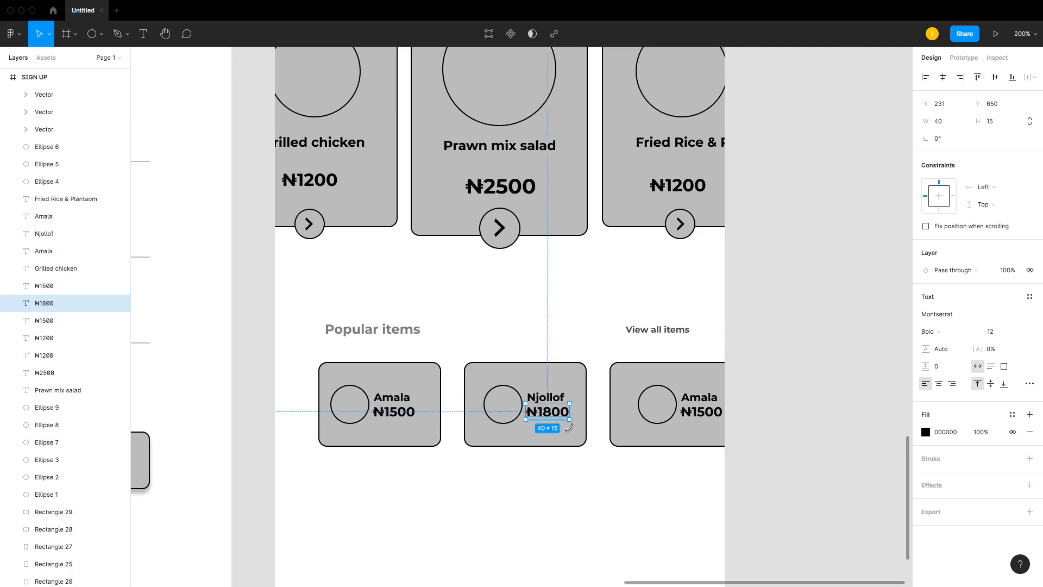
Step: Rename the third popular item label to Pepper Soup
{"action": "double_click", "coordinate": [710, 397]}
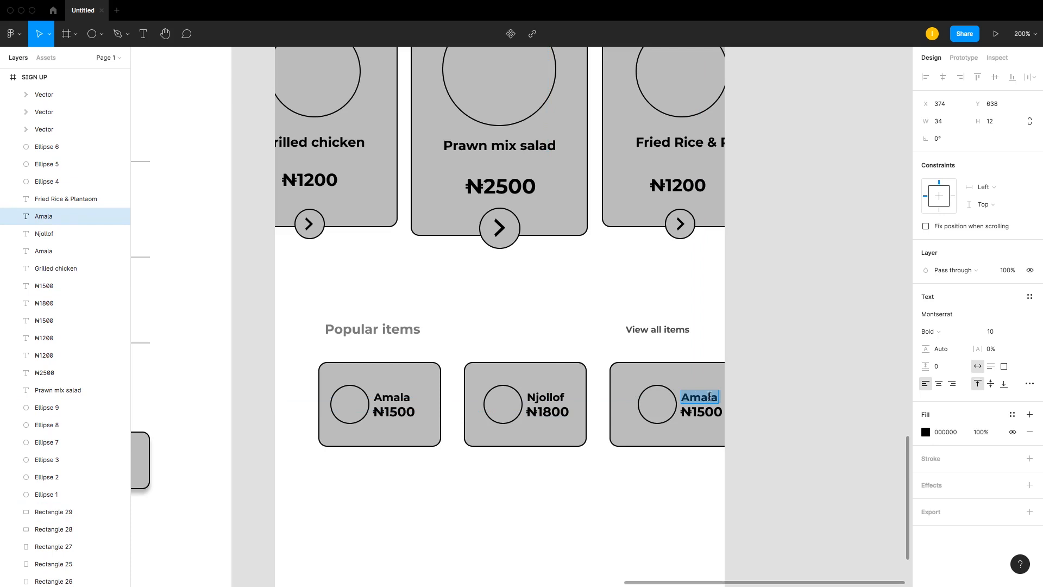
{"action": "type", "text": "Pepp"}
{"action": "key", "text": "BackSpace"}
{"action": "key", "text": "BackSpace"}
{"action": "type", "text": "per Soup"}
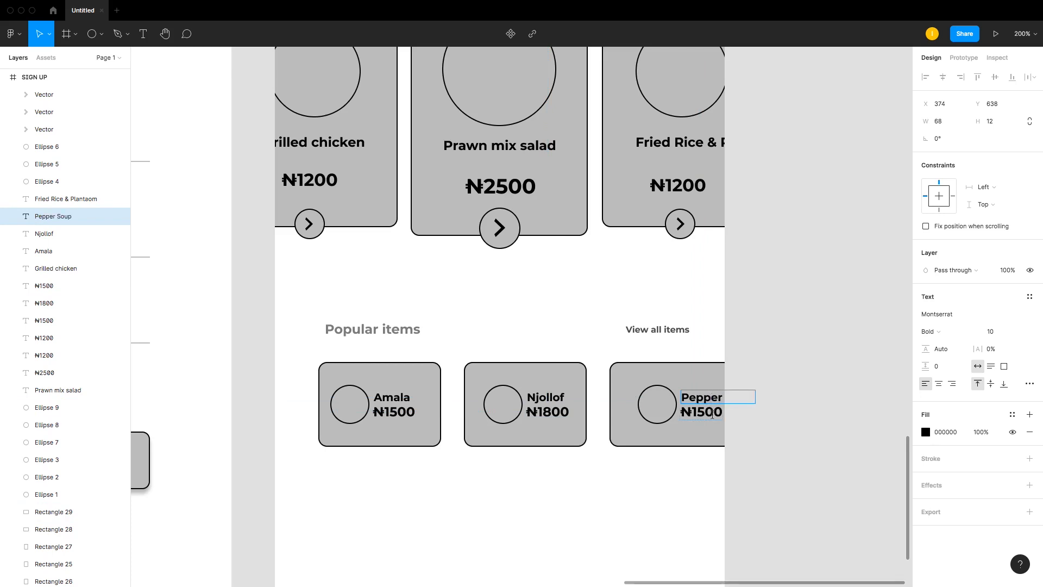
Step: Change the third popular item price to ₦3500
{"action": "double_click", "coordinate": [712, 415]}
{"action": "left_click", "coordinate": [703, 412]}
{"action": "left_click_drag", "start_coordinate": [699, 412], "coordinate": [694, 410]}
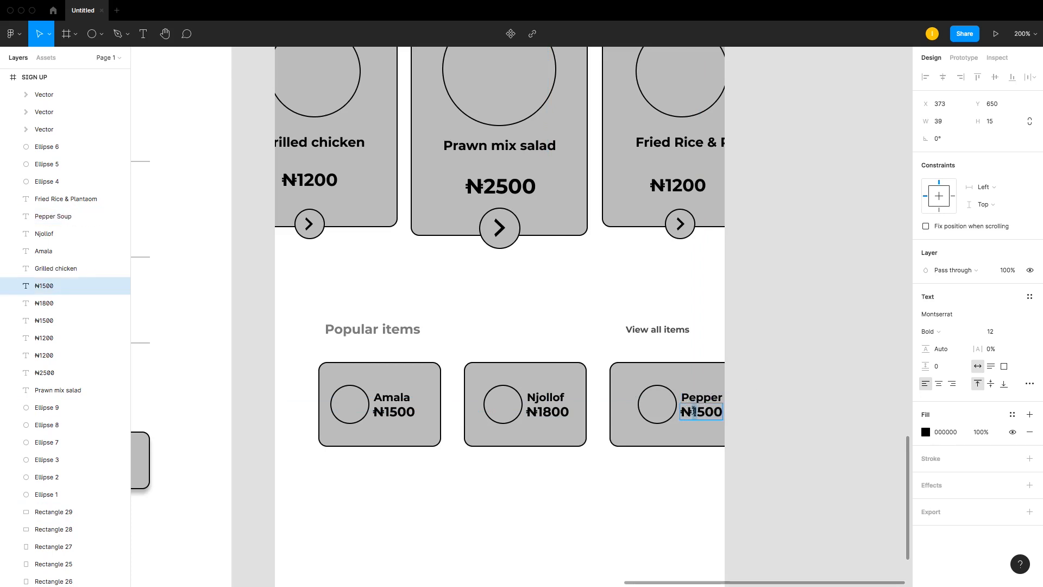
{"action": "type", "text": "3"}
{"action": "key", "text": "Escape"}
{"action": "left_click", "coordinate": [772, 373]}
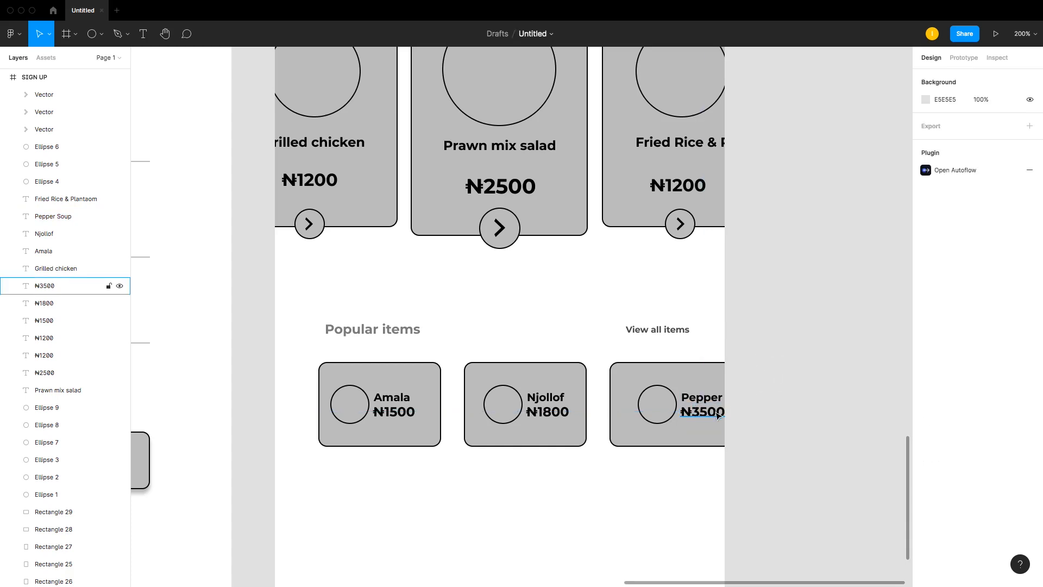
Step: Set the font size of all three popular item prices to 10
{"action": "left_click", "coordinate": [716, 413]}
{"action": "left_click", "coordinate": [549, 413], "text": "shift"}
{"action": "left_click", "coordinate": [406, 417], "text": "shift"}
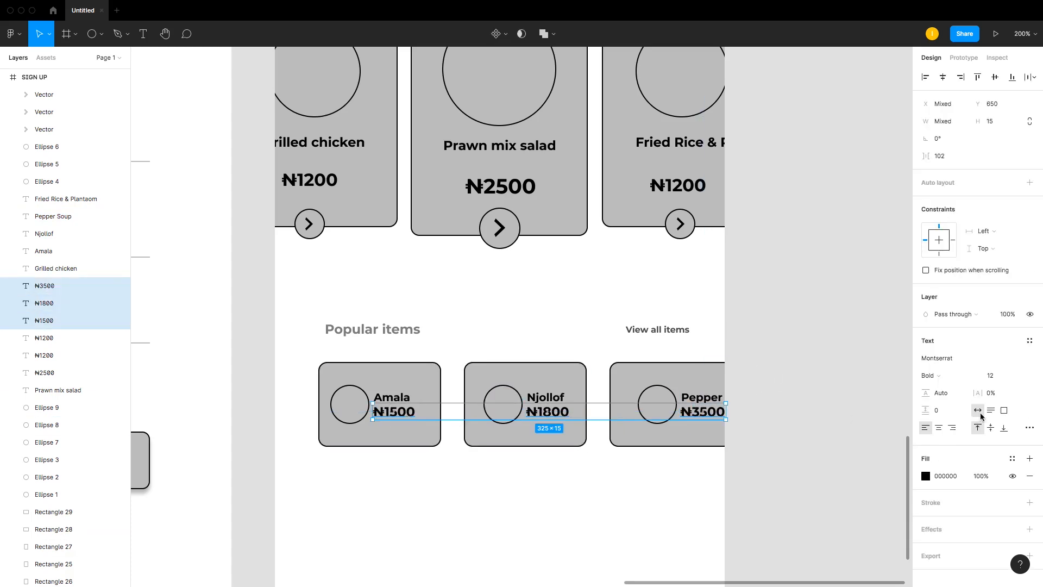
{"action": "left_click", "coordinate": [992, 376]}
{"action": "type", "text": "10"}
{"action": "key", "text": "Return"}
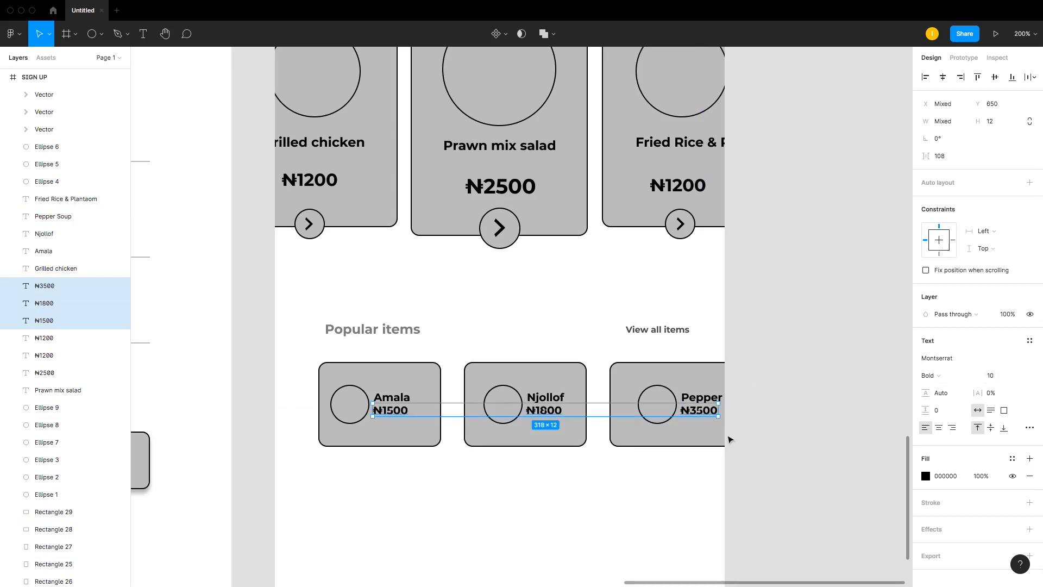
{"action": "left_click", "coordinate": [1004, 379]}
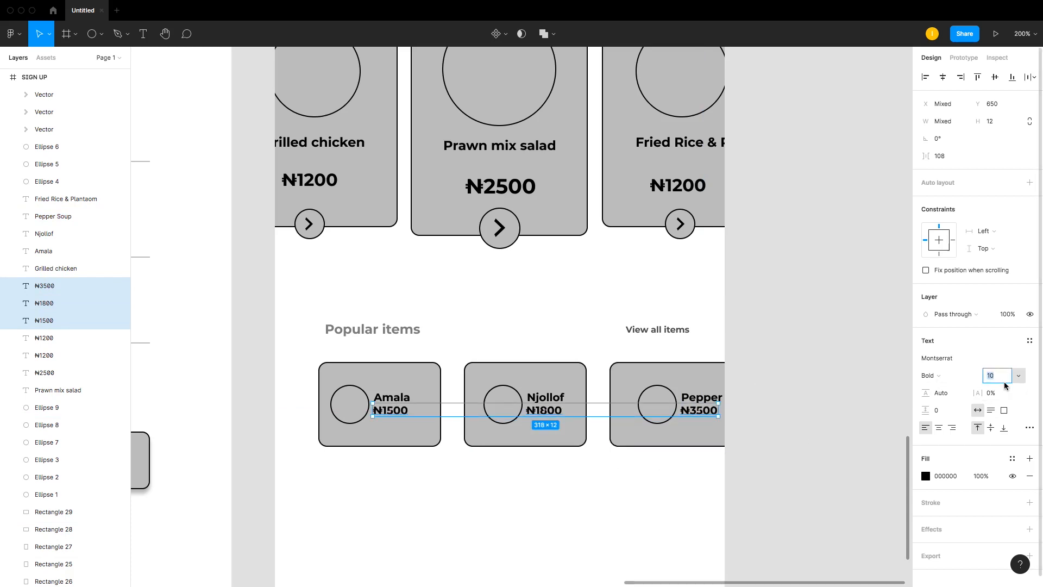
Step: Move the Amala label and price slightly lower within the first popular card
{"action": "left_click", "coordinate": [443, 438]}
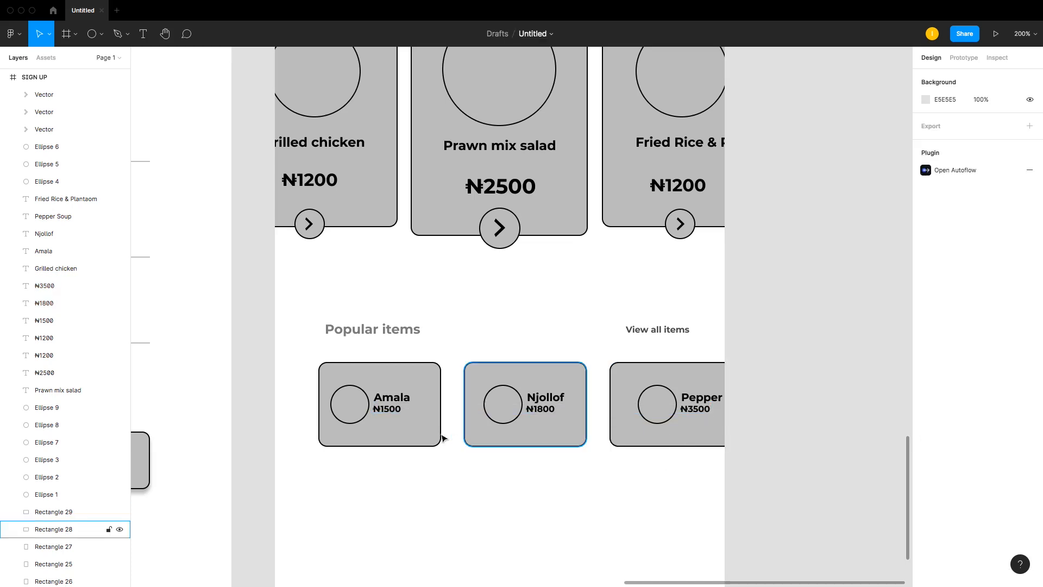
{"action": "mouse_move", "coordinate": [396, 414]}
{"action": "left_mouse_down"}
{"action": "mouse_move", "coordinate": [402, 406]}
{"action": "mouse_move", "coordinate": [384, 416]}
{"action": "left_mouse_up"}
{"action": "left_click", "coordinate": [441, 408]}
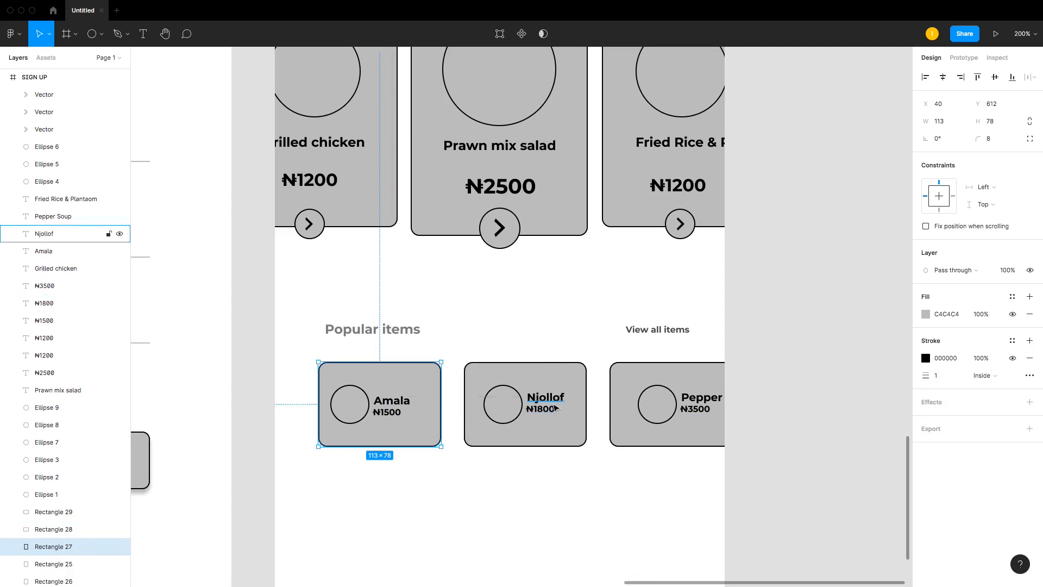
{"action": "left_click", "coordinate": [546, 409]}
Step: Group the Amala label and its price in the first popular card
{"action": "left_click", "coordinate": [392, 403]}
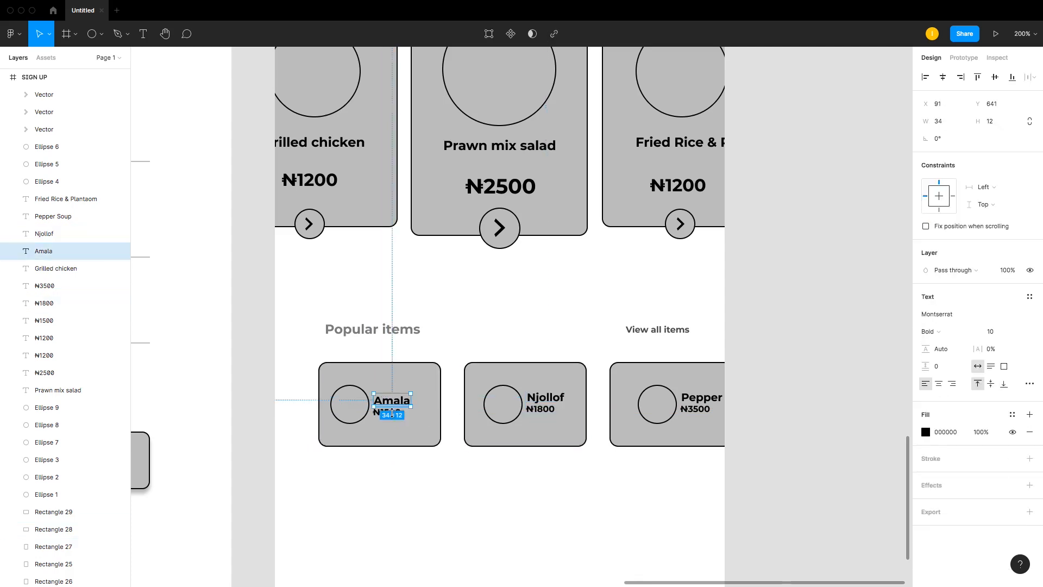
{"action": "left_click", "coordinate": [391, 411], "text": "shift"}
{"action": "key", "text": "super+g"}
{"action": "left_click", "coordinate": [358, 413], "text": "shift"}
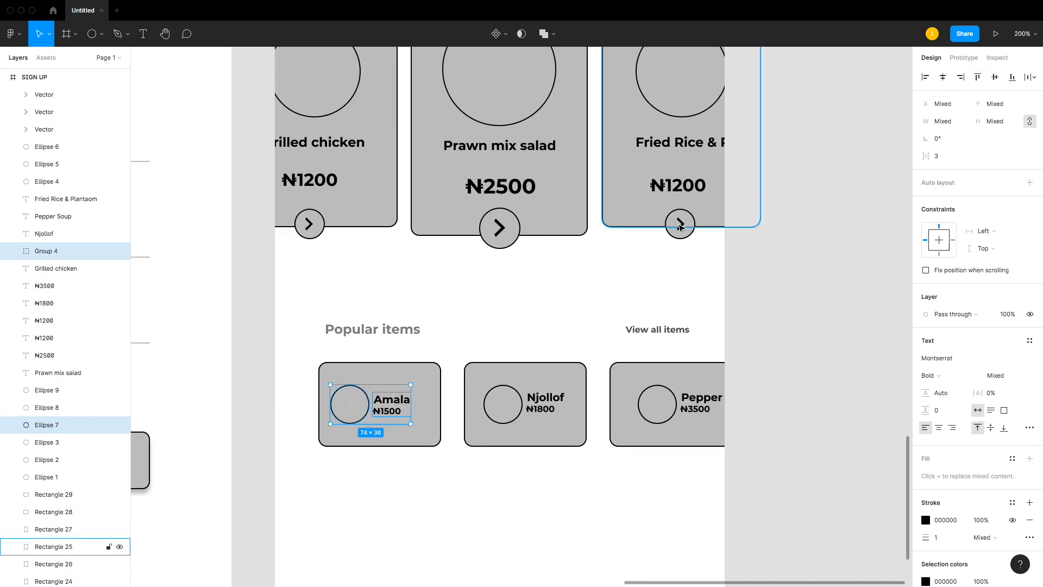
{"action": "left_click", "coordinate": [524, 344]}
Step: Group the Njollof label and price, and align them vertically centred with the second card's circle
{"action": "left_click", "coordinate": [542, 410]}
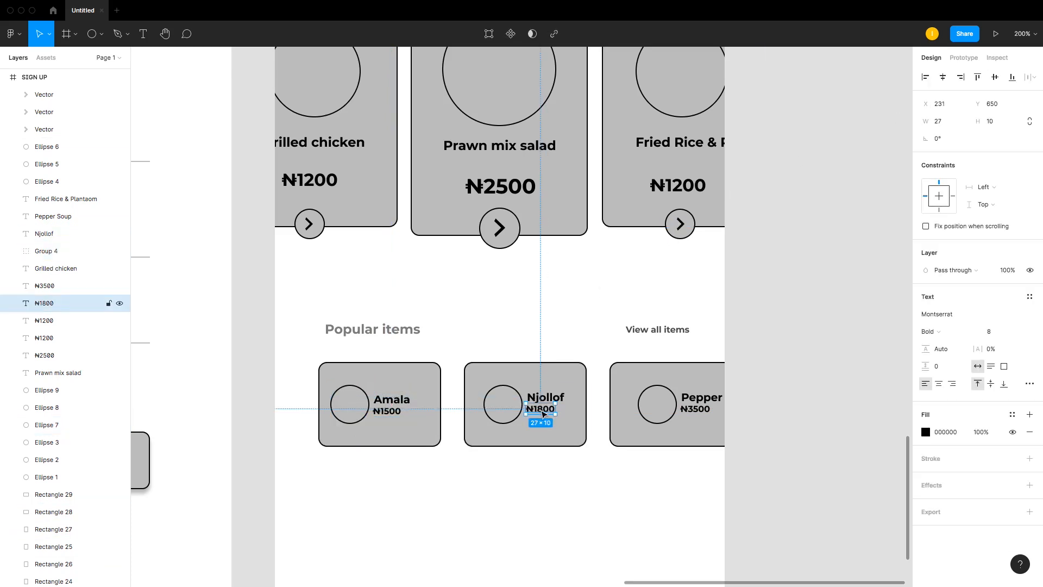
{"action": "left_click", "coordinate": [546, 397], "text": "shift"}
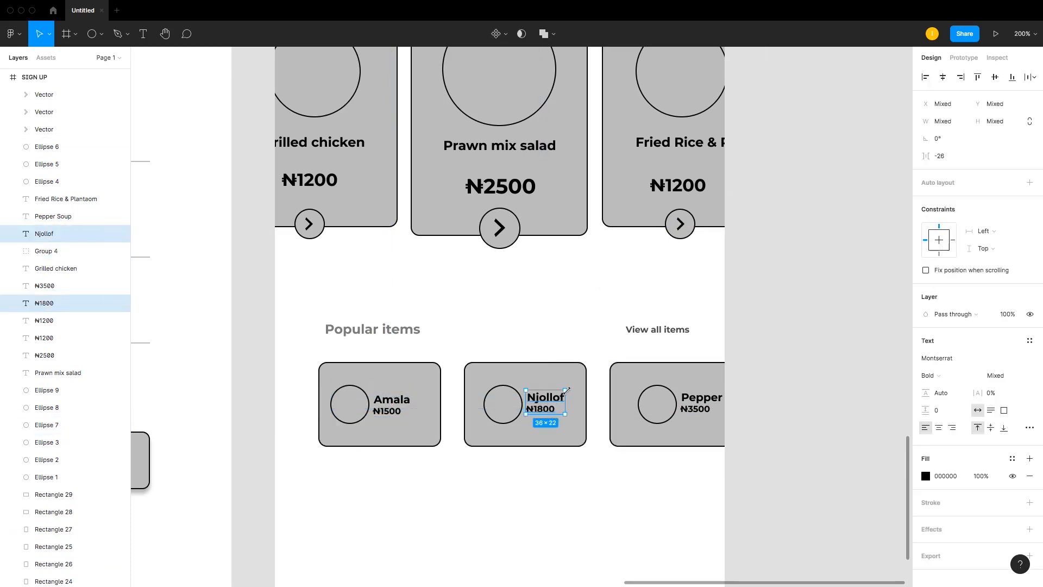
{"action": "key", "text": "super+g"}
{"action": "left_click", "coordinate": [503, 404], "text": "shift"}
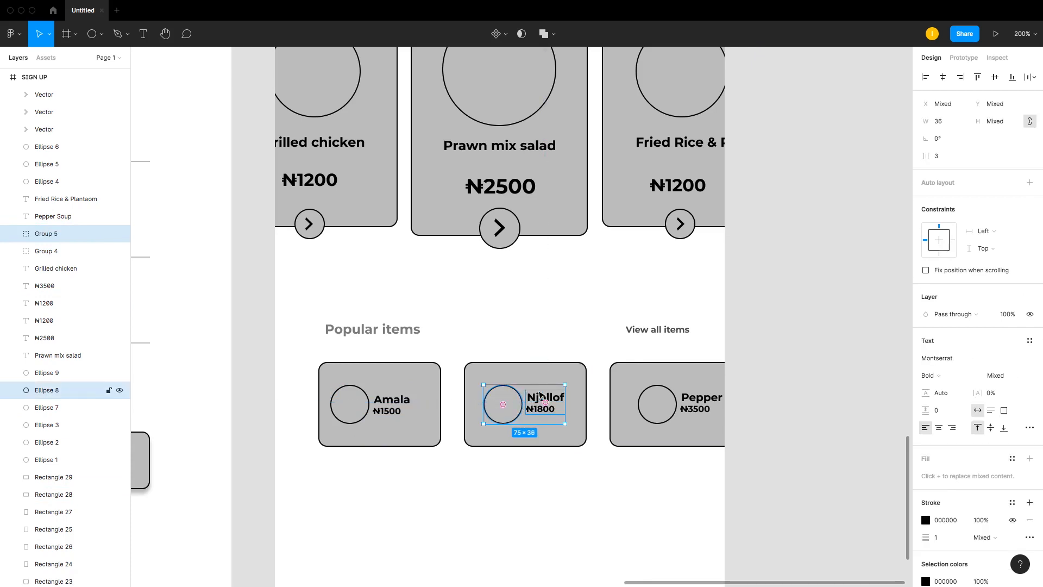
{"action": "left_click", "coordinate": [996, 78]}
Step: Group the Pepper Soup label and price, and align them with the third card's circle
{"action": "left_click", "coordinate": [671, 405]}
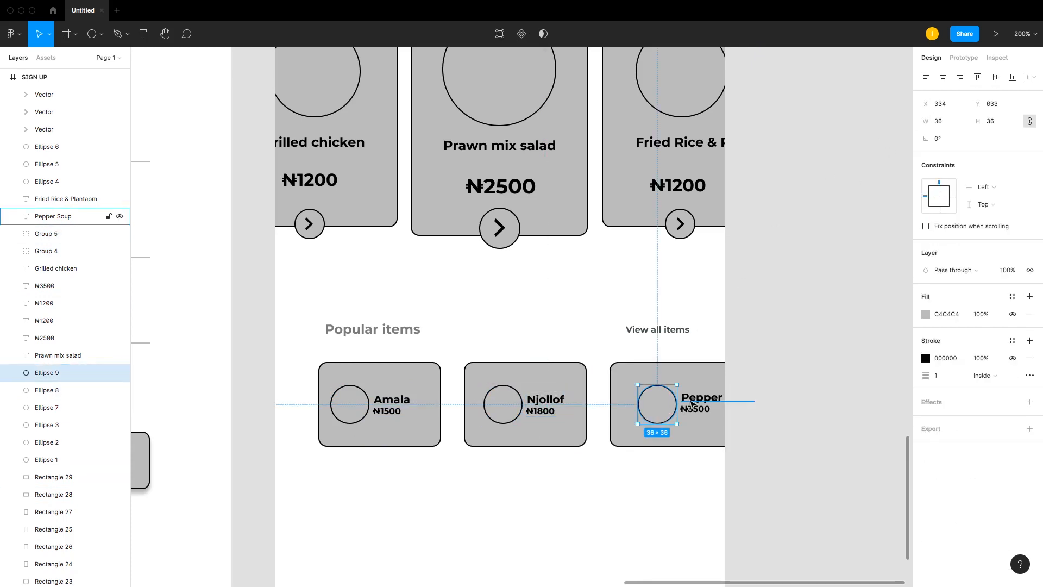
{"action": "left_click", "coordinate": [691, 402]}
{"action": "left_click", "coordinate": [696, 414], "text": "shift"}
{"action": "left_click", "coordinate": [666, 417], "text": "shift"}
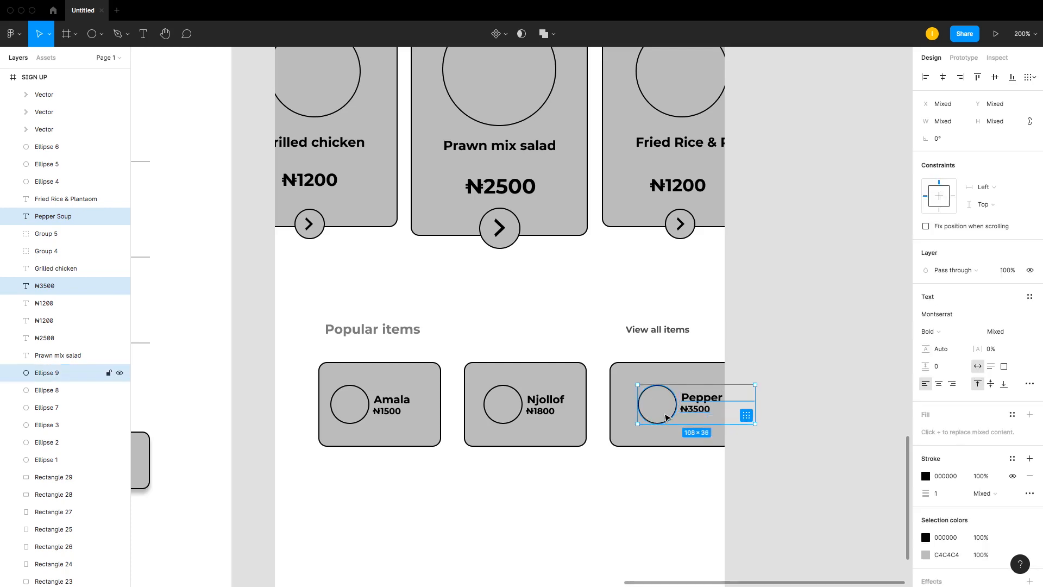
{"action": "left_click", "coordinate": [898, 373]}
{"action": "left_click", "coordinate": [728, 399]}
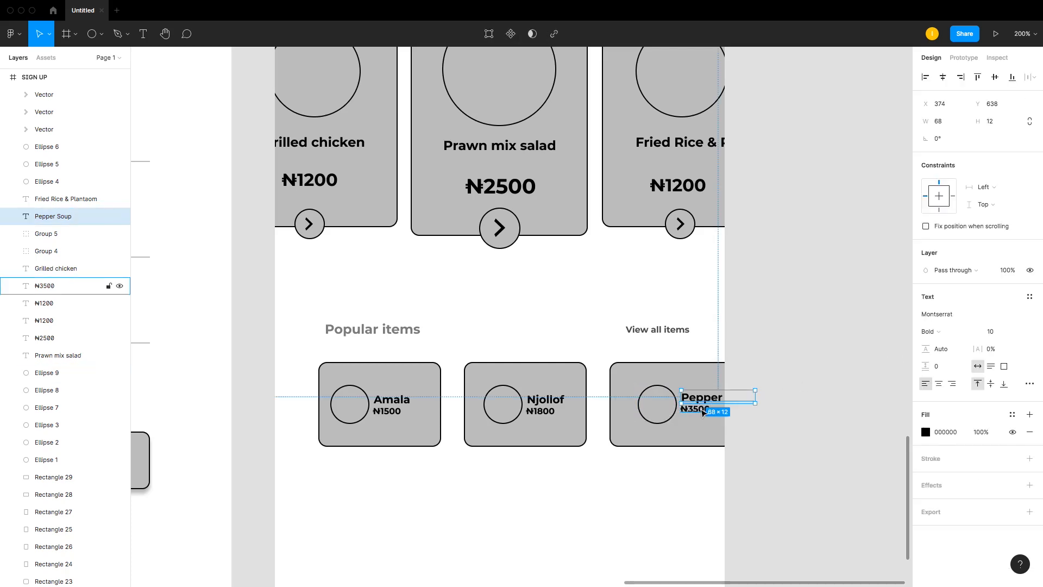
{"action": "left_click", "coordinate": [701, 410], "text": "shift"}
{"action": "key", "text": "ctrl+g"}
{"action": "left_click", "coordinate": [659, 413], "text": "shift"}
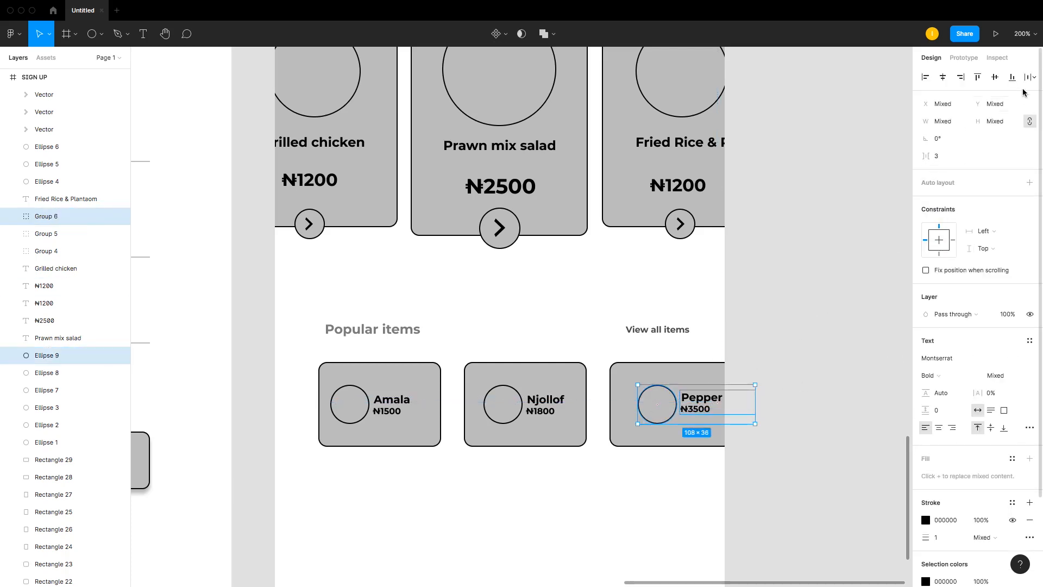
{"action": "left_click", "coordinate": [841, 279]}
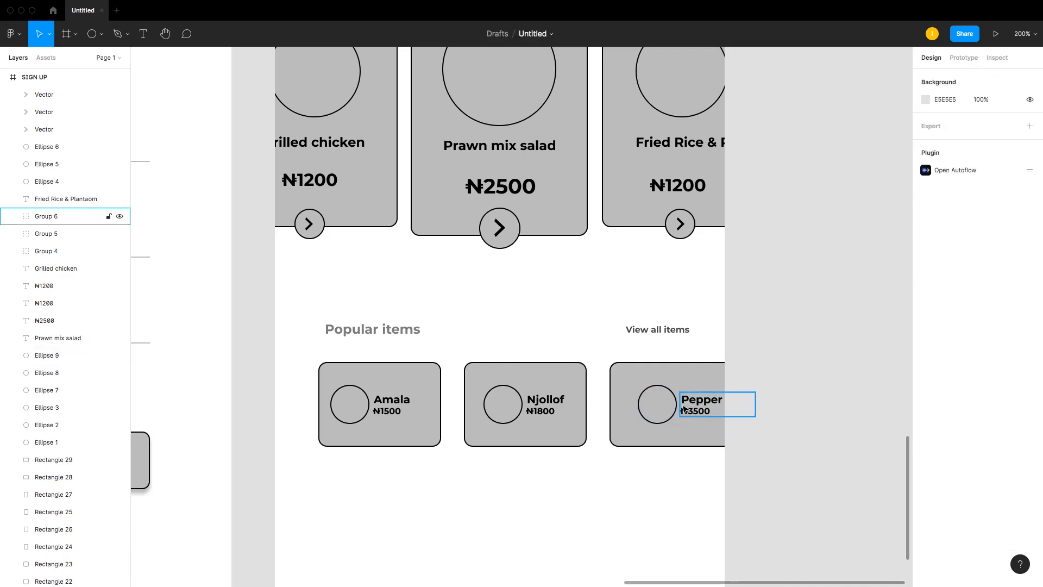
Step: Group the circles and text groups of all three popular item cards into one group
{"action": "left_click", "coordinate": [501, 405]}
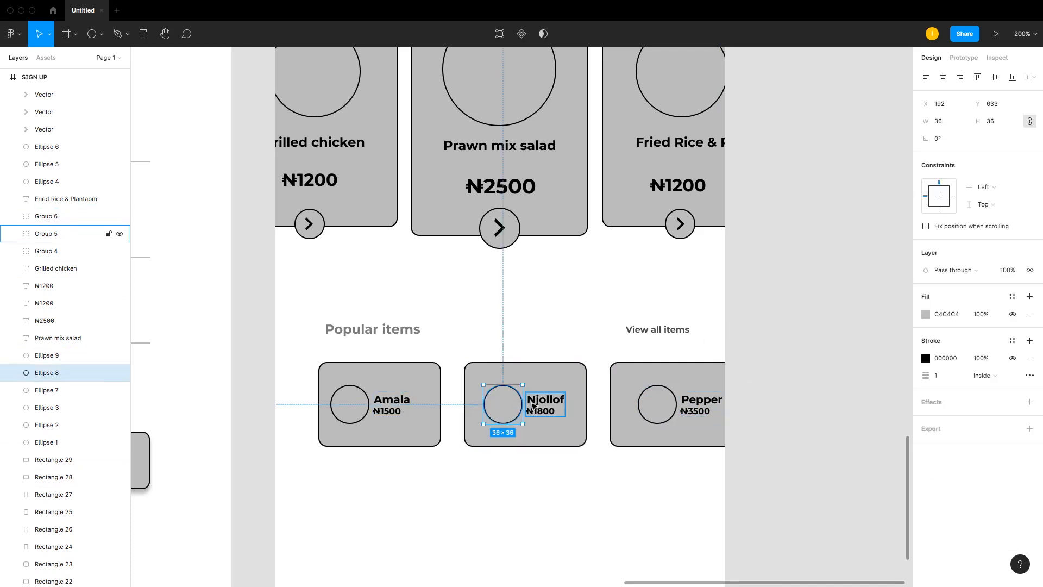
{"action": "left_click", "coordinate": [533, 405], "text": "shift"}
{"action": "left_click", "coordinate": [646, 405], "text": "shift"}
{"action": "left_click", "coordinate": [701, 406], "text": "shift"}
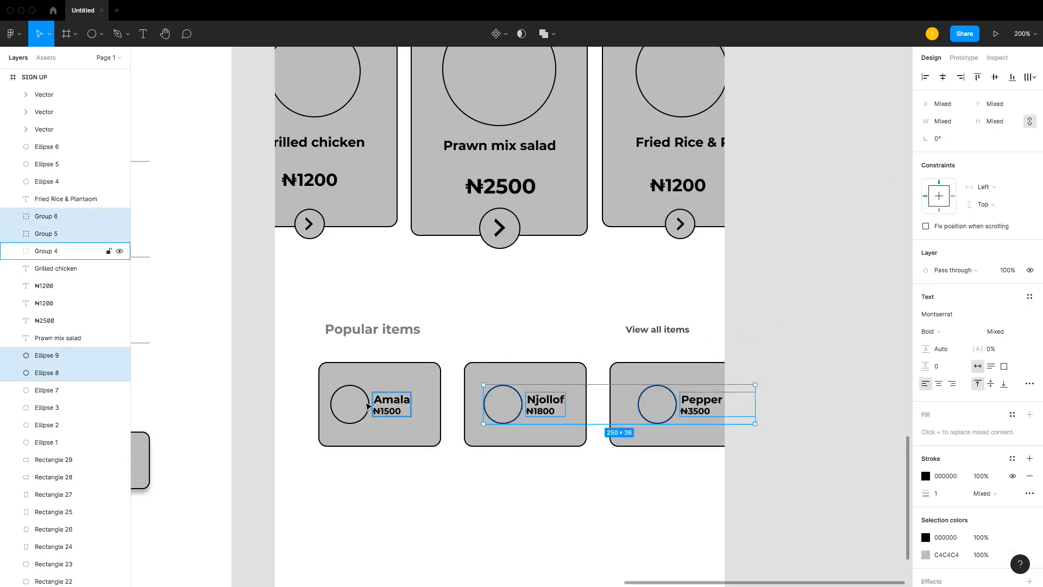
{"action": "left_click", "coordinate": [366, 405], "text": "shift"}
{"action": "left_click", "coordinate": [404, 404], "text": "shift"}
{"action": "key", "text": "super+g"}
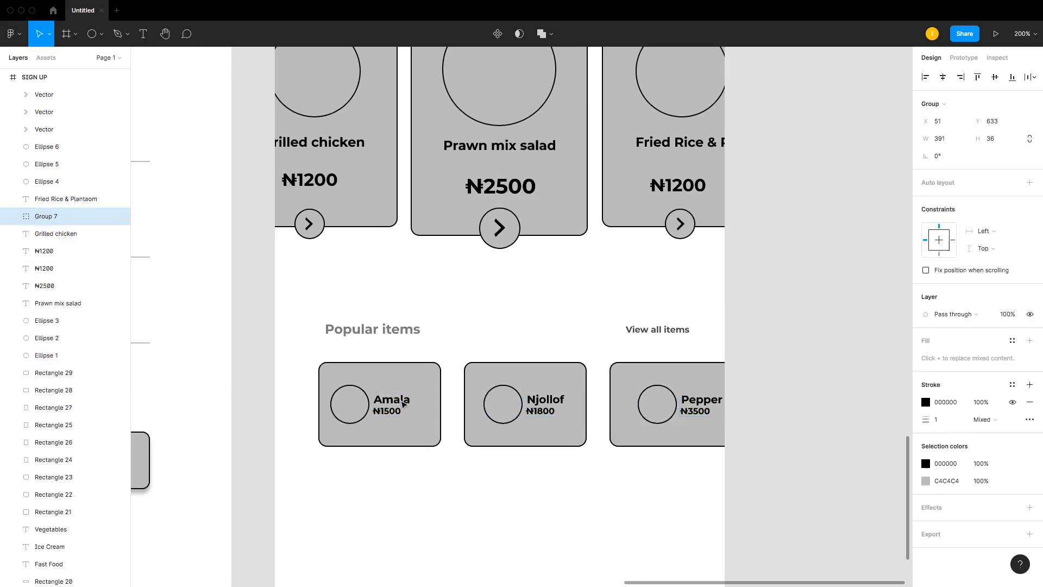
{"action": "left_click", "coordinate": [995, 76]}
{"action": "key", "text": "super+z"}
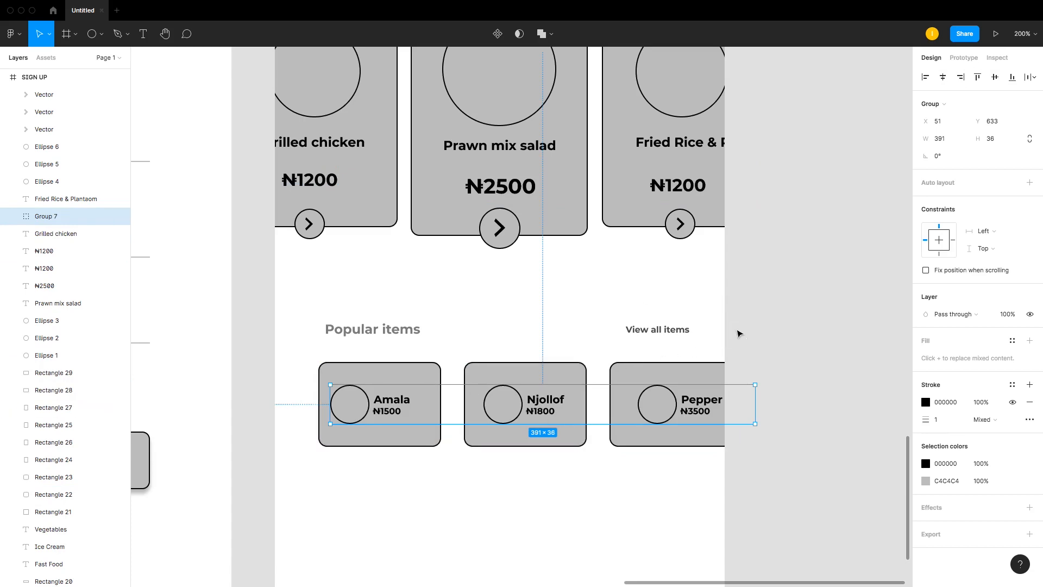
{"action": "left_click", "coordinate": [739, 333]}
{"action": "left_click", "coordinate": [659, 409]}
{"action": "right_click", "coordinate": [660, 411]}
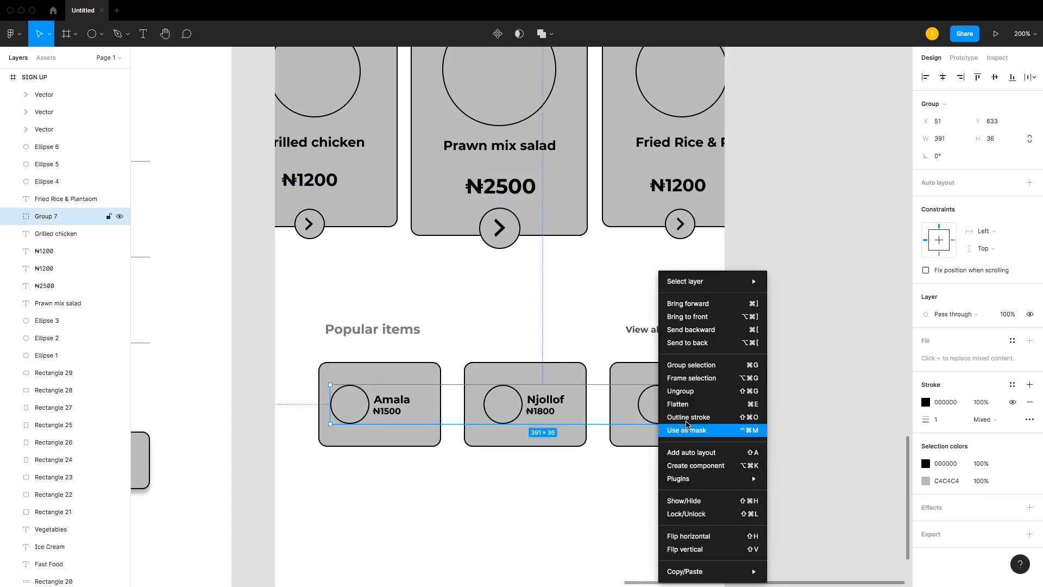
{"action": "left_click", "coordinate": [797, 326]}
{"action": "scroll", "coordinate": [797, 326], "scroll_direction": "down", "scroll_amount": 5}
{"action": "left_click", "coordinate": [797, 326]}
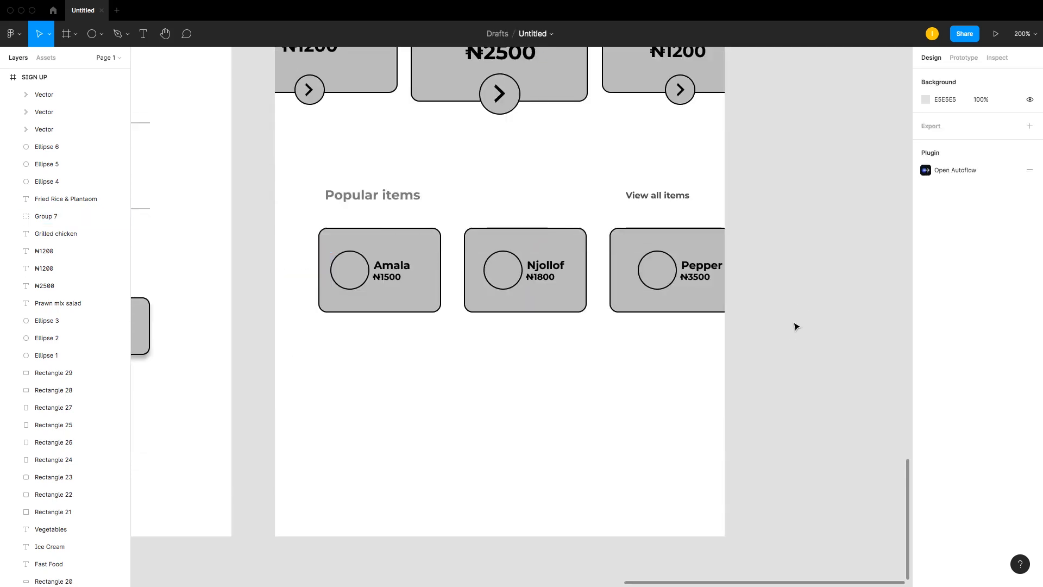
{"action": "left_click", "coordinate": [529, 268]}
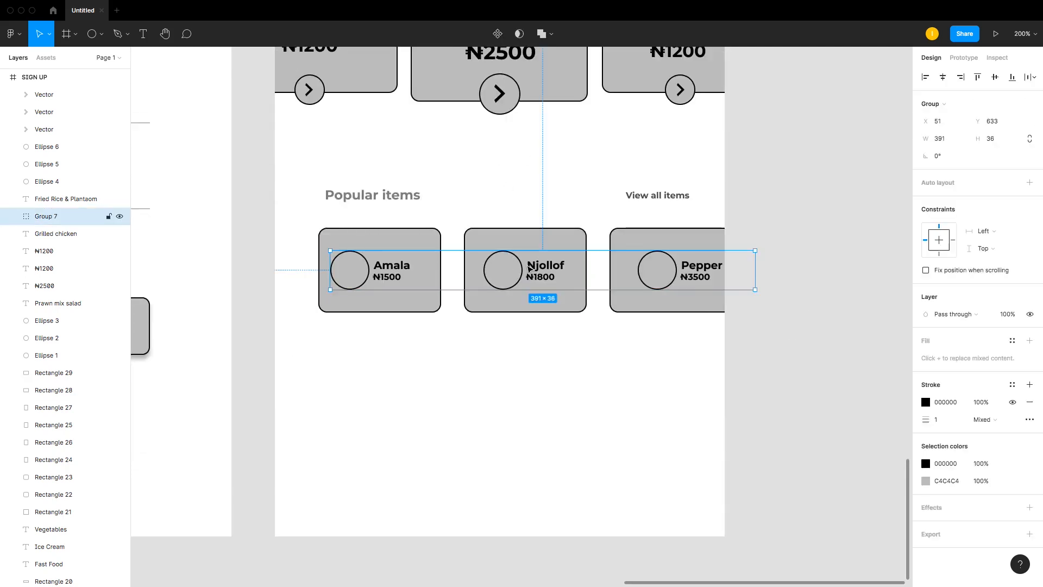
{"action": "left_click", "coordinate": [859, 253]}
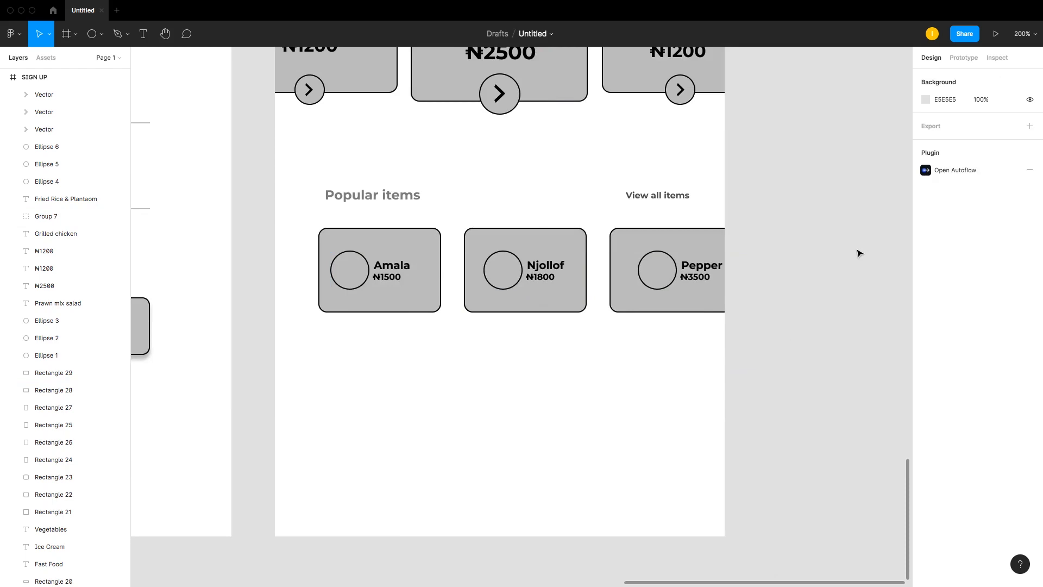
Step: Select all Home screen elements and move them slightly down inside the frame
{"action": "scroll", "coordinate": [858, 253], "scroll_direction": "up", "scroll_amount": 15}
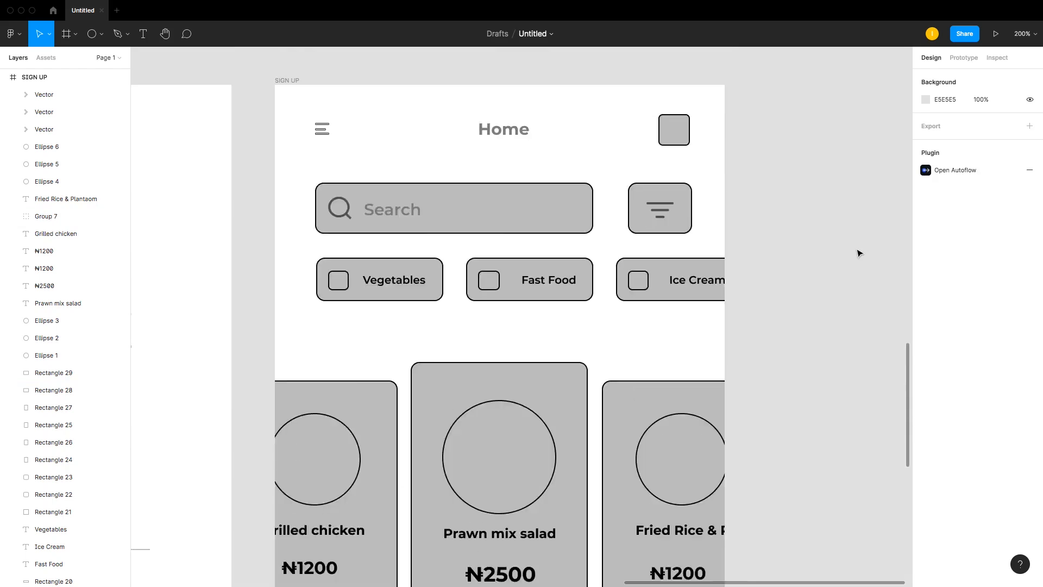
{"action": "key", "text": "ctrl+minus"}
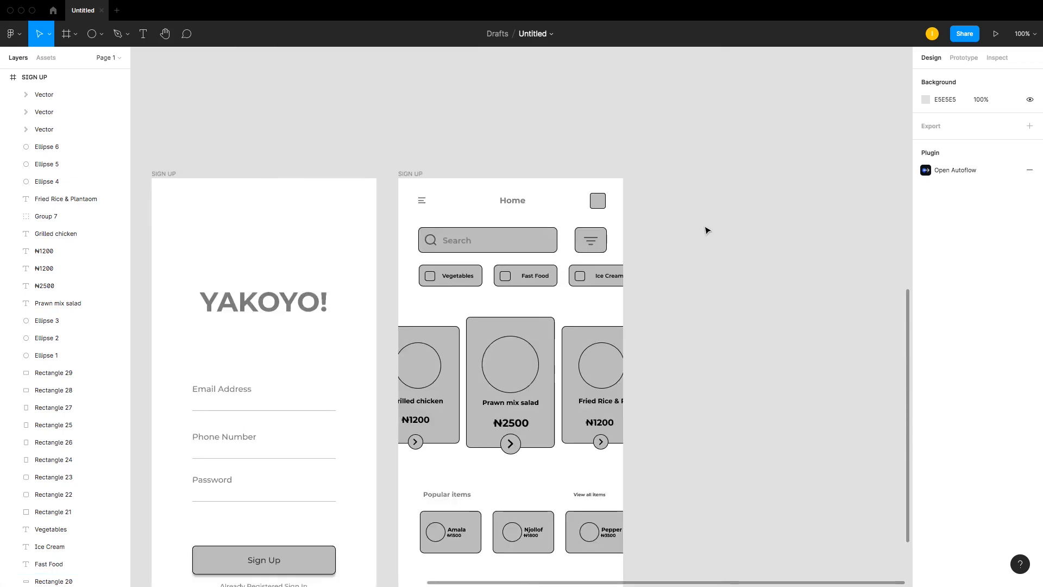
{"action": "scroll", "coordinate": [552, 142], "scroll_direction": "down", "scroll_amount": 1}
{"action": "left_click_drag", "start_coordinate": [403, 148], "coordinate": [663, 525]}
{"action": "left_click_drag", "start_coordinate": [532, 296], "coordinate": [534, 310]}
Step: Preview the design in presentation mode and return to the editor
{"action": "left_click", "coordinate": [1003, 37]}
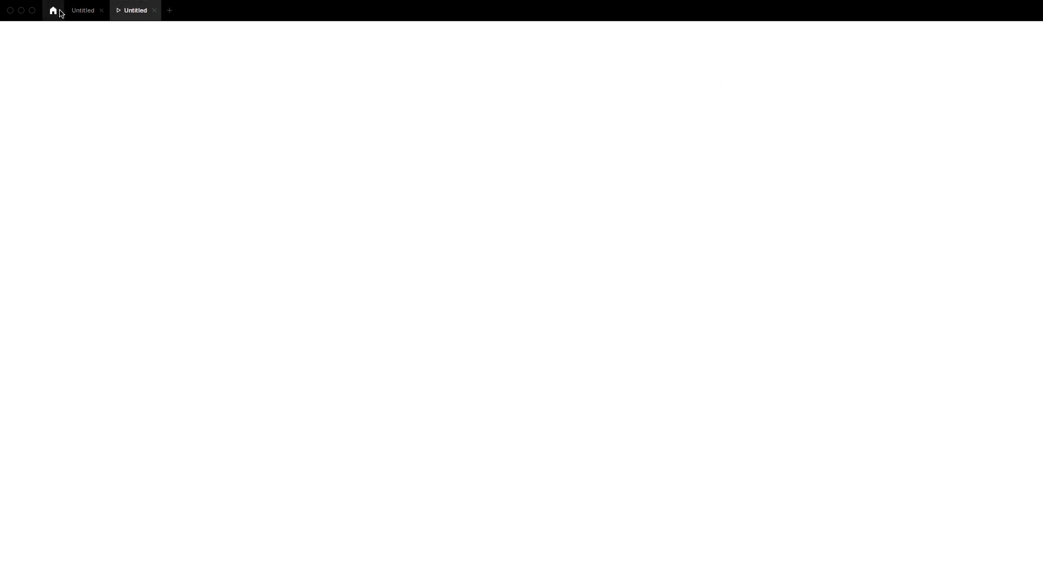
{"action": "left_click", "coordinate": [76, 11]}
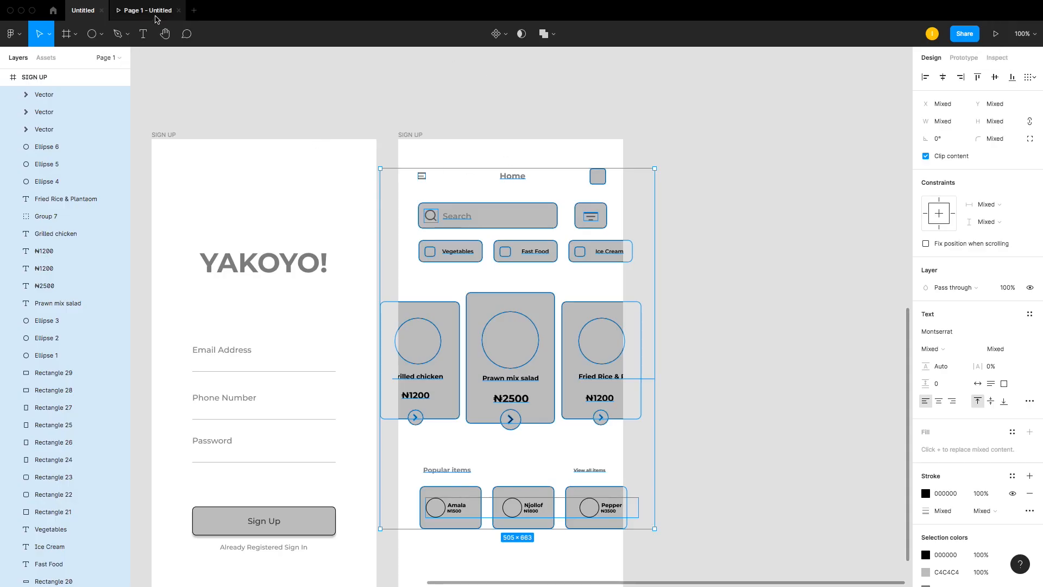
Step: Open the prototype tab to check the Home screen, then switch back to the design file
{"action": "left_click", "coordinate": [156, 18]}
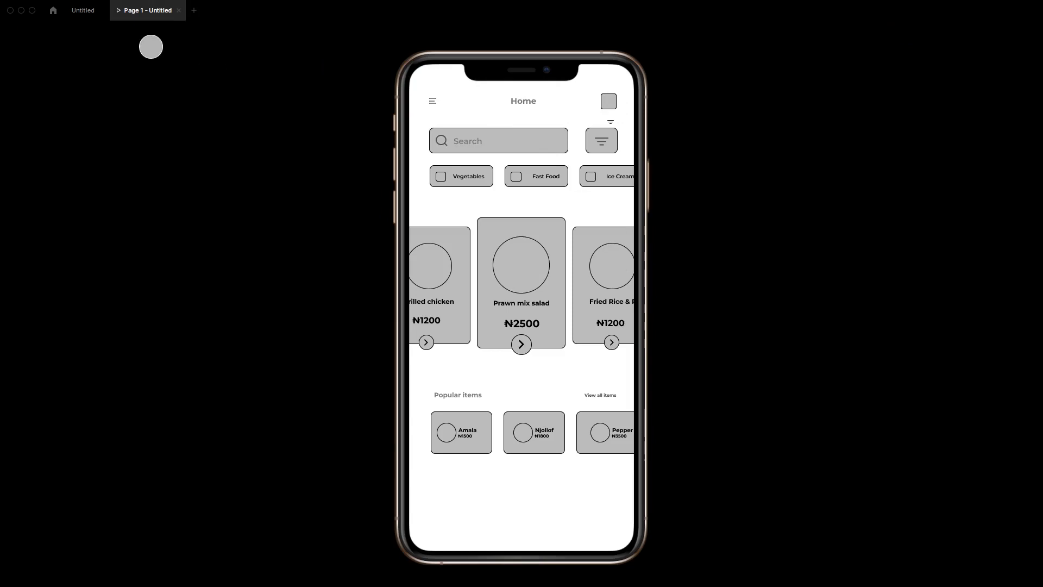
{"action": "left_click", "coordinate": [83, 11]}
{"action": "left_click", "coordinate": [514, 182]}
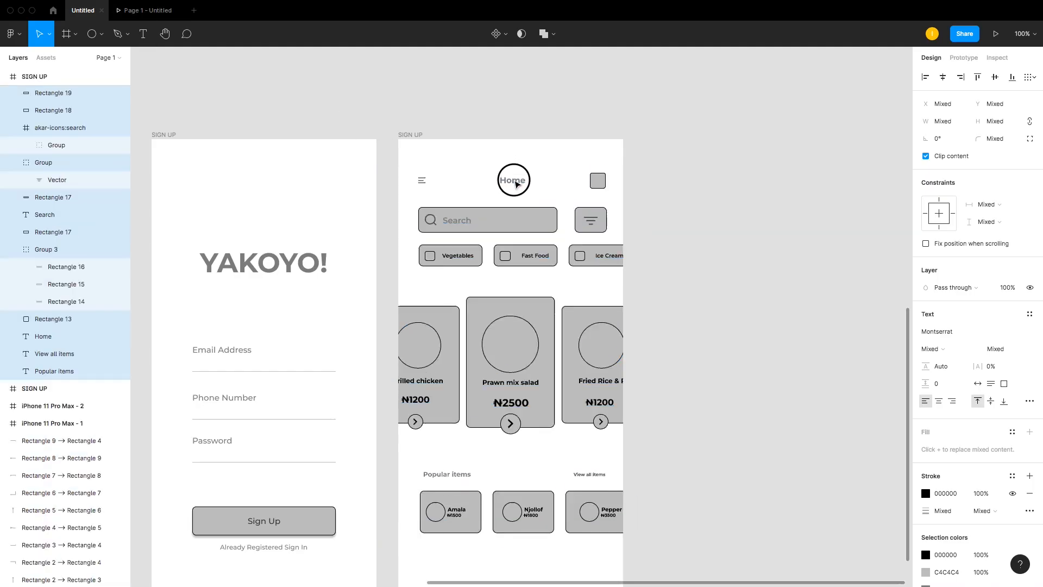
{"action": "left_click_drag", "start_coordinate": [515, 181], "coordinate": [517, 189]}
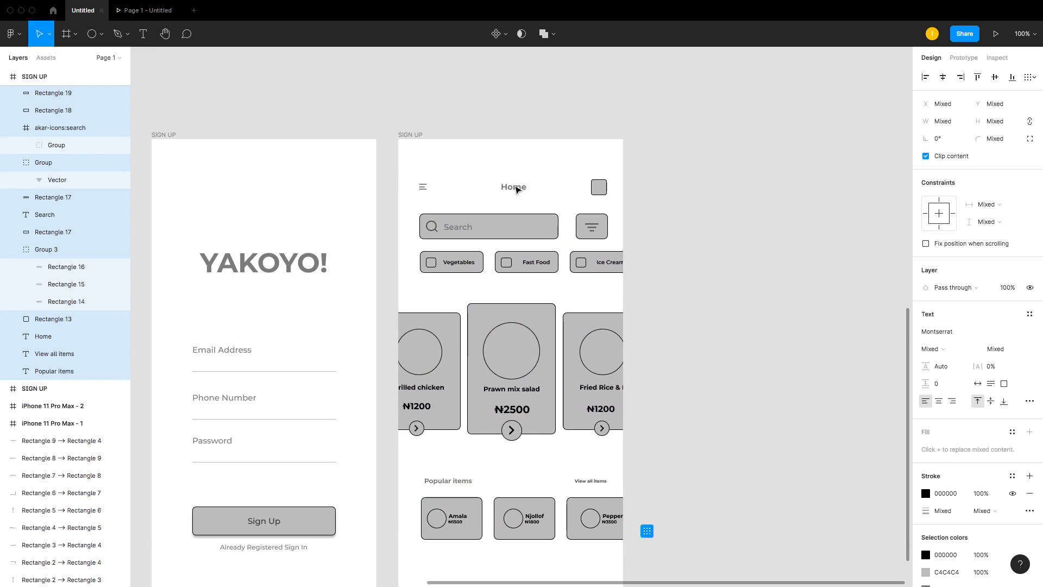
{"action": "key", "text": "super+z"}
{"action": "key", "text": "super+z"}
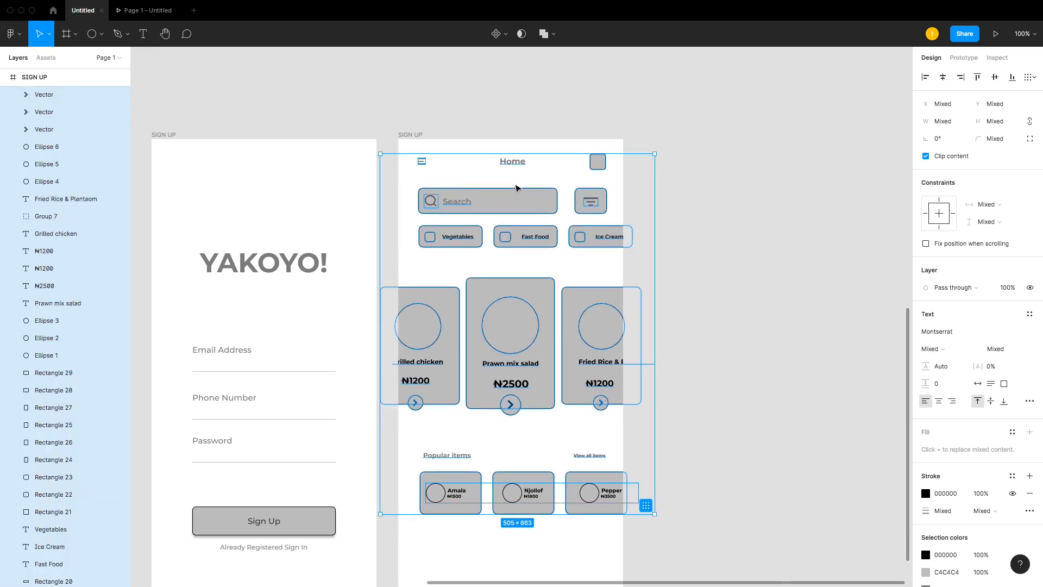
Step: Nudge the selected Home screen elements downward inside the phone frame
{"action": "key", "text": "Down"}
{"action": "key", "text": "Down"}
{"action": "key", "text": "Down"}
{"action": "key", "text": "Down"}
{"action": "key", "text": "Down"}
{"action": "key", "text": "Down"}
{"action": "key", "text": "Down"}
{"action": "key", "text": "Down"}
{"action": "key", "text": "Down"}
{"action": "key", "text": "Down"}
{"action": "key", "text": "Down"}
{"action": "key", "text": "Down"}
{"action": "key", "text": "Down"}
{"action": "key", "text": "Down"}
{"action": "key", "text": "Down"}
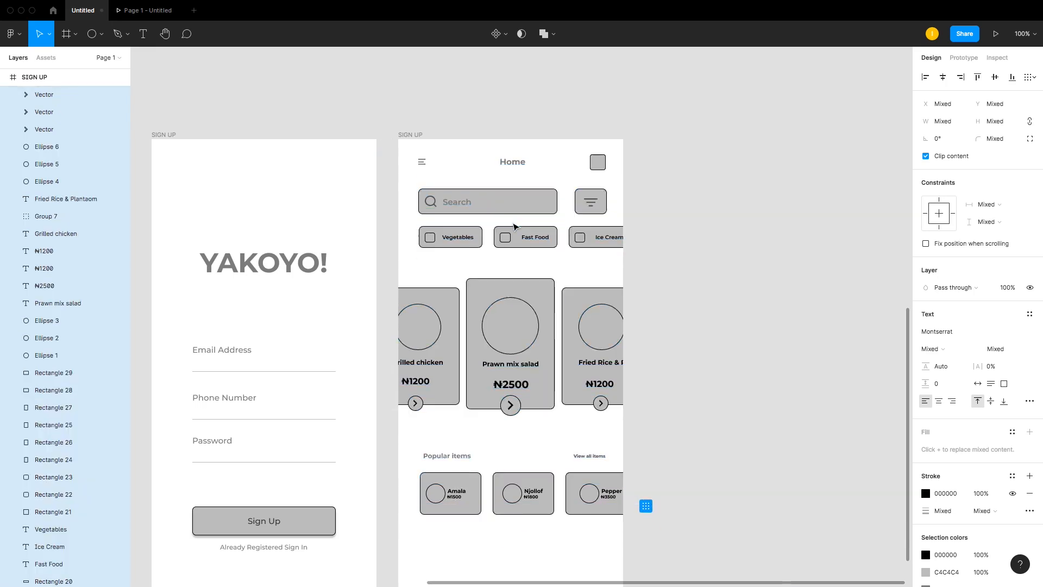
{"action": "key", "text": "Down"}
{"action": "key", "text": "Down"}
{"action": "key", "text": "Down"}
{"action": "key", "text": "Down"}
{"action": "key", "text": "Down"}
{"action": "key", "text": "Down"}
{"action": "key", "text": "Down"}
{"action": "key", "text": "Down"}
{"action": "key", "text": "Down"}
{"action": "key", "text": "Down"}
{"action": "key", "text": "Down"}
{"action": "key", "text": "Down"}
{"action": "key", "text": "Down"}
{"action": "key", "text": "Down"}
{"action": "key", "text": "Down"}
{"action": "key", "text": "Down"}
{"action": "key", "text": "Down"}
{"action": "key", "text": "Down"}
{"action": "key", "text": "Down"}
{"action": "key", "text": "Down"}
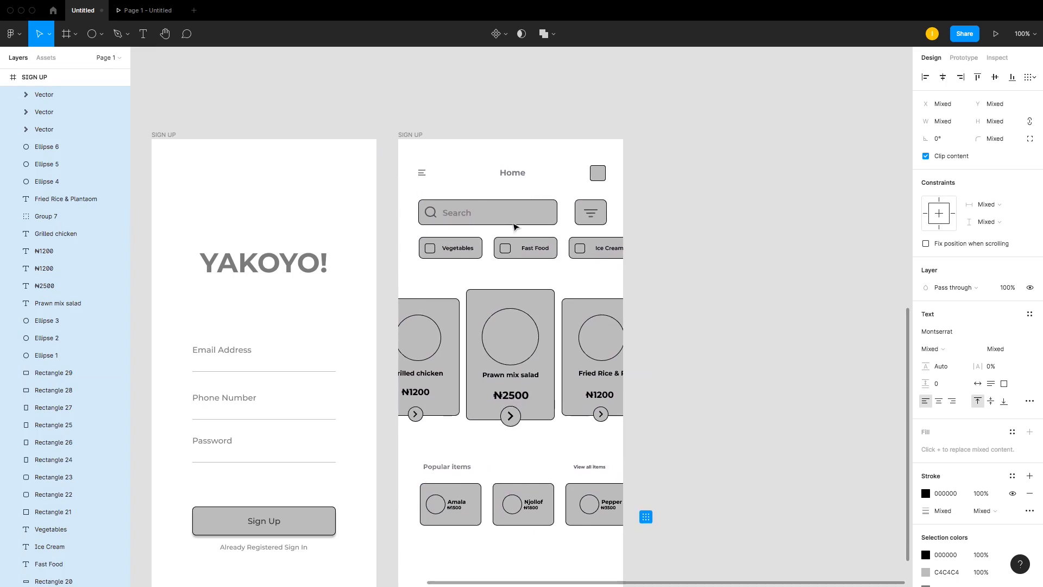
{"action": "key", "text": "Down"}
{"action": "key", "text": "Down"}
{"action": "key", "text": "Down"}
{"action": "key", "text": "Down"}
{"action": "key", "text": "Down"}
{"action": "key", "text": "Down"}
{"action": "key", "text": "Down"}
{"action": "key", "text": "Down"}
{"action": "key", "text": "Down"}
{"action": "key", "text": "Down"}
{"action": "key", "text": "Down"}
{"action": "key", "text": "Down"}
{"action": "key", "text": "Down"}
{"action": "key", "text": "Down"}
{"action": "key", "text": "Down"}
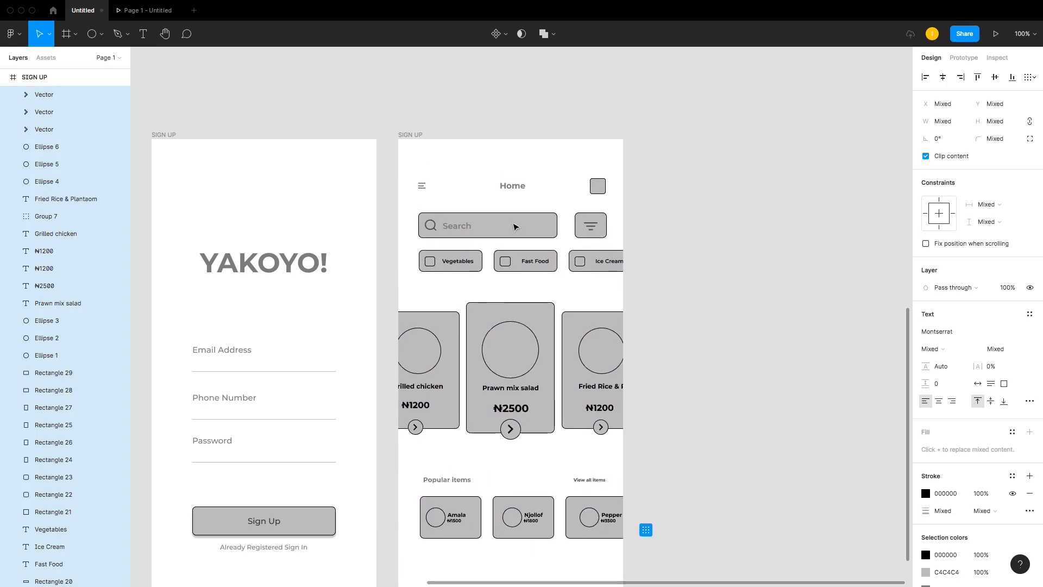
{"action": "scroll", "coordinate": [515, 227], "scroll_direction": "down", "scroll_amount": 4}
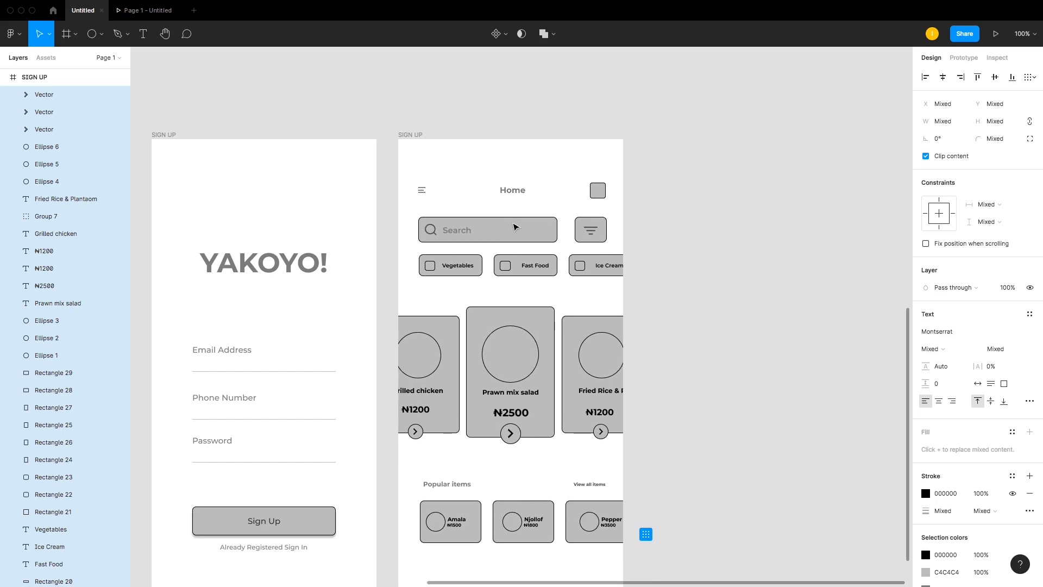
{"action": "key", "text": "Down"}
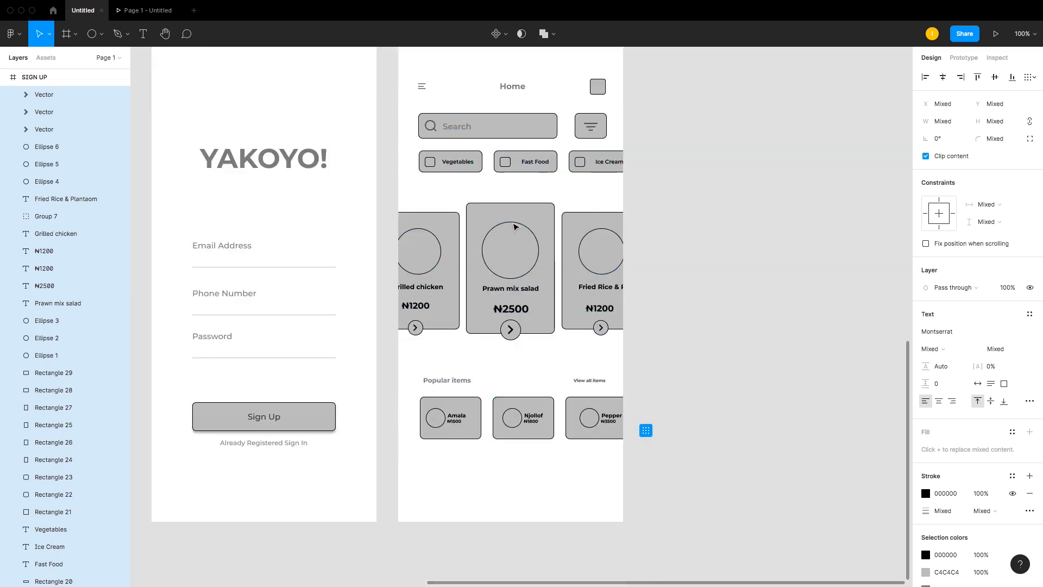
{"action": "key", "text": "Left"}
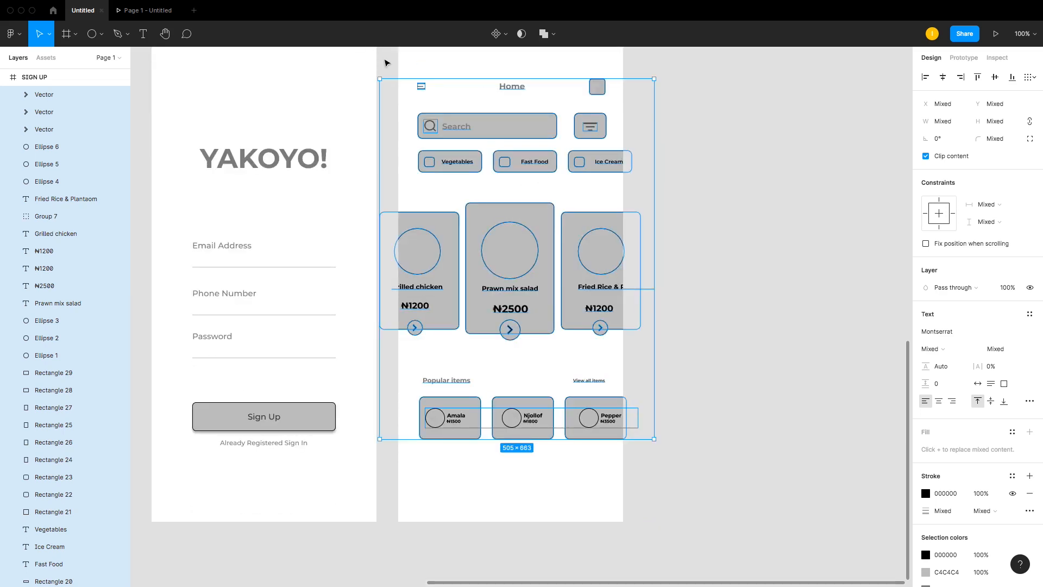
Step: Preview the Home screen prototype again, return to the editor, deselect everything and close the prototype tab
{"action": "left_click", "coordinate": [153, 11]}
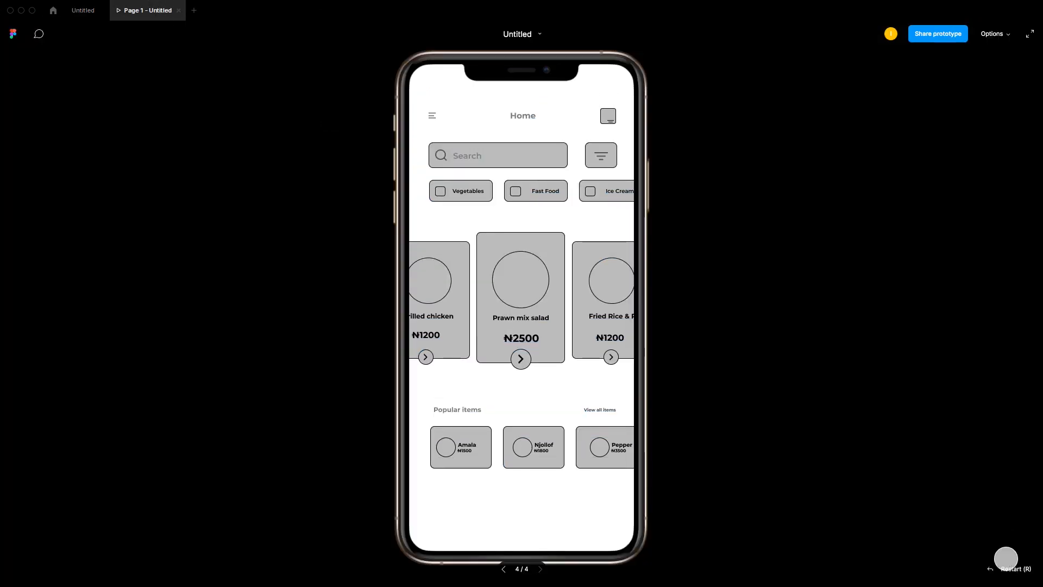
{"action": "left_click", "coordinate": [77, 16]}
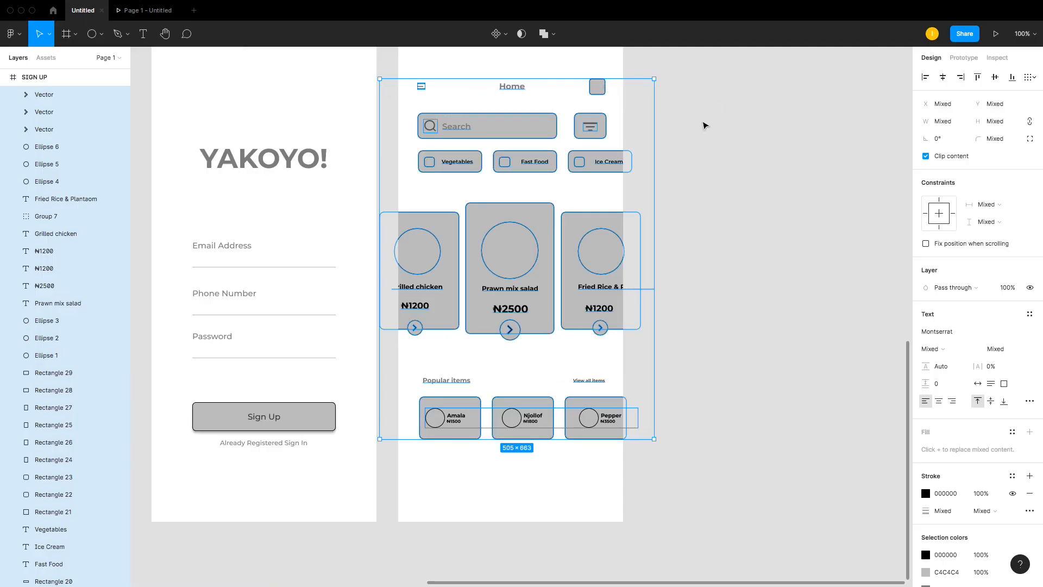
{"action": "left_click", "coordinate": [704, 125]}
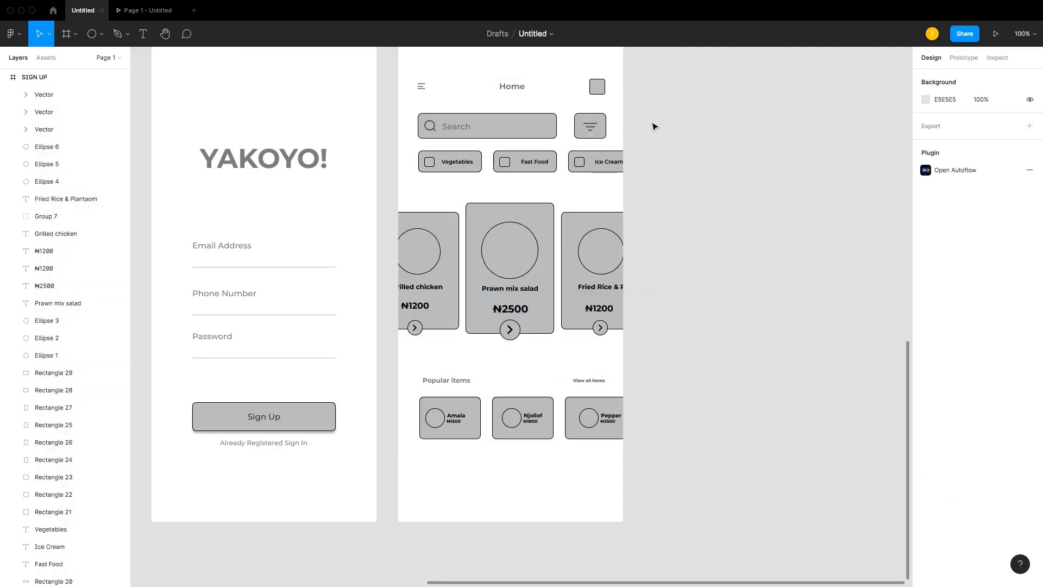
{"action": "left_click", "coordinate": [179, 11]}
Step: Zoom into the Popular items area, open the Iconify plugin and search its icons for basket
{"action": "scroll", "coordinate": [435, 305], "scroll_direction": "down", "scroll_amount": 3}
{"action": "left_click_drag", "start_coordinate": [346, 252], "coordinate": [693, 472]}
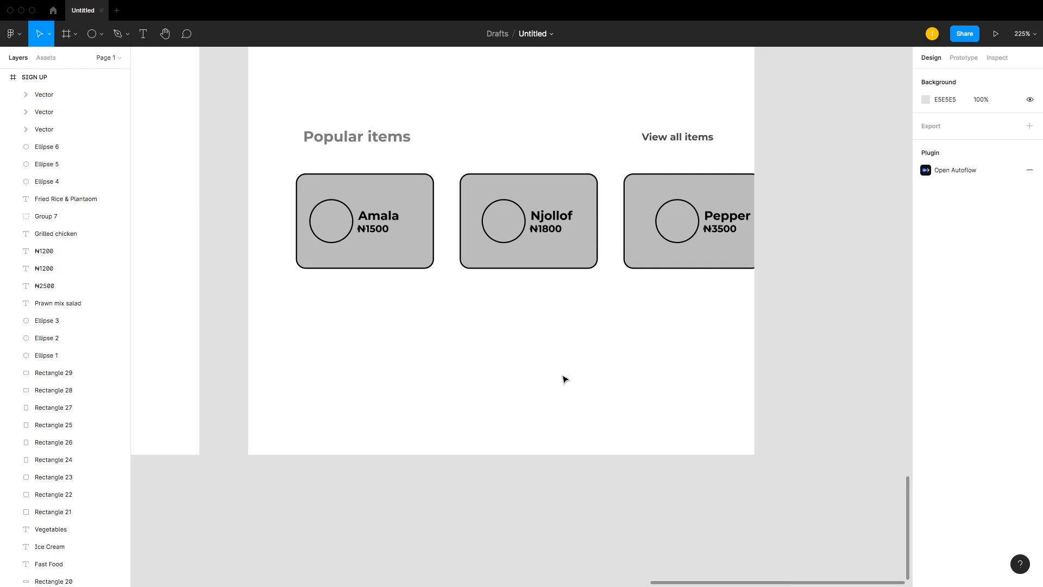
{"action": "left_click", "coordinate": [12, 34]}
{"action": "mouse_move", "coordinate": [41, 212]}
{"action": "mouse_move", "coordinate": [41, 183]}
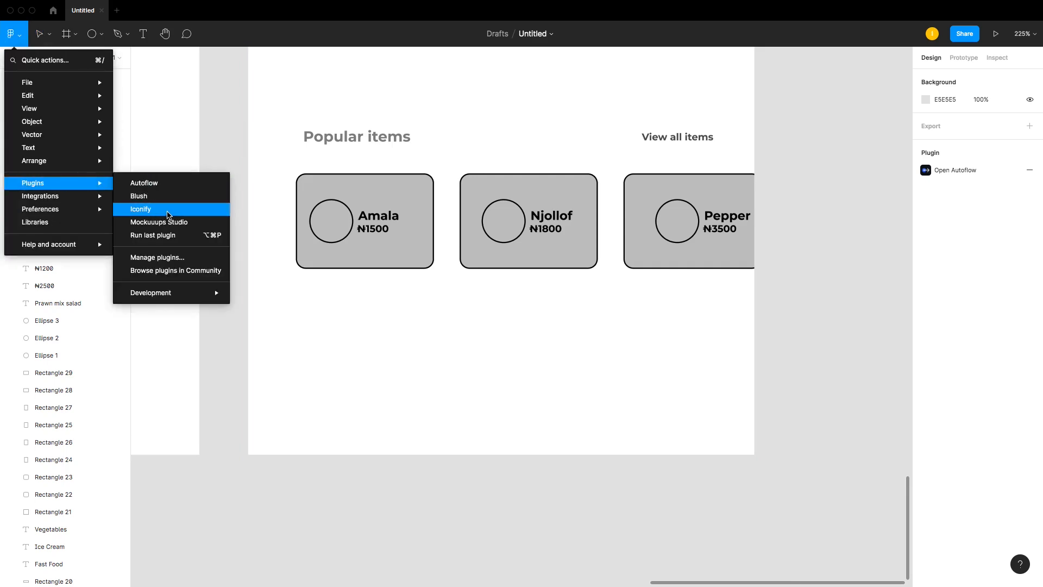
{"action": "left_click", "coordinate": [169, 212]}
{"action": "left_click_drag", "start_coordinate": [366, 119], "coordinate": [775, 135]}
{"action": "triple_click", "coordinate": [729, 207]}
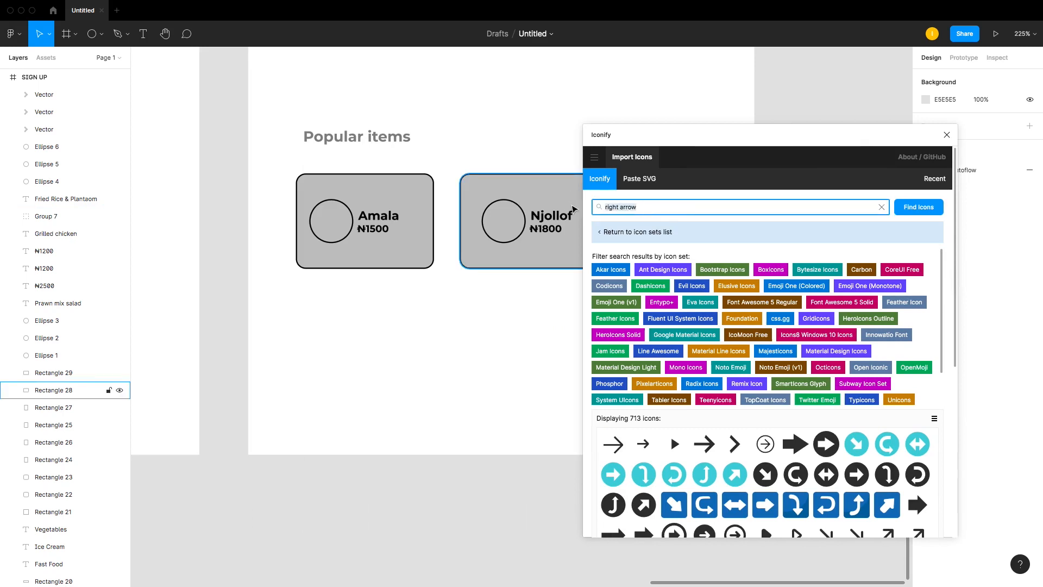
{"action": "type", "text": "basket"}
{"action": "key", "text": "Return"}
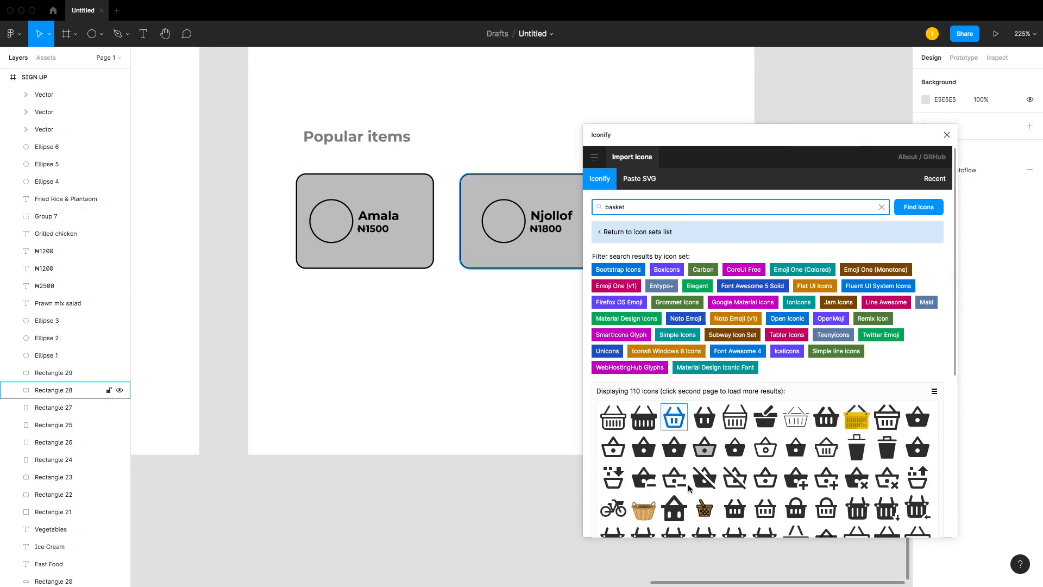
{"action": "scroll", "coordinate": [712, 500], "scroll_direction": "down", "scroll_amount": 3}
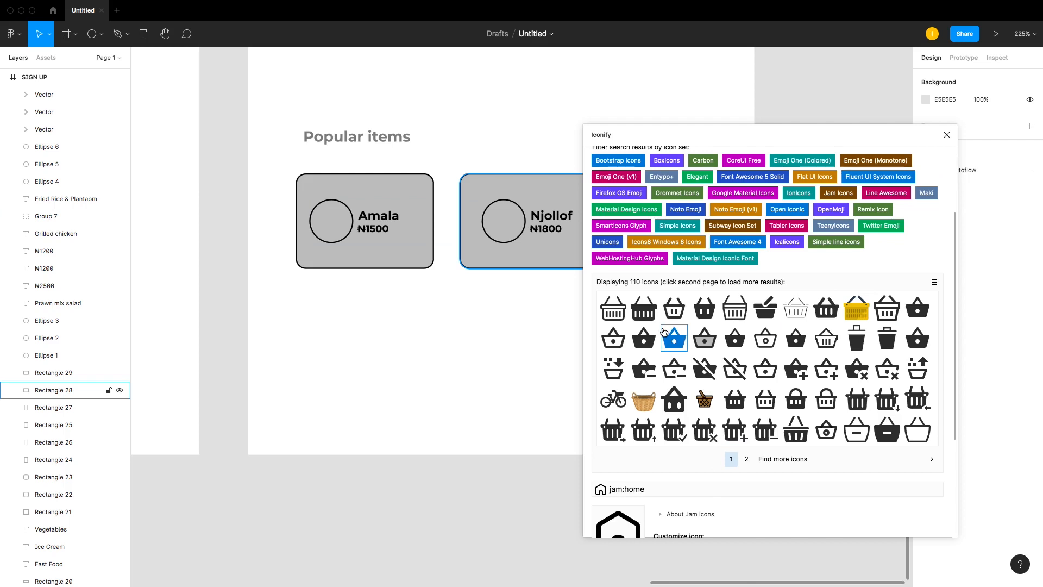
{"action": "scroll", "coordinate": [671, 310], "scroll_direction": "up", "scroll_amount": 3}
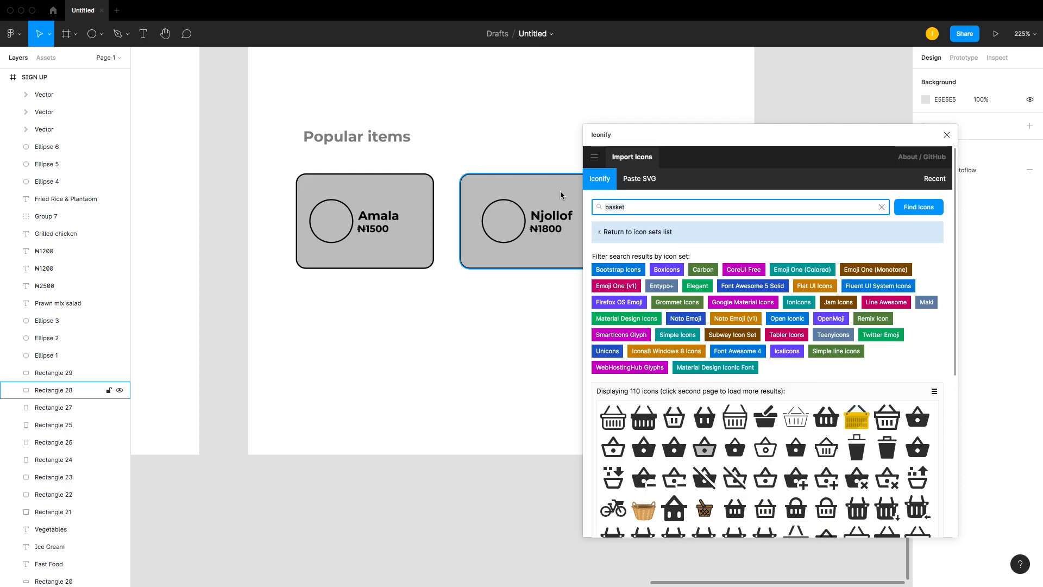
Step: Search Iconify for cart and then bag, and place a 24 × 24 shopping bag icon near the frame's bottom-left
{"action": "key", "text": "Return"}
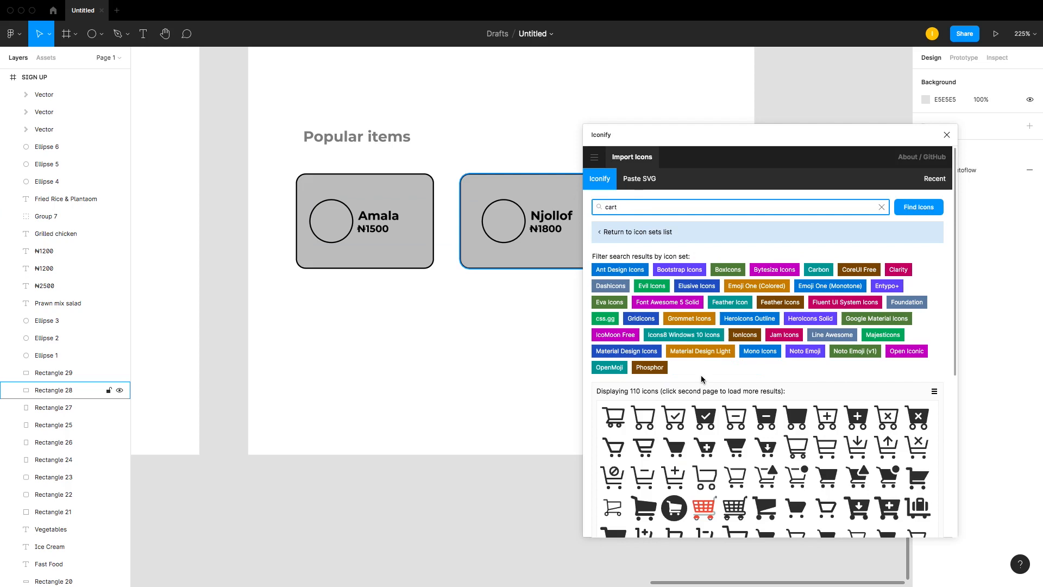
{"action": "left_click_drag", "start_coordinate": [618, 207], "coordinate": [589, 206]}
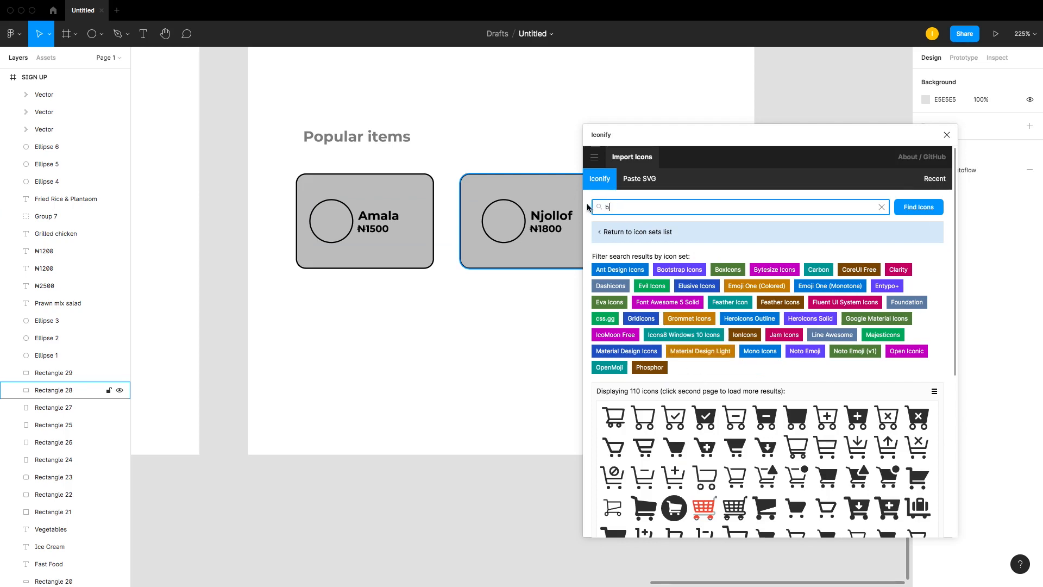
{"action": "type", "text": "bag"}
{"action": "key", "text": "Return"}
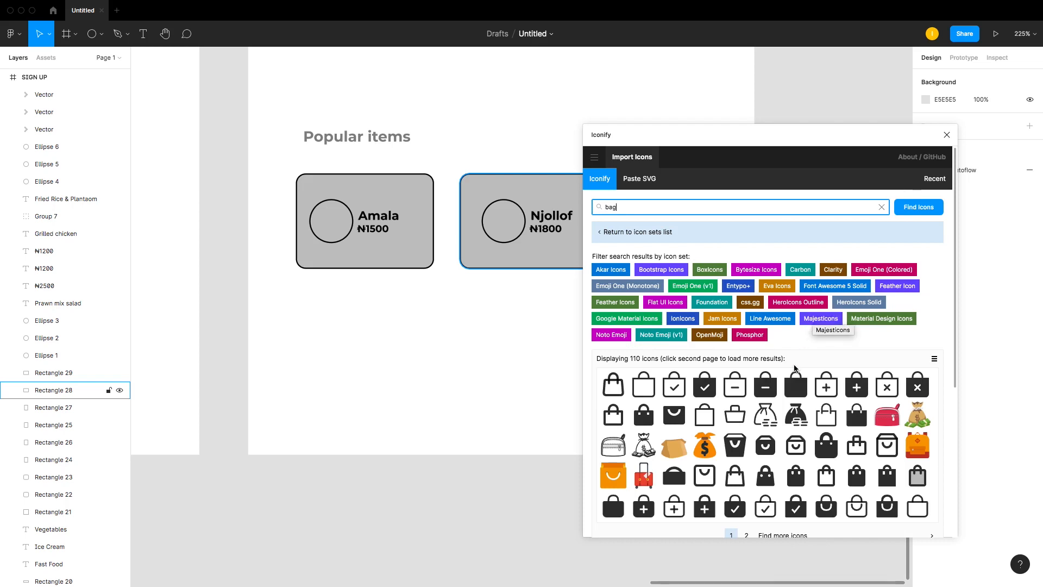
{"action": "left_click_drag", "start_coordinate": [674, 417], "coordinate": [309, 409]}
Step: Search Iconify for love icons and browse both result pages
{"action": "left_click", "coordinate": [629, 203]}
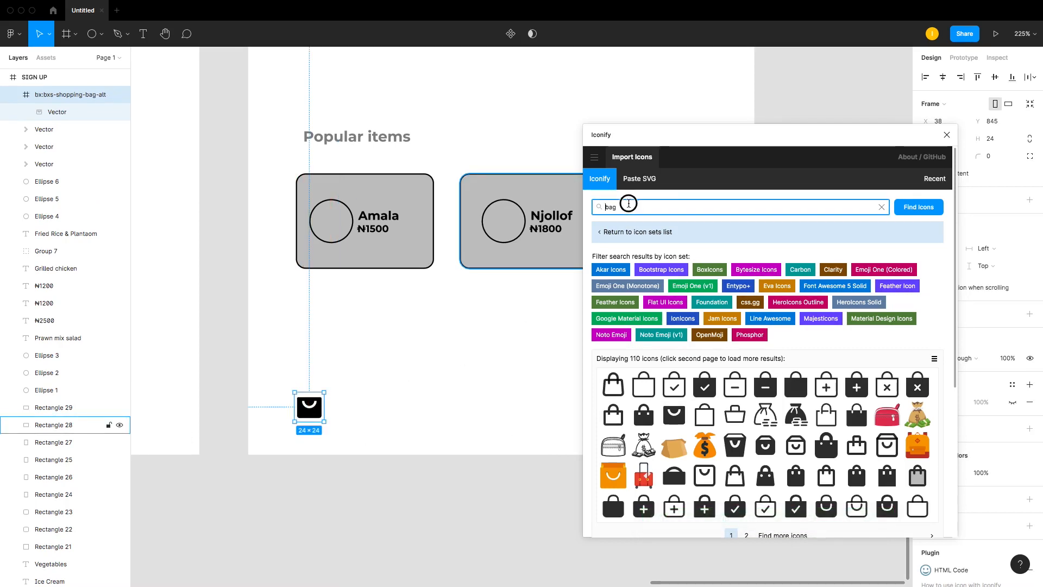
{"action": "type", "text": "love"}
{"action": "key", "text": "Return"}
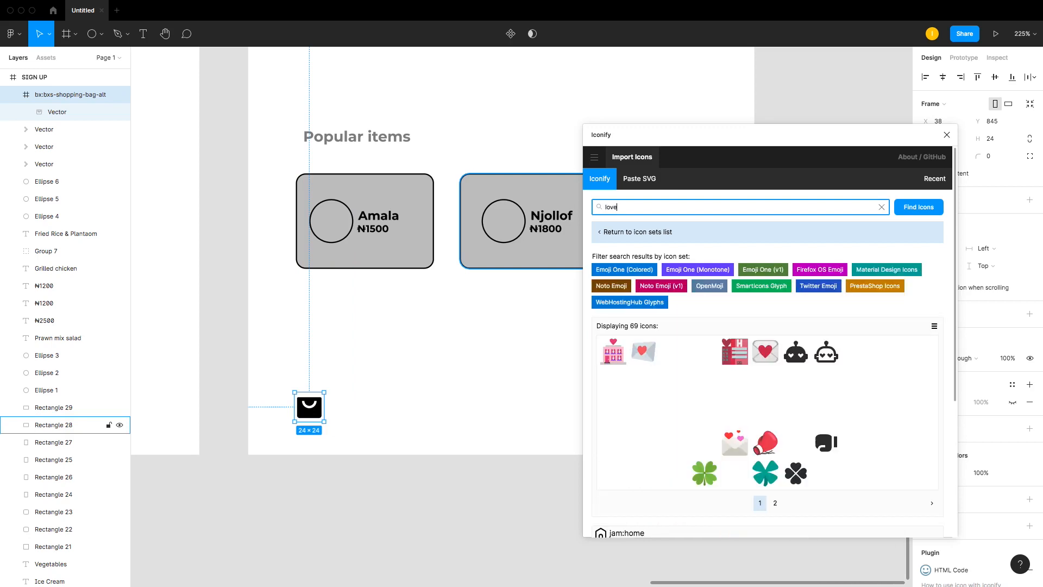
{"action": "scroll", "coordinate": [683, 374], "scroll_direction": "down", "scroll_amount": 2}
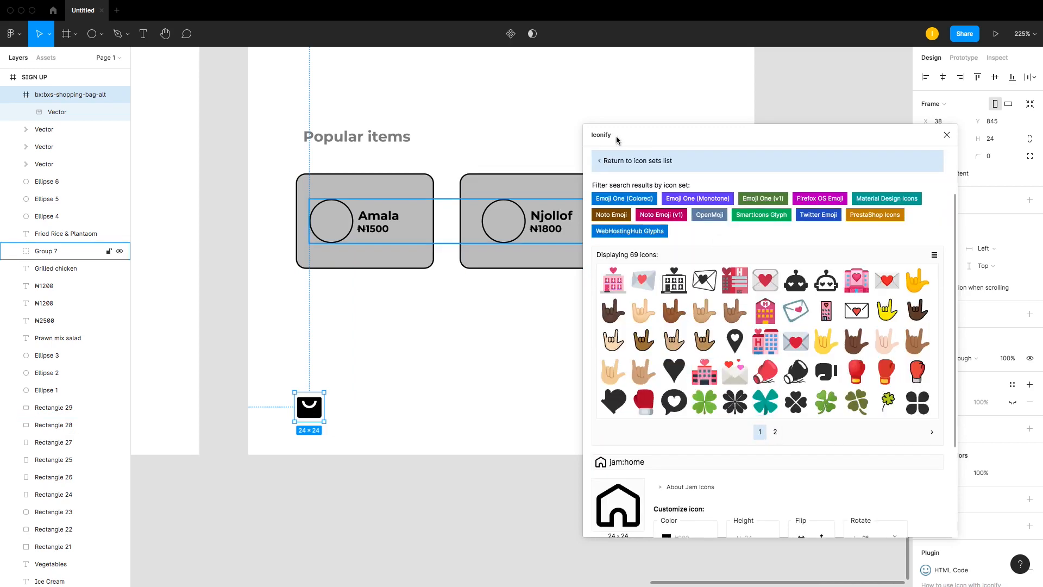
{"action": "scroll", "coordinate": [625, 163], "scroll_direction": "up", "scroll_amount": 2}
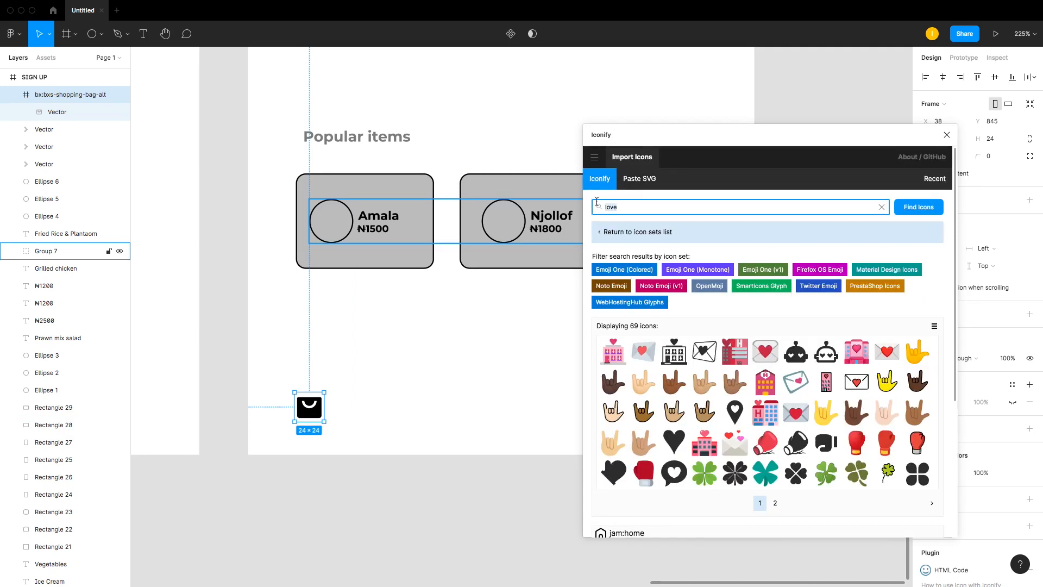
{"action": "scroll", "coordinate": [830, 416], "scroll_direction": "down", "scroll_amount": 1}
{"action": "left_click", "coordinate": [776, 466]}
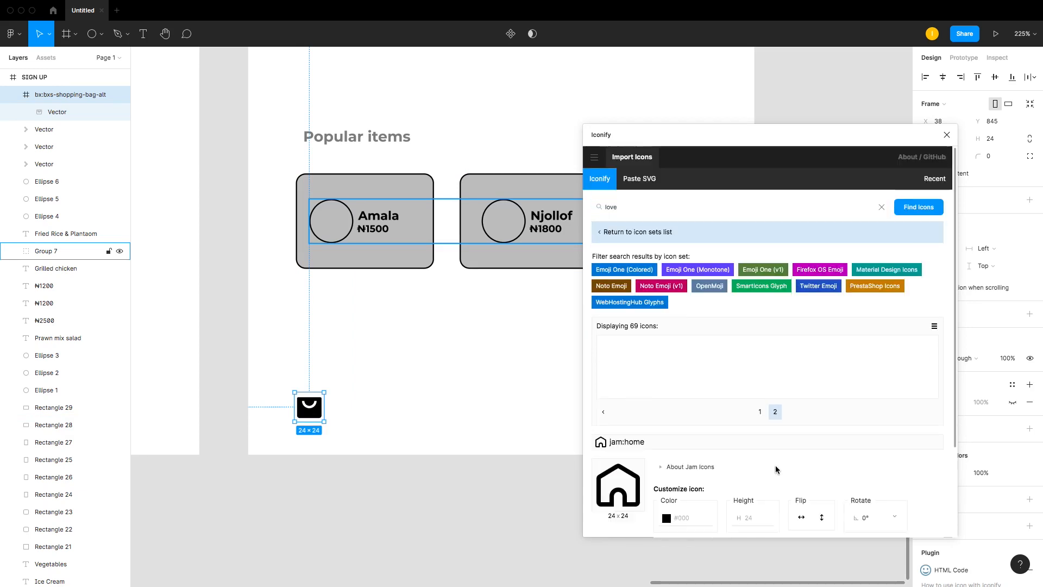
{"action": "left_click", "coordinate": [759, 412]}
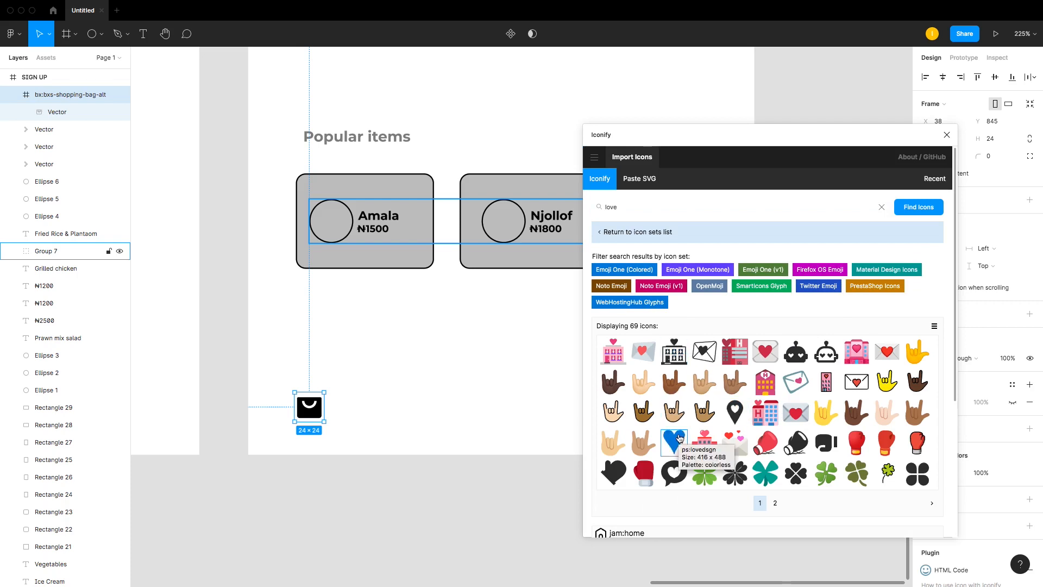
Step: Search for home and place an outline home icon at the frame's bottom, level with the bag icon
{"action": "left_click", "coordinate": [625, 209]}
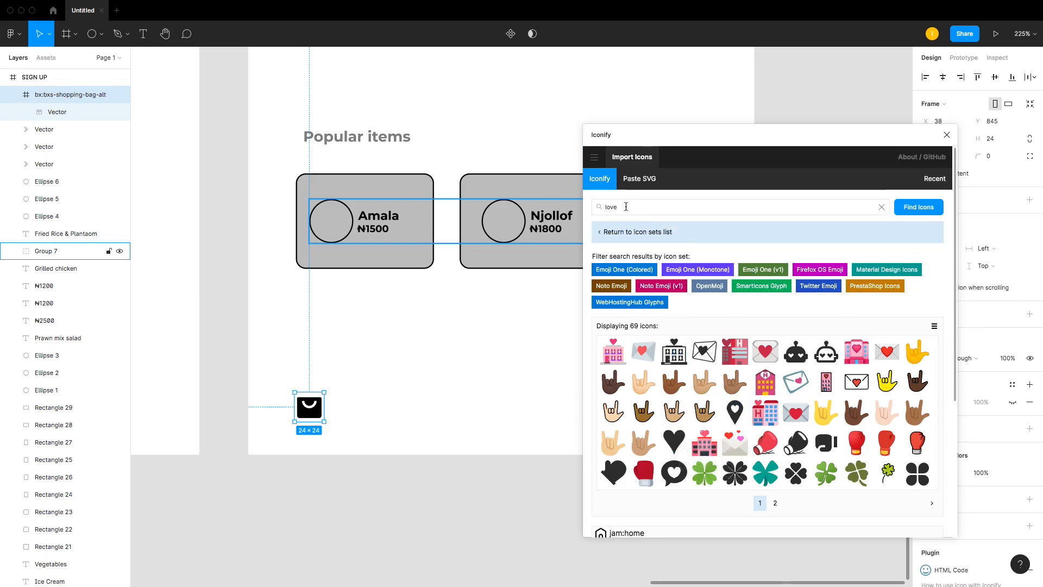
{"action": "double_click", "coordinate": [625, 207]}
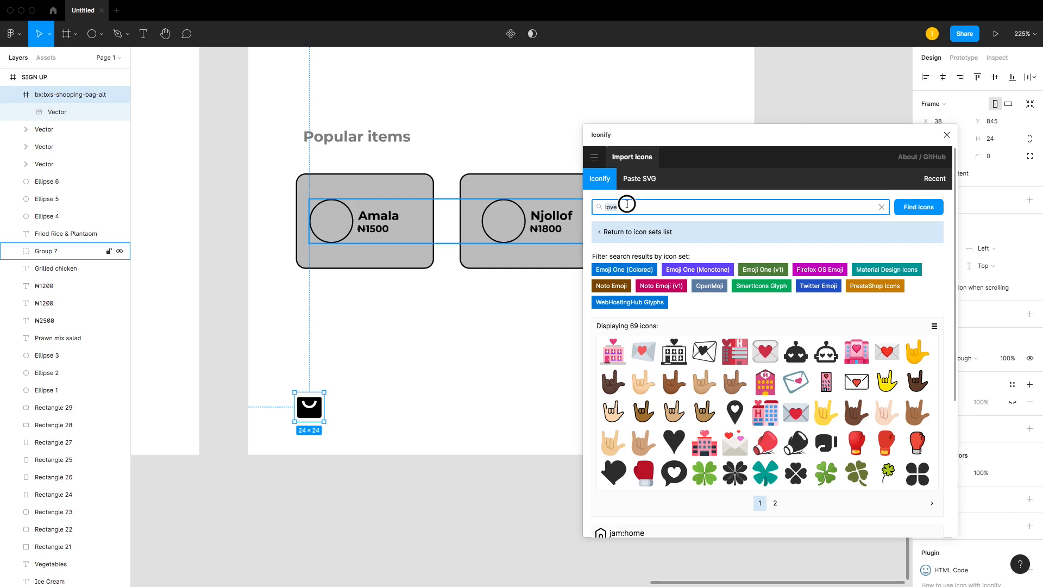
{"action": "type", "text": "home"}
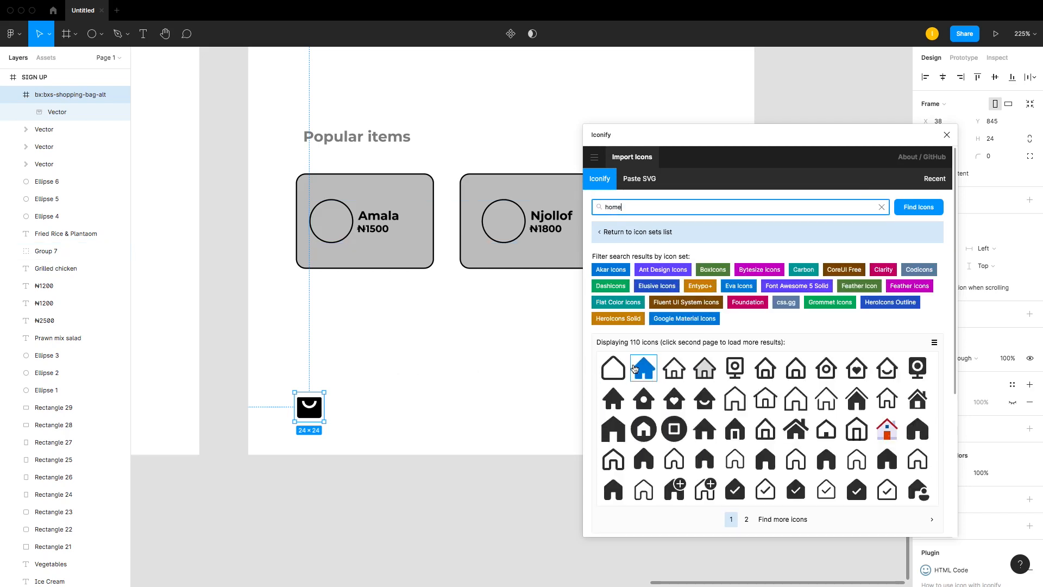
{"action": "left_click_drag", "start_coordinate": [613, 369], "coordinate": [520, 406]}
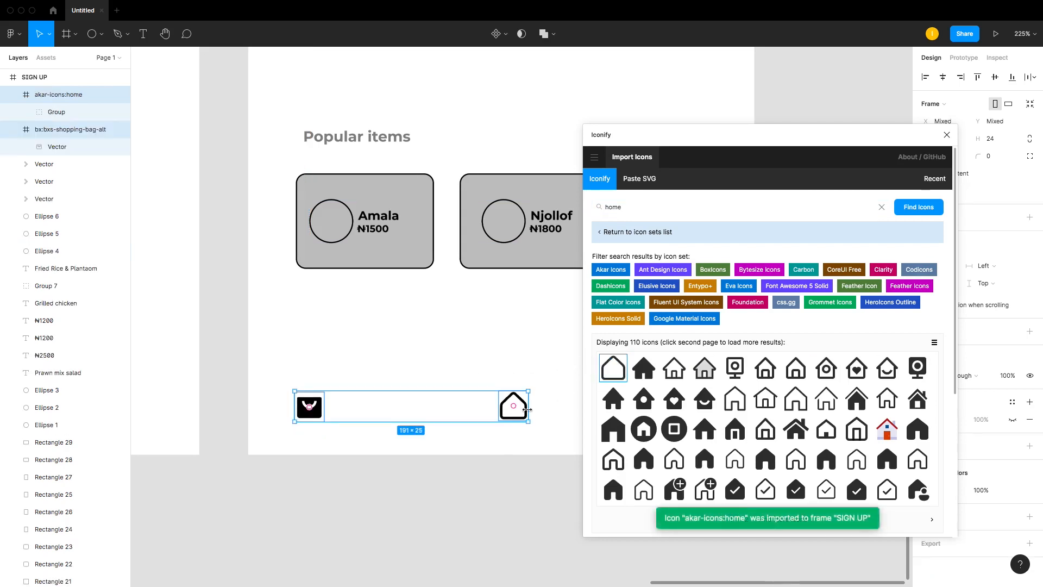
{"action": "left_click", "coordinate": [532, 461]}
Step: Search Iconify for settings and place a filled gear icon at the frame's bottom beside the home icon
{"action": "double_click", "coordinate": [641, 207]}
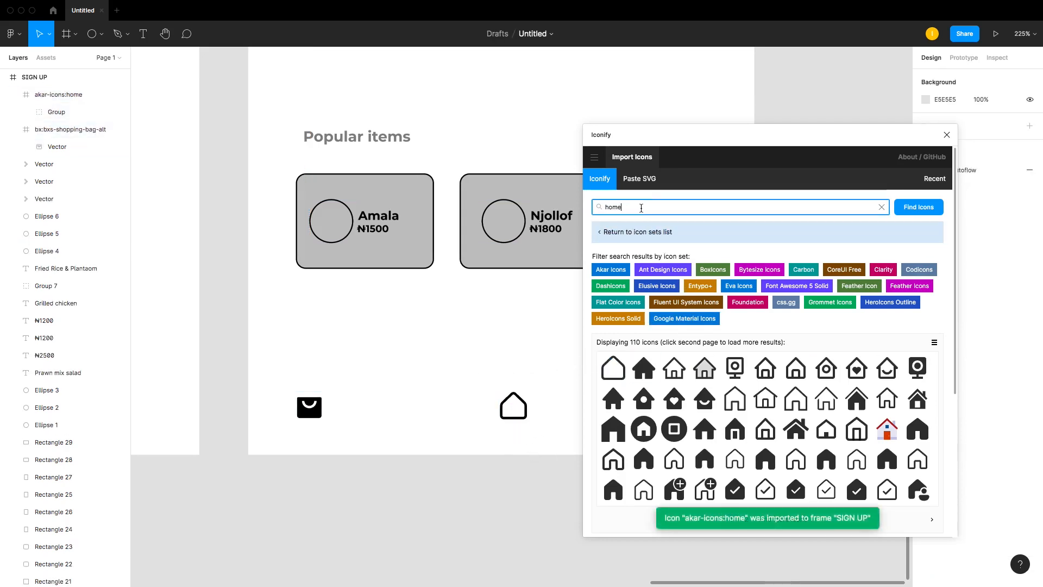
{"action": "type", "text": "settings"}
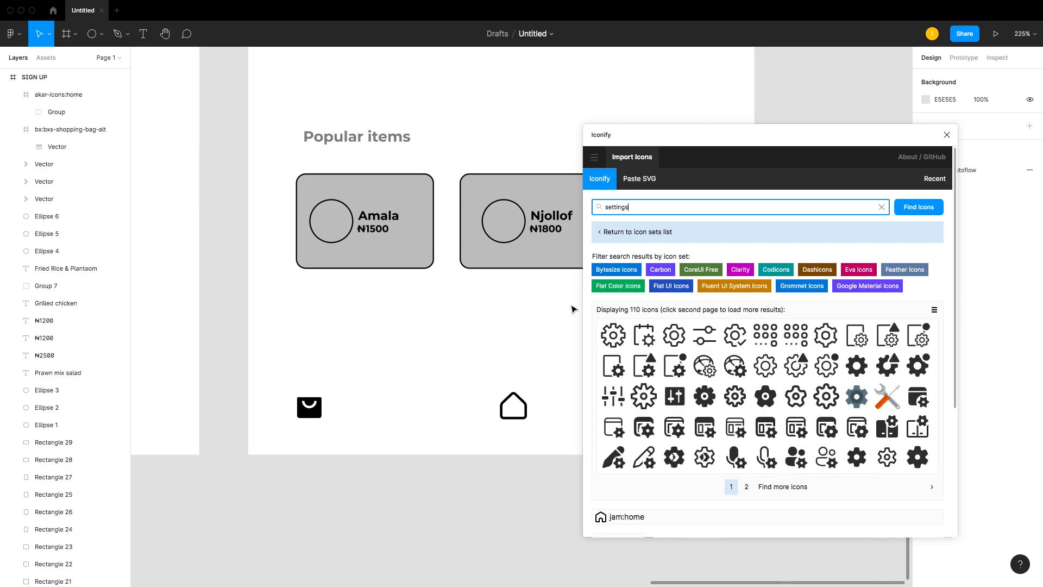
{"action": "scroll", "coordinate": [652, 359], "scroll_direction": "down", "scroll_amount": 2}
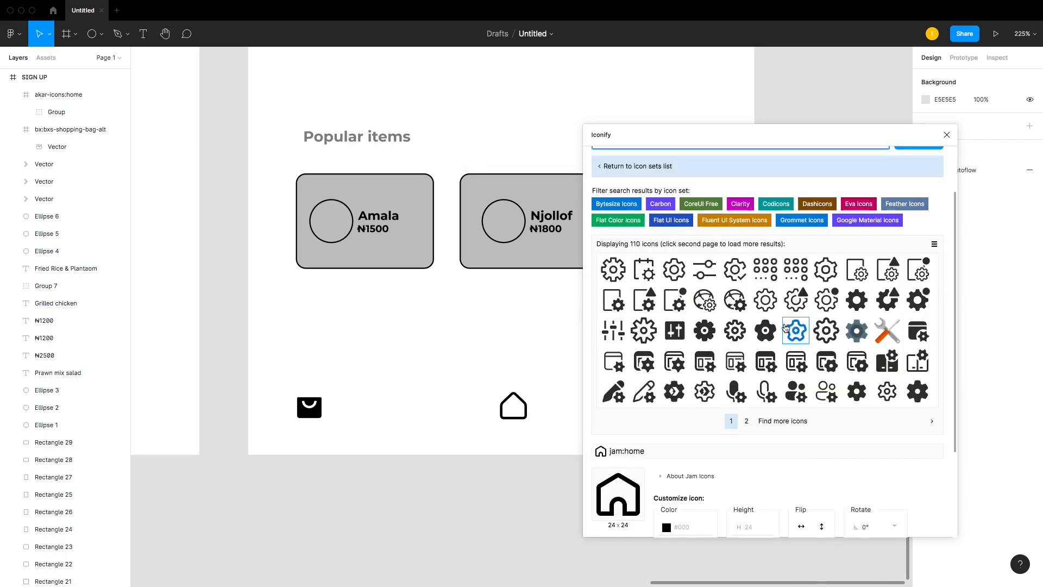
{"action": "left_click_drag", "start_coordinate": [705, 335], "coordinate": [552, 403]}
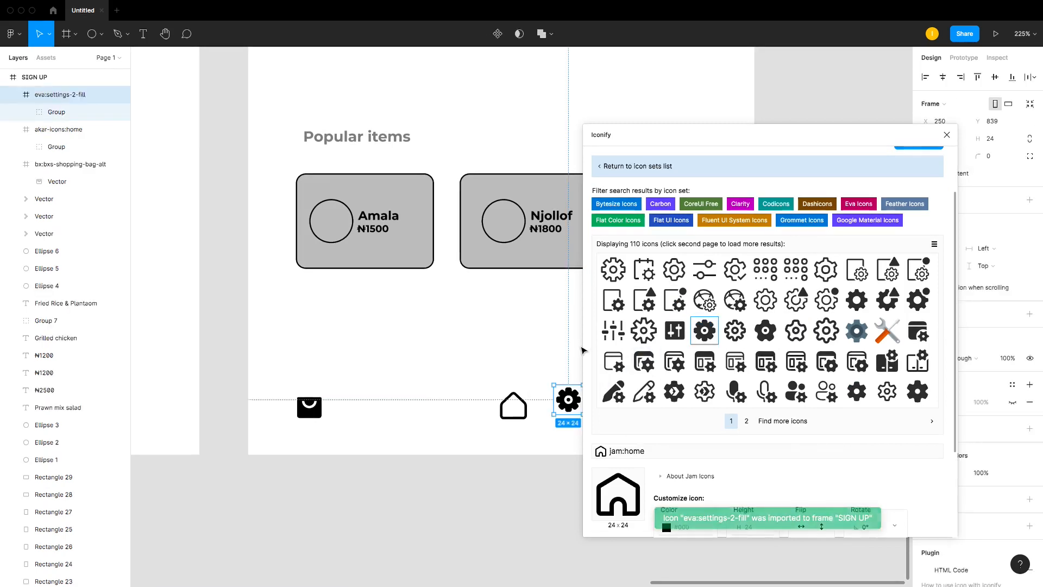
Step: Search Iconify for profile and then account, and place a filled account person icon next to the gear icon
{"action": "left_click", "coordinate": [472, 356]}
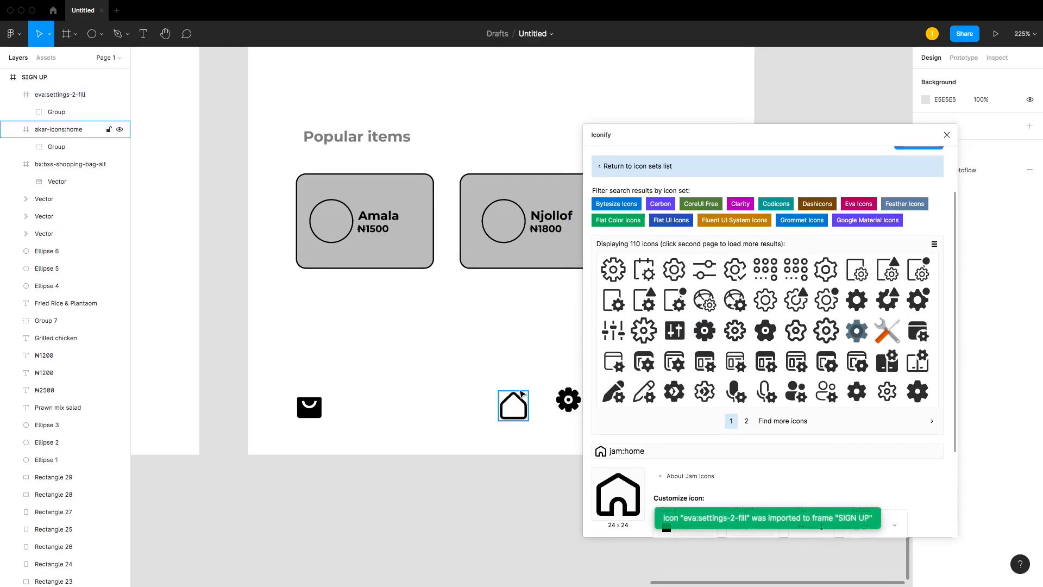
{"action": "scroll", "coordinate": [631, 158], "scroll_direction": "up", "scroll_amount": 2}
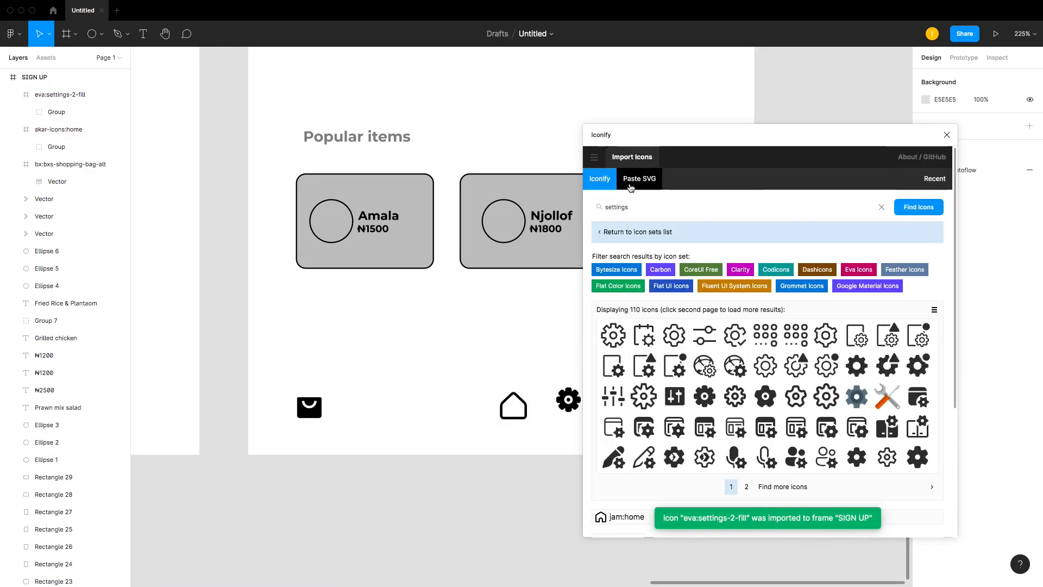
{"action": "left_click", "coordinate": [637, 205]}
{"action": "key", "text": "ctrl+a"}
{"action": "type", "text": "prof"}
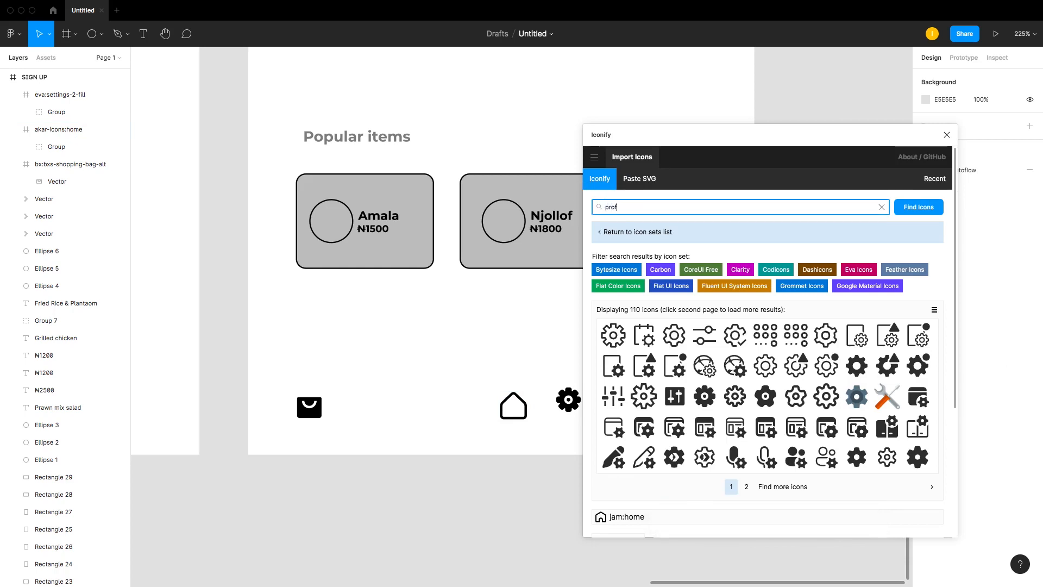
{"action": "key", "text": "Return"}
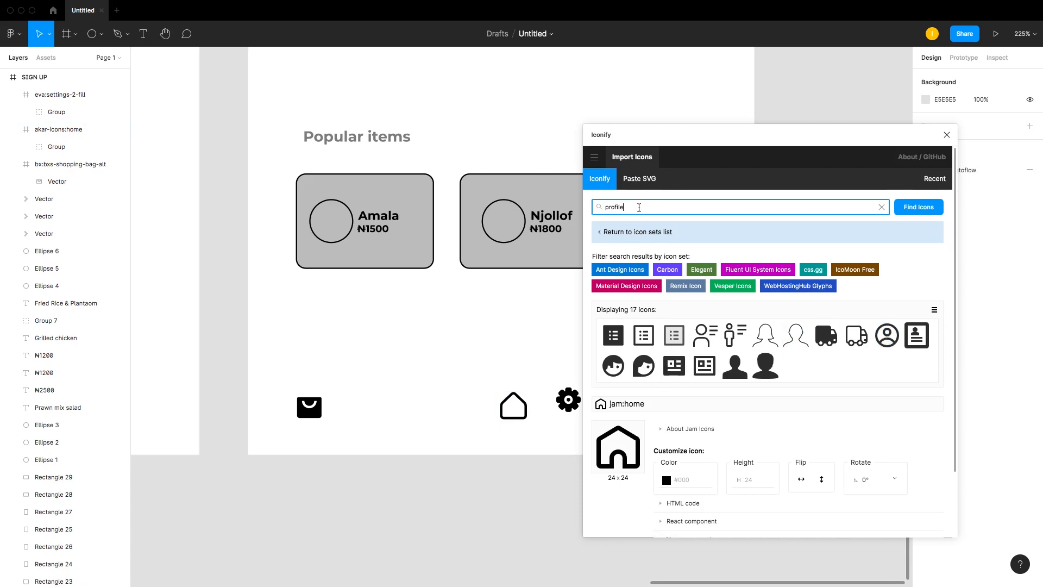
{"action": "left_click_drag", "start_coordinate": [629, 211], "coordinate": [592, 206]}
{"action": "type", "text": "acco"}
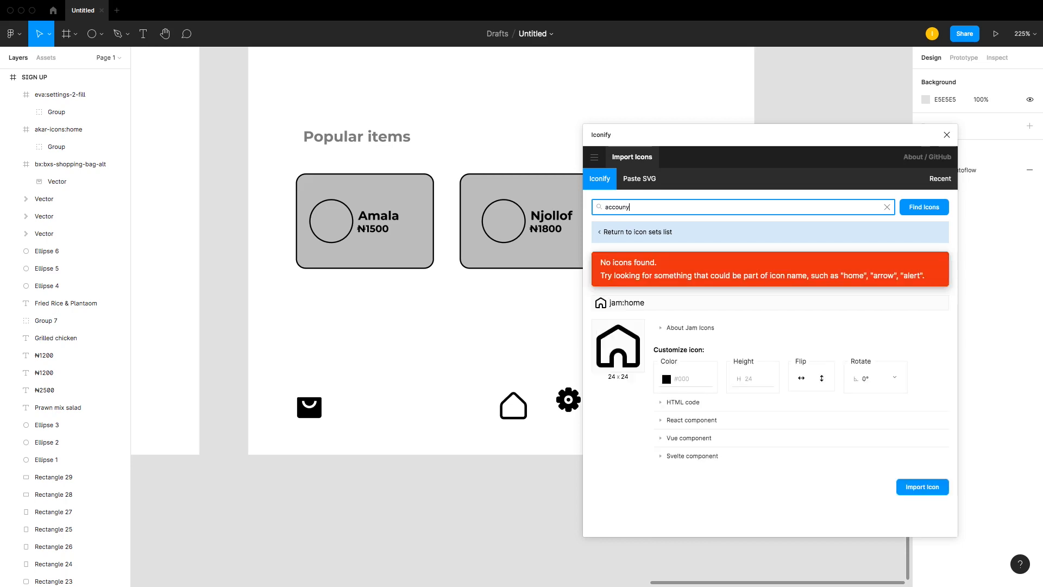
{"action": "type", "text": "unt"}
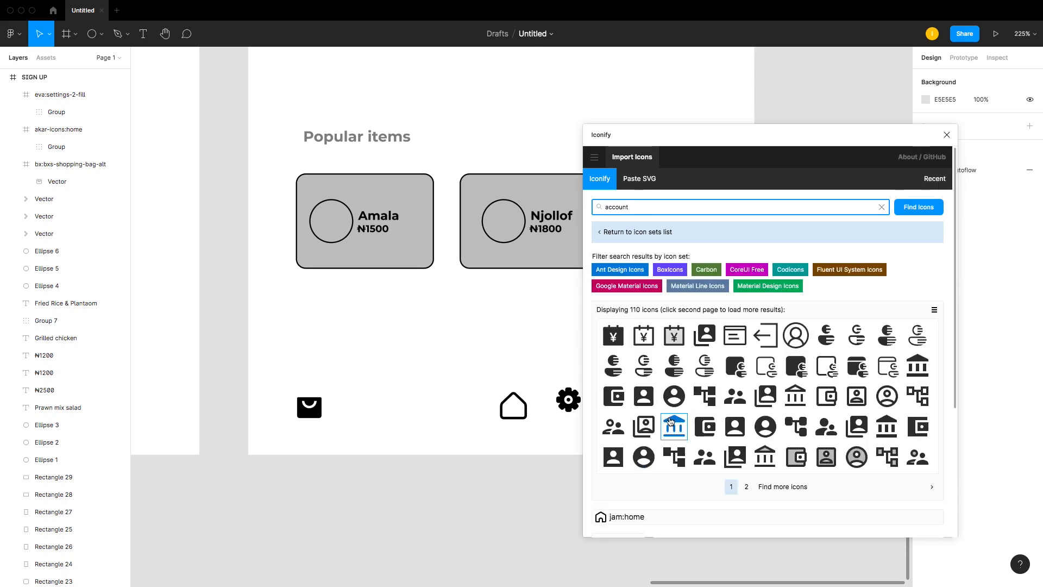
{"action": "scroll", "coordinate": [674, 426], "scroll_direction": "down", "scroll_amount": 1}
{"action": "left_click", "coordinate": [748, 461]}
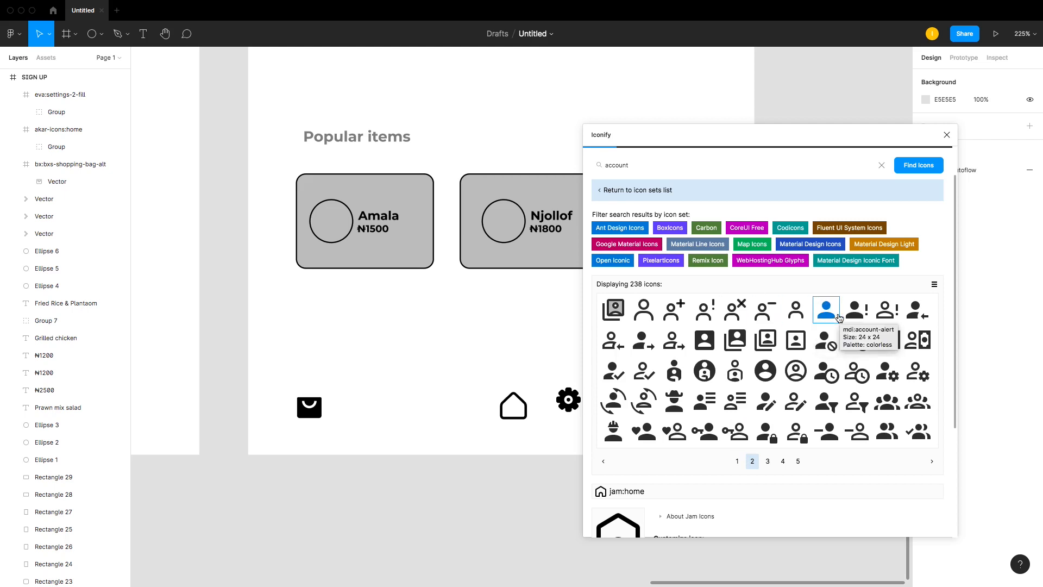
{"action": "left_click_drag", "start_coordinate": [831, 316], "coordinate": [528, 384]}
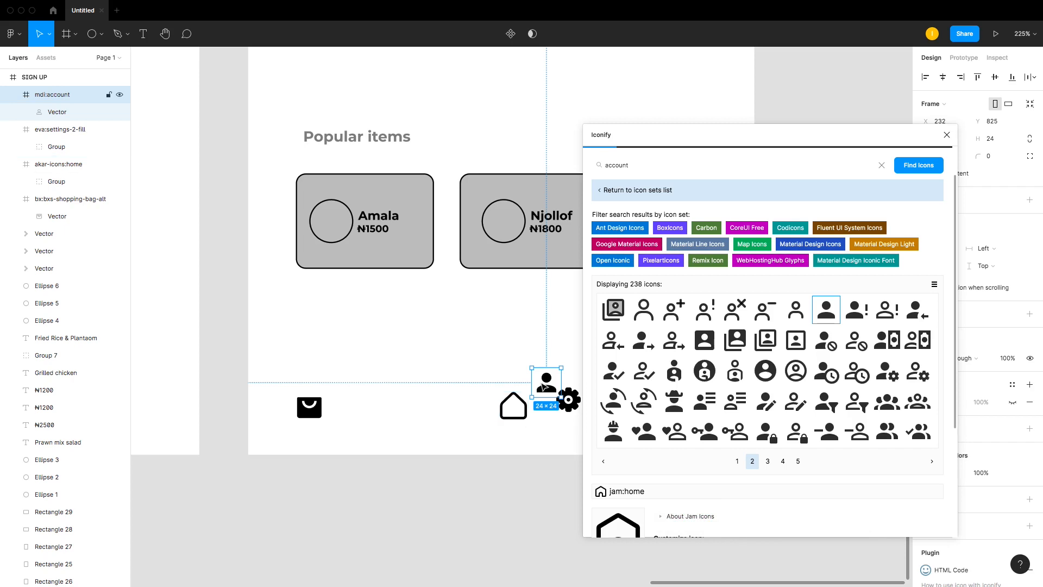
Step: Search Iconify for favorite, place a filled heart icon in the bottom row, and close the plugin
{"action": "left_click", "coordinate": [626, 163]}
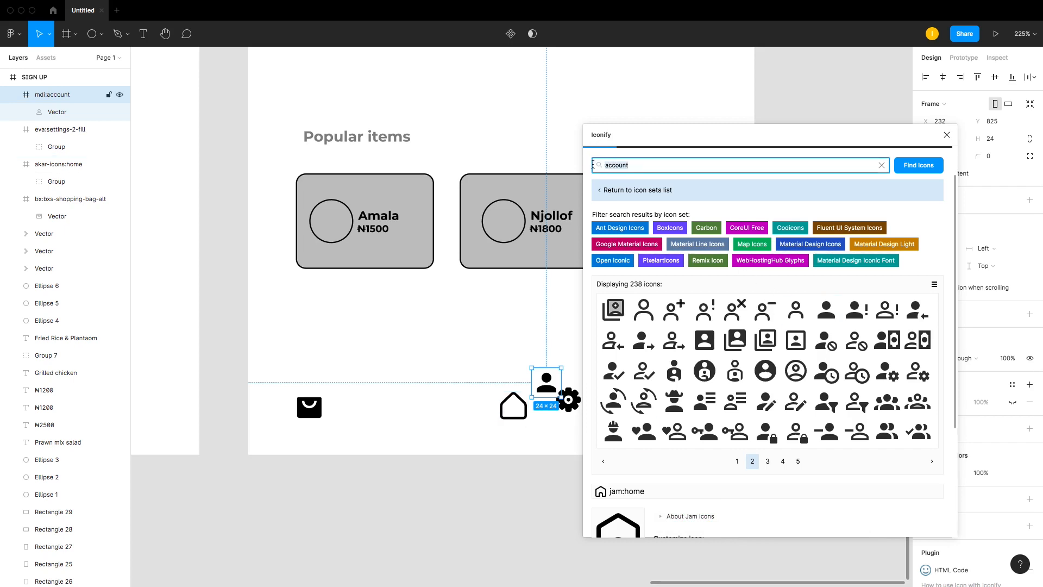
{"action": "key", "text": "super+a"}
{"action": "type", "text": "f"}
{"action": "key", "text": "Return"}
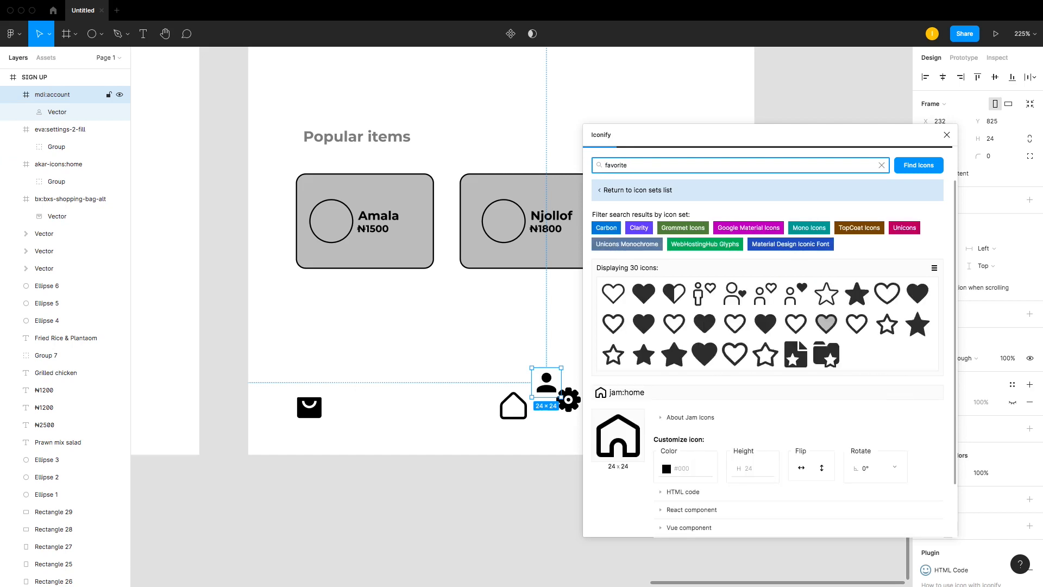
{"action": "left_click_drag", "start_coordinate": [644, 324], "coordinate": [450, 398]}
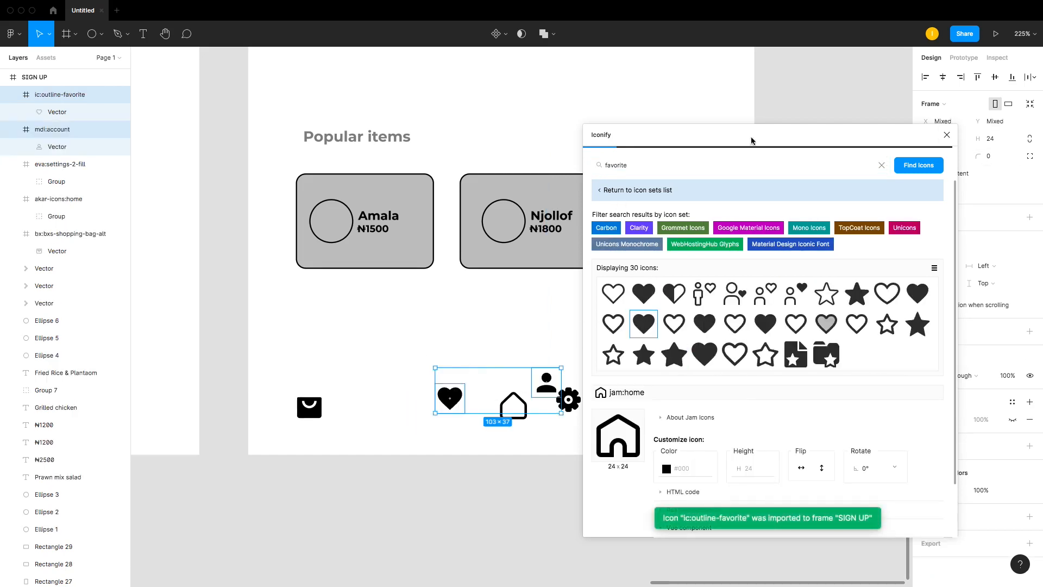
{"action": "left_click", "coordinate": [947, 135]}
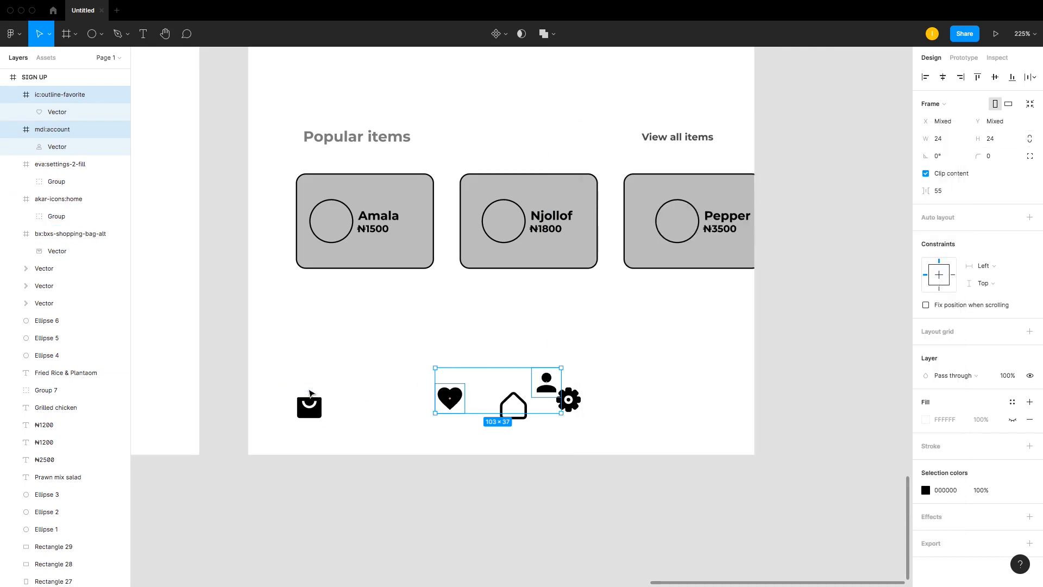
Step: Move the heart next to the bag icon and separate the overlapping account and gear icons along the bottom
{"action": "left_click_drag", "start_coordinate": [453, 402], "coordinate": [381, 411]}
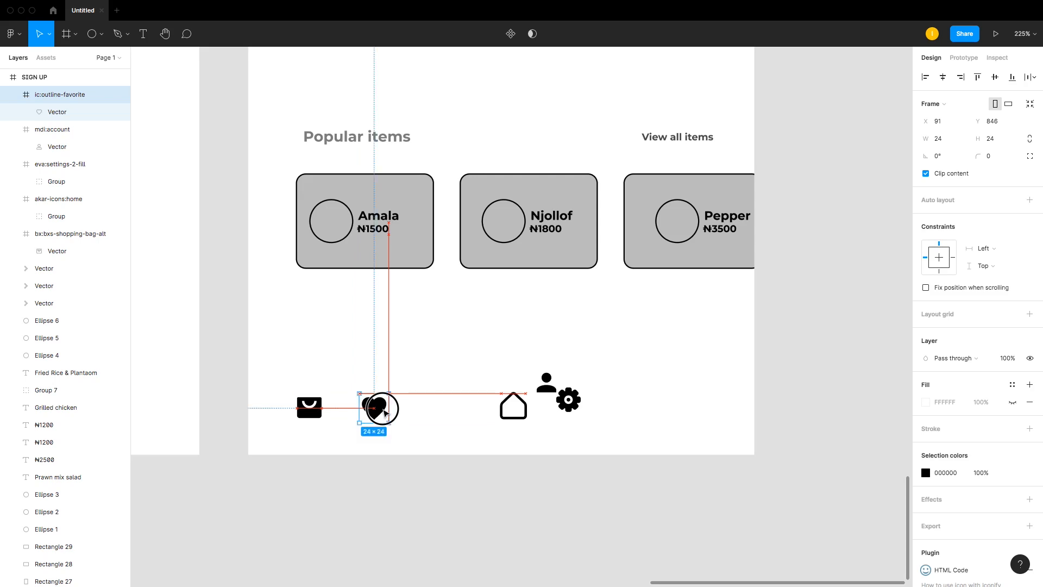
{"action": "left_click_drag", "start_coordinate": [510, 400], "coordinate": [492, 379]}
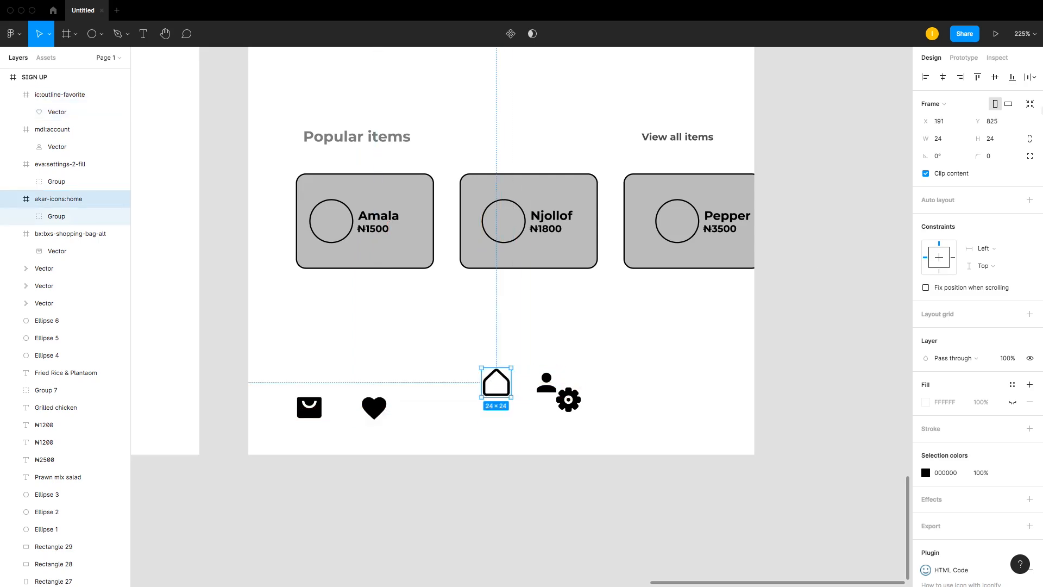
{"action": "left_click", "coordinate": [943, 77]}
{"action": "left_click", "coordinate": [567, 379]}
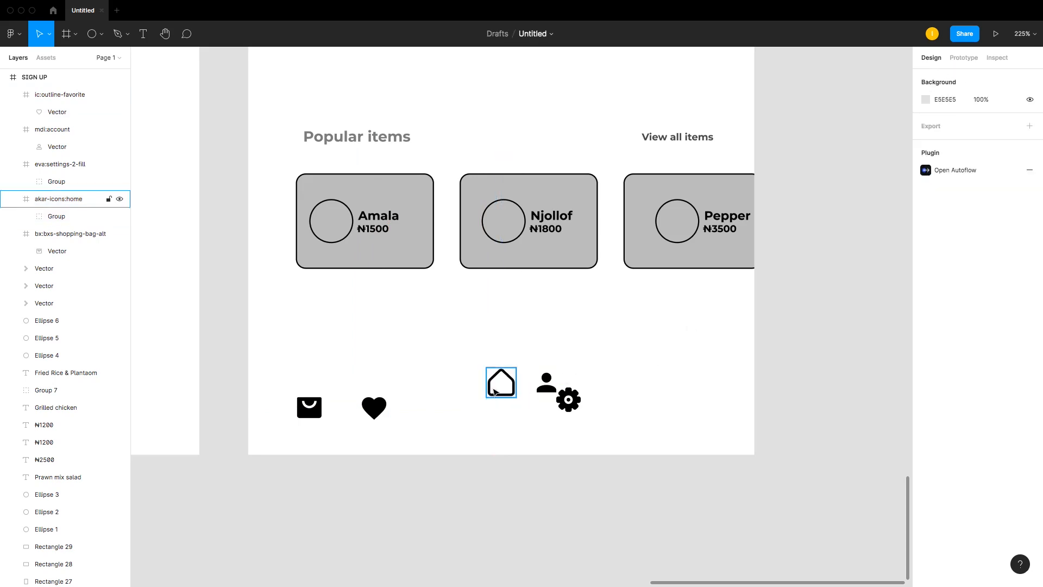
{"action": "left_click", "coordinate": [543, 381]}
{"action": "left_click", "coordinate": [568, 401], "text": "shift"}
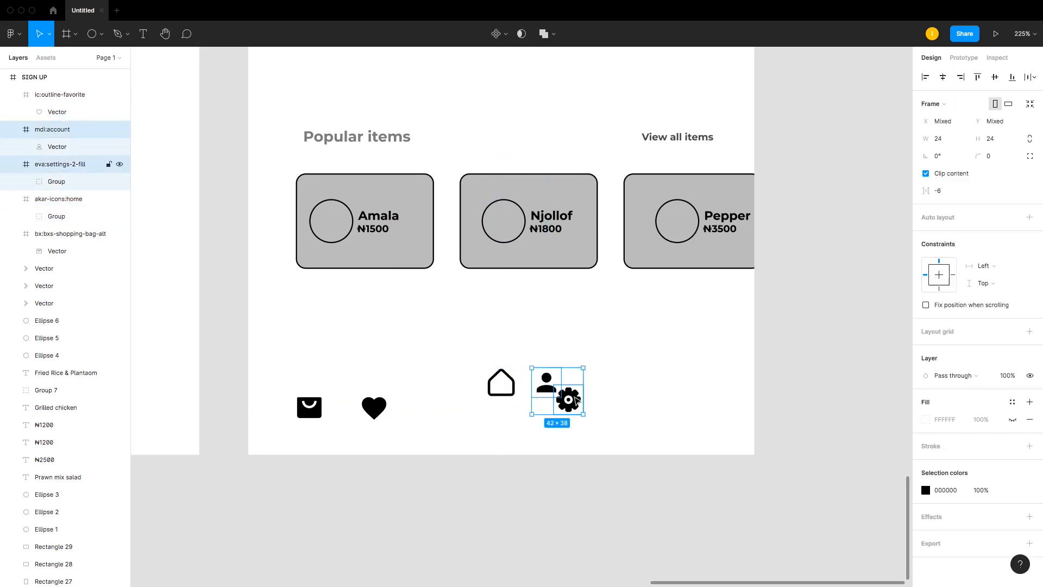
{"action": "mouse_move", "coordinate": [587, 409]}
{"action": "left_mouse_down"}
{"action": "mouse_move", "coordinate": [675, 415]}
{"action": "mouse_move", "coordinate": [581, 409]}
{"action": "mouse_move", "coordinate": [589, 410]}
{"action": "left_mouse_up"}
{"action": "left_click", "coordinate": [729, 419]}
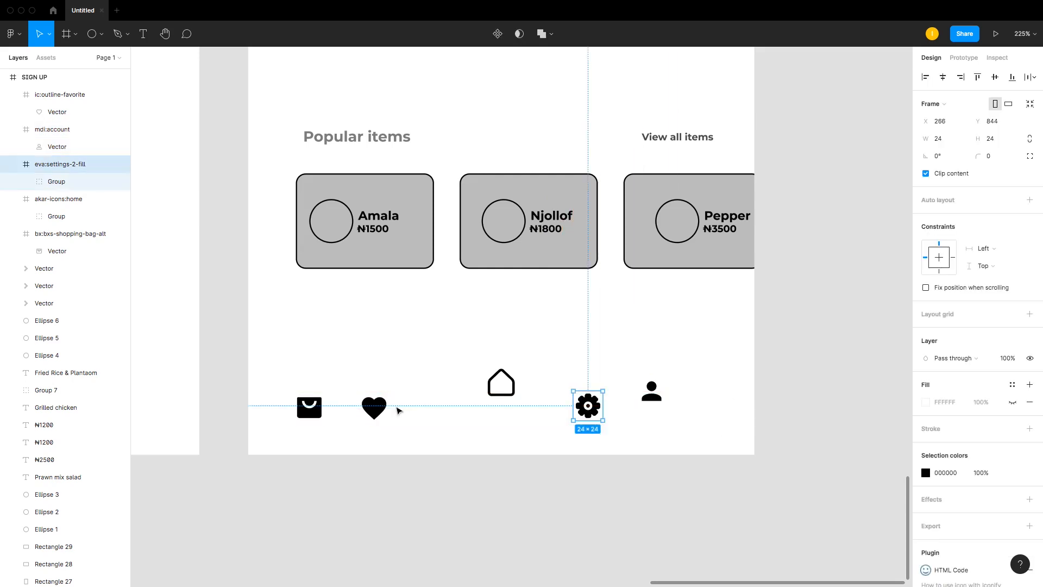
Step: Reposition the heart, gear and account icons to space them across the bottom row of the frame
{"action": "left_click", "coordinate": [320, 415]}
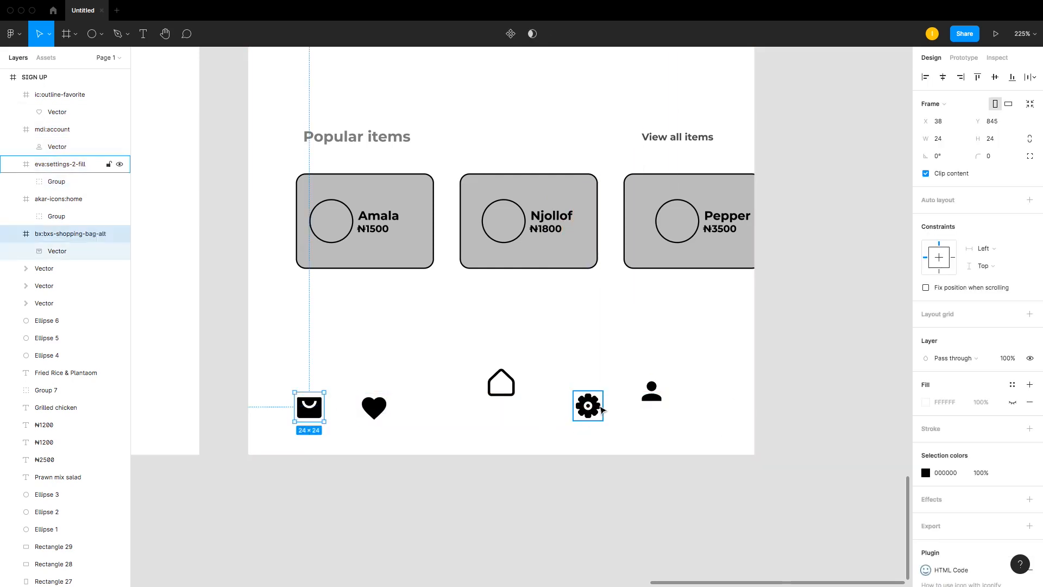
{"action": "left_click", "coordinate": [379, 408]}
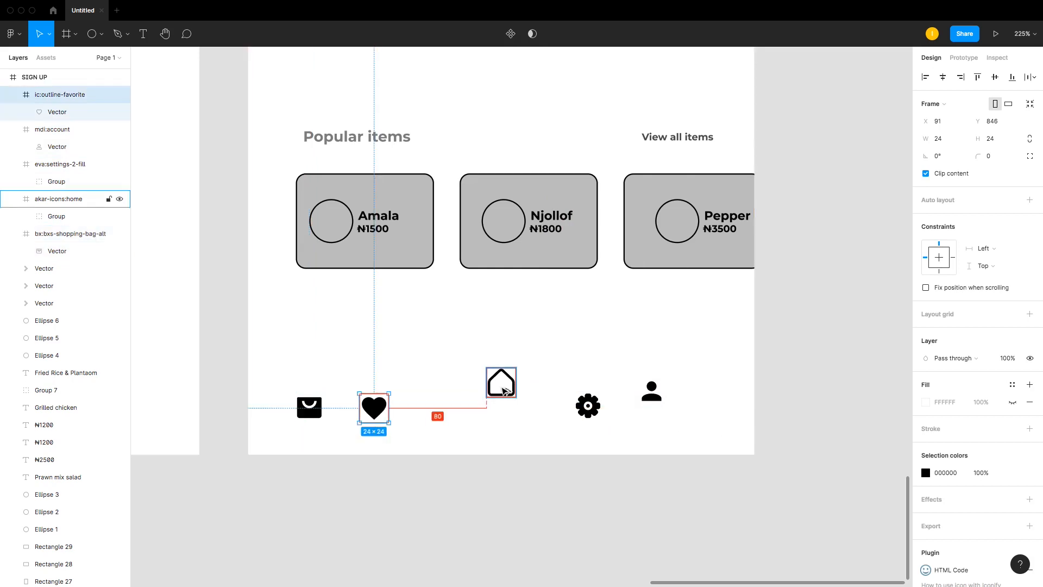
{"action": "left_click_drag", "start_coordinate": [379, 415], "coordinate": [408, 416]}
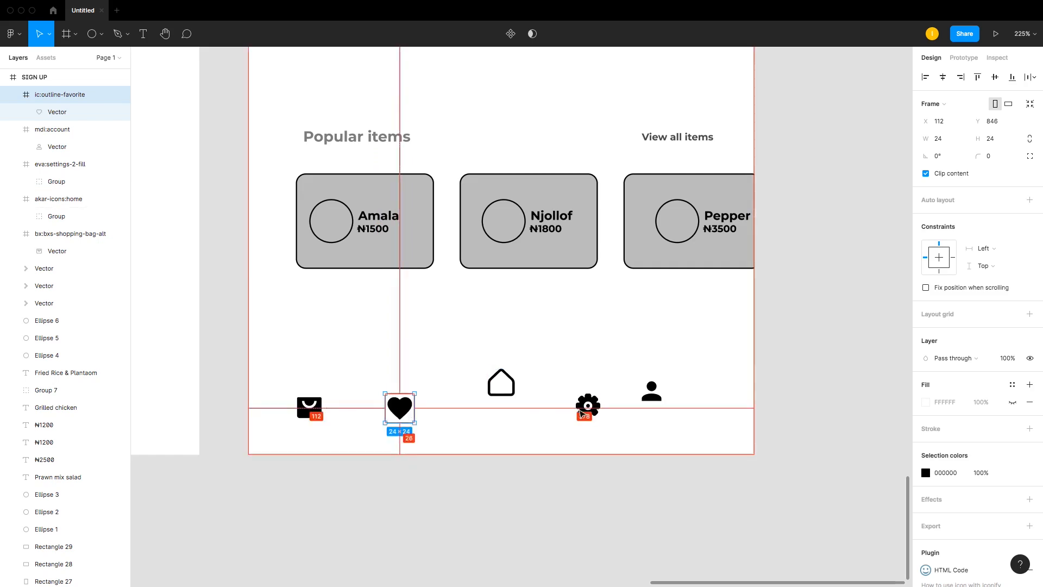
{"action": "left_click_drag", "start_coordinate": [592, 409], "coordinate": [615, 413]}
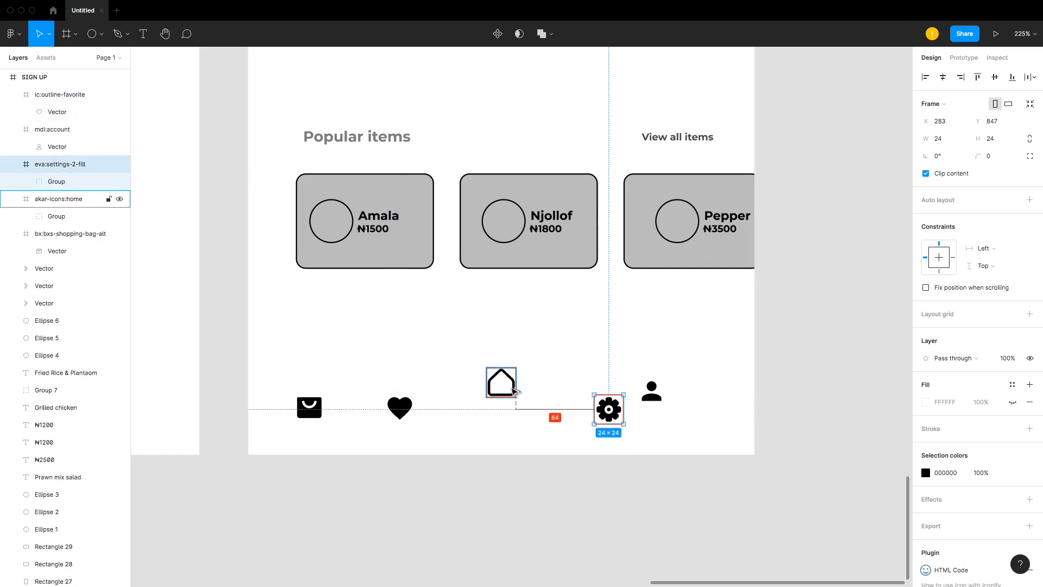
{"action": "key", "text": "Left"}
{"action": "key", "text": "Left"}
{"action": "key", "text": "Left"}
{"action": "key", "text": "Left"}
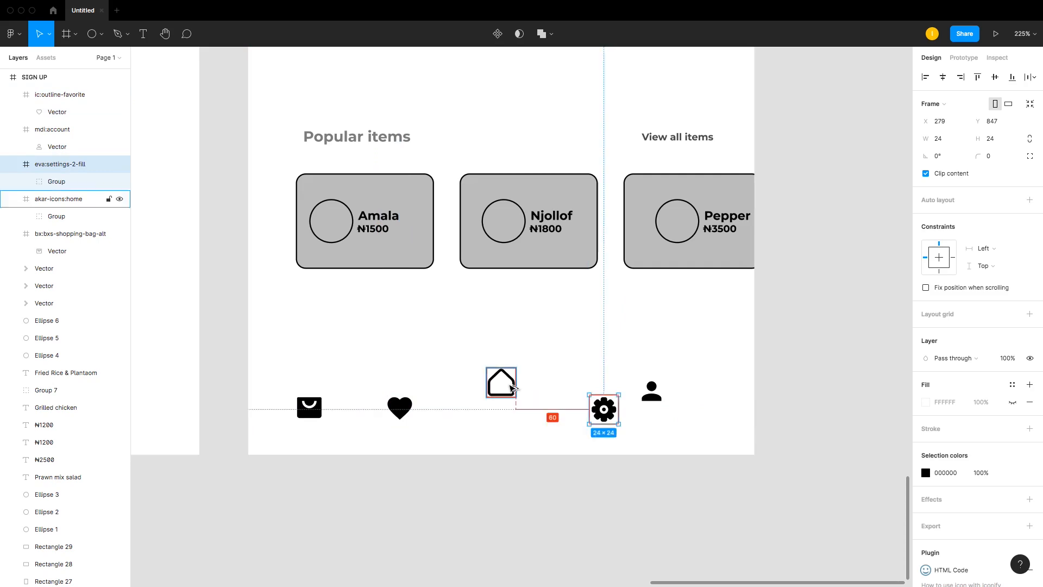
{"action": "key", "text": "Left"}
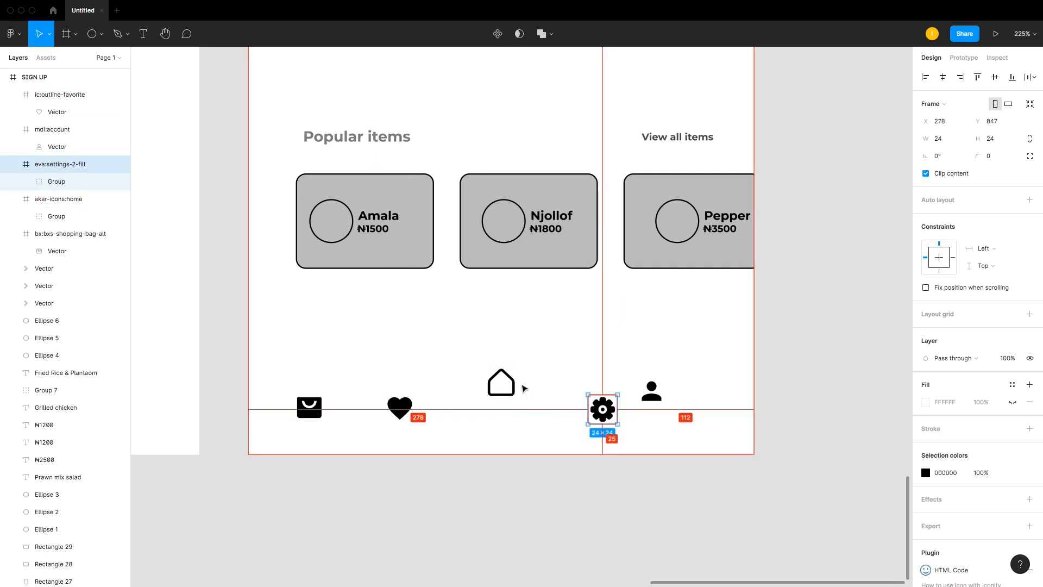
{"action": "left_click", "coordinate": [400, 407]}
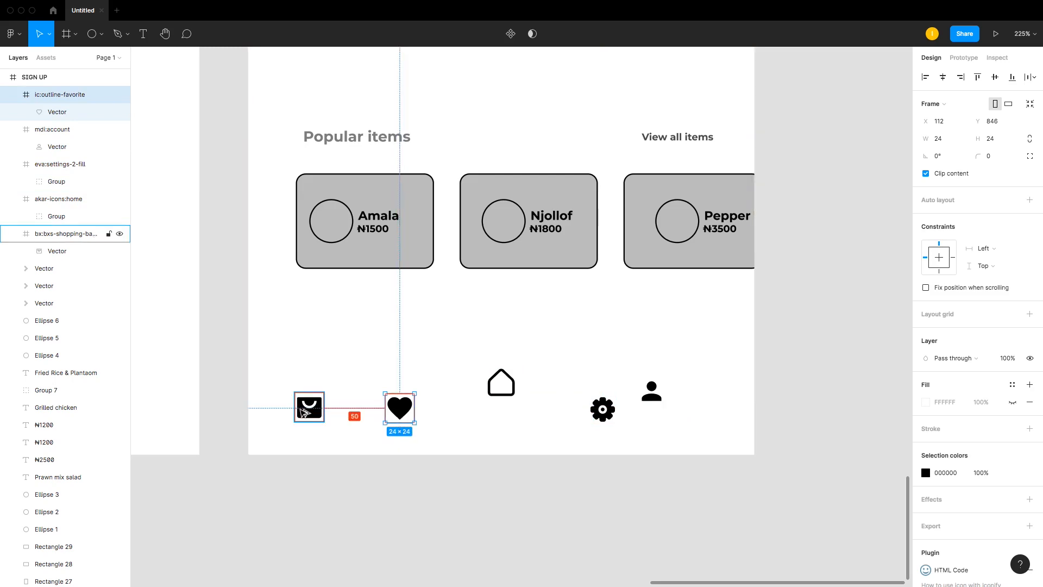
{"action": "left_click_drag", "start_coordinate": [654, 395], "coordinate": [700, 412]}
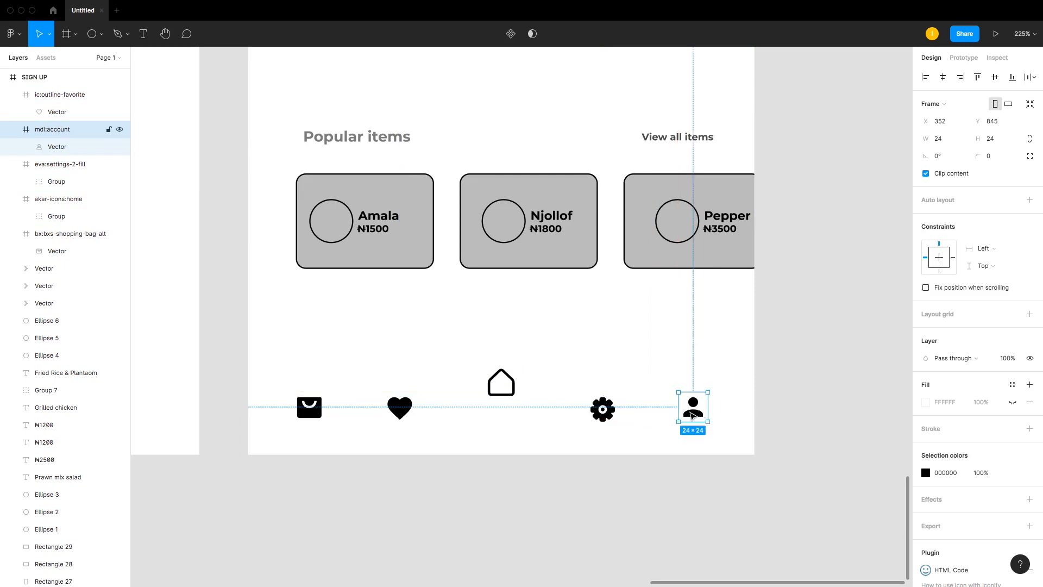
Step: Align the bag, heart, gear and account icons along their vertical centers
{"action": "left_click", "coordinate": [603, 410], "text": "shift"}
{"action": "left_click", "coordinate": [399, 408], "text": "shift"}
{"action": "left_click", "coordinate": [310, 407], "text": "shift"}
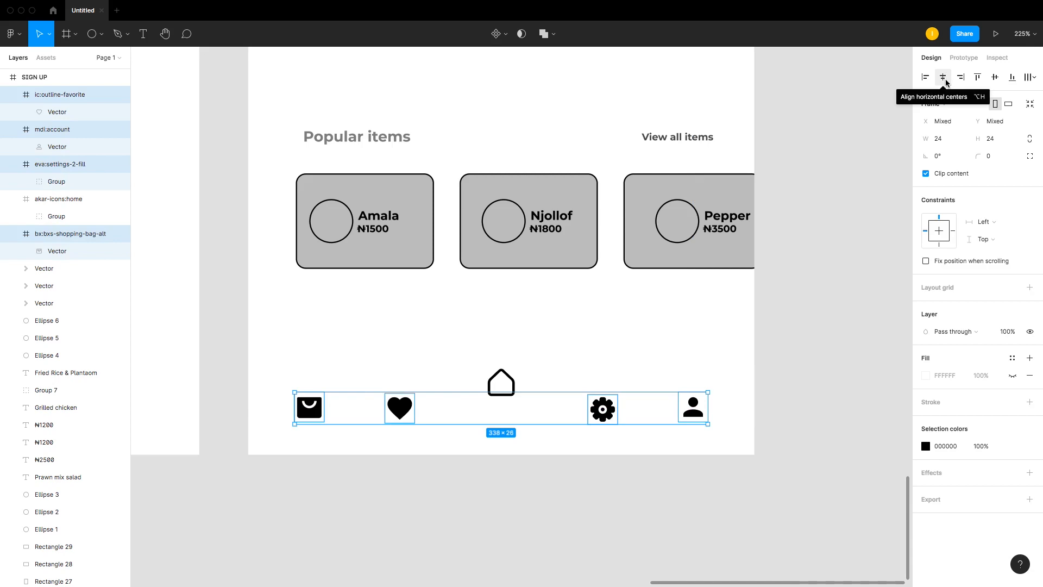
{"action": "left_click", "coordinate": [993, 79]}
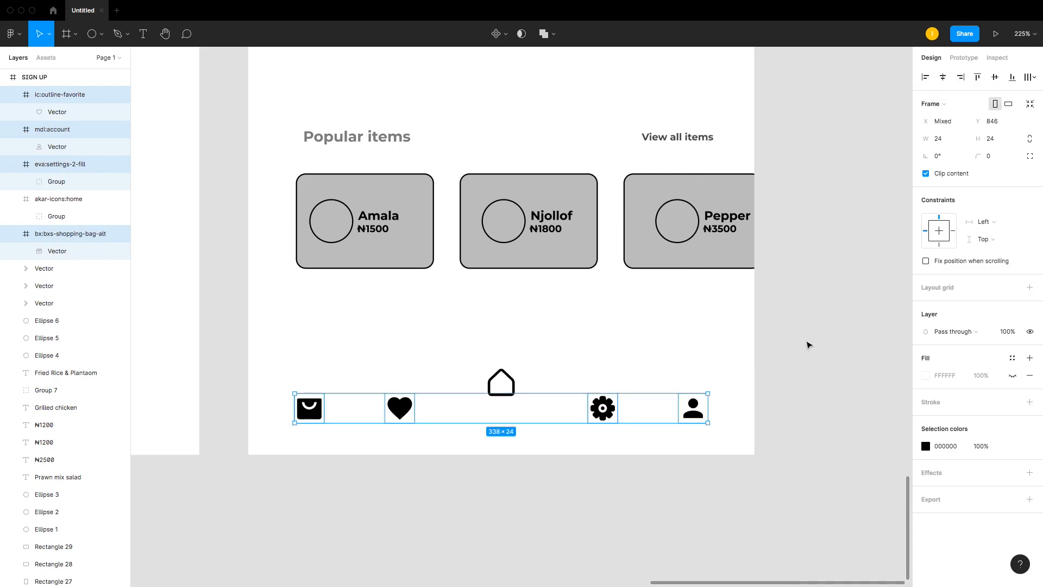
{"action": "left_click", "coordinate": [808, 356]}
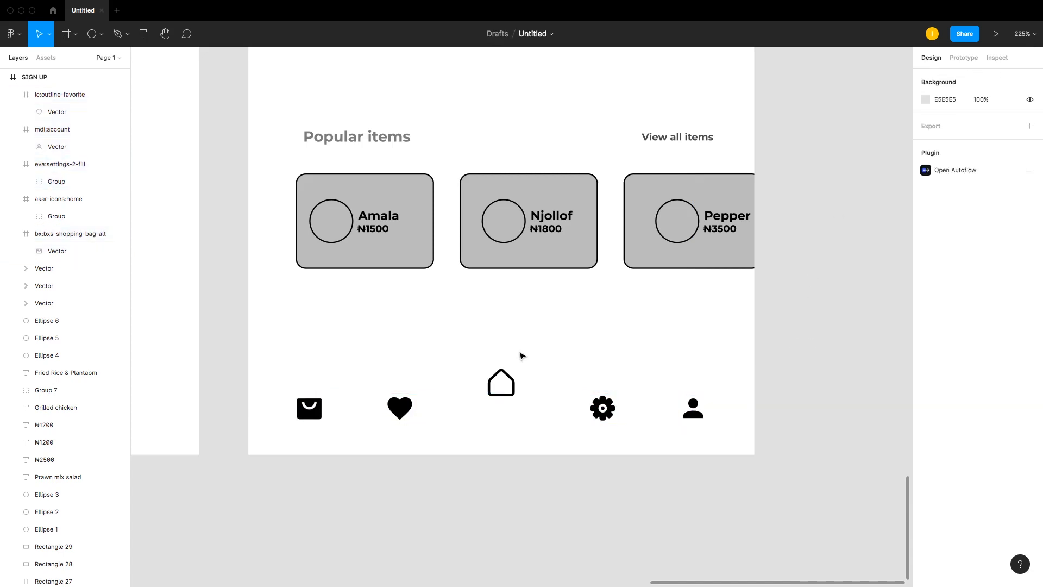
Step: Recolour the bag, heart, gear and account icons to the grey C4C4C4 used in the wireframe
{"action": "left_click", "coordinate": [397, 412]}
{"action": "left_click", "coordinate": [309, 408], "text": "shift"}
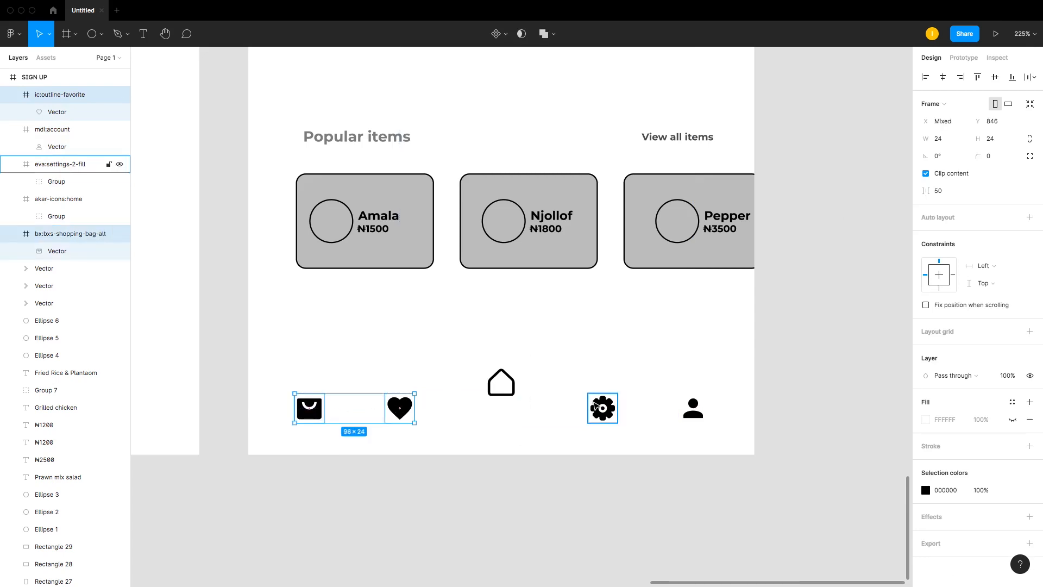
{"action": "left_click", "coordinate": [603, 408], "text": "shift"}
{"action": "left_click", "coordinate": [700, 414], "text": "shift"}
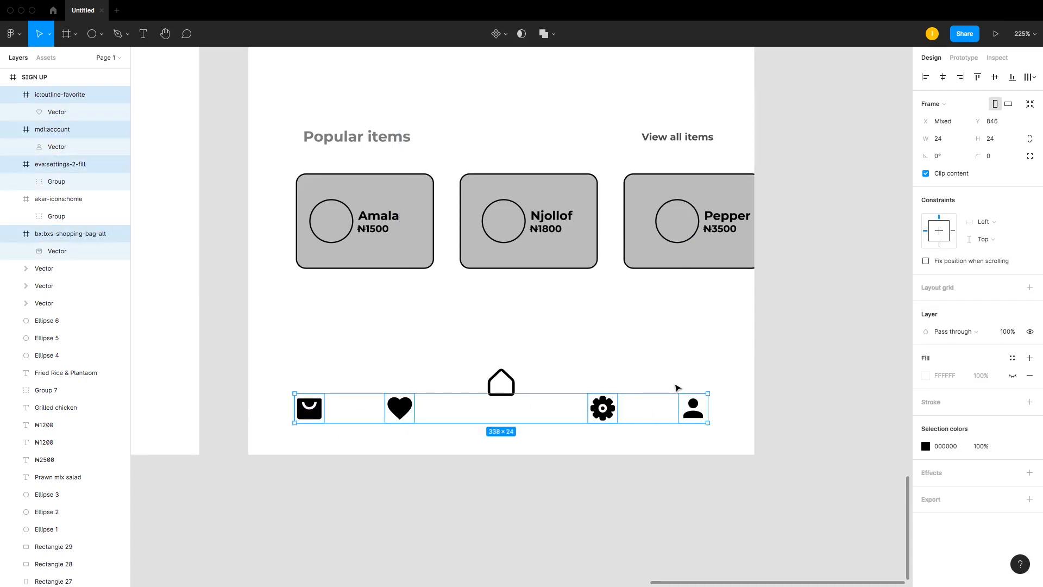
{"action": "scroll", "coordinate": [589, 342], "scroll_direction": "up", "scroll_amount": 10}
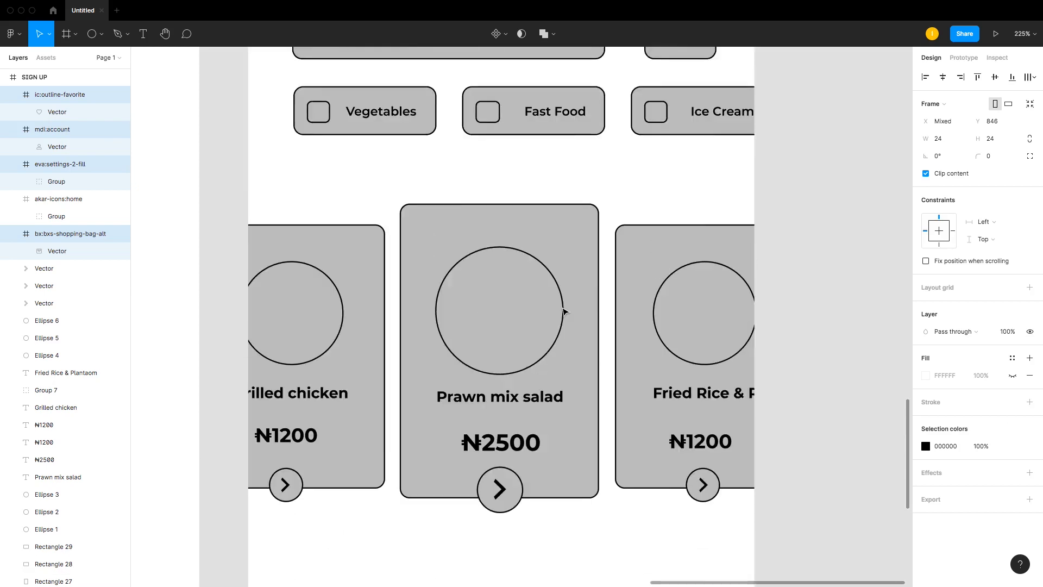
{"action": "scroll", "coordinate": [565, 312], "scroll_direction": "up", "scroll_amount": 5}
{"action": "key", "text": "i"}
{"action": "left_click", "coordinate": [484, 207]}
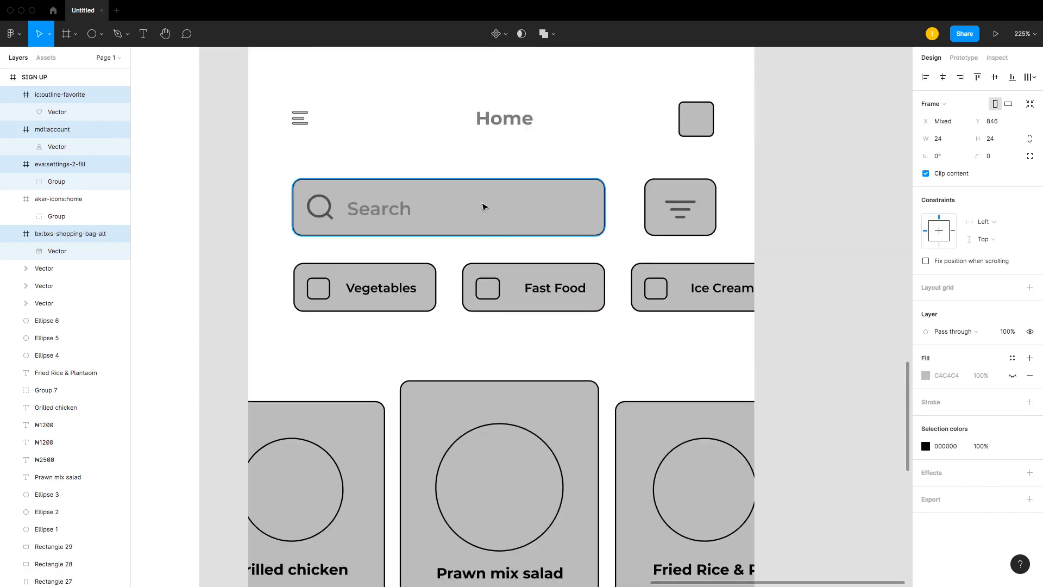
{"action": "scroll", "coordinate": [489, 218], "scroll_direction": "down", "scroll_amount": 15}
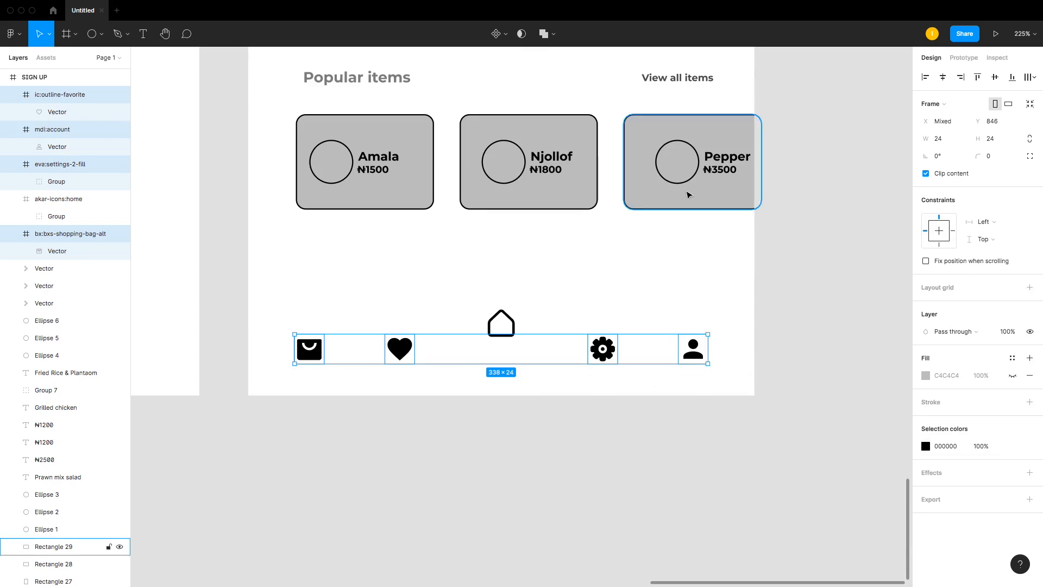
{"action": "key", "text": "i"}
{"action": "left_click", "coordinate": [701, 188]}
{"action": "left_click", "coordinate": [926, 447]}
{"action": "left_click_drag", "start_coordinate": [823, 375], "coordinate": [781, 339]}
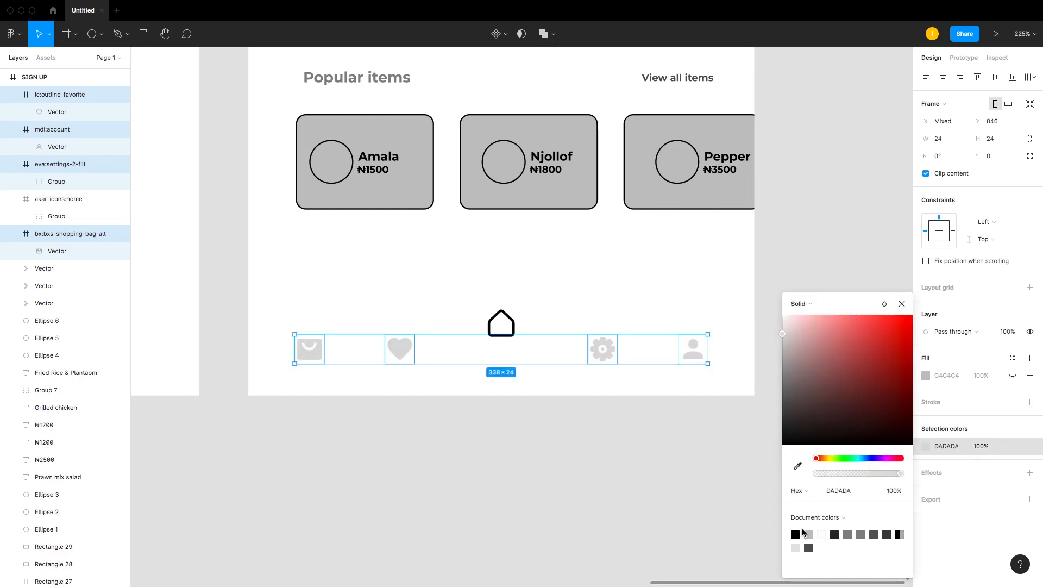
{"action": "left_click", "coordinate": [808, 534]}
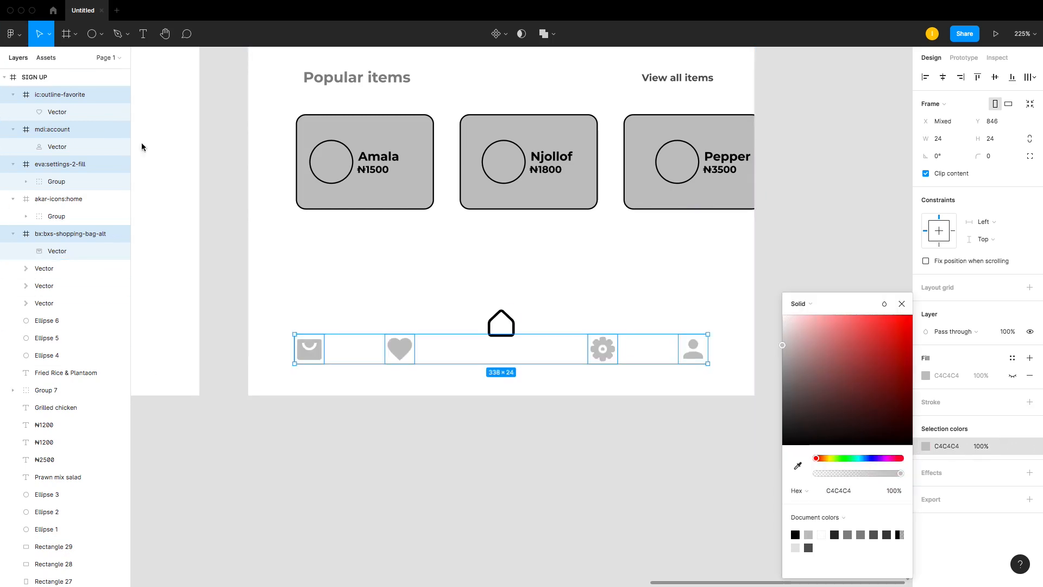
{"action": "left_click", "coordinate": [326, 251]}
{"action": "key", "text": "r"}
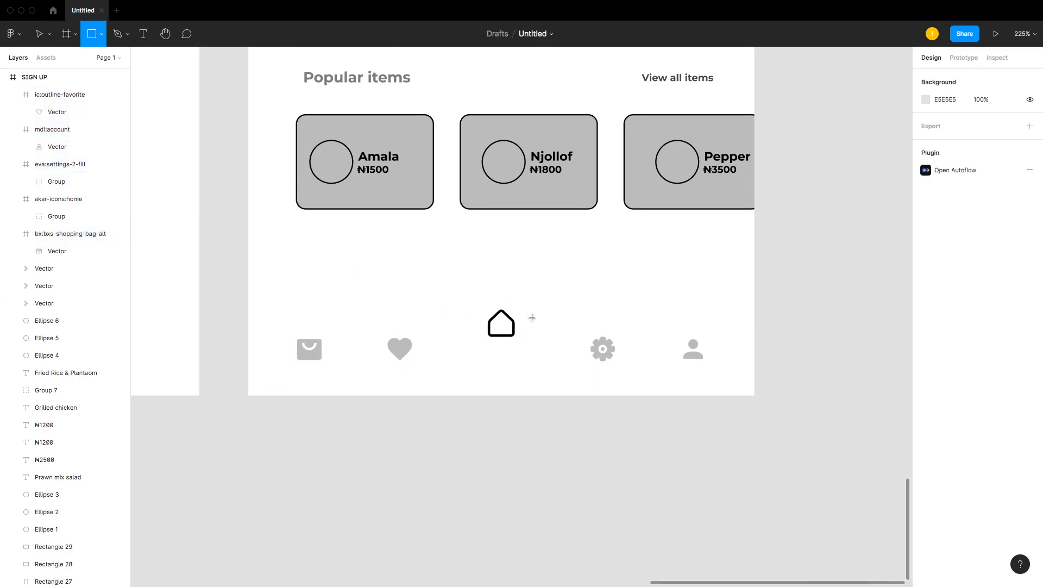
{"action": "left_click_drag", "start_coordinate": [470, 295], "coordinate": [513, 339]}
{"action": "key", "text": "Delete"}
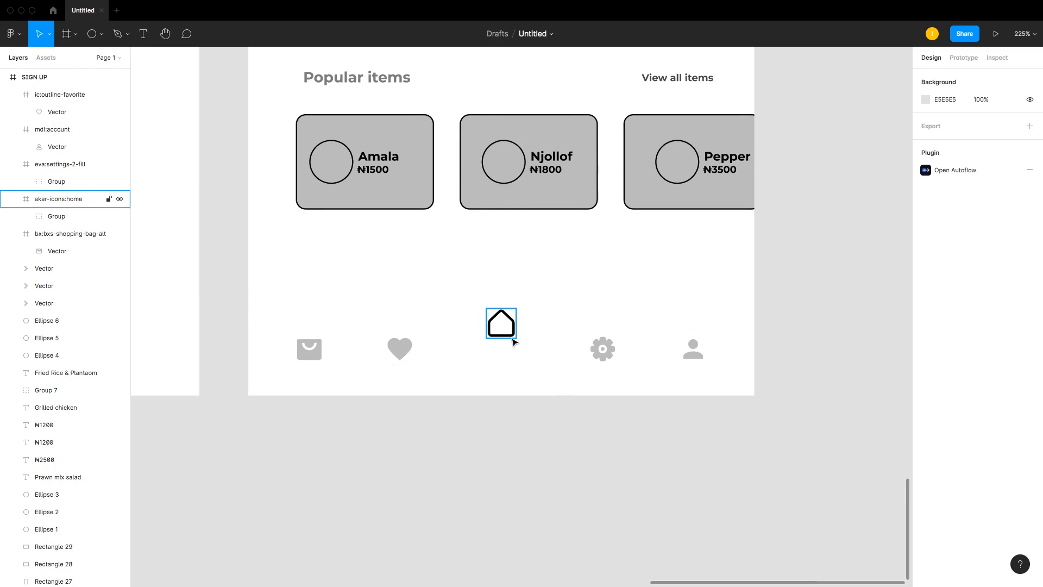
Step: Draw a 47×47 circle over the home icon, give it a black stroke, and send it behind the icon
{"action": "key", "text": "o"}
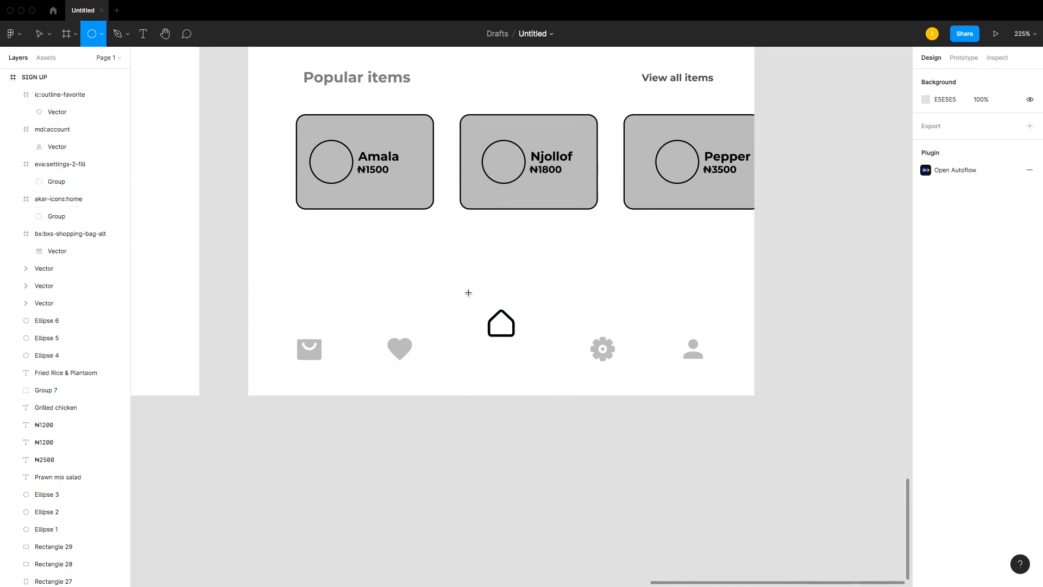
{"action": "mouse_move", "coordinate": [468, 293]}
{"action": "left_mouse_down"}
{"action": "mouse_move", "coordinate": [517, 349]}
{"action": "mouse_move", "coordinate": [509, 333]}
{"action": "left_mouse_up"}
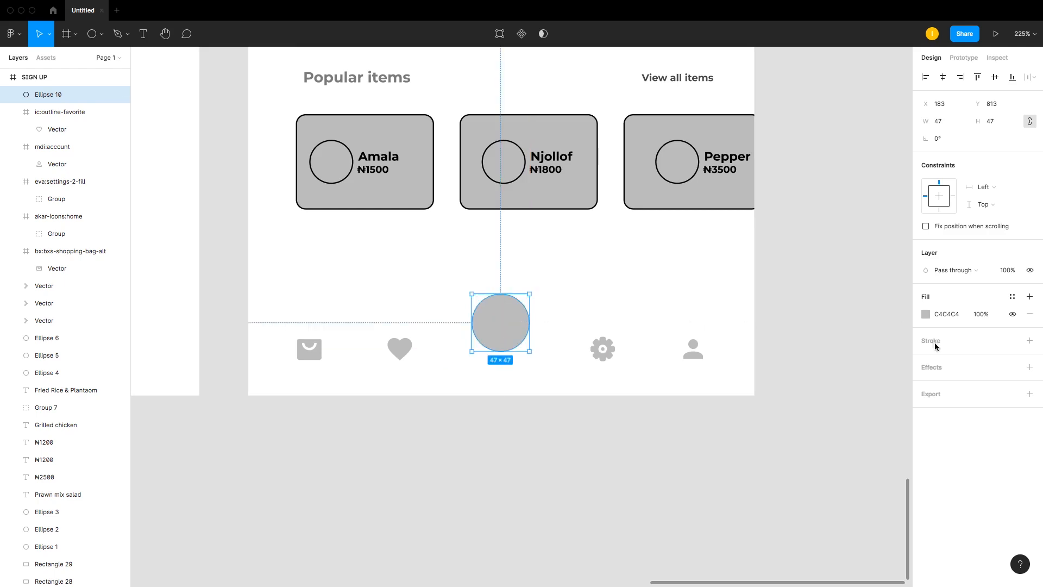
{"action": "left_click", "coordinate": [1030, 340]}
{"action": "key", "text": "super+bracketleft"}
{"action": "key", "text": "super+bracketleft"}
{"action": "key", "text": "super+bracketleft"}
{"action": "key", "text": "super+bracketleft"}
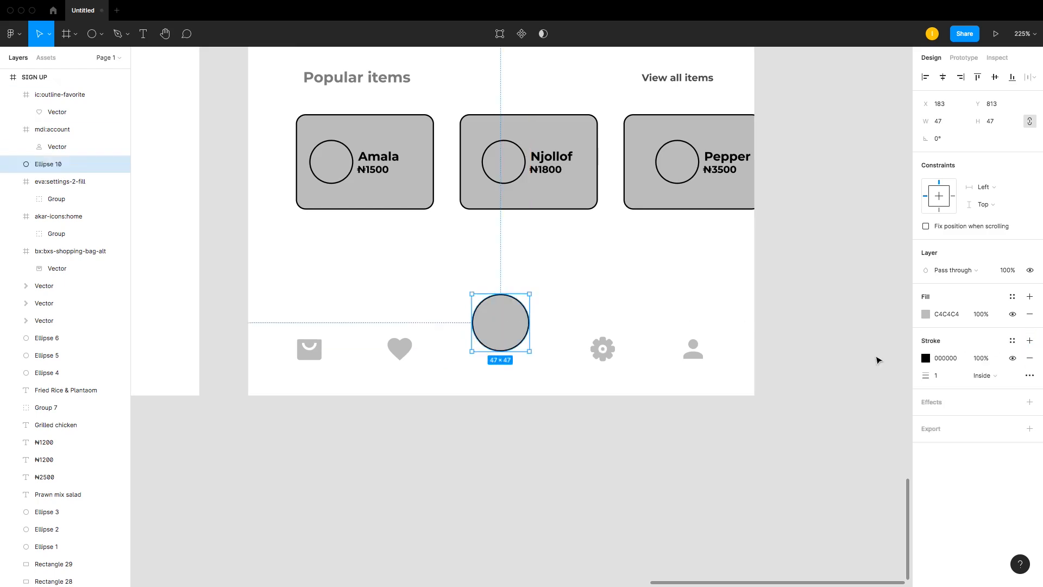
{"action": "left_click", "coordinate": [672, 440]}
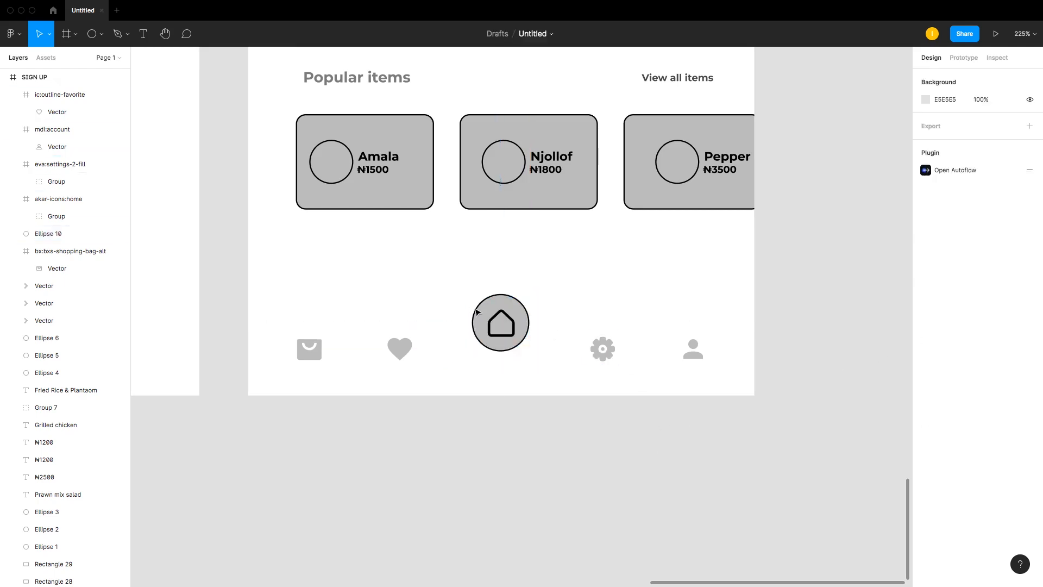
Step: Centre the home icon inside its circle
{"action": "left_click_drag", "start_coordinate": [496, 322], "coordinate": [509, 323]}
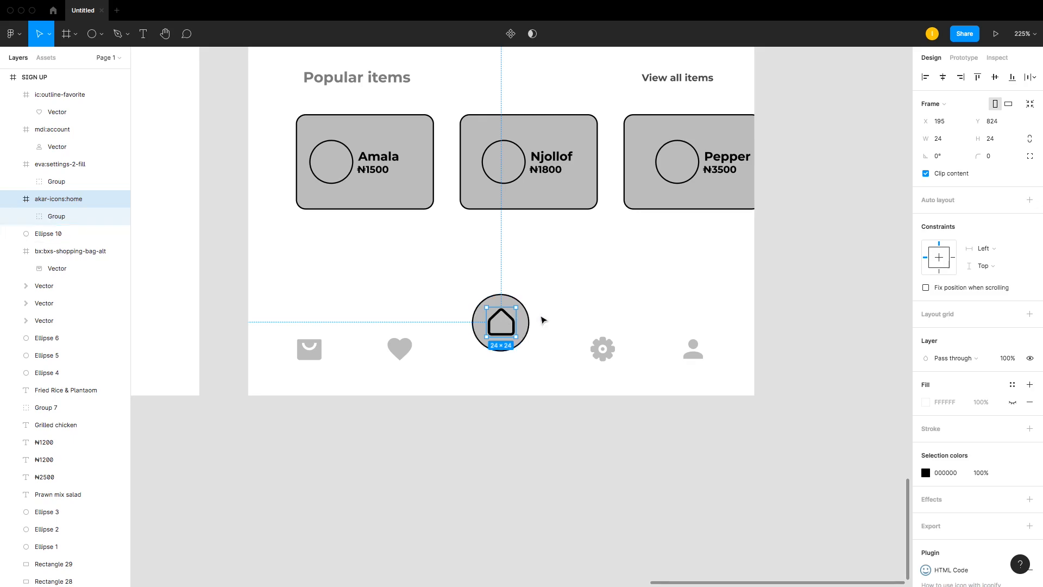
{"action": "left_click", "coordinate": [542, 318]}
{"action": "left_click", "coordinate": [512, 319]}
{"action": "left_click", "coordinate": [560, 309]}
{"action": "left_click_drag", "start_coordinate": [526, 309], "coordinate": [527, 309]}
{"action": "left_click", "coordinate": [560, 305]}
{"action": "left_click", "coordinate": [515, 312]}
{"action": "left_click", "coordinate": [521, 302], "text": "shift"}
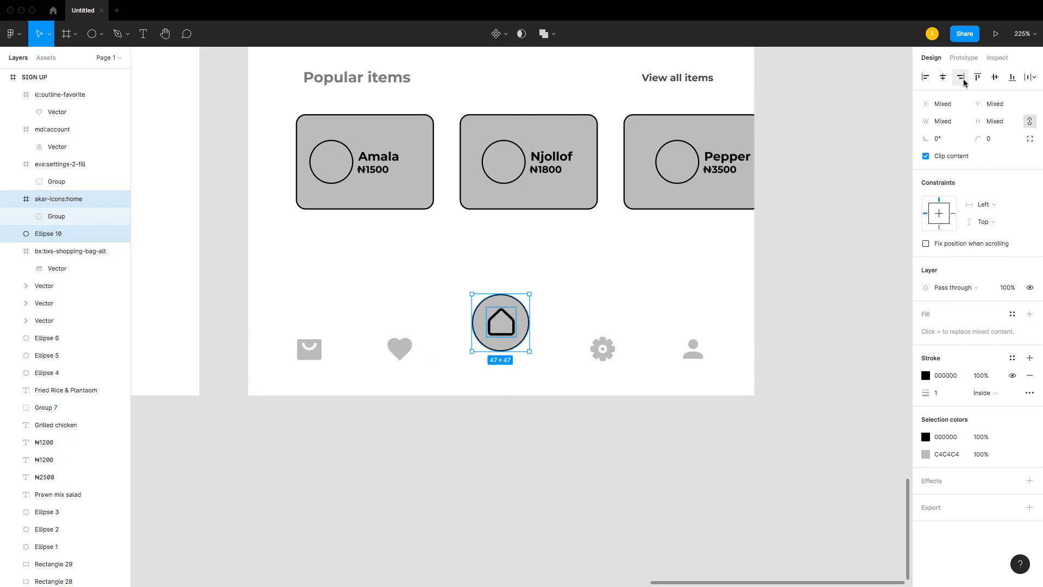
{"action": "left_click", "coordinate": [660, 257]}
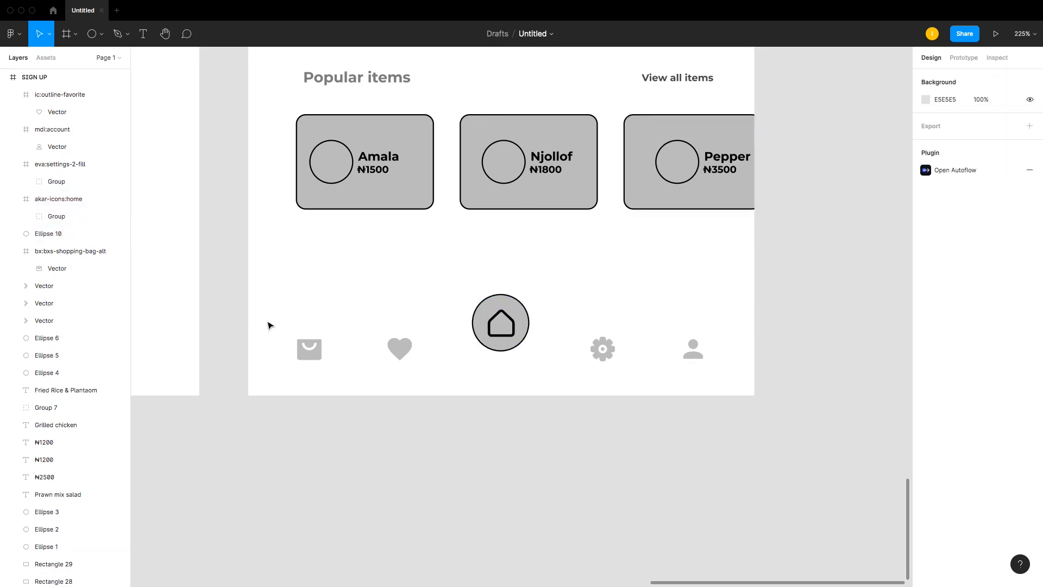
Step: Group all the bottom navigation icons and centre the group horizontally in the frame
{"action": "left_click_drag", "start_coordinate": [272, 302], "coordinate": [752, 372]}
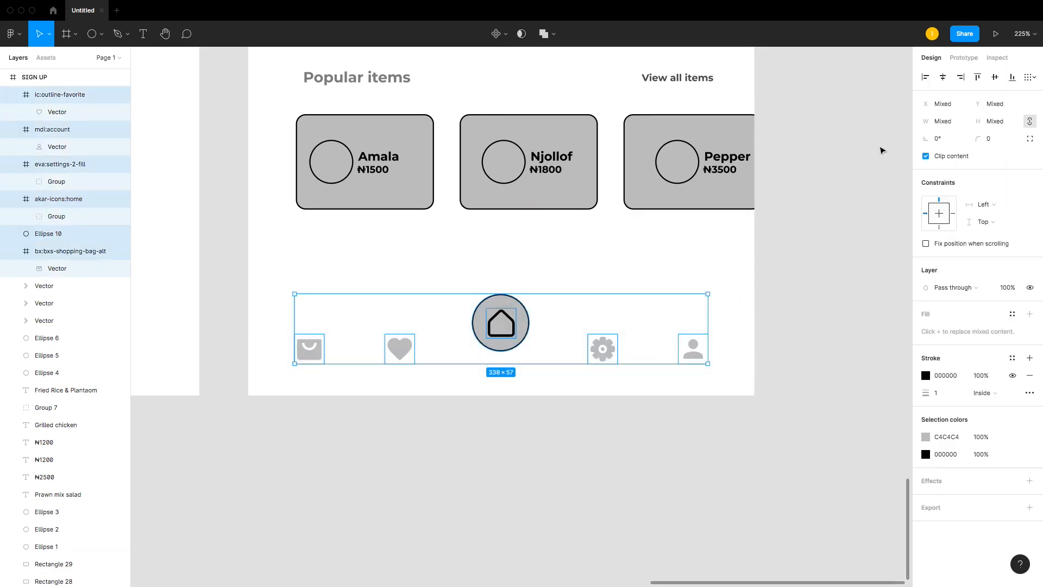
{"action": "key", "text": "super+g"}
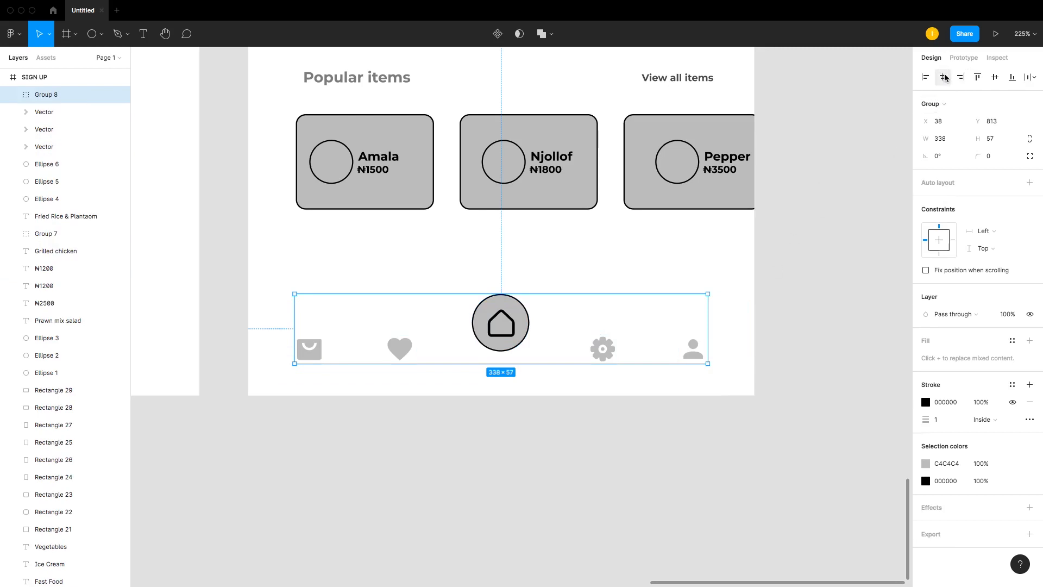
{"action": "left_click", "coordinate": [945, 77]}
{"action": "left_click", "coordinate": [673, 298]}
Step: Ungroup the bottom navigation group
{"action": "key", "text": "super+minus"}
{"action": "key", "text": "super+minus"}
{"action": "key", "text": "super+plus"}
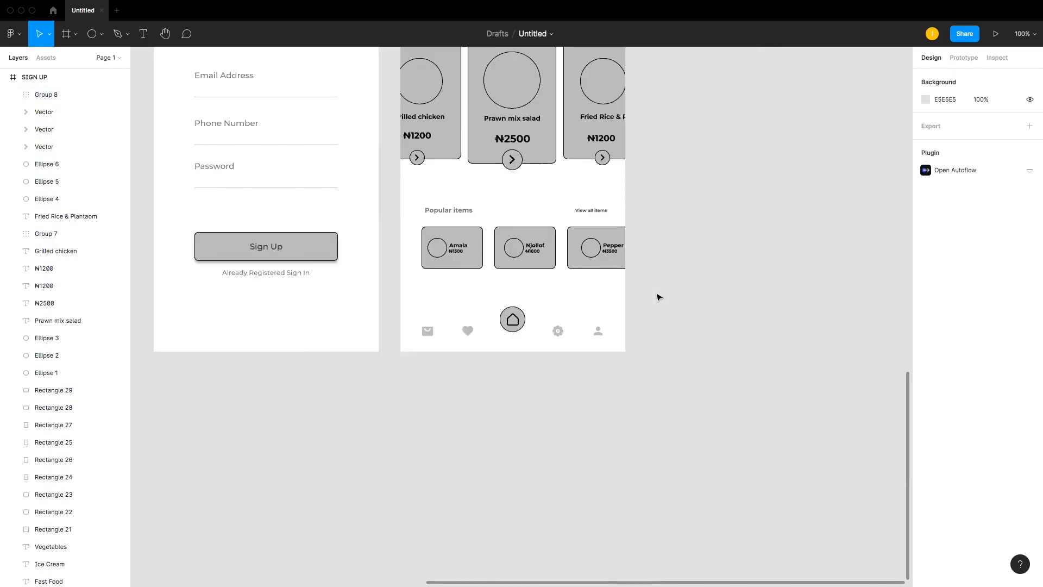
{"action": "key", "text": "super+plus"}
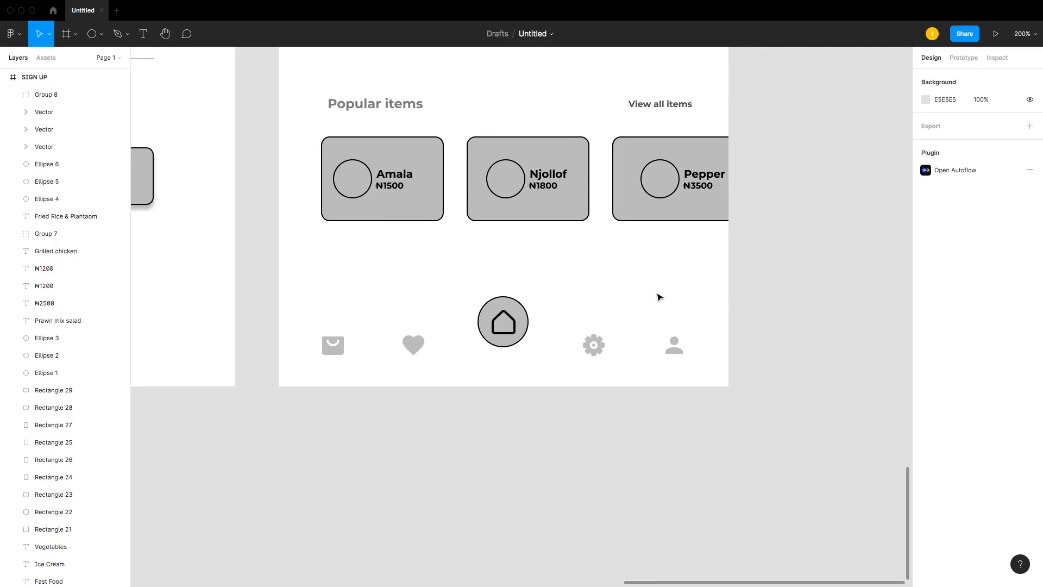
{"action": "left_click", "coordinate": [481, 346]}
{"action": "left_click", "coordinate": [515, 318]}
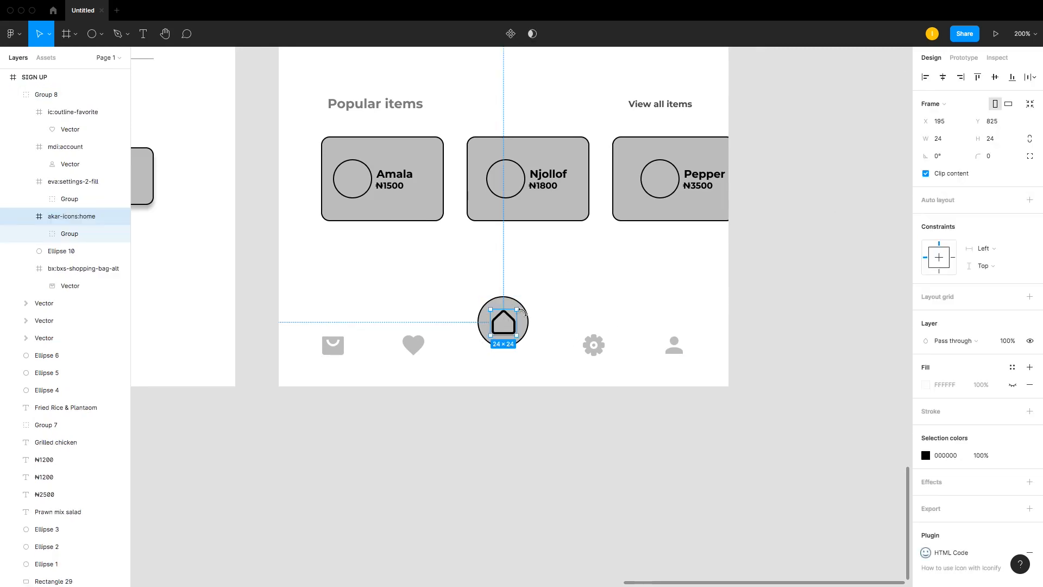
{"action": "left_click", "coordinate": [538, 318]}
{"action": "left_click_drag", "start_coordinate": [285, 290], "coordinate": [810, 403]}
{"action": "left_click_drag", "start_coordinate": [366, 196], "coordinate": [584, 378]}
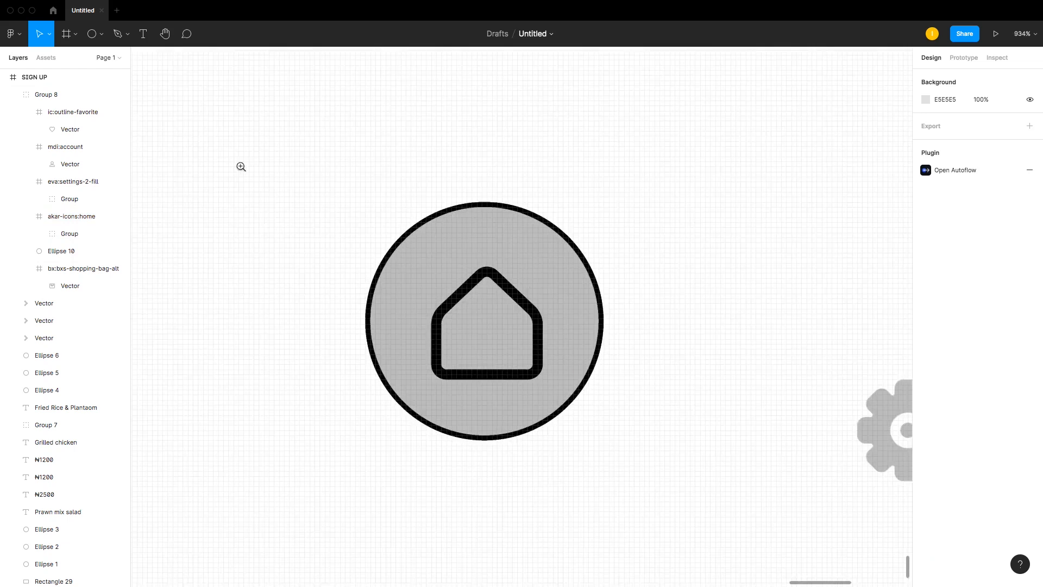
{"action": "left_click_drag", "start_coordinate": [286, 154], "coordinate": [712, 562]}
{"action": "left_click", "coordinate": [568, 269]}
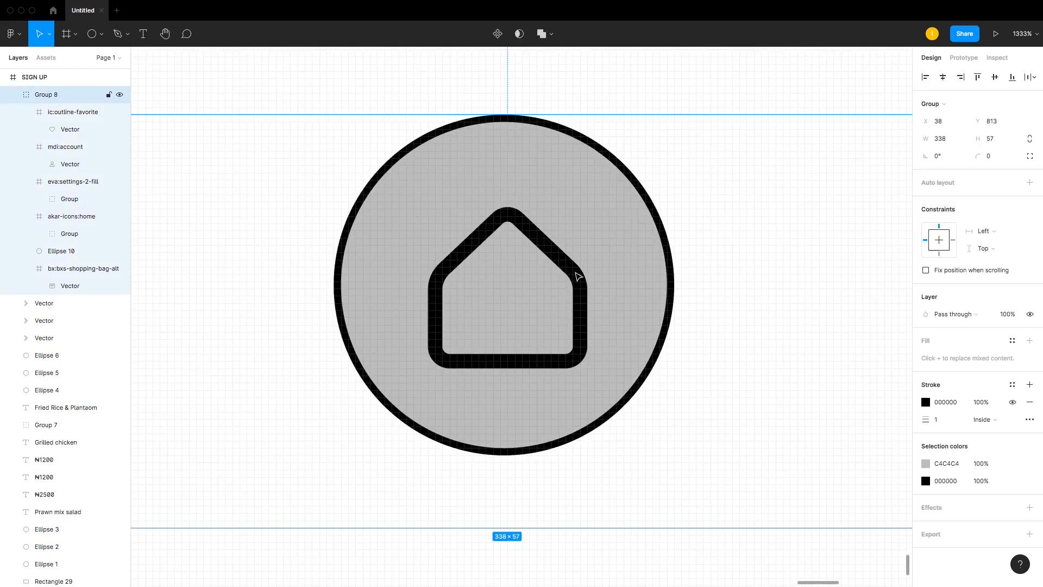
{"action": "right_click", "coordinate": [570, 269]}
{"action": "left_click", "coordinate": [620, 387]}
{"action": "left_click", "coordinate": [780, 240]}
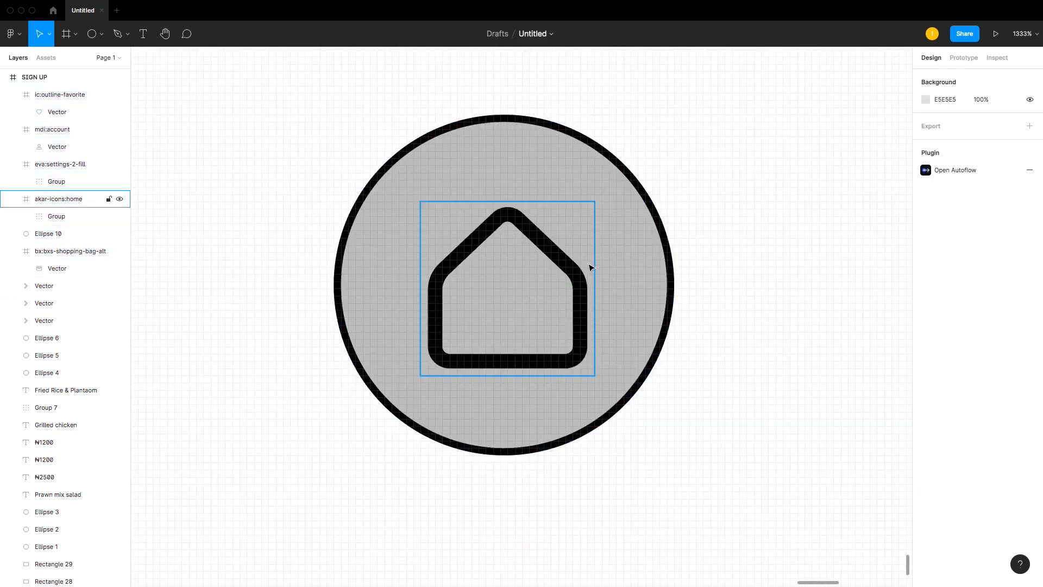
Step: Scale the home icon and its circle together down to about 34×34
{"action": "left_click", "coordinate": [568, 275]}
{"action": "mouse_move", "coordinate": [574, 279]}
{"action": "left_mouse_down"}
{"action": "mouse_move", "coordinate": [573, 268]}
{"action": "mouse_move", "coordinate": [572, 281]}
{"action": "left_mouse_up"}
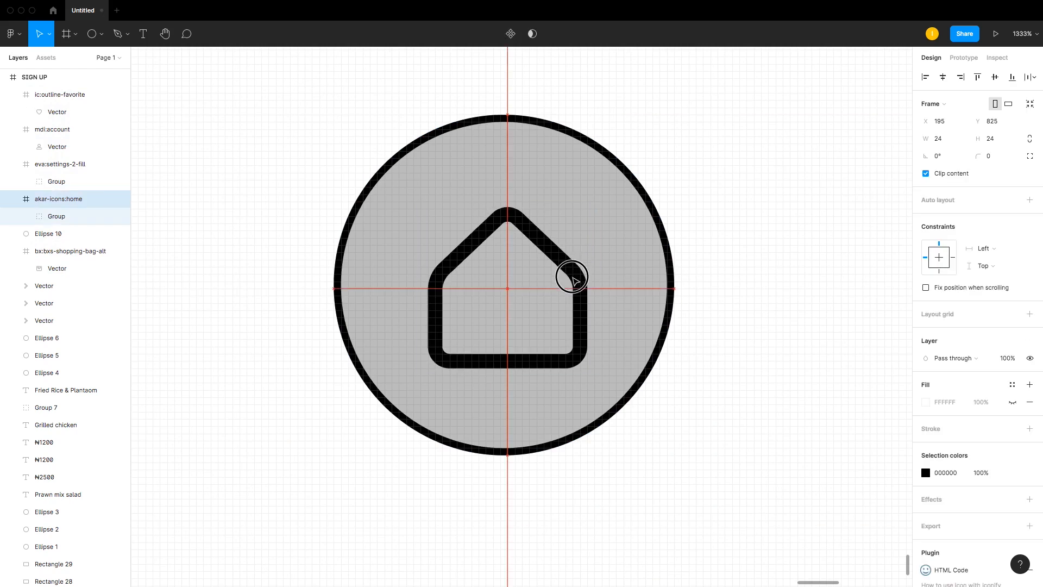
{"action": "left_click", "coordinate": [629, 258]}
{"action": "left_click", "coordinate": [577, 362], "text": "shift"}
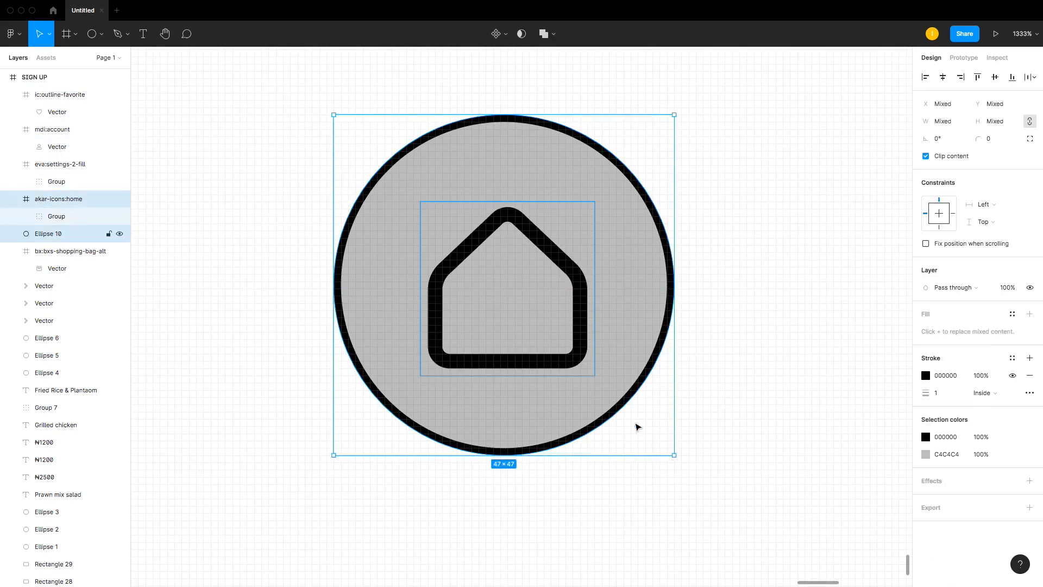
{"action": "left_click_drag", "start_coordinate": [674, 455], "coordinate": [584, 386]}
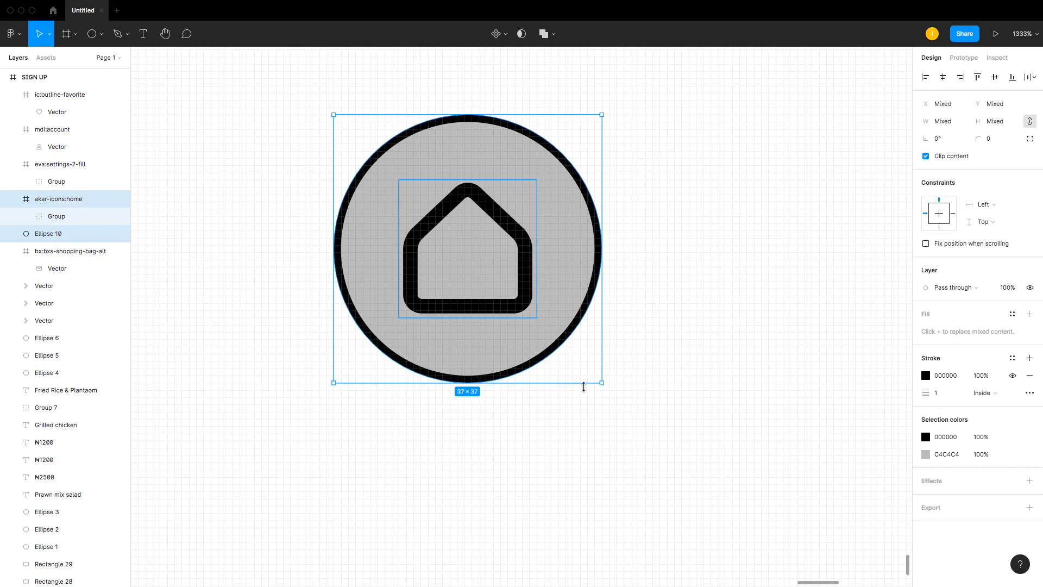
{"action": "key", "text": "super+minus"}
{"action": "key", "text": "super+minus"}
{"action": "key", "text": "super+minus"}
{"action": "key", "text": "super+equal"}
{"action": "key", "text": "super+equal"}
{"action": "key", "text": "super+equal"}
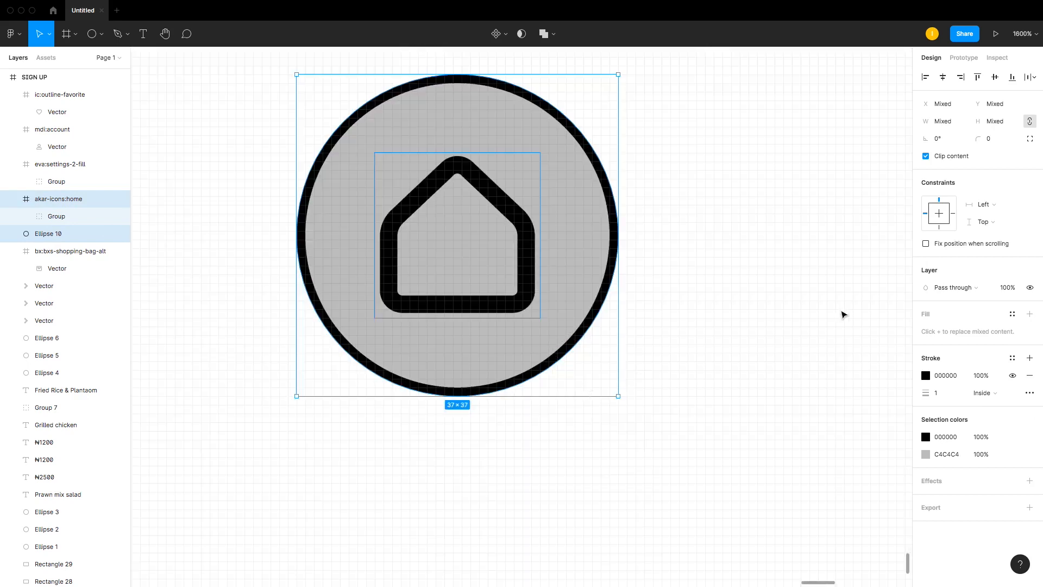
{"action": "left_click_drag", "start_coordinate": [620, 396], "coordinate": [592, 372]}
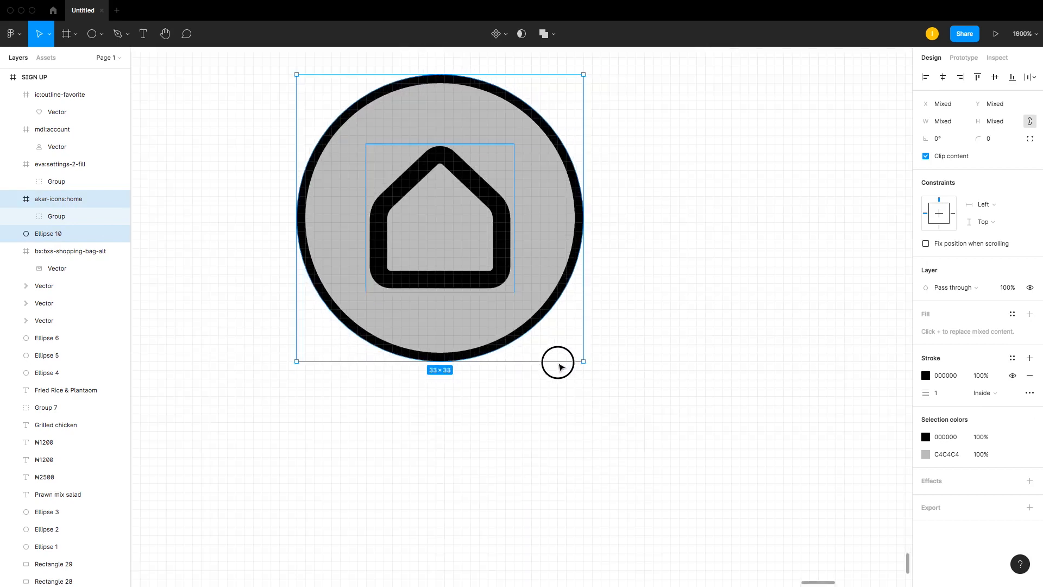
{"action": "key", "text": "super+minus"}
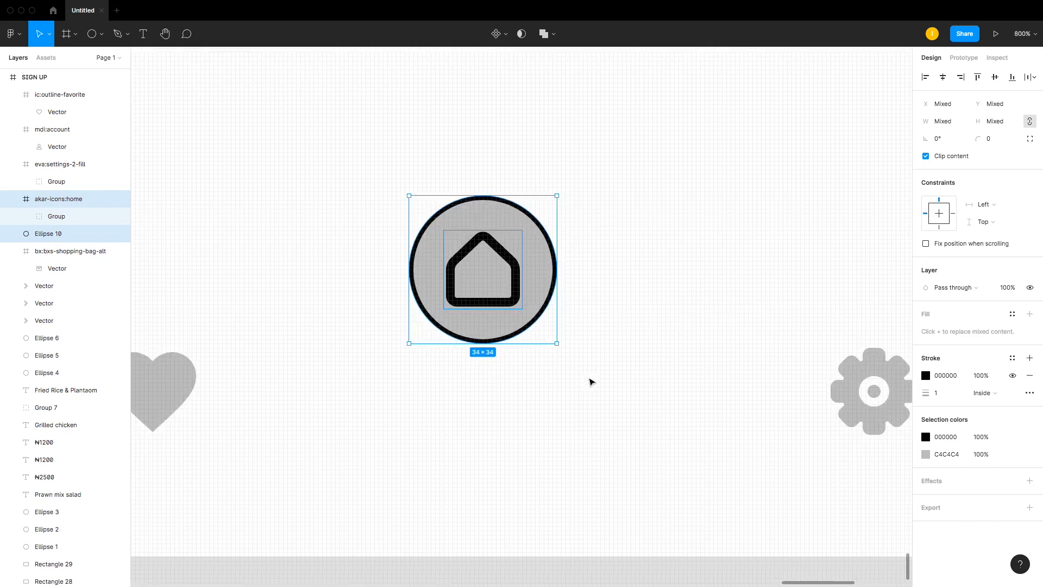
Step: Group the home icon with its circle and nudge the group slightly to the right
{"action": "key", "text": "super+g"}
{"action": "left_click_drag", "start_coordinate": [538, 331], "coordinate": [568, 331]}
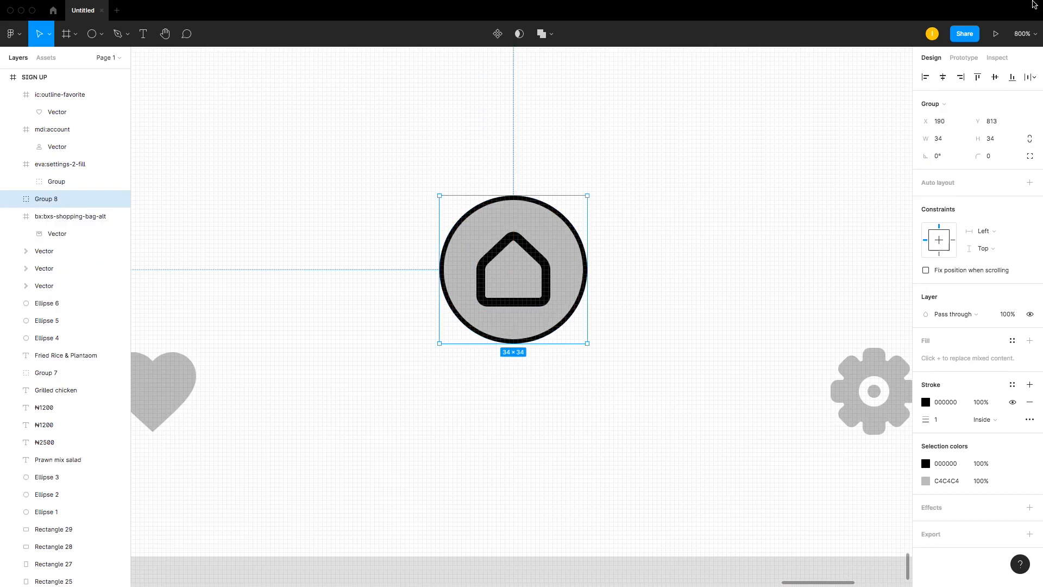
{"action": "left_click", "coordinate": [650, 198]}
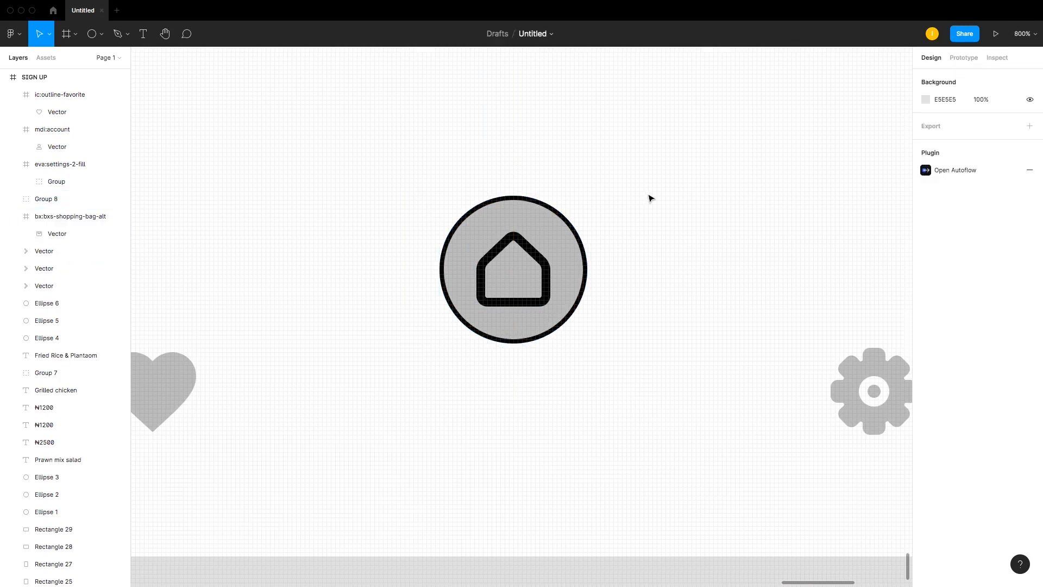
{"action": "key", "text": "super+minus"}
{"action": "key", "text": "super+minus"}
{"action": "key", "text": "super+plus"}
{"action": "key", "text": "super+plus"}
{"action": "key", "text": "super+plus"}
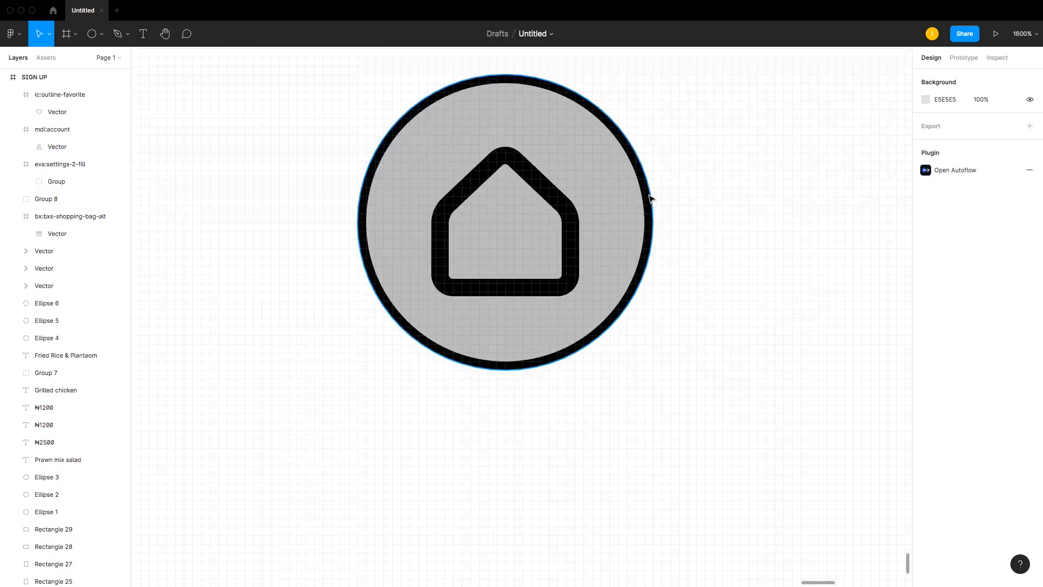
{"action": "left_click", "coordinate": [538, 285]}
{"action": "left_click", "coordinate": [543, 289]}
{"action": "left_click_drag", "start_coordinate": [545, 291], "coordinate": [550, 286]}
{"action": "left_click", "coordinate": [683, 251]}
{"action": "left_click", "coordinate": [650, 250]}
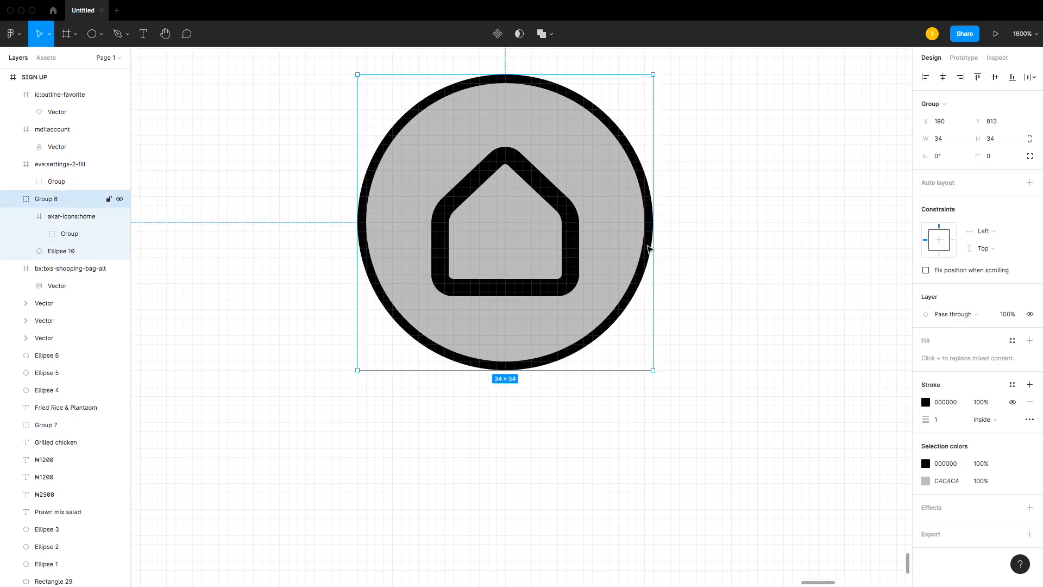
{"action": "key", "text": "Delete"}
{"action": "key", "text": "ctrl+z"}
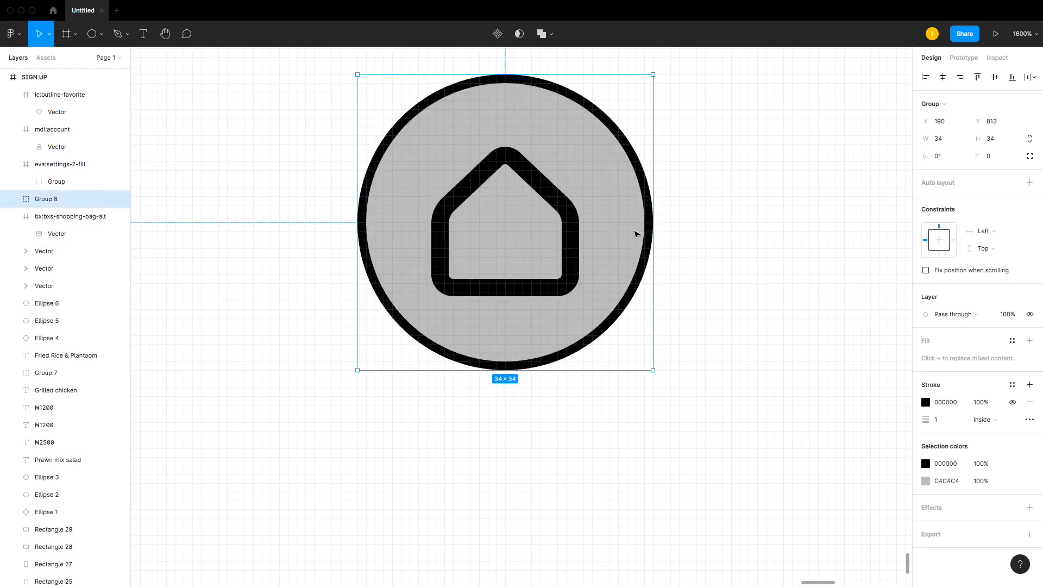
Step: Delete the circle behind the home icon in the bottom navigation
{"action": "double_click", "coordinate": [645, 230]}
{"action": "left_click_drag", "start_coordinate": [646, 229], "coordinate": [673, 263]}
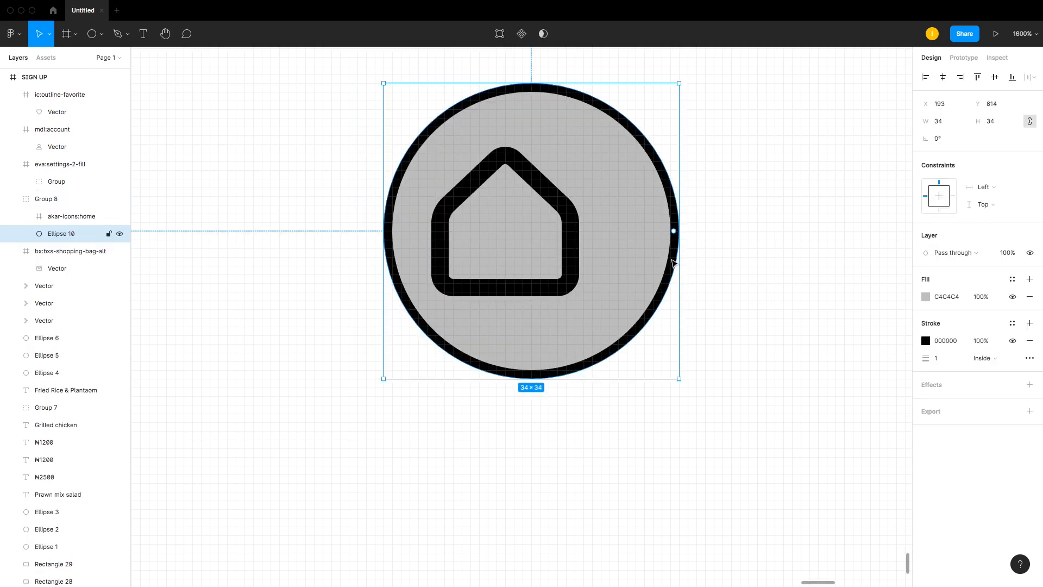
{"action": "key", "text": "Delete"}
{"action": "key", "text": "ctrl+minus"}
{"action": "key", "text": "ctrl+minus"}
{"action": "key", "text": "ctrl+minus"}
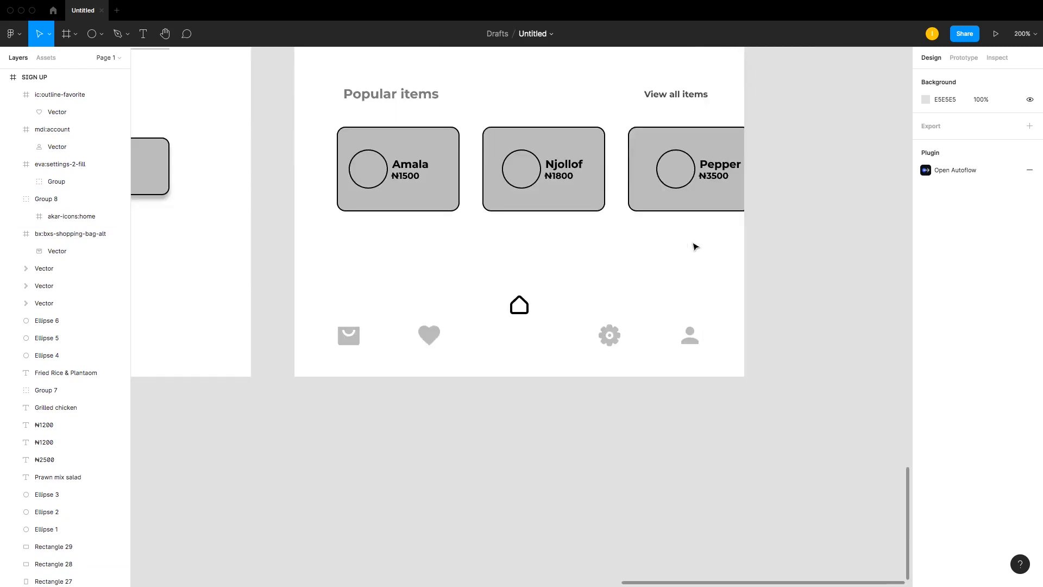
Step: Move the home icon down into line with the other navigation icons
{"action": "left_click_drag", "start_coordinate": [534, 310], "coordinate": [527, 341]}
{"action": "left_click", "coordinate": [469, 312]}
Step: Group all five bottom navigation icons together
{"action": "left_click_drag", "start_coordinate": [307, 285], "coordinate": [763, 368]}
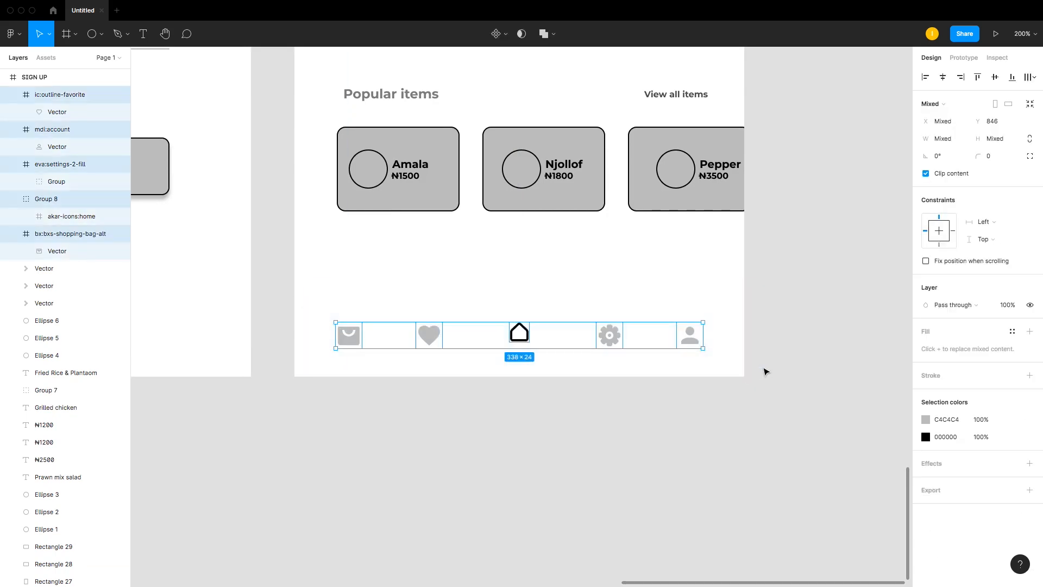
{"action": "key", "text": "ctrl+g"}
{"action": "left_click", "coordinate": [773, 375]}
Step: Nudge the navigation icon group up by three pixels
{"action": "scroll", "coordinate": [640, 217], "scroll_direction": "up", "scroll_amount": 5}
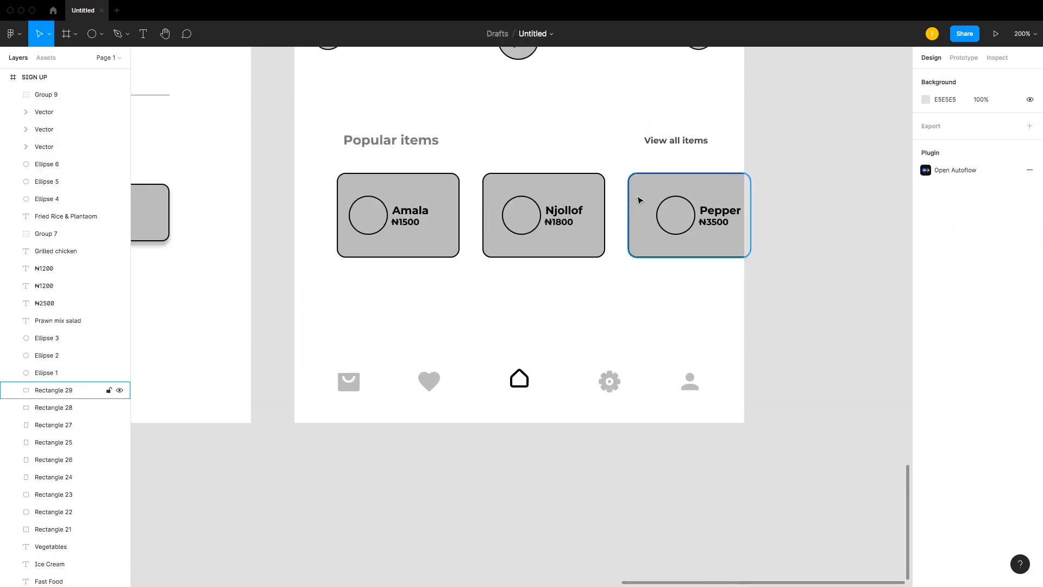
{"action": "scroll", "coordinate": [640, 200], "scroll_direction": "down", "scroll_amount": 4}
{"action": "left_click_drag", "start_coordinate": [286, 351], "coordinate": [750, 419]}
{"action": "key", "text": "Up"}
{"action": "key", "text": "Up"}
{"action": "key", "text": "Up"}
{"action": "key", "text": "Up"}
{"action": "key", "text": "Up"}
{"action": "key", "text": "Up"}
{"action": "key", "text": "Up"}
{"action": "key", "text": "Up"}
{"action": "key", "text": "Up"}
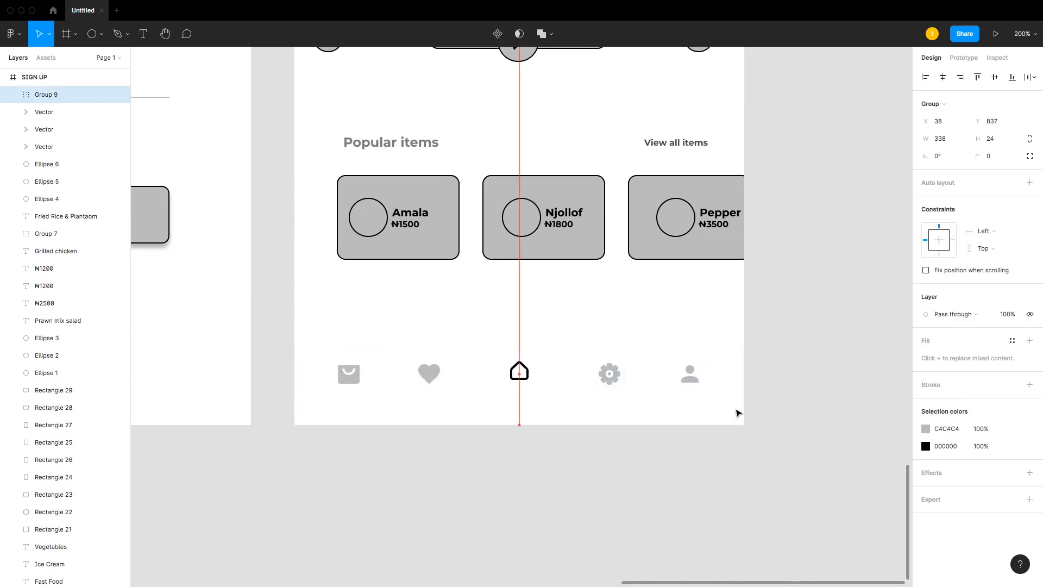
Step: Zoom out to review the Sign Up and Home screen wireframes side by side
{"action": "left_click", "coordinate": [723, 309]}
{"action": "scroll", "coordinate": [518, 308], "scroll_direction": "up", "scroll_amount": 1}
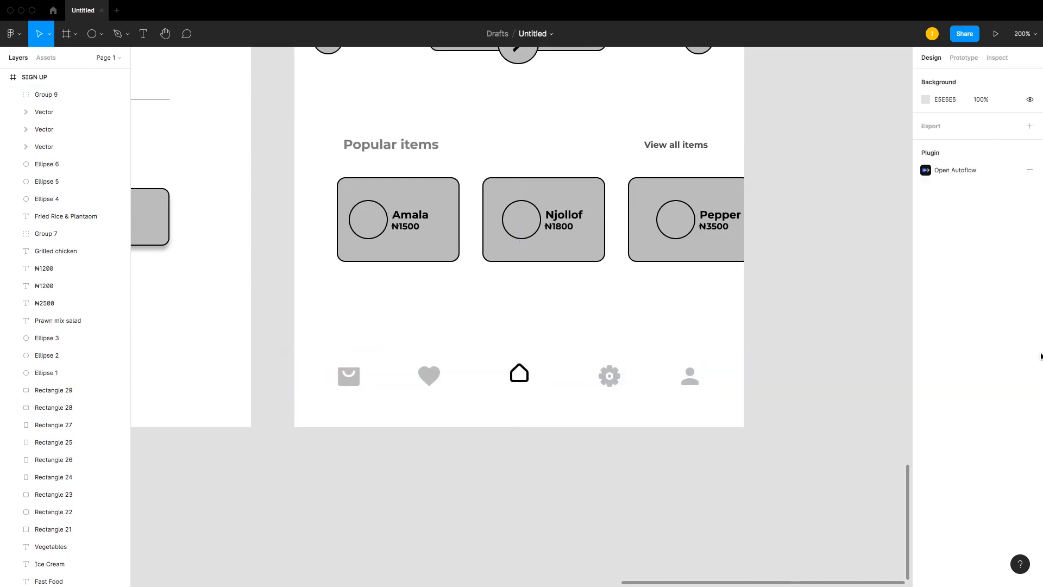
{"action": "key", "text": "shift+1"}
{"action": "key", "text": "shift+0"}
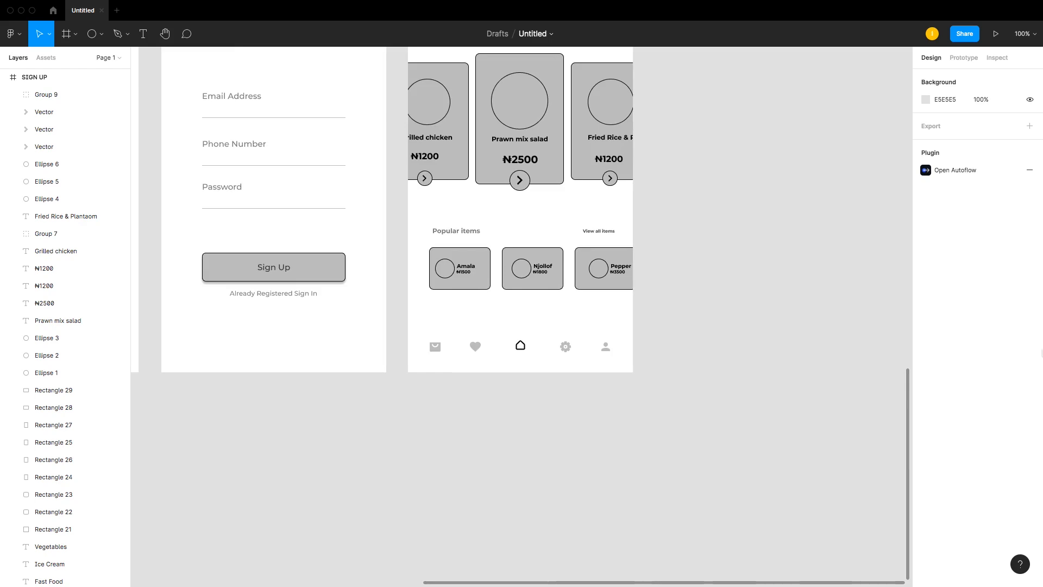
{"action": "scroll", "coordinate": [690, 418], "scroll_direction": "up", "scroll_amount": 5}
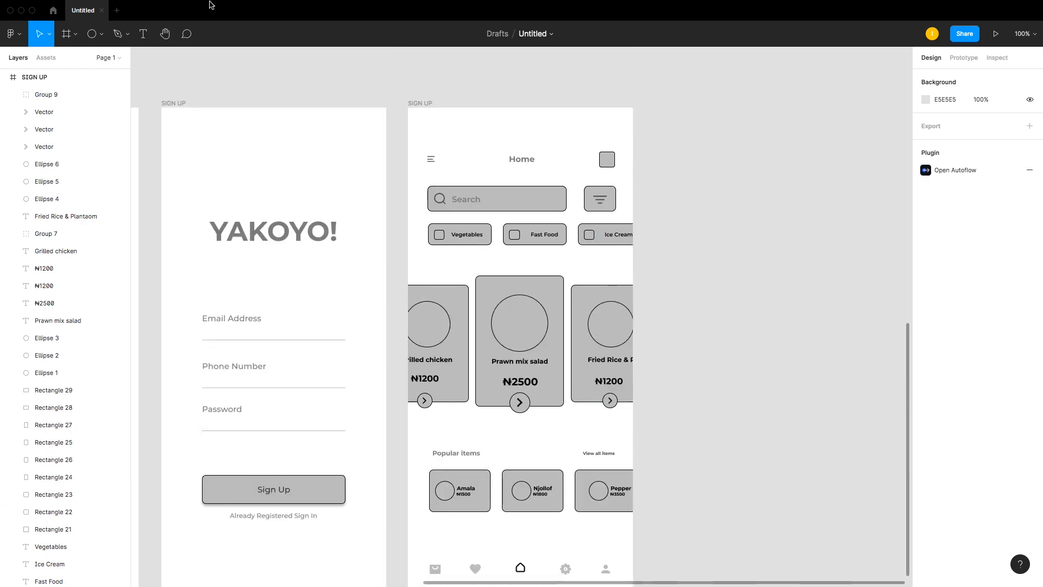
{"action": "mouse_move", "coordinate": [212, 2]}
{"action": "scroll", "coordinate": [571, 158], "scroll_direction": "down", "scroll_amount": 5}
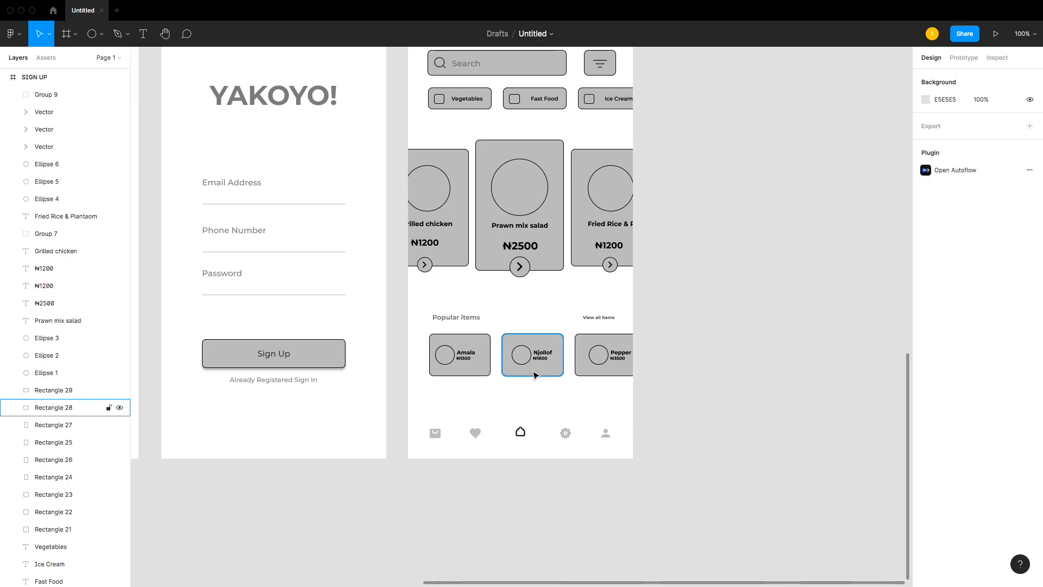
Step: Zoom in to examine the popular items cards and bottom navigation icons
{"action": "key", "text": "z"}
{"action": "left_click_drag", "start_coordinate": [396, 410], "coordinate": [718, 481]}
{"action": "left_click_drag", "start_coordinate": [164, 209], "coordinate": [844, 386]}
{"action": "left_click", "coordinate": [9, 36]}
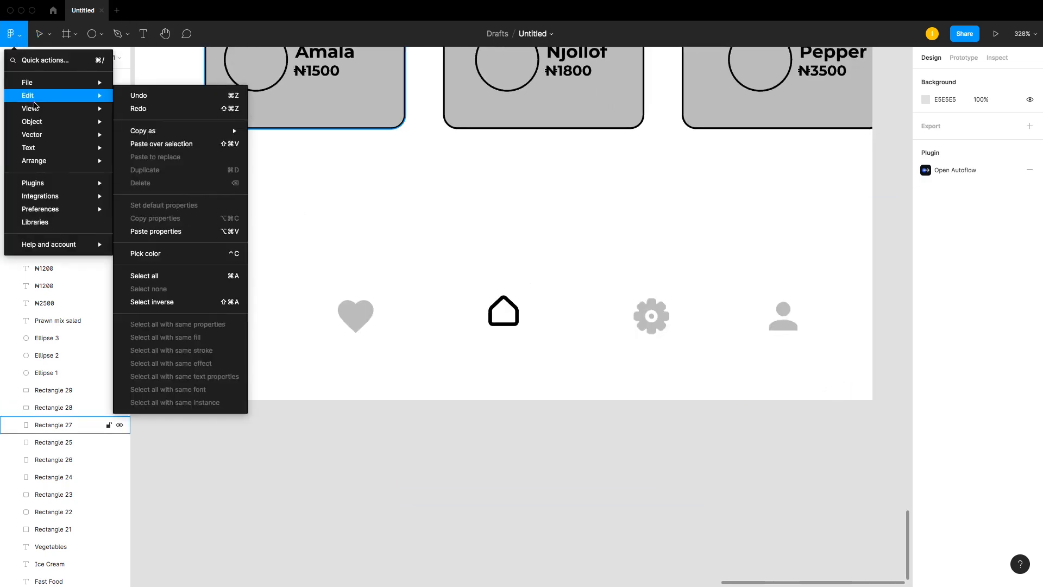
{"action": "mouse_move", "coordinate": [41, 182]}
{"action": "left_click", "coordinate": [937, 534]}
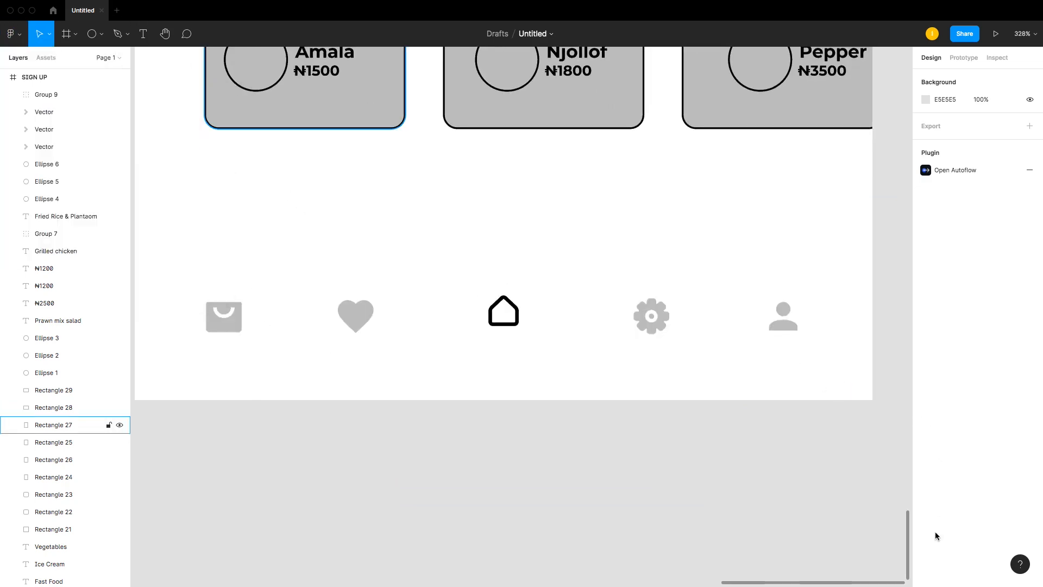
{"action": "scroll", "coordinate": [441, 329], "scroll_direction": "up", "scroll_amount": 3}
{"action": "scroll", "coordinate": [449, 325], "scroll_direction": "up", "scroll_amount": 4}
{"action": "scroll", "coordinate": [450, 325], "scroll_direction": "down", "scroll_amount": 2}
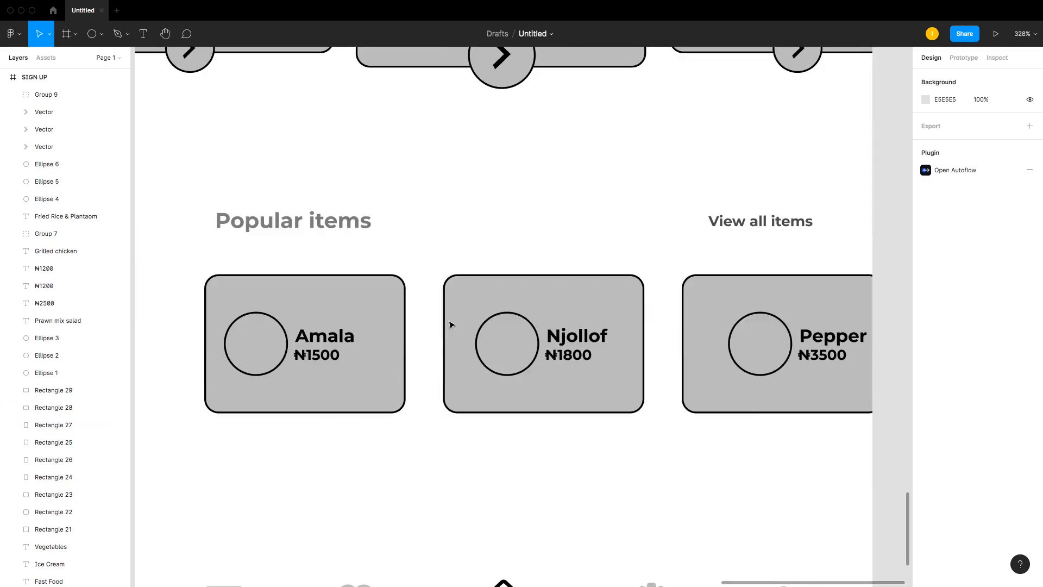
{"action": "left_click", "coordinate": [457, 312]}
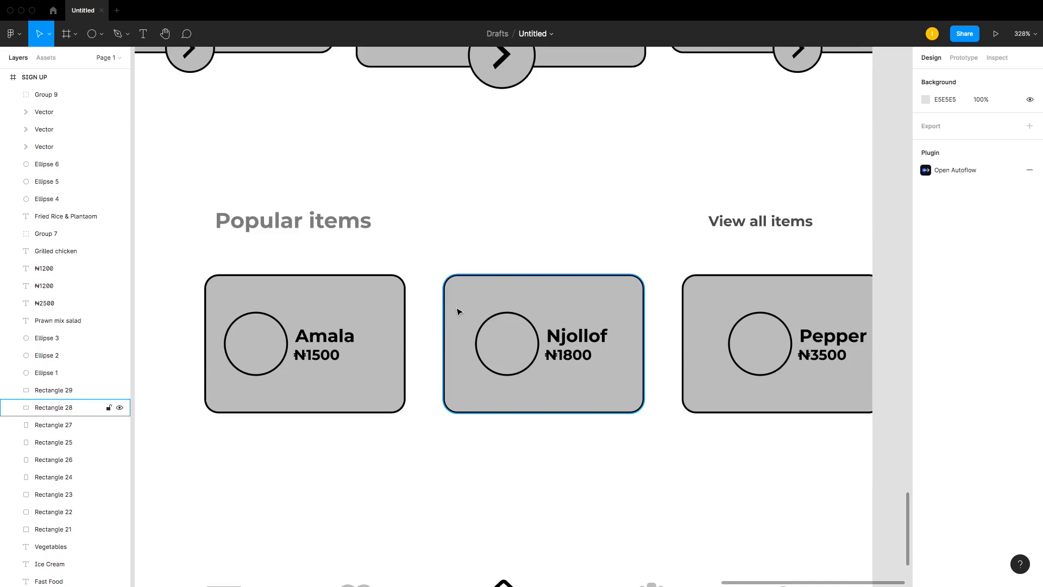
{"action": "left_click", "coordinate": [443, 303]}
{"action": "scroll", "coordinate": [438, 317], "scroll_direction": "down", "scroll_amount": 5}
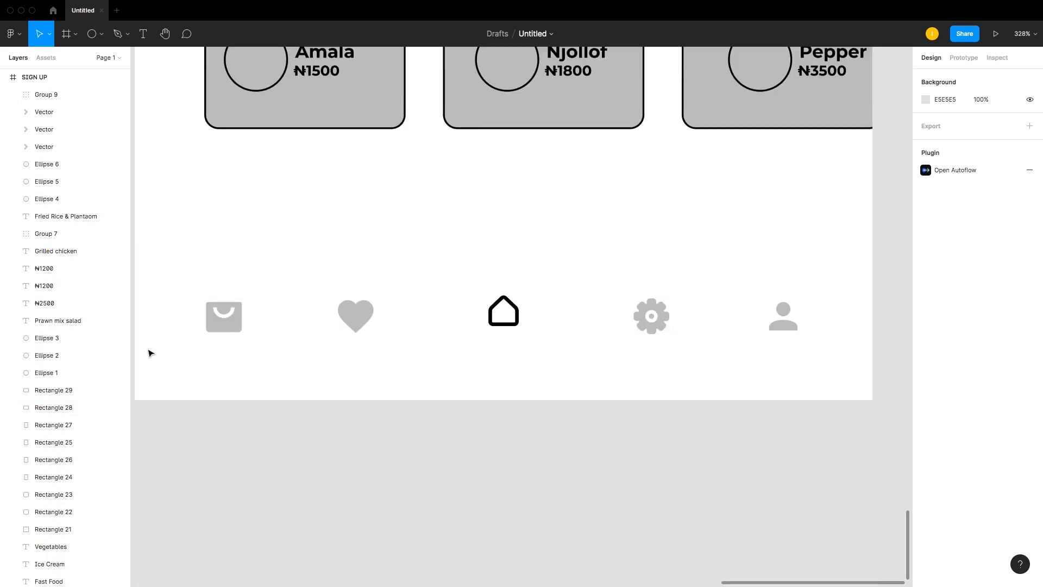
Step: Ungroup the bottom navigation icons and select the shopping bag icon to check its size
{"action": "left_click", "coordinate": [245, 319]}
{"action": "right_click", "coordinate": [237, 319]}
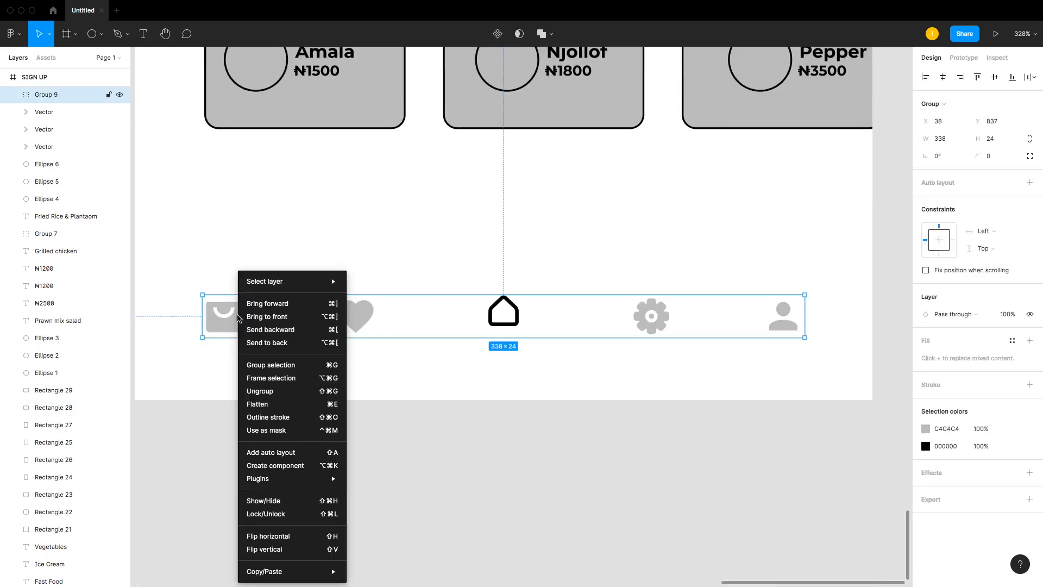
{"action": "left_click", "coordinate": [281, 392]}
{"action": "left_click", "coordinate": [234, 319]}
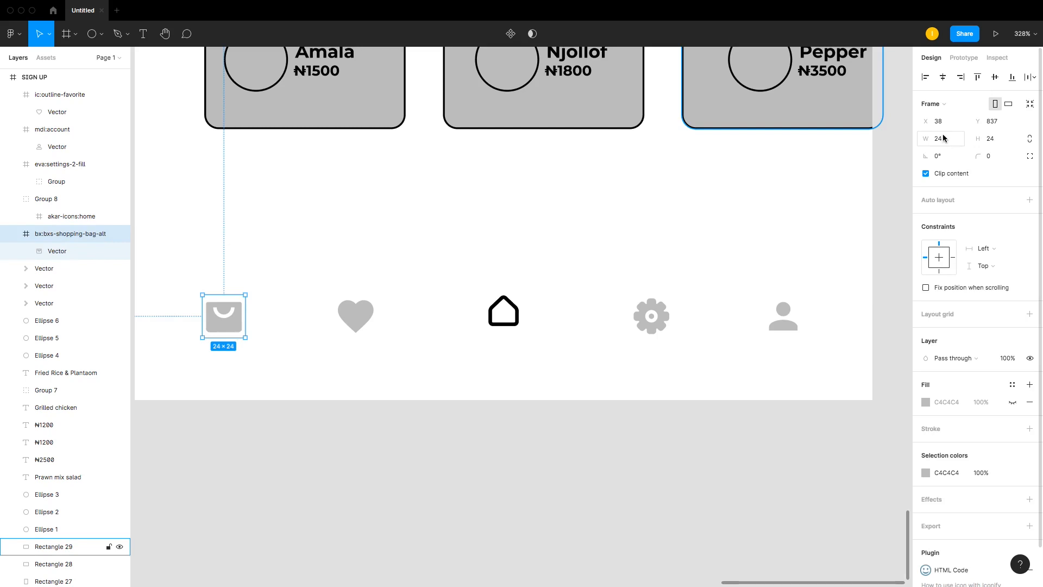
{"action": "left_click", "coordinate": [946, 139]}
{"action": "left_click", "coordinate": [1004, 140]}
{"action": "left_click", "coordinate": [950, 144]}
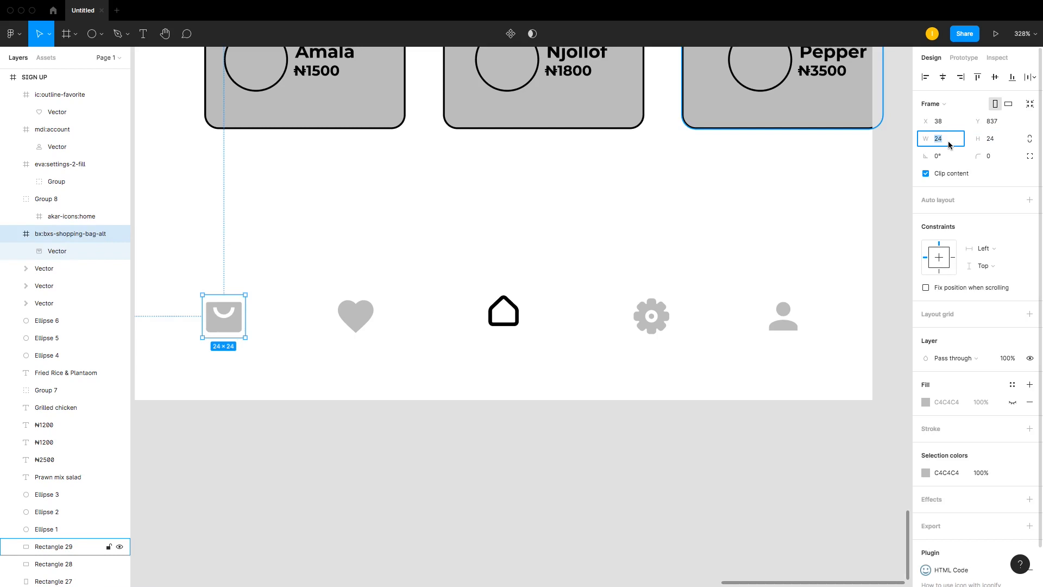
{"action": "left_click", "coordinate": [994, 141]}
{"action": "left_click", "coordinate": [678, 443]}
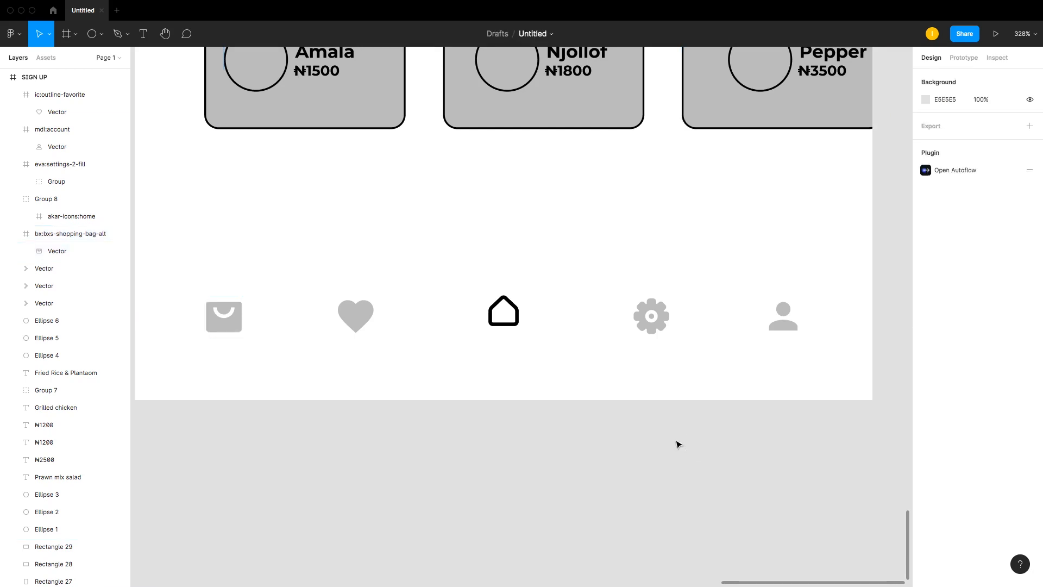
Step: Copy the shopping bag icon onto the canvas and try resizing its vector with locked proportions
{"action": "left_click", "coordinate": [234, 322]}
{"action": "left_click_drag", "start_coordinate": [234, 321], "coordinate": [498, 489]}
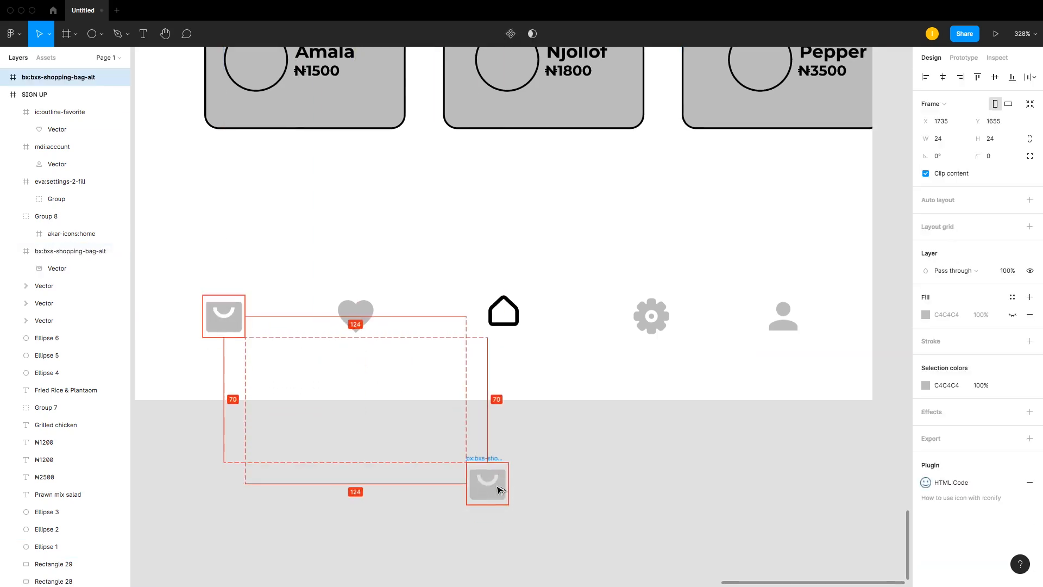
{"action": "left_click", "coordinate": [562, 480]}
{"action": "left_click", "coordinate": [503, 480]}
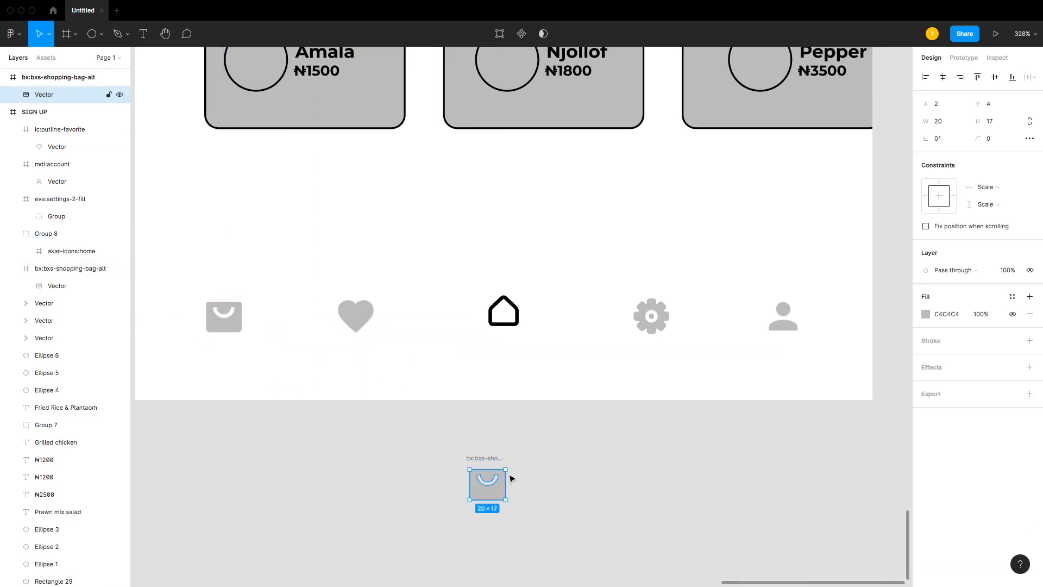
{"action": "left_click", "coordinate": [957, 128]}
{"action": "left_click", "coordinate": [1029, 121]}
{"action": "left_click", "coordinate": [945, 122]}
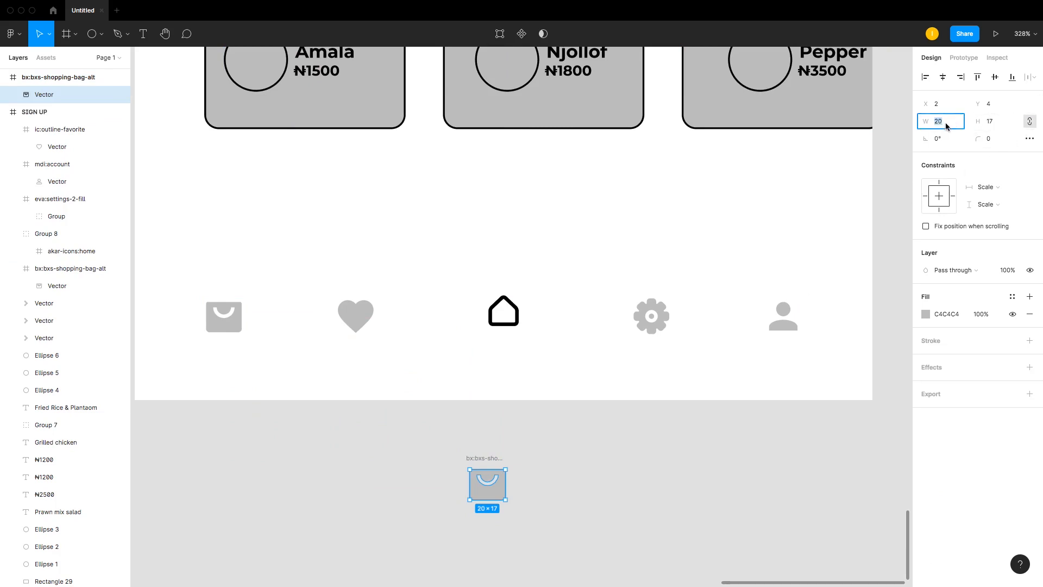
{"action": "key", "text": "Return"}
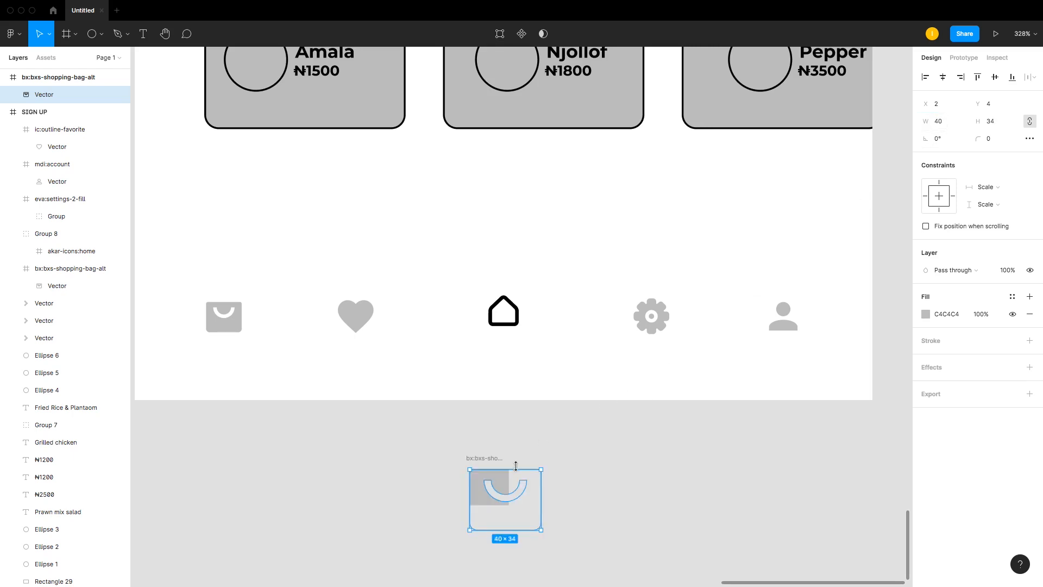
Step: Undo the resizing attempts and delete the copied shopping bag icon and its frame
{"action": "key", "text": "super+z"}
{"action": "left_click_drag", "start_coordinate": [507, 501], "coordinate": [608, 563]}
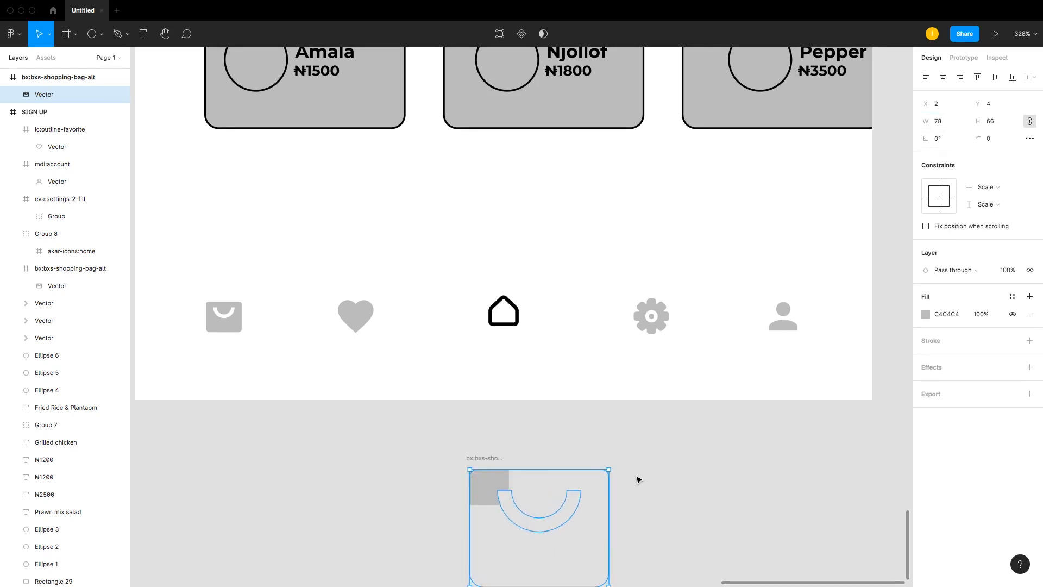
{"action": "key", "text": "super+z"}
{"action": "left_click", "coordinate": [596, 475]}
{"action": "left_click", "coordinate": [493, 476]}
{"action": "key", "text": "Delete"}
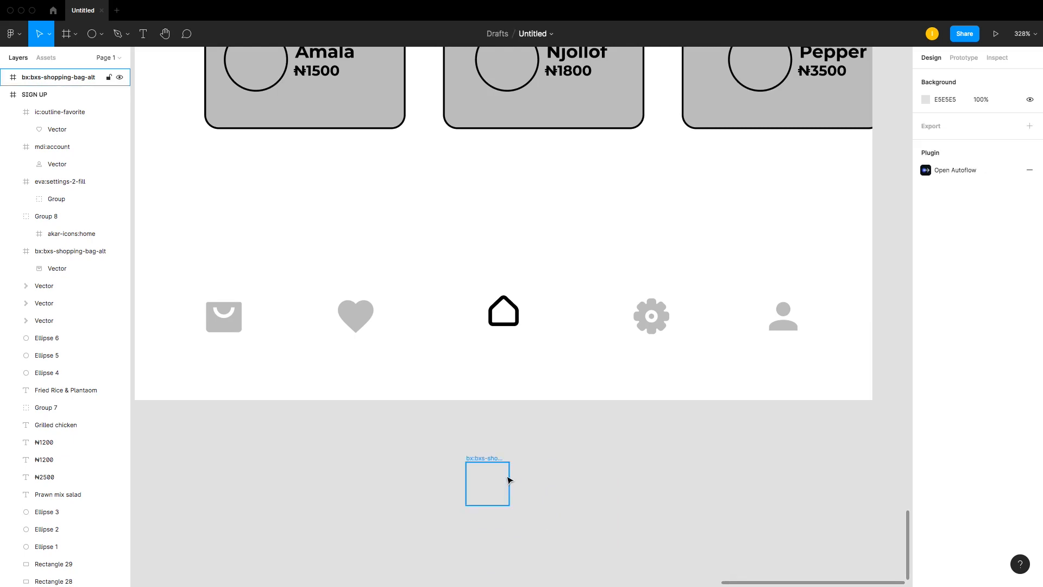
{"action": "left_click", "coordinate": [506, 480]}
{"action": "key", "text": "Delete"}
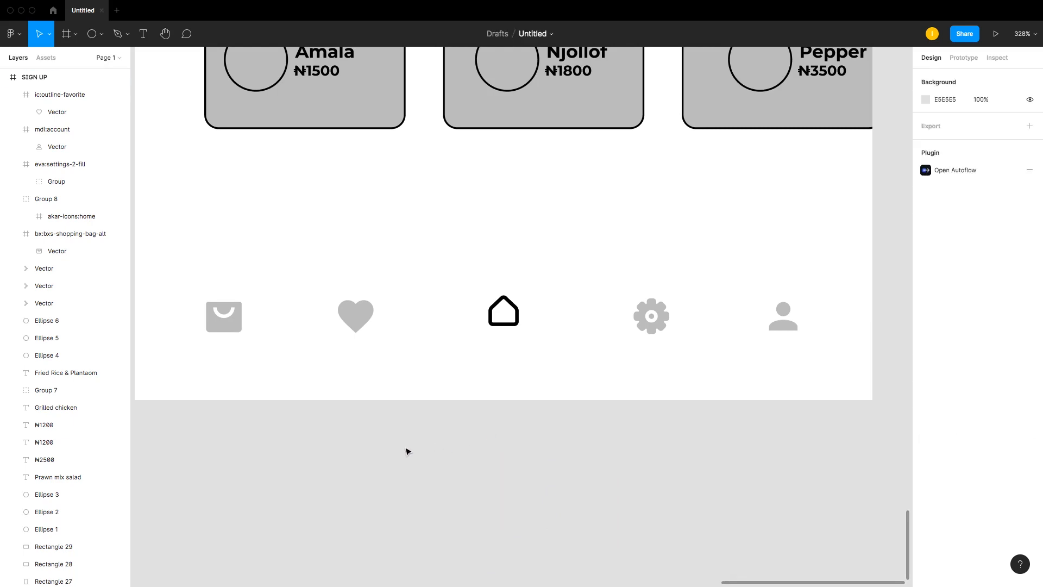
Step: Import the ant-design home-filled icon through the Iconify plugin by searching for home
{"action": "left_click", "coordinate": [12, 35]}
{"action": "mouse_move", "coordinate": [63, 189]}
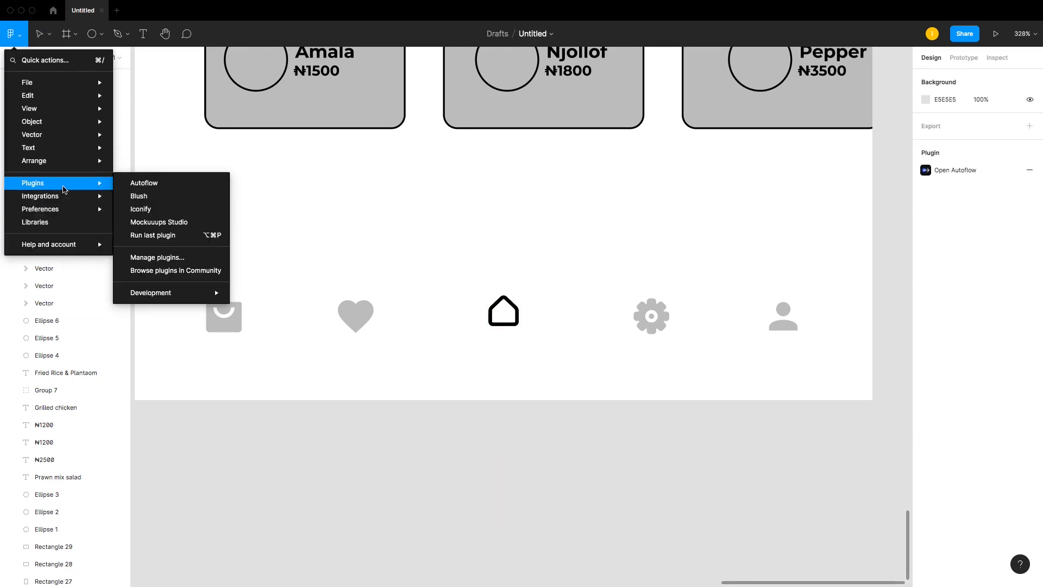
{"action": "left_click", "coordinate": [158, 209]}
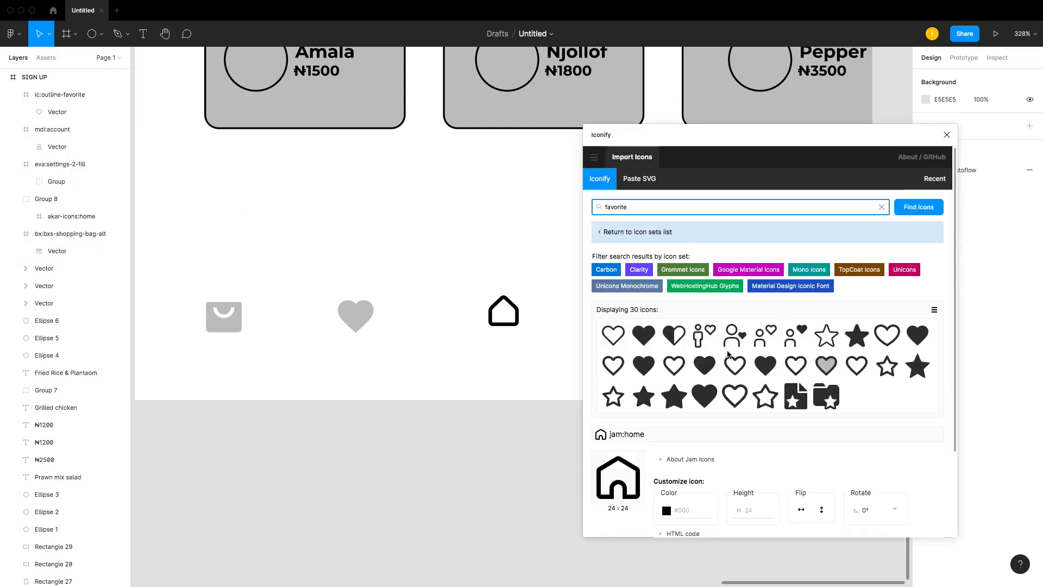
{"action": "left_click", "coordinate": [626, 232]}
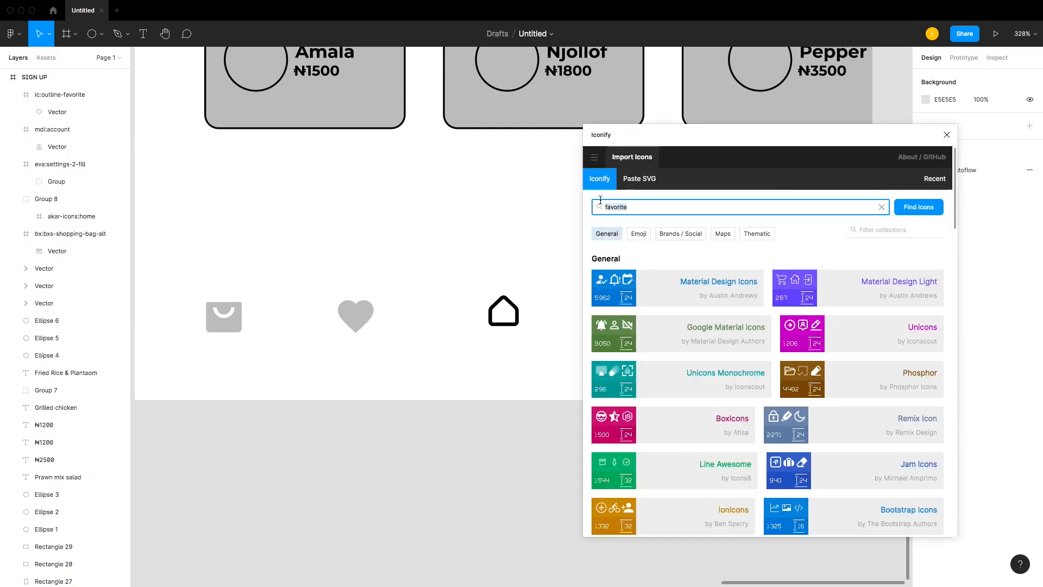
{"action": "double_click", "coordinate": [723, 204]}
{"action": "type", "text": "home"}
{"action": "key", "text": "Return"}
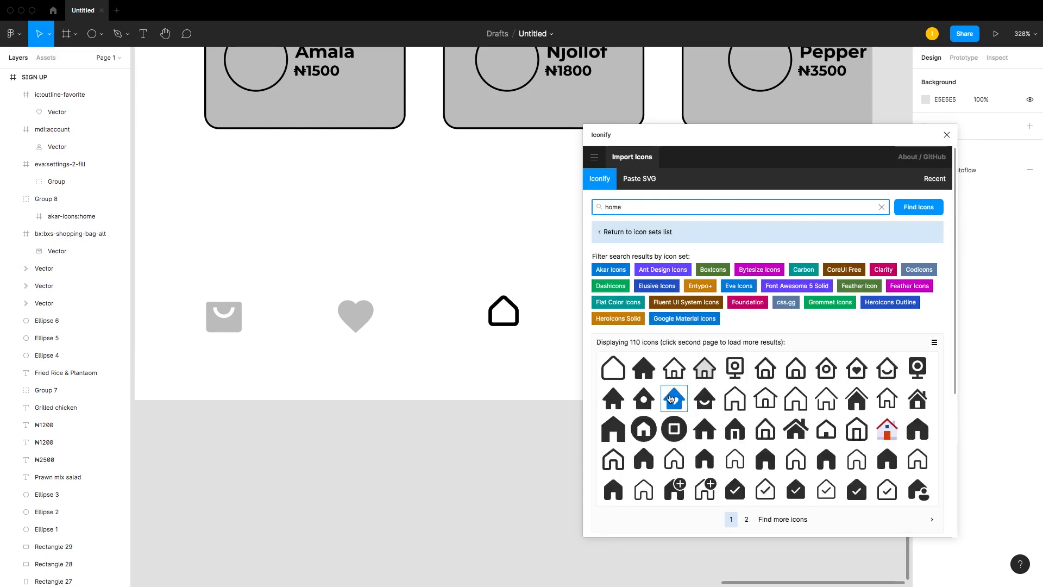
{"action": "left_click_drag", "start_coordinate": [644, 368], "coordinate": [489, 467]}
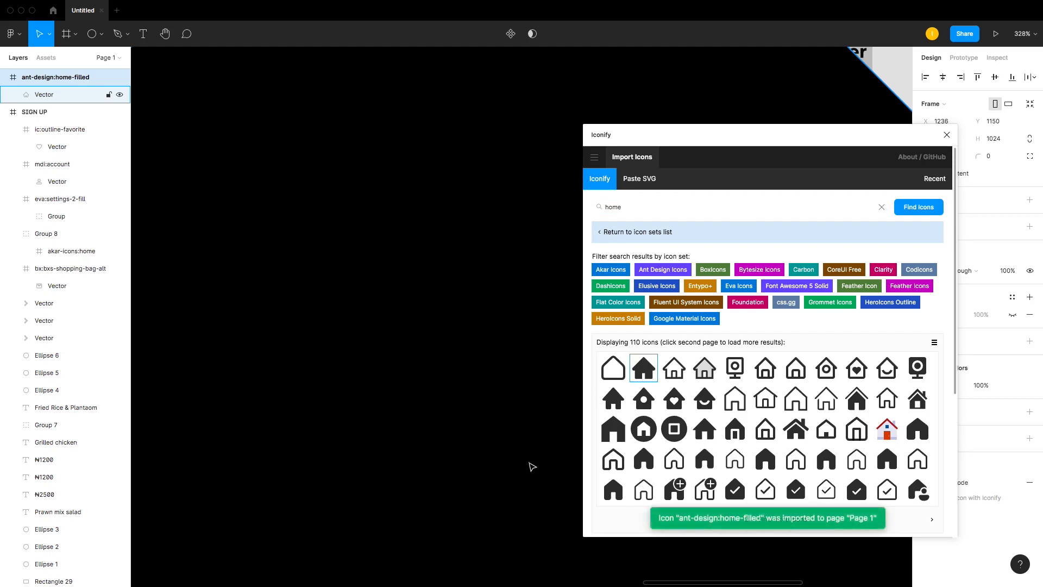
{"action": "left_click", "coordinate": [946, 134]}
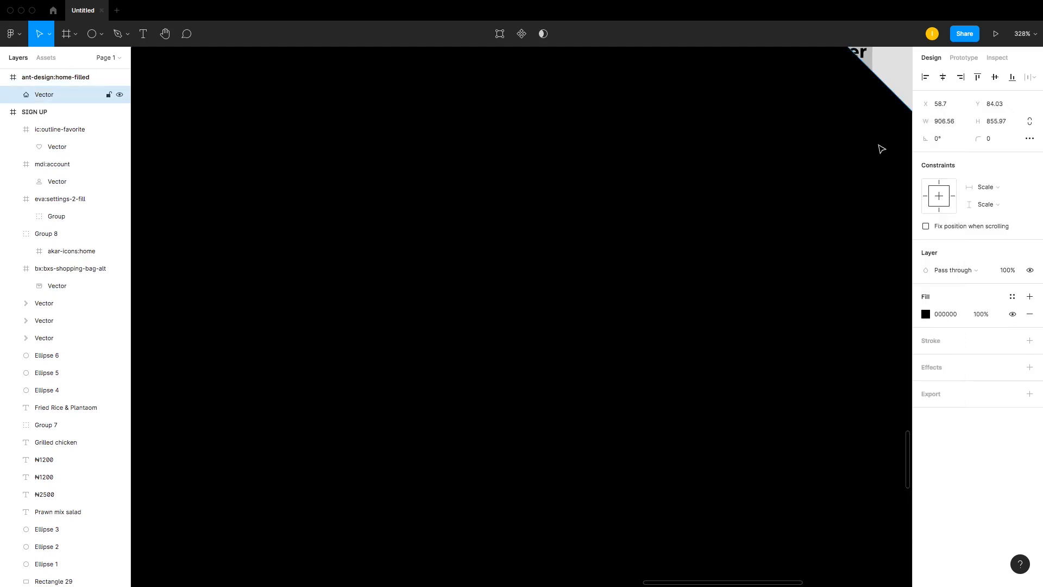
Step: Duplicate the filled home vector onto the canvas beside the Home screen
{"action": "key", "text": "shift+2"}
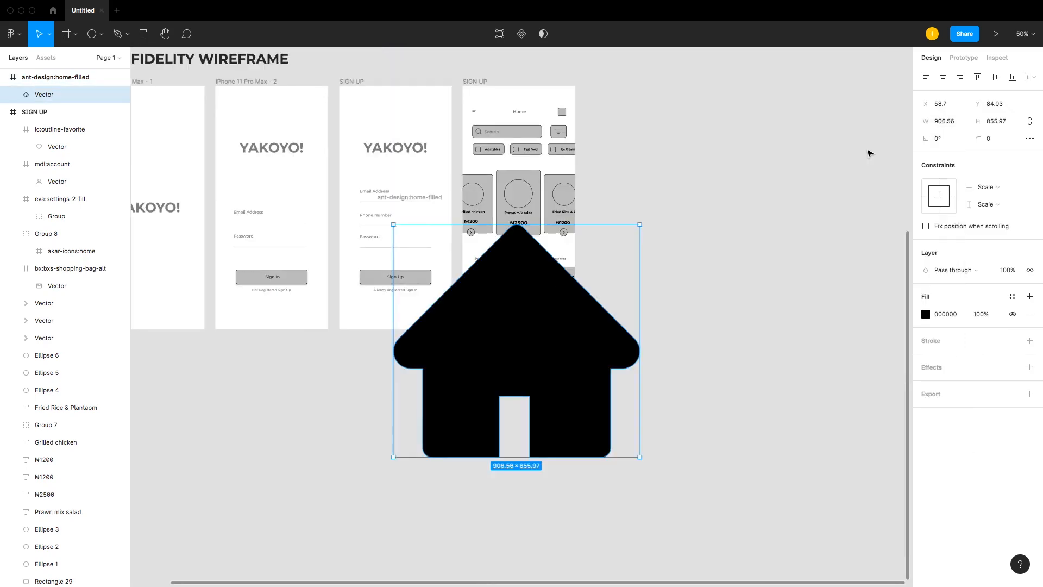
{"action": "left_click_drag", "start_coordinate": [582, 349], "coordinate": [365, 481]}
{"action": "left_click", "coordinate": [788, 313]}
{"action": "left_click", "coordinate": [753, 324]}
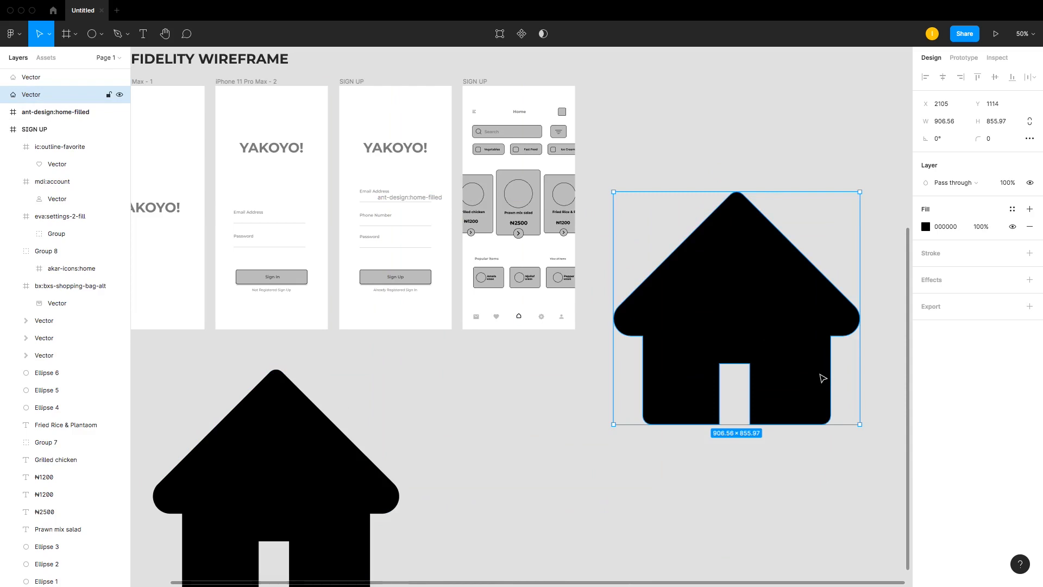
Step: Try scaling the copied home vector down to about 29×27, then delete it
{"action": "left_click_drag", "start_coordinate": [860, 423], "coordinate": [646, 306]}
{"action": "key", "text": "super+z"}
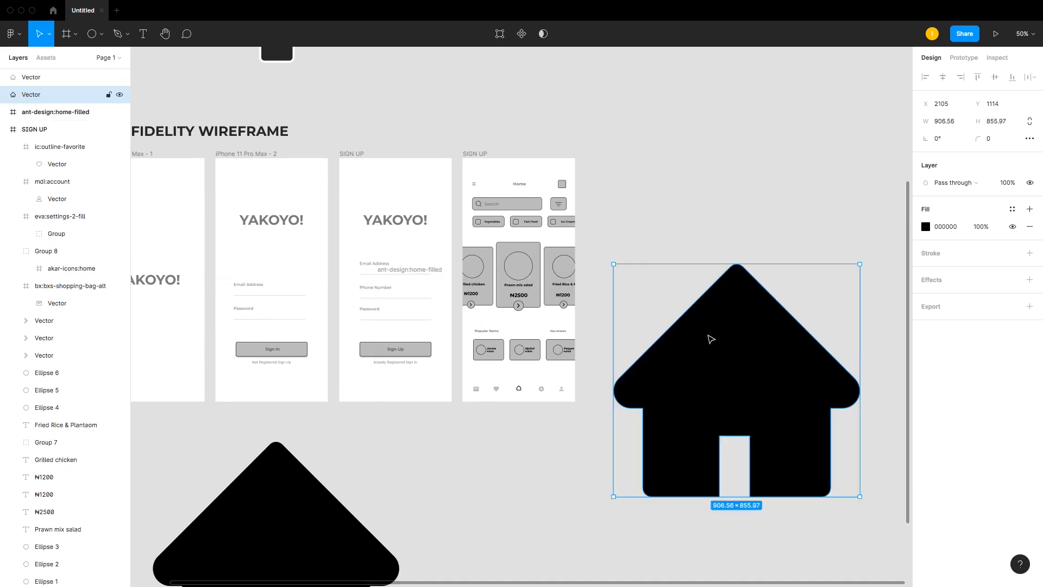
{"action": "left_click_drag", "start_coordinate": [860, 496], "coordinate": [645, 276]}
{"action": "mouse_move", "coordinate": [630, 252]}
{"action": "left_mouse_down"}
{"action": "mouse_move", "coordinate": [628, 281]}
{"action": "mouse_move", "coordinate": [624, 260]}
{"action": "mouse_move", "coordinate": [619, 269]}
{"action": "left_mouse_up"}
{"action": "scroll", "coordinate": [643, 273], "scroll_direction": "up", "scroll_amount": 10}
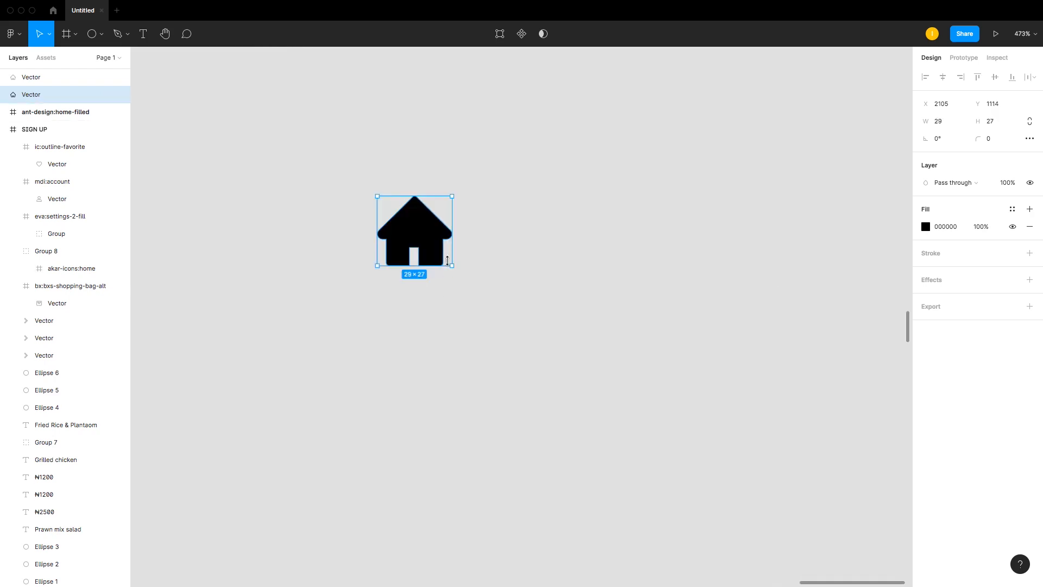
{"action": "left_click_drag", "start_coordinate": [452, 265], "coordinate": [418, 223]}
{"action": "key", "text": "Delete"}
{"action": "scroll", "coordinate": [460, 227], "scroll_direction": "down", "scroll_amount": 15}
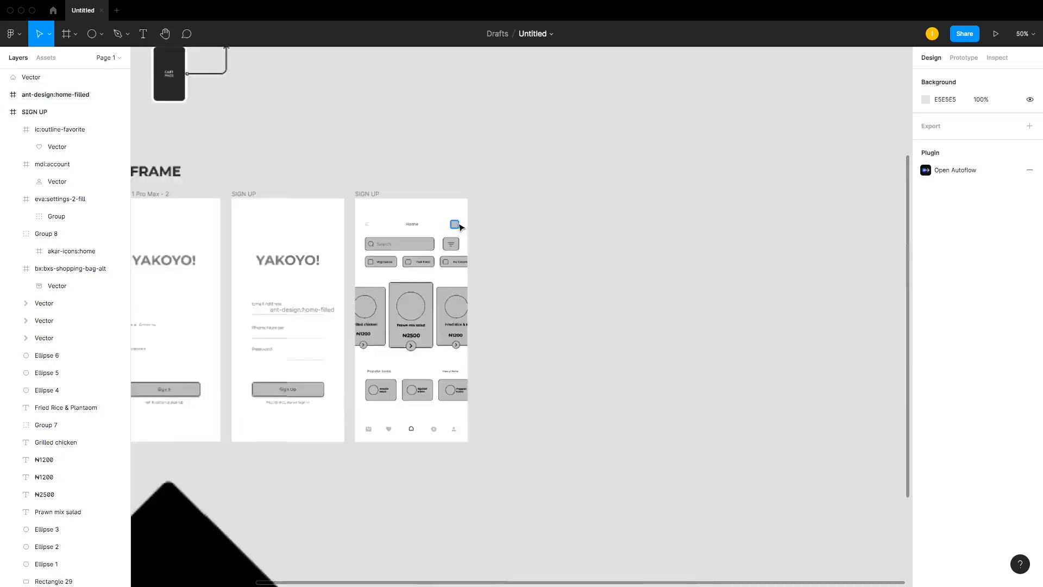
Step: Try setting the home vector's width to 25 with proportions constrained, then undo the resize
{"action": "left_click_drag", "start_coordinate": [454, 396], "coordinate": [639, 276]}
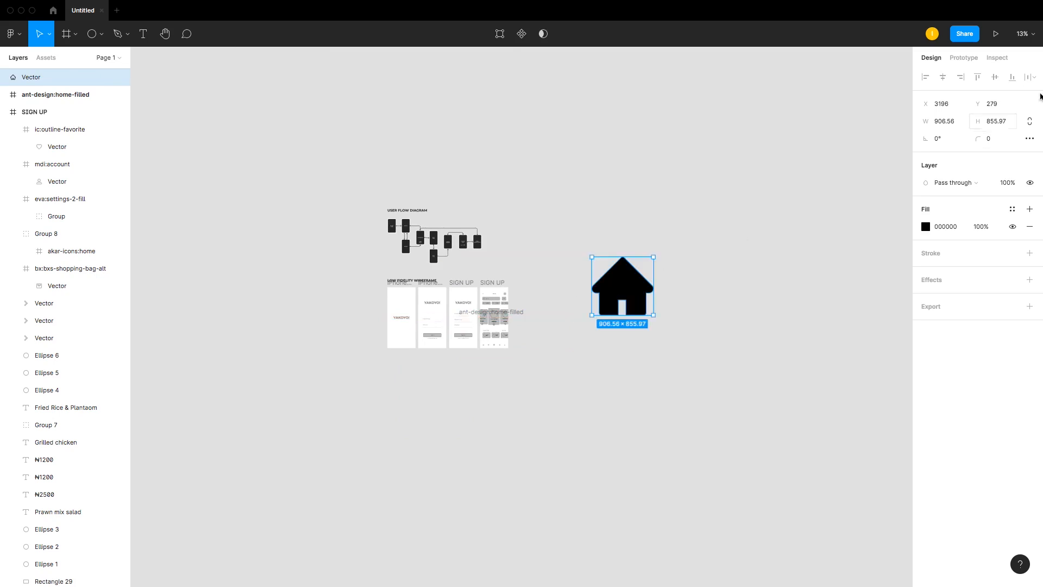
{"action": "left_click", "coordinate": [1030, 122]}
{"action": "left_click", "coordinate": [945, 122]}
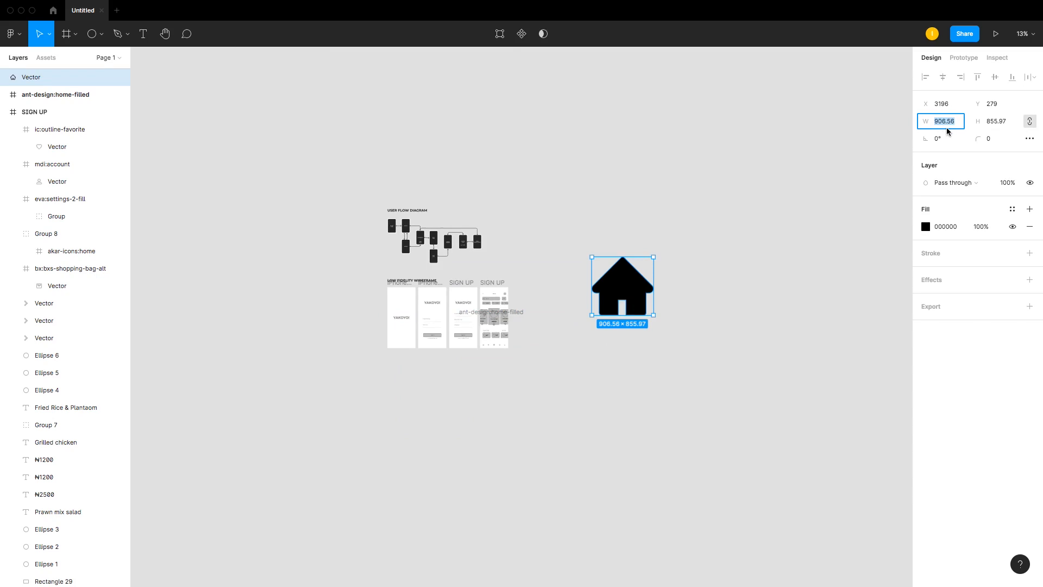
{"action": "type", "text": "25"}
{"action": "key", "text": "Return"}
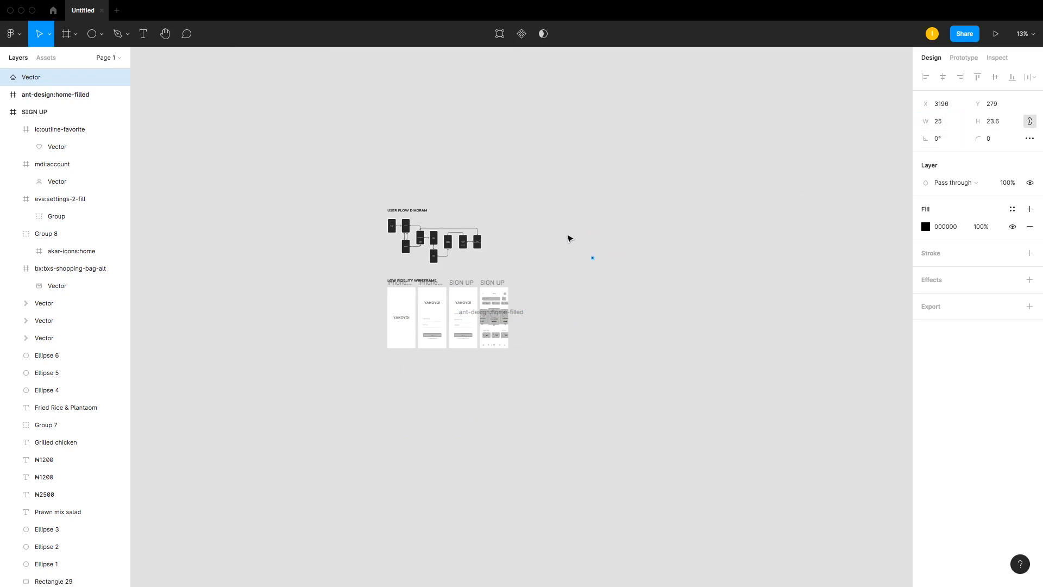
{"action": "left_click_drag", "start_coordinate": [568, 235], "coordinate": [608, 272]}
{"action": "key", "text": "z"}
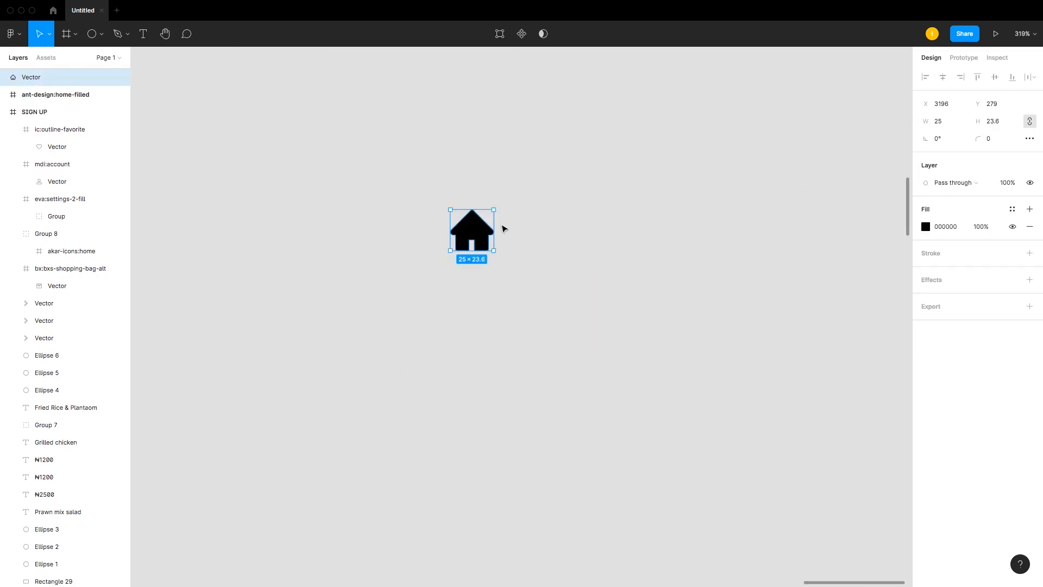
{"action": "key", "text": "super+minus"}
{"action": "key", "text": "super+minus"}
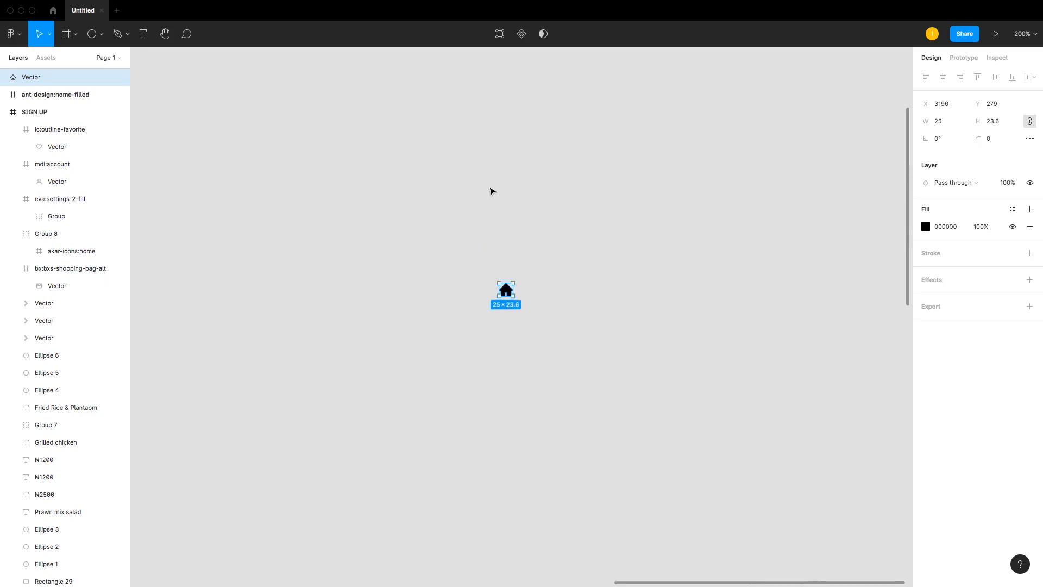
{"action": "left_click", "coordinate": [525, 261]}
{"action": "key", "text": "super+z"}
{"action": "key", "text": "super+z"}
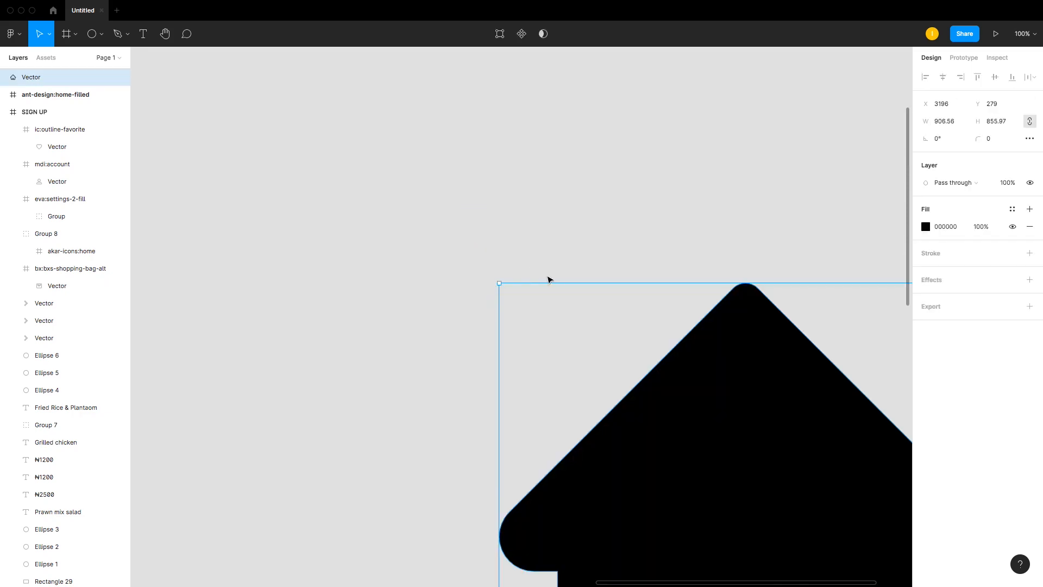
{"action": "scroll", "coordinate": [549, 280], "scroll_direction": "down", "scroll_amount": 3}
{"action": "key", "text": "super+minus"}
{"action": "key", "text": "super+minus"}
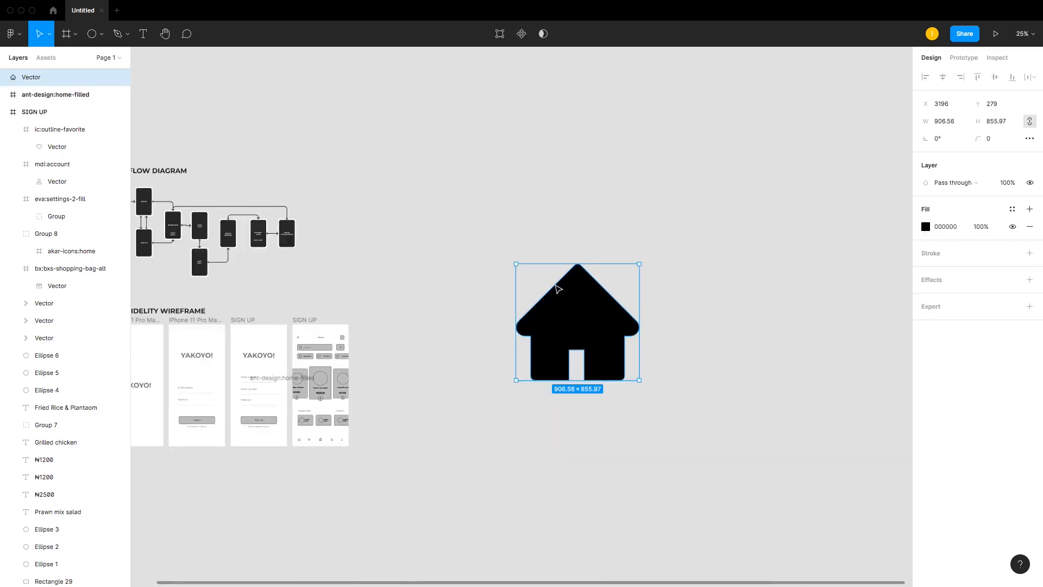
{"action": "left_click", "coordinate": [1028, 124]}
{"action": "left_click", "coordinate": [825, 186]}
{"action": "left_click", "coordinate": [589, 316]}
{"action": "left_click", "coordinate": [1030, 122]}
{"action": "left_click", "coordinate": [555, 411]}
Step: Switch to Adobe XD and draw a rectangle about 73×84 beside the artboard
{"action": "key", "text": "super+Tab"}
{"action": "key", "text": "super+Tab"}
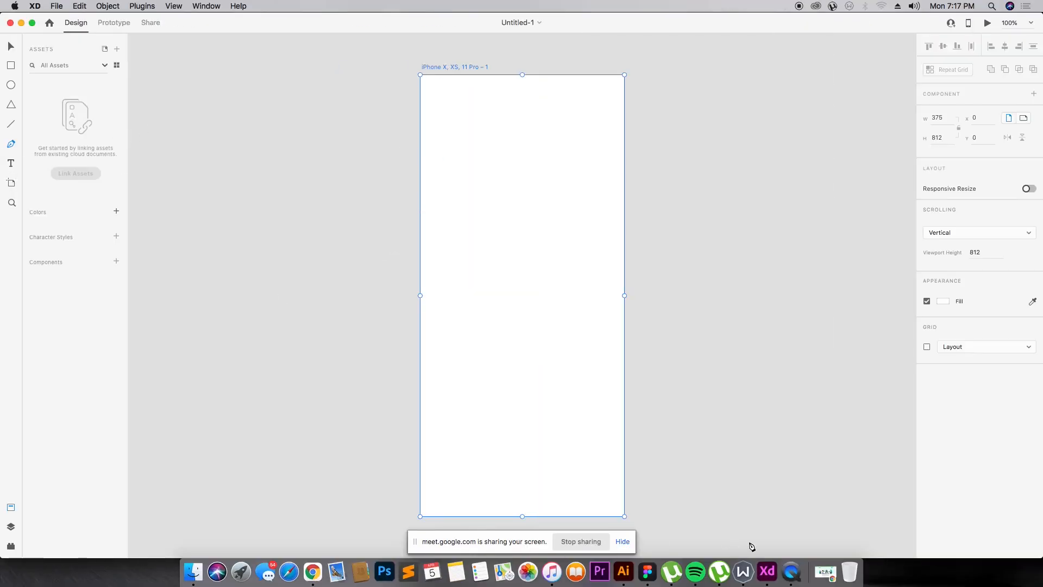
{"action": "right_click", "coordinate": [763, 568]}
{"action": "left_click", "coordinate": [327, 143]}
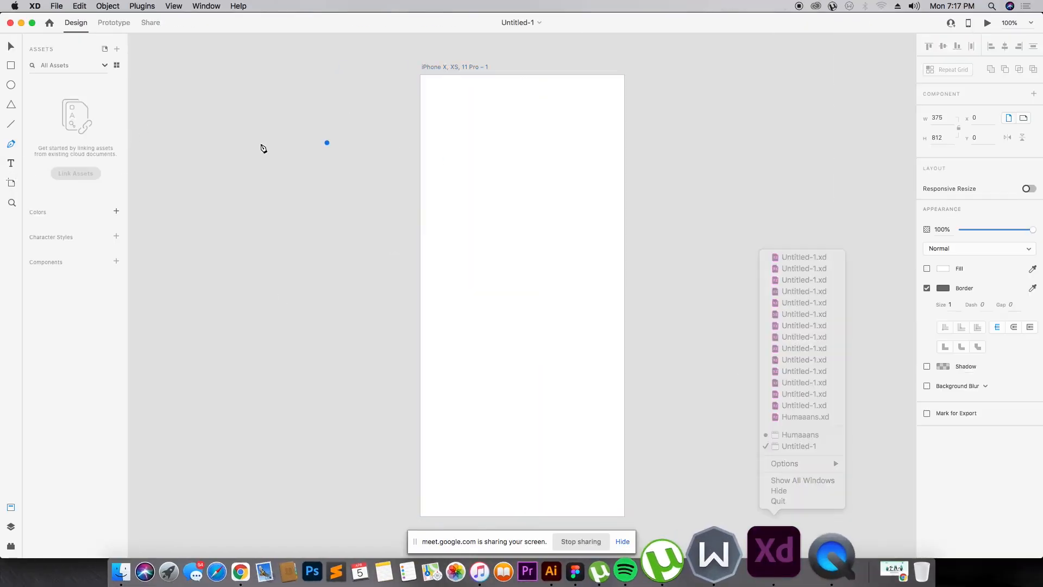
{"action": "key", "text": "super+z"}
{"action": "left_click", "coordinate": [10, 45]}
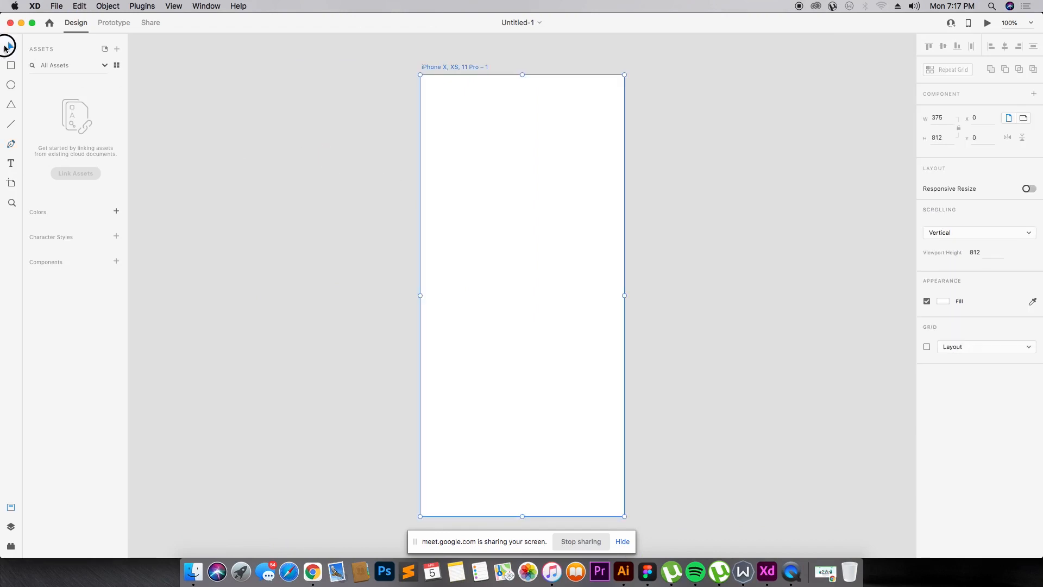
{"action": "left_click", "coordinate": [12, 66]}
{"action": "left_click_drag", "start_coordinate": [364, 168], "coordinate": [404, 213]}
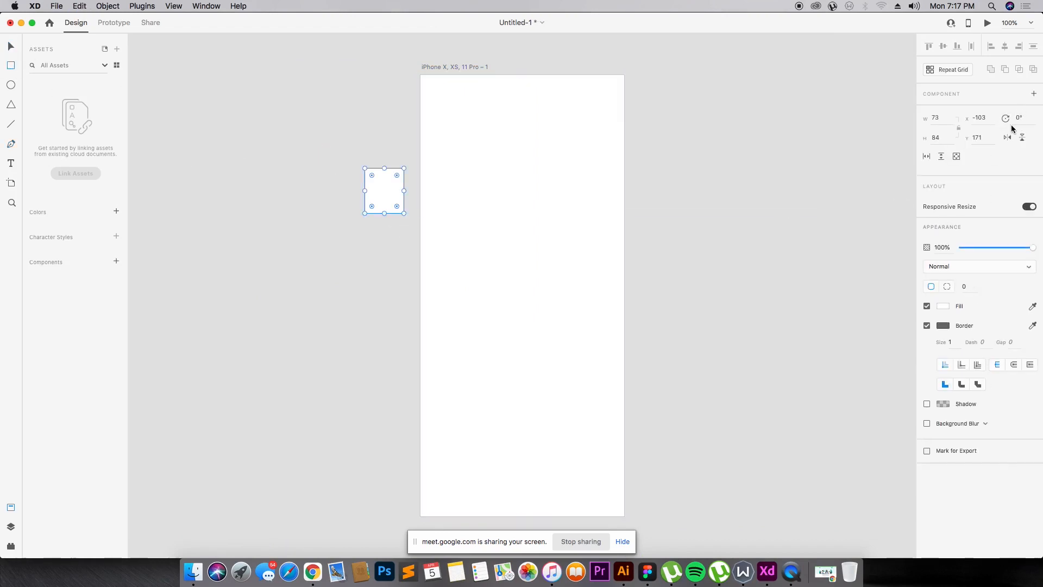
Step: Lock the rectangle's aspect ratio and set its width to 25, then return to Figma
{"action": "left_click", "coordinate": [960, 129]}
{"action": "left_click", "coordinate": [949, 117]}
{"action": "type", "text": "25"}
{"action": "key", "text": "Return"}
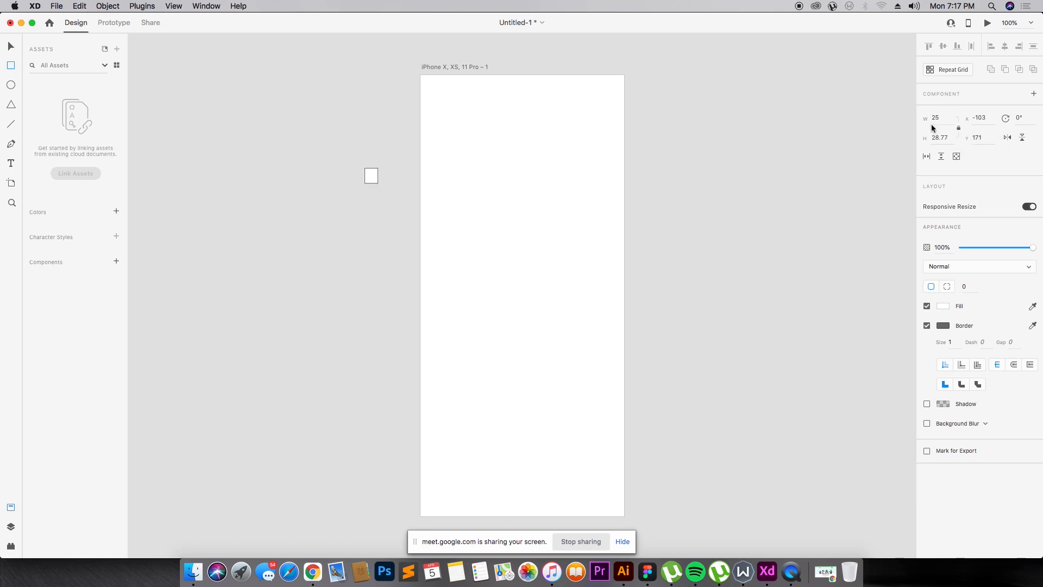
{"action": "key", "text": "z"}
{"action": "left_click_drag", "start_coordinate": [341, 158], "coordinate": [406, 208]}
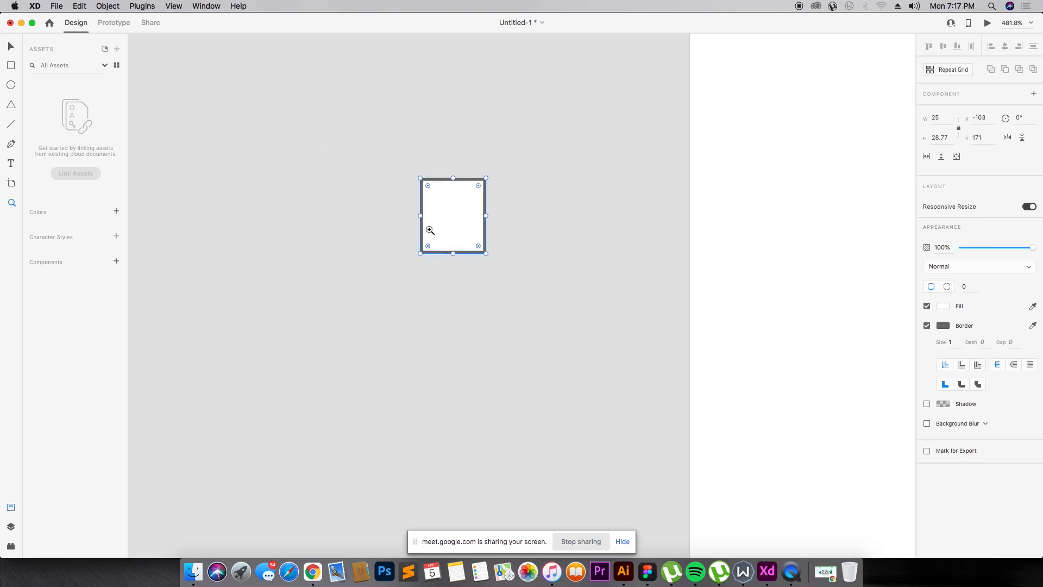
{"action": "left_click_drag", "start_coordinate": [387, 153], "coordinate": [488, 230]}
{"action": "left_click_drag", "start_coordinate": [302, 139], "coordinate": [622, 419]}
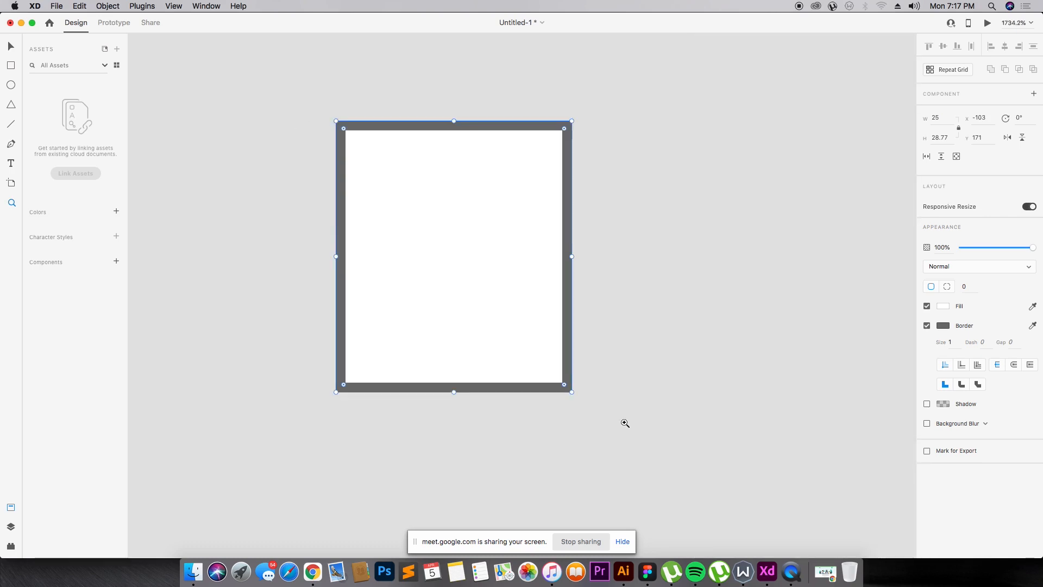
{"action": "key", "text": "super+Tab"}
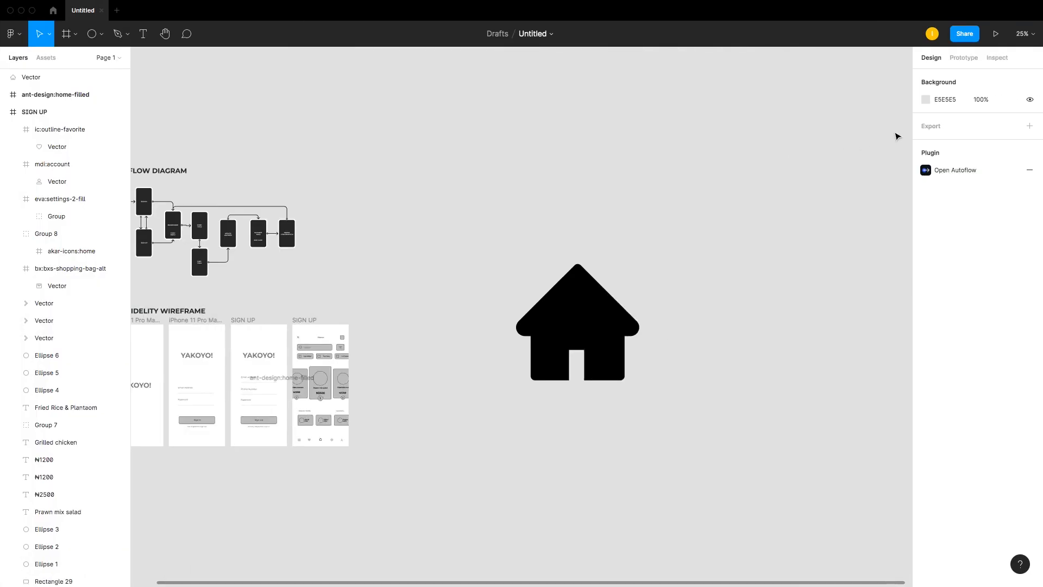
Step: Set the home vector's width to 15 with proportions constrained
{"action": "left_click", "coordinate": [548, 336]}
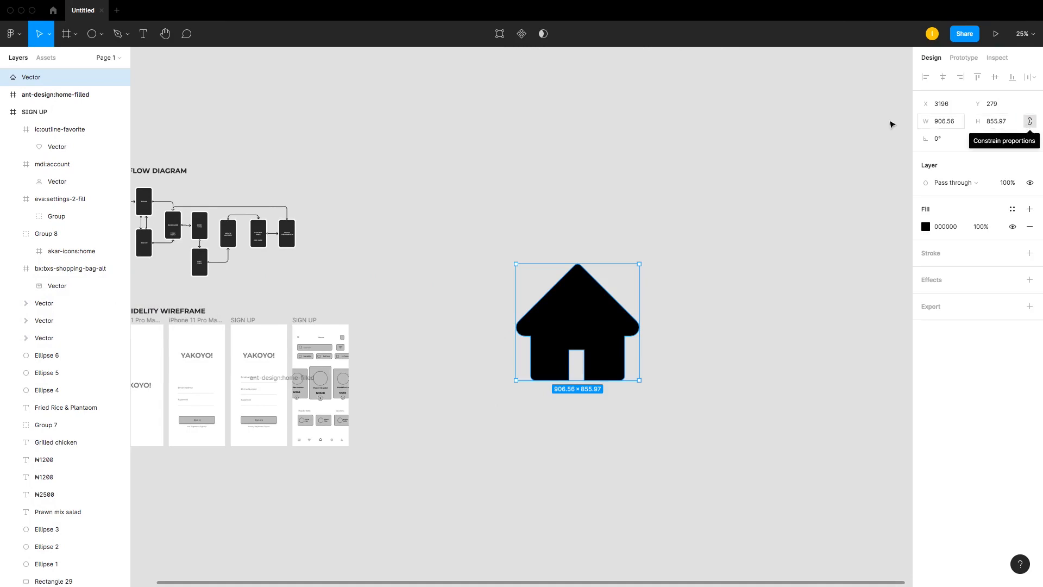
{"action": "left_click", "coordinate": [955, 122]}
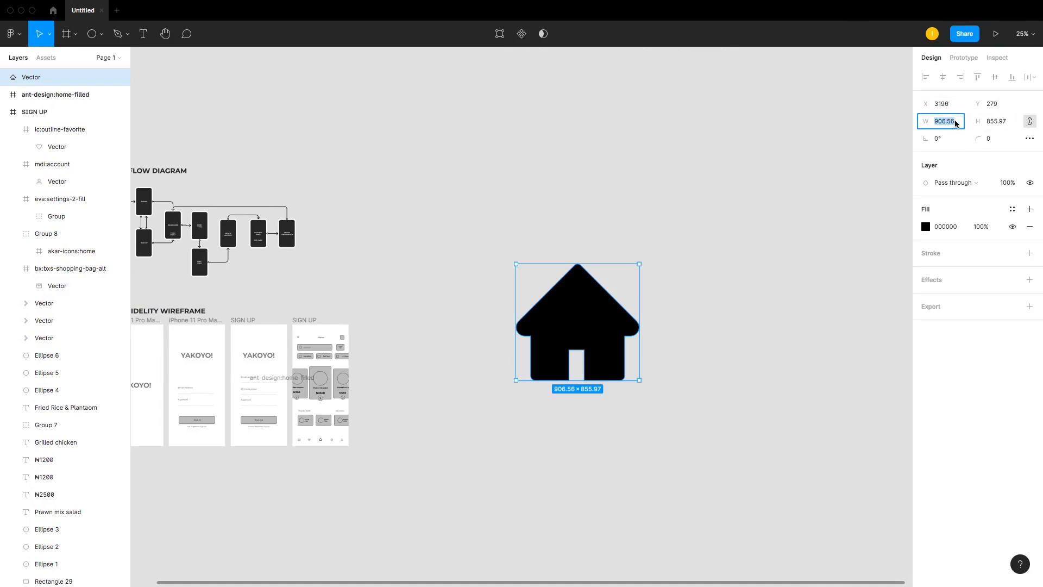
{"action": "type", "text": "15"}
{"action": "key", "text": "Return"}
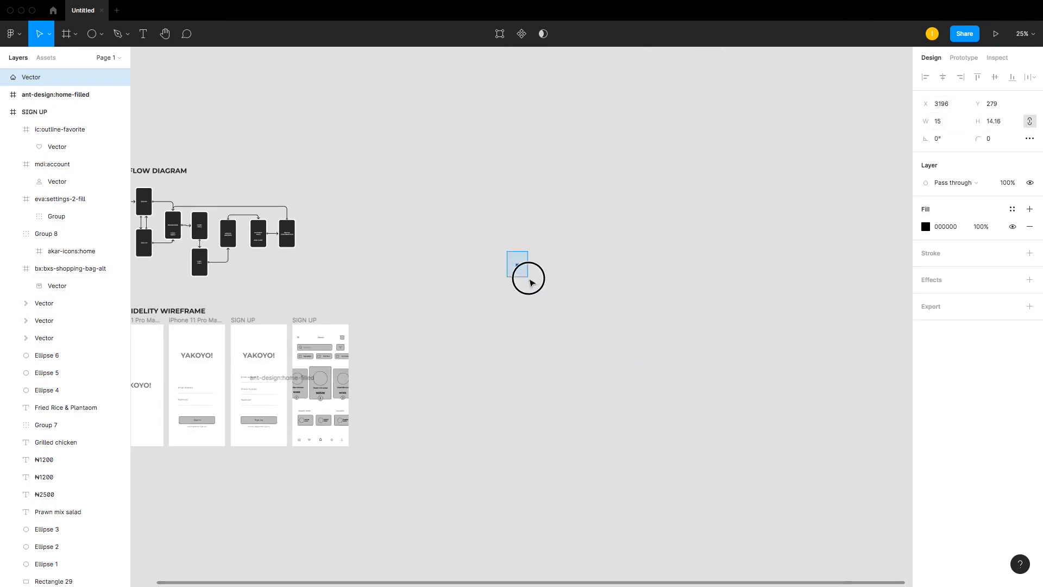
{"action": "left_click_drag", "start_coordinate": [507, 251], "coordinate": [529, 278]}
{"action": "left_click_drag", "start_coordinate": [454, 265], "coordinate": [576, 428]}
{"action": "left_click_drag", "start_coordinate": [372, 117], "coordinate": [627, 364]}
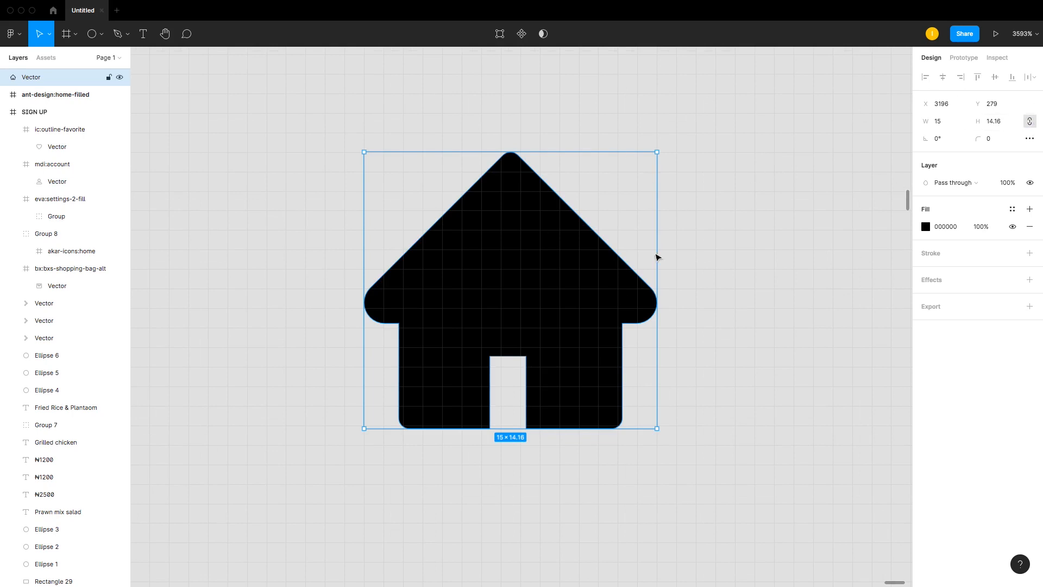
Step: Unlock the aspect ratio of the rectangle in Adobe XD and return to Figma
{"action": "key", "text": "super+Tab"}
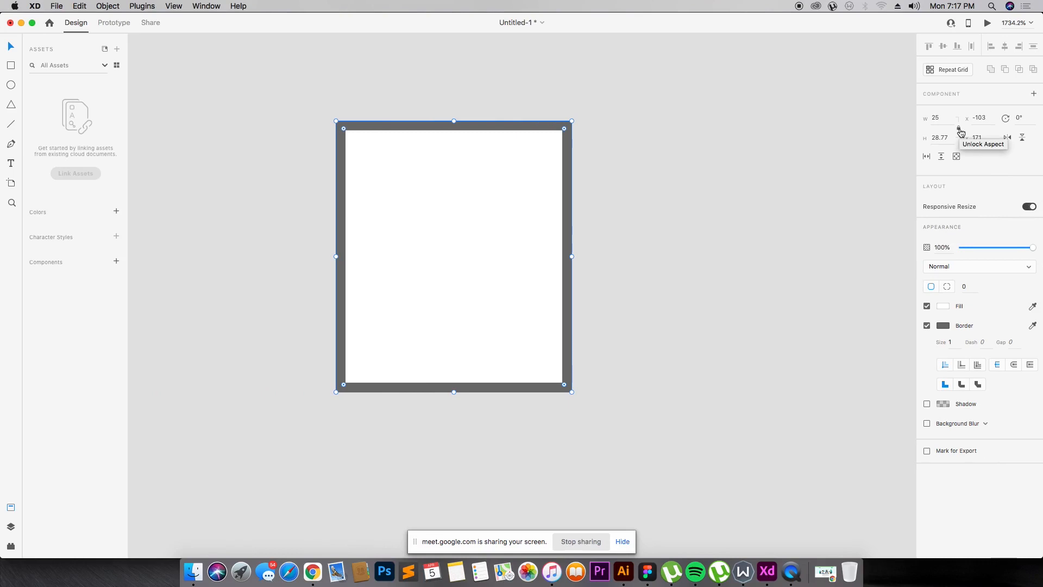
{"action": "left_click", "coordinate": [960, 129]}
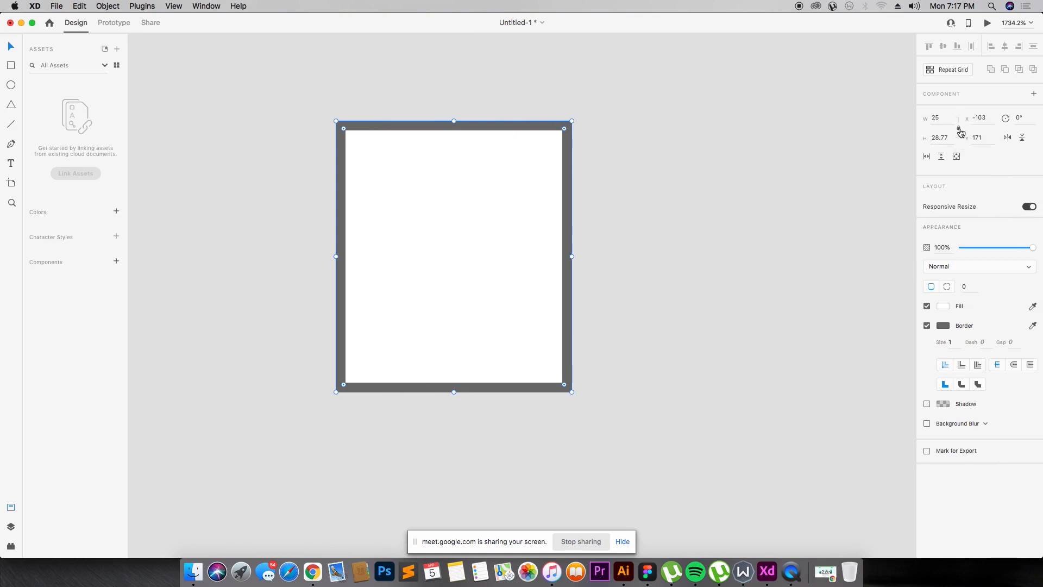
{"action": "key", "text": "super+Tab"}
Step: Delete the ant-design:home-filled frame and the home vector from the canvas
{"action": "key", "text": "super+minus"}
{"action": "key", "text": "super+minus"}
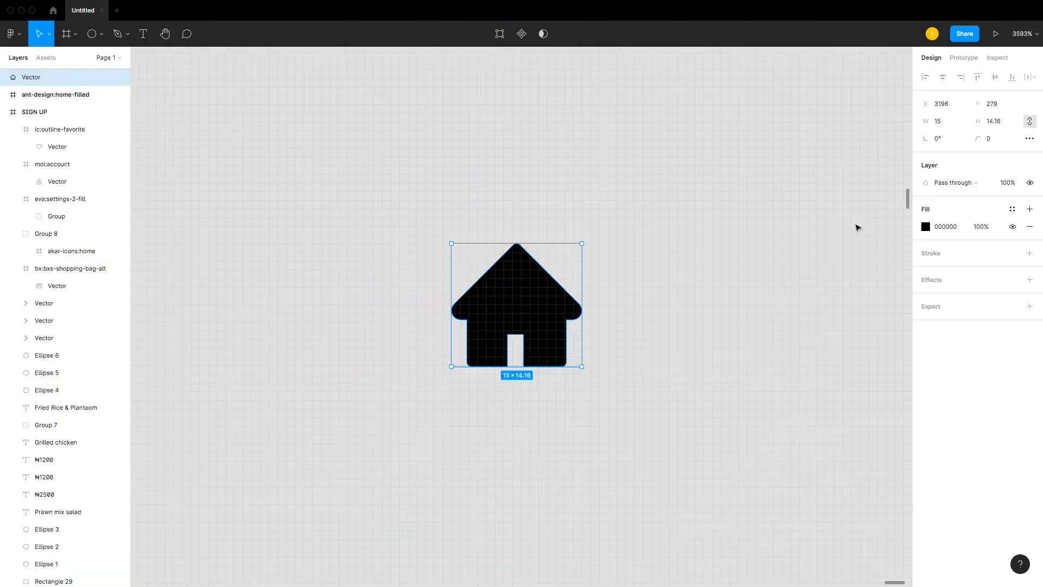
{"action": "key", "text": "super+minus"}
{"action": "key", "text": "super+minus"}
{"action": "key", "text": "super+minus"}
{"action": "key", "text": "super+minus"}
{"action": "key", "text": "super+minus"}
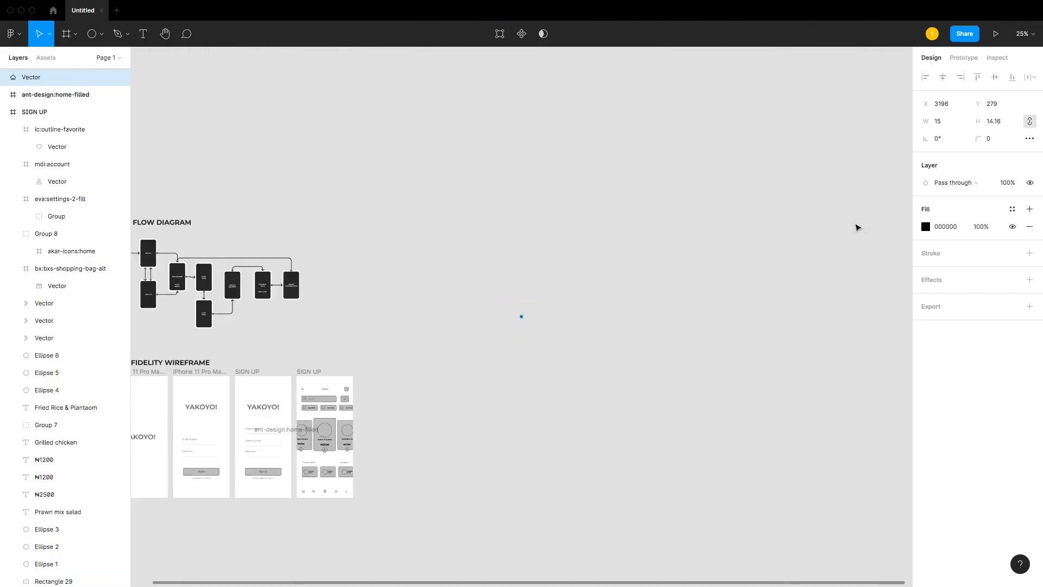
{"action": "left_click_drag", "start_coordinate": [302, 438], "coordinate": [461, 373]}
{"action": "key", "text": "Delete"}
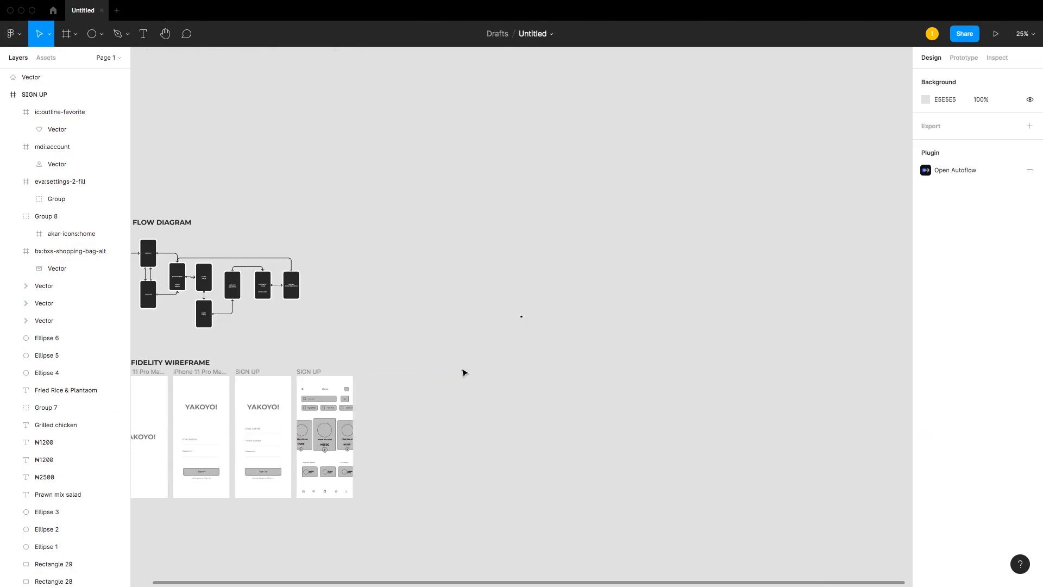
{"action": "left_click_drag", "start_coordinate": [462, 235], "coordinate": [627, 404]}
{"action": "key", "text": "Delete"}
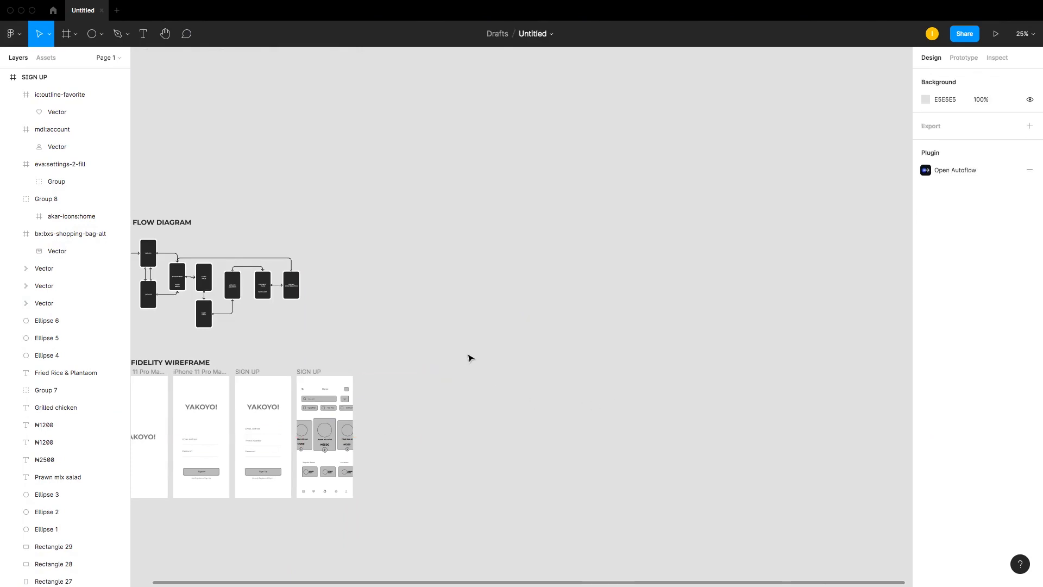
Step: Zoom in to examine the Home screen of the low fidelity wireframe
{"action": "left_click_drag", "start_coordinate": [452, 337], "coordinate": [263, 538]}
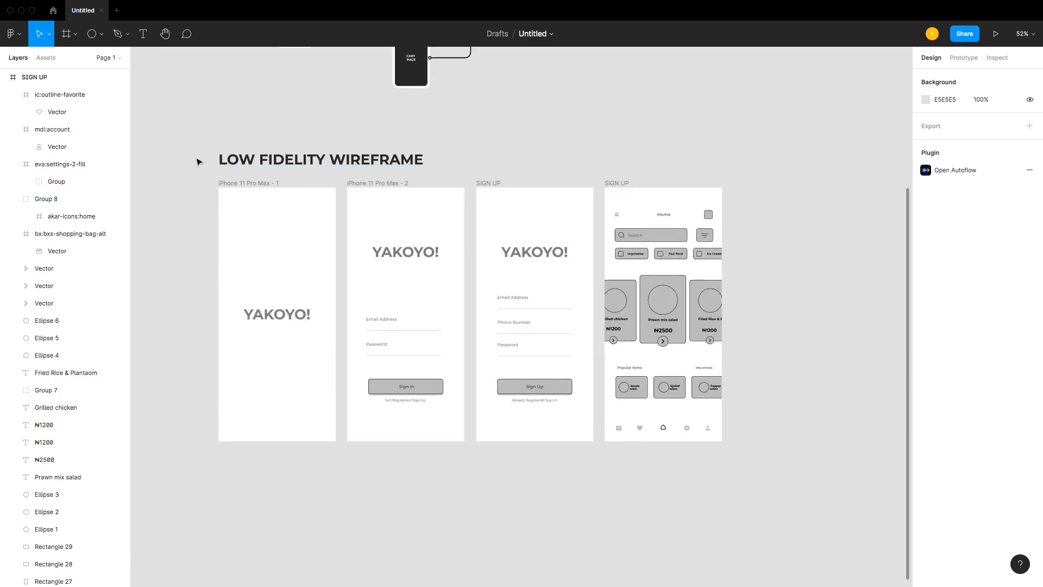
{"action": "left_click_drag", "start_coordinate": [186, 147], "coordinate": [826, 489]}
{"action": "left_click", "coordinate": [786, 412]}
{"action": "key", "text": "z"}
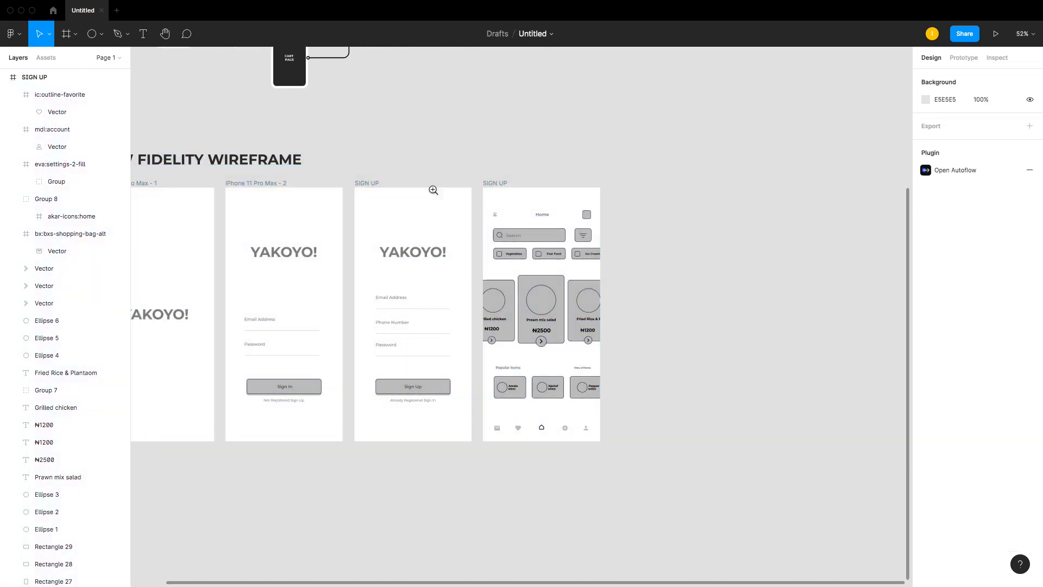
{"action": "left_click_drag", "start_coordinate": [203, 161], "coordinate": [865, 504]}
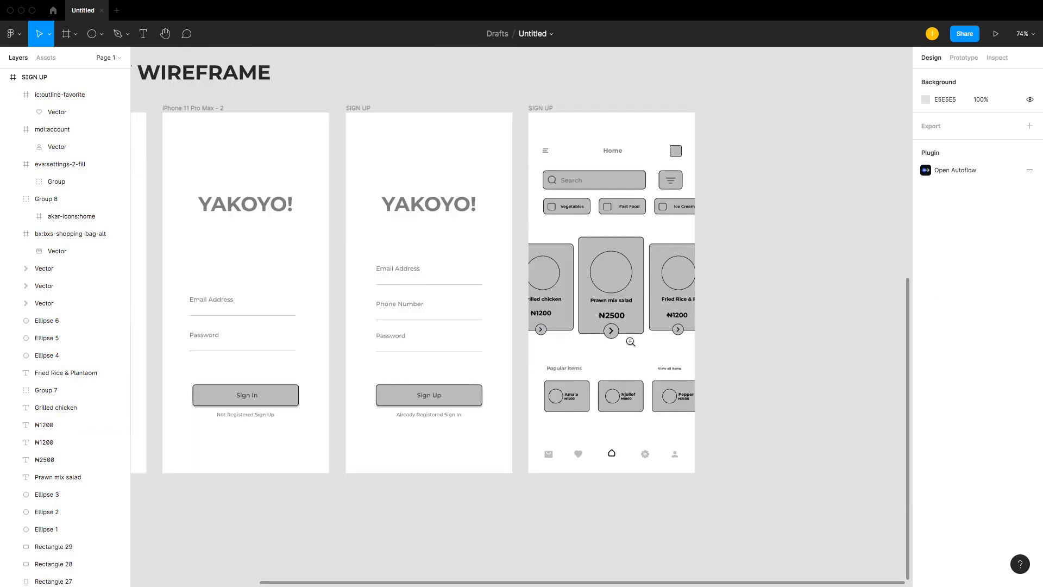
{"action": "key", "text": "super+Tab"}
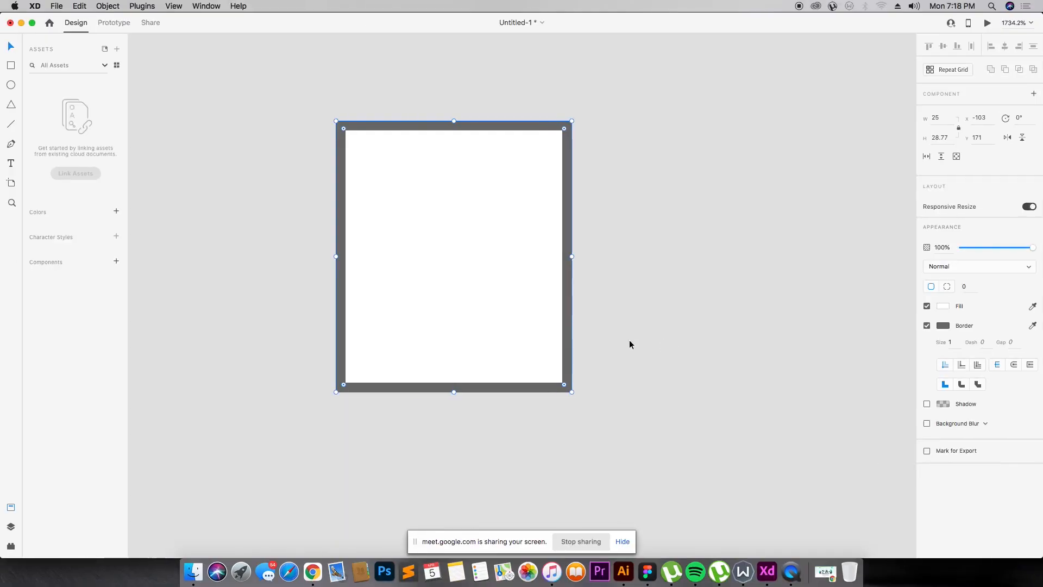
{"action": "key", "text": "super+Tab"}
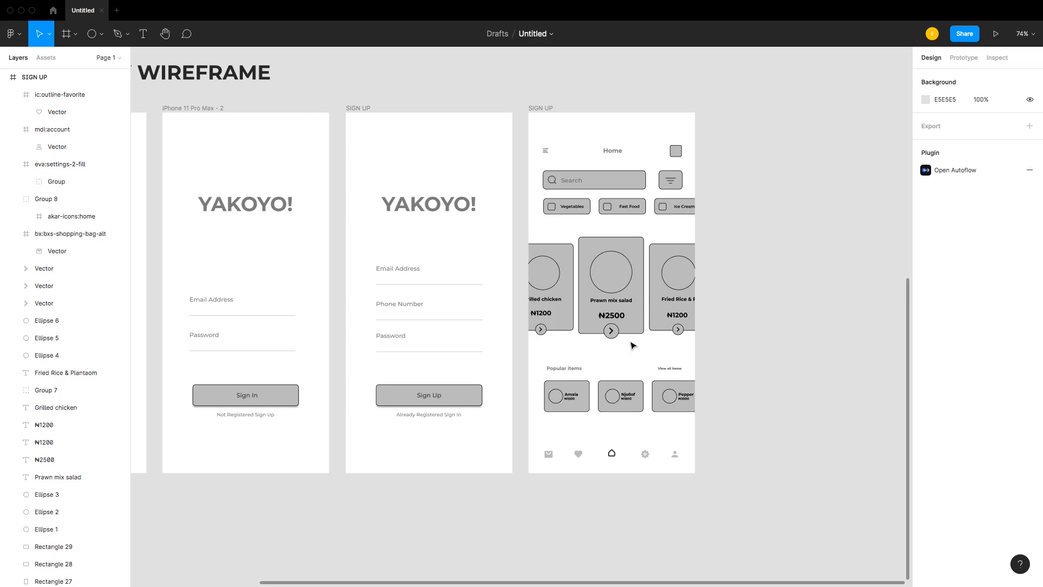
Step: Zoom closely into the Home screen's menu icon to inspect its lines, then zoom back out
{"action": "key", "text": "z"}
{"action": "left_click", "coordinate": [529, 137]}
{"action": "left_click_drag", "start_coordinate": [528, 138], "coordinate": [565, 180]}
{"action": "left_click_drag", "start_coordinate": [487, 158], "coordinate": [625, 320]}
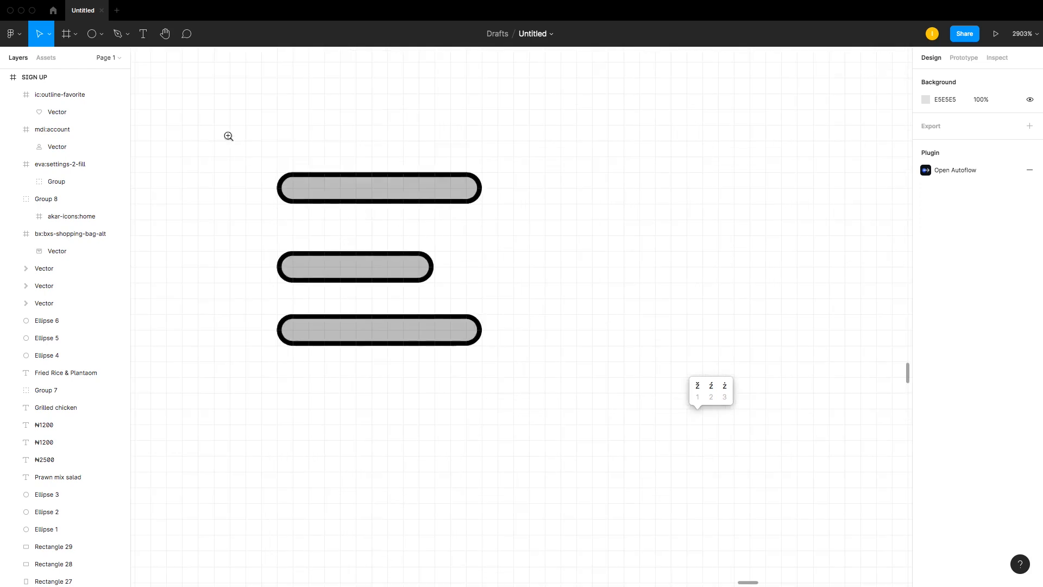
{"action": "left_click_drag", "start_coordinate": [215, 119], "coordinate": [555, 359]}
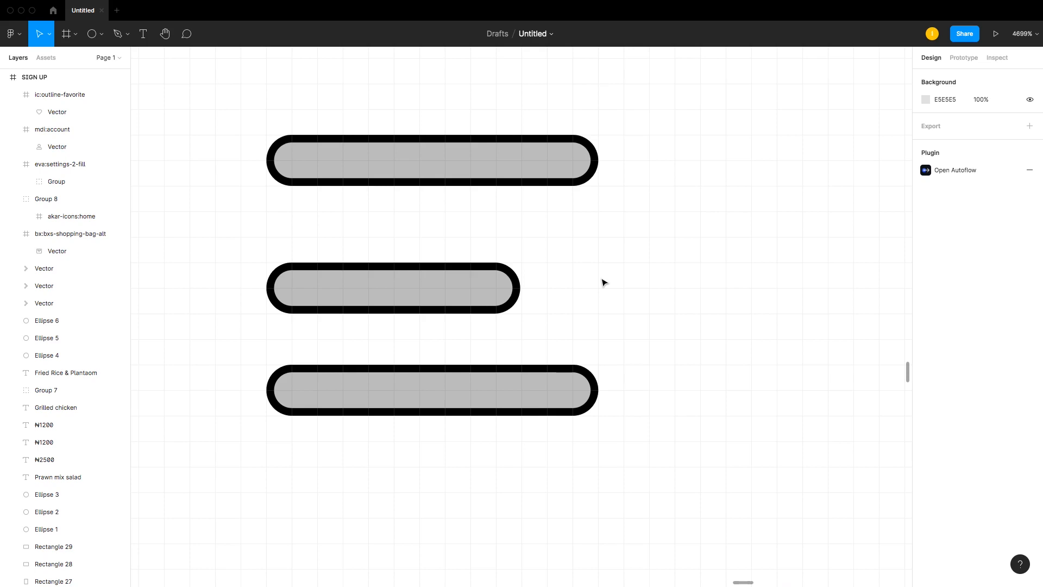
{"action": "key", "text": "shift+0"}
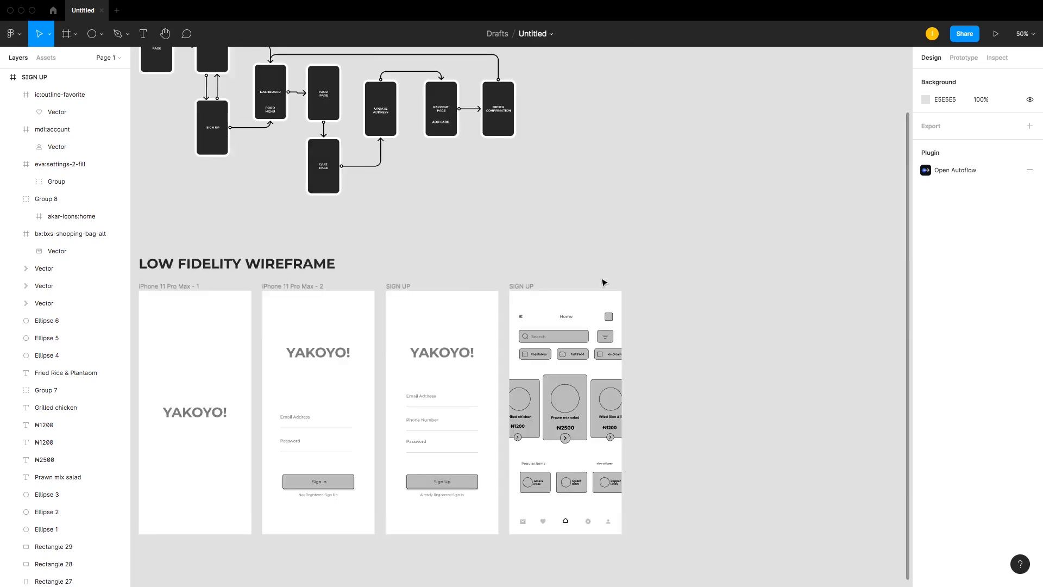
{"action": "key", "text": "plus"}
{"action": "key", "text": "minus"}
{"action": "key", "text": "minus"}
{"action": "key", "text": "plus"}
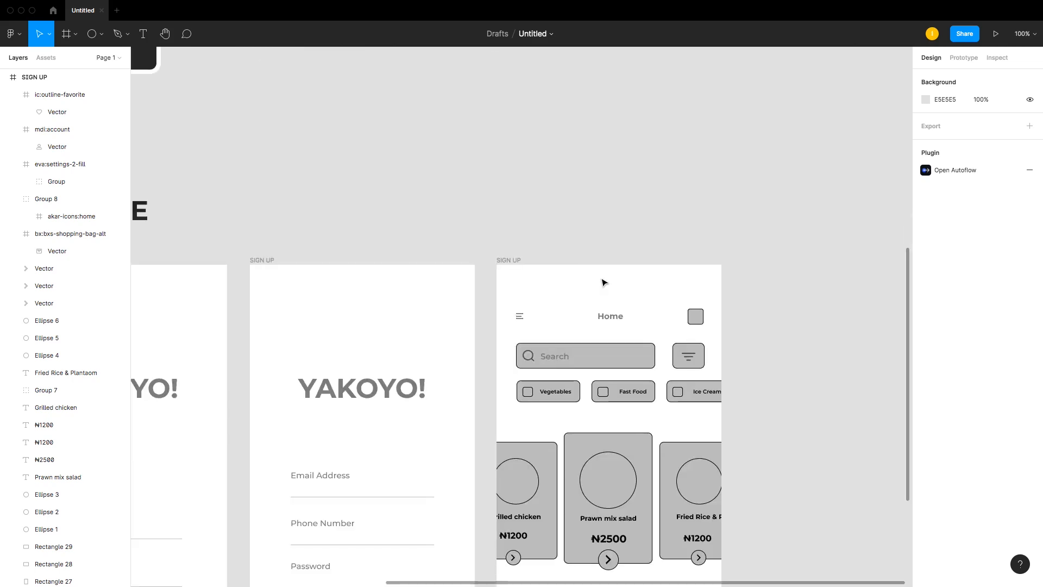
{"action": "key", "text": "minus"}
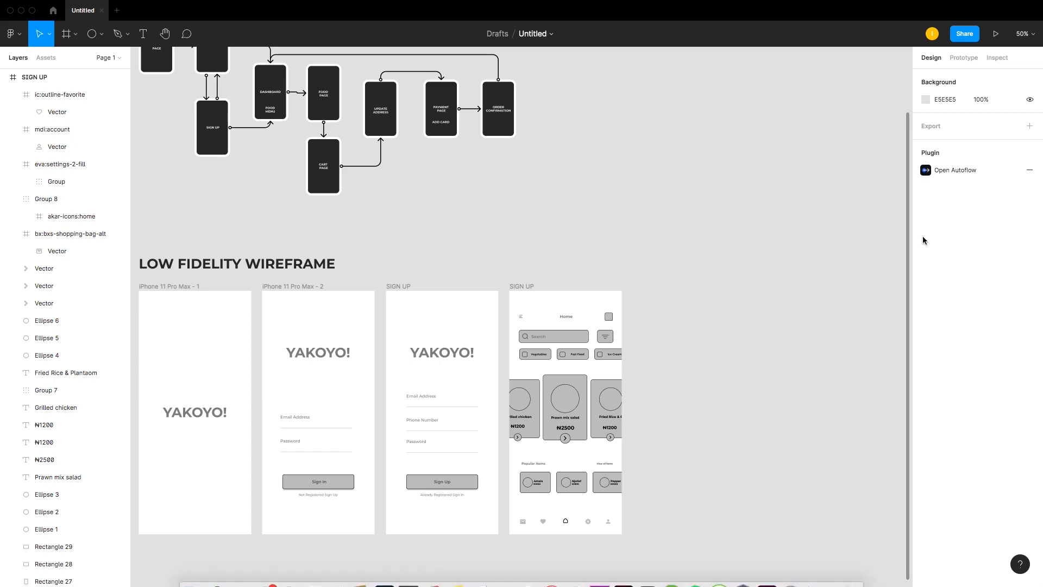
Step: Rename the sign-in button's label on the second wireframe screen to Login
{"action": "left_click_drag", "start_coordinate": [237, 264], "coordinate": [656, 558]}
{"action": "left_click_drag", "start_coordinate": [158, 72], "coordinate": [699, 536]}
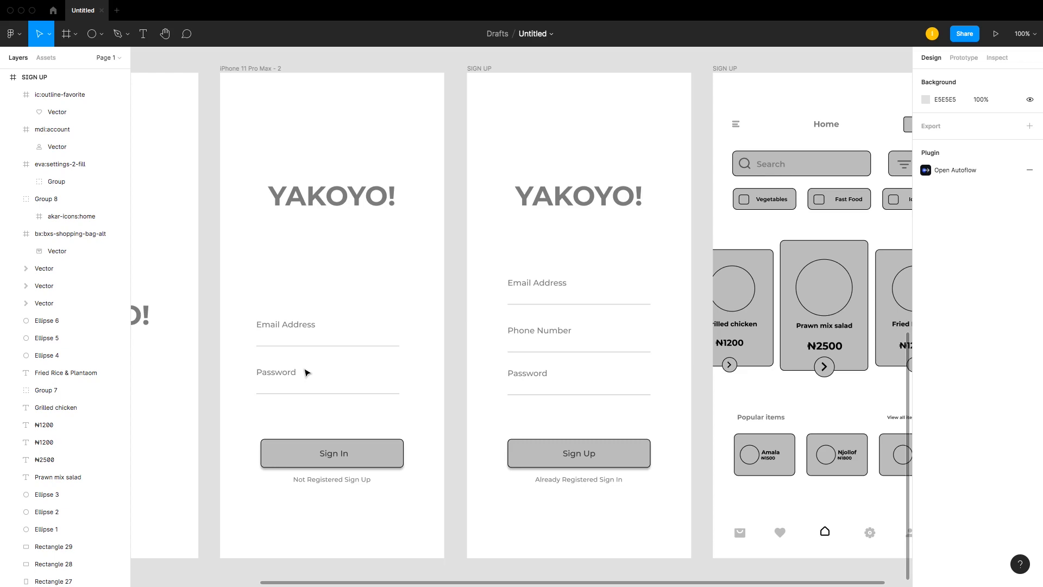
{"action": "left_click", "coordinate": [331, 455]}
{"action": "double_click", "coordinate": [336, 456]}
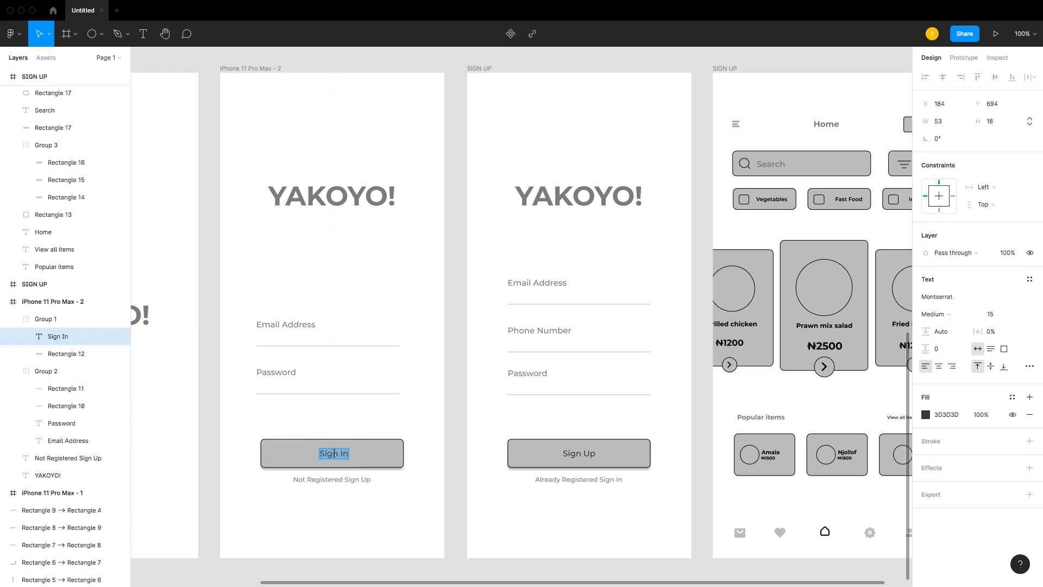
{"action": "left_click", "coordinate": [351, 479]}
{"action": "double_click", "coordinate": [354, 480]}
{"action": "left_click_drag", "start_coordinate": [354, 480], "coordinate": [368, 483]}
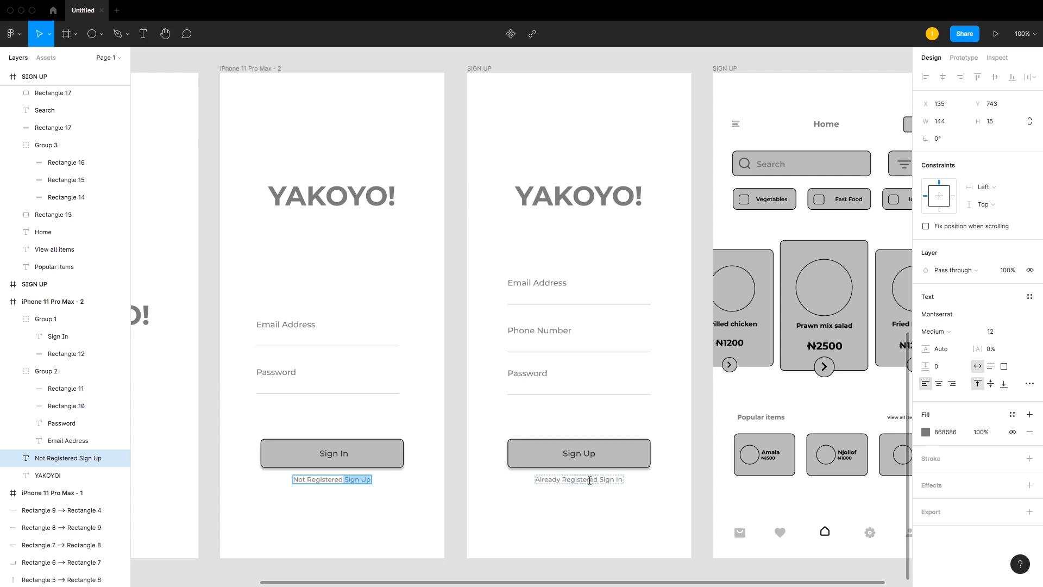
{"action": "left_click", "coordinate": [349, 480]}
{"action": "left_click_drag", "start_coordinate": [343, 480], "coordinate": [335, 479]}
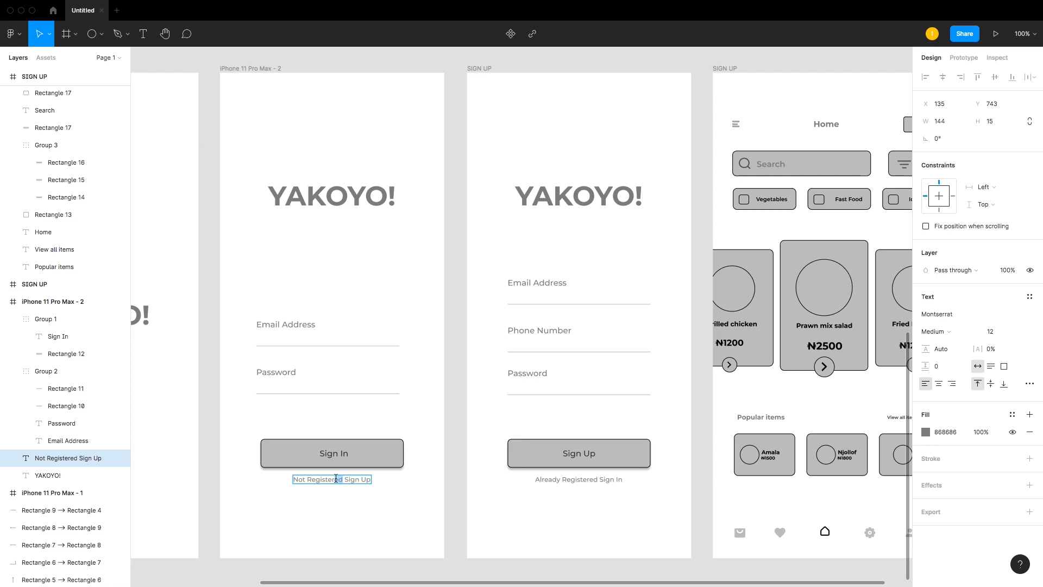
{"action": "left_click", "coordinate": [335, 463]}
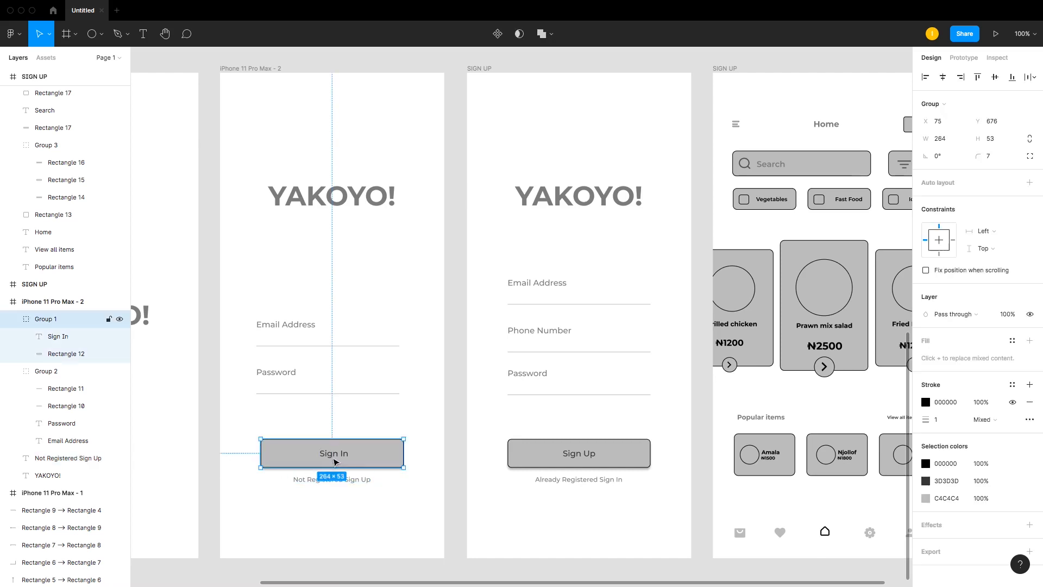
{"action": "double_click", "coordinate": [337, 455]}
{"action": "double_click", "coordinate": [337, 454]}
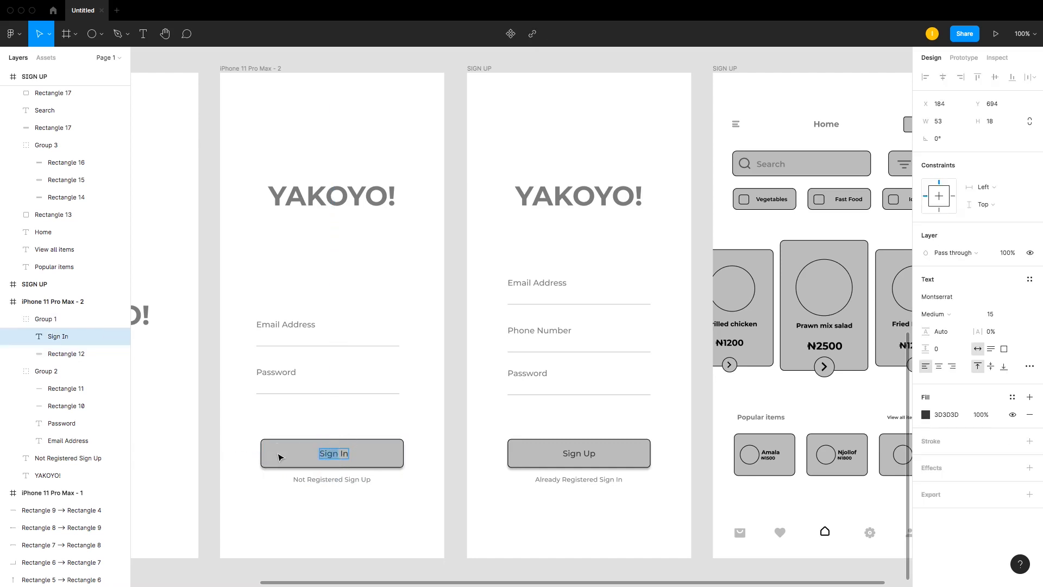
{"action": "type", "text": "Login"}
{"action": "key", "text": "Escape"}
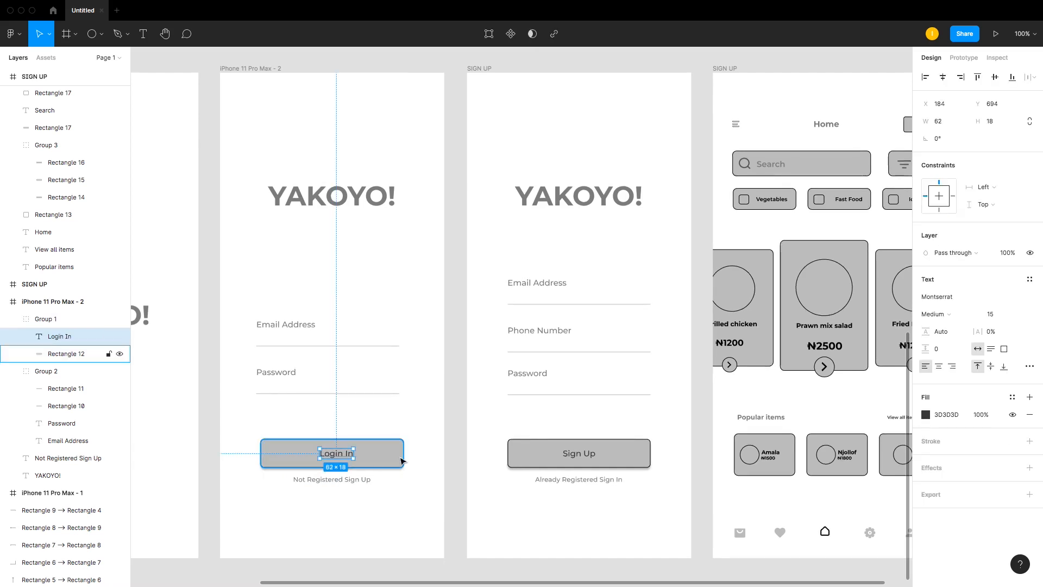
{"action": "double_click", "coordinate": [339, 453]}
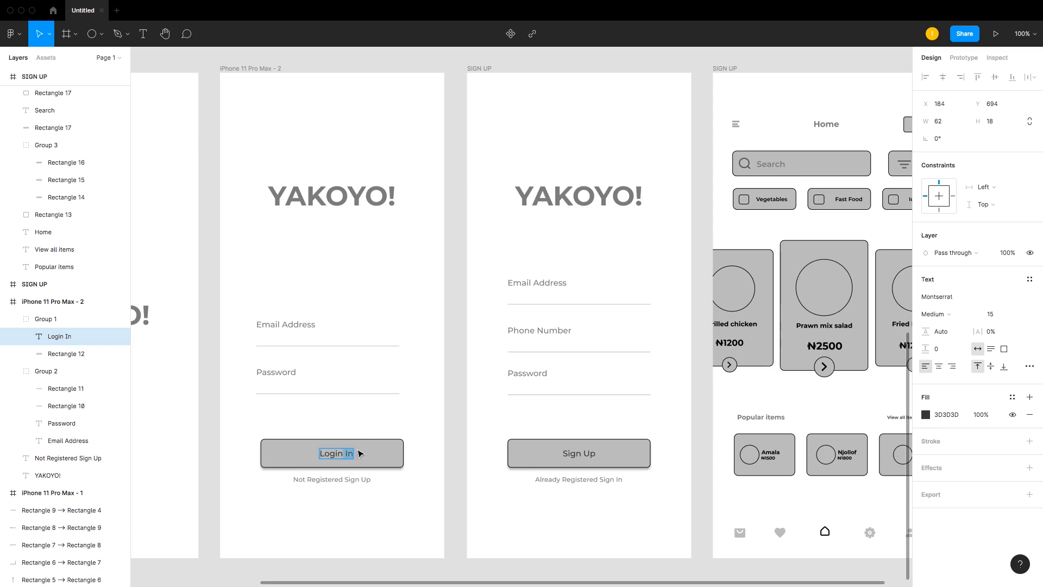
{"action": "key", "text": "BackSpace"}
Step: Copy the Sign Up button label and undo the button label edits back to Sign In
{"action": "double_click", "coordinate": [583, 455]}
{"action": "double_click", "coordinate": [583, 456]}
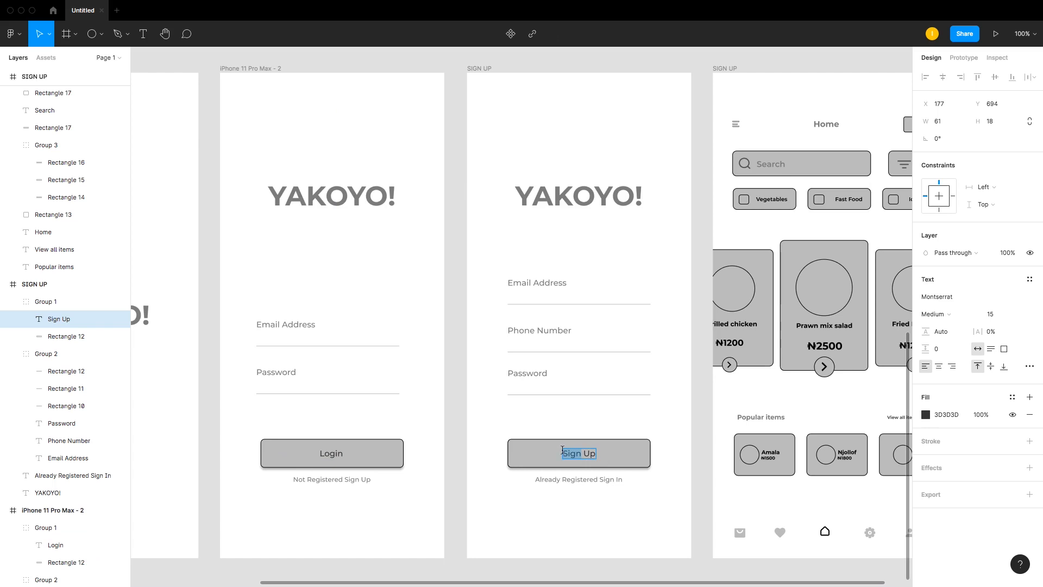
{"action": "key", "text": "super+c"}
{"action": "key", "text": "Right"}
{"action": "key", "text": "super+z"}
{"action": "key", "text": "super+z"}
{"action": "key", "text": "super+z"}
{"action": "key", "text": "super+z"}
{"action": "key", "text": "super+z"}
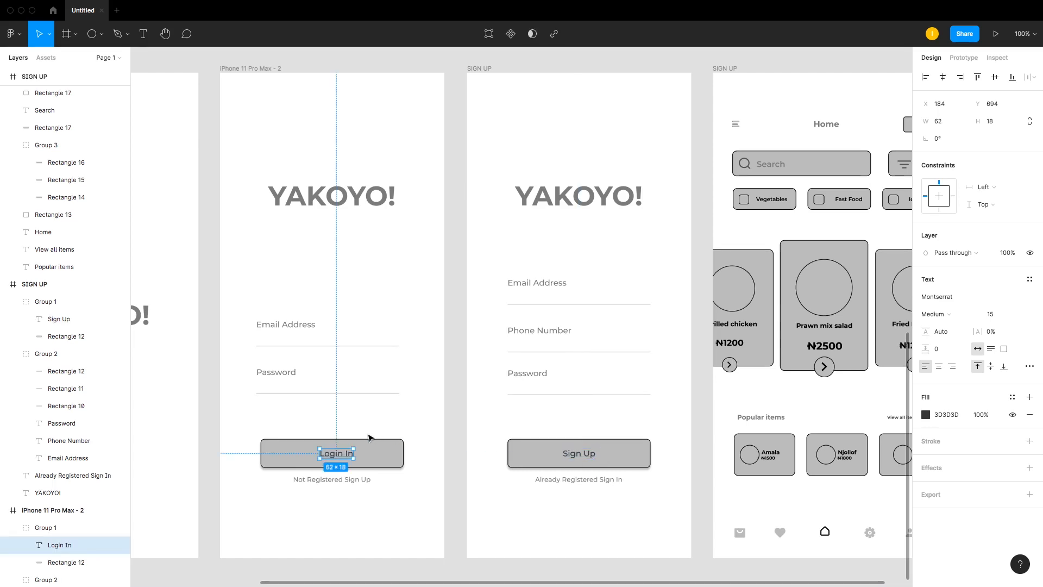
{"action": "key", "text": "super+z"}
{"action": "key", "text": "super+z"}
{"action": "key", "text": "super+z"}
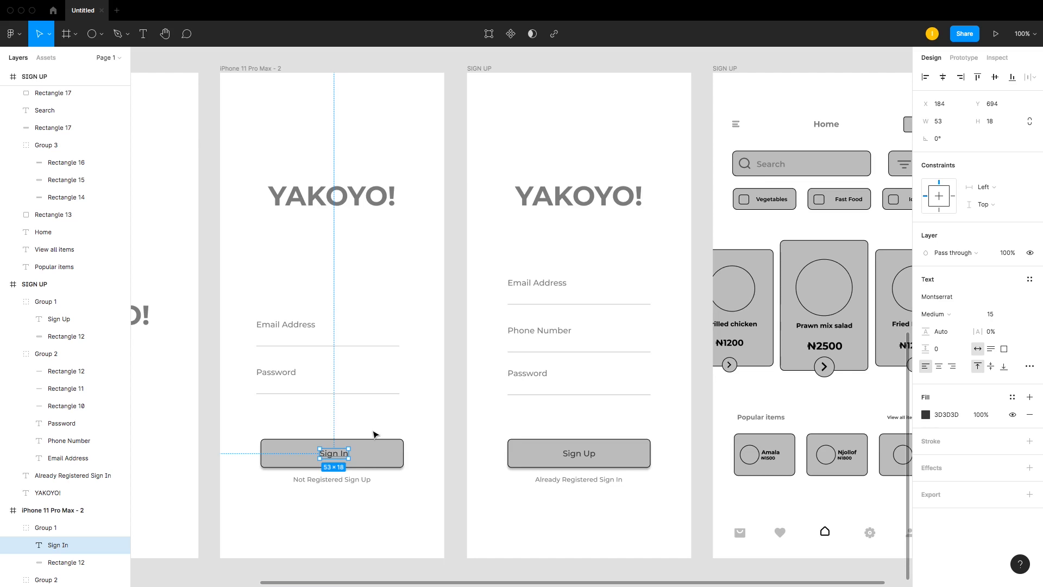
Step: Delete the menu icon group from the Home screen's header
{"action": "key", "text": "super+minus"}
{"action": "key", "text": "super+minus"}
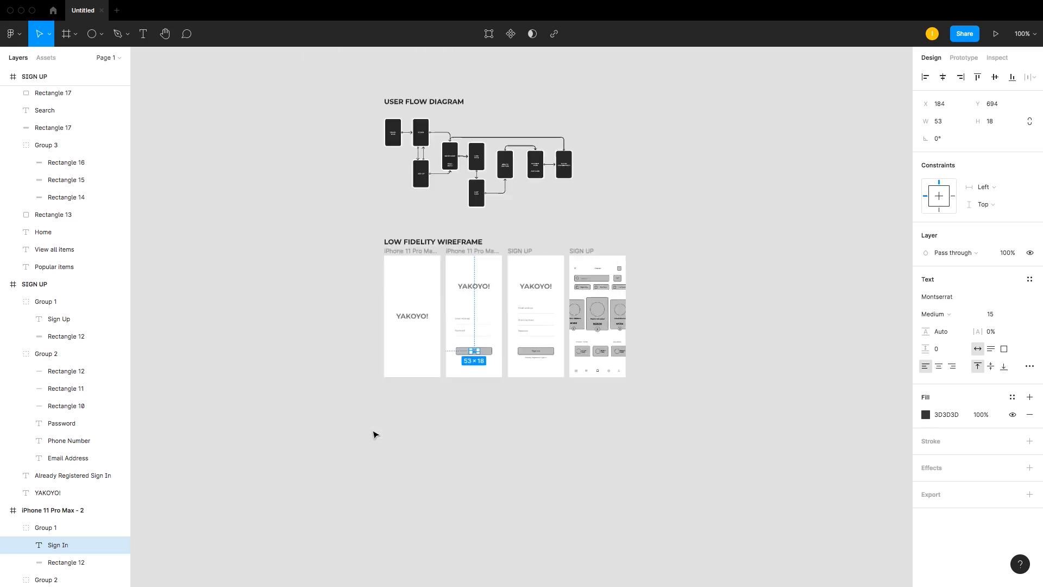
{"action": "key", "text": "z"}
{"action": "left_click_drag", "start_coordinate": [353, 147], "coordinate": [817, 424]}
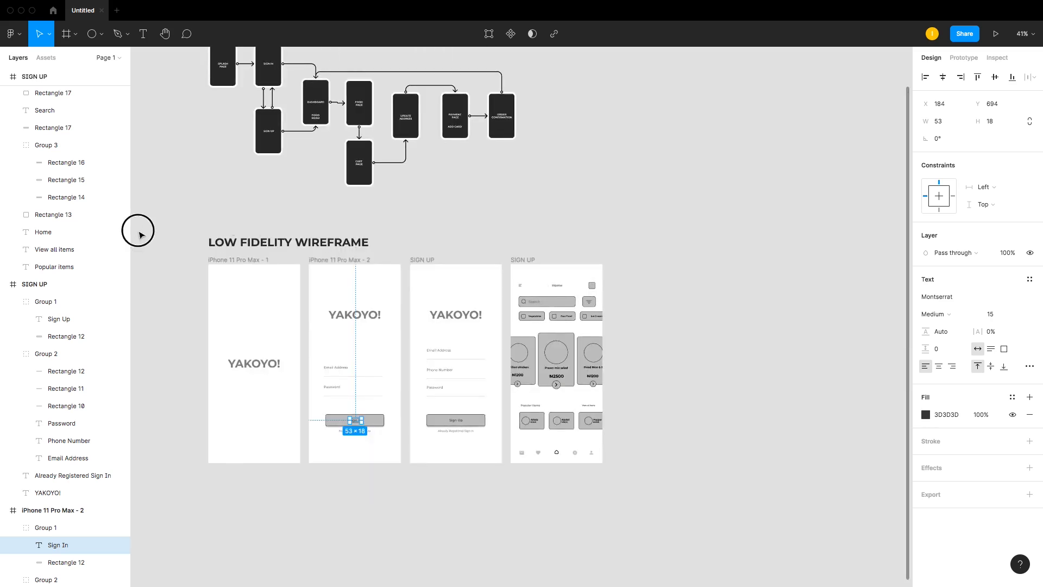
{"action": "left_click_drag", "start_coordinate": [135, 230], "coordinate": [818, 535]}
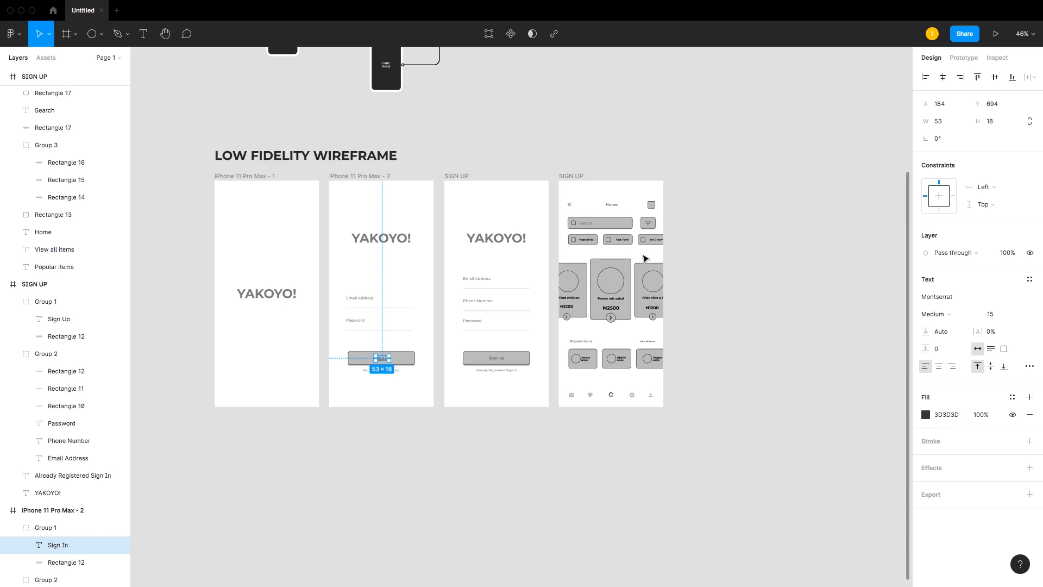
{"action": "scroll", "coordinate": [646, 258], "scroll_direction": "up", "scroll_amount": 5}
{"action": "scroll", "coordinate": [645, 256], "scroll_direction": "down", "scroll_amount": 3}
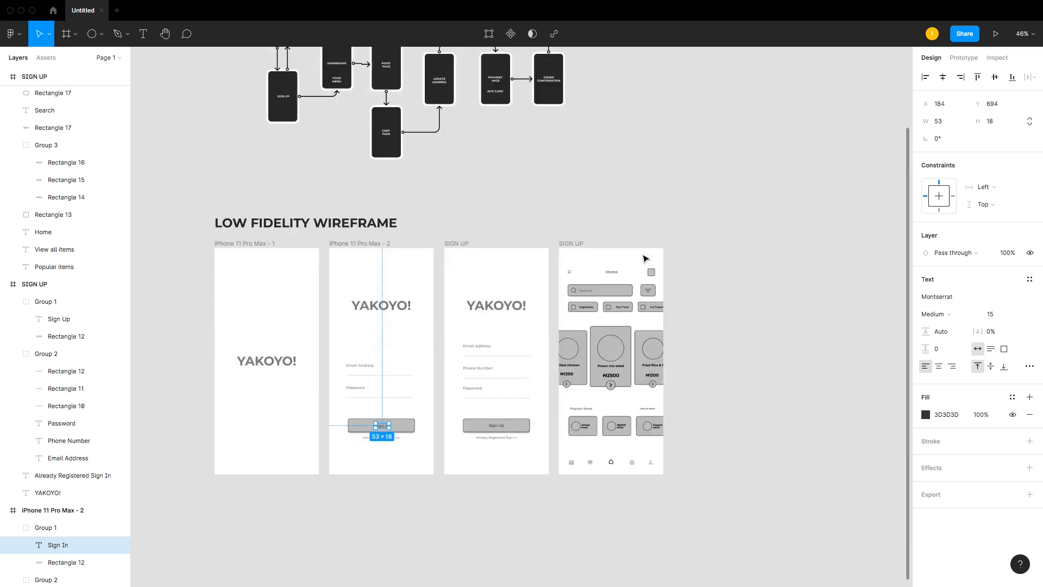
{"action": "left_click_drag", "start_coordinate": [523, 213], "coordinate": [678, 473]}
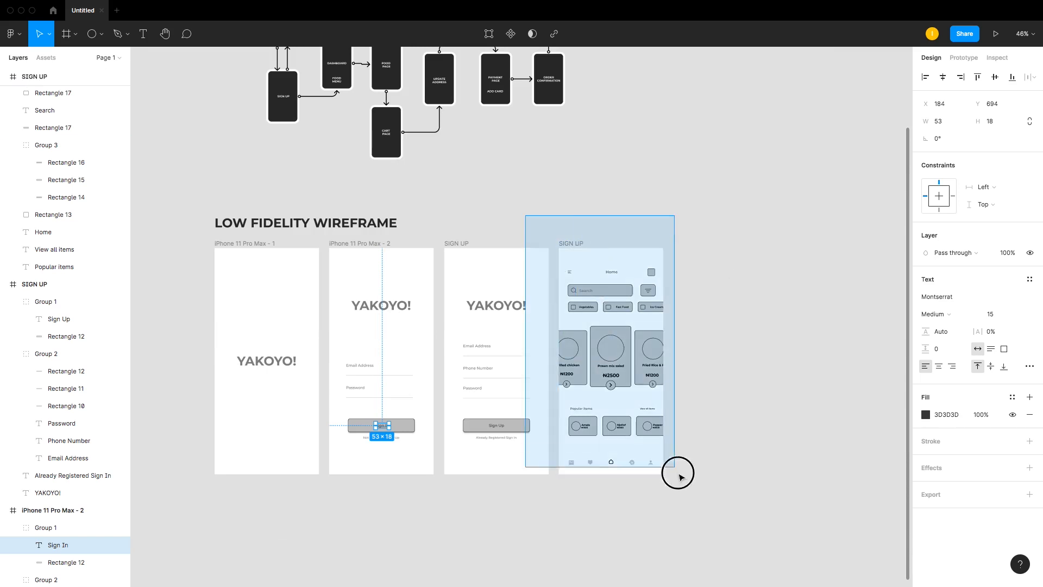
{"action": "left_click", "coordinate": [437, 152]}
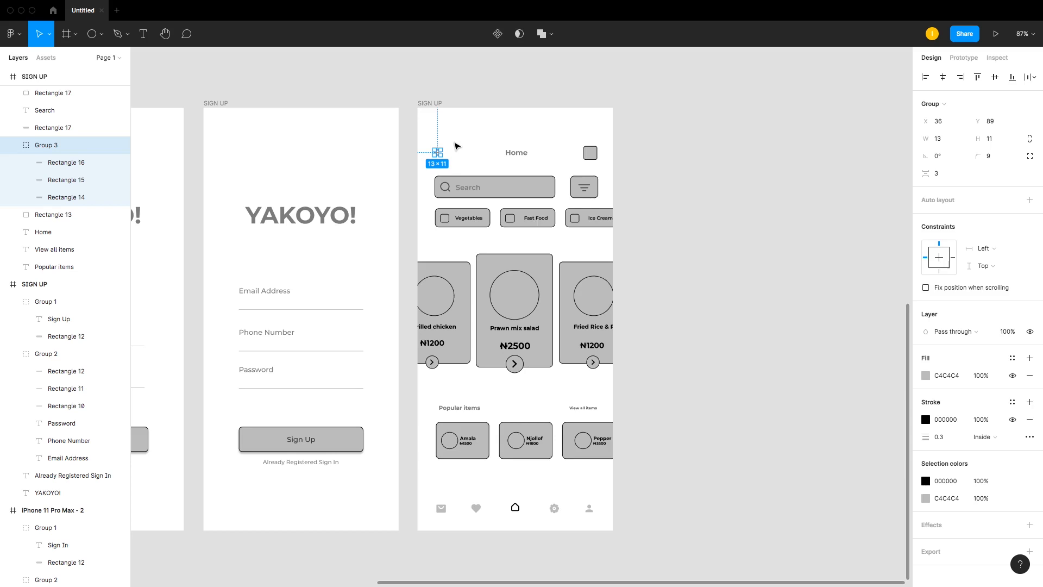
{"action": "key", "text": "Delete"}
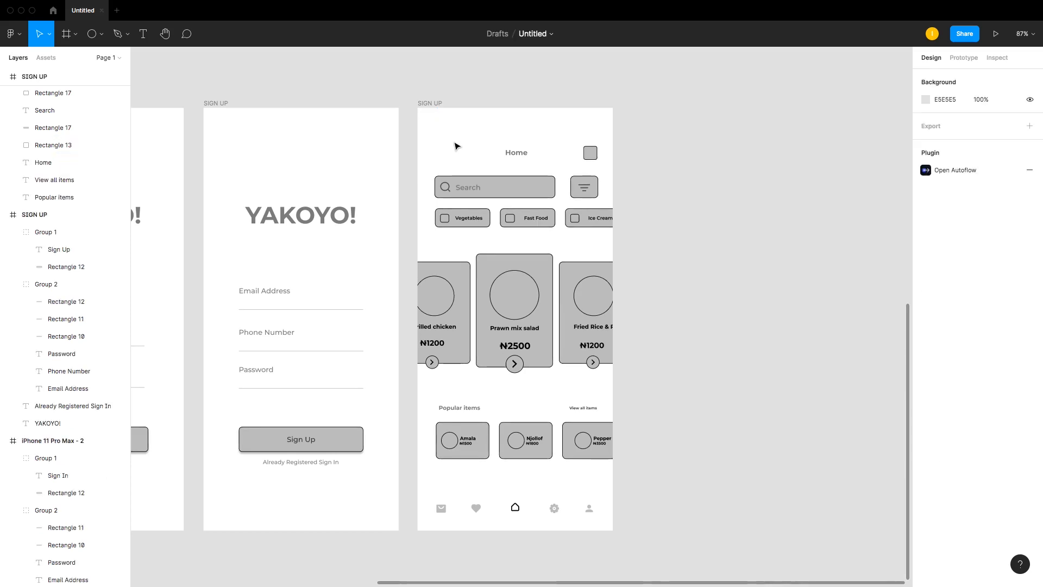
{"action": "key", "text": "ctrl+z"}
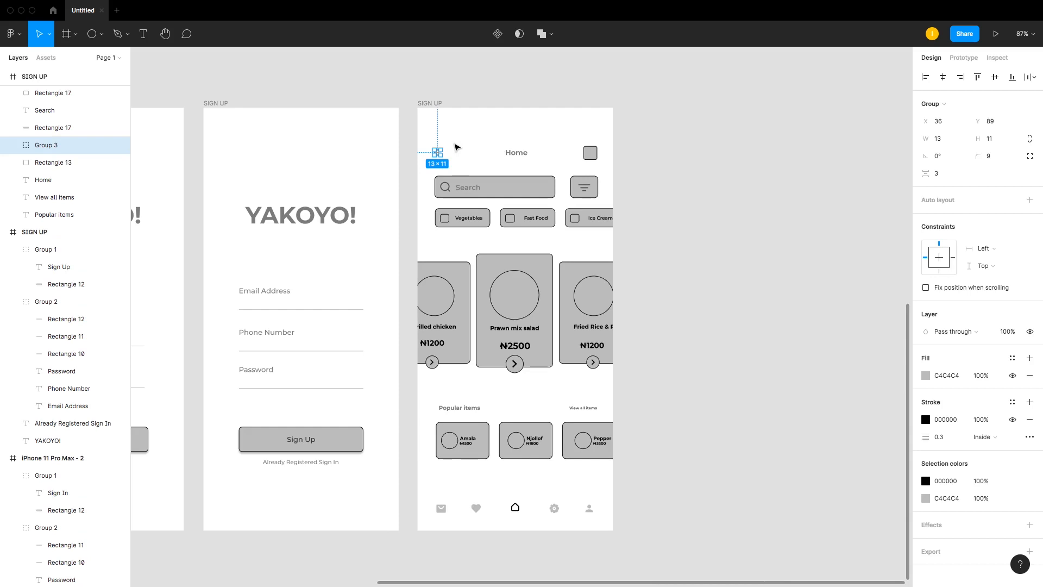
{"action": "key", "text": "z"}
{"action": "left_click_drag", "start_coordinate": [370, 73], "coordinate": [682, 220]}
{"action": "left_click_drag", "start_coordinate": [210, 143], "coordinate": [772, 412]}
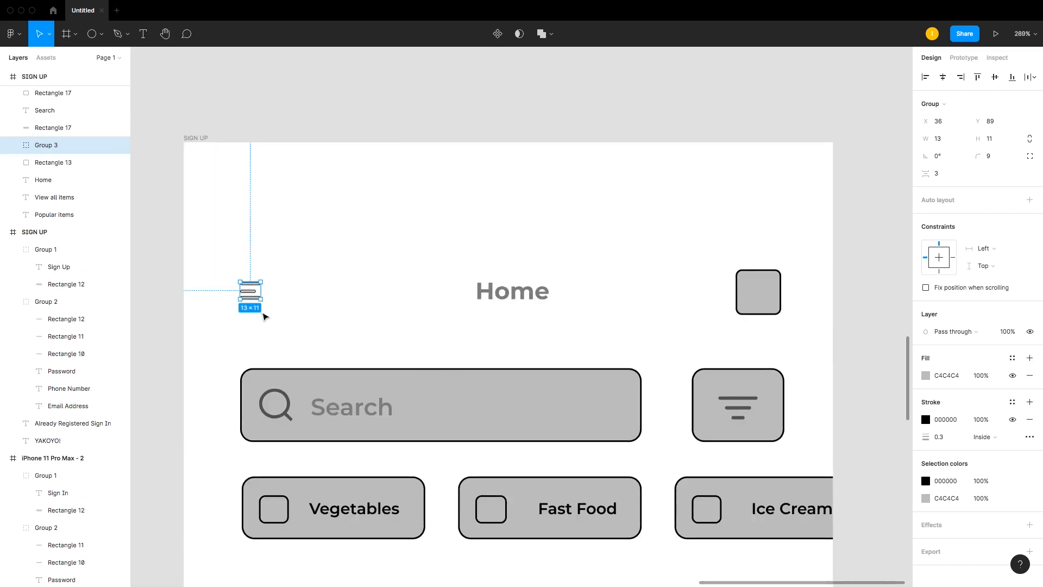
{"action": "key", "text": "Delete"}
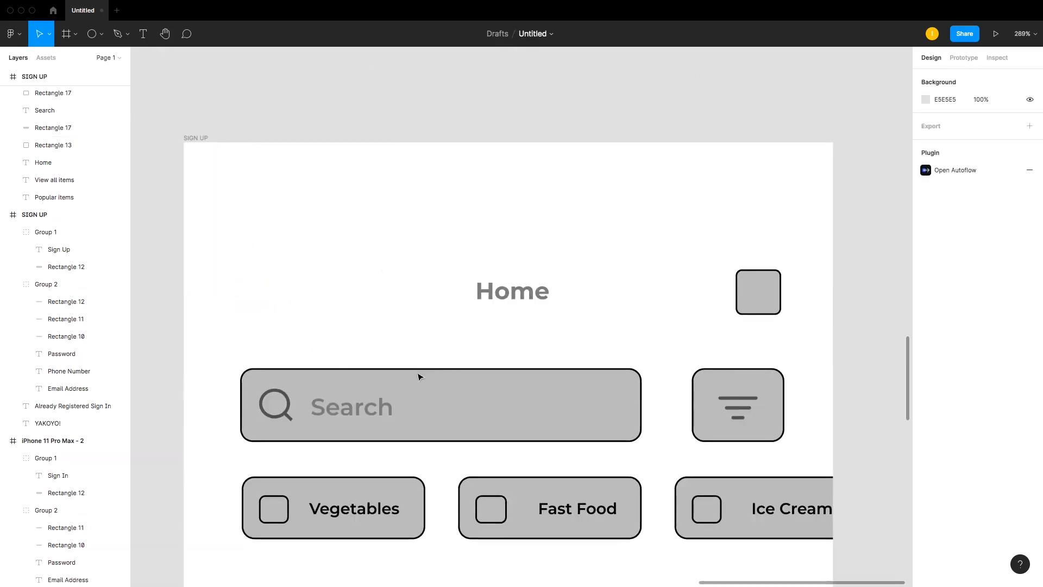
Step: Duplicate the Search label to the header's top-left corner and change its text to Hi
{"action": "left_click", "coordinate": [370, 405]}
{"action": "left_click_drag", "start_coordinate": [361, 405], "coordinate": [273, 252]}
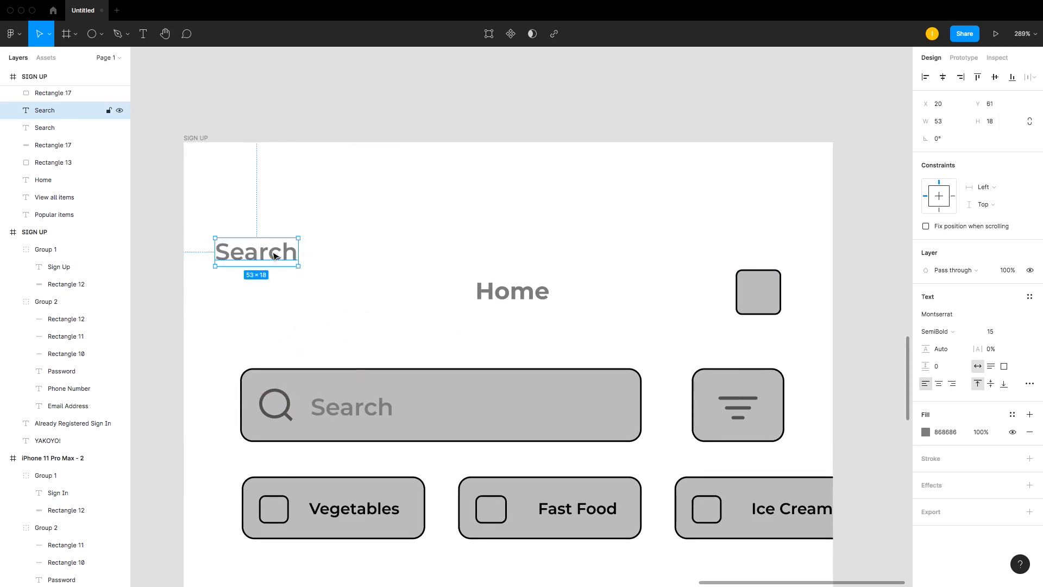
{"action": "type", "text": "Hi"}
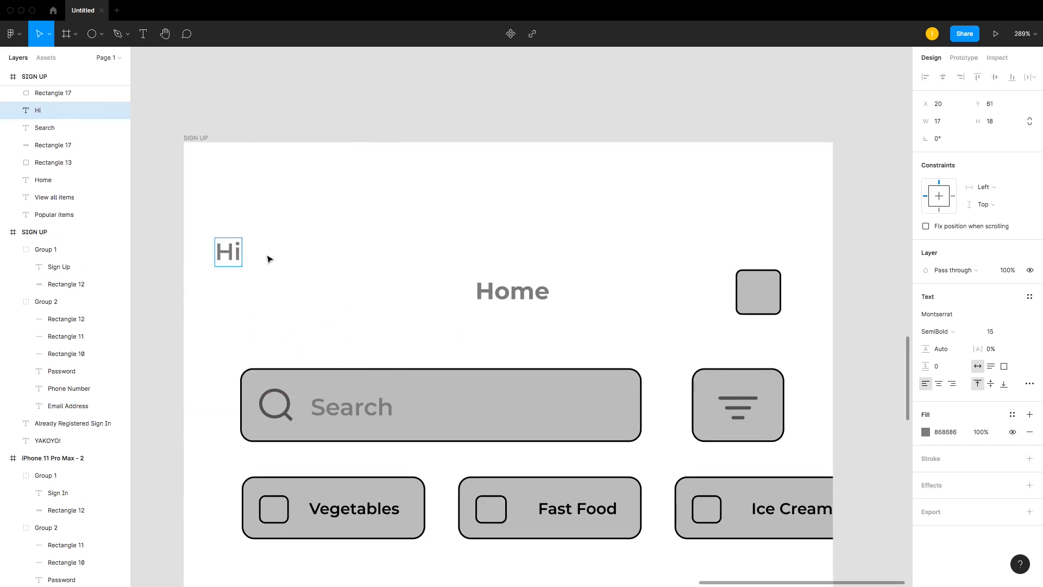
Step: Set the Hi text's font size to 10
{"action": "left_click", "coordinate": [285, 291]}
{"action": "left_click", "coordinate": [238, 250]}
{"action": "double_click", "coordinate": [237, 250]}
{"action": "left_click", "coordinate": [990, 332]}
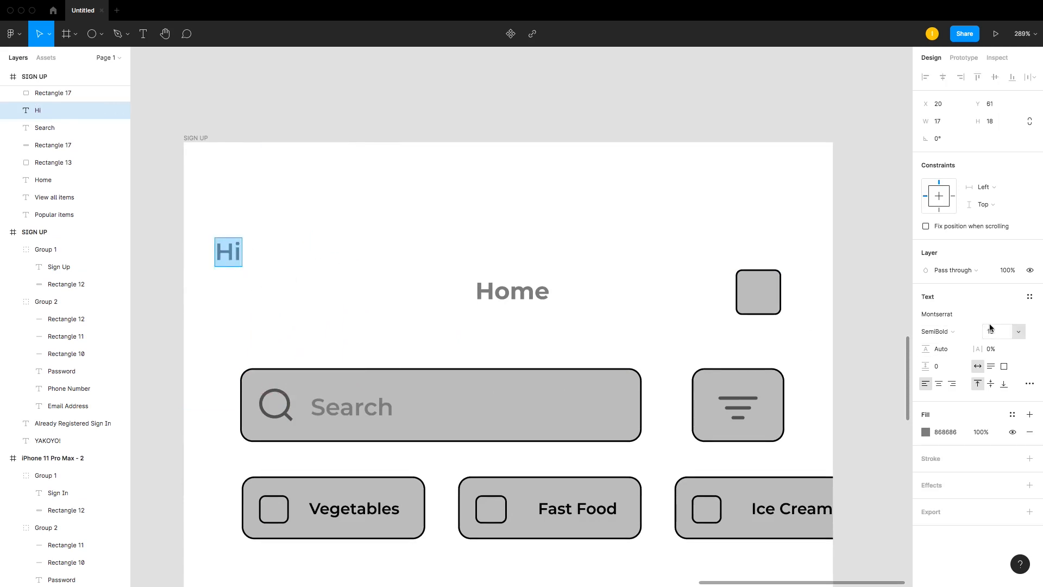
{"action": "type", "text": "10"}
{"action": "key", "text": "Return"}
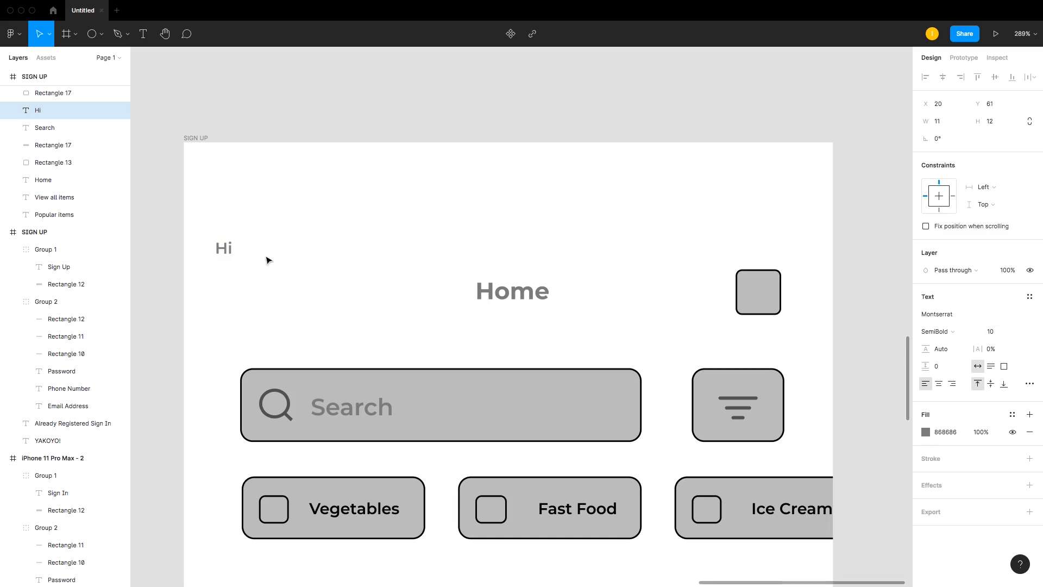
Step: Duplicate the Hi text just below it and replace its text with the user's full name
{"action": "left_click_drag", "start_coordinate": [224, 249], "coordinate": [227, 271]}
{"action": "double_click", "coordinate": [227, 271]}
{"action": "type", "text": "iNIRU"}
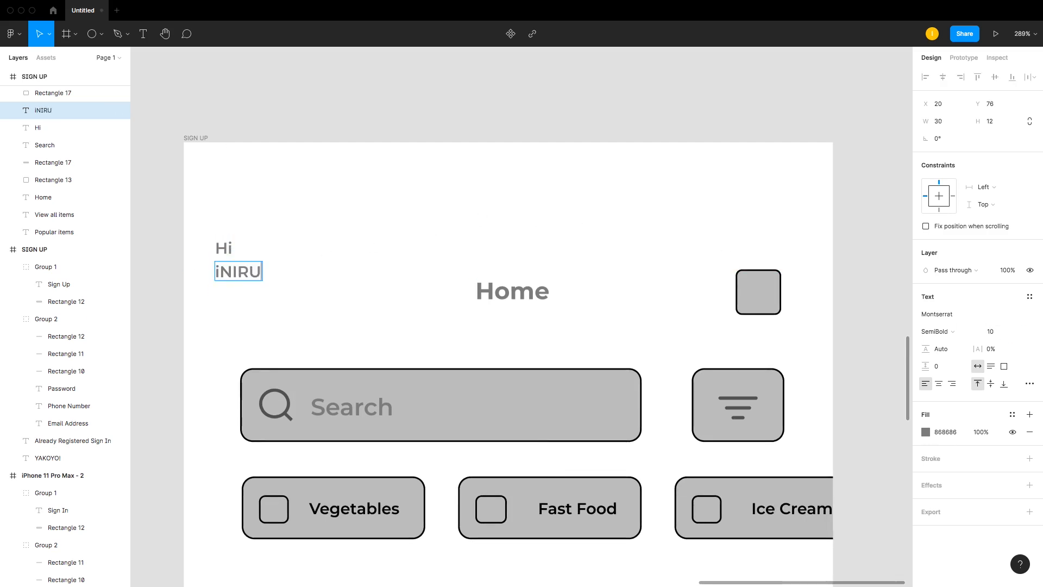
{"action": "key", "text": "BackSpace"}
{"action": "key", "text": "BackSpace"}
{"action": "key", "text": "BackSpace"}
{"action": "key", "text": "BackSpace"}
{"action": "type", "text": "ini"}
{"action": "key", "text": "BackSpace"}
{"action": "key", "text": "BackSpace"}
{"action": "key", "text": "BackSpace"}
{"action": "key", "text": "BackSpace"}
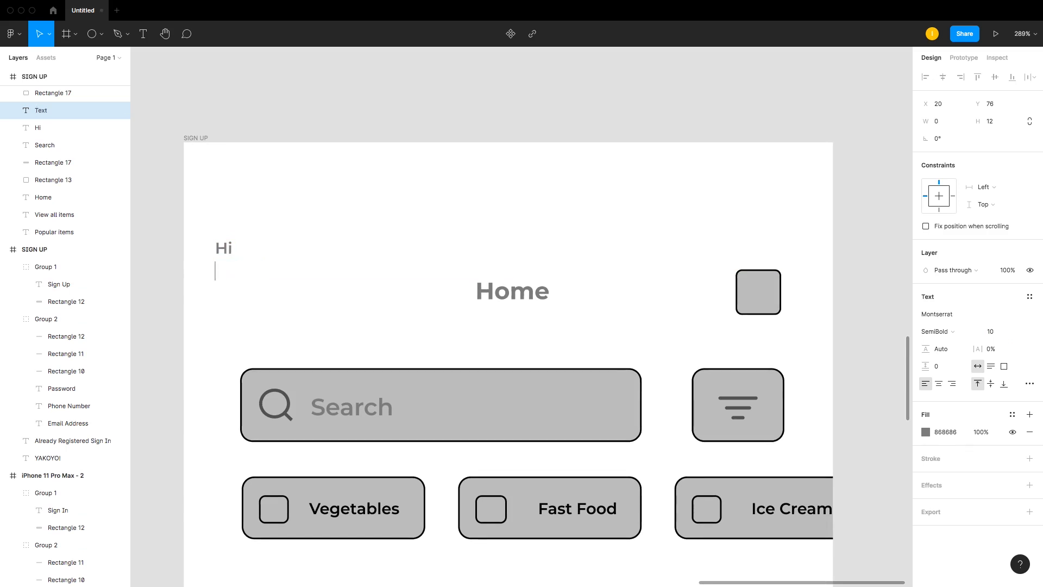
{"action": "key", "text": "Escape"}
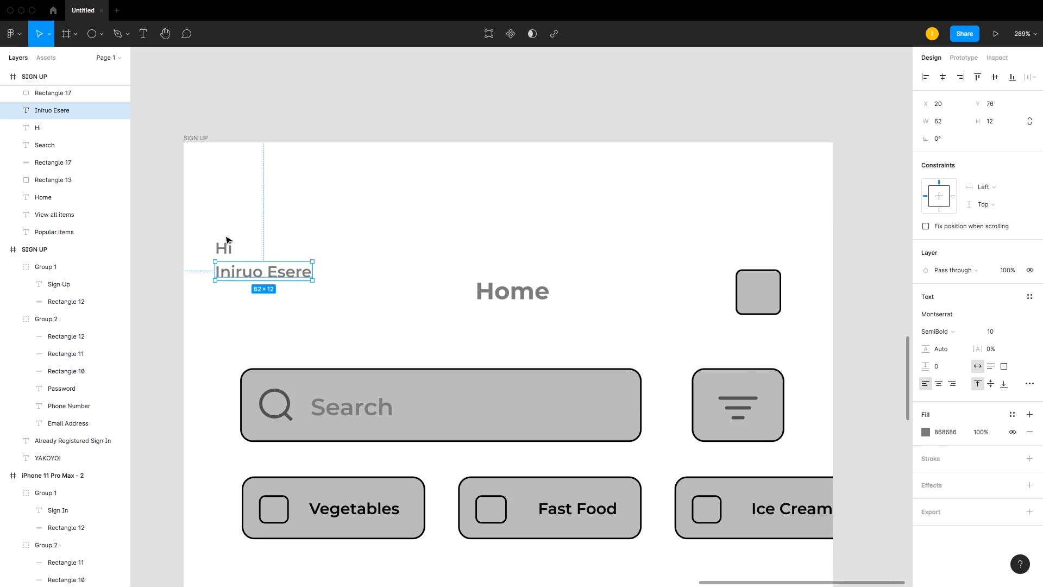
Step: Change the Hi text to Hello! and set its font size to 8
{"action": "left_click", "coordinate": [223, 246]}
{"action": "double_click", "coordinate": [224, 244]}
{"action": "type", "text": "Hello!"}
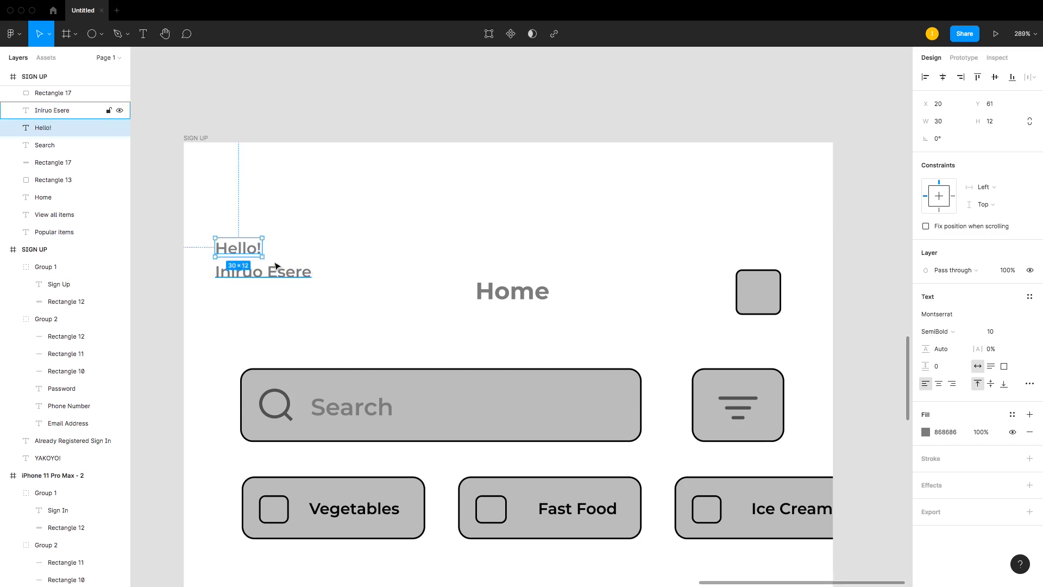
{"action": "key", "text": "super+a"}
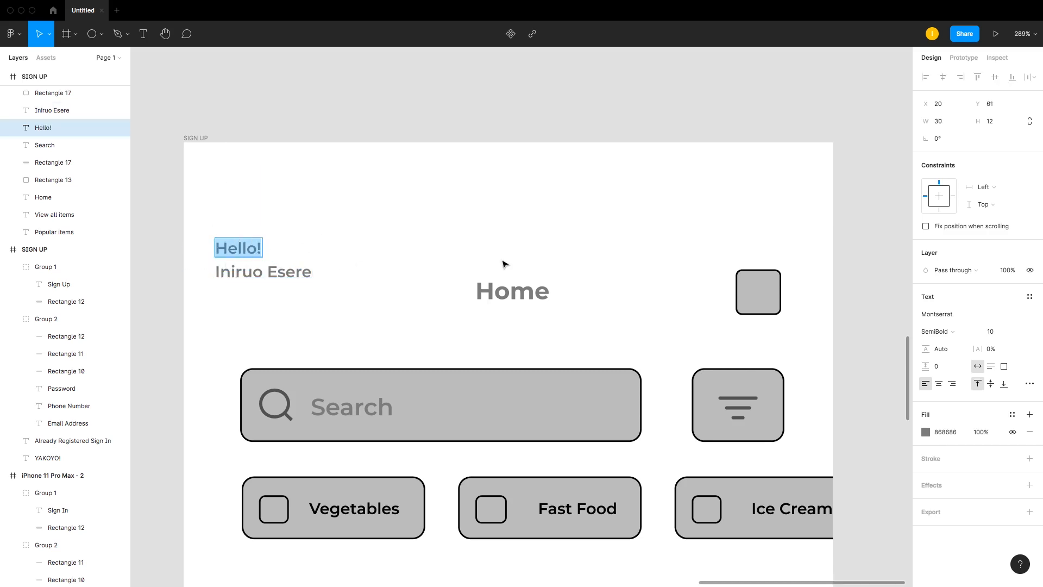
{"action": "left_click", "coordinate": [991, 331]}
{"action": "type", "text": "8"}
{"action": "key", "text": "Return"}
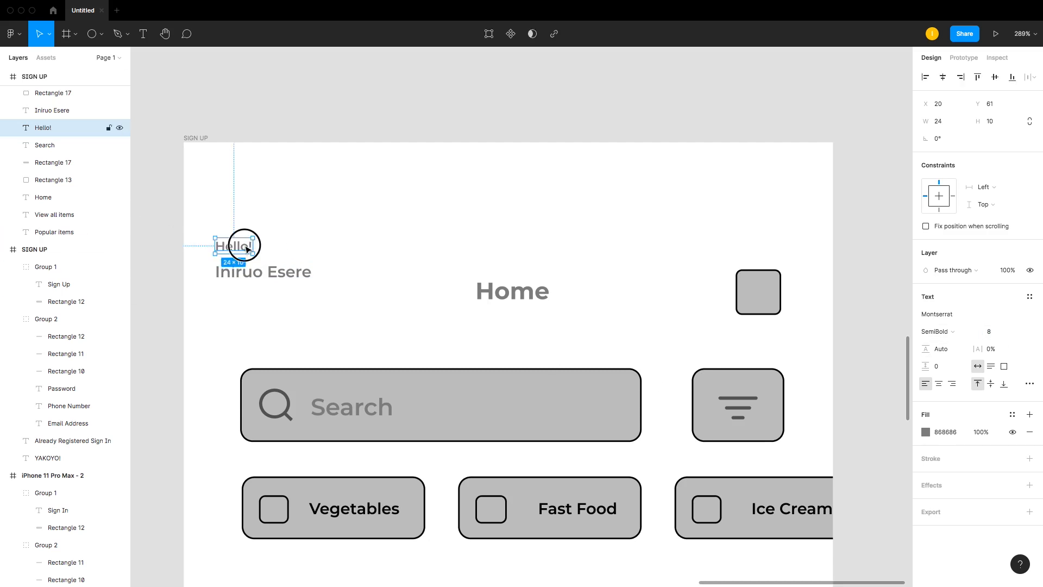
Step: Move the greeting and name texts down and right to line up with the Home title
{"action": "left_click_drag", "start_coordinate": [243, 243], "coordinate": [297, 308]}
{"action": "left_click", "coordinate": [285, 273], "text": "shift"}
{"action": "left_click", "coordinate": [308, 246]}
{"action": "left_click", "coordinate": [249, 283]}
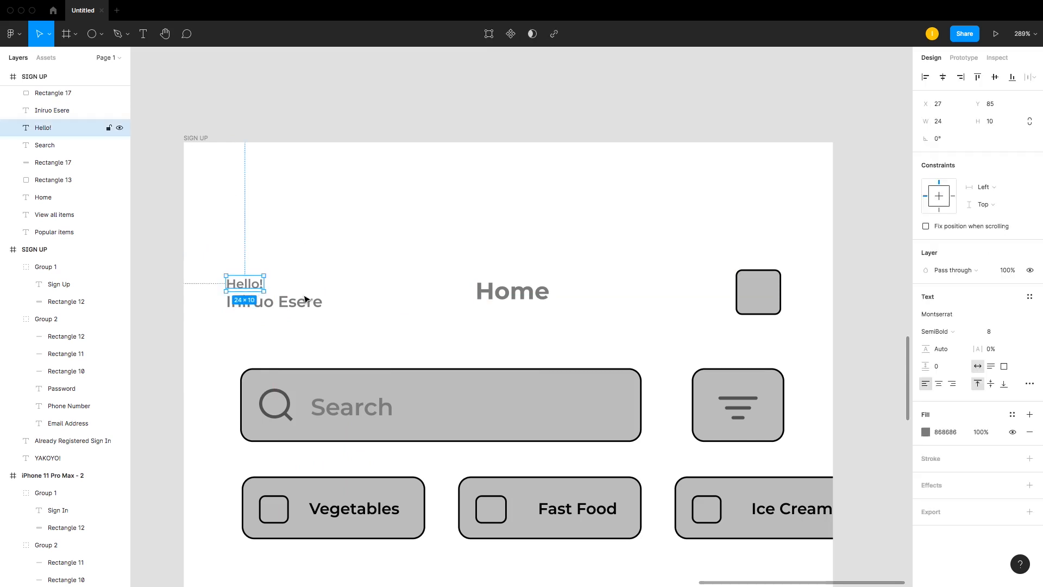
Step: Set the name text's font weight to Bold
{"action": "left_click", "coordinate": [261, 305]}
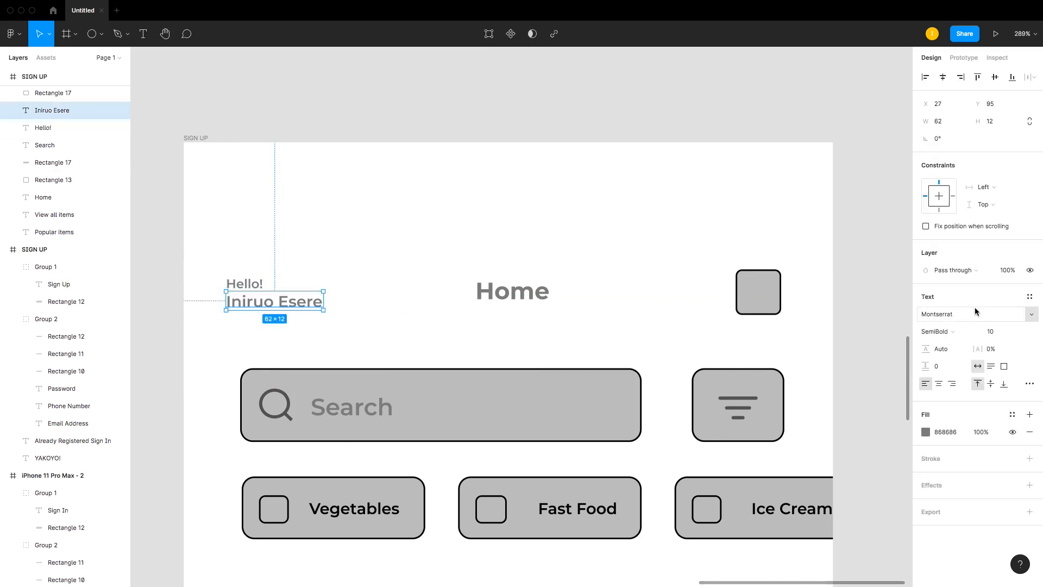
{"action": "left_click", "coordinate": [959, 331]}
{"action": "left_click", "coordinate": [960, 349]}
{"action": "left_click", "coordinate": [415, 302]}
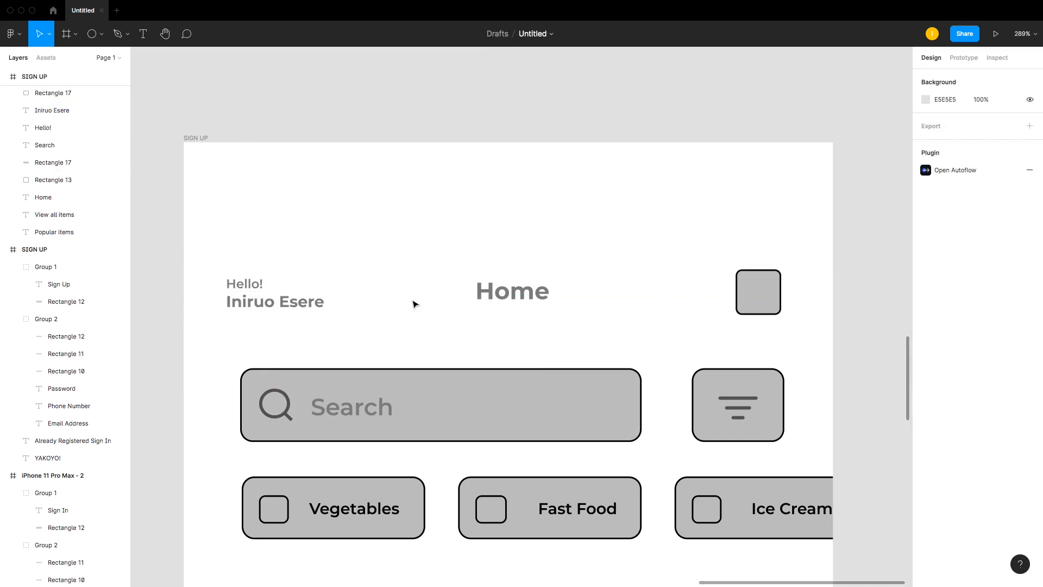
Step: Group the Hello! text and the name text together
{"action": "left_click", "coordinate": [252, 282]}
{"action": "left_click", "coordinate": [329, 283]}
{"action": "left_click", "coordinate": [233, 283]}
{"action": "left_click", "coordinate": [274, 306], "text": "shift"}
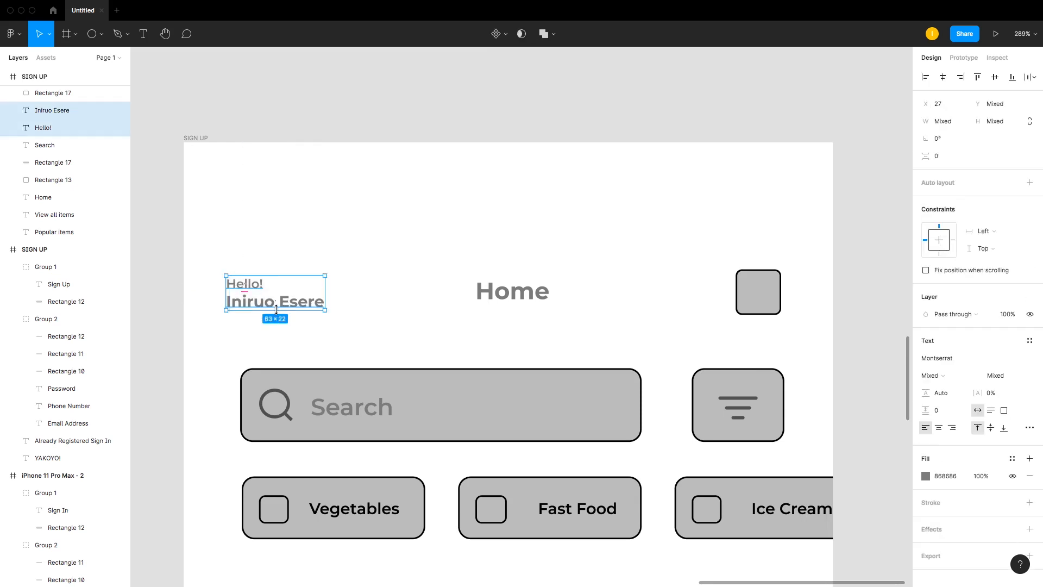
{"action": "key", "text": "ctrl+g"}
Step: Select the greeting group, Home title and profile square, and align them along their vertical centres
{"action": "left_click", "coordinate": [501, 297], "text": "shift"}
{"action": "left_click", "coordinate": [758, 280], "text": "shift"}
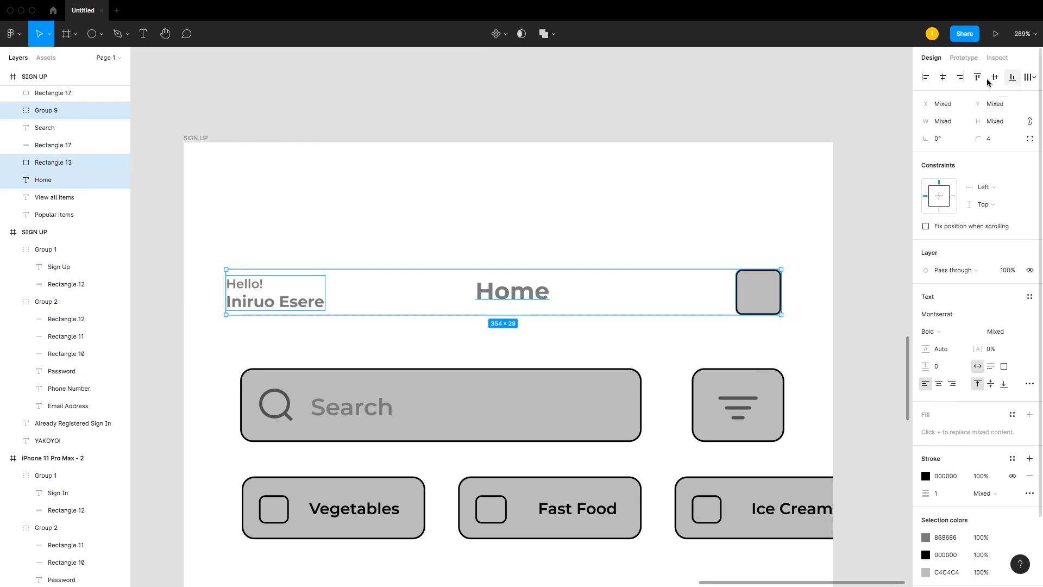
{"action": "left_click", "coordinate": [991, 78]}
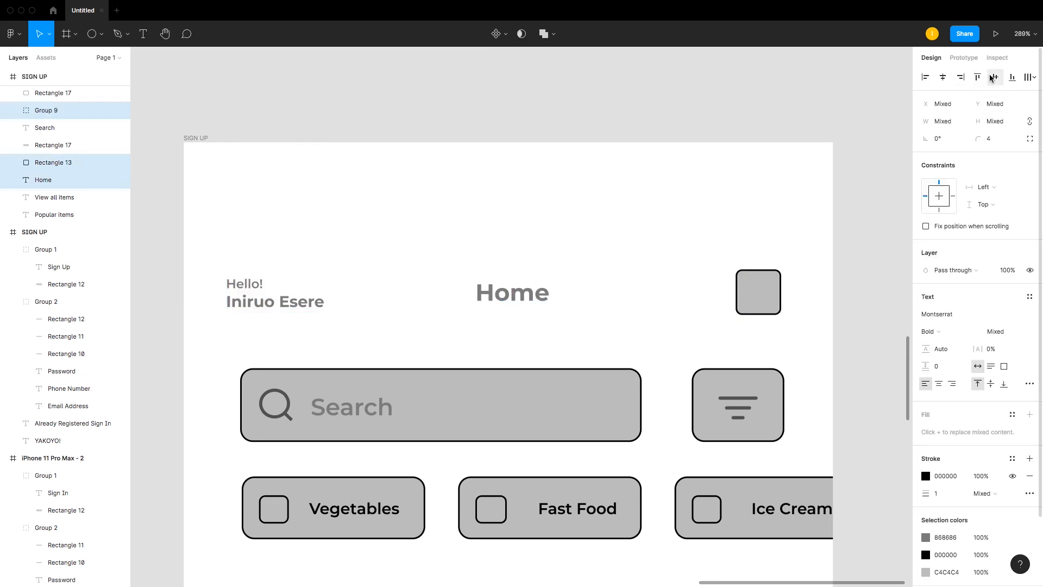
Step: Delete the greeting group and paste it back into the header
{"action": "left_click", "coordinate": [258, 296]}
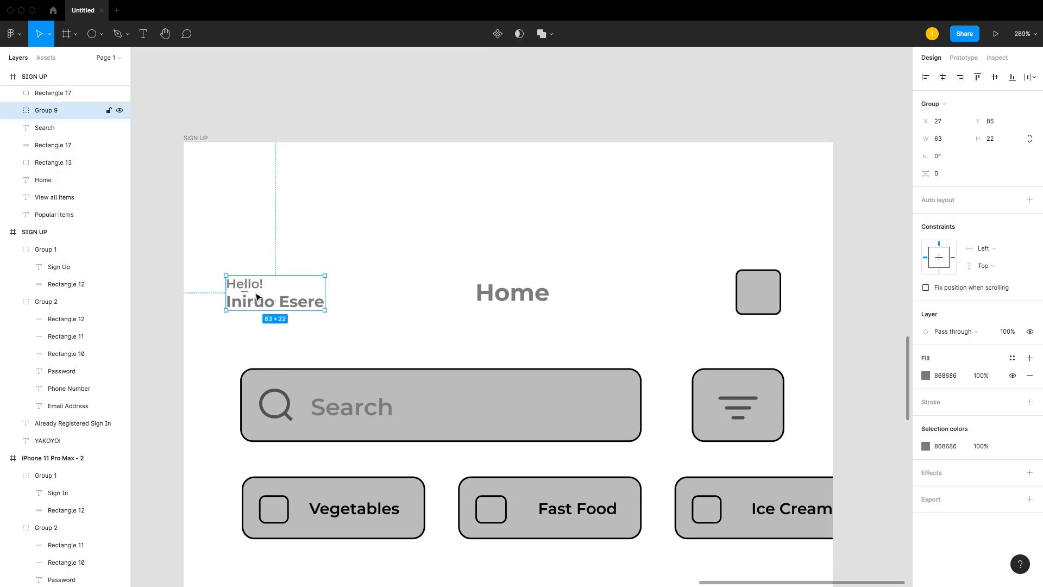
{"action": "left_click_drag", "start_coordinate": [259, 297], "coordinate": [260, 299]}
{"action": "scroll", "coordinate": [261, 297], "scroll_direction": "down", "scroll_amount": 5}
{"action": "scroll", "coordinate": [256, 296], "scroll_direction": "up", "scroll_amount": 6}
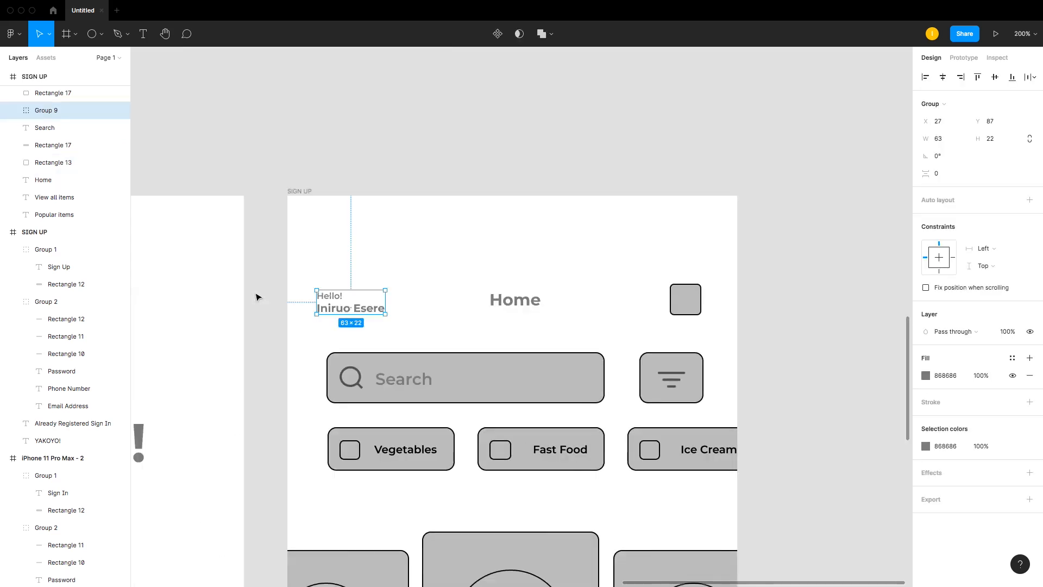
{"action": "key", "text": "Delete"}
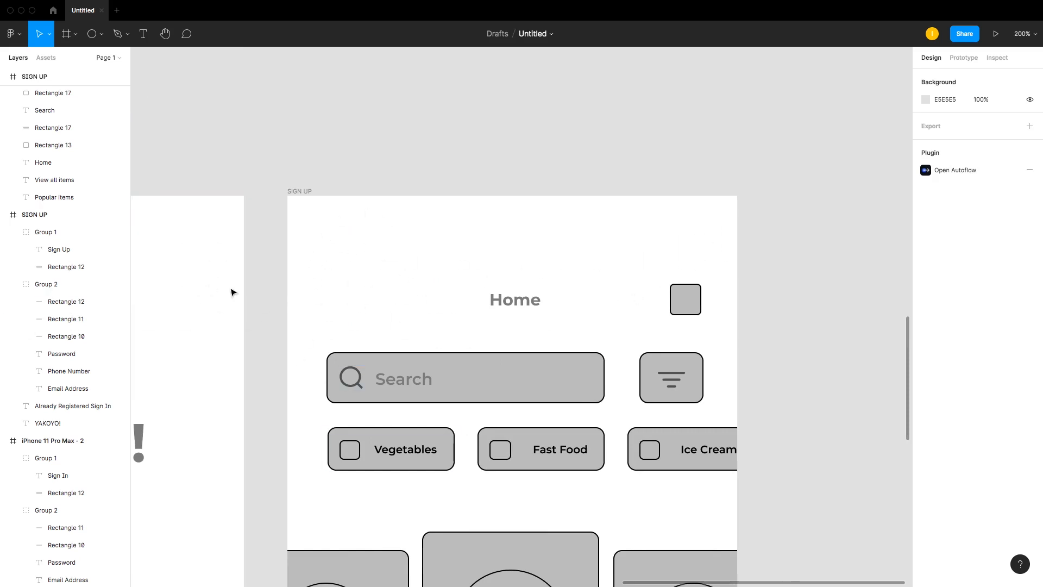
{"action": "key", "text": "ctrl+v"}
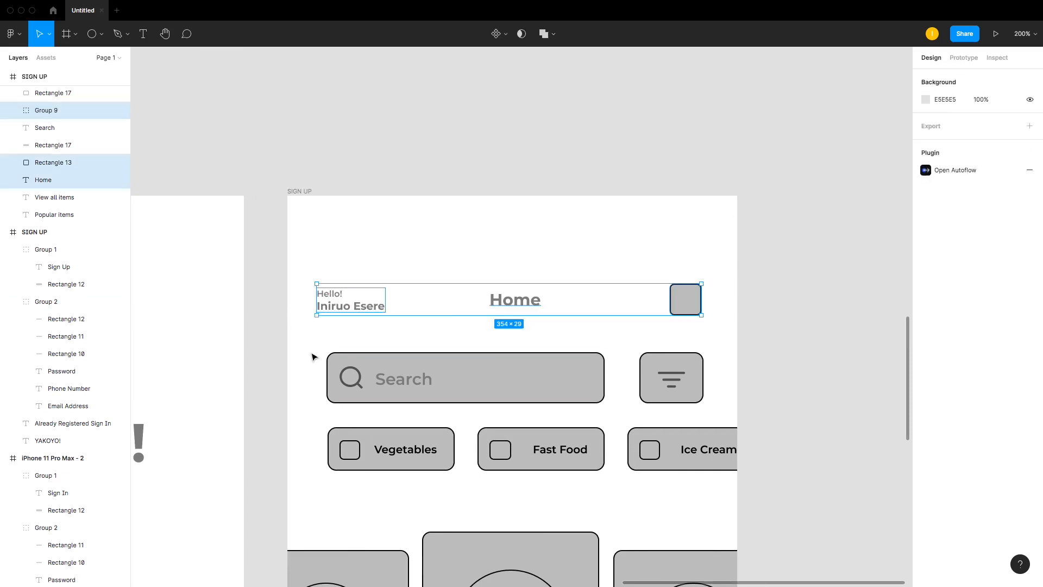
Step: Undo the greeting edits repeatedly to restore the original hamburger menu icon in the header
{"action": "key", "text": "super+z"}
{"action": "key", "text": "super+z"}
{"action": "key", "text": "super+z"}
{"action": "key", "text": "super+z"}
{"action": "key", "text": "super+z"}
{"action": "key", "text": "super+z"}
{"action": "key", "text": "super+z"}
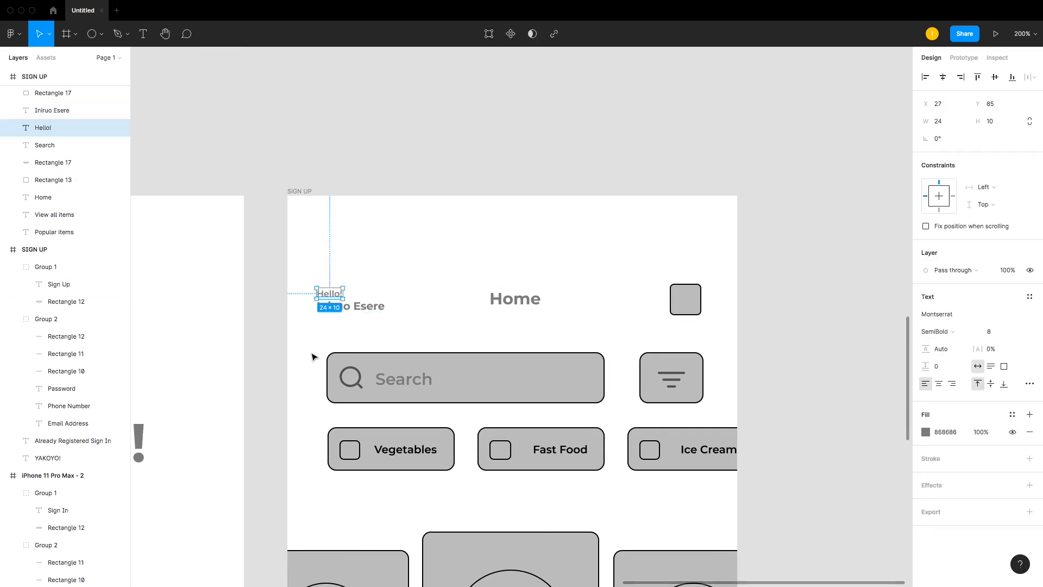
{"action": "key", "text": "super+z"}
{"action": "key", "text": "super+z"}
{"action": "key", "text": "super+z"}
{"action": "key", "text": "super+z"}
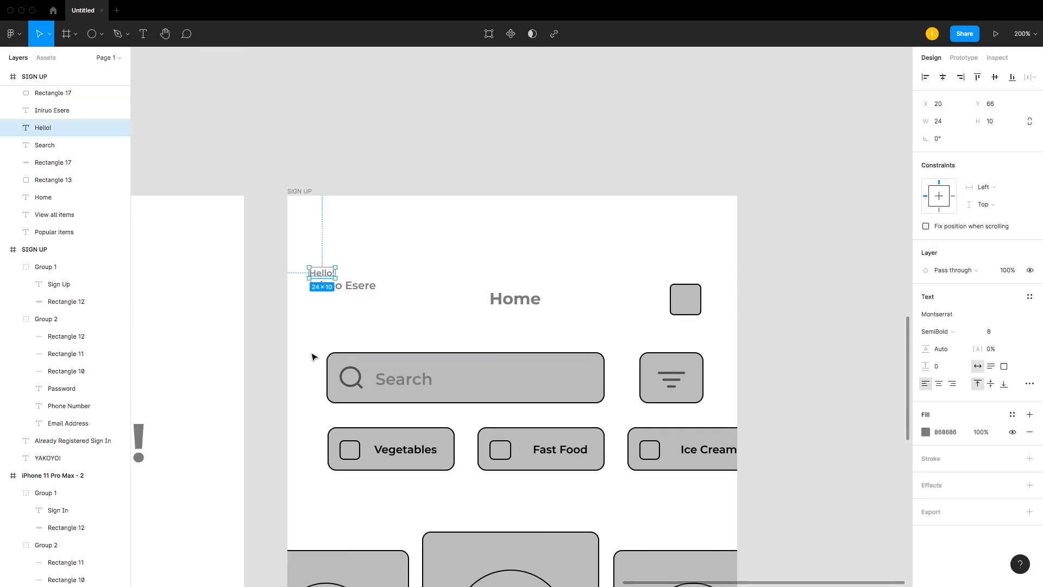
{"action": "key", "text": "super+z"}
{"action": "key", "text": "super+z"}
{"action": "key", "text": "super+z"}
{"action": "key", "text": "super+z"}
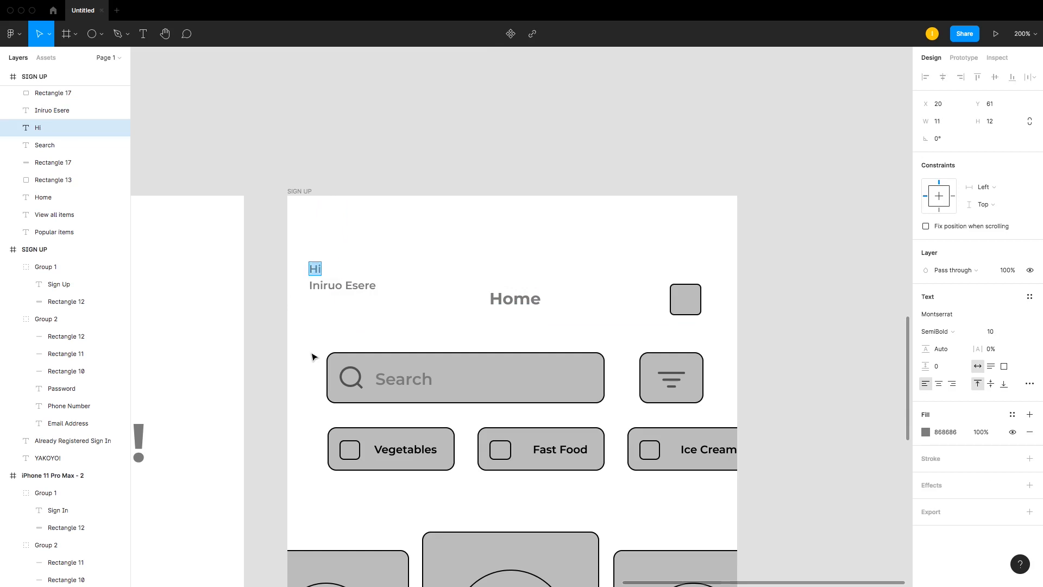
{"action": "key", "text": "super+z"}
{"action": "key", "text": "super+z"}
{"action": "key", "text": "super+z"}
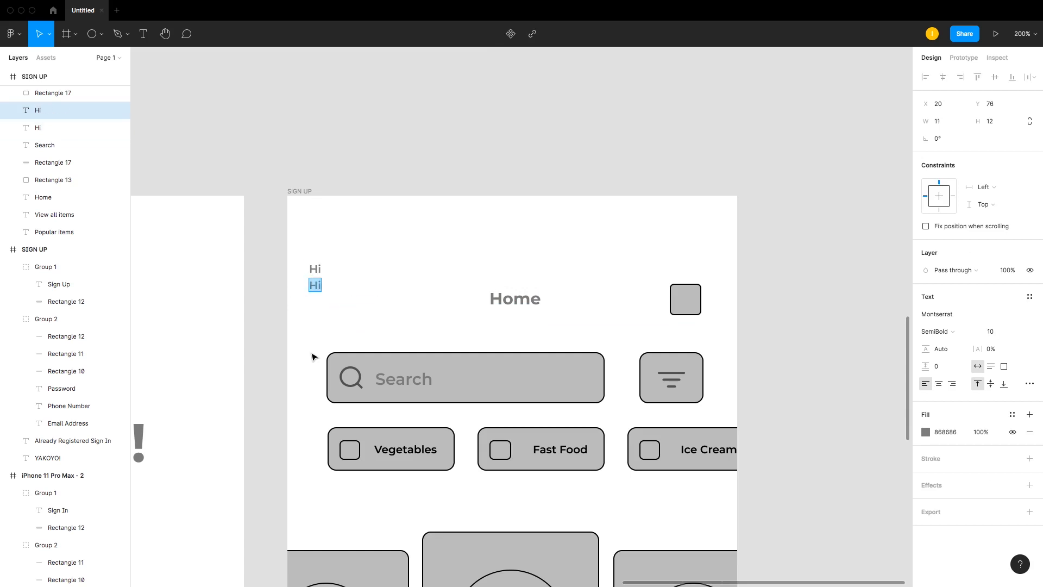
{"action": "key", "text": "super+z"}
{"action": "key", "text": "super+z"}
{"action": "key", "text": "super+z"}
{"action": "key", "text": "super+z"}
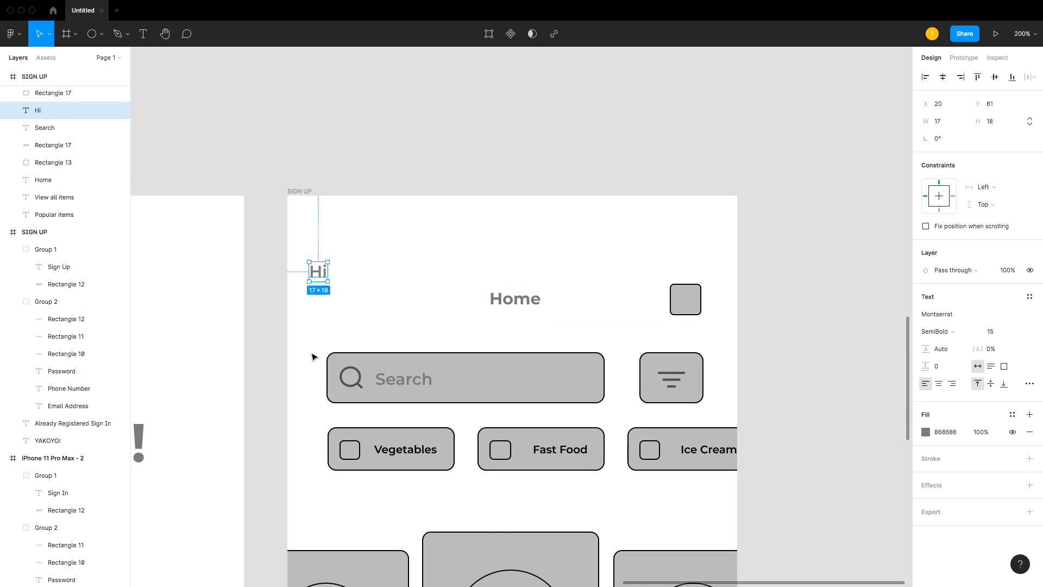
{"action": "key", "text": "super+z"}
{"action": "key", "text": "super+z"}
{"action": "key", "text": "super+z"}
{"action": "key", "text": "super+z"}
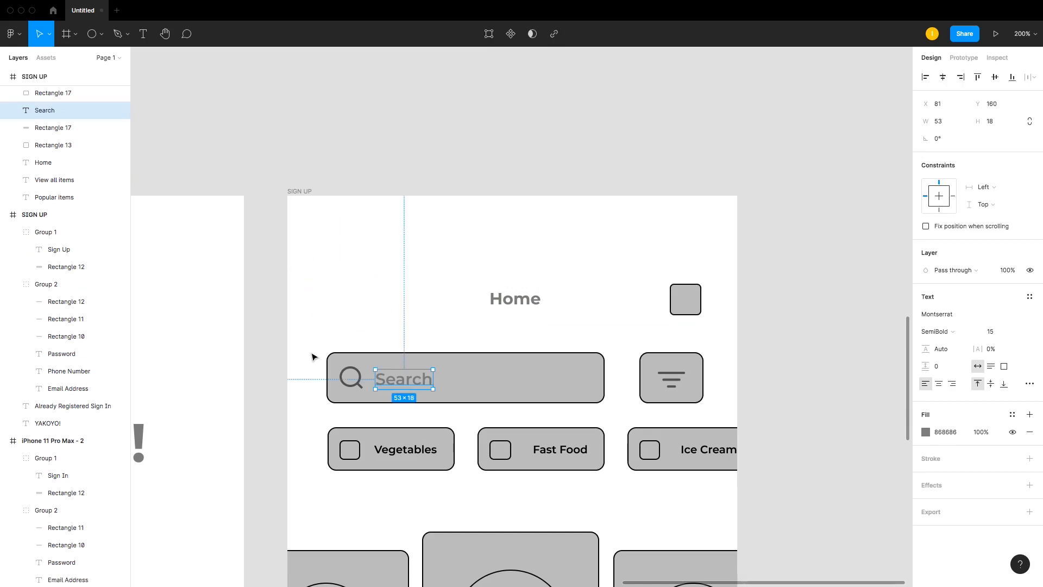
{"action": "left_click", "coordinate": [379, 272]}
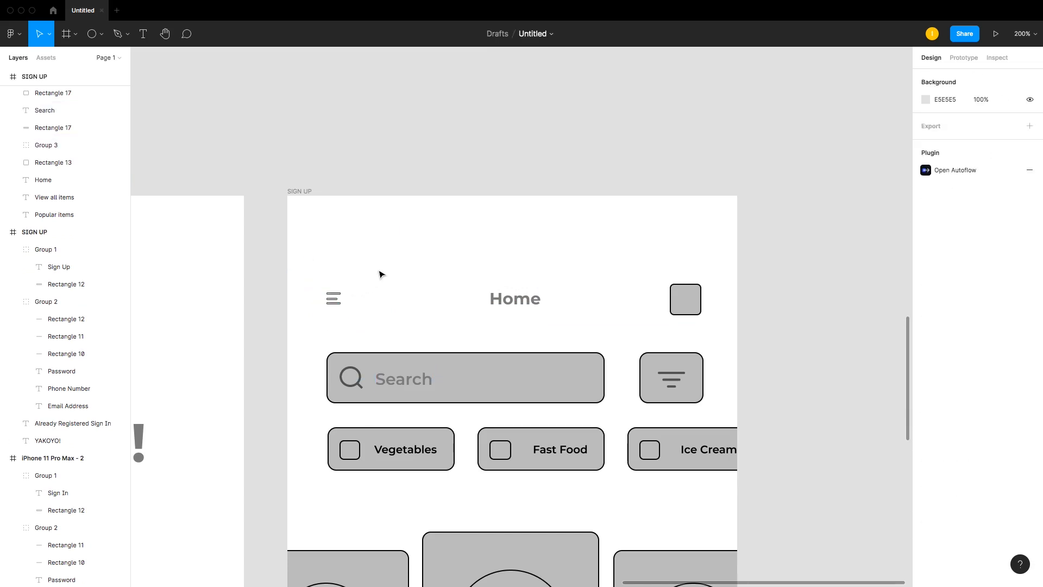
Step: Zoom in closely to examine the hamburger menu icon's three bars
{"action": "scroll", "coordinate": [379, 273], "scroll_direction": "down", "scroll_amount": 5}
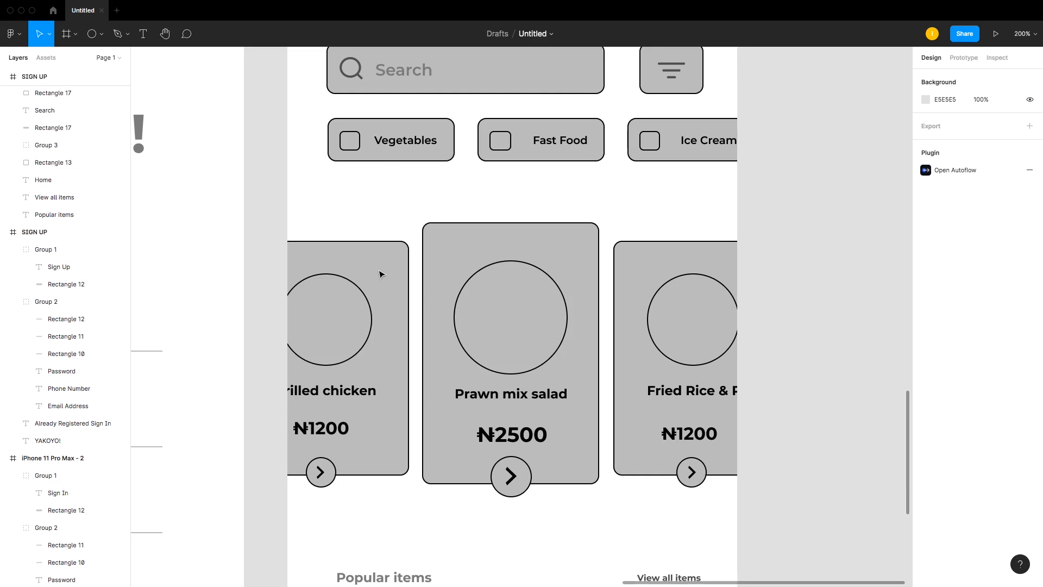
{"action": "scroll", "coordinate": [379, 261], "scroll_direction": "up", "scroll_amount": 3}
{"action": "left_click_drag", "start_coordinate": [262, 87], "coordinate": [740, 306]}
{"action": "left_click_drag", "start_coordinate": [175, 202], "coordinate": [373, 325]}
{"action": "left_click_drag", "start_coordinate": [290, 178], "coordinate": [647, 421]}
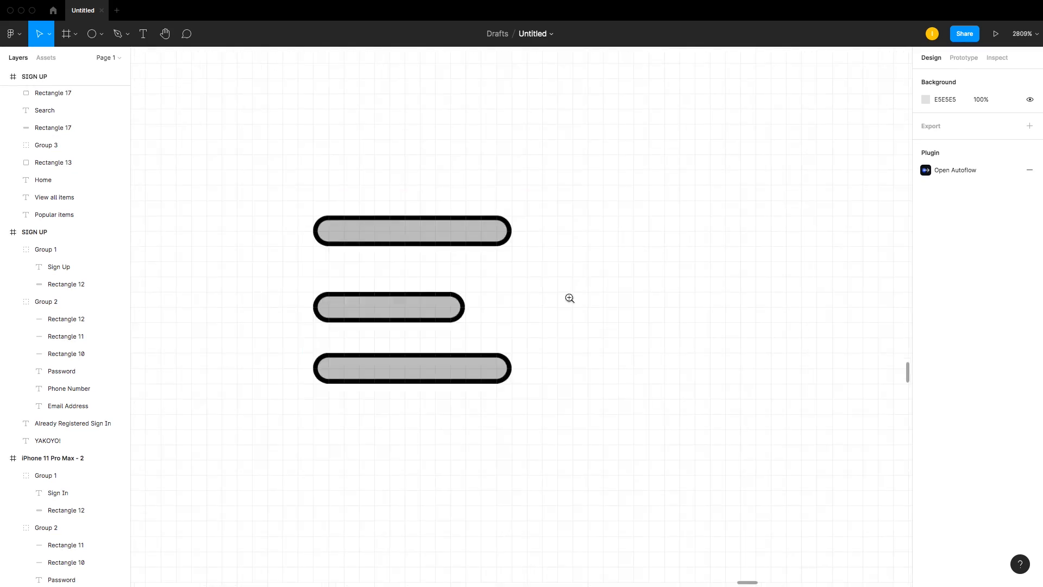
{"action": "left_click_drag", "start_coordinate": [261, 148], "coordinate": [645, 471]}
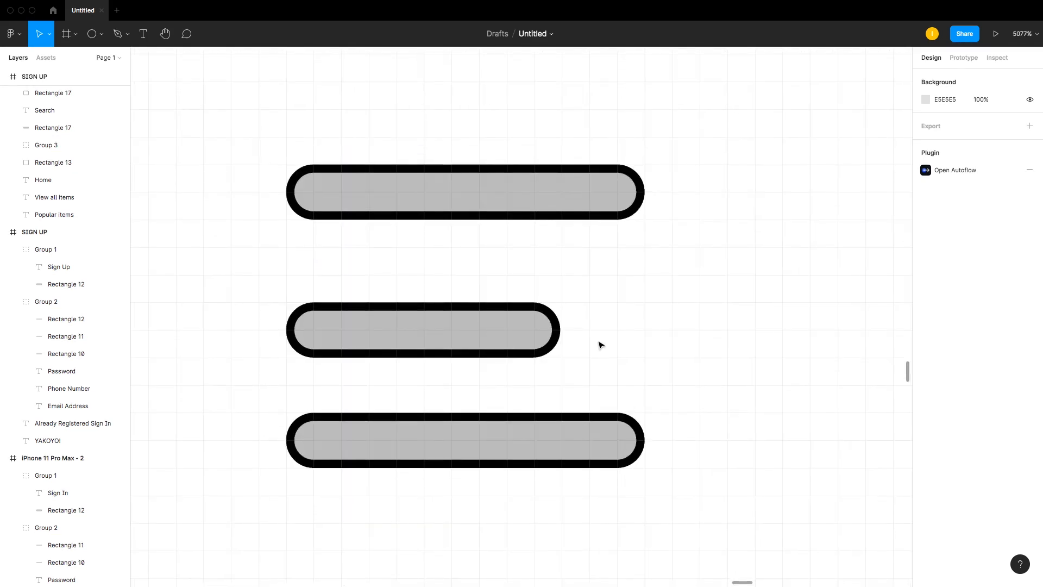
{"action": "key", "text": "shift+equal"}
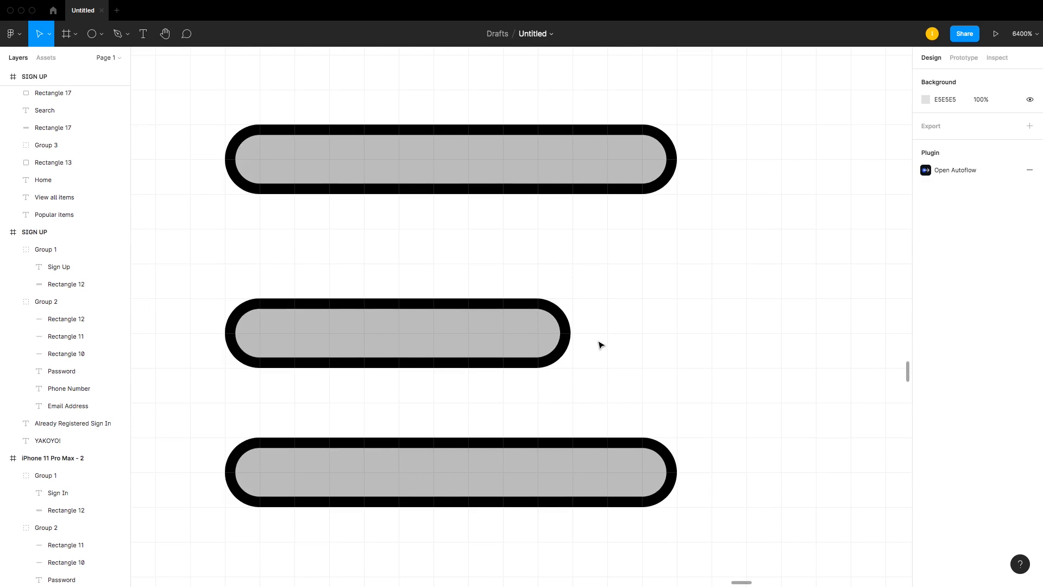
{"action": "key", "text": "shift+0"}
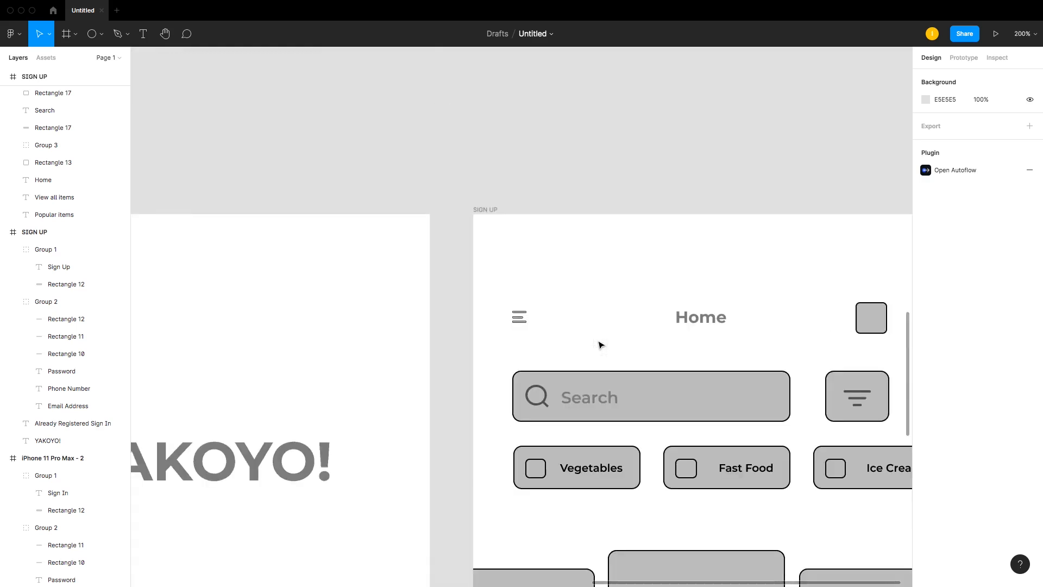
Step: Zoom the view to the Home header and select the profile square at its end
{"action": "key", "text": "shift+equal"}
{"action": "scroll", "coordinate": [600, 345], "scroll_direction": "down", "scroll_amount": 1}
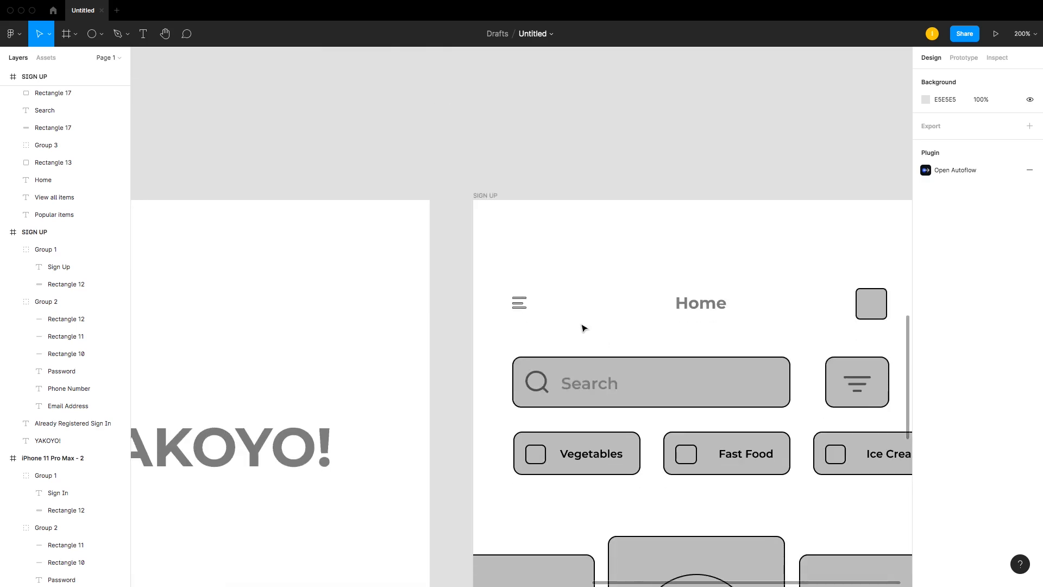
{"action": "key", "text": "minus"}
{"action": "key", "text": "minus"}
{"action": "key", "text": "shift+equal"}
{"action": "key", "text": "z"}
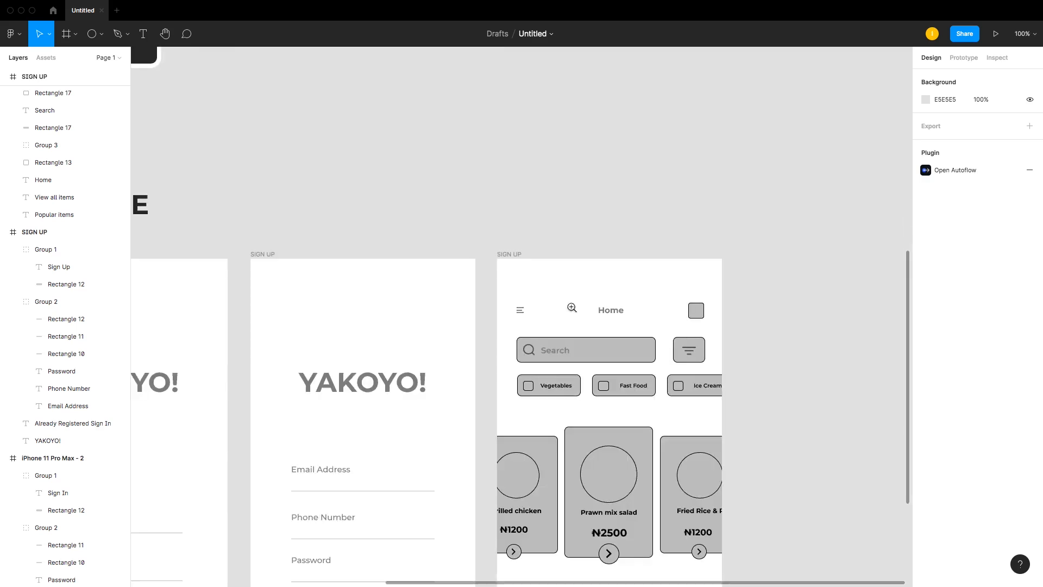
{"action": "left_click_drag", "start_coordinate": [463, 223], "coordinate": [801, 505]}
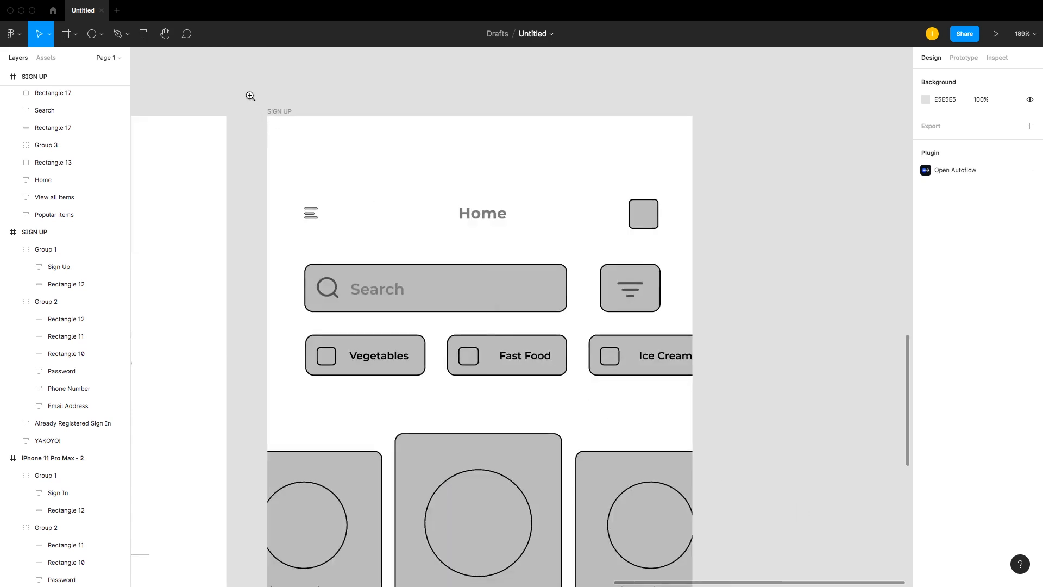
{"action": "left_click_drag", "start_coordinate": [249, 96], "coordinate": [819, 520]}
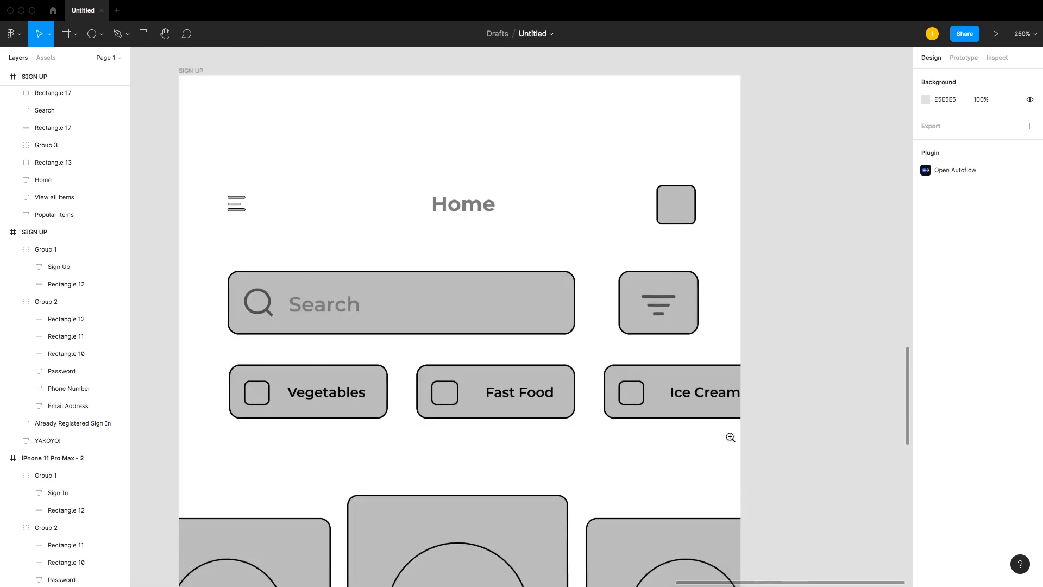
{"action": "left_click", "coordinate": [674, 203]}
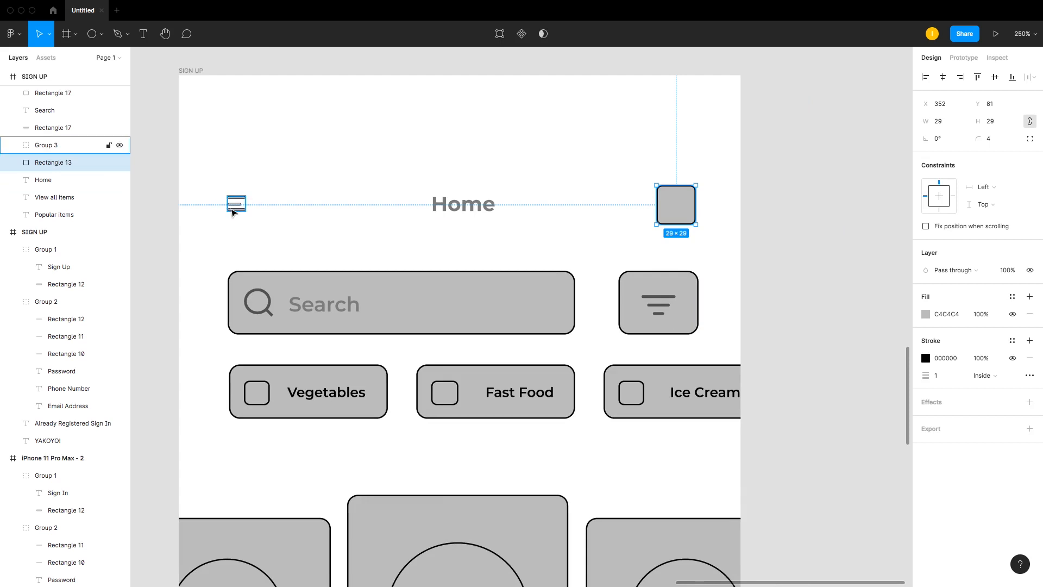
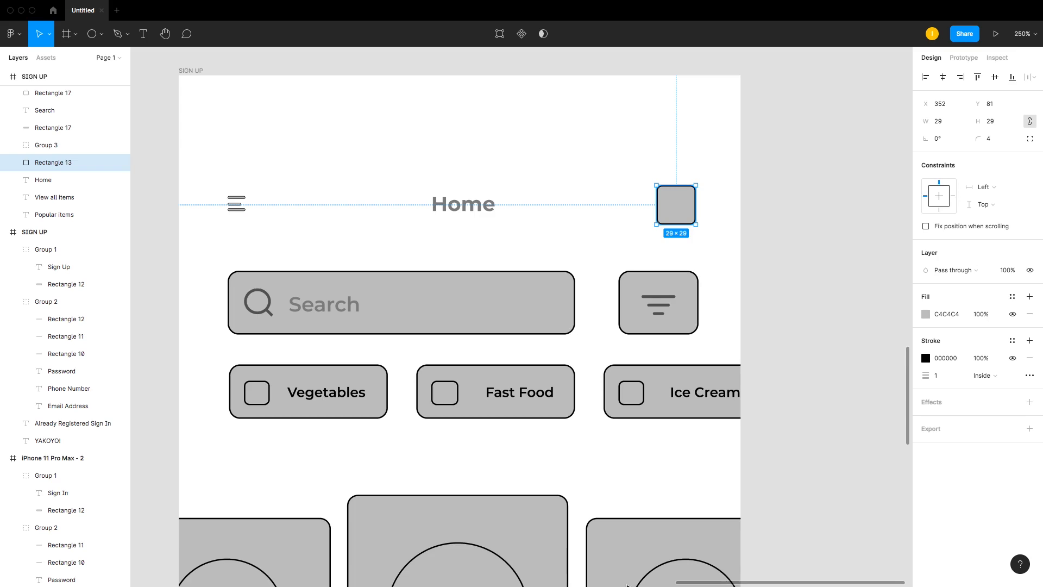
{"action": "key", "text": "super+Tab"}
{"action": "key", "text": "super+Tab"}
{"action": "key", "text": "super+Tab"}
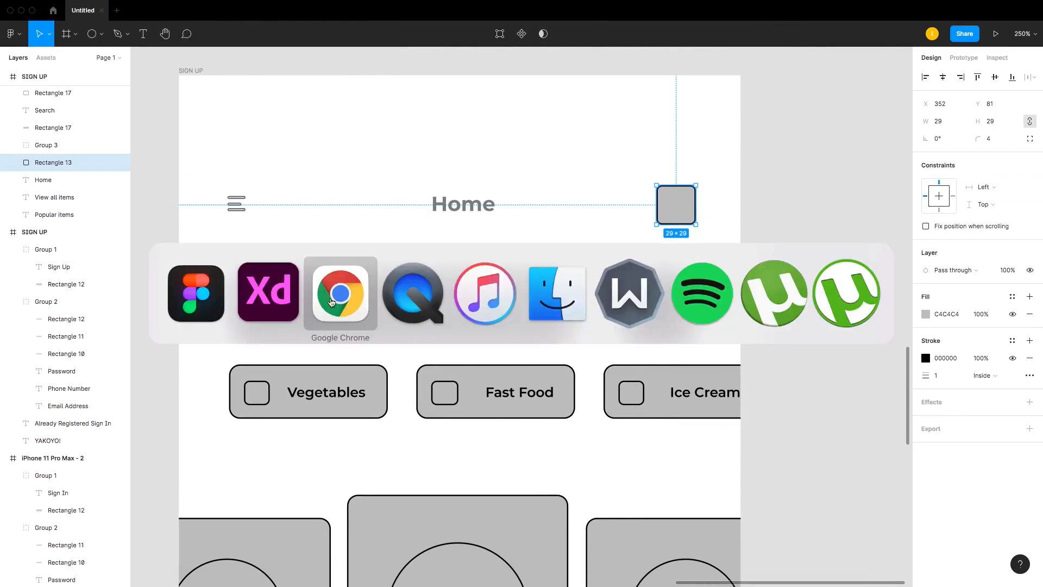
{"action": "left_click", "coordinate": [332, 302]}
{"action": "left_click", "coordinate": [145, 32]}
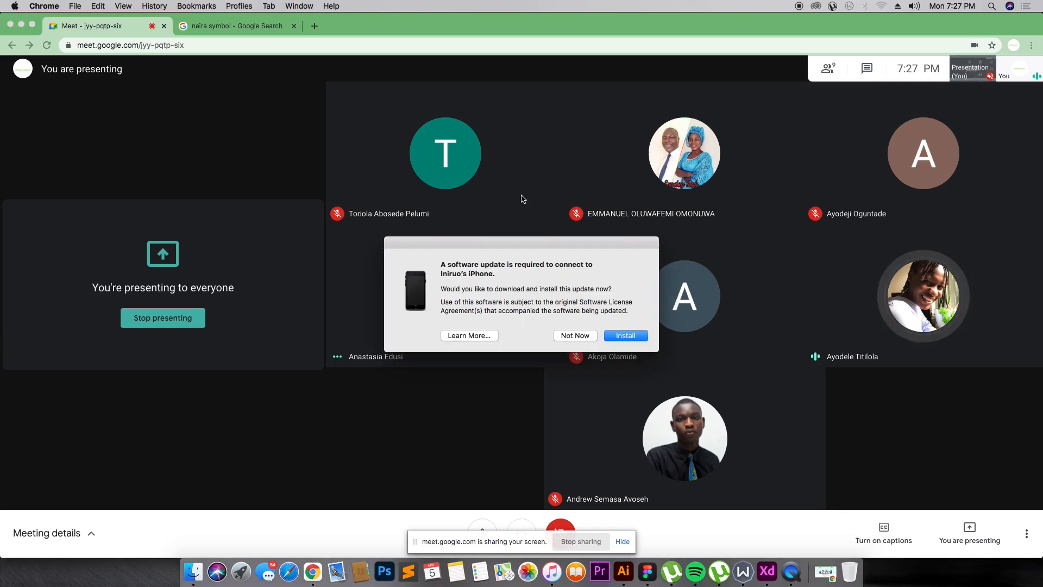
{"action": "left_click", "coordinate": [575, 335]}
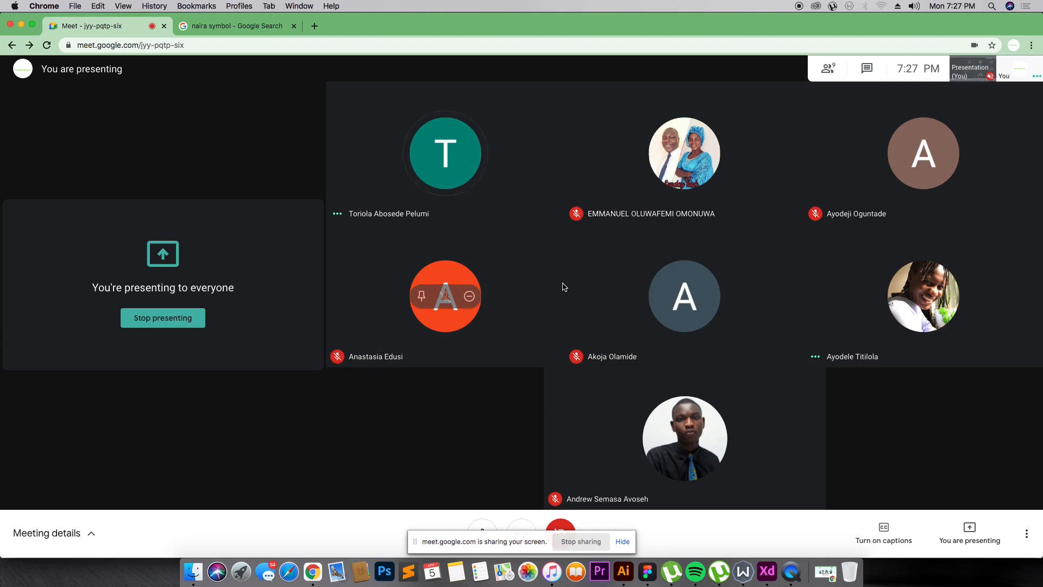
{"action": "key", "text": "super+Tab"}
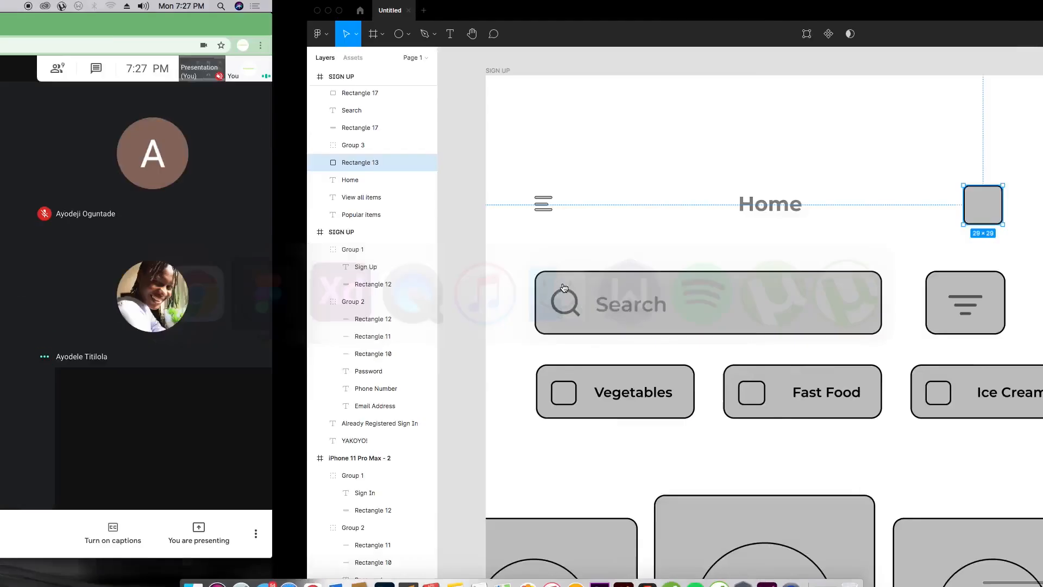
Step: Survey the user flow diagram and the low fidelity wireframe screens across the canvas
{"action": "key", "text": "super+minus"}
{"action": "key", "text": "super+minus"}
{"action": "key", "text": "super+minus"}
{"action": "key", "text": "super+minus"}
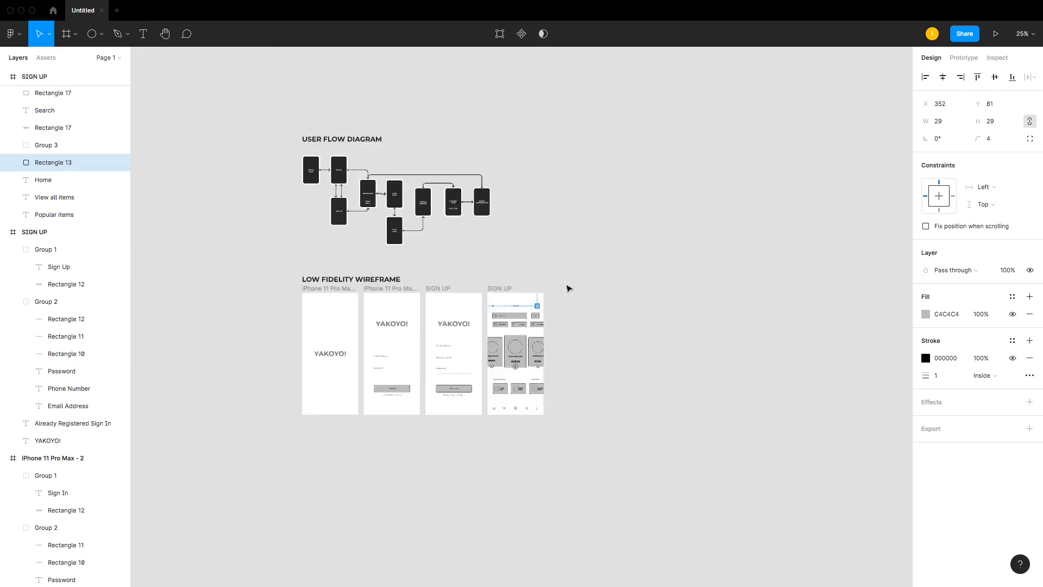
{"action": "key", "text": "z"}
{"action": "left_click_drag", "start_coordinate": [266, 272], "coordinate": [598, 426]}
{"action": "key", "text": "super+Tab"}
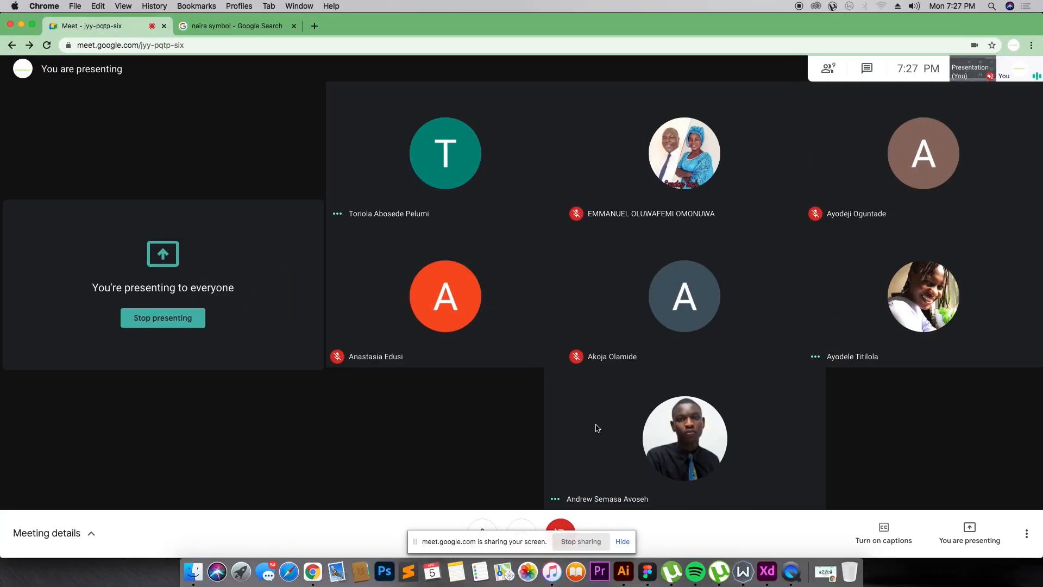
{"action": "key", "text": "super+Tab"}
{"action": "scroll", "coordinate": [598, 431], "scroll_direction": "up", "scroll_amount": 5}
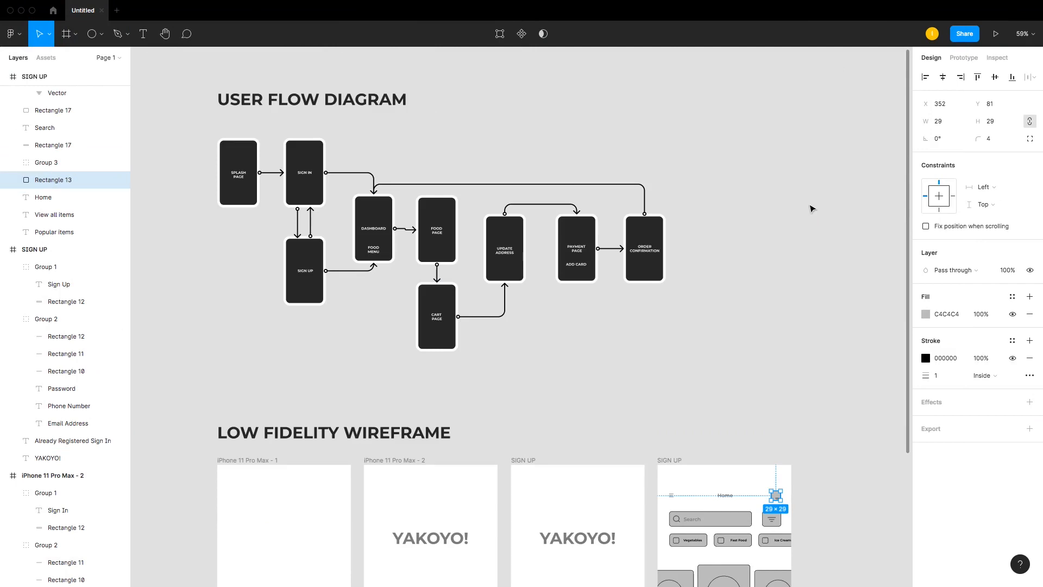
{"action": "scroll", "coordinate": [811, 209], "scroll_direction": "down", "scroll_amount": 1}
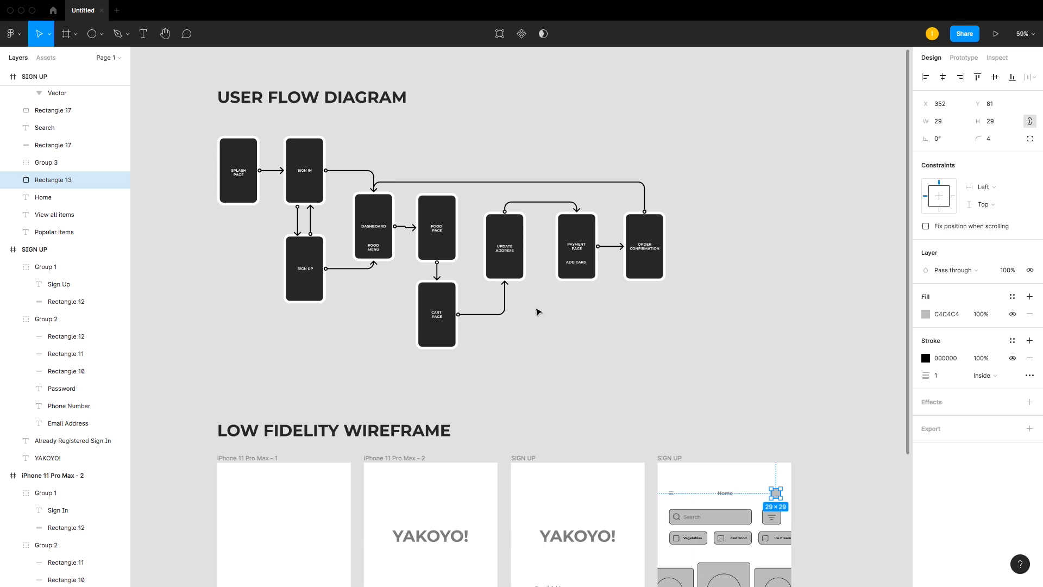
{"action": "scroll", "coordinate": [538, 311], "scroll_direction": "down", "scroll_amount": 5}
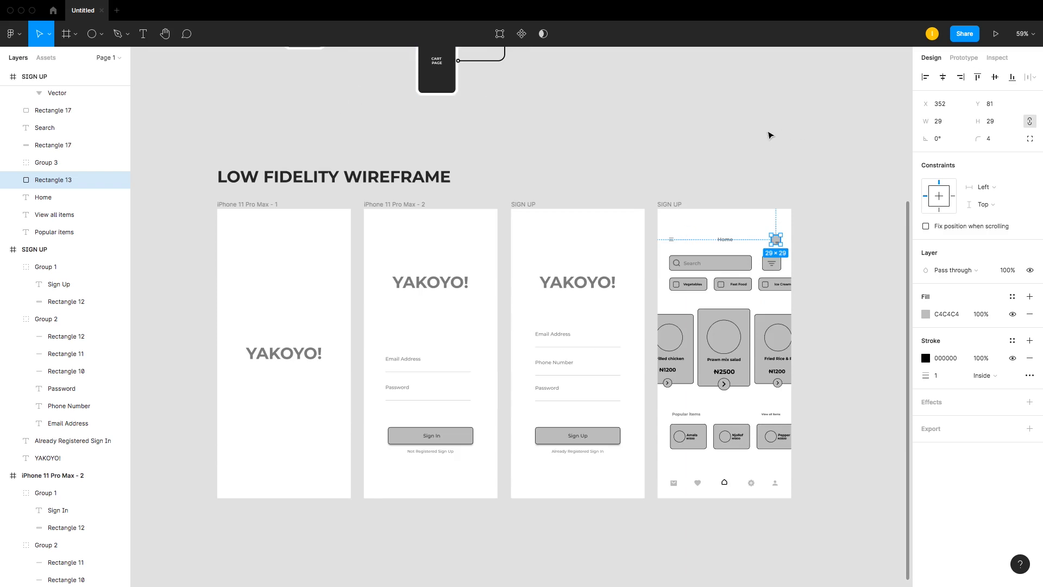
{"action": "scroll", "coordinate": [766, 136], "scroll_direction": "up", "scroll_amount": 3}
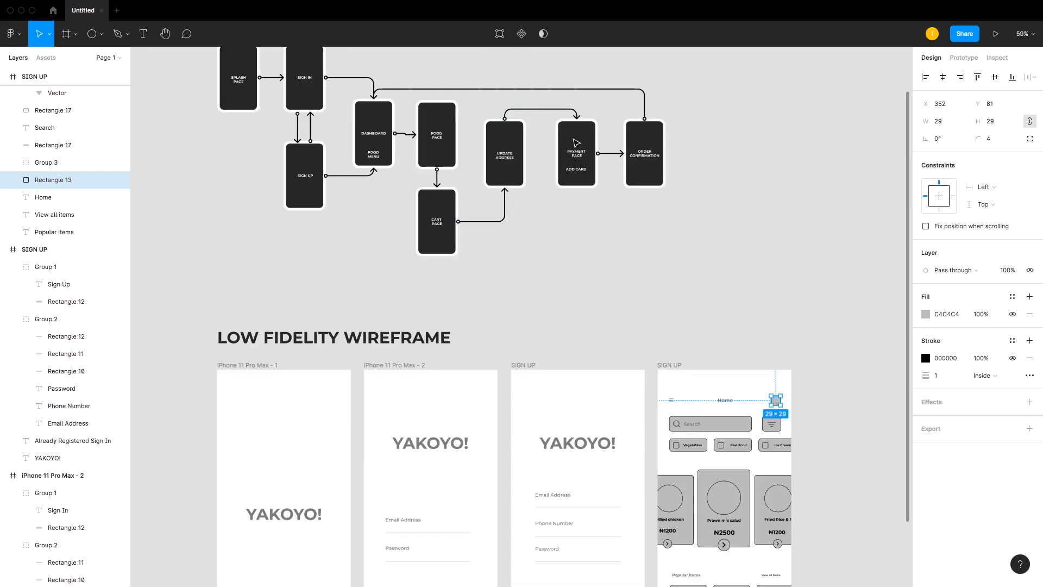
{"action": "scroll", "coordinate": [580, 142], "scroll_direction": "down", "scroll_amount": 1}
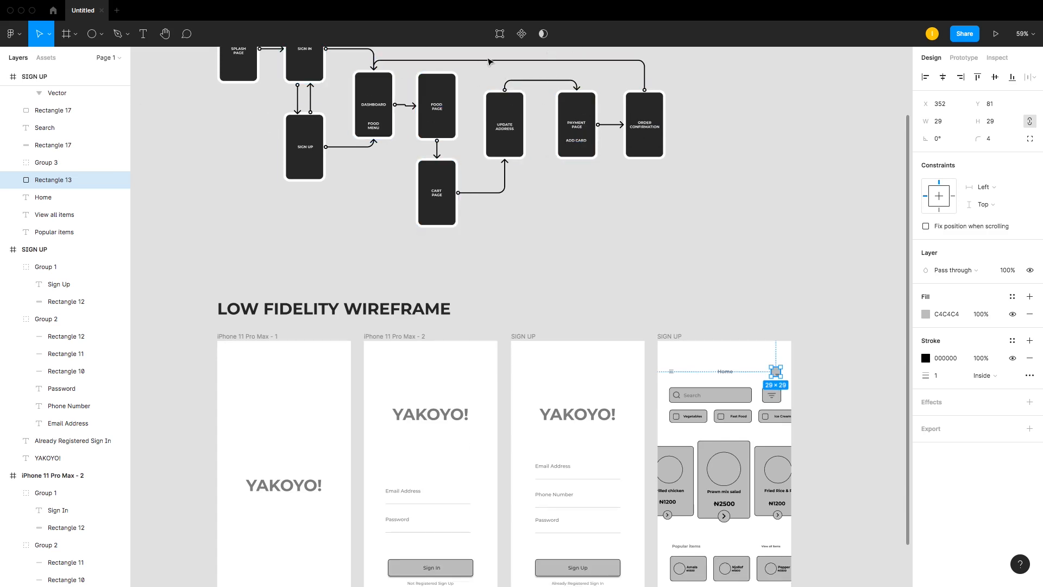
{"action": "scroll", "coordinate": [485, 204], "scroll_direction": "down", "scroll_amount": 4}
{"action": "scroll", "coordinate": [486, 204], "scroll_direction": "up", "scroll_amount": 1}
{"action": "scroll", "coordinate": [488, 204], "scroll_direction": "down", "scroll_amount": 1}
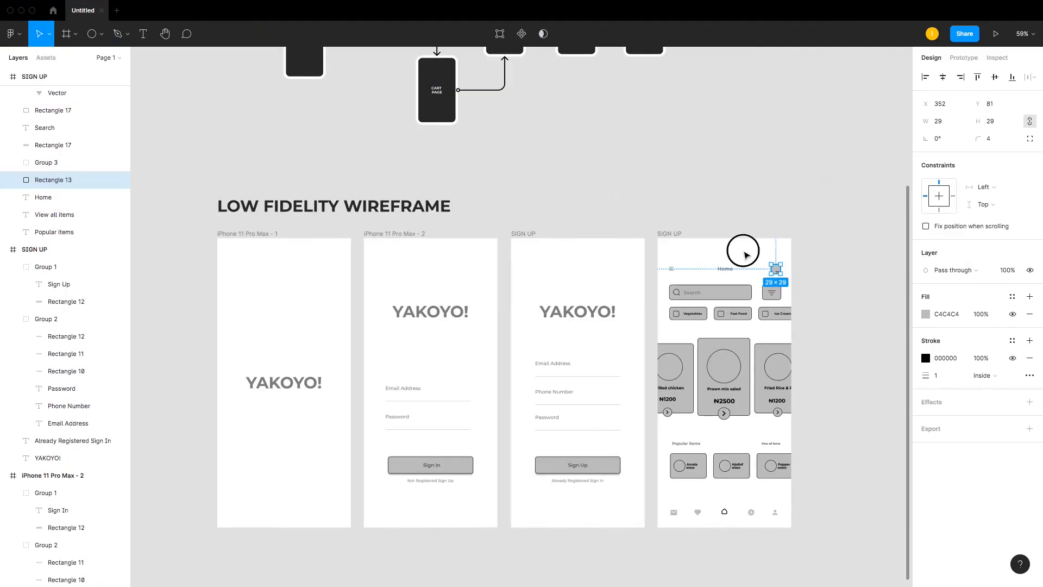
Step: Inspect the user flow's cart and food page boxes and zoom into the duplicated Home screen frame
{"action": "left_click_drag", "start_coordinate": [740, 250], "coordinate": [808, 293]}
{"action": "left_click", "coordinate": [651, 341]}
{"action": "left_click_drag", "start_coordinate": [651, 341], "coordinate": [635, 300]}
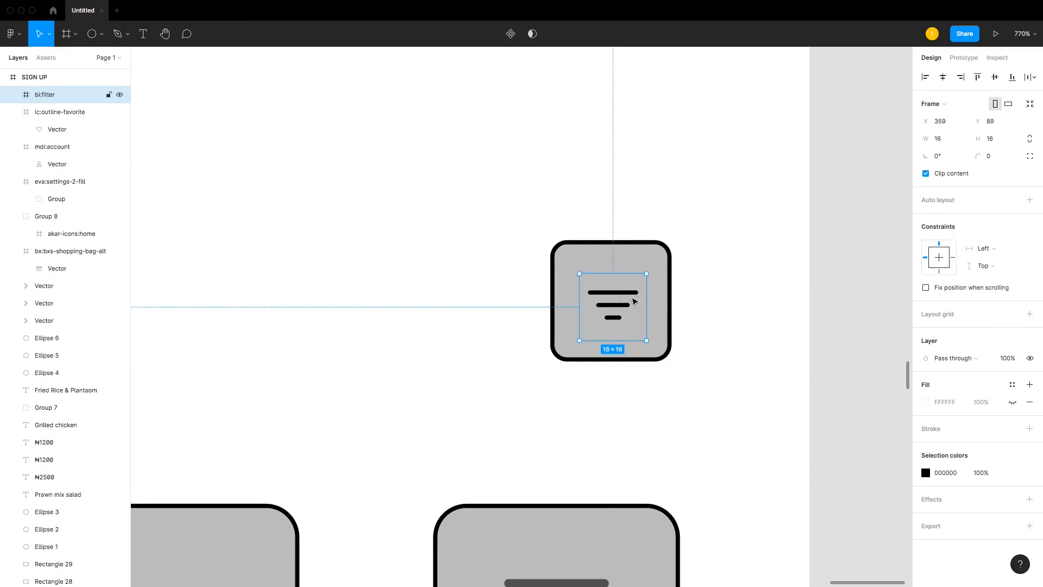
{"action": "left_click", "coordinate": [715, 237]}
{"action": "key", "text": "shift+0"}
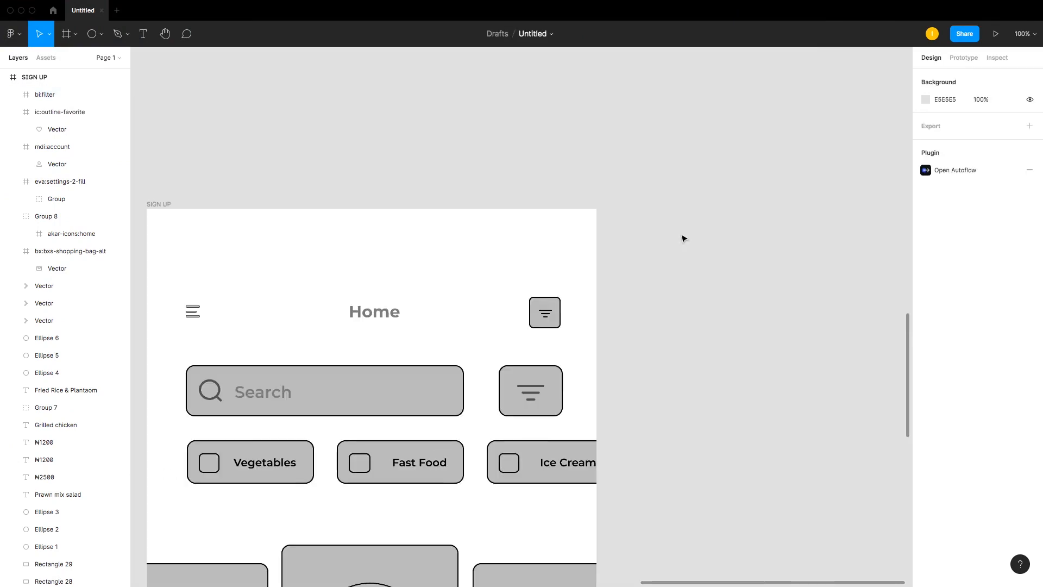
{"action": "key", "text": "ctrl+plus"}
{"action": "key", "text": "ctrl+minus"}
{"action": "key", "text": "ctrl+minus"}
{"action": "key", "text": "ctrl+minus"}
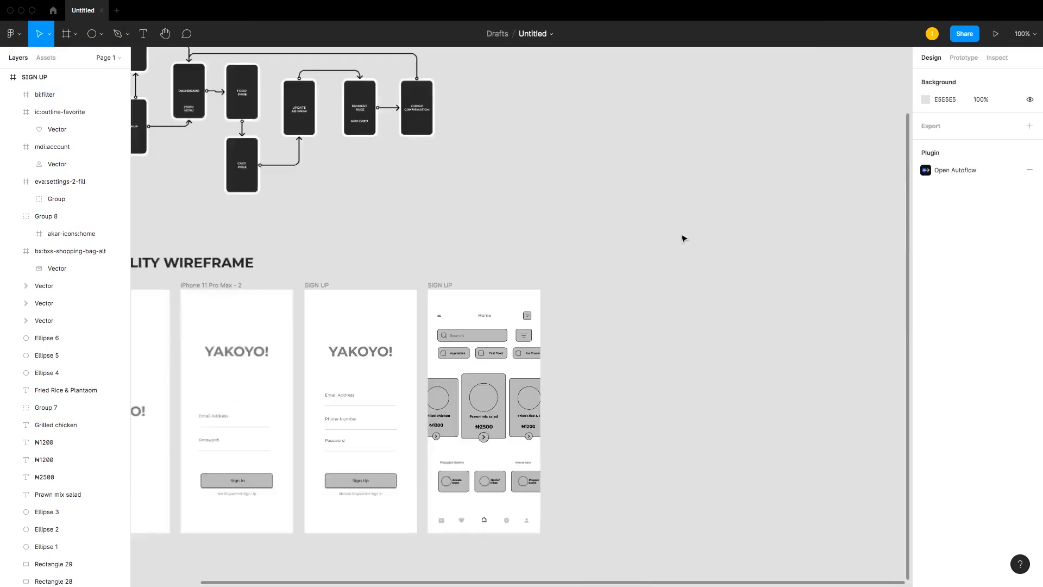
{"action": "left_click_drag", "start_coordinate": [220, 113], "coordinate": [674, 513]}
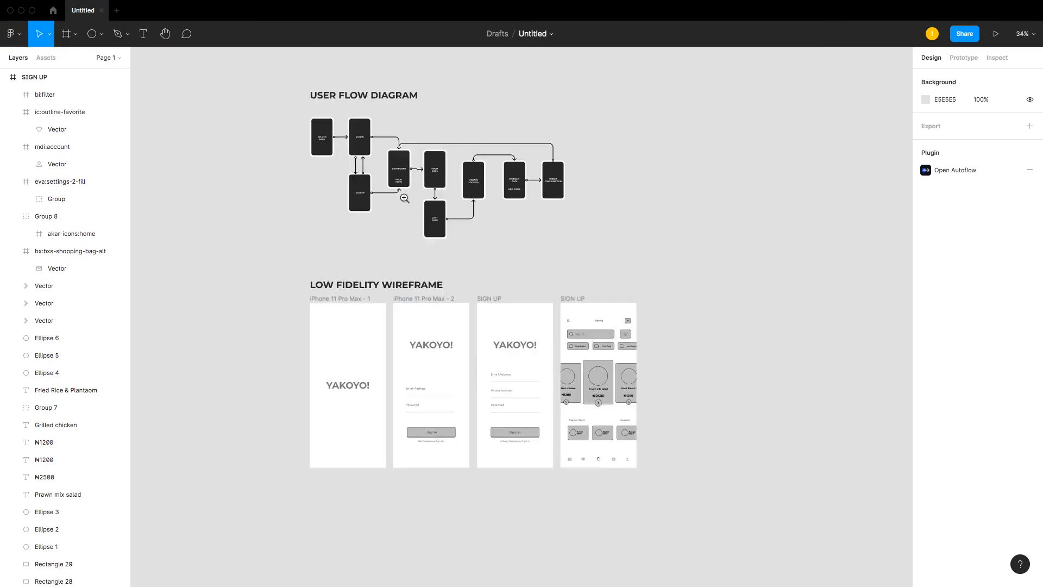
{"action": "left_click_drag", "start_coordinate": [274, 92], "coordinate": [711, 272]}
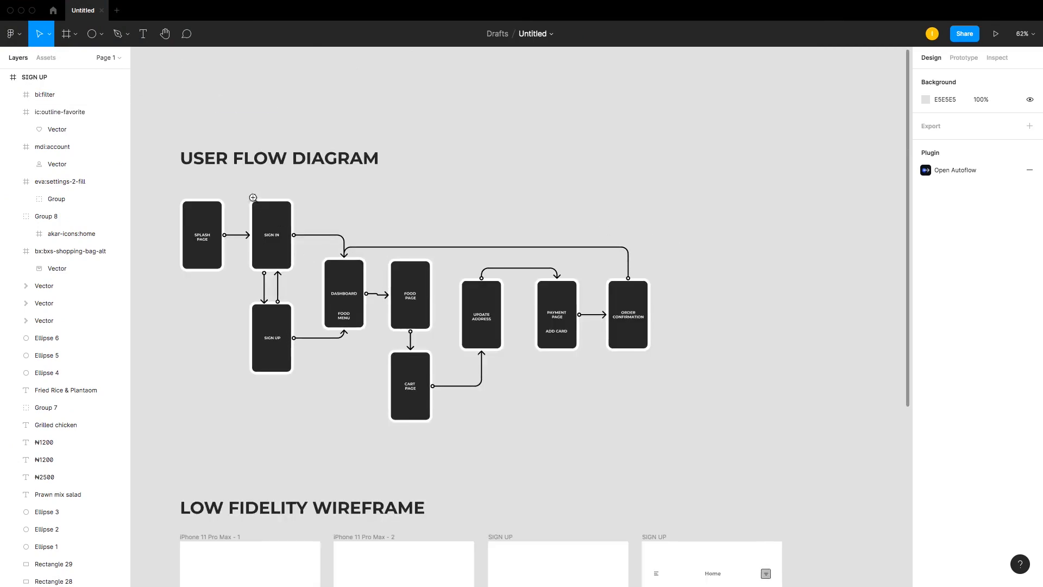
{"action": "scroll", "coordinate": [704, 398], "scroll_direction": "down", "scroll_amount": 5}
{"action": "key", "text": "ctrl+minus"}
{"action": "key", "text": "ctrl+minus"}
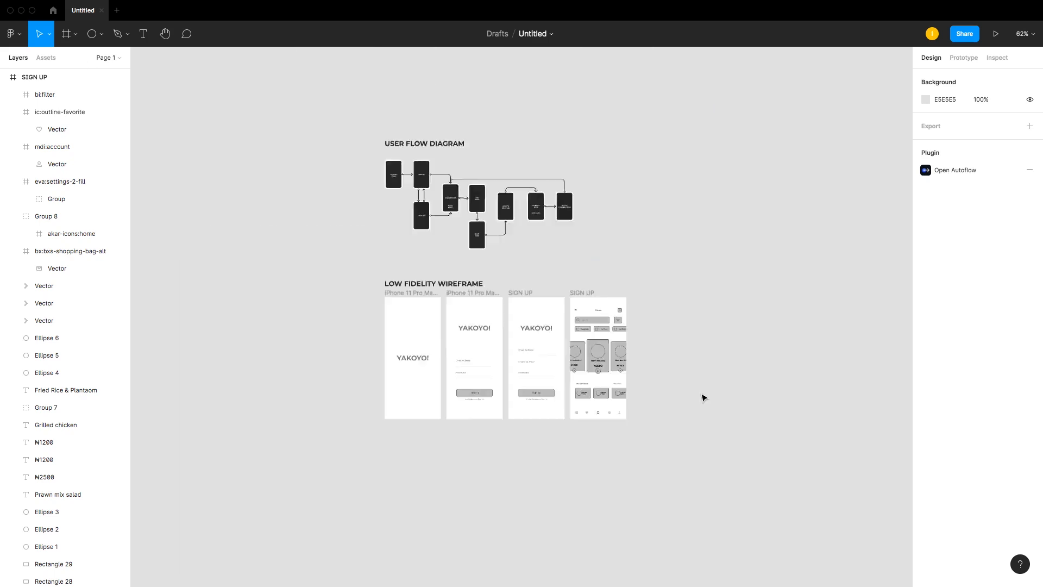
{"action": "key", "text": "ctrl+plus"}
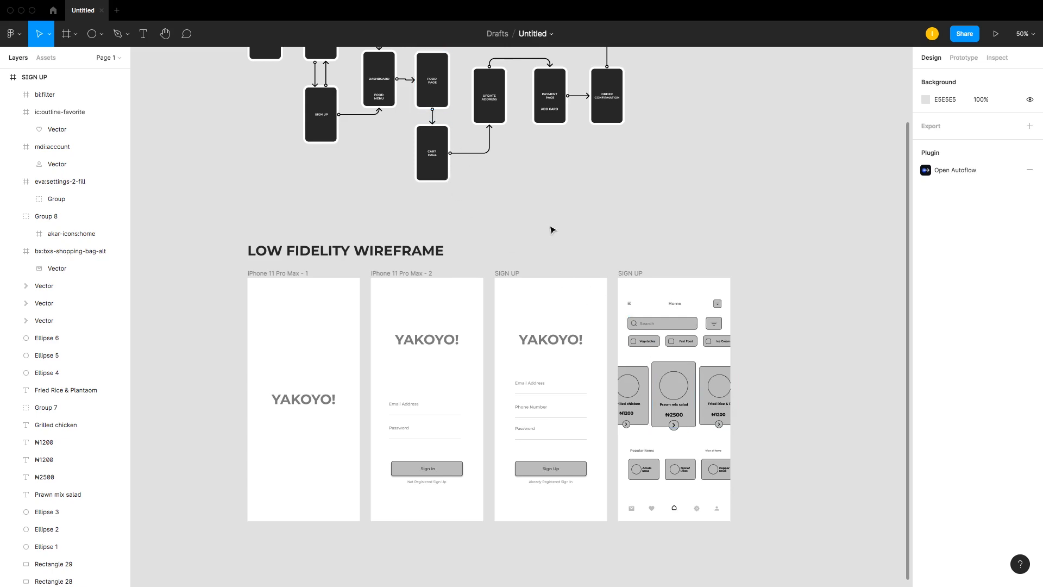
{"action": "scroll", "coordinate": [536, 215], "scroll_direction": "up", "scroll_amount": 4}
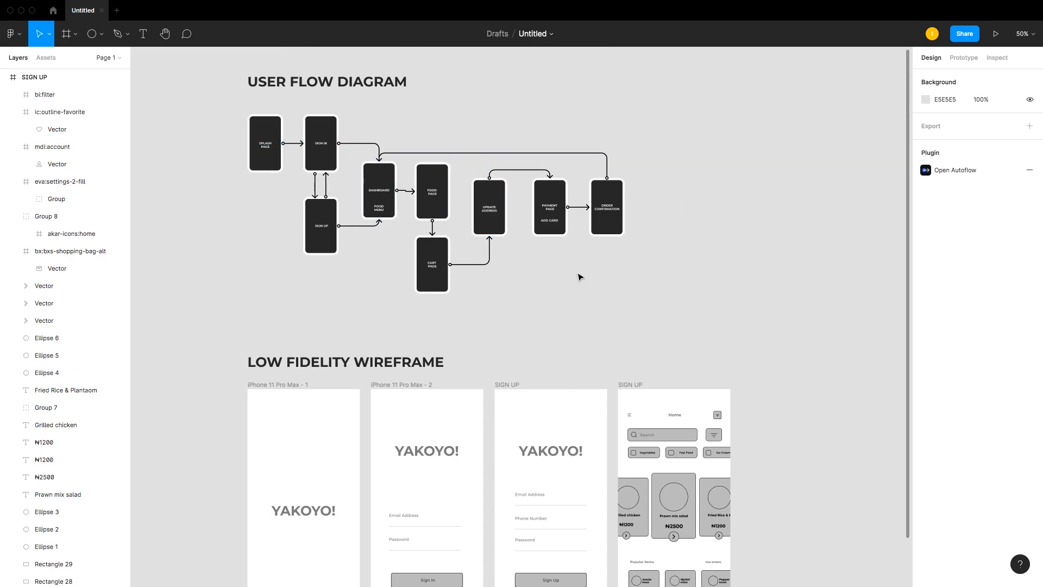
{"action": "scroll", "coordinate": [581, 276], "scroll_direction": "down", "scroll_amount": 4}
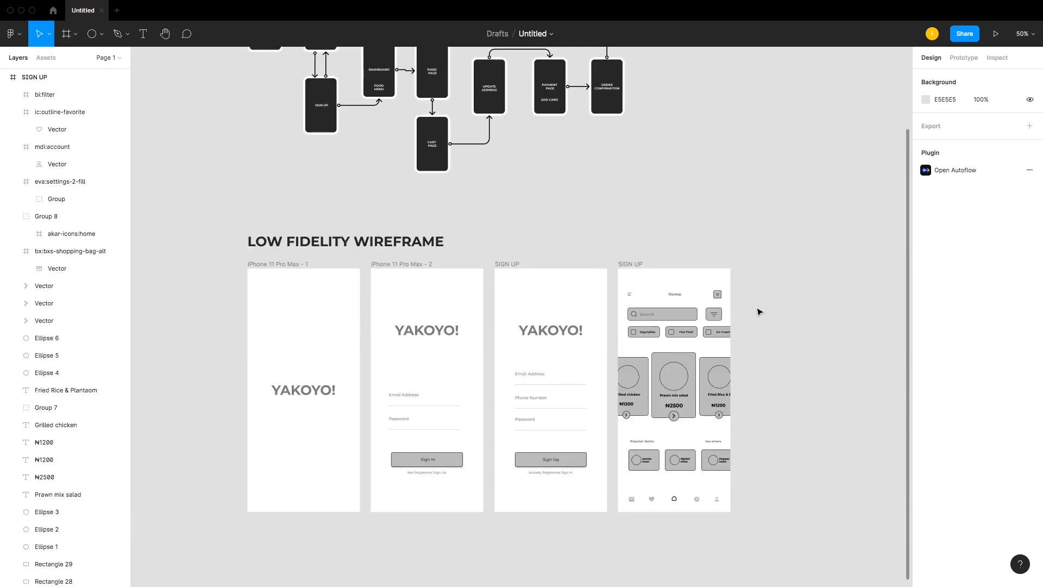
{"action": "scroll", "coordinate": [401, 71], "scroll_direction": "up", "scroll_amount": 1}
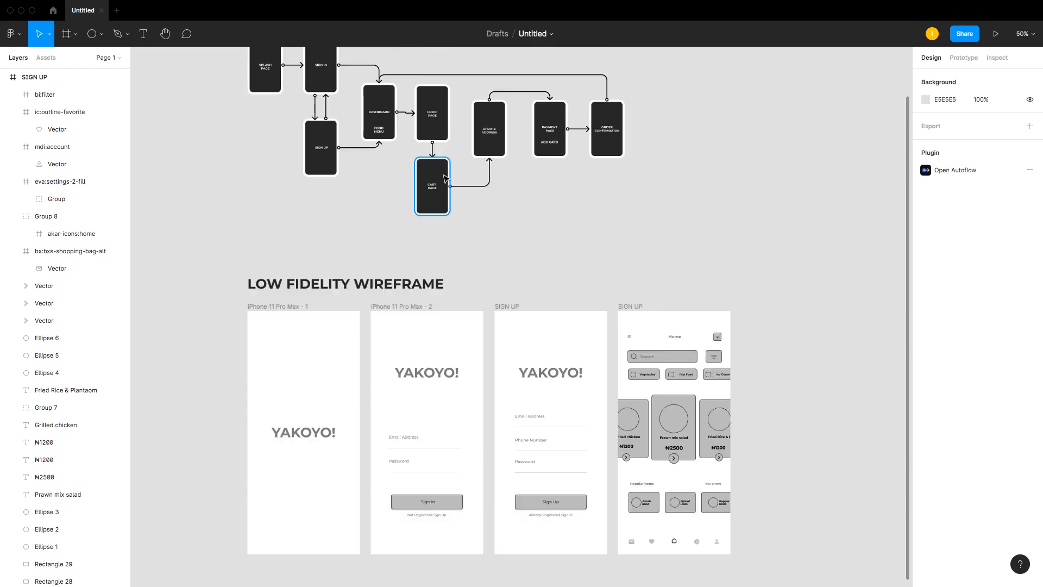
{"action": "left_click", "coordinate": [427, 174]}
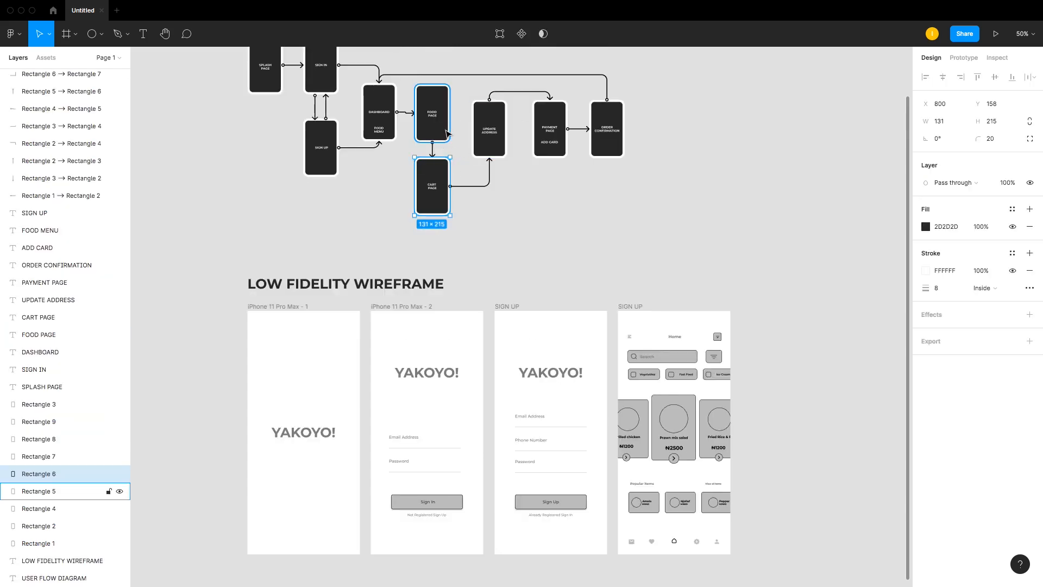
{"action": "left_click", "coordinate": [490, 131]}
{"action": "left_click", "coordinate": [581, 373]}
{"action": "scroll", "coordinate": [581, 374], "scroll_direction": "down", "scroll_amount": 3}
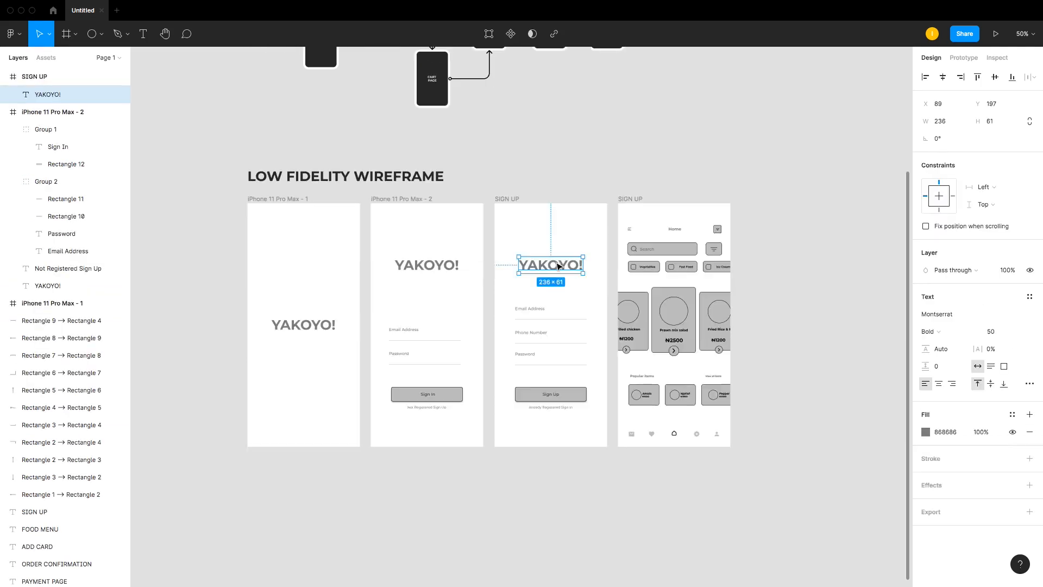
{"action": "left_click", "coordinate": [612, 179]}
{"action": "scroll", "coordinate": [586, 168], "scroll_direction": "up", "scroll_amount": 4}
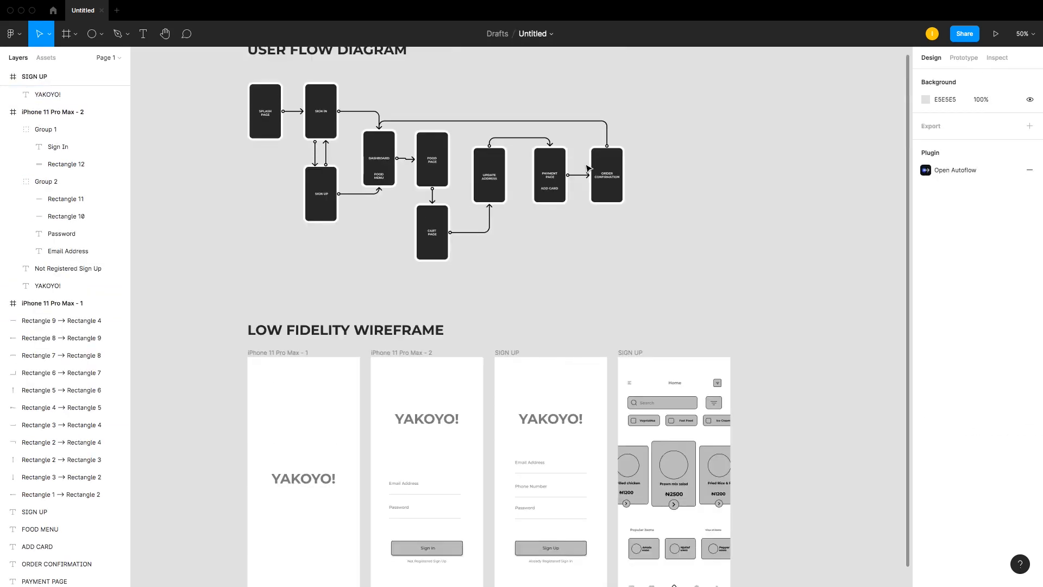
{"action": "scroll", "coordinate": [589, 164], "scroll_direction": "down", "scroll_amount": 3}
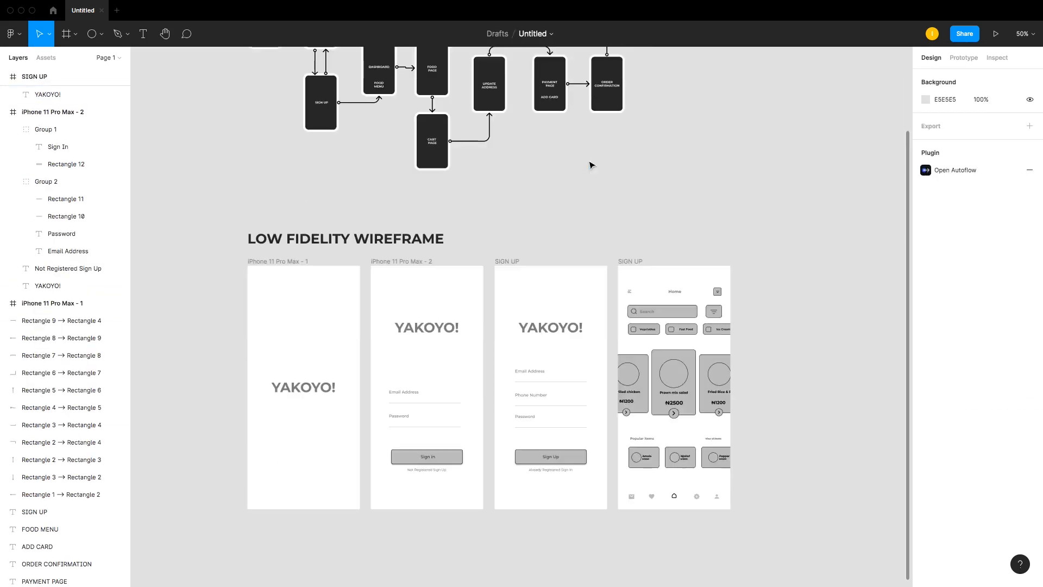
{"action": "left_click", "coordinate": [677, 375]}
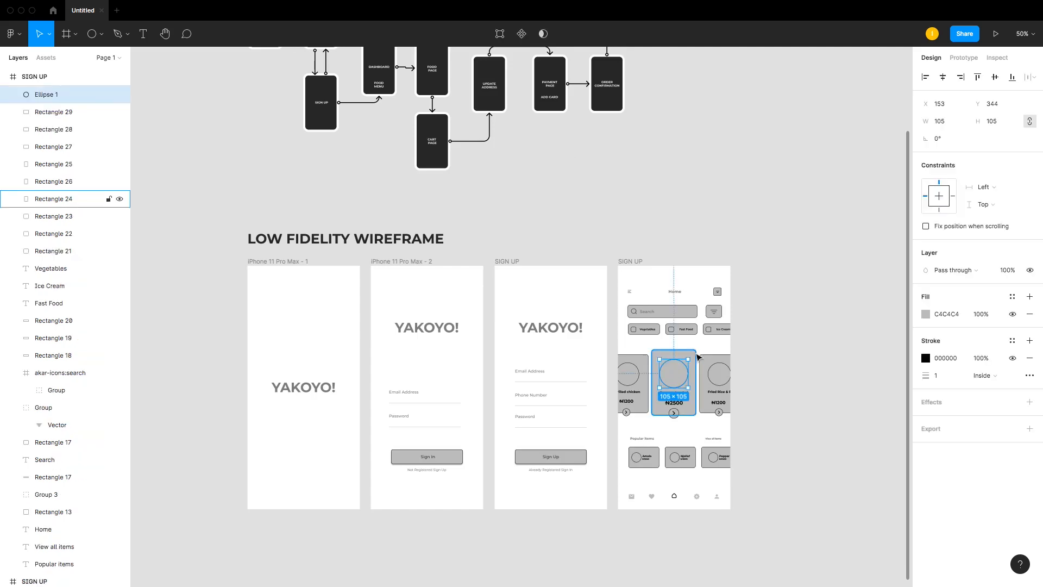
{"action": "left_click", "coordinate": [624, 263]}
{"action": "left_click_drag", "start_coordinate": [624, 263], "coordinate": [748, 262]}
{"action": "left_click_drag", "start_coordinate": [682, 242], "coordinate": [970, 549]}
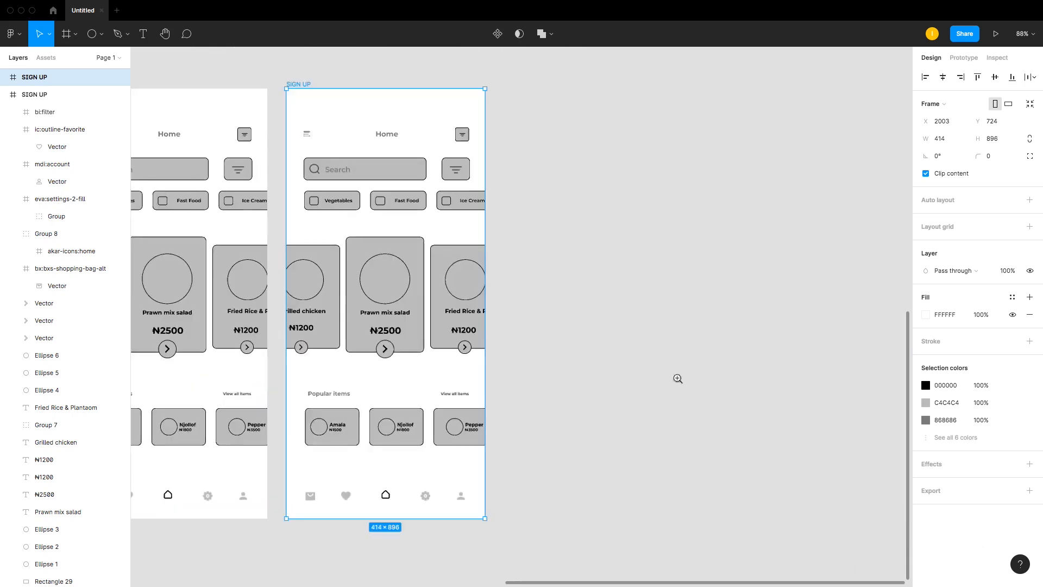
{"action": "left_click_drag", "start_coordinate": [275, 89], "coordinate": [529, 518]}
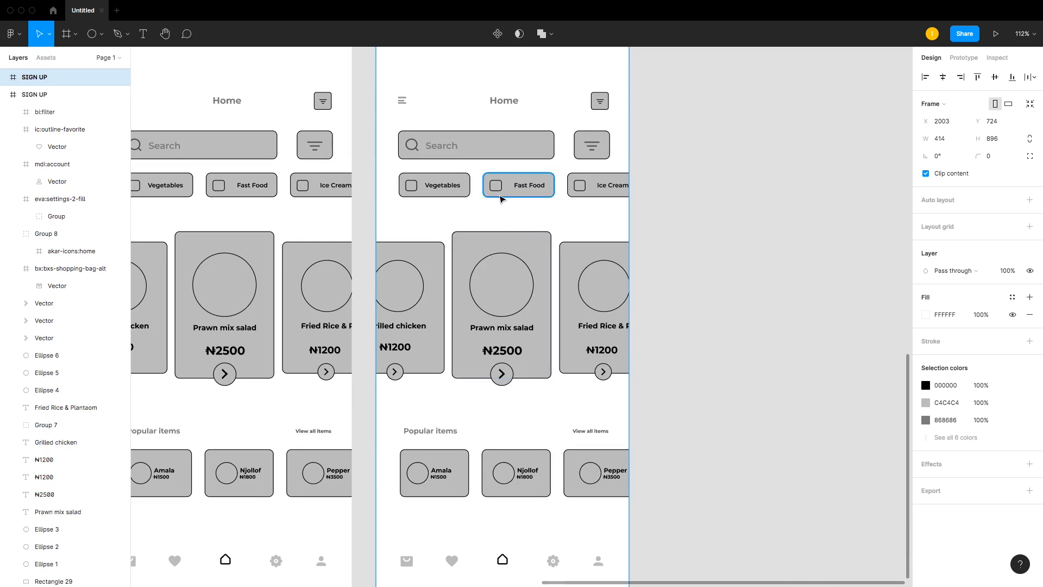
Step: Rename the duplicated screen's Home title text to Food
{"action": "double_click", "coordinate": [509, 99]}
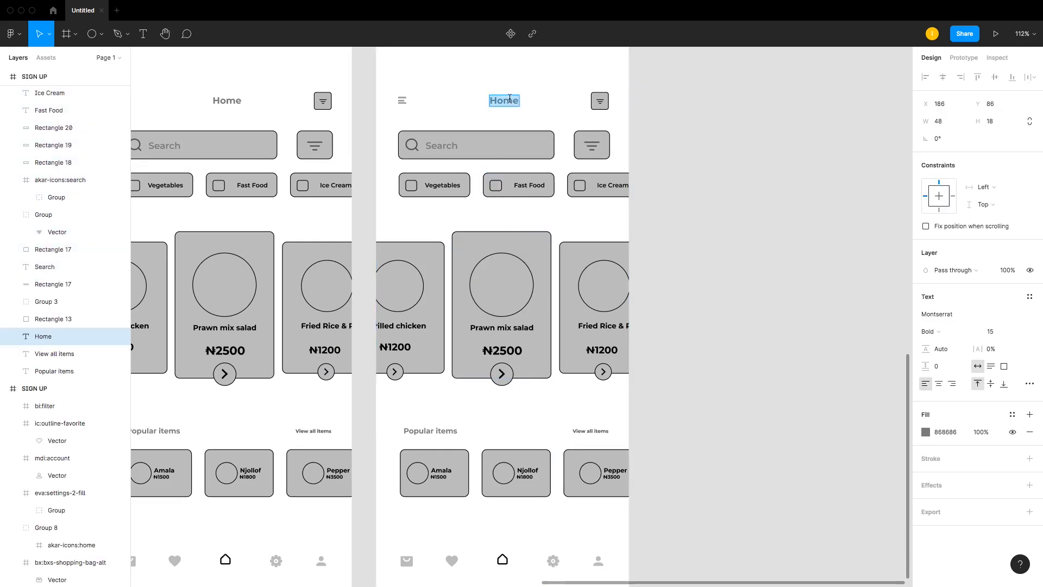
{"action": "type", "text": "Food"}
{"action": "key", "text": "Escape"}
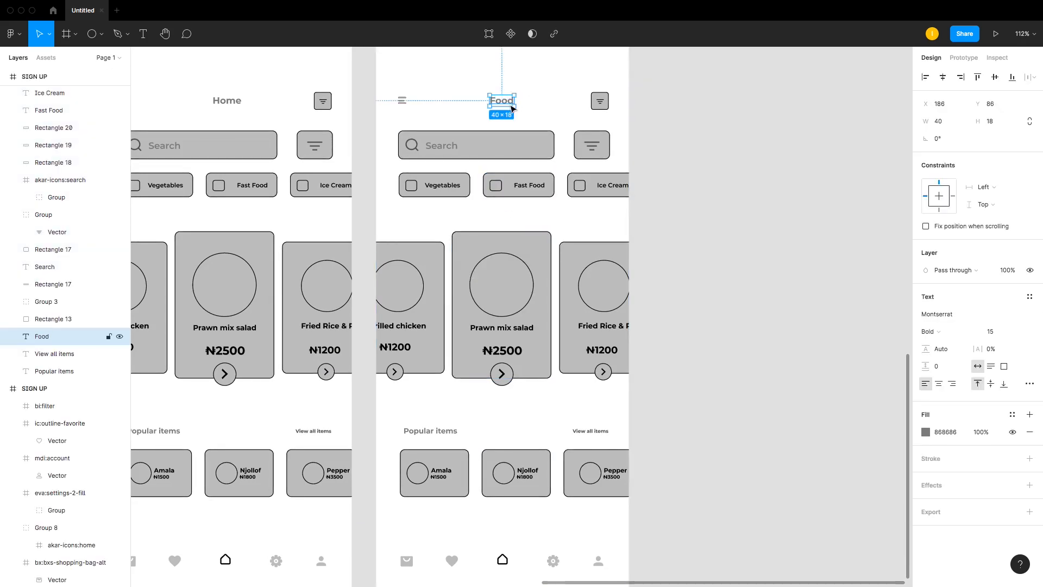
Step: Select the hamburger menu icon group and launch the Iconify plugin
{"action": "left_click", "coordinate": [509, 101]}
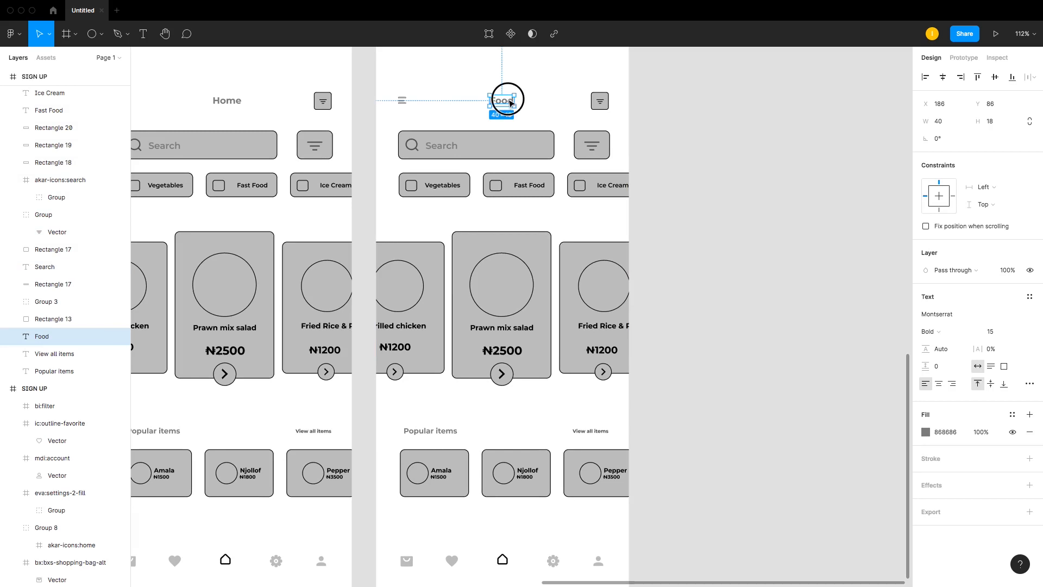
{"action": "left_click", "coordinate": [402, 100]}
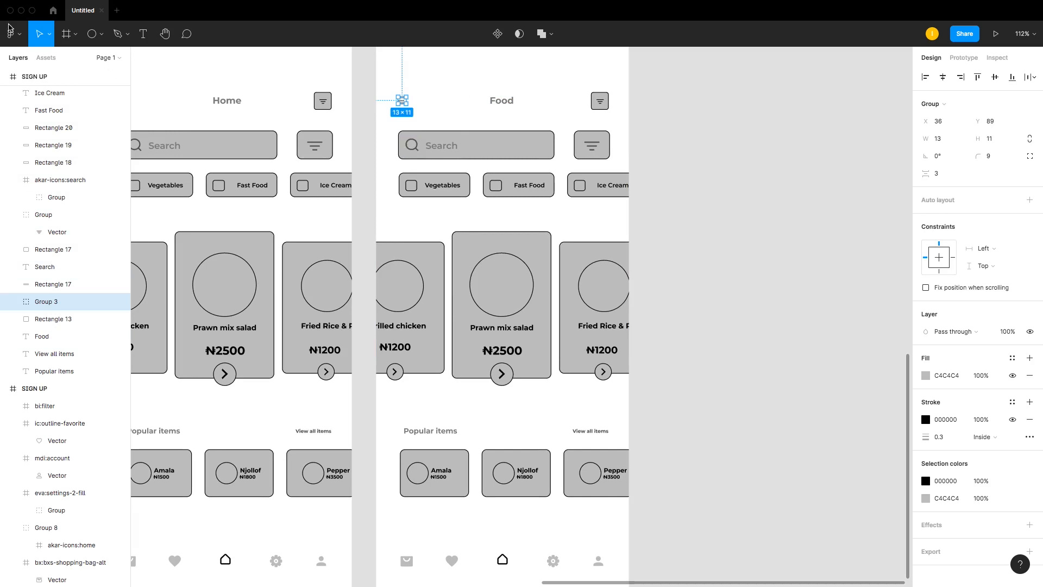
{"action": "left_click", "coordinate": [12, 34]}
{"action": "mouse_move", "coordinate": [57, 183]}
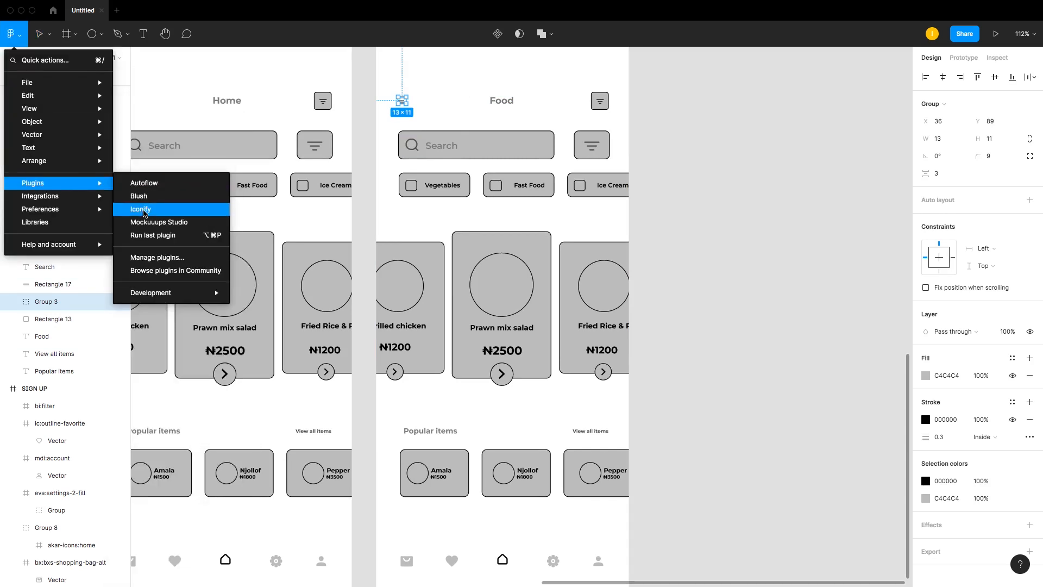
{"action": "left_click", "coordinate": [141, 208]}
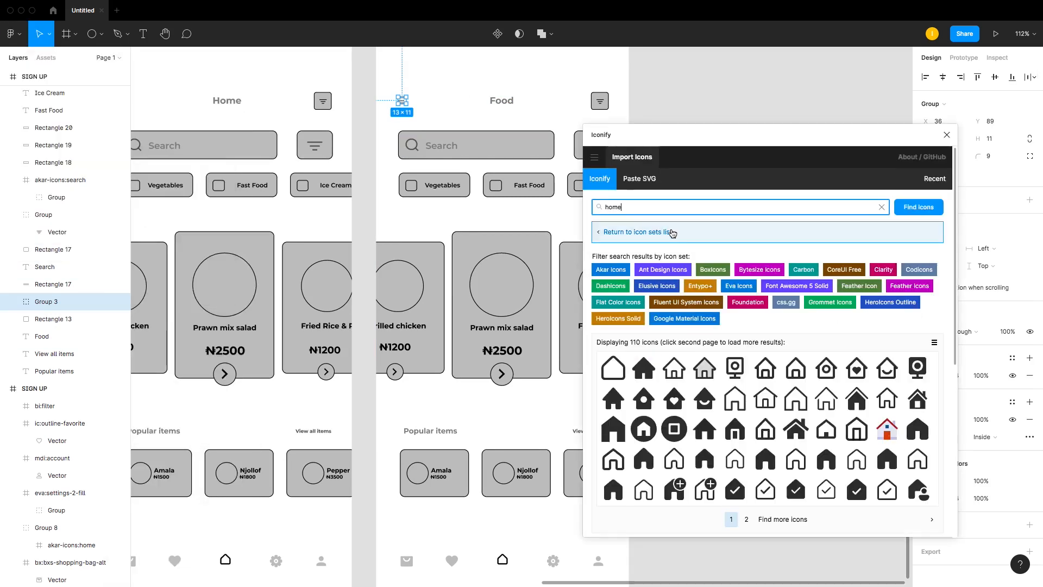
Step: Search the Iconify plugin for back icons and import the eva arrow-ios-back-fill icon onto the canvas
{"action": "type", "text": "back"}
{"action": "key", "text": "Return"}
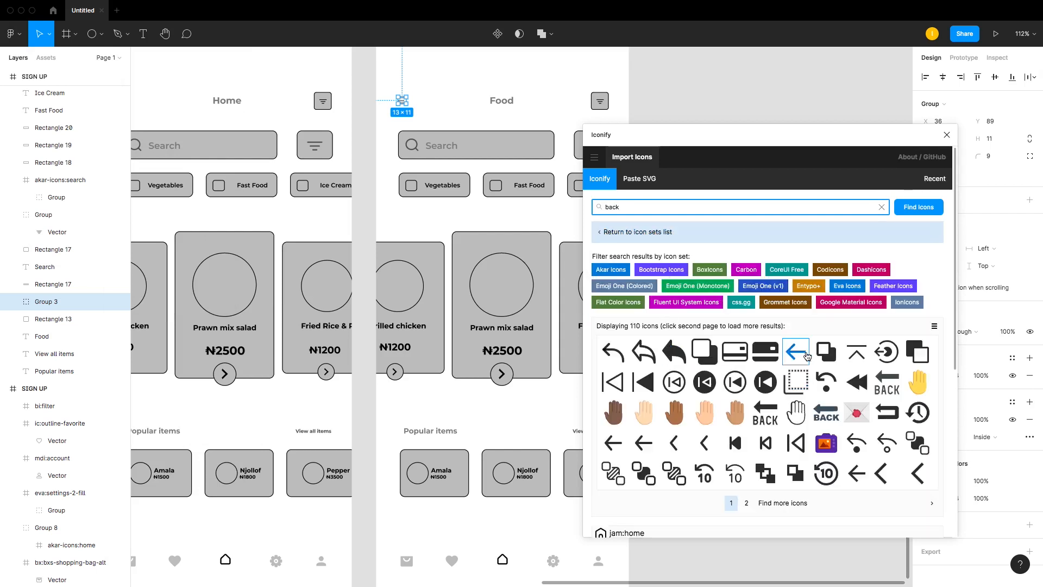
{"action": "left_click_drag", "start_coordinate": [676, 447], "coordinate": [691, 88]}
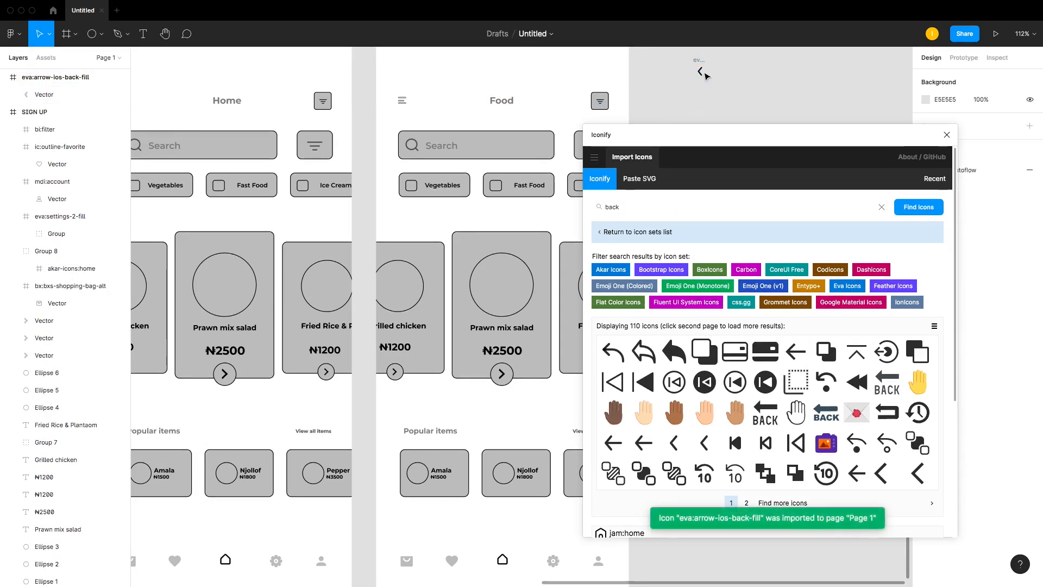
Step: Move the back arrow icon into the Food screen frame over the hamburger menu icon and close the plugin
{"action": "left_click", "coordinate": [700, 65]}
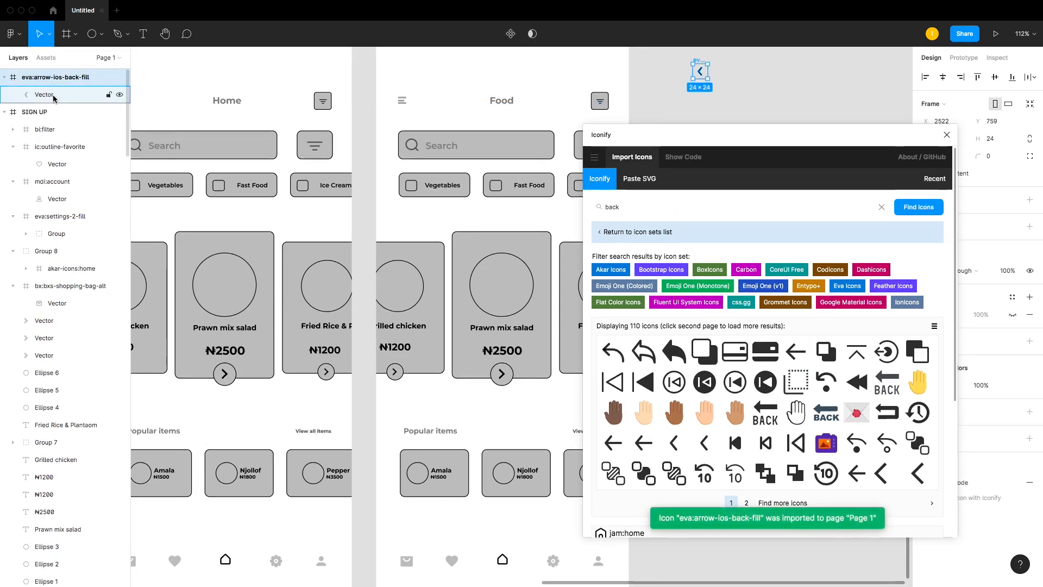
{"action": "left_click_drag", "start_coordinate": [52, 95], "coordinate": [57, 122]}
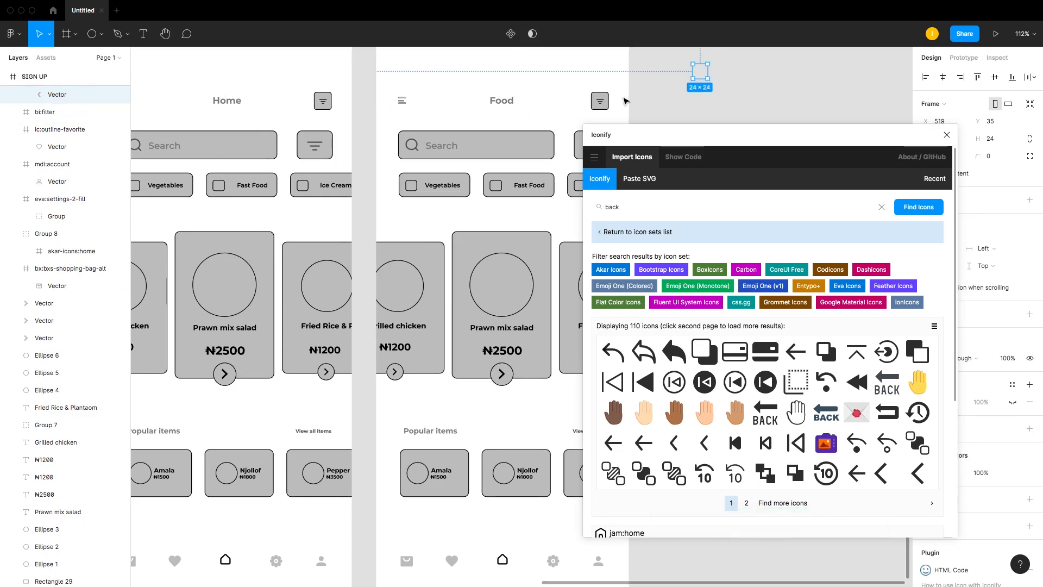
{"action": "left_click_drag", "start_coordinate": [705, 78], "coordinate": [409, 105]}
{"action": "key", "text": "shift+2"}
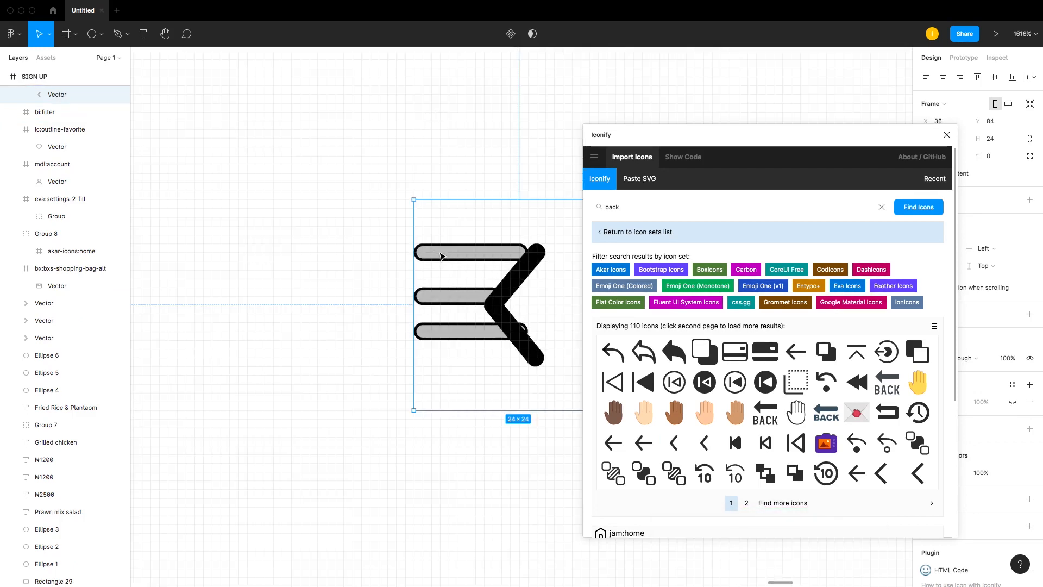
{"action": "left_click", "coordinate": [947, 134]}
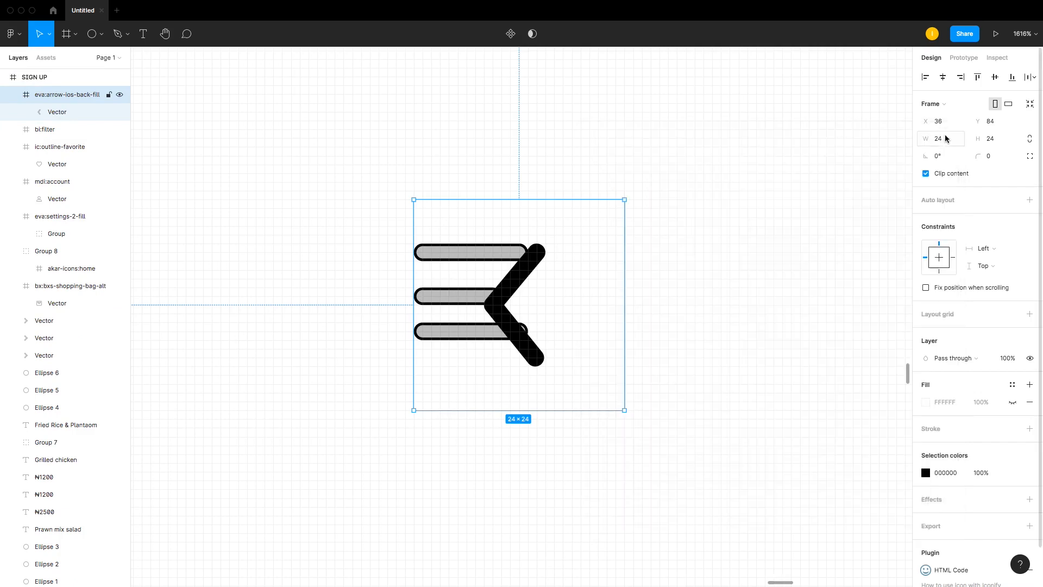
Step: Set the back arrow aside and delete the hamburger menu icon group
{"action": "left_click_drag", "start_coordinate": [501, 311], "coordinate": [623, 302]}
{"action": "left_click", "coordinate": [443, 252]}
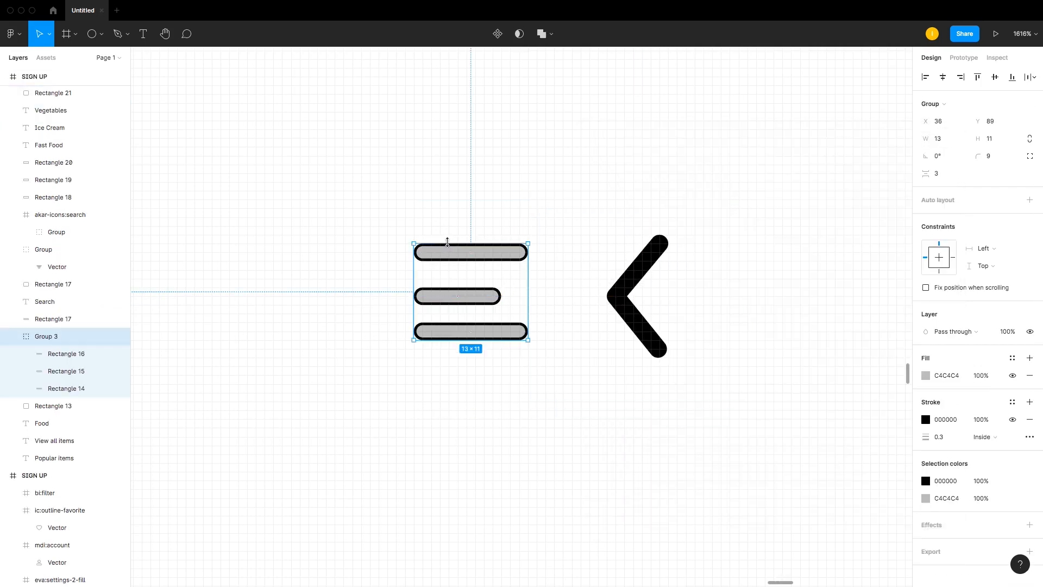
{"action": "key", "text": "Delete"}
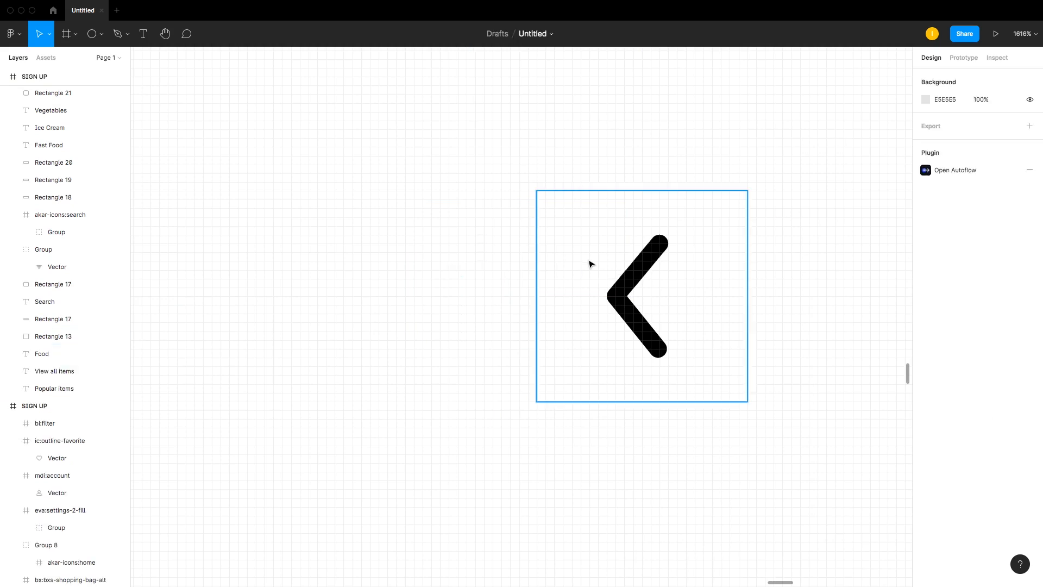
Step: Set the back arrow's X position to 36 so it replaces the hamburger menu
{"action": "left_click", "coordinate": [631, 281]}
{"action": "left_click", "coordinate": [949, 126]}
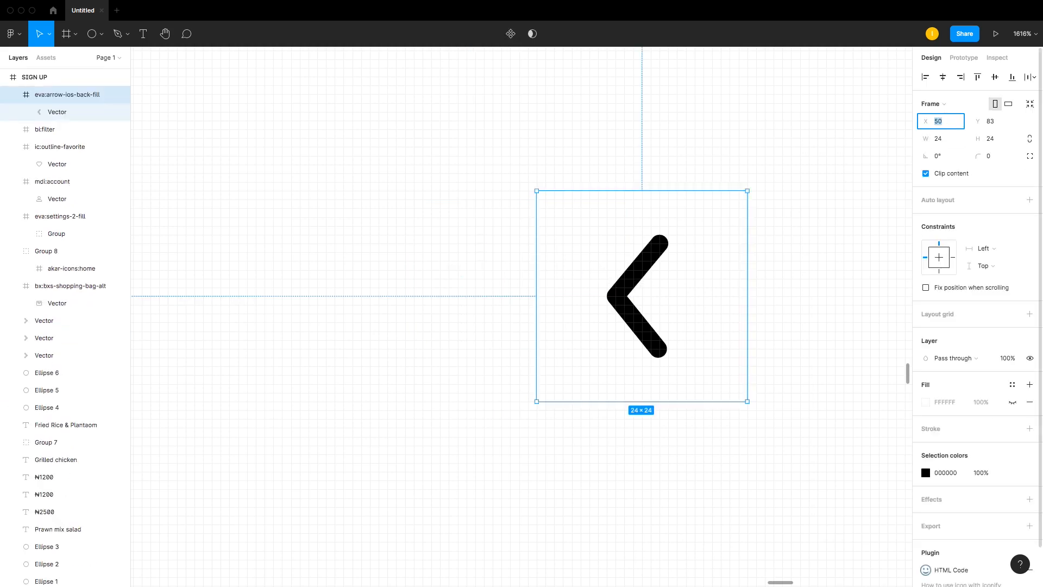
{"action": "type", "text": "36"}
{"action": "key", "text": "Return"}
{"action": "left_click", "coordinate": [729, 200]}
{"action": "key", "text": "super+minus"}
{"action": "key", "text": "super+minus"}
{"action": "key", "text": "super+minus"}
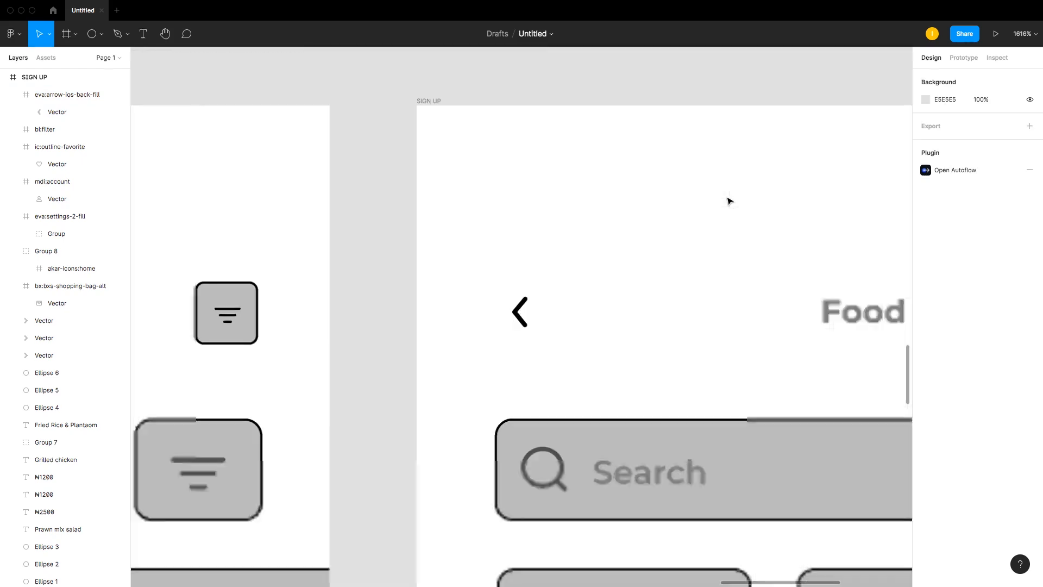
{"action": "key", "text": "super+minus"}
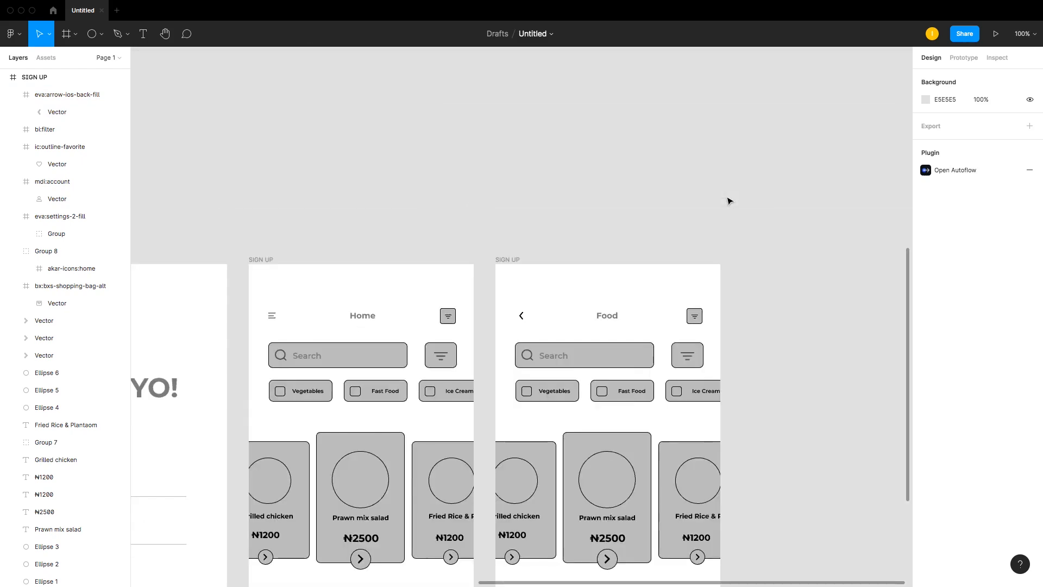
Step: Delete the search bar, filter button and category chips from the Food screen
{"action": "left_click_drag", "start_coordinate": [430, 224], "coordinate": [782, 507]}
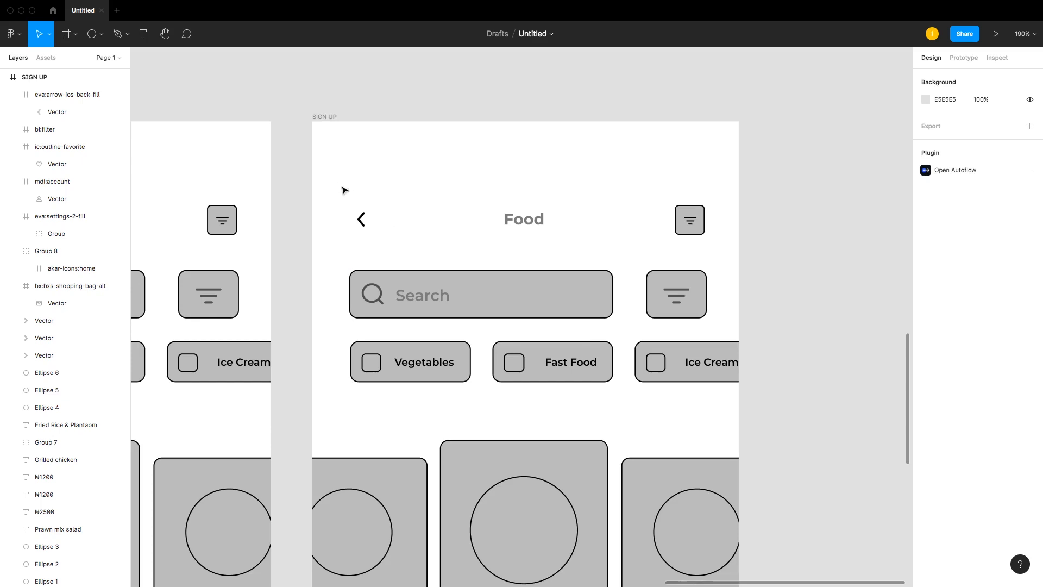
{"action": "left_click_drag", "start_coordinate": [349, 250], "coordinate": [752, 407]}
{"action": "key", "text": "Delete"}
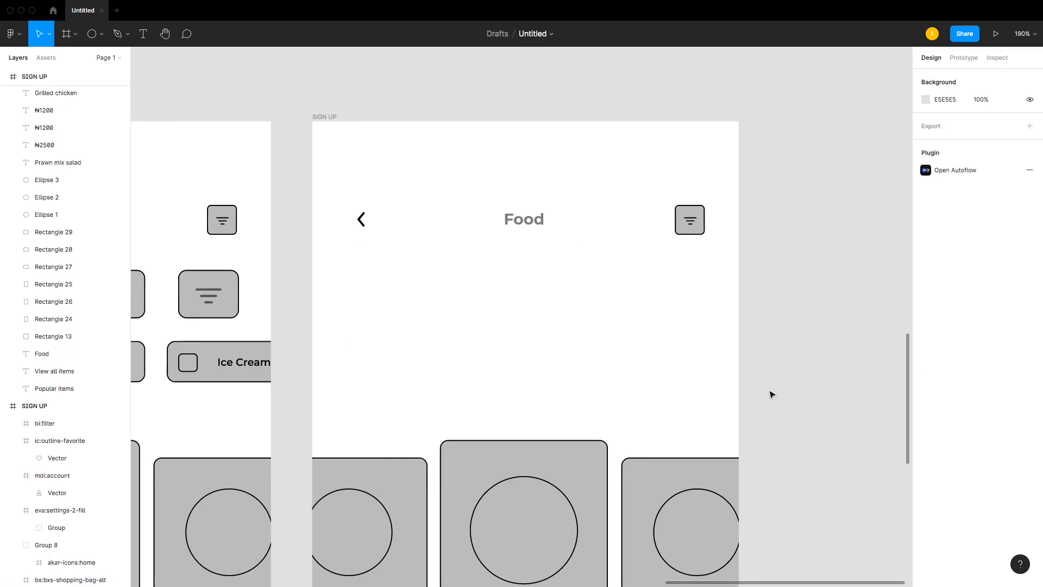
Step: Delete the left and right food cards, keeping only the Prawn mix salad card
{"action": "scroll", "coordinate": [760, 393], "scroll_direction": "down", "scroll_amount": 3}
{"action": "left_click_drag", "start_coordinate": [667, 458], "coordinate": [764, 564]}
{"action": "key", "text": "Delete"}
{"action": "left_click_drag", "start_coordinate": [334, 263], "coordinate": [324, 571]}
{"action": "key", "text": "Delete"}
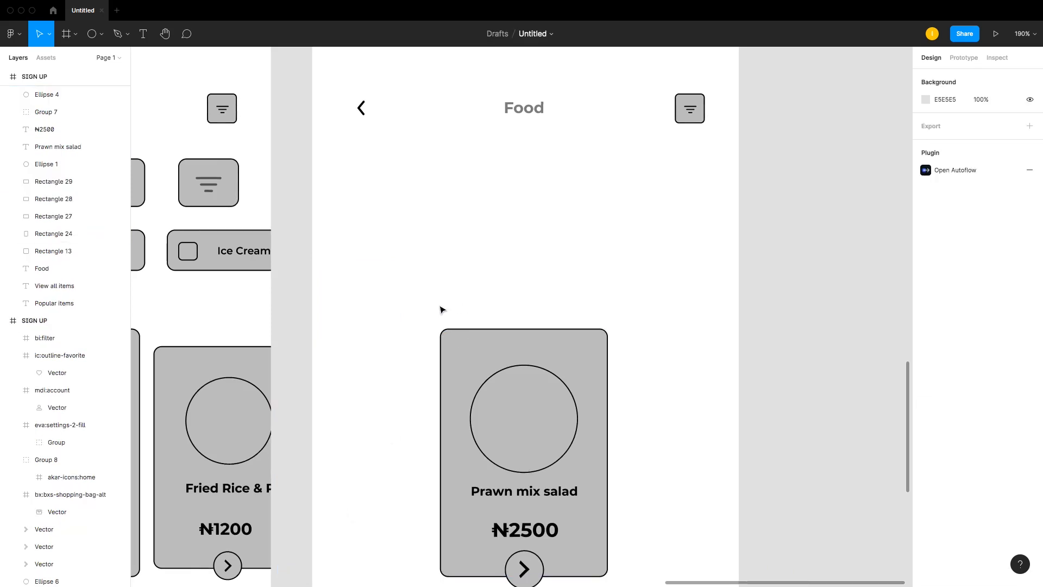
Step: Delete the Prawn mix salad card's background rectangle
{"action": "left_click", "coordinate": [506, 338]}
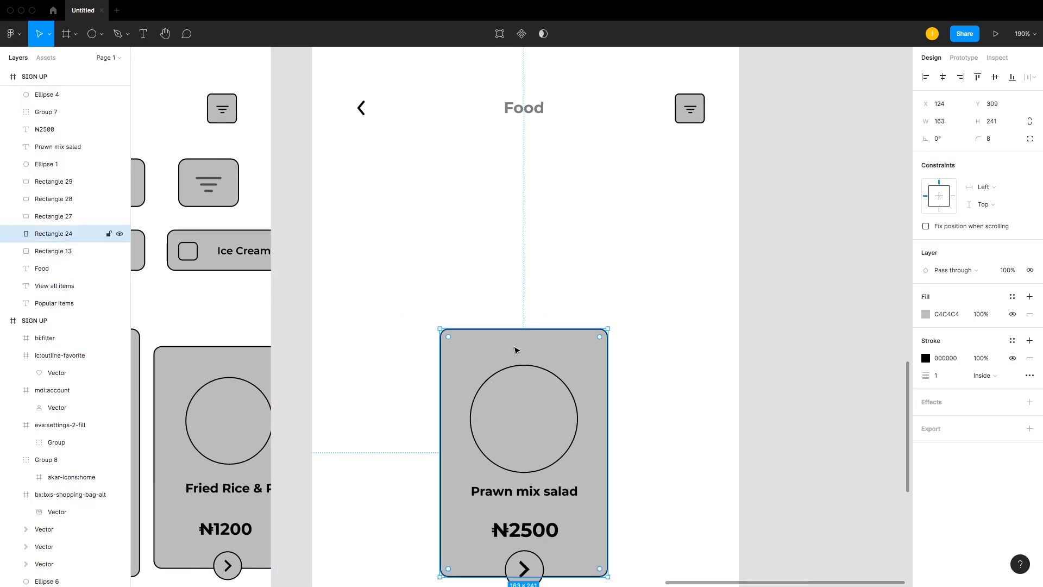
{"action": "key", "text": "Delete"}
Step: Move the food image circle up and enlarge it to about 182 × 182
{"action": "left_click_drag", "start_coordinate": [474, 344], "coordinate": [564, 450]}
{"action": "left_click_drag", "start_coordinate": [547, 438], "coordinate": [547, 250]}
{"action": "left_click_drag", "start_coordinate": [578, 286], "coordinate": [553, 299]}
{"action": "left_click", "coordinate": [659, 361]}
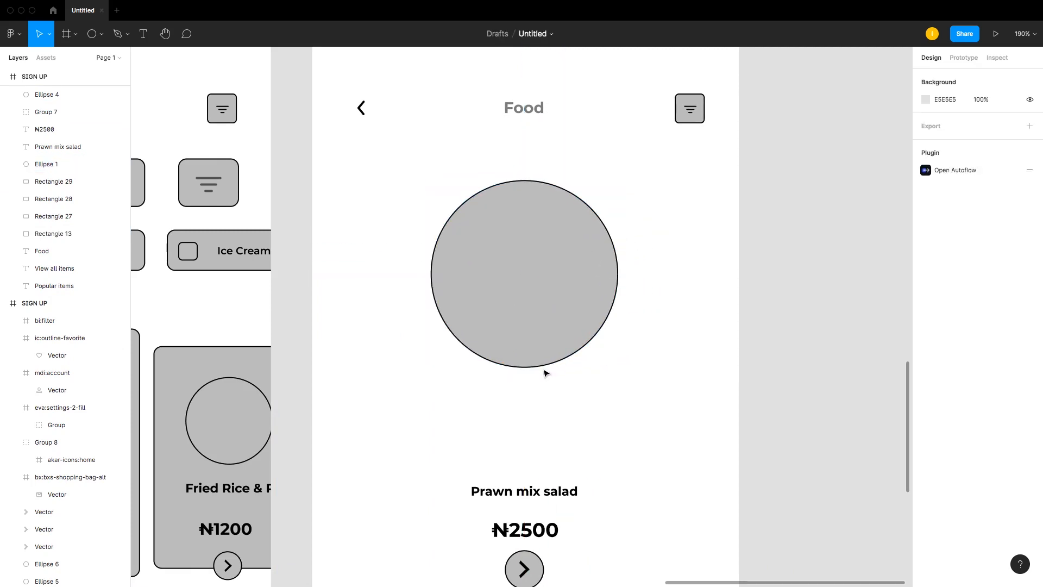
{"action": "left_click_drag", "start_coordinate": [536, 254], "coordinate": [538, 254]}
{"action": "scroll", "coordinate": [538, 254], "scroll_direction": "down", "scroll_amount": 2}
{"action": "scroll", "coordinate": [538, 256], "scroll_direction": "down", "scroll_amount": 2}
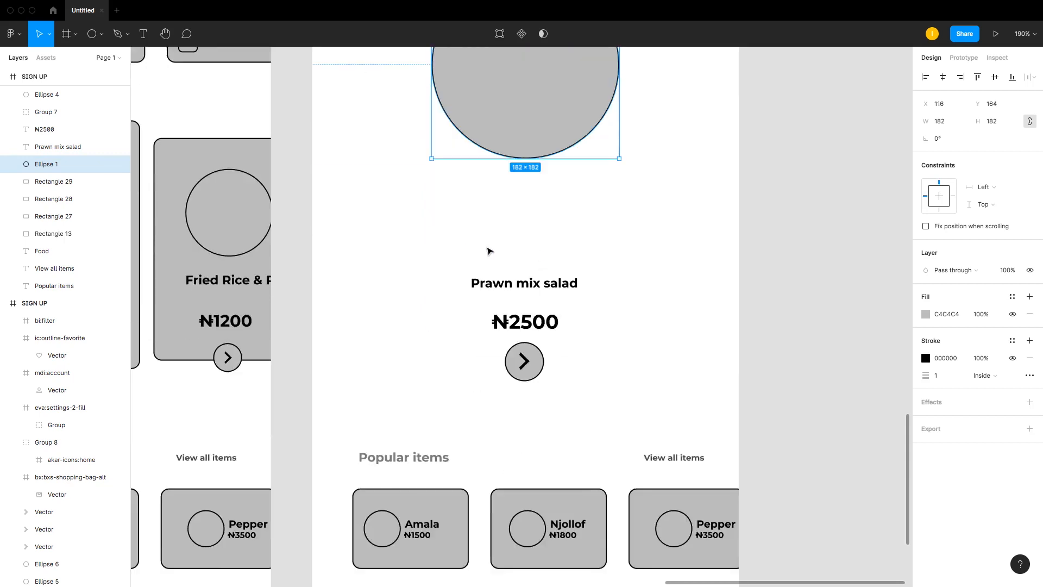
Step: Add a 121 × 40 rounded rectangle below the food image as a quantity box
{"action": "scroll", "coordinate": [487, 250], "scroll_direction": "up", "scroll_amount": 1}
{"action": "left_click", "coordinate": [450, 542]}
{"action": "left_click_drag", "start_coordinate": [450, 542], "coordinate": [562, 219]}
{"action": "left_click_drag", "start_coordinate": [528, 281], "coordinate": [528, 242]}
{"action": "left_click_drag", "start_coordinate": [586, 219], "coordinate": [566, 226]}
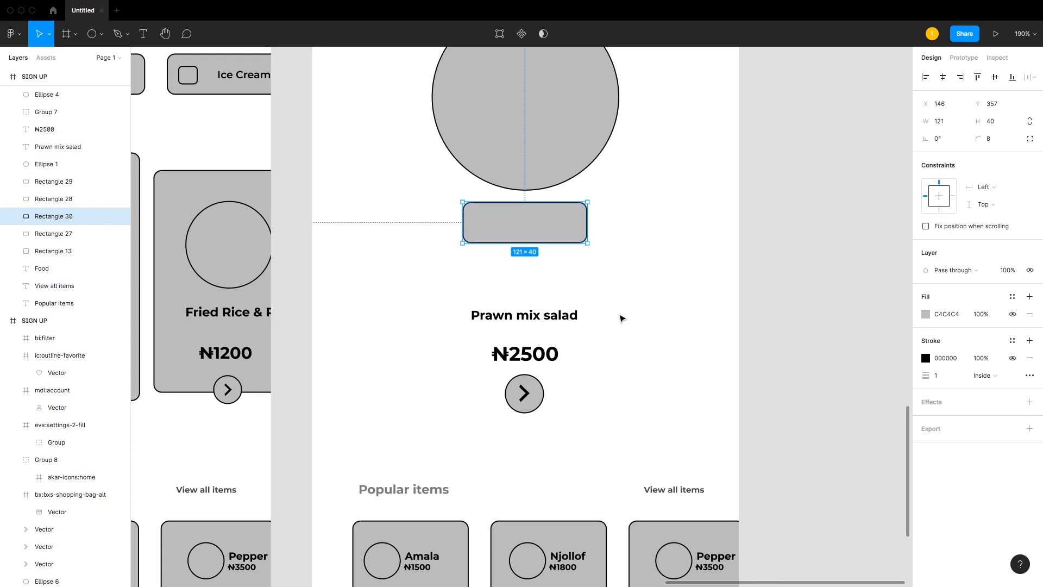
Step: Copy the dish name text into the quantity box, change it to 2, and set its font size to 15
{"action": "left_click", "coordinate": [622, 318]}
{"action": "left_click", "coordinate": [523, 316]}
{"action": "left_click_drag", "start_coordinate": [523, 321], "coordinate": [526, 226]}
{"action": "double_click", "coordinate": [526, 263]}
{"action": "type", "text": "2"}
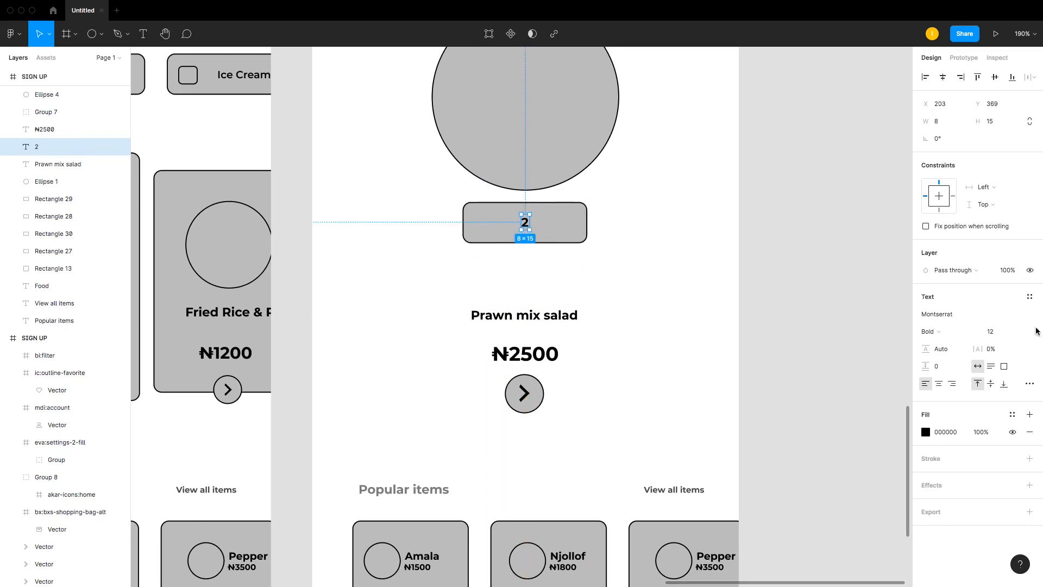
{"action": "left_click", "coordinate": [1000, 332]}
{"action": "type", "text": "15"}
{"action": "key", "text": "Return"}
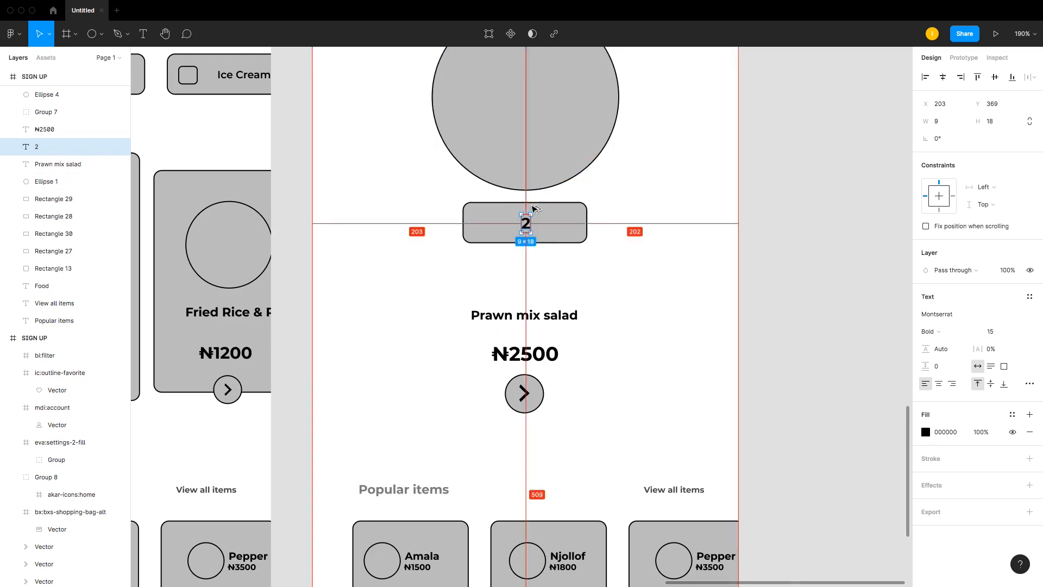
Step: Duplicate the 2 digit so three copies sit spaced across the quantity box
{"action": "left_click_drag", "start_coordinate": [526, 224], "coordinate": [483, 226]}
{"action": "key", "text": "shift+0"}
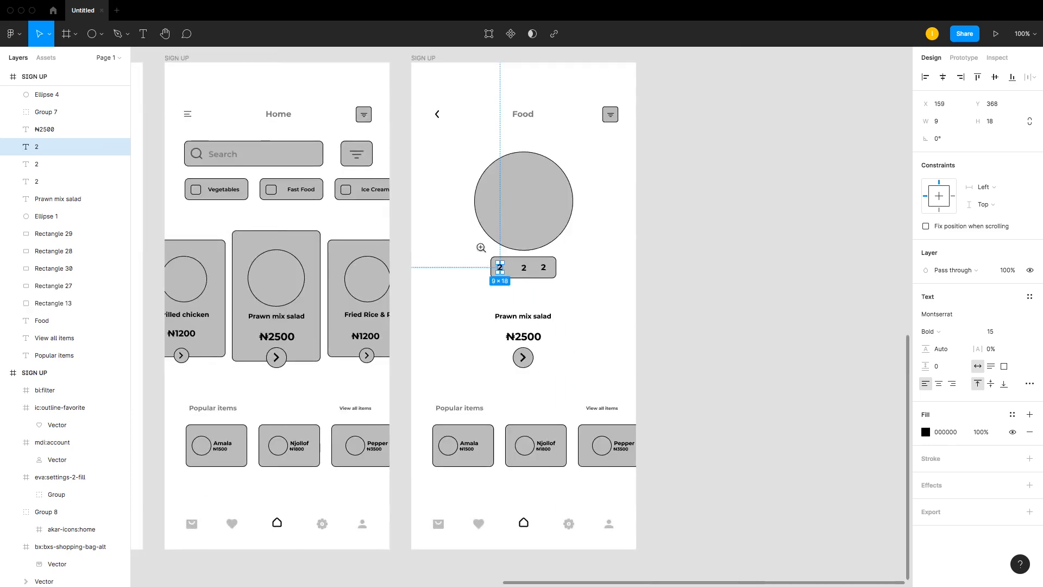
Step: Change the left digit to a minus sign and the right digit to a plus sign
{"action": "left_click_drag", "start_coordinate": [414, 226], "coordinate": [606, 275]}
{"action": "double_click", "coordinate": [500, 267]}
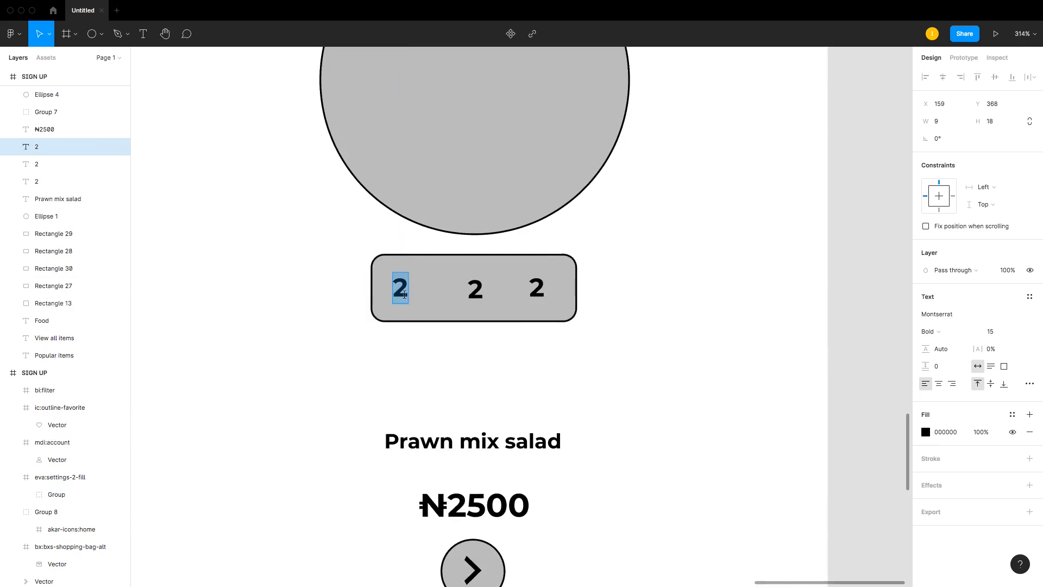
{"action": "type", "text": "-"}
{"action": "key", "text": "Escape"}
{"action": "double_click", "coordinate": [537, 288]}
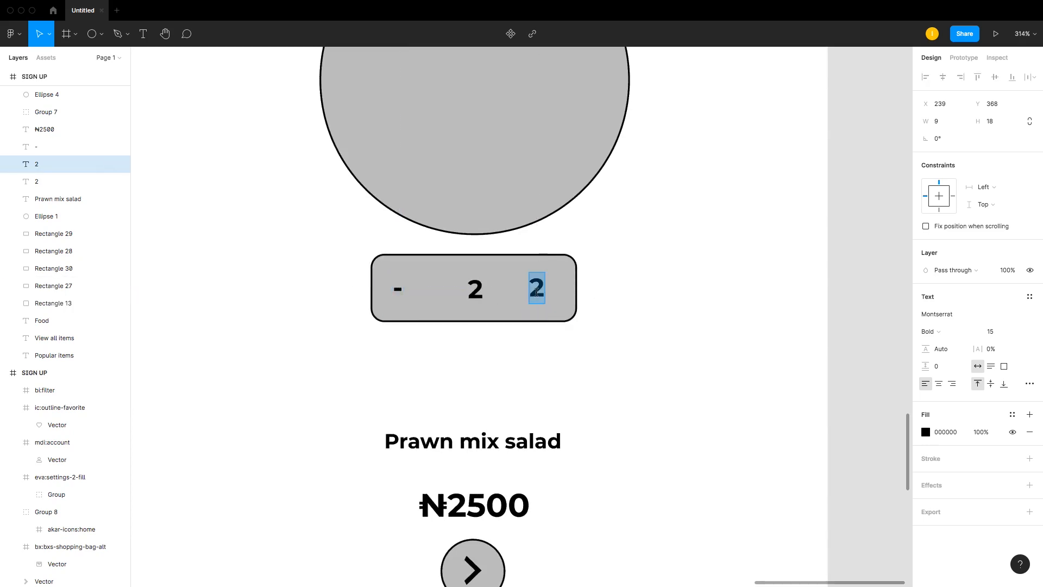
{"action": "type", "text": "+"}
{"action": "key", "text": "Escape"}
Step: Nudge the plus sign rightwards to balance its spacing with the minus sign
{"action": "left_click", "coordinate": [426, 353]}
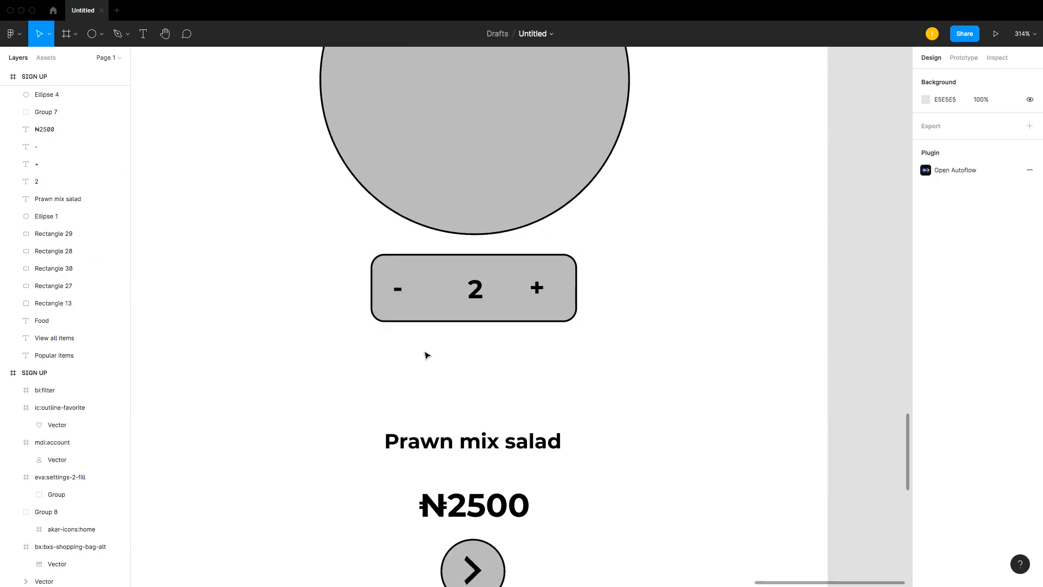
{"action": "left_click", "coordinate": [396, 290]}
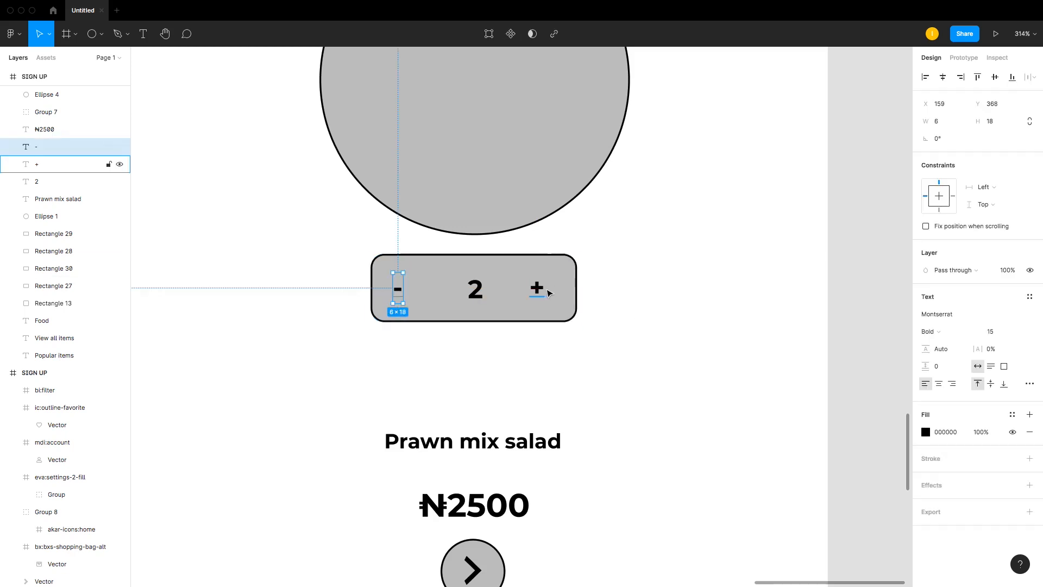
{"action": "left_click", "coordinate": [544, 289]}
{"action": "key", "text": "alt"}
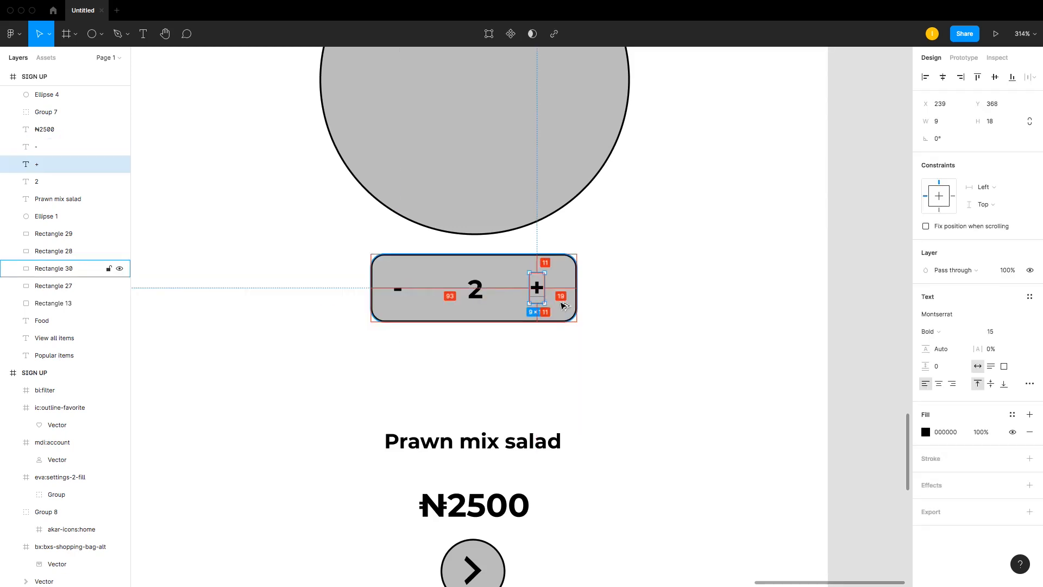
{"action": "key", "text": "Right"}
{"action": "key", "text": "Right"}
{"action": "key", "text": "Right"}
{"action": "key", "text": "Right"}
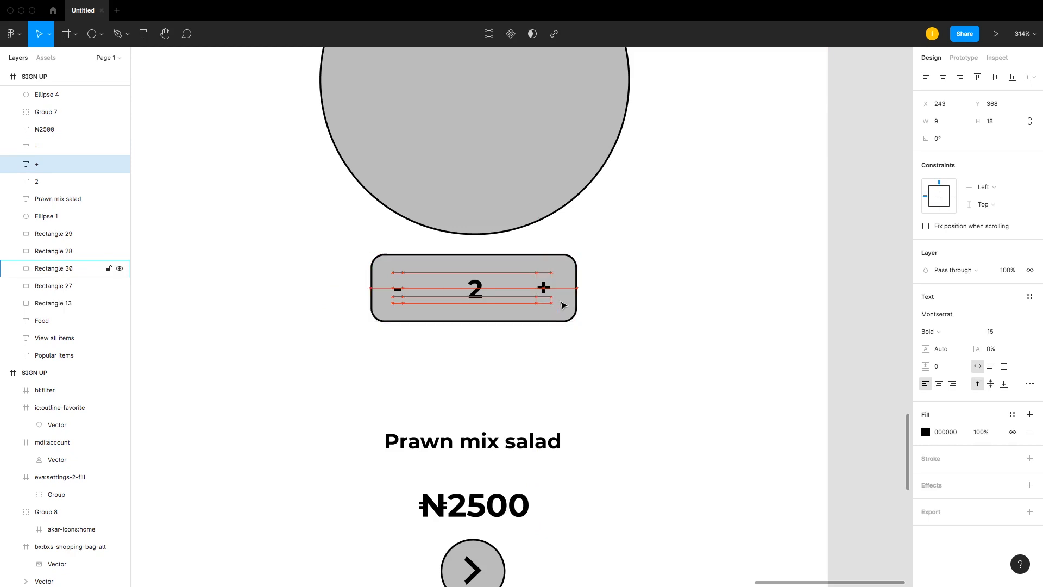
{"action": "key", "text": "Right"}
{"action": "key", "text": "Right"}
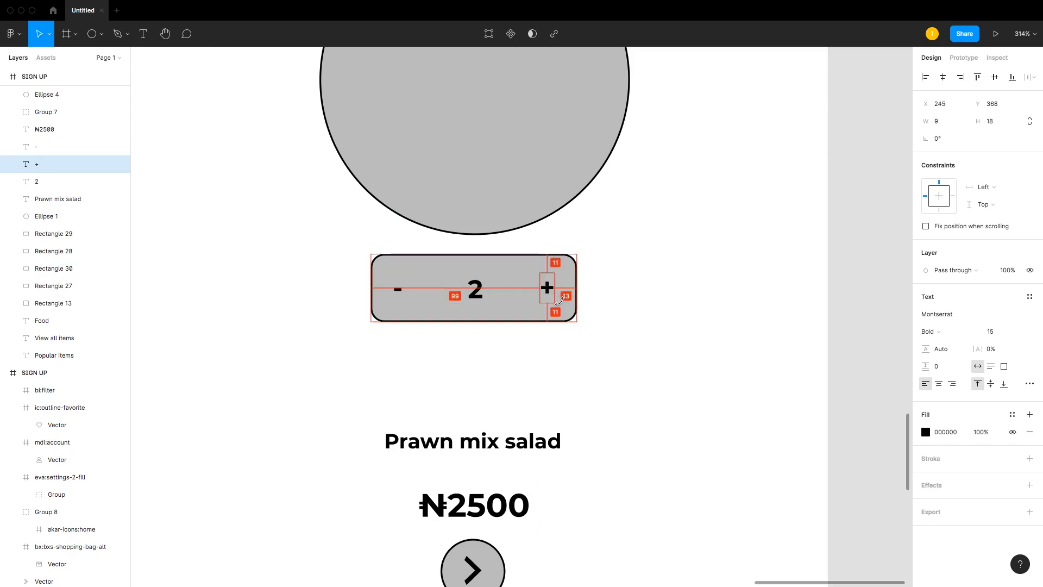
Step: Center the quantity number horizontally within the quantity box
{"action": "left_click", "coordinate": [476, 291]}
{"action": "left_click", "coordinate": [494, 311], "text": "shift"}
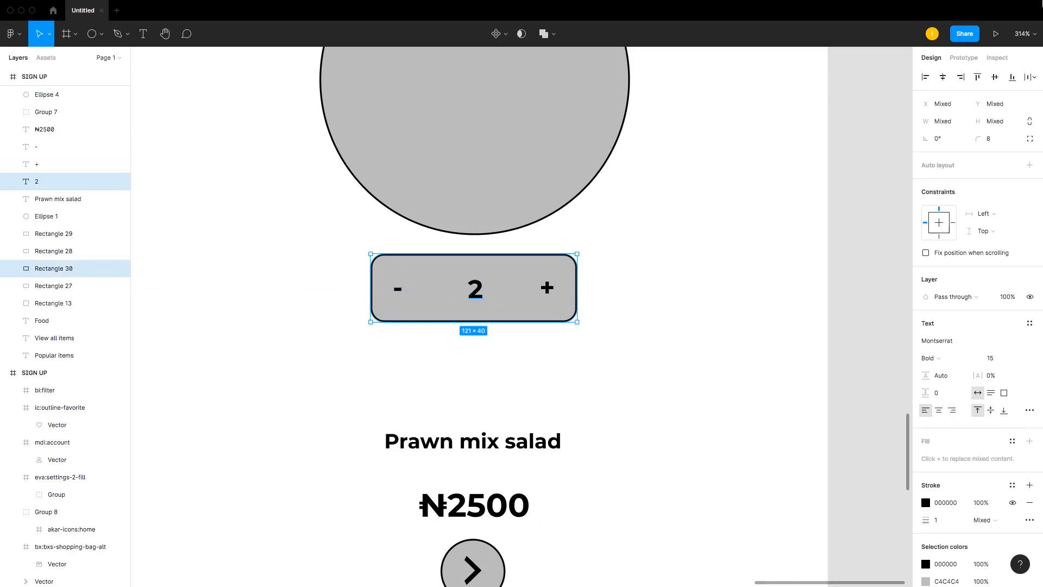
{"action": "left_click", "coordinate": [943, 77]}
{"action": "left_click", "coordinate": [694, 273]}
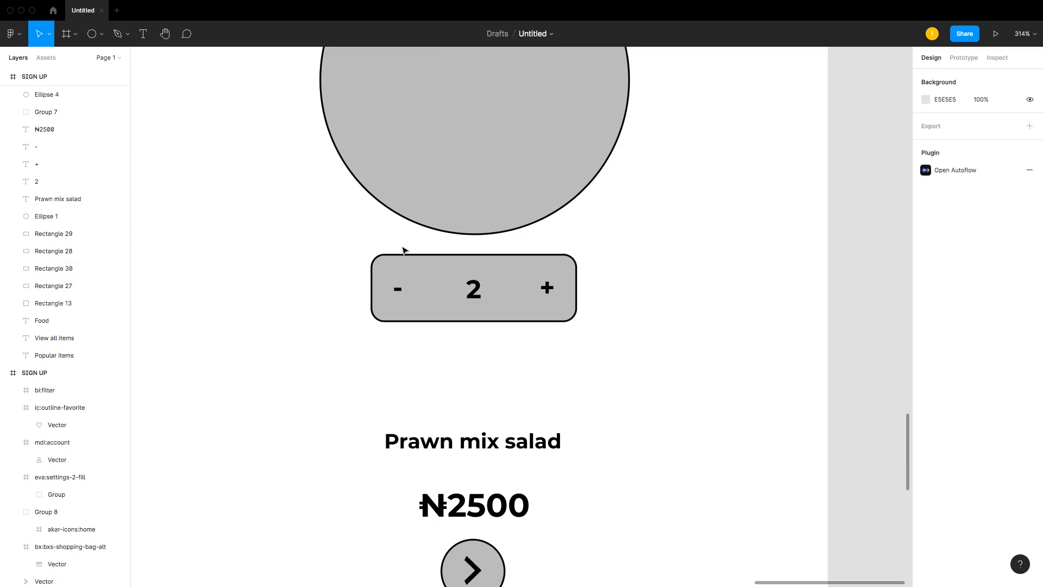
Step: Set the quantity number's font size to 18 and nudge it up to sit centered in the box
{"action": "key", "text": "super+minus"}
{"action": "key", "text": "super+minus"}
{"action": "key", "text": "super+plus"}
{"action": "key", "text": "super+plus"}
{"action": "key", "text": "super+plus"}
{"action": "key", "text": "super+minus"}
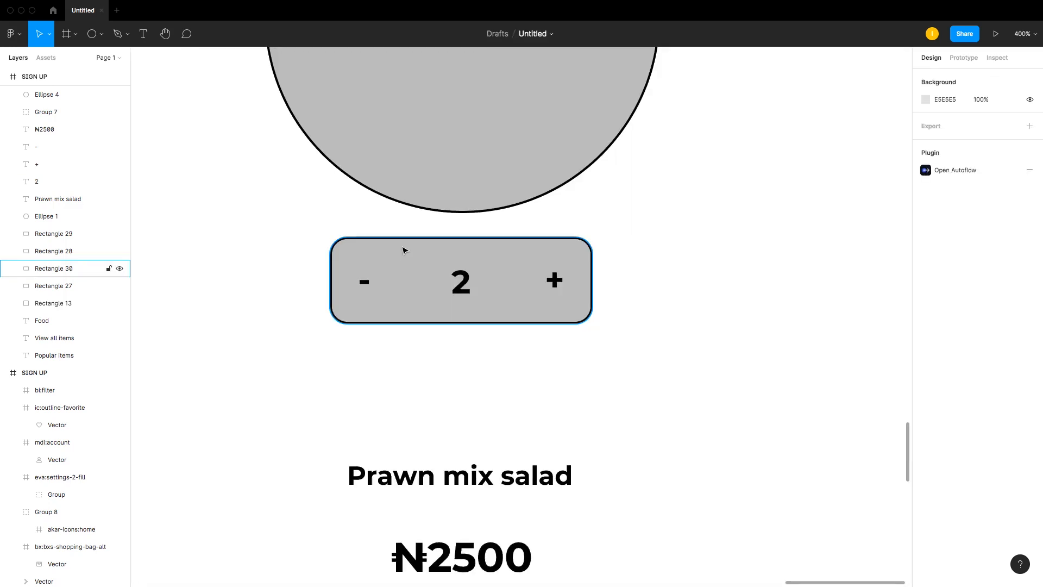
{"action": "key", "text": "super+plus"}
{"action": "left_click", "coordinate": [386, 252]}
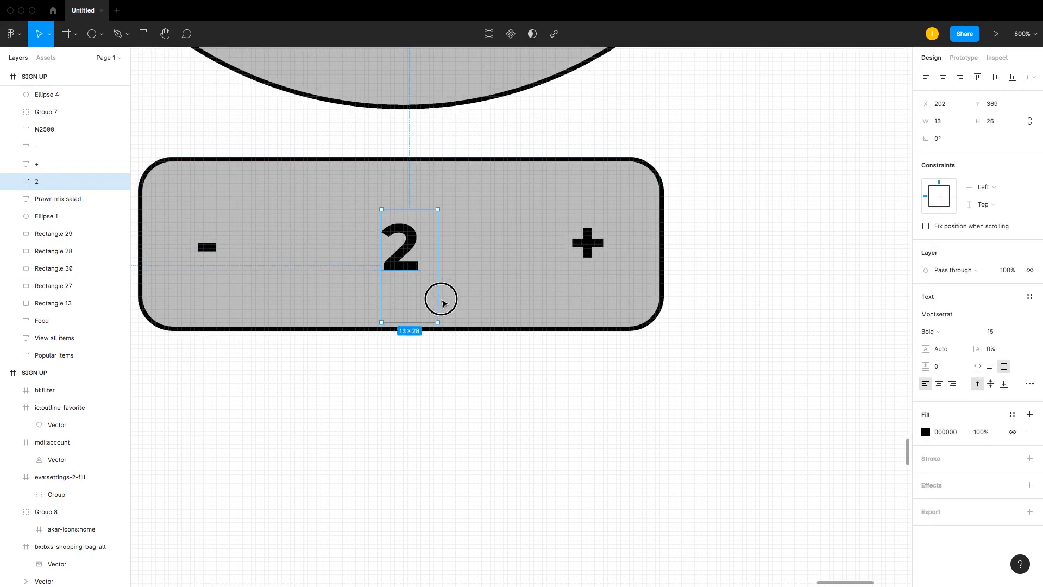
{"action": "left_click", "coordinate": [1005, 336]}
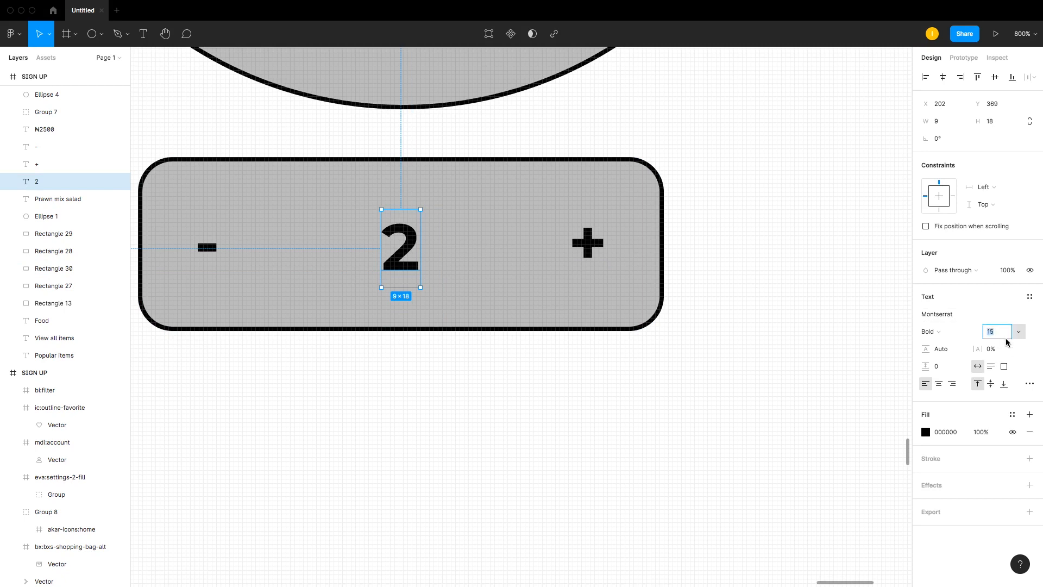
{"action": "type", "text": "18"}
{"action": "key", "text": "Return"}
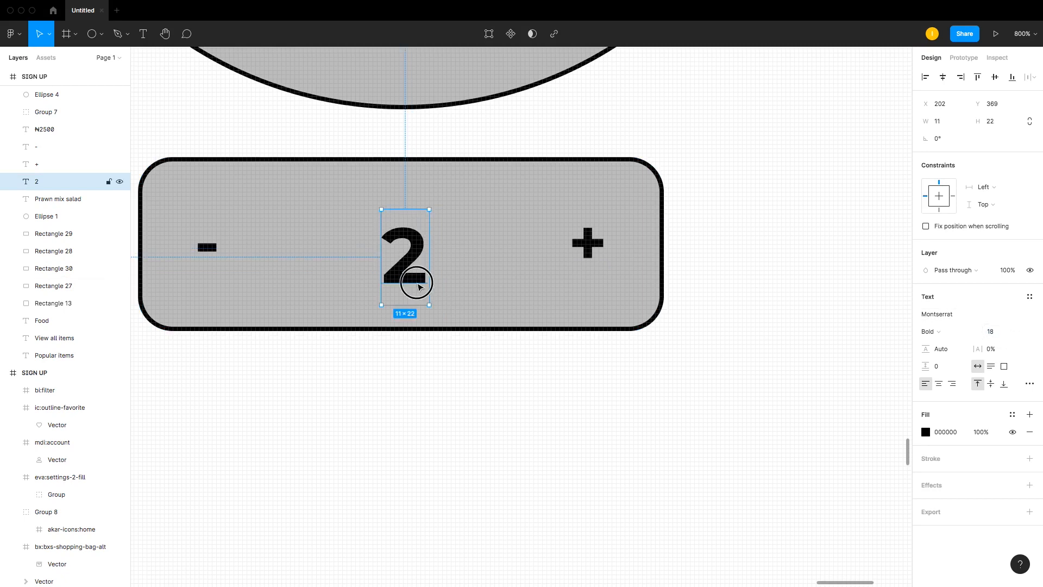
{"action": "left_click_drag", "start_coordinate": [415, 282], "coordinate": [415, 275]}
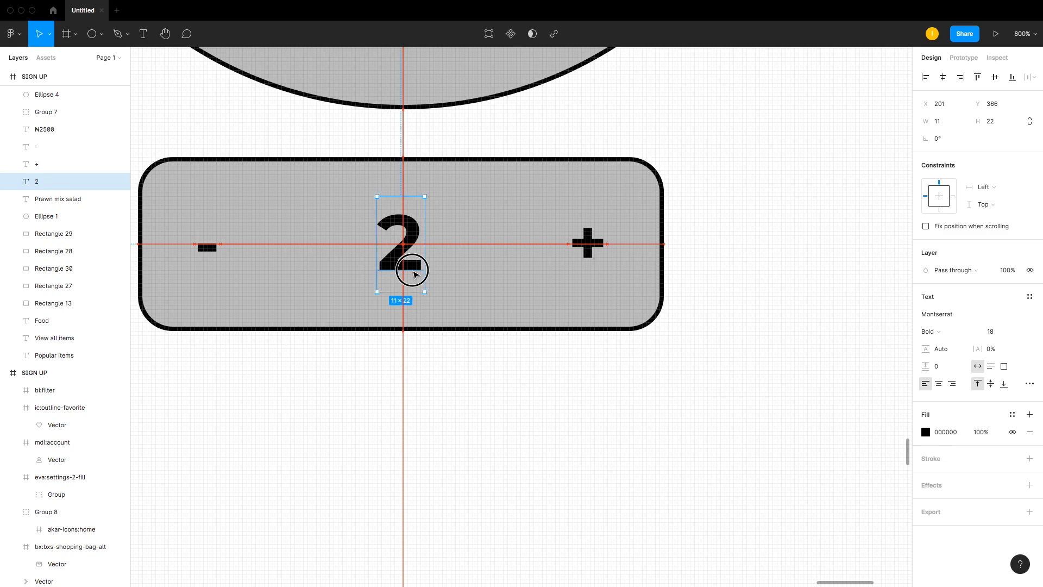
Step: Move the "Prawn mix salad" title to the left edge just below the quantity selector
{"action": "left_click", "coordinate": [483, 301]}
{"action": "key", "text": "shift+0"}
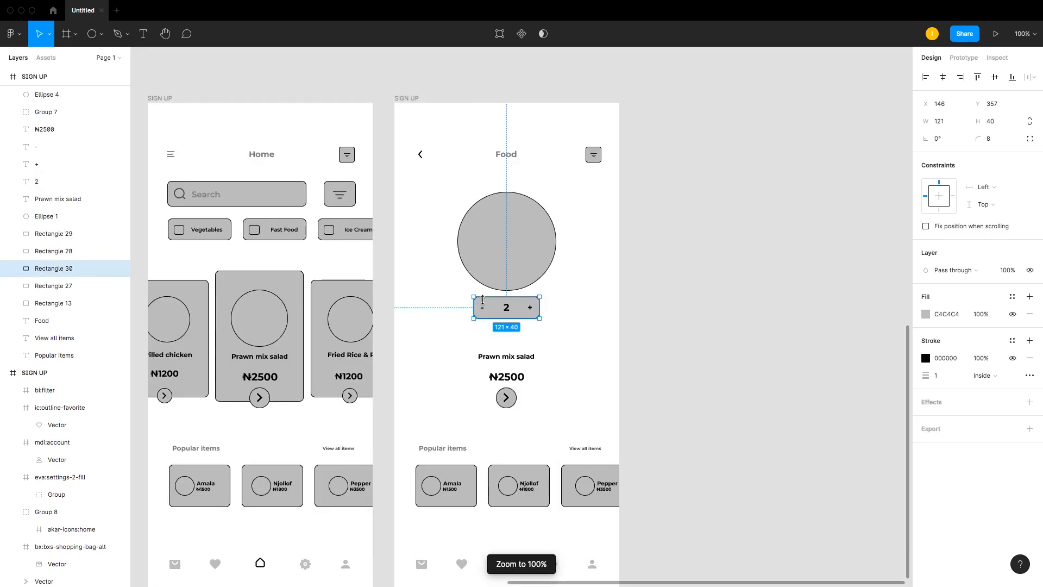
{"action": "left_click", "coordinate": [776, 392]}
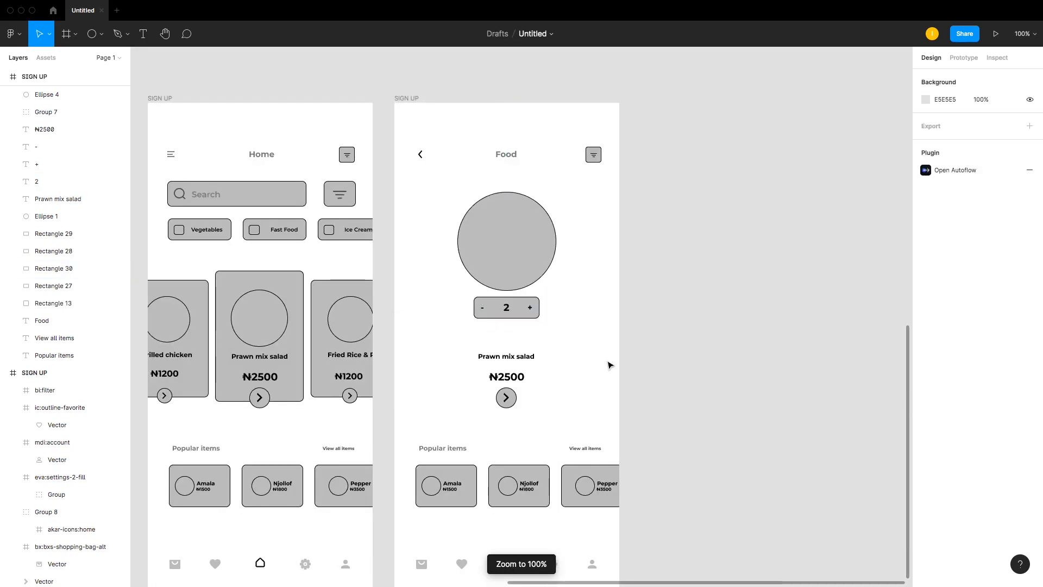
{"action": "left_click", "coordinate": [507, 358]}
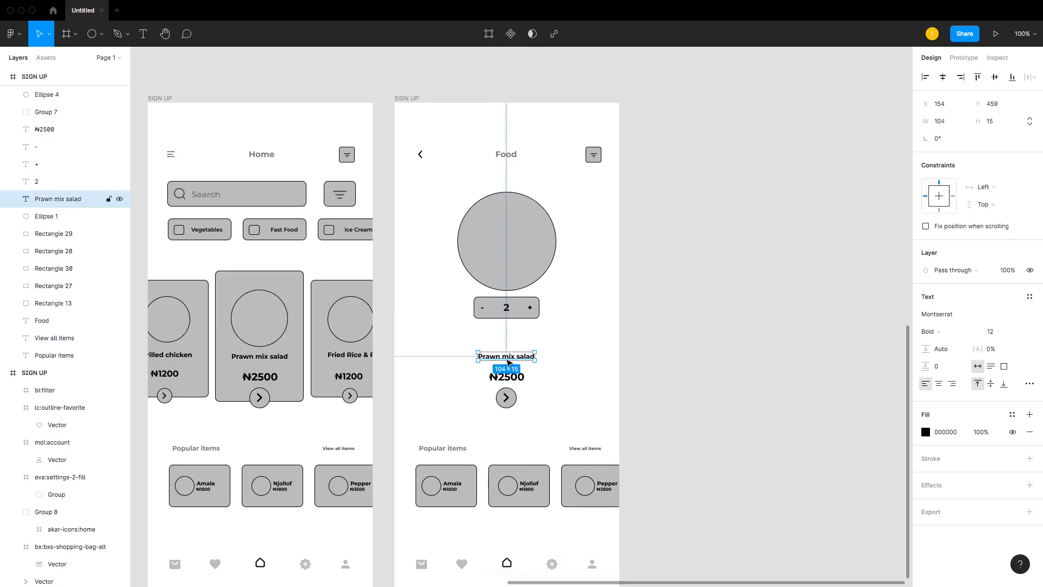
{"action": "mouse_move", "coordinate": [509, 363]}
{"action": "left_mouse_down"}
{"action": "mouse_move", "coordinate": [443, 341]}
{"action": "mouse_move", "coordinate": [449, 352]}
{"action": "mouse_move", "coordinate": [506, 355]}
{"action": "left_mouse_up"}
{"action": "double_click", "coordinate": [447, 347]}
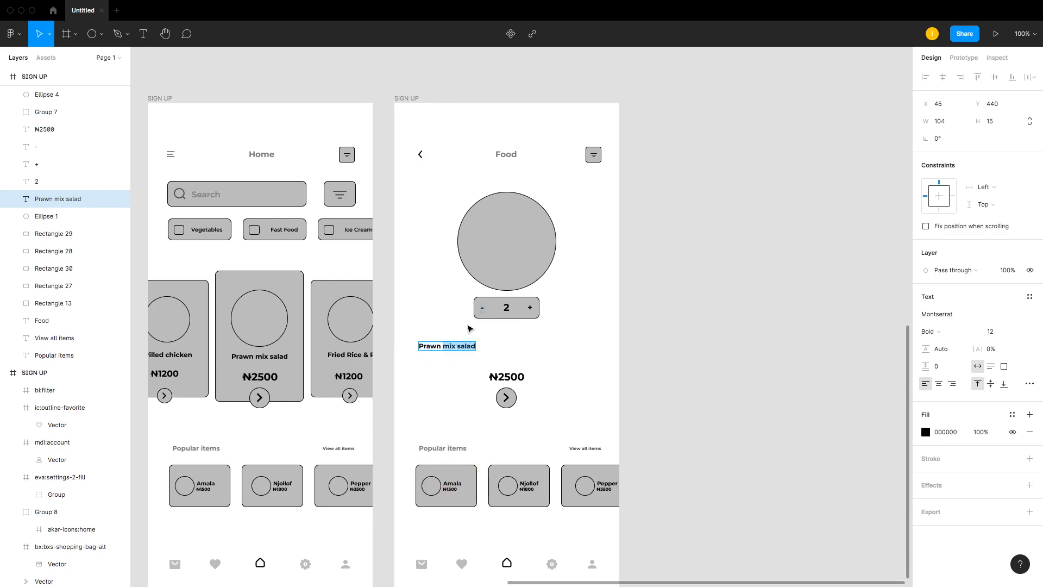
Step: Delete the word "salad" from the title so it reads "Prawn mix"
{"action": "left_click", "coordinate": [457, 345]}
{"action": "left_click_drag", "start_coordinate": [458, 346], "coordinate": [480, 351]}
{"action": "key", "text": "BackSpace"}
{"action": "key", "text": "Escape"}
Step: Duplicate the "Prawn mix" text onto a second line below and change the copy to "Salad"
{"action": "left_click_drag", "start_coordinate": [451, 350], "coordinate": [451, 359]}
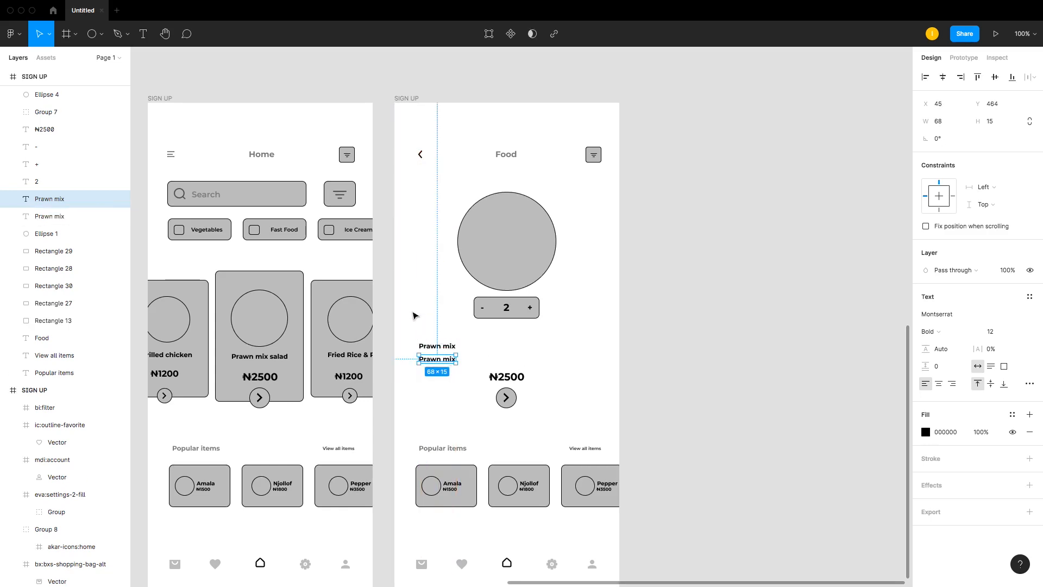
{"action": "key", "text": "z"}
{"action": "mouse_move", "coordinate": [405, 300]}
{"action": "left_mouse_down"}
{"action": "mouse_move", "coordinate": [481, 379]}
{"action": "mouse_move", "coordinate": [577, 420]}
{"action": "left_mouse_up"}
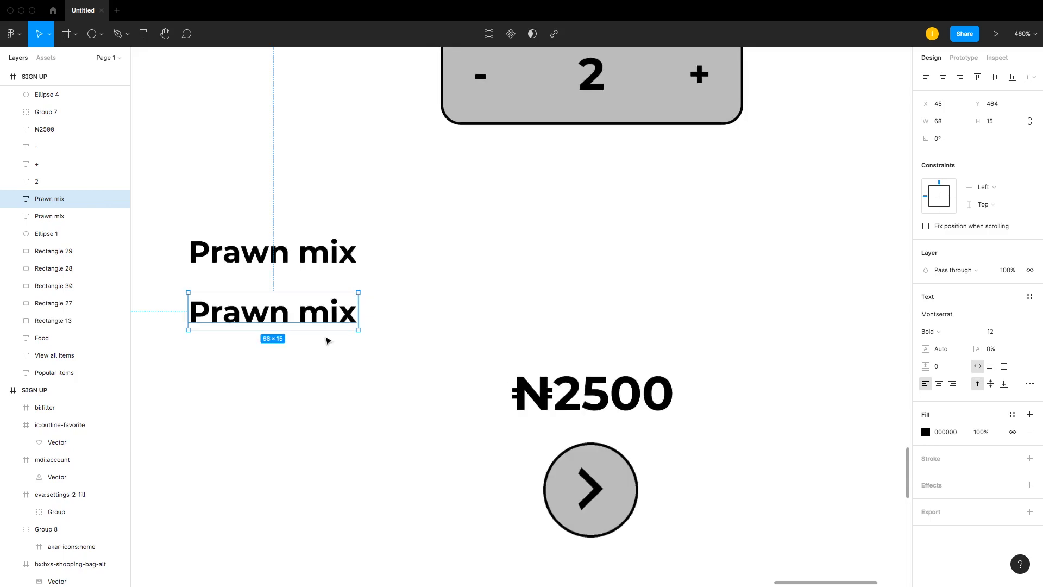
{"action": "left_click_drag", "start_coordinate": [299, 319], "coordinate": [298, 313]}
{"action": "double_click", "coordinate": [298, 312]}
{"action": "type", "text": "S"}
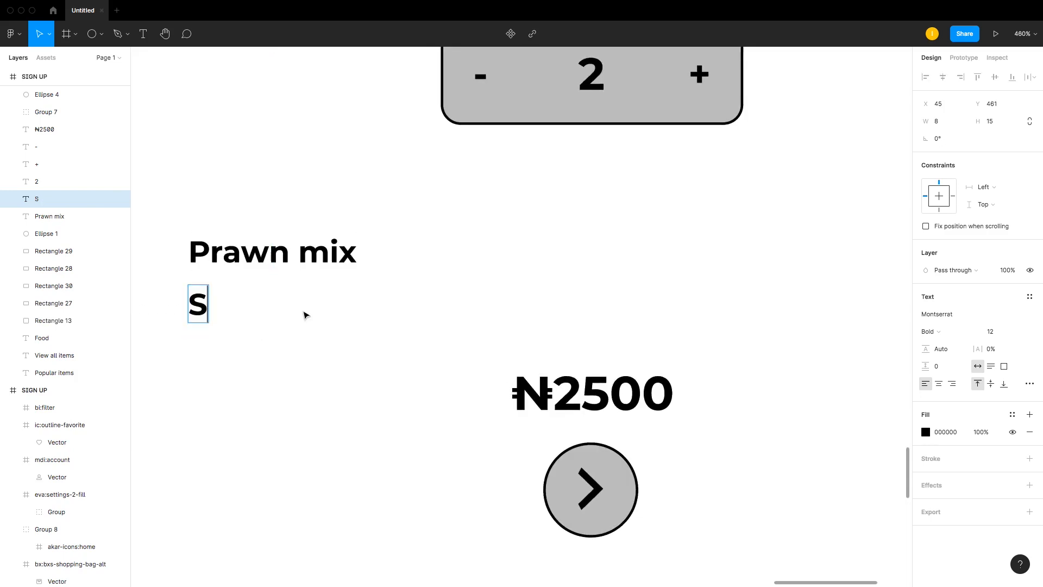
{"action": "type", "text": "alad"}
{"action": "key", "text": "Escape"}
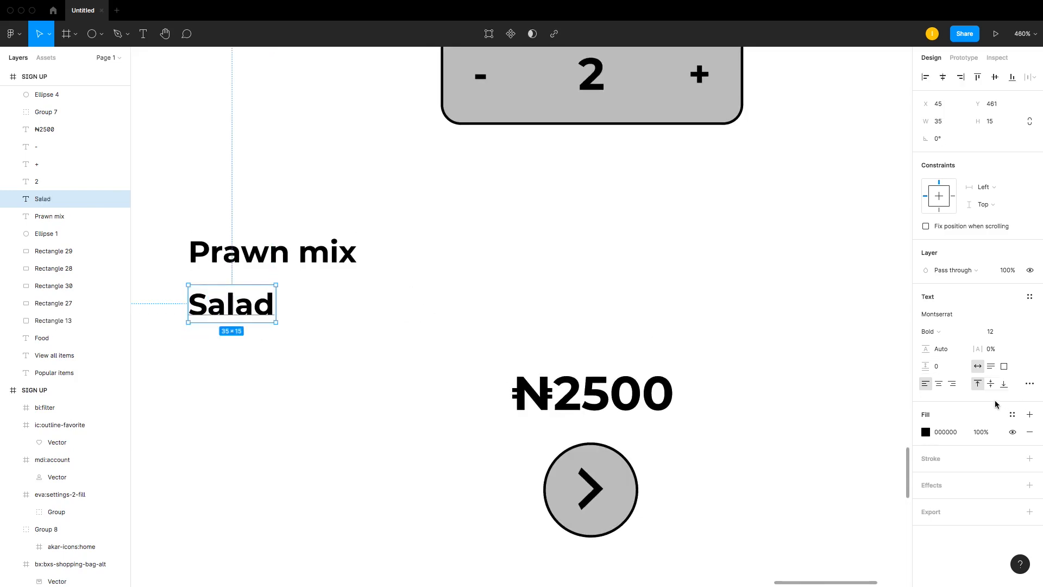
Step: Change the second line's text to lowercase "salad"
{"action": "type", "text": "21"}
{"action": "key", "text": "Return"}
{"action": "double_click", "coordinate": [205, 303]}
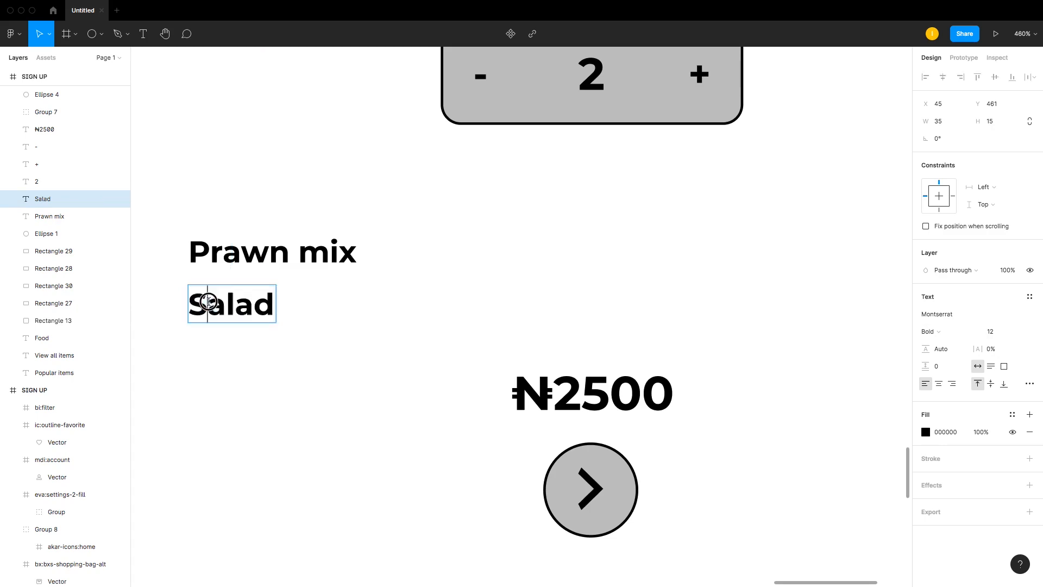
{"action": "left_click_drag", "start_coordinate": [205, 303], "coordinate": [229, 301]}
{"action": "type", "text": "s"}
{"action": "key", "text": "Escape"}
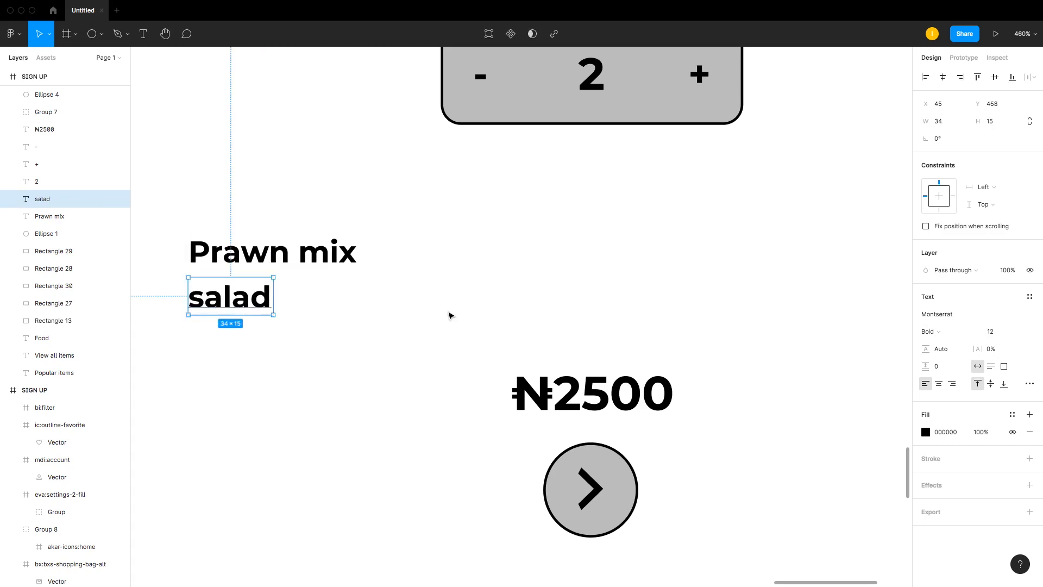
Step: Duplicate a popular-item card into the space below the title and move the price and arrow button outside the frame
{"action": "left_click", "coordinate": [449, 315]}
{"action": "key", "text": "shift+0"}
{"action": "key", "text": "super+plus"}
{"action": "key", "text": "super+minus"}
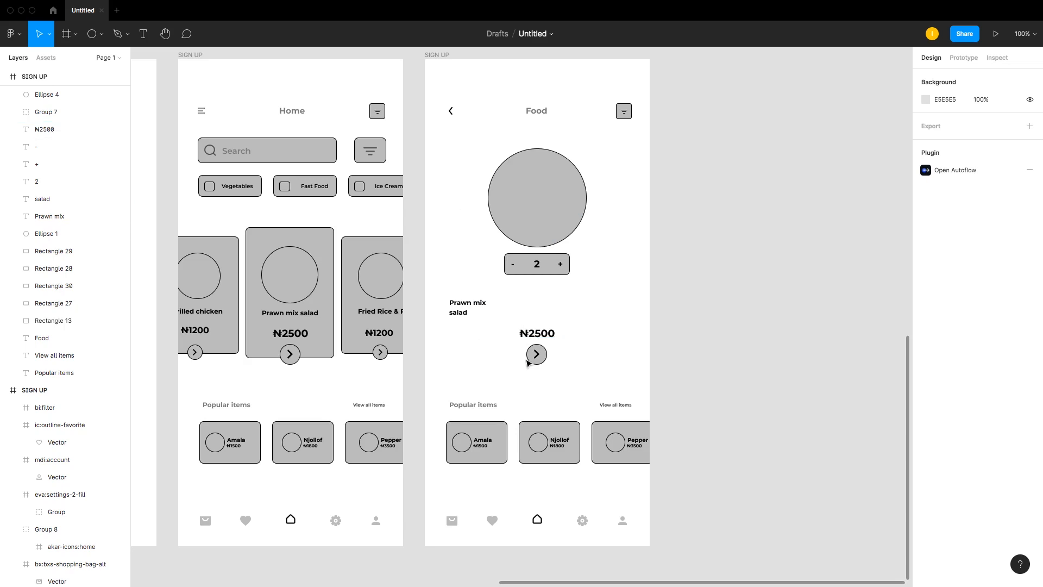
{"action": "left_click", "coordinate": [494, 435]}
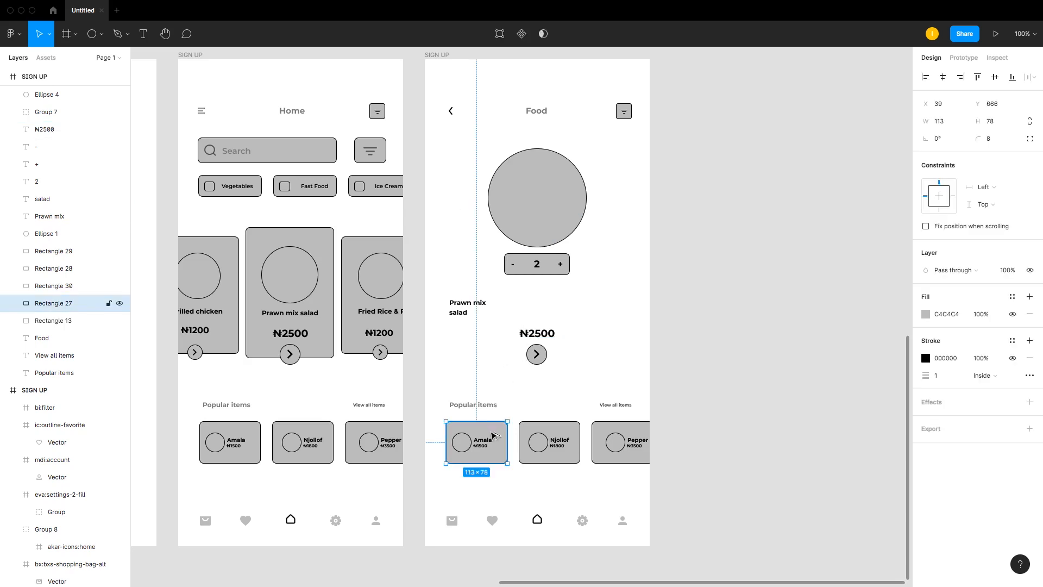
{"action": "left_click_drag", "start_coordinate": [493, 435], "coordinate": [498, 336]}
{"action": "left_click_drag", "start_coordinate": [564, 321], "coordinate": [718, 381]}
Step: Shrink the copied card to about 69 × 48 and make three such size boxes in a row
{"action": "left_click", "coordinate": [478, 343]}
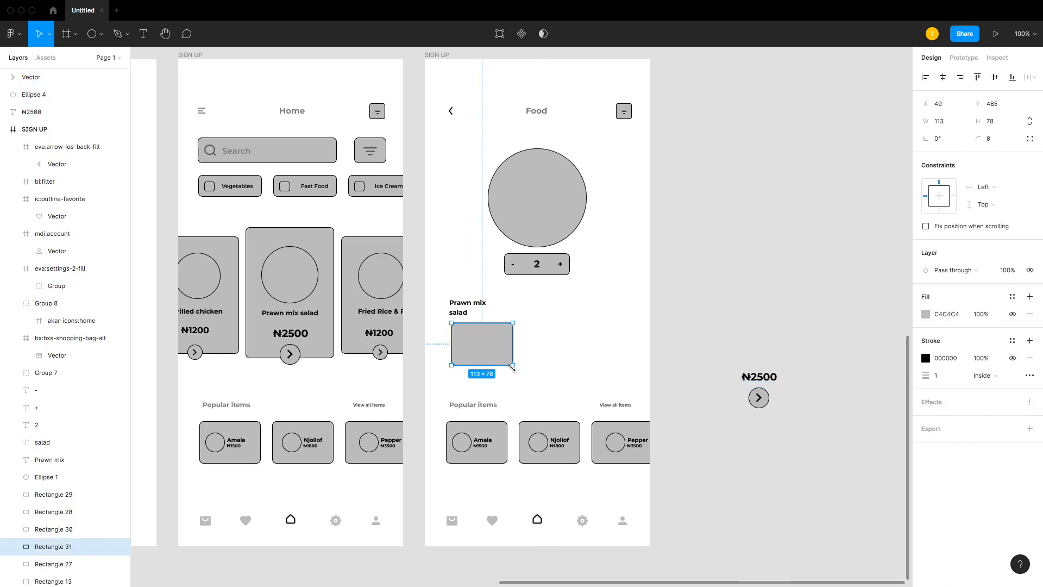
{"action": "left_click_drag", "start_coordinate": [513, 365], "coordinate": [606, 348]}
{"action": "left_click", "coordinate": [506, 354]}
{"action": "left_click", "coordinate": [491, 356]}
{"action": "left_click", "coordinate": [498, 352]}
{"action": "left_click", "coordinate": [704, 347]}
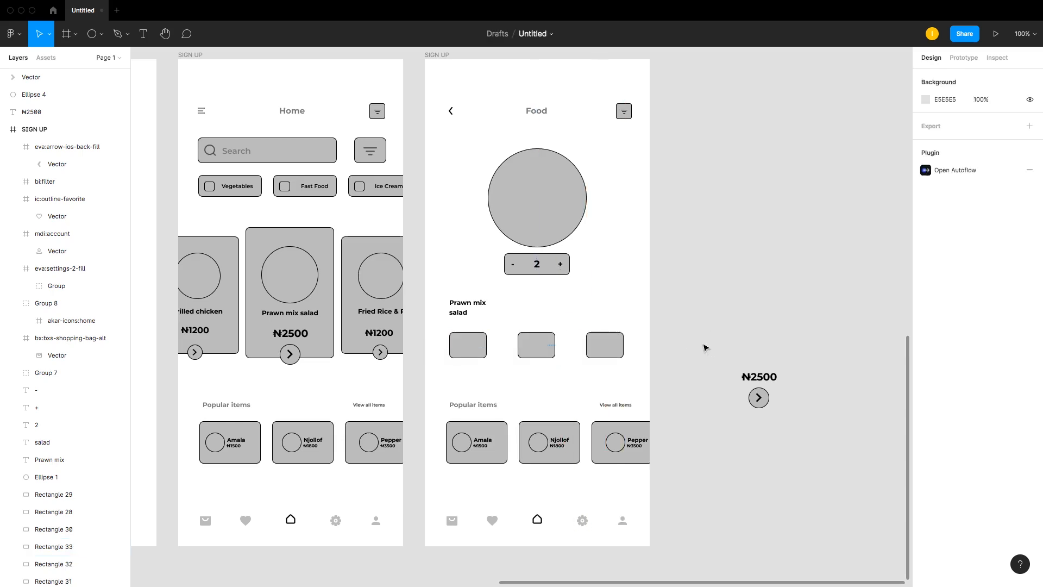
Step: Widen the rightmost size box to 80 wide by extending its left edge
{"action": "left_click_drag", "start_coordinate": [678, 343], "coordinate": [455, 345]}
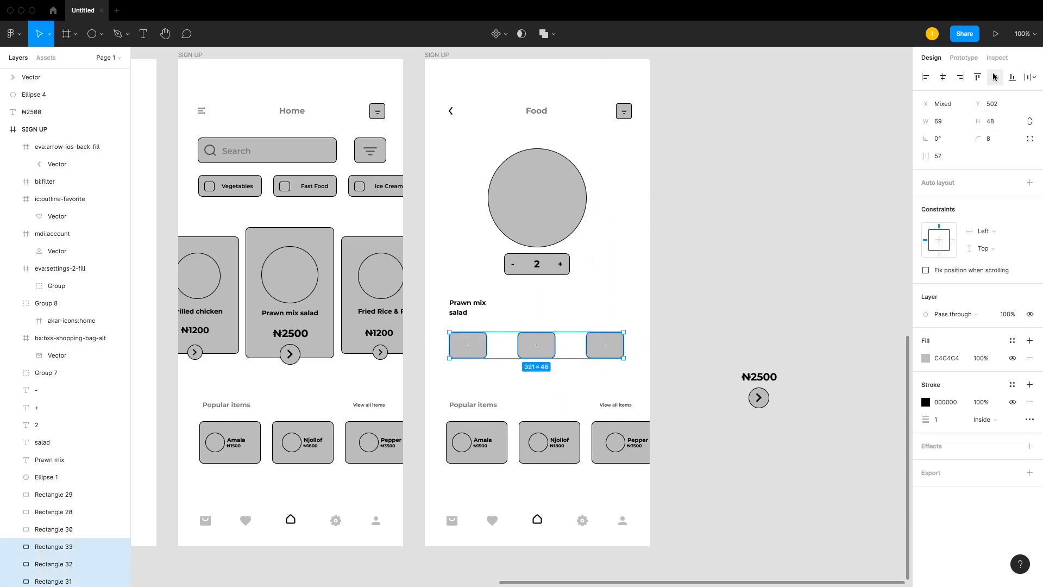
{"action": "left_click", "coordinate": [761, 213]}
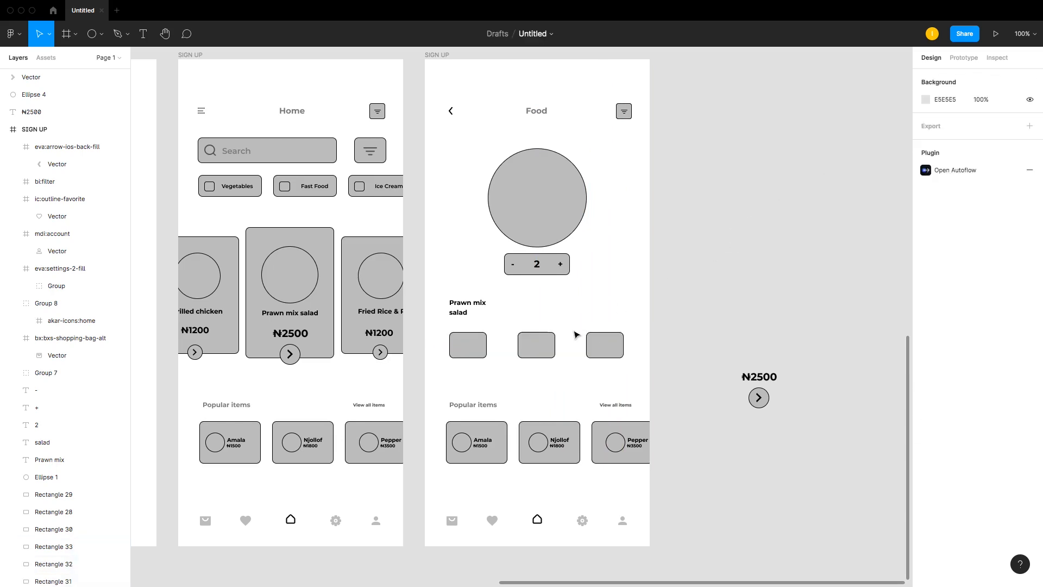
{"action": "left_click", "coordinate": [587, 345]}
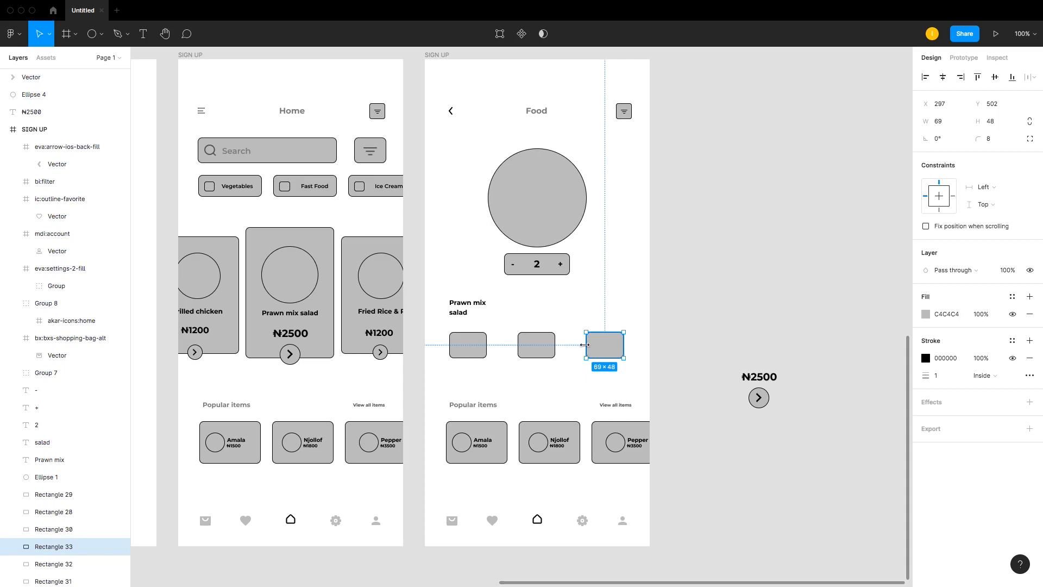
{"action": "left_click_drag", "start_coordinate": [585, 345], "coordinate": [579, 348]}
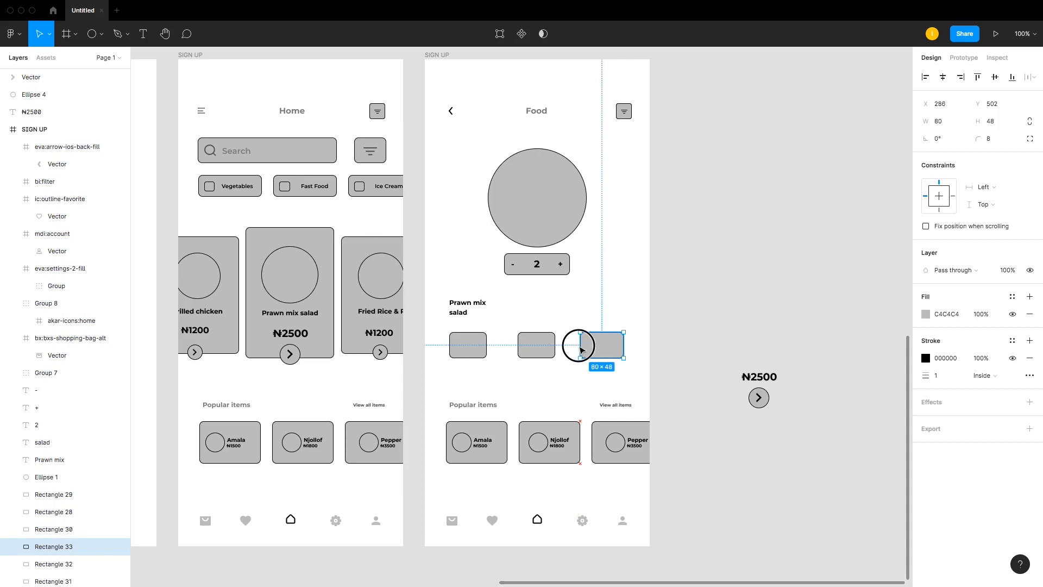
Step: Set the widths of the middle and left size boxes to 80
{"action": "left_click", "coordinate": [544, 344]}
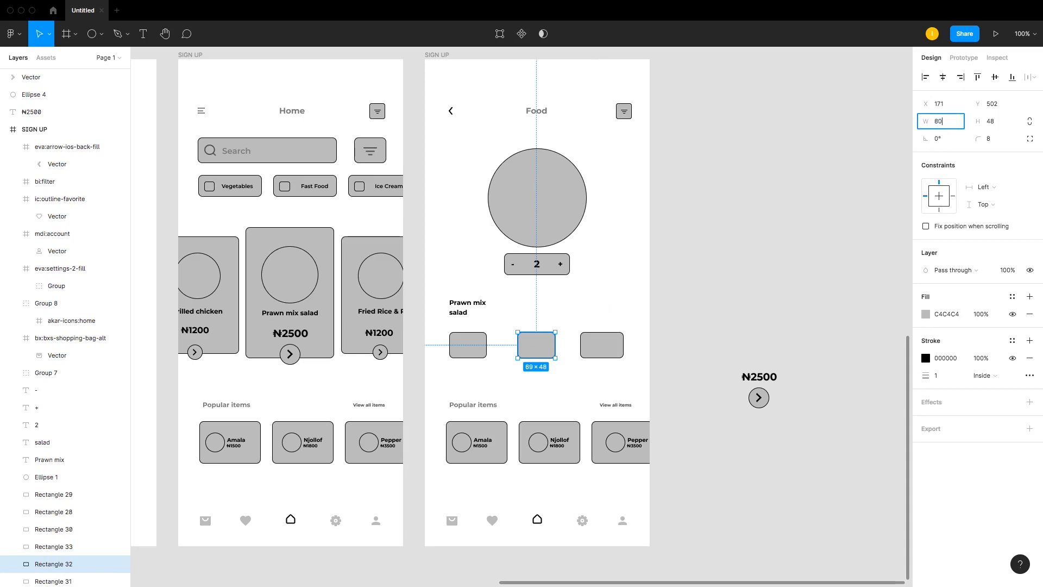
{"action": "type", "text": "80"}
{"action": "key", "text": "Return"}
{"action": "left_click", "coordinate": [465, 352]}
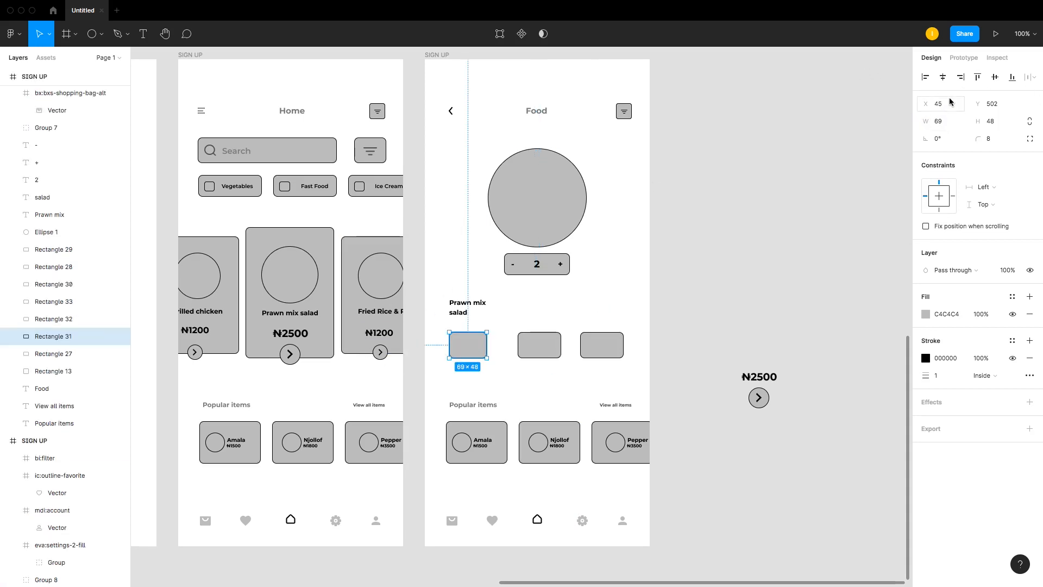
{"action": "type", "text": "80"}
{"action": "key", "text": "Return"}
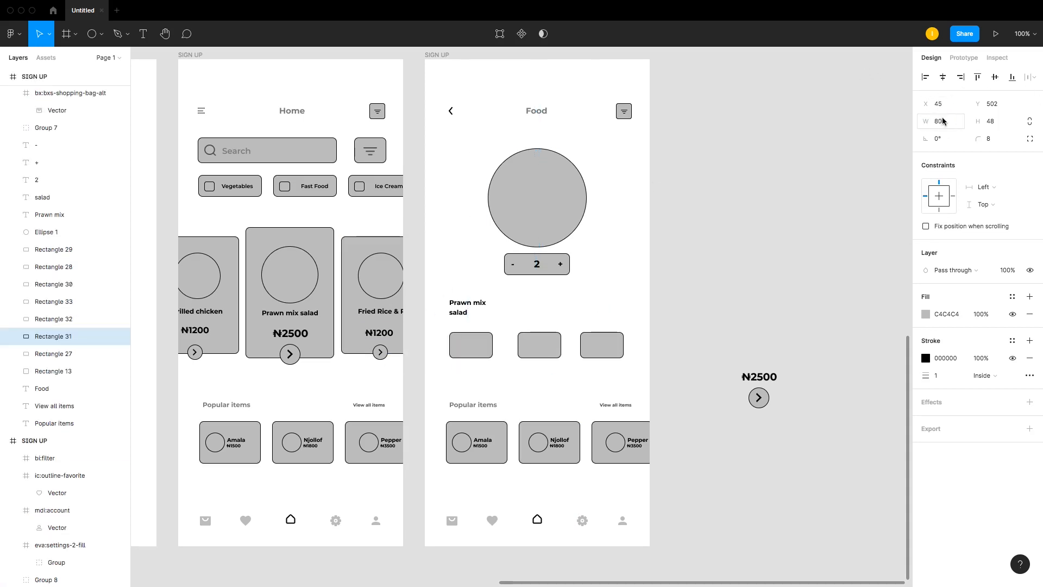
Step: Center the middle size box horizontally in the frame
{"action": "left_click", "coordinate": [535, 345]}
{"action": "left_click", "coordinate": [942, 77]}
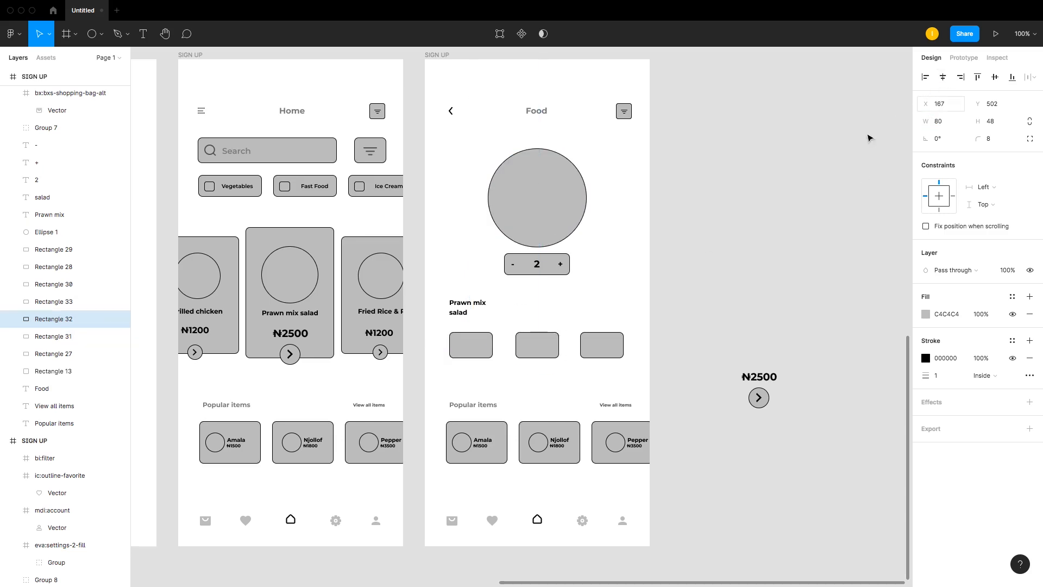
{"action": "left_click", "coordinate": [676, 266]}
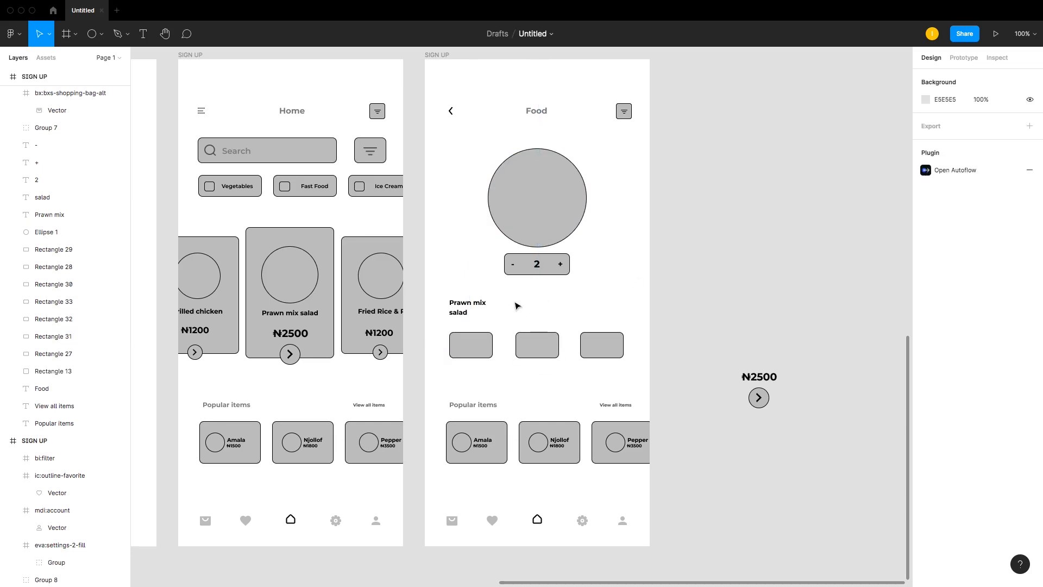
Step: Move the ₦2500 price text into the middle size box and change it to the letter M
{"action": "left_click", "coordinate": [471, 303]}
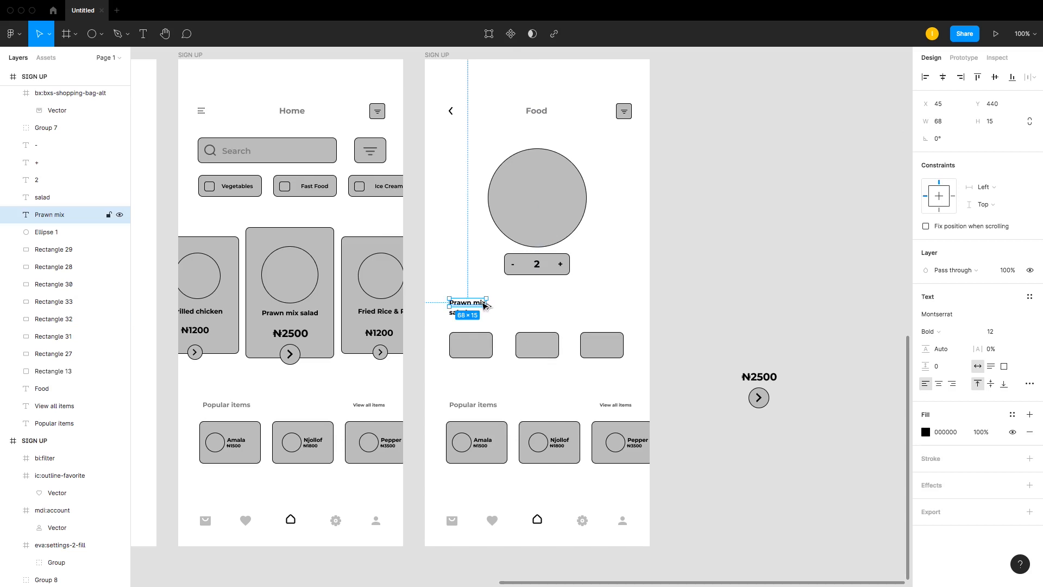
{"action": "left_click", "coordinate": [755, 376]}
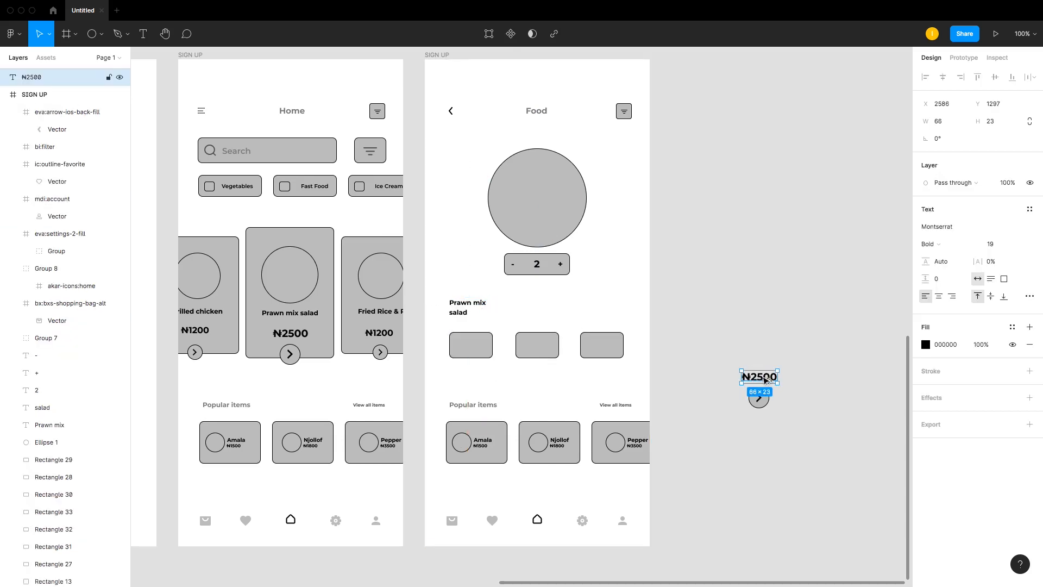
{"action": "left_click_drag", "start_coordinate": [765, 380], "coordinate": [546, 350]}
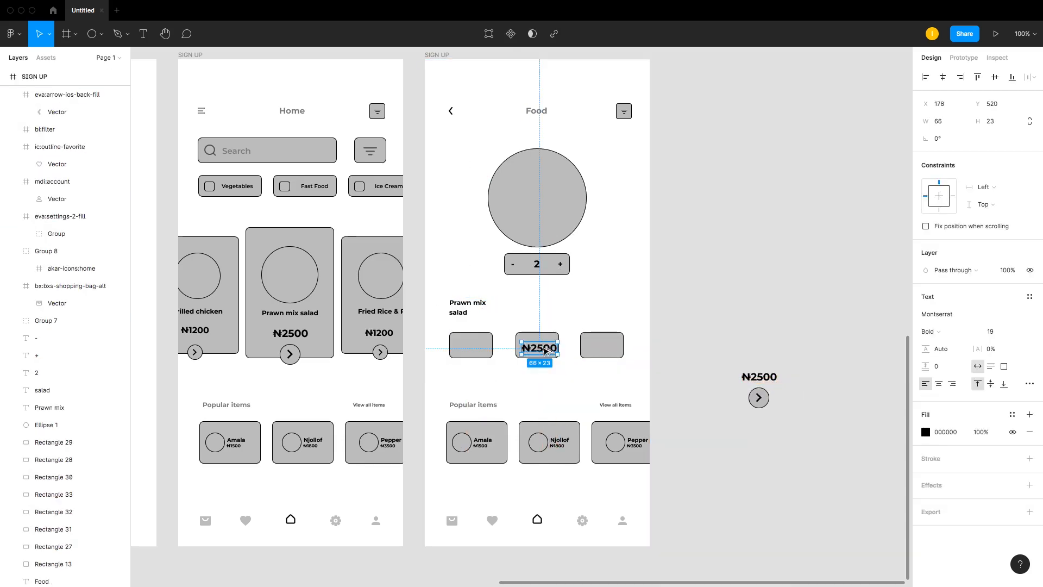
{"action": "double_click", "coordinate": [546, 348]}
{"action": "type", "text": "M"}
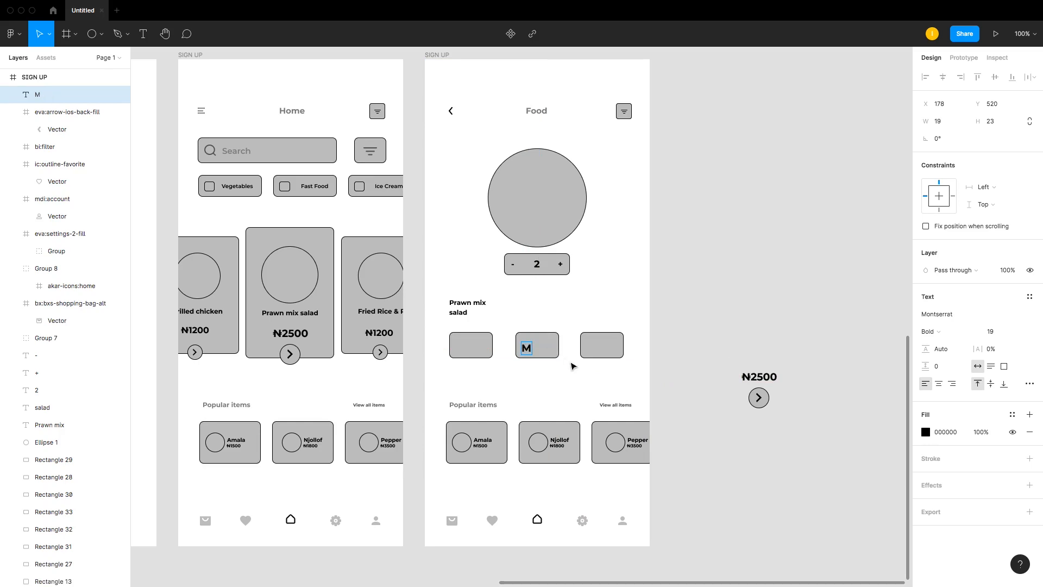
{"action": "key", "text": "Escape"}
Step: Duplicate the M label into the right size box and change it to L
{"action": "left_click_drag", "start_coordinate": [532, 352], "coordinate": [606, 350]}
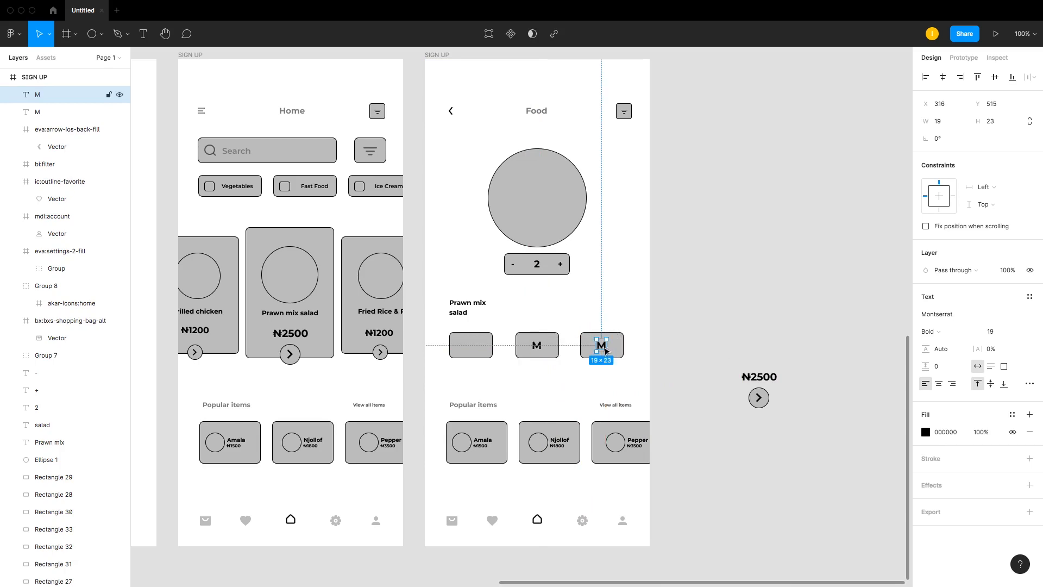
{"action": "double_click", "coordinate": [602, 346]}
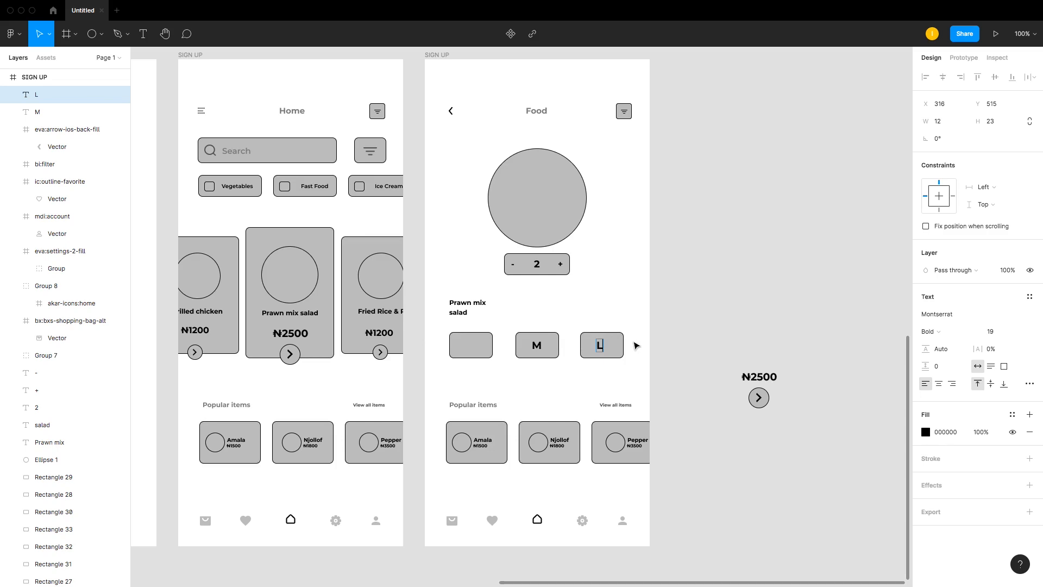
{"action": "left_click", "coordinate": [624, 348]}
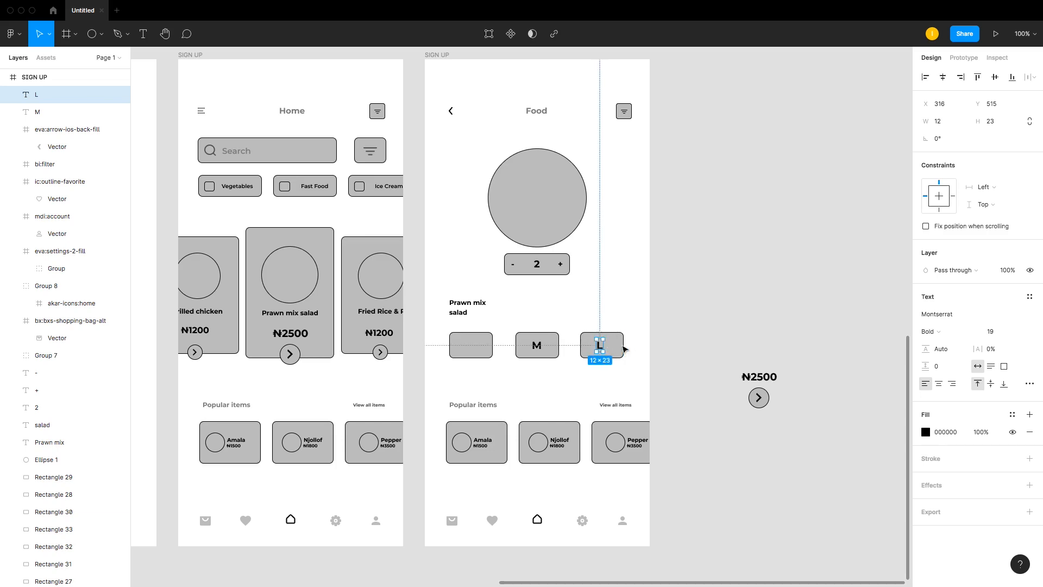
Step: Duplicate the L label into the left size box and change it to S
{"action": "left_click_drag", "start_coordinate": [601, 346], "coordinate": [470, 350]}
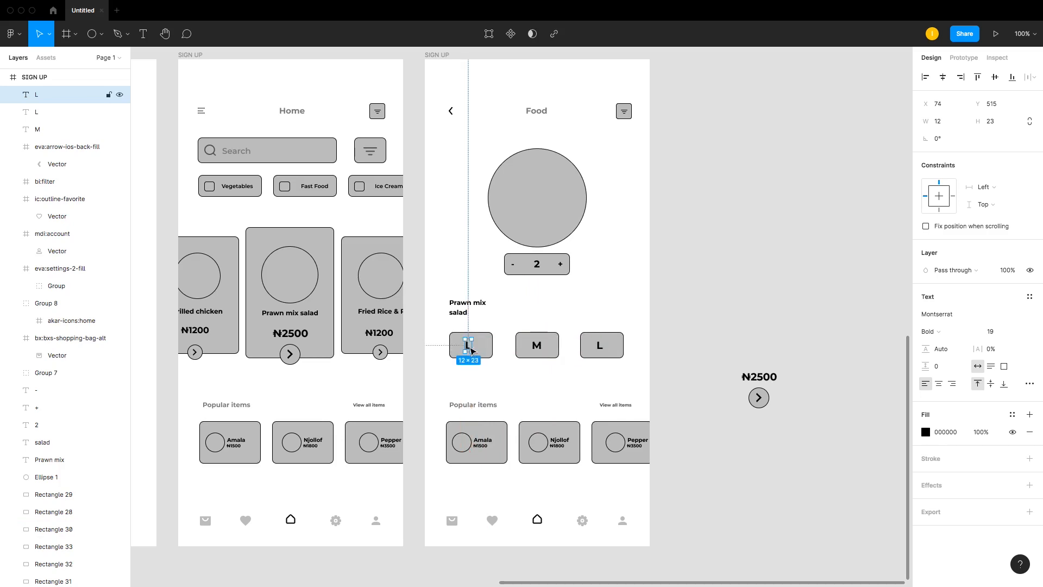
{"action": "double_click", "coordinate": [469, 346]}
{"action": "left_click", "coordinate": [555, 311]}
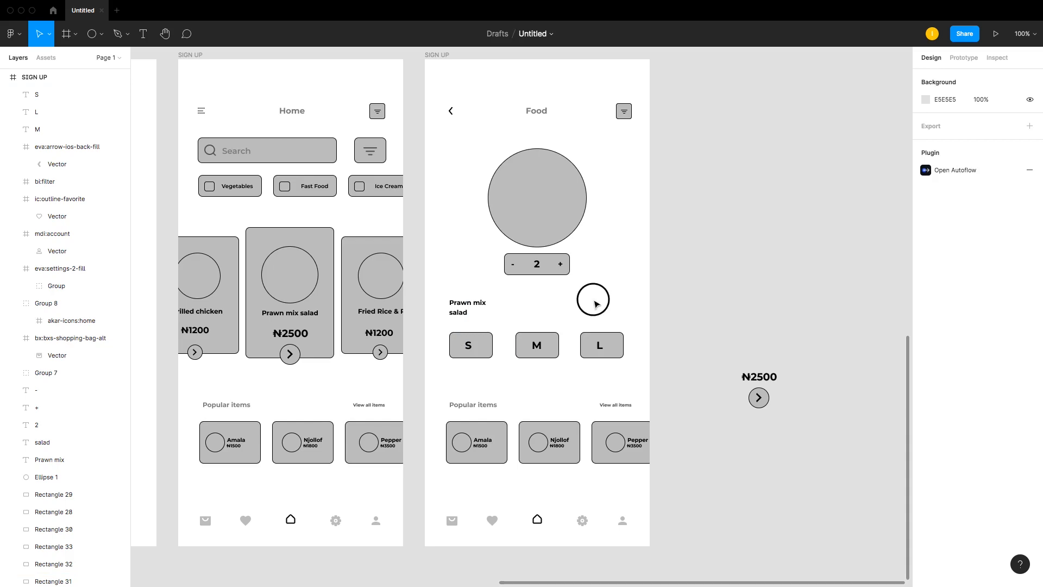
Step: Center the S label horizontally and vertically within the left size box
{"action": "left_click_drag", "start_coordinate": [467, 346], "coordinate": [473, 349]}
{"action": "left_click", "coordinate": [489, 344], "text": "shift"}
{"action": "left_click", "coordinate": [945, 79]}
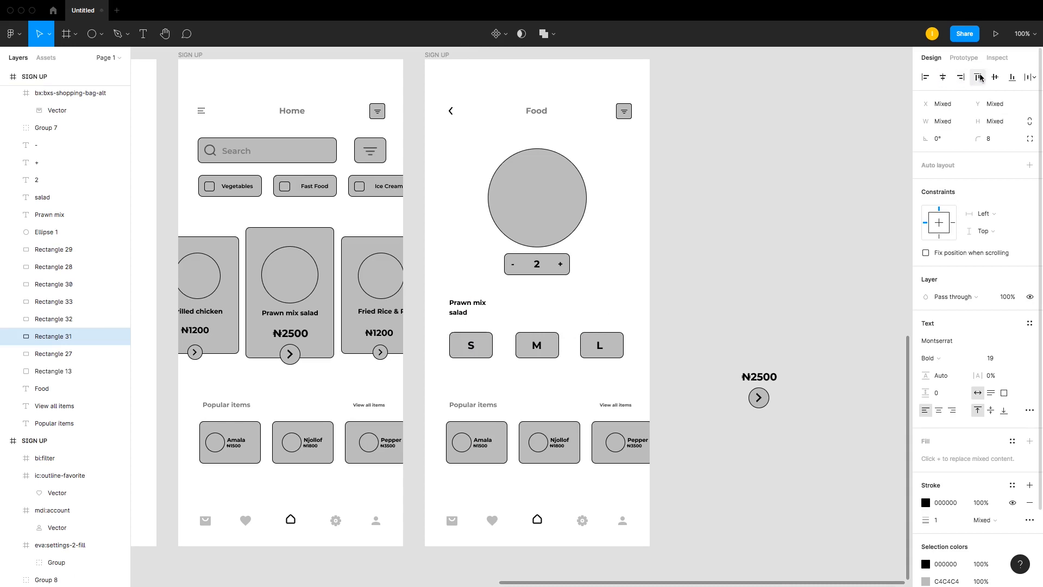
{"action": "left_click", "coordinate": [998, 78]}
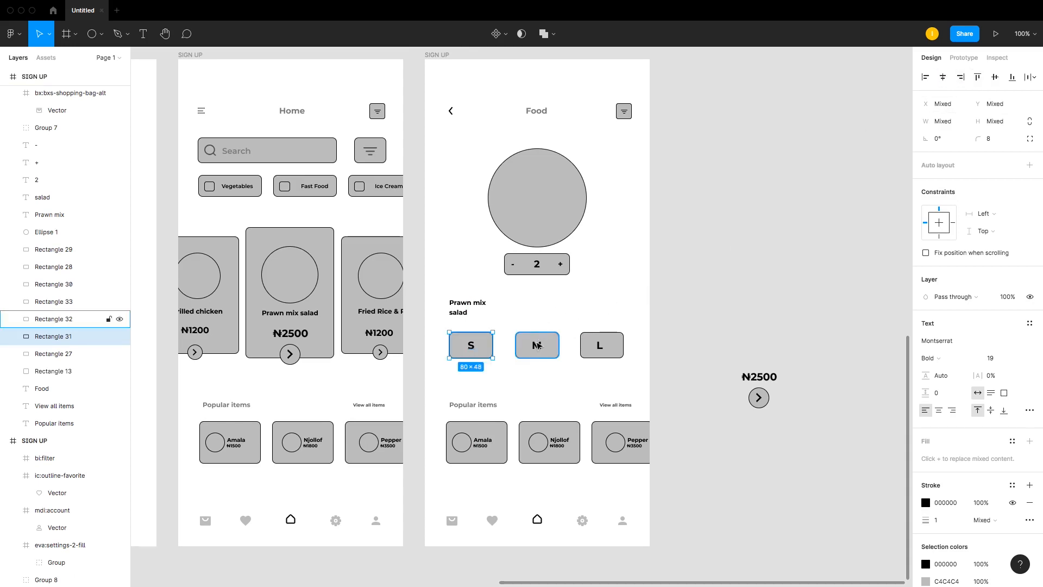
Step: Center the M label vertically within the middle size box
{"action": "left_click", "coordinate": [540, 346]}
{"action": "left_click", "coordinate": [557, 350], "text": "shift"}
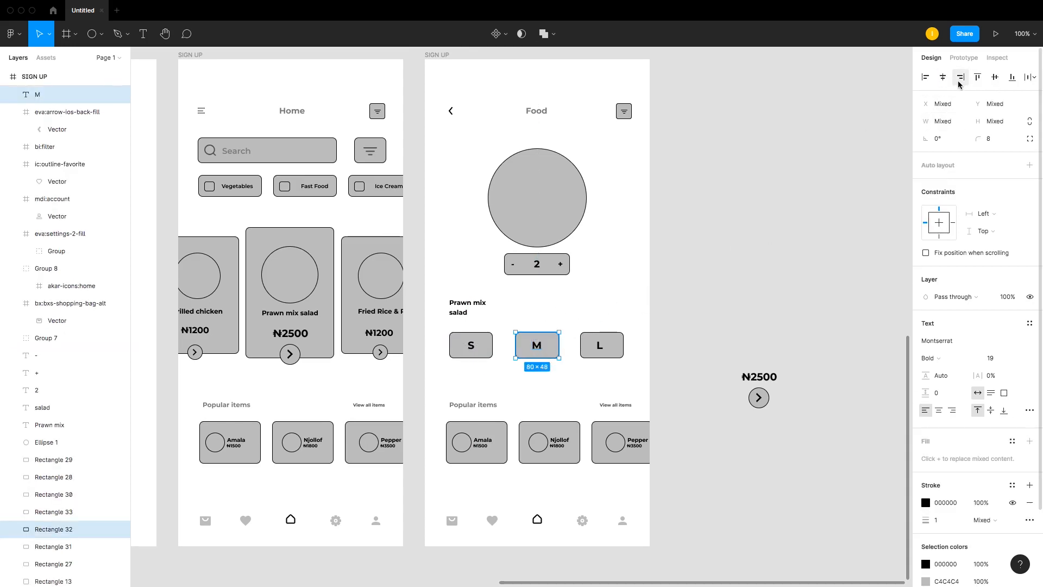
{"action": "left_click", "coordinate": [995, 76]}
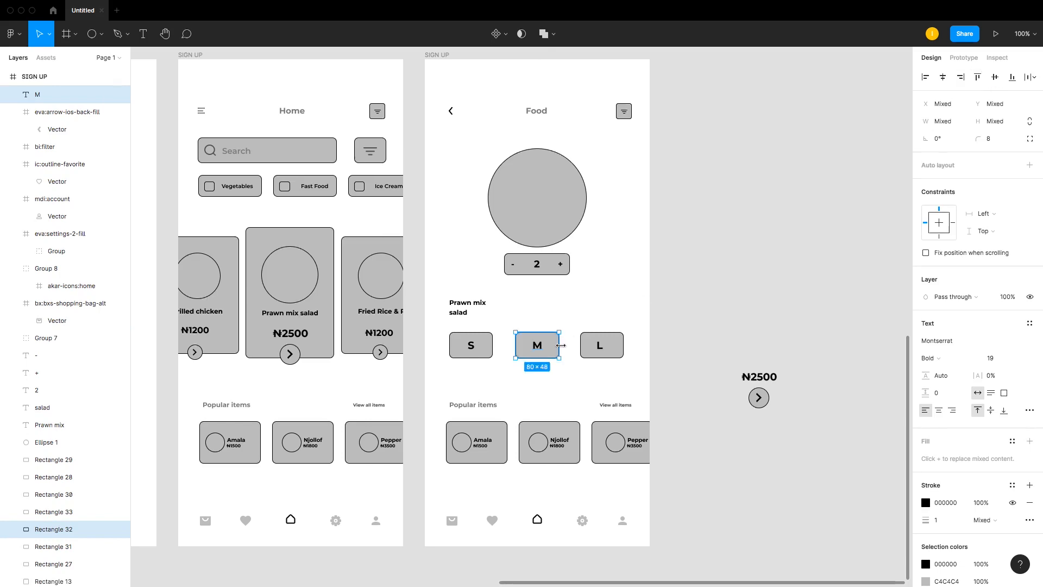
Step: Center the L label horizontally within the right size box
{"action": "left_click", "coordinate": [600, 346]}
{"action": "left_click", "coordinate": [621, 349], "text": "shift"}
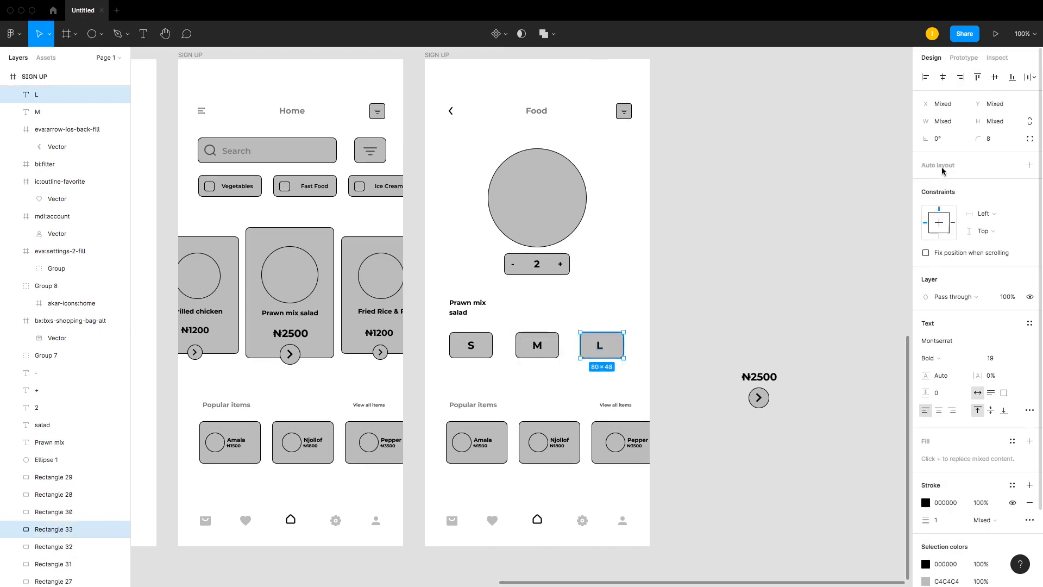
{"action": "left_click", "coordinate": [946, 76]}
Step: Zoom in and examine the Food screen's size options, popular items and bottom navigation icons
{"action": "left_click", "coordinate": [664, 296]}
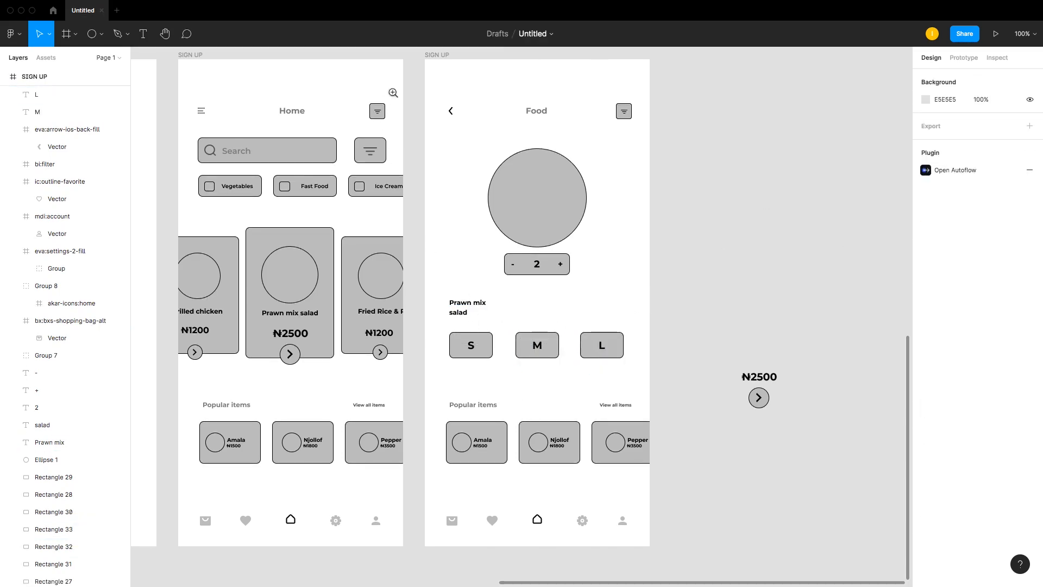
{"action": "left_click_drag", "start_coordinate": [404, 86], "coordinate": [650, 362]}
{"action": "left_click_drag", "start_coordinate": [256, 424], "coordinate": [719, 570]}
{"action": "scroll", "coordinate": [492, 342], "scroll_direction": "down", "scroll_amount": 5}
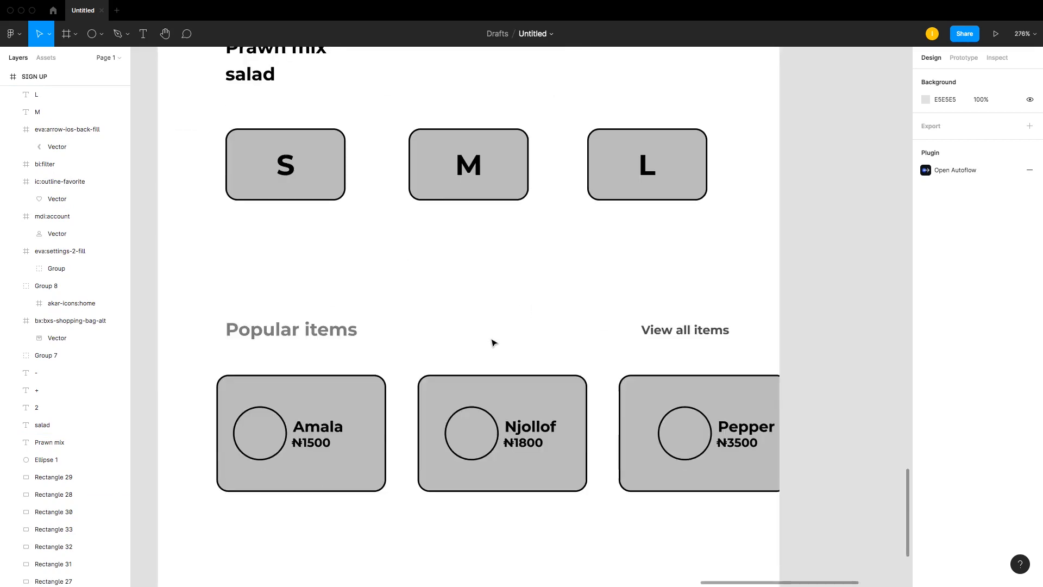
{"action": "scroll", "coordinate": [263, 347], "scroll_direction": "down", "scroll_amount": 5}
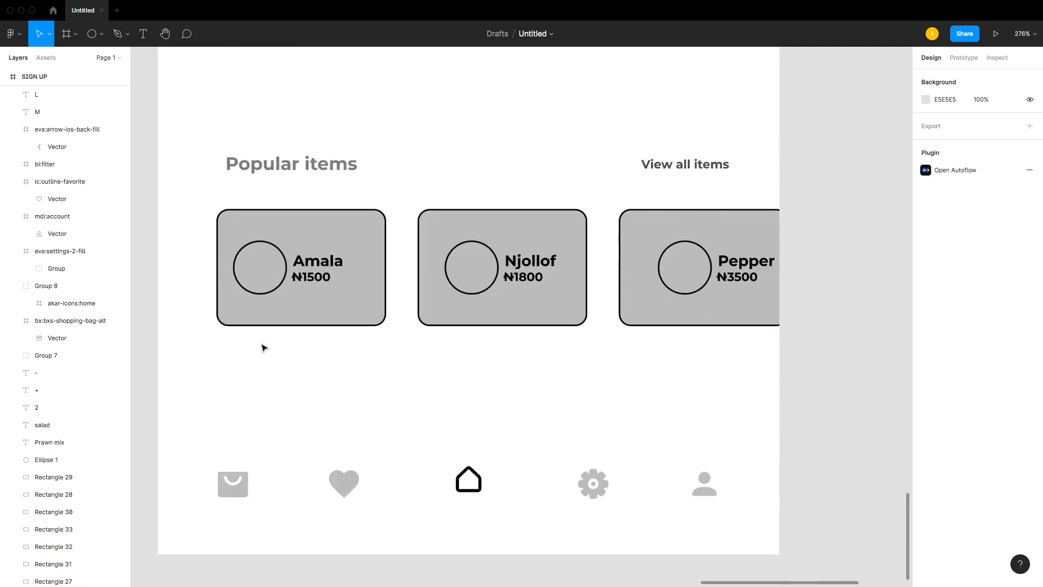
{"action": "scroll", "coordinate": [256, 336], "scroll_direction": "up", "scroll_amount": 3}
{"action": "scroll", "coordinate": [256, 333], "scroll_direction": "down", "scroll_amount": 6}
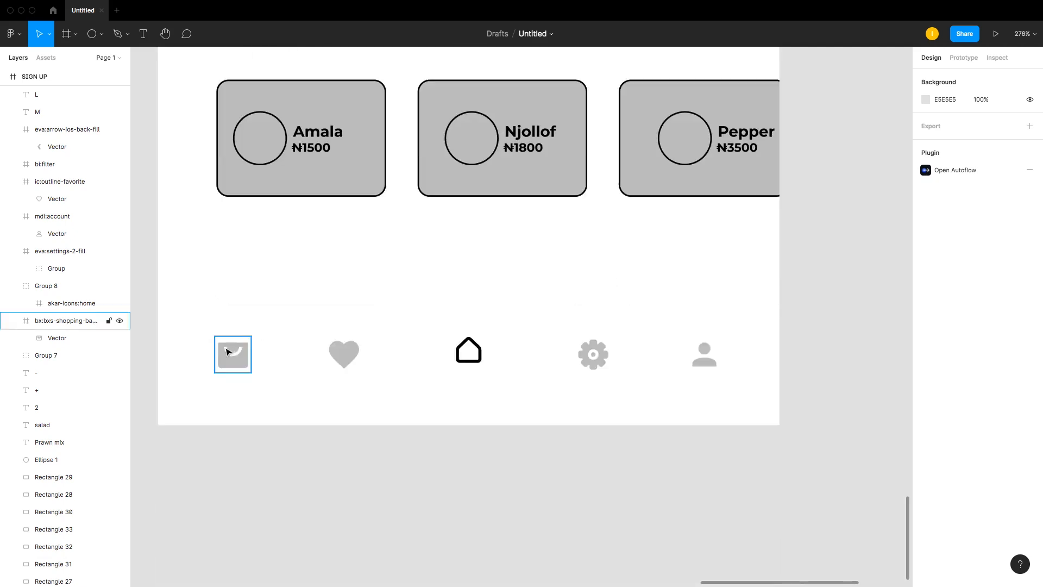
{"action": "left_click_drag", "start_coordinate": [198, 313], "coordinate": [754, 451]}
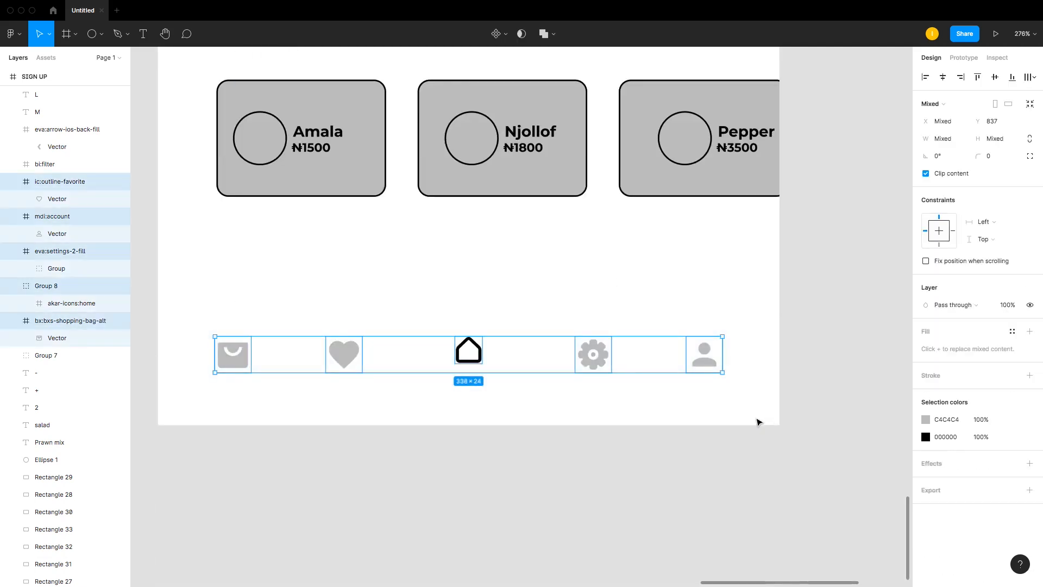
{"action": "left_click", "coordinate": [759, 421]}
{"action": "scroll", "coordinate": [724, 391], "scroll_direction": "up", "scroll_amount": 15}
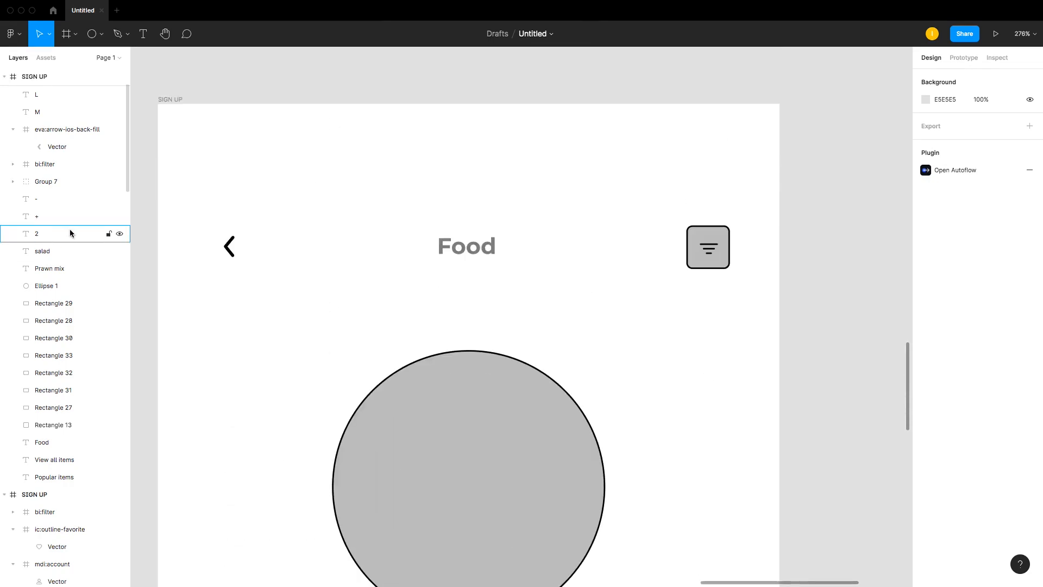
{"action": "scroll", "coordinate": [284, 257], "scroll_direction": "down", "scroll_amount": 5}
{"action": "scroll", "coordinate": [326, 250], "scroll_direction": "up", "scroll_amount": 2}
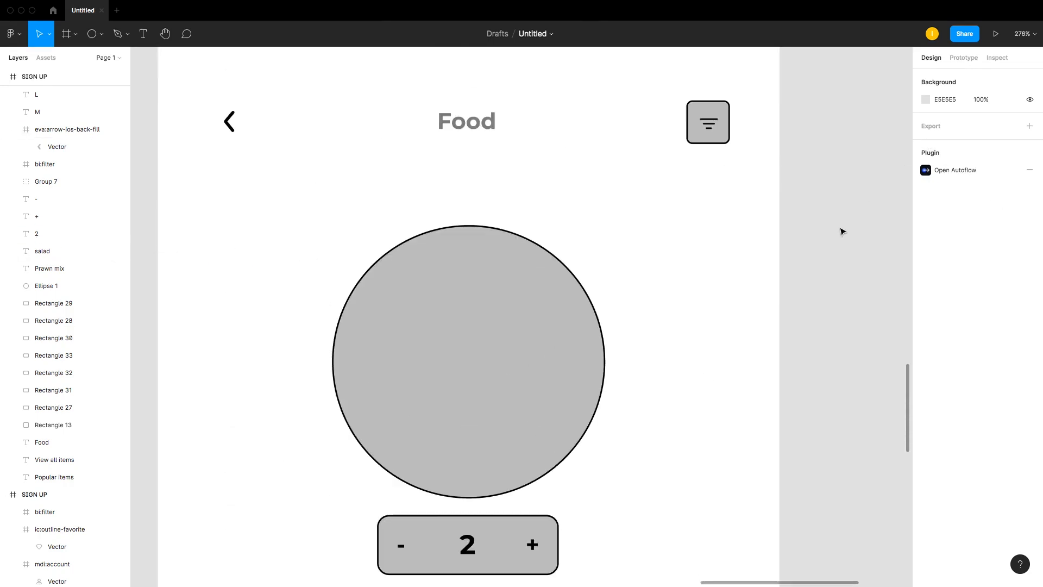
{"action": "scroll", "coordinate": [842, 232], "scroll_direction": "down", "scroll_amount": 10}
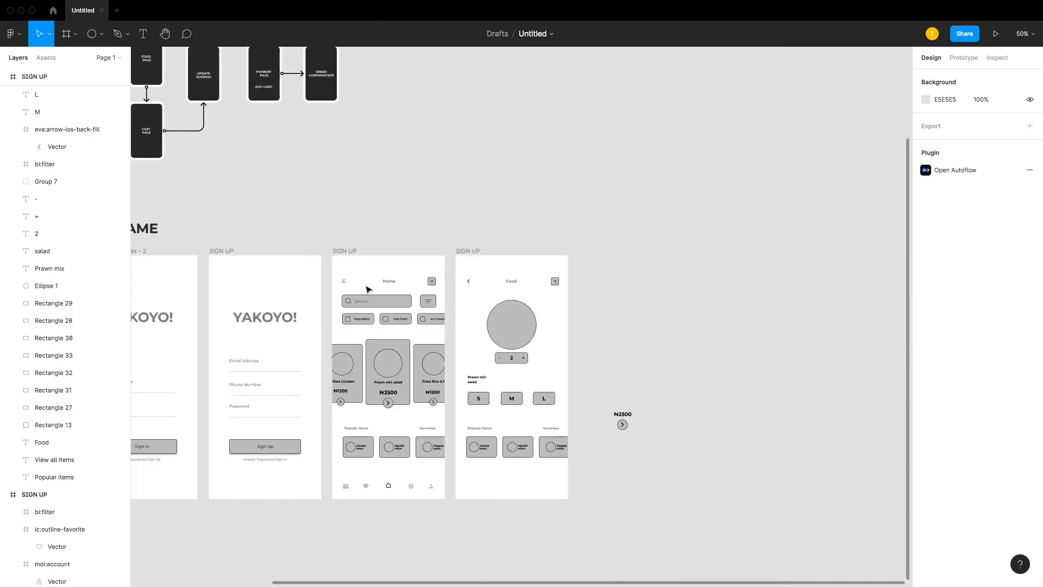
{"action": "left_click_drag", "start_coordinate": [307, 232], "coordinate": [543, 367]}
{"action": "left_click", "coordinate": [587, 295]}
{"action": "left_click_drag", "start_coordinate": [289, 226], "coordinate": [668, 414]}
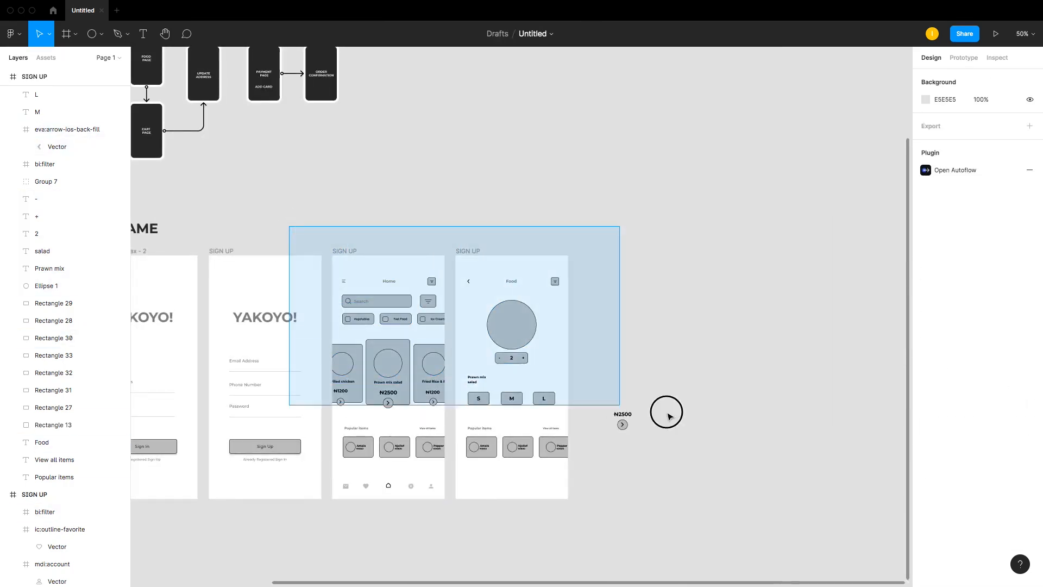
{"action": "scroll", "coordinate": [465, 334], "scroll_direction": "up", "scroll_amount": 5}
{"action": "scroll", "coordinate": [361, 360], "scroll_direction": "down", "scroll_amount": 4}
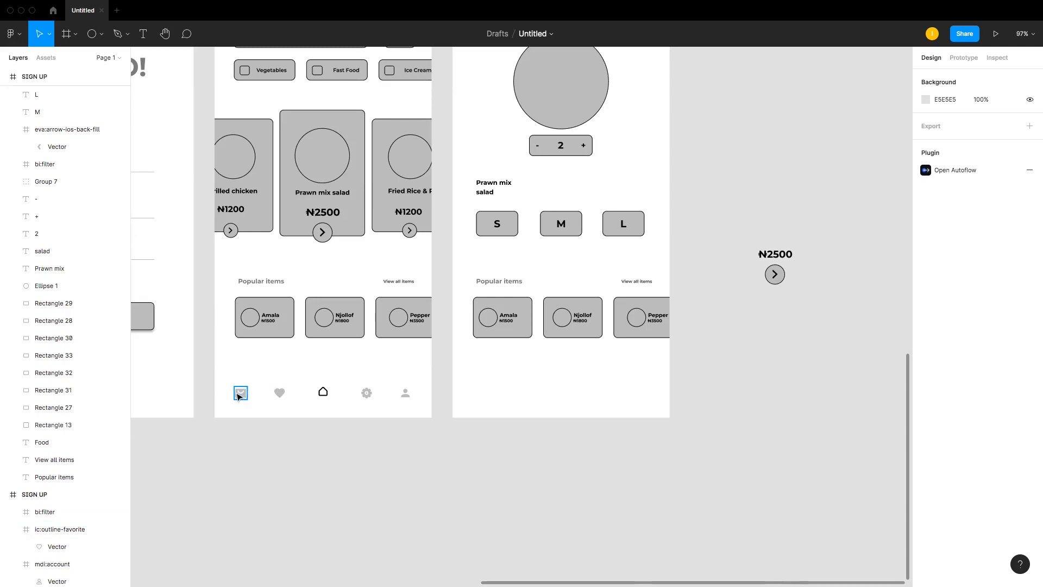
Step: Copy the shopping bag icon from the Home screen's navigation bar and paste its vector near the Food screen
{"action": "left_click", "coordinate": [239, 396]}
{"action": "scroll", "coordinate": [672, 256], "scroll_direction": "up", "scroll_amount": 3}
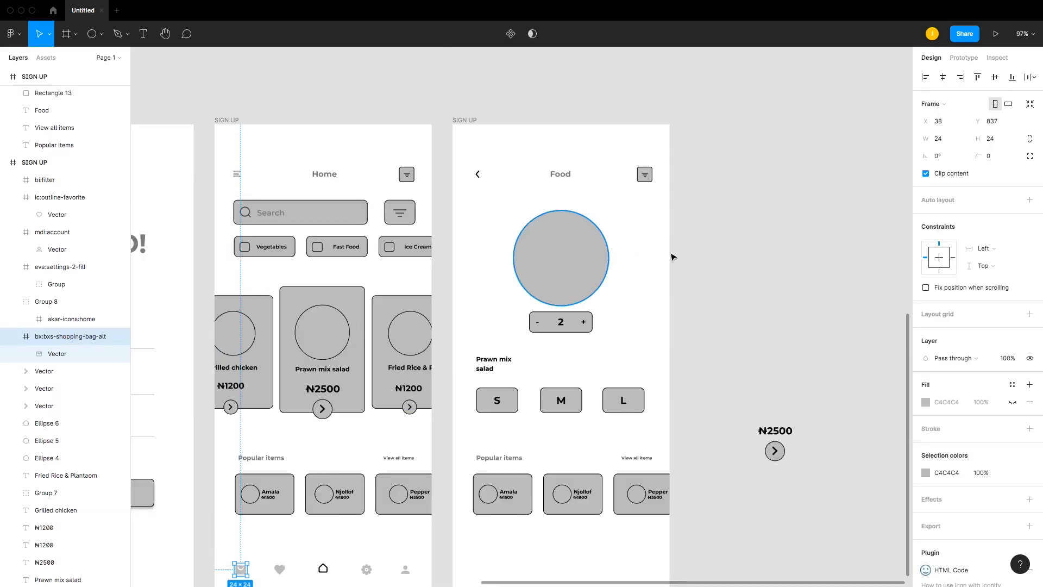
{"action": "key", "text": "ctrl+v"}
{"action": "scroll", "coordinate": [760, 279], "scroll_direction": "down", "scroll_amount": 1}
{"action": "scroll", "coordinate": [543, 472], "scroll_direction": "down", "scroll_amount": 5}
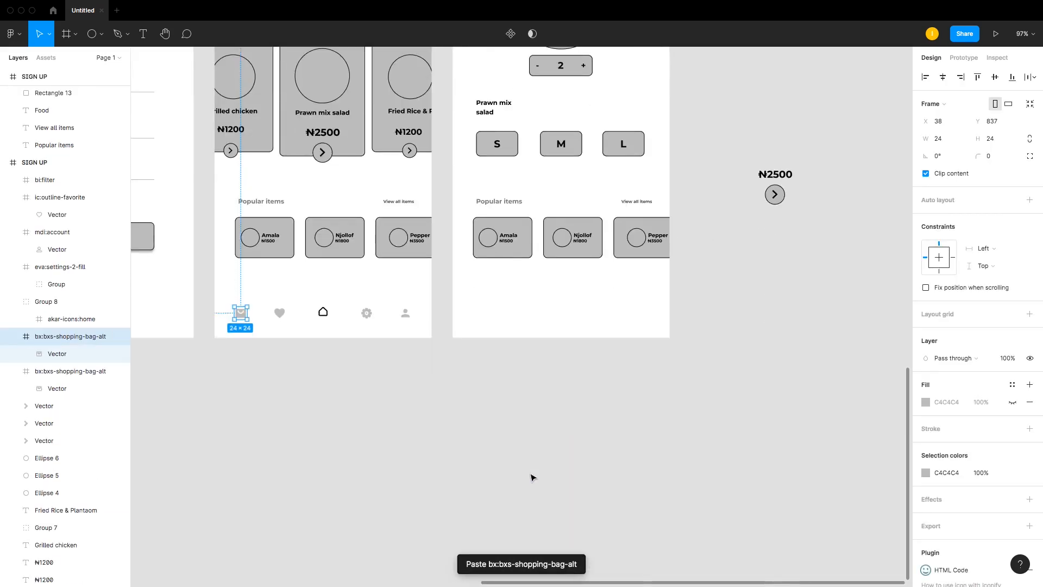
{"action": "left_click_drag", "start_coordinate": [241, 313], "coordinate": [392, 376]}
{"action": "left_click_drag", "start_coordinate": [241, 313], "coordinate": [255, 349]}
{"action": "key", "text": "Delete"}
{"action": "left_click_drag", "start_coordinate": [395, 379], "coordinate": [655, 88]}
Step: Place the shopping bag icon in the Food header's top-right corner and delete the filter icon there
{"action": "scroll", "coordinate": [656, 89], "scroll_direction": "up", "scroll_amount": 3}
{"action": "scroll", "coordinate": [658, 92], "scroll_direction": "up", "scroll_amount": 2}
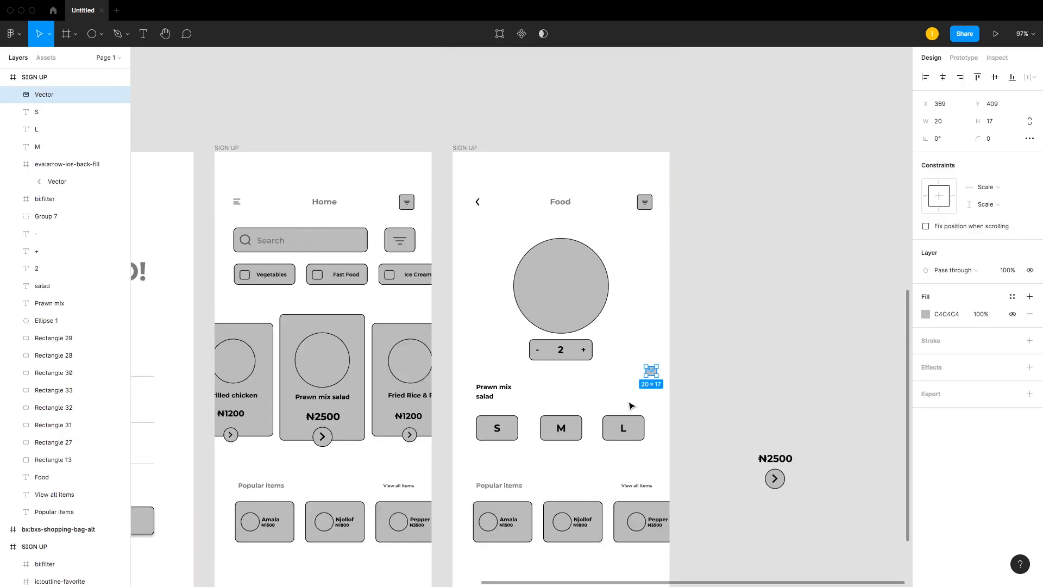
{"action": "left_click_drag", "start_coordinate": [655, 376], "coordinate": [646, 207]}
{"action": "key", "text": "z"}
{"action": "left_click_drag", "start_coordinate": [626, 172], "coordinate": [674, 248]}
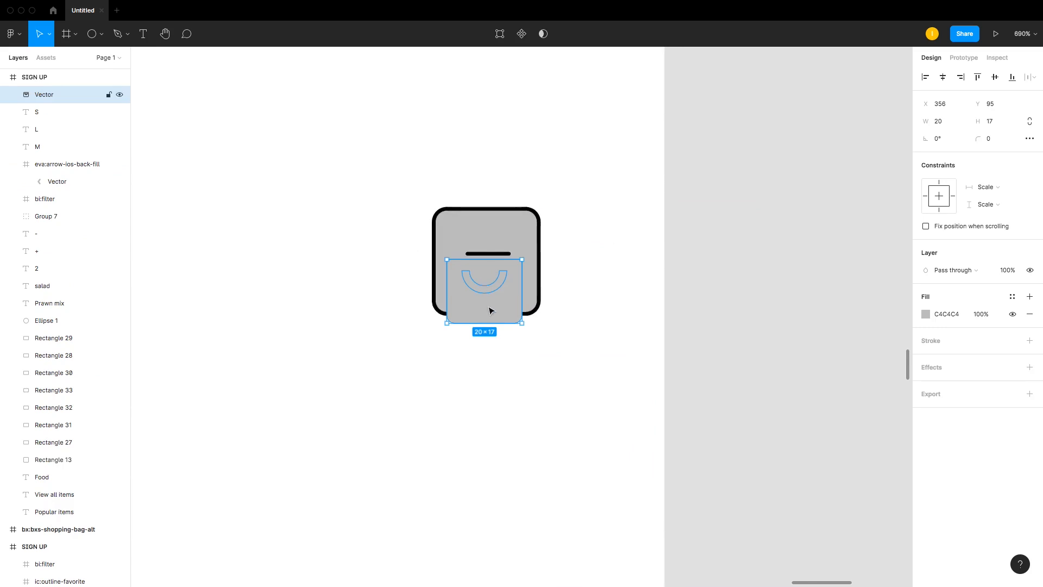
{"action": "mouse_move", "coordinate": [489, 308]}
{"action": "left_mouse_down"}
{"action": "mouse_move", "coordinate": [495, 285]}
{"action": "mouse_move", "coordinate": [506, 299]}
{"action": "left_mouse_up"}
{"action": "left_click", "coordinate": [531, 211]}
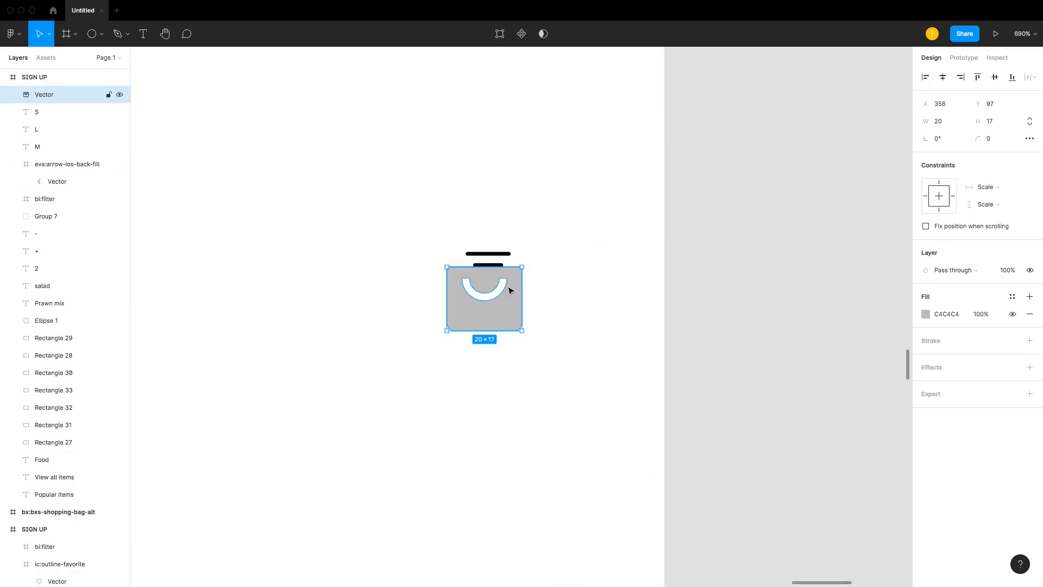
{"action": "left_click", "coordinate": [500, 254]}
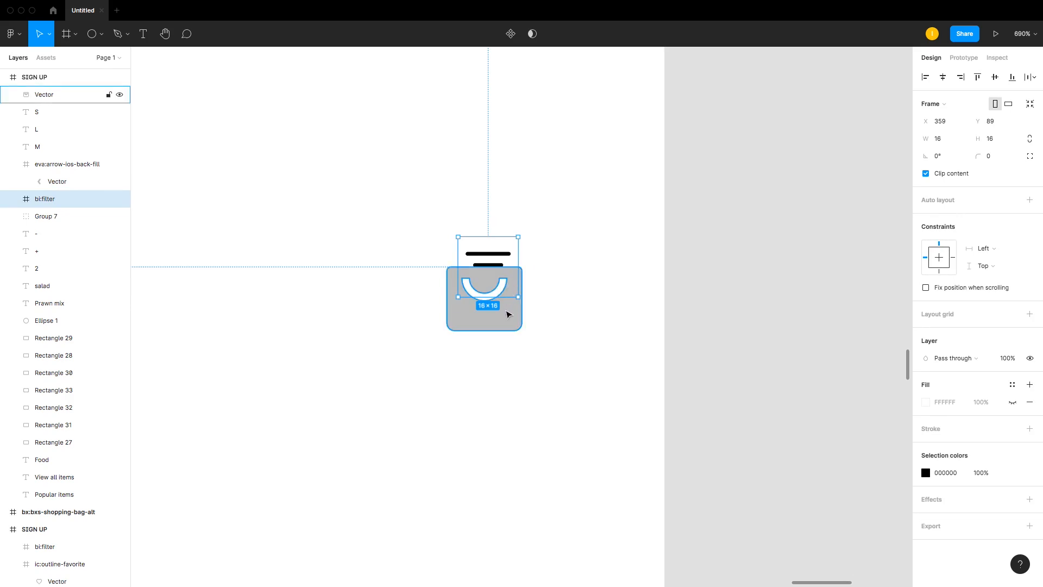
{"action": "key", "text": "Delete"}
Step: Set the shopping bag icon's X position to 359
{"action": "left_click", "coordinate": [511, 305]}
{"action": "left_click", "coordinate": [952, 108]}
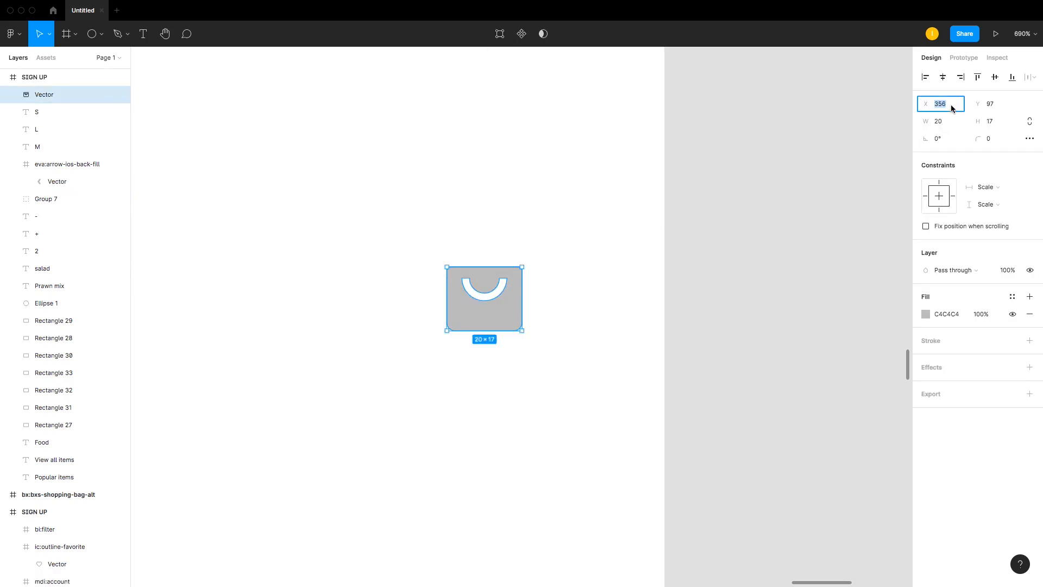
{"action": "type", "text": "359"}
{"action": "key", "text": "Return"}
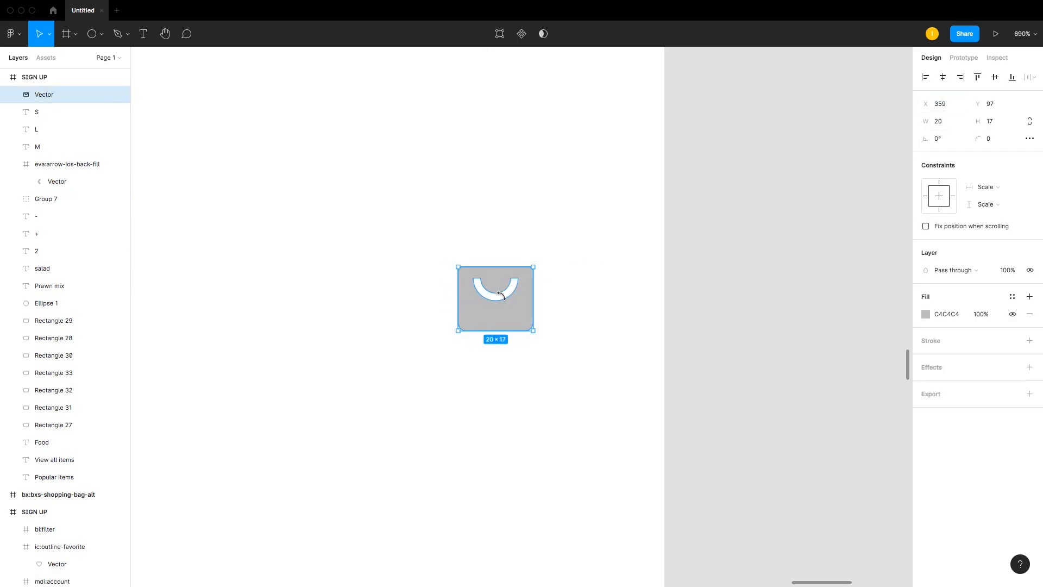
Step: Align the back arrow, Food title and shopping bag icon vertically and group them
{"action": "key", "text": "shift+0"}
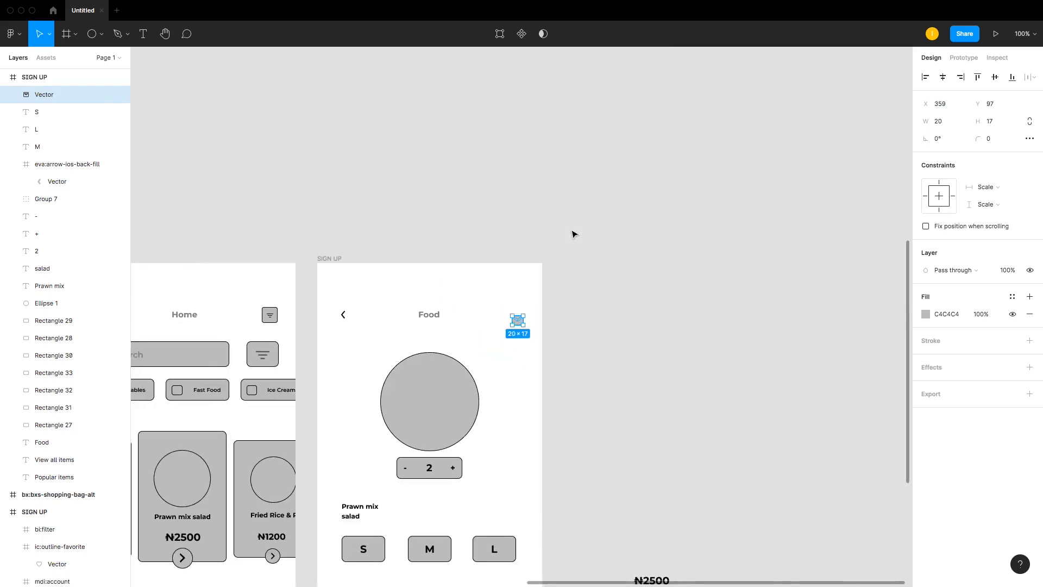
{"action": "left_click", "coordinate": [428, 314], "text": "shift"}
{"action": "left_click", "coordinate": [343, 315], "text": "shift"}
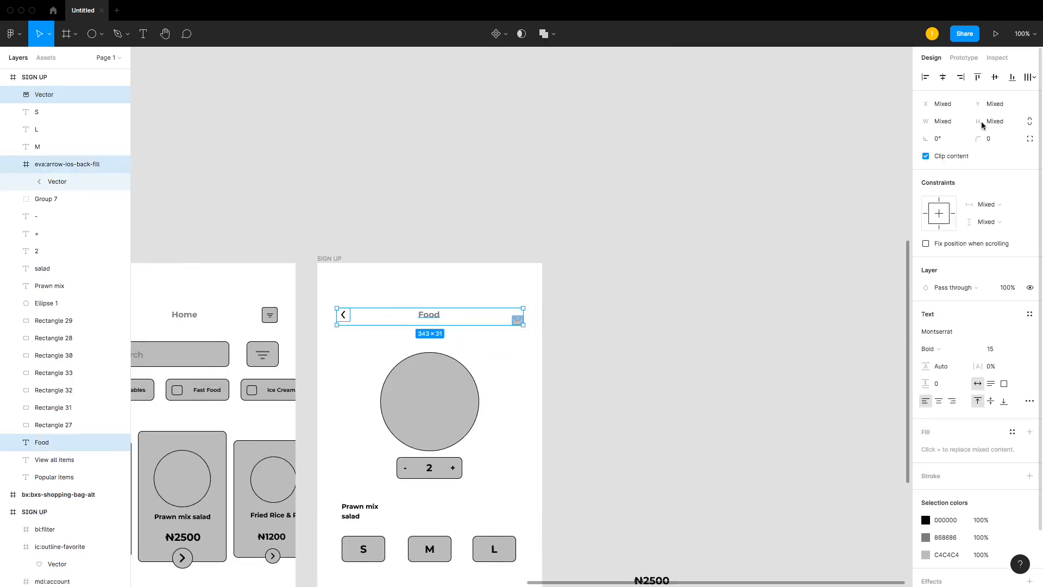
{"action": "left_click", "coordinate": [995, 77]}
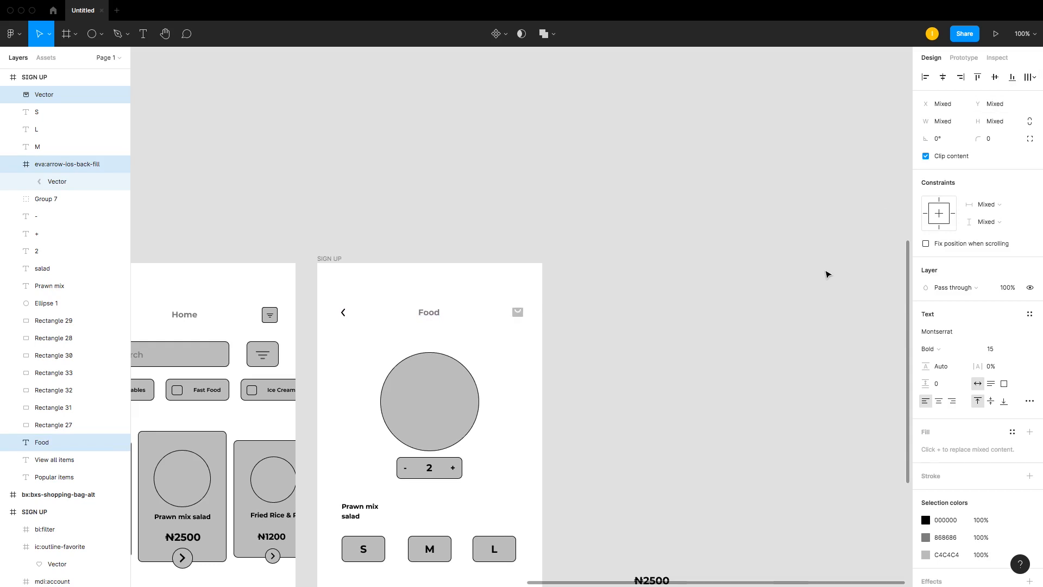
{"action": "key", "text": "super+g"}
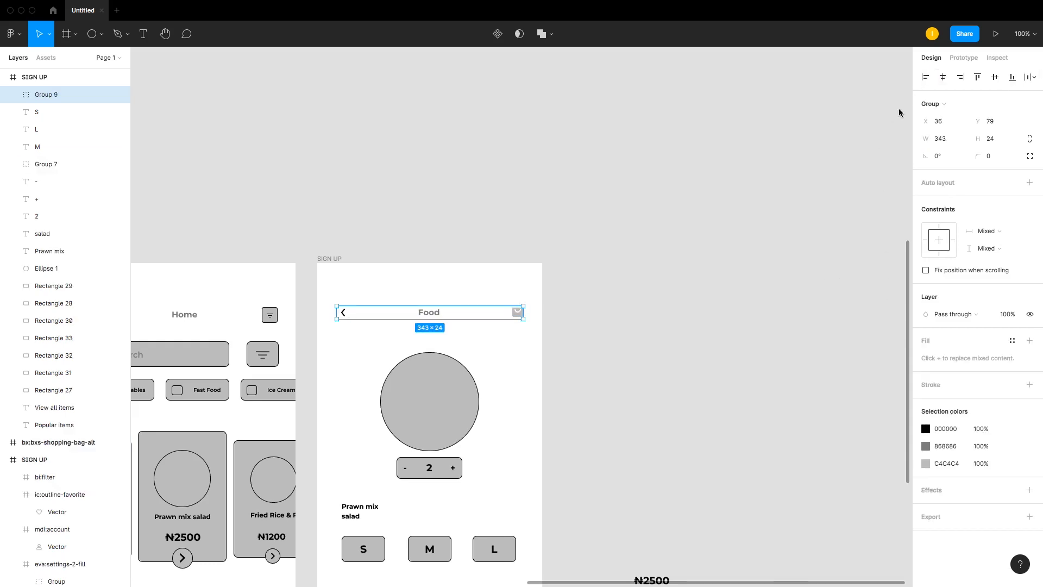
Step: Nudge the food image circle slightly upward on the Food screen
{"action": "left_click", "coordinate": [422, 298]}
{"action": "scroll", "coordinate": [307, 127], "scroll_direction": "down", "scroll_amount": 5}
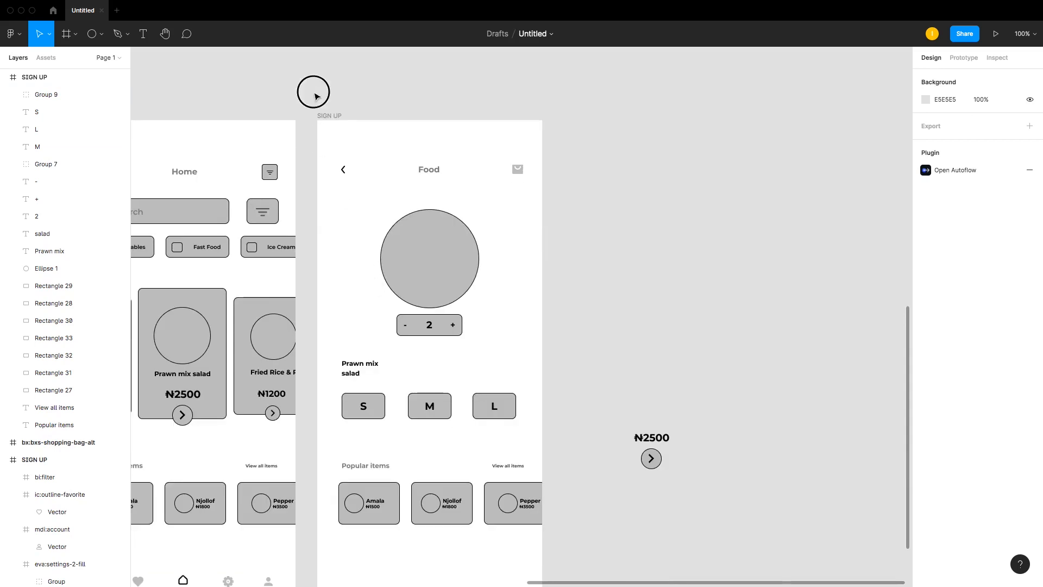
{"action": "left_click_drag", "start_coordinate": [315, 93], "coordinate": [582, 270]}
{"action": "scroll", "coordinate": [473, 282], "scroll_direction": "down", "scroll_amount": 7}
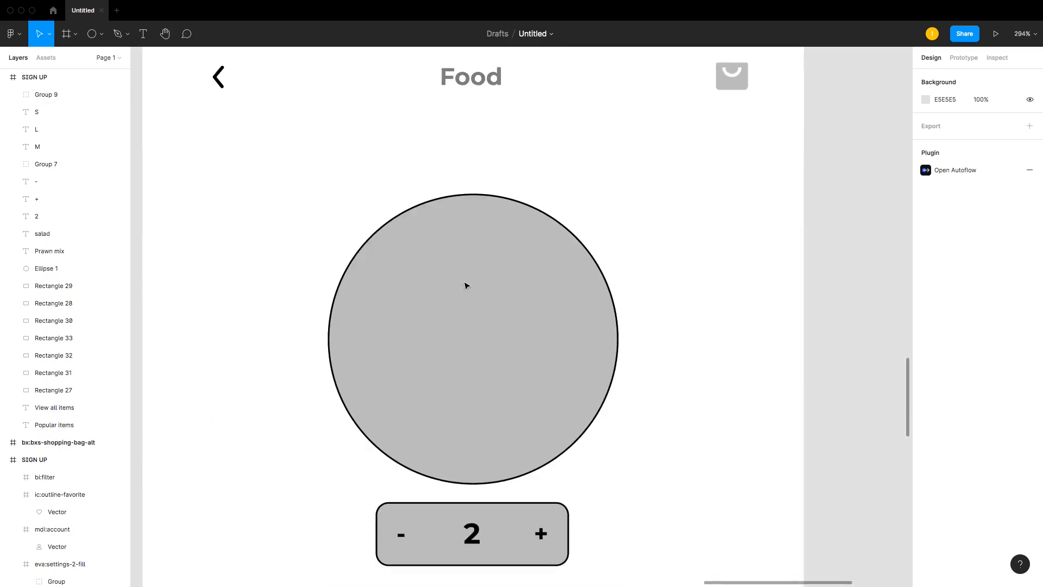
{"action": "scroll", "coordinate": [493, 122], "scroll_direction": "up", "scroll_amount": 2}
{"action": "left_click_drag", "start_coordinate": [501, 287], "coordinate": [501, 276]}
{"action": "scroll", "coordinate": [536, 340], "scroll_direction": "down", "scroll_amount": 1}
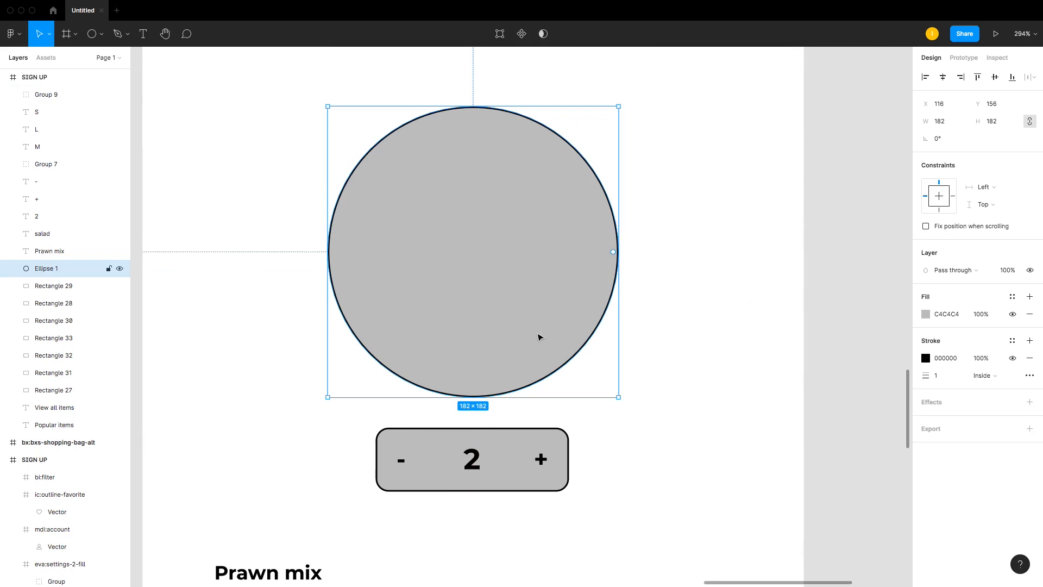
{"action": "scroll", "coordinate": [540, 337], "scroll_direction": "down", "scroll_amount": 5}
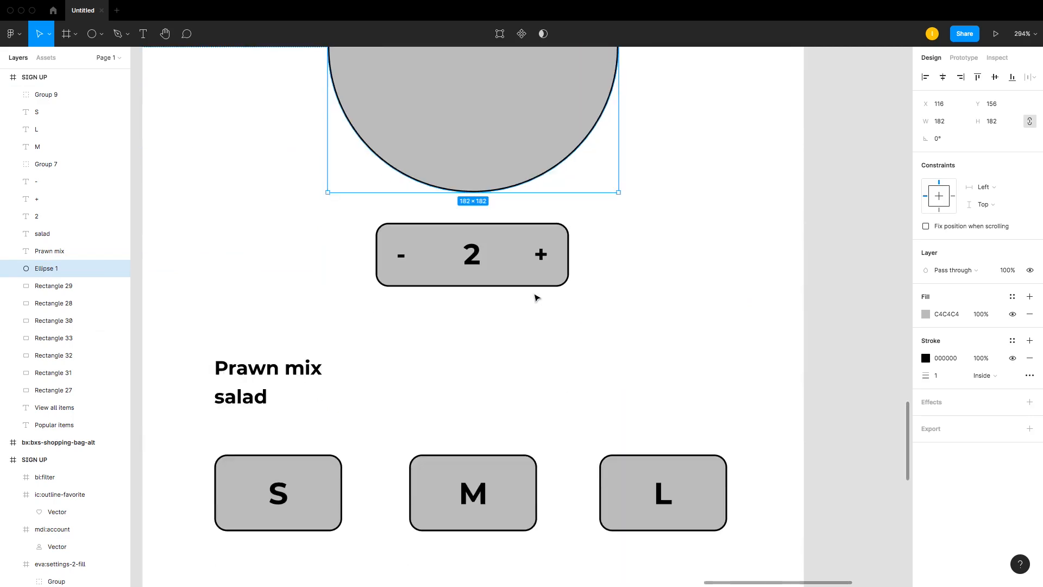
{"action": "left_click", "coordinate": [560, 276]}
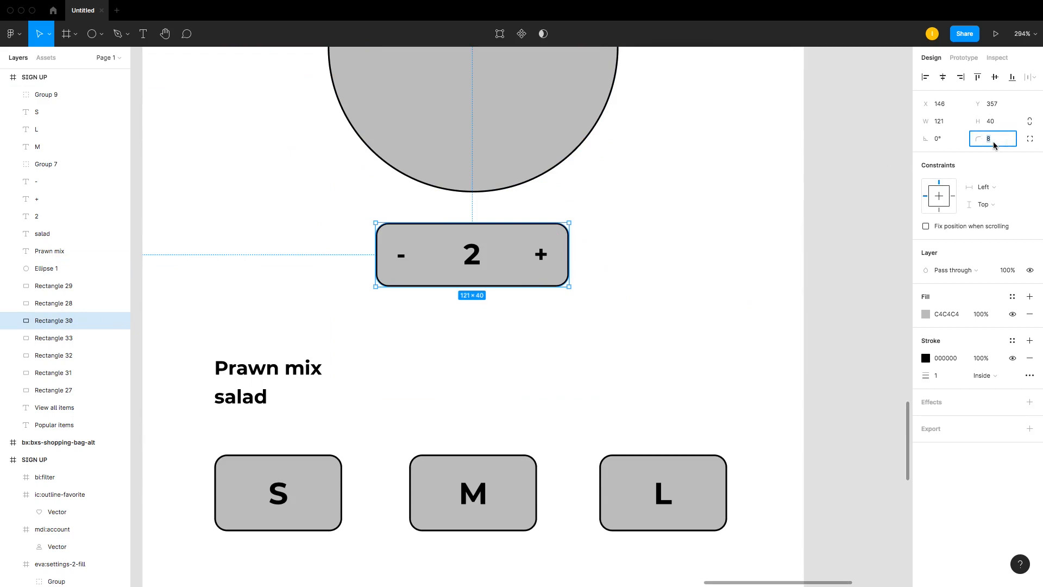
{"action": "left_click", "coordinate": [559, 328]}
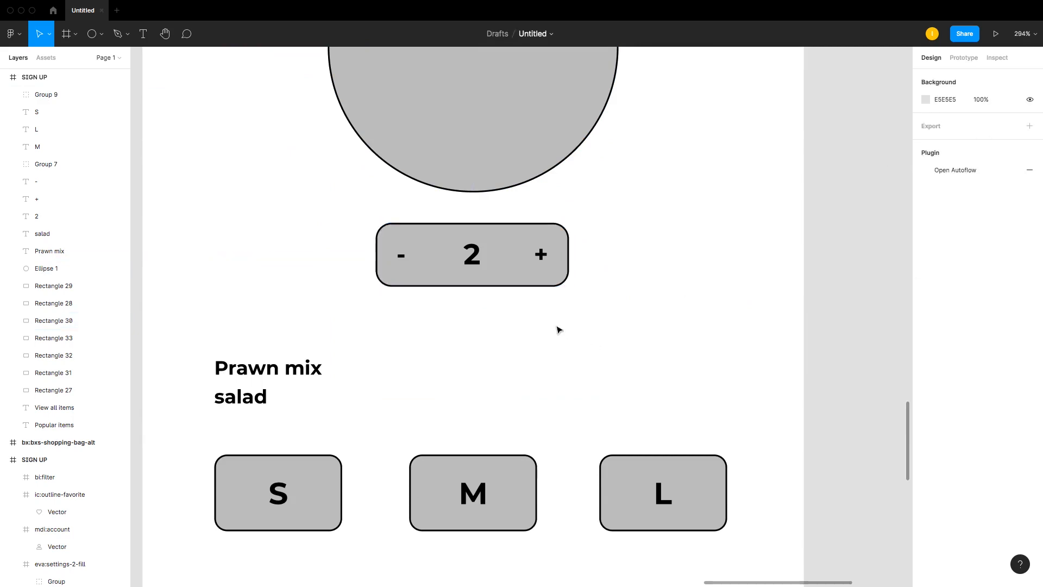
Step: Set the font size of the 'Prawn mix' title text to 15
{"action": "scroll", "coordinate": [559, 328], "scroll_direction": "down", "scroll_amount": 3}
{"action": "left_click", "coordinate": [259, 274]}
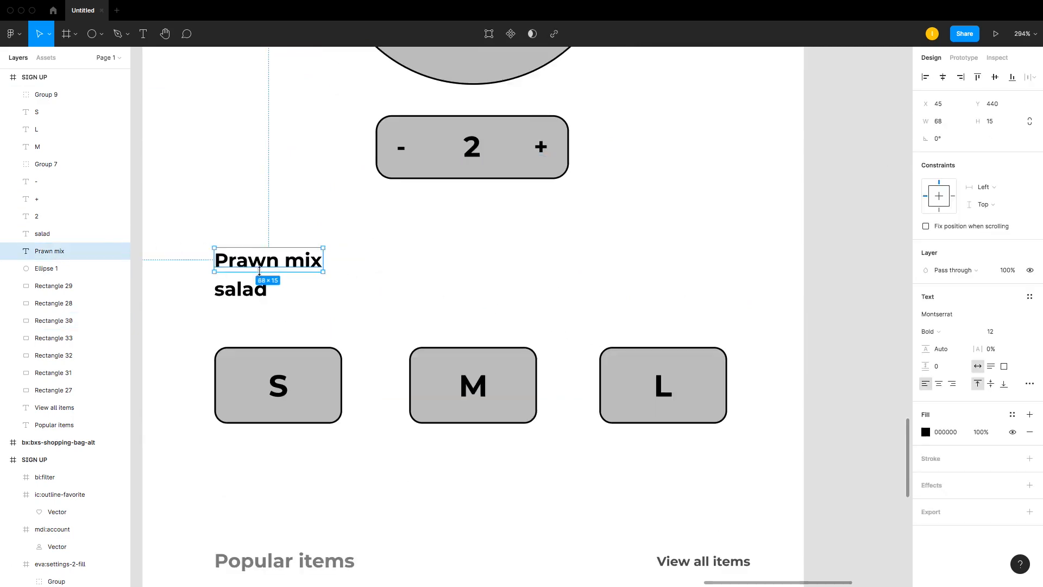
{"action": "left_click", "coordinate": [262, 289], "text": "shift"}
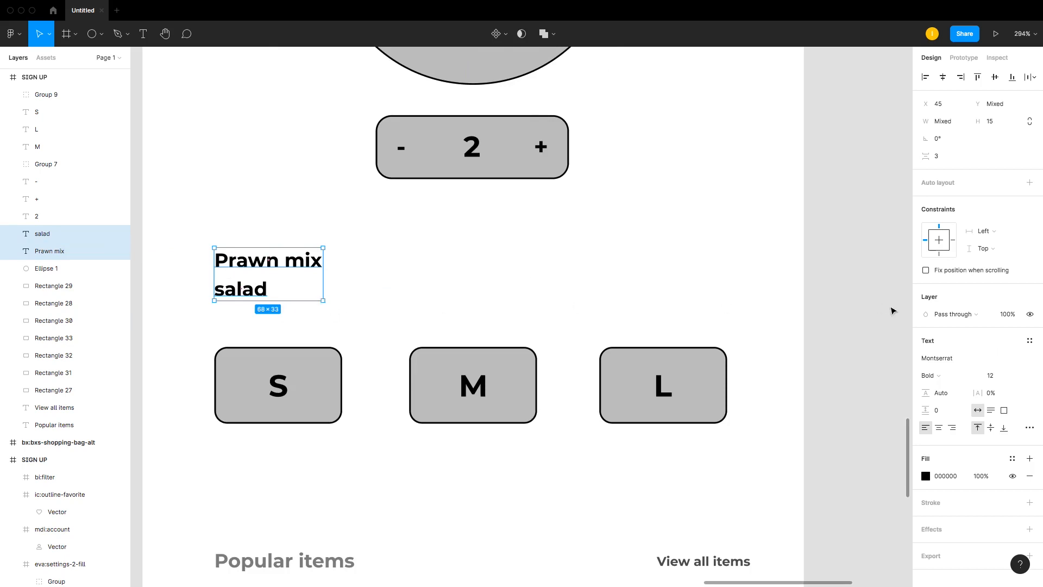
{"action": "left_click", "coordinate": [256, 226]}
{"action": "left_click", "coordinate": [274, 266]}
{"action": "left_click", "coordinate": [1005, 332]}
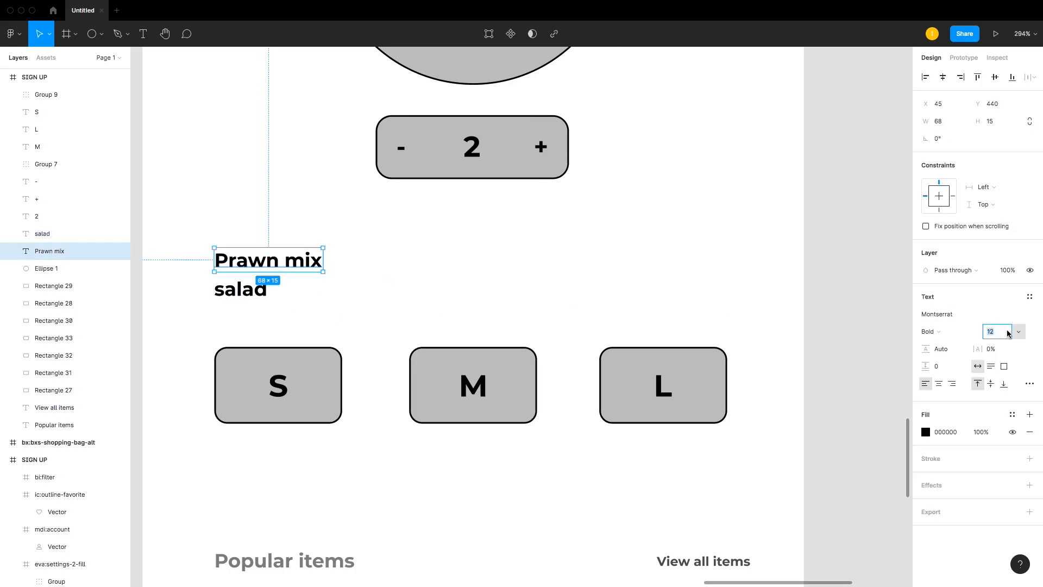
{"action": "key", "text": "Return"}
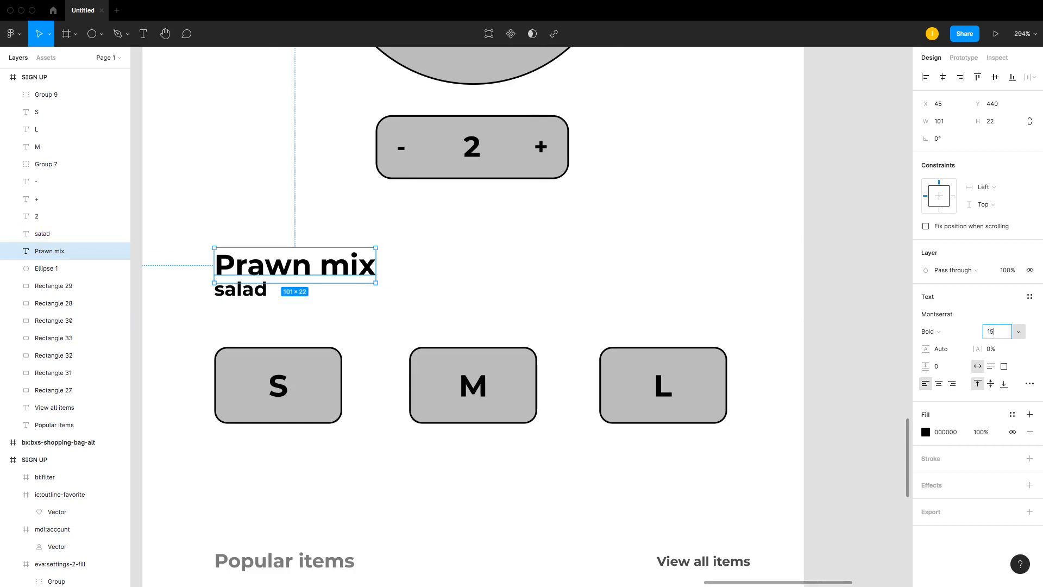
Step: Set the 'salad' text's font size to 15 and nudge it slightly down under 'Prawn mix'
{"action": "key", "text": "Return"}
{"action": "left_click", "coordinate": [255, 289]}
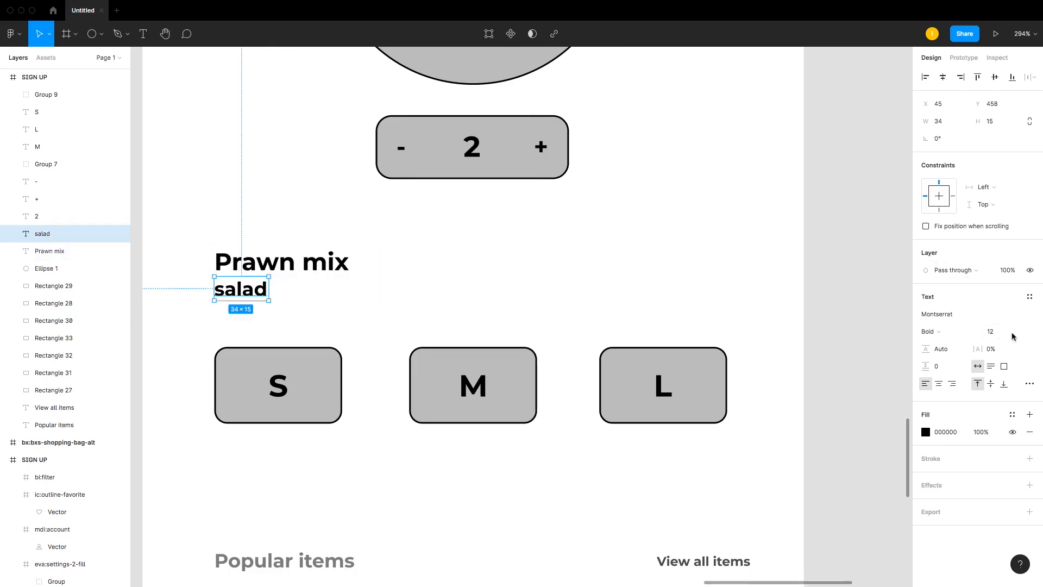
{"action": "type", "text": "15"}
{"action": "key", "text": "Return"}
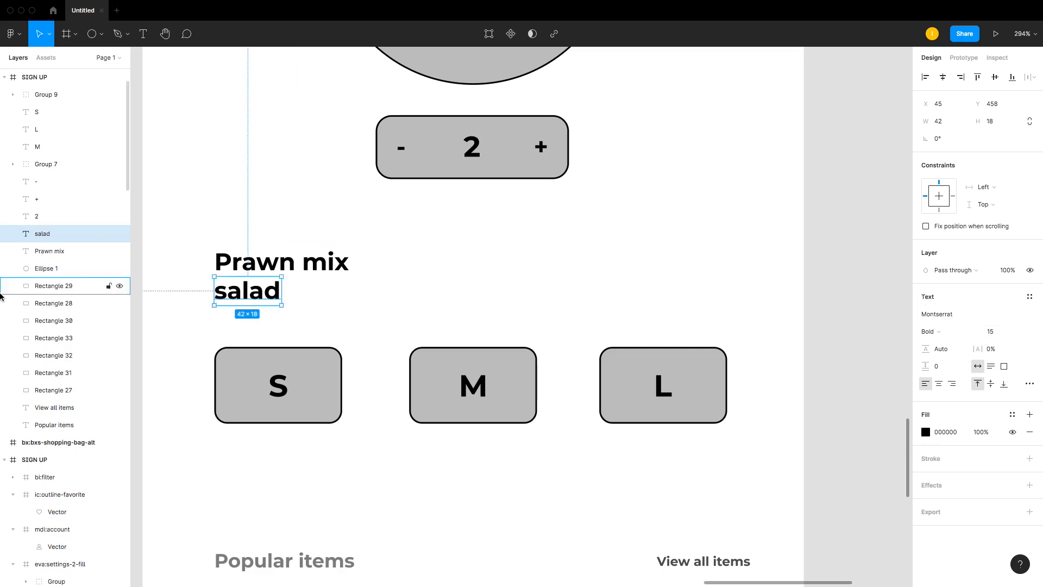
{"action": "left_click_drag", "start_coordinate": [269, 290], "coordinate": [269, 293]}
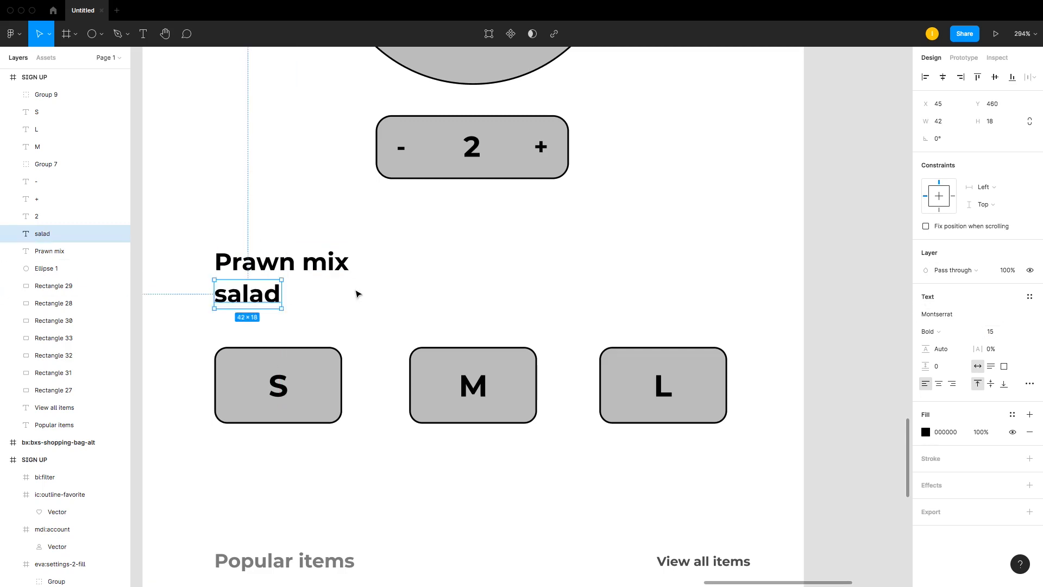
Step: Group the S, M and L size buttons together
{"action": "left_click", "coordinate": [477, 253]}
{"action": "key", "text": "super+minus"}
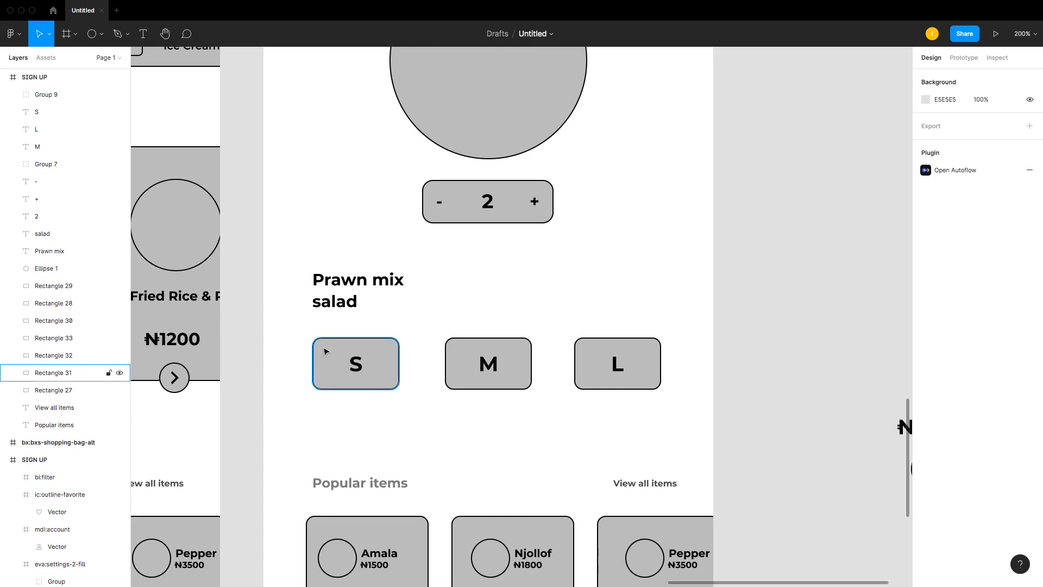
{"action": "left_click_drag", "start_coordinate": [289, 334], "coordinate": [643, 376]}
{"action": "key", "text": "ctrl+g"}
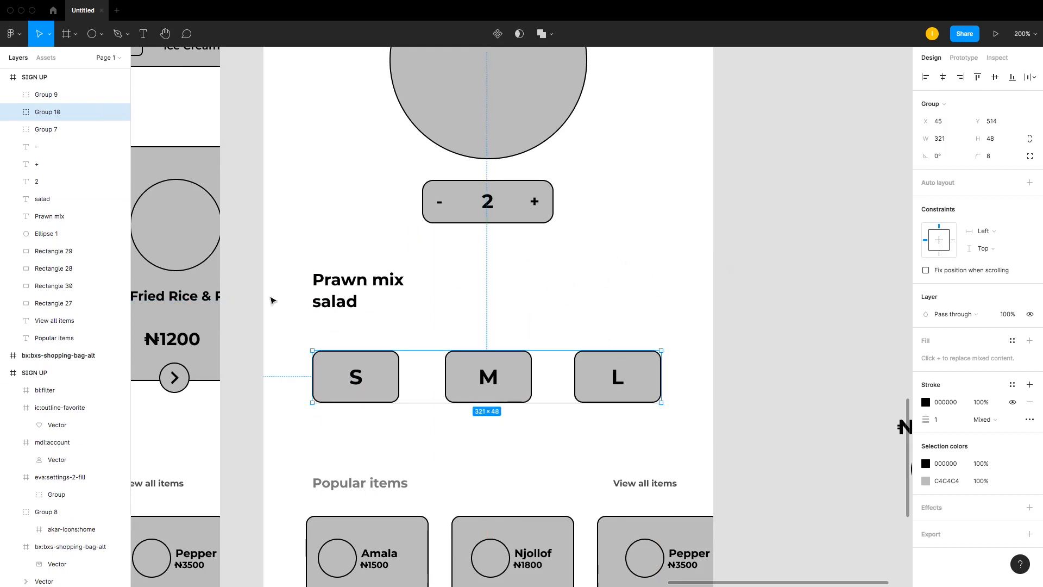
Step: Move the food image circle and quantity stepper slightly upward together
{"action": "scroll", "coordinate": [351, 299], "scroll_direction": "up", "scroll_amount": 5}
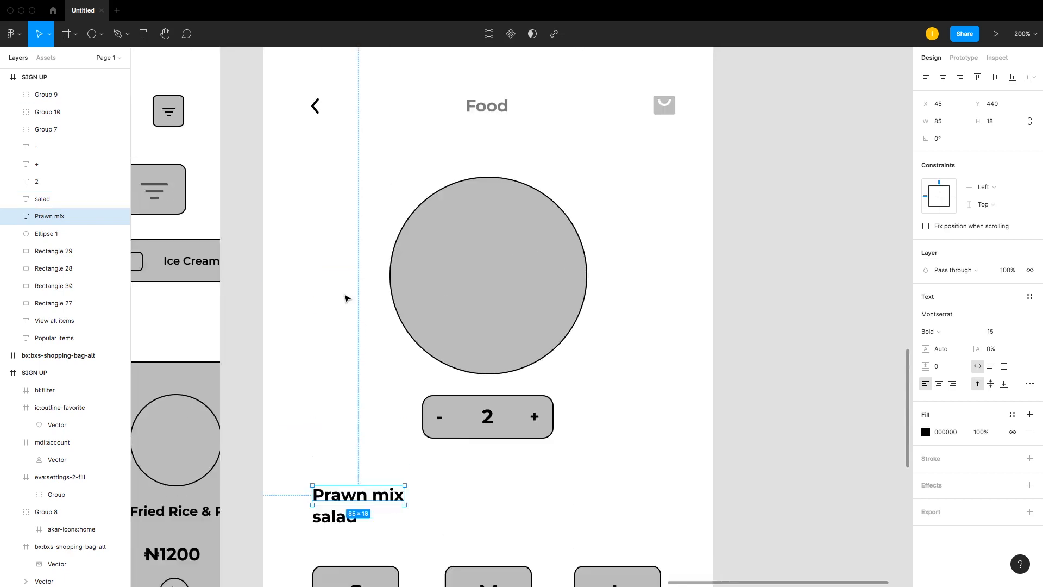
{"action": "left_click_drag", "start_coordinate": [365, 190], "coordinate": [560, 448]}
{"action": "left_click_drag", "start_coordinate": [520, 302], "coordinate": [521, 289]}
{"action": "left_click", "coordinate": [310, 357]}
Step: Duplicate the 'salad' text to the right edge of the screen and change it to '(4.8)'
{"action": "left_click", "coordinate": [324, 500]}
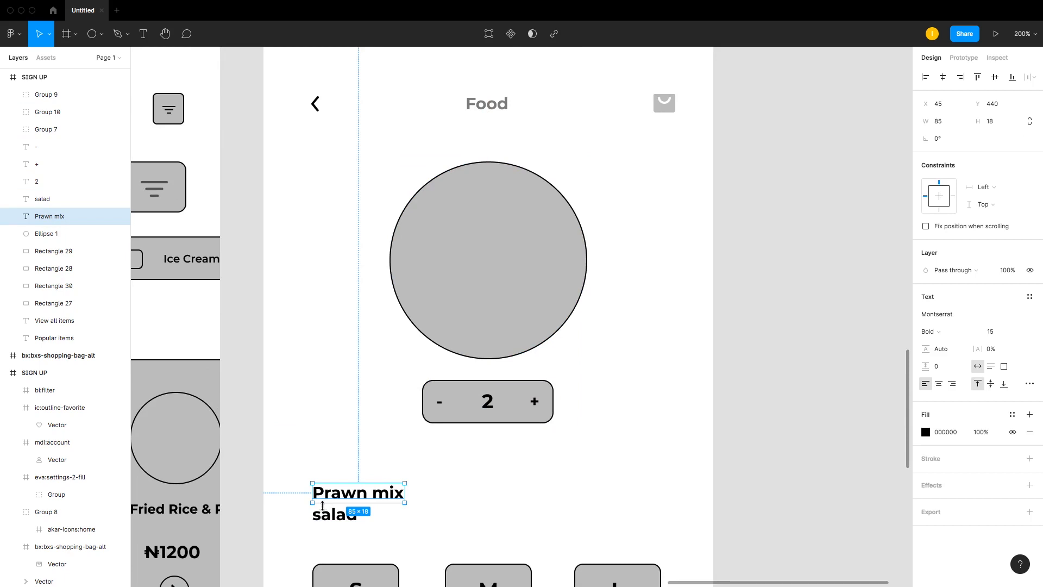
{"action": "left_click", "coordinate": [326, 513]}
{"action": "left_click_drag", "start_coordinate": [326, 515], "coordinate": [634, 510]}
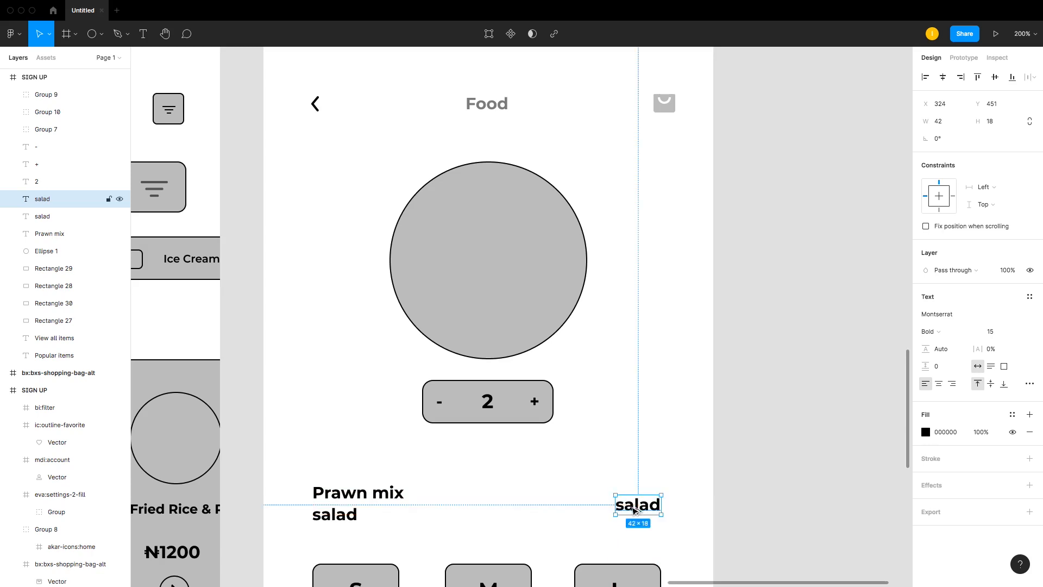
{"action": "double_click", "coordinate": [634, 509]}
{"action": "type", "text": "()"}
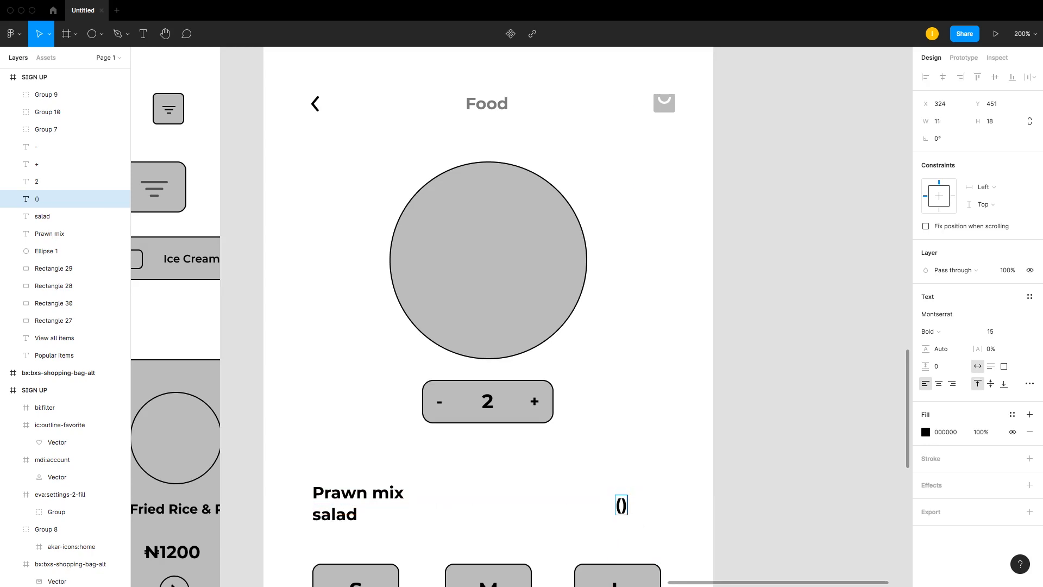
{"action": "type", "text": "4.8"}
{"action": "key", "text": "Escape"}
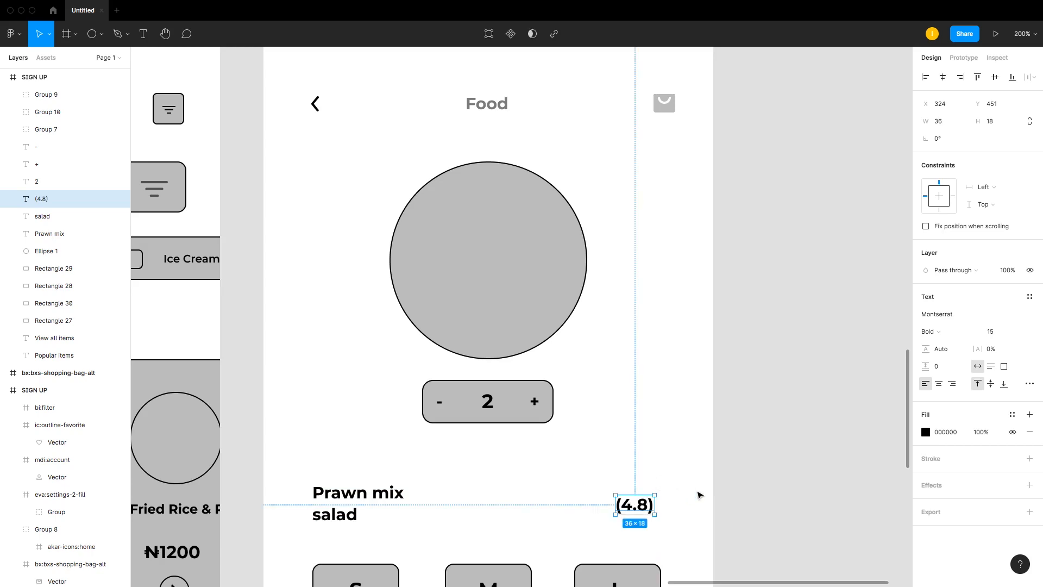
Step: Set the '(4.8)' rating text's font size to 10
{"action": "left_click", "coordinate": [997, 334]}
{"action": "type", "text": "12"}
{"action": "key", "text": "Return"}
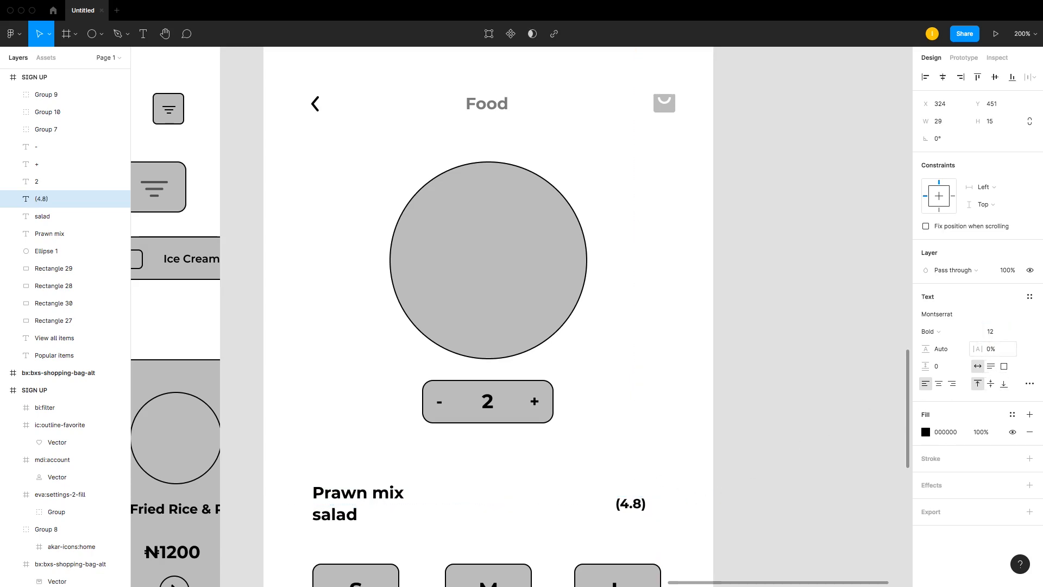
{"action": "left_click", "coordinate": [1000, 335]}
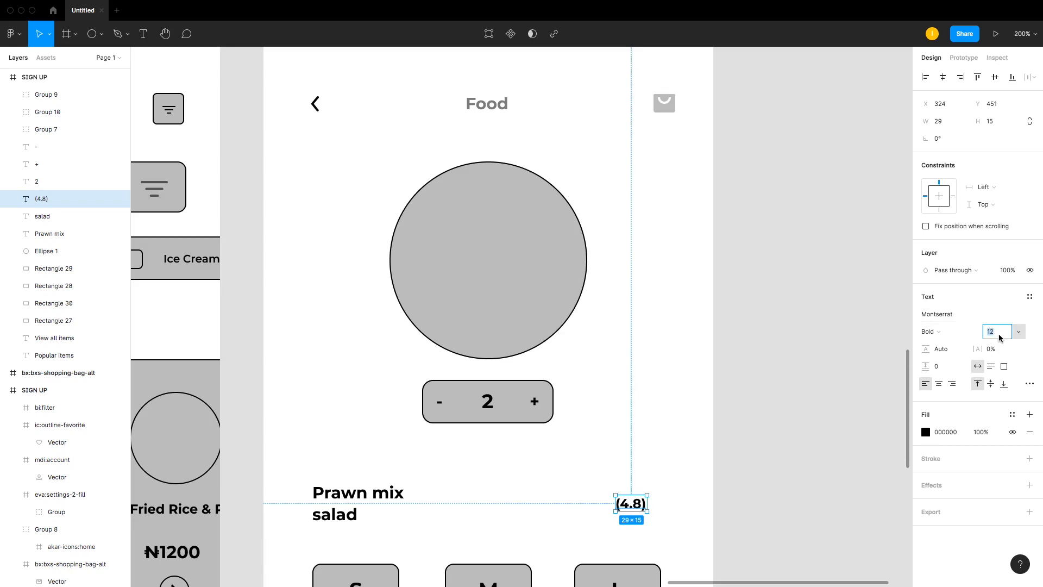
{"action": "key", "text": "Return"}
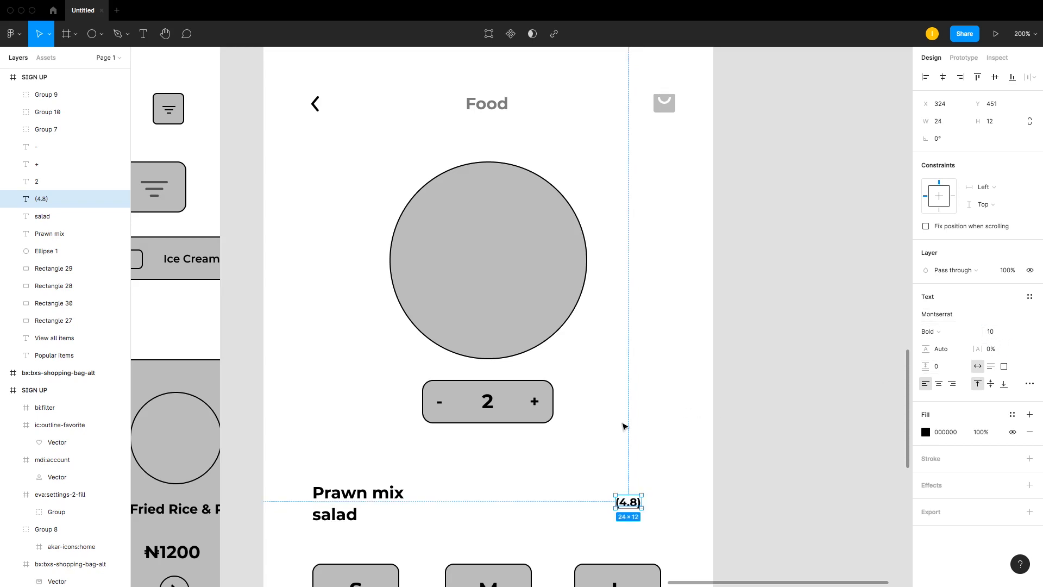
Step: Duplicate the rating text just below it and change the copy to 'View all reviews'
{"action": "left_click", "coordinate": [609, 480]}
{"action": "left_click_drag", "start_coordinate": [632, 506], "coordinate": [653, 518]}
{"action": "double_click", "coordinate": [653, 518]}
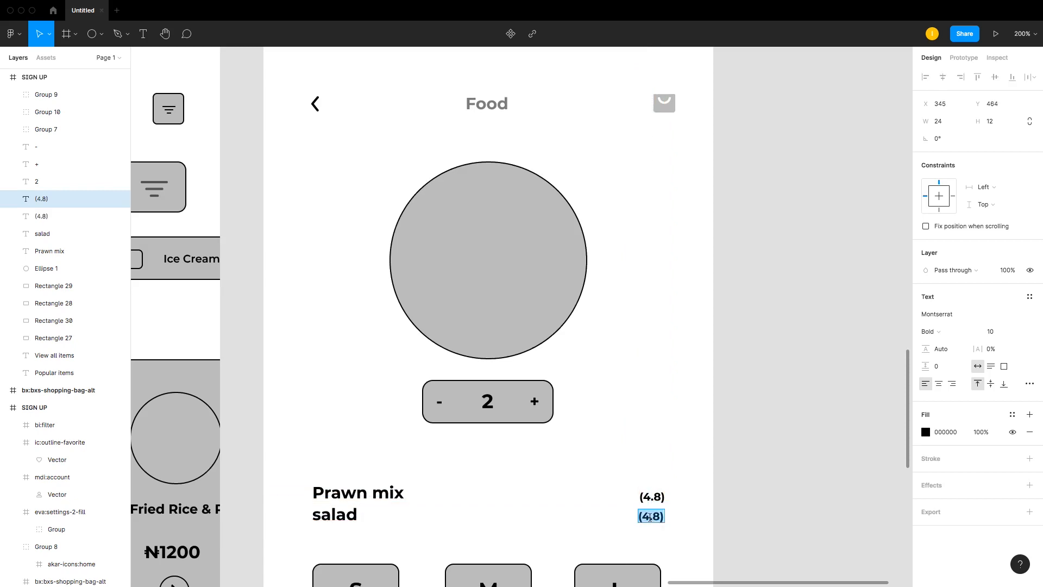
{"action": "type", "text": "view"}
{"action": "key", "text": "BackSpace"}
{"action": "key", "text": "BackSpace"}
{"action": "key", "text": "BackSpace"}
{"action": "key", "text": "BackSpace"}
{"action": "type", "text": "View a;l"}
{"action": "key", "text": "BackSpace"}
{"action": "key", "text": "BackSpace"}
{"action": "type", "text": "ll re"}
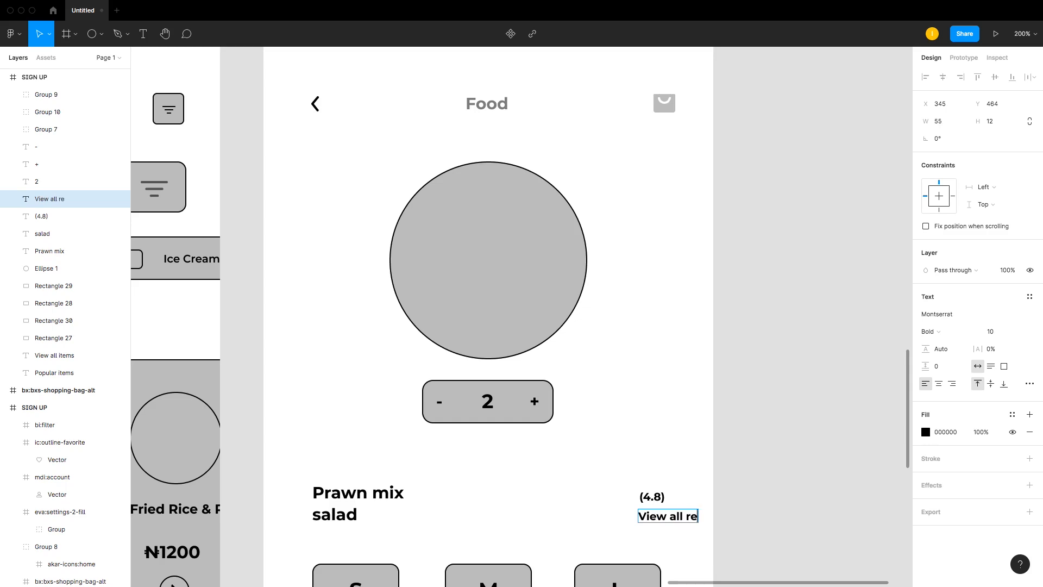
{"action": "type", "text": "views"}
{"action": "key", "text": "Escape"}
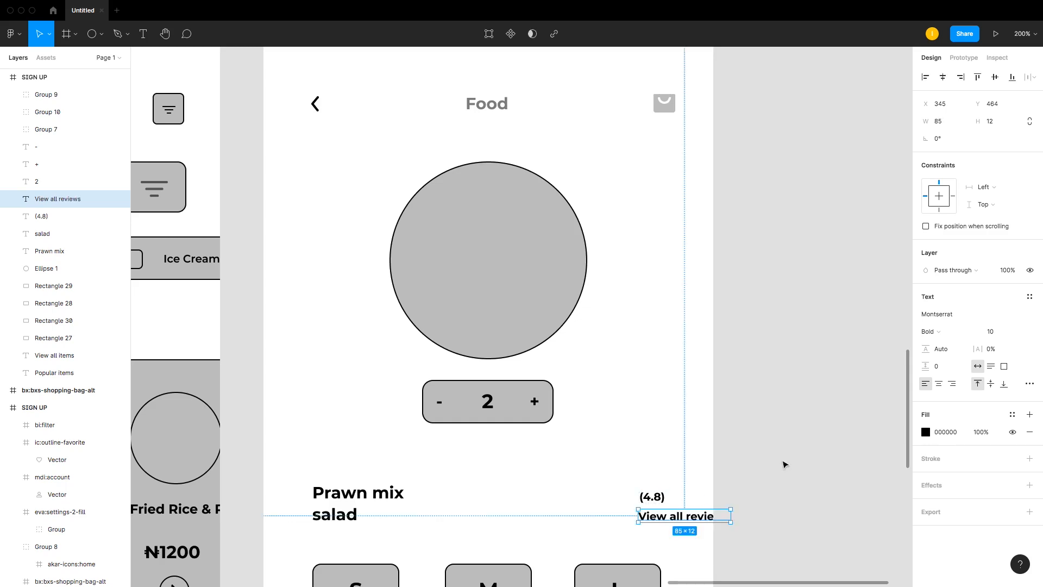
Step: Set the 'View all reviews' text's font size to 5
{"action": "left_click", "coordinate": [994, 332]}
{"action": "type", "text": "8"}
{"action": "key", "text": "Return"}
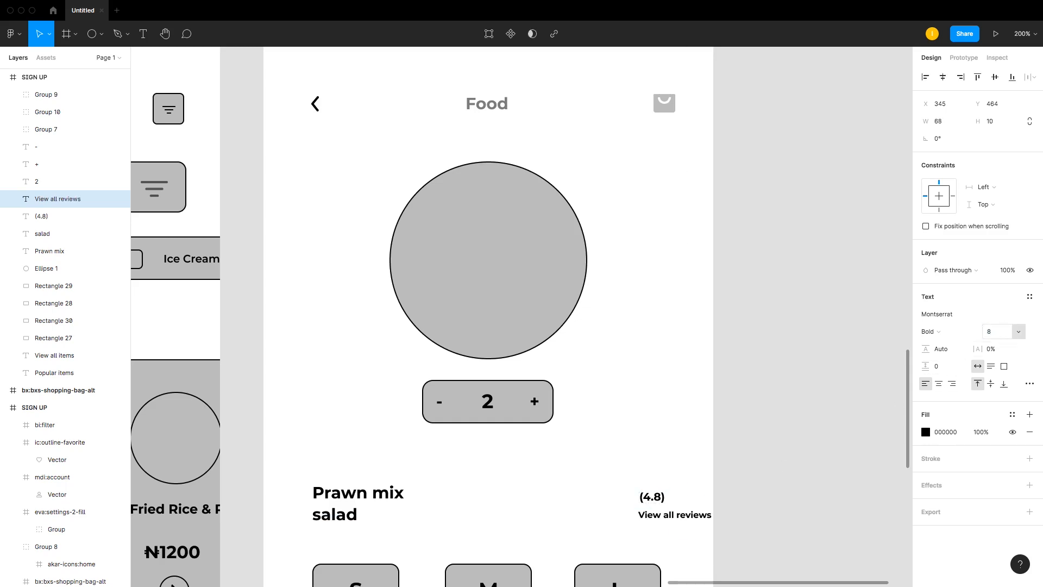
{"action": "left_click", "coordinate": [995, 337]}
{"action": "type", "text": "6"}
{"action": "key", "text": "Return"}
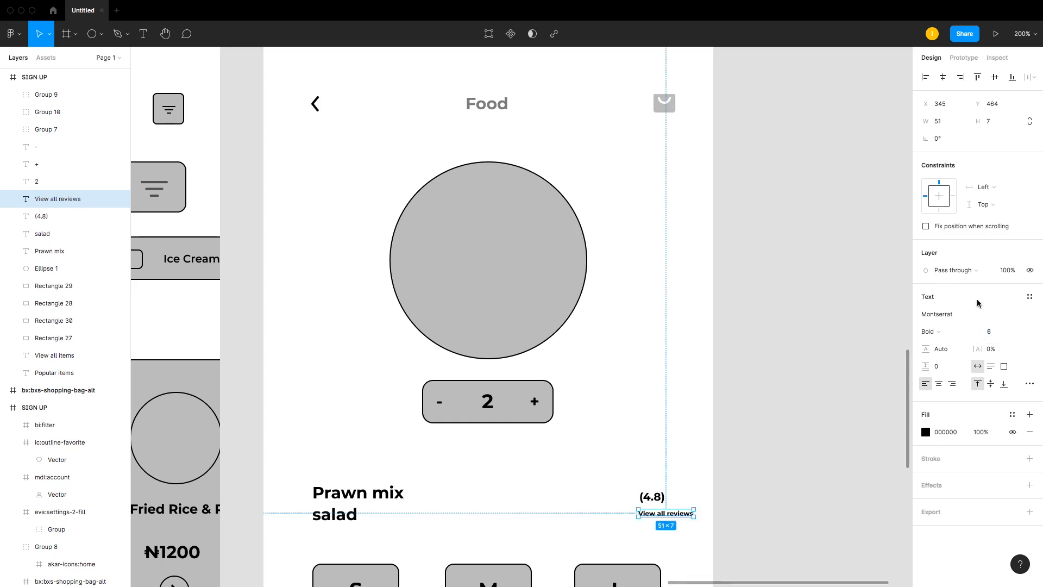
{"action": "left_click", "coordinate": [997, 336]}
{"action": "type", "text": "5"}
{"action": "key", "text": "Return"}
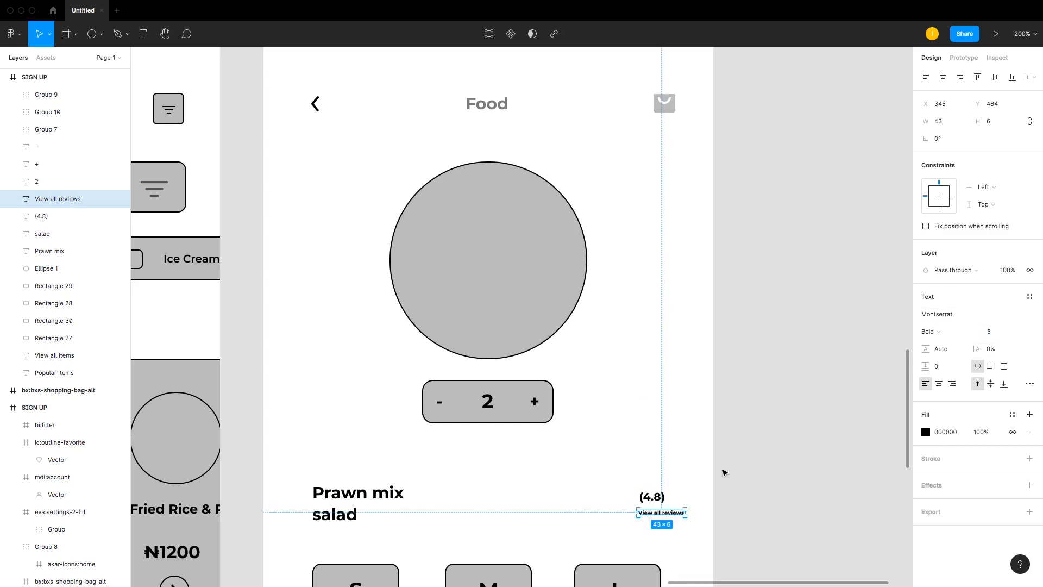
Step: Move 'View all reviews' slightly left so it sits beneath the rating
{"action": "left_click_drag", "start_coordinate": [662, 514], "coordinate": [647, 513]}
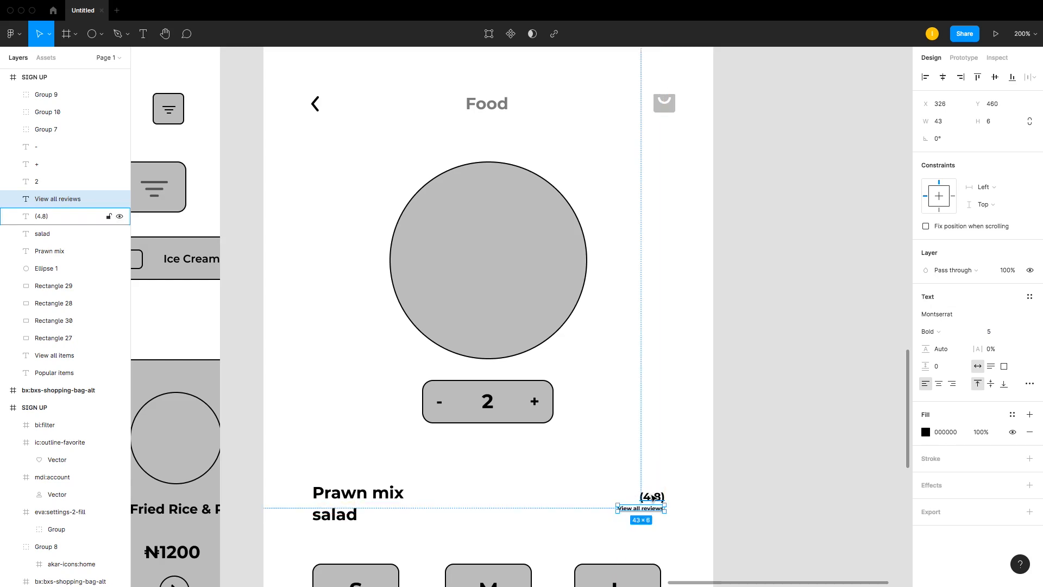
{"action": "left_click", "coordinate": [654, 498], "text": "shift"}
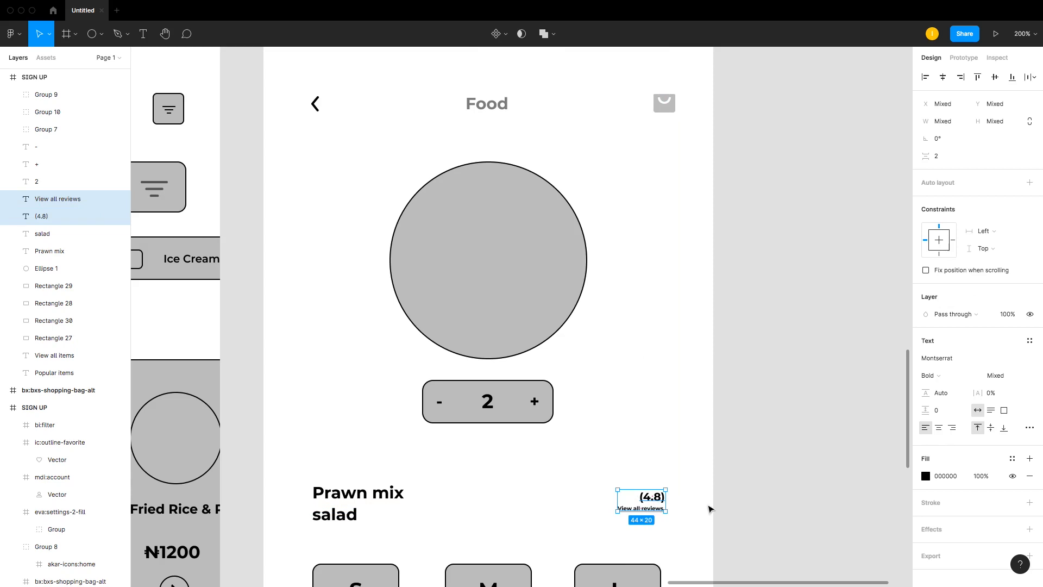
{"action": "left_click", "coordinate": [716, 505]}
Step: Set the '(4.8)' rating's font size to 8 and nudge it to sit right above the reviews text
{"action": "left_click", "coordinate": [653, 497]}
{"action": "left_click", "coordinate": [999, 331]}
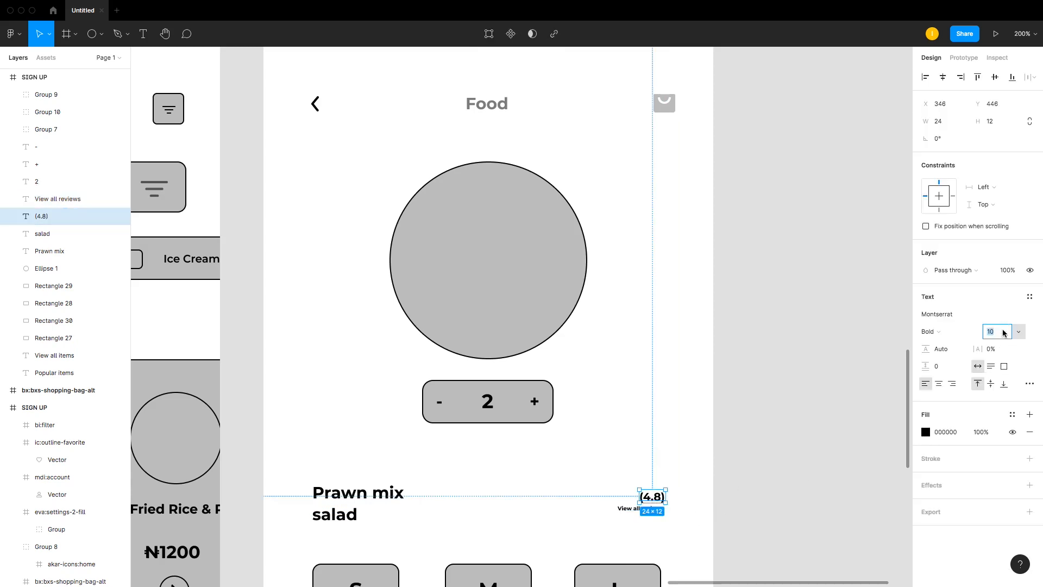
{"action": "type", "text": "8"}
{"action": "key", "text": "Return"}
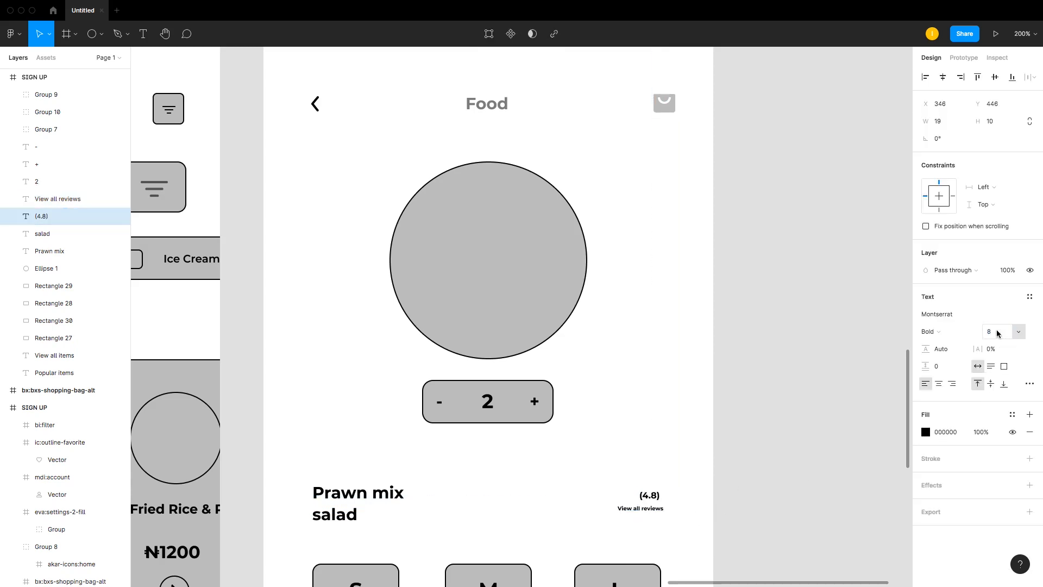
{"action": "left_click_drag", "start_coordinate": [652, 499], "coordinate": [656, 502]}
Step: Group the '(4.8)' rating and 'View all reviews' texts
{"action": "left_click", "coordinate": [674, 514]}
{"action": "left_click", "coordinate": [654, 509]}
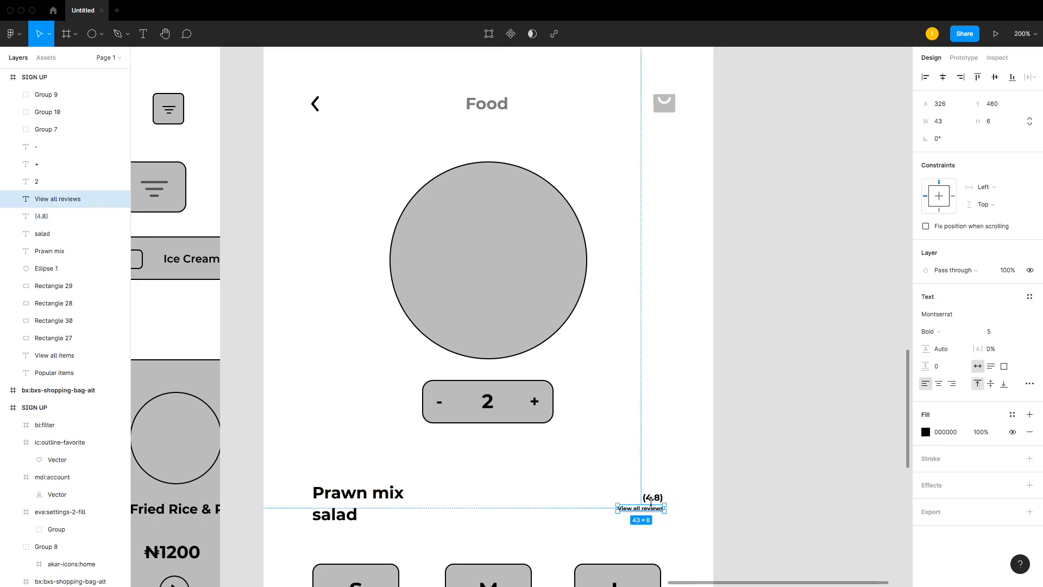
{"action": "left_click", "coordinate": [658, 501], "text": "shift"}
{"action": "key", "text": "super+g"}
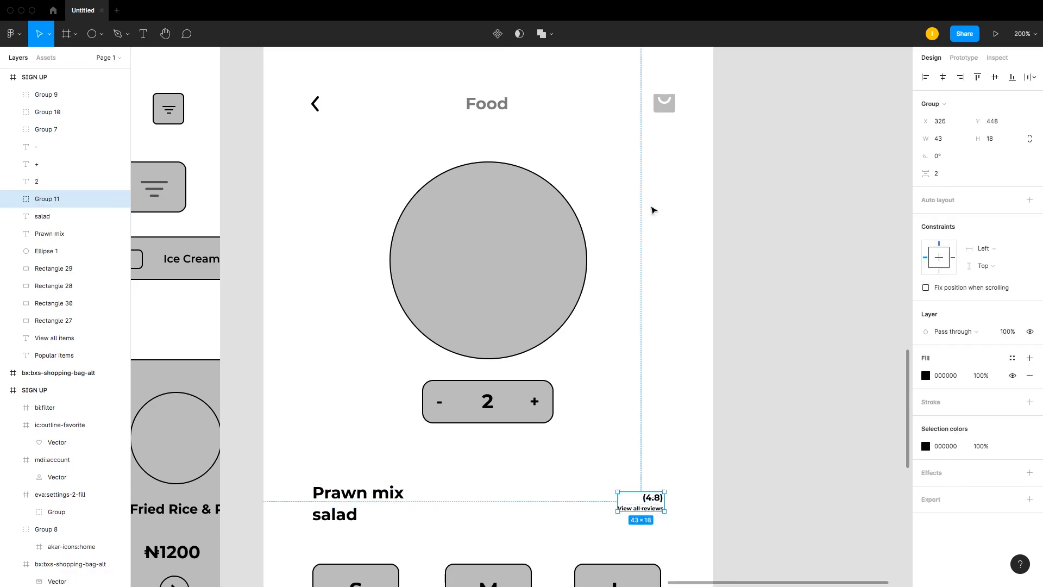
Step: Ungroup the header group holding the back arrow, Food title and shopping bag icon
{"action": "key", "text": "Escape"}
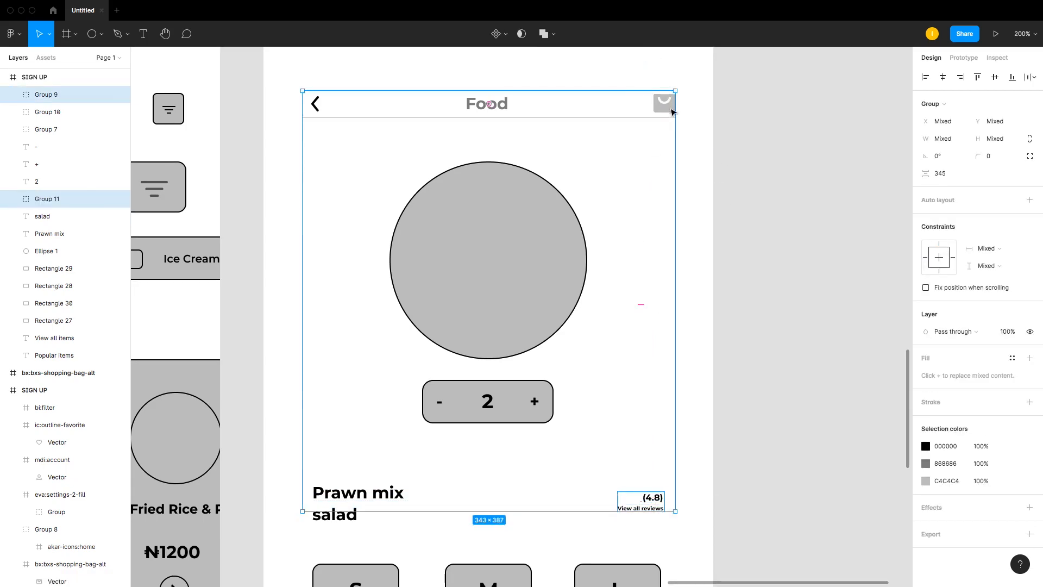
{"action": "key", "text": "Escape"}
{"action": "left_click", "coordinate": [664, 103]}
{"action": "right_click", "coordinate": [664, 103]}
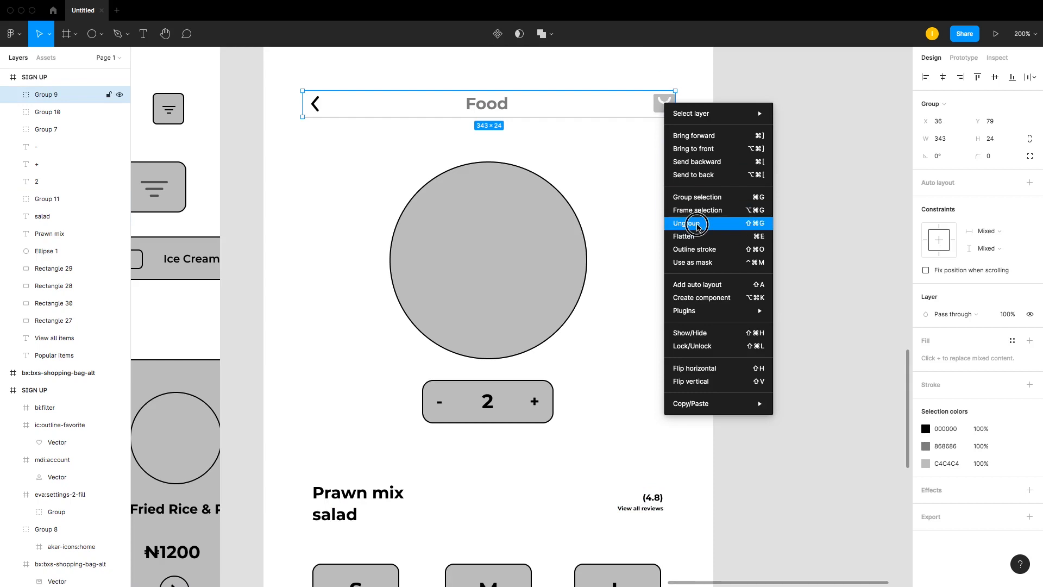
{"action": "left_click", "coordinate": [696, 217]}
Step: Right-align the rating group with the shopping bag icon
{"action": "left_click", "coordinate": [815, 222]}
{"action": "left_click", "coordinate": [659, 505]}
{"action": "left_click", "coordinate": [664, 103], "text": "shift"}
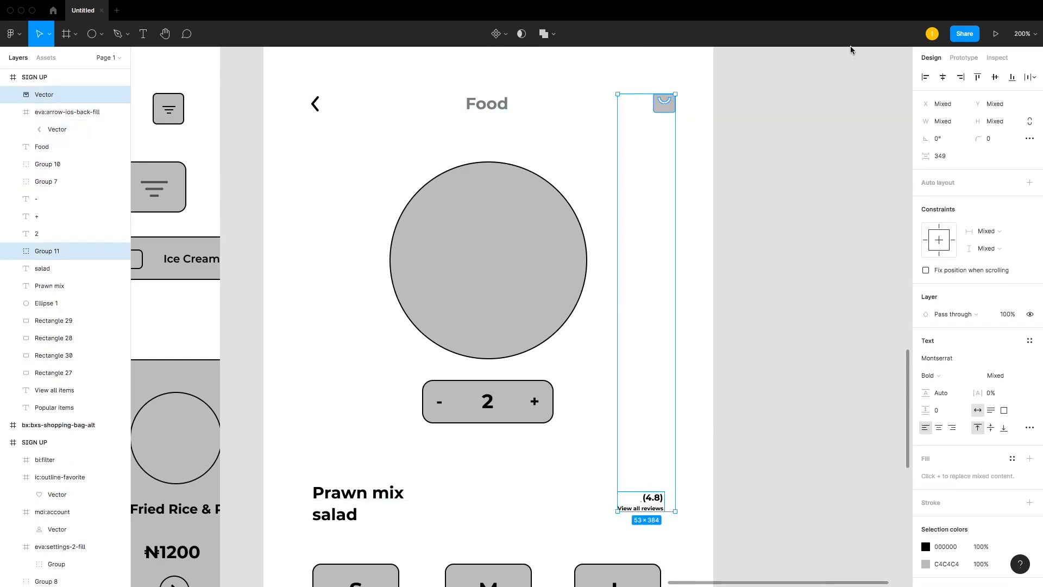
{"action": "left_click", "coordinate": [961, 76]}
{"action": "left_click", "coordinate": [609, 343]}
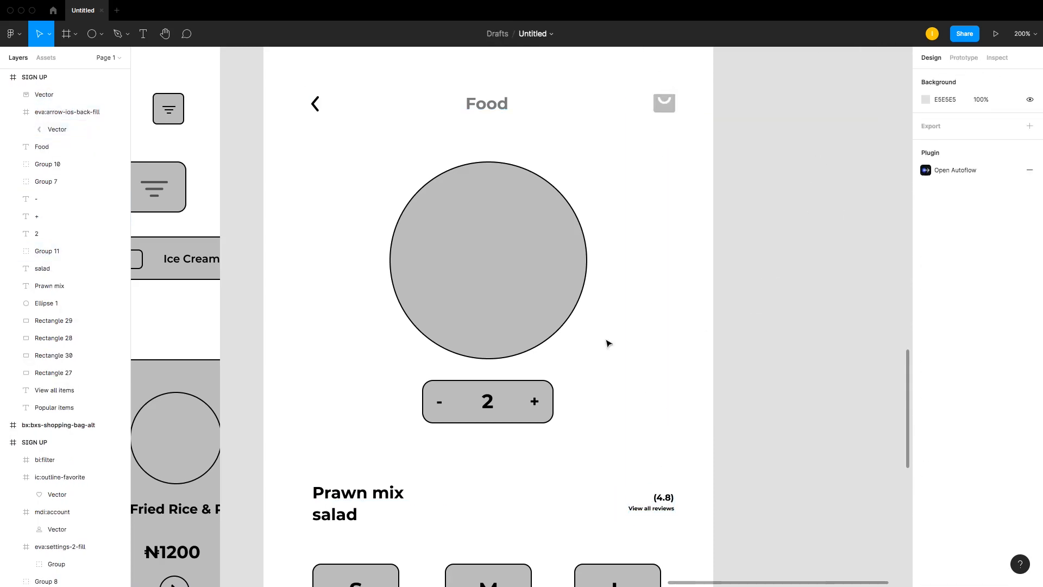
Step: Group the 'Prawn mix' and 'salad' title texts
{"action": "left_click", "coordinate": [375, 494]}
{"action": "left_click", "coordinate": [334, 514], "text": "shift"}
{"action": "key", "text": "ctrl+g"}
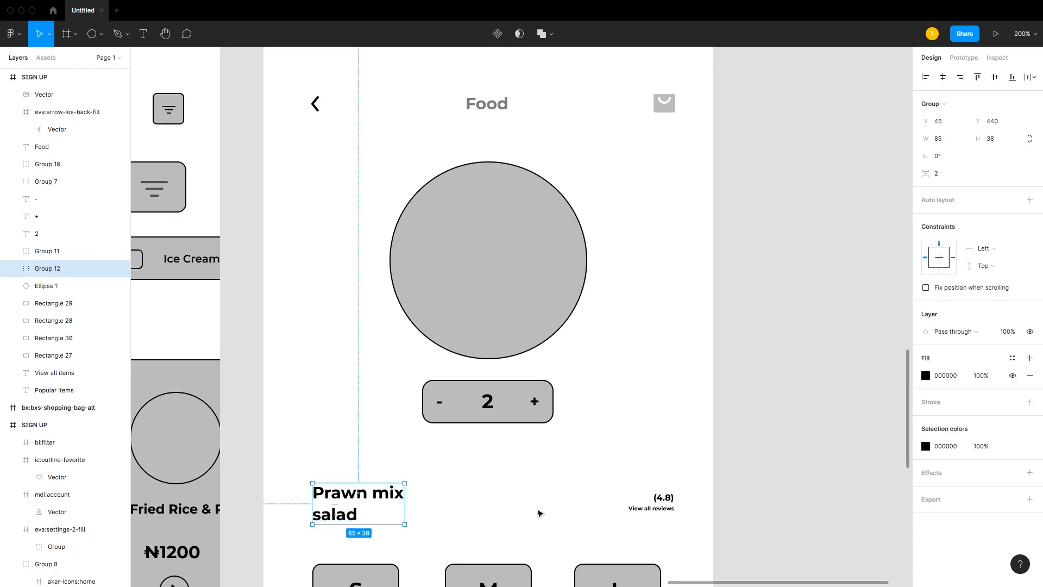
Step: Align the title group and the rating group on their vertical centres
{"action": "left_click", "coordinate": [673, 503], "text": "shift"}
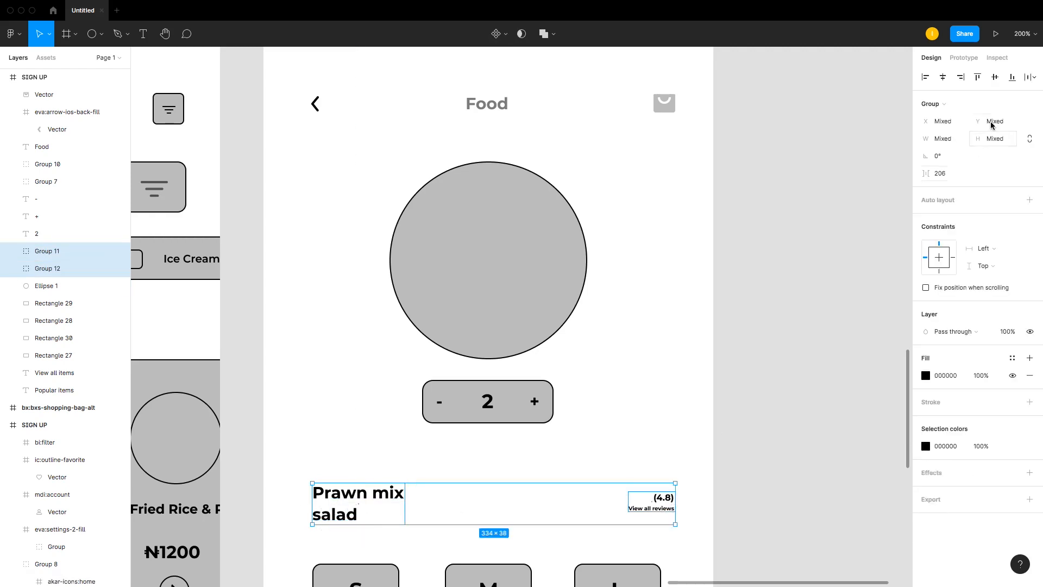
{"action": "left_click", "coordinate": [995, 77]}
{"action": "left_click", "coordinate": [808, 391]}
Step: Centre the S/M/L size button group horizontally on the Food screen
{"action": "scroll", "coordinate": [647, 365], "scroll_direction": "down", "scroll_amount": 5}
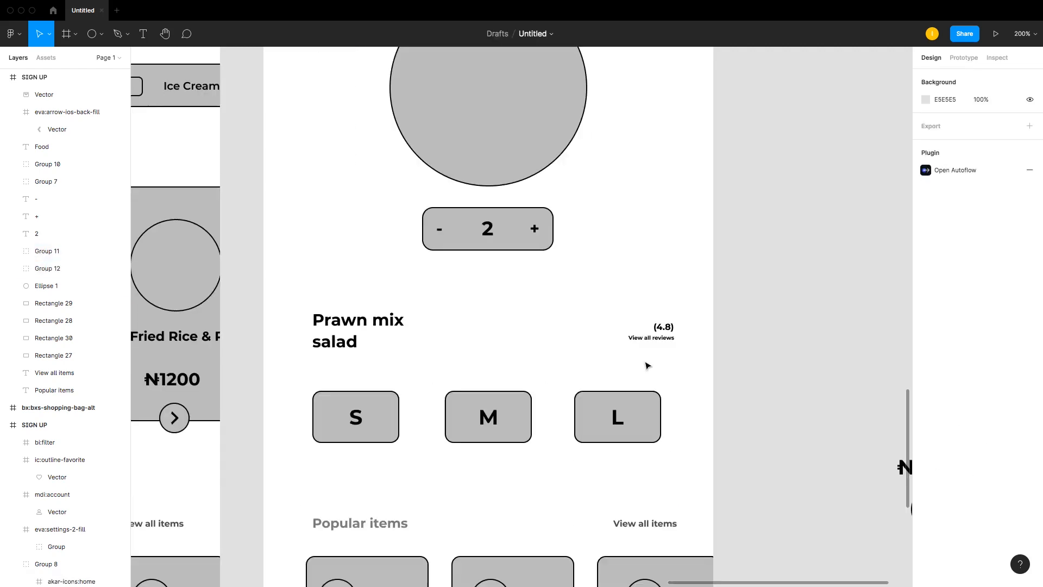
{"action": "left_click", "coordinate": [652, 333]}
{"action": "left_click", "coordinate": [337, 329]}
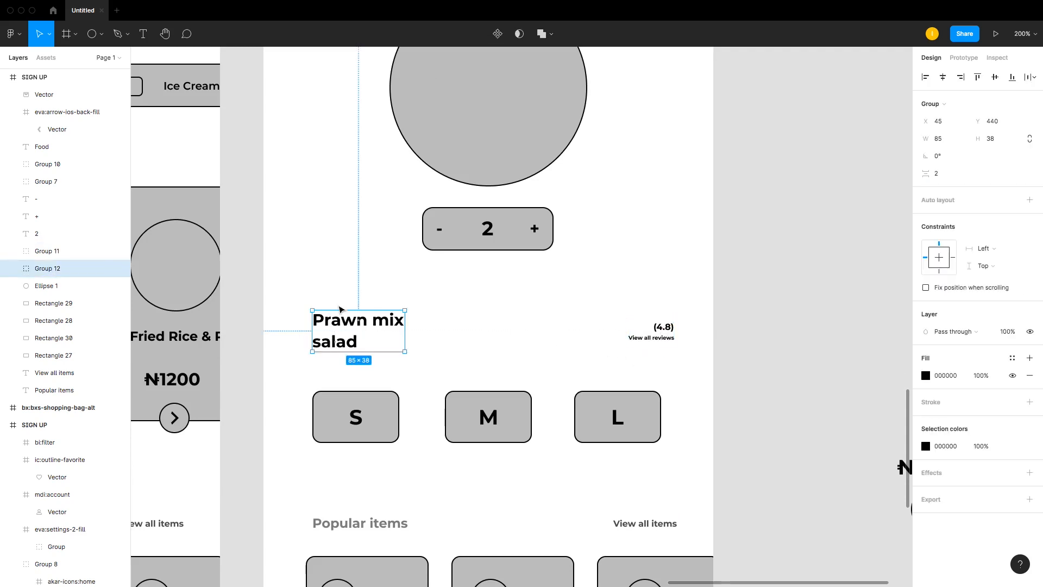
{"action": "scroll", "coordinate": [338, 307], "scroll_direction": "up", "scroll_amount": 5}
{"action": "scroll", "coordinate": [338, 307], "scroll_direction": "down", "scroll_amount": 6}
{"action": "left_click_drag", "start_coordinate": [314, 346], "coordinate": [700, 390]}
{"action": "left_click", "coordinate": [943, 78]}
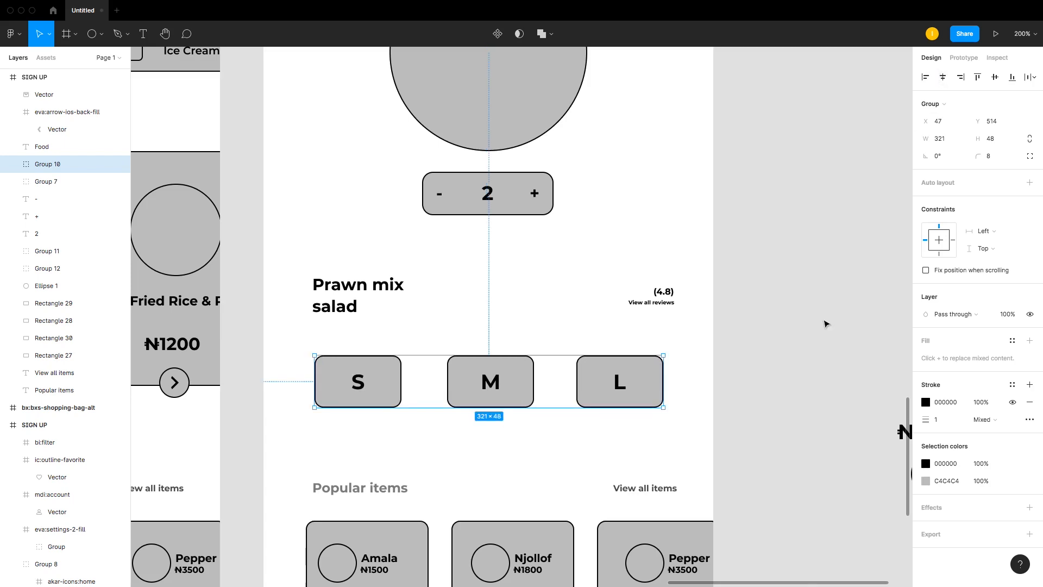
{"action": "left_click", "coordinate": [810, 318]}
Step: Move the Popular items section, heading and cards together, further down the Food screen
{"action": "scroll", "coordinate": [656, 303], "scroll_direction": "down", "scroll_amount": 5}
{"action": "left_click_drag", "start_coordinate": [296, 299], "coordinate": [777, 494]}
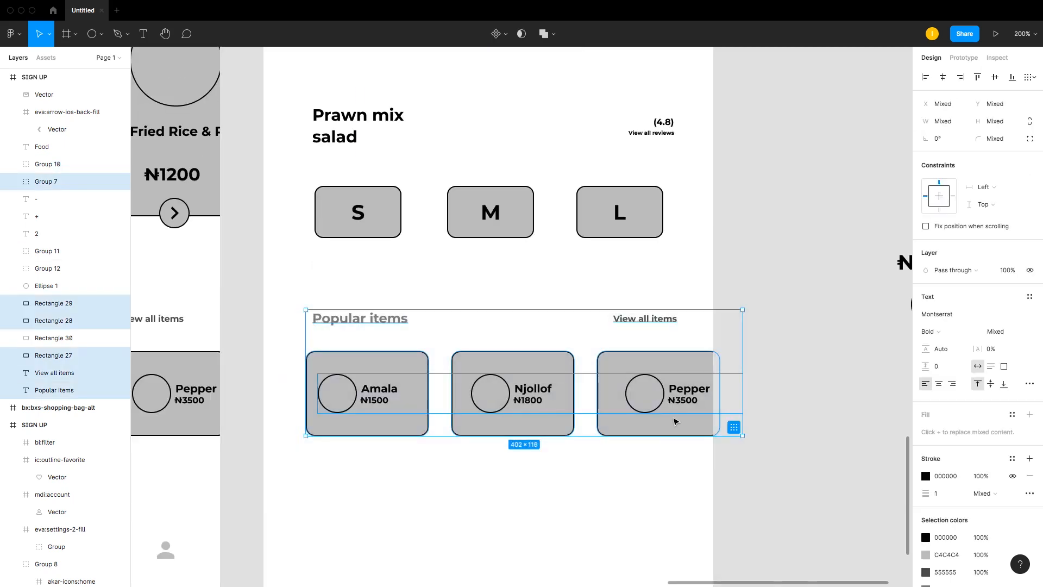
{"action": "left_click_drag", "start_coordinate": [676, 422], "coordinate": [666, 473]}
{"action": "scroll", "coordinate": [640, 297], "scroll_direction": "up", "scroll_amount": 10}
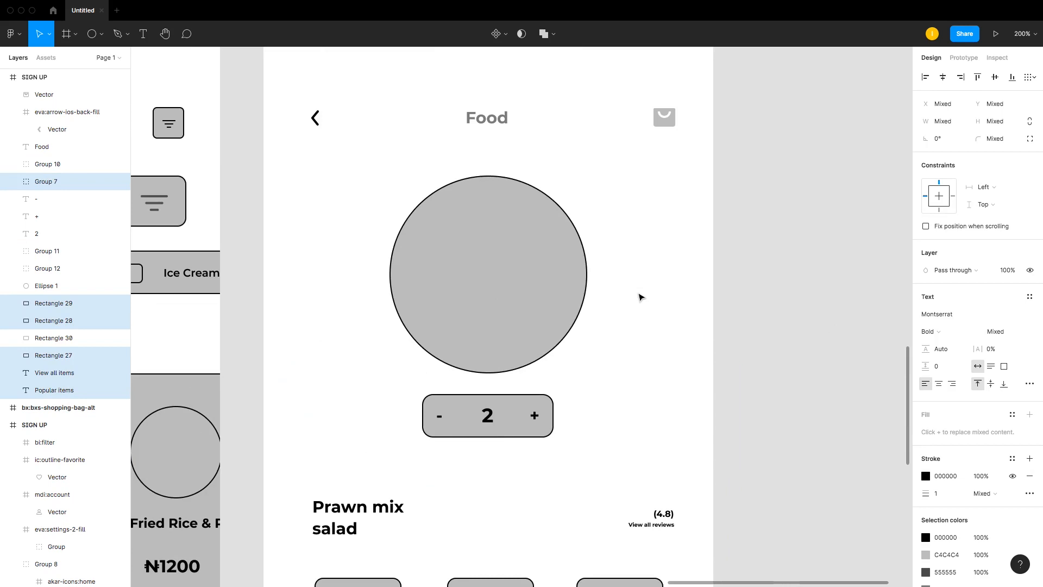
{"action": "scroll", "coordinate": [640, 297], "scroll_direction": "down", "scroll_amount": 10}
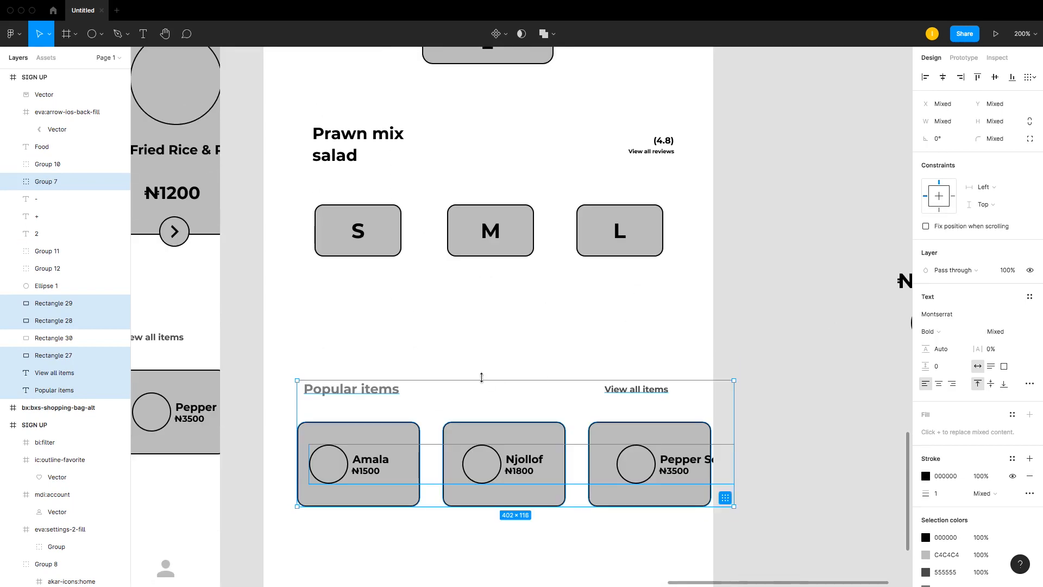
{"action": "left_click", "coordinate": [467, 320]}
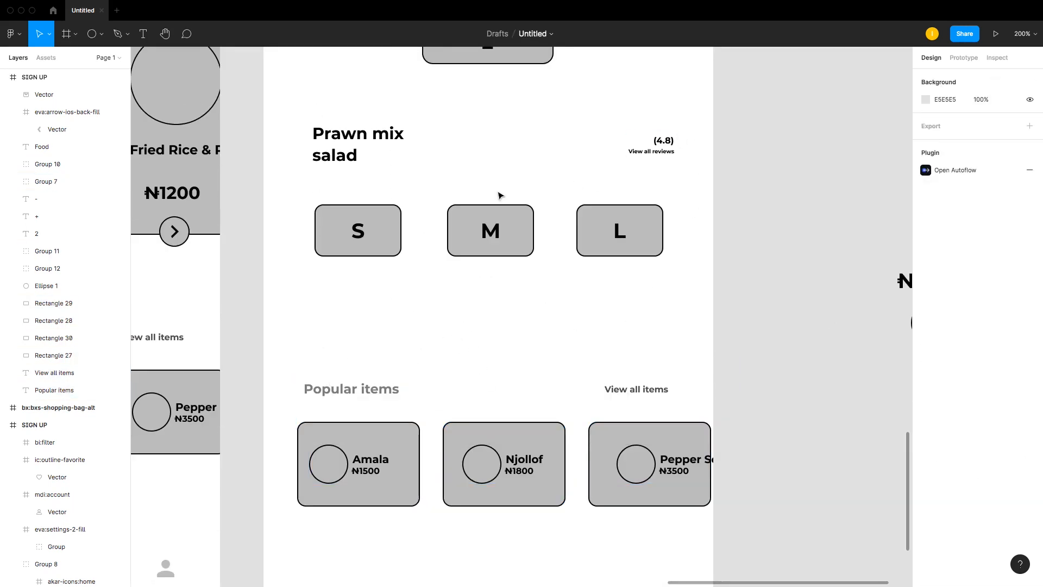
Step: Duplicate the ₦2500 price text onto the Food screen, left-aligned below the S/M/L size buttons
{"action": "left_click", "coordinate": [906, 293]}
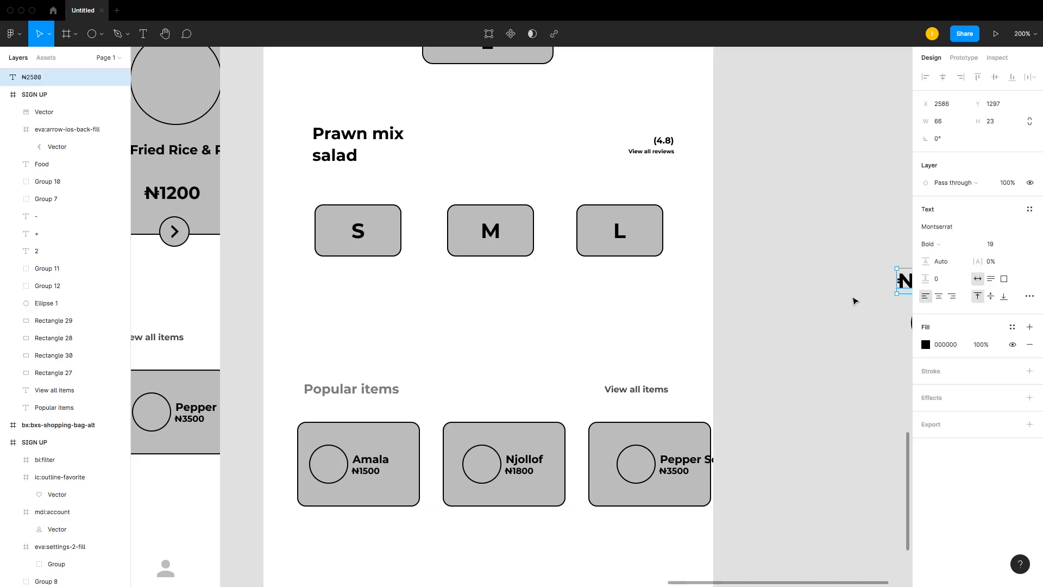
{"action": "key", "text": "ctrl+minus"}
{"action": "key", "text": "ctrl+minus"}
{"action": "left_click_drag", "start_coordinate": [396, 199], "coordinate": [460, 313]}
{"action": "key", "text": "ctrl+z"}
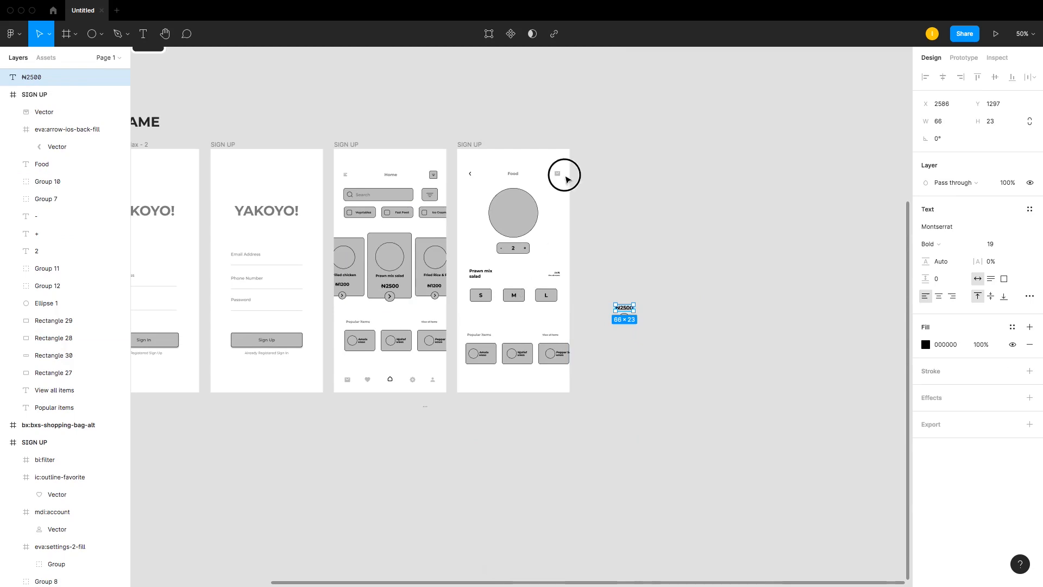
{"action": "left_click_drag", "start_coordinate": [664, 252], "coordinate": [407, 416]}
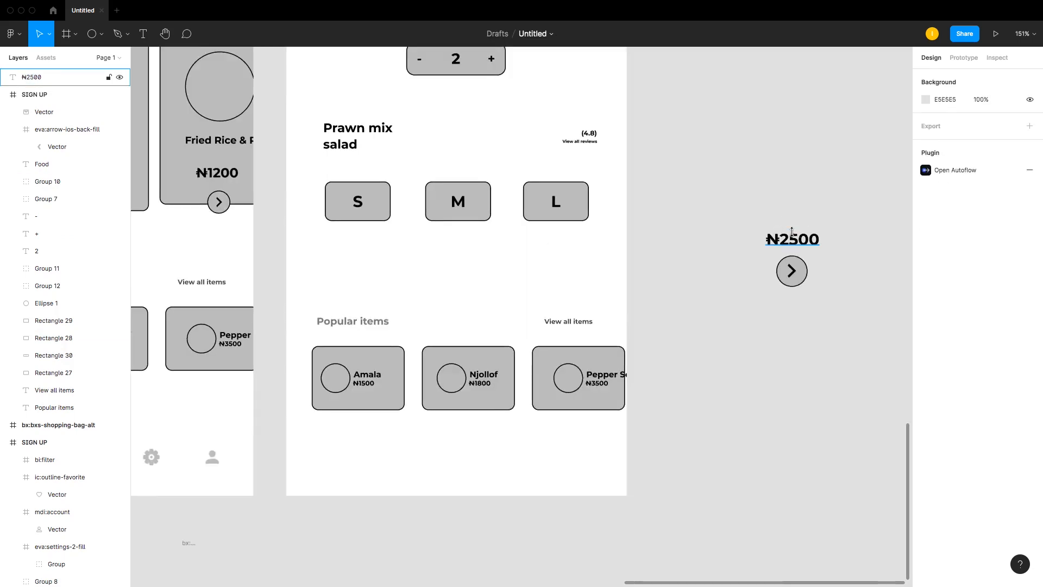
{"action": "left_click_drag", "start_coordinate": [799, 237], "coordinate": [362, 264], "text": "alt"}
{"action": "left_click", "coordinate": [514, 257]}
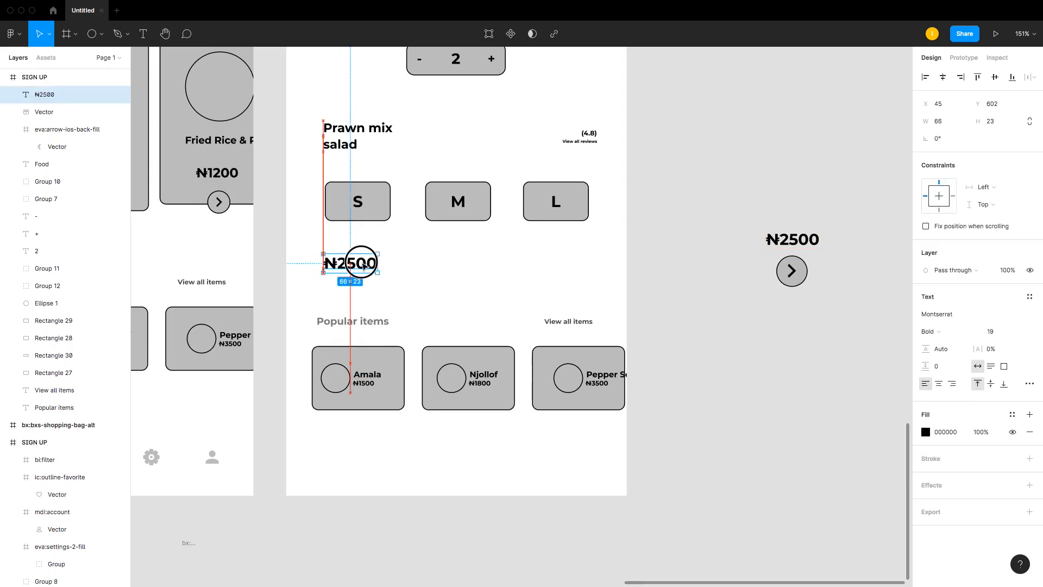
Step: Move the Popular items heading up under the price and rename it to "Description"
{"action": "left_click_drag", "start_coordinate": [348, 324], "coordinate": [359, 295]}
{"action": "double_click", "coordinate": [358, 295]}
{"action": "type", "text": "D"}
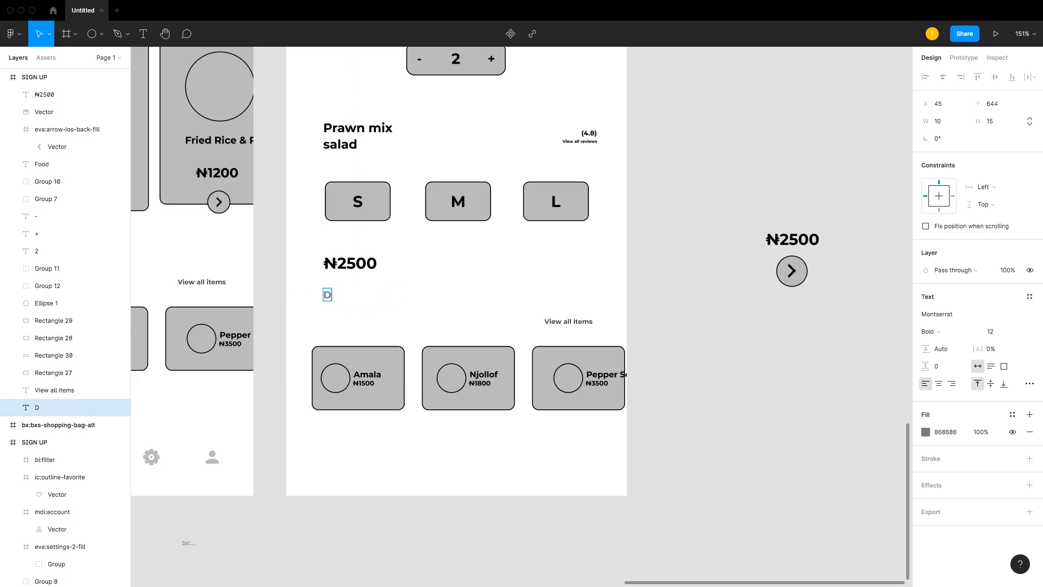
{"action": "type", "text": "esctript"}
{"action": "key", "text": "BackSpace"}
{"action": "key", "text": "BackSpace"}
{"action": "key", "text": "BackSpace"}
{"action": "key", "text": "BackSpace"}
{"action": "type", "text": "ription"}
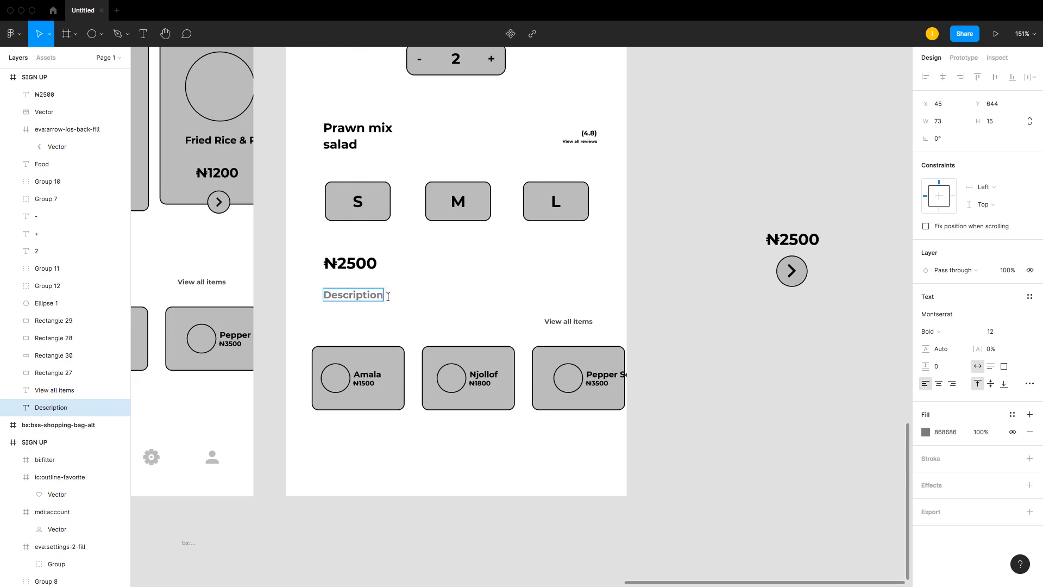
Step: Place the View all items label under Description, then search Google in Chrome for "lorem ipsum dolor"
{"action": "left_click_drag", "start_coordinate": [579, 324], "coordinate": [357, 314]}
{"action": "key", "text": "super+Tab"}
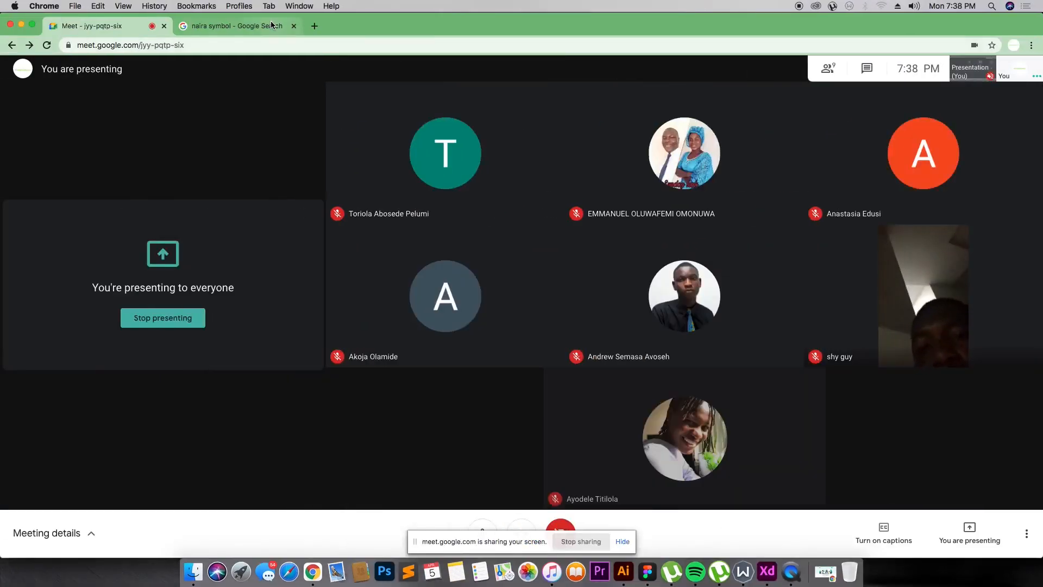
{"action": "left_click", "coordinate": [272, 26]}
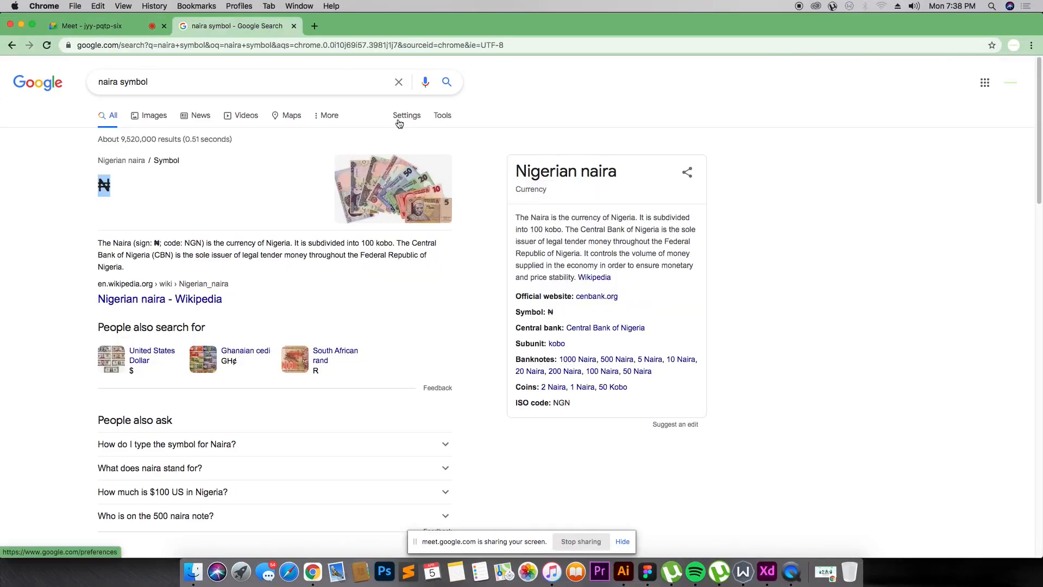
{"action": "left_click", "coordinate": [279, 81]}
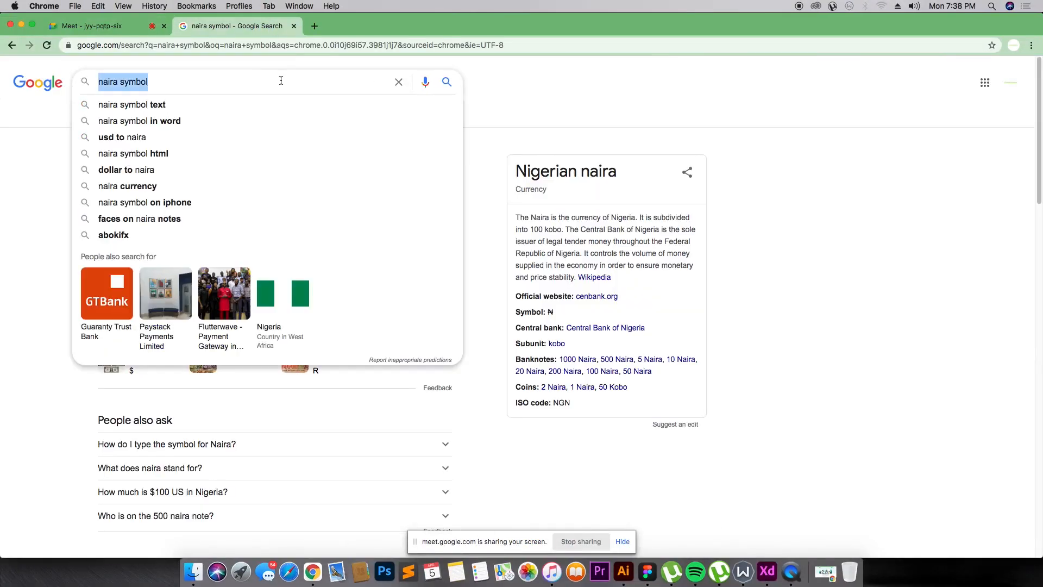
{"action": "type", "text": "lorem ips"}
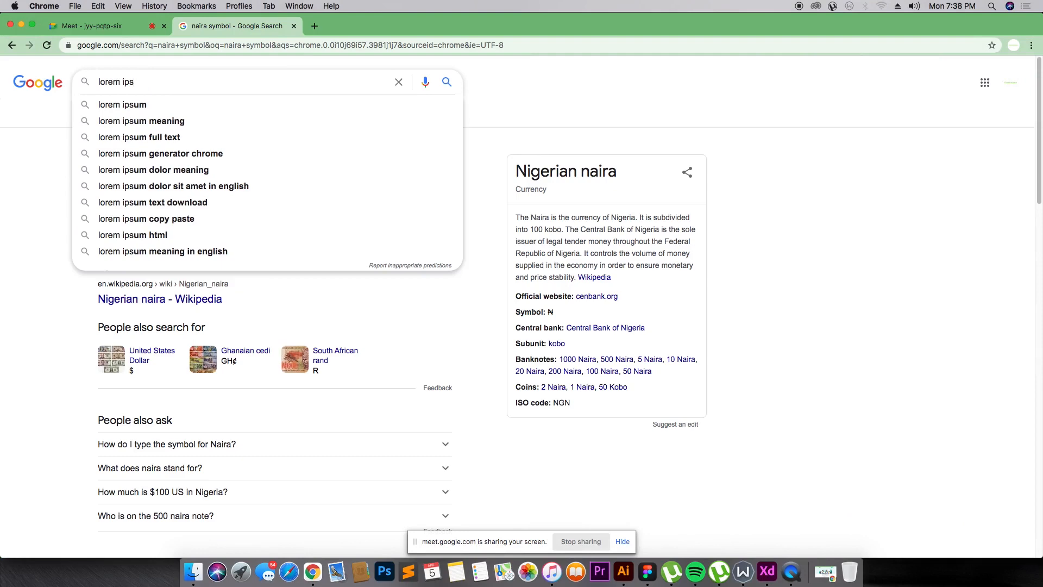
{"action": "type", "text": "um dolor"}
{"action": "key", "text": "Return"}
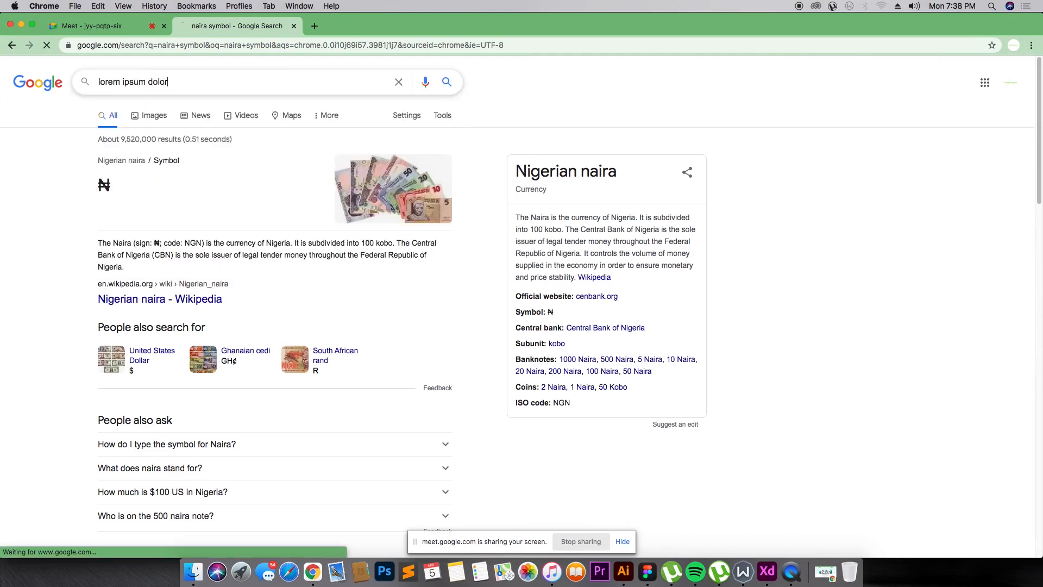
Step: Open lipsum.com and copy the opening lorem ipsum sentences, returning to Figma
{"action": "left_click", "coordinate": [216, 175]}
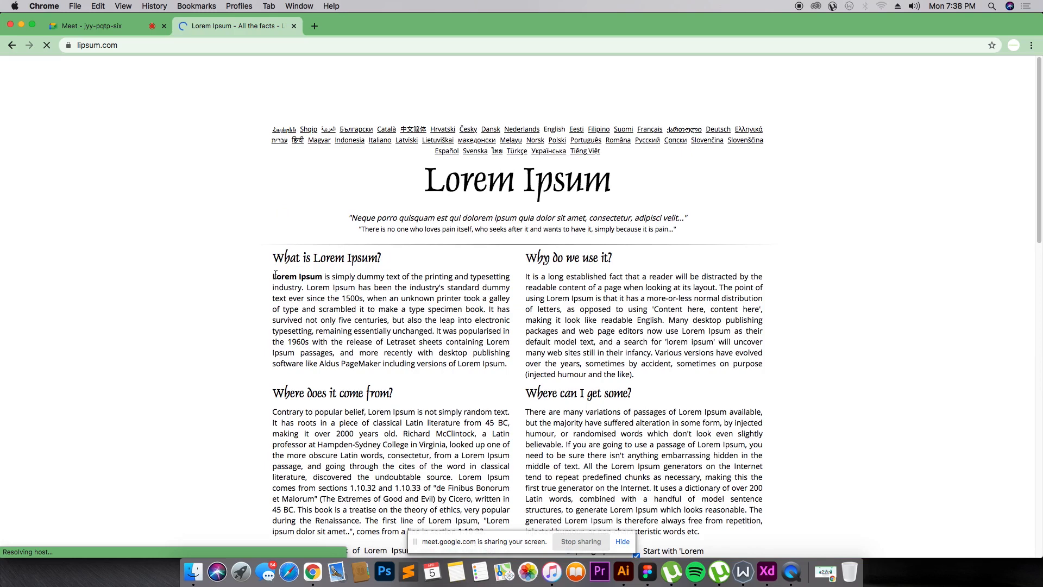
{"action": "left_click_drag", "start_coordinate": [275, 274], "coordinate": [509, 299]}
{"action": "key", "text": "super+c"}
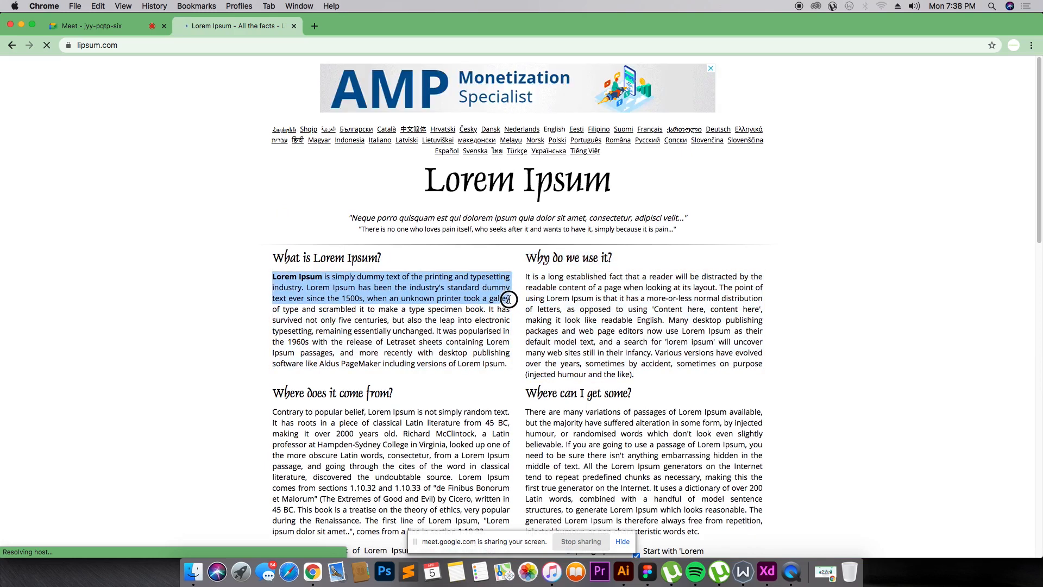
{"action": "key", "text": "super+Tab"}
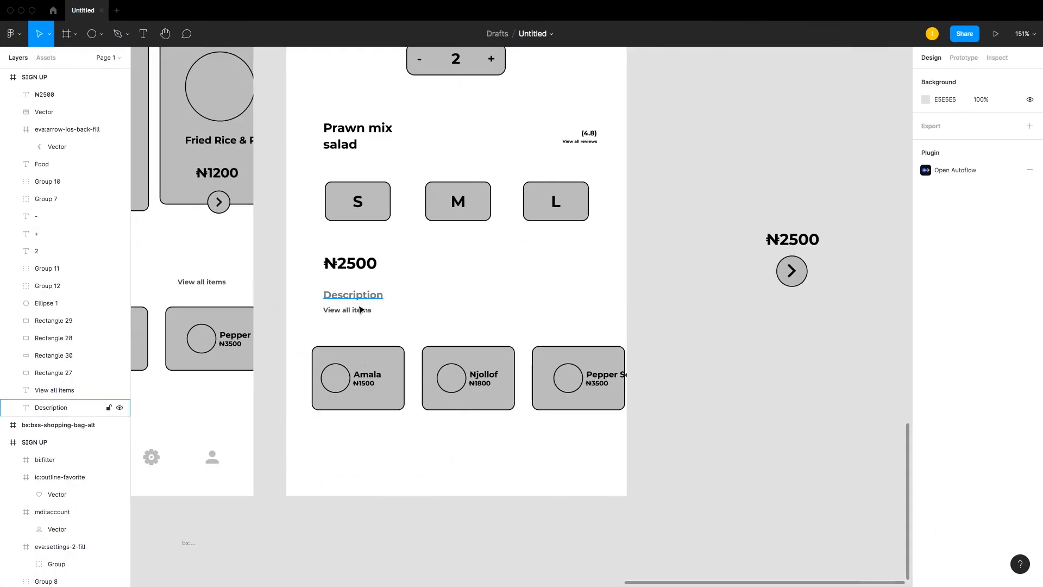
Step: Replace the label under Description with the copied lorem ipsum text and break it into shorter lines
{"action": "left_click", "coordinate": [360, 309]}
{"action": "key", "text": "super+v"}
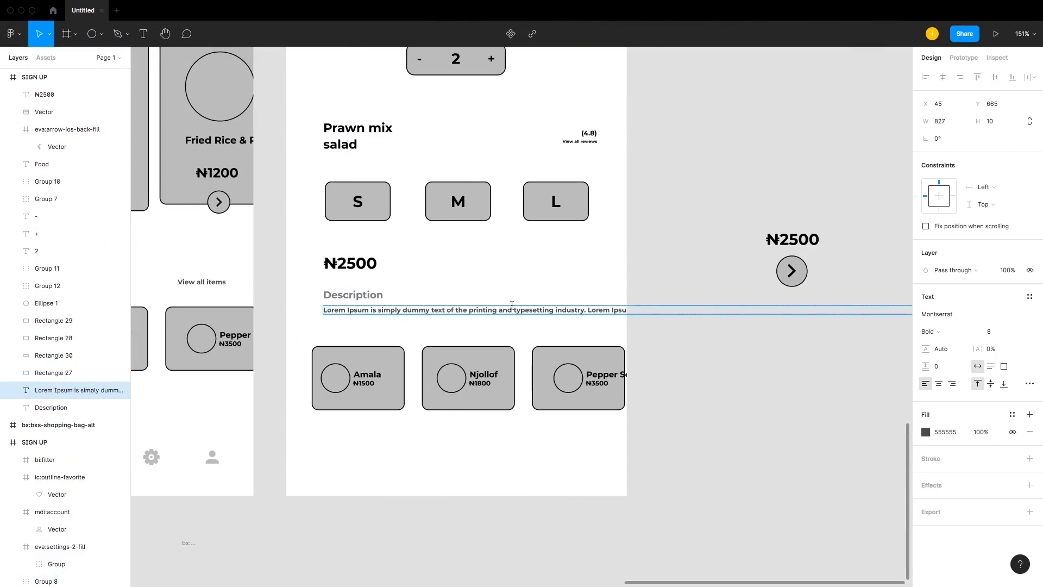
{"action": "left_click", "coordinate": [584, 310]}
{"action": "key", "text": "Return"}
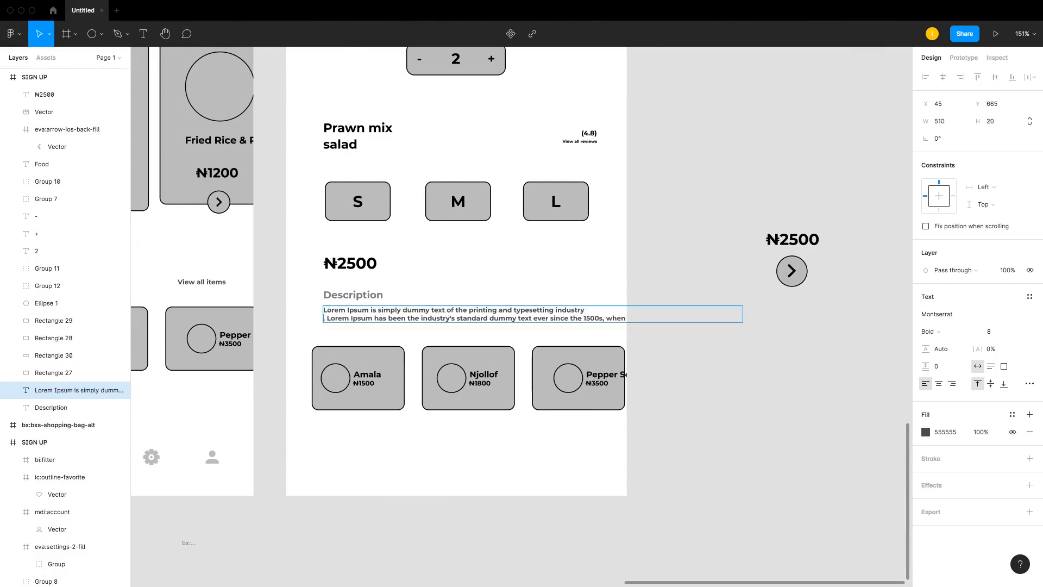
{"action": "left_click", "coordinate": [585, 319]}
{"action": "key", "text": "Return"}
{"action": "key", "text": "Escape"}
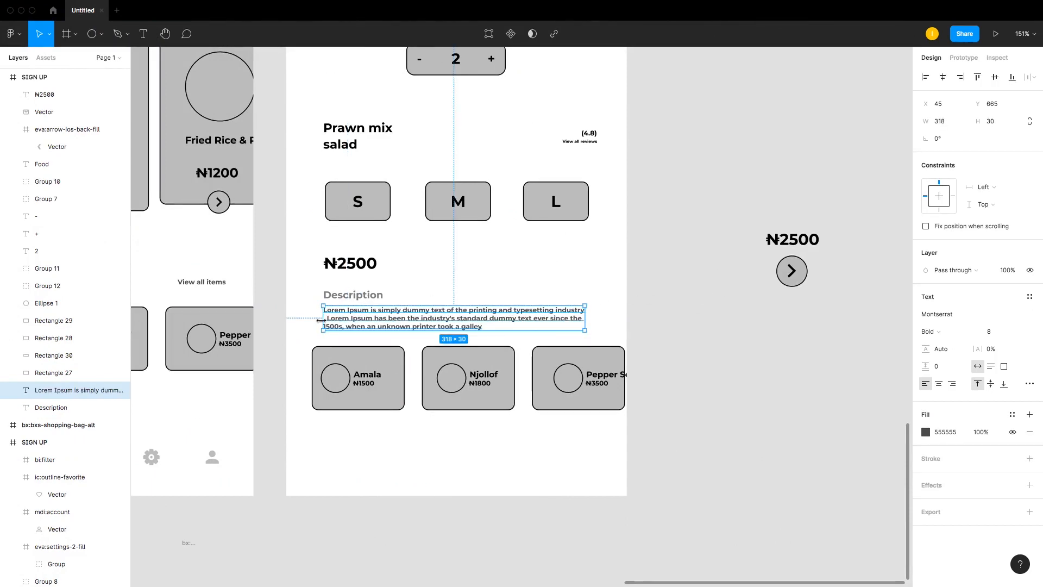
Step: Remove the stray period at the start of the description's second line
{"action": "double_click", "coordinate": [332, 322]}
{"action": "left_click", "coordinate": [328, 319]}
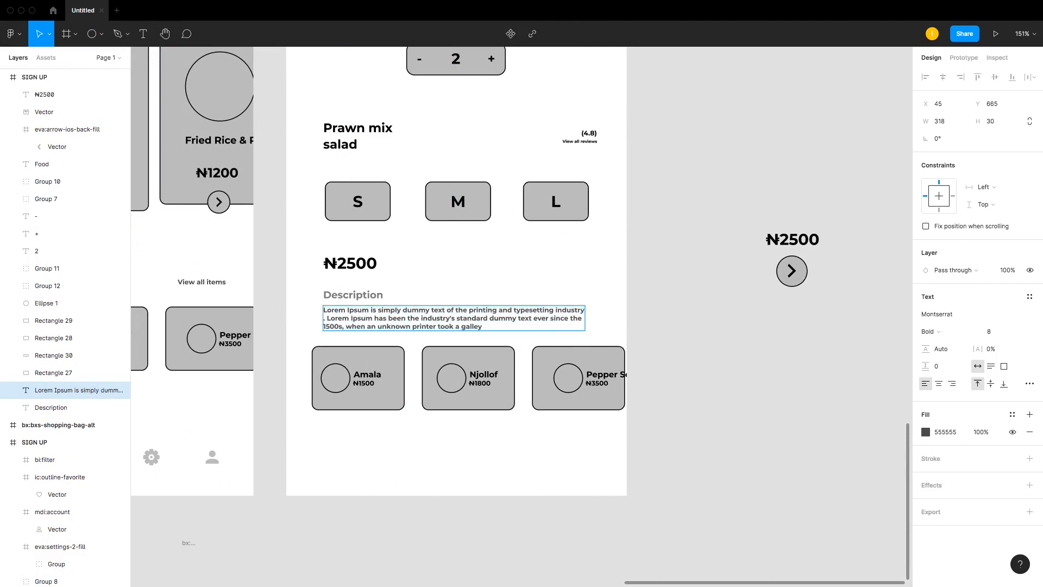
{"action": "key", "text": "BackSpace"}
{"action": "key", "text": "BackSpace"}
{"action": "key", "text": "BackSpace"}
{"action": "key", "text": "Return"}
{"action": "key", "text": "Escape"}
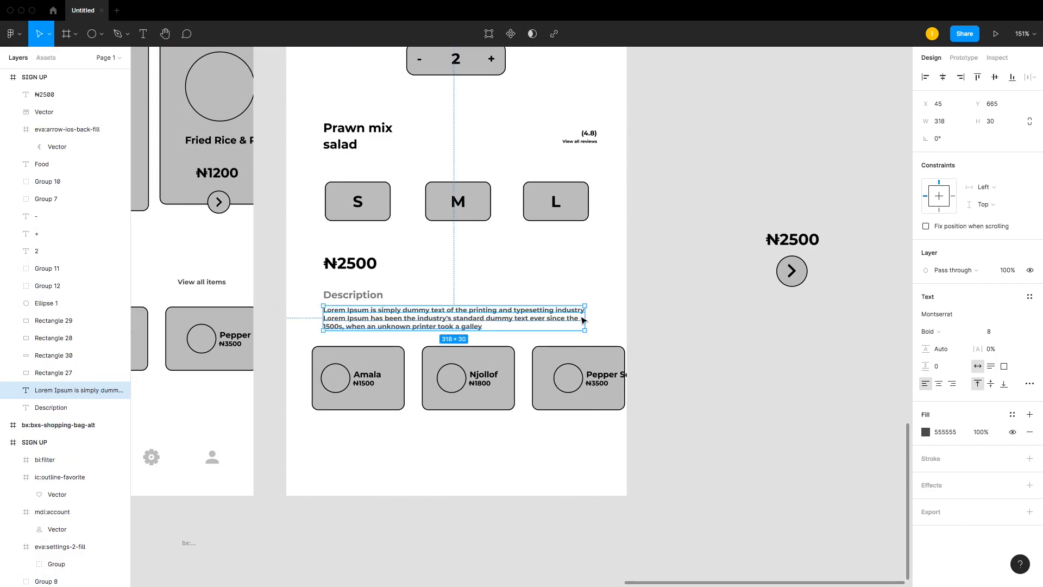
{"action": "left_click_drag", "start_coordinate": [451, 324], "coordinate": [451, 326]}
Step: Delete the three popular item cards from the Food screen
{"action": "left_click", "coordinate": [810, 385]}
{"action": "left_click_drag", "start_coordinate": [698, 370], "coordinate": [357, 401]}
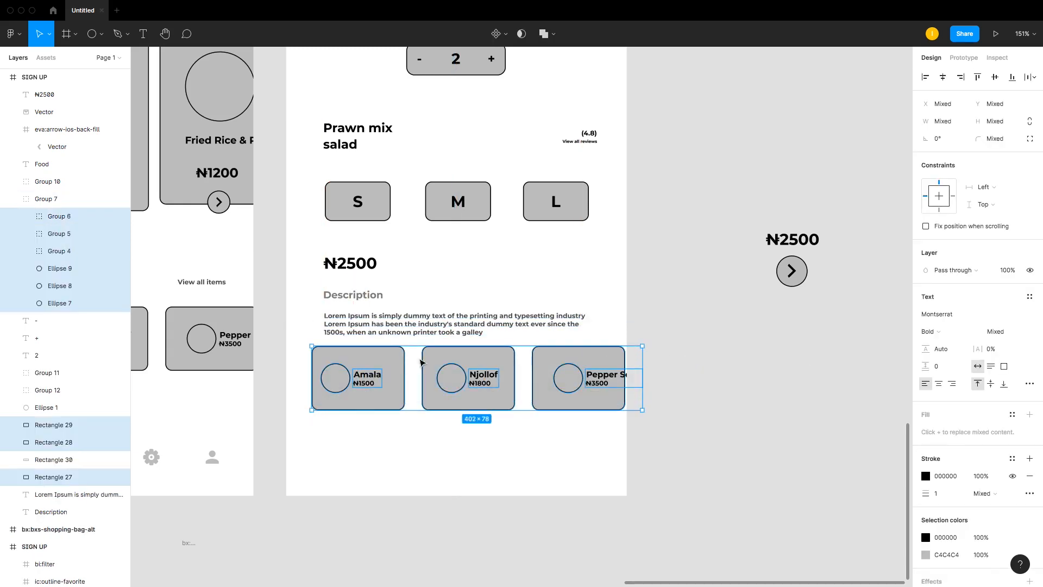
{"action": "key", "text": "Delete"}
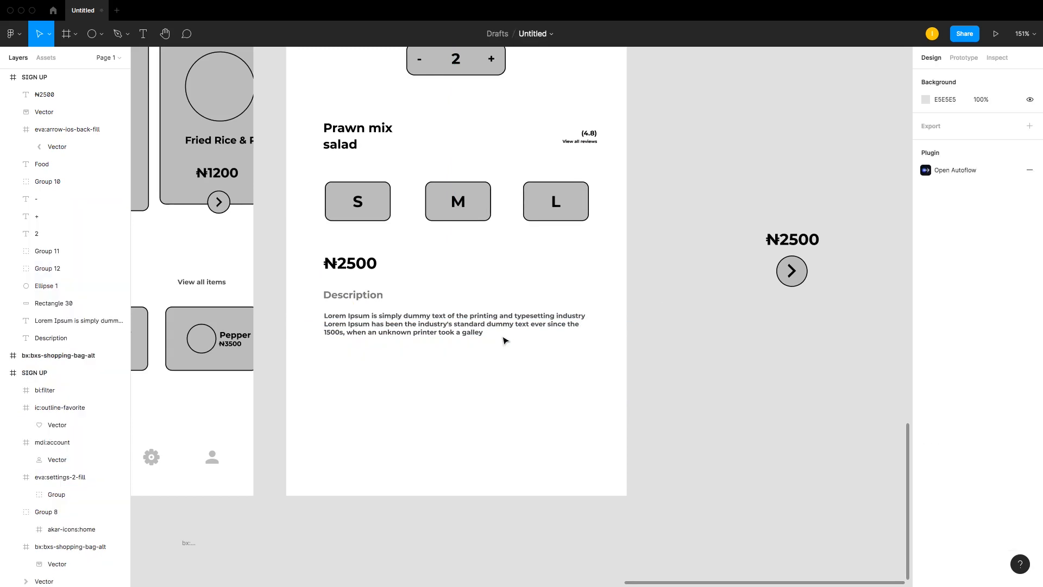
Step: Delete the leftover ₦2500 price and arrow button lying beside the Food screen
{"action": "scroll", "coordinate": [456, 292], "scroll_direction": "up", "scroll_amount": 5}
{"action": "scroll", "coordinate": [799, 527], "scroll_direction": "down", "scroll_amount": 2}
{"action": "left_click_drag", "start_coordinate": [799, 527], "coordinate": [839, 509]}
{"action": "key", "text": "Delete"}
{"action": "key", "text": "super+minus"}
{"action": "key", "text": "super+minus"}
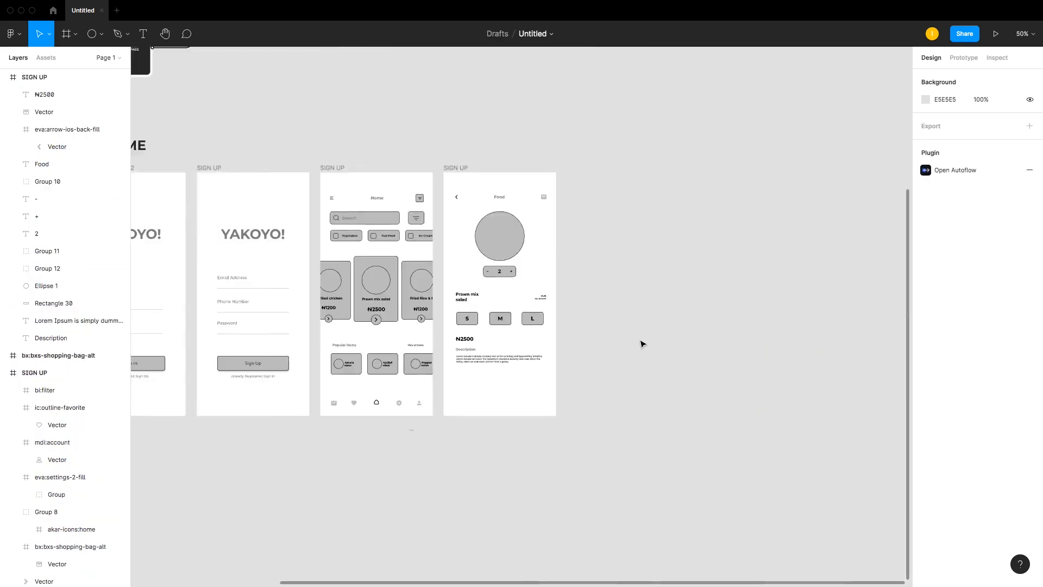
{"action": "key", "text": "super+equal"}
{"action": "key", "text": "super+minus"}
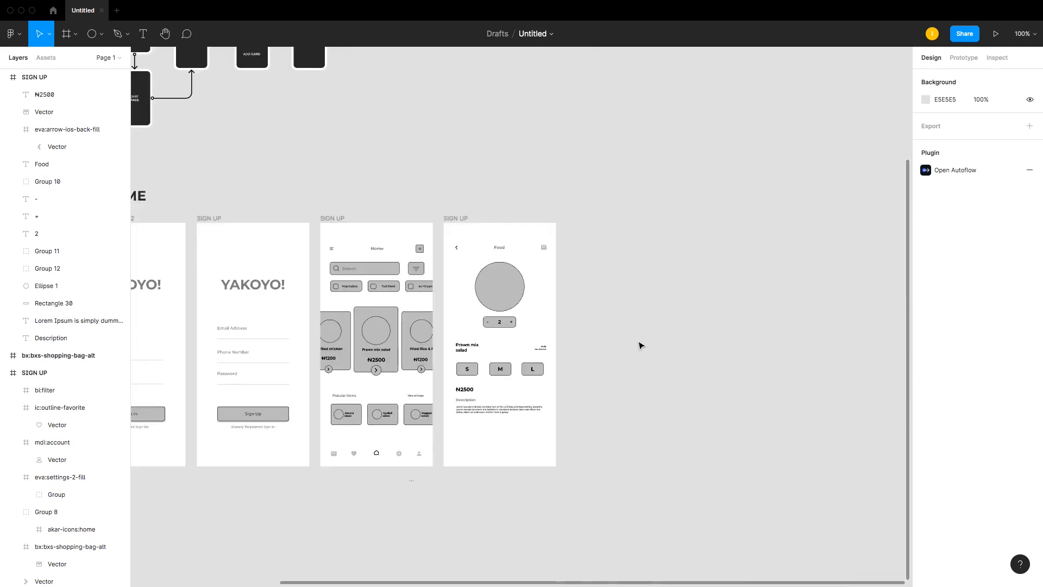
{"action": "key", "text": "z"}
{"action": "left_click_drag", "start_coordinate": [424, 156], "coordinate": [139, 515]}
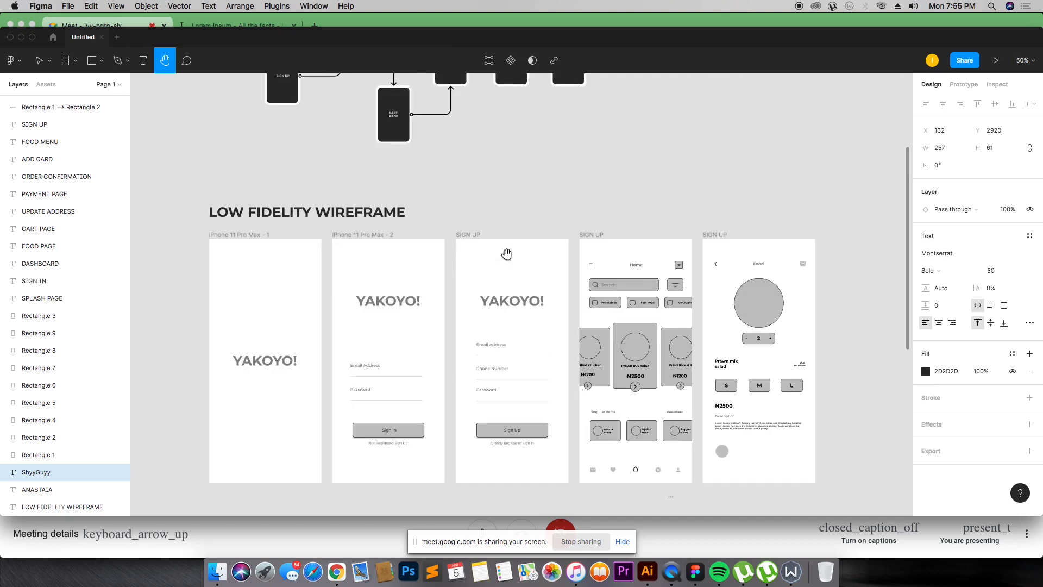
{"action": "scroll", "coordinate": [507, 254], "scroll_direction": "up", "scroll_amount": 5}
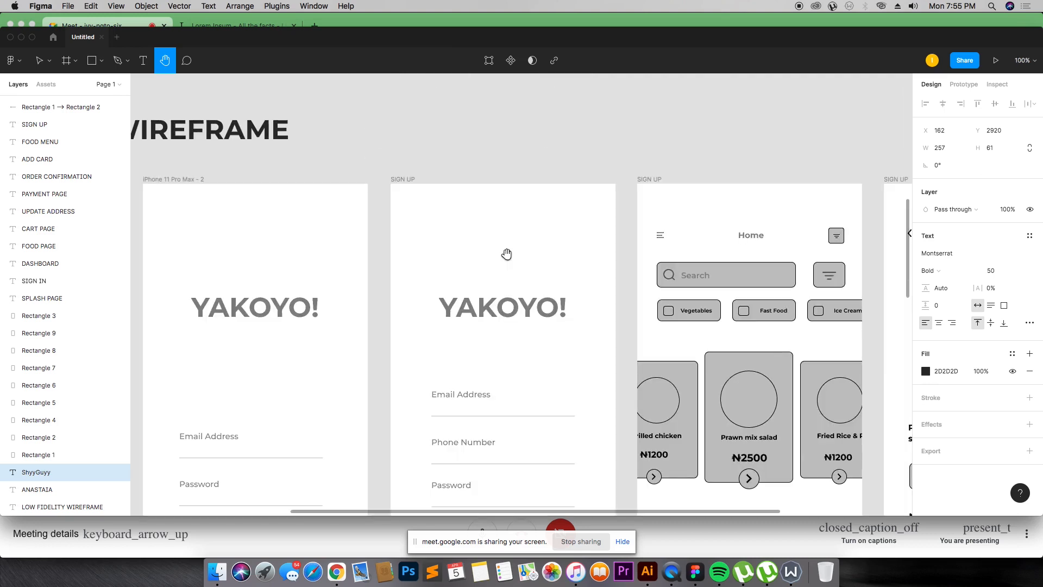
Step: Copy the heart icon from the Home screen's navigation bar onto the Food screen beside the grey circle
{"action": "key", "text": "super+minus"}
{"action": "key", "text": "super+minus"}
{"action": "key", "text": "z"}
{"action": "left_click_drag", "start_coordinate": [602, 347], "coordinate": [697, 428]}
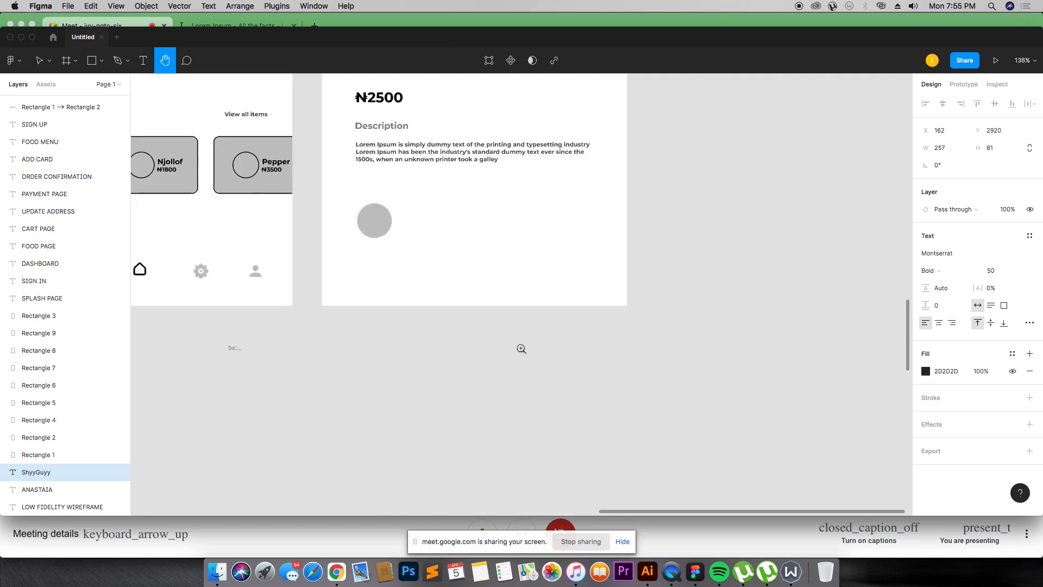
{"action": "key", "text": "super+minus"}
{"action": "key", "text": "super+minus"}
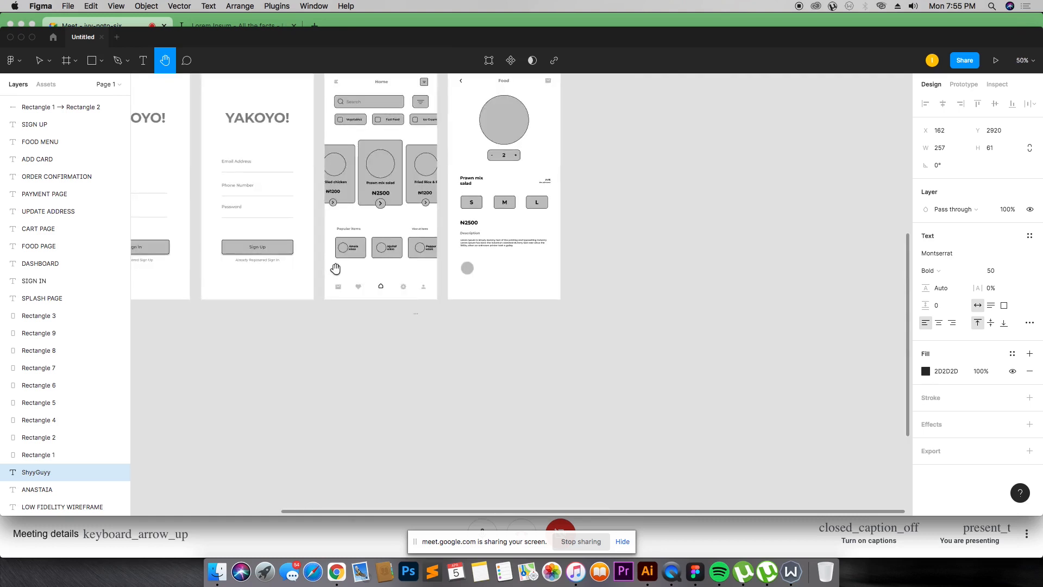
{"action": "key", "text": "v"}
{"action": "left_click", "coordinate": [359, 287]}
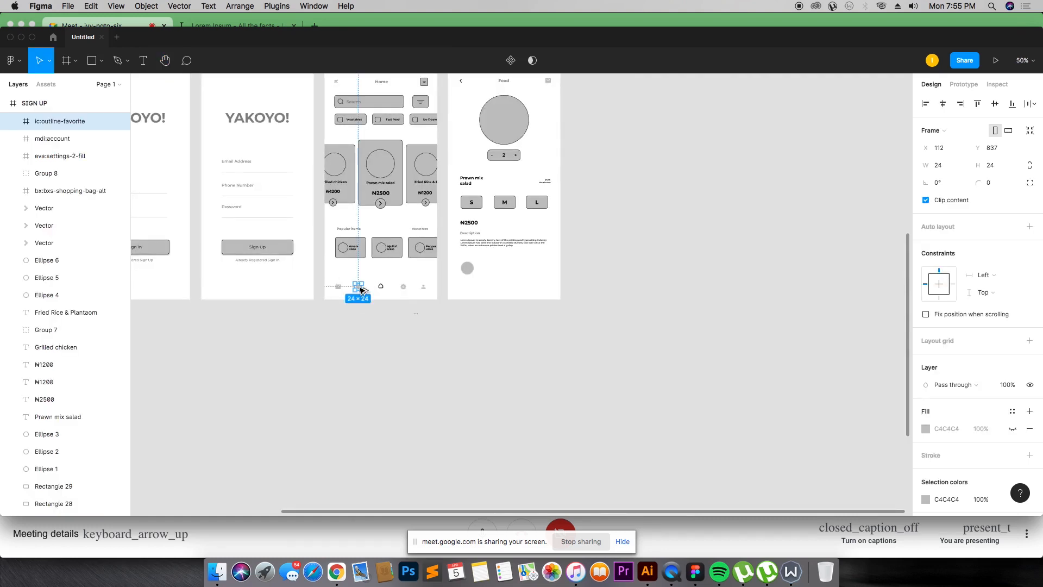
{"action": "left_click_drag", "start_coordinate": [361, 289], "coordinate": [469, 280]}
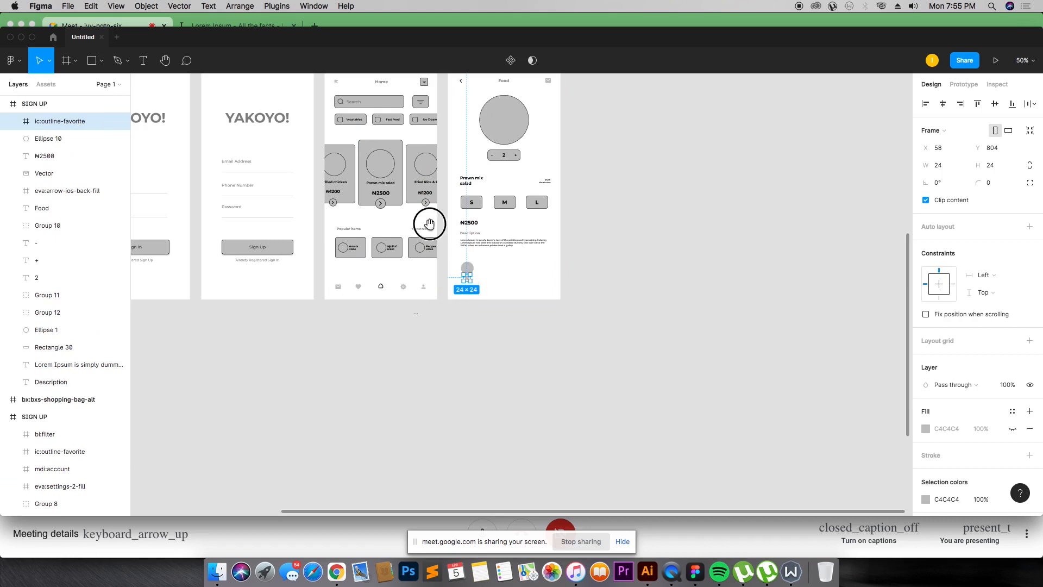
{"action": "left_click_drag", "start_coordinate": [429, 224], "coordinate": [591, 337]}
{"action": "scroll", "coordinate": [303, 259], "scroll_direction": "up", "scroll_amount": 3}
{"action": "scroll", "coordinate": [365, 265], "scroll_direction": "down", "scroll_amount": 2}
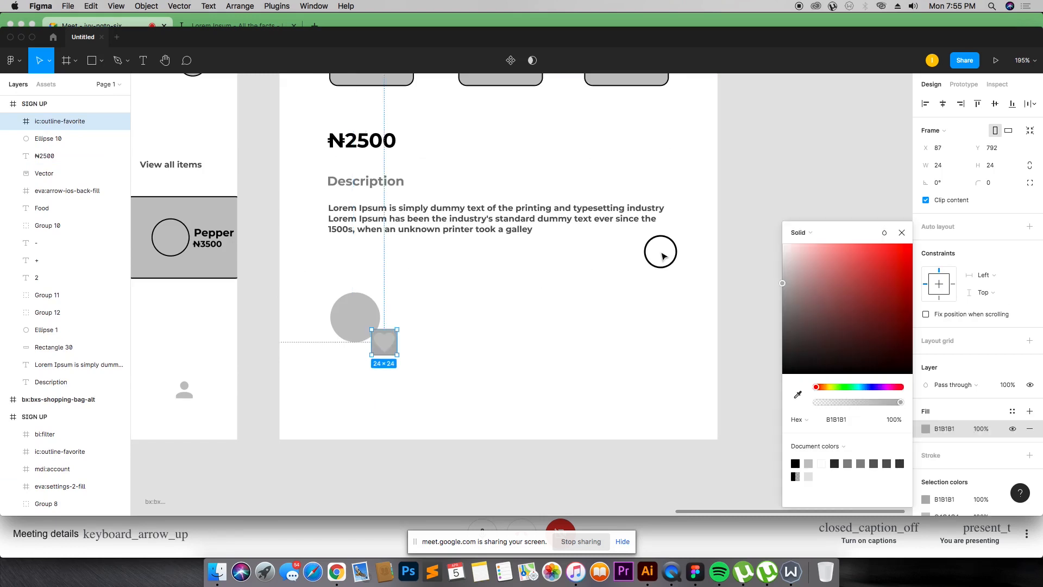
{"action": "left_click", "coordinate": [662, 254]}
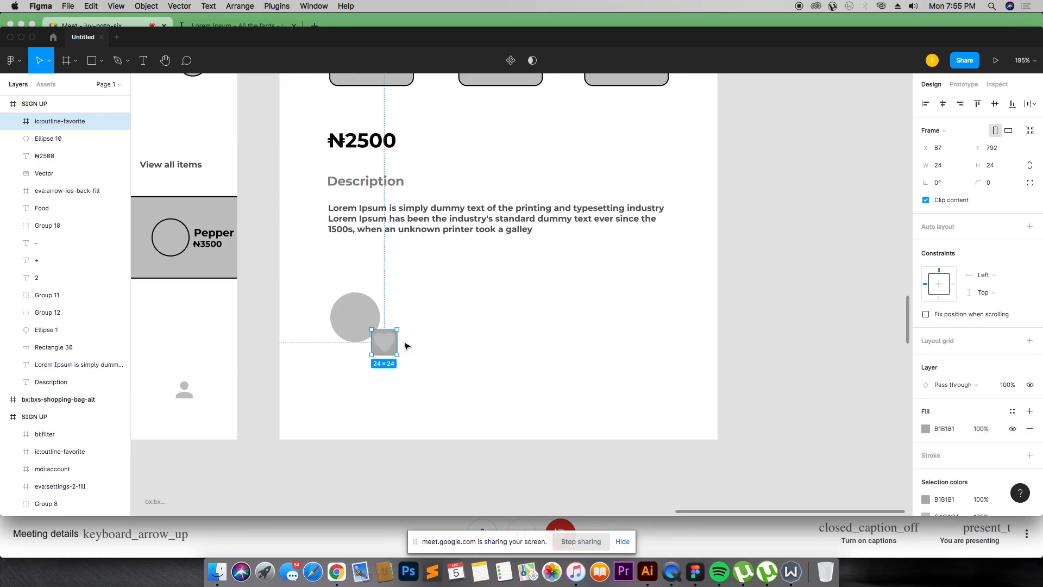
Step: Darken the heart icon's colour and move it onto the centre of the grey circle
{"action": "key", "text": "super+z"}
{"action": "scroll", "coordinate": [968, 348], "scroll_direction": "down", "scroll_amount": 3}
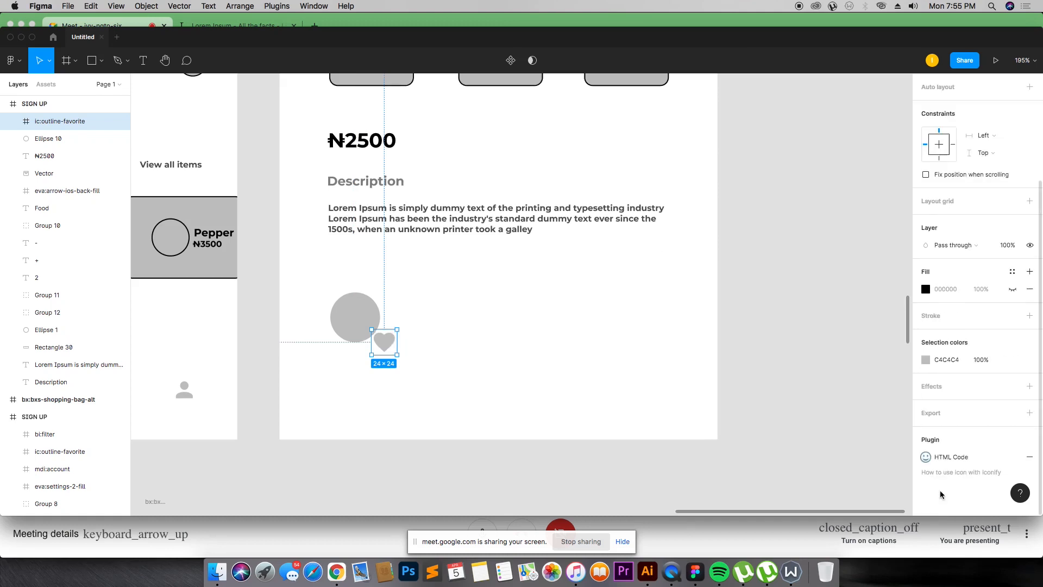
{"action": "left_click", "coordinate": [926, 360]}
{"action": "left_click", "coordinate": [804, 308]}
{"action": "left_click_drag", "start_coordinate": [804, 307], "coordinate": [780, 340]}
{"action": "left_click", "coordinate": [468, 333]}
{"action": "left_click", "coordinate": [392, 341]}
{"action": "left_click_drag", "start_coordinate": [392, 341], "coordinate": [363, 317]}
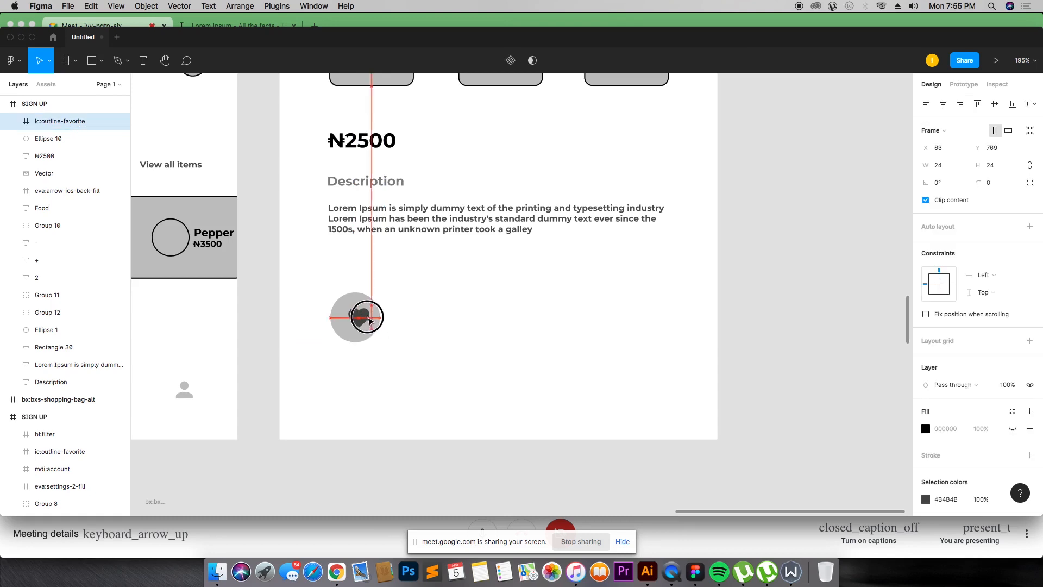
{"action": "left_click", "coordinate": [390, 309]}
{"action": "left_click_drag", "start_coordinate": [330, 280], "coordinate": [396, 371]}
{"action": "key", "text": "super+minus"}
{"action": "key", "text": "super+minus"}
{"action": "key", "text": "super+equal"}
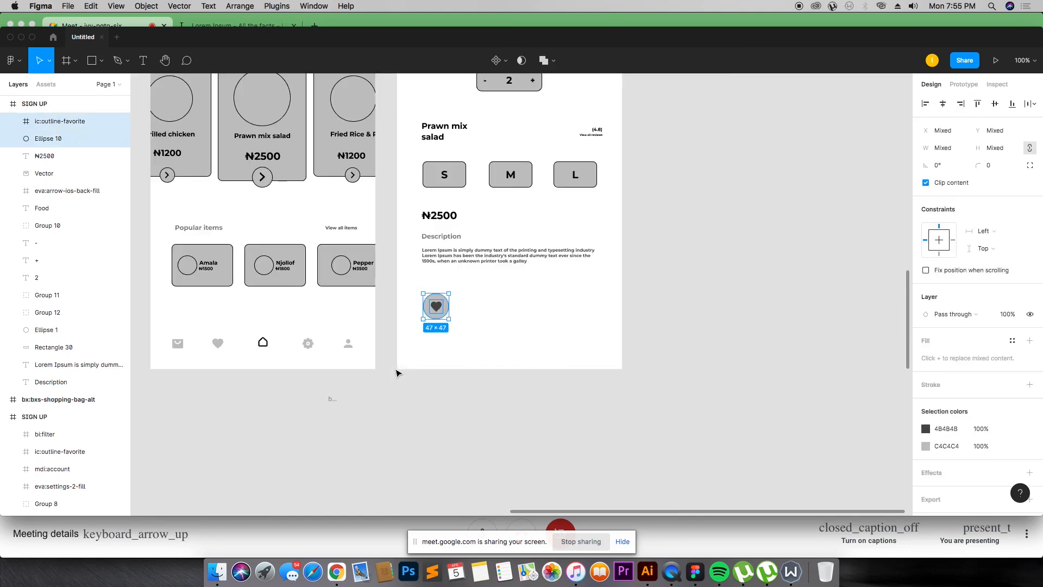
{"action": "key", "text": "r"}
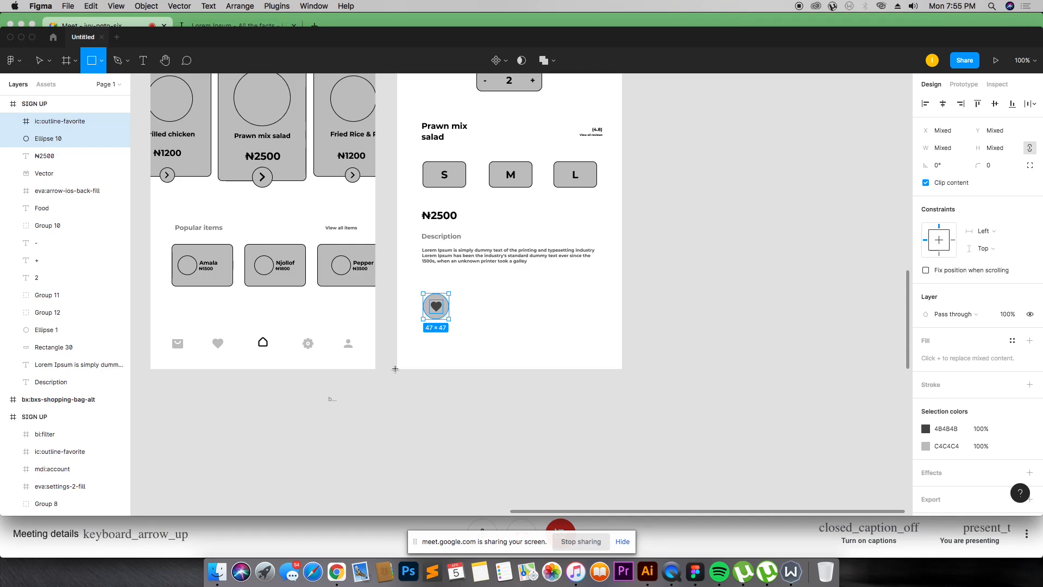
{"action": "key", "text": "v"}
Step: Ungroup the S, M and L size buttons
{"action": "left_click", "coordinate": [428, 181]}
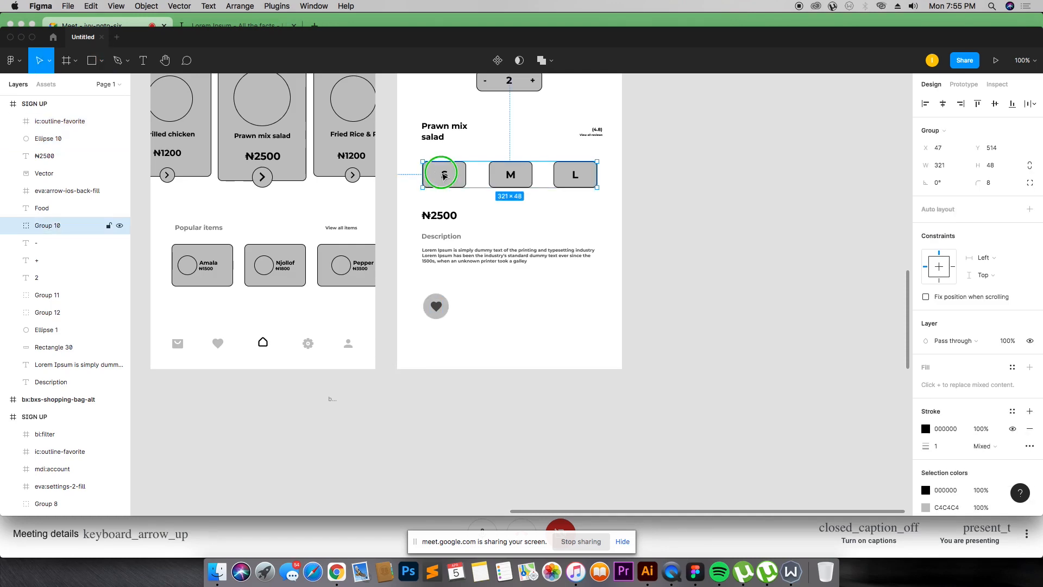
{"action": "right_click", "coordinate": [444, 171]}
{"action": "left_click", "coordinate": [490, 297]}
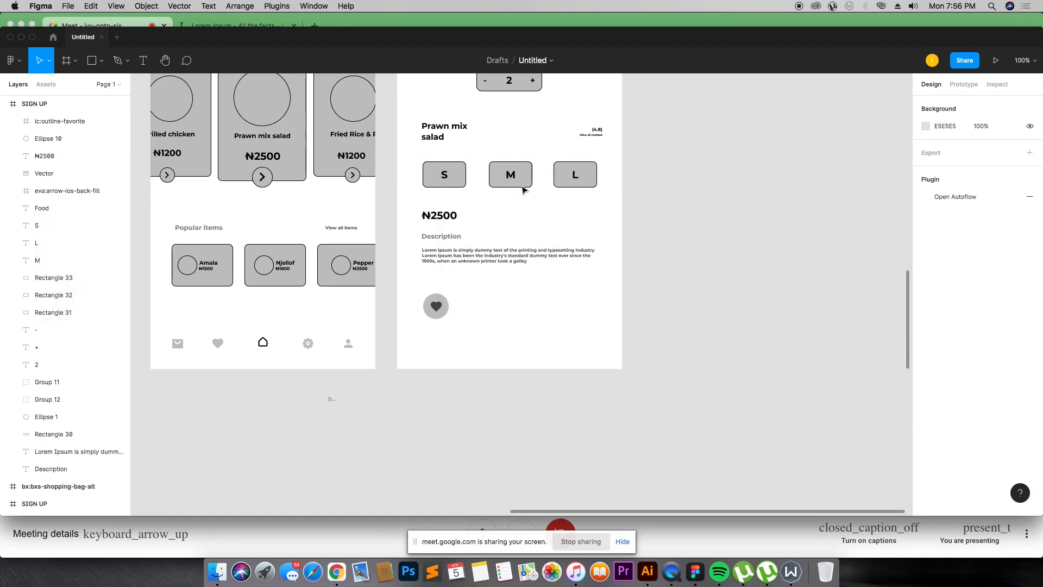
Step: Duplicate the S size button into a wide button beside the heart circle
{"action": "left_click_drag", "start_coordinate": [402, 155], "coordinate": [543, 320]}
{"action": "left_click", "coordinate": [668, 310]}
{"action": "left_click", "coordinate": [517, 305]}
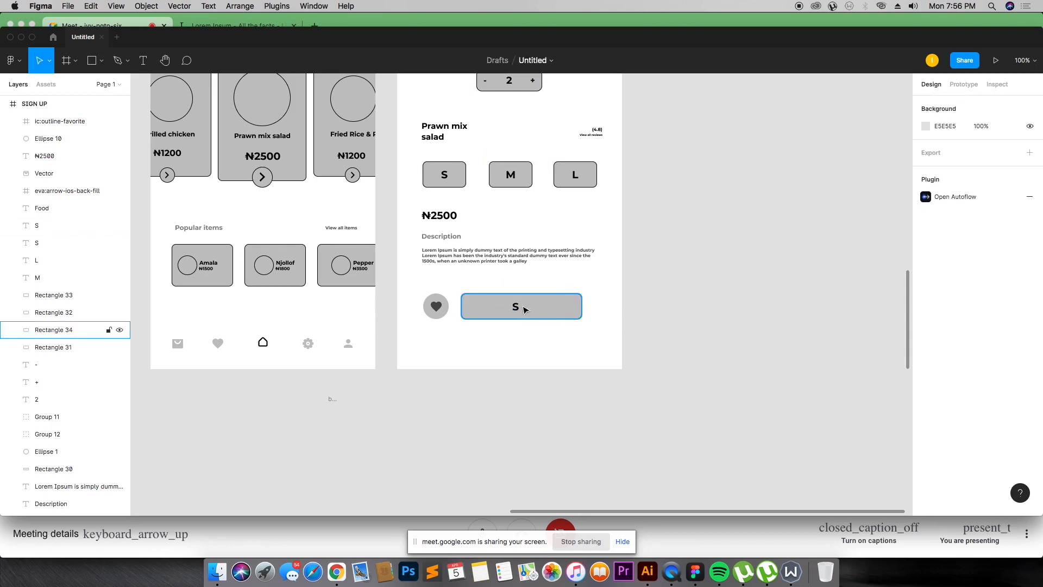
Step: Change the new button's label to Add to Cart
{"action": "left_click", "coordinate": [517, 306]}
{"action": "double_click", "coordinate": [516, 306]}
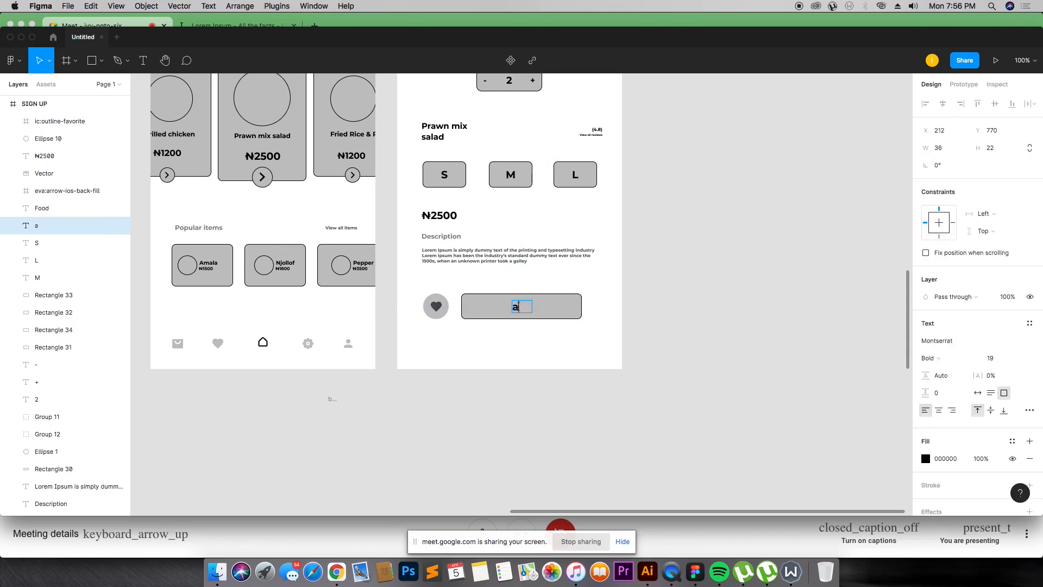
{"action": "type", "text": "add"}
{"action": "double_click", "coordinate": [519, 306]}
{"action": "type", "text": "Add tp"}
{"action": "key", "text": "BackSpace"}
{"action": "type", "text": "O"}
{"action": "key", "text": "BackSpace"}
{"action": "key", "text": "BackSpace"}
{"action": "key", "text": "BackSpace"}
{"action": "type", "text": "o Cart"}
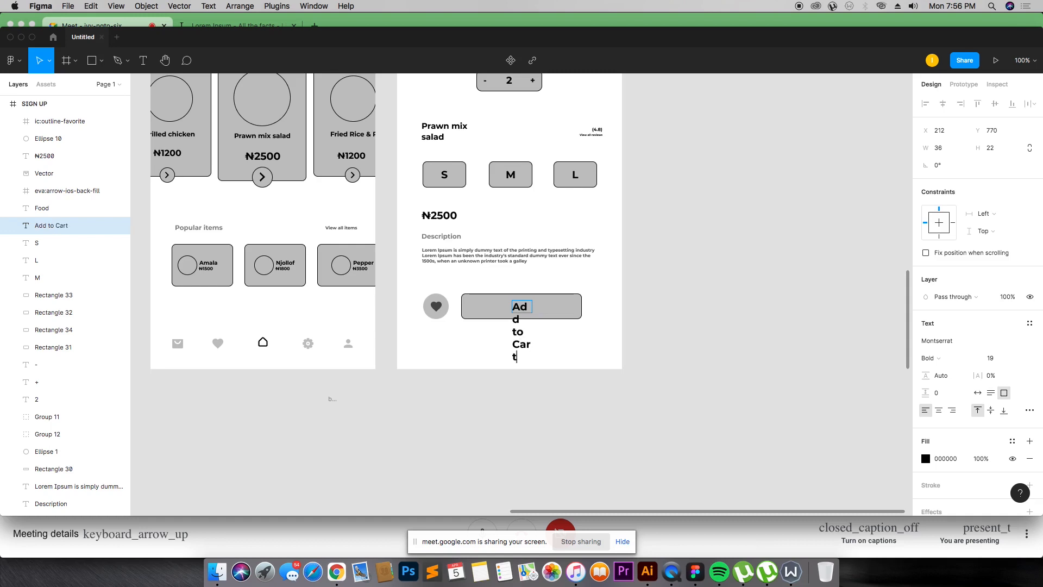
{"action": "mouse_move", "coordinate": [532, 306]}
{"action": "left_mouse_down"}
{"action": "mouse_move", "coordinate": [589, 305]}
{"action": "mouse_move", "coordinate": [541, 308]}
{"action": "left_mouse_up"}
{"action": "left_click", "coordinate": [646, 305]}
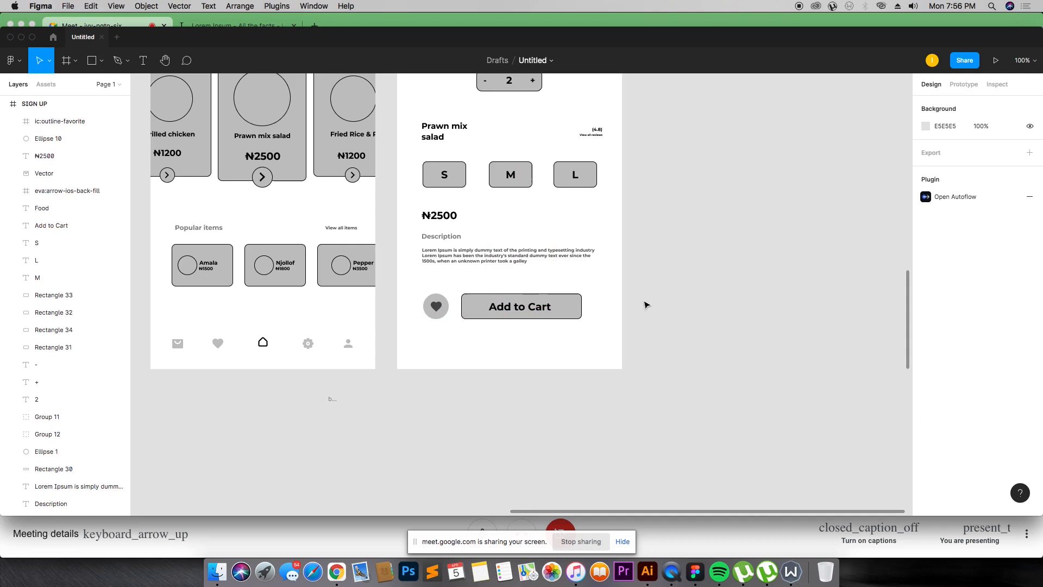
Step: Set the Add to Cart label's font size to 14 and shrink its text box to fit the words
{"action": "left_click", "coordinate": [536, 306]}
{"action": "left_click", "coordinate": [998, 359]}
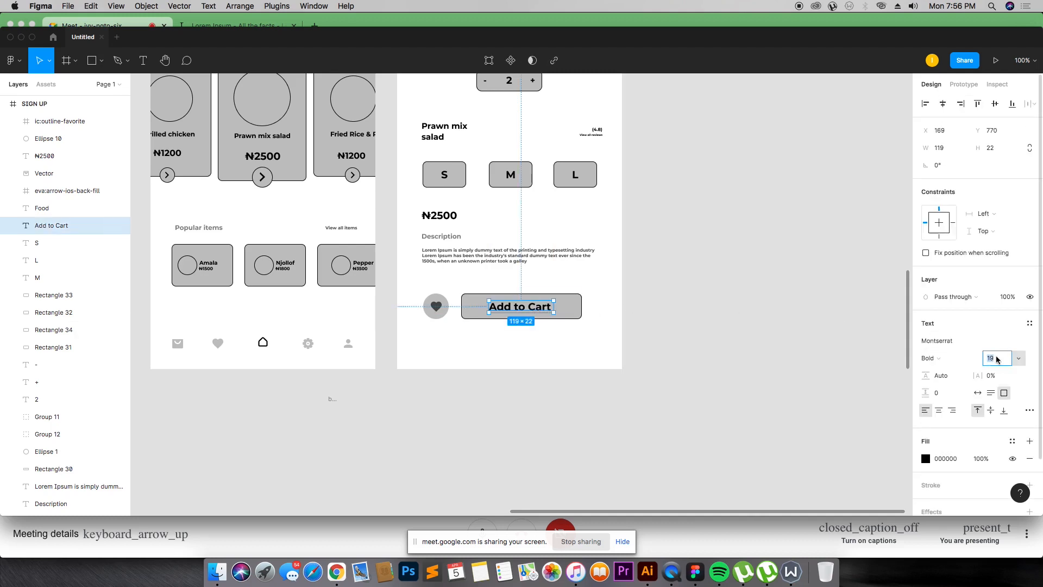
{"action": "type", "text": "12"}
{"action": "key", "text": "Return"}
{"action": "left_click", "coordinate": [998, 360]}
{"action": "type", "text": "14"}
{"action": "key", "text": "Return"}
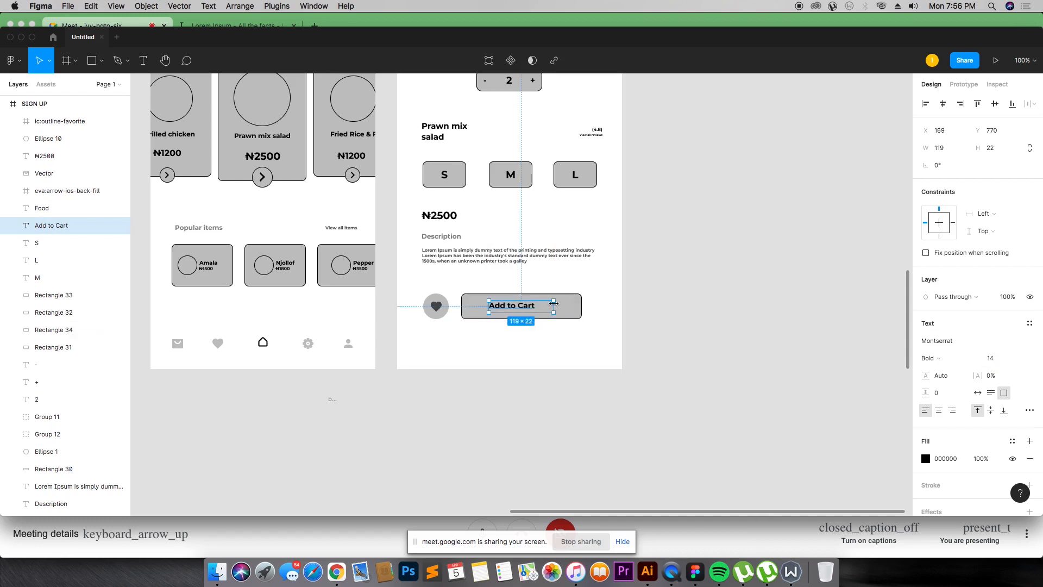
{"action": "left_click", "coordinate": [556, 309]}
{"action": "left_click", "coordinate": [551, 308]}
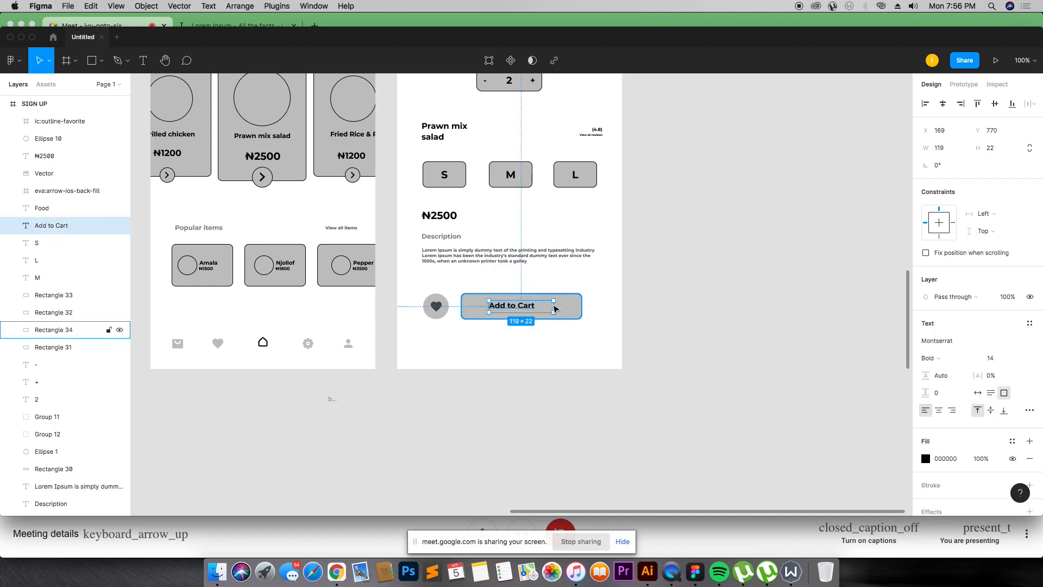
{"action": "mouse_move", "coordinate": [554, 306]}
{"action": "left_mouse_down"}
{"action": "mouse_move", "coordinate": [536, 305]}
{"action": "mouse_move", "coordinate": [545, 311]}
{"action": "left_mouse_up"}
{"action": "left_click", "coordinate": [676, 307]}
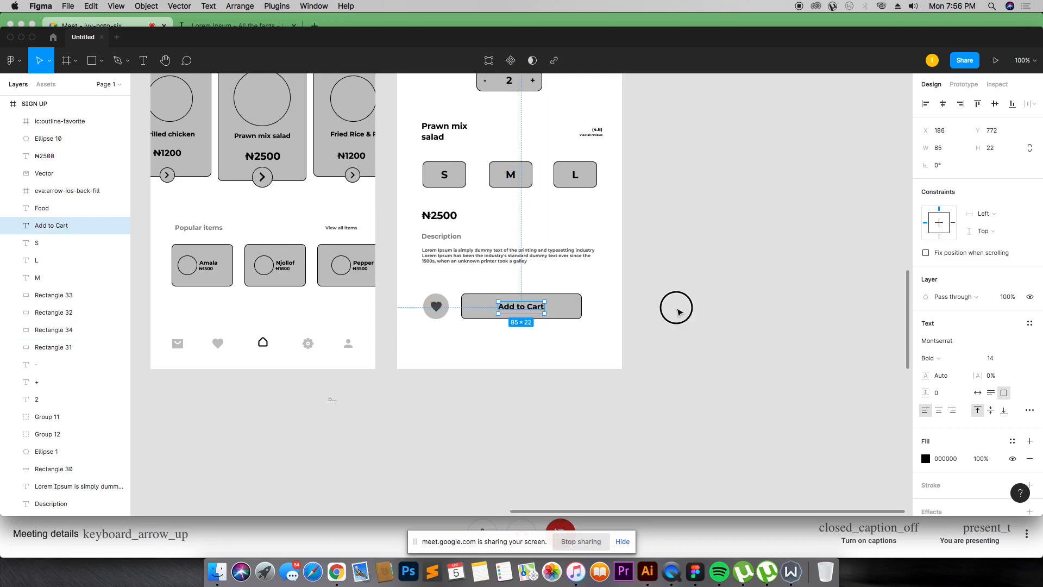
Step: Try stretching the heart and Add to Cart row to 320 wide and grouping it, then undo these changes
{"action": "scroll", "coordinate": [625, 300], "scroll_direction": "up", "scroll_amount": 5}
{"action": "scroll", "coordinate": [625, 300], "scroll_direction": "down", "scroll_amount": 1}
{"action": "scroll", "coordinate": [625, 299], "scroll_direction": "down", "scroll_amount": 2}
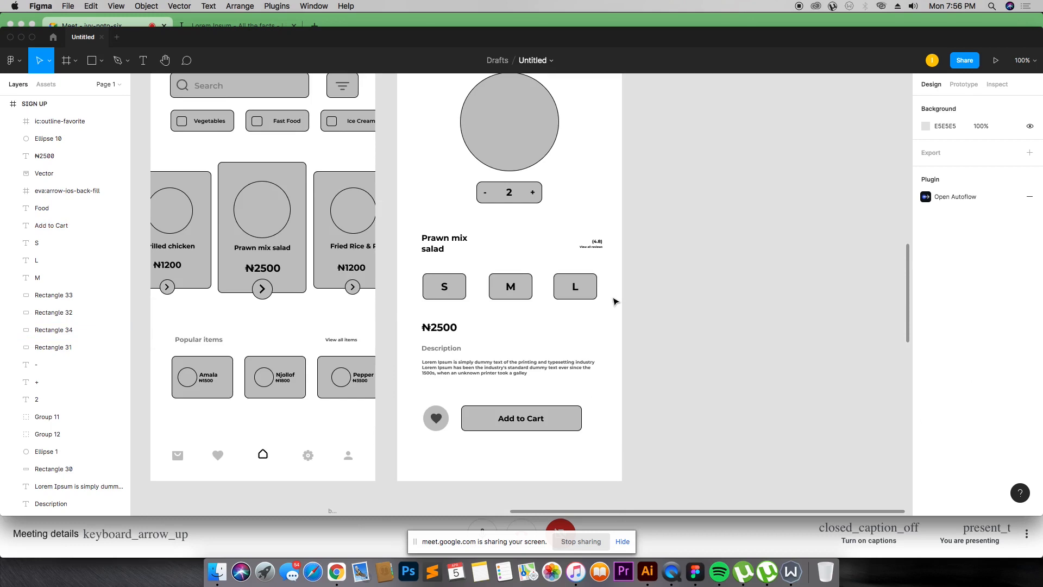
{"action": "key", "text": "super+minus"}
{"action": "key", "text": "super+minus"}
{"action": "key", "text": "super+plus"}
{"action": "key", "text": "super+plus"}
{"action": "left_click_drag", "start_coordinate": [630, 414], "coordinate": [435, 430]}
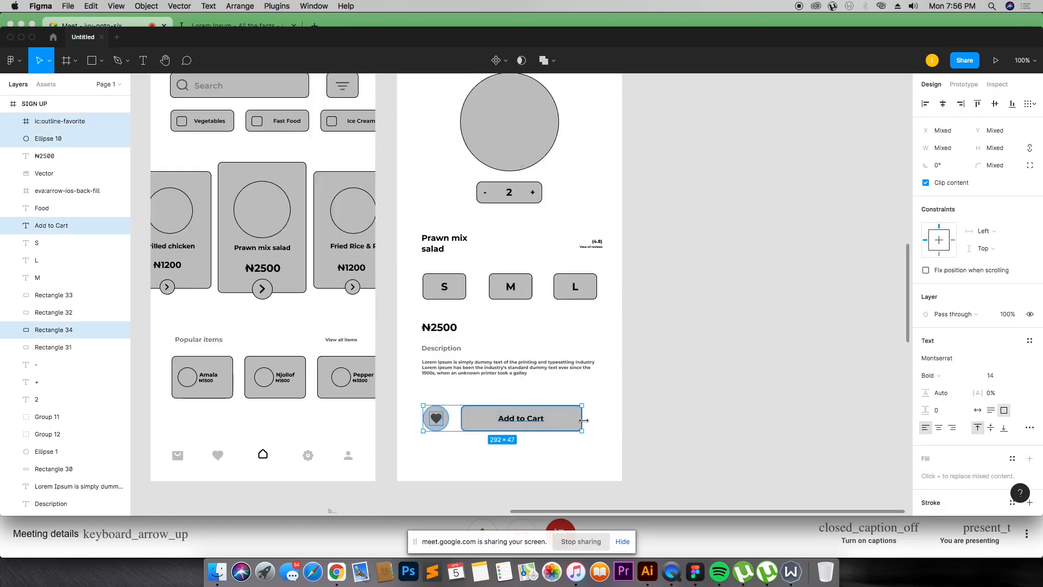
{"action": "left_click_drag", "start_coordinate": [583, 421], "coordinate": [597, 422]}
{"action": "left_click", "coordinate": [652, 389]}
{"action": "scroll", "coordinate": [660, 354], "scroll_direction": "up", "scroll_amount": 2}
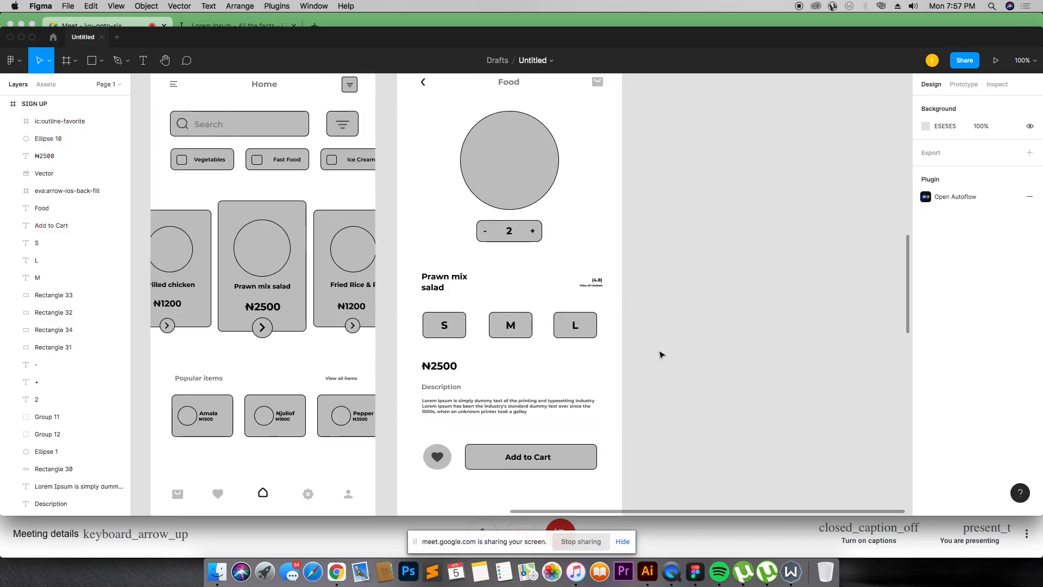
{"action": "scroll", "coordinate": [660, 354], "scroll_direction": "down", "scroll_amount": 3}
{"action": "left_click_drag", "start_coordinate": [605, 381], "coordinate": [397, 431]}
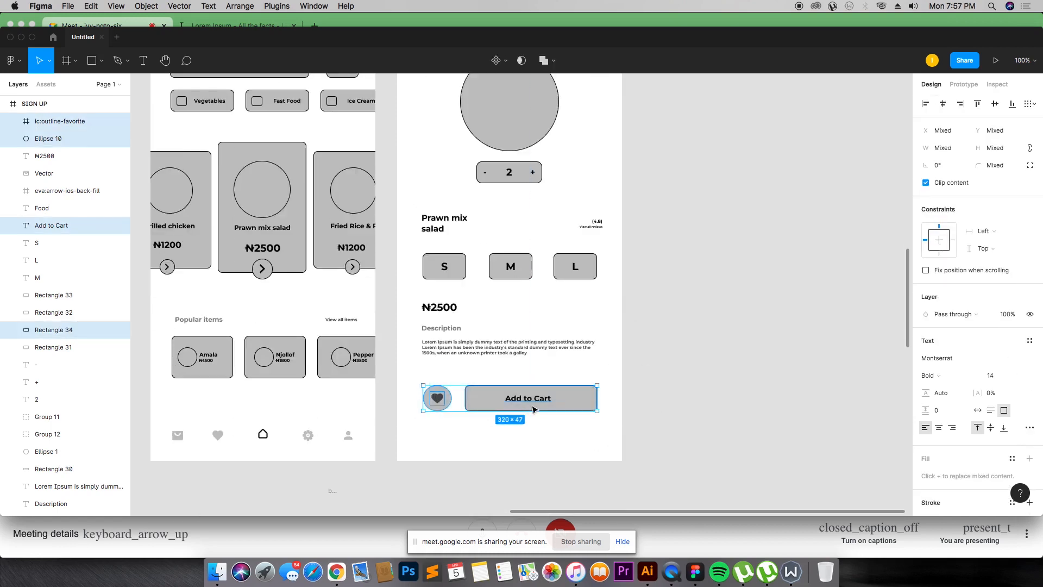
{"action": "key", "text": "super+g"}
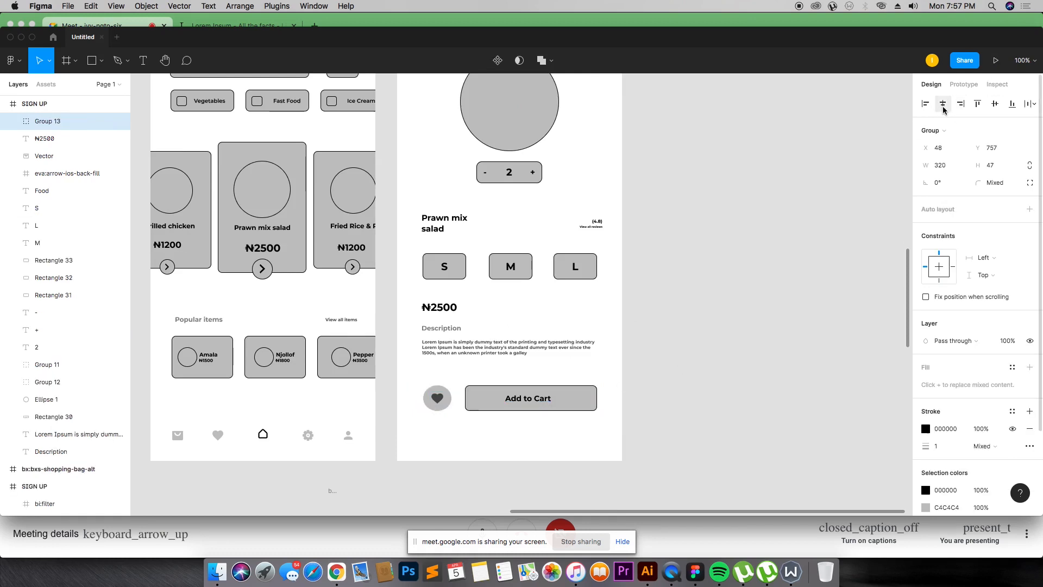
{"action": "left_click", "coordinate": [791, 308]}
{"action": "left_click", "coordinate": [497, 393]}
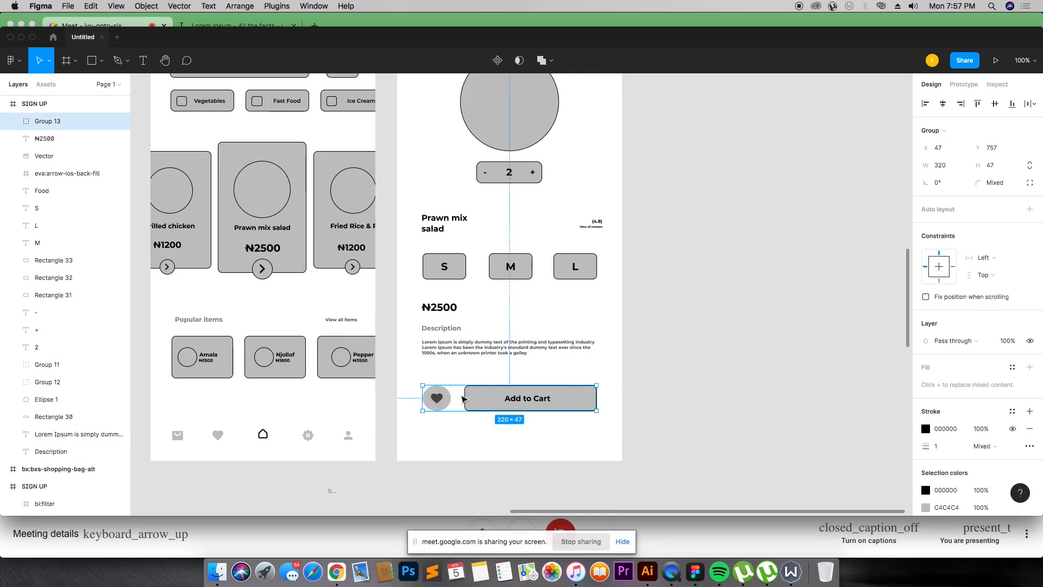
{"action": "key", "text": "super+z"}
{"action": "key", "text": "super+z"}
{"action": "key", "text": "super+z"}
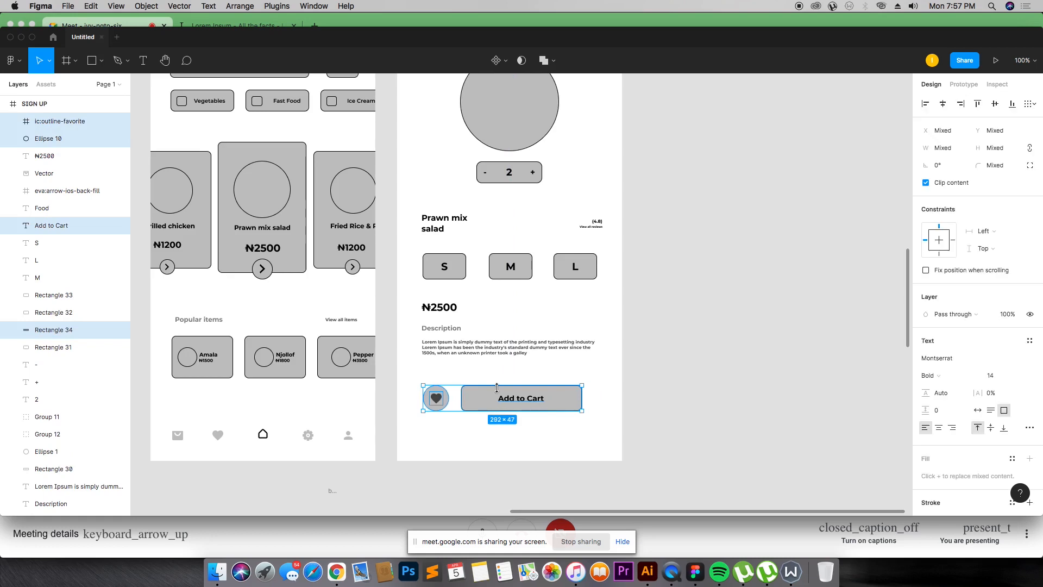
Step: Widen the Add to Cart button to about 250 wide and centre its label horizontally within it
{"action": "left_click", "coordinate": [512, 384]}
{"action": "left_click_drag", "start_coordinate": [482, 377], "coordinate": [596, 396]}
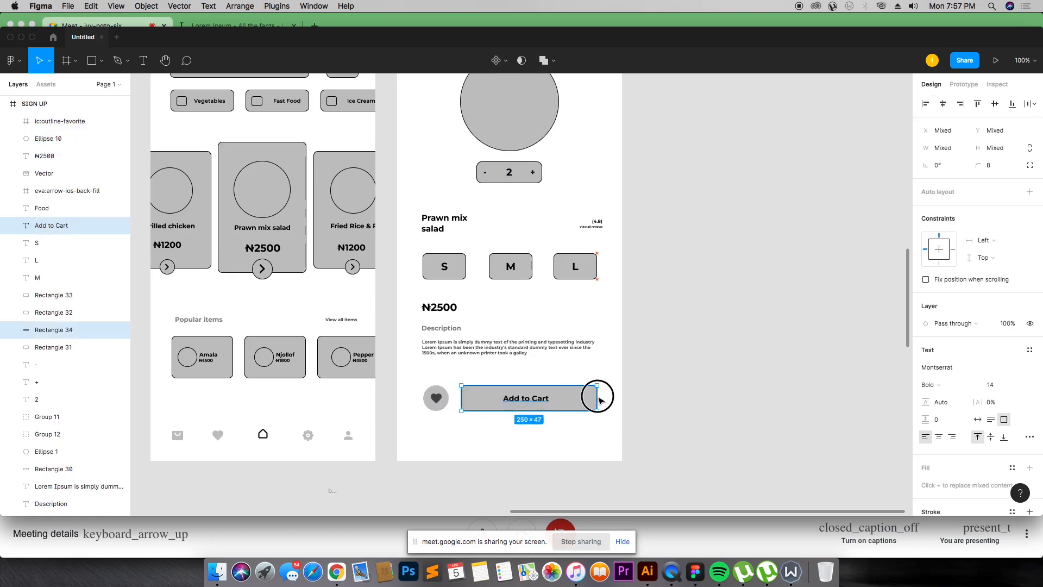
{"action": "left_click", "coordinate": [585, 399]}
{"action": "left_click", "coordinate": [551, 400]}
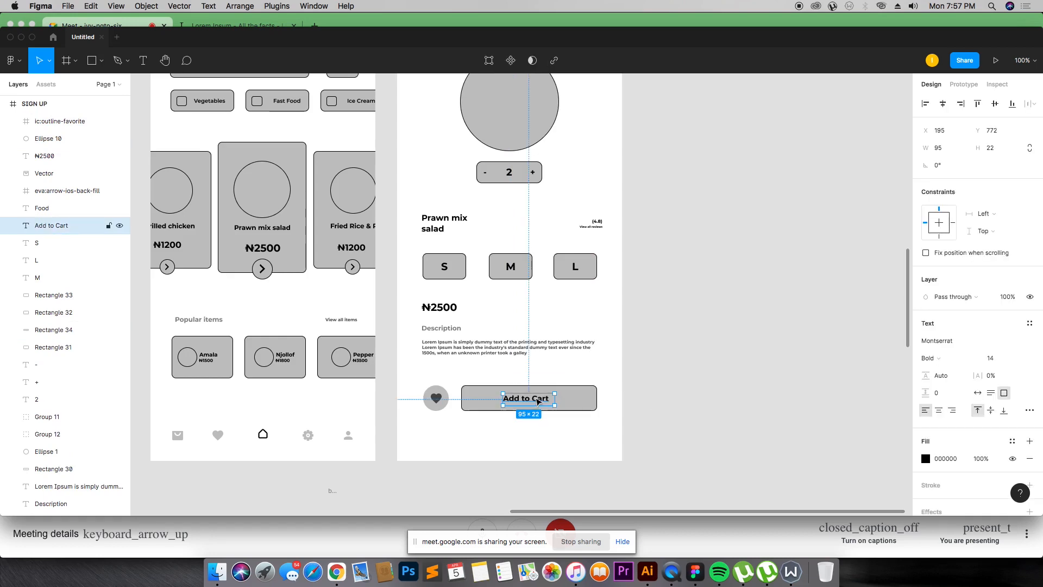
{"action": "left_click_drag", "start_coordinate": [555, 400], "coordinate": [550, 401]}
{"action": "left_click", "coordinate": [583, 403], "text": "shift"}
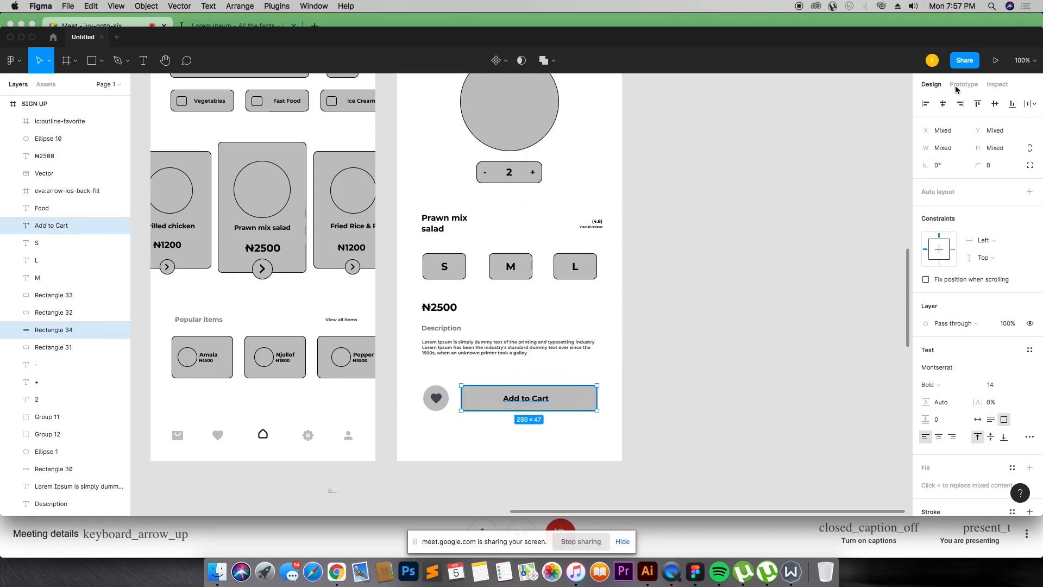
{"action": "left_click", "coordinate": [943, 103]}
{"action": "left_click", "coordinate": [613, 385]}
{"action": "scroll", "coordinate": [486, 348], "scroll_direction": "up", "scroll_amount": 2}
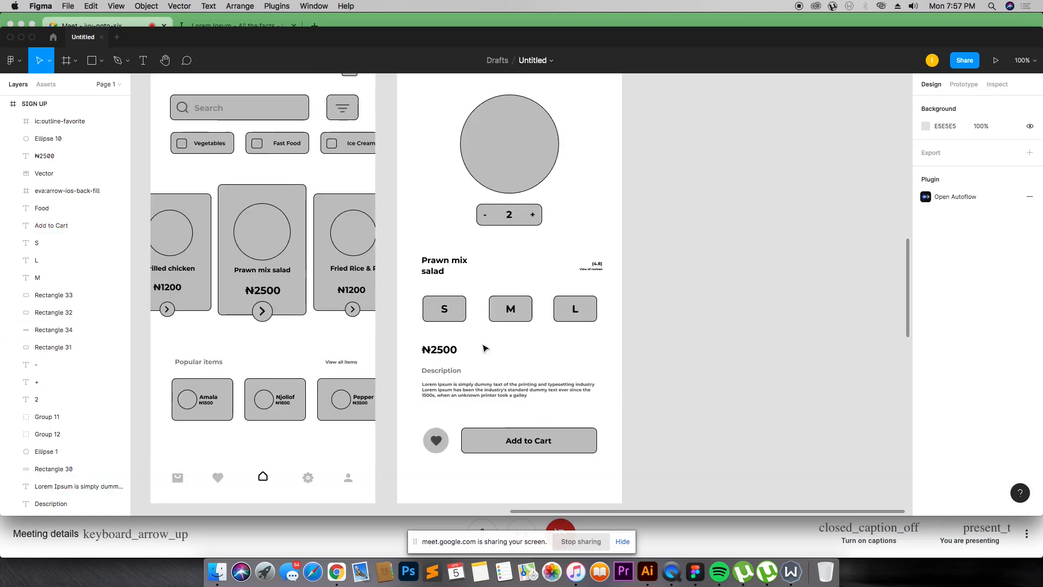
{"action": "scroll", "coordinate": [485, 349], "scroll_direction": "up", "scroll_amount": 2}
{"action": "key", "text": "super+0"}
{"action": "key", "text": "super+minus"}
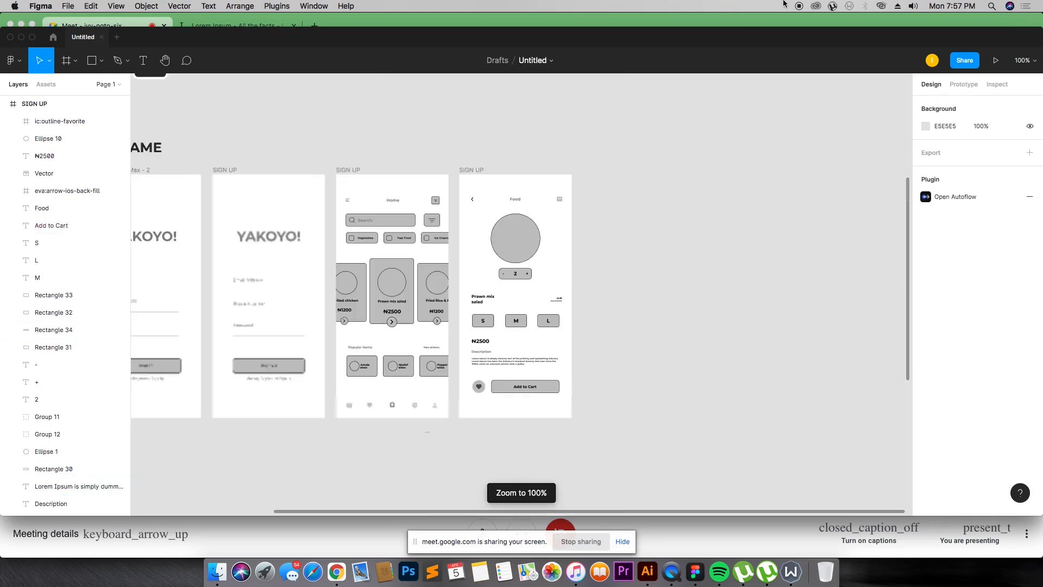
{"action": "key", "text": "super+minus"}
{"action": "key", "text": "super+equal"}
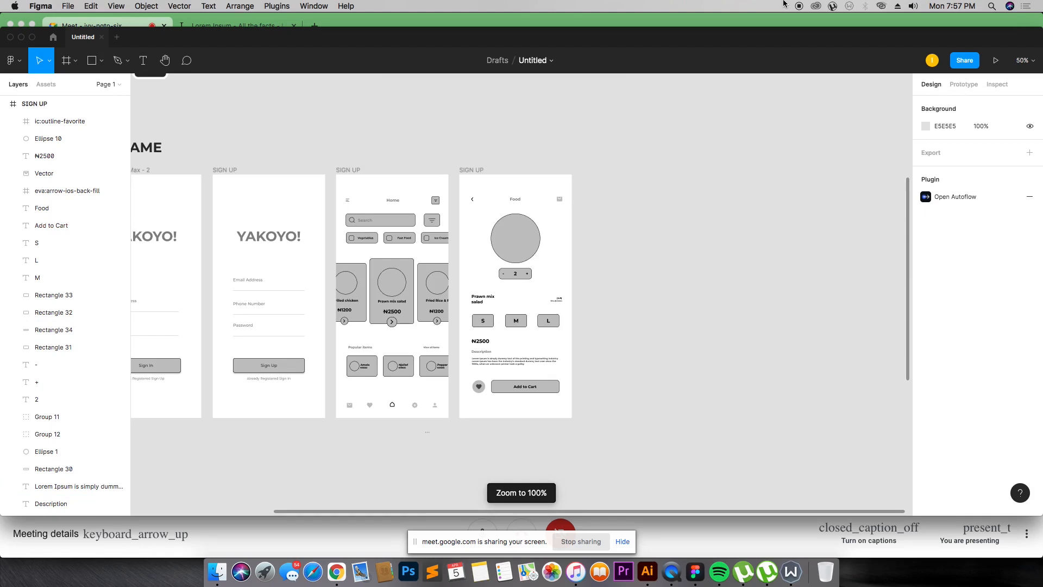
{"action": "key", "text": "super+minus"}
{"action": "left_click_drag", "start_coordinate": [229, 206], "coordinate": [554, 358]}
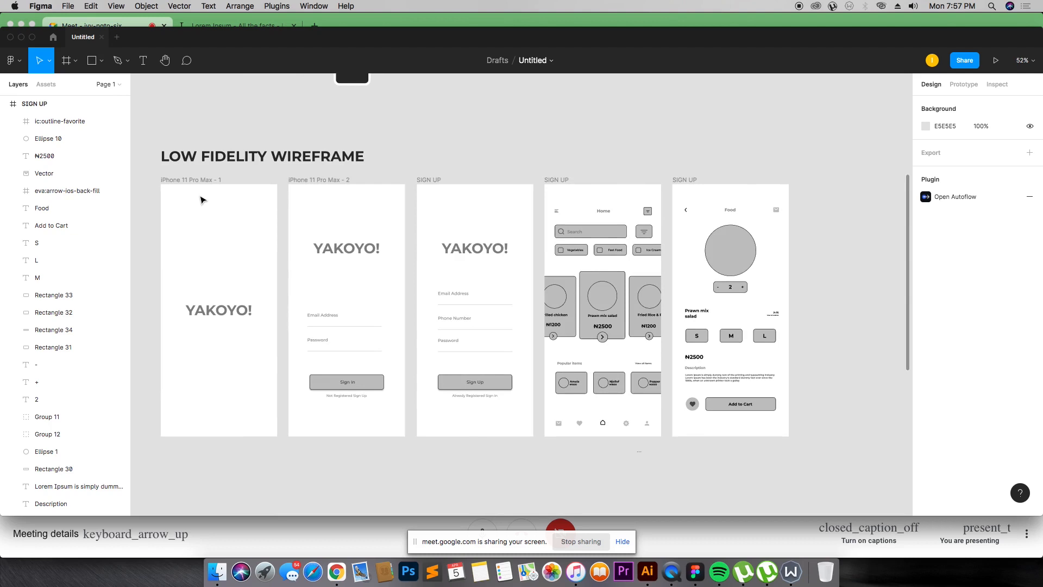
{"action": "scroll", "coordinate": [202, 201], "scroll_direction": "down", "scroll_amount": 5}
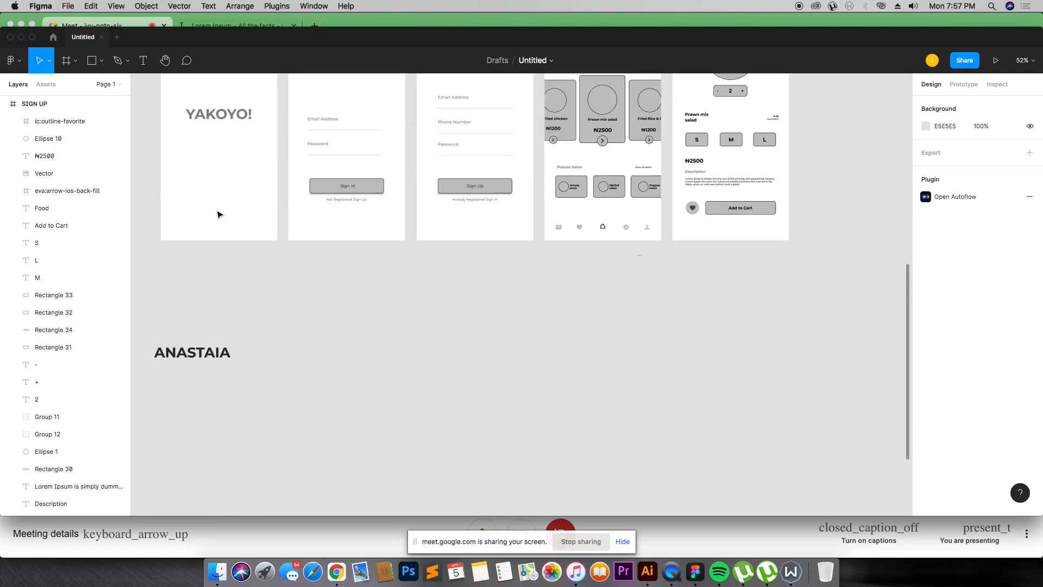
Step: Rename the designer-name heading below the wireframes to MOBILE APP
{"action": "left_click", "coordinate": [212, 359]}
{"action": "double_click", "coordinate": [212, 358]}
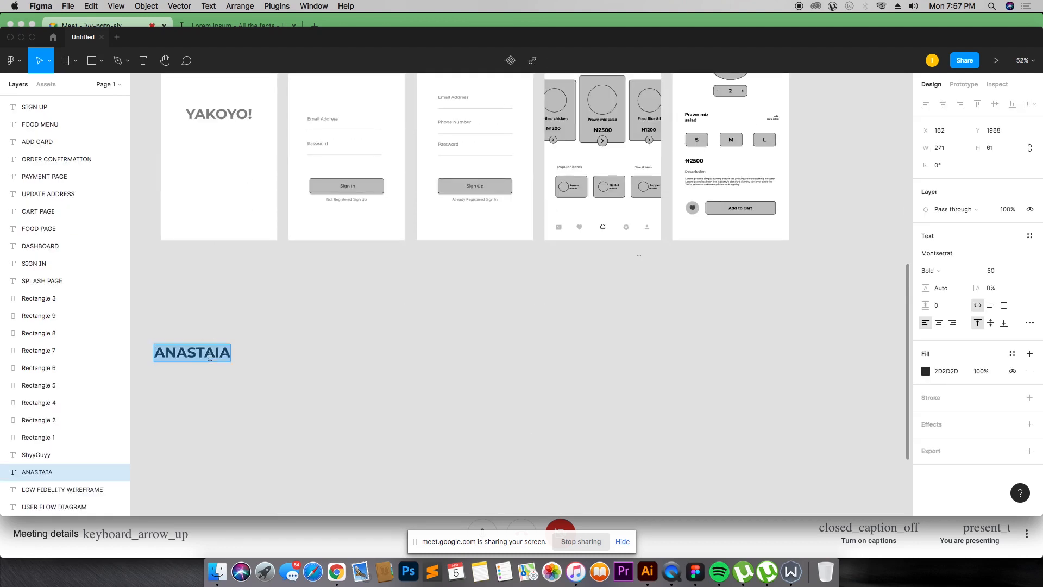
{"action": "type", "text": "Mo"}
{"action": "key", "text": "BackSpace"}
{"action": "type", "text": "OB"}
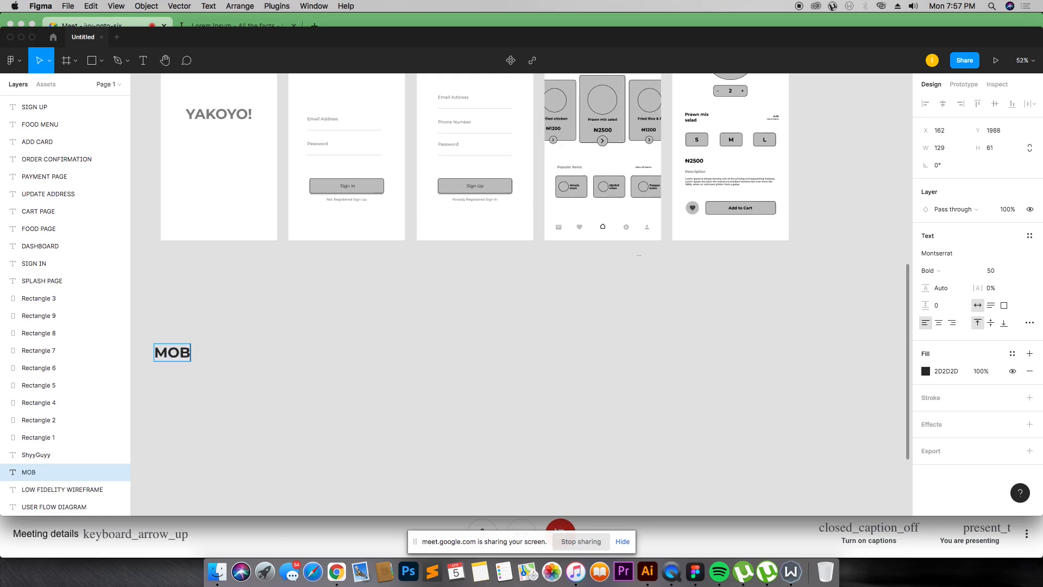
{"action": "type", "text": "ILE APP"}
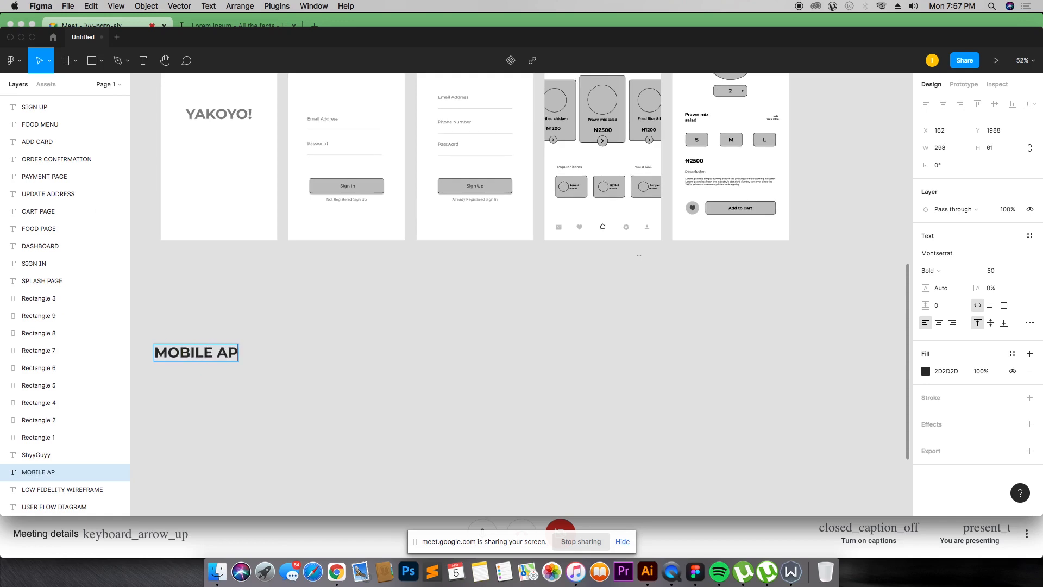
{"action": "key", "text": "Escape"}
Step: Delete the username text lying below the MOBILE APP heading
{"action": "key", "text": "minus"}
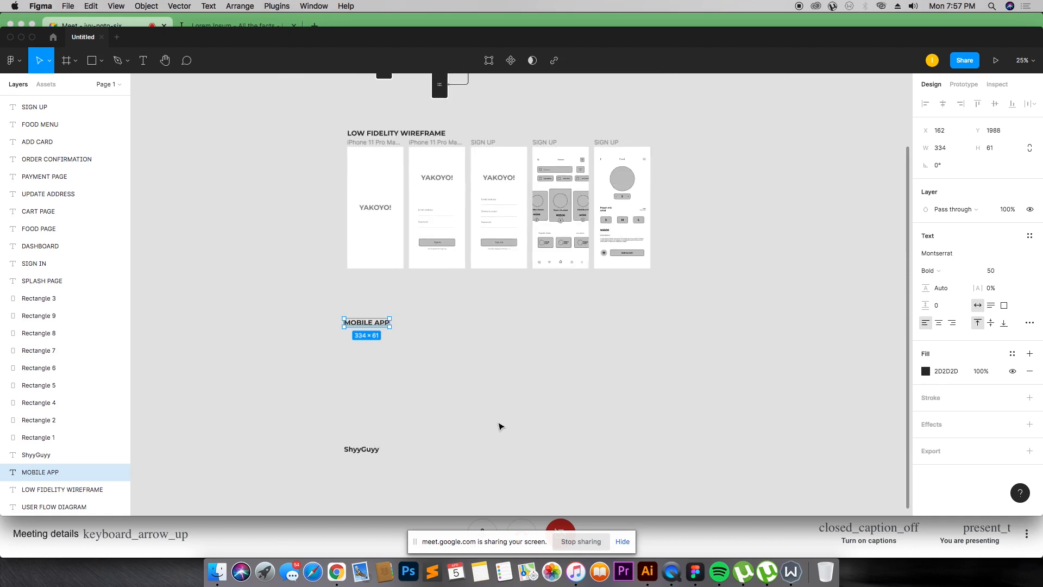
{"action": "left_click_drag", "start_coordinate": [343, 422], "coordinate": [405, 487]}
{"action": "key", "text": "Delete"}
Step: Extend the heading text to MOBILE APP DESIGN
{"action": "double_click", "coordinate": [375, 324]}
{"action": "key", "text": "Right"}
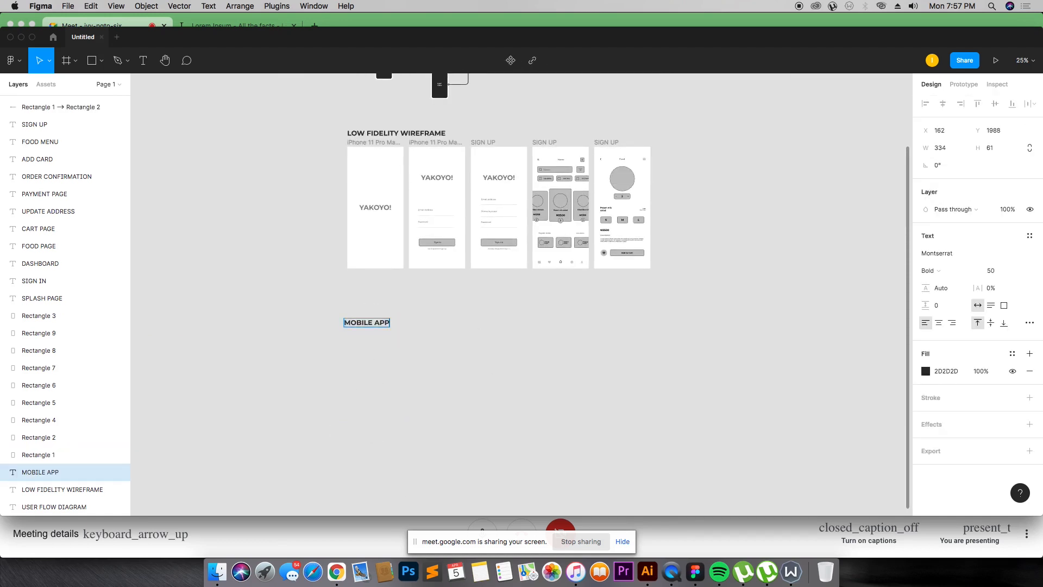
{"action": "type", "text": "DES"}
{"action": "type", "text": "O"}
{"action": "key", "text": "BackSpace"}
{"action": "type", "text": "IG"}
{"action": "key", "text": "Escape"}
{"action": "key", "text": "Escape"}
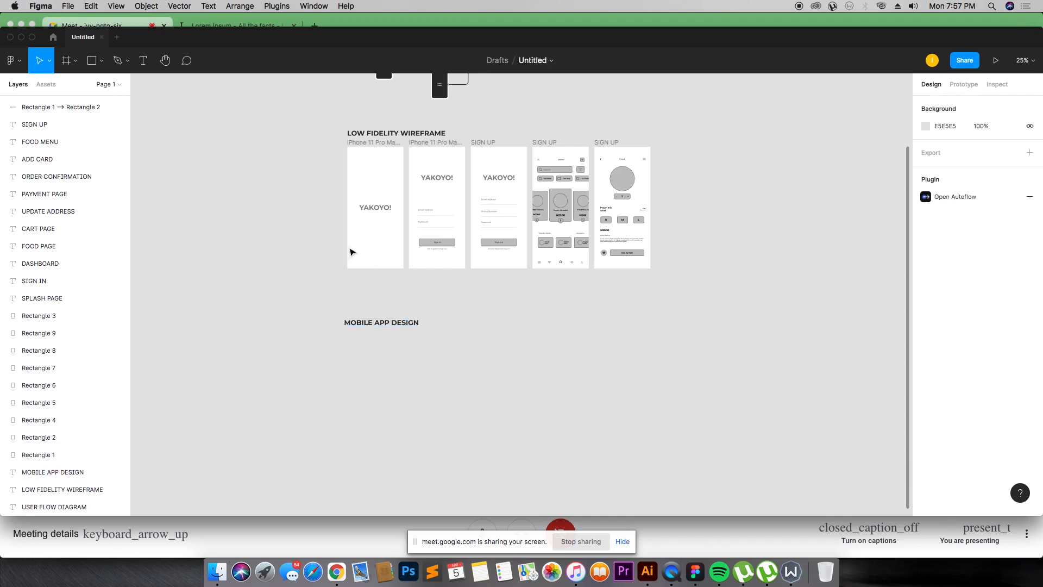
Step: Duplicate the splash screen frame and place the copy below the MOBILE APP DESIGN heading, zooming to it
{"action": "left_click", "coordinate": [368, 144]}
{"action": "left_click_drag", "start_coordinate": [366, 172], "coordinate": [365, 343]}
{"action": "left_click_drag", "start_coordinate": [326, 298], "coordinate": [443, 451]}
{"action": "key", "text": "shift+2"}
Step: Colour the whole YAKOYO! logo text on the copied splash screen orange (FD8900)
{"action": "double_click", "coordinate": [475, 348]}
{"action": "left_click", "coordinate": [505, 347]}
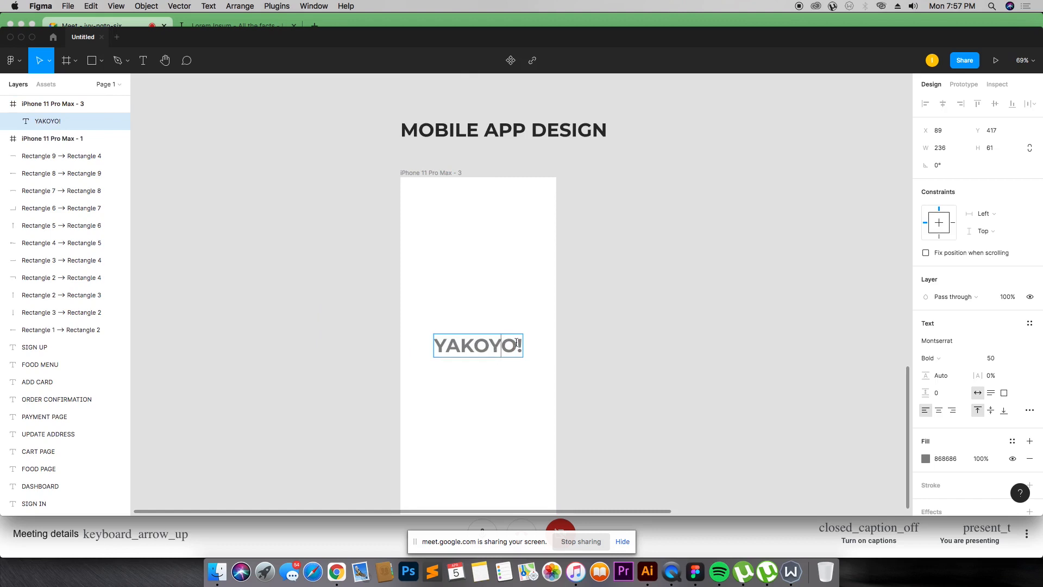
{"action": "key", "text": "super+a"}
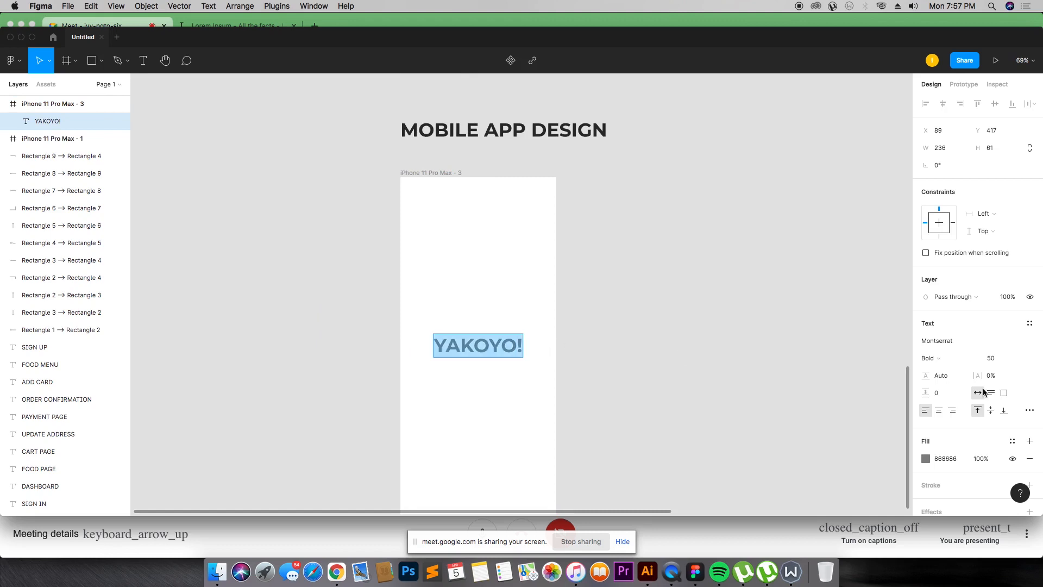
{"action": "left_click", "coordinate": [926, 459]}
{"action": "left_click_drag", "start_coordinate": [878, 399], "coordinate": [825, 392]}
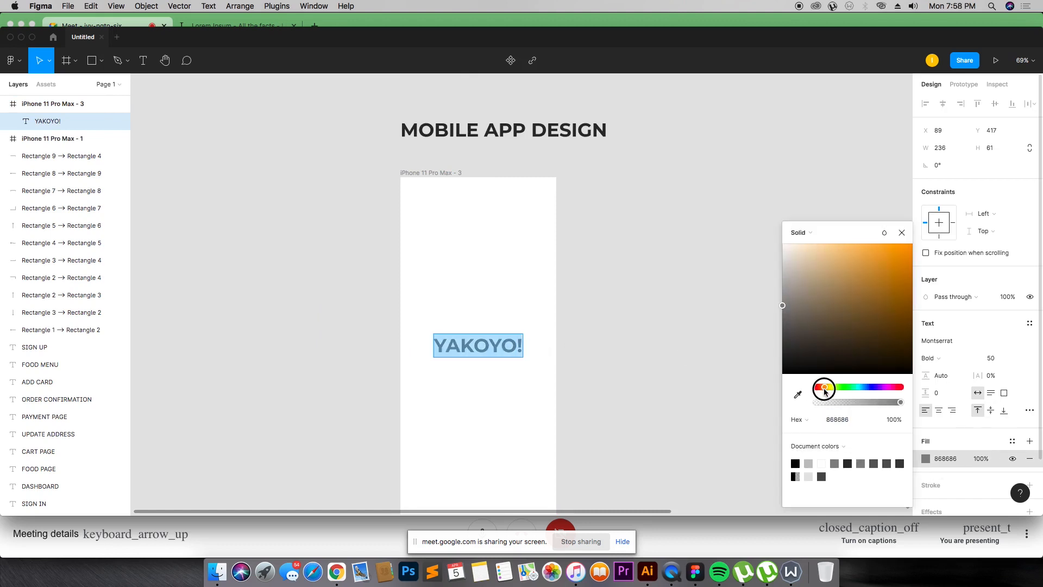
{"action": "left_click_drag", "start_coordinate": [875, 296], "coordinate": [917, 241]}
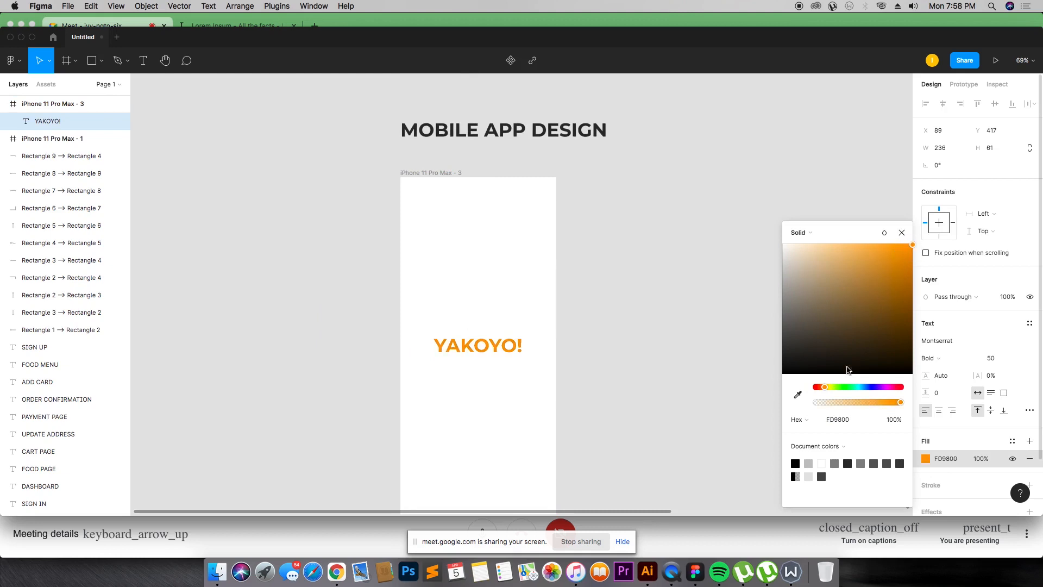
{"action": "left_click_drag", "start_coordinate": [826, 386], "coordinate": [823, 387]}
Step: Recolour the "YO!" part of the splash logo black (000000)
{"action": "double_click", "coordinate": [508, 345]}
{"action": "left_click", "coordinate": [508, 346]}
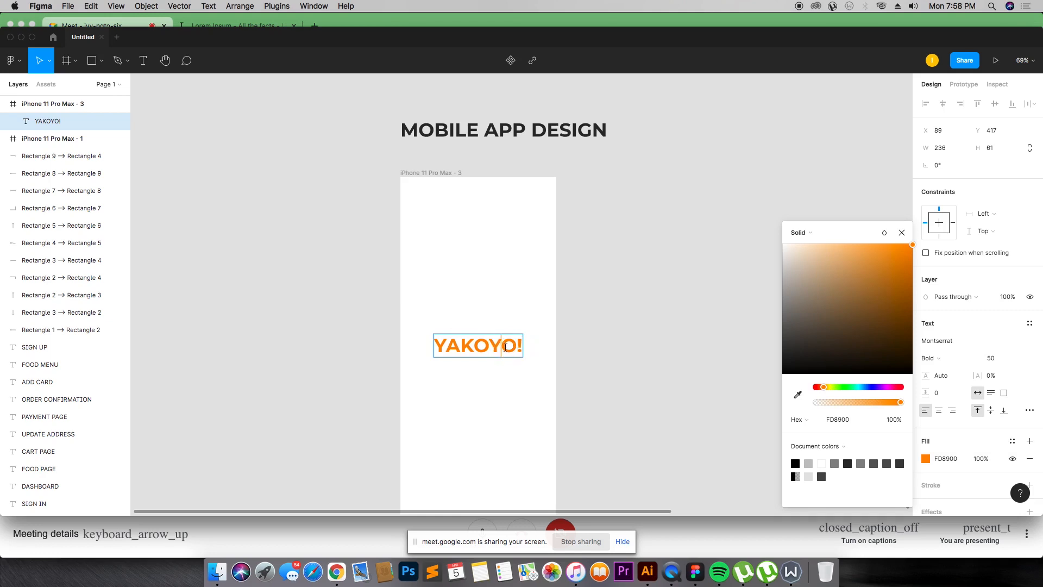
{"action": "left_click_drag", "start_coordinate": [494, 345], "coordinate": [517, 344]}
{"action": "left_click", "coordinate": [796, 466]}
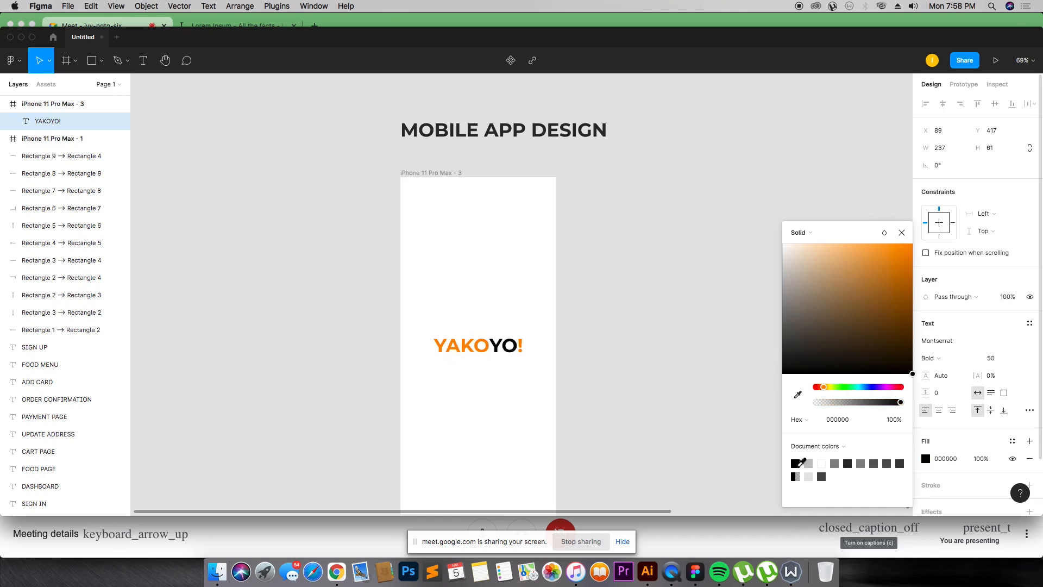
{"action": "key", "text": "Escape"}
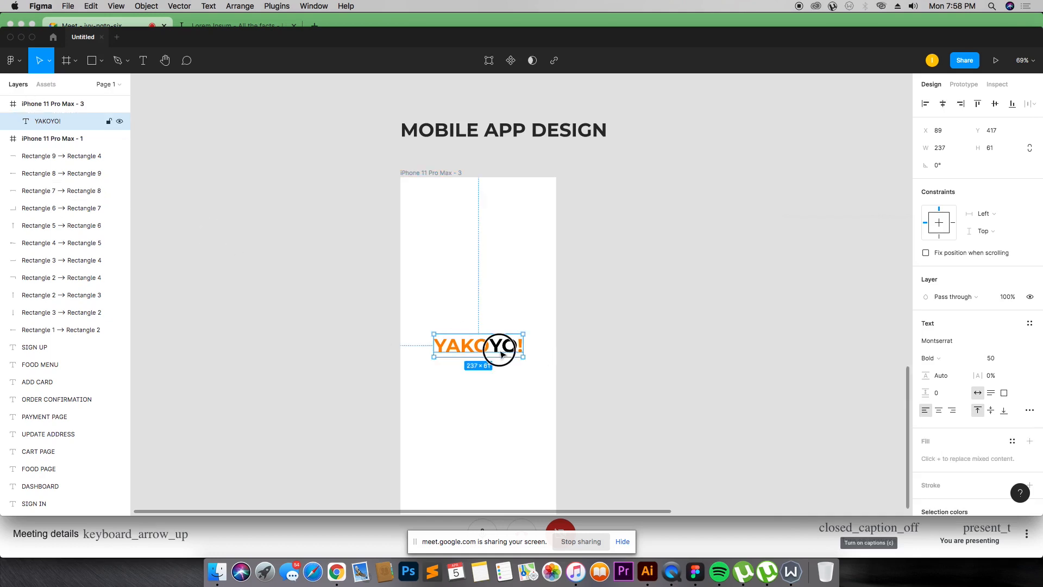
Step: Move the YAKOYO! logo slightly lower on the splash screen
{"action": "left_click", "coordinate": [562, 346]}
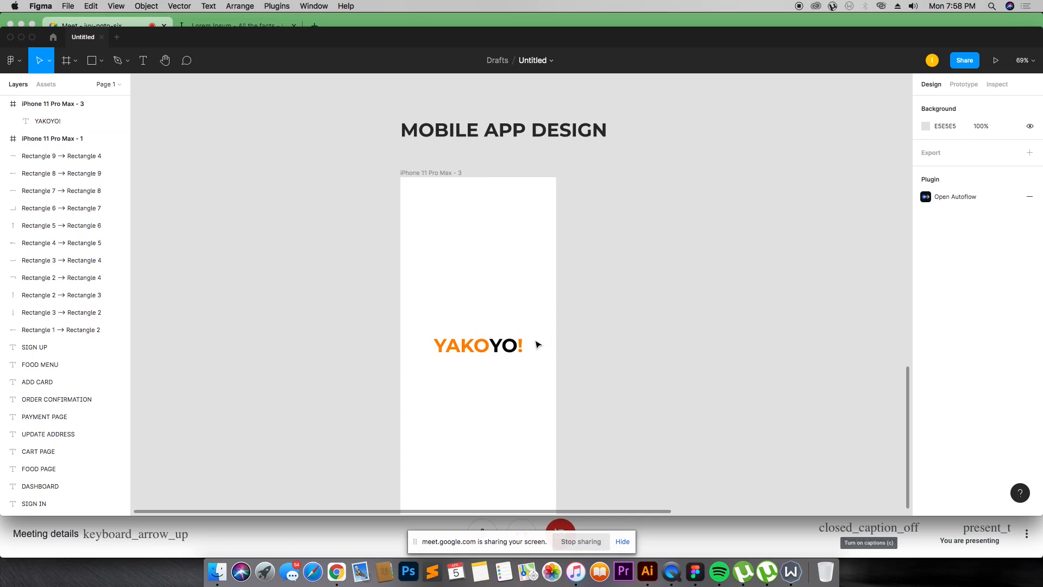
{"action": "left_click_drag", "start_coordinate": [506, 346], "coordinate": [508, 358]}
{"action": "left_click", "coordinate": [646, 314]}
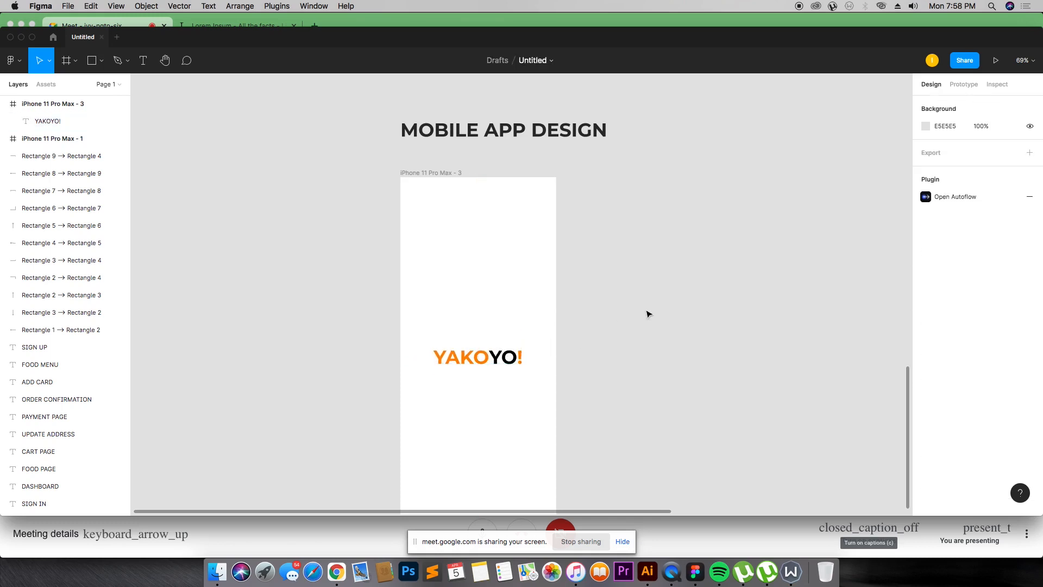
Step: Duplicate the Sign In wireframe screen and place the copy beside the new splash screen
{"action": "scroll", "coordinate": [647, 314], "scroll_direction": "down", "scroll_amount": 5}
{"action": "scroll", "coordinate": [647, 314], "scroll_direction": "up", "scroll_amount": 3}
{"action": "scroll", "coordinate": [647, 314], "scroll_direction": "up", "scroll_amount": 10}
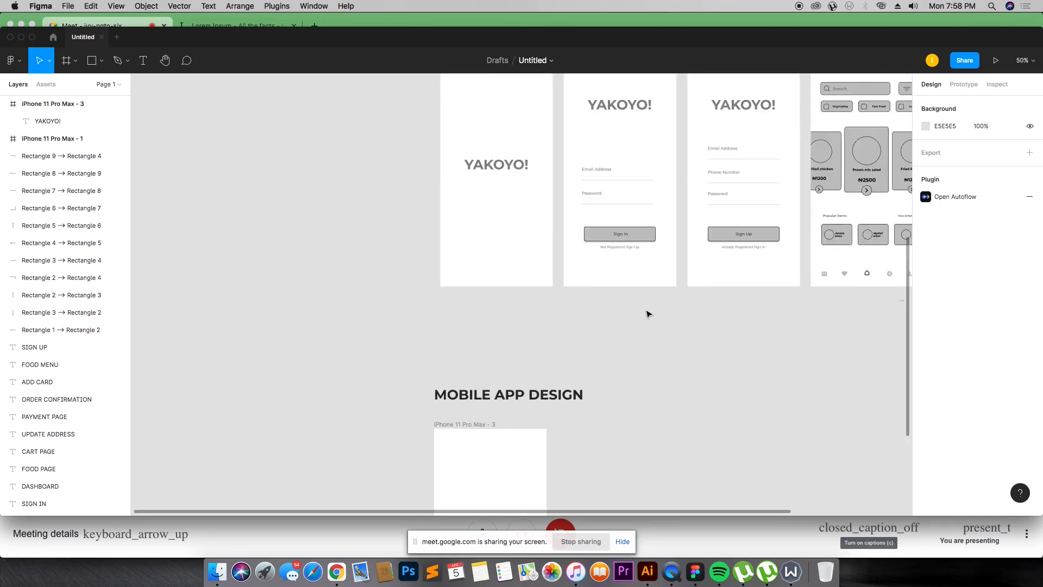
{"action": "scroll", "coordinate": [565, 238], "scroll_direction": "down", "scroll_amount": 5}
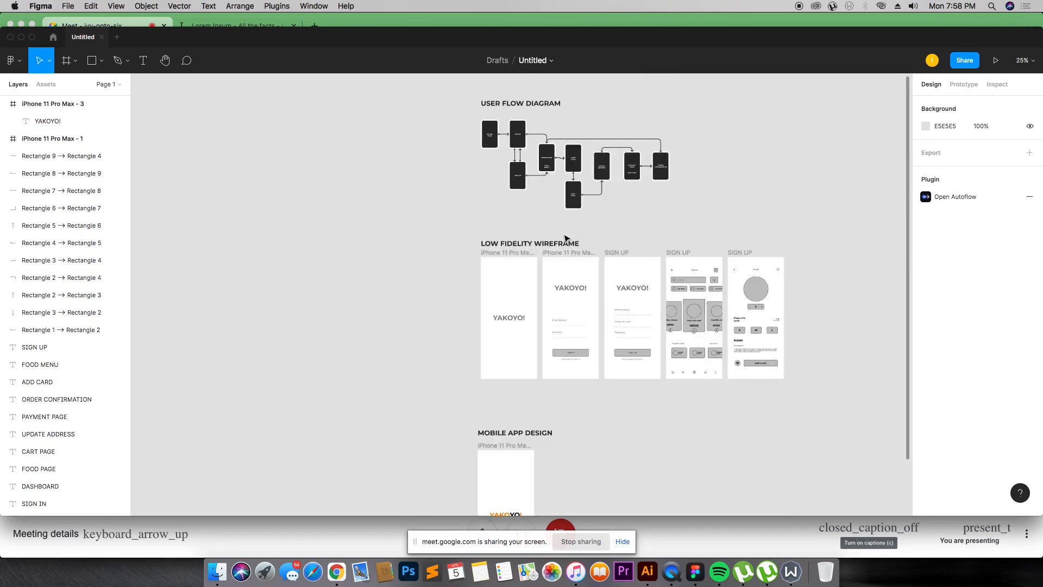
{"action": "scroll", "coordinate": [559, 239], "scroll_direction": "up", "scroll_amount": 3}
{"action": "left_click_drag", "start_coordinate": [577, 152], "coordinate": [573, 346]}
{"action": "key", "text": "z"}
{"action": "left_click_drag", "start_coordinate": [417, 328], "coordinate": [713, 491]}
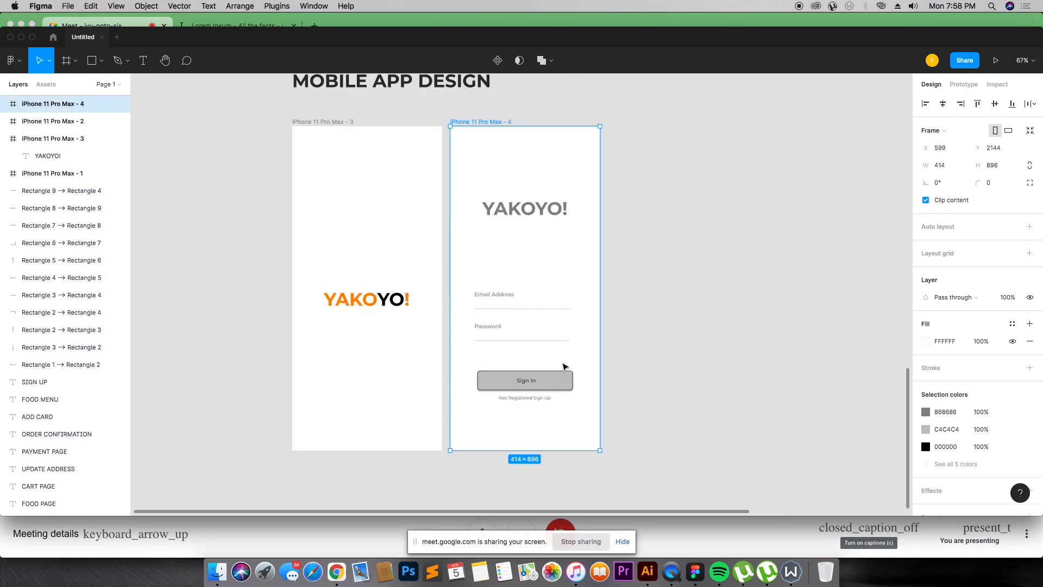
Step: Apply the splash logo's orange to the Sign In screen's YAKOYO! heading using the eyedropper
{"action": "left_click", "coordinate": [528, 210]}
{"action": "left_click", "coordinate": [390, 298]}
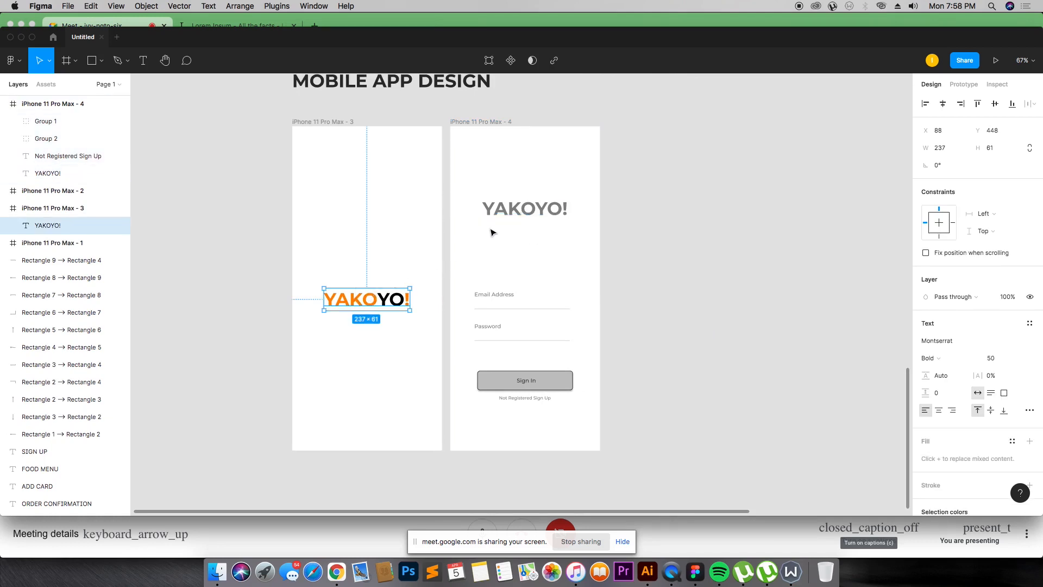
{"action": "left_click", "coordinate": [528, 212]}
{"action": "key", "text": "i"}
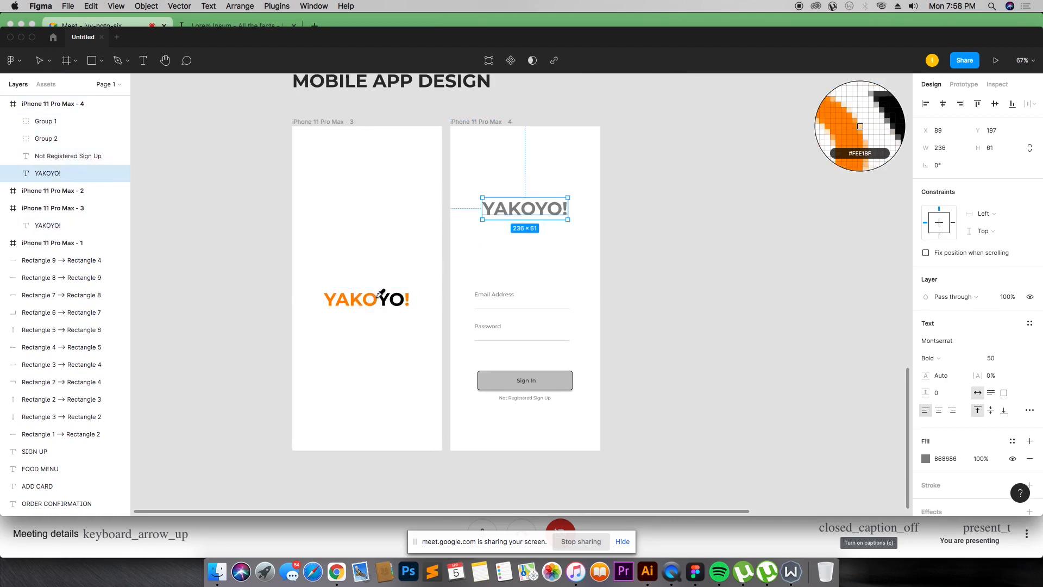
{"action": "left_click", "coordinate": [375, 298]}
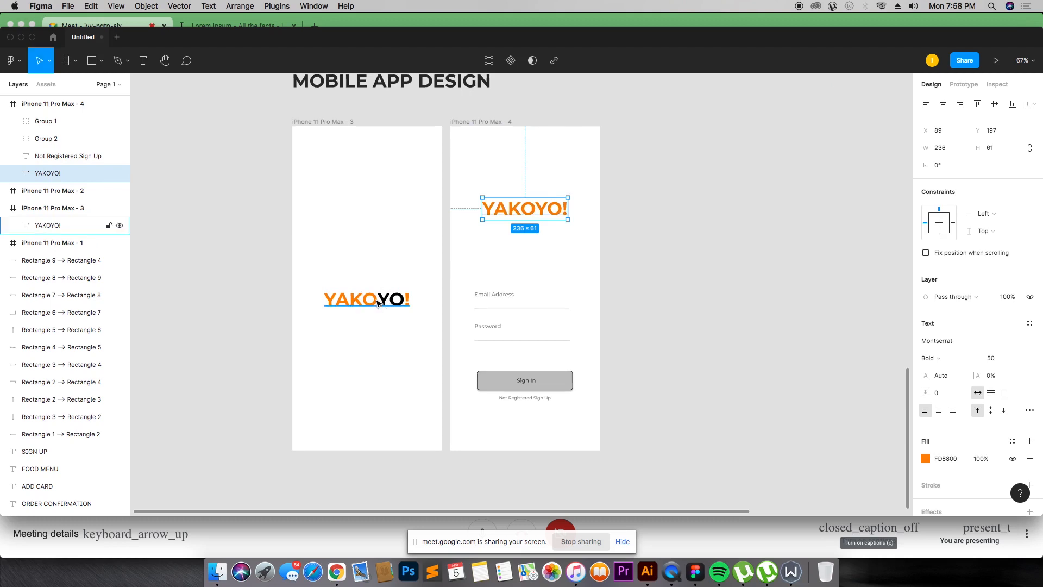
Step: Recolour the "YO!" part of the Sign In heading black (000000)
{"action": "double_click", "coordinate": [517, 205]}
{"action": "left_click_drag", "start_coordinate": [536, 210], "coordinate": [555, 209]}
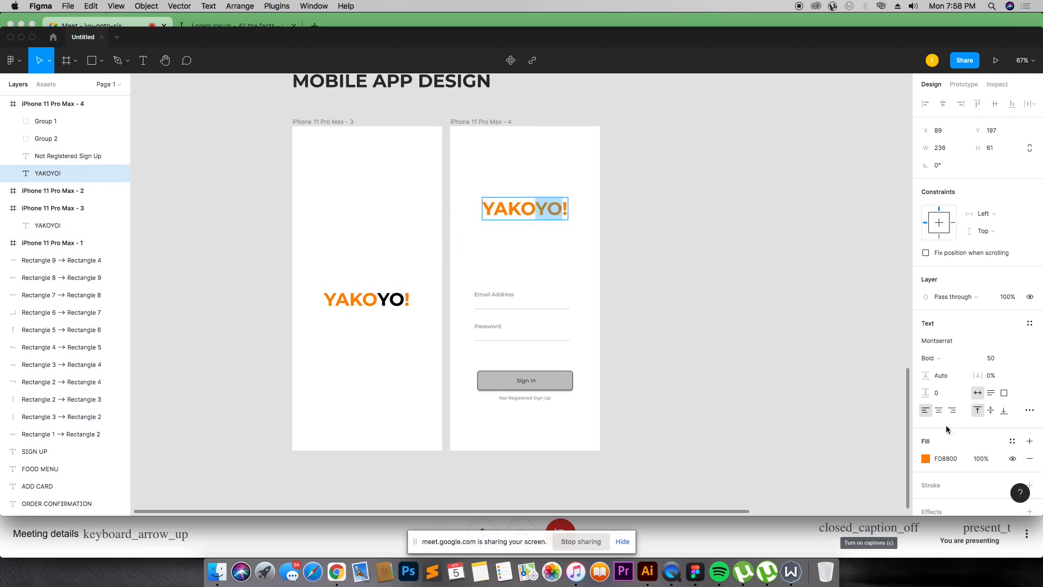
{"action": "left_click", "coordinate": [925, 459]}
{"action": "left_click", "coordinate": [795, 462]}
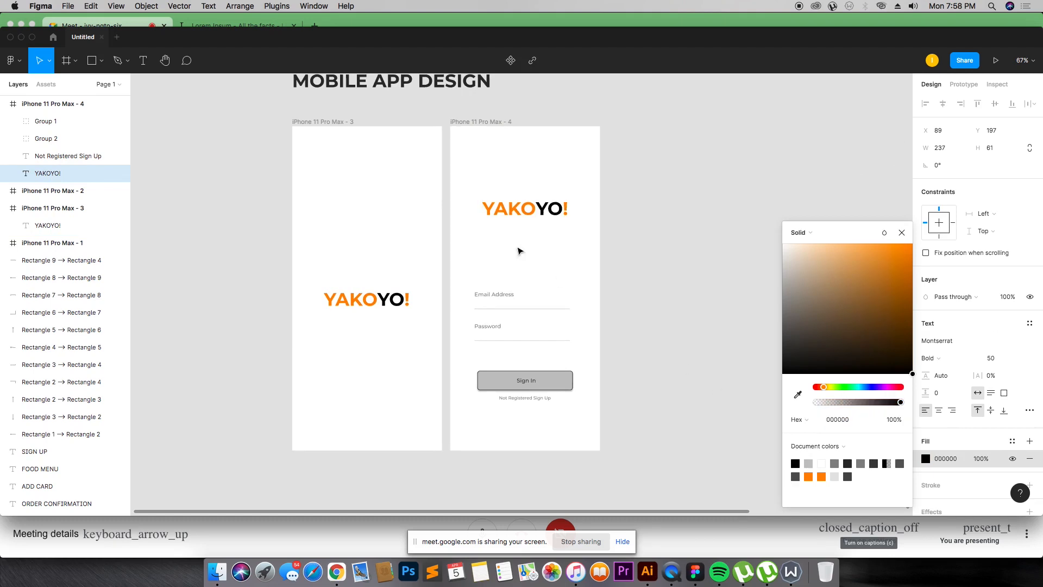
{"action": "key", "text": "Escape"}
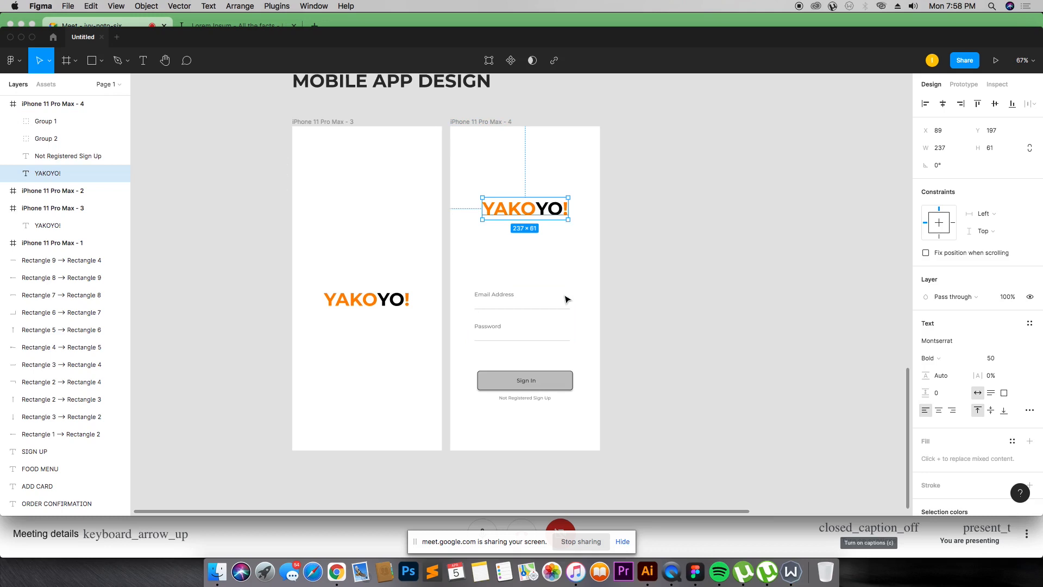
Step: Try to apply the splash logo's orange to the whole Sign In button group with the eyedropper
{"action": "left_click", "coordinate": [556, 380]}
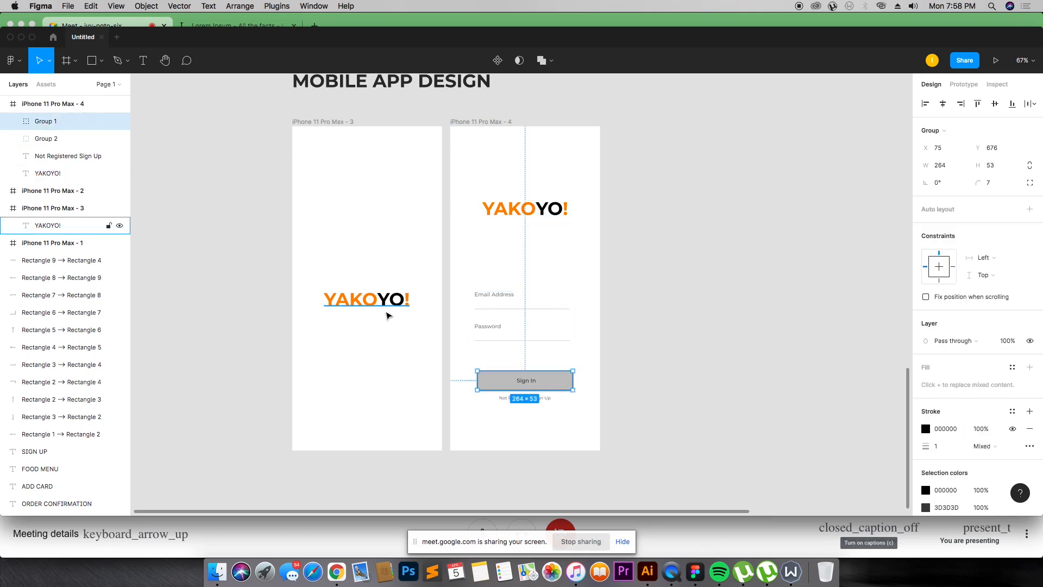
{"action": "key", "text": "i"}
{"action": "left_click", "coordinate": [376, 302]}
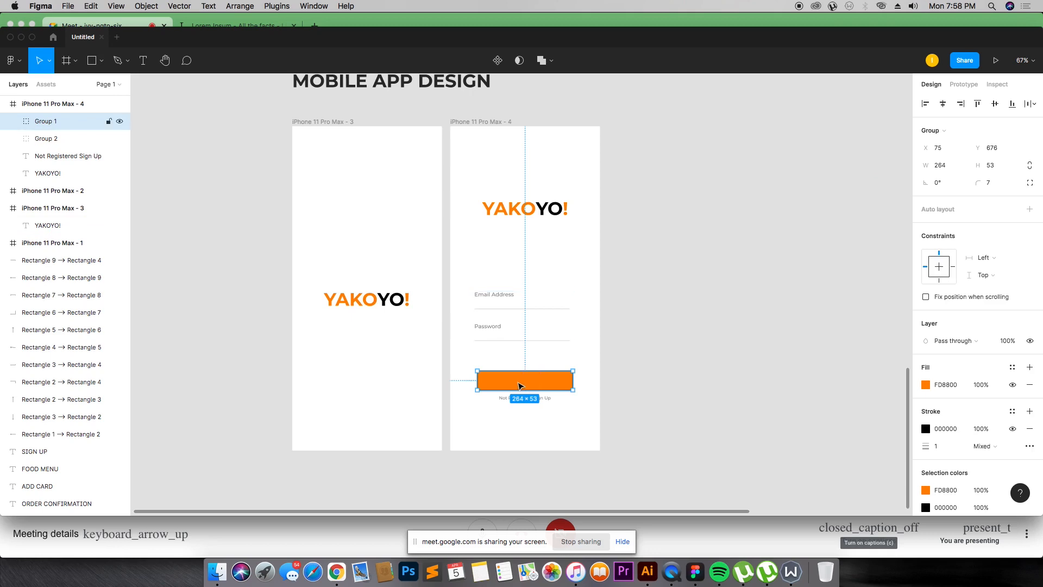
{"action": "key", "text": "super+z"}
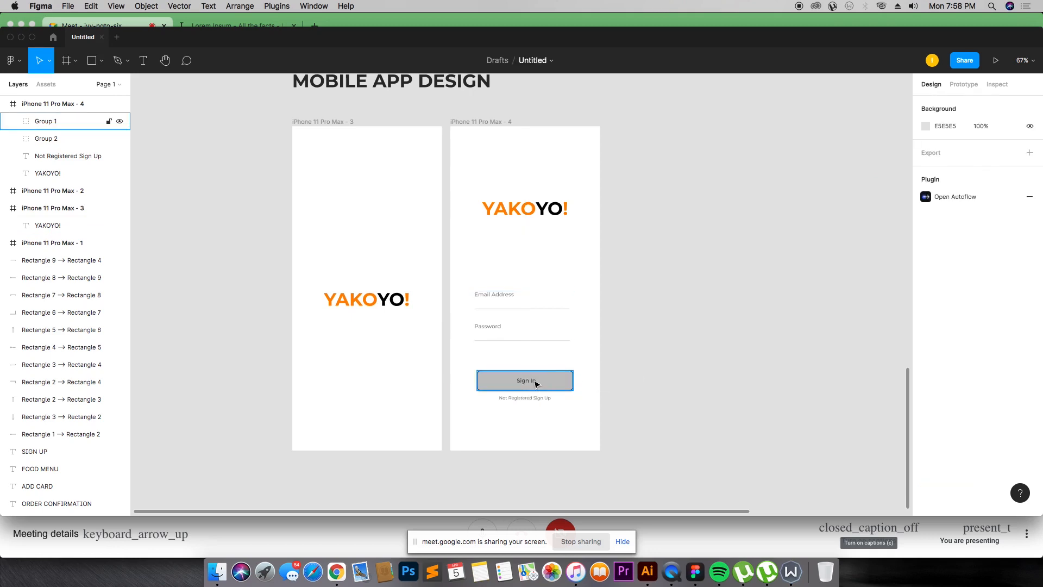
Step: Ungroup the Sign In button and colour its Sign In label white with the eyedropper
{"action": "right_click", "coordinate": [534, 380]}
{"action": "left_click", "coordinate": [558, 319]}
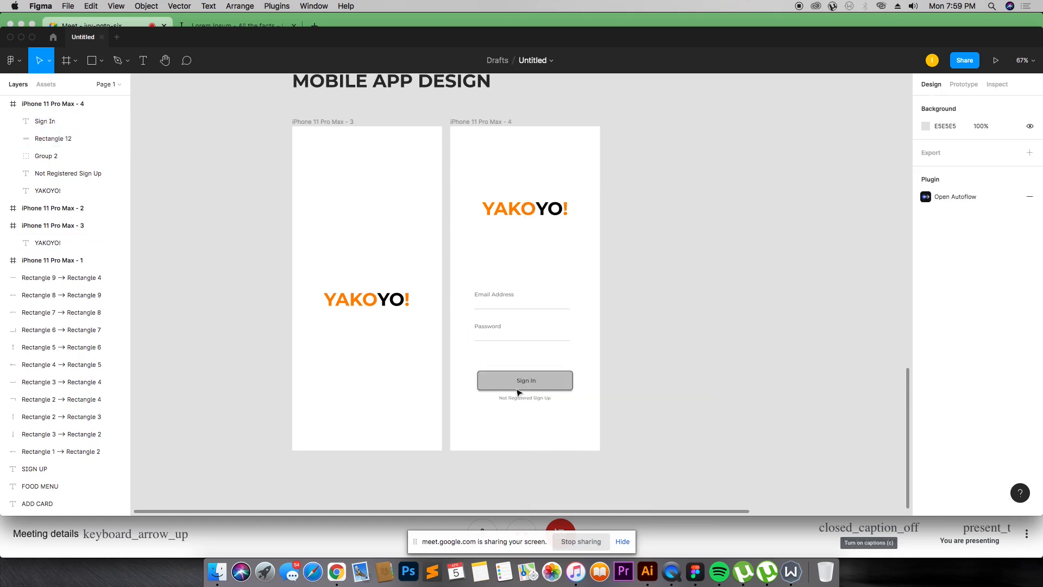
{"action": "left_click", "coordinate": [526, 380]}
{"action": "key", "text": "i"}
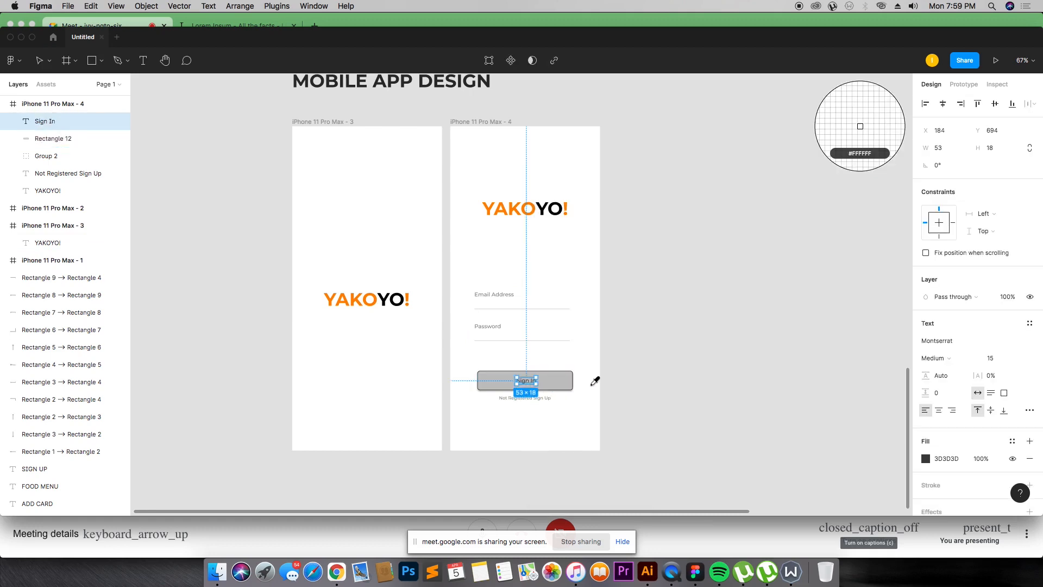
{"action": "left_click", "coordinate": [594, 386]}
Step: Fill the Sign In button rectangle with the splash logo's orange using the eyedropper
{"action": "left_click", "coordinate": [572, 385]}
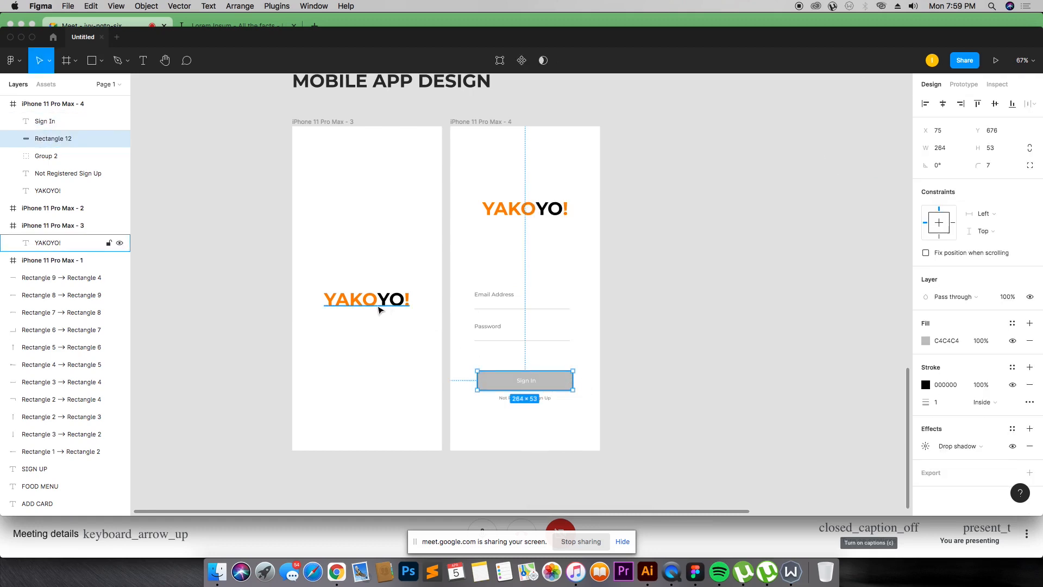
{"action": "key", "text": "i"}
{"action": "left_click", "coordinate": [377, 303]}
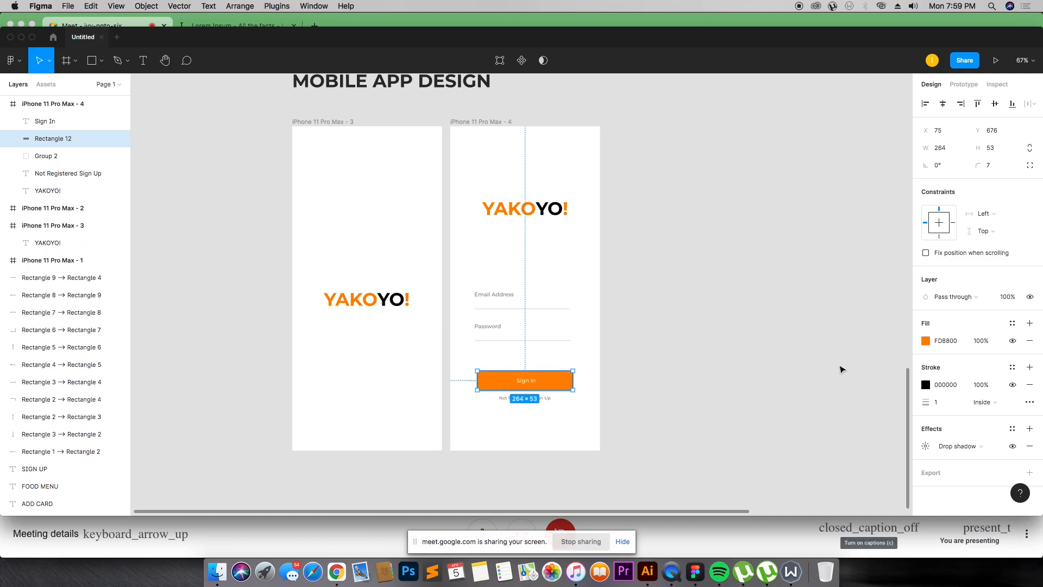
{"action": "left_click", "coordinate": [741, 397]}
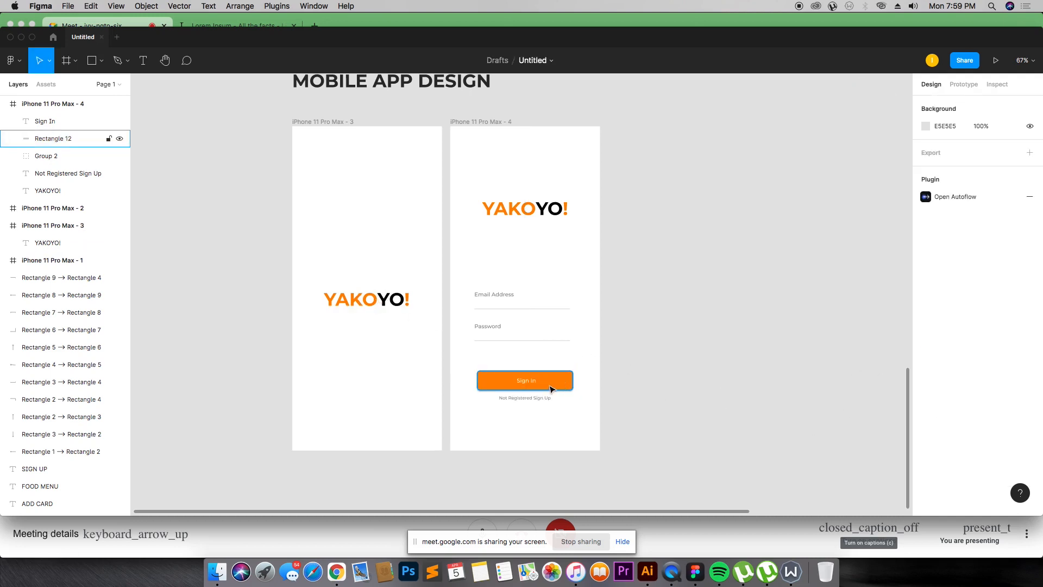
Step: Remove the stroke from the Sign In button rectangle
{"action": "left_click", "coordinate": [550, 387]}
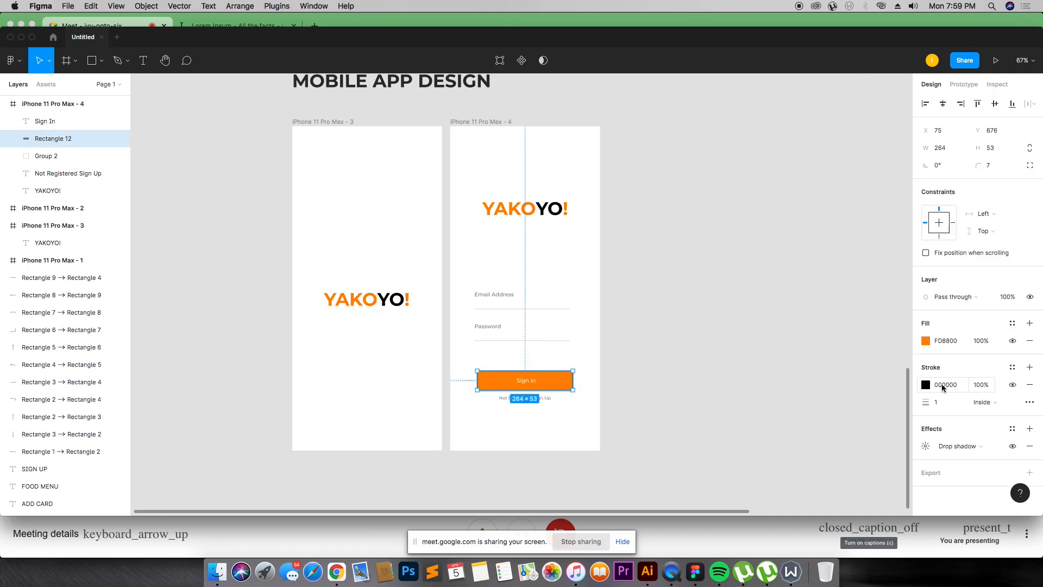
{"action": "left_click", "coordinate": [1030, 385]}
{"action": "left_click", "coordinate": [690, 389]}
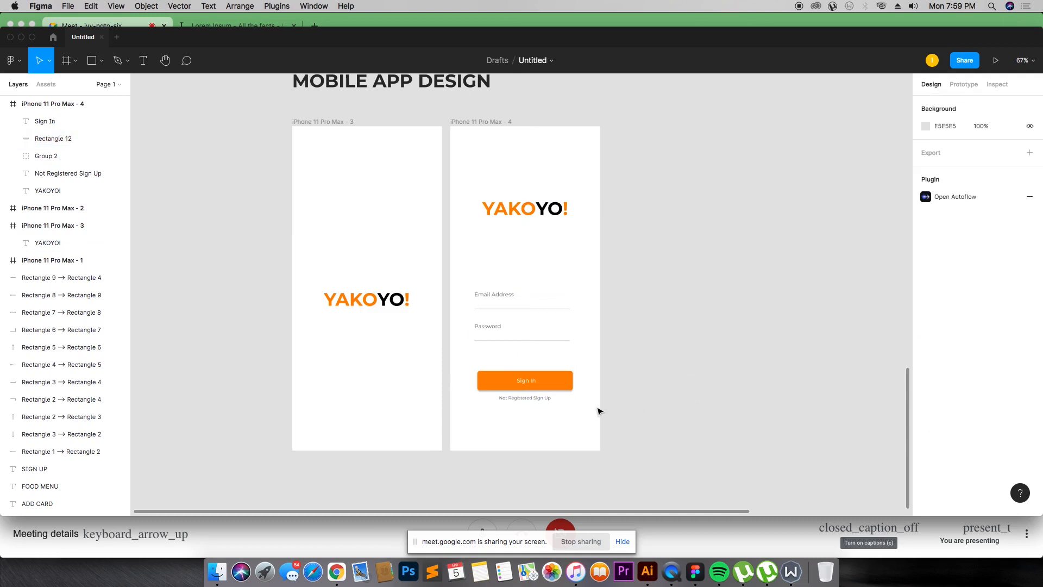
Step: Recolour the "Not Registered Sign Up" text black (000000) from the document colours
{"action": "left_click", "coordinate": [545, 398]}
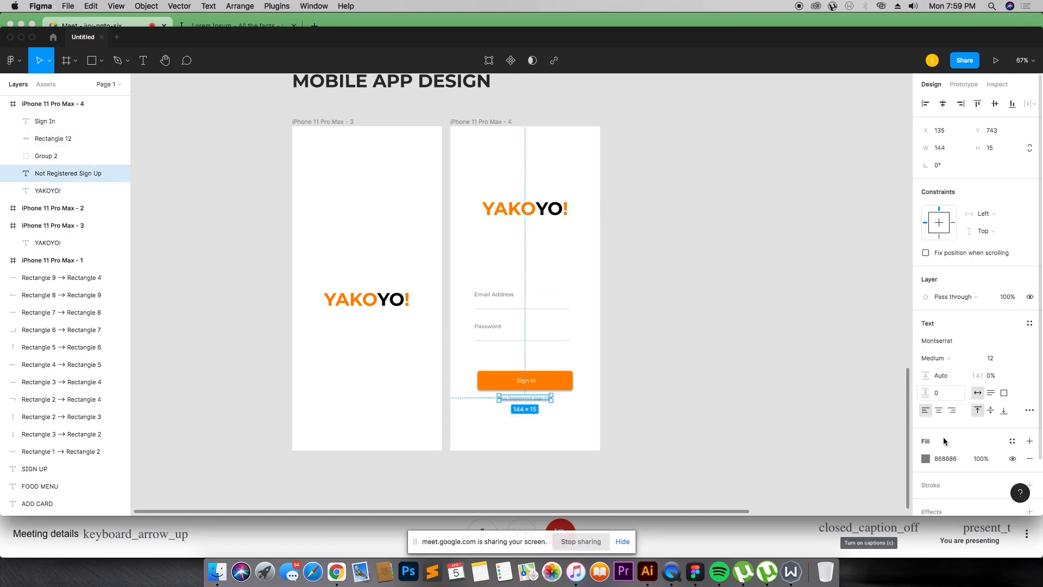
{"action": "left_click", "coordinate": [926, 459]}
{"action": "left_click", "coordinate": [794, 463]}
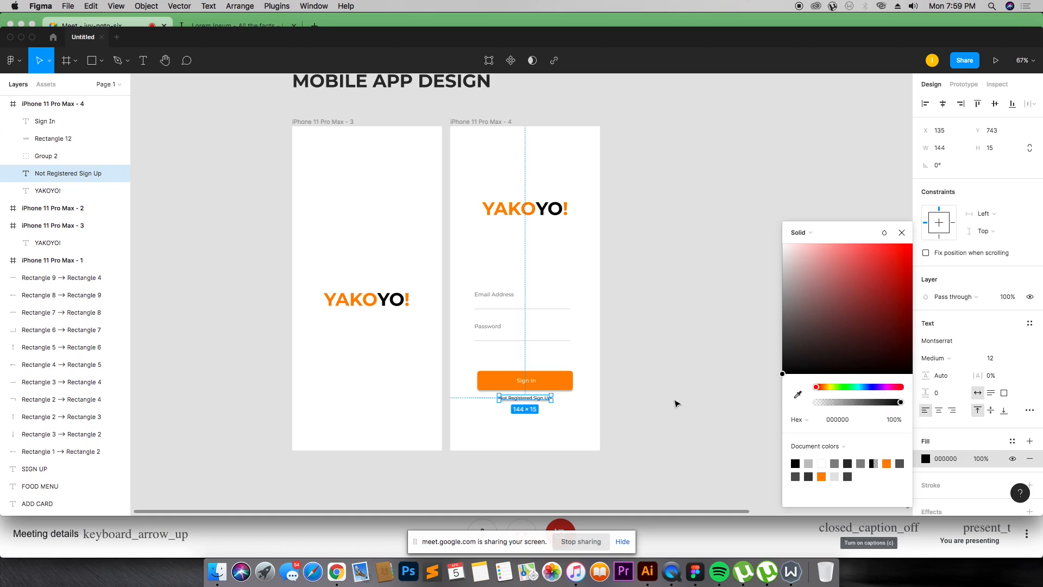
{"action": "left_click", "coordinate": [670, 364]}
Step: Ungroup the email and password input field group on the Sign In screen
{"action": "left_click", "coordinate": [511, 299]}
{"action": "right_click", "coordinate": [511, 299]}
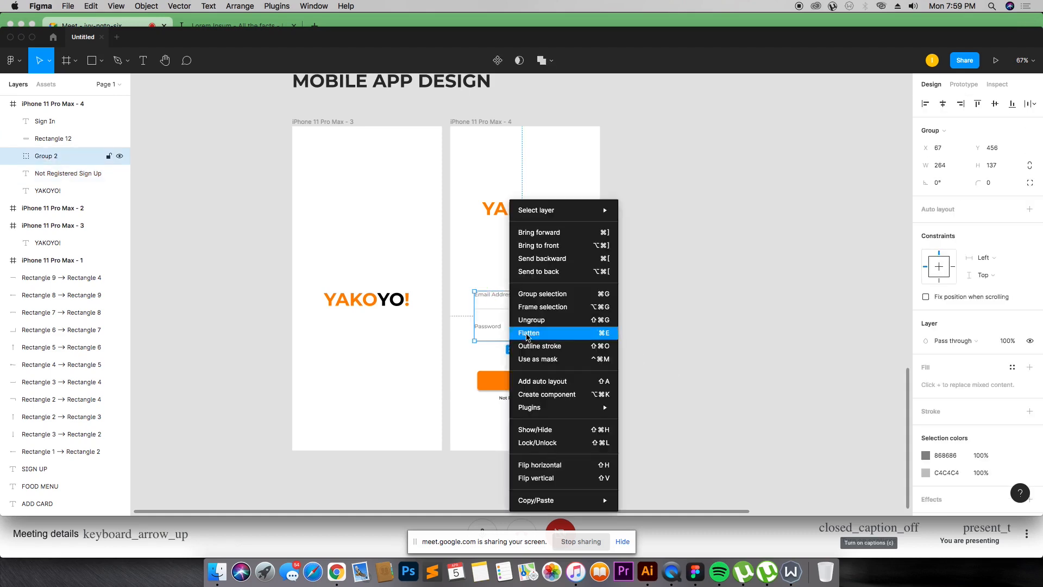
{"action": "left_click", "coordinate": [549, 320]}
{"action": "left_click", "coordinate": [664, 327]}
Step: Colour the Email Address and Password labels black by sampling the splash logo's black with the eyedropper
{"action": "left_click", "coordinate": [506, 296]}
{"action": "left_click", "coordinate": [494, 327], "text": "shift"}
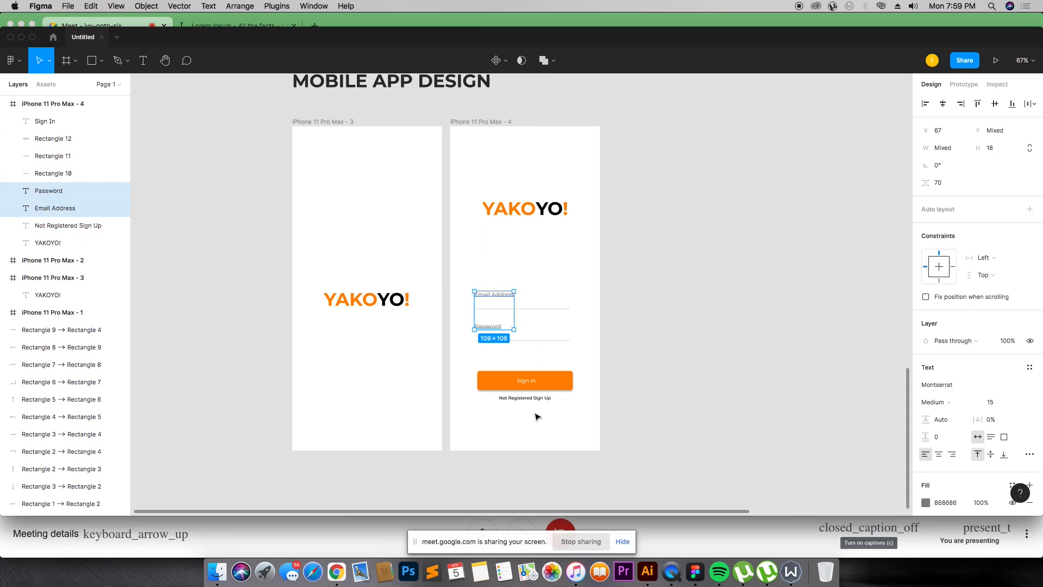
{"action": "key", "text": "i"}
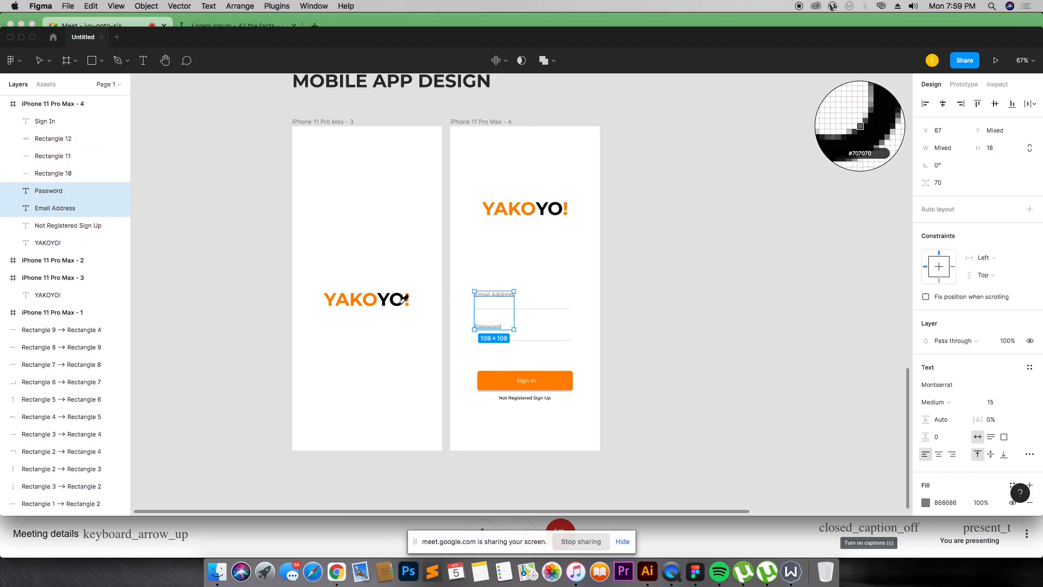
{"action": "left_click", "coordinate": [400, 297]}
{"action": "left_click", "coordinate": [614, 311]}
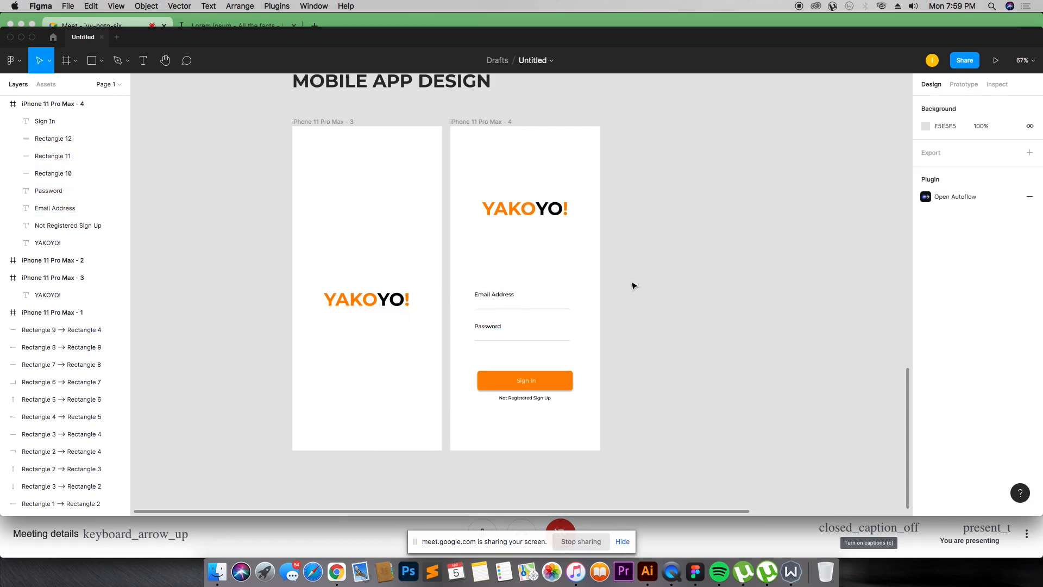
Step: Duplicate the Sign Up wireframe screen and place the copy beside the Sign In screen under MOBILE APP DESIGN
{"action": "scroll", "coordinate": [701, 233], "scroll_direction": "up", "scroll_amount": 8}
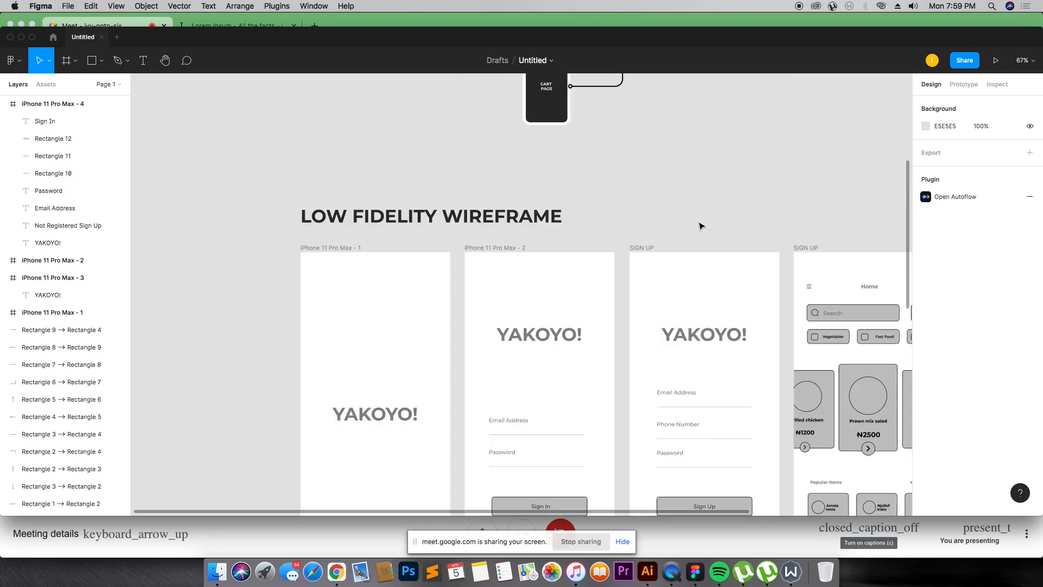
{"action": "scroll", "coordinate": [700, 226], "scroll_direction": "down", "scroll_amount": 3}
{"action": "scroll", "coordinate": [698, 226], "scroll_direction": "down", "scroll_amount": 5}
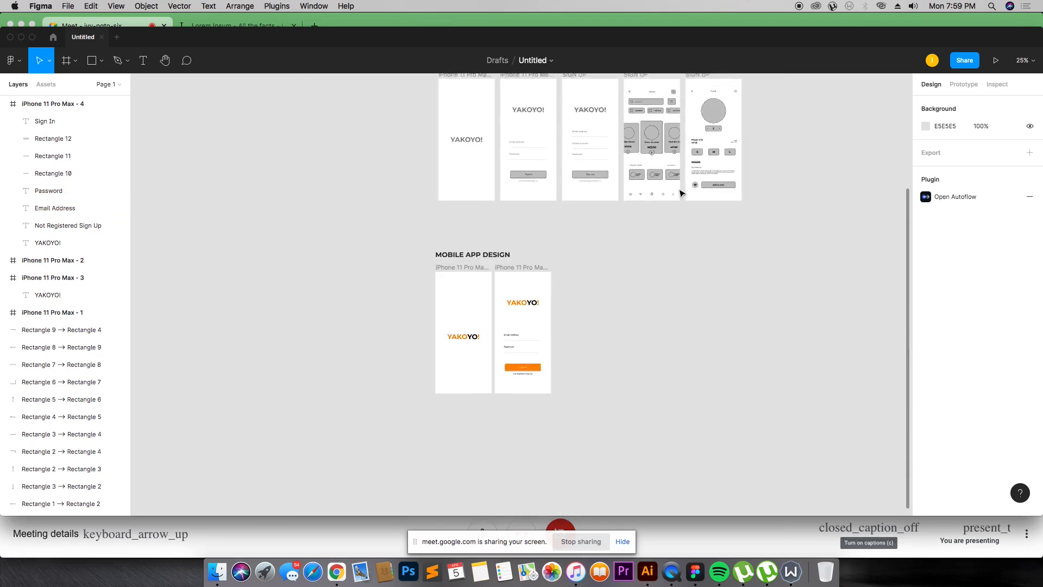
{"action": "scroll", "coordinate": [625, 207], "scroll_direction": "up", "scroll_amount": 2}
{"action": "left_click_drag", "start_coordinate": [582, 134], "coordinate": [533, 329]}
{"action": "key", "text": "z"}
{"action": "left_click_drag", "start_coordinate": [415, 298], "coordinate": [750, 485]}
Step: Apply the Sign In heading's orange to the Sign Up screen's YAKOYO! heading using the eyedropper
{"action": "left_click", "coordinate": [541, 227]}
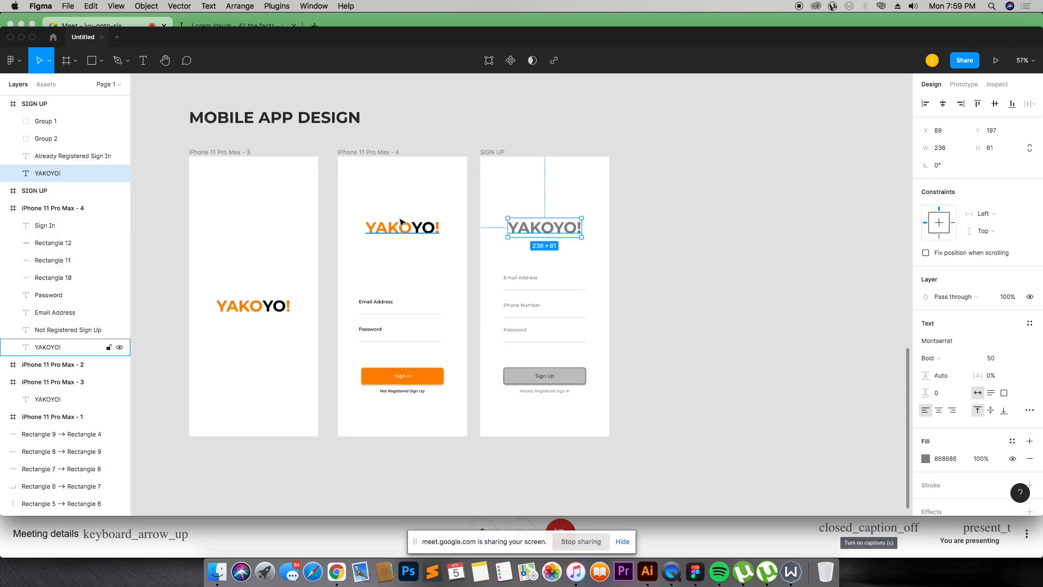
{"action": "key", "text": "i"}
{"action": "left_click", "coordinate": [407, 223]}
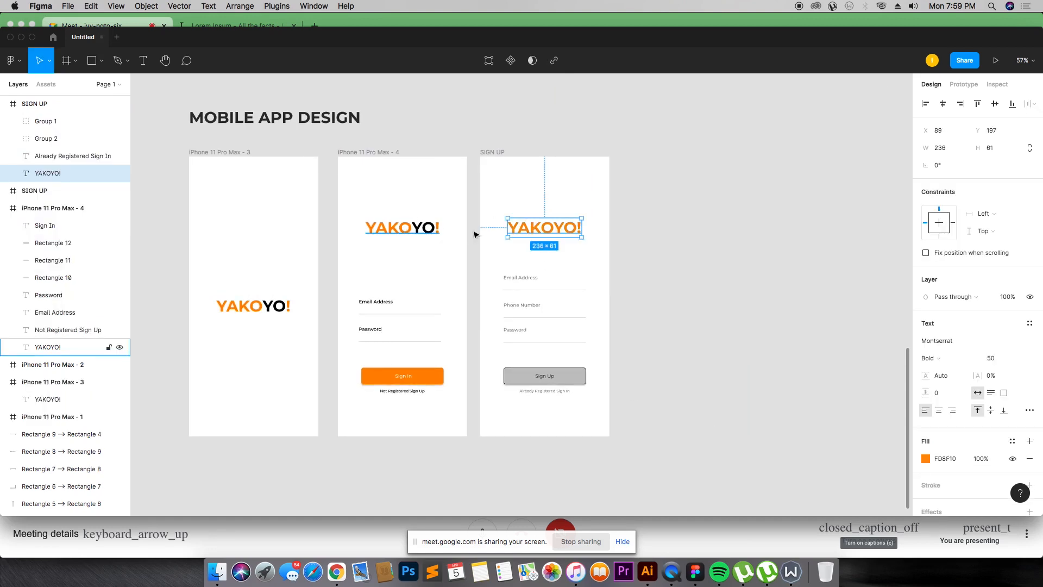
{"action": "left_click", "coordinate": [617, 240]}
Step: Recolour the "YO!" part of the Sign Up heading black (000000)
{"action": "double_click", "coordinate": [547, 227]}
{"action": "left_click_drag", "start_coordinate": [554, 227], "coordinate": [570, 227]}
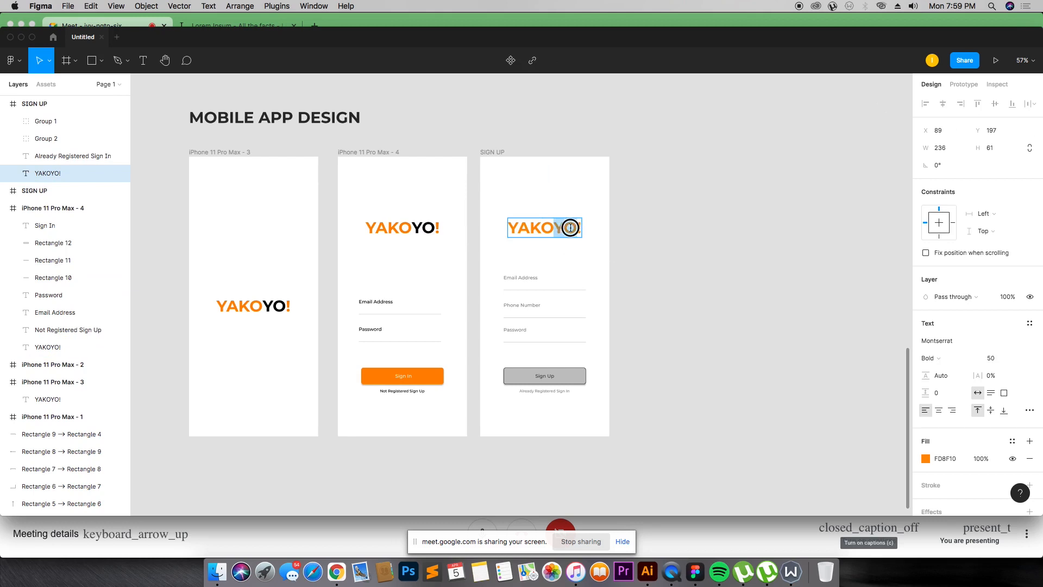
{"action": "left_click", "coordinate": [925, 458]}
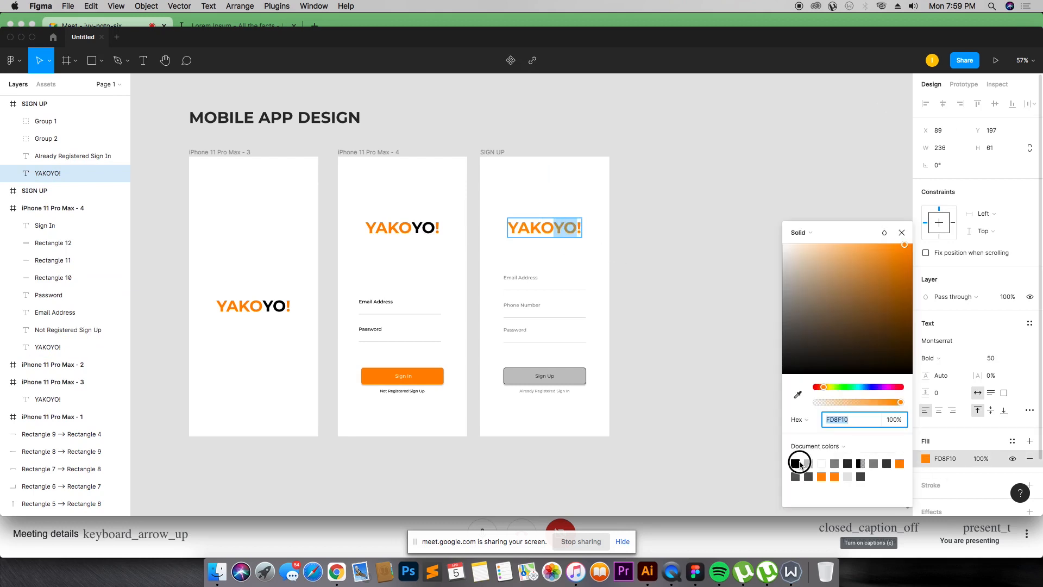
{"action": "left_click", "coordinate": [795, 463]}
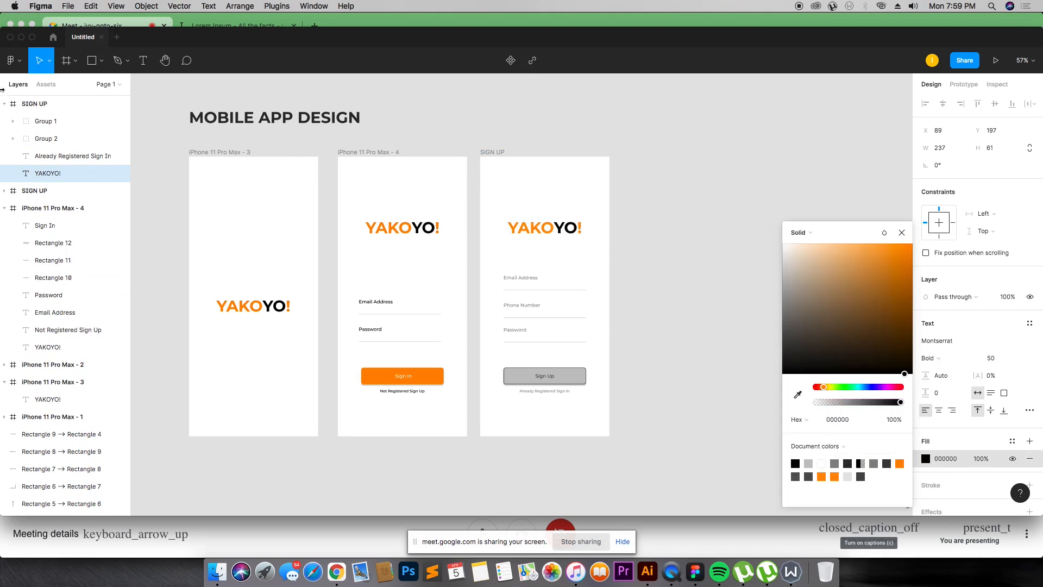
{"action": "left_click", "coordinate": [197, 127]}
Step: Recolour the Sign Up screen's Email Address, Phone Number and Password labels black (000000)
{"action": "left_click", "coordinate": [521, 278]}
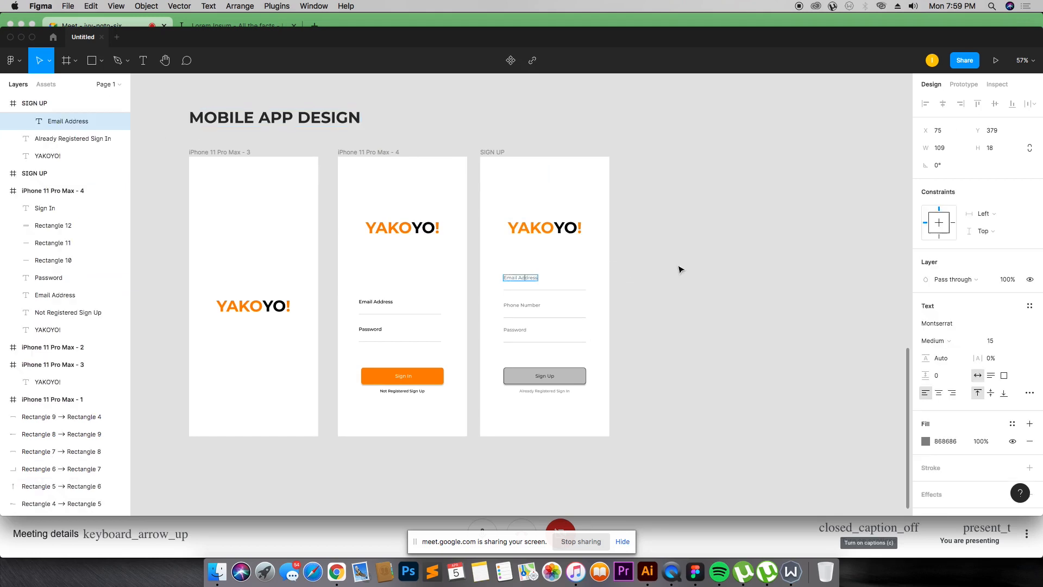
{"action": "left_click", "coordinate": [302, 119]}
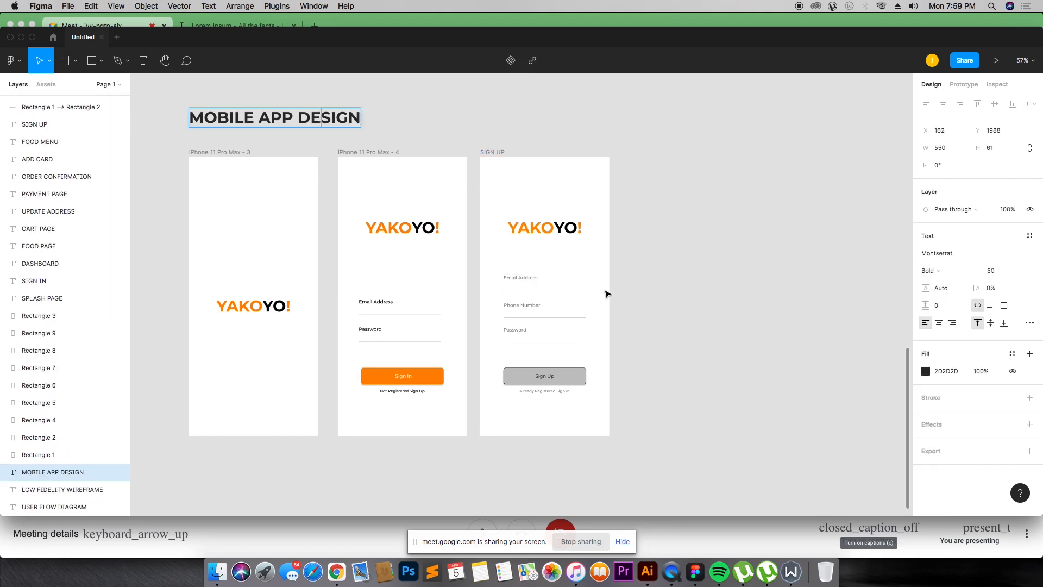
{"action": "left_click", "coordinate": [521, 277]}
{"action": "left_click", "coordinate": [926, 441]}
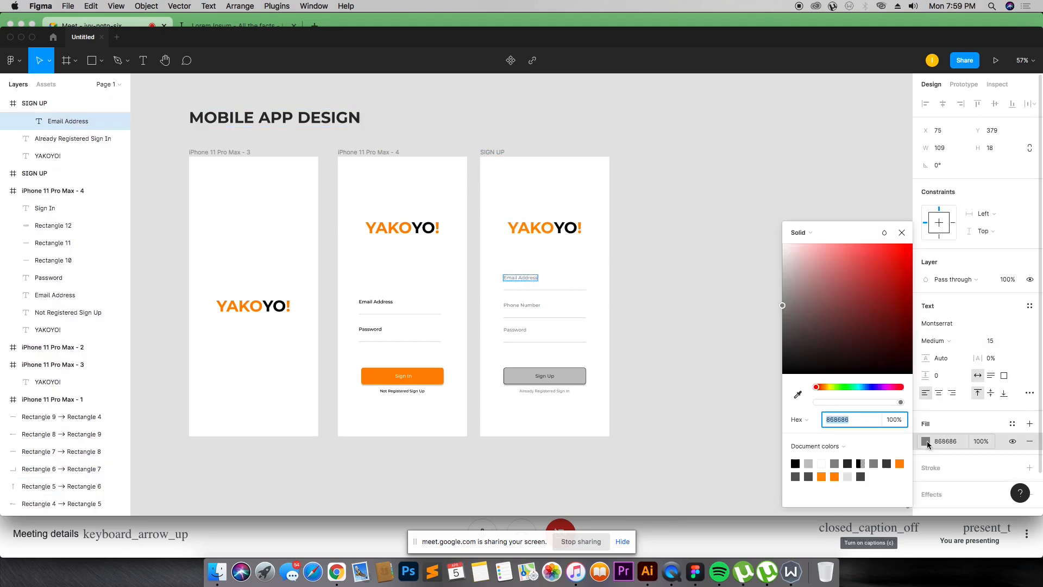
{"action": "left_click", "coordinate": [795, 464]}
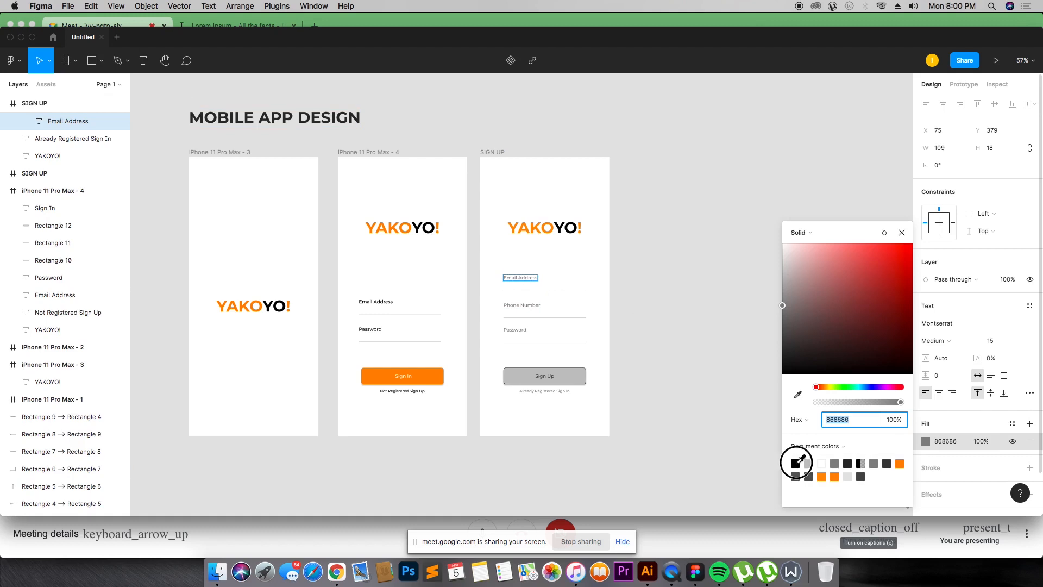
{"action": "key", "text": "super+z"}
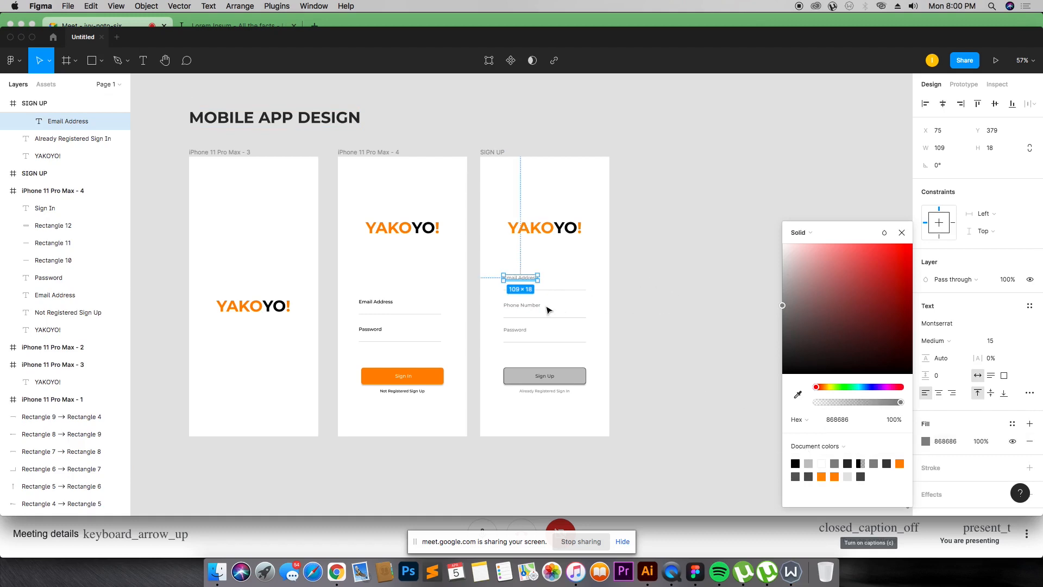
{"action": "left_click", "coordinate": [525, 307], "text": "shift"}
{"action": "left_click", "coordinate": [522, 329], "text": "shift"}
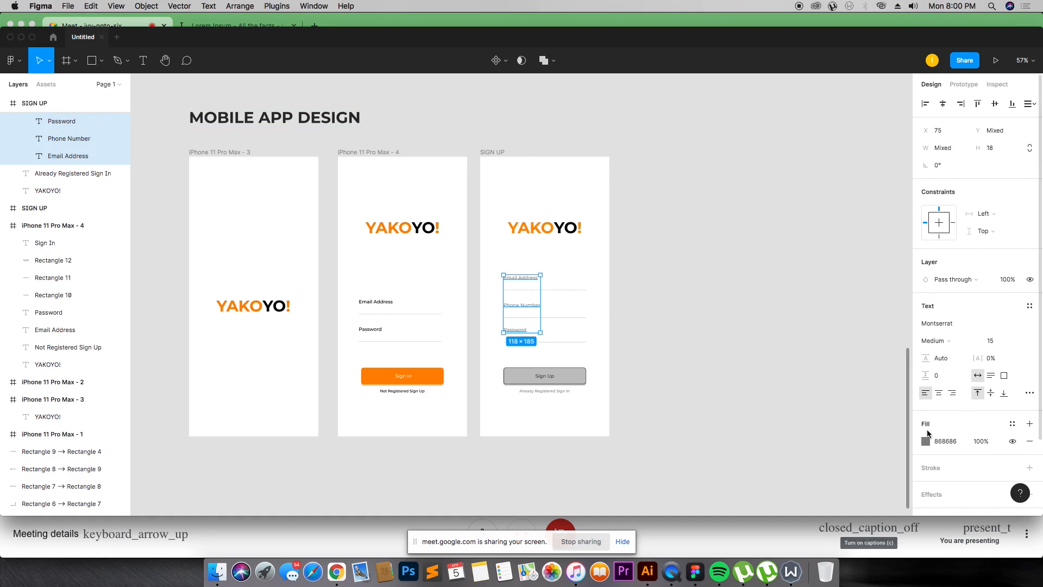
{"action": "left_click", "coordinate": [926, 441]}
{"action": "left_click", "coordinate": [795, 464]}
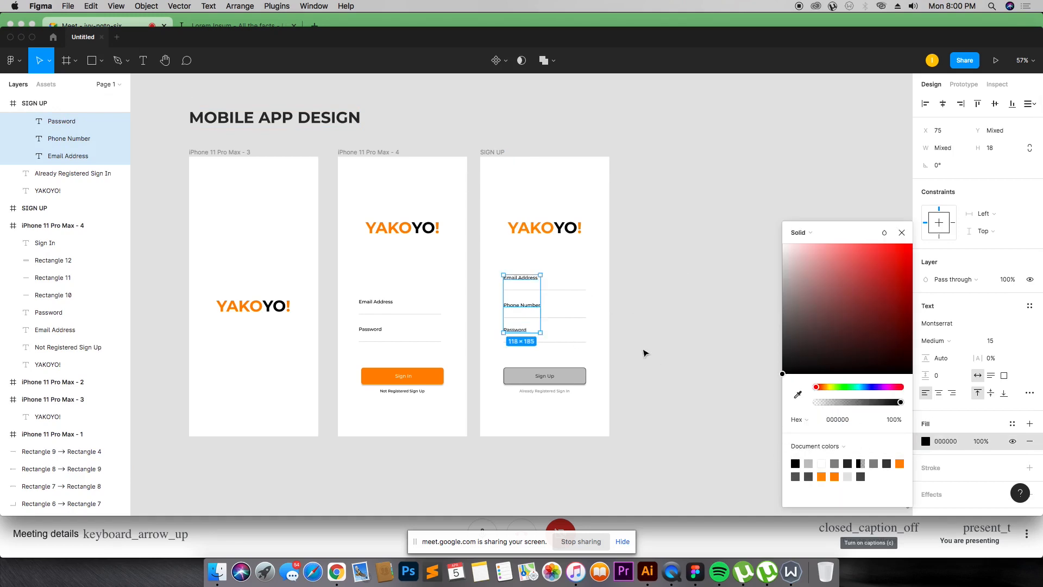
{"action": "left_click", "coordinate": [643, 353]}
Step: Remove the stroke from the Sign Up button group
{"action": "left_click", "coordinate": [585, 377]}
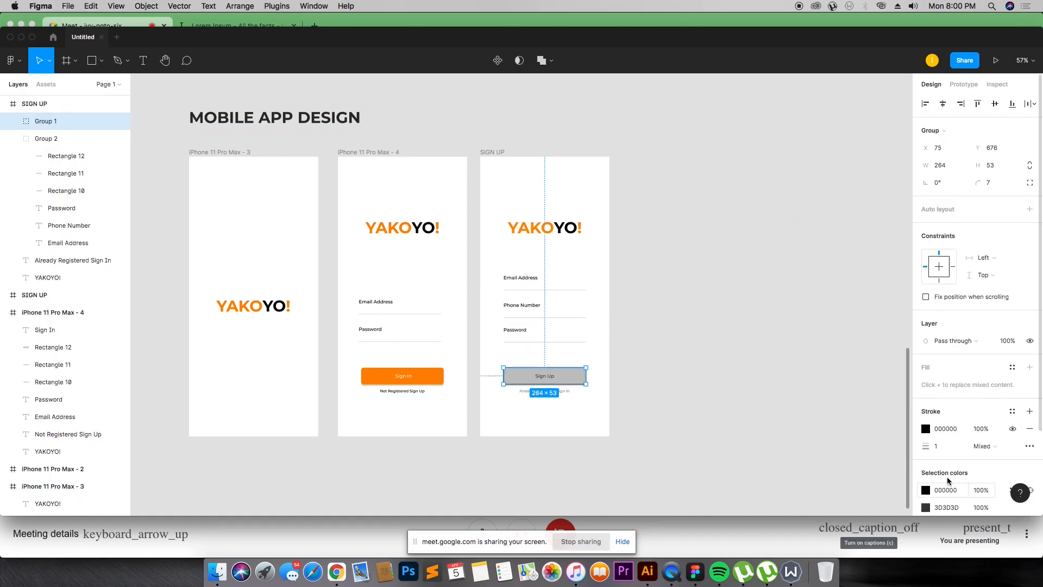
{"action": "scroll", "coordinate": [950, 468], "scroll_direction": "down", "scroll_amount": 3}
{"action": "left_click", "coordinate": [1030, 326]}
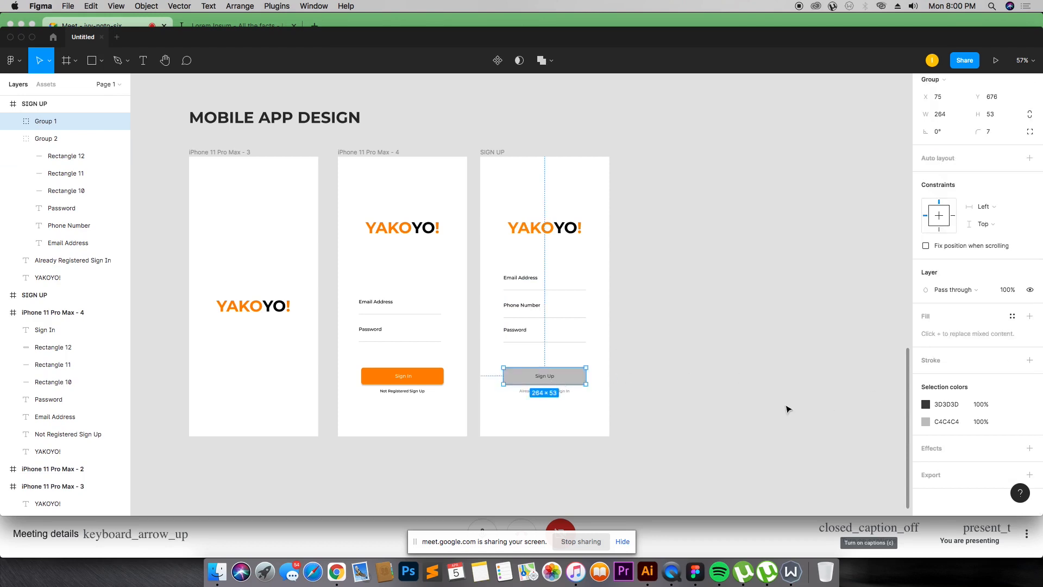
Step: Change the Sign Up button's C4C4C4 fill to orange (FD8F10) from the document colours
{"action": "left_click", "coordinate": [787, 407]}
{"action": "left_click", "coordinate": [576, 381]}
{"action": "scroll", "coordinate": [929, 462], "scroll_direction": "down", "scroll_amount": 1}
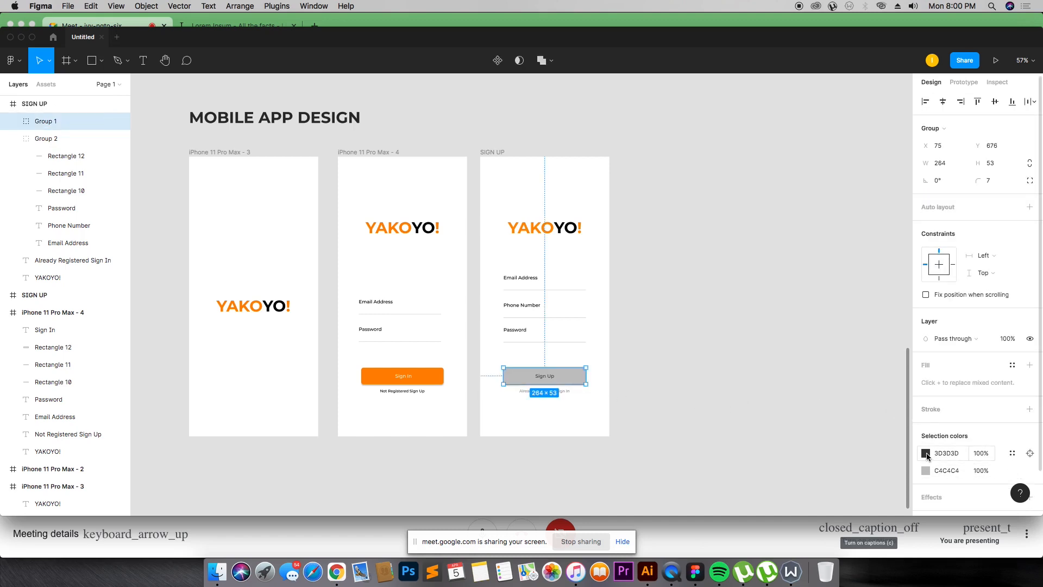
{"action": "left_click", "coordinate": [926, 470]}
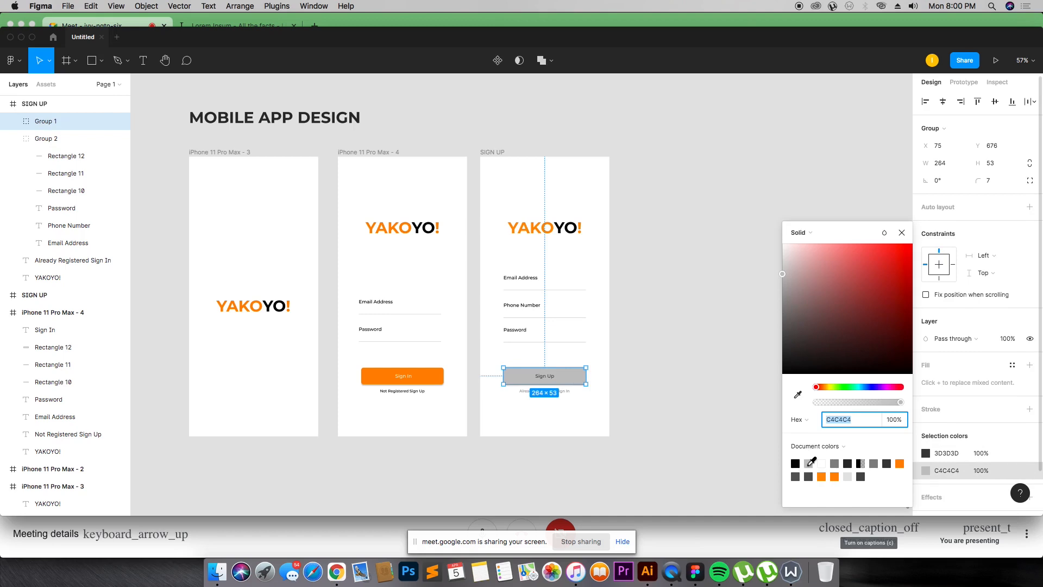
{"action": "left_click", "coordinate": [795, 463]}
{"action": "left_click", "coordinate": [822, 476]}
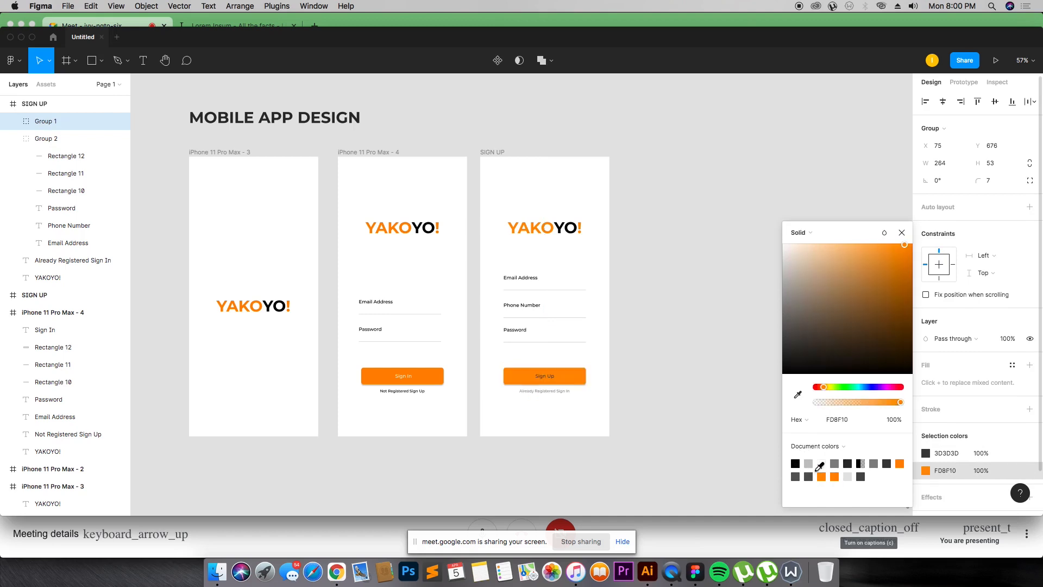
Step: Recolour the Sign Up screen's "Already Registered Sign In" text black (000000)
{"action": "left_click", "coordinate": [776, 424]}
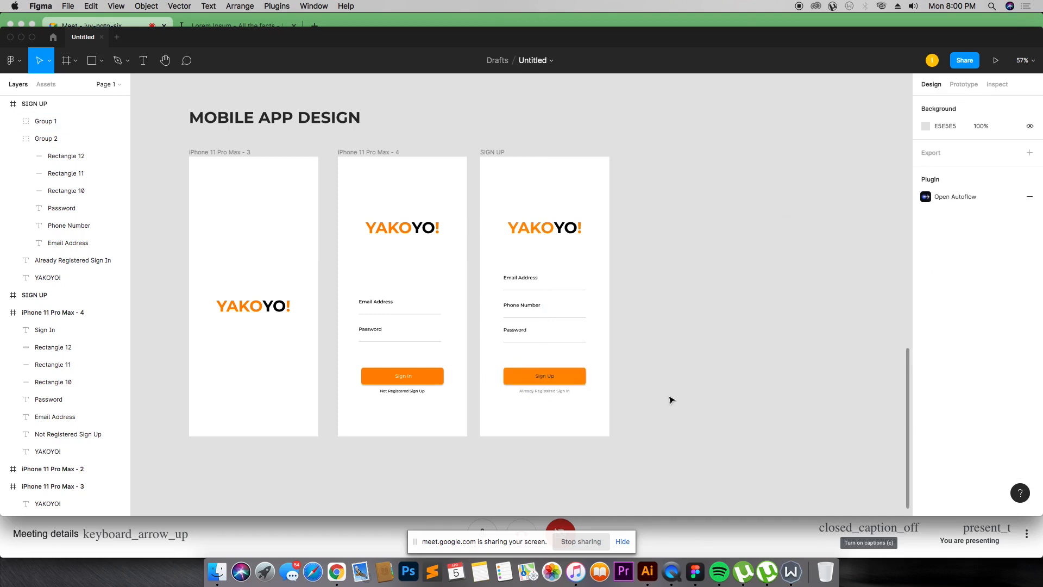
{"action": "left_click", "coordinate": [566, 378]}
{"action": "left_click", "coordinate": [926, 456]}
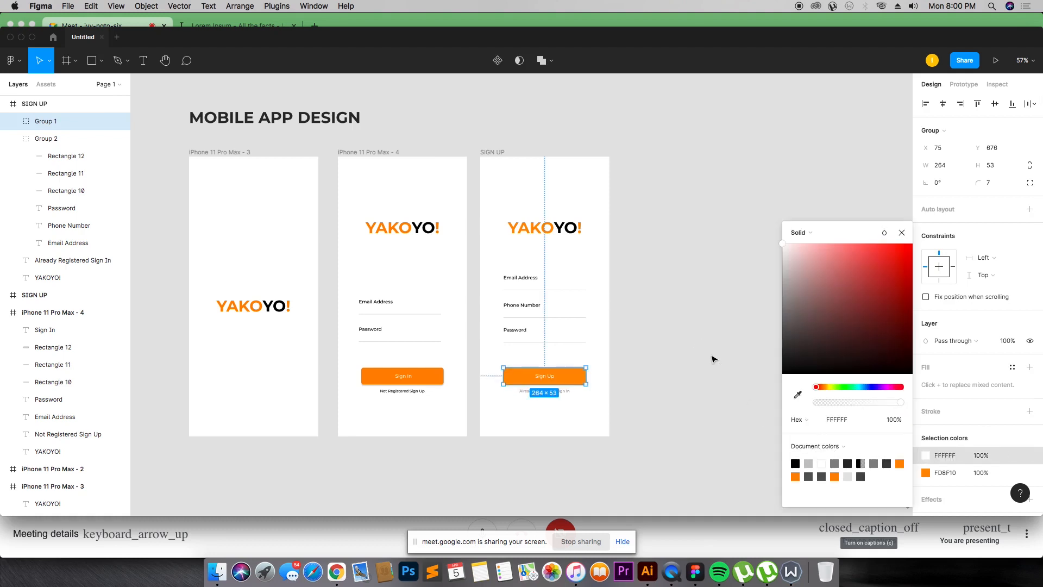
{"action": "left_click", "coordinate": [541, 392]}
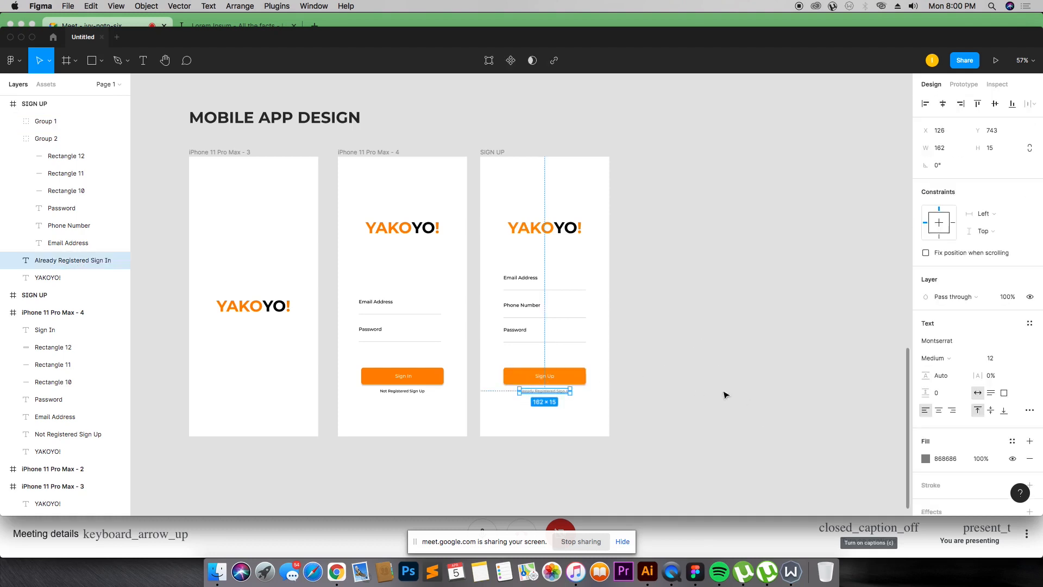
{"action": "left_click", "coordinate": [926, 458]}
{"action": "left_click", "coordinate": [796, 464]}
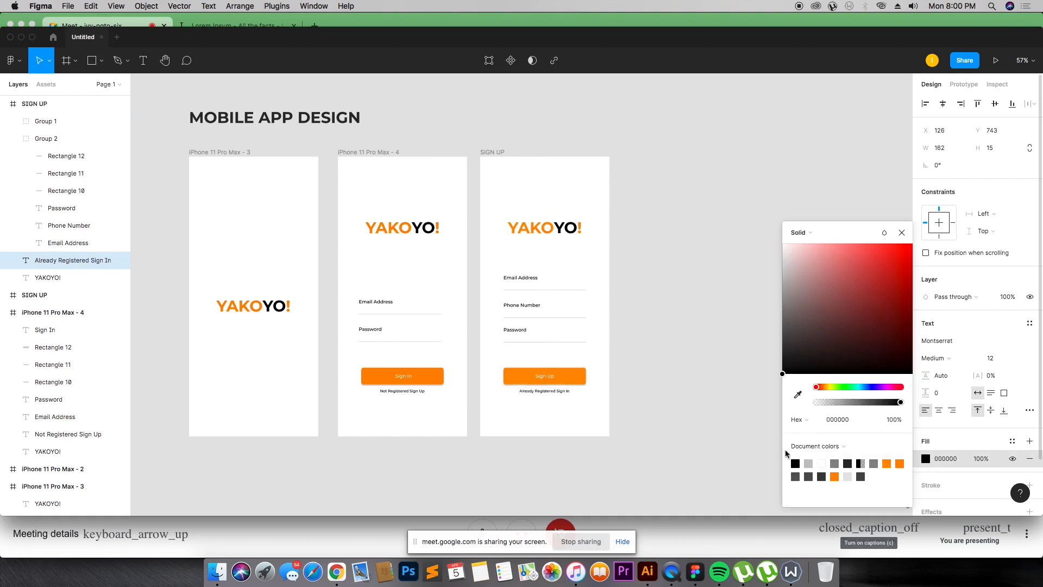
{"action": "left_click", "coordinate": [679, 306]}
Step: Duplicate the Home wireframe frame and place the copy beside the Sign Up frame in the Mobile App Design row
{"action": "scroll", "coordinate": [656, 250], "scroll_direction": "up", "scroll_amount": 5}
{"action": "scroll", "coordinate": [659, 235], "scroll_direction": "up", "scroll_amount": 4}
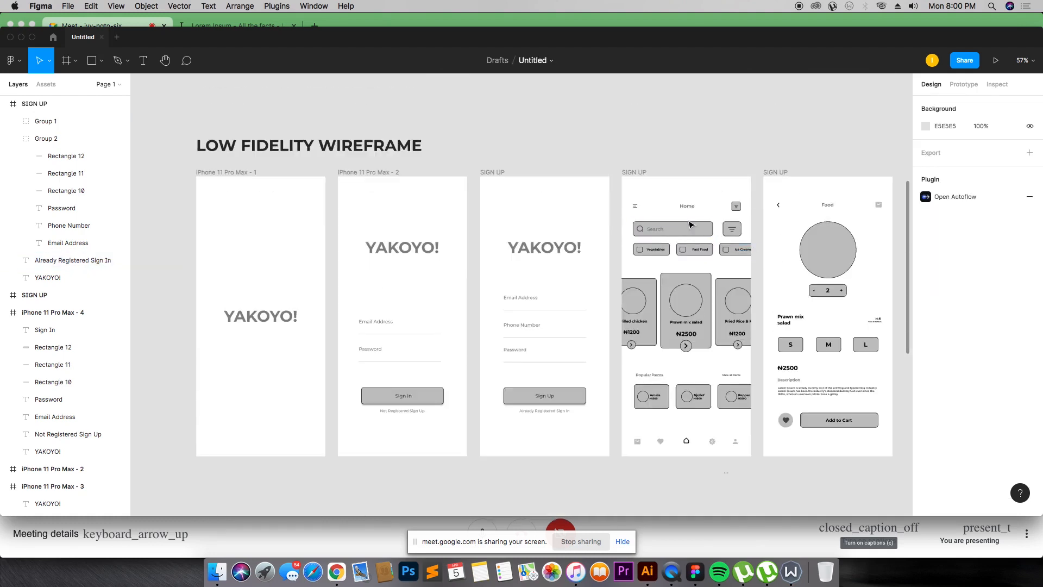
{"action": "left_click", "coordinate": [636, 170]}
{"action": "left_click_drag", "start_coordinate": [649, 366], "coordinate": [647, 484]}
{"action": "scroll", "coordinate": [644, 482], "scroll_direction": "down", "scroll_amount": 3}
{"action": "scroll", "coordinate": [642, 482], "scroll_direction": "down", "scroll_amount": 3}
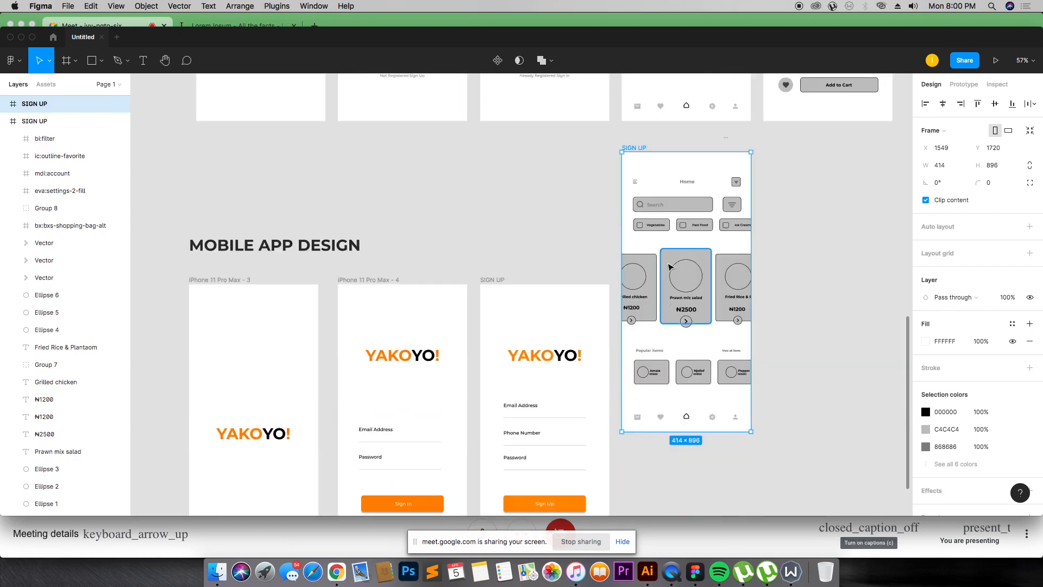
{"action": "left_click_drag", "start_coordinate": [640, 150], "coordinate": [635, 279]}
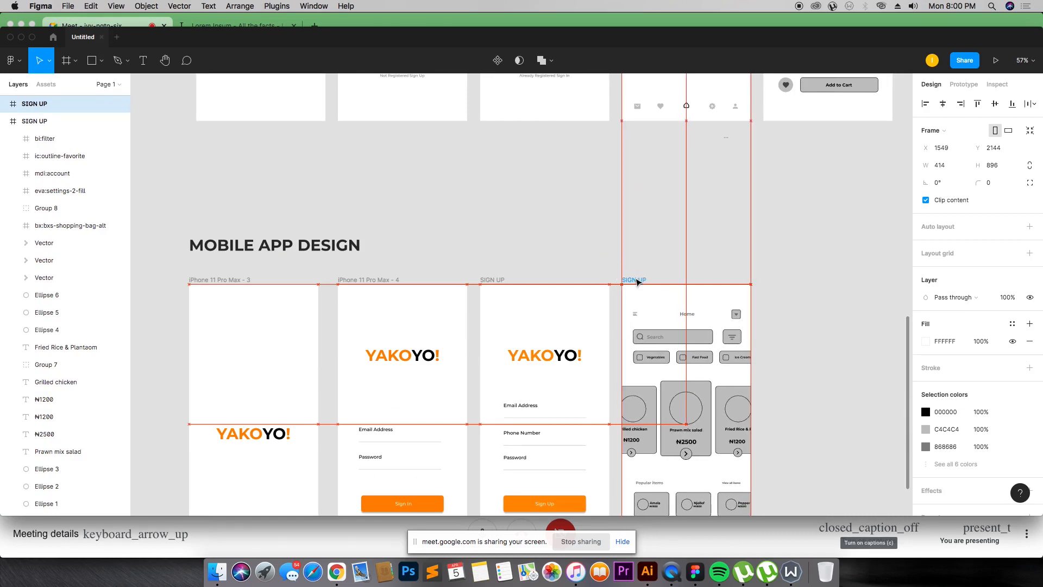
{"action": "scroll", "coordinate": [635, 278], "scroll_direction": "down", "scroll_amount": 3}
{"action": "left_click", "coordinate": [810, 213]}
{"action": "scroll", "coordinate": [652, 195], "scroll_direction": "up", "scroll_amount": 10}
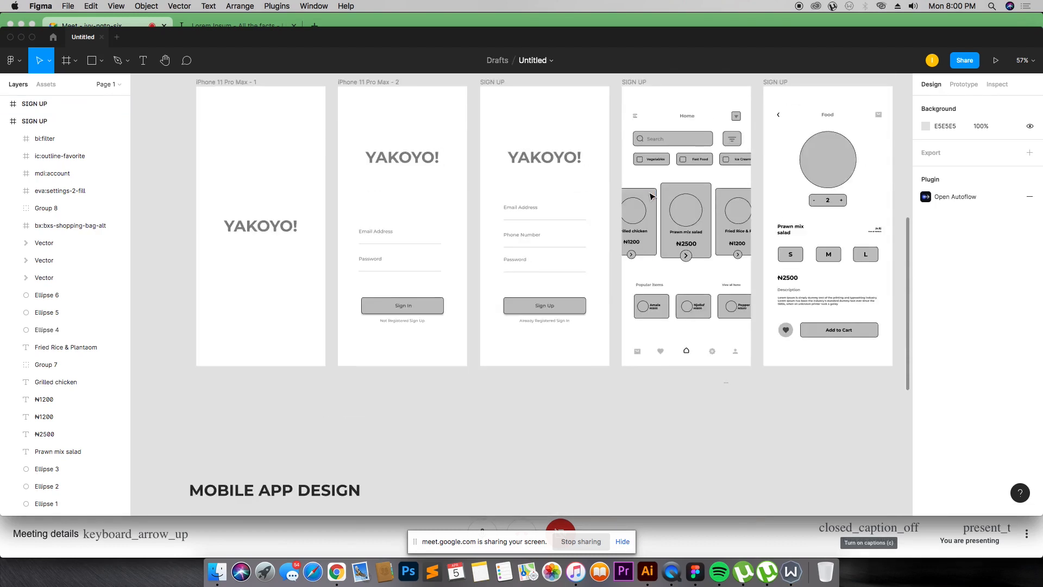
{"action": "scroll", "coordinate": [651, 195], "scroll_direction": "down", "scroll_amount": 10}
{"action": "scroll", "coordinate": [625, 193], "scroll_direction": "down", "scroll_amount": 2}
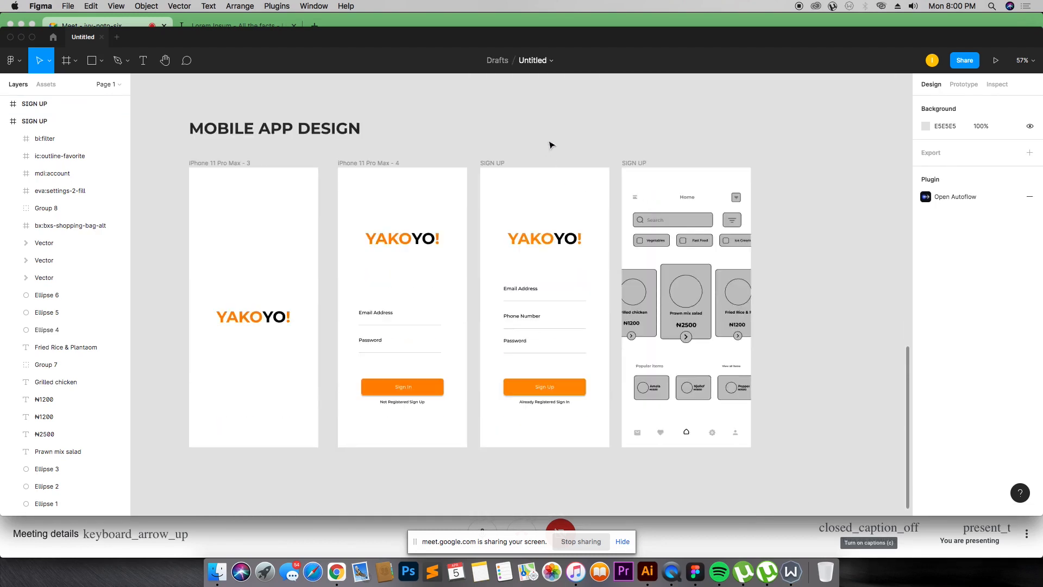
{"action": "left_click_drag", "start_coordinate": [436, 120], "coordinate": [778, 324]}
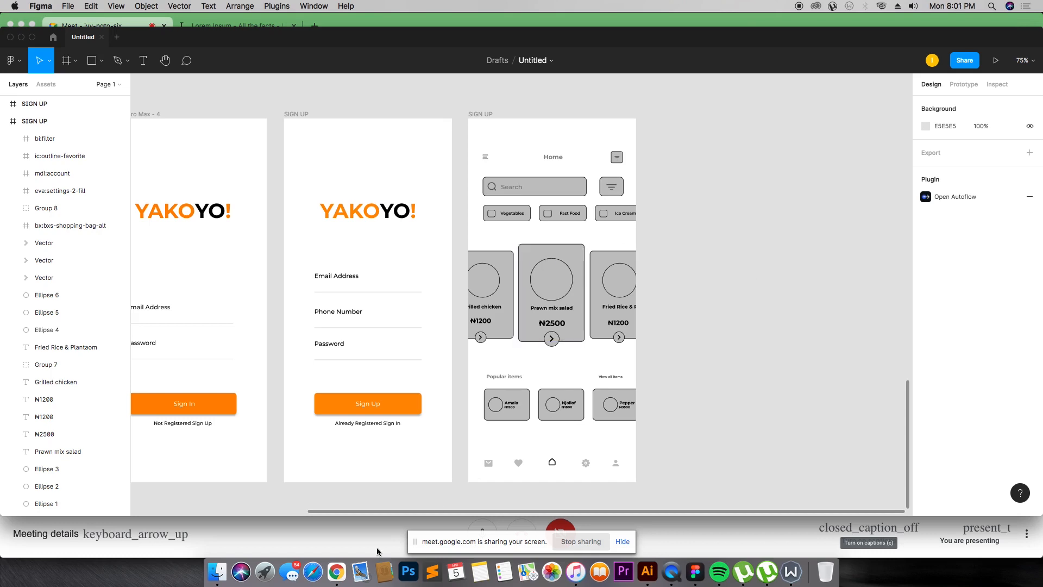
{"action": "key", "text": "super+Tab"}
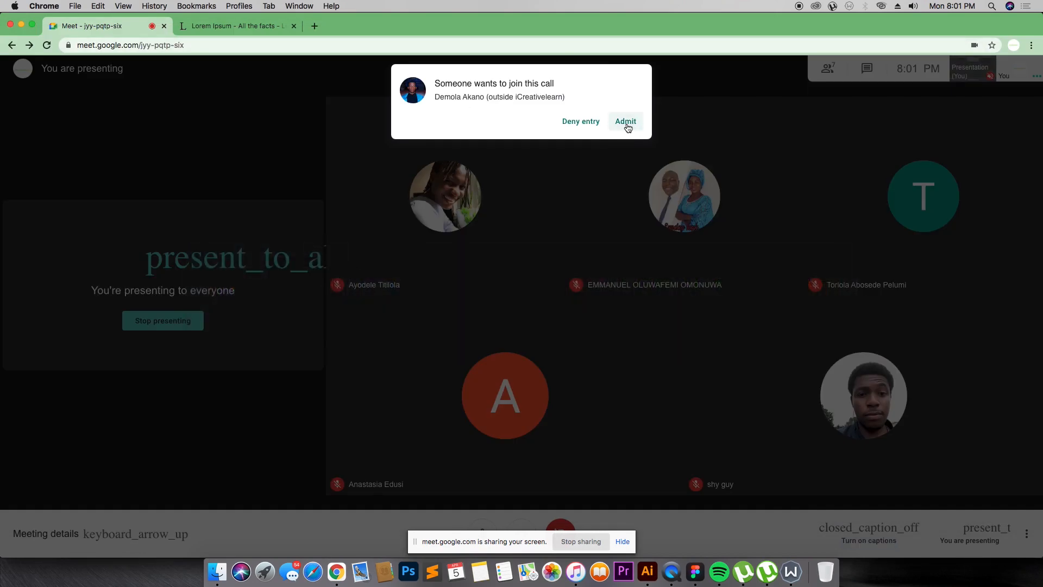
{"action": "left_click", "coordinate": [628, 127]}
{"action": "key", "text": "super+Tab"}
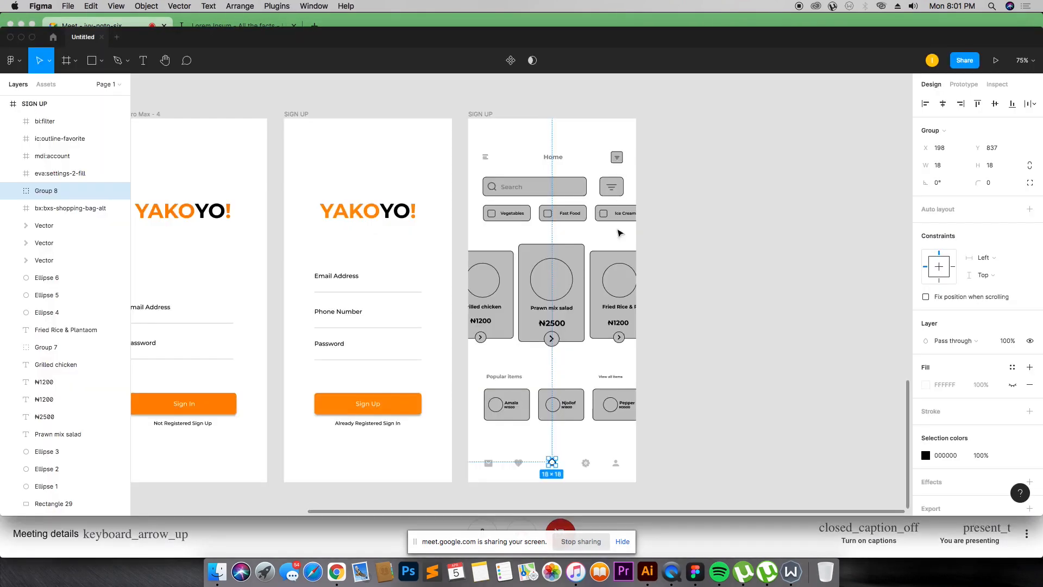
Step: Recolour the home icon in the Home screen's bottom navigation bar orange (FD8800)
{"action": "scroll", "coordinate": [620, 233], "scroll_direction": "down", "scroll_amount": 4}
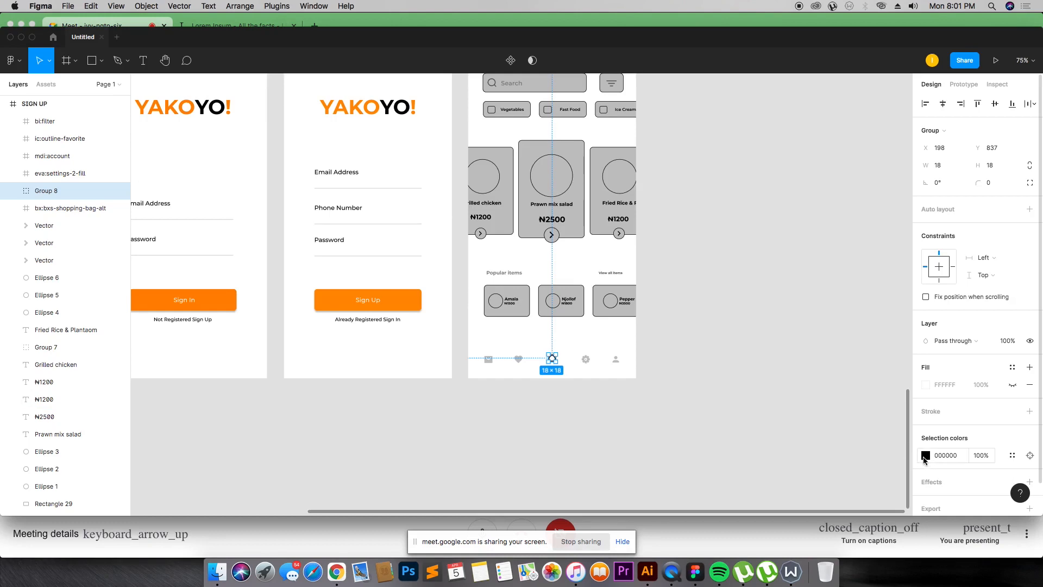
{"action": "left_click", "coordinate": [926, 455]}
{"action": "left_click", "coordinate": [809, 476]}
{"action": "scroll", "coordinate": [693, 326], "scroll_direction": "up", "scroll_amount": 4}
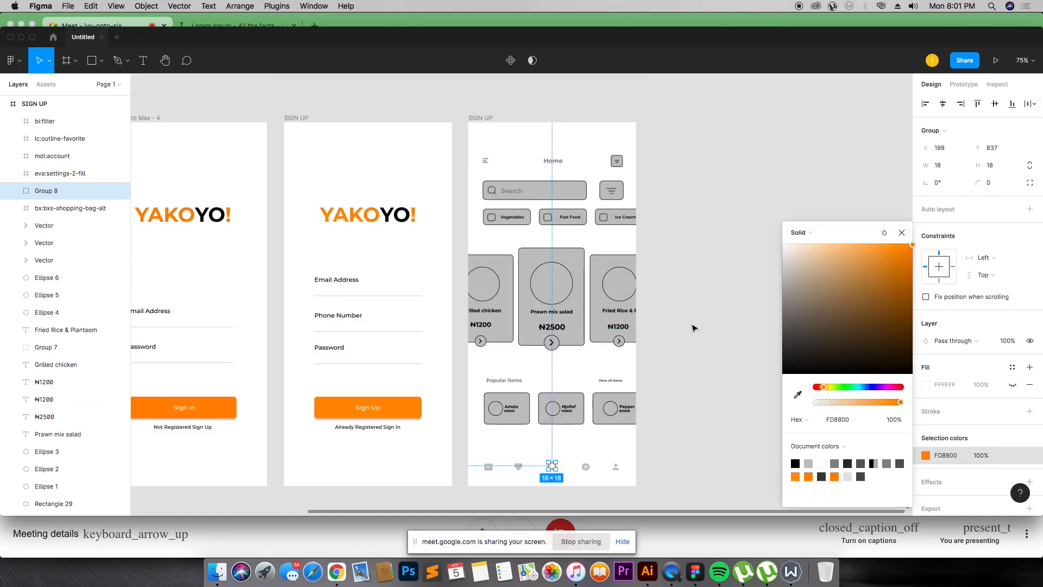
{"action": "left_click", "coordinate": [696, 327]}
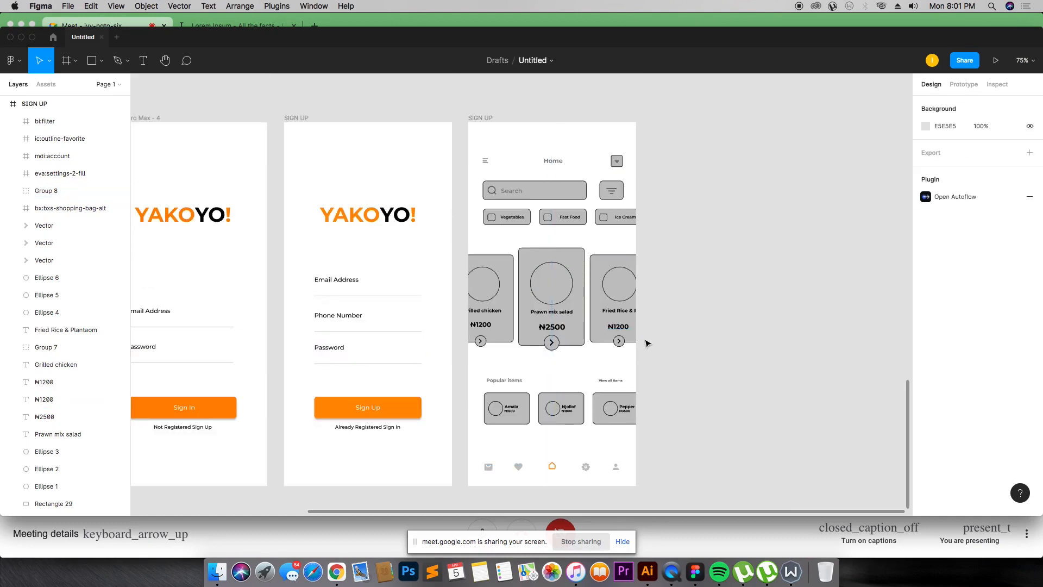
Step: Remove the stroke from the Prawn mix salad card and add a drop shadow to it
{"action": "scroll", "coordinate": [647, 343], "scroll_direction": "up", "scroll_amount": 1}
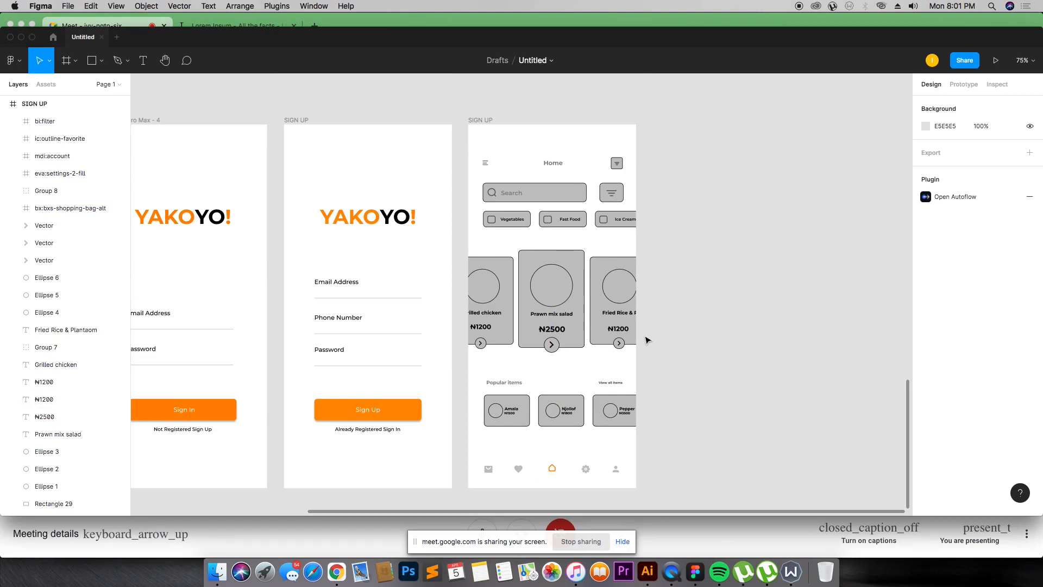
{"action": "left_click", "coordinate": [573, 312]}
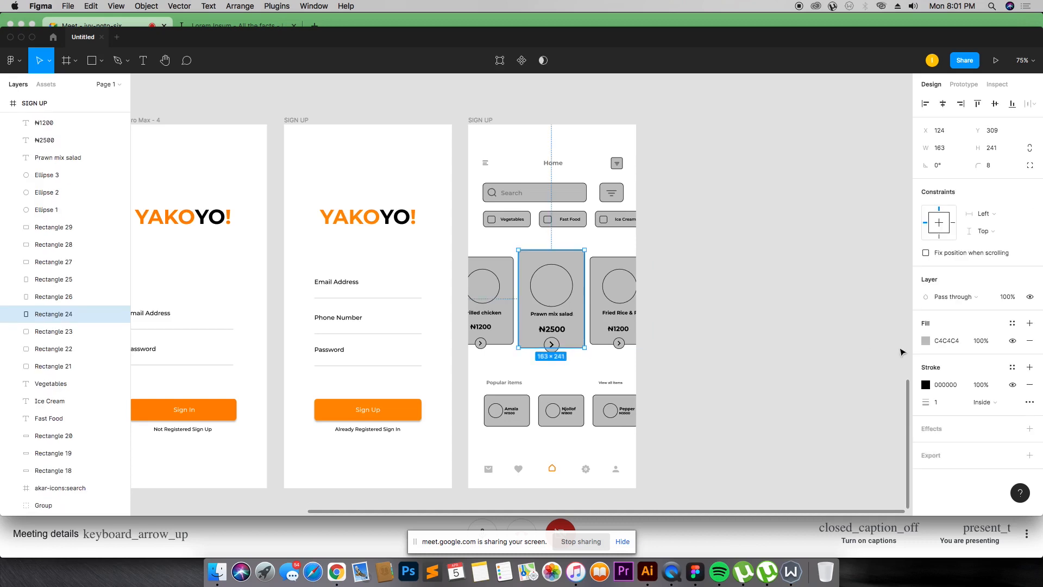
{"action": "left_click", "coordinate": [902, 352]}
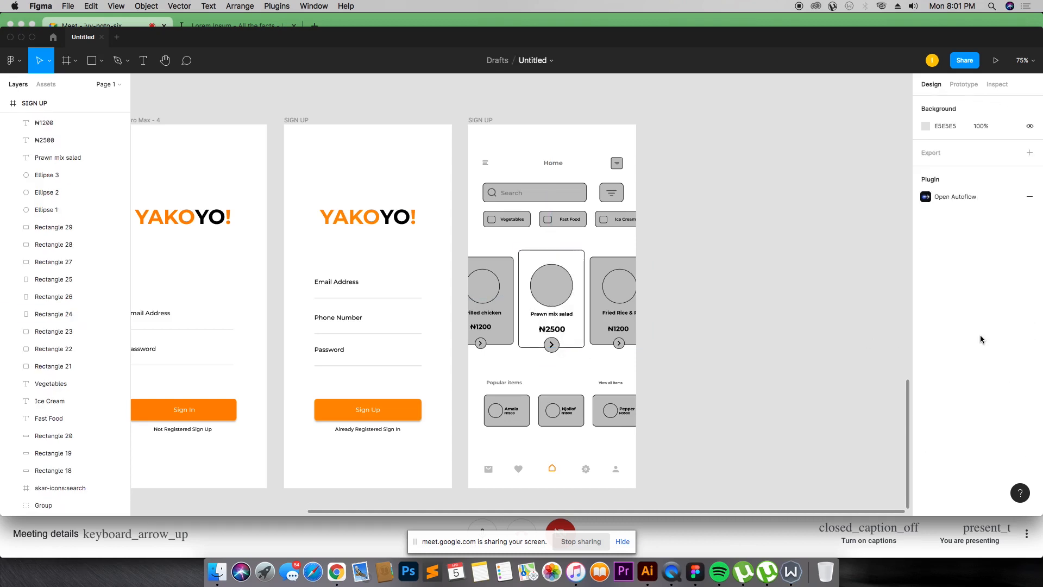
{"action": "key", "text": "super+z"}
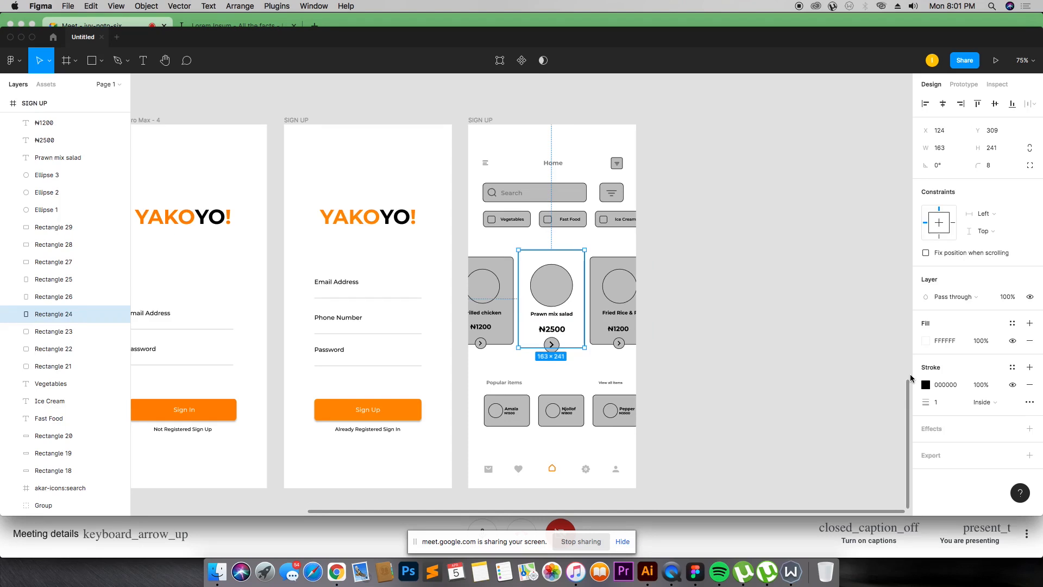
{"action": "left_click", "coordinate": [926, 385]}
{"action": "left_click_drag", "start_coordinate": [840, 338], "coordinate": [835, 330]}
{"action": "left_click", "coordinate": [1029, 385]}
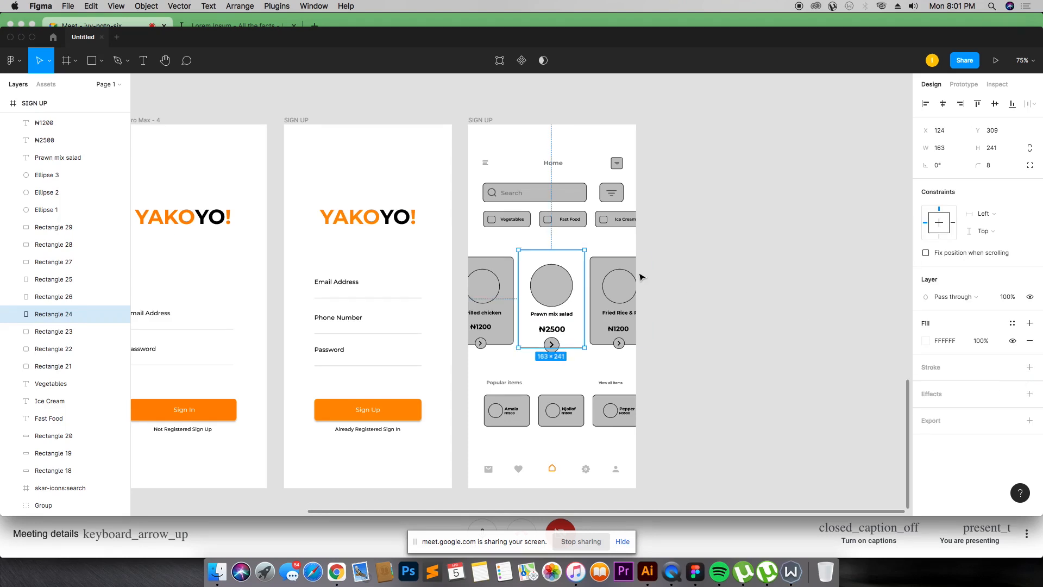
{"action": "left_click", "coordinate": [1034, 394]}
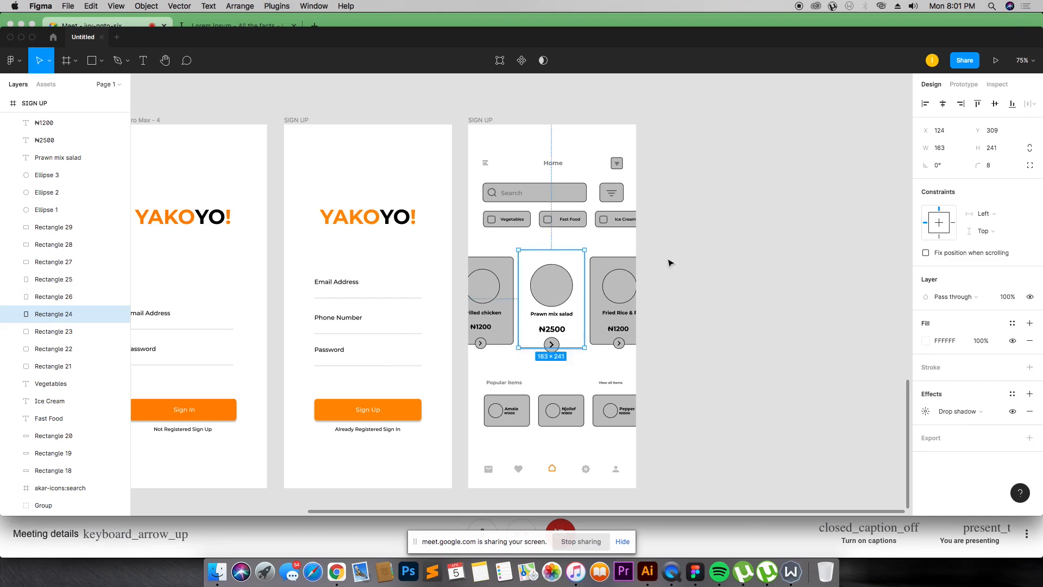
Step: Remove the stroke from the Fried Rice card and add a drop shadow to it
{"action": "left_click", "coordinate": [636, 265]}
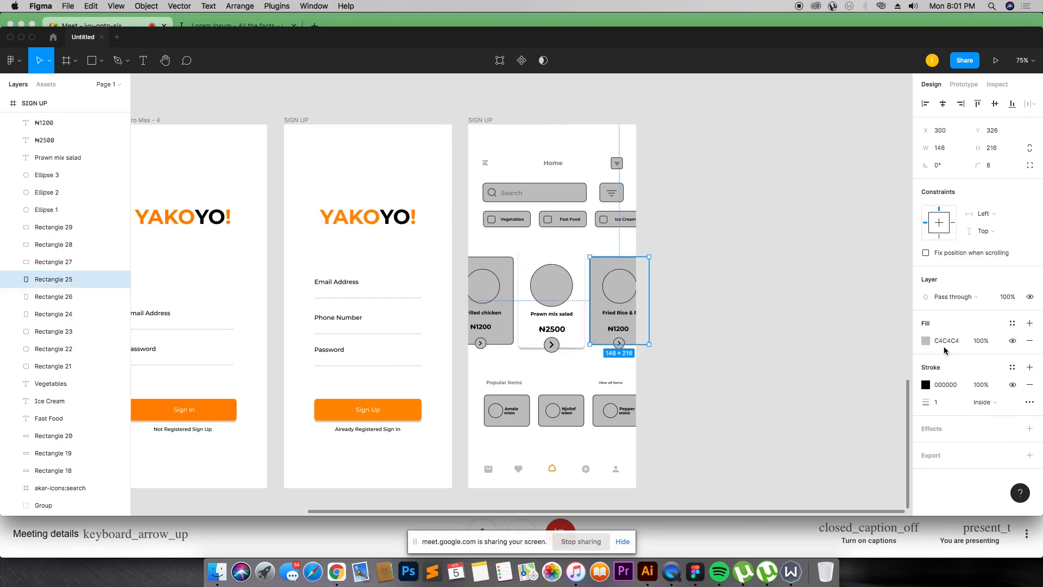
{"action": "left_click", "coordinate": [1029, 384]}
{"action": "left_click", "coordinate": [1036, 396]}
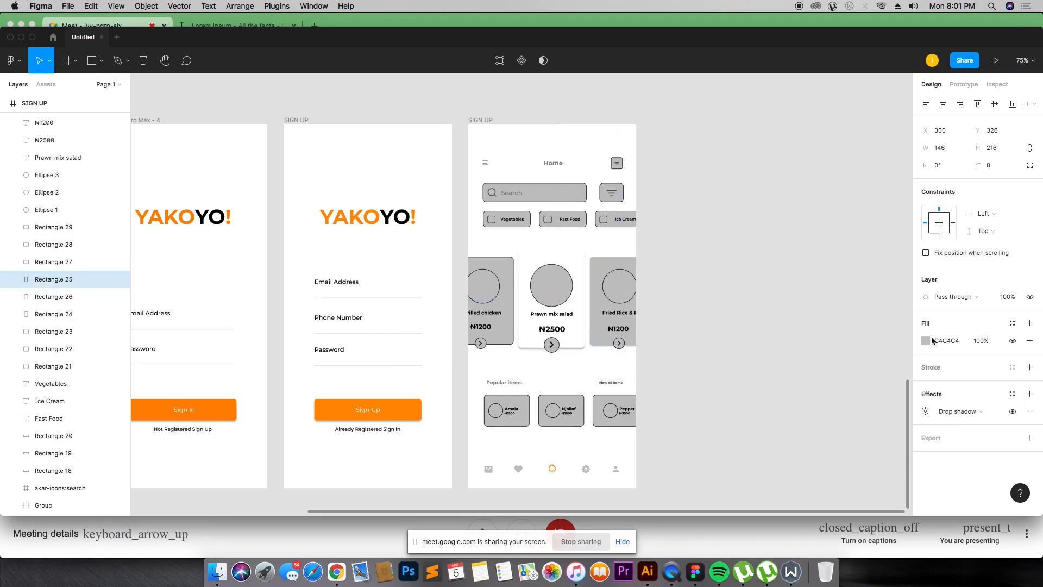
Step: Change the Fried Rice card's grey fill to white
{"action": "left_click", "coordinate": [926, 340]}
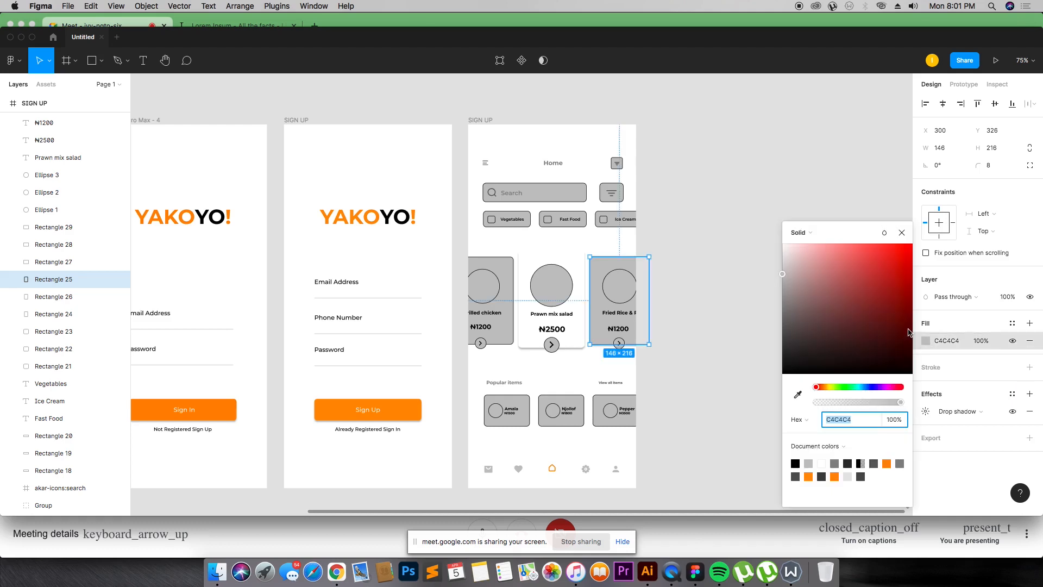
{"action": "left_click_drag", "start_coordinate": [862, 305], "coordinate": [676, 157]}
{"action": "left_click", "coordinate": [704, 247]}
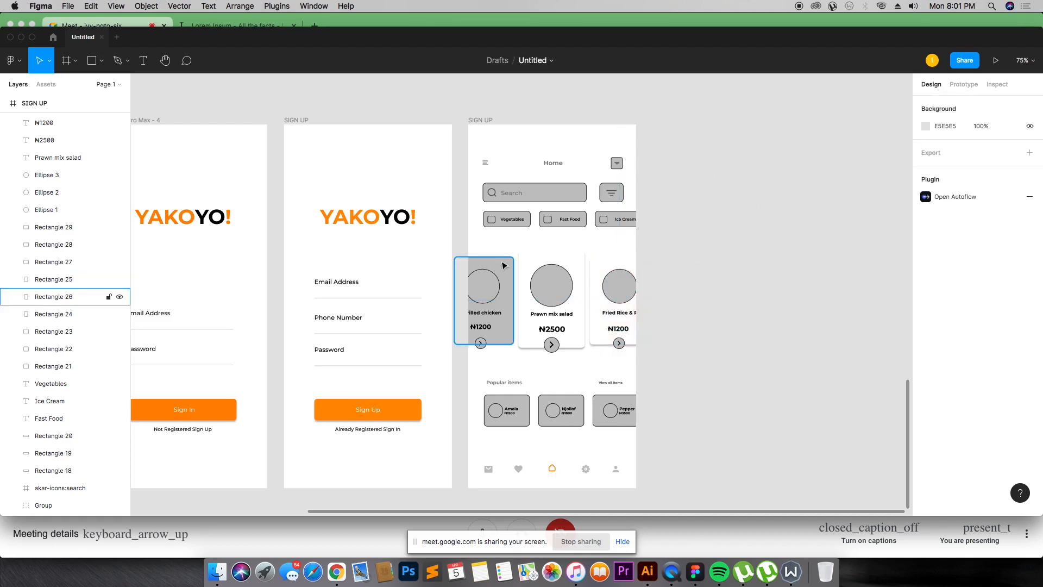
Step: Remove the stroke from the Grilled chicken card and add a drop shadow to it
{"action": "left_click", "coordinate": [504, 265]}
{"action": "left_click", "coordinate": [1029, 385]}
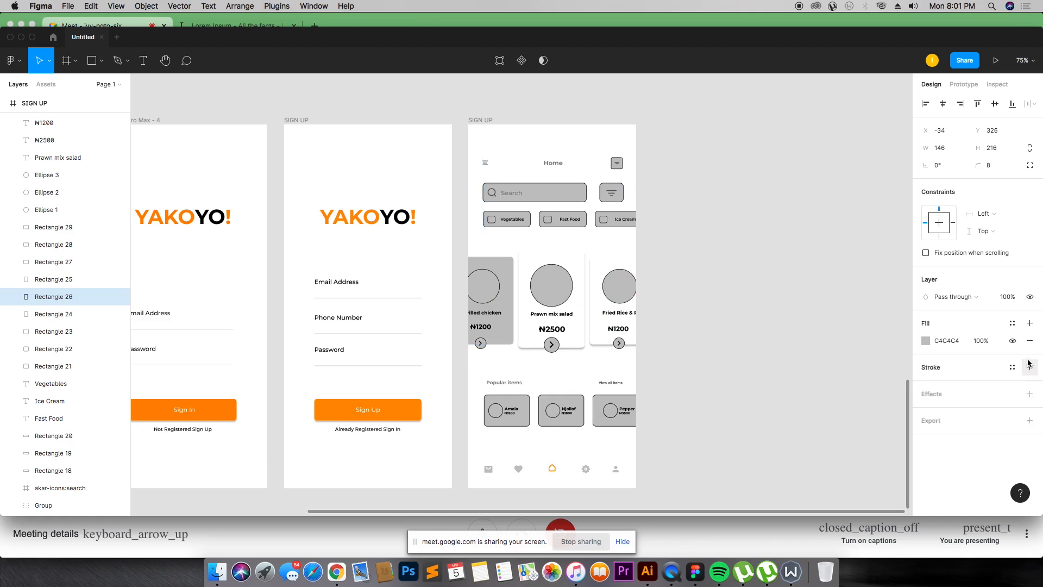
{"action": "left_click", "coordinate": [1030, 394]}
Step: Change the Grilled chicken card's grey fill to white
{"action": "left_click", "coordinate": [926, 341]}
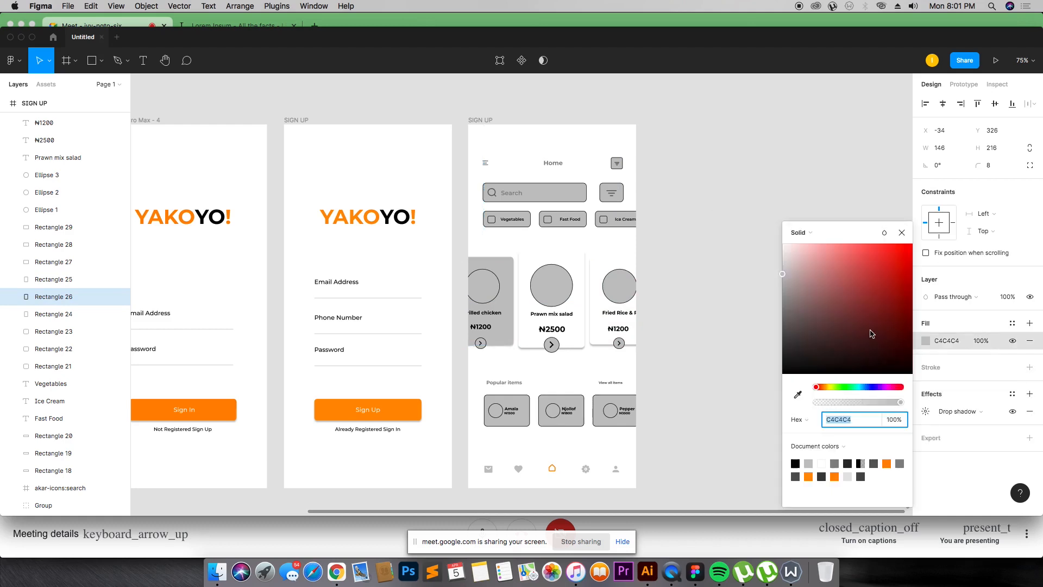
{"action": "left_click_drag", "start_coordinate": [871, 333], "coordinate": [702, 182]}
{"action": "left_click", "coordinate": [704, 197]}
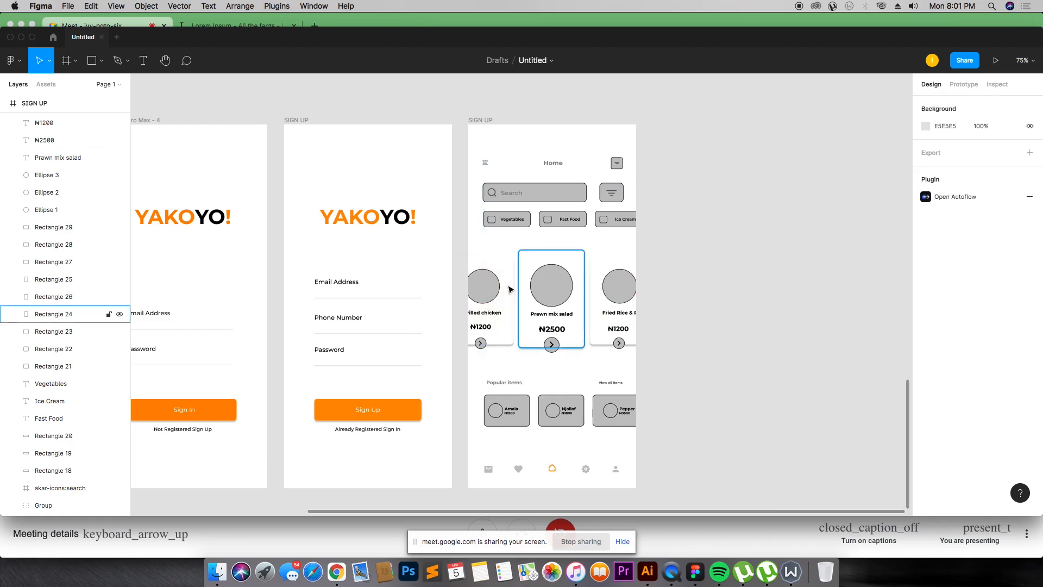
Step: Recolour the three food price texts orange (FD8F10) by sampling the orange Sign In button's colour
{"action": "left_click_drag", "start_coordinate": [415, 221], "coordinate": [729, 431]}
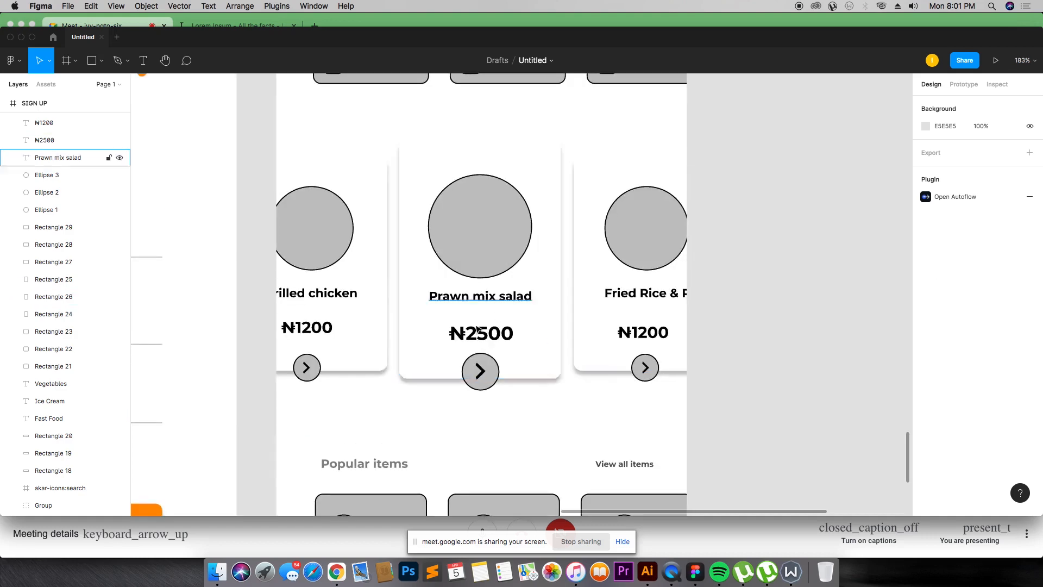
{"action": "left_click", "coordinate": [498, 372]}
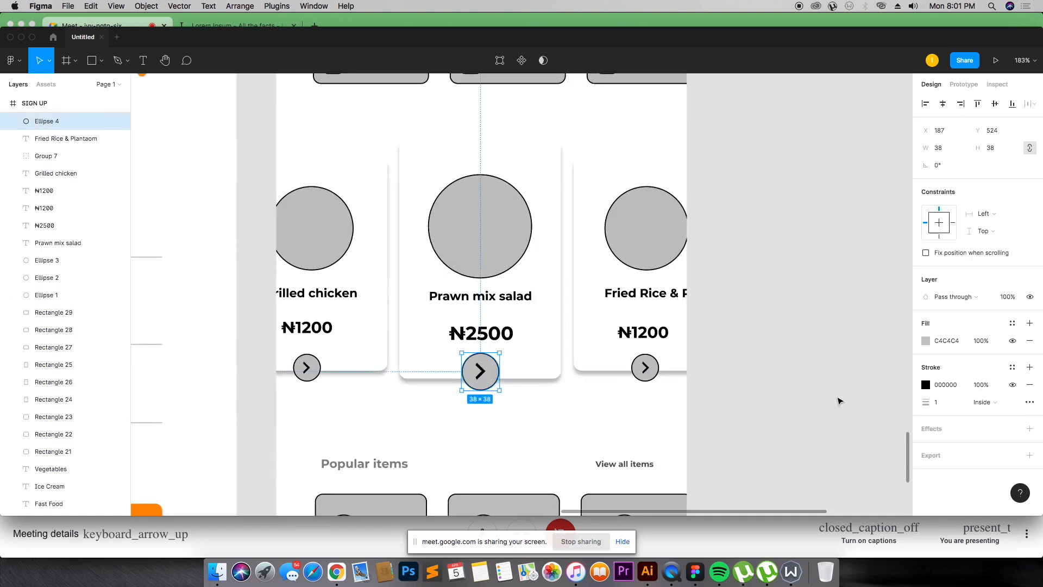
{"action": "scroll", "coordinate": [814, 350], "scroll_direction": "up", "scroll_amount": 1}
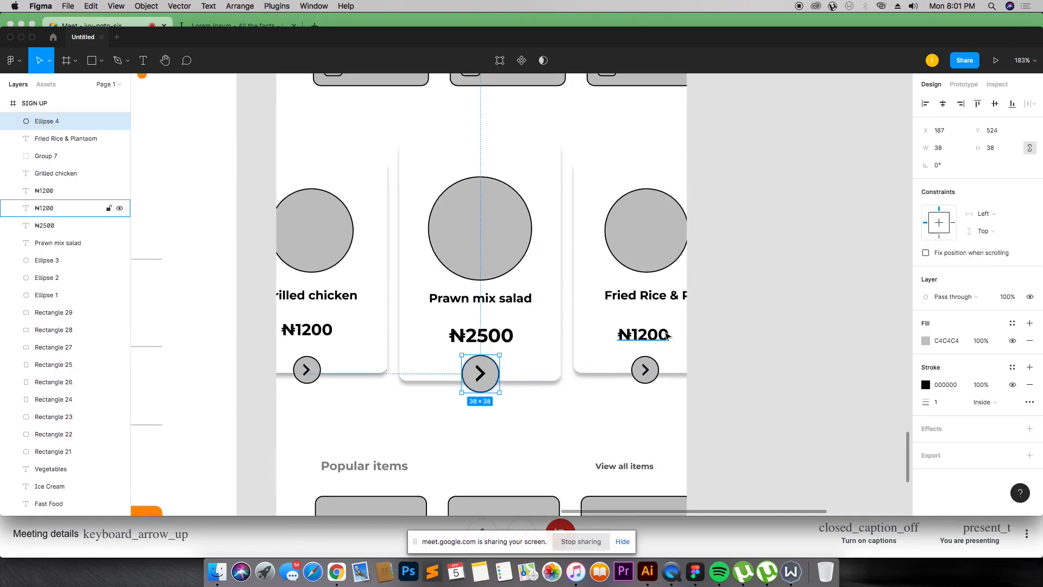
{"action": "left_click", "coordinate": [484, 334]}
{"action": "left_click", "coordinate": [632, 336], "text": "shift"}
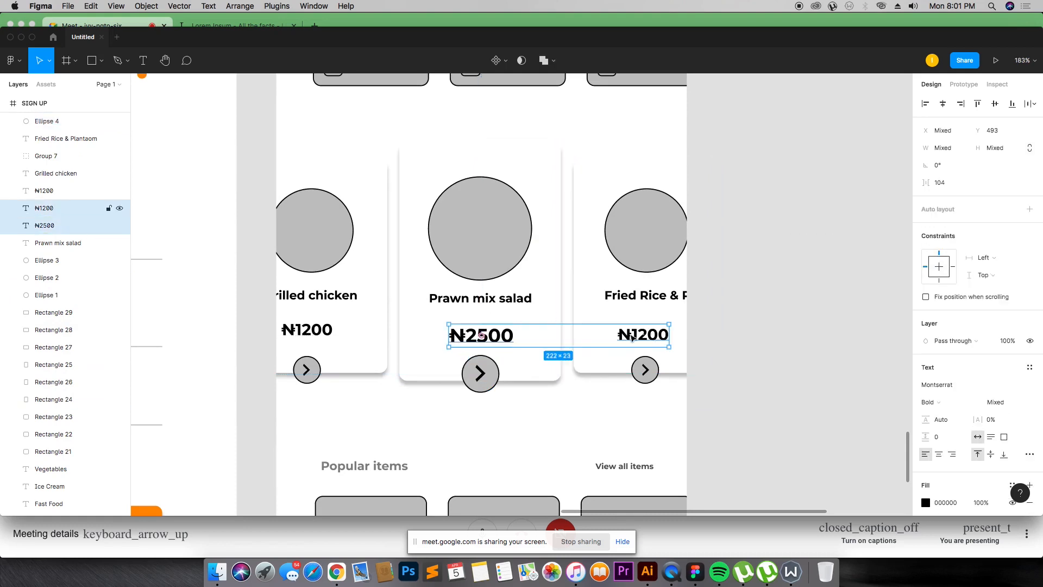
{"action": "left_click", "coordinate": [323, 337], "text": "shift"}
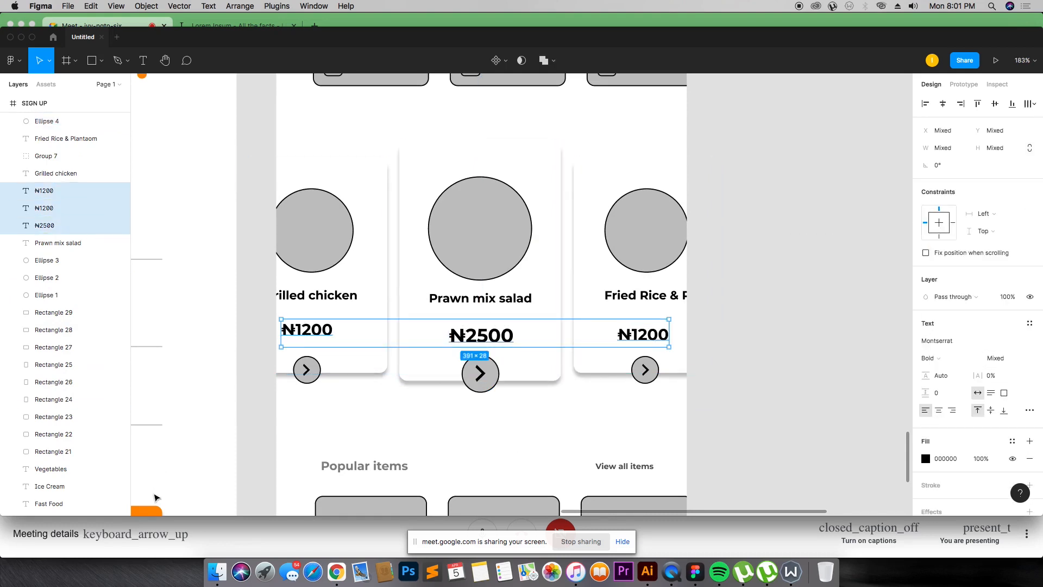
{"action": "key", "text": "i"}
{"action": "left_click", "coordinate": [147, 510]}
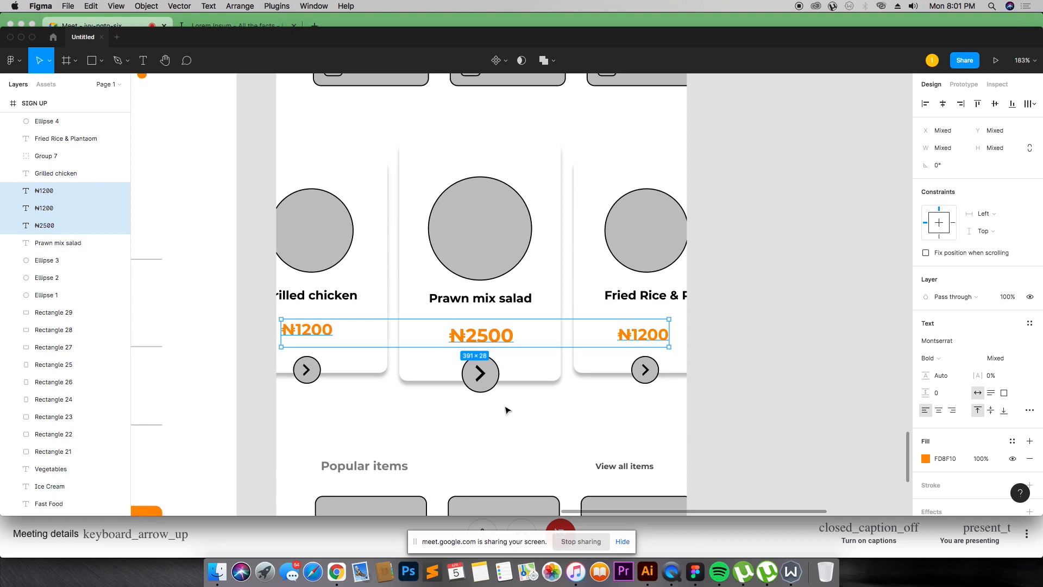
{"action": "left_click", "coordinate": [505, 410]}
Step: Change the fill of the three arrow button circles on the food cards to black
{"action": "left_click", "coordinate": [486, 381]}
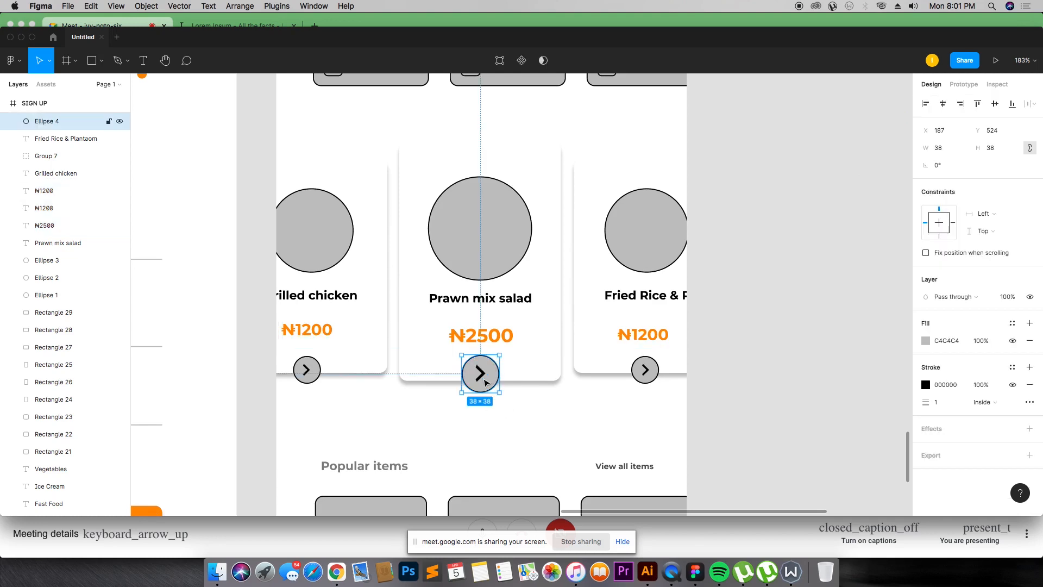
{"action": "left_click", "coordinate": [481, 373]}
{"action": "left_click", "coordinate": [645, 370], "text": "shift"}
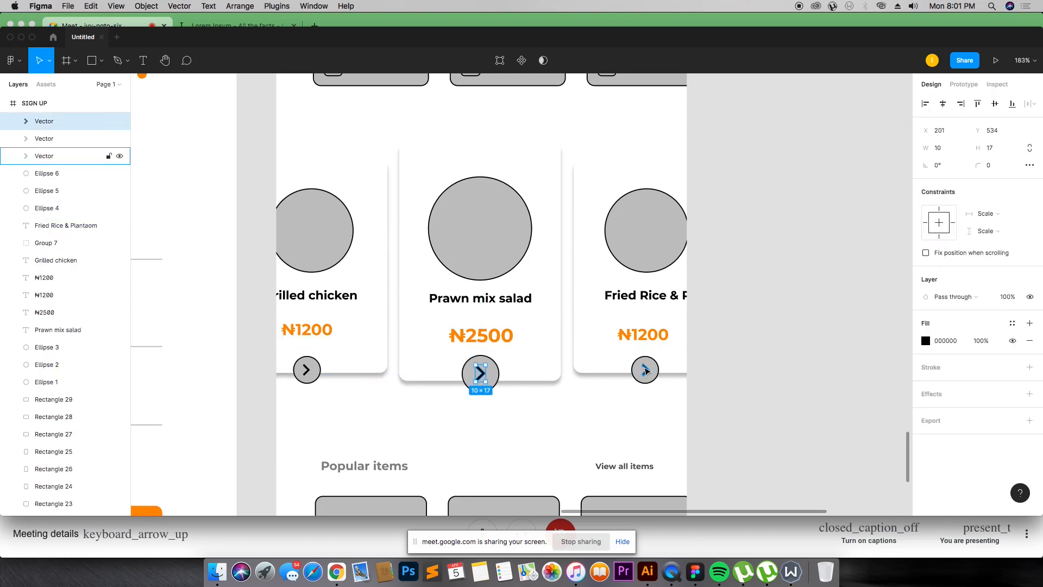
{"action": "left_click", "coordinate": [306, 370], "text": "shift"}
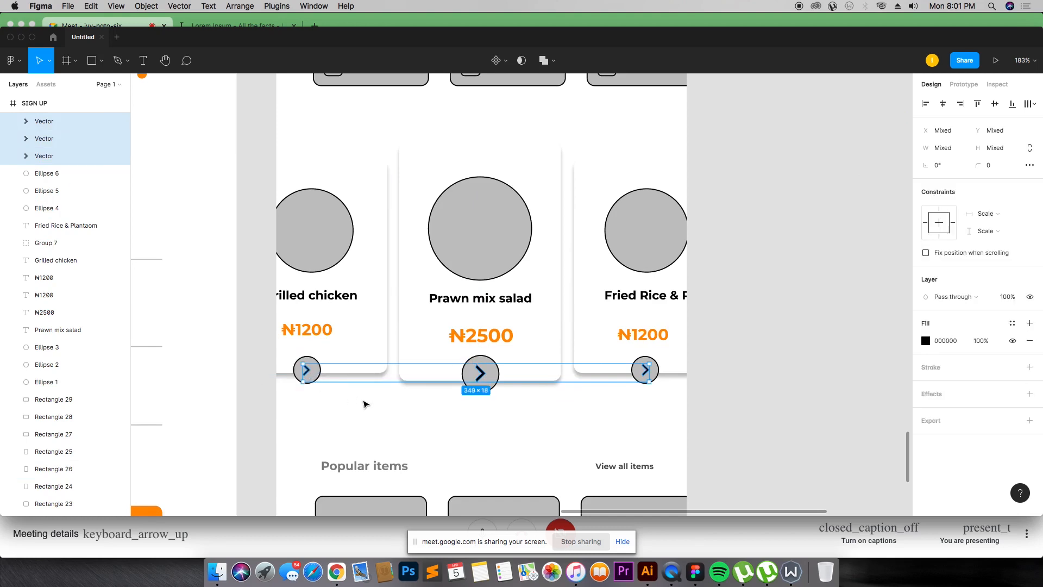
{"action": "left_click", "coordinate": [312, 359]}
{"action": "left_click", "coordinate": [309, 364]}
{"action": "left_click", "coordinate": [480, 373], "text": "shift"}
{"action": "left_click", "coordinate": [645, 370], "text": "shift"}
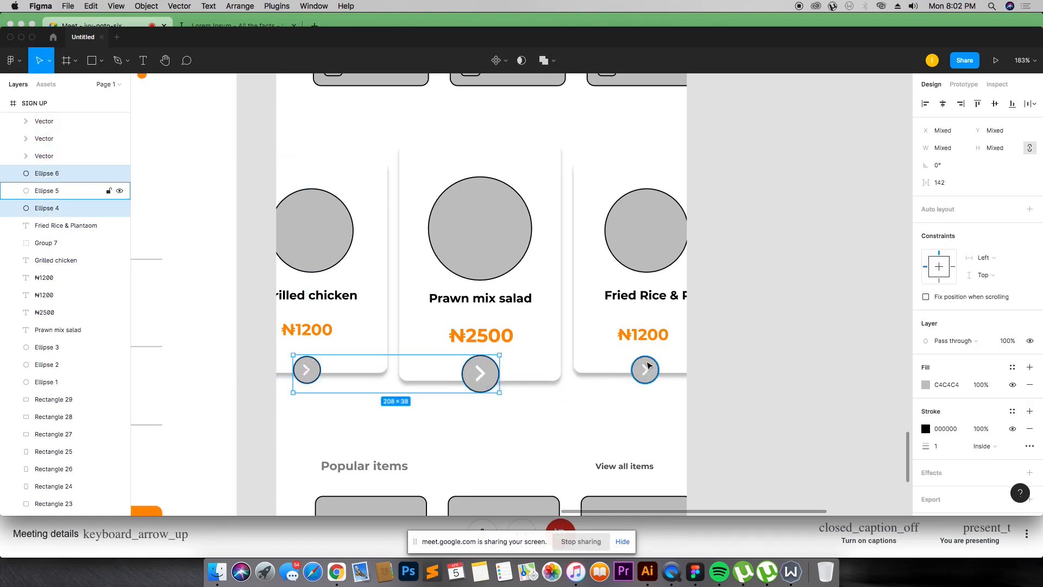
{"action": "left_click", "coordinate": [926, 341]}
{"action": "left_click_drag", "start_coordinate": [832, 312], "coordinate": [766, 384]}
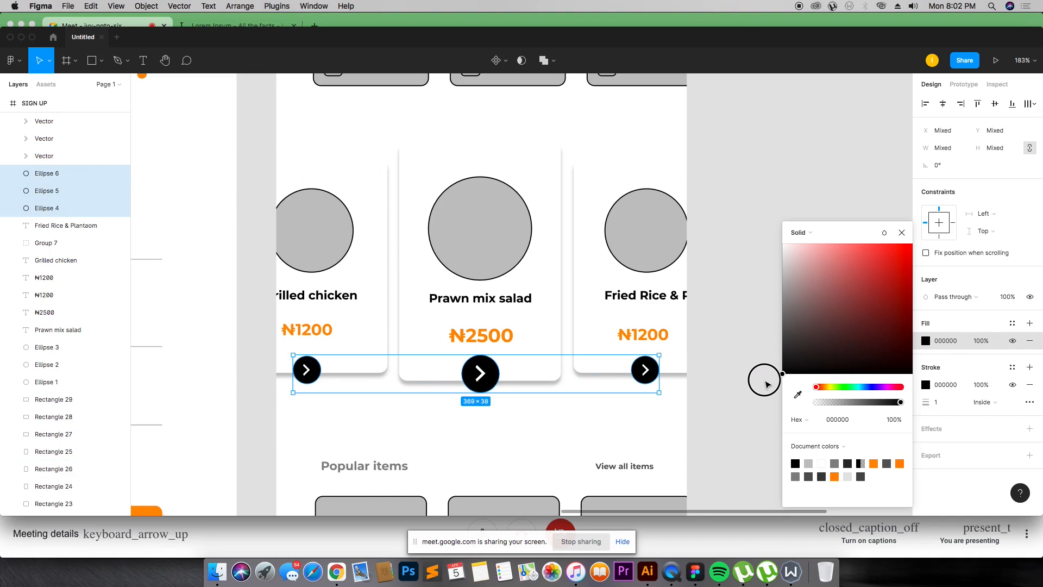
{"action": "left_click", "coordinate": [698, 410]}
Step: Remove the stroke from the three Popular items cards and change their fill to white
{"action": "scroll", "coordinate": [579, 342], "scroll_direction": "down", "scroll_amount": 3}
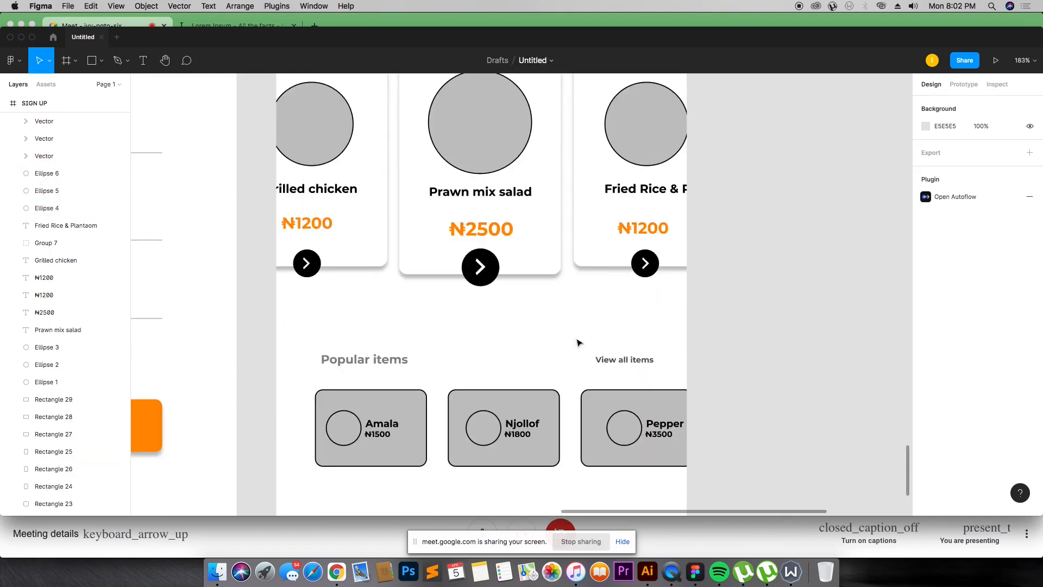
{"action": "left_click", "coordinate": [391, 392]}
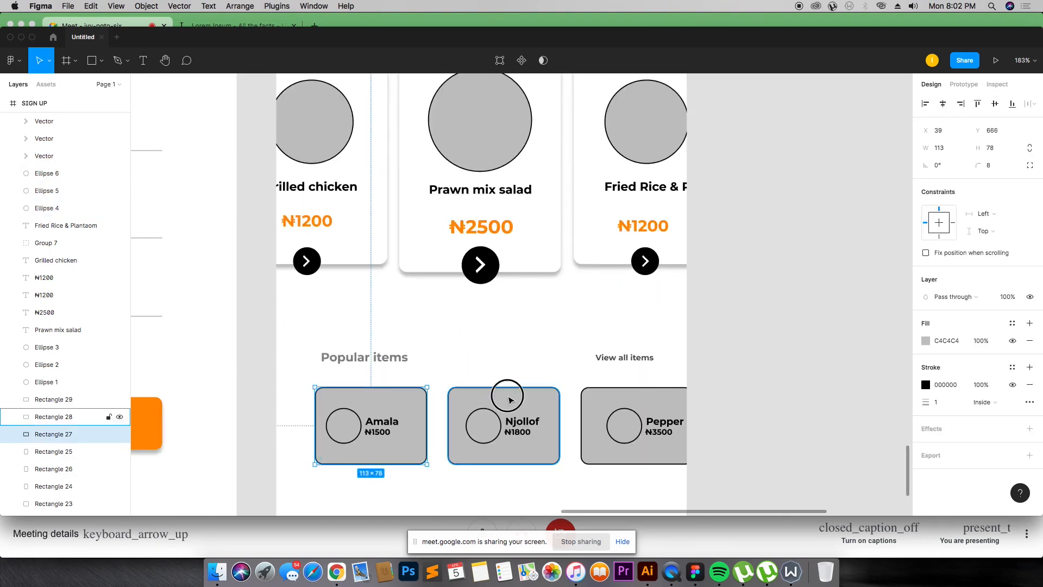
{"action": "left_click", "coordinate": [509, 400], "text": "shift"}
{"action": "left_click", "coordinate": [664, 401], "text": "shift"}
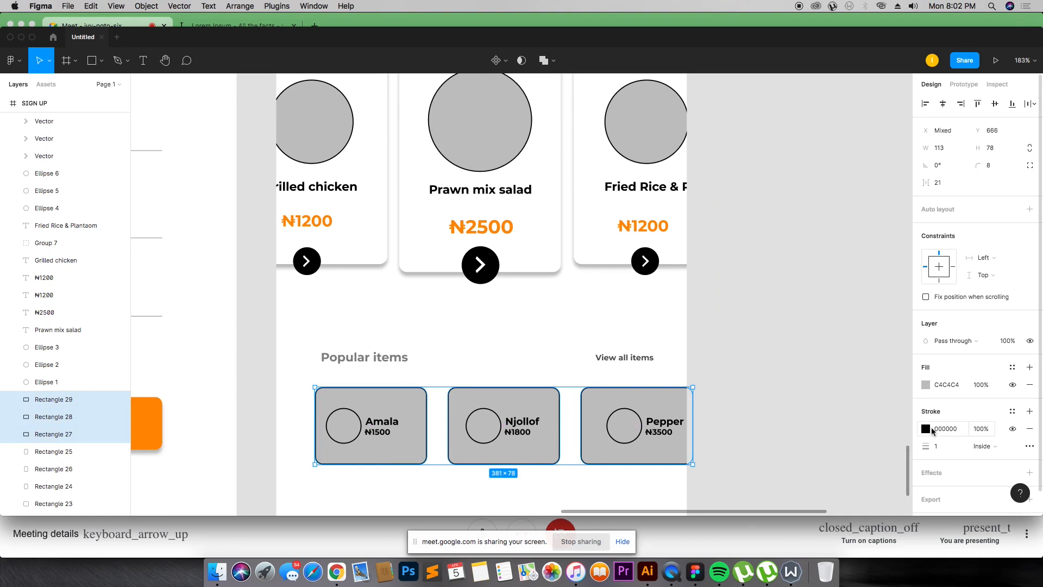
{"action": "left_click", "coordinate": [1030, 428]}
{"action": "left_click", "coordinate": [926, 388]}
{"action": "left_click_drag", "start_coordinate": [834, 298], "coordinate": [733, 206]}
{"action": "key", "text": "Escape"}
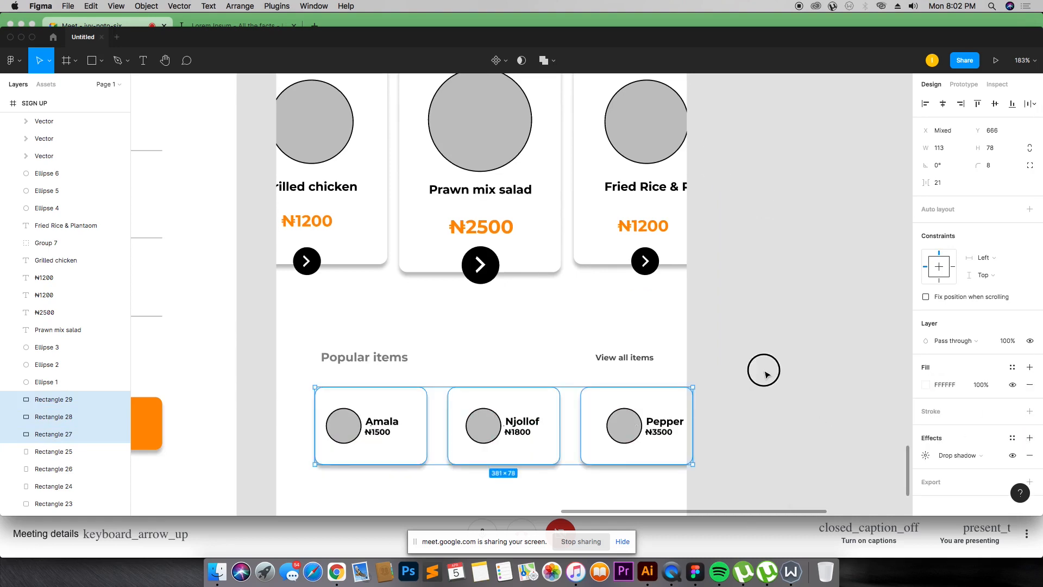
{"action": "left_click", "coordinate": [765, 373]}
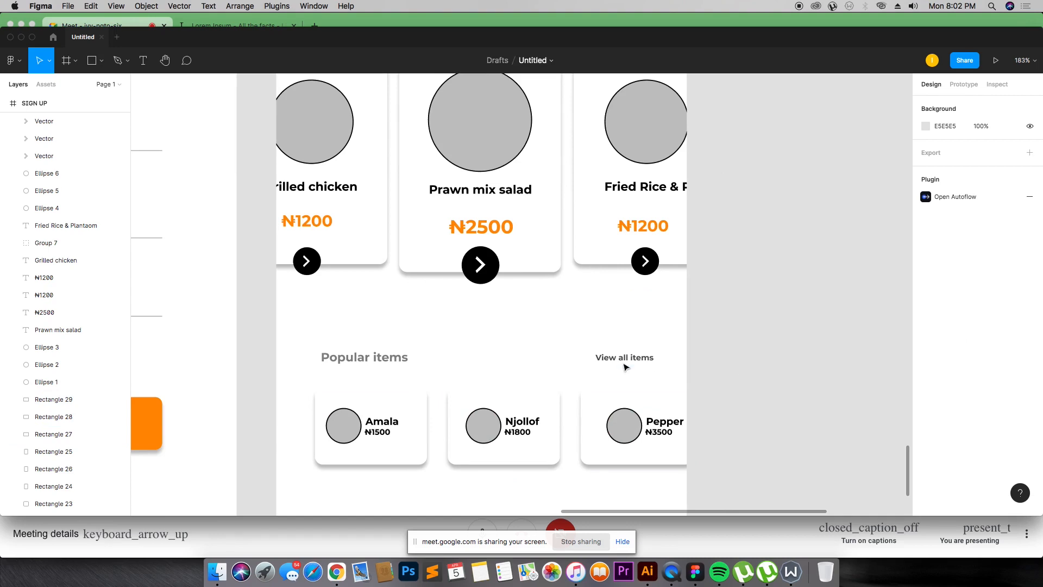
Step: Remove the search bar's stroke and change its fill to light grey F3F3F3
{"action": "scroll", "coordinate": [620, 365], "scroll_direction": "up", "scroll_amount": 4}
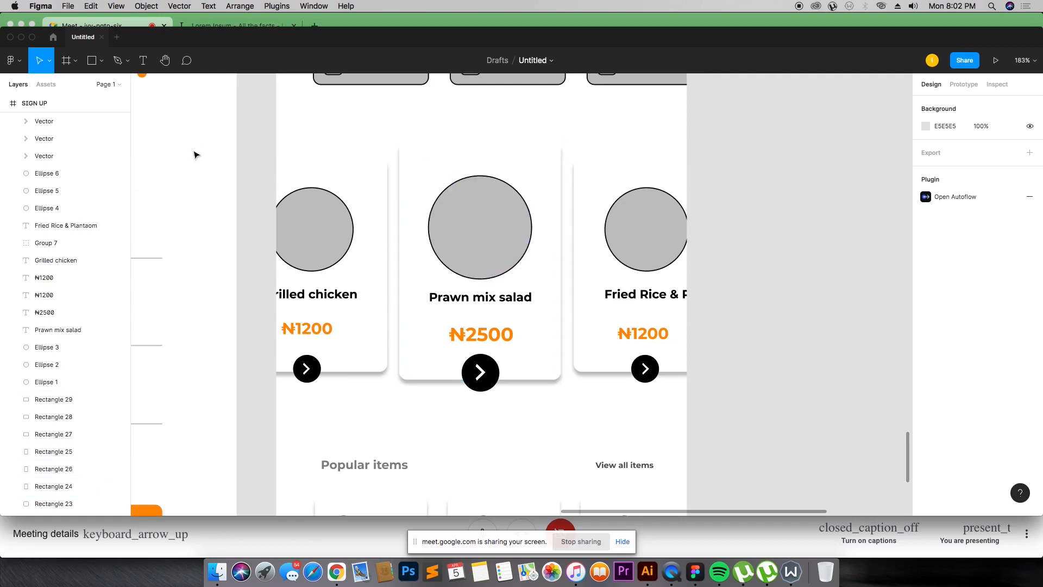
{"action": "scroll", "coordinate": [643, 223], "scroll_direction": "up", "scroll_amount": 4}
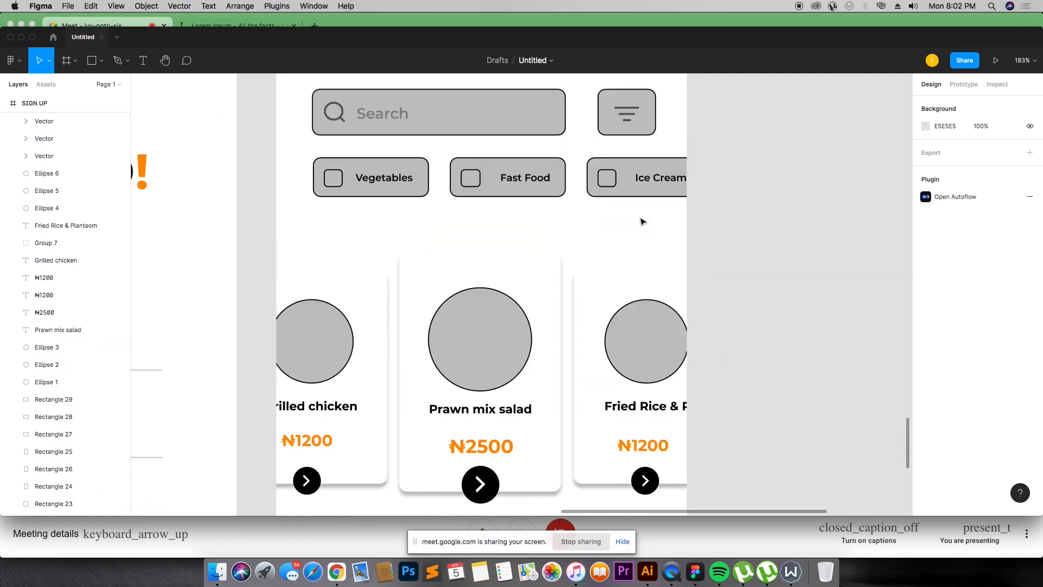
{"action": "scroll", "coordinate": [426, 170], "scroll_direction": "up", "scroll_amount": 3}
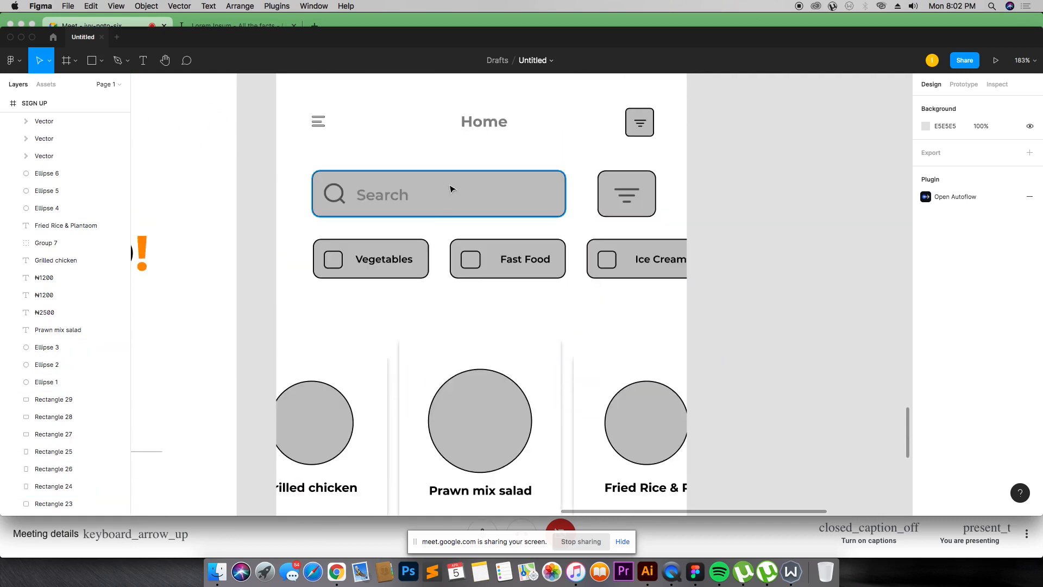
{"action": "left_click", "coordinate": [373, 194]}
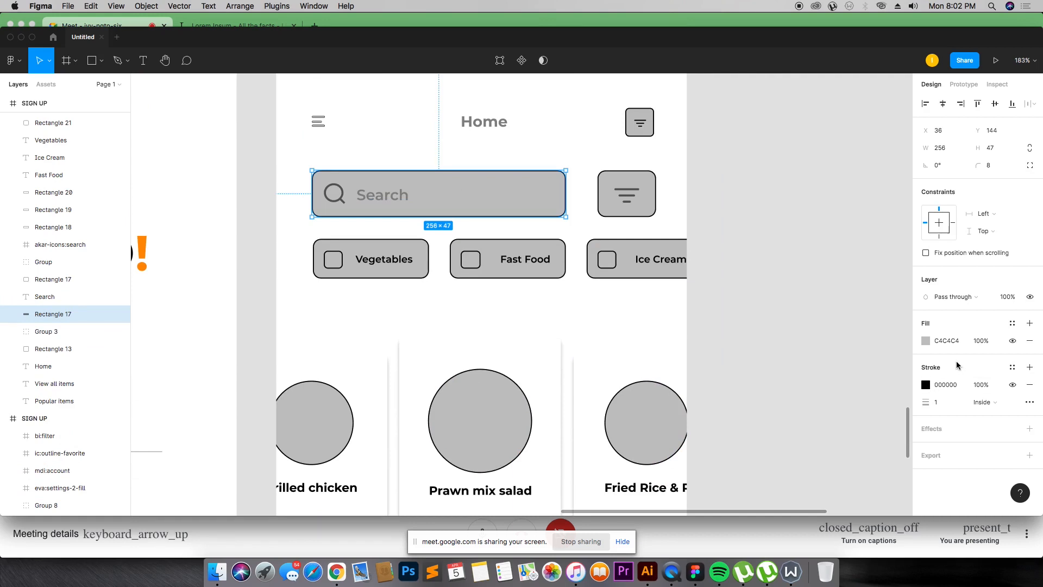
{"action": "left_click", "coordinate": [1029, 385]}
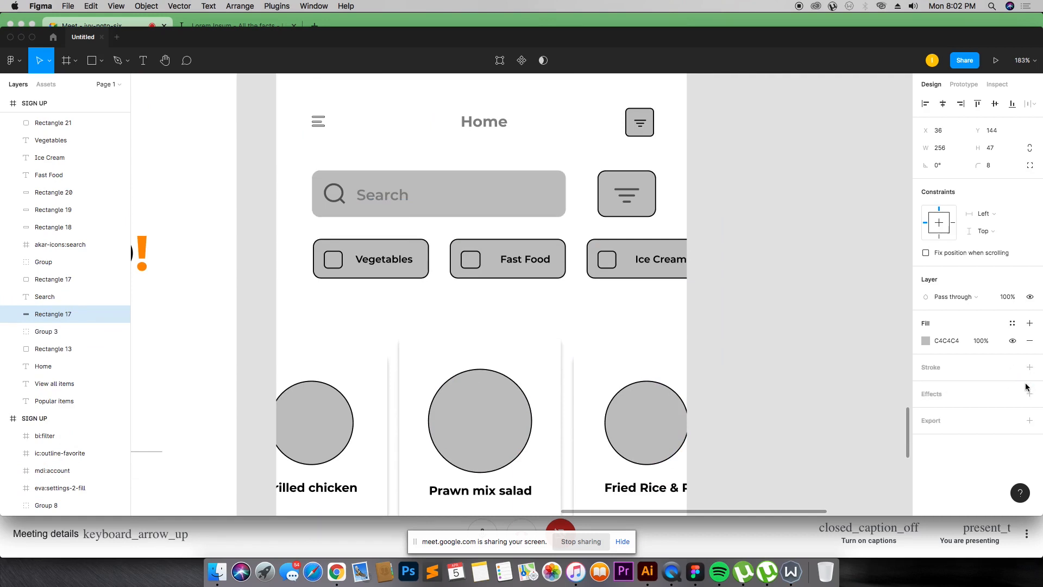
{"action": "left_click", "coordinate": [930, 341]}
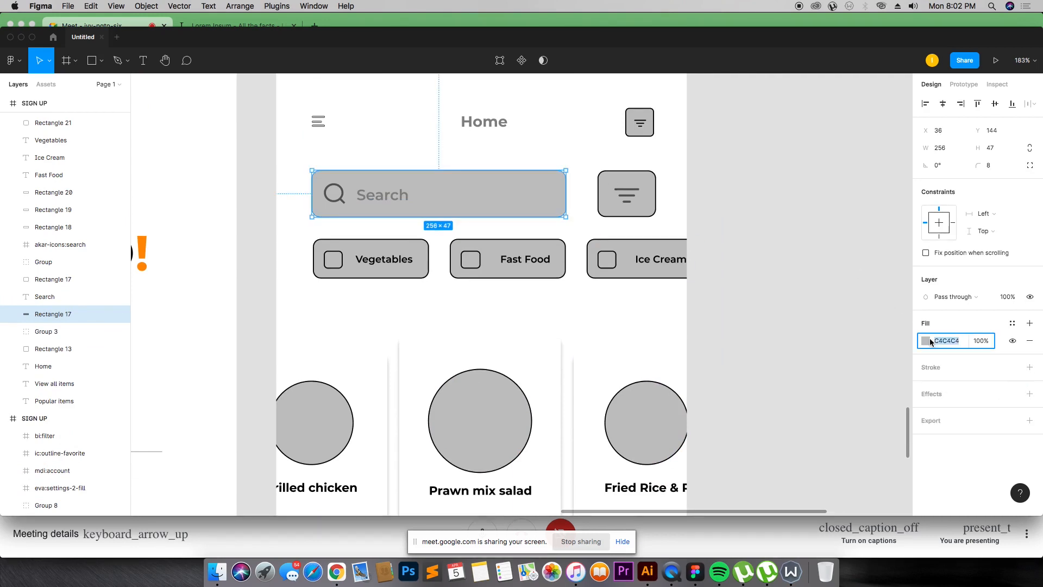
{"action": "left_click", "coordinate": [921, 341]}
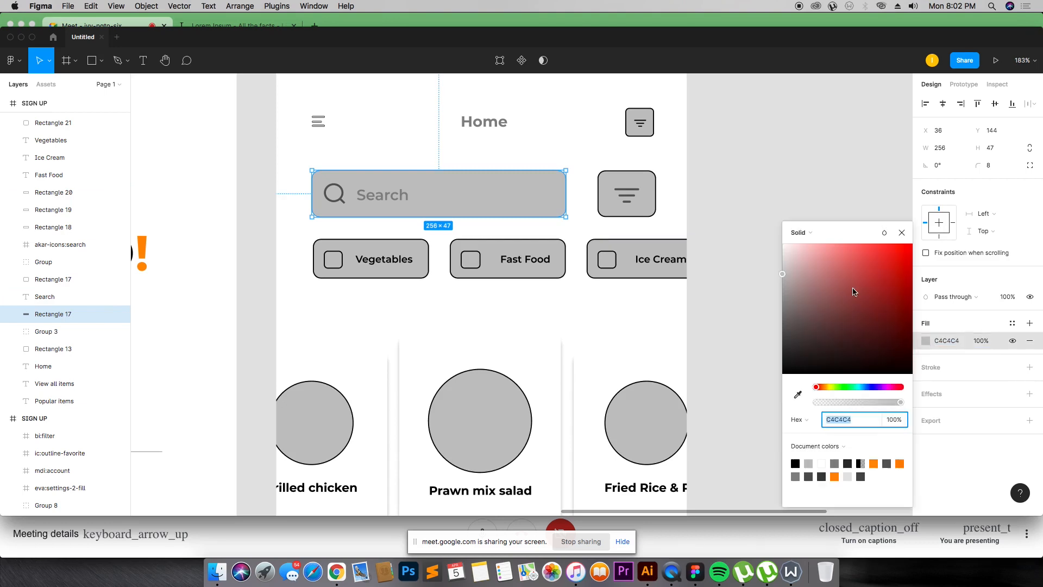
{"action": "left_click_drag", "start_coordinate": [784, 246], "coordinate": [775, 252]}
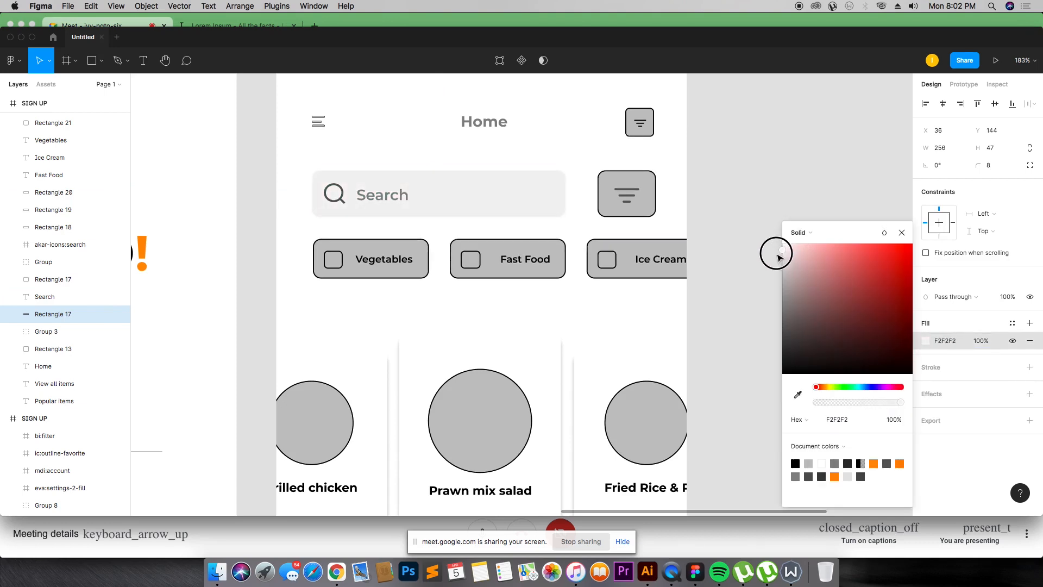
{"action": "left_click", "coordinate": [762, 183]}
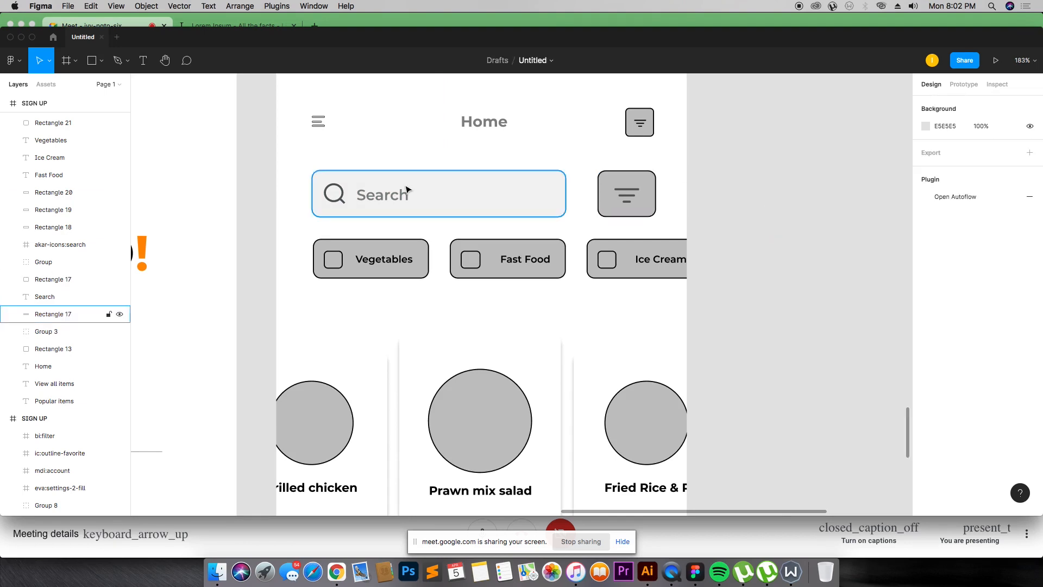
{"action": "left_click", "coordinate": [341, 199]}
{"action": "left_click", "coordinate": [367, 200]}
{"action": "left_click", "coordinate": [341, 199]}
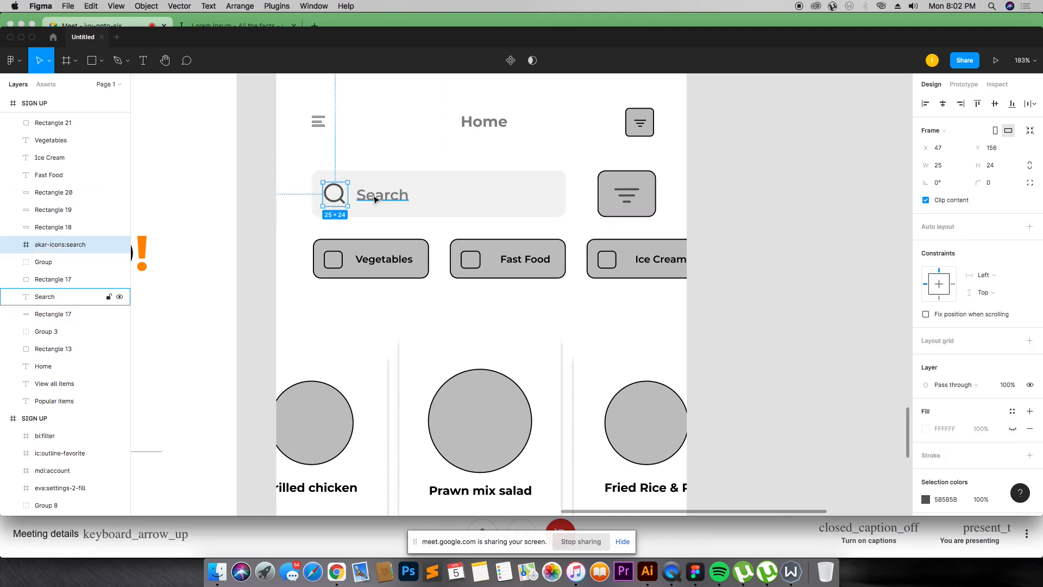
{"action": "left_click", "coordinate": [373, 199]}
{"action": "key", "text": "c"}
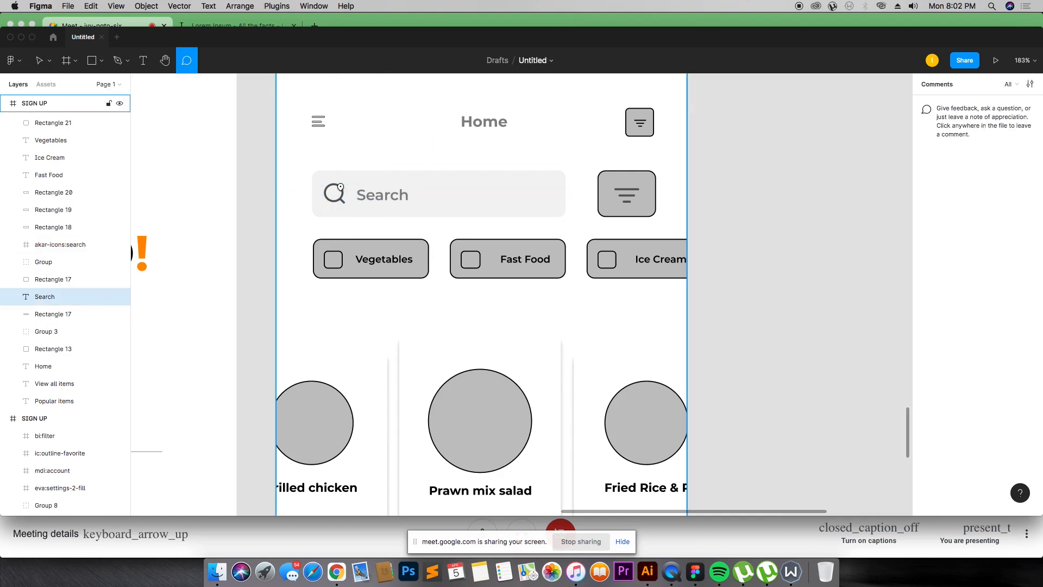
{"action": "key", "text": "ctrl+c"}
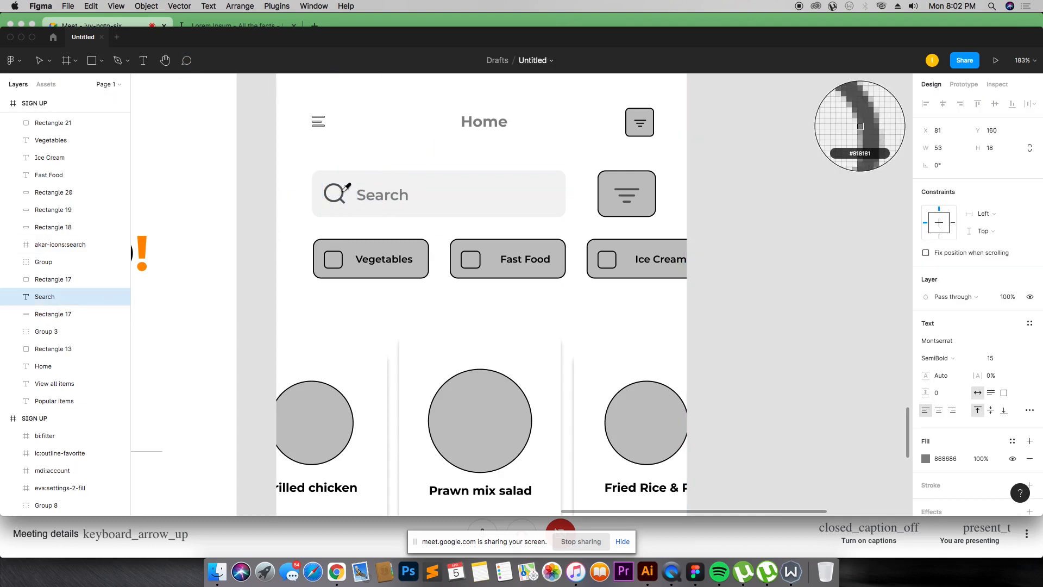
{"action": "key", "text": "Escape"}
Step: Reduce the layer opacity of the search icon and the Search placeholder text
{"action": "left_click", "coordinate": [348, 194]}
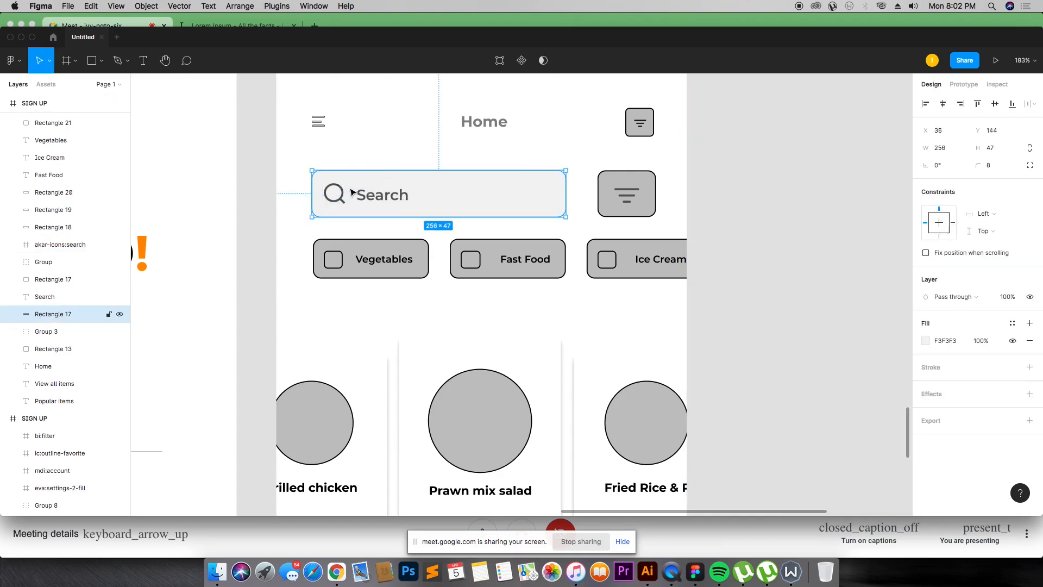
{"action": "left_click", "coordinate": [346, 193], "text": "shift"}
{"action": "left_click", "coordinate": [397, 195], "text": "shift"}
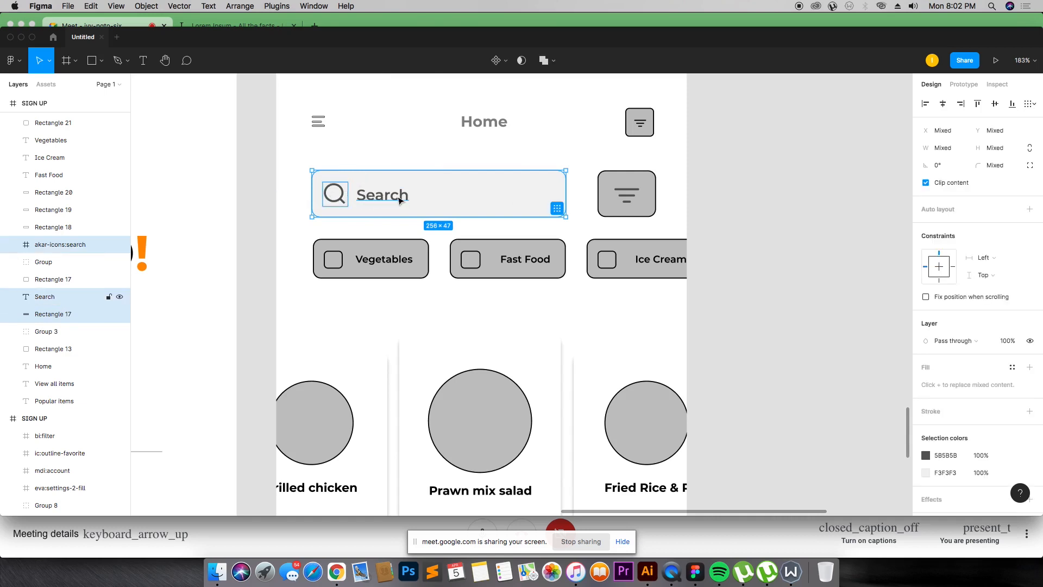
{"action": "left_click", "coordinate": [557, 195], "text": "shift"}
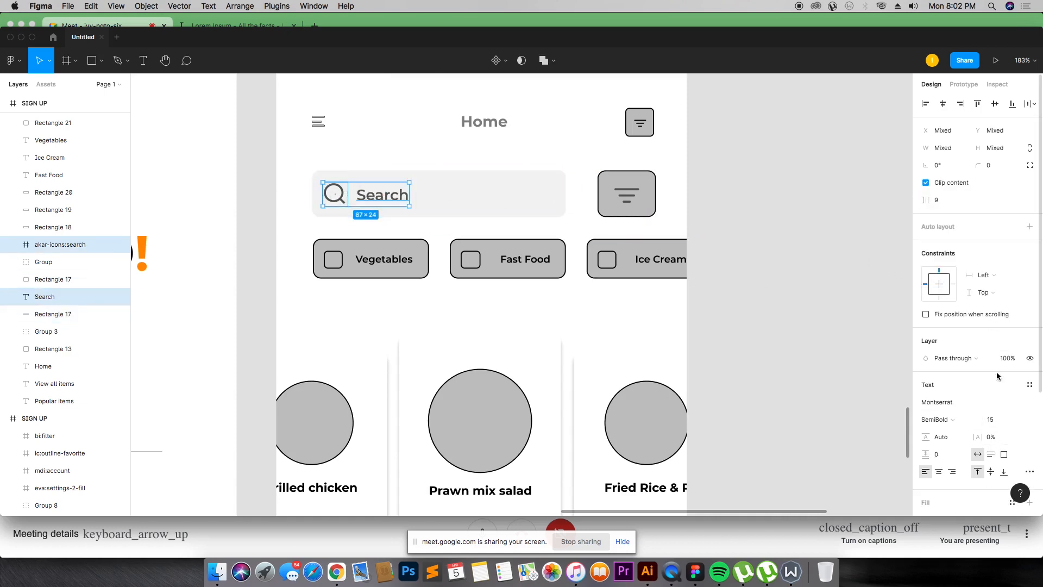
{"action": "left_click", "coordinate": [1013, 358]}
{"action": "key", "text": "Return"}
{"action": "left_click", "coordinate": [808, 272]}
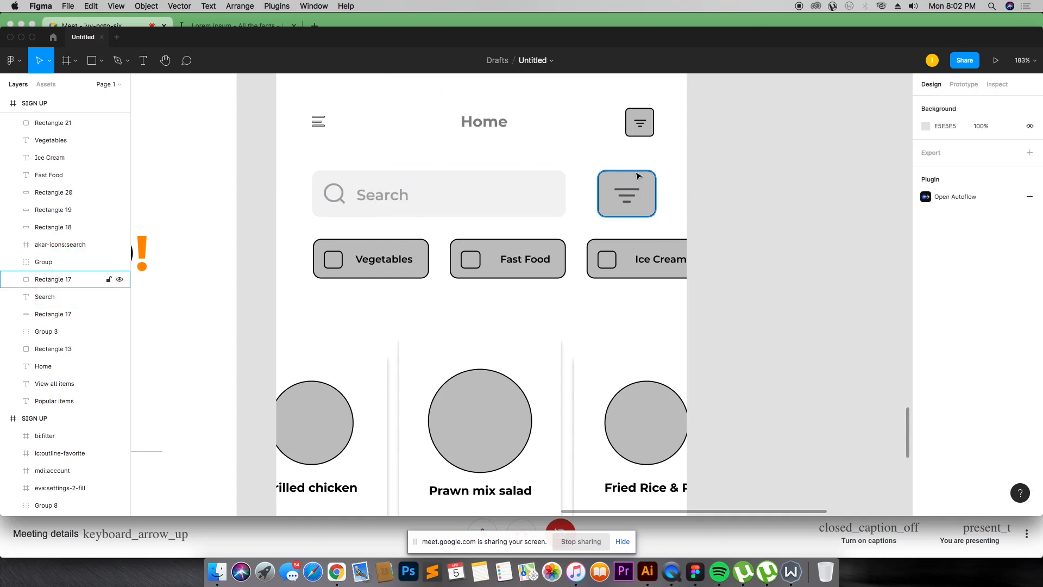
Step: Recolour the filter button orange (FD8F10) by sampling the orange accent, and remove its stroke
{"action": "left_click", "coordinate": [635, 170]}
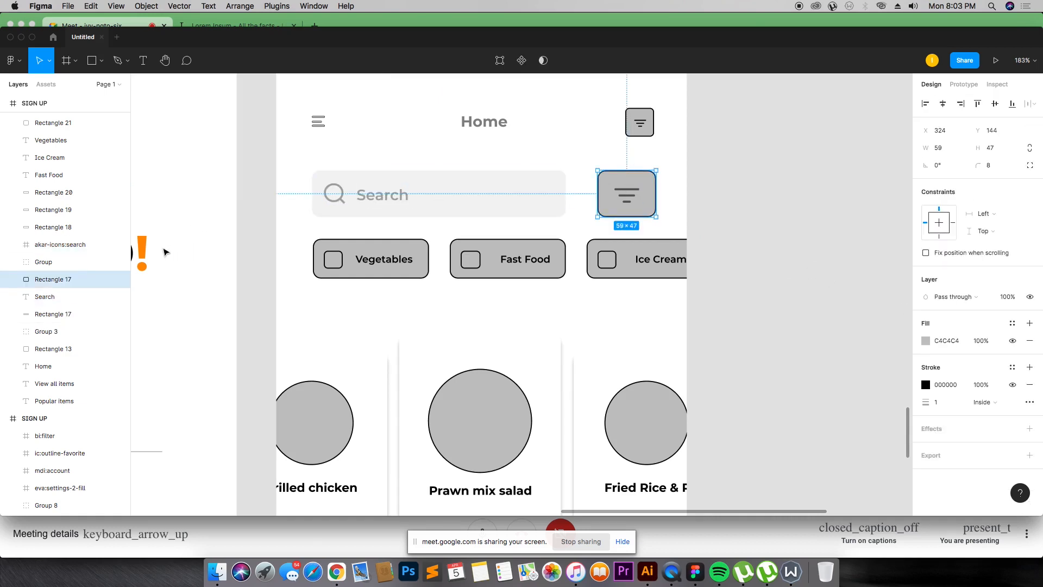
{"action": "key", "text": "i"}
{"action": "left_click", "coordinate": [143, 237]}
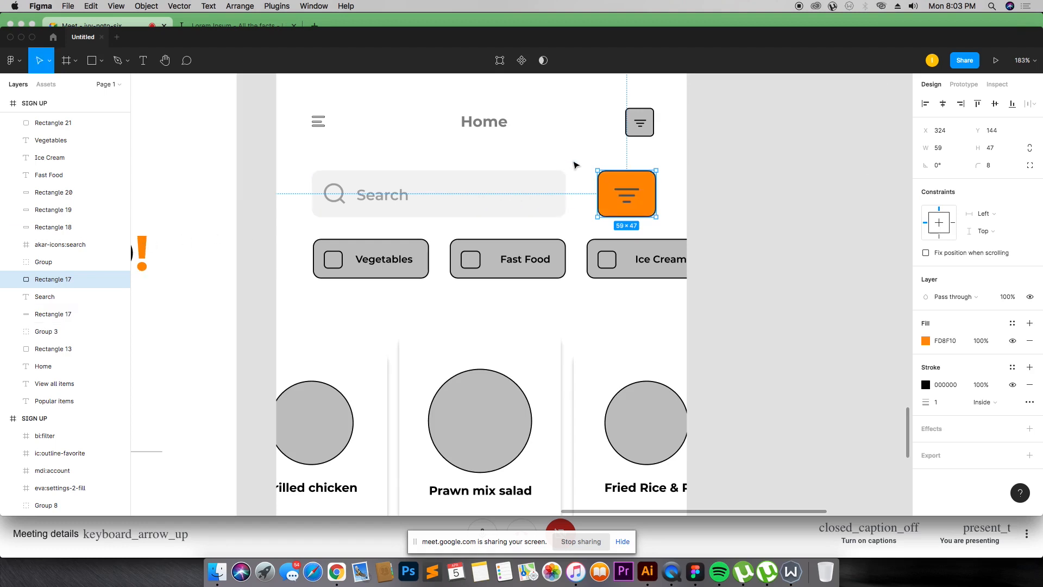
{"action": "left_click", "coordinate": [1029, 385]}
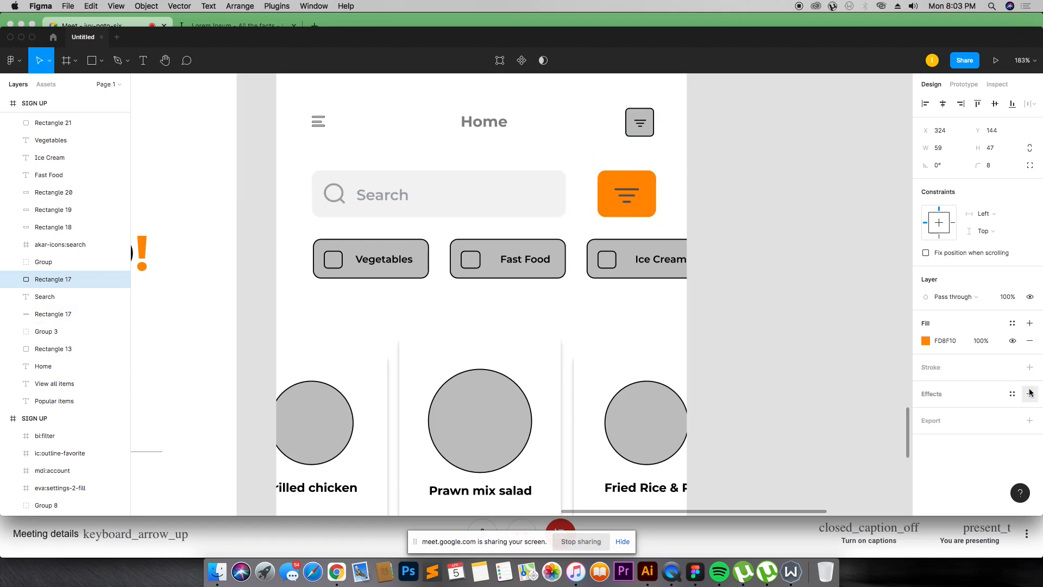
Step: Make the filter button's icon white by sampling a white area with the eyedropper
{"action": "left_click", "coordinate": [627, 195]}
{"action": "key", "text": "i"}
{"action": "left_click", "coordinate": [653, 123]}
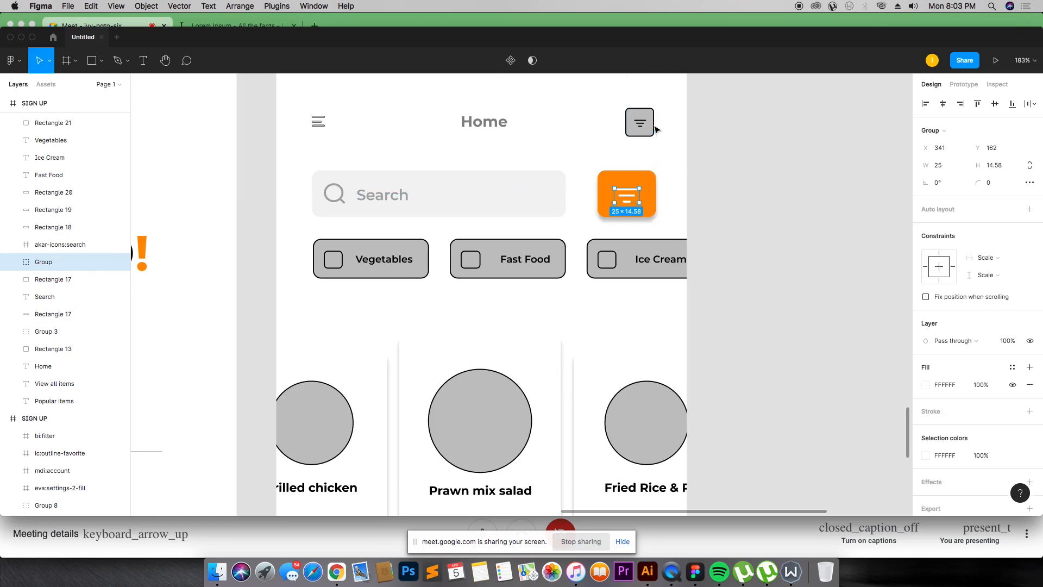
Step: Delete the small filter icon from the square in the top-right of the header
{"action": "left_click", "coordinate": [641, 118]}
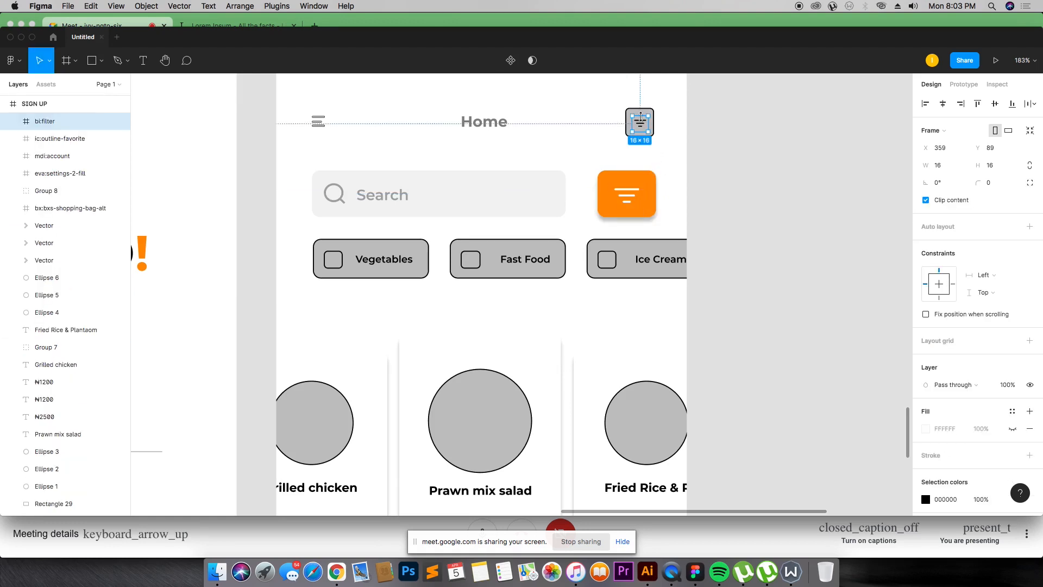
{"action": "key", "text": "Delete"}
{"action": "left_click", "coordinate": [633, 109]}
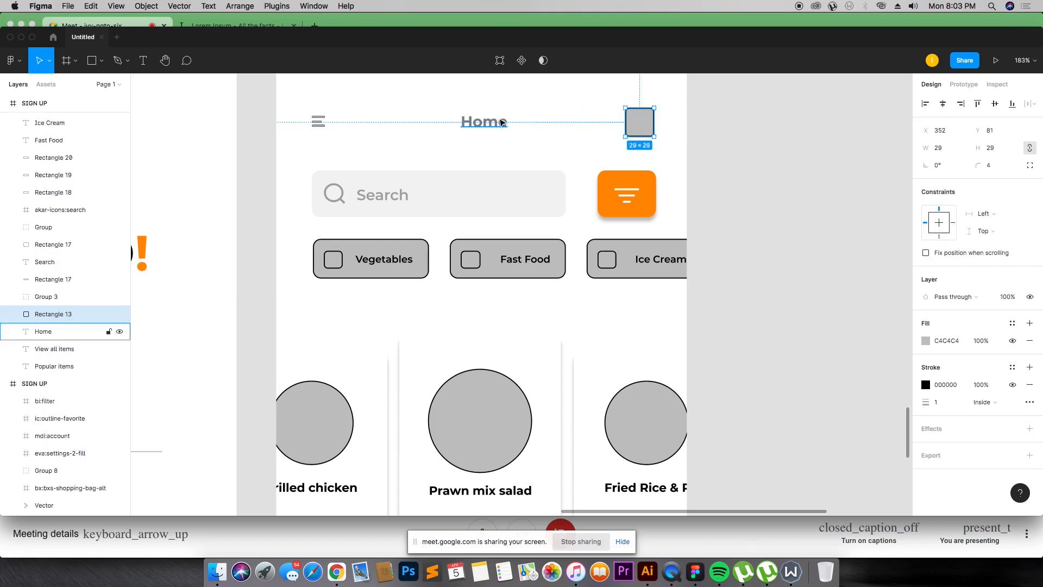
{"action": "left_click", "coordinate": [497, 122]}
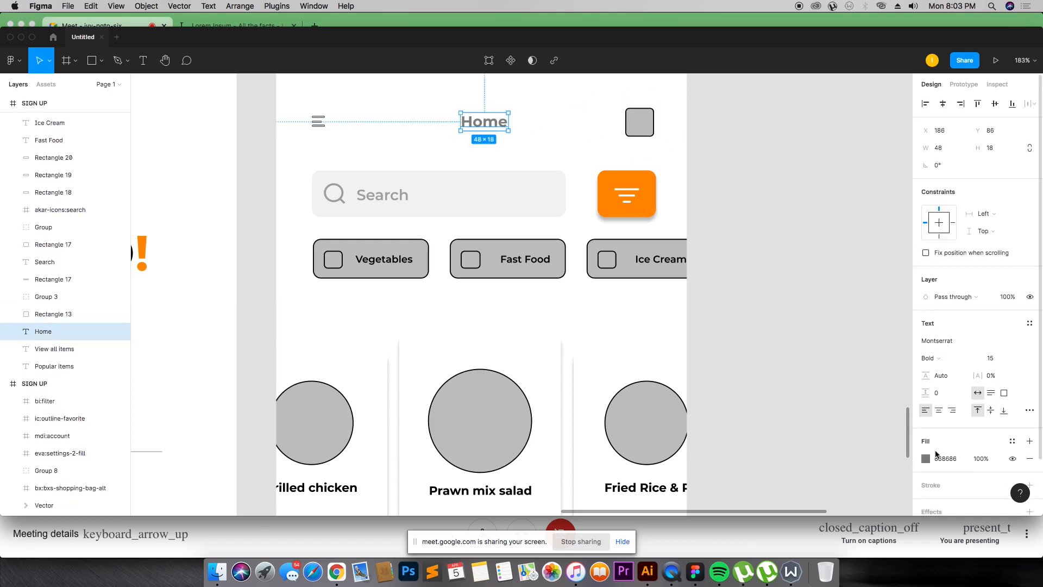
{"action": "left_click", "coordinate": [926, 458]}
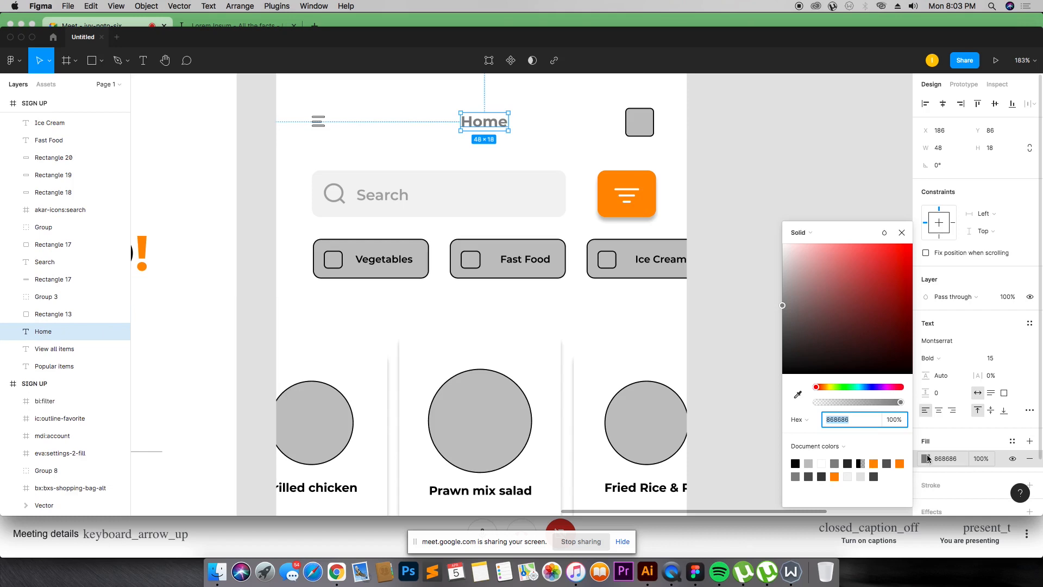
{"action": "left_click", "coordinate": [928, 458]}
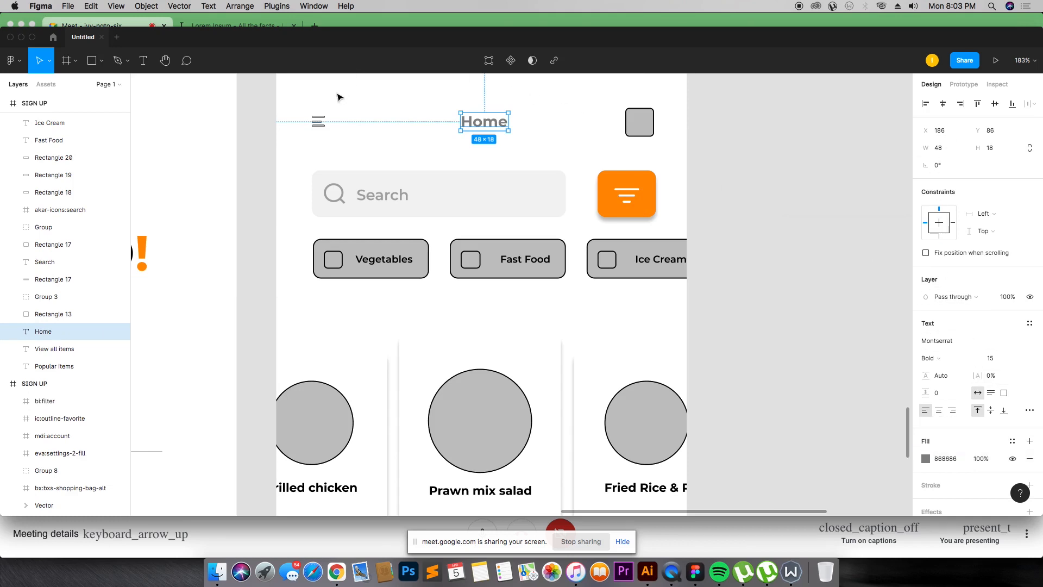
{"action": "left_click", "coordinate": [312, 125]}
{"action": "left_click", "coordinate": [46, 297]}
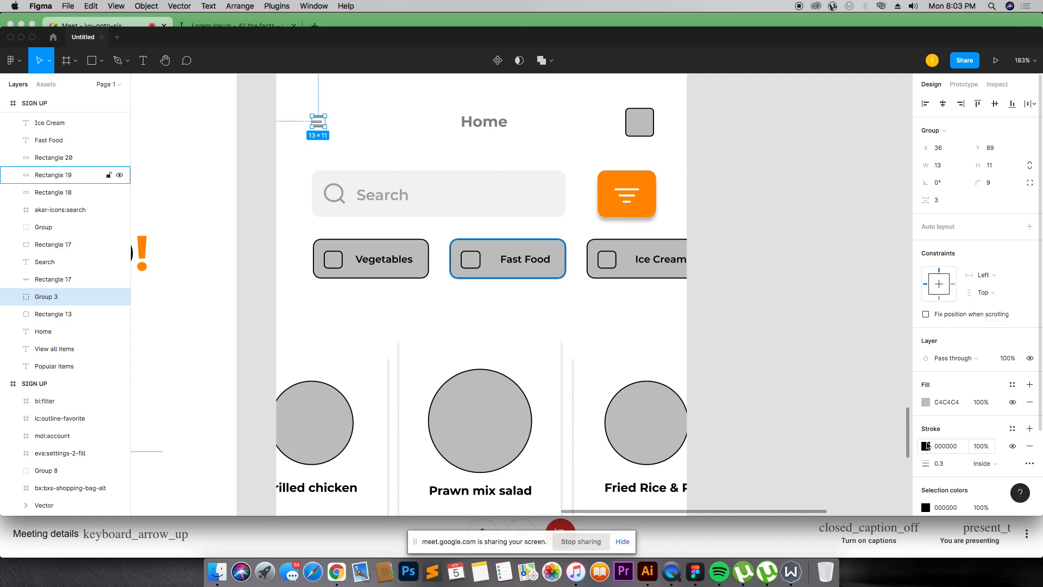
{"action": "scroll", "coordinate": [928, 446], "scroll_direction": "down", "scroll_amount": 3}
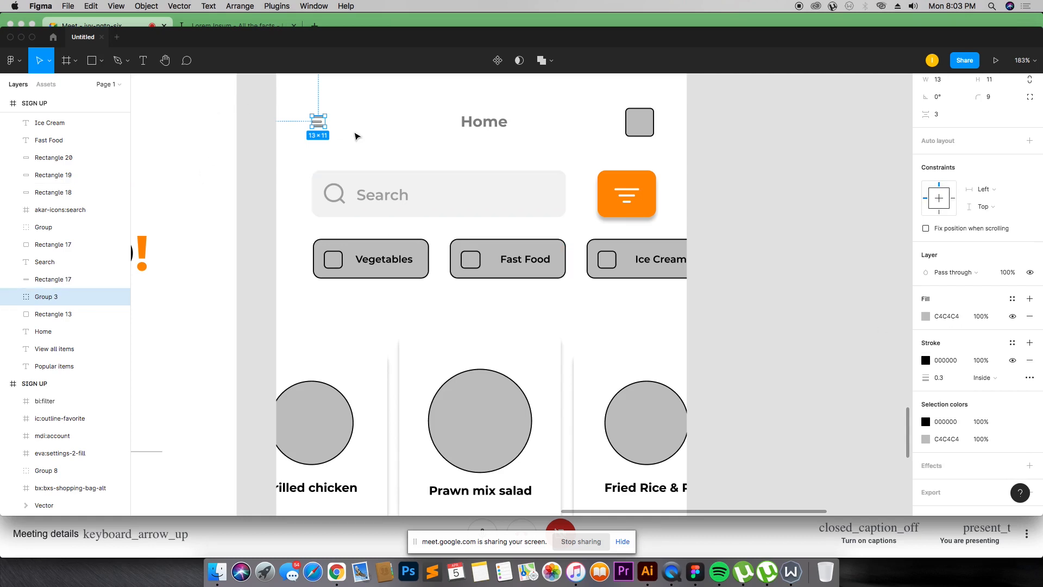
{"action": "scroll", "coordinate": [370, 208], "scroll_direction": "down", "scroll_amount": 10}
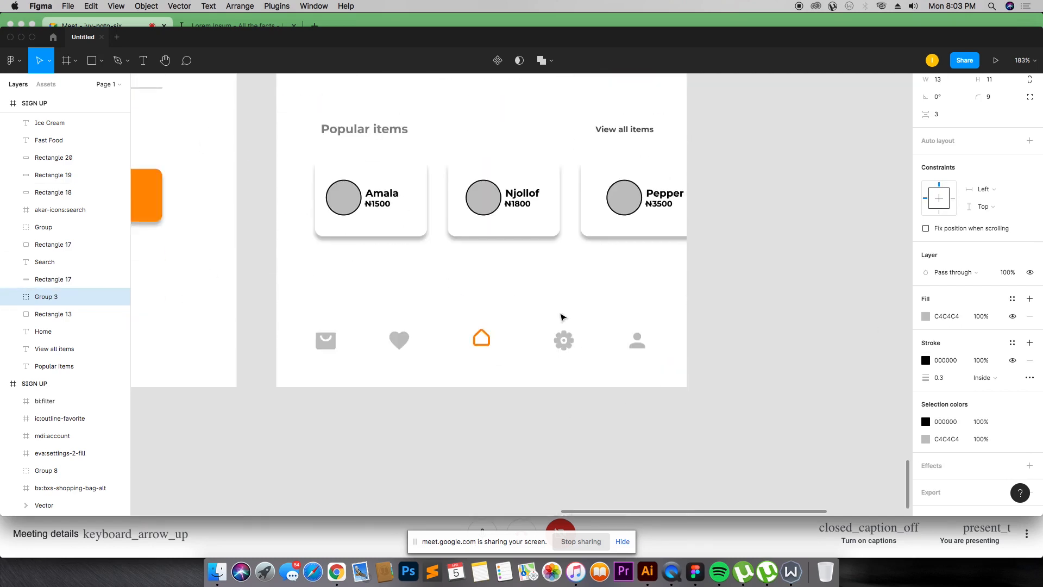
{"action": "scroll", "coordinate": [489, 326], "scroll_direction": "up", "scroll_amount": 8}
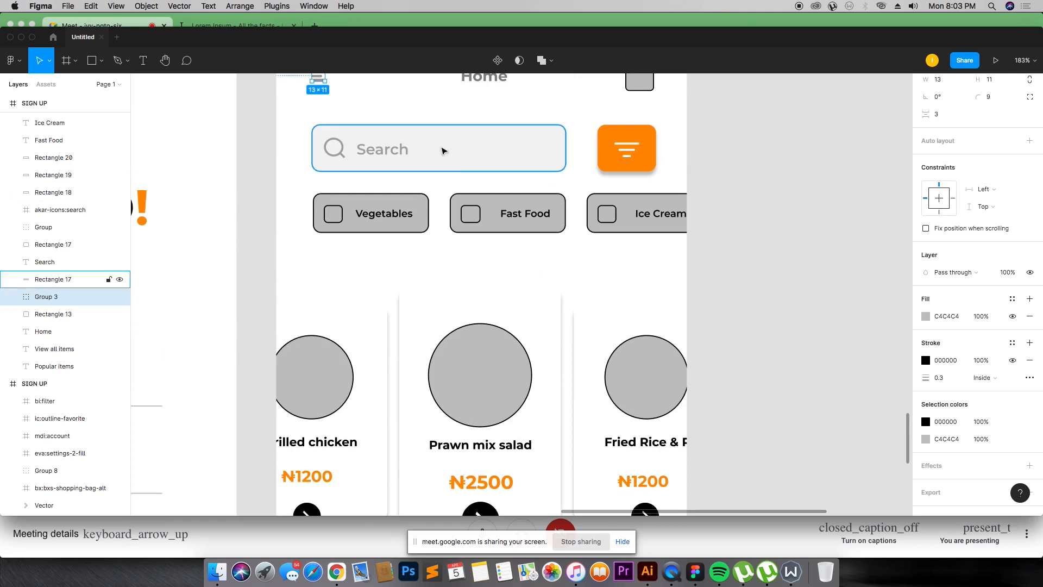
{"action": "scroll", "coordinate": [465, 156], "scroll_direction": "up", "scroll_amount": 1}
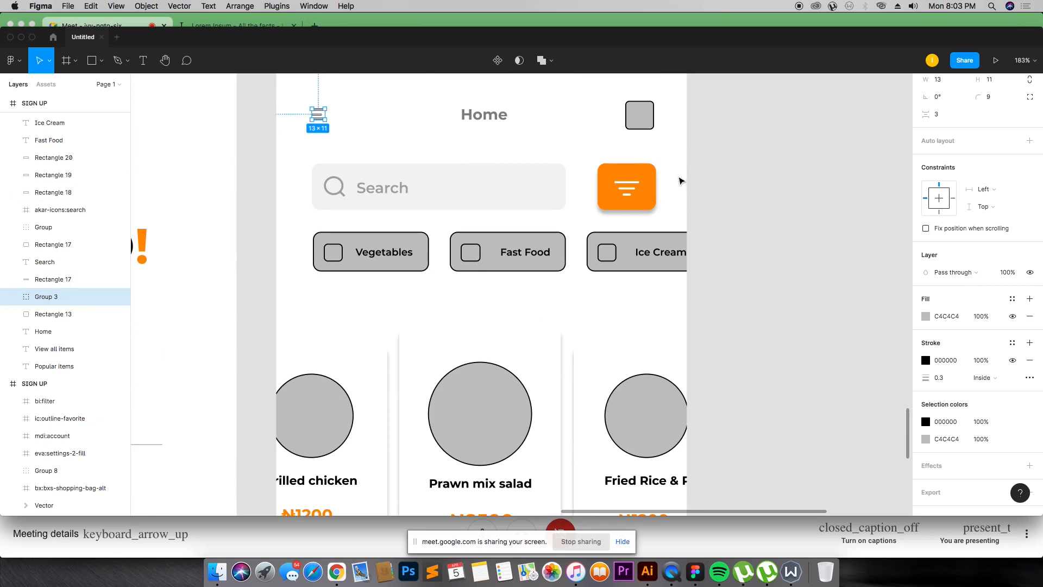
Step: Recolour the header's top-right square orange by sampling the accent, remove its stroke, and add a drop shadow
{"action": "left_click", "coordinate": [639, 115]}
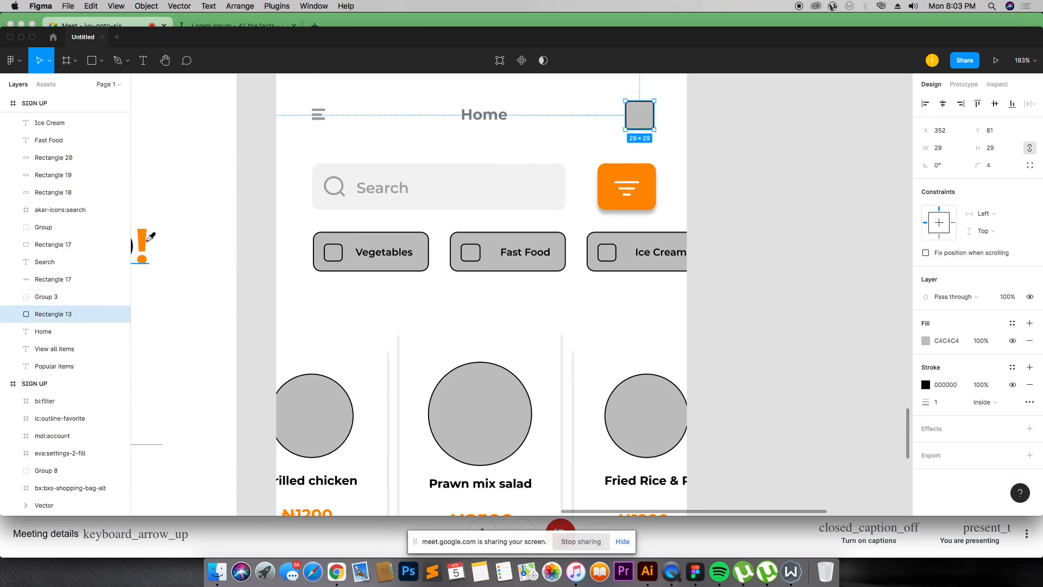
{"action": "left_click", "coordinate": [147, 239]}
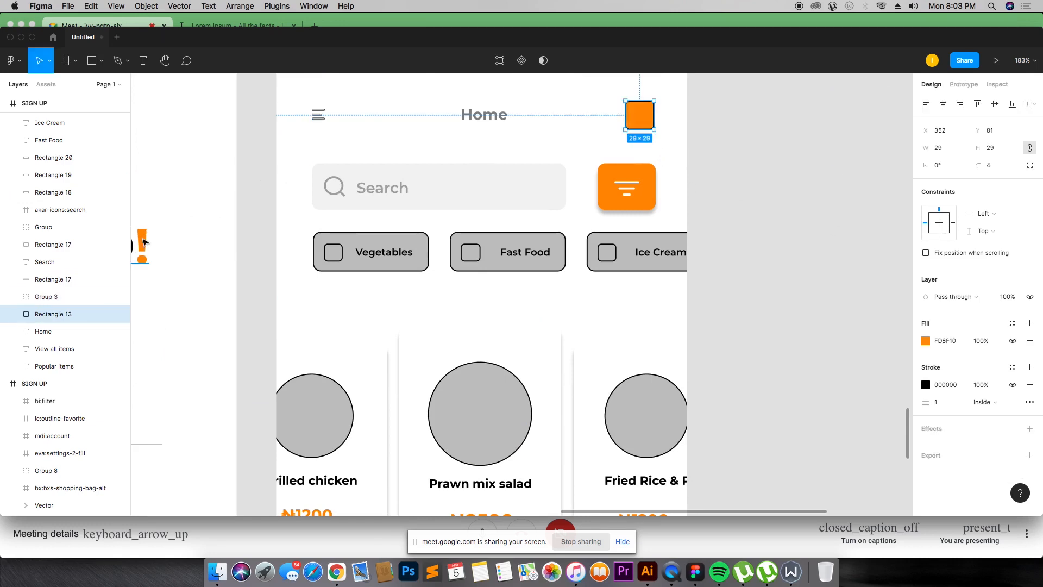
{"action": "left_click", "coordinate": [1030, 385]}
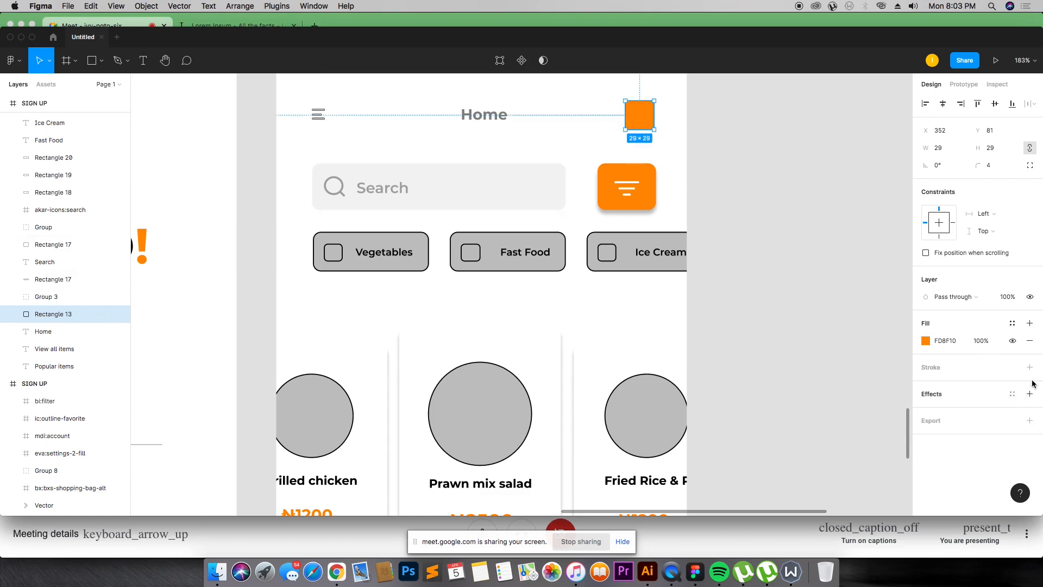
{"action": "left_click", "coordinate": [1030, 393]}
{"action": "left_click", "coordinate": [218, 107]}
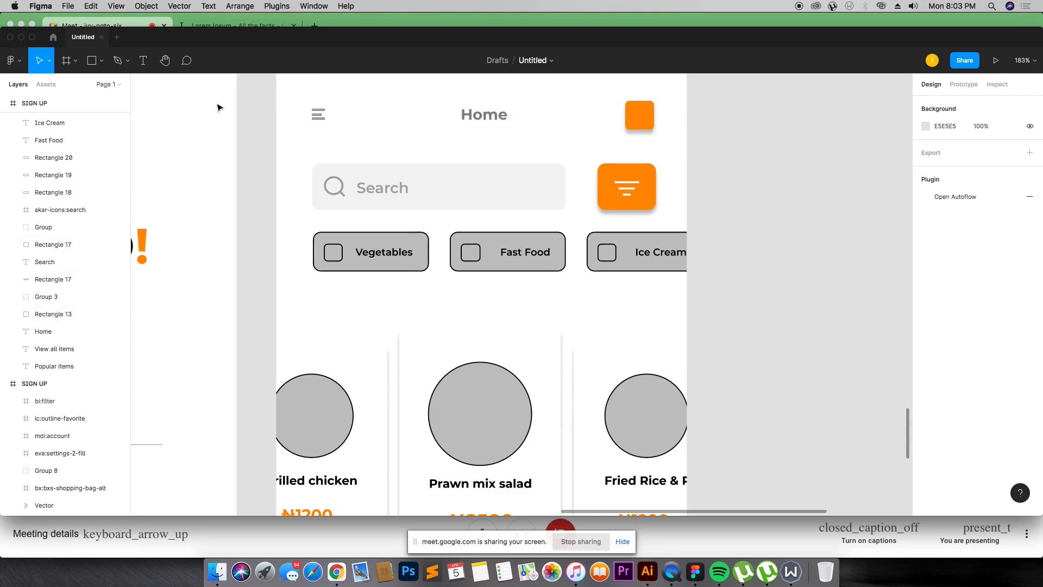
Step: Set the Home title's text colour to black (000000) from the document colours
{"action": "left_click", "coordinate": [458, 116]}
{"action": "left_click", "coordinate": [927, 459]}
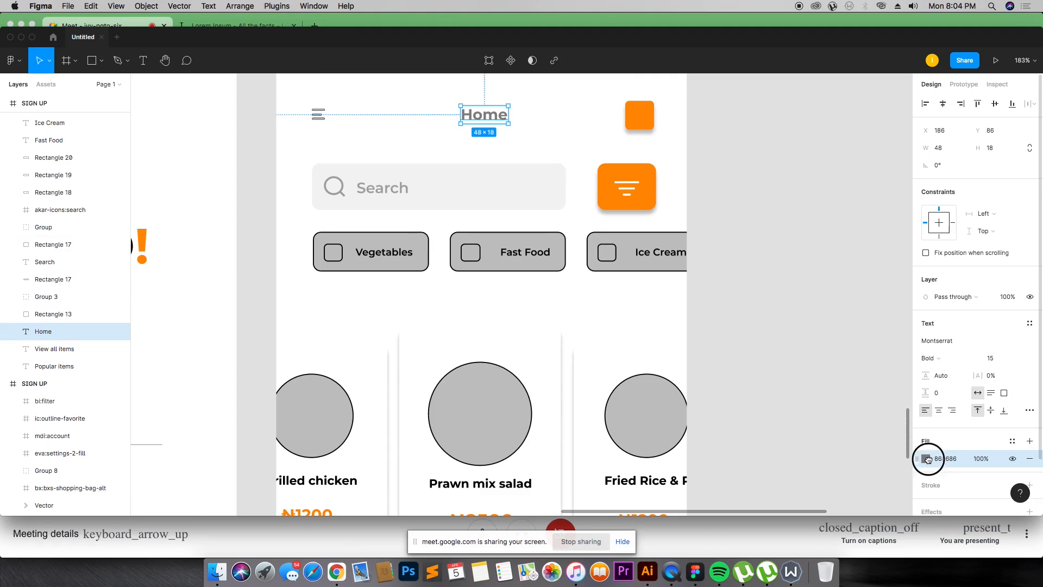
{"action": "left_click", "coordinate": [796, 465]}
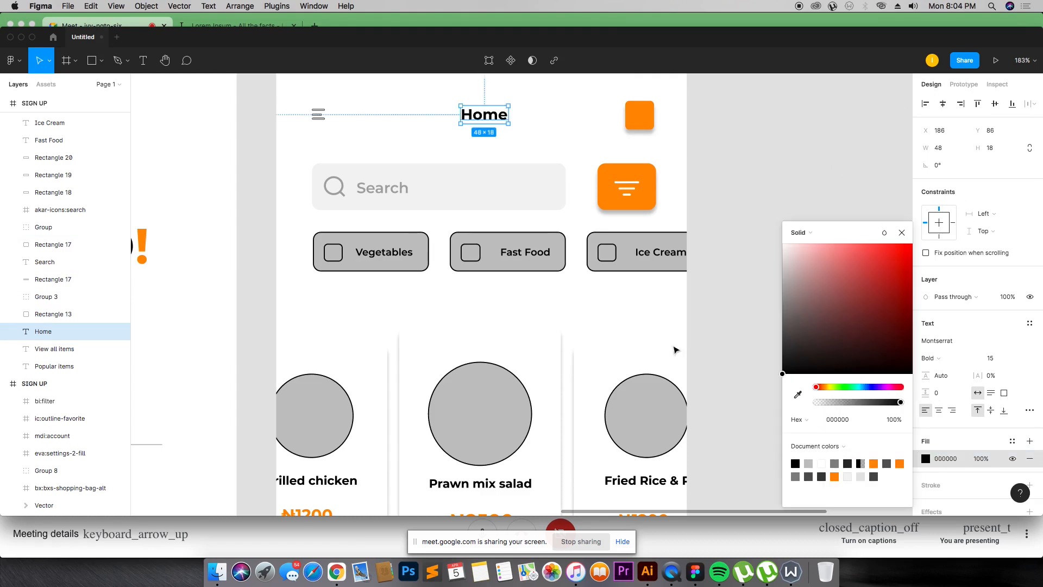
{"action": "left_click", "coordinate": [405, 118]}
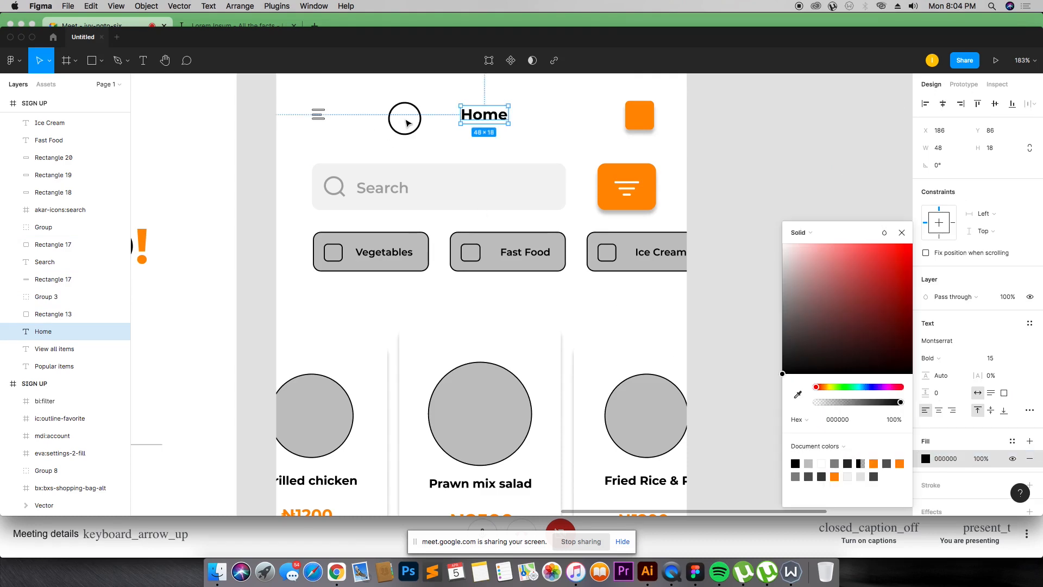
Step: Remove the stroke from the hamburger menu icon group
{"action": "left_click", "coordinate": [313, 113]}
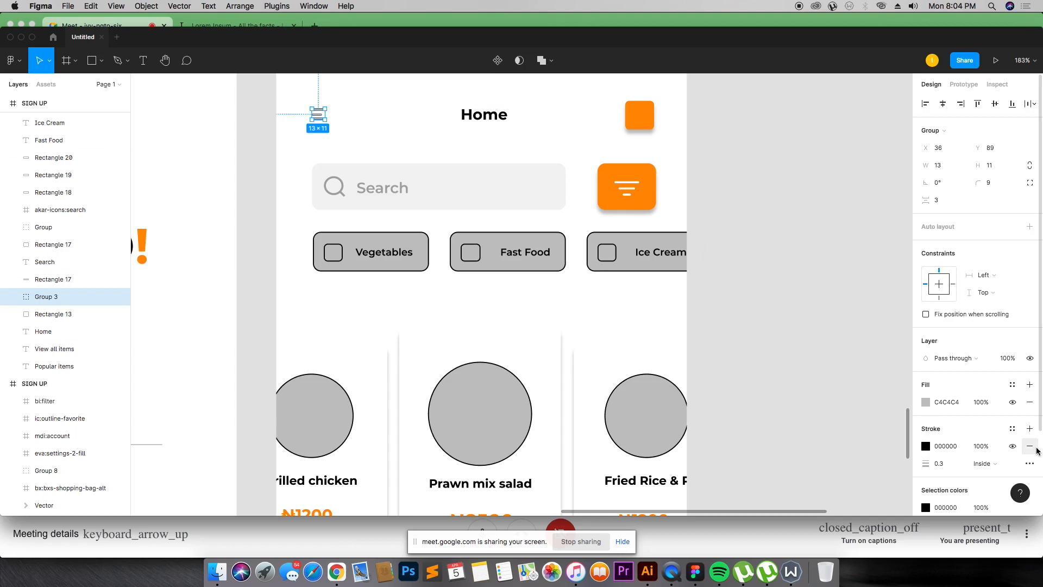
{"action": "scroll", "coordinate": [1032, 449], "scroll_direction": "down", "scroll_amount": 1}
{"action": "left_click", "coordinate": [1030, 418]}
{"action": "scroll", "coordinate": [1032, 420], "scroll_direction": "down", "scroll_amount": 1}
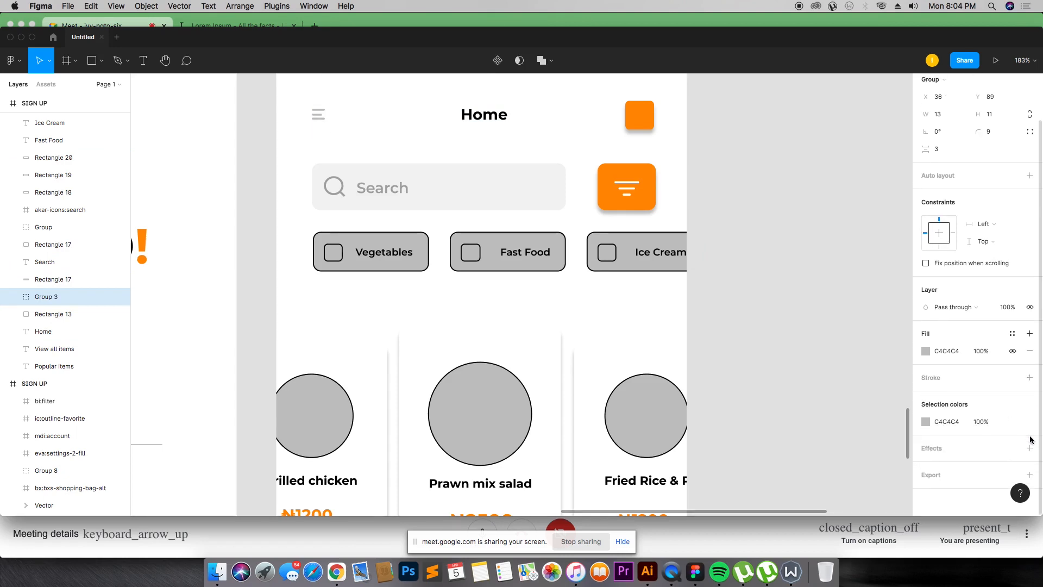
{"action": "left_click", "coordinate": [1030, 449]}
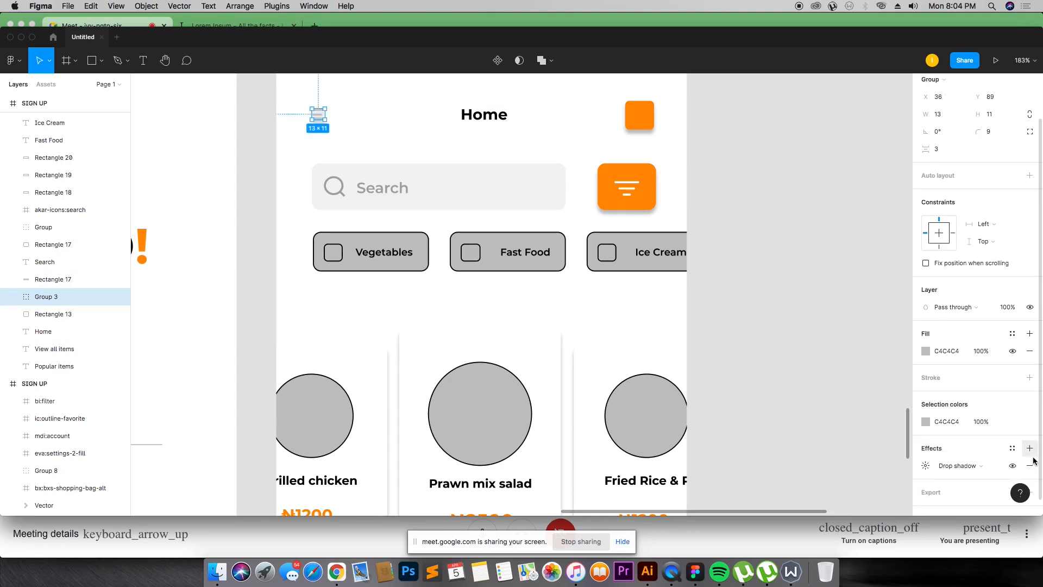
{"action": "left_click", "coordinate": [1029, 465]}
Step: Darken the hamburger menu icon's fill colour
{"action": "left_click", "coordinate": [926, 351]}
{"action": "left_click_drag", "start_coordinate": [786, 275], "coordinate": [722, 294]}
{"action": "left_click", "coordinate": [714, 135]}
Step: Fill the Vegetables category pill with the orange FD8F10 at 20% opacity and remove its stroke
{"action": "scroll", "coordinate": [358, 189], "scroll_direction": "down", "scroll_amount": 4}
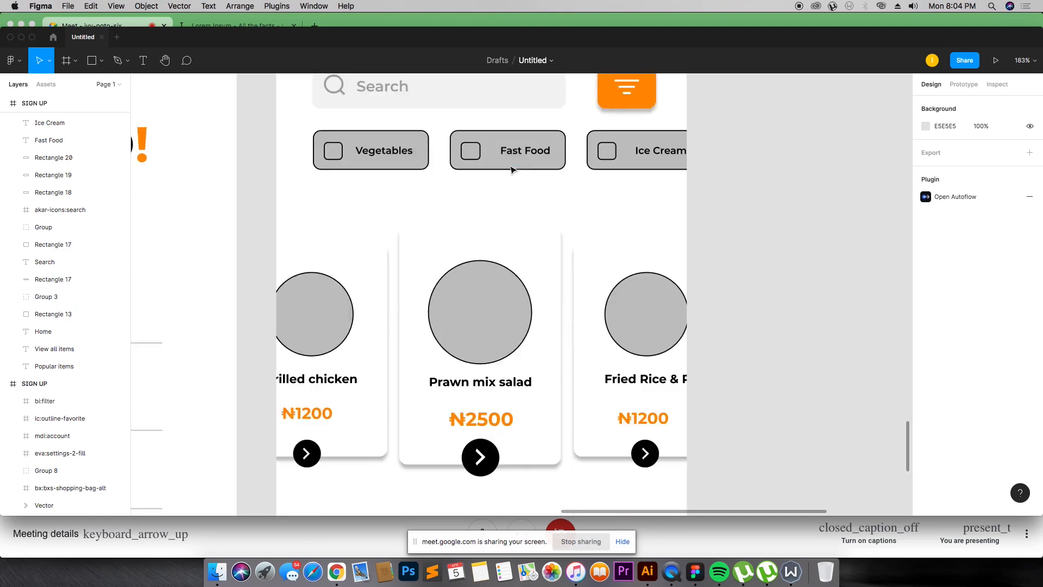
{"action": "left_click", "coordinate": [382, 139]}
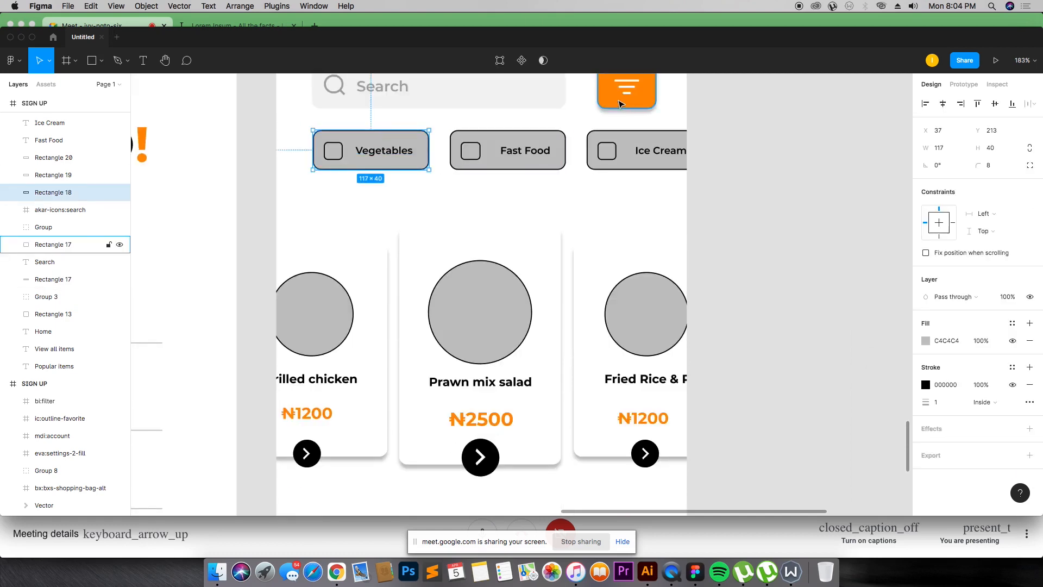
{"action": "key", "text": "i"}
{"action": "left_click", "coordinate": [622, 96]}
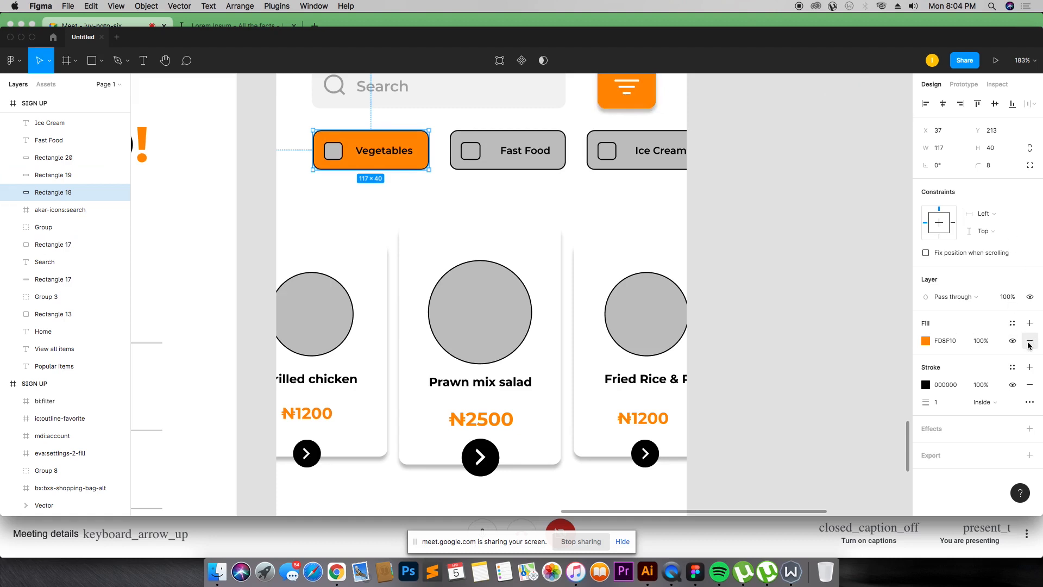
{"action": "left_click", "coordinate": [987, 342]}
{"action": "key", "text": "Return"}
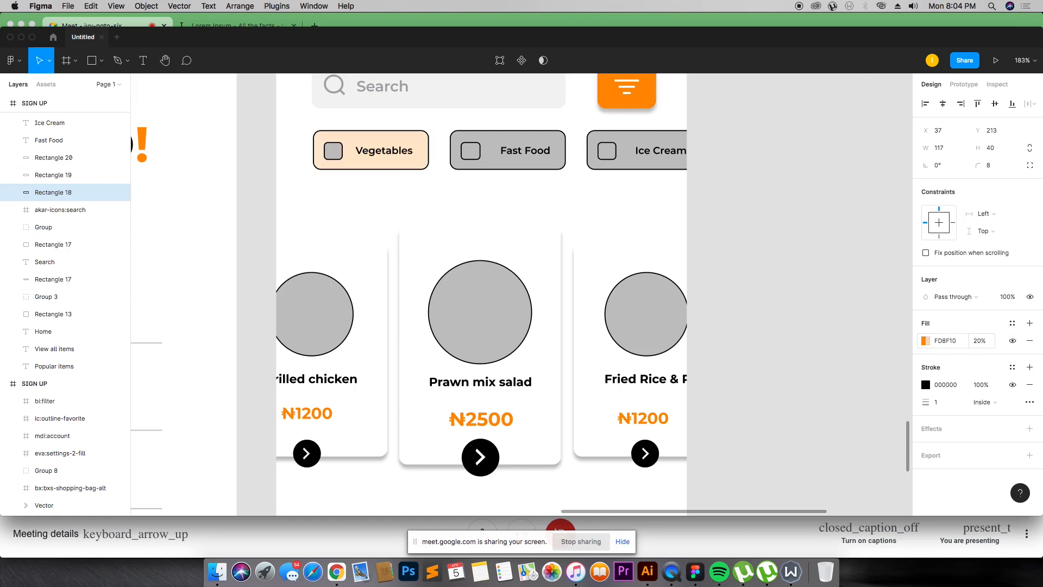
{"action": "left_click", "coordinate": [1029, 387]}
{"action": "left_click", "coordinate": [1029, 394]}
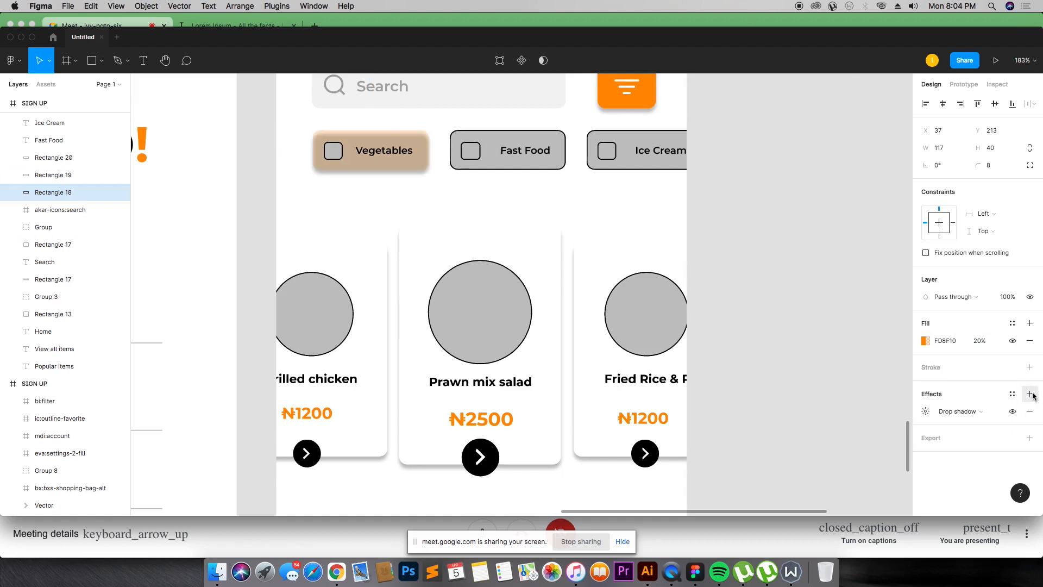
{"action": "left_click", "coordinate": [1029, 411]}
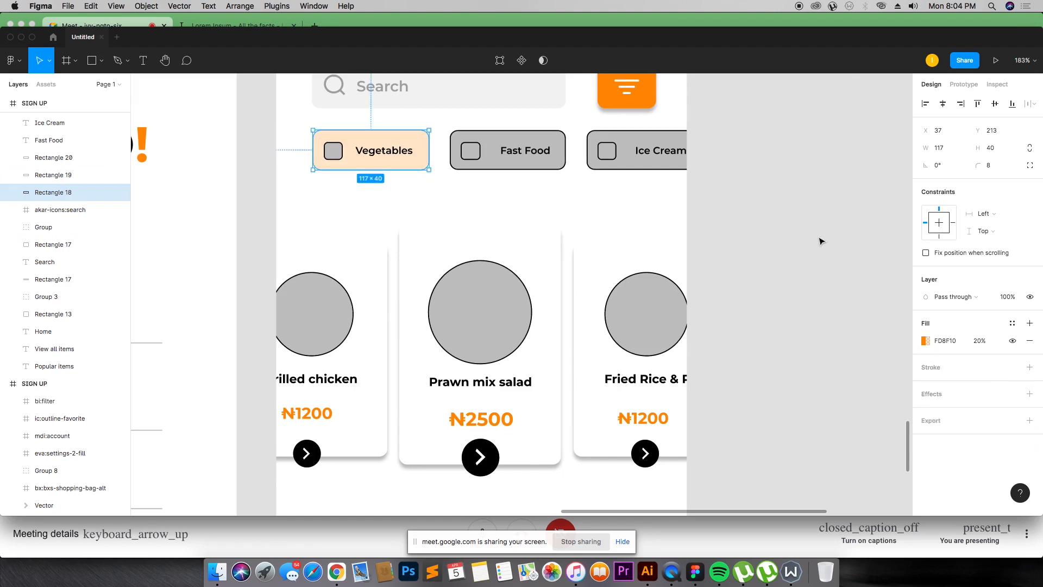
Step: Give the Fast Food and Ice Cream pills the Vegetables pill's light orange fill and remove their strokes
{"action": "left_click", "coordinate": [431, 138]}
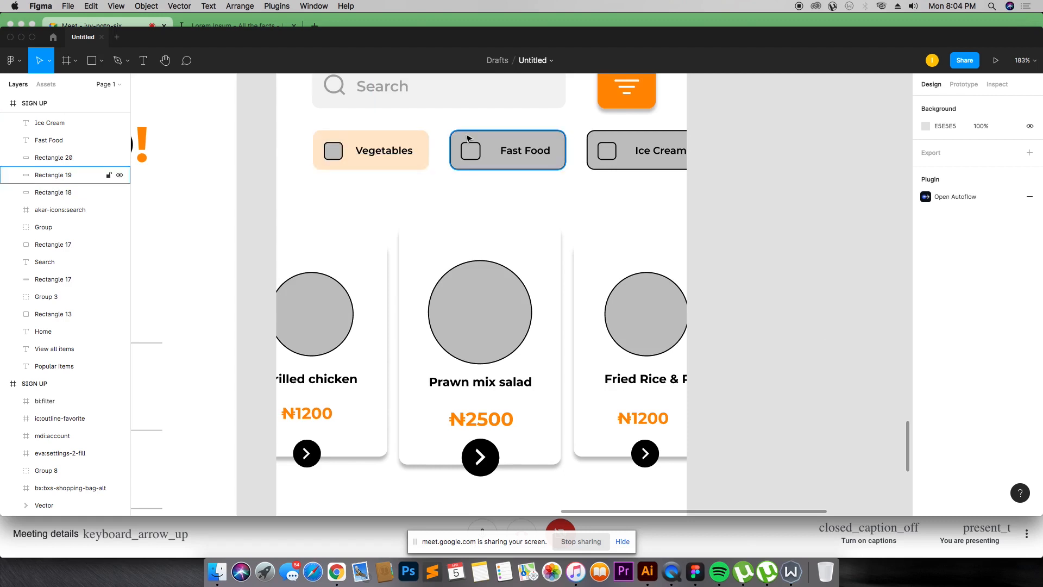
{"action": "left_click", "coordinate": [488, 138]}
{"action": "key", "text": "i"}
{"action": "left_click", "coordinate": [409, 142]}
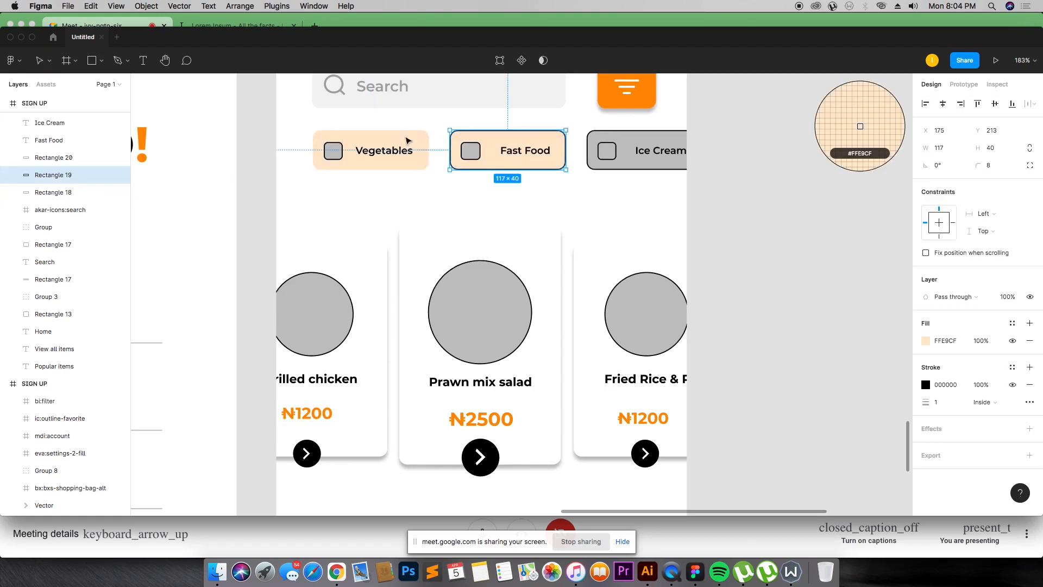
{"action": "left_click", "coordinate": [625, 135]}
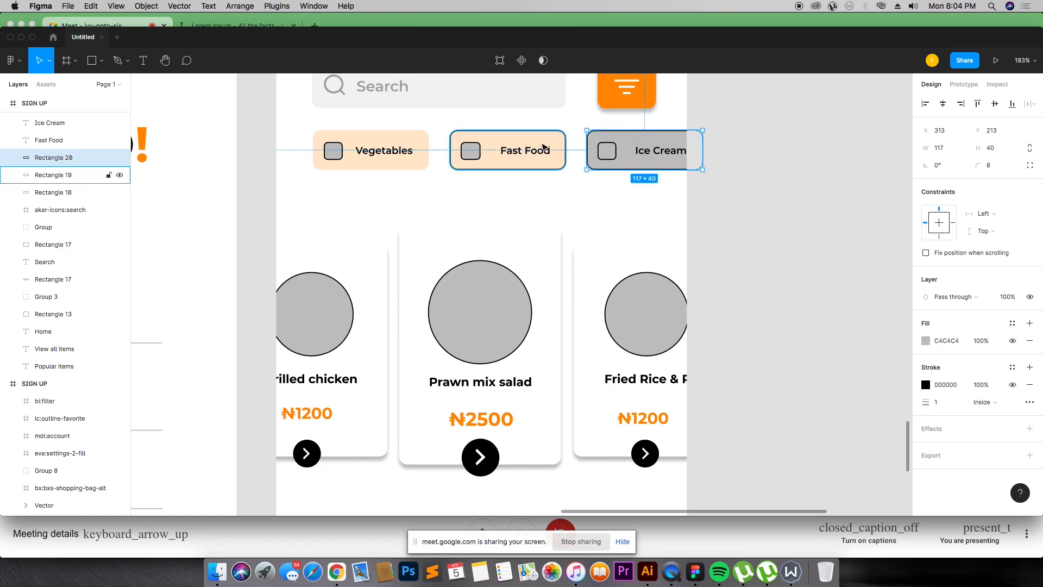
{"action": "key", "text": "i"}
{"action": "left_click", "coordinate": [559, 143]}
{"action": "left_click", "coordinate": [558, 143], "text": "shift"}
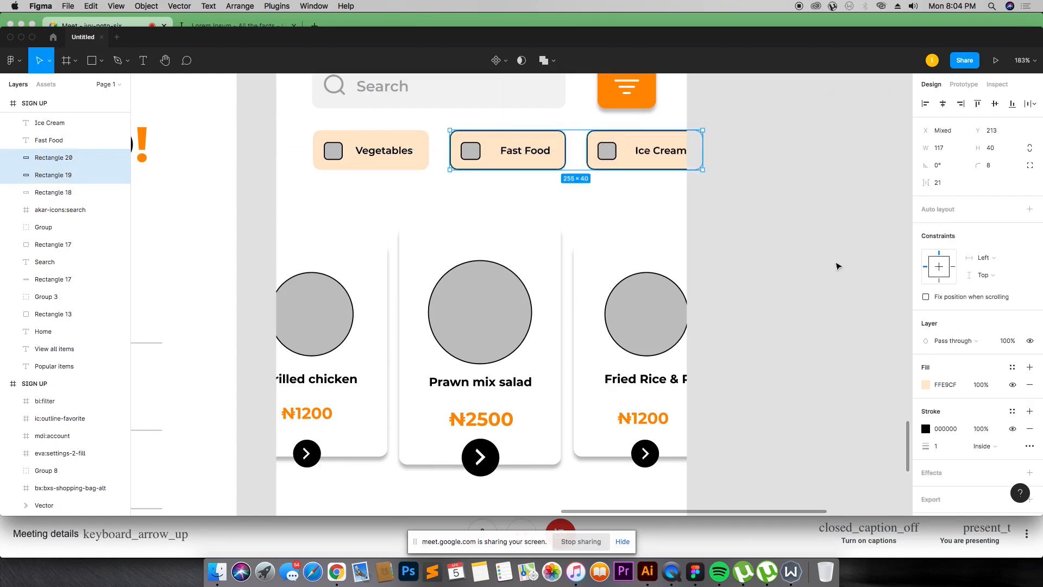
{"action": "left_click", "coordinate": [1032, 427]}
{"action": "left_click", "coordinate": [728, 200]}
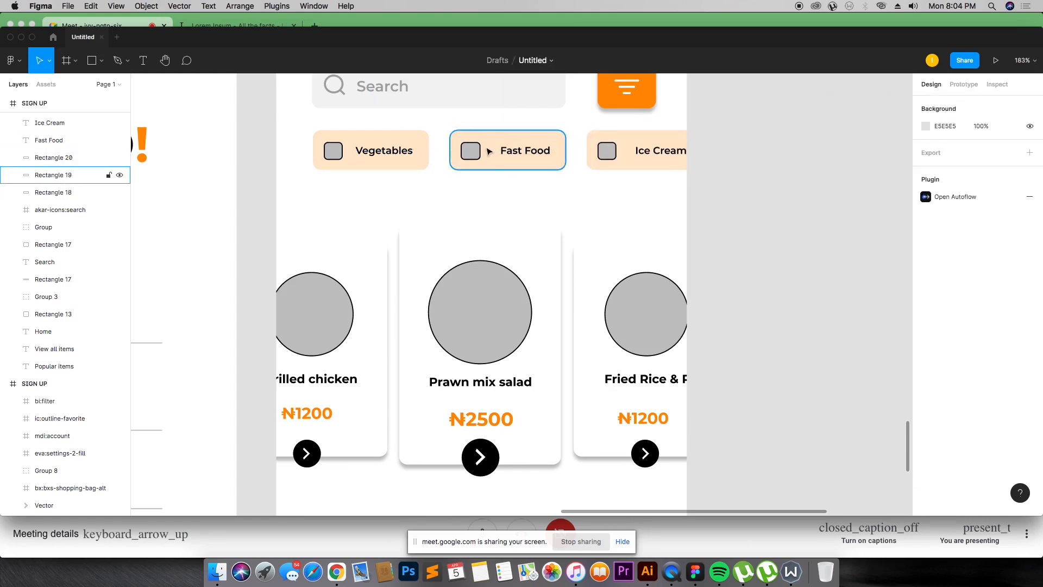
Step: Switch to Finder and open the SVG folder inside the free-icons-food folder in Downloads
{"action": "left_click", "coordinate": [472, 146]}
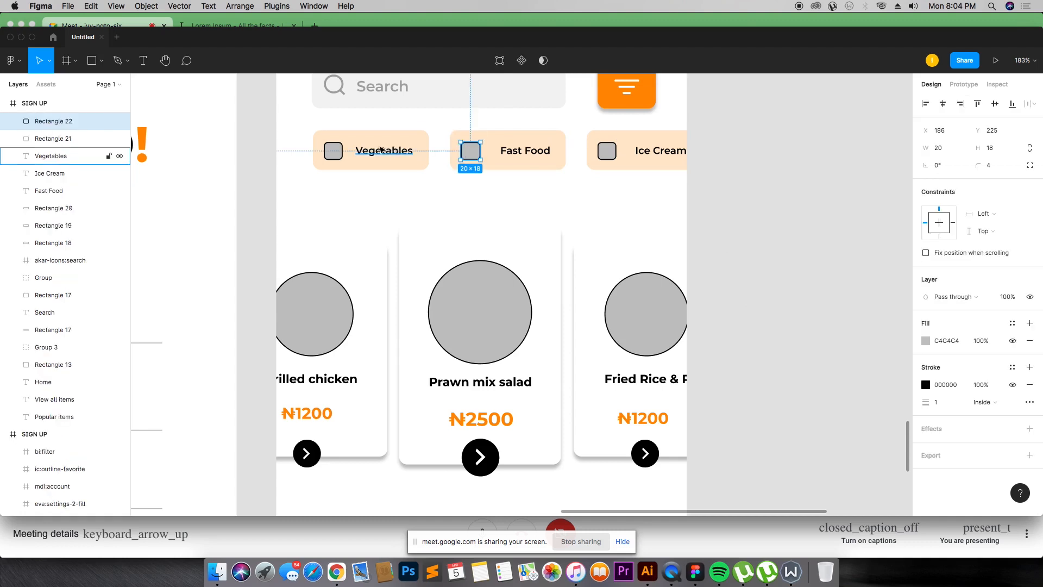
{"action": "left_click", "coordinate": [333, 151], "text": "shift"}
{"action": "left_click", "coordinate": [607, 151], "text": "shift"}
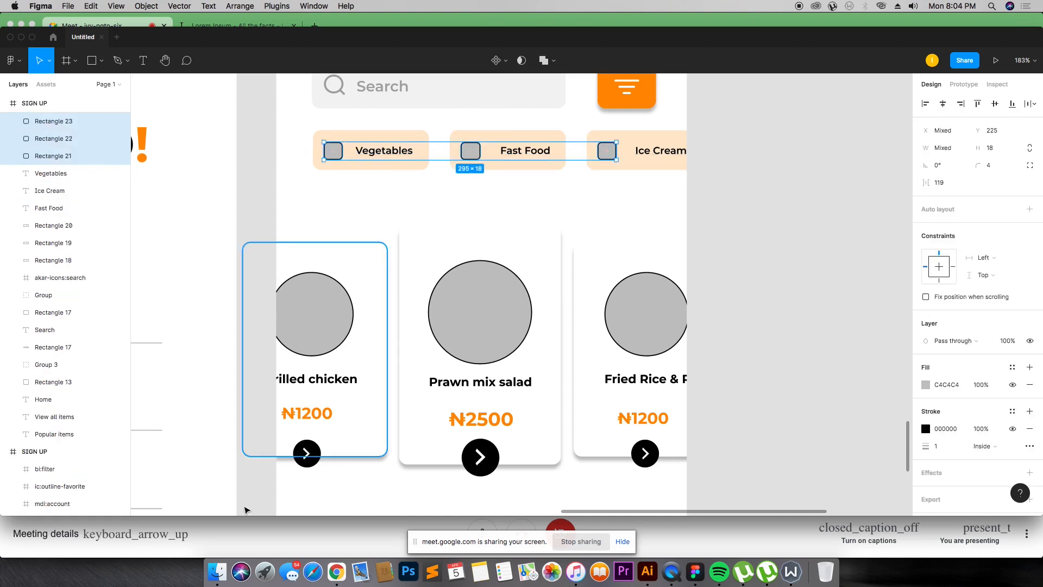
{"action": "left_click", "coordinate": [217, 570]}
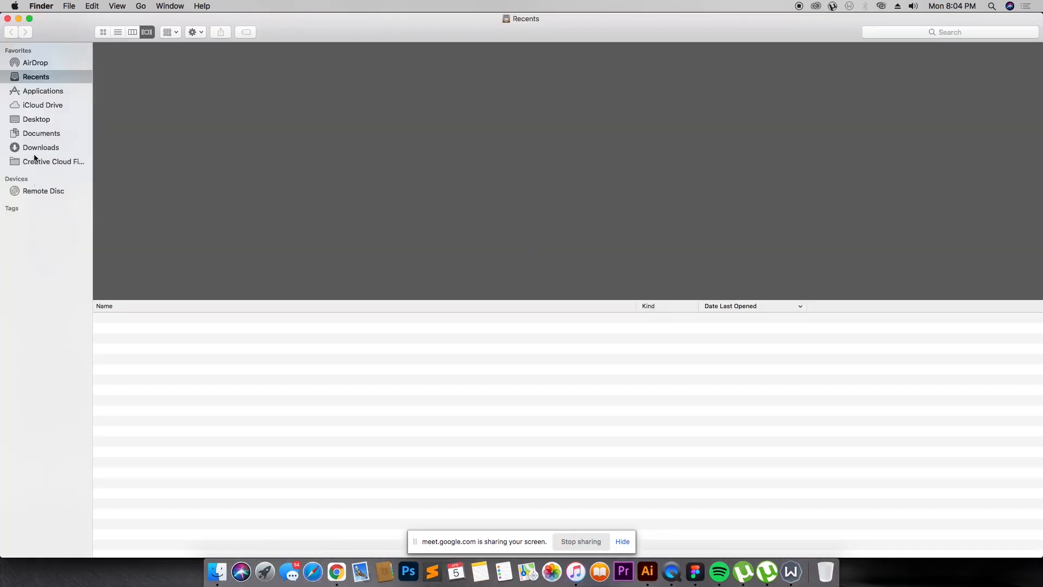
{"action": "left_click", "coordinate": [40, 133]}
{"action": "left_click", "coordinate": [43, 147]}
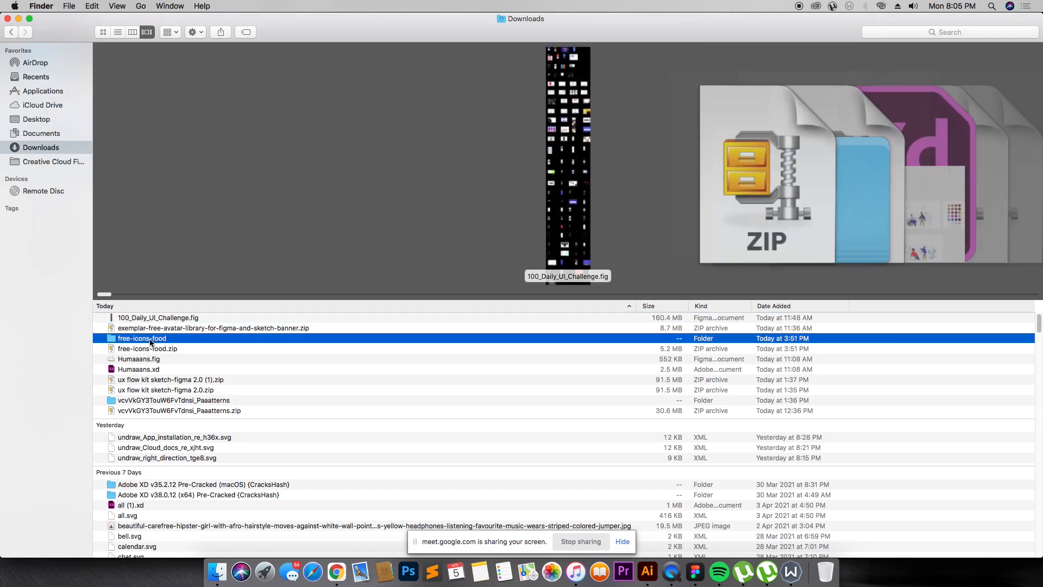
{"action": "double_click", "coordinate": [149, 338]}
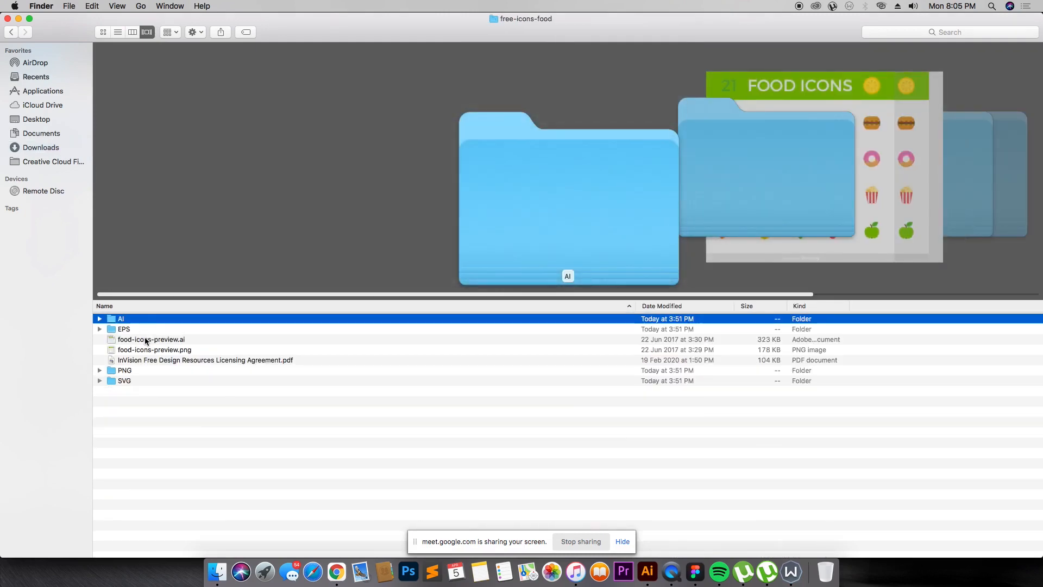
{"action": "left_click", "coordinate": [145, 339]}
{"action": "double_click", "coordinate": [145, 380]}
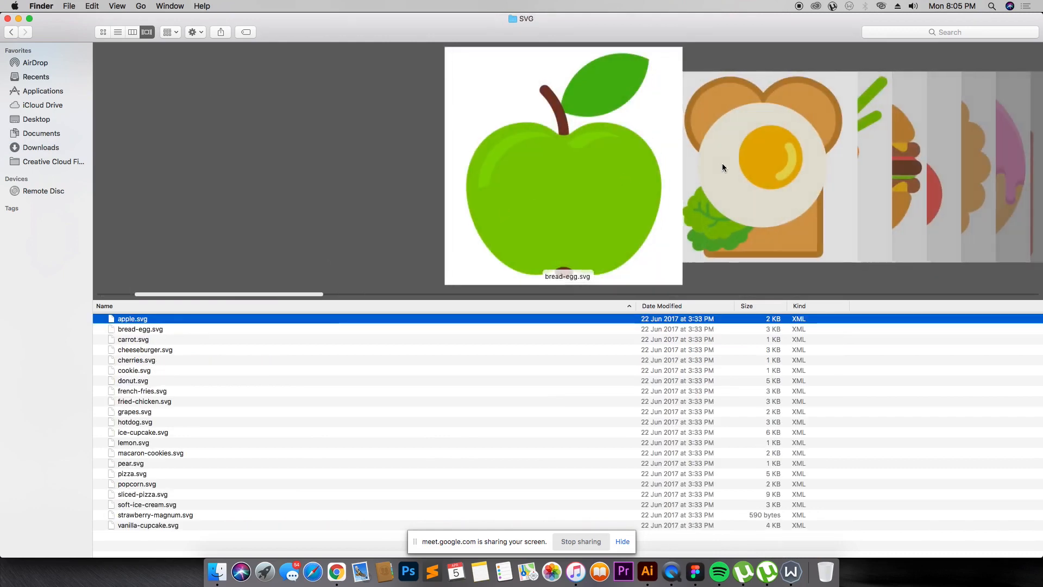
Step: Import carrot.svg from the SVG folder and place it at 19 × 19 over the Vegetables pill's placeholder square
{"action": "scroll", "coordinate": [722, 163], "scroll_direction": "right", "scroll_amount": 3}
{"action": "left_click", "coordinate": [221, 339]}
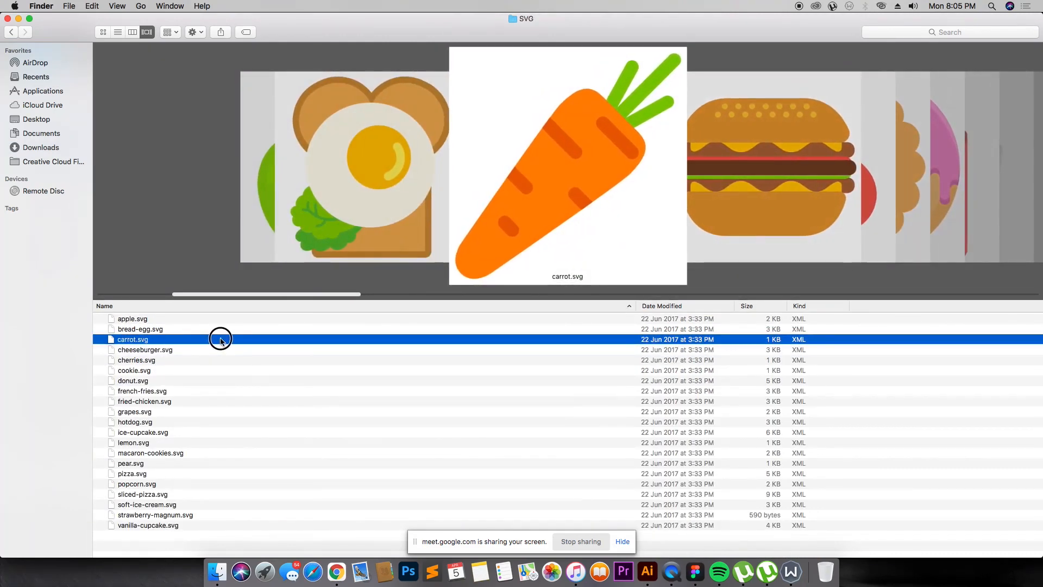
{"action": "key", "text": "super+Tab"}
{"action": "left_click_drag", "start_coordinate": [221, 341], "coordinate": [456, 191]}
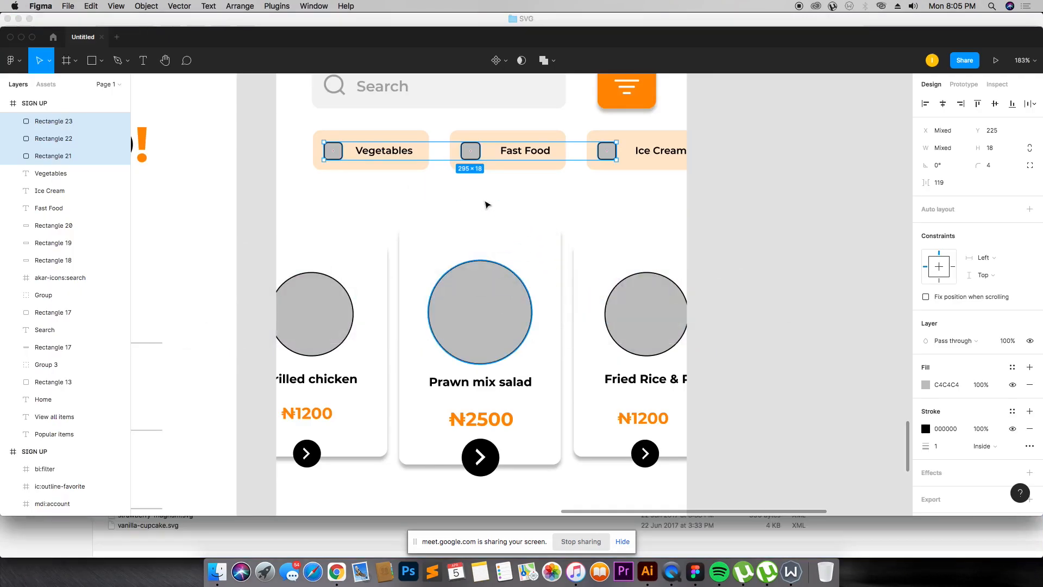
{"action": "left_click_drag", "start_coordinate": [501, 233], "coordinate": [340, 153]}
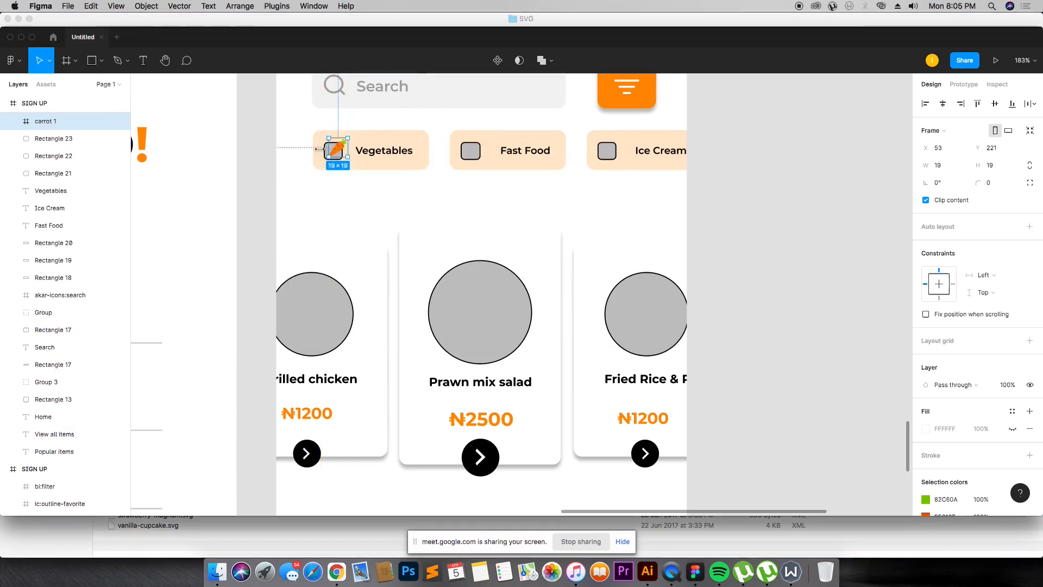
{"action": "left_click_drag", "start_coordinate": [281, 115], "coordinate": [487, 211]}
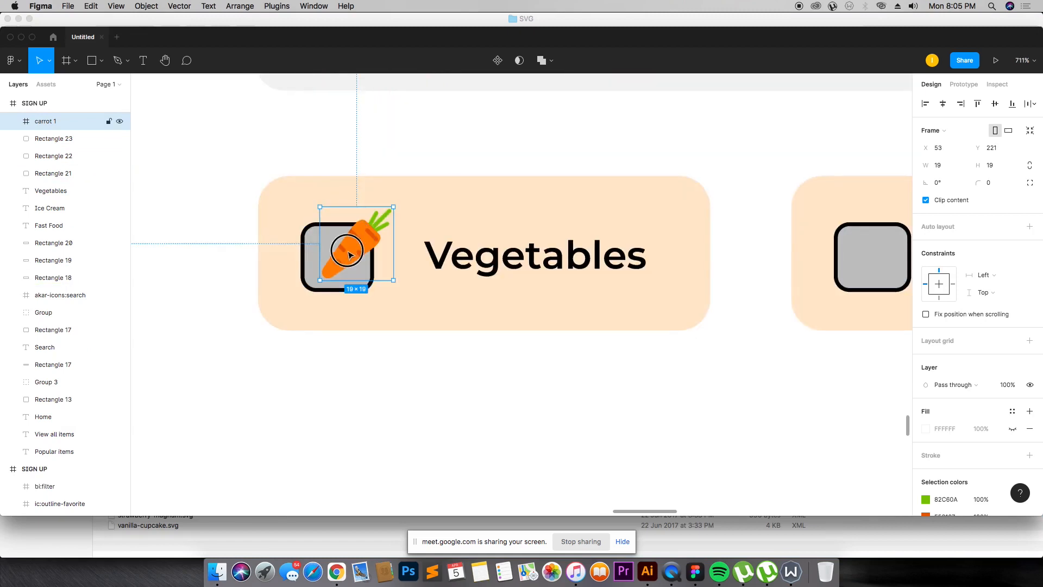
{"action": "left_click_drag", "start_coordinate": [350, 254], "coordinate": [339, 261]}
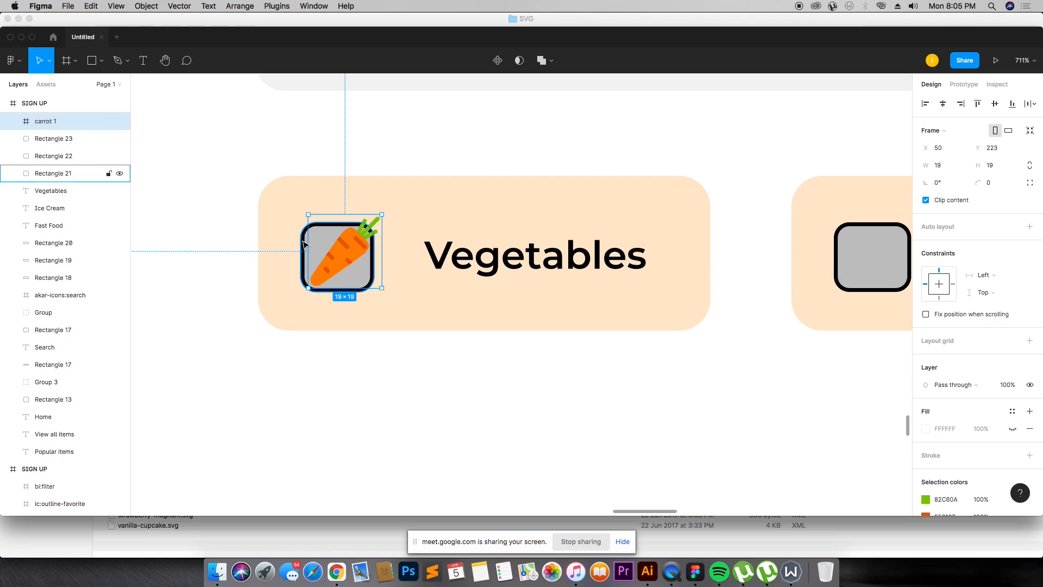
Step: Delete the grey placeholder square behind the carrot icon in the Vegetables pill
{"action": "left_click", "coordinate": [304, 245]}
{"action": "key", "text": "Delete"}
{"action": "left_click", "coordinate": [336, 255]}
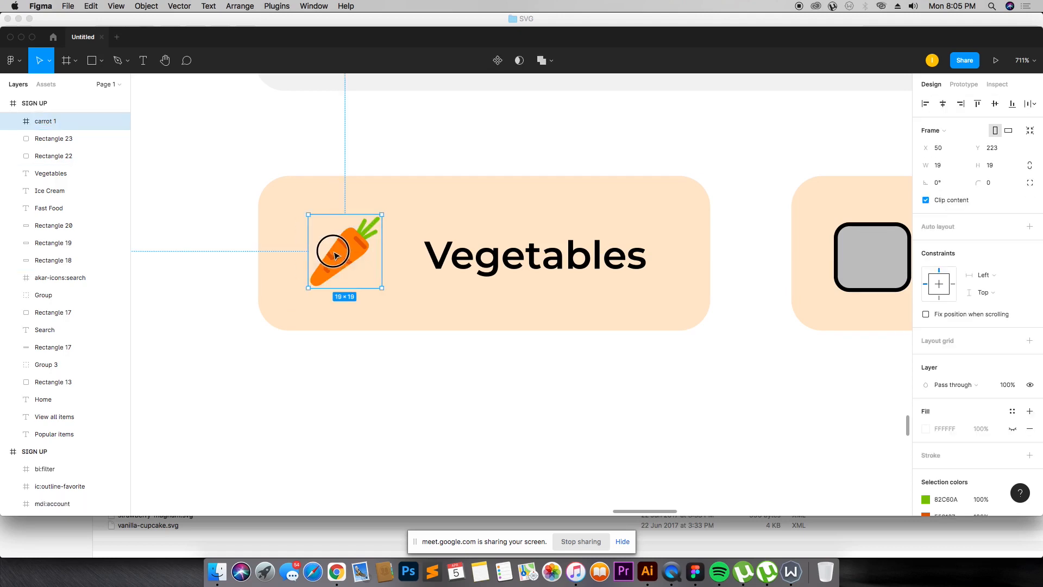
{"action": "key", "text": "super+Tab"}
Step: Import cheeseburger.svg and place it at about 28 × 28 over the Fast Food pill's placeholder square
{"action": "key", "text": "super+Tab"}
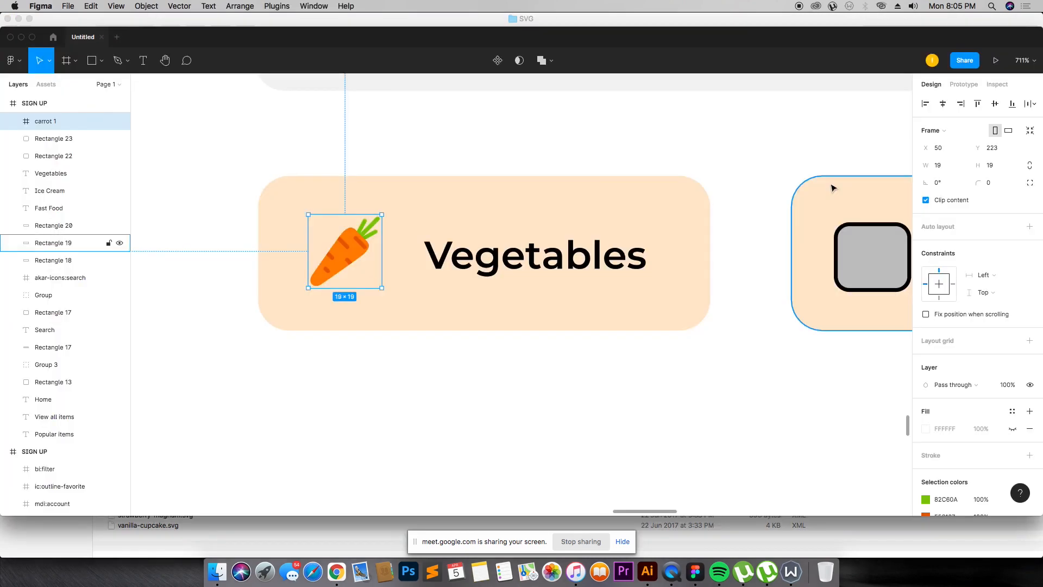
{"action": "key", "text": "super+minus"}
{"action": "key", "text": "super+minus"}
{"action": "key", "text": "super+equal"}
{"action": "key", "text": "super+Tab"}
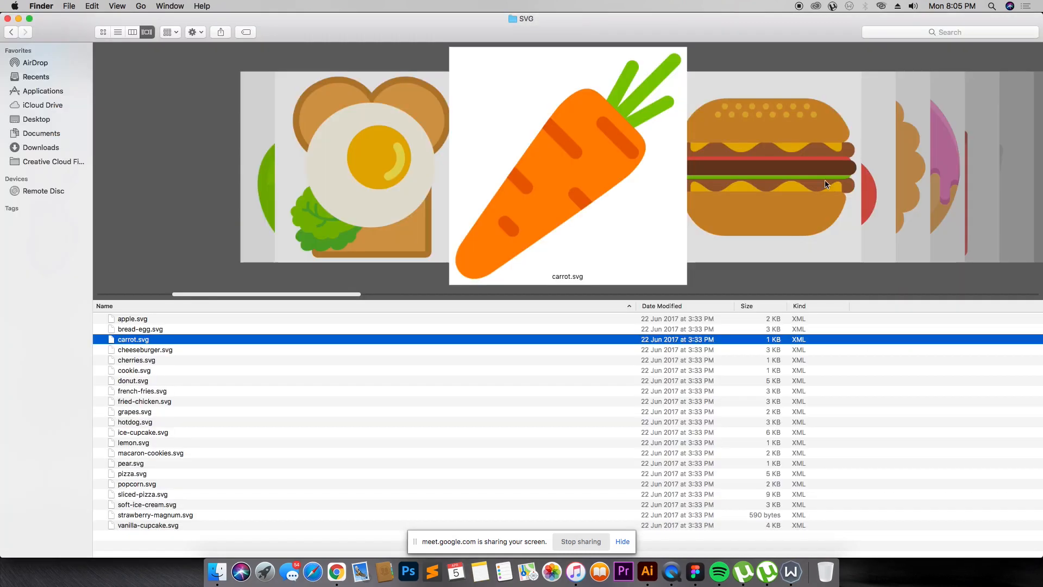
{"action": "left_click", "coordinate": [791, 228]}
{"action": "left_click_drag", "start_coordinate": [184, 349], "coordinate": [590, 329]}
{"action": "key", "text": "super+Tab"}
{"action": "left_click_drag", "start_coordinate": [689, 427], "coordinate": [750, 253]}
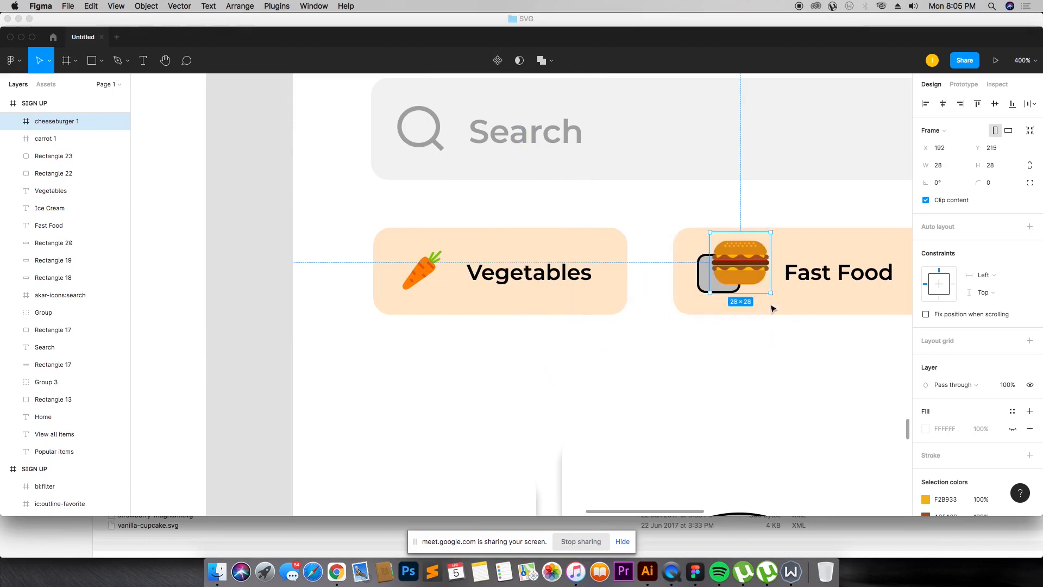
{"action": "mouse_move", "coordinate": [775, 295]}
{"action": "left_mouse_down"}
{"action": "mouse_move", "coordinate": [741, 264]}
{"action": "mouse_move", "coordinate": [752, 273]}
{"action": "mouse_move", "coordinate": [723, 268]}
{"action": "mouse_move", "coordinate": [772, 314]}
{"action": "left_mouse_up"}
{"action": "left_click_drag", "start_coordinate": [670, 214], "coordinate": [769, 321]}
Step: Delete the grey placeholder square behind the cheeseburger icon in the Fast Food pill
{"action": "left_click", "coordinate": [120, 174]}
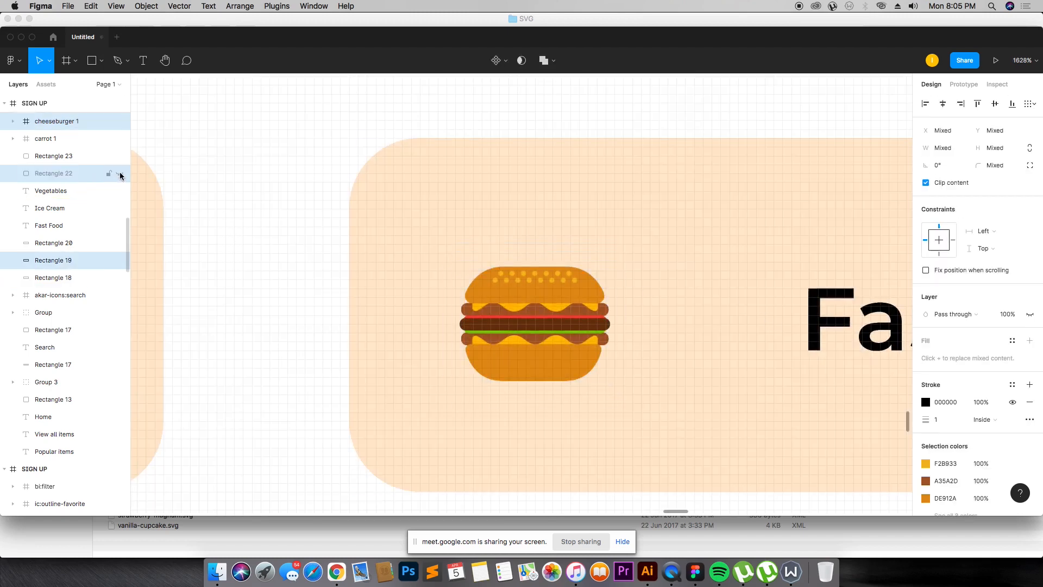
{"action": "left_click", "coordinate": [69, 175]}
{"action": "left_click", "coordinate": [120, 174]}
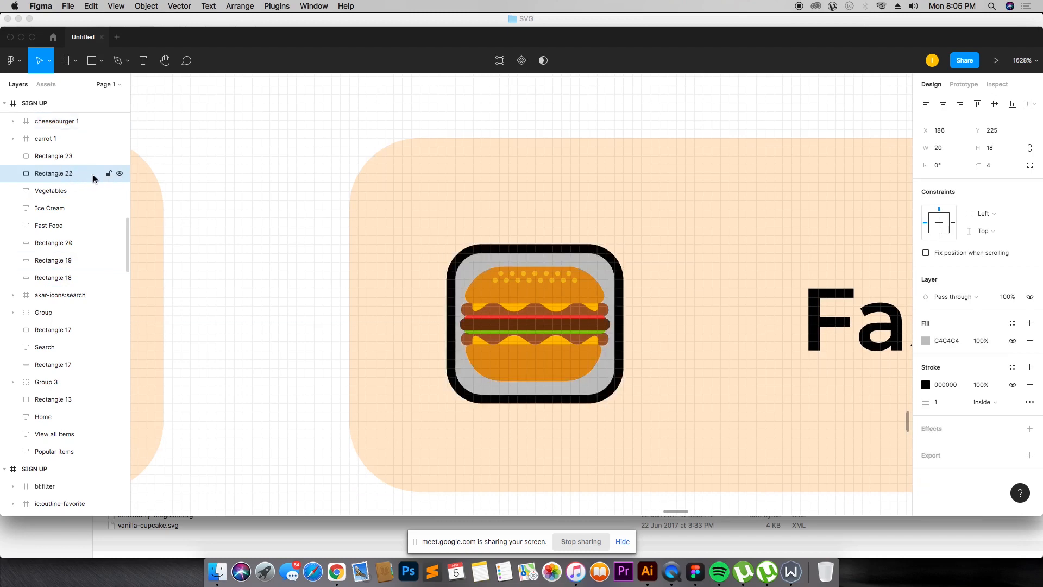
{"action": "key", "text": "Delete"}
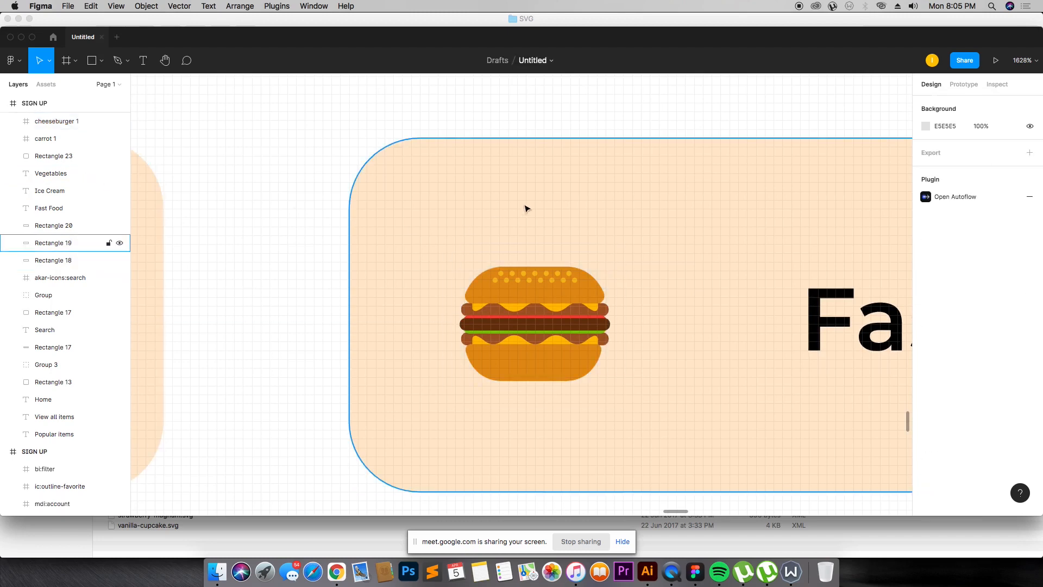
Step: Import soft-ice-cream.svg and scale it to about 17 × 17 over the Ice Cream pill's placeholder square
{"action": "key", "text": "super+minus"}
{"action": "key", "text": "super+minus"}
{"action": "key", "text": "super+Tab"}
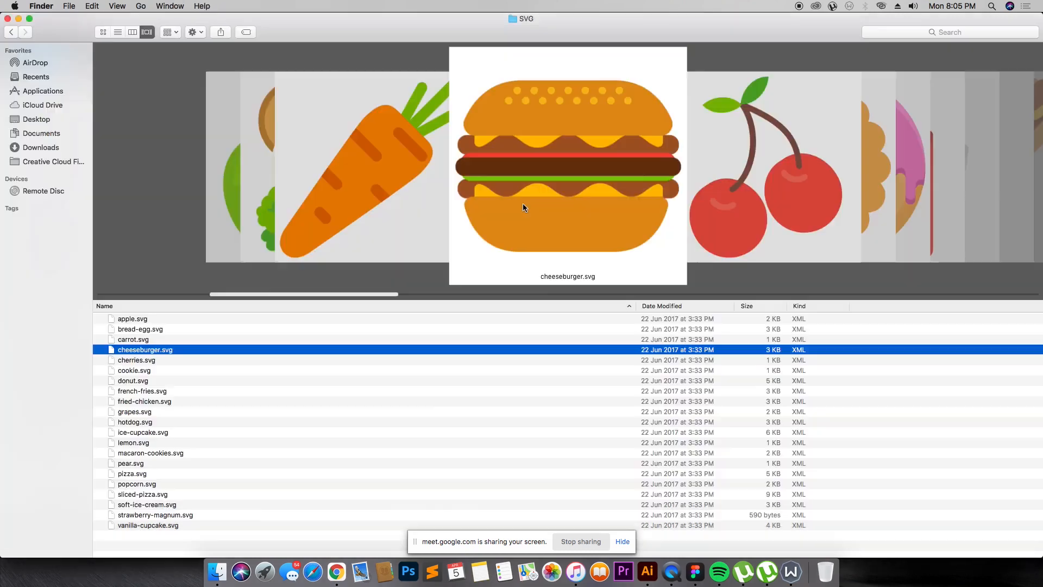
{"action": "scroll", "coordinate": [752, 174], "scroll_direction": "right", "scroll_amount": 5}
{"action": "scroll", "coordinate": [744, 181], "scroll_direction": "right", "scroll_amount": 10}
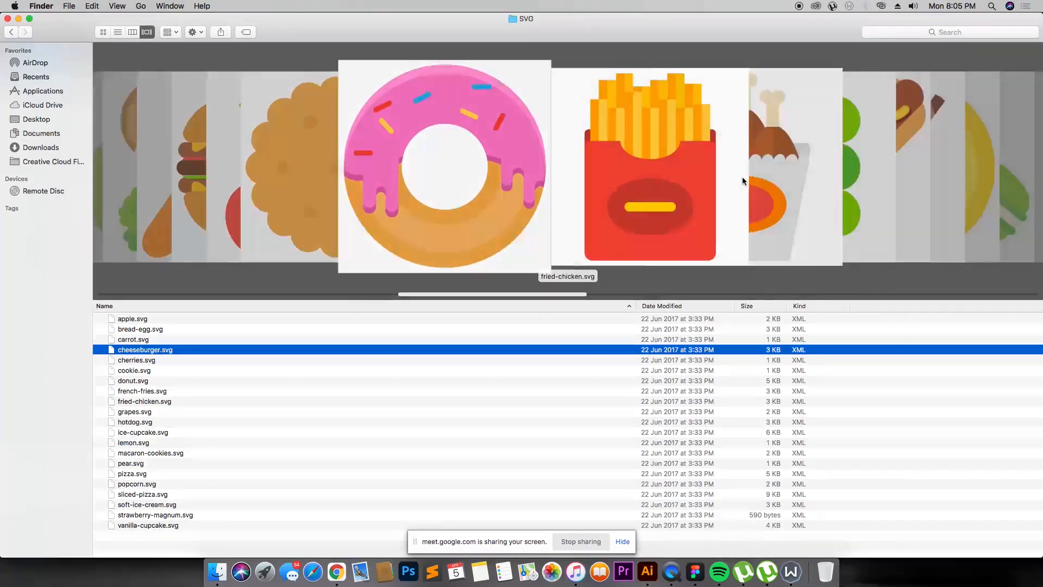
{"action": "scroll", "coordinate": [742, 177], "scroll_direction": "right", "scroll_amount": 8}
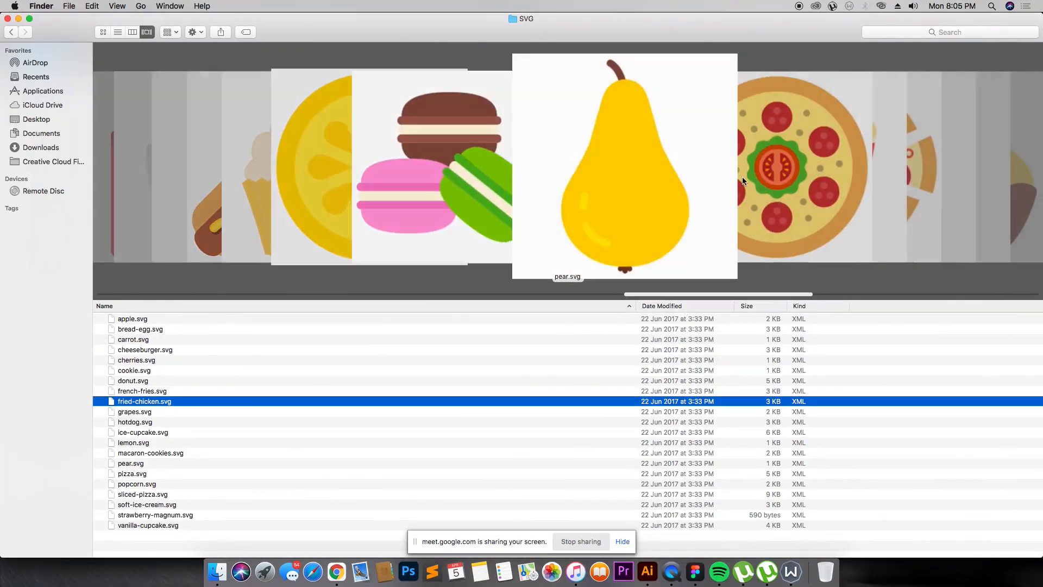
{"action": "scroll", "coordinate": [743, 178], "scroll_direction": "right", "scroll_amount": 3}
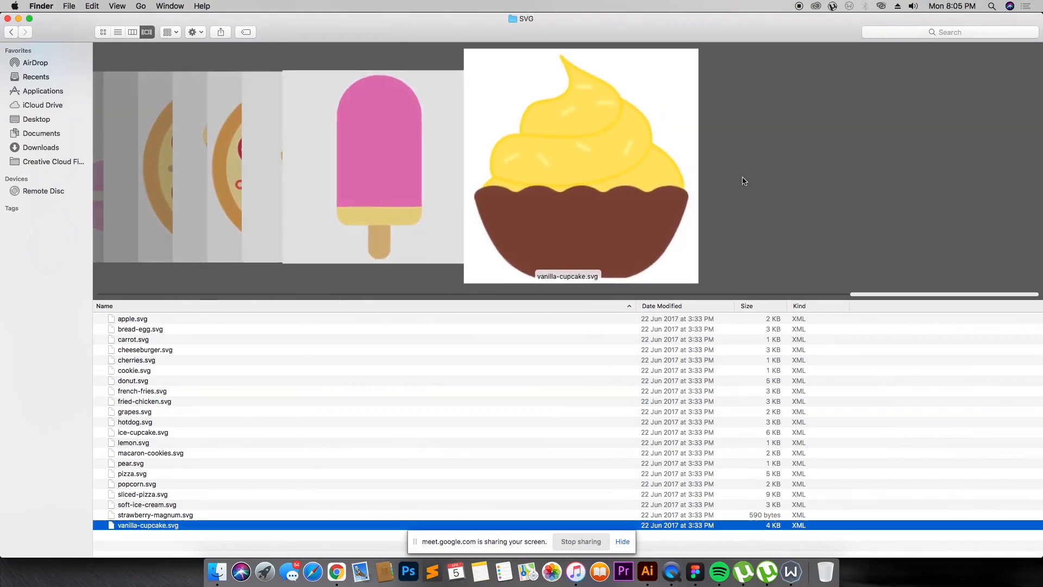
{"action": "scroll", "coordinate": [742, 177], "scroll_direction": "left", "scroll_amount": 5}
{"action": "scroll", "coordinate": [742, 179], "scroll_direction": "right", "scroll_amount": 3}
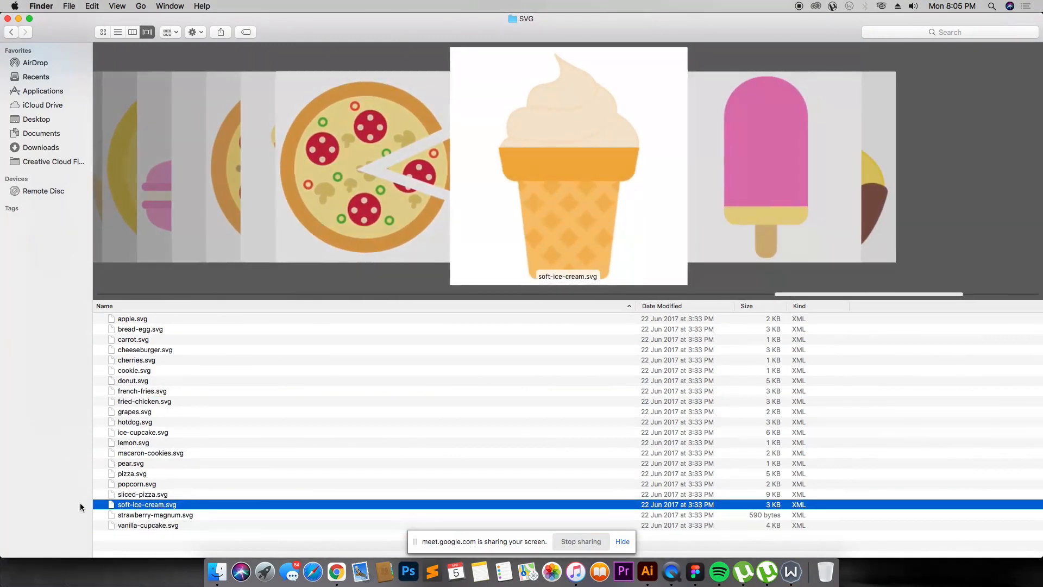
{"action": "left_click_drag", "start_coordinate": [150, 505], "coordinate": [439, 372]}
{"action": "key", "text": "super+Tab"}
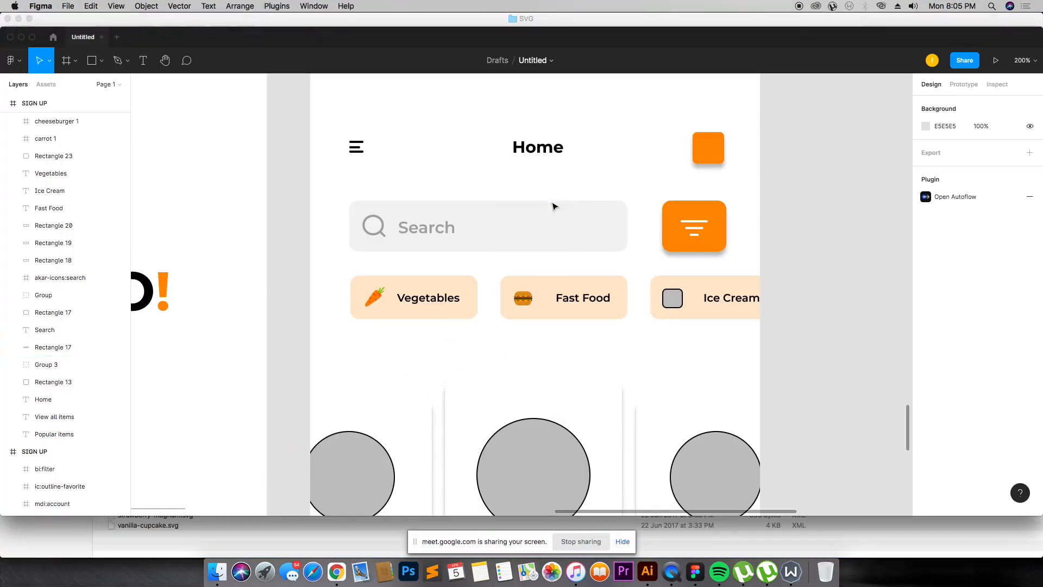
{"action": "left_click_drag", "start_coordinate": [555, 207], "coordinate": [553, 202]}
{"action": "left_click_drag", "start_coordinate": [606, 247], "coordinate": [526, 161]}
{"action": "key", "text": "super+z"}
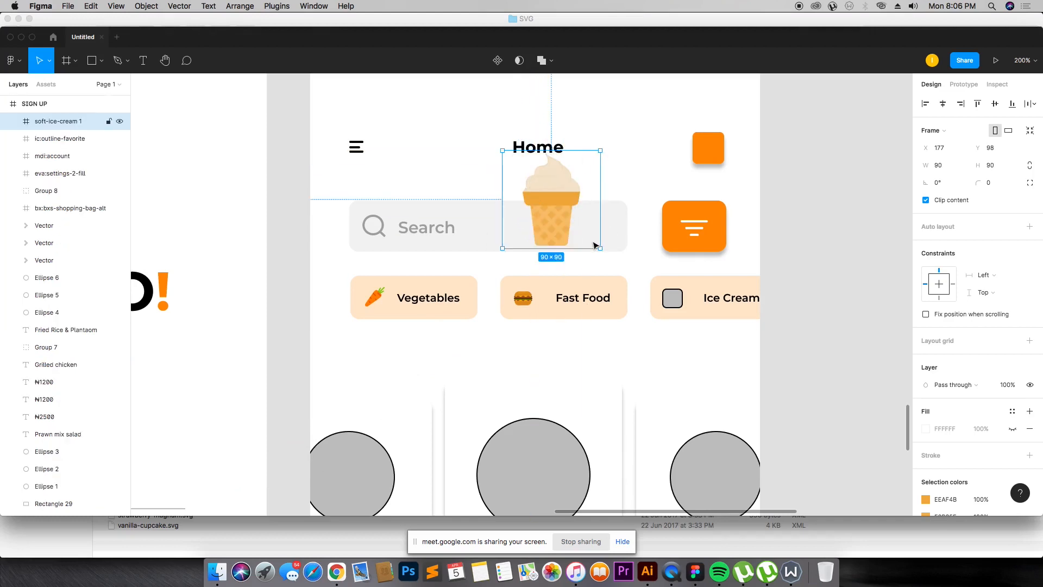
{"action": "left_click_drag", "start_coordinate": [600, 249], "coordinate": [678, 298]}
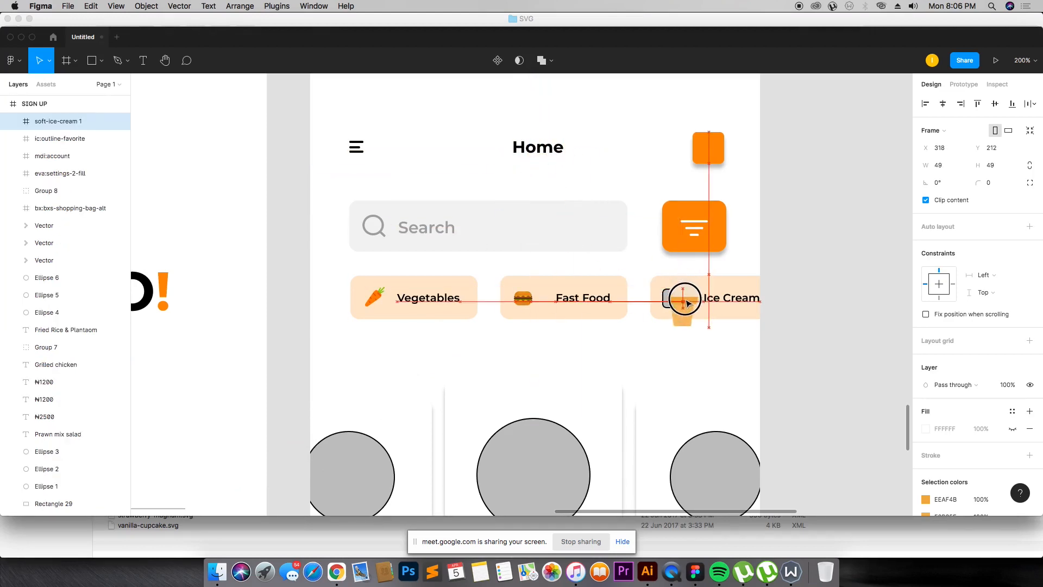
{"action": "left_click_drag", "start_coordinate": [708, 329], "coordinate": [683, 301]}
{"action": "left_click_drag", "start_coordinate": [613, 243], "coordinate": [756, 358]}
{"action": "left_click_drag", "start_coordinate": [478, 228], "coordinate": [490, 265]}
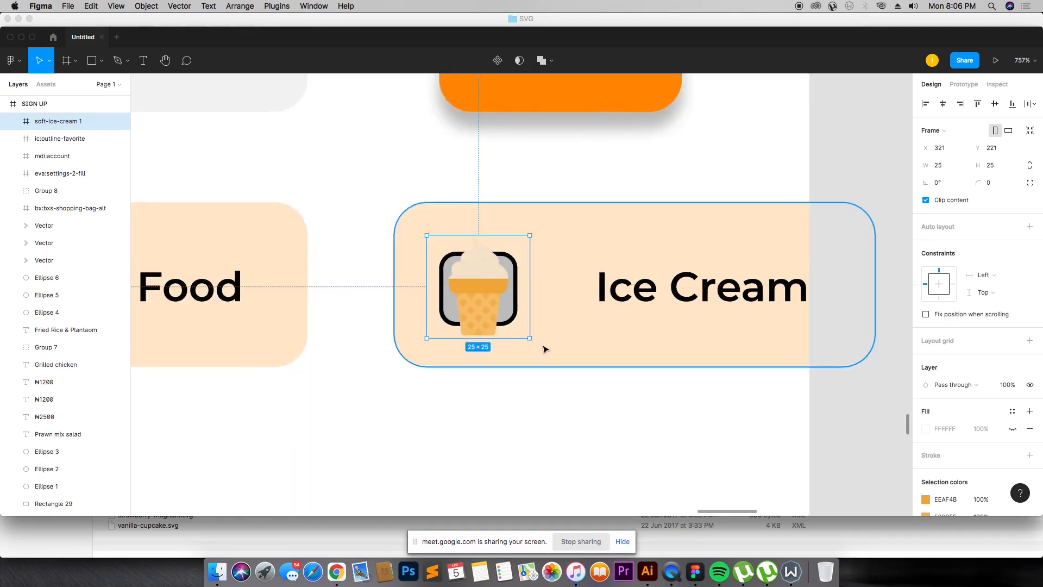
{"action": "left_click_drag", "start_coordinate": [532, 339], "coordinate": [474, 283]}
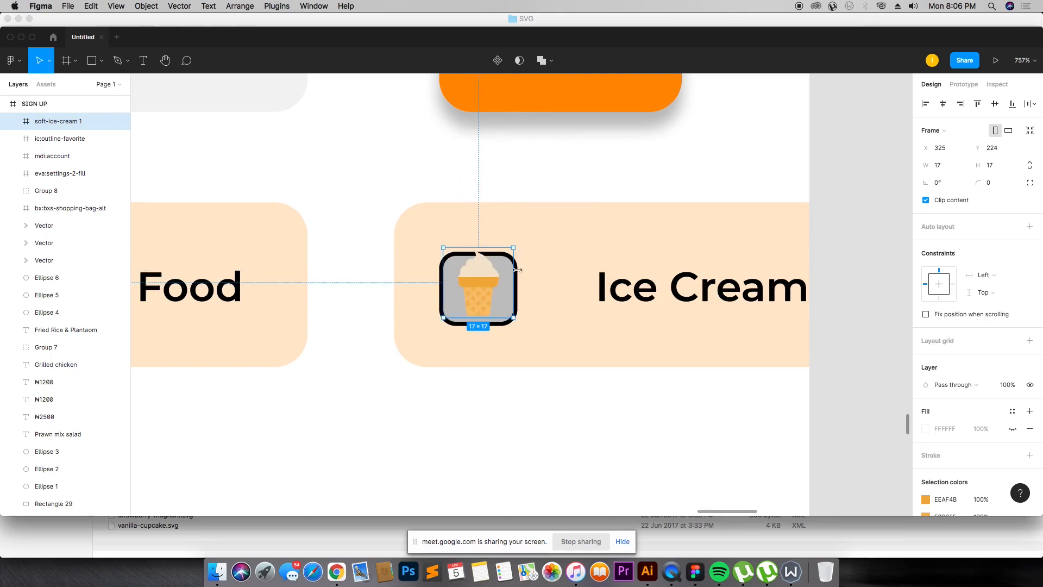
Step: Delete the grey placeholder square behind the ice cream icon in the Ice Cream pill
{"action": "left_click", "coordinate": [499, 326], "text": "shift"}
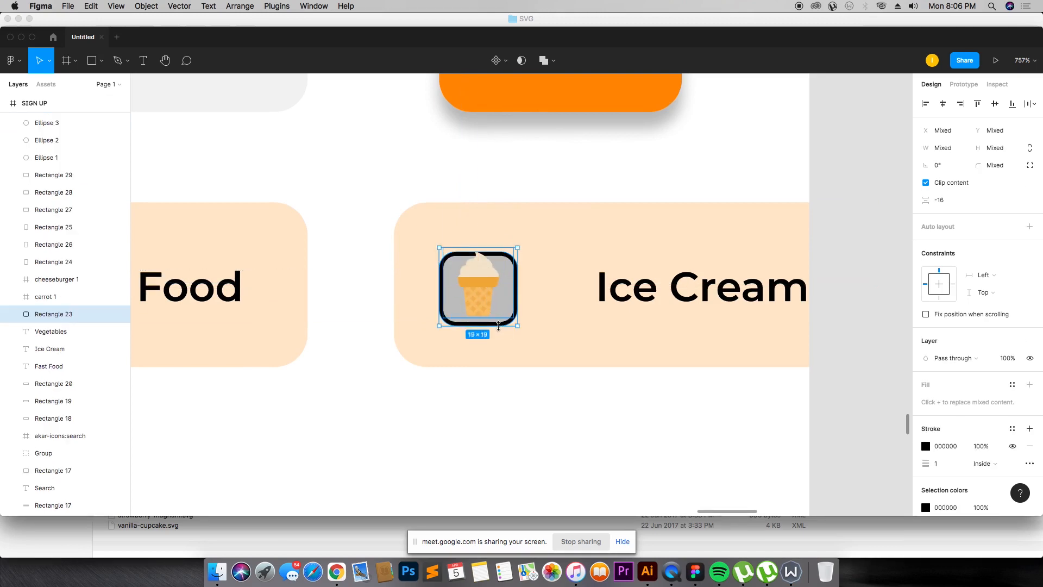
{"action": "left_click", "coordinate": [55, 315]}
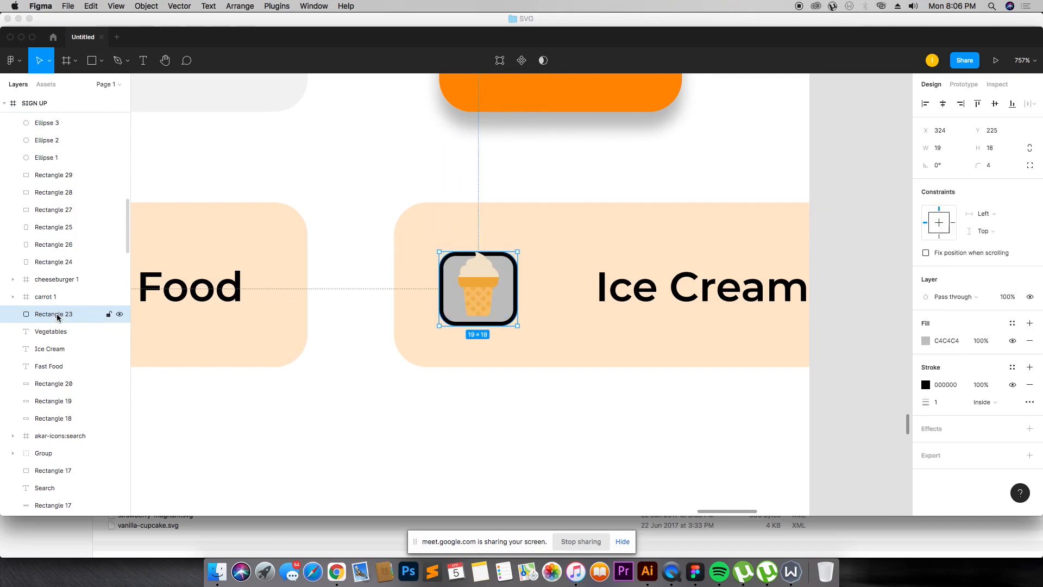
{"action": "key", "text": "Delete"}
{"action": "left_click", "coordinate": [492, 278]}
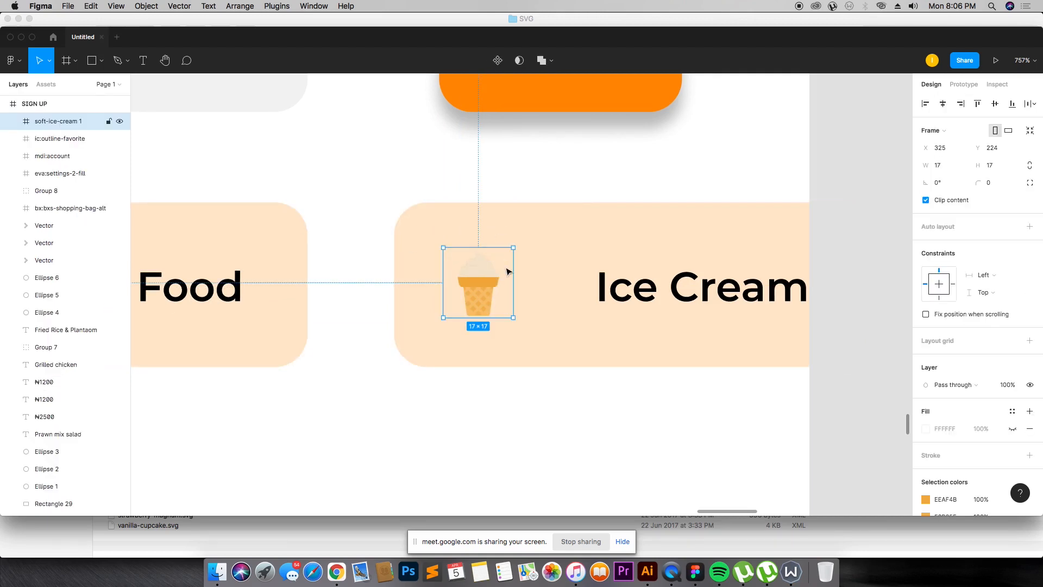
Step: Review the Home screen's category pills with their new food icons
{"action": "scroll", "coordinate": [507, 272], "scroll_direction": "down", "scroll_amount": 10}
{"action": "scroll", "coordinate": [507, 271], "scroll_direction": "up", "scroll_amount": 5}
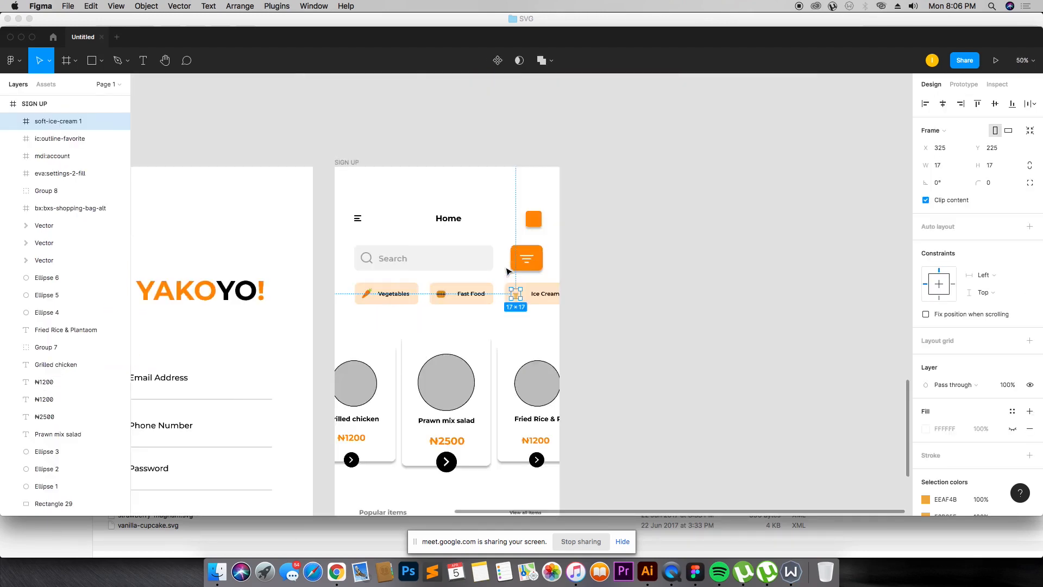
{"action": "left_click_drag", "start_coordinate": [301, 125], "coordinate": [656, 381]}
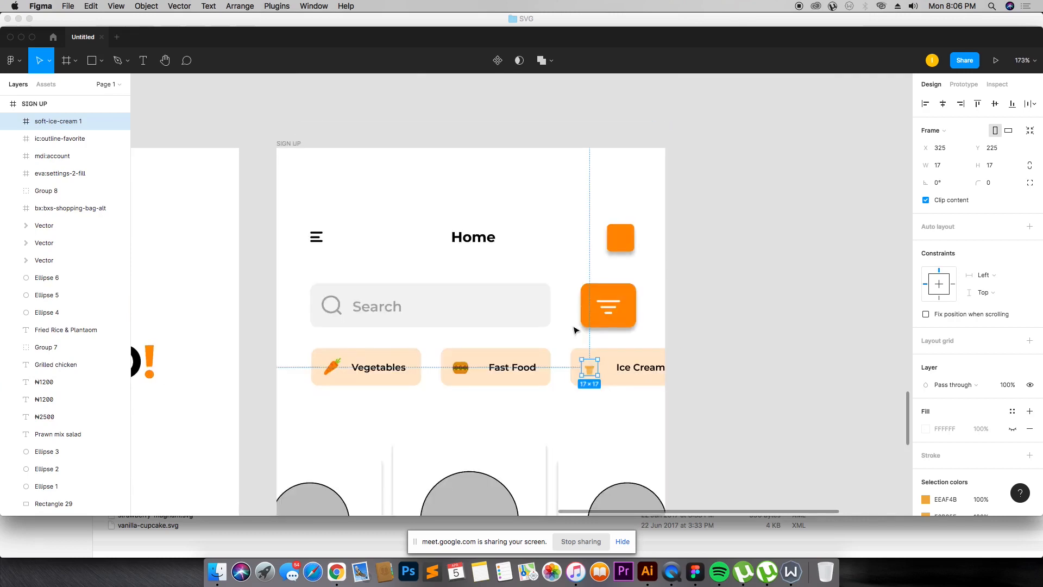
{"action": "scroll", "coordinate": [570, 326], "scroll_direction": "down", "scroll_amount": 5}
{"action": "scroll", "coordinate": [571, 325], "scroll_direction": "up", "scroll_amount": 5}
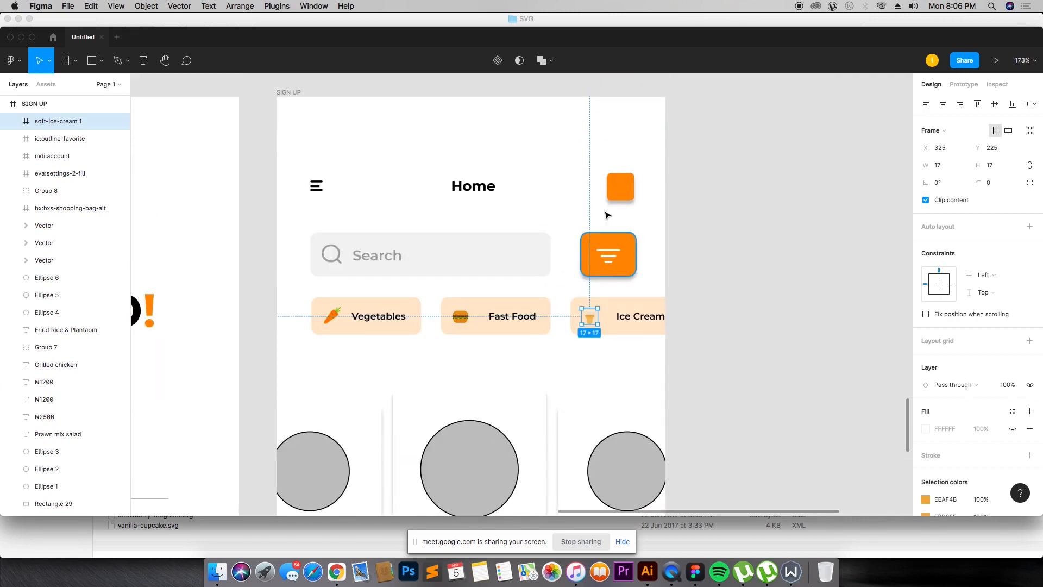
{"action": "scroll", "coordinate": [468, 304], "scroll_direction": "down", "scroll_amount": 3}
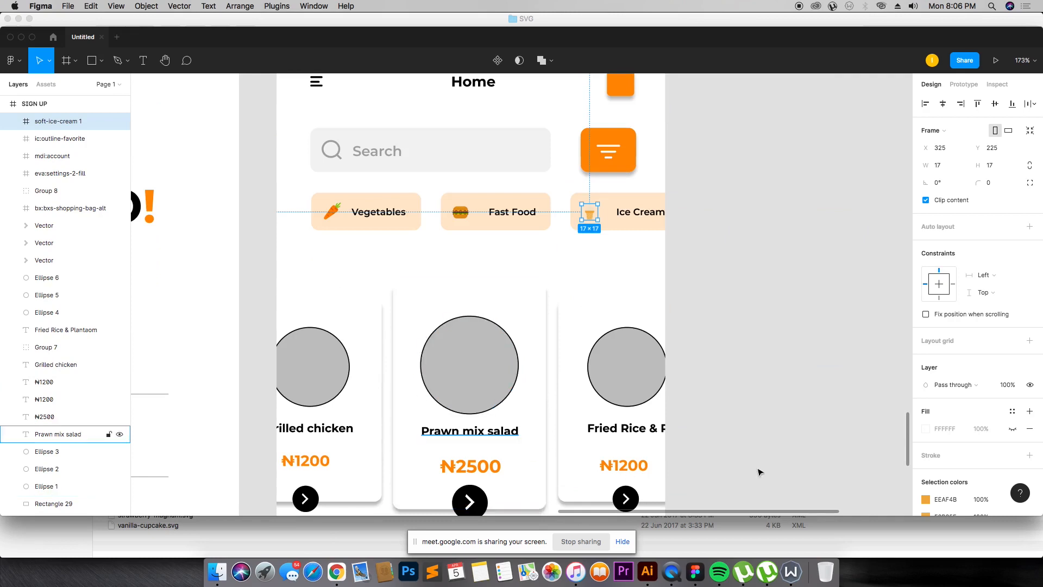
Step: Switch to Chrome, open a new tab and search Google Images for PRAWN MIX SALAD
{"action": "key", "text": "super+Tab"}
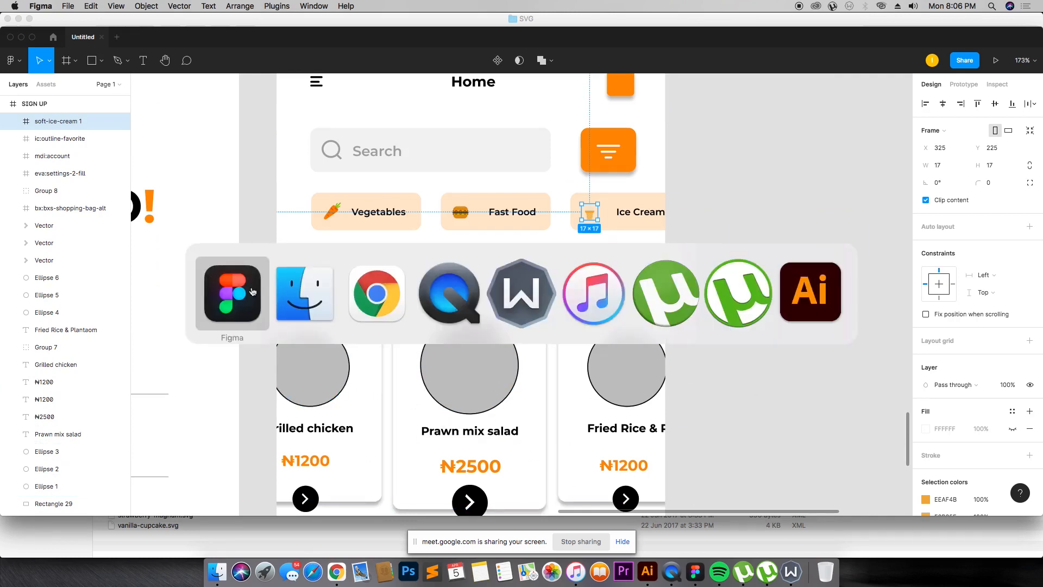
{"action": "left_click", "coordinate": [399, 279]}
{"action": "left_click", "coordinate": [314, 26]}
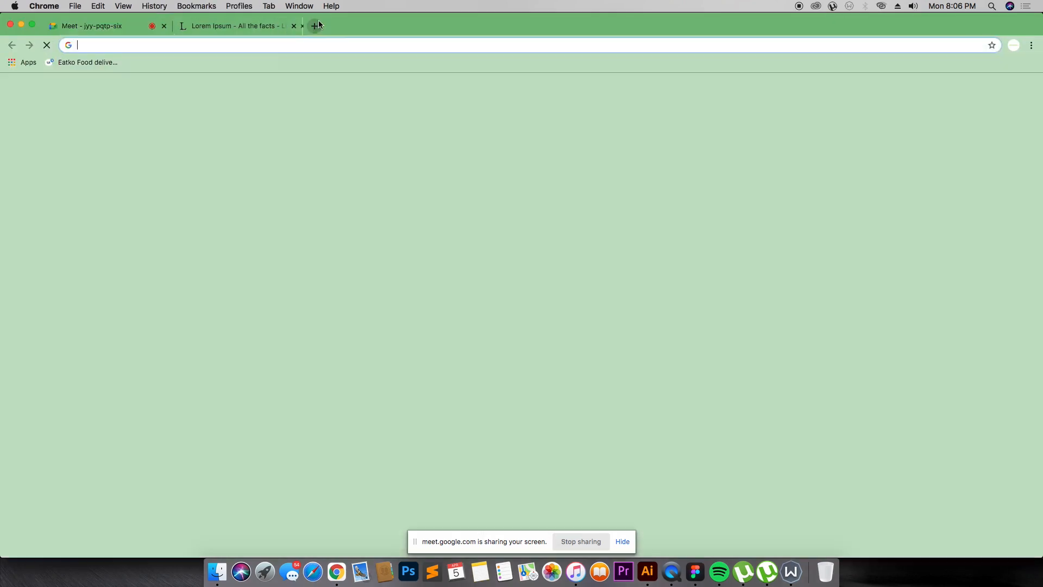
{"action": "type", "text": "Plantain"}
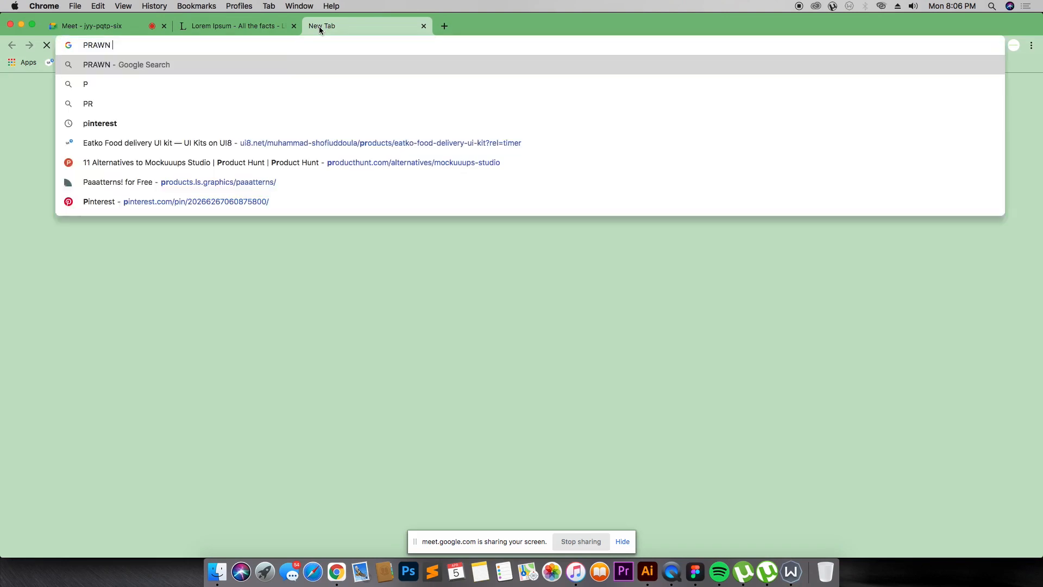
{"action": "key", "text": "super+Tab"}
{"action": "left_click", "coordinate": [320, 26]}
{"action": "type", "text": "PRAWN MIX"}
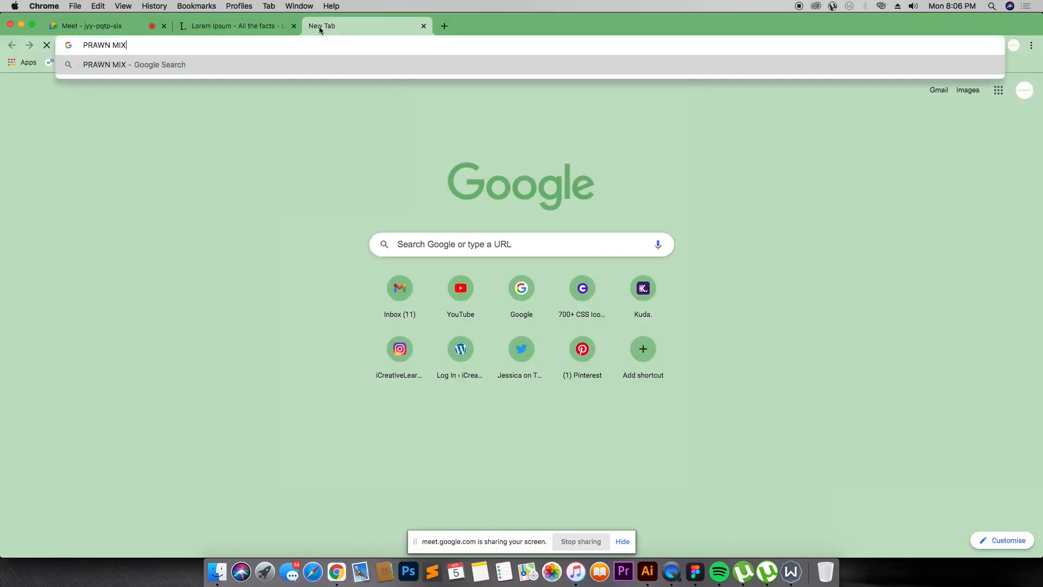
{"action": "type", "text": " SALAD"}
{"action": "key", "text": "Return"}
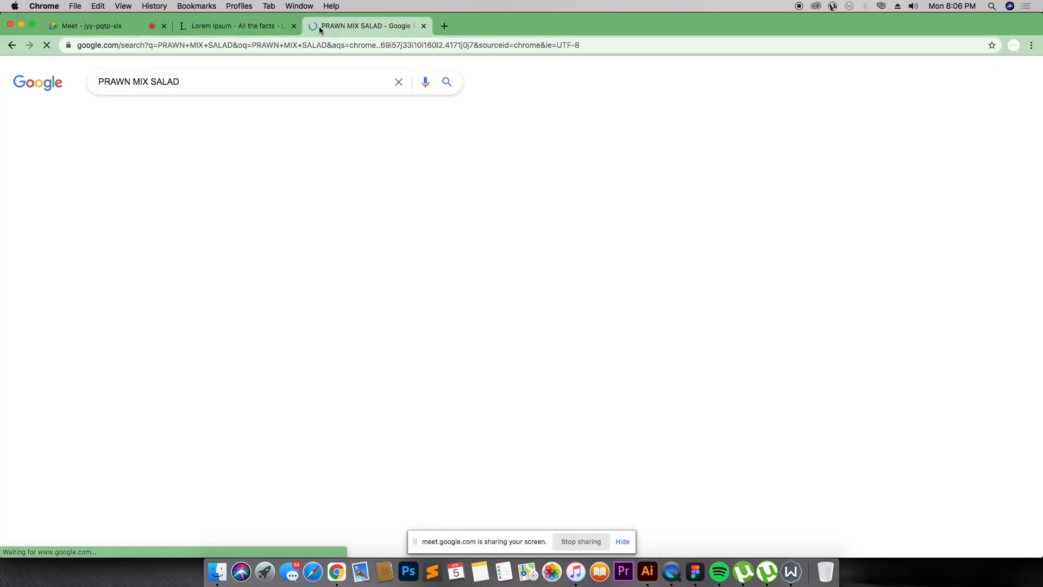
{"action": "left_click", "coordinate": [157, 119]}
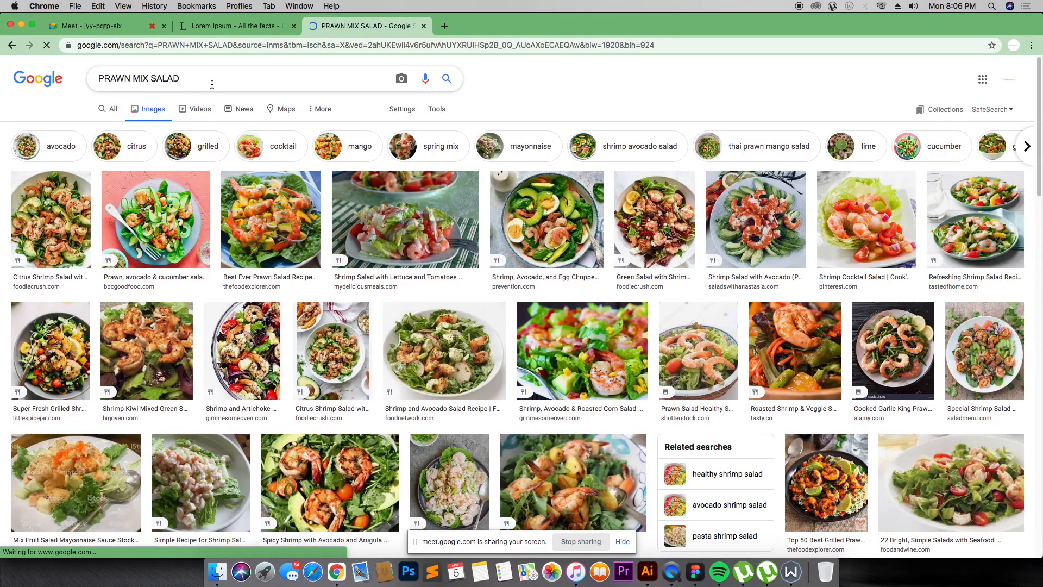
Step: Scroll through the PRAWN MIX SALAD image results to look for a suitable dish photo
{"action": "scroll", "coordinate": [576, 299], "scroll_direction": "down", "scroll_amount": 8}
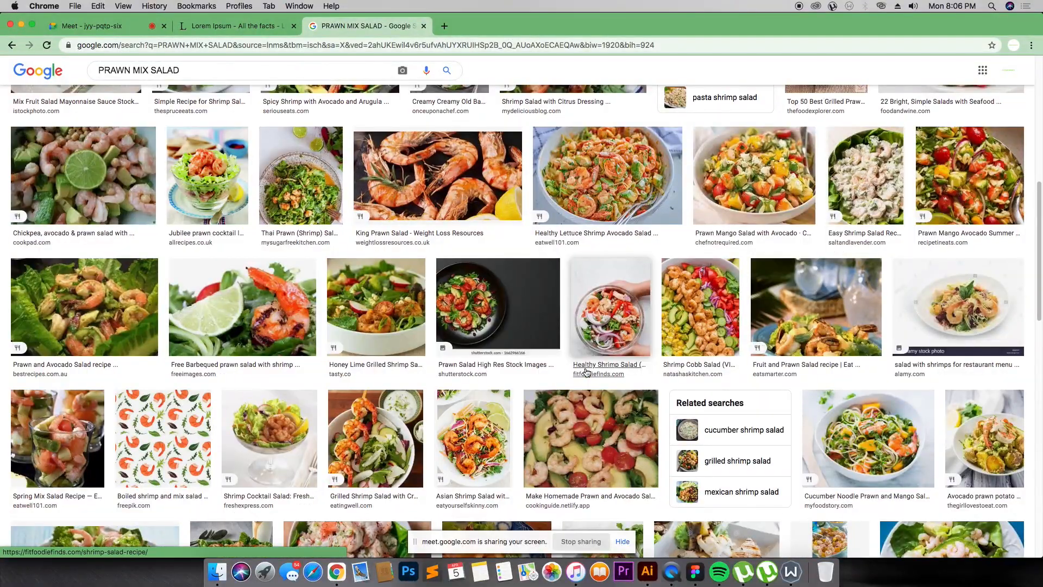
{"action": "scroll", "coordinate": [587, 373], "scroll_direction": "down", "scroll_amount": 15}
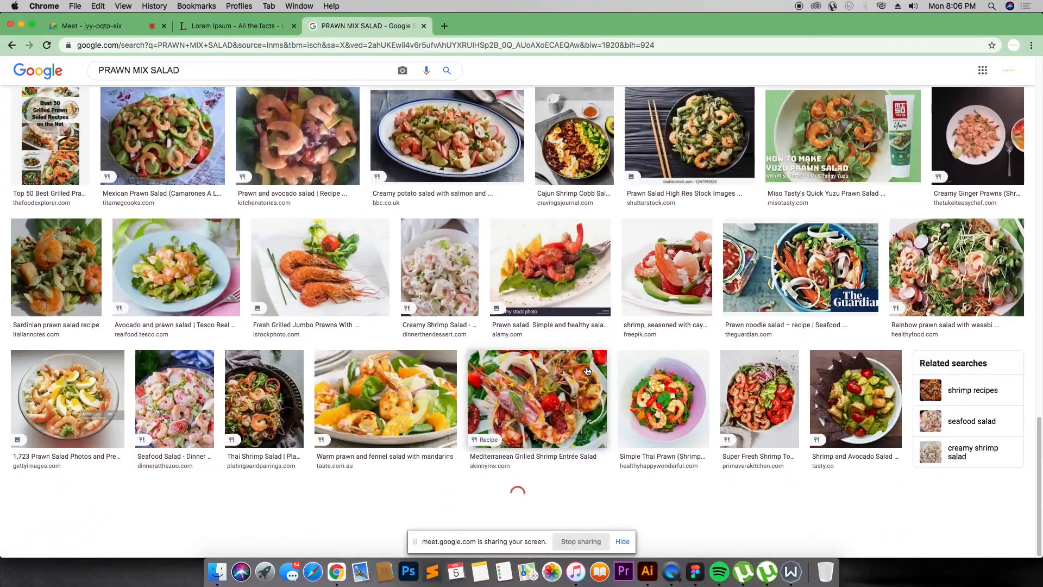
{"action": "scroll", "coordinate": [587, 372], "scroll_direction": "down", "scroll_amount": 5}
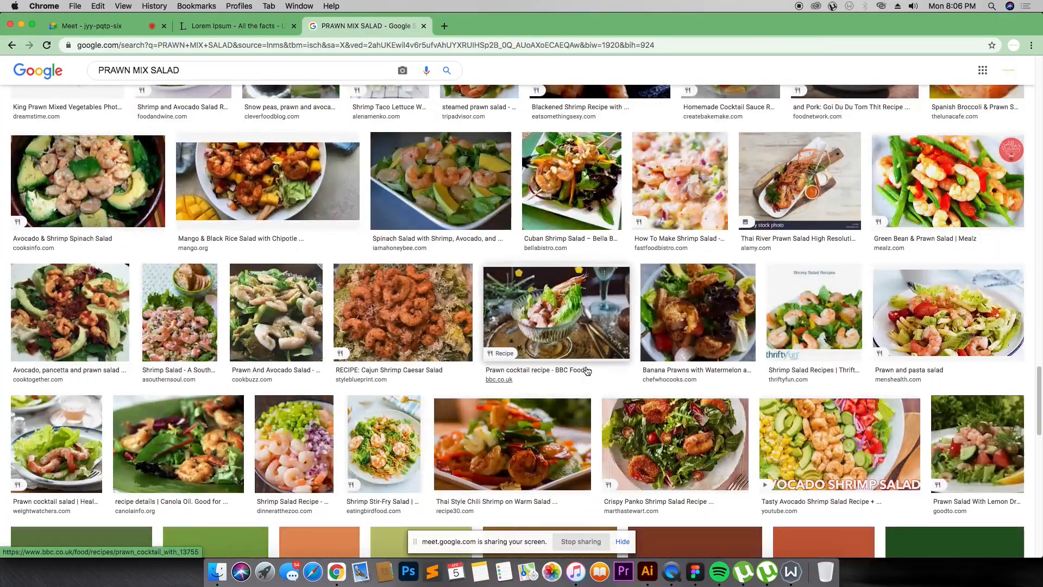
{"action": "scroll", "coordinate": [586, 372], "scroll_direction": "down", "scroll_amount": 3}
{"action": "scroll", "coordinate": [587, 372], "scroll_direction": "down", "scroll_amount": 10}
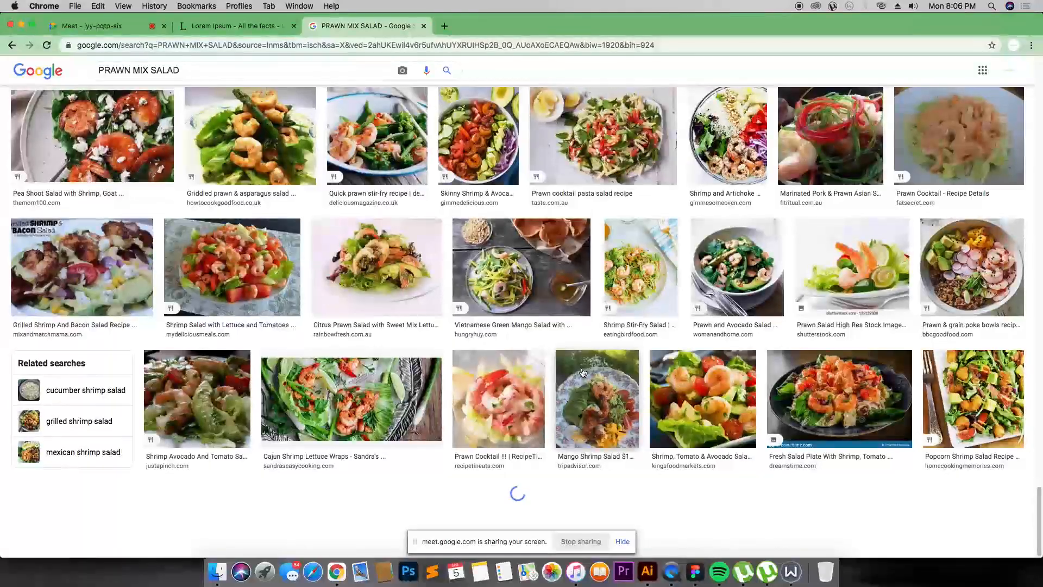
{"action": "scroll", "coordinate": [558, 357], "scroll_direction": "down", "scroll_amount": 5}
{"action": "scroll", "coordinate": [405, 316], "scroll_direction": "down", "scroll_amount": 5}
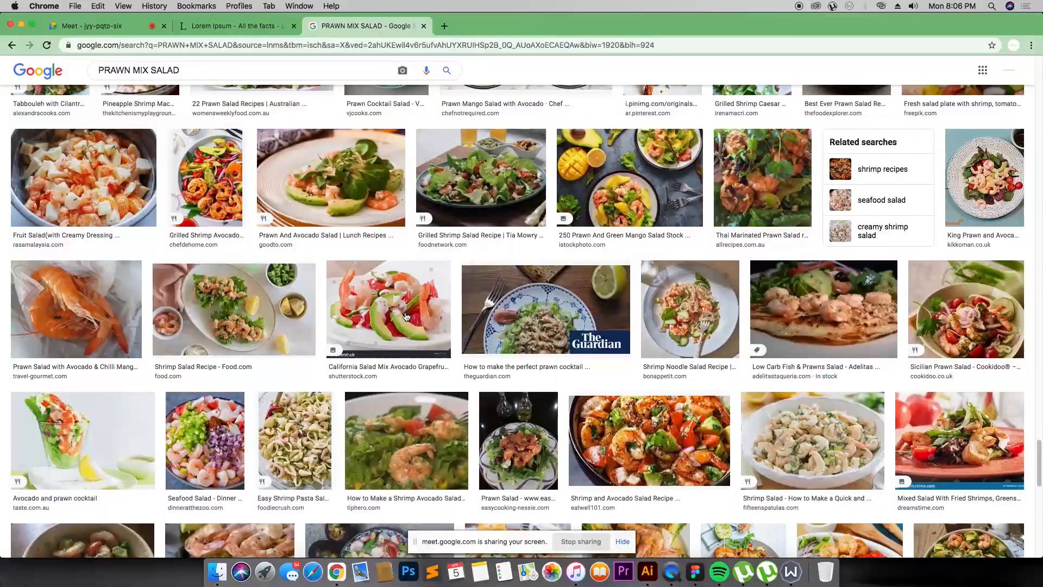
{"action": "scroll", "coordinate": [405, 317], "scroll_direction": "down", "scroll_amount": 4}
{"action": "scroll", "coordinate": [406, 315], "scroll_direction": "down", "scroll_amount": 8}
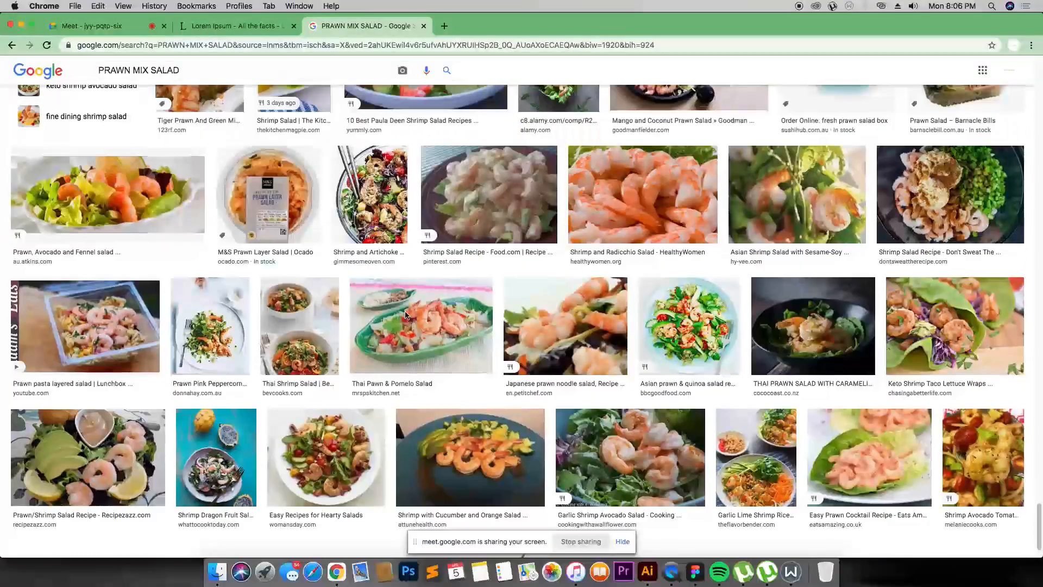
{"action": "scroll", "coordinate": [406, 315], "scroll_direction": "down", "scroll_amount": 2}
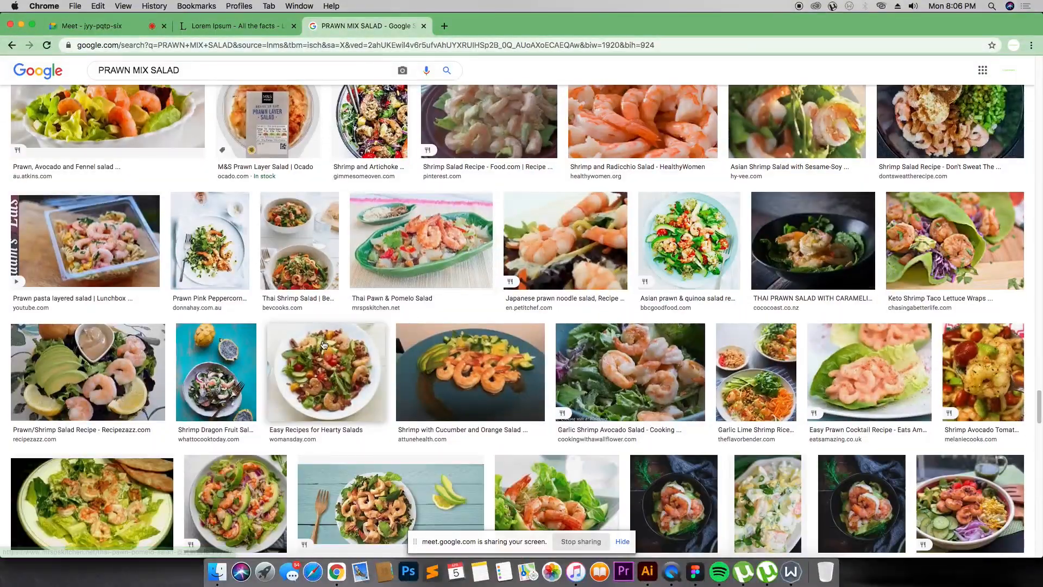
{"action": "scroll", "coordinate": [316, 280], "scroll_direction": "down", "scroll_amount": 8}
Step: Refine the image search to PRAWN MIX SALAD PHOTOGRAPHY
{"action": "scroll", "coordinate": [315, 281], "scroll_direction": "up", "scroll_amount": 20}
{"action": "left_click", "coordinate": [228, 77]}
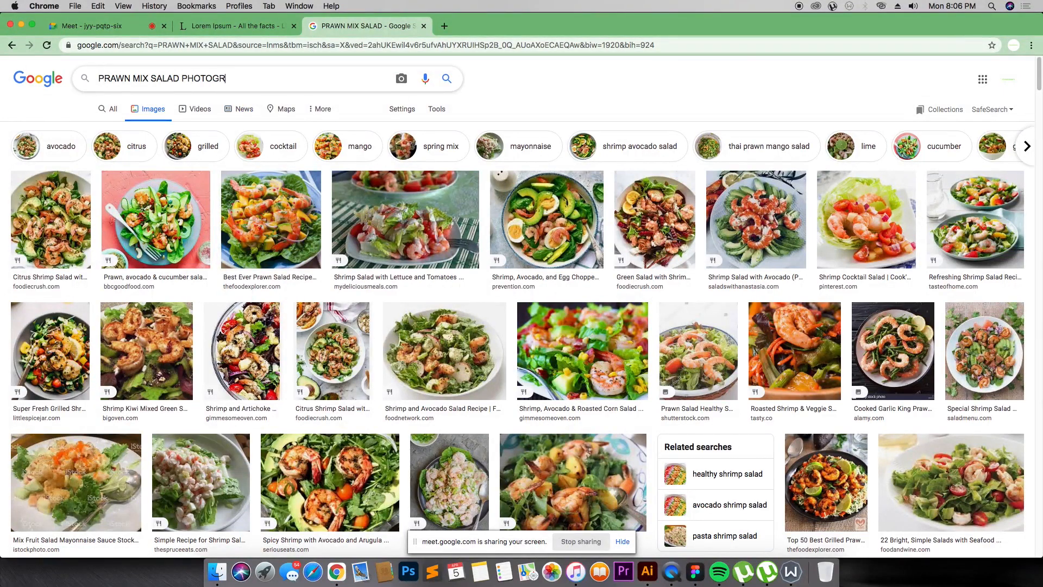
{"action": "type", "text": "PHOTOGRAPHY"}
{"action": "key", "text": "Return"}
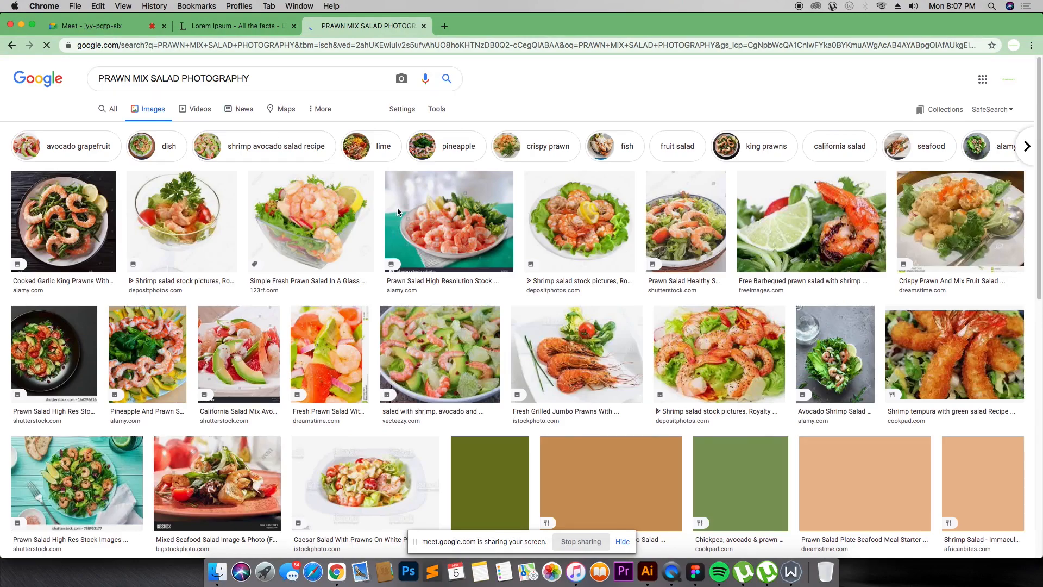
Step: Open the iStock shrimp salad bowl photo and save the image to Downloads
{"action": "scroll", "coordinate": [522, 300], "scroll_direction": "down", "scroll_amount": 15}
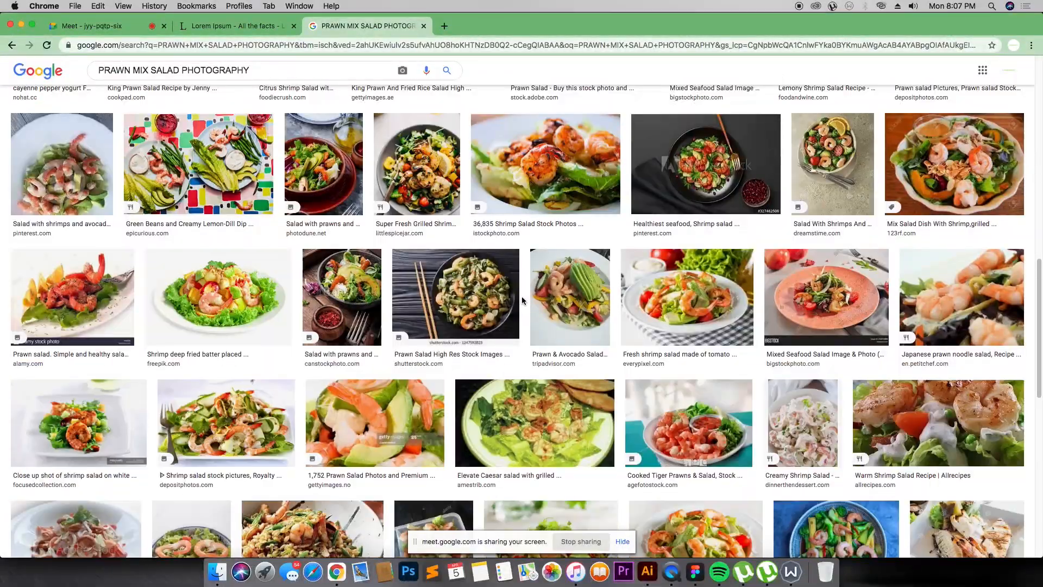
{"action": "scroll", "coordinate": [522, 296], "scroll_direction": "down", "scroll_amount": 15}
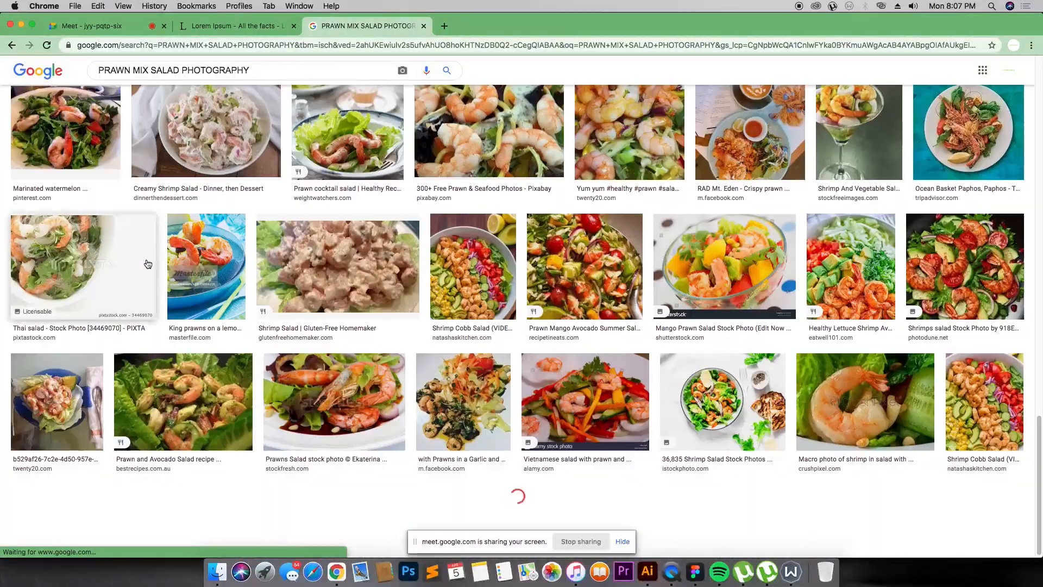
{"action": "left_click", "coordinate": [731, 401]}
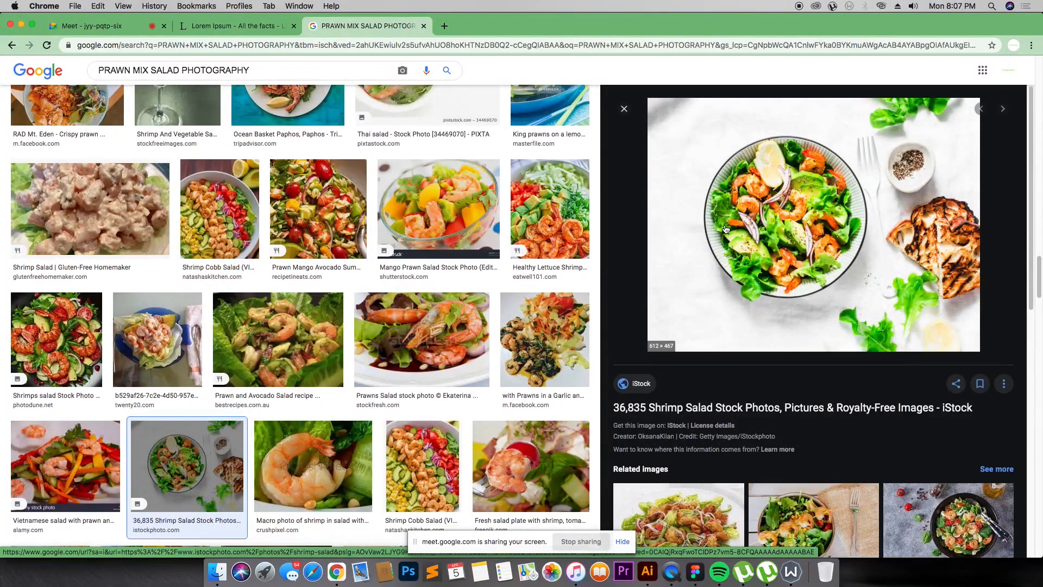
{"action": "right_click", "coordinate": [795, 235]}
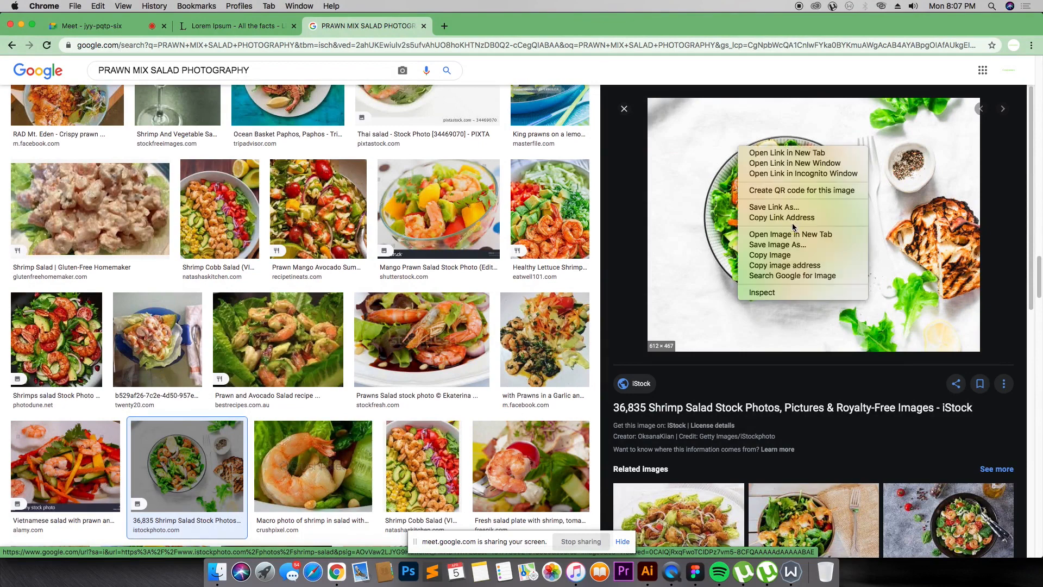
{"action": "left_click", "coordinate": [796, 245]}
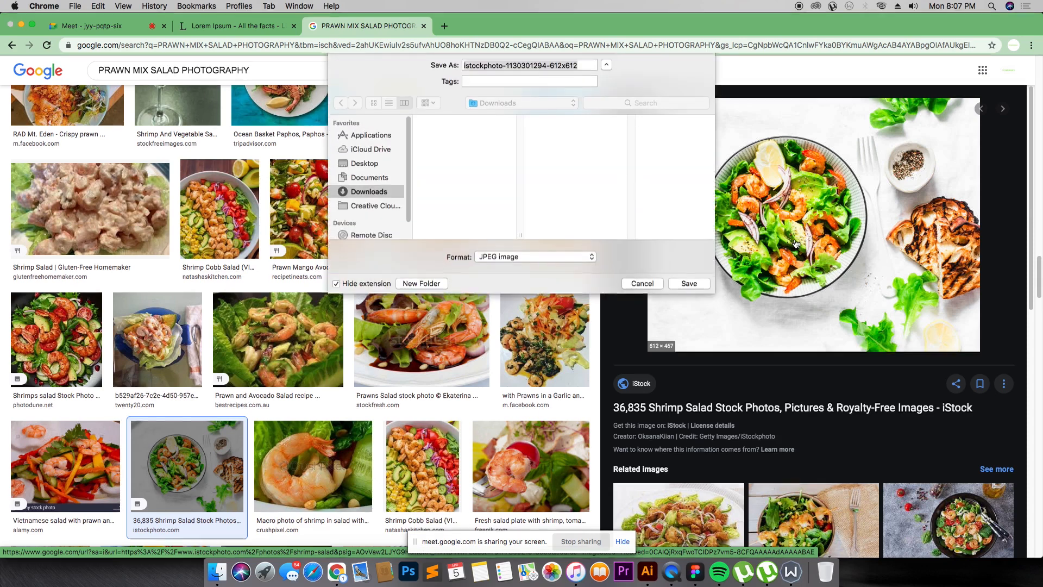
{"action": "left_click", "coordinate": [680, 287]}
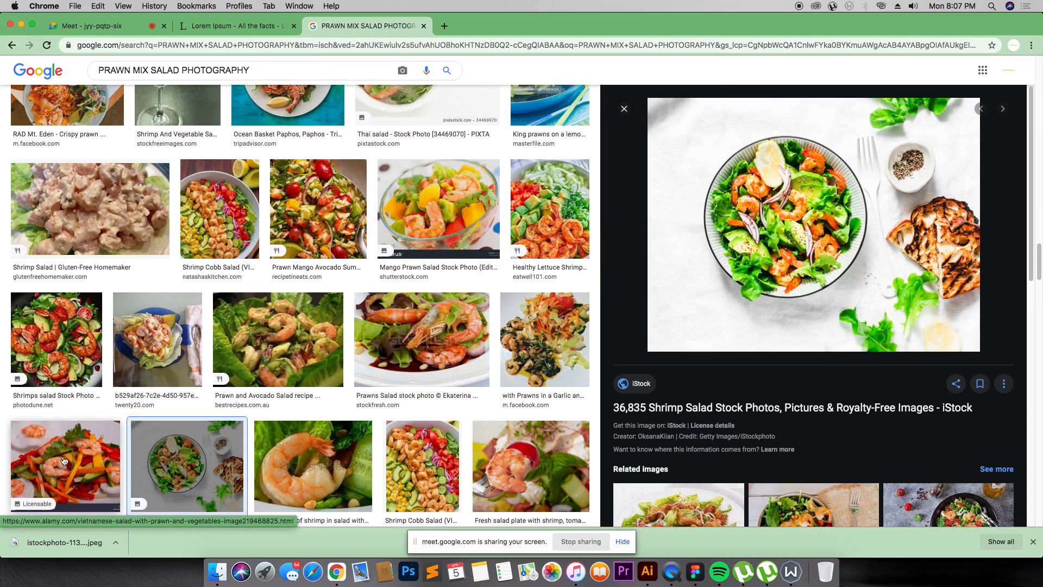
Step: Switch to Figma, drop the downloaded photo onto the canvas and scale it to about 296 × 226 over the Prawn mix salad card
{"action": "left_click_drag", "start_coordinate": [65, 543], "coordinate": [560, 268]}
{"action": "key", "text": "super+Tab"}
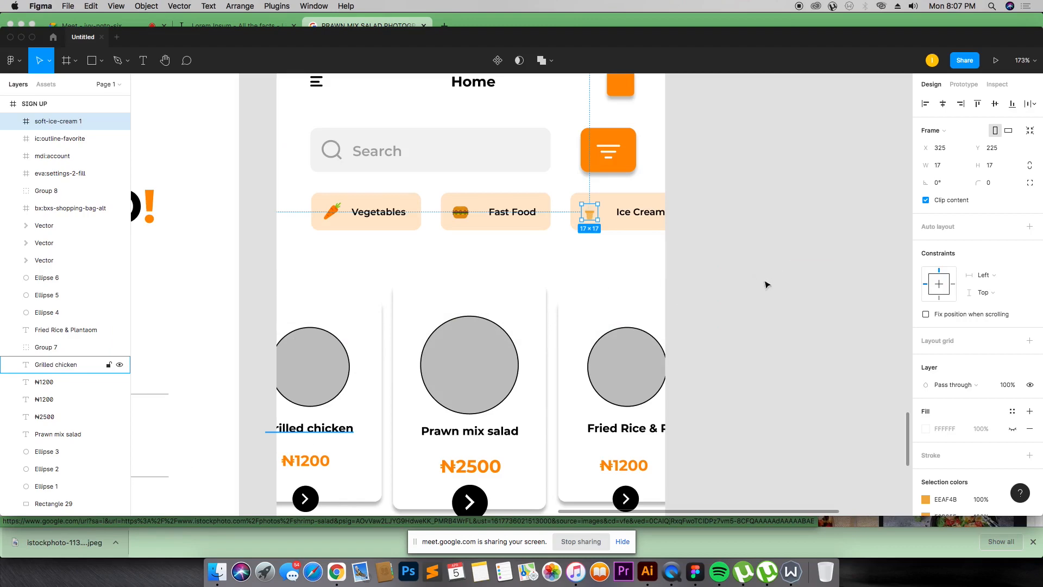
{"action": "left_click_drag", "start_coordinate": [774, 297], "coordinate": [658, 302]}
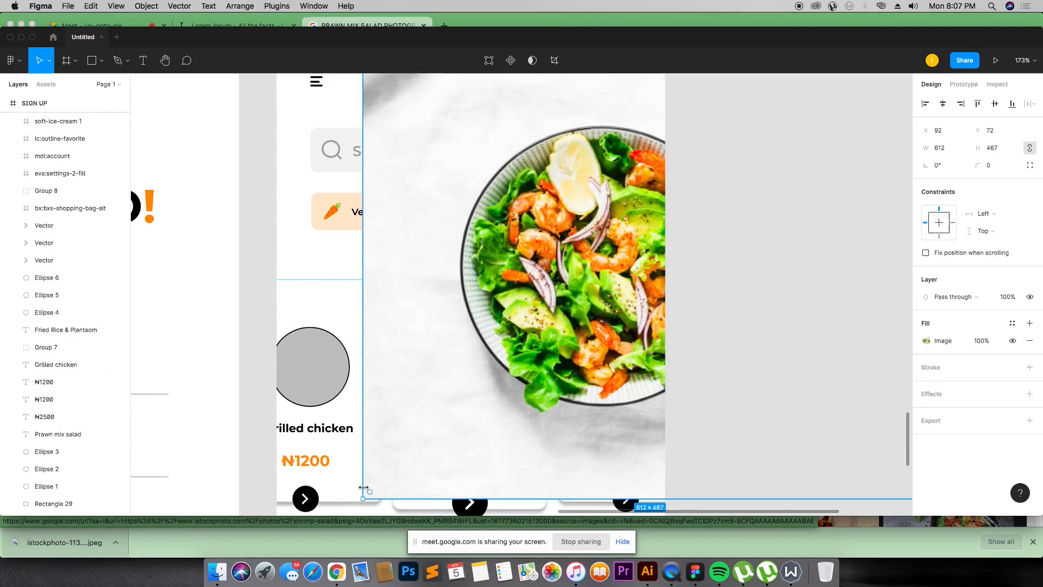
{"action": "left_click_drag", "start_coordinate": [365, 503], "coordinate": [673, 276]}
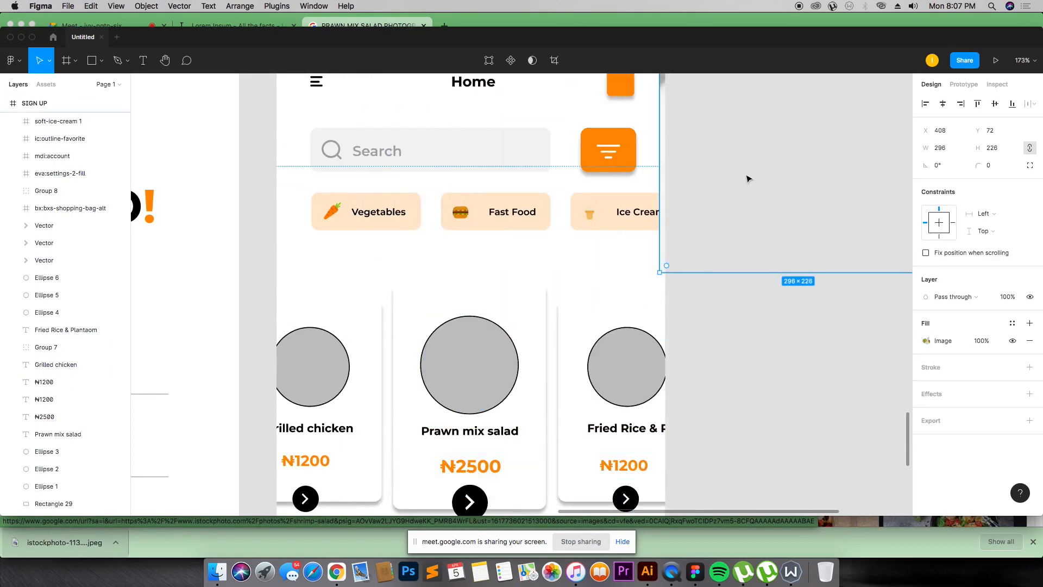
{"action": "left_click_drag", "start_coordinate": [747, 179], "coordinate": [480, 354]}
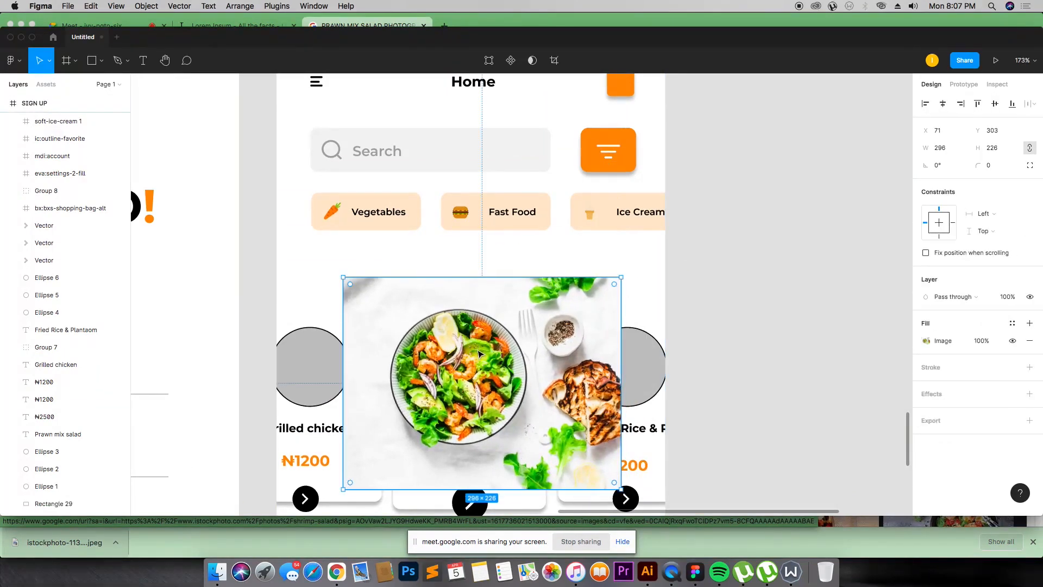
Step: Send the salad photo backward several levels in the layer order
{"action": "key", "text": "super+bracketleft"}
{"action": "key", "text": "super+bracketleft"}
{"action": "key", "text": "super+bracketleft"}
{"action": "key", "text": "super+bracketleft"}
{"action": "key", "text": "super+bracketleft"}
{"action": "key", "text": "super+bracketleft"}
{"action": "key", "text": "super+bracketleft"}
{"action": "key", "text": "super+bracketleft"}
{"action": "key", "text": "super+bracketleft"}
{"action": "key", "text": "super+bracketleft"}
{"action": "key", "text": "super+bracketleft"}
{"action": "key", "text": "super+bracketleft"}
{"action": "key", "text": "super+bracketleft"}
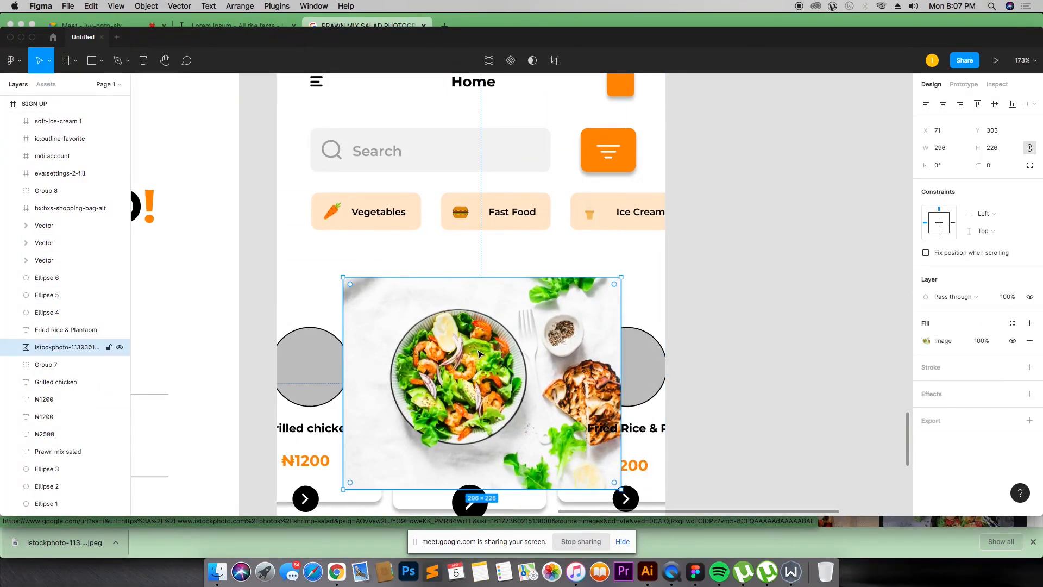
{"action": "key", "text": "super+bracketleft"}
{"action": "key", "text": "super+bracketleft"}
{"action": "key", "text": "super+bracketleft"}
{"action": "key", "text": "super+bracketleft"}
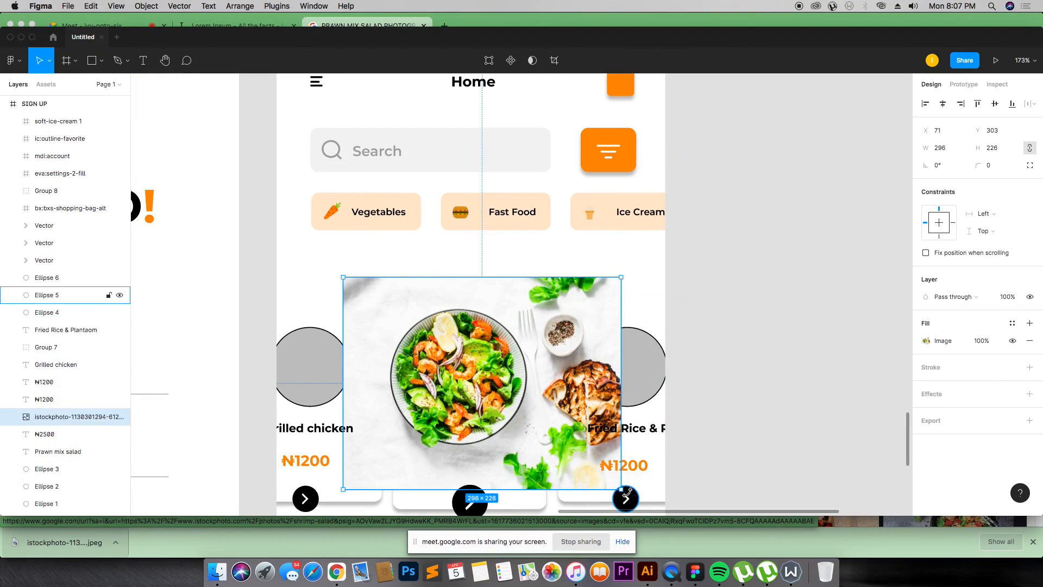
Step: Resize the photo to about 171 × 131 over the card's circle and send it behind the circle
{"action": "left_click_drag", "start_coordinate": [621, 489], "coordinate": [475, 374]}
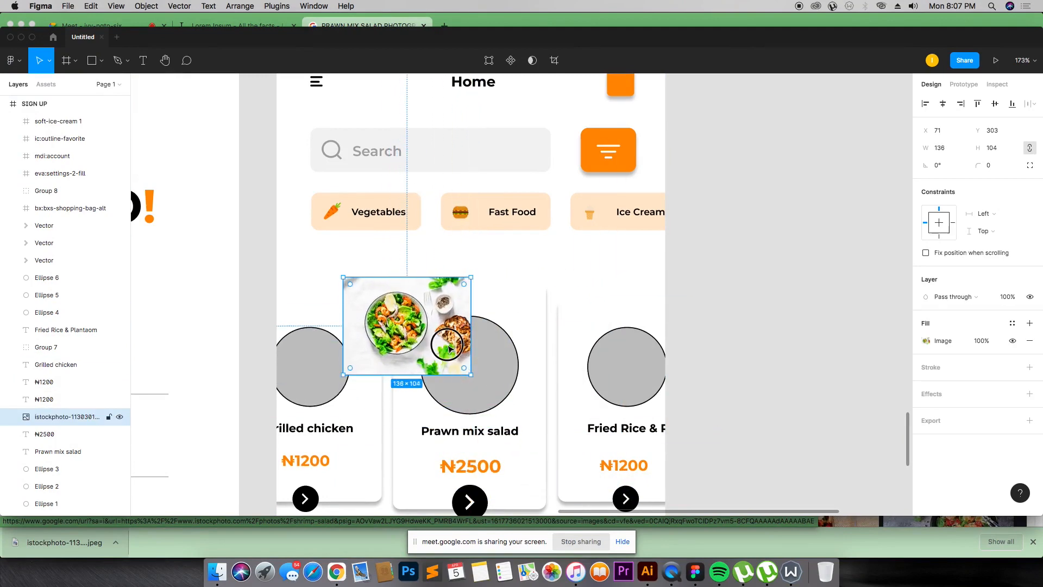
{"action": "left_click_drag", "start_coordinate": [442, 339], "coordinate": [520, 383]}
{"action": "mouse_move", "coordinate": [548, 417]}
{"action": "left_mouse_down"}
{"action": "mouse_move", "coordinate": [581, 441]}
{"action": "mouse_move", "coordinate": [532, 405]}
{"action": "left_mouse_up"}
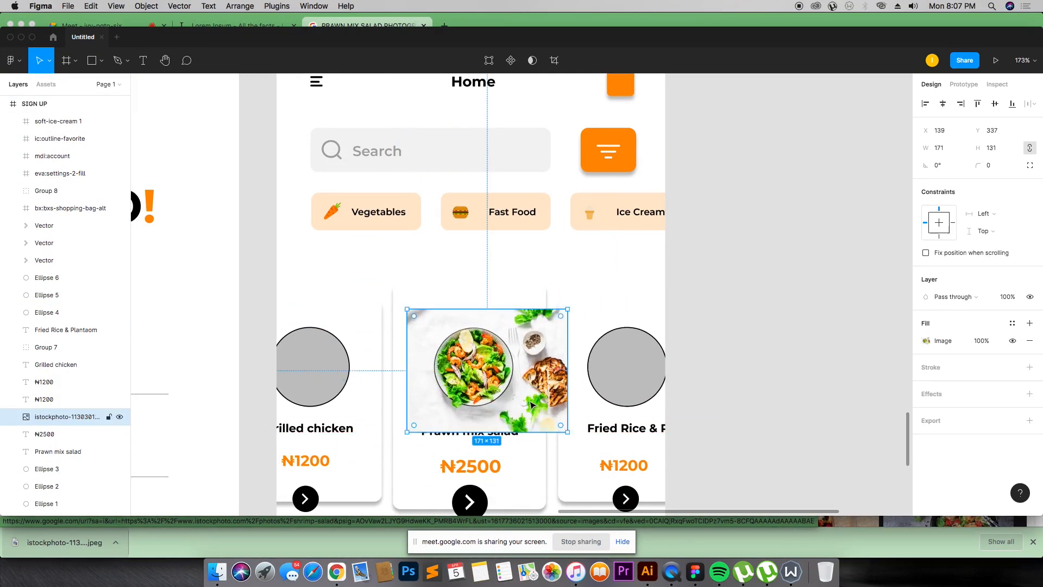
{"action": "key", "text": "super+bracketleft"}
{"action": "key", "text": "super+bracketleft"}
{"action": "key", "text": "super+bracketleft"}
{"action": "key", "text": "super+bracketleft"}
{"action": "key", "text": "super+bracketleft"}
{"action": "key", "text": "super+bracketleft"}
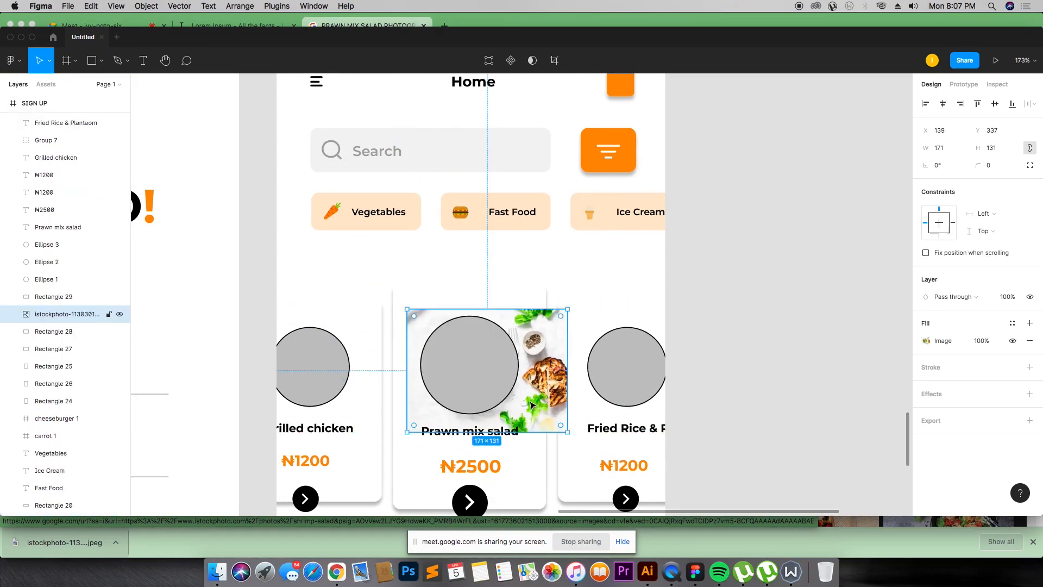
Step: Try to use the circle as a mask for the photo inside the card
{"action": "left_click", "coordinate": [493, 342], "text": "shift"}
{"action": "right_click", "coordinate": [490, 352]}
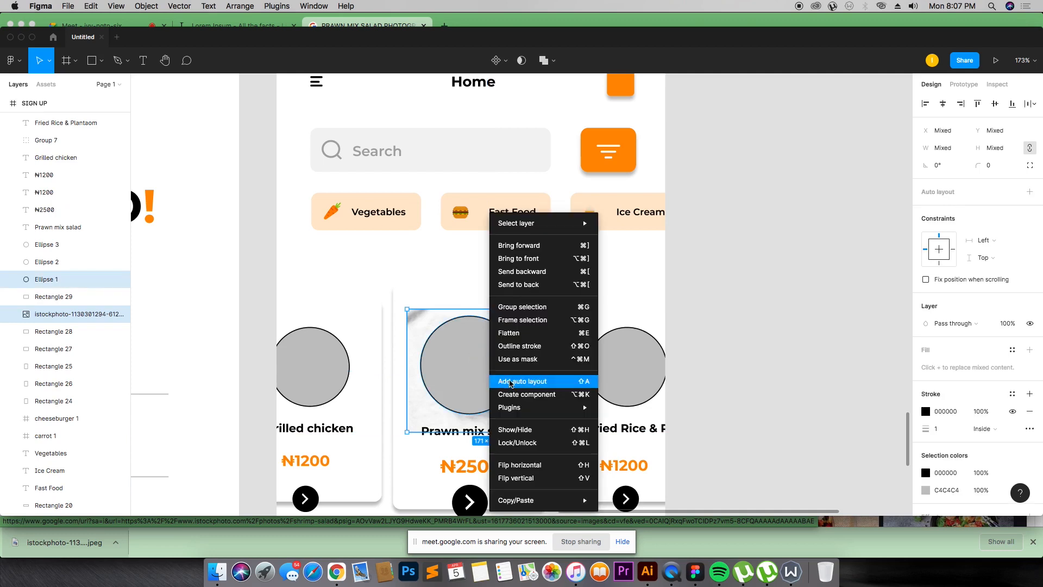
{"action": "left_click", "coordinate": [515, 365]}
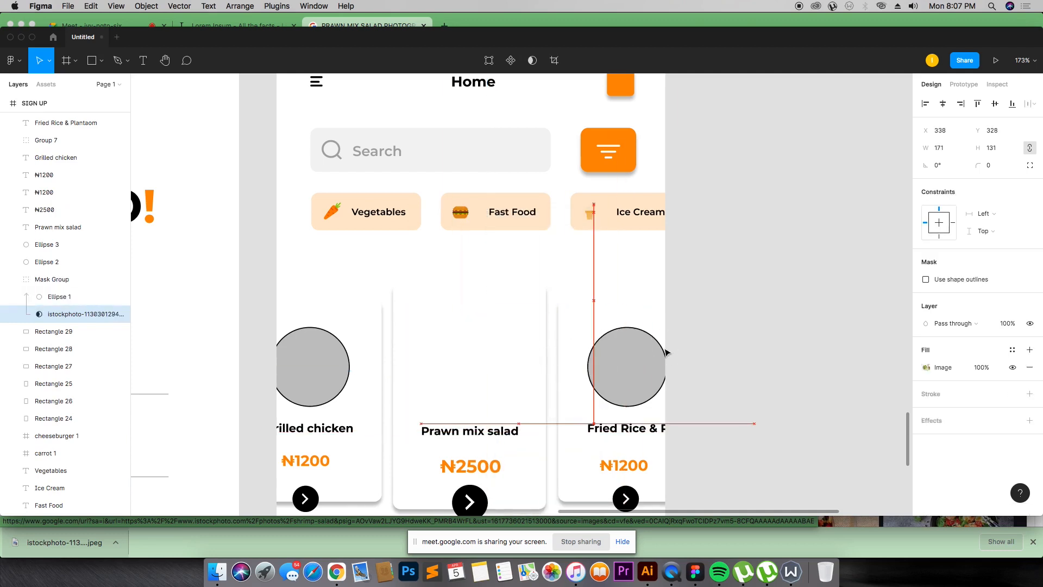
{"action": "key", "text": "super+z"}
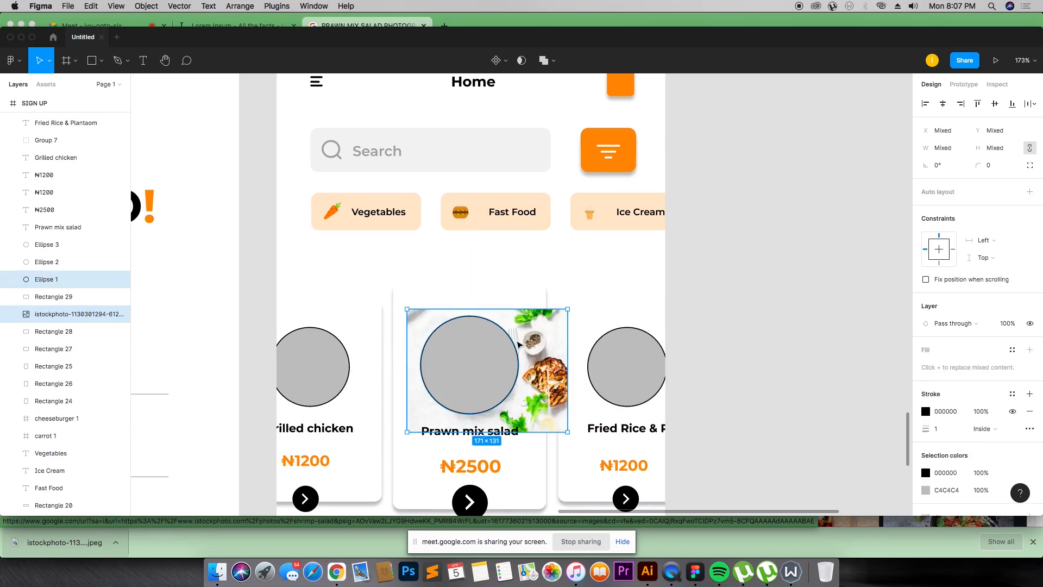
Step: Select the photo and the circle together and move them out of the frame onto the canvas
{"action": "left_click", "coordinate": [761, 270]}
{"action": "left_click", "coordinate": [525, 340]}
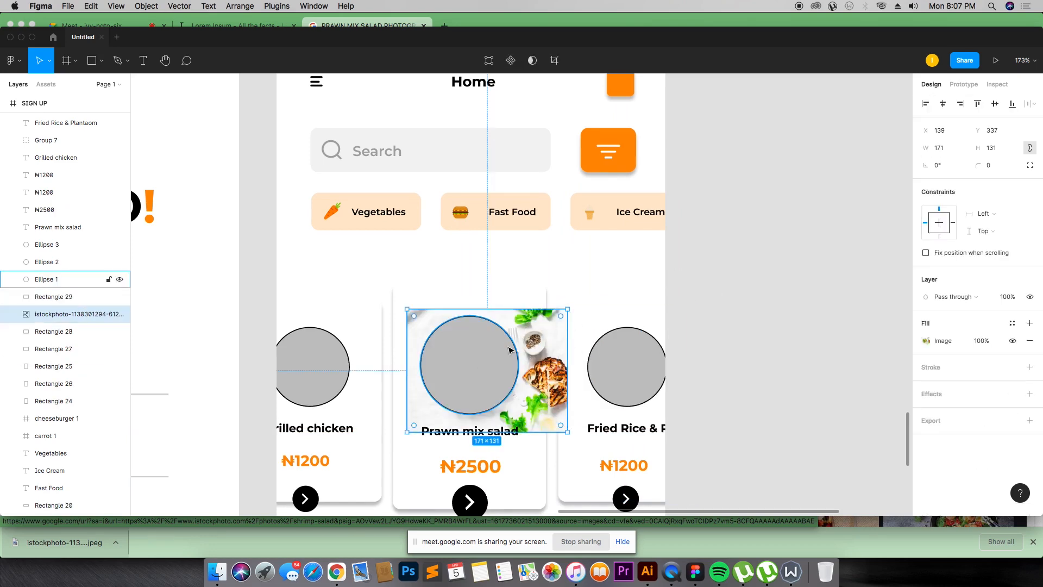
{"action": "left_click", "coordinate": [483, 362], "text": "shift"}
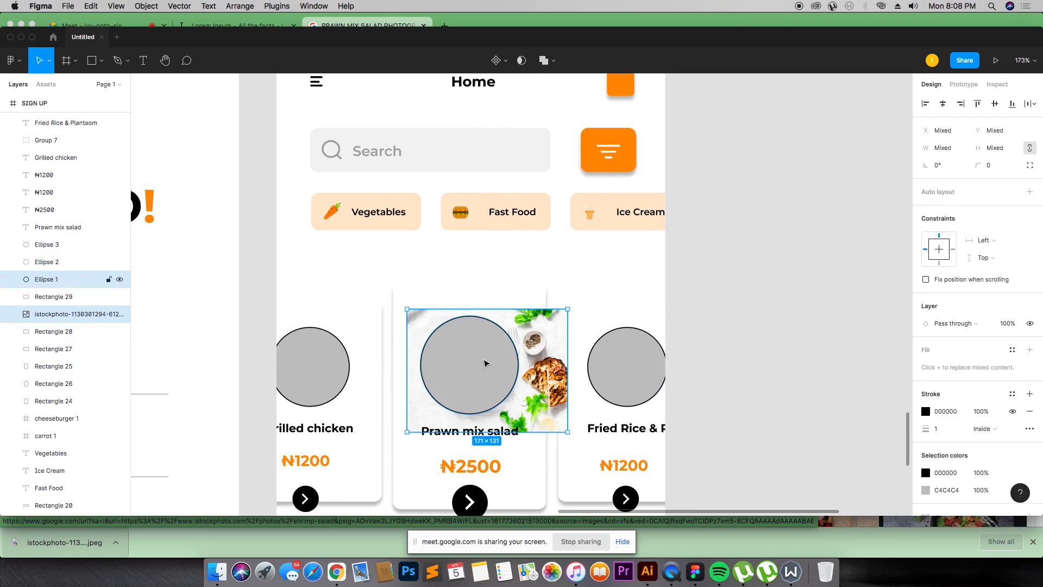
{"action": "left_click_drag", "start_coordinate": [484, 359], "coordinate": [820, 294]}
Step: Try to mask the photo with the circle on the canvas
{"action": "left_click", "coordinate": [804, 204]}
{"action": "left_click", "coordinate": [817, 293]}
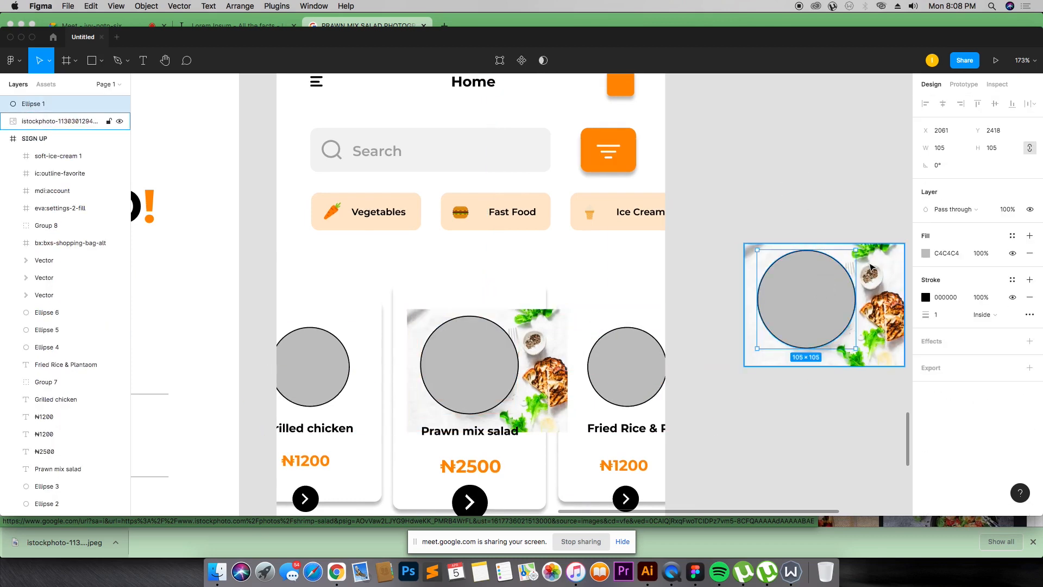
{"action": "left_click", "coordinate": [860, 265]}
{"action": "left_click_drag", "start_coordinate": [793, 219], "coordinate": [816, 319]}
{"action": "right_click", "coordinate": [813, 308]}
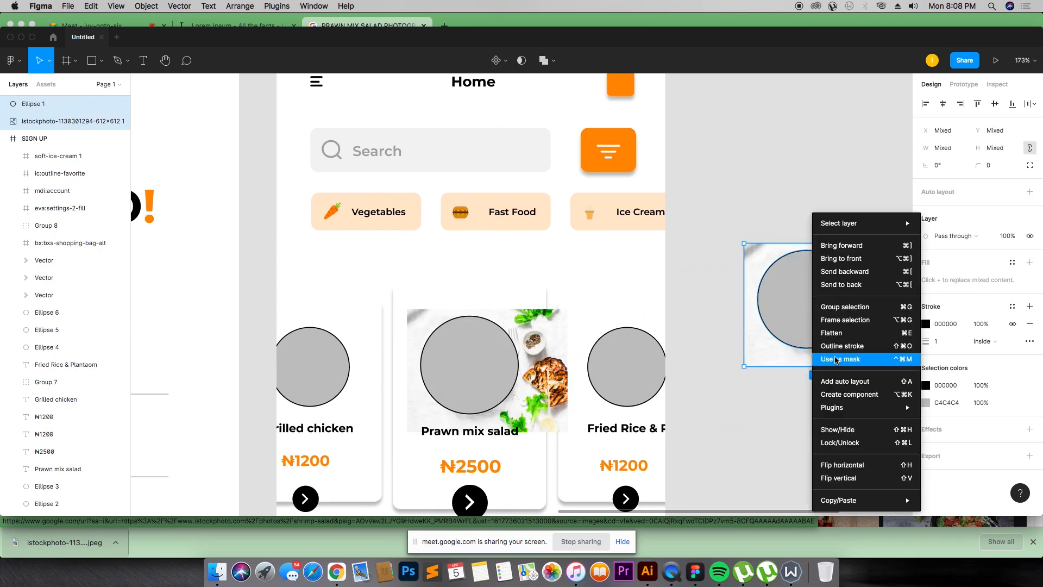
{"action": "left_click", "coordinate": [836, 360]}
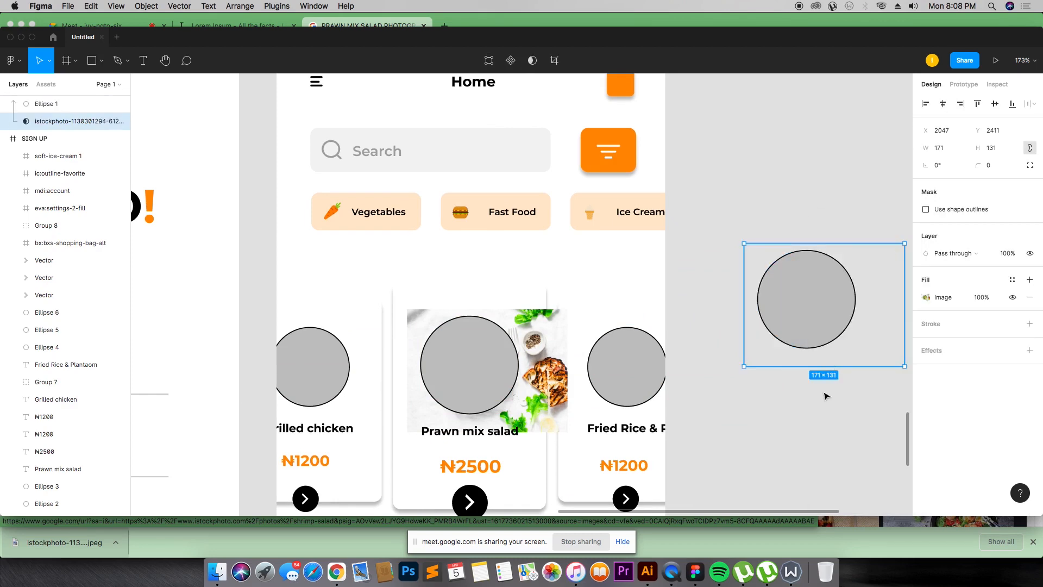
{"action": "key", "text": "super+z"}
Step: Restack the photo above the circle and use the circle as a mask to crop the salad photo round
{"action": "left_click", "coordinate": [820, 196]}
{"action": "left_click", "coordinate": [820, 275]}
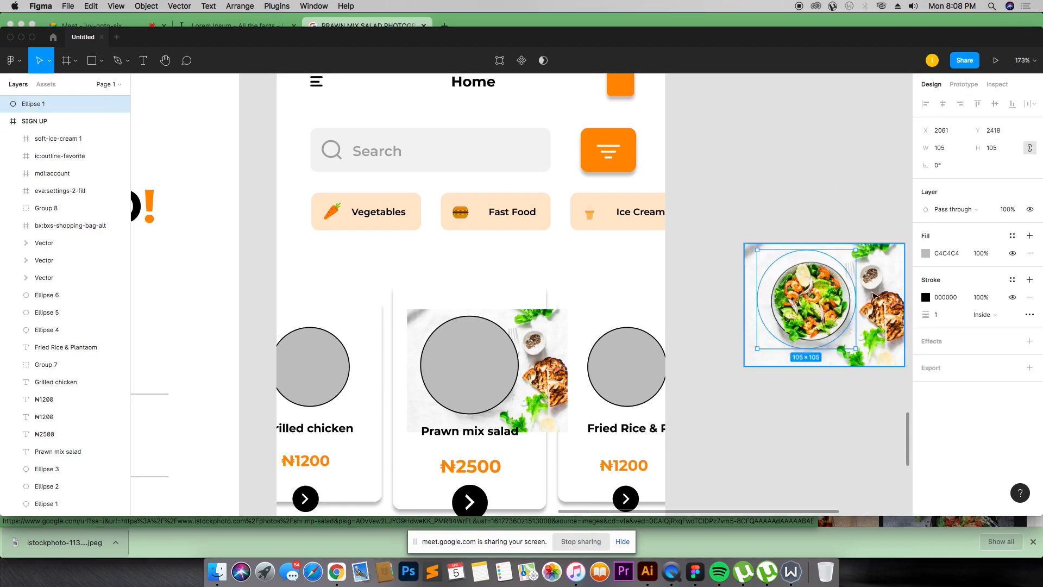
{"action": "key", "text": "super+z"}
{"action": "left_click", "coordinate": [842, 348], "text": "shift"}
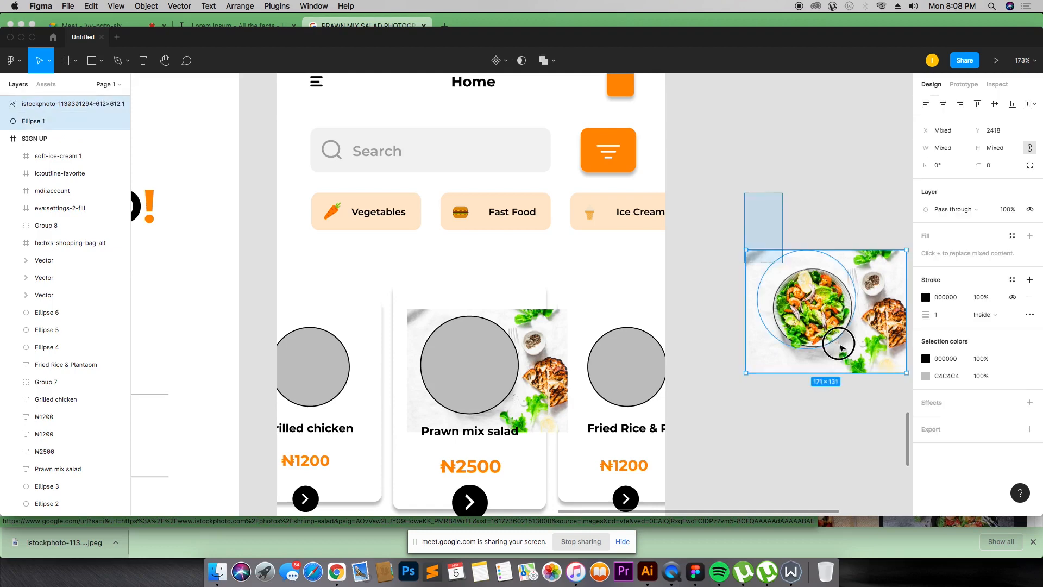
{"action": "right_click", "coordinate": [841, 348]}
{"action": "left_click", "coordinate": [864, 359]}
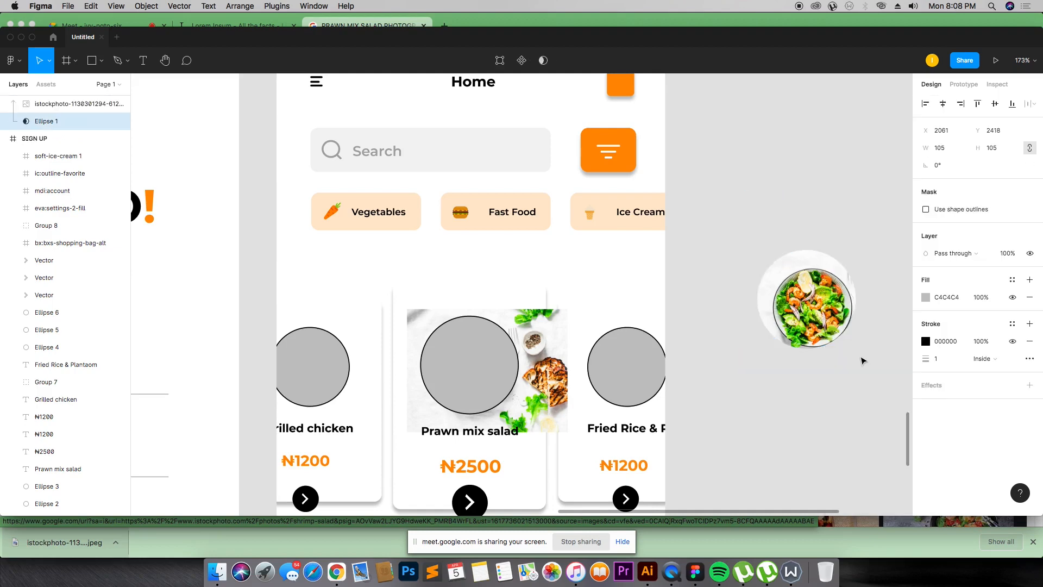
Step: Reposition and enlarge the salad photo inside the circle mask so the bowl fills the circle
{"action": "double_click", "coordinate": [840, 255]}
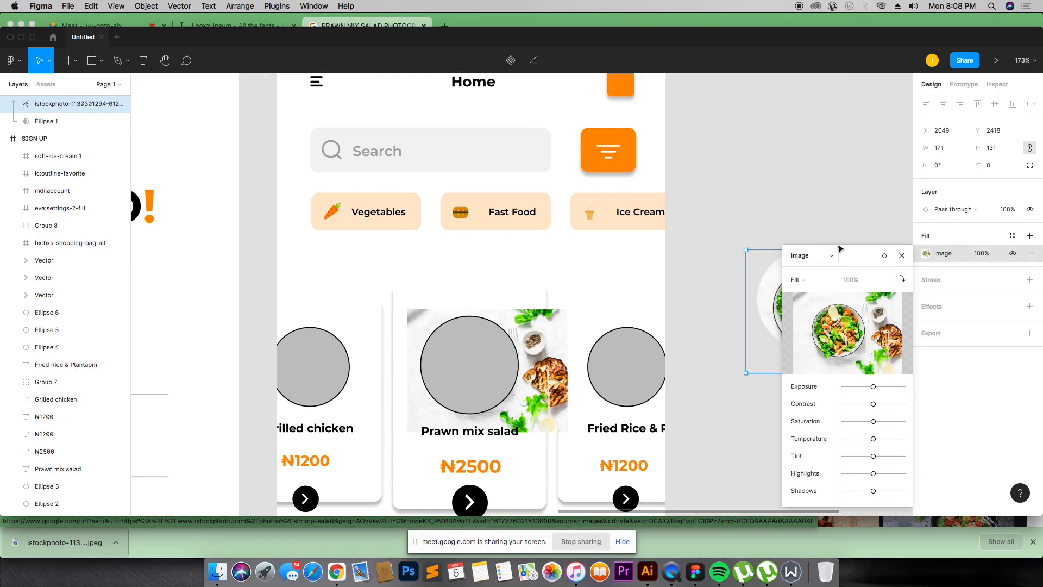
{"action": "left_click", "coordinate": [900, 254]}
{"action": "double_click", "coordinate": [808, 314]}
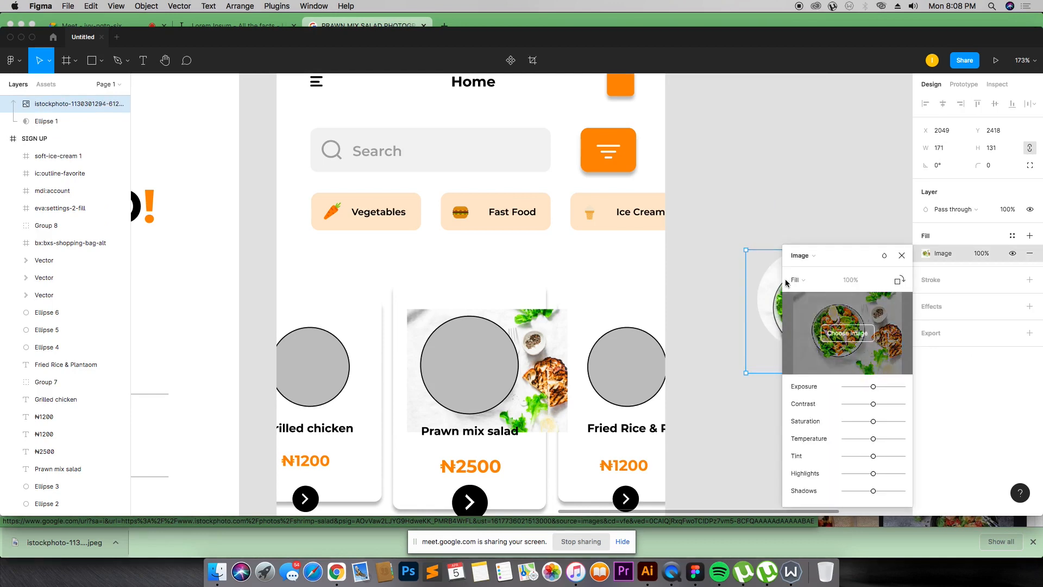
{"action": "left_click", "coordinate": [902, 255]}
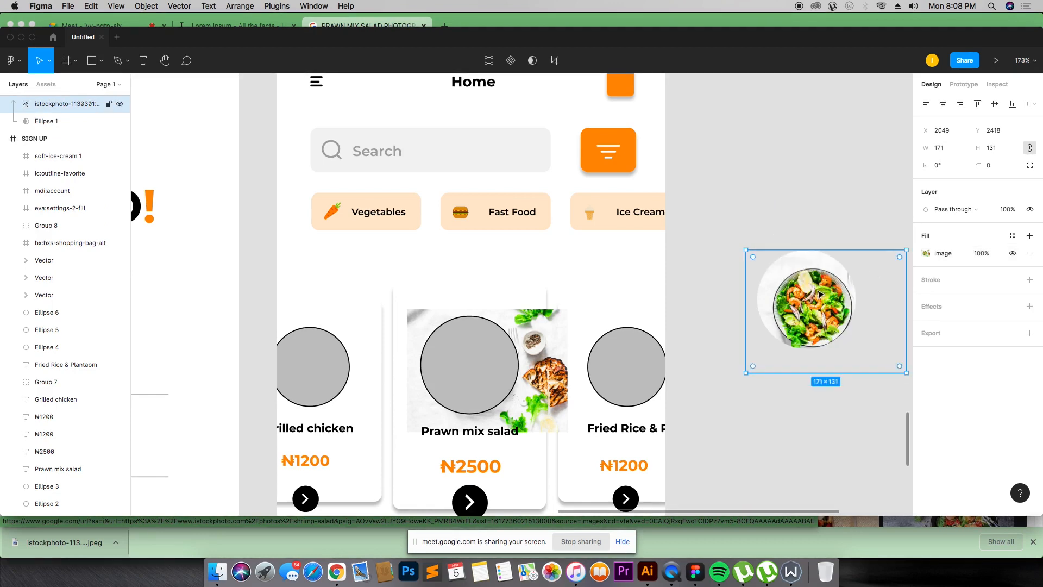
{"action": "left_click_drag", "start_coordinate": [819, 291], "coordinate": [814, 282]}
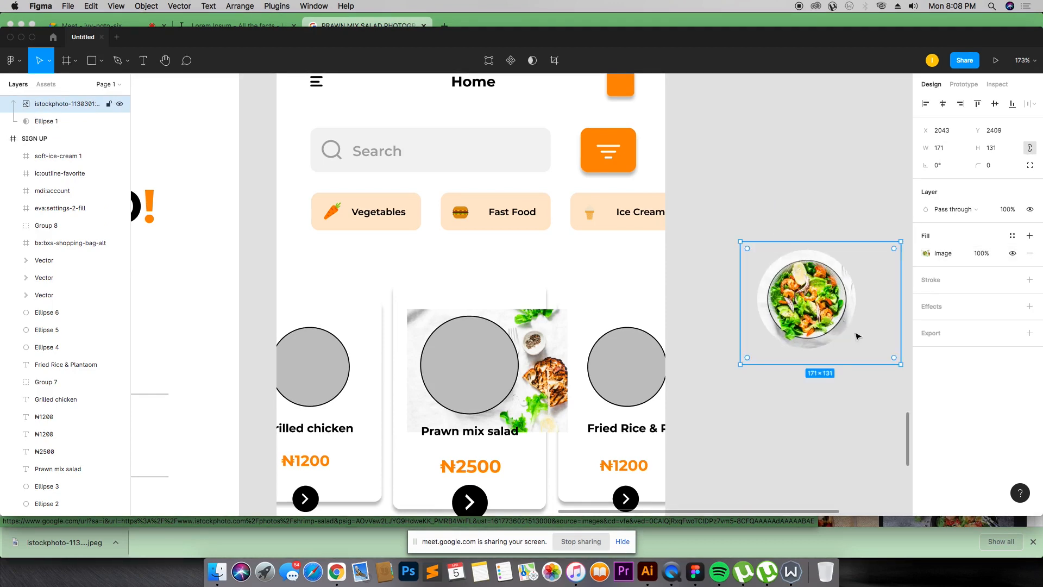
{"action": "left_click_drag", "start_coordinate": [902, 363], "coordinate": [845, 342]}
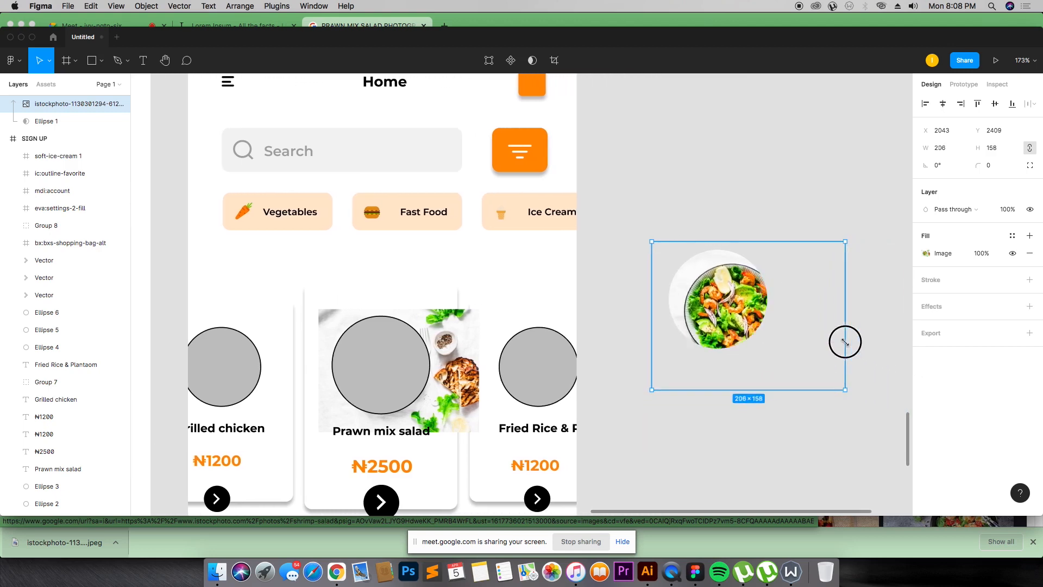
{"action": "left_click_drag", "start_coordinate": [741, 315], "coordinate": [731, 307]}
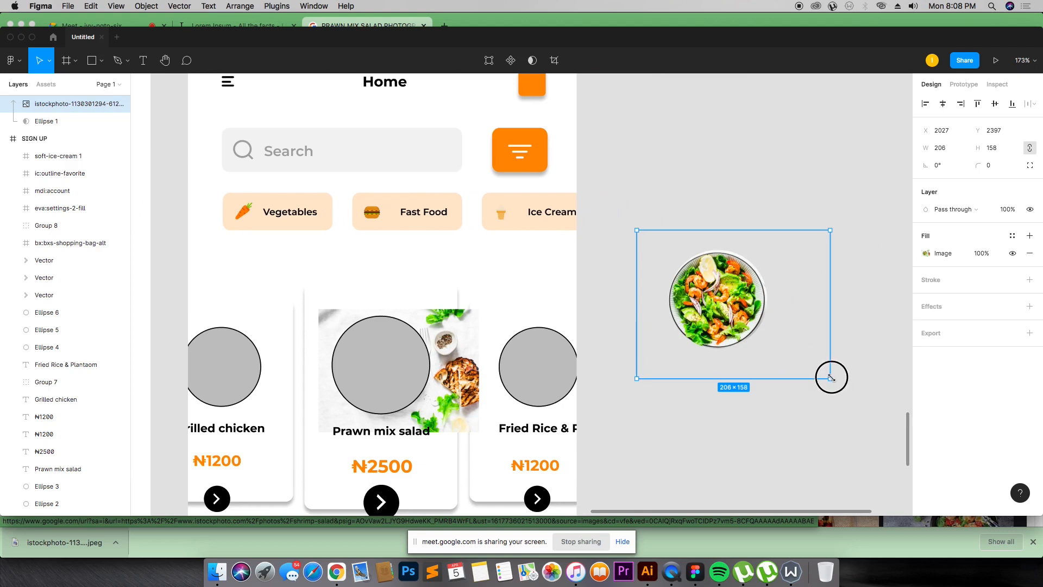
{"action": "left_click_drag", "start_coordinate": [831, 377], "coordinate": [784, 346]}
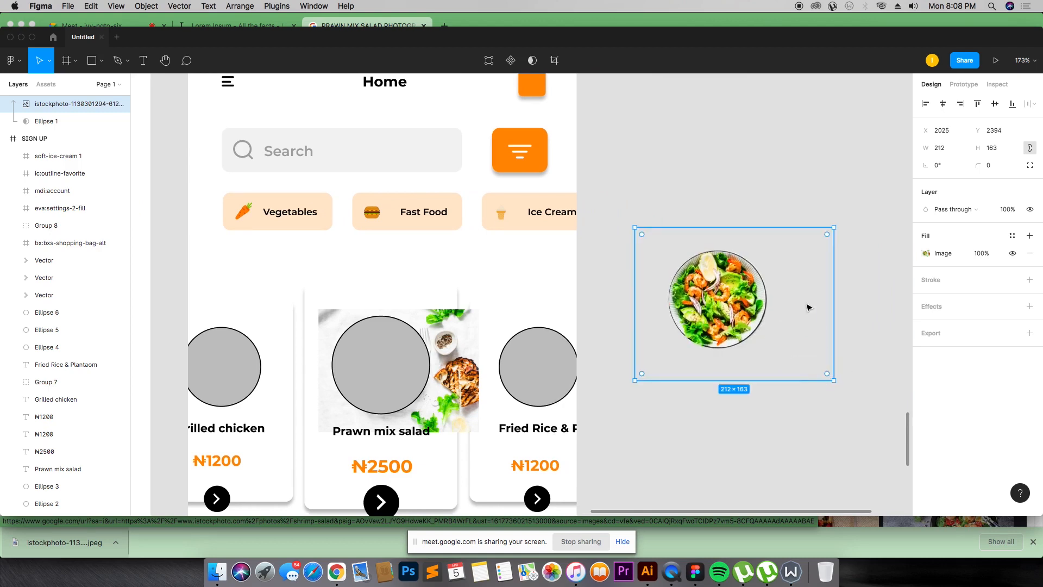
Step: Delete the placeholder photo and grey circle from the Prawn mix salad card
{"action": "left_click", "coordinate": [776, 214]}
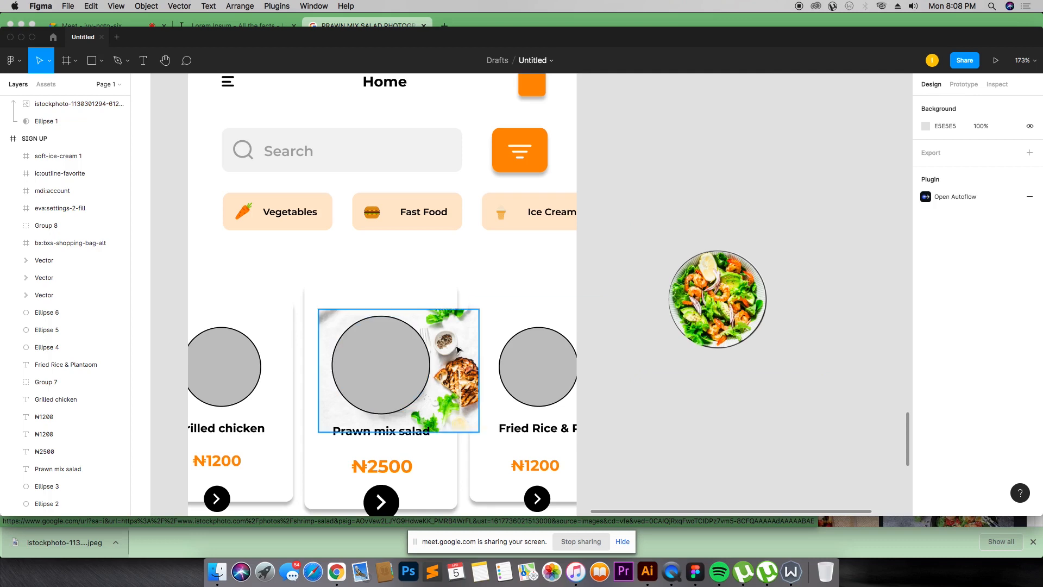
{"action": "left_click", "coordinate": [457, 350]}
{"action": "key", "text": "Delete"}
{"action": "left_click", "coordinate": [401, 357]}
{"action": "key", "text": "Delete"}
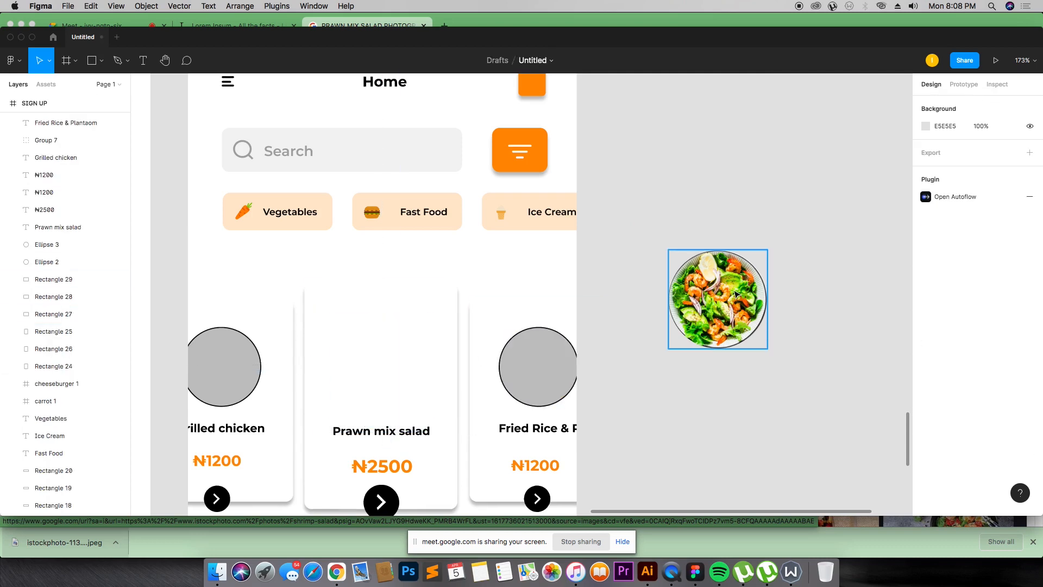
Step: Move the round masked salad photo into the Prawn mix salad card
{"action": "left_click", "coordinate": [701, 260]}
{"action": "left_click_drag", "start_coordinate": [737, 318], "coordinate": [402, 373]}
{"action": "left_click", "coordinate": [715, 258]}
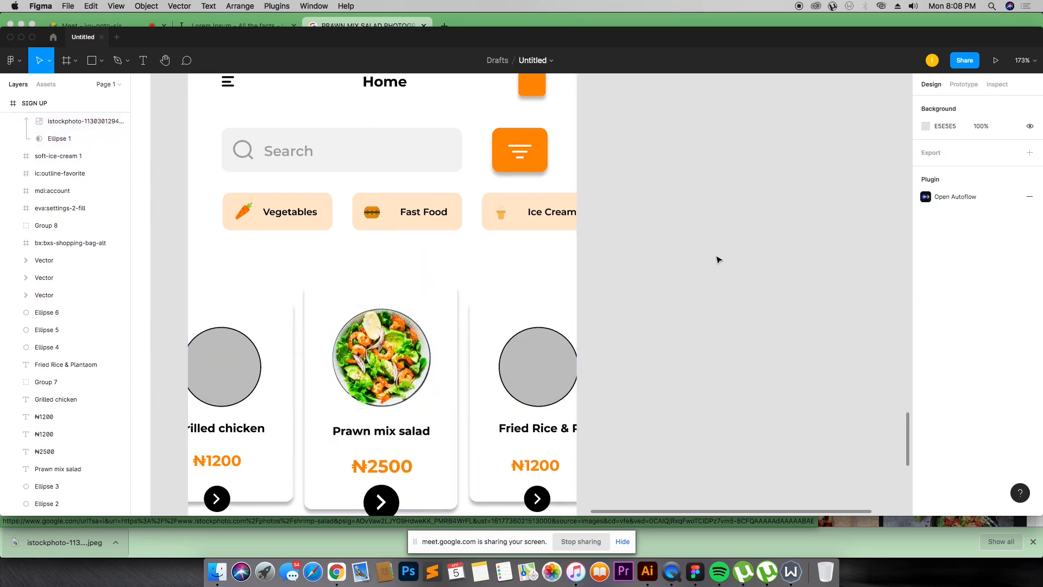
Step: Review the Home screen's dish cards and Popular items section at different zoom levels
{"action": "scroll", "coordinate": [382, 240], "scroll_direction": "down", "scroll_amount": 10}
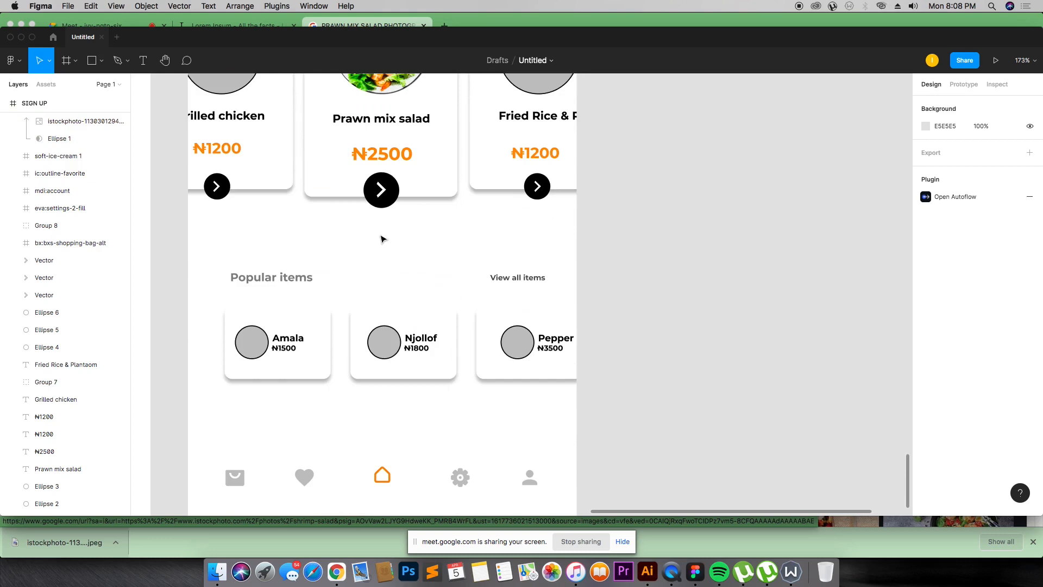
{"action": "scroll", "coordinate": [375, 238], "scroll_direction": "up", "scroll_amount": 2}
{"action": "scroll", "coordinate": [368, 240], "scroll_direction": "down", "scroll_amount": 2}
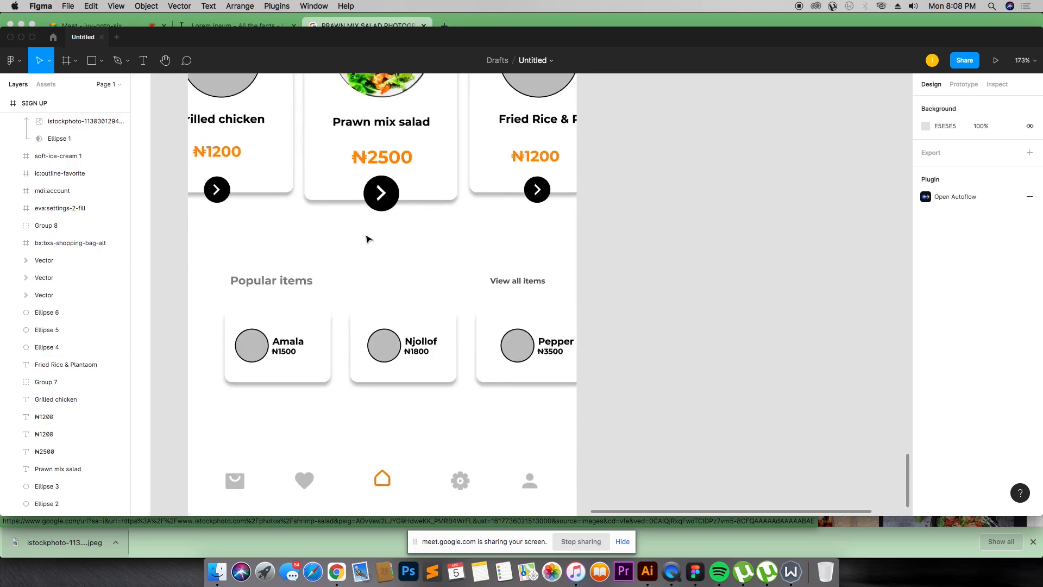
{"action": "key", "text": "super+minus"}
{"action": "key", "text": "super+minus"}
{"action": "key", "text": "super+plus"}
{"action": "key", "text": "super+plus"}
{"action": "scroll", "coordinate": [522, 486], "scroll_direction": "up", "scroll_amount": 5}
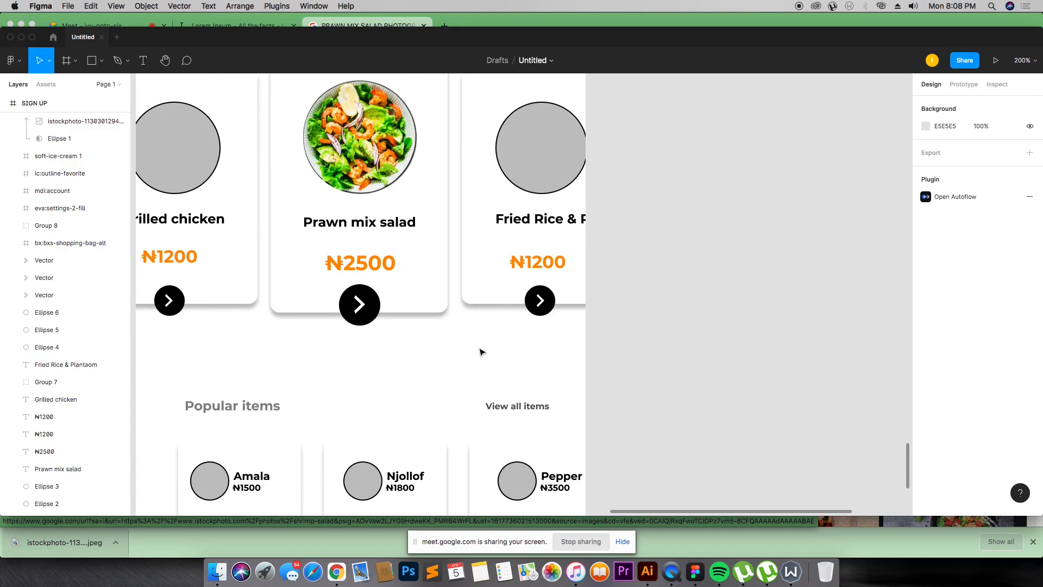
Step: Switch to the browser and browse the prawn mix salad image results
{"action": "key", "text": "super+Tab"}
{"action": "scroll", "coordinate": [455, 298], "scroll_direction": "down", "scroll_amount": 15}
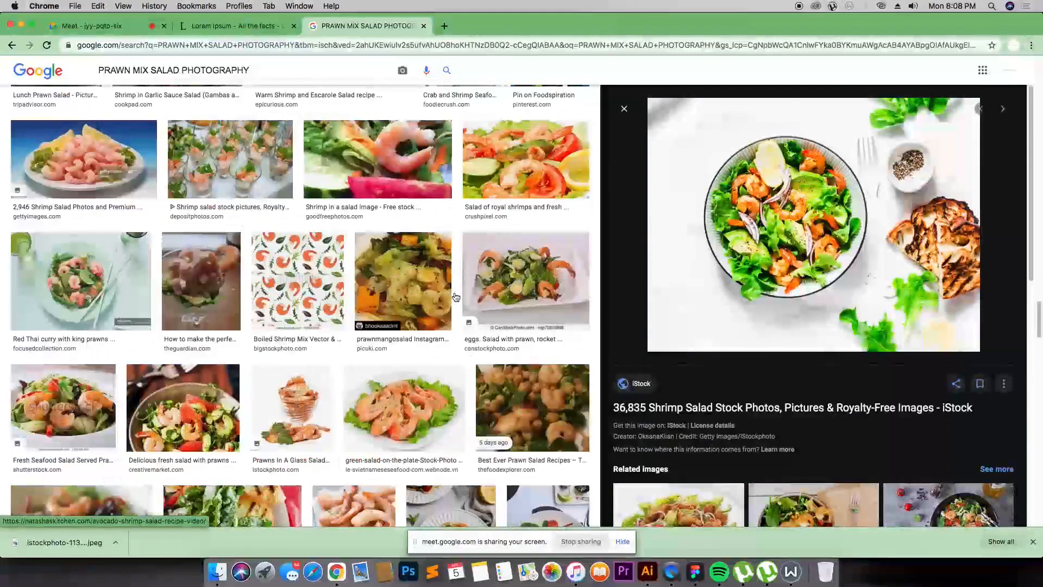
{"action": "scroll", "coordinate": [456, 297], "scroll_direction": "down", "scroll_amount": 15}
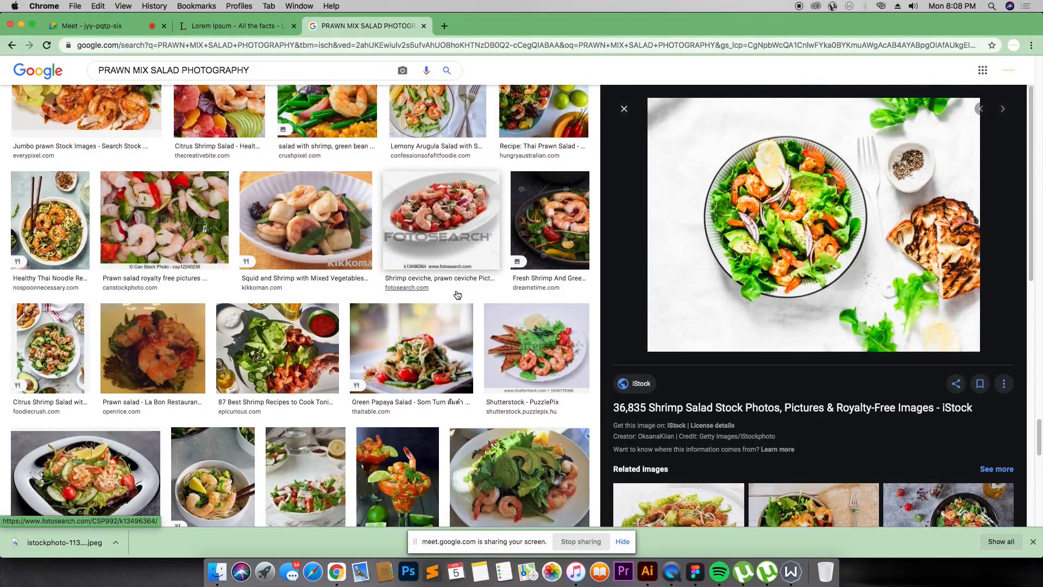
{"action": "scroll", "coordinate": [457, 297], "scroll_direction": "down", "scroll_amount": 3}
{"action": "scroll", "coordinate": [794, 350], "scroll_direction": "down", "scroll_amount": 10}
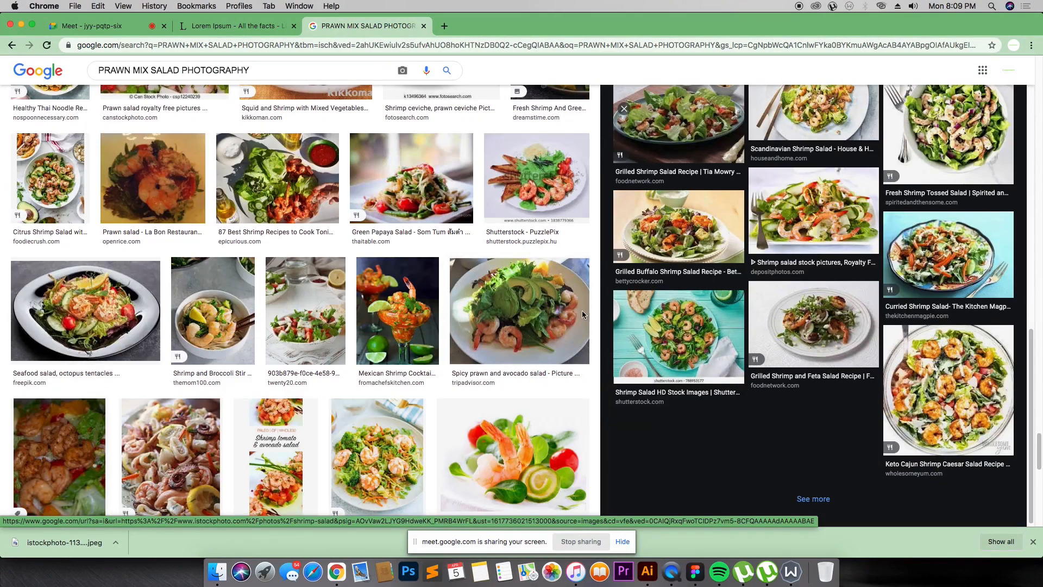
{"action": "scroll", "coordinate": [582, 311], "scroll_direction": "down", "scroll_amount": 10}
{"action": "left_click", "coordinate": [455, 250]}
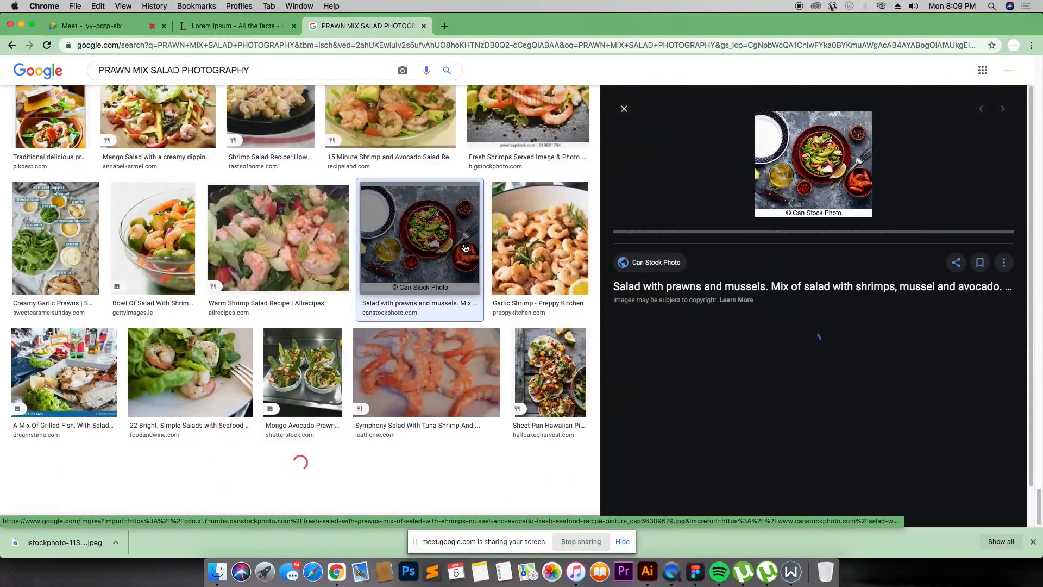
{"action": "scroll", "coordinate": [348, 265], "scroll_direction": "down", "scroll_amount": 5}
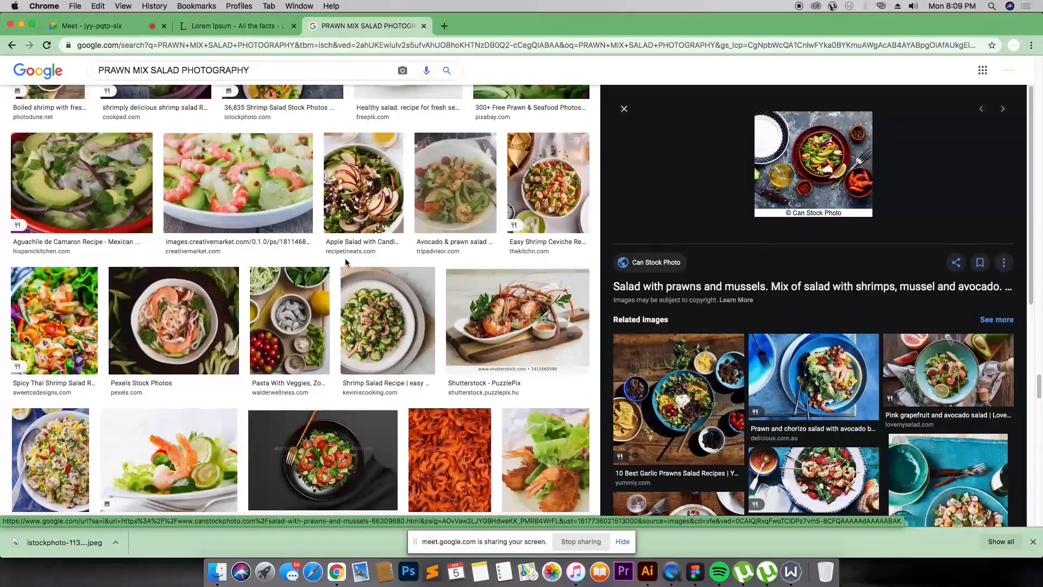
{"action": "scroll", "coordinate": [348, 265], "scroll_direction": "down", "scroll_amount": 5}
{"action": "scroll", "coordinate": [346, 262], "scroll_direction": "down", "scroll_amount": 8}
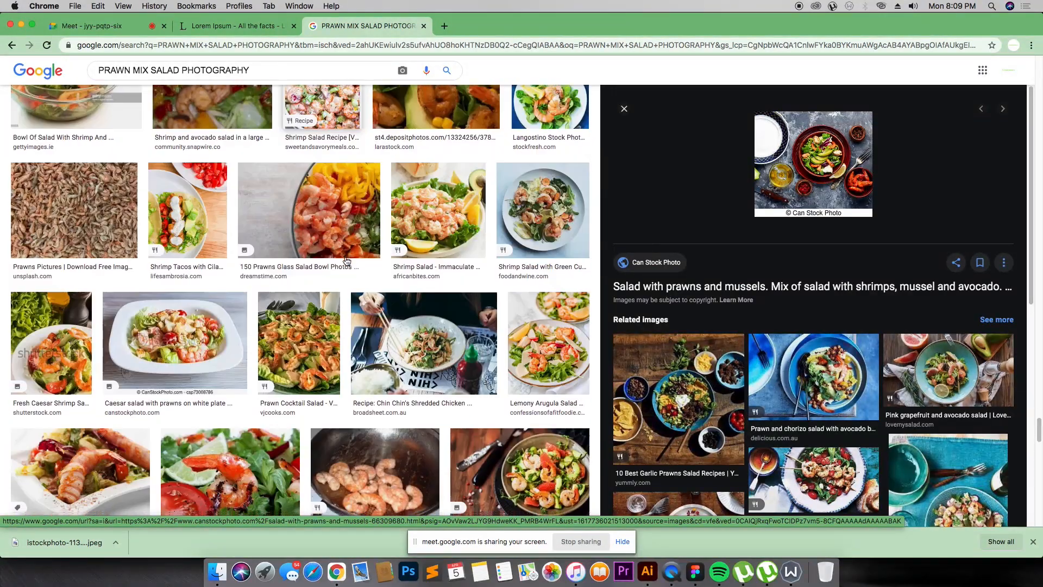
{"action": "scroll", "coordinate": [219, 238], "scroll_direction": "up", "scroll_amount": 20}
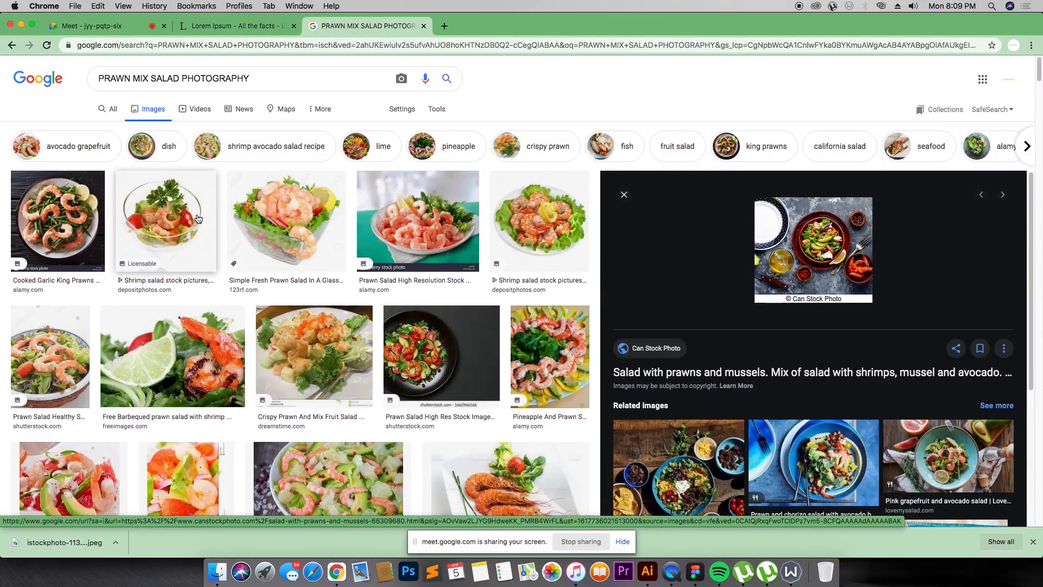
Step: Search Google Images for "FOOD PHOTOGRAPHY IMAGES"
{"action": "left_click", "coordinate": [268, 78]}
{"action": "key", "text": "super+a"}
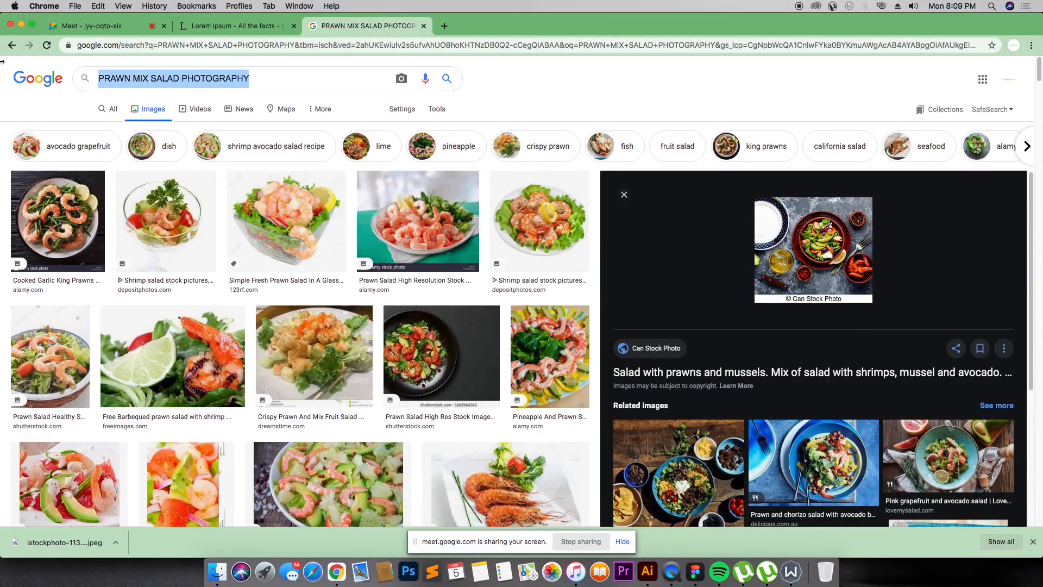
{"action": "type", "text": "FOOD PHOTOGRAPHY"}
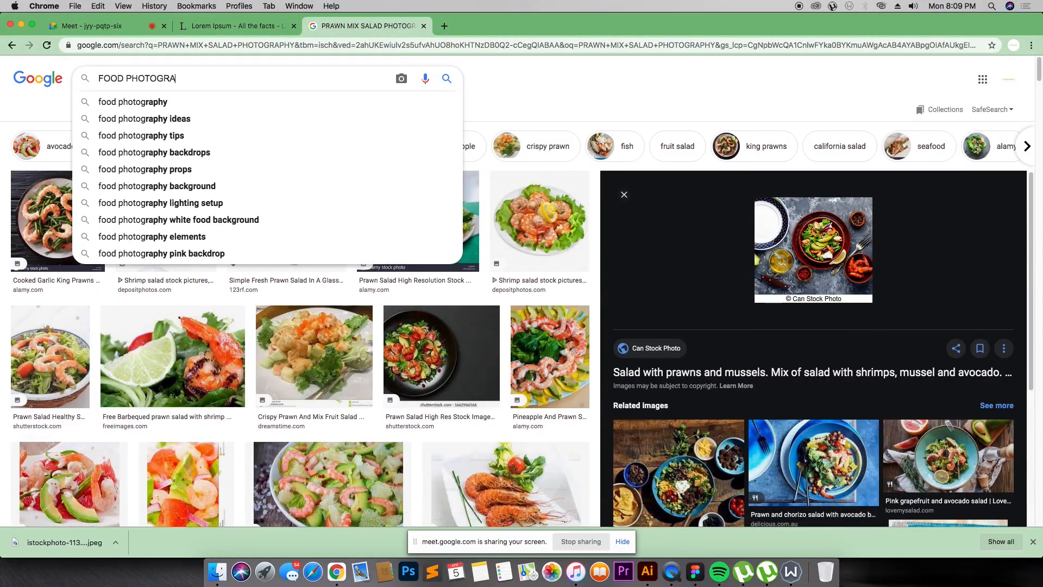
{"action": "type", "text": " IMAGES"}
{"action": "key", "text": "Return"}
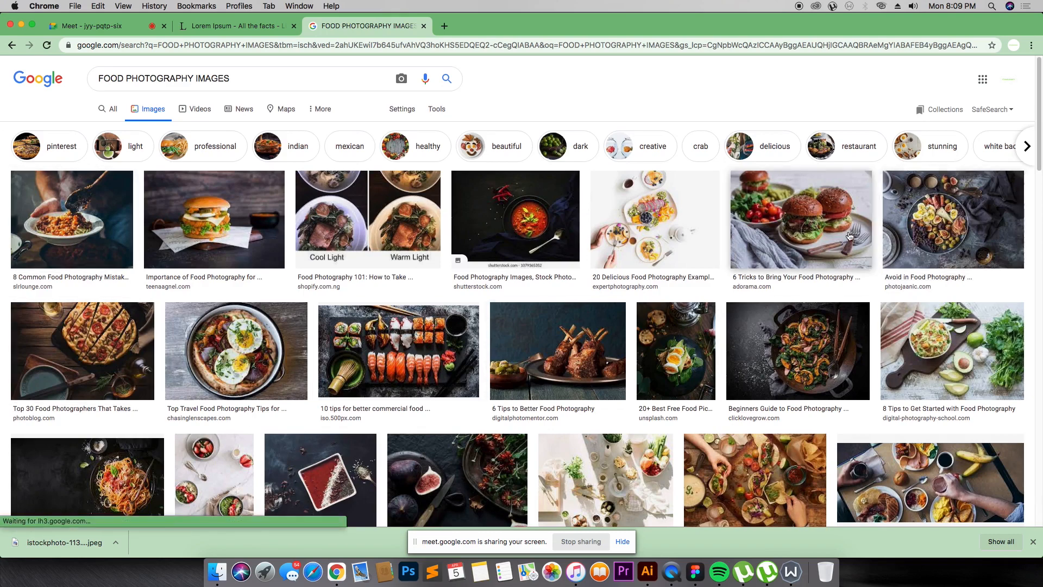
Step: Browse the food photography image results for suitable dish photos
{"action": "scroll", "coordinate": [683, 216], "scroll_direction": "down", "scroll_amount": 1}
{"action": "scroll", "coordinate": [683, 217], "scroll_direction": "down", "scroll_amount": 10}
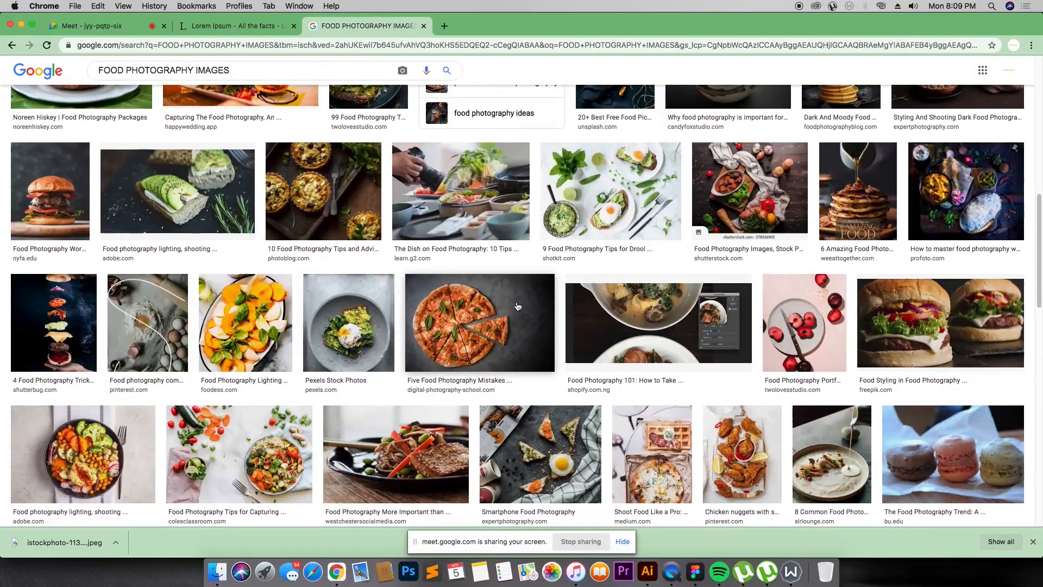
{"action": "scroll", "coordinate": [304, 304], "scroll_direction": "down", "scroll_amount": 4}
{"action": "scroll", "coordinate": [304, 337], "scroll_direction": "down", "scroll_amount": 10}
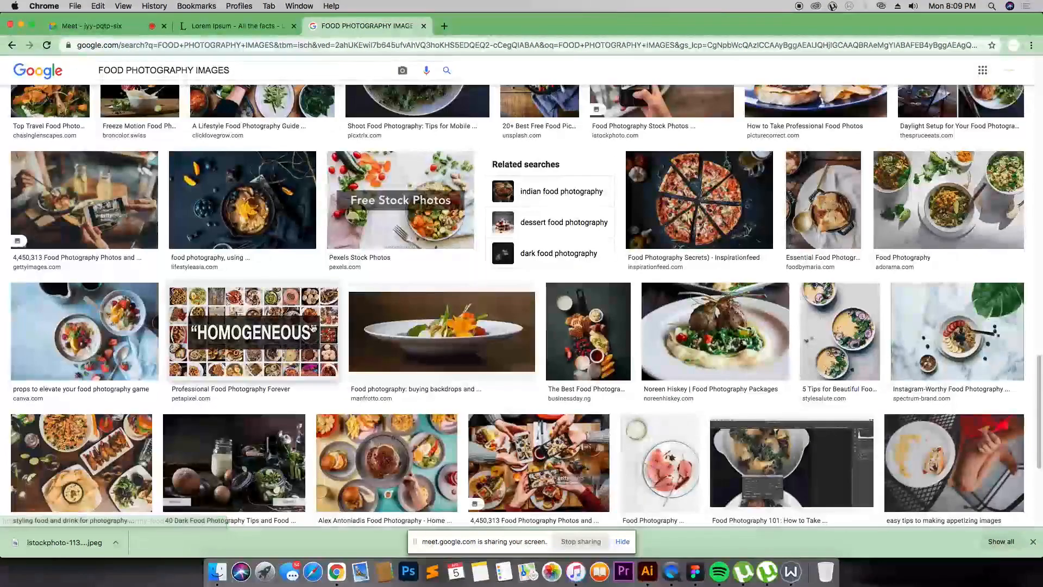
{"action": "scroll", "coordinate": [417, 196], "scroll_direction": "up", "scroll_amount": 5}
{"action": "scroll", "coordinate": [417, 196], "scroll_direction": "down", "scroll_amount": 8}
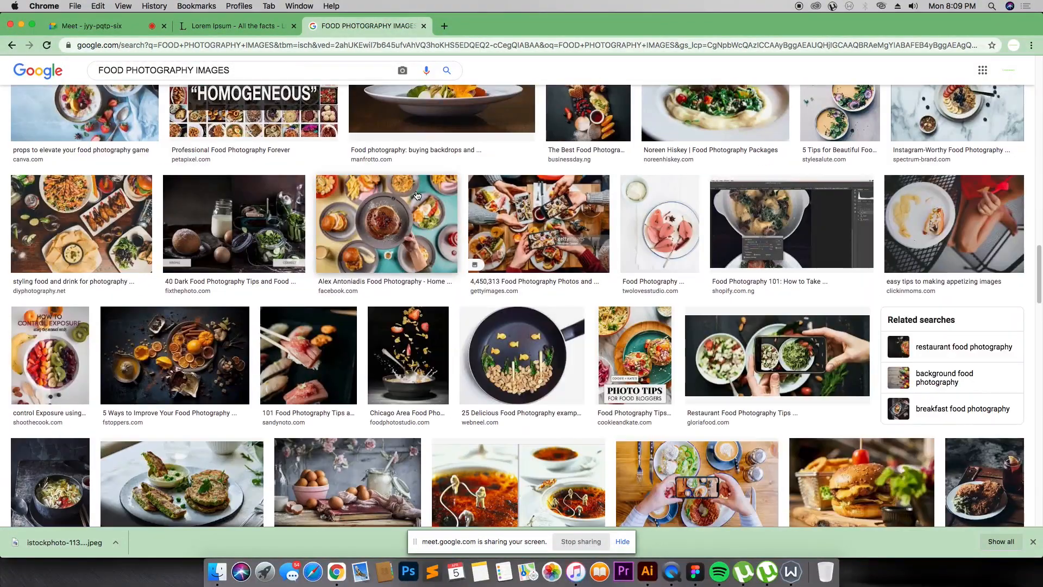
{"action": "scroll", "coordinate": [420, 216], "scroll_direction": "down", "scroll_amount": 8}
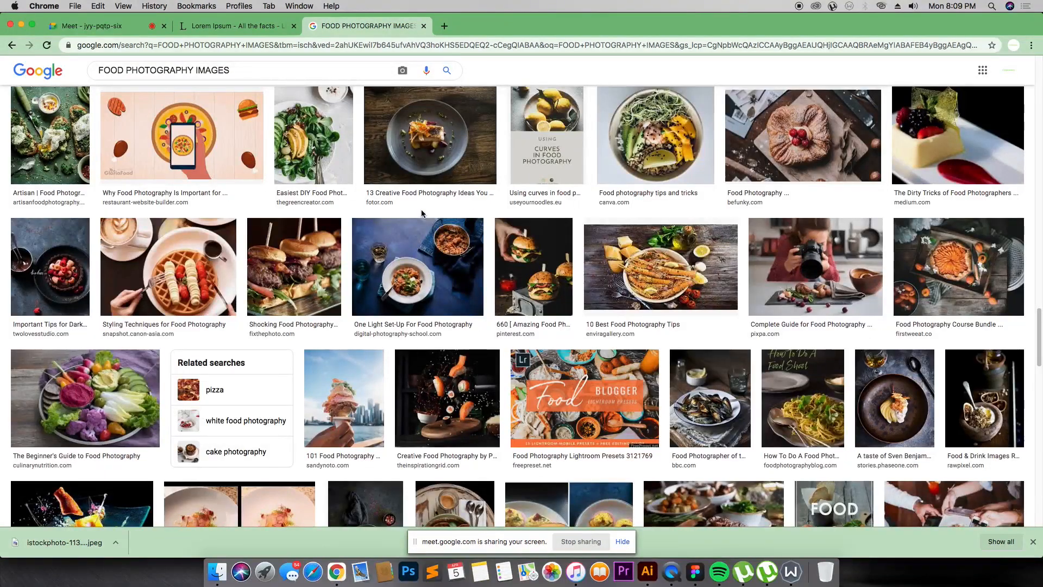
{"action": "key", "text": "super+Tab"}
{"action": "key", "text": "super+Tab"}
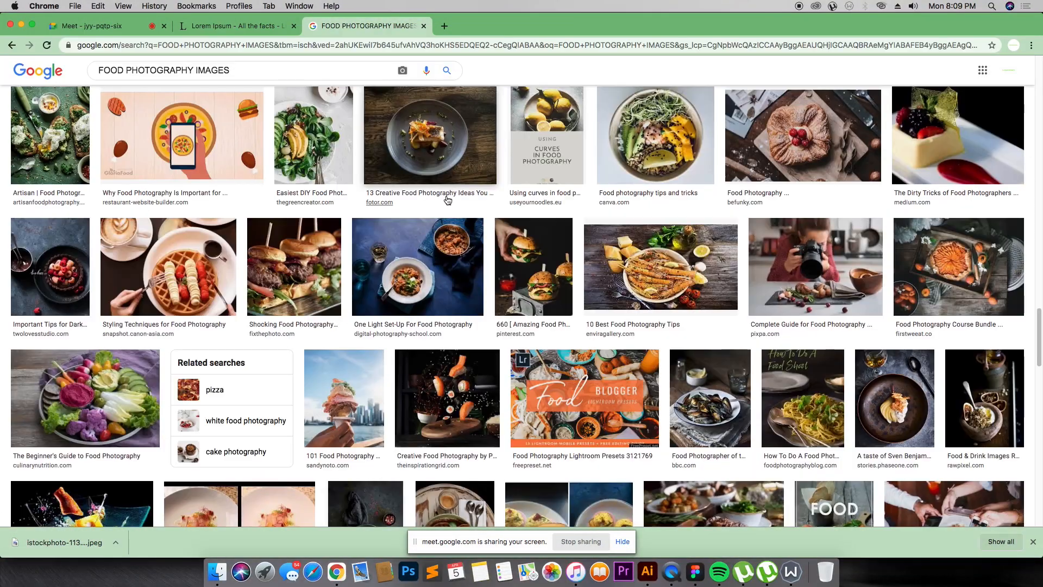
{"action": "scroll", "coordinate": [443, 205], "scroll_direction": "down", "scroll_amount": 8}
{"action": "scroll", "coordinate": [437, 206], "scroll_direction": "down", "scroll_amount": 8}
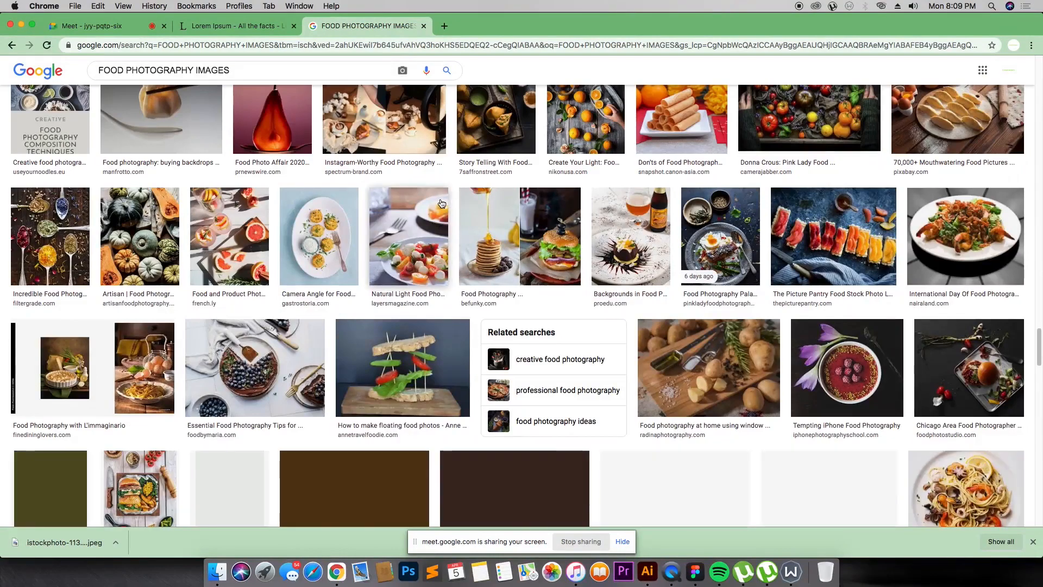
{"action": "scroll", "coordinate": [446, 213], "scroll_direction": "down", "scroll_amount": 10}
{"action": "scroll", "coordinate": [445, 213], "scroll_direction": "up", "scroll_amount": 5}
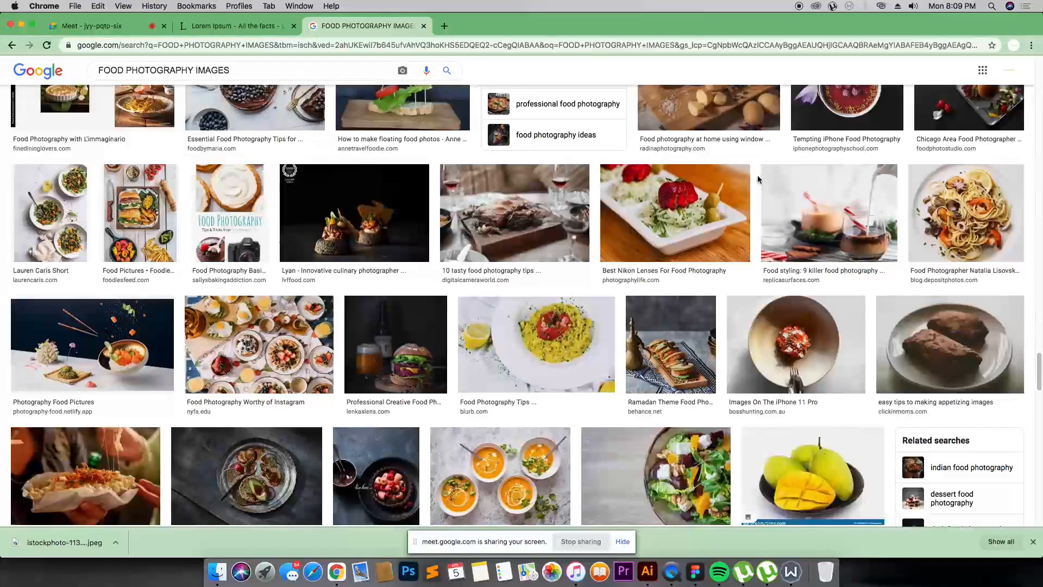
Step: Open the seafood spaghetti photo preview and save the image to the computer
{"action": "left_click", "coordinate": [940, 193]}
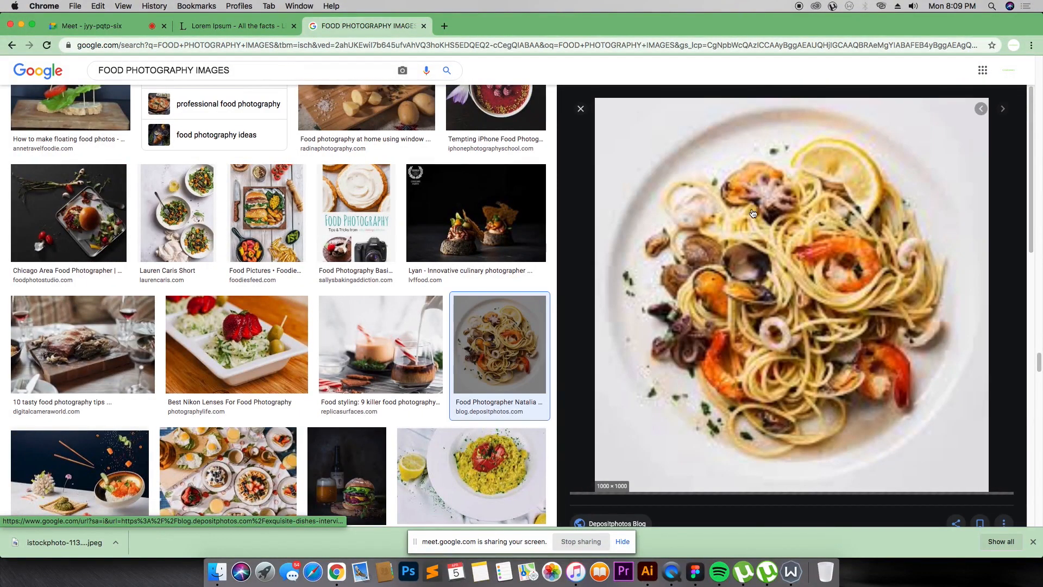
{"action": "scroll", "coordinate": [752, 213], "scroll_direction": "down", "scroll_amount": 5}
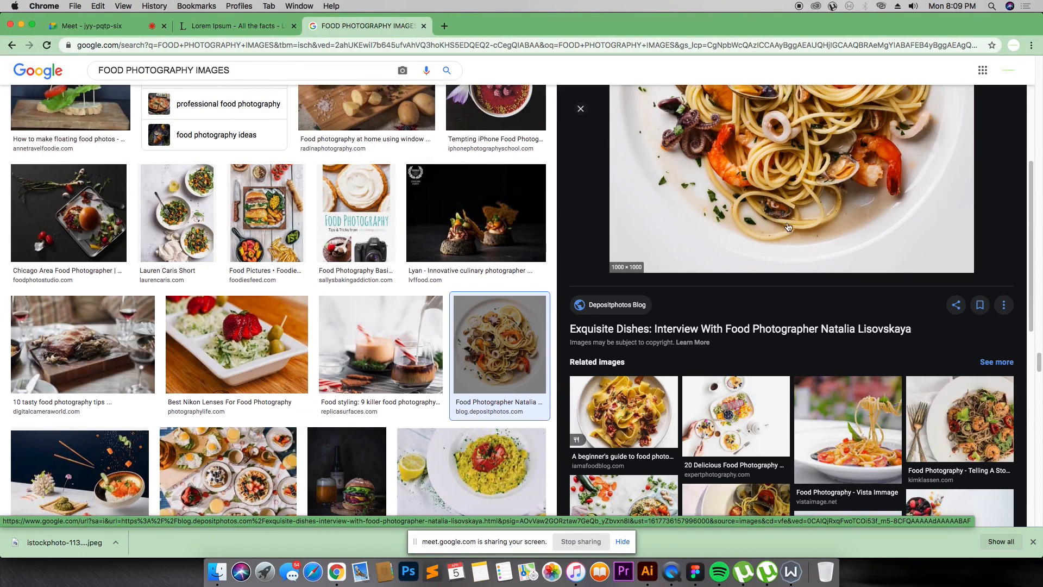
{"action": "scroll", "coordinate": [785, 225], "scroll_direction": "up", "scroll_amount": 2}
{"action": "right_click", "coordinate": [778, 162]}
{"action": "left_click", "coordinate": [809, 258]}
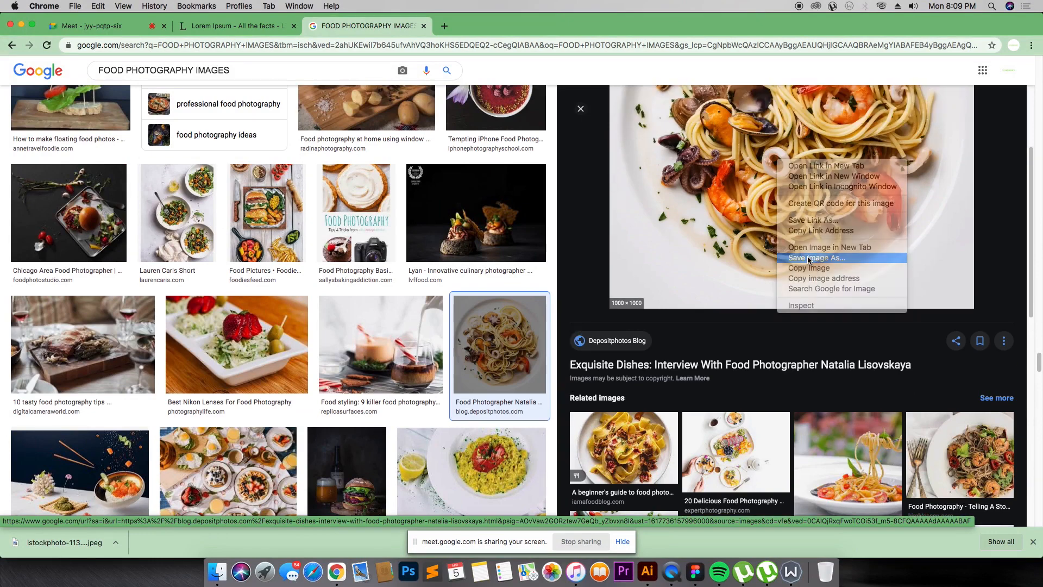
{"action": "key", "text": "Return"}
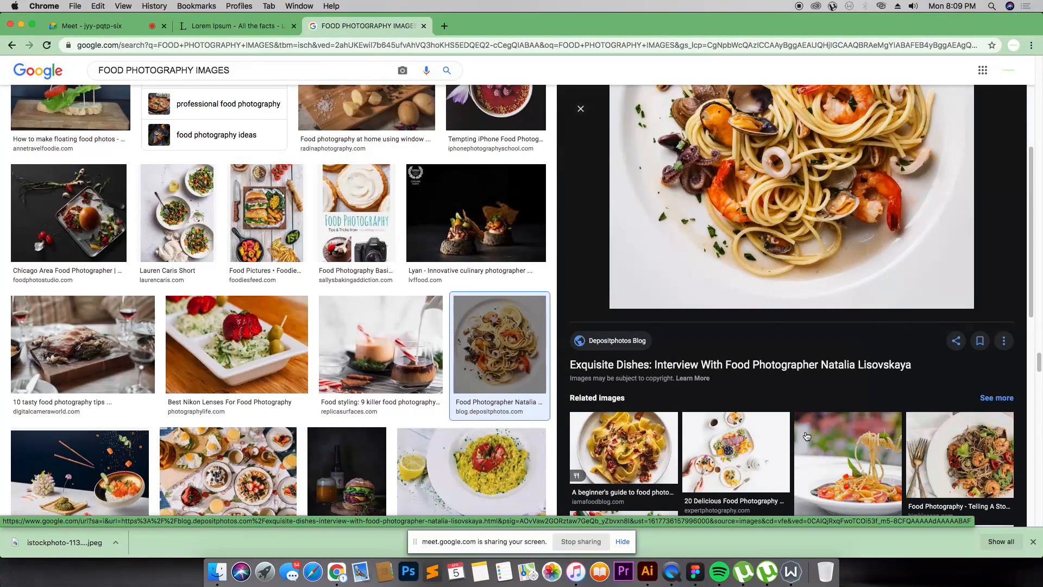
{"action": "scroll", "coordinate": [810, 348], "scroll_direction": "down", "scroll_amount": 10}
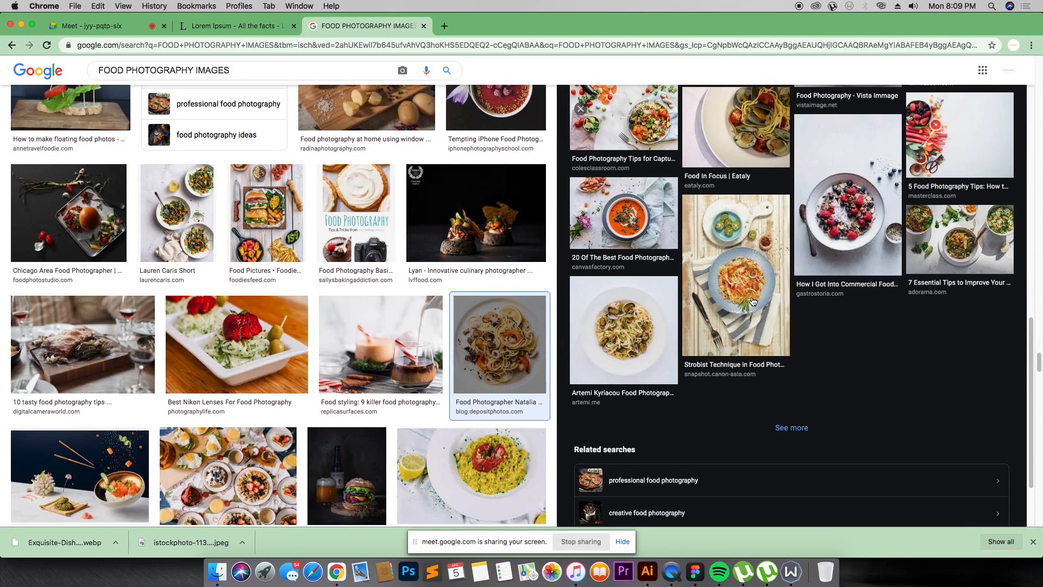
Step: Open the spaghetti-with-mussels photo preview and take a screenshot of the image
{"action": "left_click", "coordinate": [624, 330]}
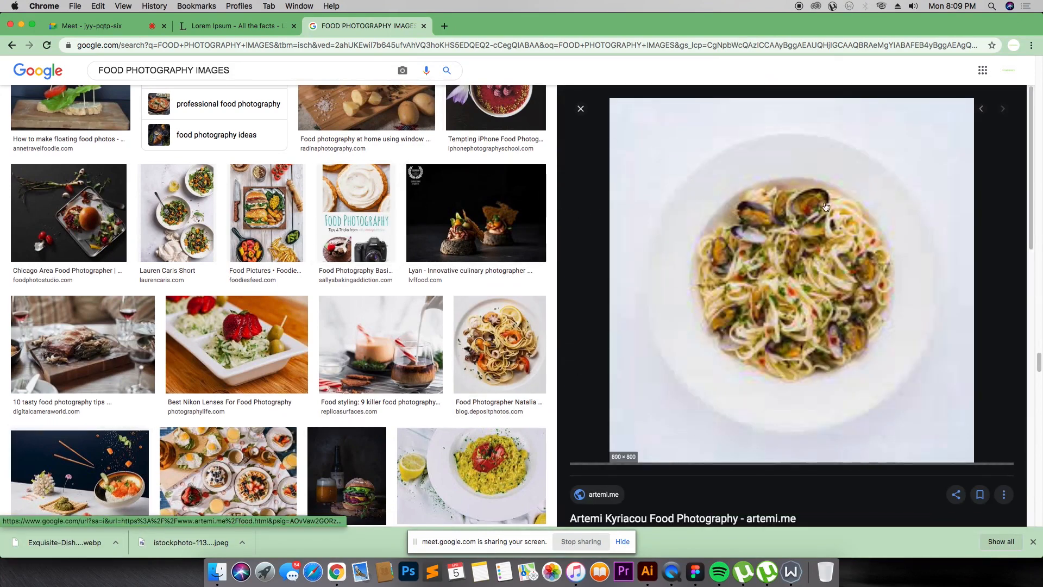
{"action": "scroll", "coordinate": [744, 220], "scroll_direction": "down", "scroll_amount": 10}
{"action": "scroll", "coordinate": [723, 260], "scroll_direction": "up", "scroll_amount": 10}
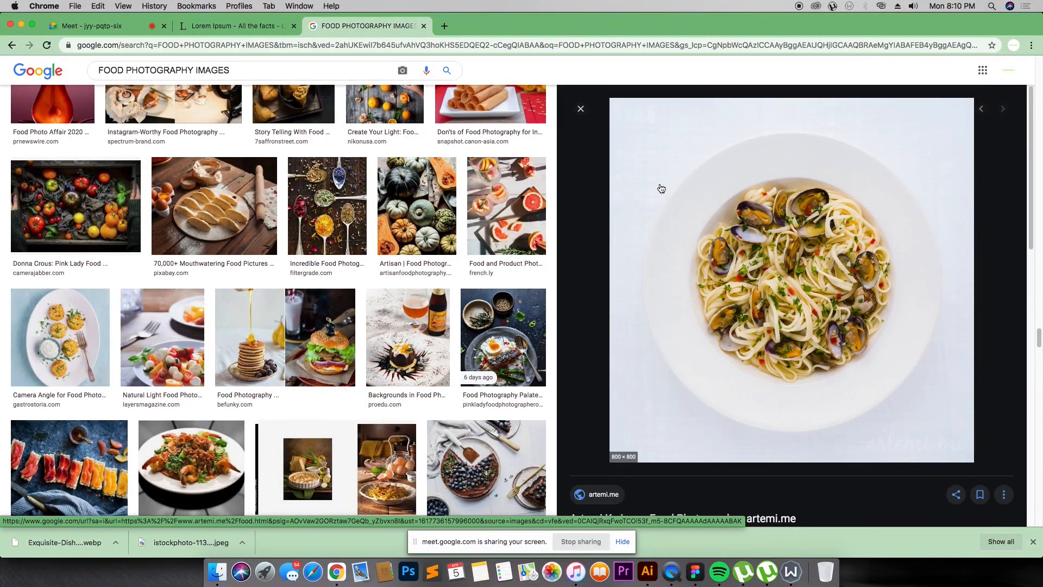
{"action": "left_click_drag", "start_coordinate": [630, 112], "coordinate": [995, 486]}
Step: Open the mushroom pasta photo preview from the related images and take a screenshot of it
{"action": "scroll", "coordinate": [821, 363], "scroll_direction": "down", "scroll_amount": 10}
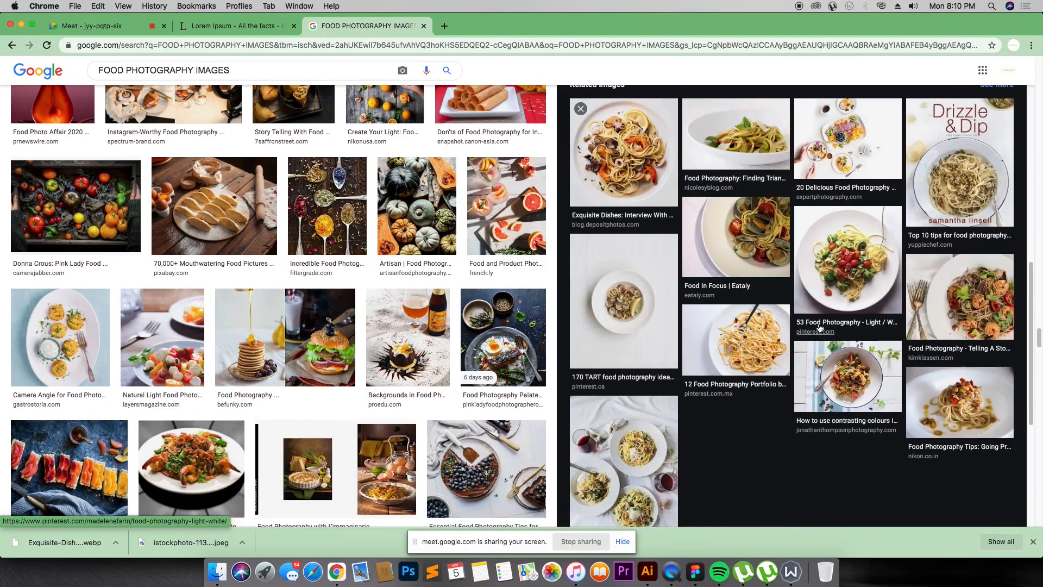
{"action": "left_click", "coordinate": [755, 325]}
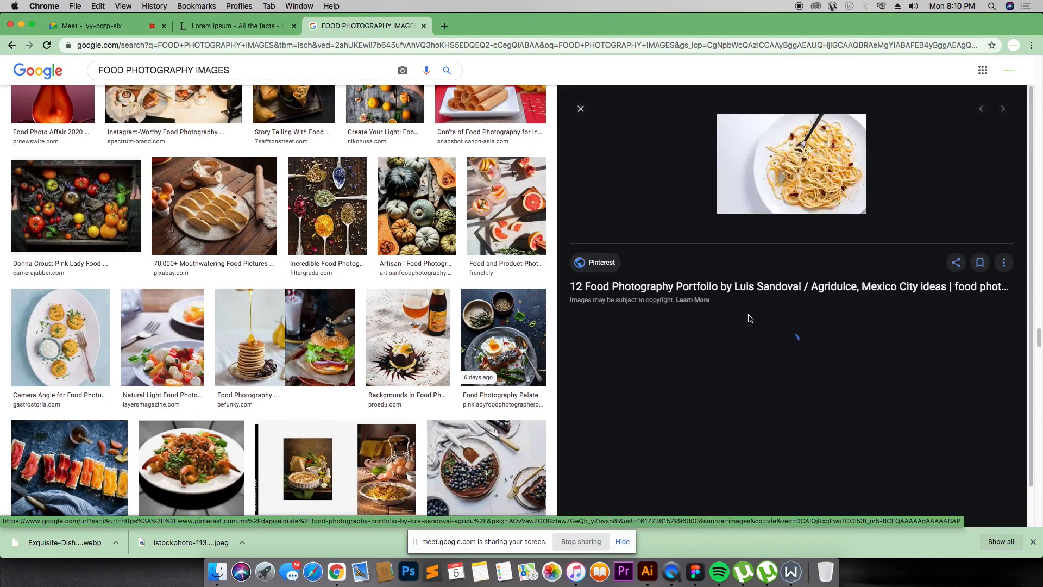
{"action": "scroll", "coordinate": [837, 359], "scroll_direction": "down", "scroll_amount": 4}
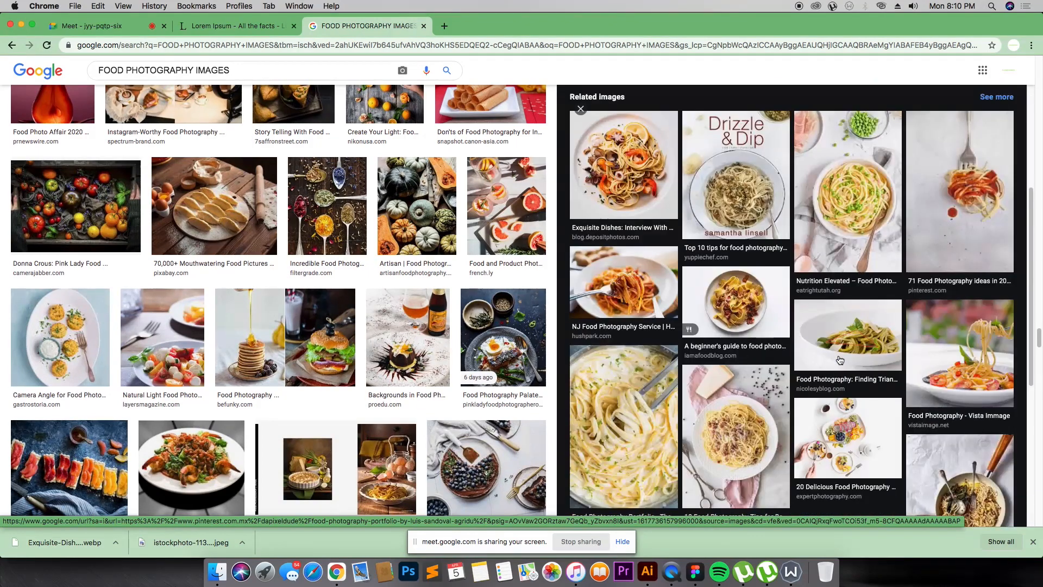
{"action": "left_click", "coordinate": [749, 309]}
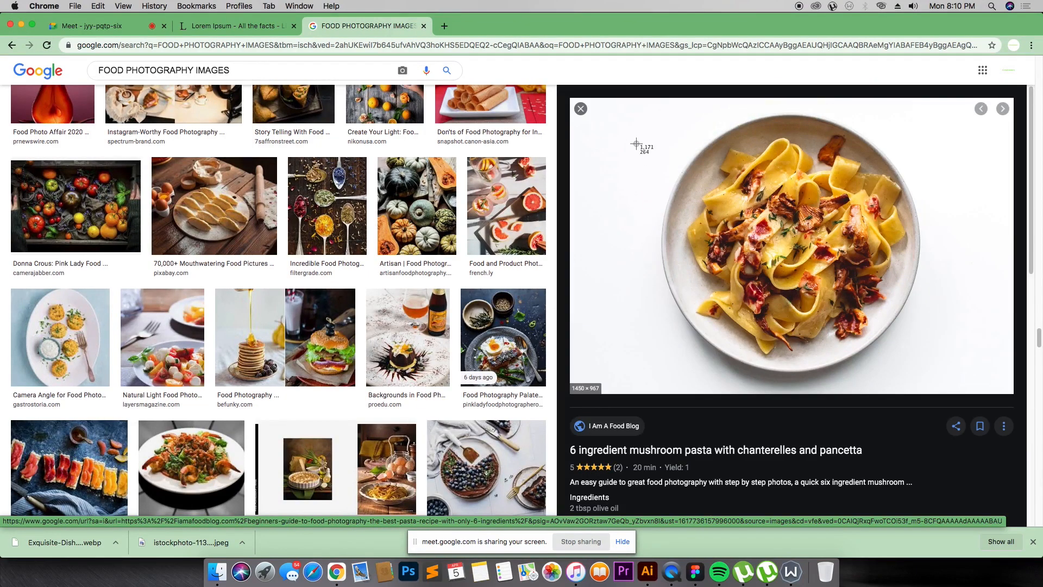
{"action": "left_click_drag", "start_coordinate": [635, 111], "coordinate": [981, 426]}
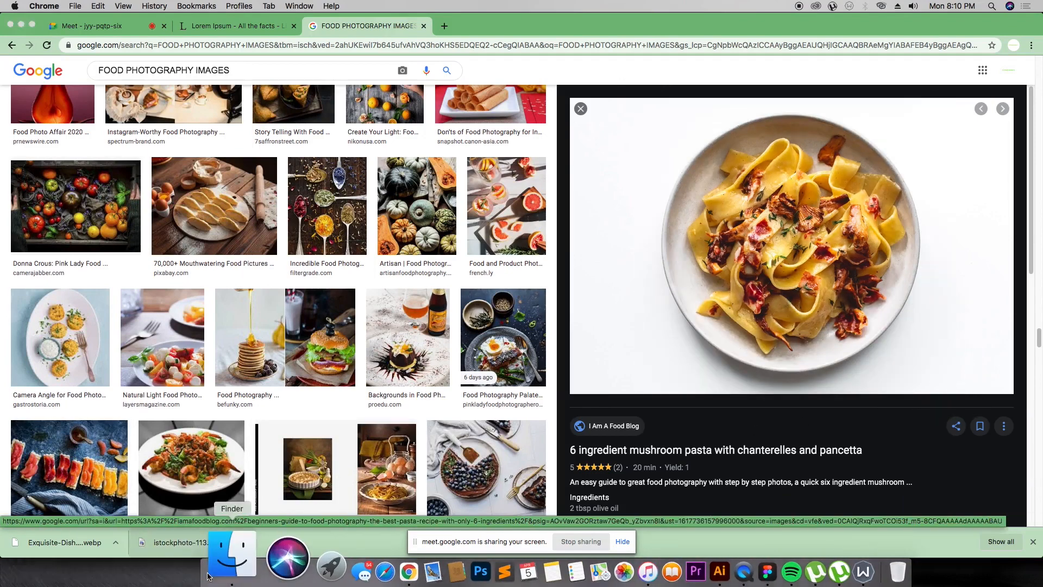
Step: Switch to Finder and drag the spaghetti screenshot from the Desktop into the Figma canvas
{"action": "left_click", "coordinate": [217, 572]}
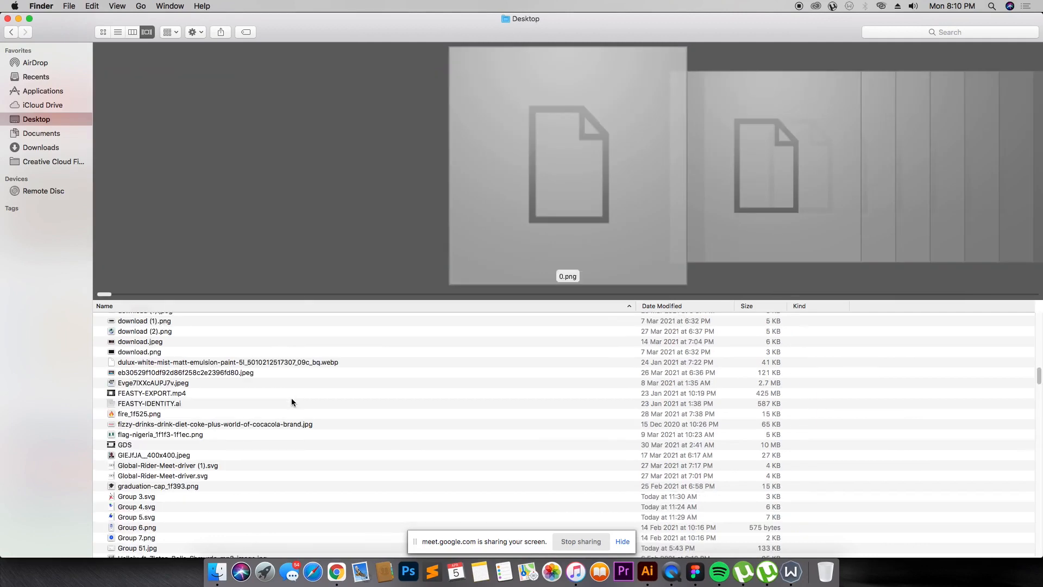
{"action": "scroll", "coordinate": [214, 382], "scroll_direction": "down", "scroll_amount": 1}
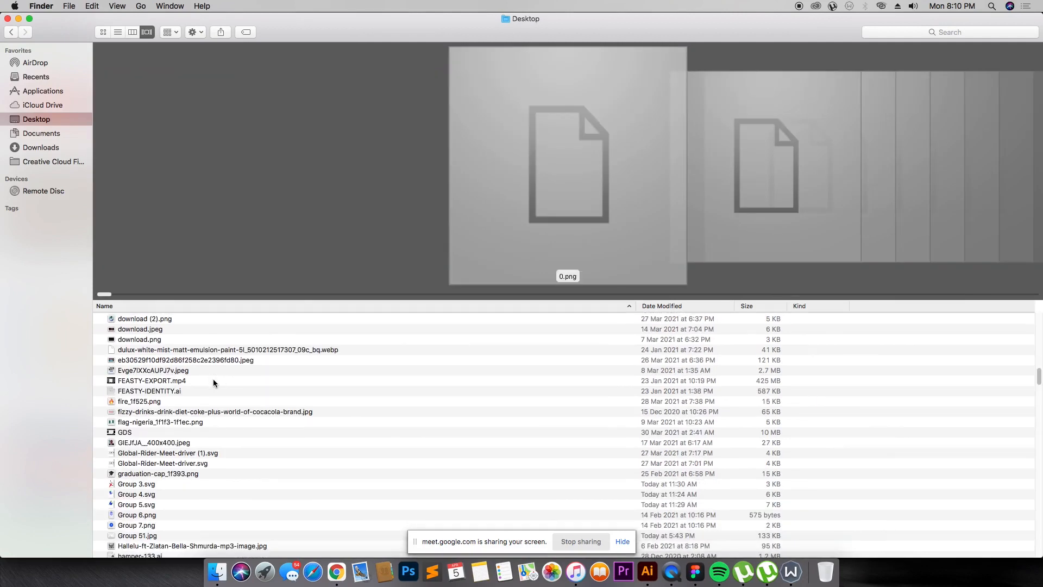
{"action": "key", "text": "s"}
{"action": "scroll", "coordinate": [203, 421], "scroll_direction": "down", "scroll_amount": 5}
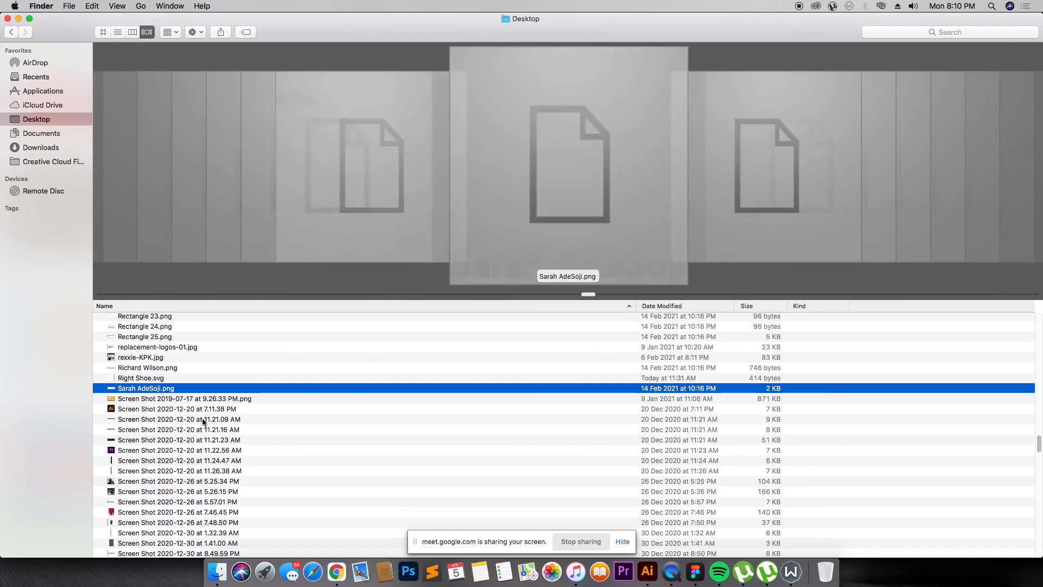
{"action": "scroll", "coordinate": [253, 432], "scroll_direction": "down", "scroll_amount": 5}
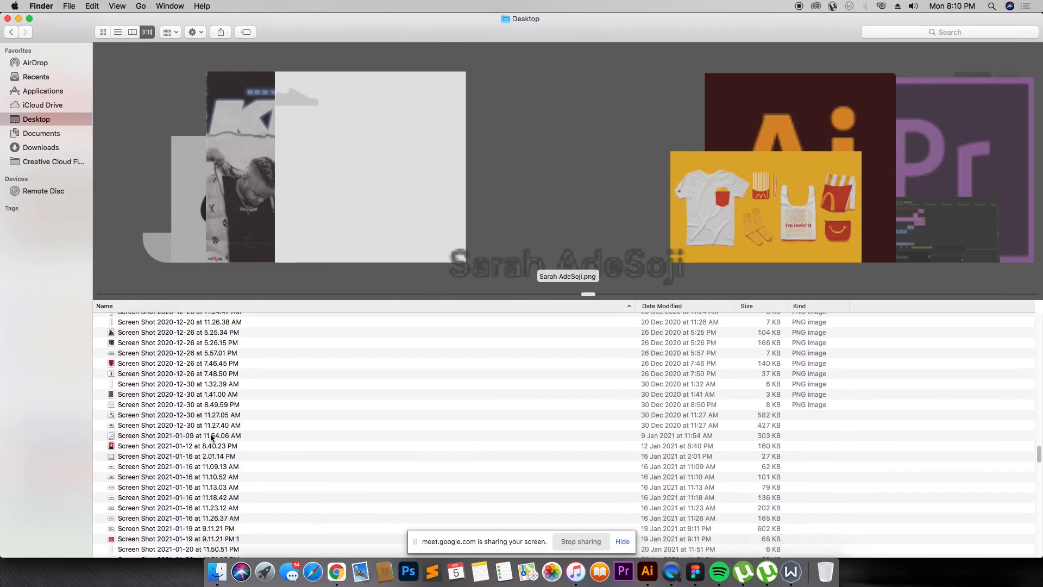
{"action": "scroll", "coordinate": [212, 438], "scroll_direction": "down", "scroll_amount": 15}
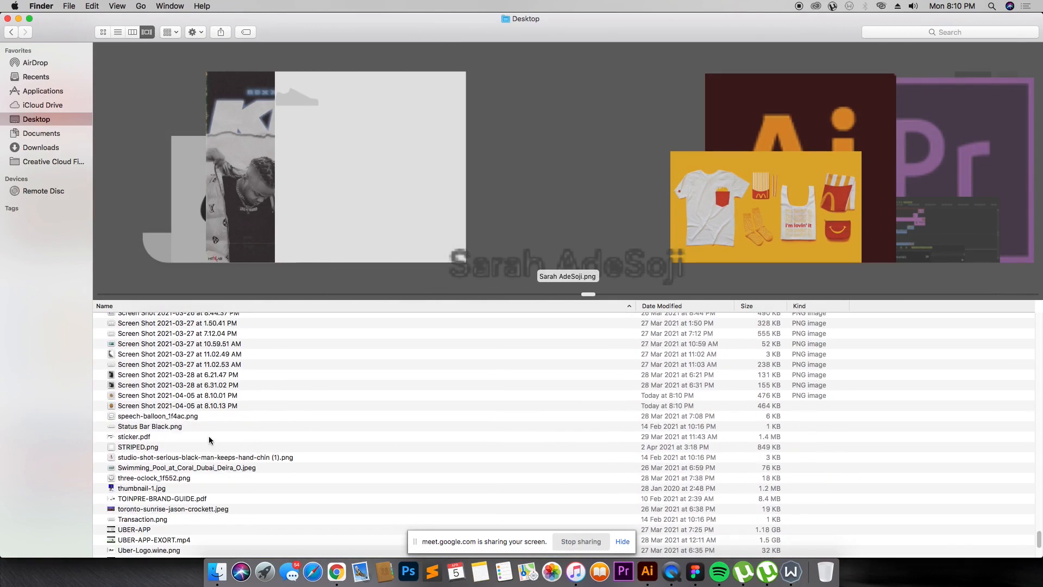
{"action": "left_click", "coordinate": [155, 395]}
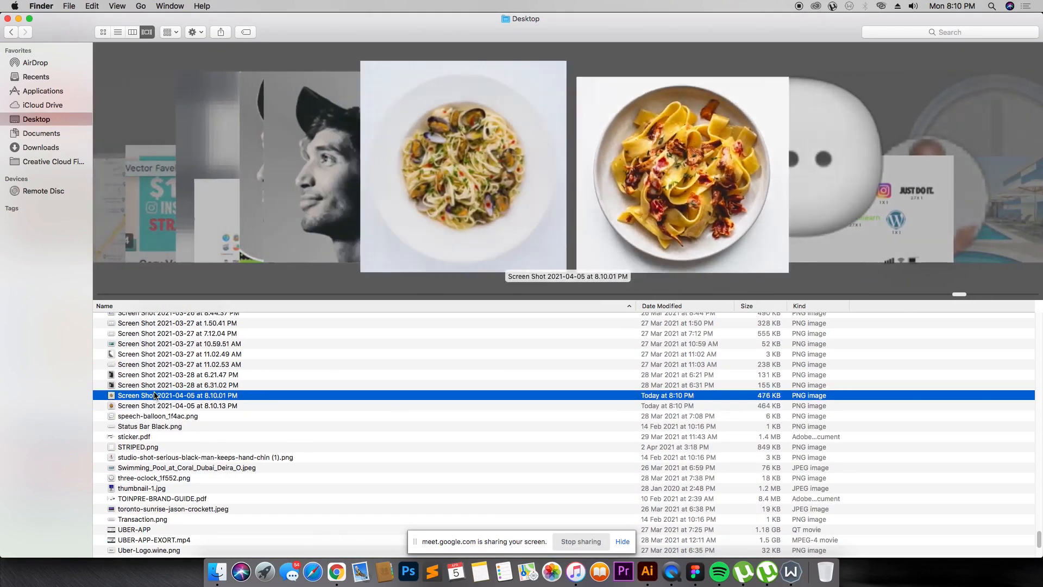
{"action": "left_click", "coordinate": [175, 387]}
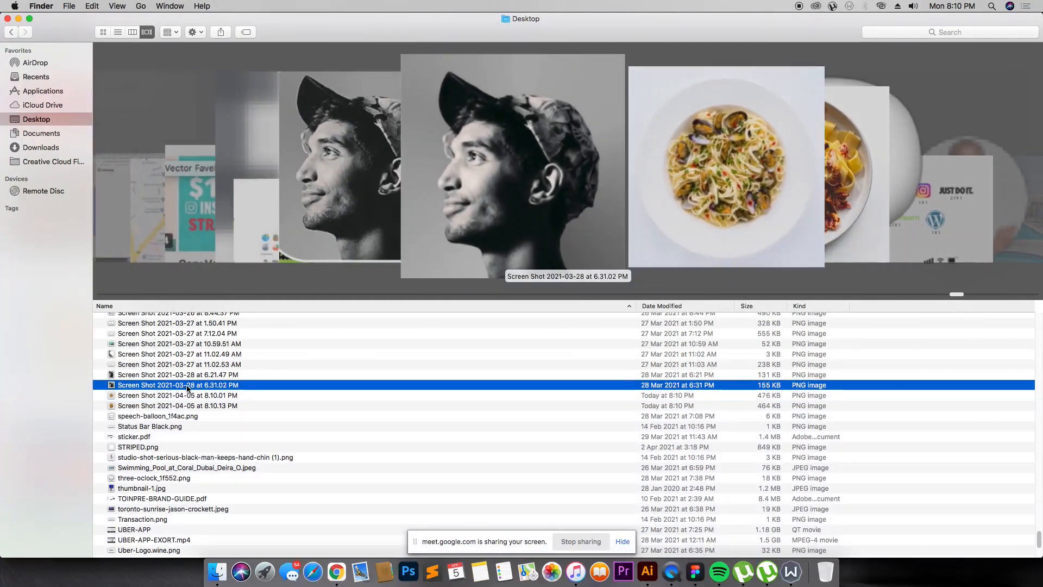
{"action": "left_click", "coordinate": [189, 405]}
{"action": "left_click", "coordinate": [203, 397]}
{"action": "left_click_drag", "start_coordinate": [203, 397], "coordinate": [741, 202]}
{"action": "key", "text": "super+Tab"}
{"action": "key", "text": "super+Tab"}
{"action": "key", "text": "minus"}
{"action": "key", "text": "minus"}
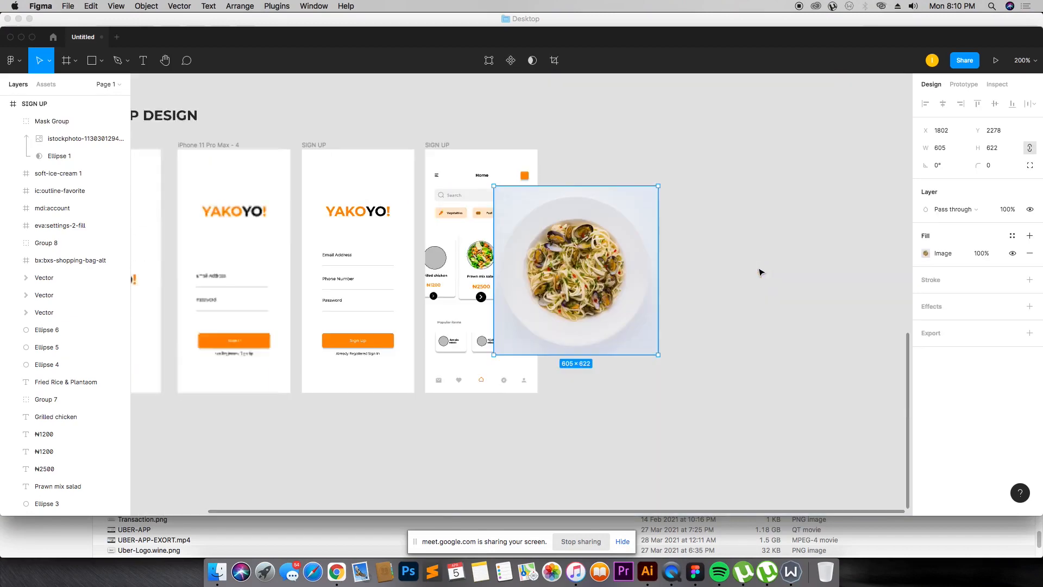
Step: Move the spaghetti photo beside the home screen and shrink it to about 128 × 132
{"action": "left_click_drag", "start_coordinate": [602, 289], "coordinate": [694, 301]}
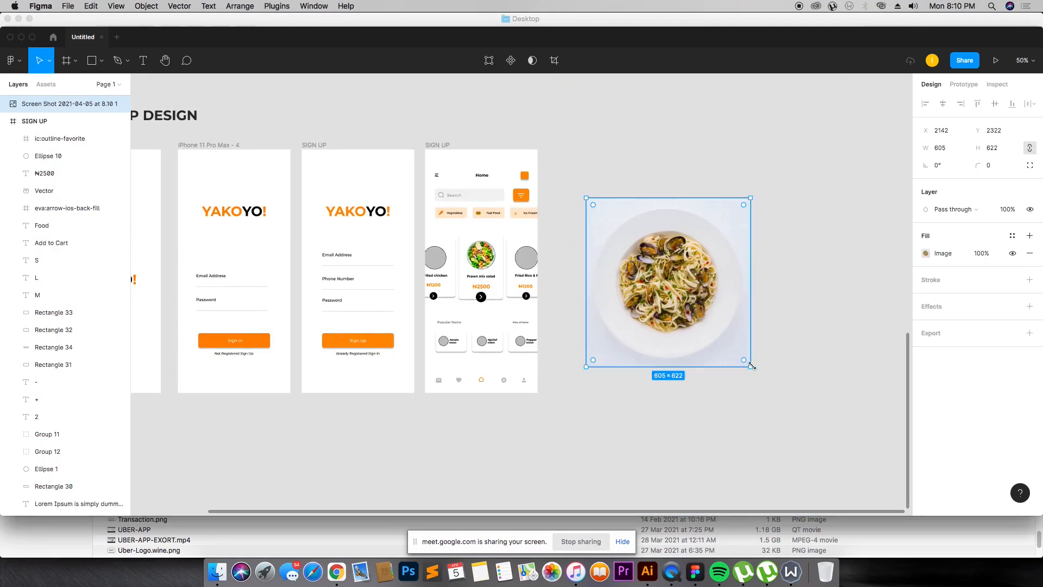
{"action": "left_click_drag", "start_coordinate": [752, 367], "coordinate": [622, 234]}
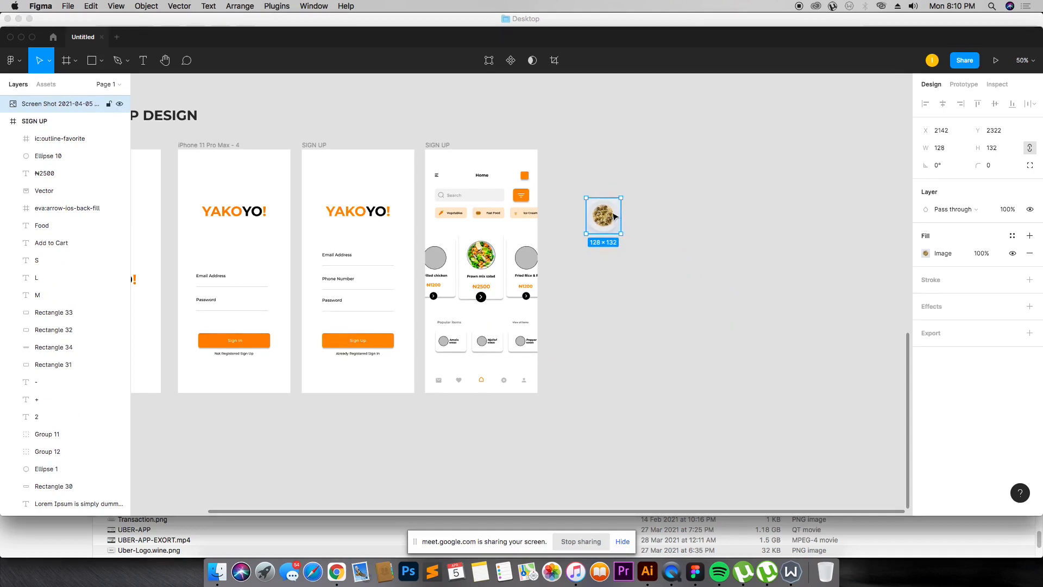
Step: Mask the spaghetti photo with a grey 85 × 85 circle taken from the Fried Rice card
{"action": "left_click", "coordinate": [520, 258]}
{"action": "left_click_drag", "start_coordinate": [521, 259], "coordinate": [630, 257]}
{"action": "scroll", "coordinate": [647, 250], "scroll_direction": "up", "scroll_amount": 10}
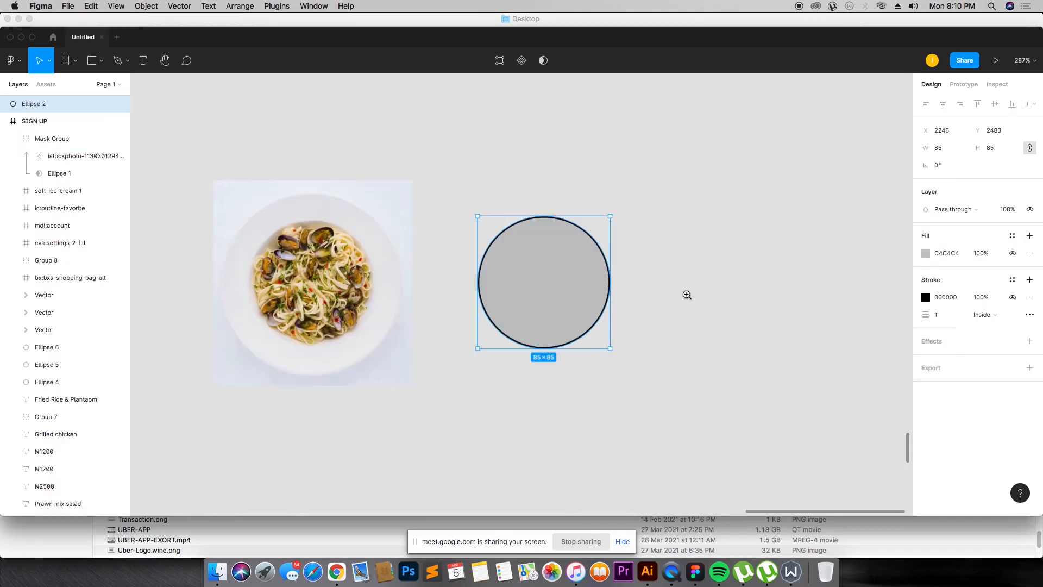
{"action": "left_click_drag", "start_coordinate": [380, 252], "coordinate": [608, 257]}
{"action": "left_click_drag", "start_coordinate": [413, 190], "coordinate": [563, 282]}
{"action": "right_click", "coordinate": [563, 283]}
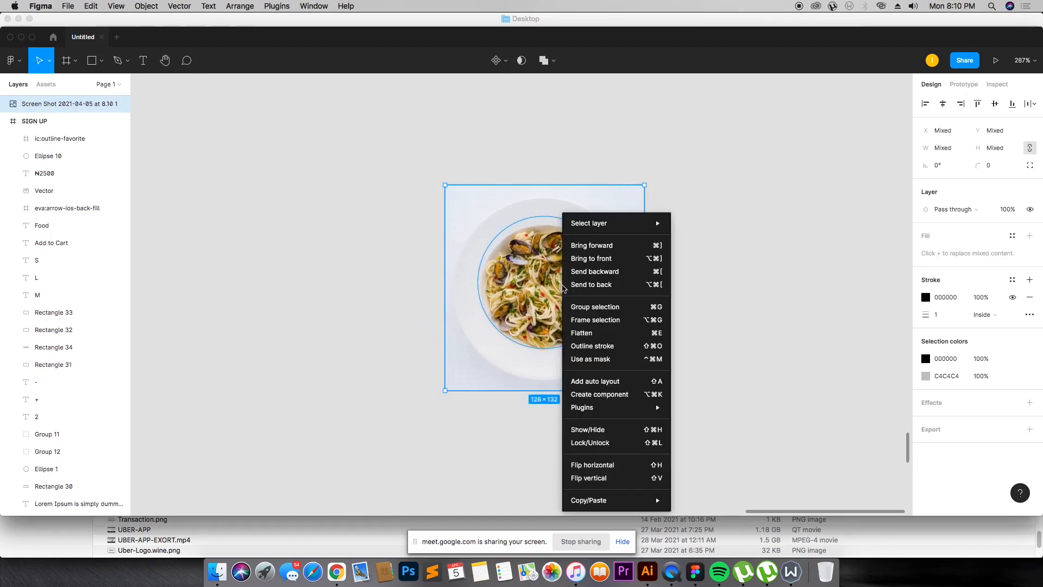
{"action": "left_click", "coordinate": [603, 360]}
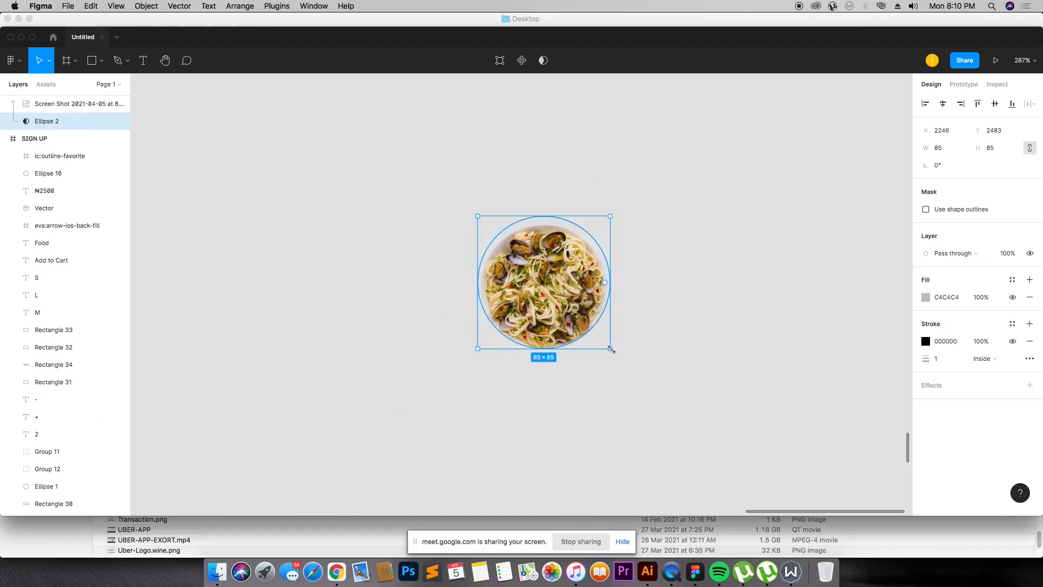
Step: Reposition the spaghetti image slightly within its circular mask
{"action": "left_click_drag", "start_coordinate": [611, 346], "coordinate": [605, 342]}
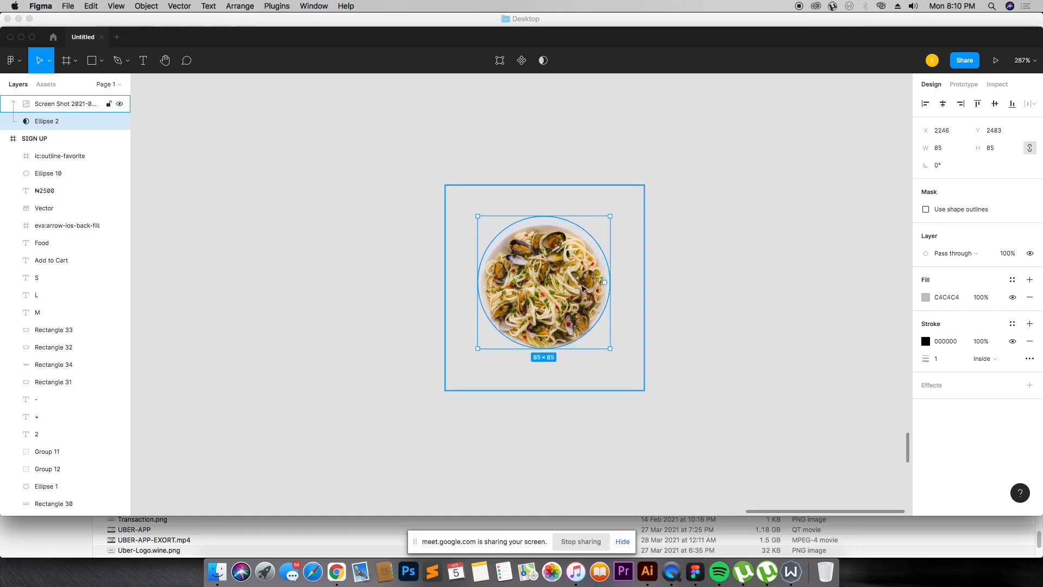
{"action": "double_click", "coordinate": [567, 294]}
{"action": "left_click_drag", "start_coordinate": [573, 303], "coordinate": [572, 299]}
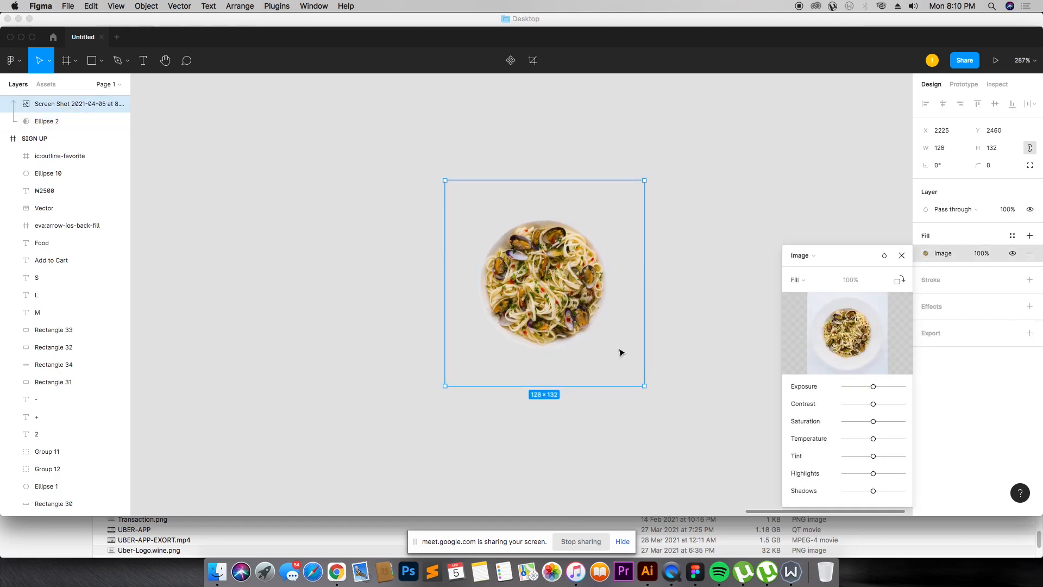
{"action": "key", "text": "Escape"}
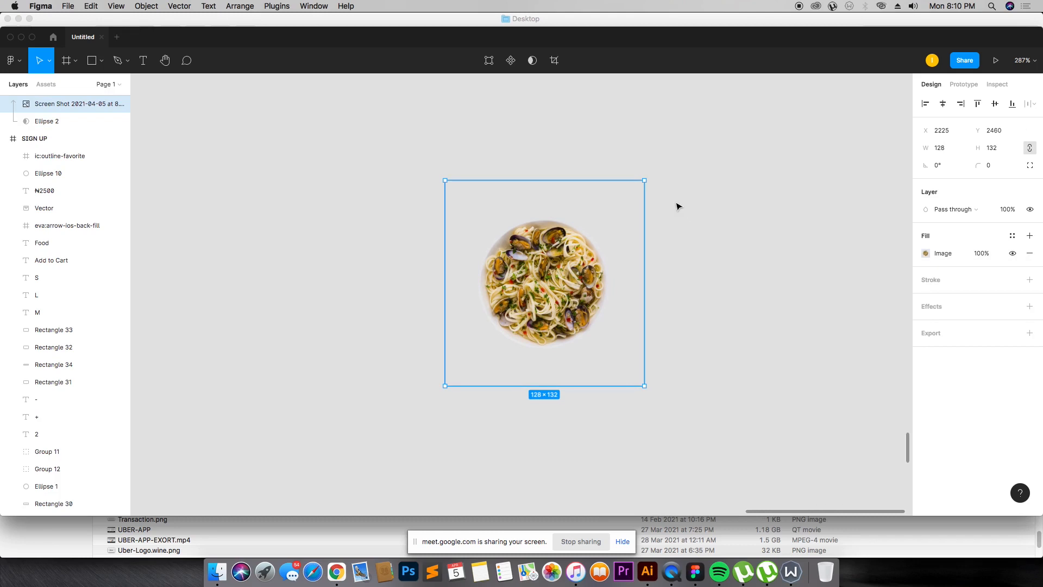
{"action": "key", "text": "shift+0"}
{"action": "left_click_drag", "start_coordinate": [559, 287], "coordinate": [420, 302]}
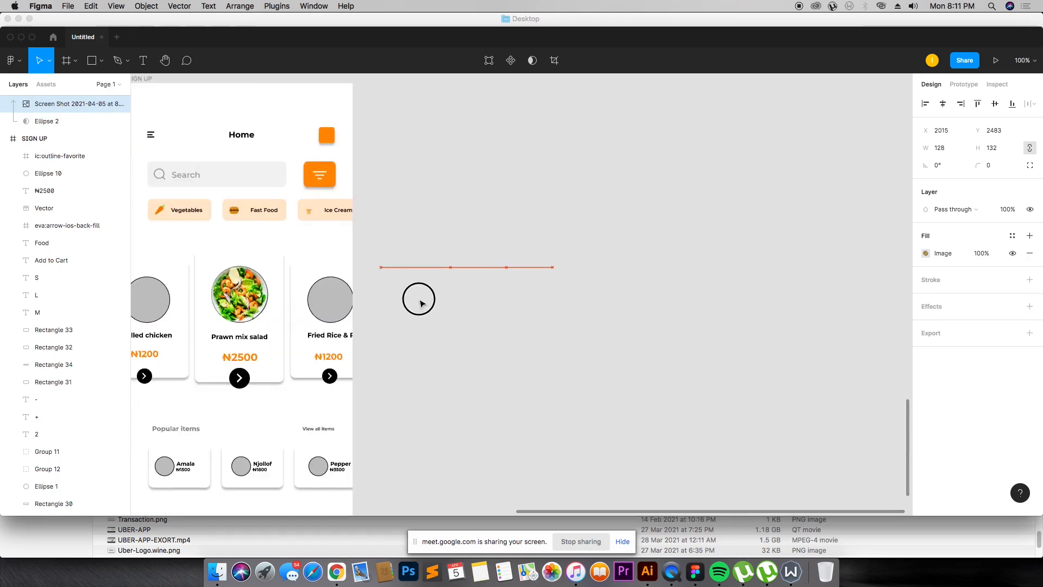
{"action": "key", "text": "ctrl+z"}
Step: Place the masked spaghetti photo over the Fried Rice card's placeholder circle and align the two
{"action": "left_click", "coordinate": [468, 189]}
{"action": "left_click_drag", "start_coordinate": [532, 302], "coordinate": [332, 306]}
{"action": "left_click_drag", "start_coordinate": [377, 282], "coordinate": [324, 308]}
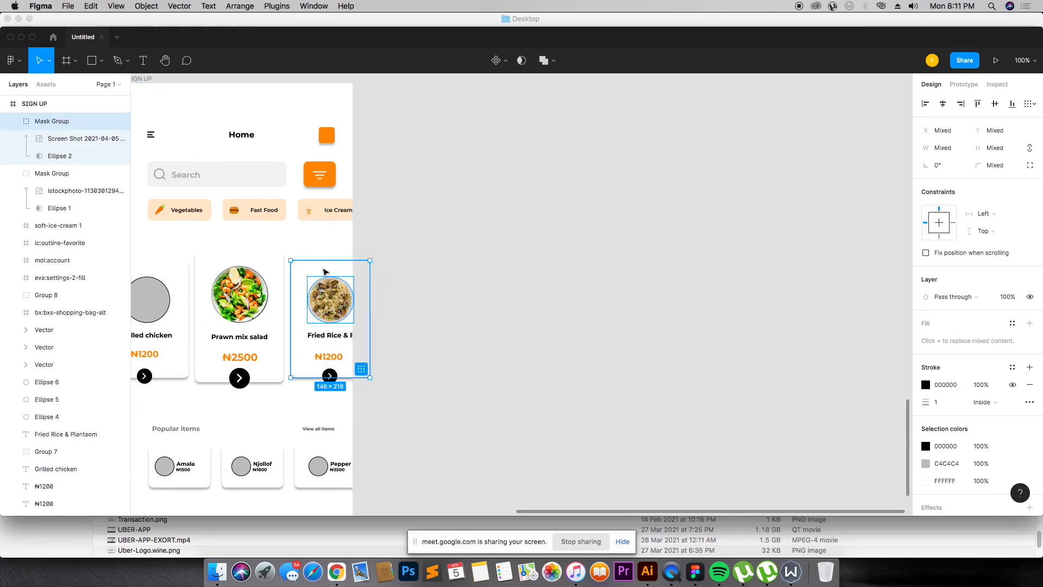
{"action": "left_click", "coordinate": [324, 269], "text": "shift"}
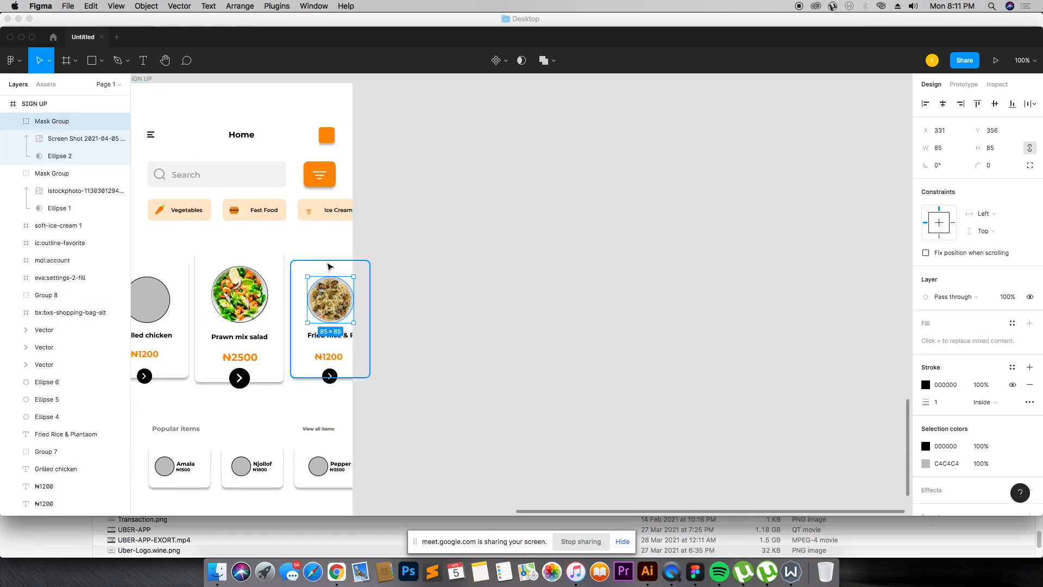
{"action": "left_click", "coordinate": [63, 157]}
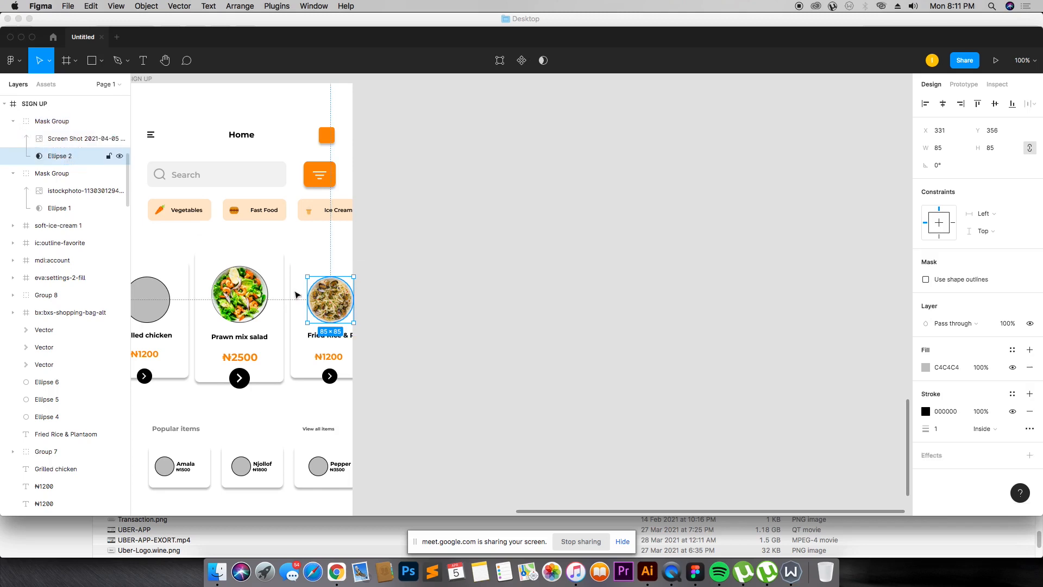
{"action": "left_click_drag", "start_coordinate": [396, 244], "coordinate": [236, 392]}
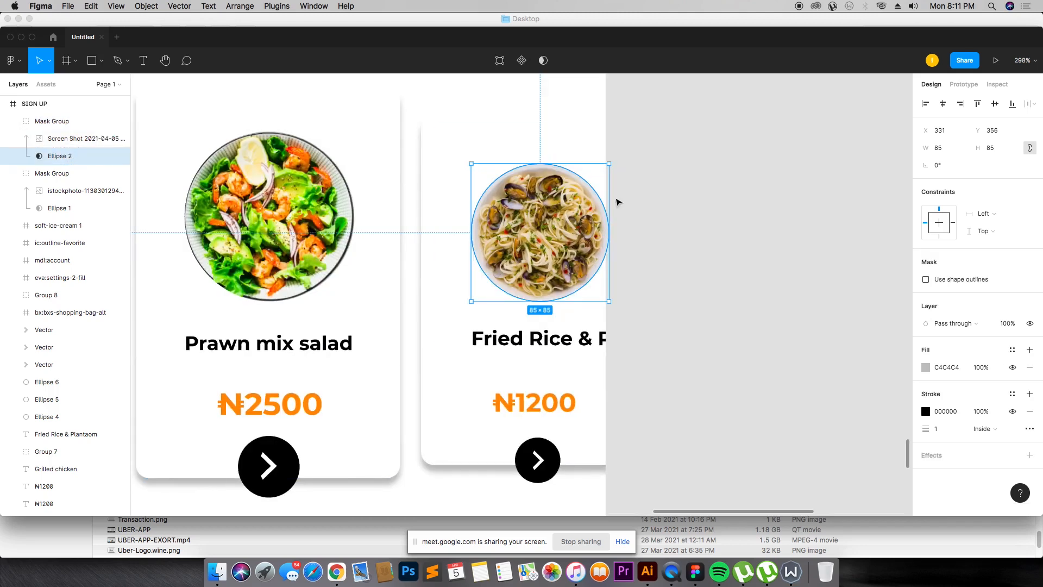
{"action": "left_click", "coordinate": [654, 189]}
{"action": "left_click_drag", "start_coordinate": [576, 211], "coordinate": [596, 210]}
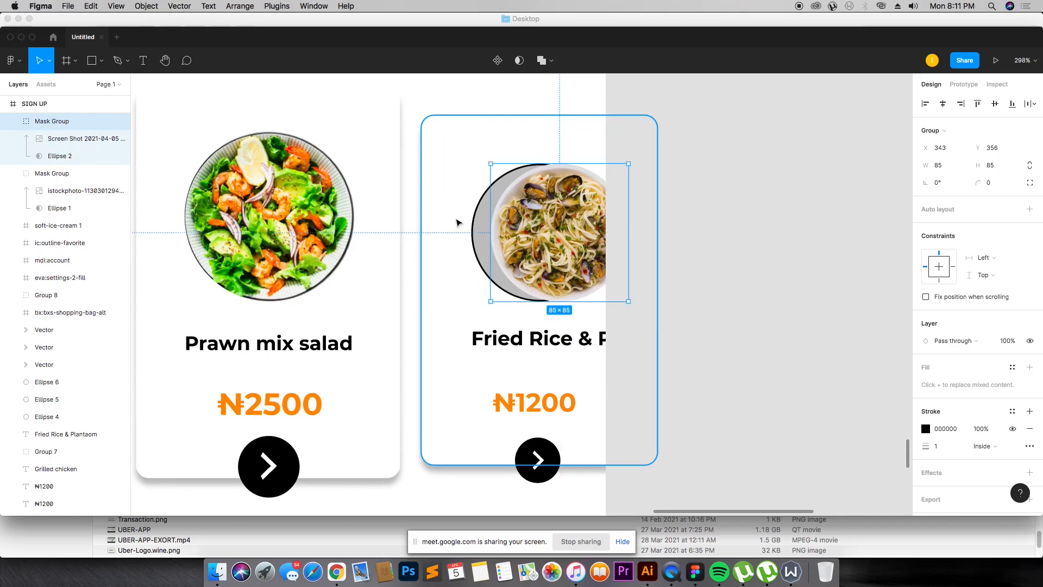
{"action": "left_click", "coordinate": [475, 222]}
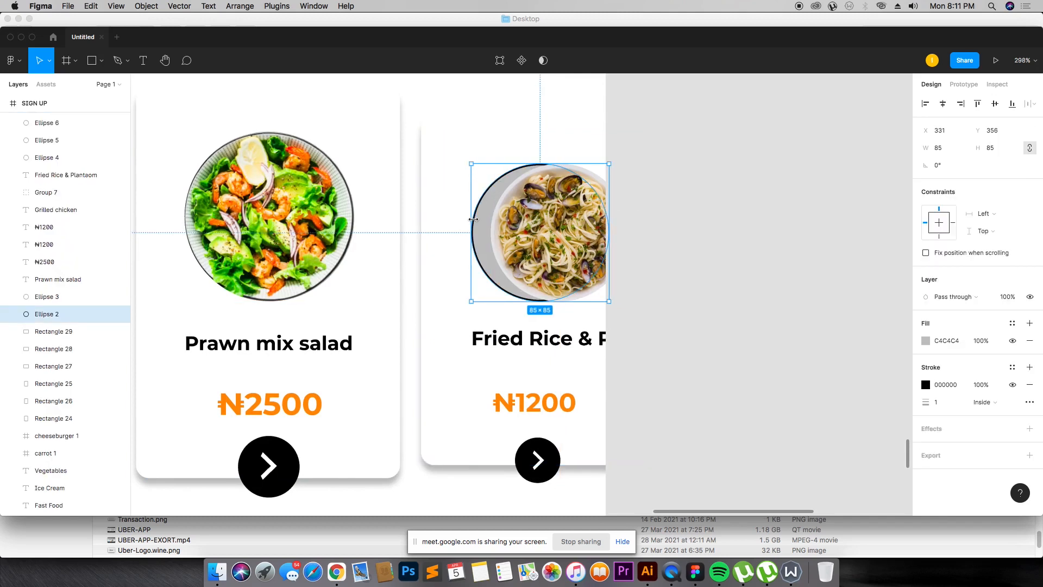
{"action": "left_click_drag", "start_coordinate": [551, 219], "coordinate": [536, 218]}
Step: Replace the Fried Rice card's title text, starting with "p"
{"action": "left_click", "coordinate": [531, 340]}
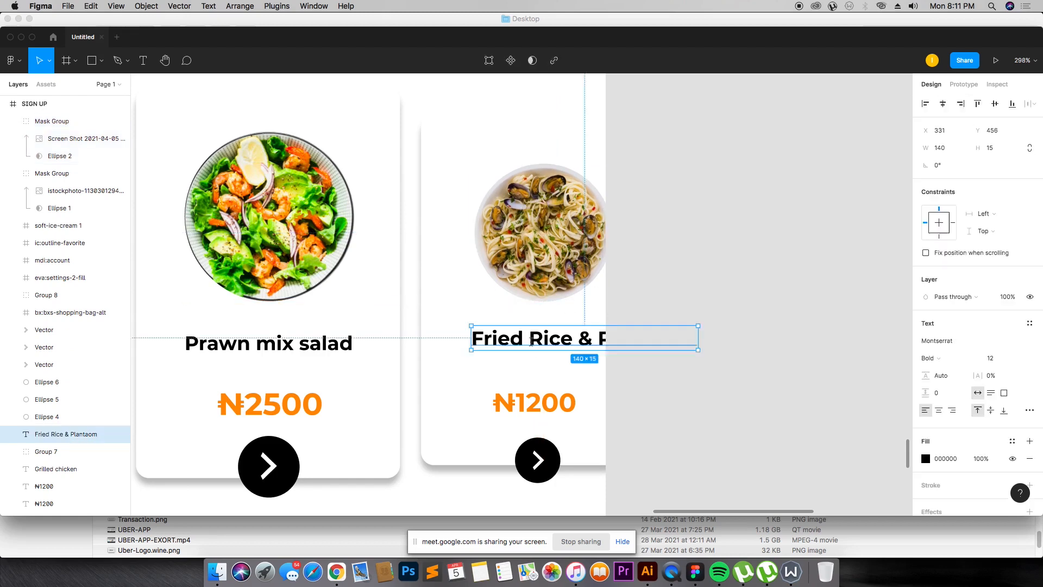
{"action": "double_click", "coordinate": [516, 340]}
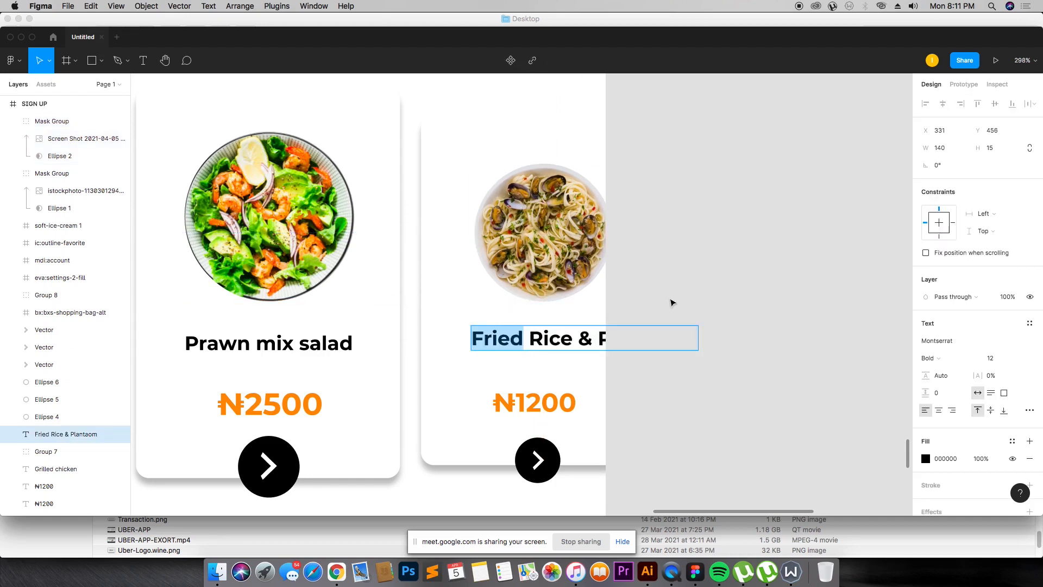
{"action": "type", "text": "p"}
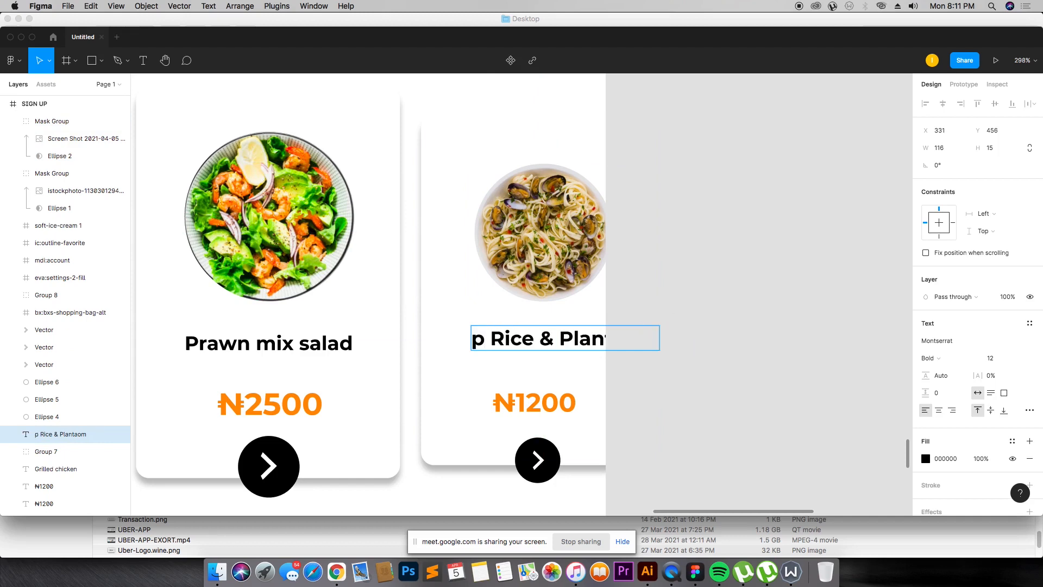
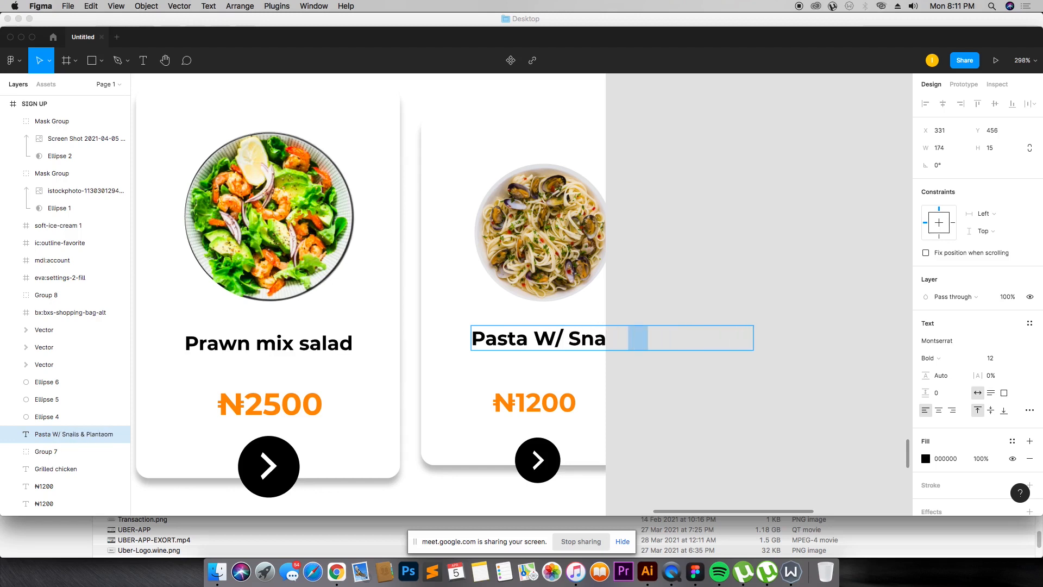
Step: Shorten the third dish card's title to "Pasta W/ Snails"
{"action": "key", "text": "BackSpace"}
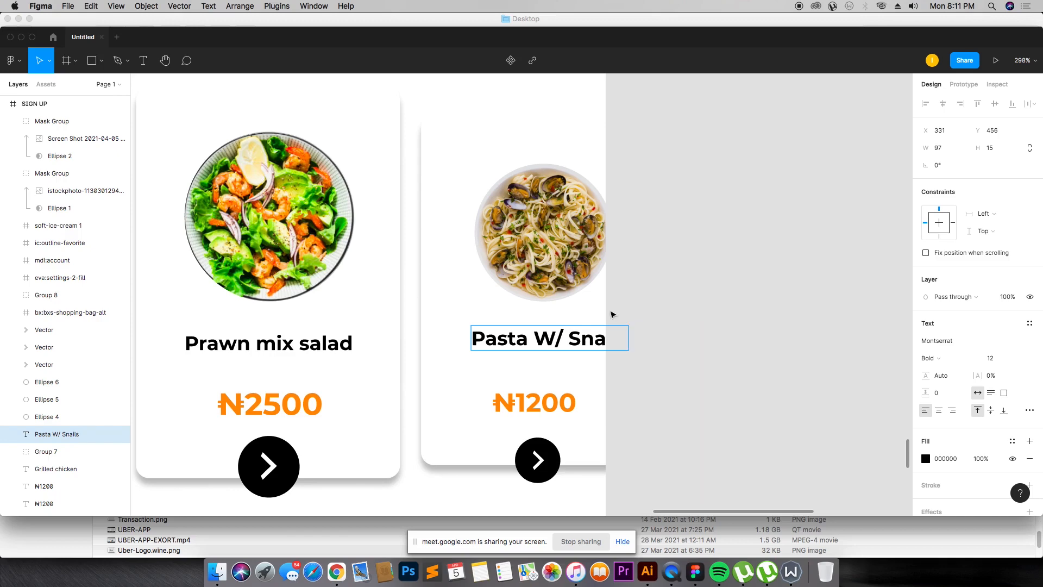
{"action": "key", "text": "Escape"}
{"action": "scroll", "coordinate": [689, 271], "scroll_direction": "down", "scroll_amount": 5}
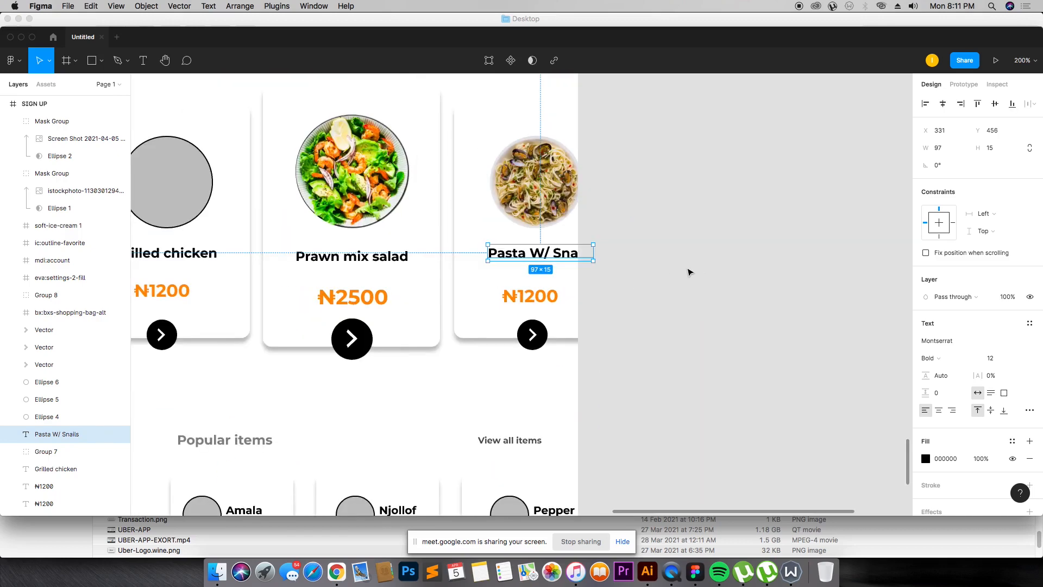
{"action": "scroll", "coordinate": [638, 243], "scroll_direction": "up", "scroll_amount": 2}
{"action": "scroll", "coordinate": [633, 241], "scroll_direction": "down", "scroll_amount": 3}
Step: Import the pappardelle pasta photo from the Desktop onto the canvas and scale it down
{"action": "key", "text": "super+Tab"}
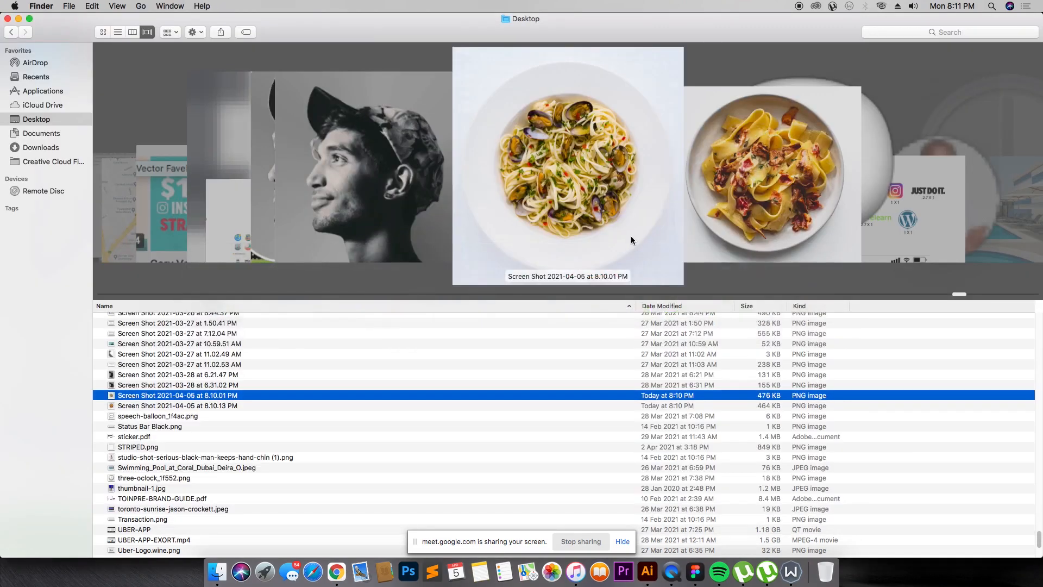
{"action": "left_click", "coordinate": [694, 170]}
{"action": "left_click_drag", "start_coordinate": [163, 406], "coordinate": [638, 263]}
{"action": "key", "text": "super+Tab"}
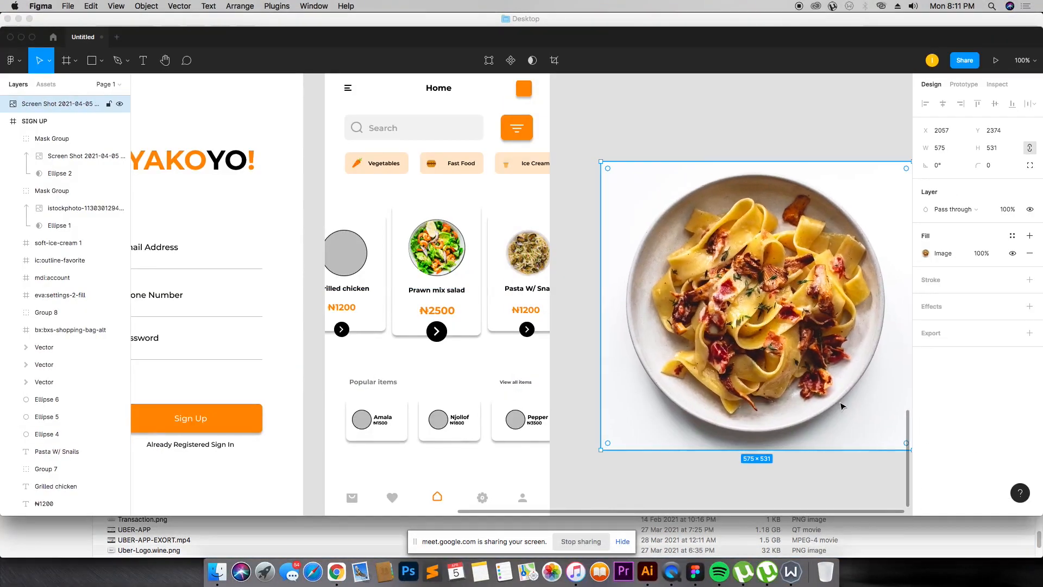
{"action": "left_click_drag", "start_coordinate": [599, 451], "coordinate": [639, 323]}
Step: Mask the pasta photo with an 85 × 85 grey circle copied from the Grilled chicken card
{"action": "left_click_drag", "start_coordinate": [351, 251], "coordinate": [713, 278]}
{"action": "key", "text": "BackSpace"}
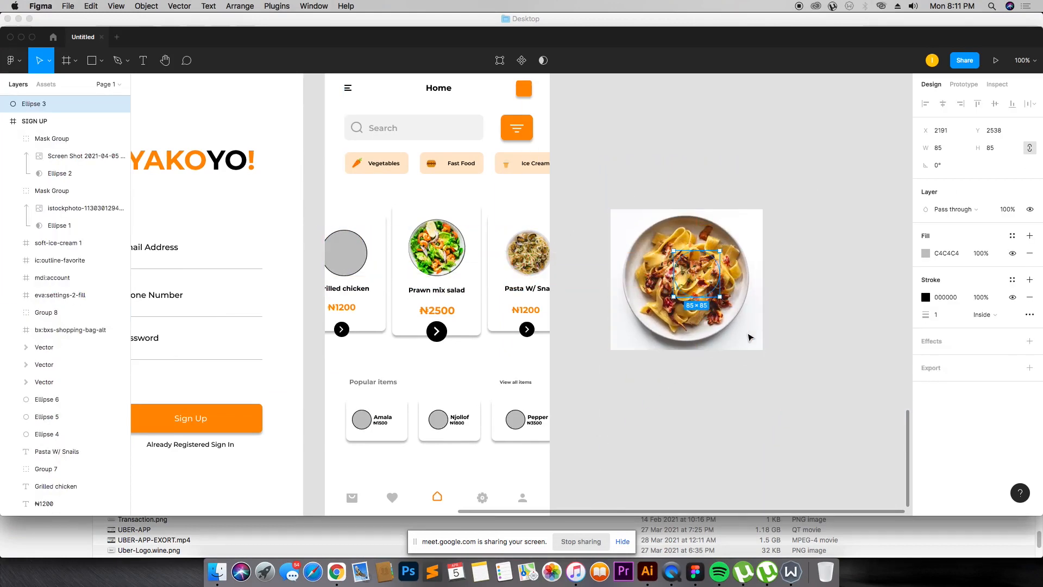
{"action": "left_click", "coordinate": [758, 314]}
{"action": "left_click_drag", "start_coordinate": [763, 350], "coordinate": [688, 278]}
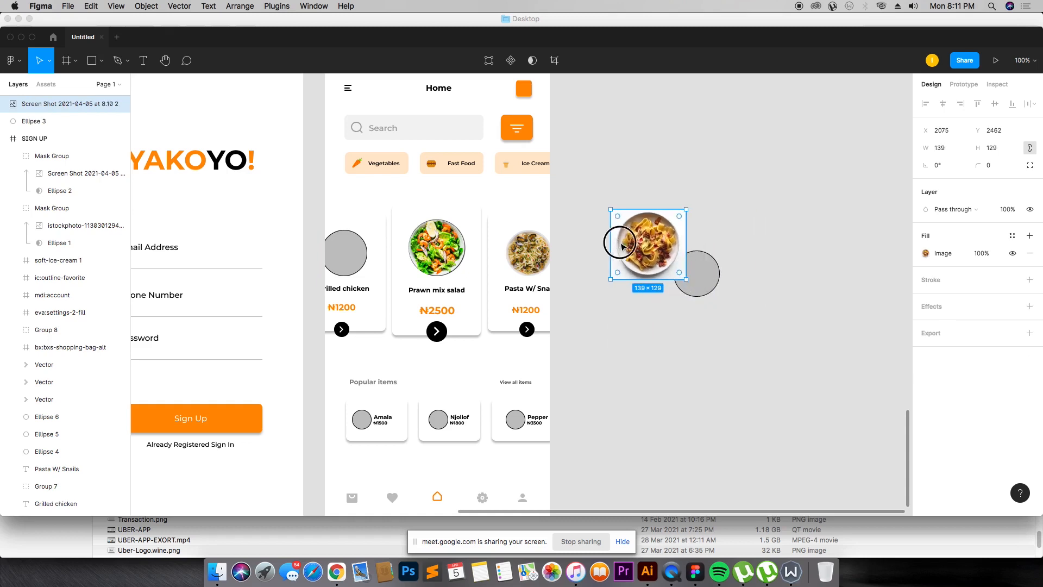
{"action": "left_click_drag", "start_coordinate": [622, 246], "coordinate": [666, 272]}
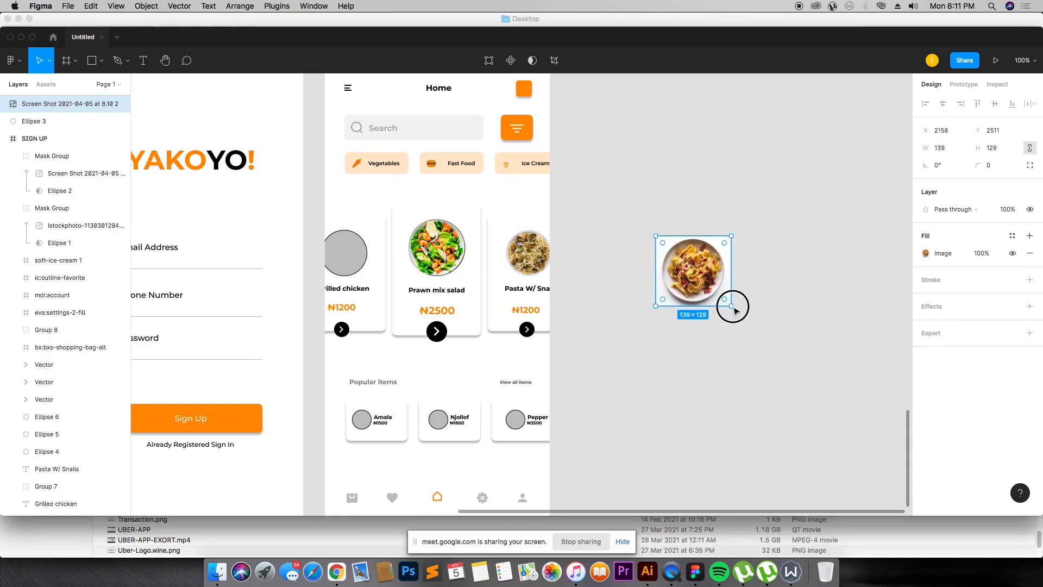
{"action": "left_click_drag", "start_coordinate": [734, 310], "coordinate": [687, 275]}
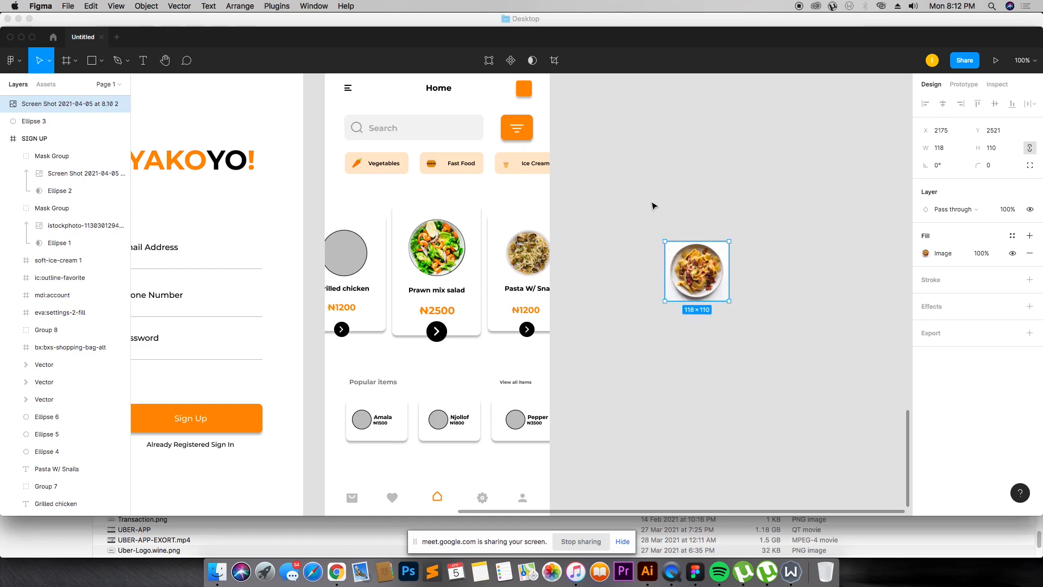
{"action": "left_click_drag", "start_coordinate": [653, 205], "coordinate": [703, 284]}
{"action": "right_click", "coordinate": [693, 267]}
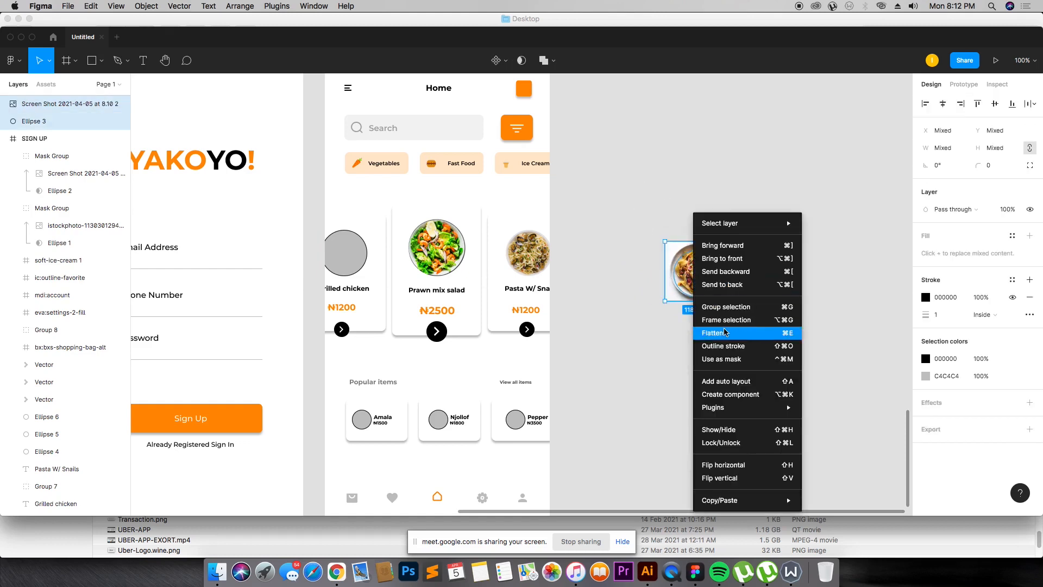
{"action": "left_click", "coordinate": [723, 359]}
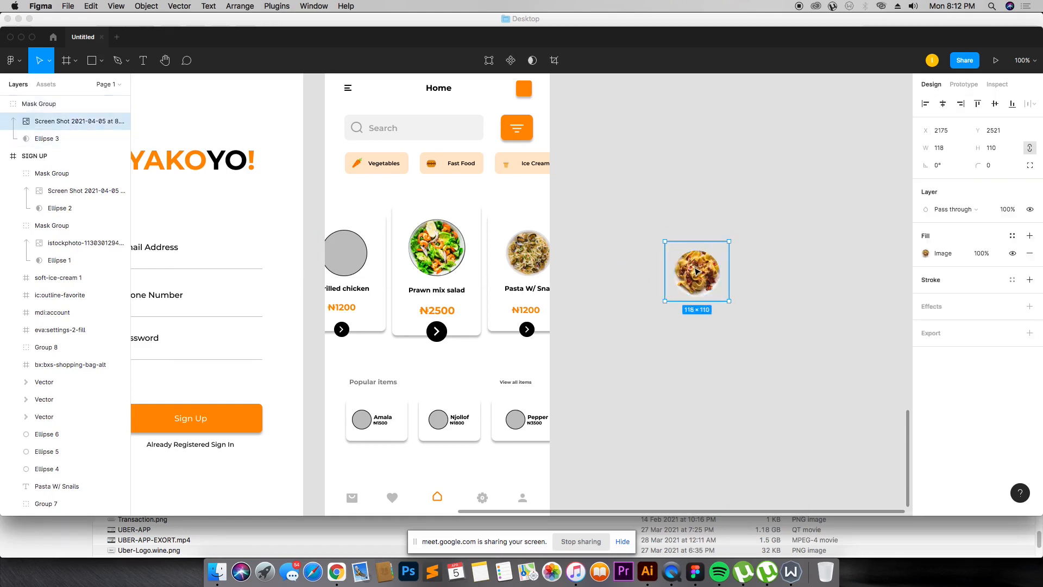
Step: Place a copy of the masked pasta photo on the Grilled chicken card and delete the leftover copy
{"action": "left_click_drag", "start_coordinate": [697, 272], "coordinate": [341, 263]}
{"action": "left_click", "coordinate": [819, 255]}
{"action": "left_click", "coordinate": [661, 265]}
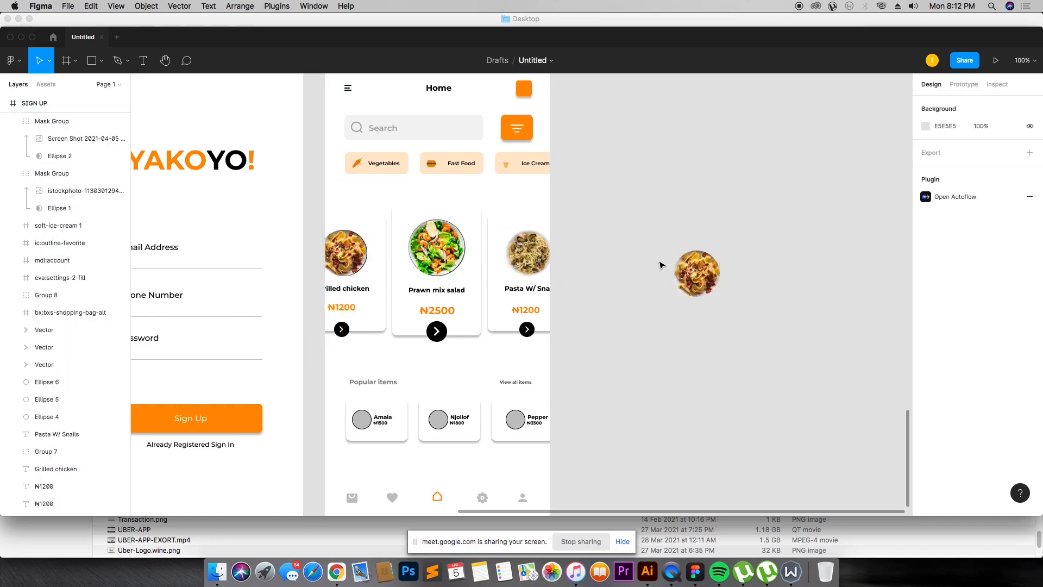
{"action": "left_click", "coordinate": [696, 273]}
{"action": "key", "text": "Delete"}
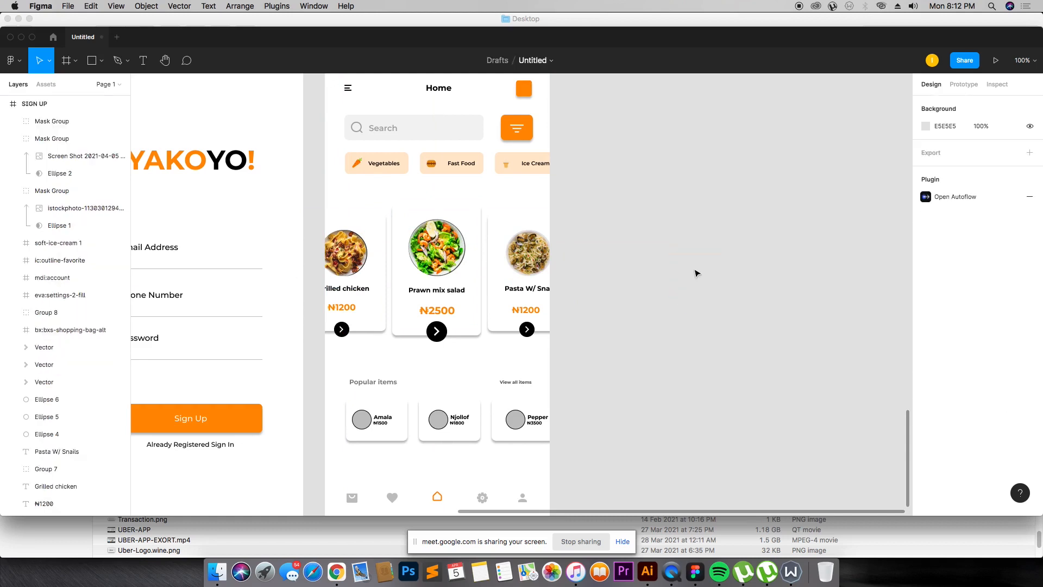
Step: Delete the Grilled chicken card's grey placeholder circle and align the pasta photo in its place
{"action": "left_click_drag", "start_coordinate": [288, 205], "coordinate": [421, 342]}
{"action": "left_click", "coordinate": [511, 241]}
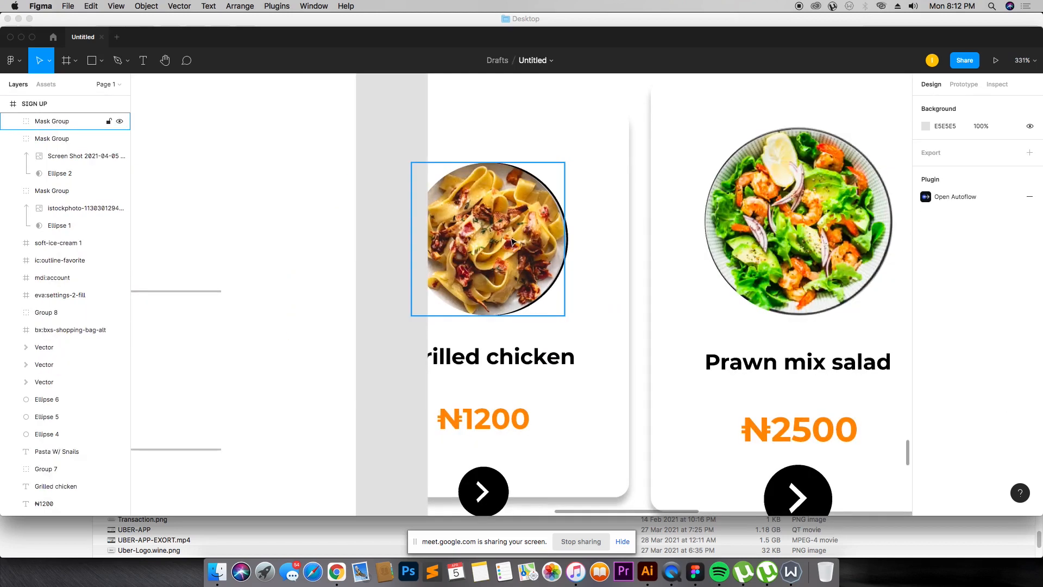
{"action": "left_click", "coordinate": [569, 246]}
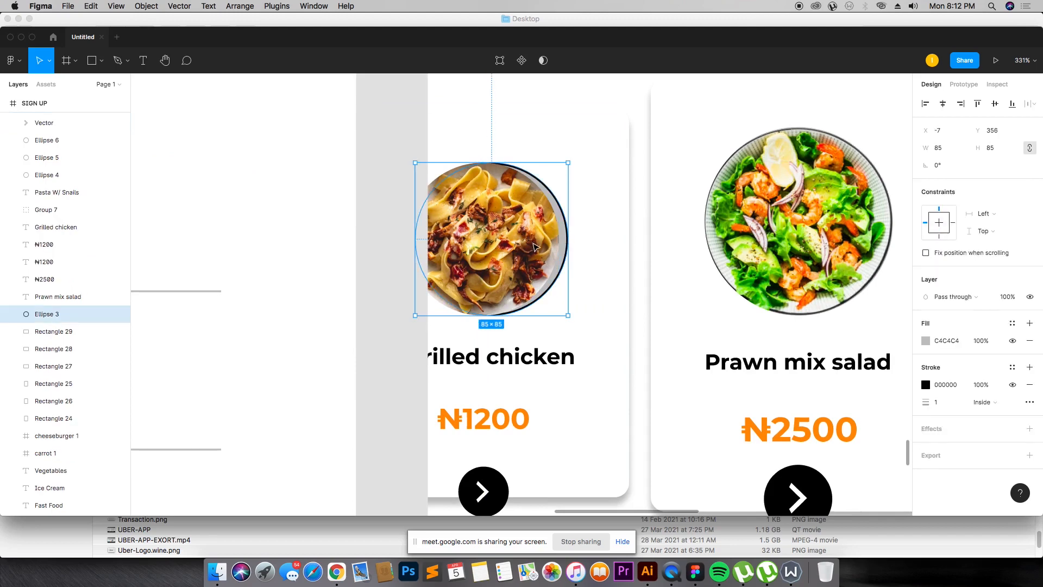
{"action": "key", "text": "Delete"}
{"action": "left_click_drag", "start_coordinate": [519, 240], "coordinate": [533, 241]}
Step: Enlarge and reposition the prawn salad photo inside its circular mask
{"action": "left_click", "coordinate": [817, 213]}
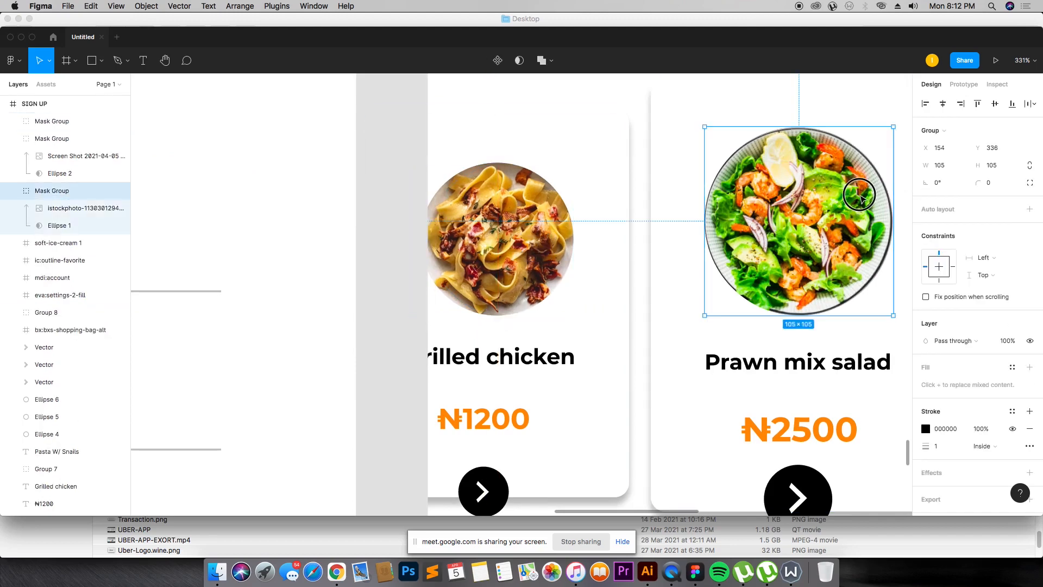
{"action": "double_click", "coordinate": [863, 240]}
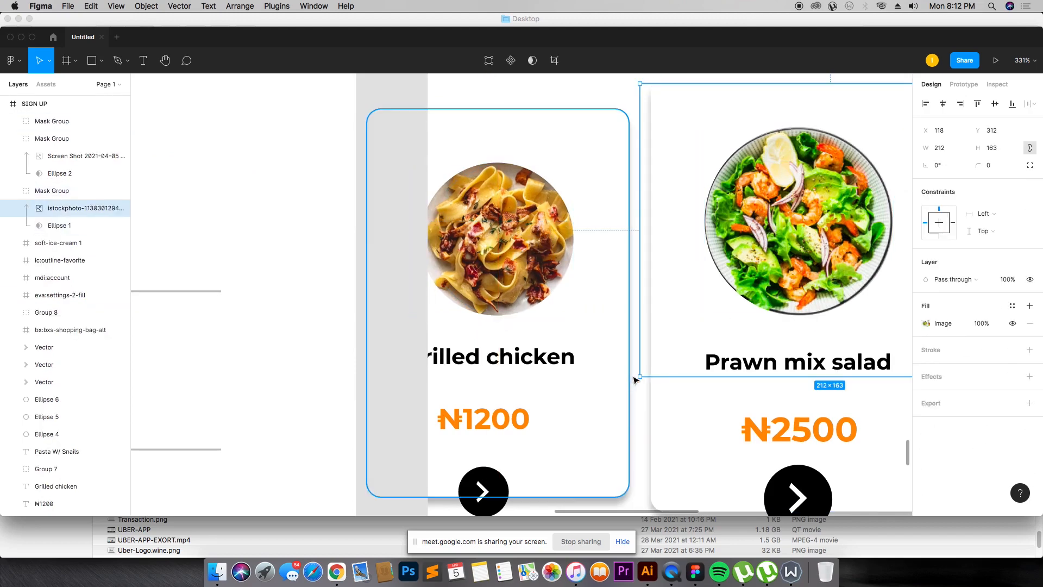
{"action": "left_click_drag", "start_coordinate": [636, 375], "coordinate": [623, 391]}
{"action": "left_click_drag", "start_coordinate": [853, 221], "coordinate": [860, 215]}
{"action": "key", "text": "shift+0"}
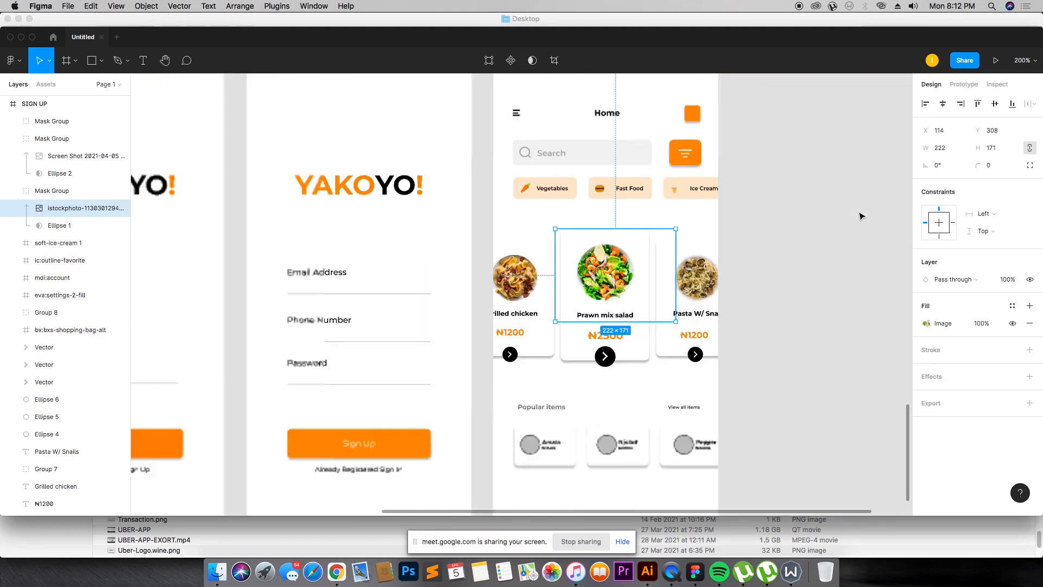
{"action": "left_click", "coordinate": [757, 236]}
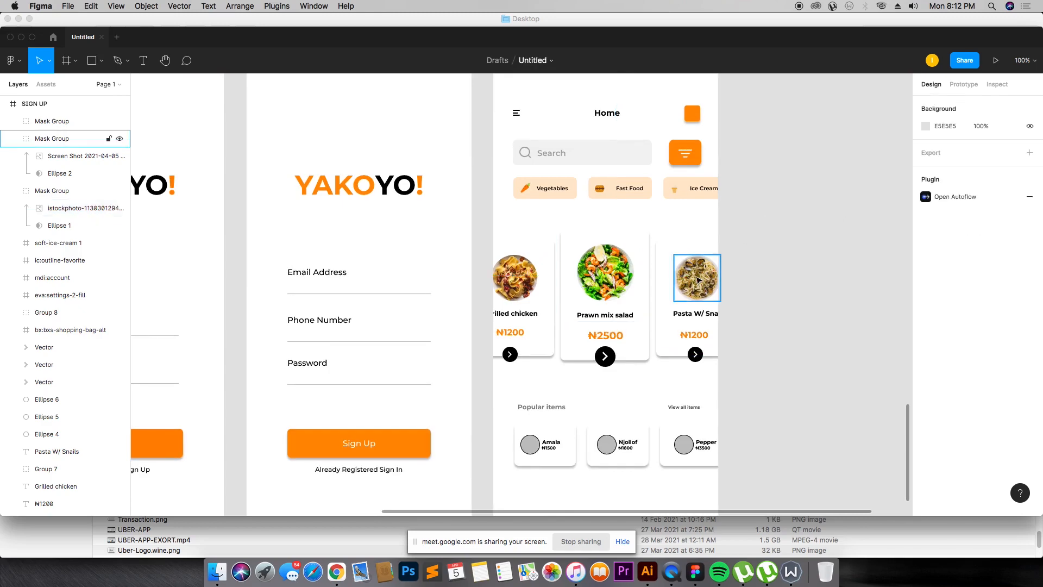
{"action": "scroll", "coordinate": [568, 362], "scroll_direction": "down", "scroll_amount": 3}
{"action": "left_click_drag", "start_coordinate": [471, 286], "coordinate": [783, 411]}
Step: Switch to the browser and search images for "amala"
{"action": "key", "text": "super+Tab"}
{"action": "key", "text": "super+Tab"}
{"action": "key", "text": "super+Tab"}
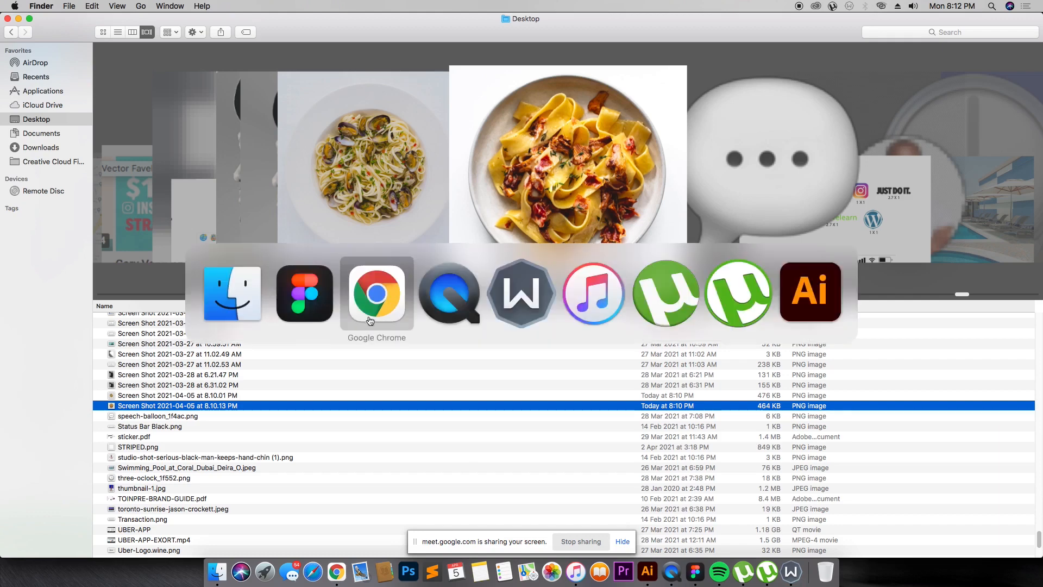
{"action": "left_click_drag", "start_coordinate": [231, 63], "coordinate": [9, 71]}
{"action": "type", "text": "am"}
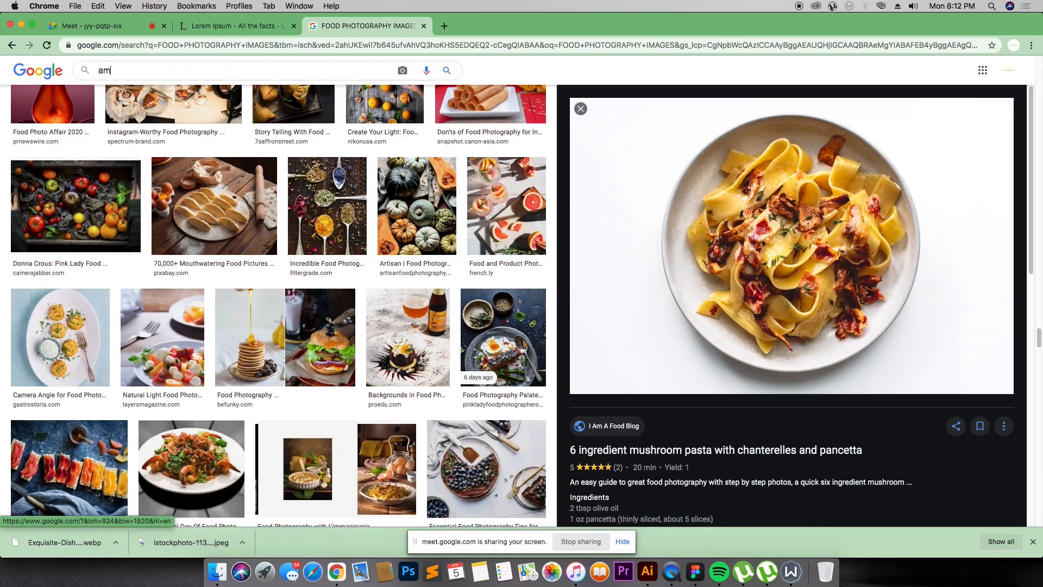
{"action": "type", "text": "ala"}
{"action": "key", "text": "Return"}
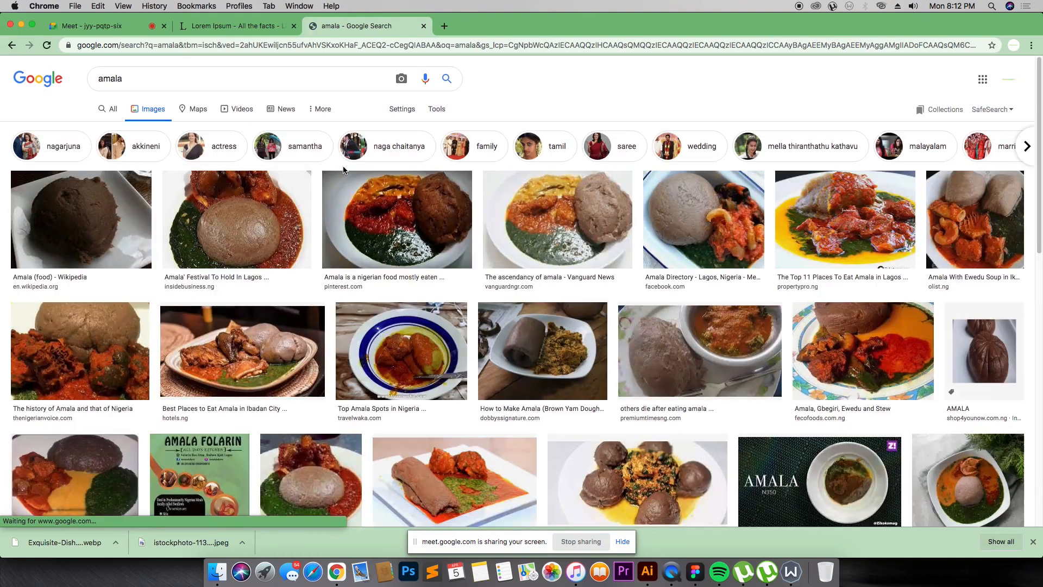
{"action": "scroll", "coordinate": [327, 249], "scroll_direction": "down", "scroll_amount": 15}
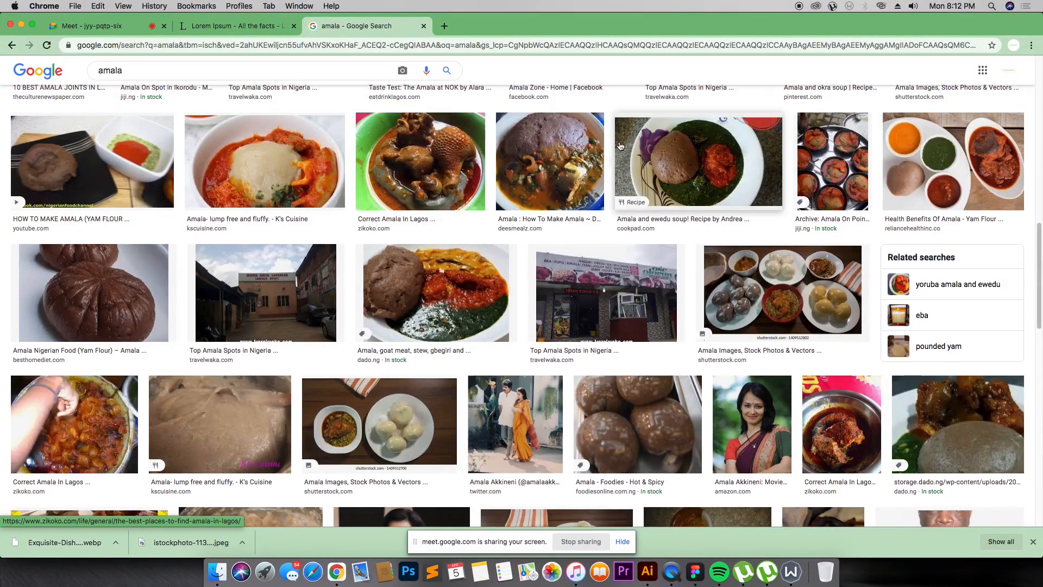
{"action": "scroll", "coordinate": [613, 183], "scroll_direction": "down", "scroll_amount": 10}
{"action": "scroll", "coordinate": [613, 183], "scroll_direction": "up", "scroll_amount": 20}
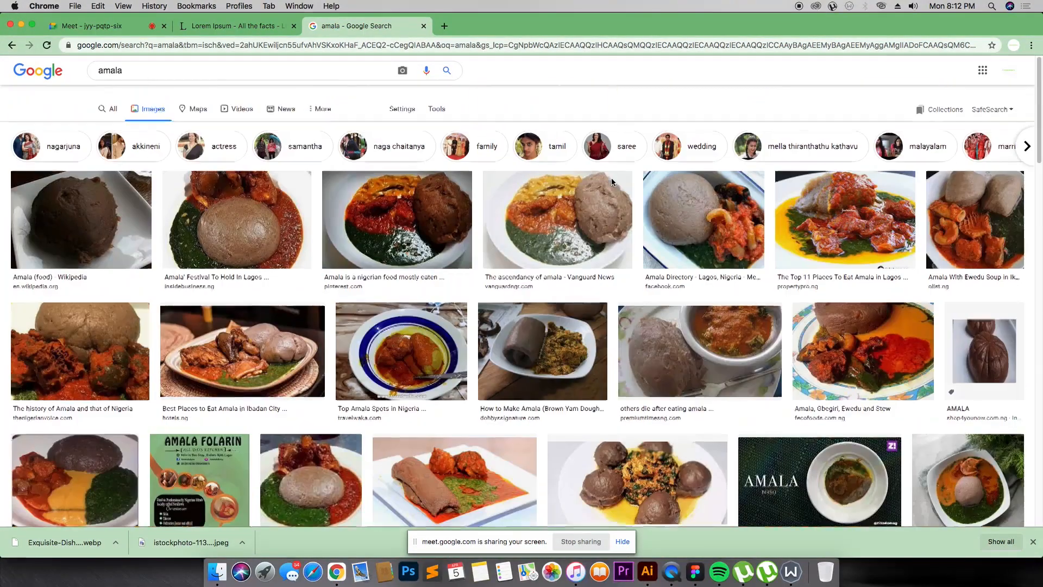
Step: Try searching images for "amala photography"
{"action": "left_click", "coordinate": [135, 73]}
{"action": "type", "text": "pho"}
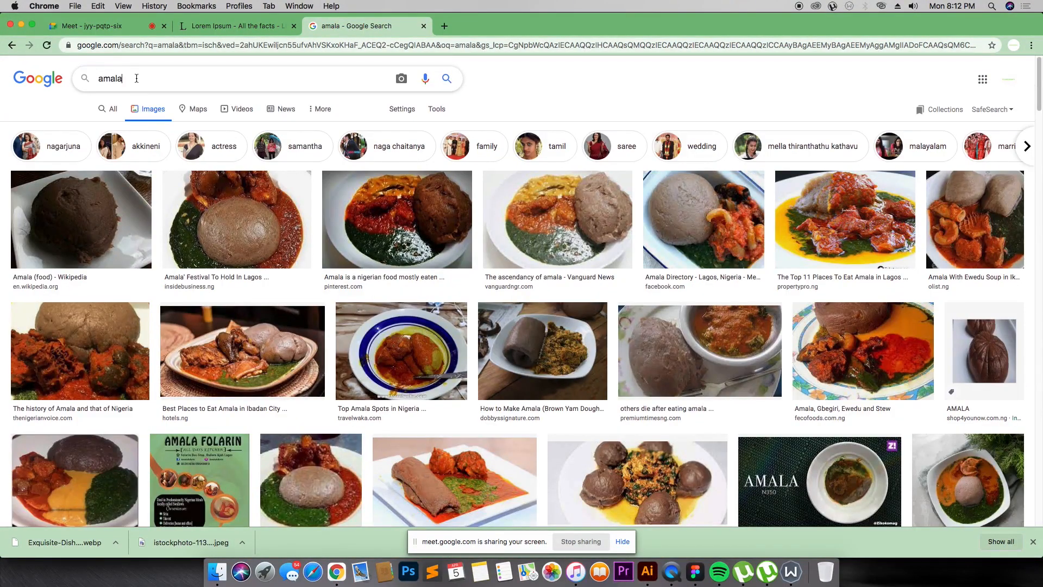
{"action": "type", "text": "togtaphy"}
{"action": "key", "text": "Return"}
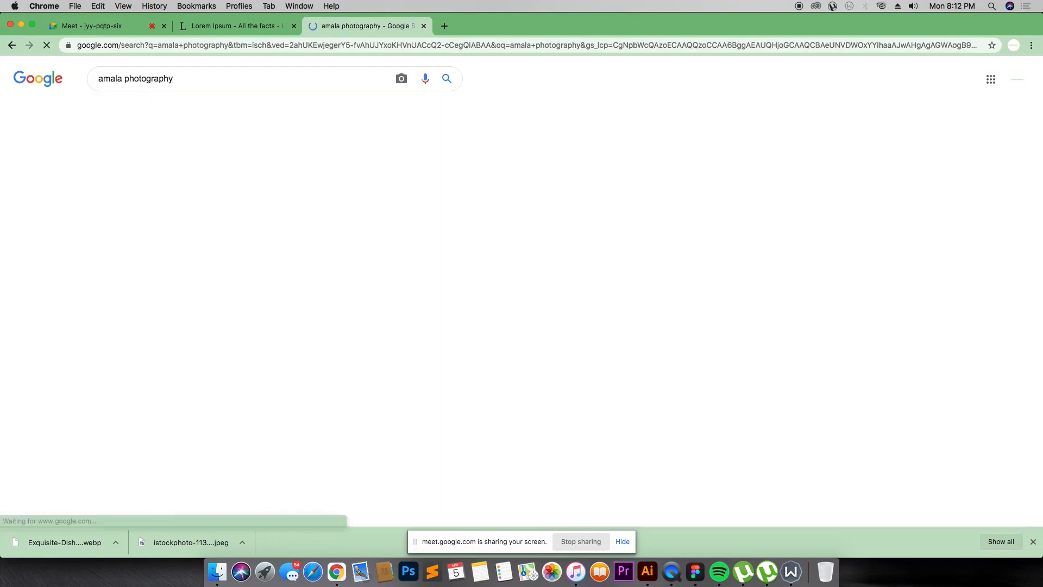
{"action": "scroll", "coordinate": [401, 275], "scroll_direction": "down", "scroll_amount": 15}
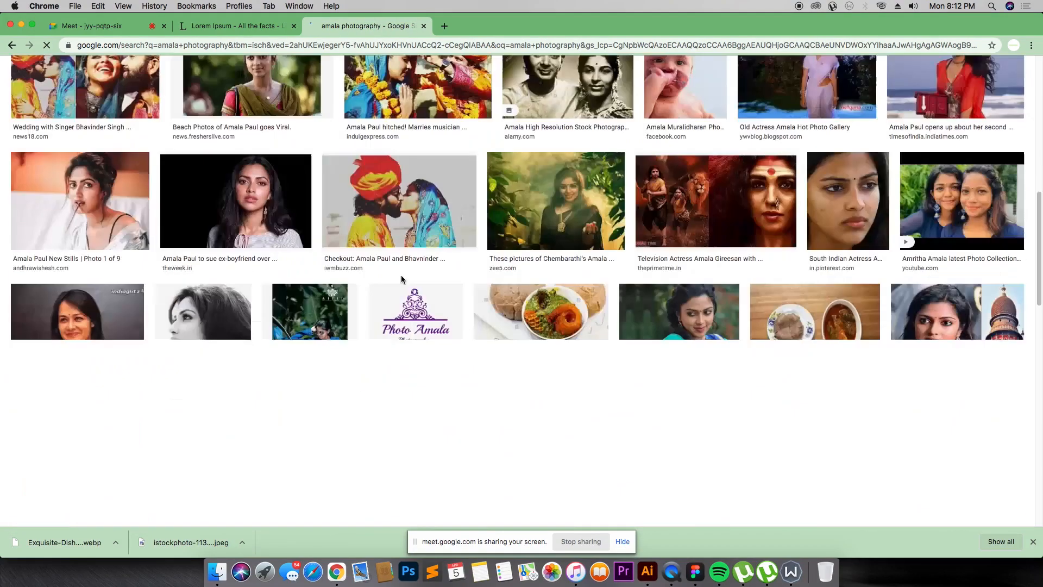
{"action": "scroll", "coordinate": [342, 211], "scroll_direction": "up", "scroll_amount": 15}
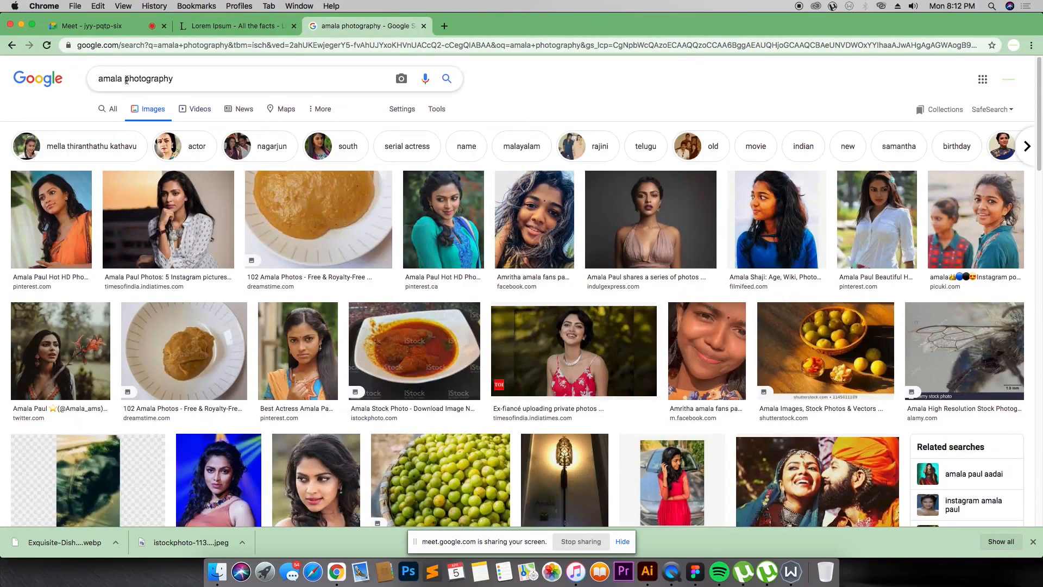
Step: Return the search to "amala" and open the Amala and ewedu soup image preview
{"action": "double_click", "coordinate": [270, 79]}
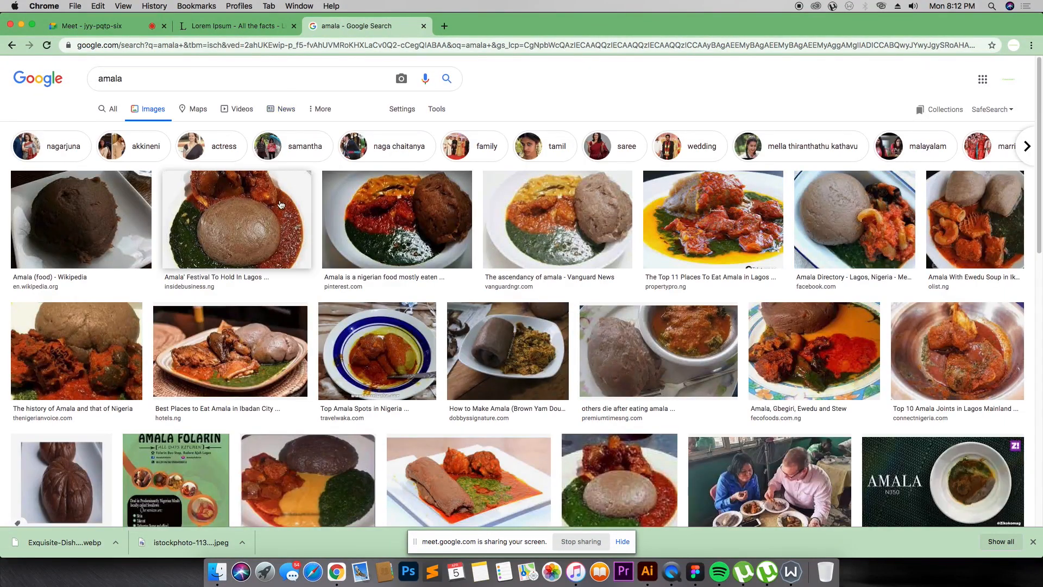
{"action": "scroll", "coordinate": [283, 218], "scroll_direction": "down", "scroll_amount": 7}
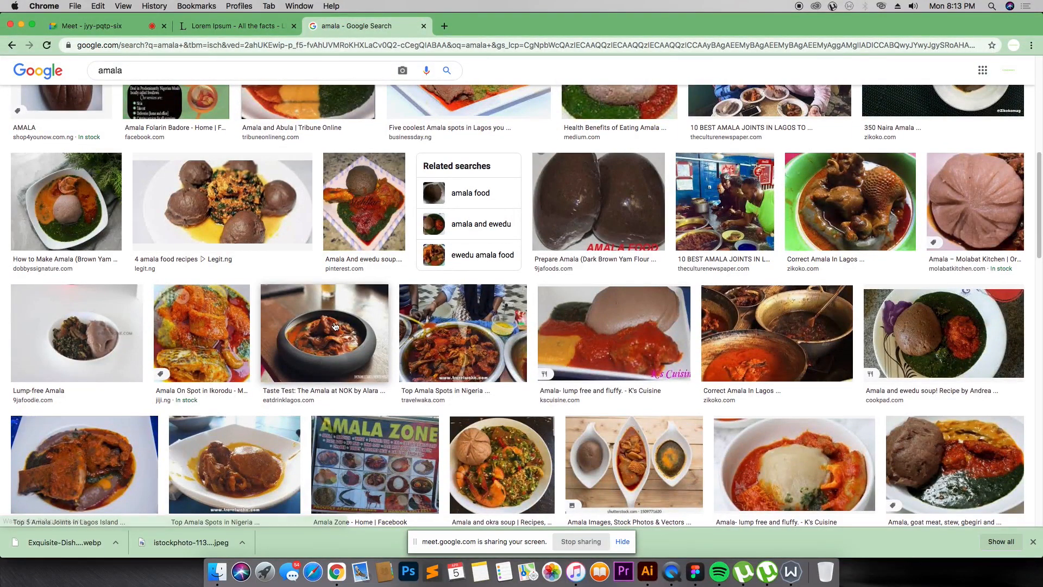
{"action": "left_click", "coordinate": [949, 330]}
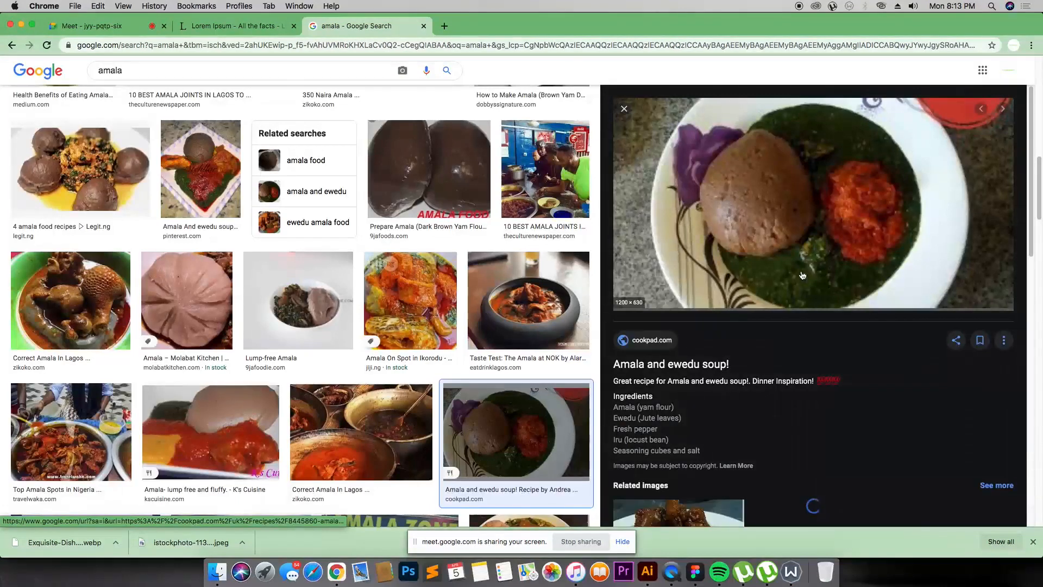
{"action": "scroll", "coordinate": [777, 244], "scroll_direction": "down", "scroll_amount": 7}
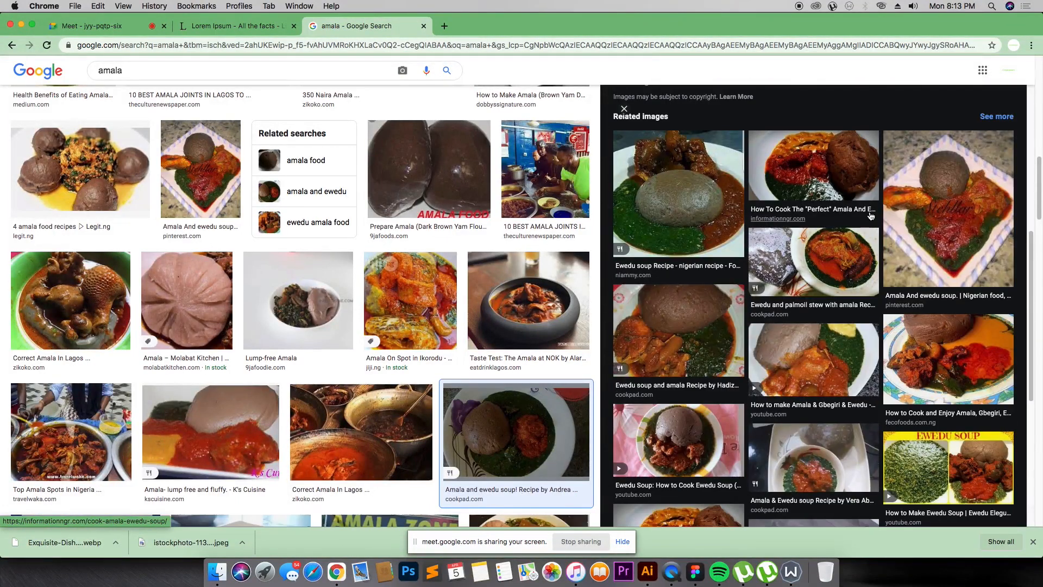
{"action": "scroll", "coordinate": [793, 254], "scroll_direction": "up", "scroll_amount": 7}
Step: Save the Amala and ewedu soup photo to the computer
{"action": "right_click", "coordinate": [796, 185]}
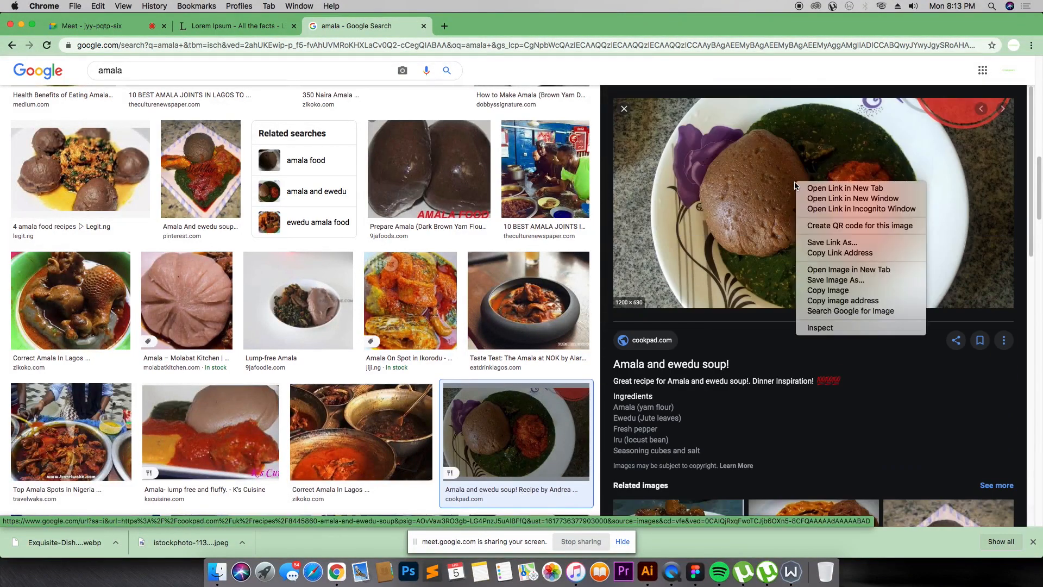
{"action": "left_click", "coordinate": [835, 280]}
{"action": "left_click", "coordinate": [689, 287]}
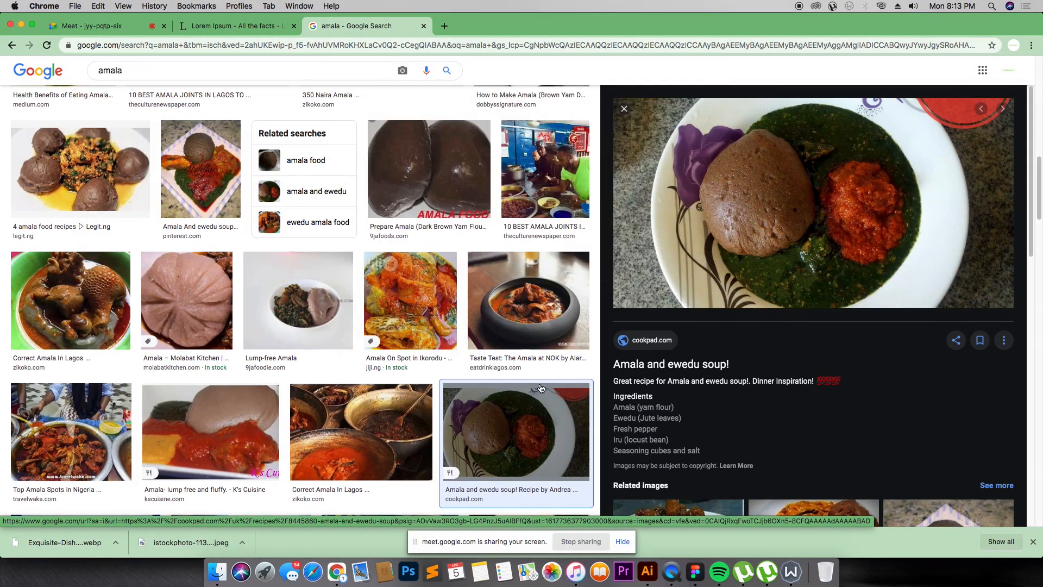
{"action": "scroll", "coordinate": [558, 263], "scroll_direction": "down", "scroll_amount": 15}
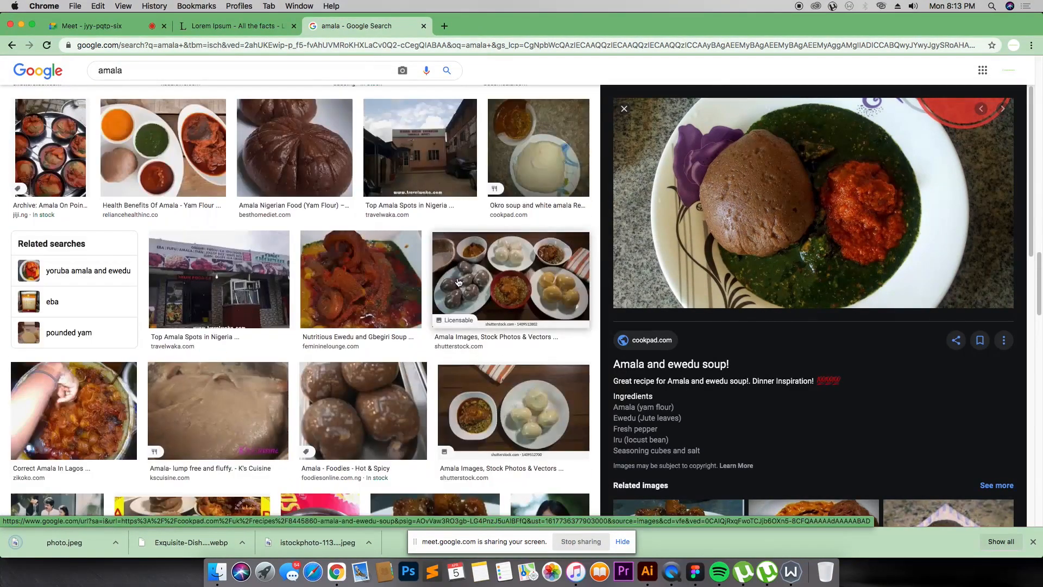
{"action": "scroll", "coordinate": [215, 280], "scroll_direction": "up", "scroll_amount": 15}
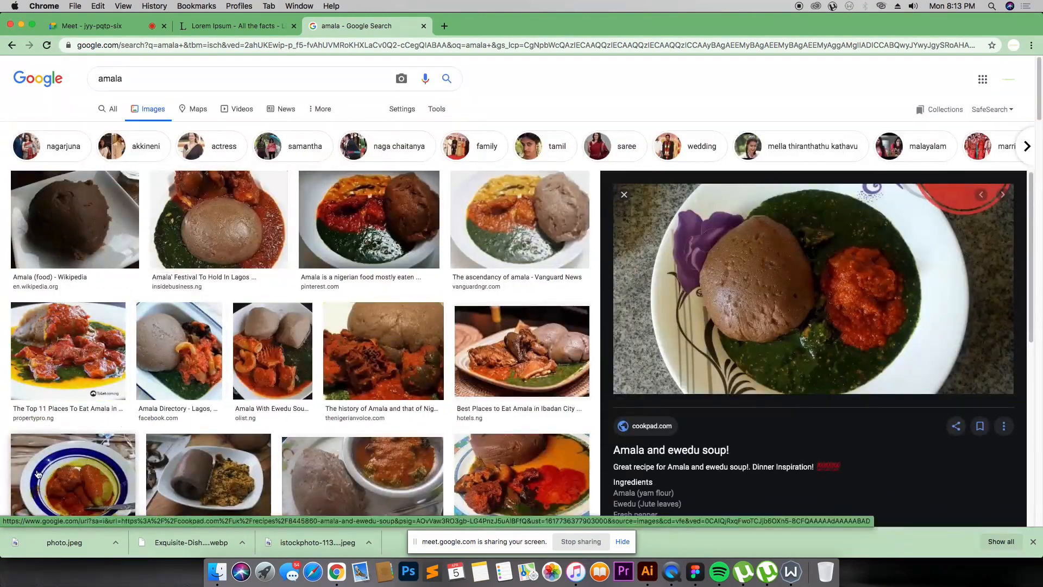
Step: Place the Amala and ewedu photo on the canvas, then delete it
{"action": "left_click_drag", "start_coordinate": [38, 474], "coordinate": [483, 359]}
{"action": "key", "text": "super+Tab"}
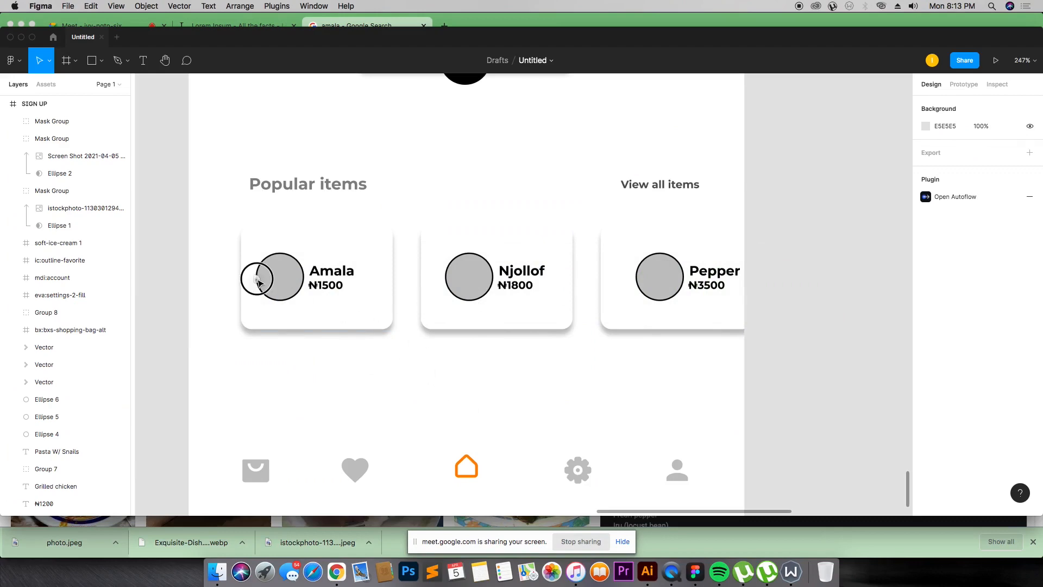
{"action": "left_click_drag", "start_coordinate": [792, 199], "coordinate": [824, 250]}
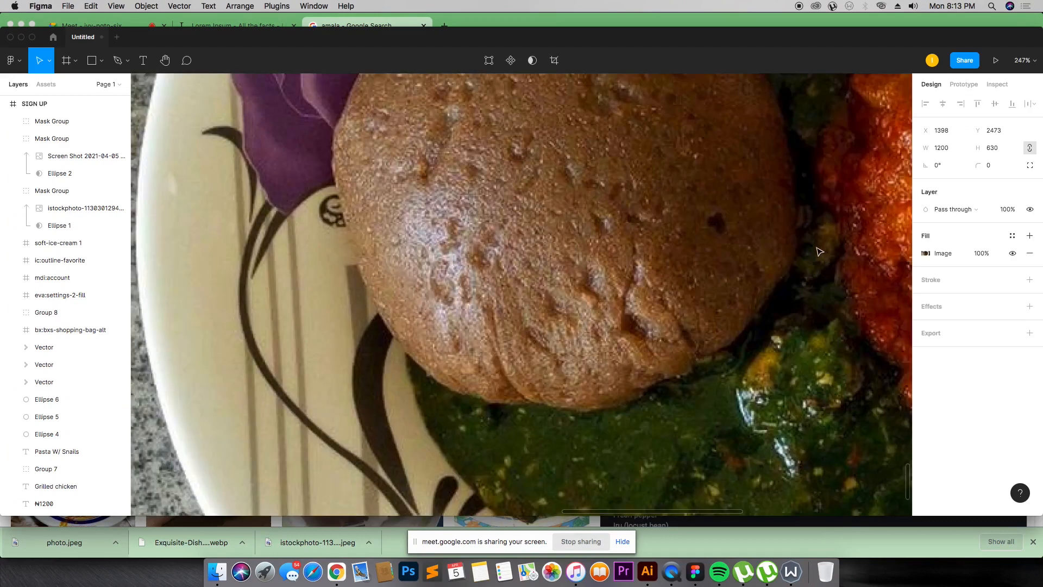
{"action": "key", "text": "super+minus"}
{"action": "key", "text": "super+minus"}
{"action": "key", "text": "super+minus"}
{"action": "key", "text": "super+minus"}
{"action": "left_click_drag", "start_coordinate": [590, 303], "coordinate": [729, 314]}
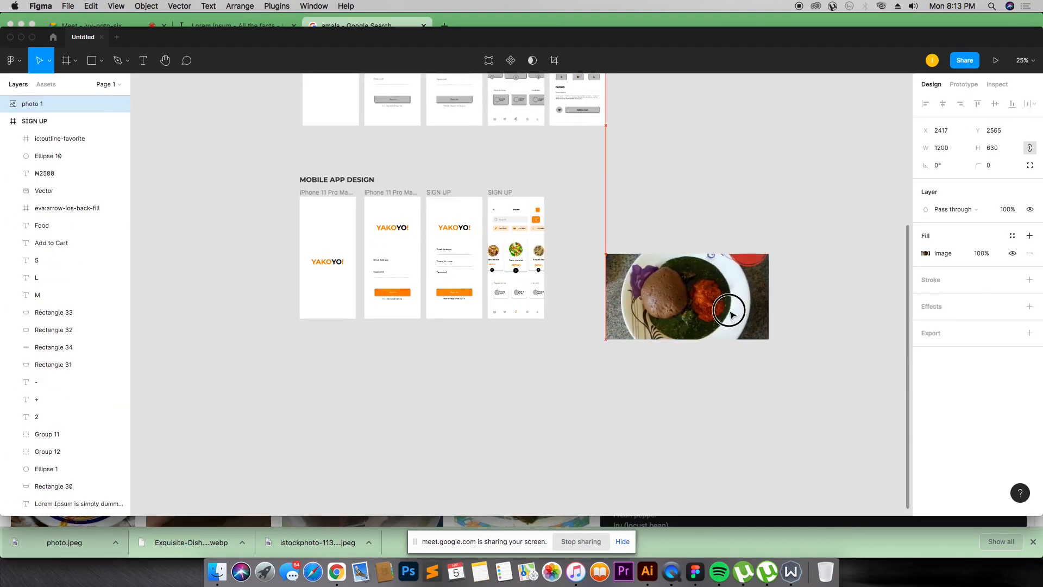
{"action": "key", "text": "Delete"}
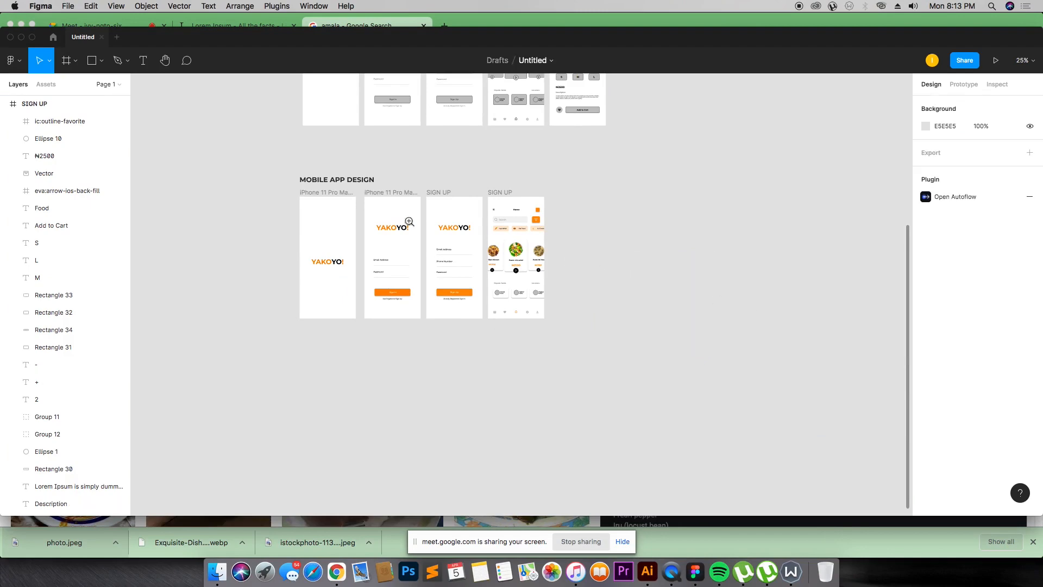
Step: Return in the browser to the earlier FOOD PHOTOGRAPHY IMAGES search results
{"action": "left_click_drag", "start_coordinate": [381, 212], "coordinate": [606, 374]}
{"action": "left_click_drag", "start_coordinate": [473, 175], "coordinate": [730, 375]}
{"action": "key", "text": "super+Tab"}
{"action": "key", "text": "super+Tab"}
{"action": "key", "text": "super+Tab"}
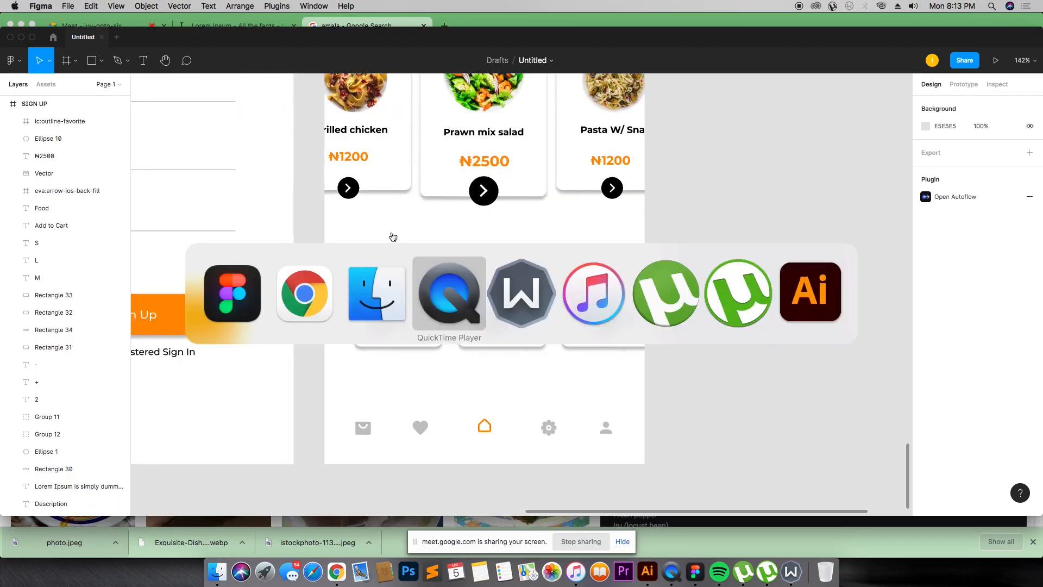
{"action": "key", "text": "super+shift+Tab"}
{"action": "key", "text": "super+shift+Tab"}
{"action": "left_click", "coordinate": [11, 45]}
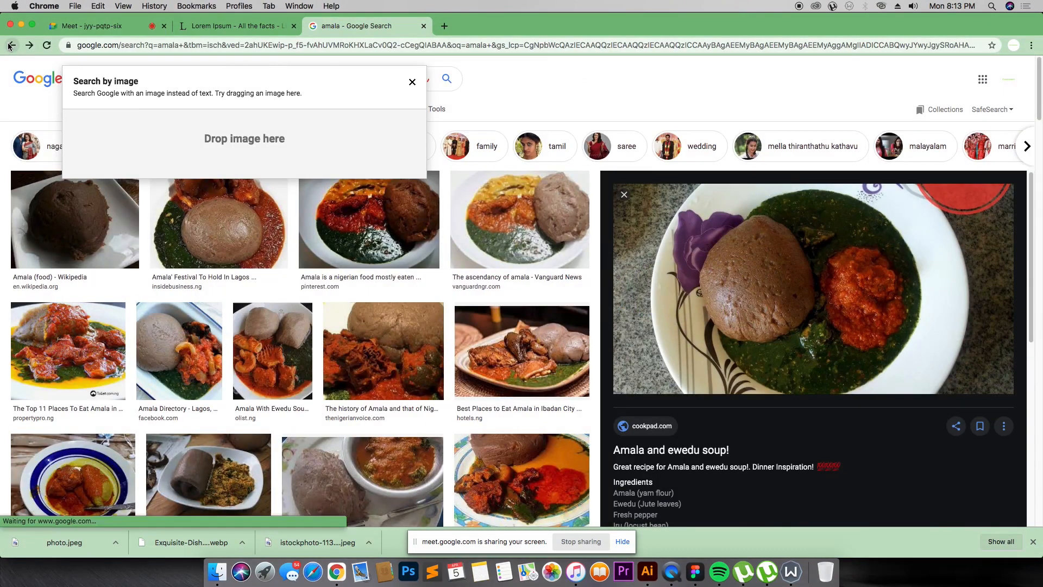
{"action": "left_click", "coordinate": [10, 46]}
{"action": "left_click", "coordinate": [10, 46]}
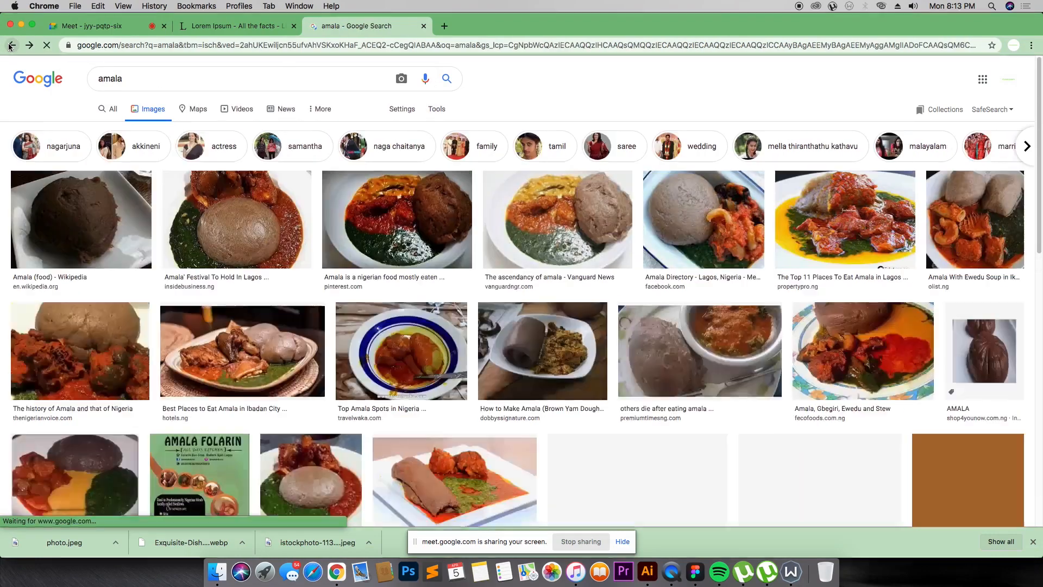
{"action": "left_click", "coordinate": [11, 47]}
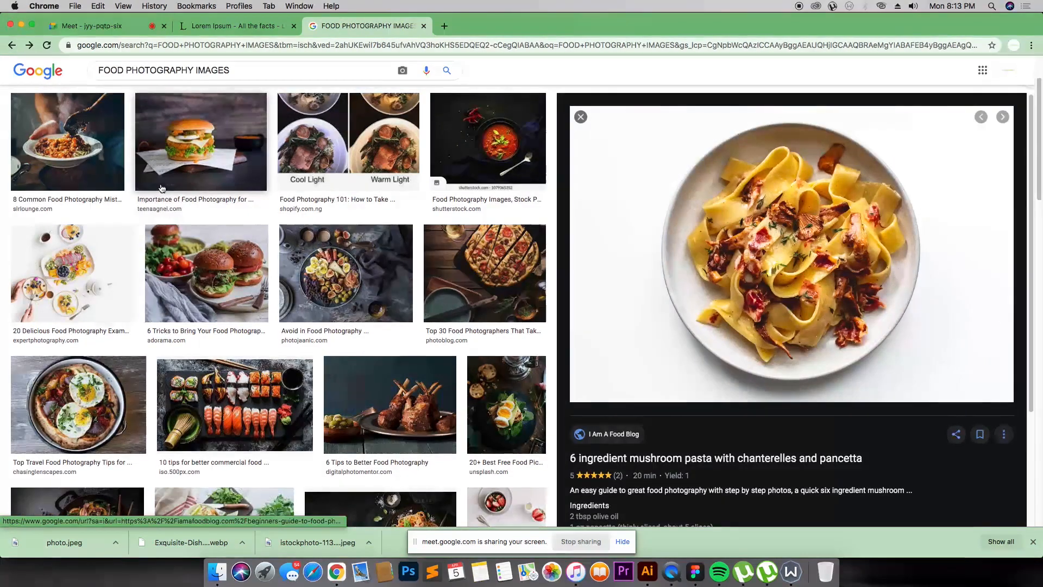
Step: Browse the food photography image results, opening and closing several previews
{"action": "scroll", "coordinate": [754, 304], "scroll_direction": "down", "scroll_amount": 10}
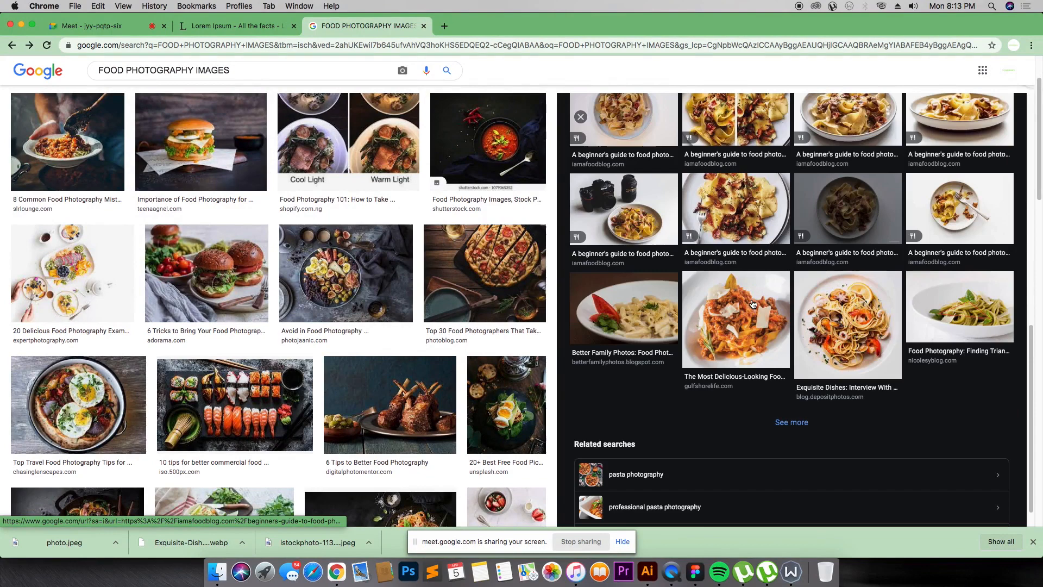
{"action": "left_click", "coordinate": [721, 191]}
{"action": "left_click", "coordinate": [581, 117]}
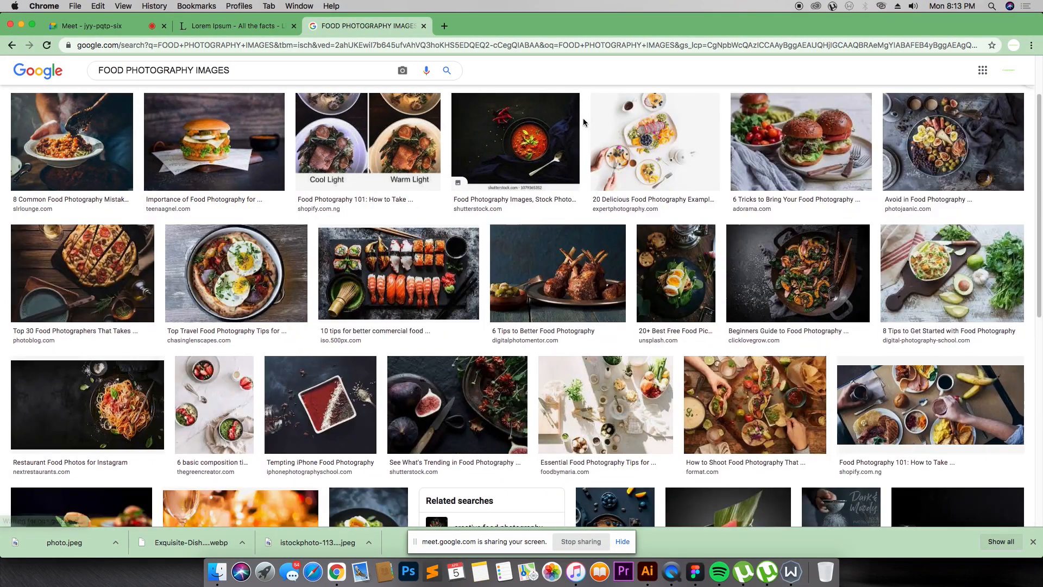
{"action": "left_click", "coordinate": [554, 123]}
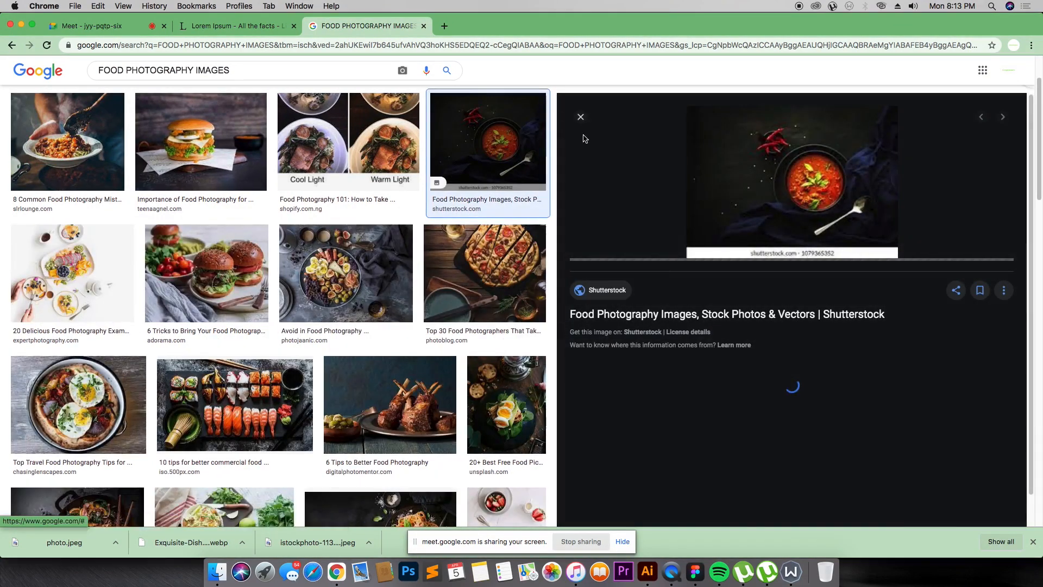
{"action": "left_click", "coordinate": [577, 116]}
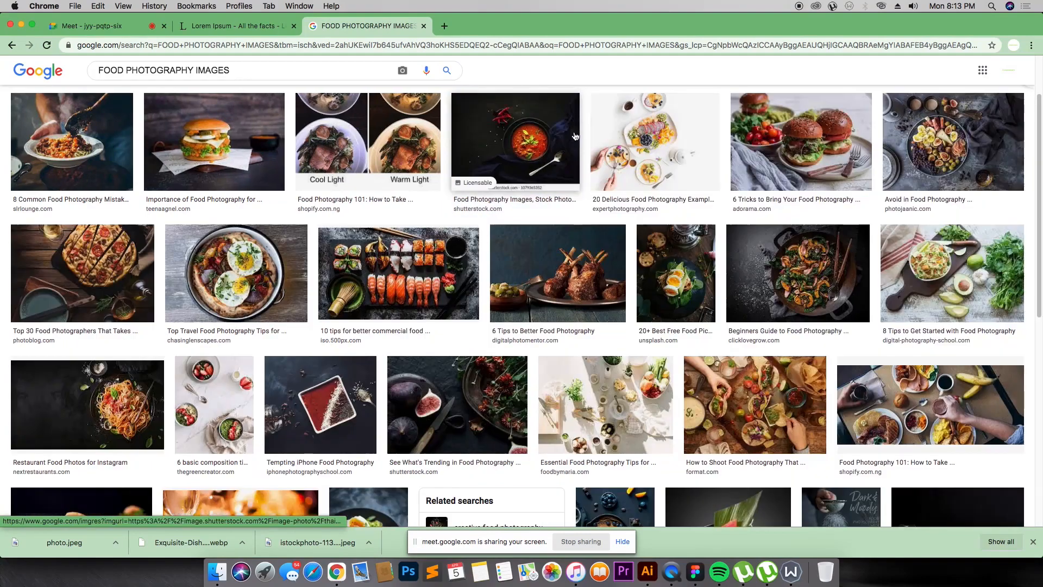
{"action": "left_click", "coordinate": [582, 288]}
{"action": "key", "text": "super+Tab"}
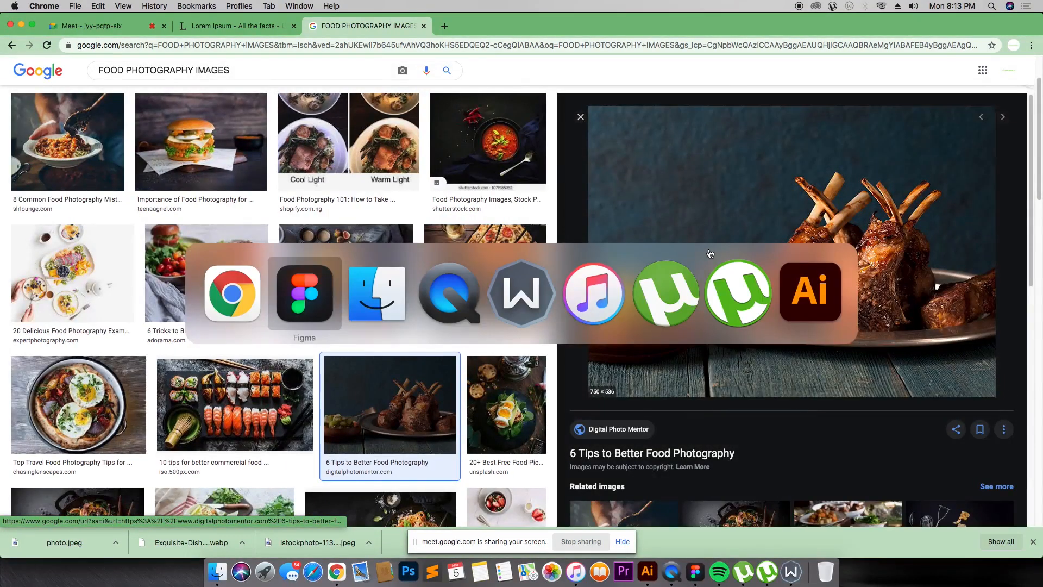
{"action": "key", "text": "super+Tab"}
{"action": "scroll", "coordinate": [710, 252], "scroll_direction": "down", "scroll_amount": 10}
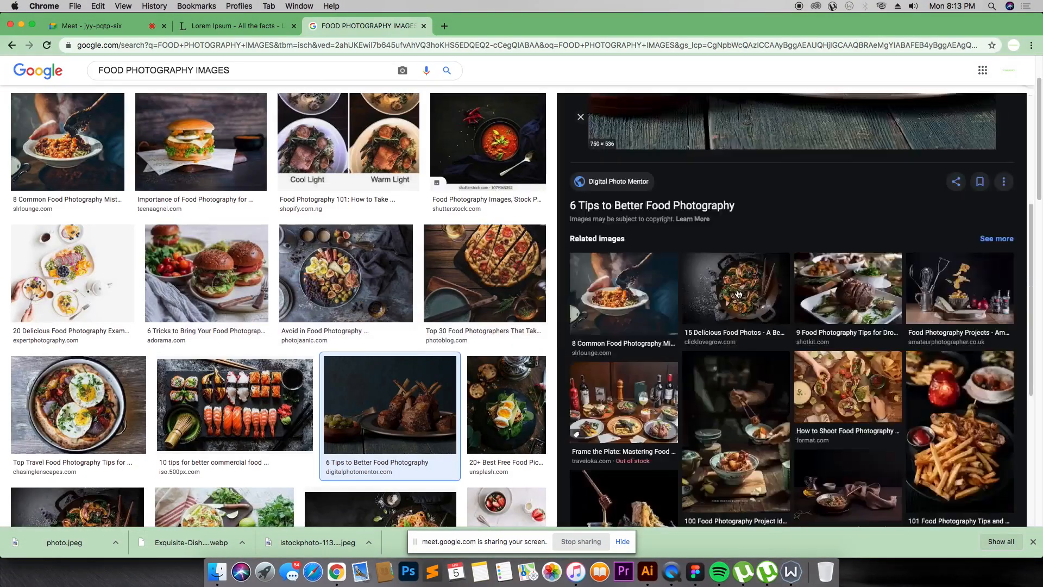
{"action": "scroll", "coordinate": [671, 157], "scroll_direction": "up", "scroll_amount": 1}
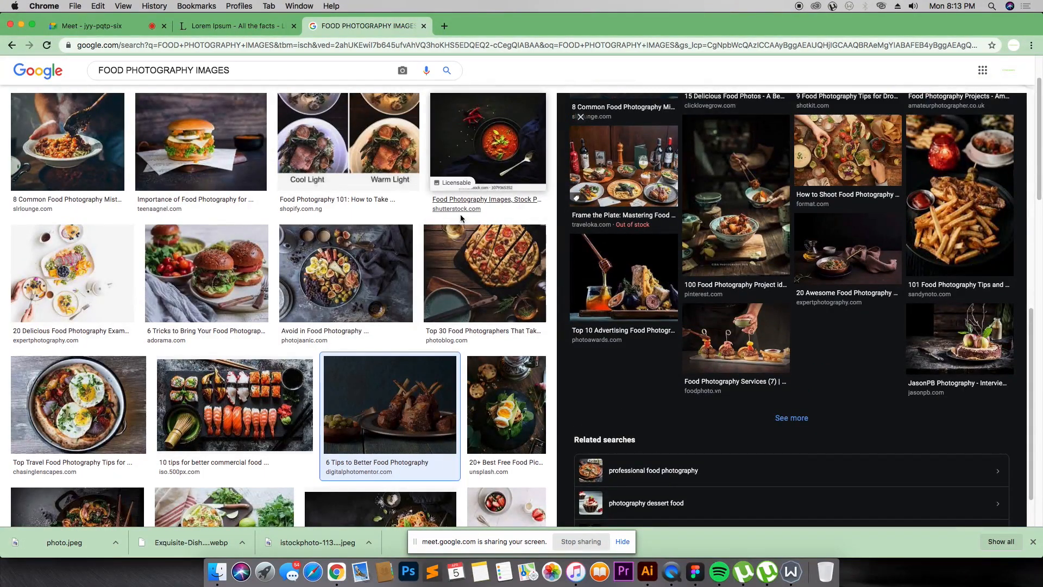
{"action": "scroll", "coordinate": [567, 334], "scroll_direction": "down", "scroll_amount": 2}
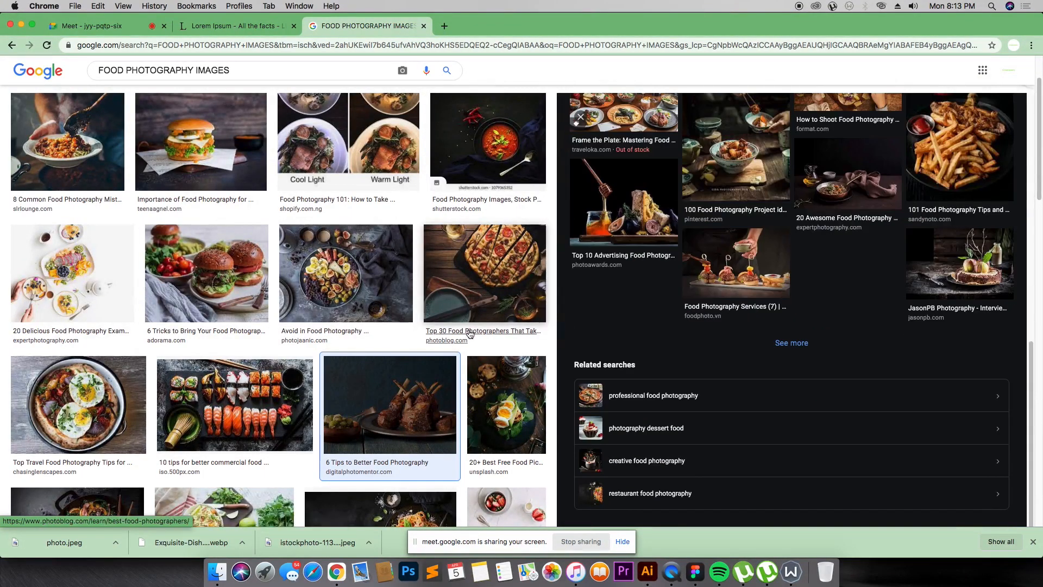
{"action": "scroll", "coordinate": [468, 331], "scroll_direction": "down", "scroll_amount": 4}
{"action": "scroll", "coordinate": [468, 331], "scroll_direction": "up", "scroll_amount": 5}
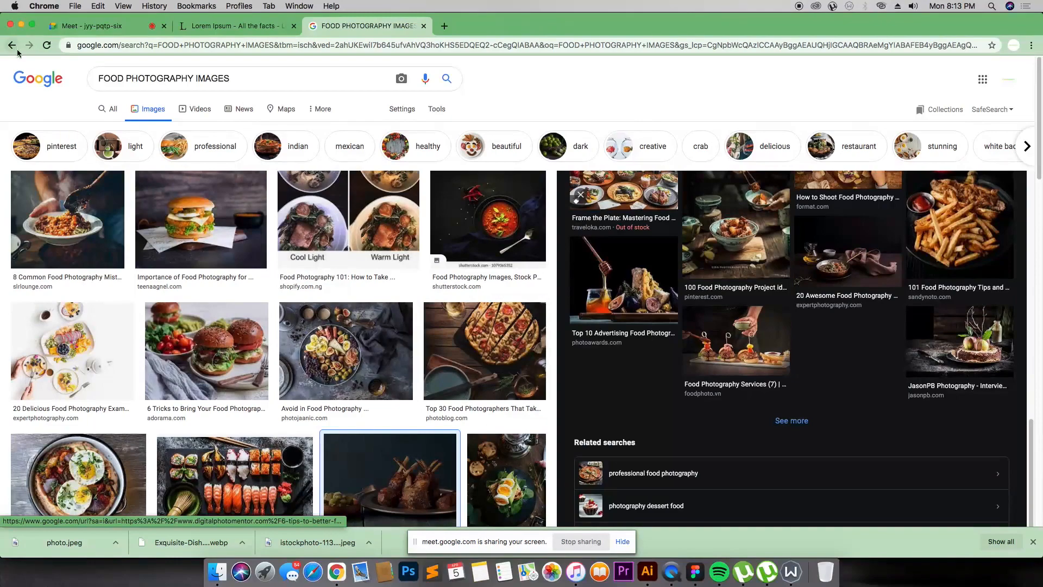
{"action": "left_click", "coordinate": [15, 48]}
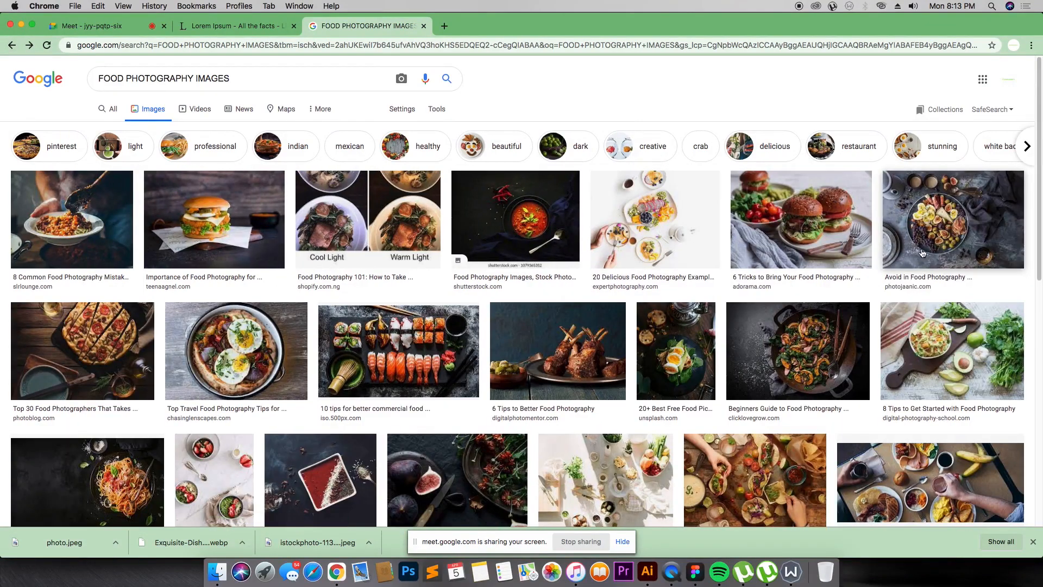
{"action": "scroll", "coordinate": [896, 207], "scroll_direction": "down", "scroll_amount": 3}
Step: Open the dark wok dish preview and scroll through more results and related images
{"action": "left_click", "coordinate": [791, 157]}
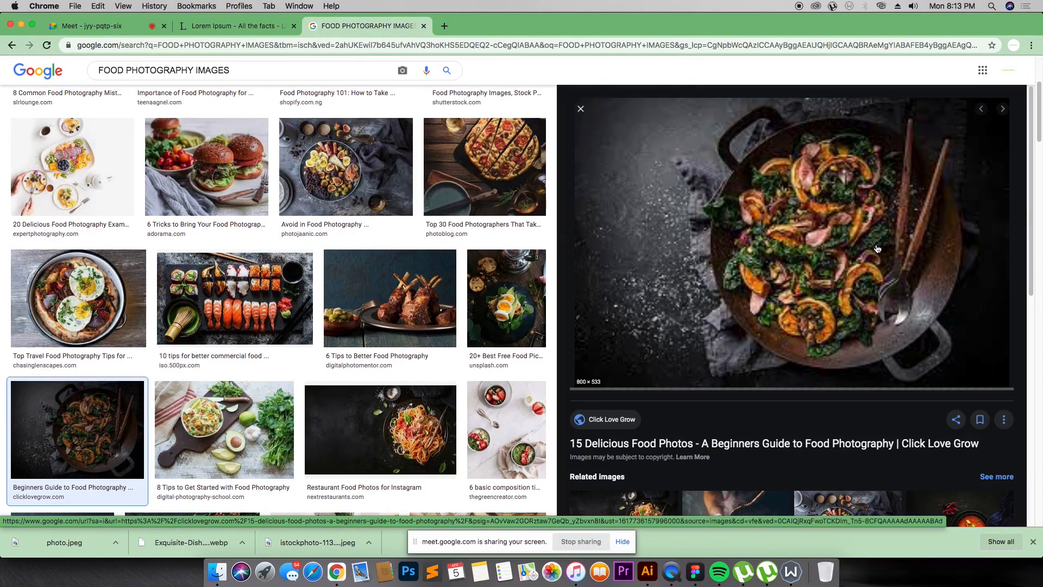
{"action": "scroll", "coordinate": [806, 259], "scroll_direction": "down", "scroll_amount": 3}
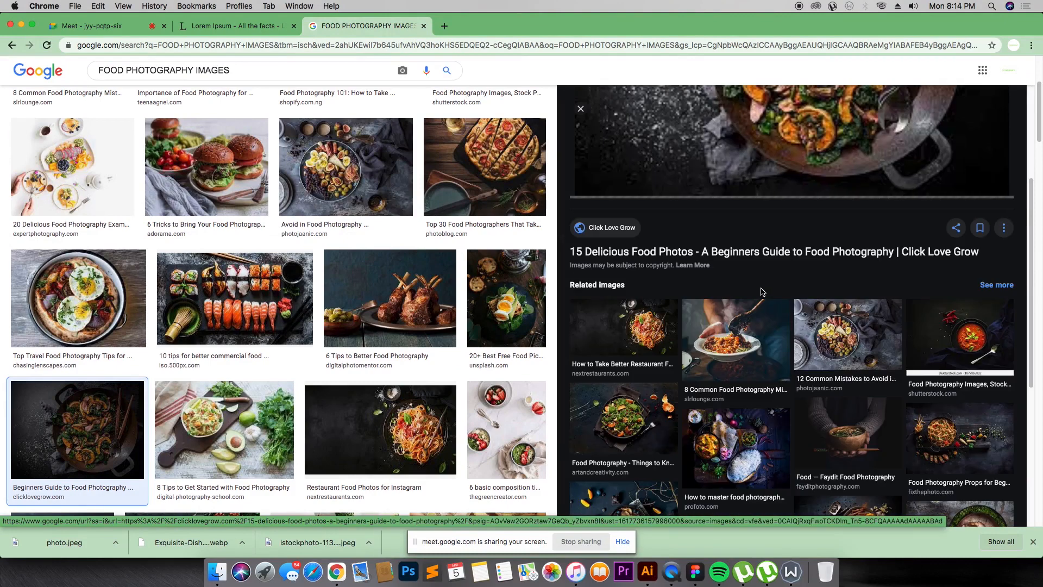
{"action": "scroll", "coordinate": [762, 292], "scroll_direction": "down", "scroll_amount": 3}
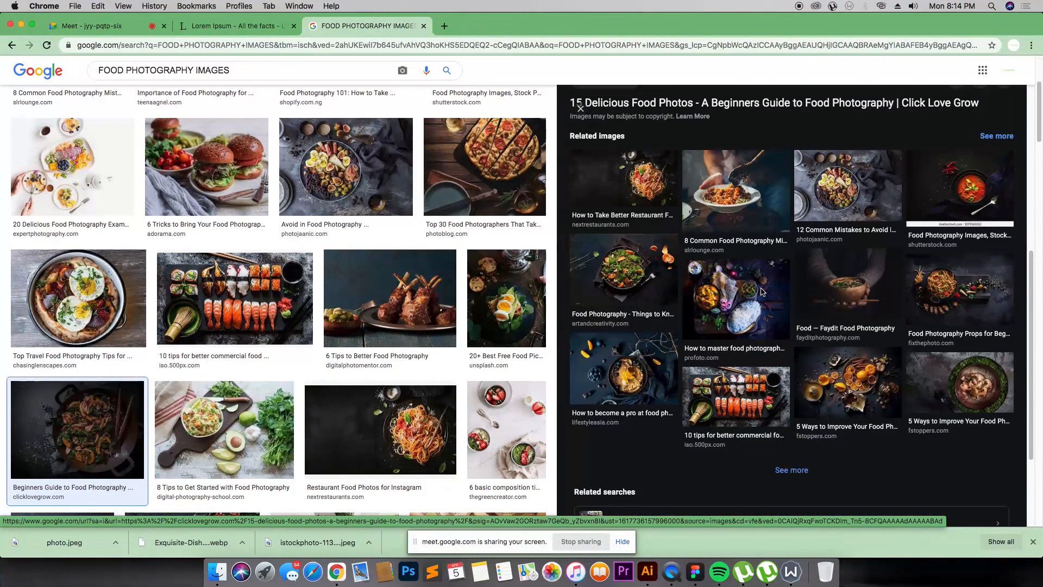
{"action": "scroll", "coordinate": [749, 300], "scroll_direction": "up", "scroll_amount": 6}
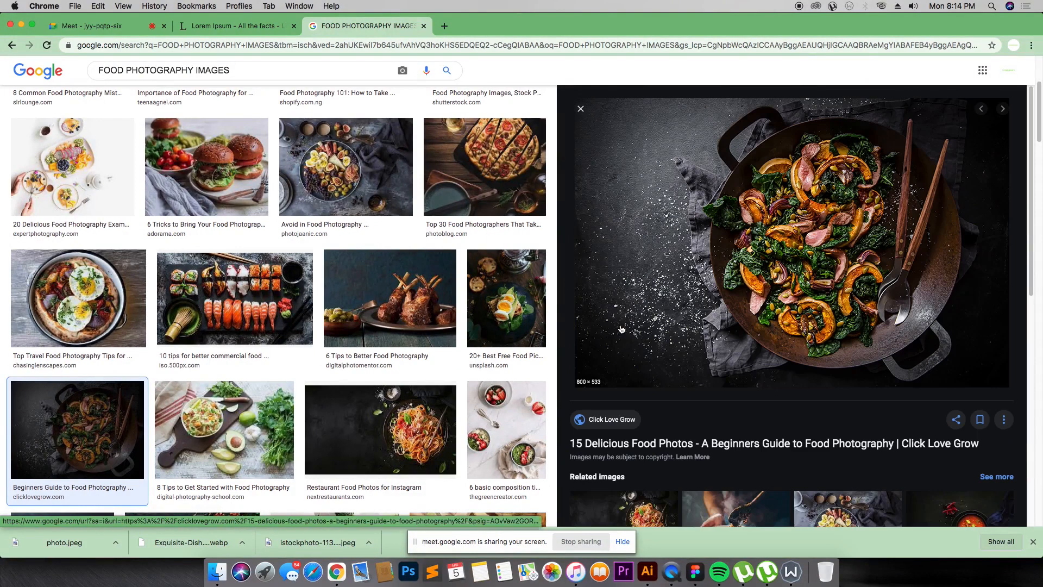
{"action": "scroll", "coordinate": [499, 281], "scroll_direction": "down", "scroll_amount": 1}
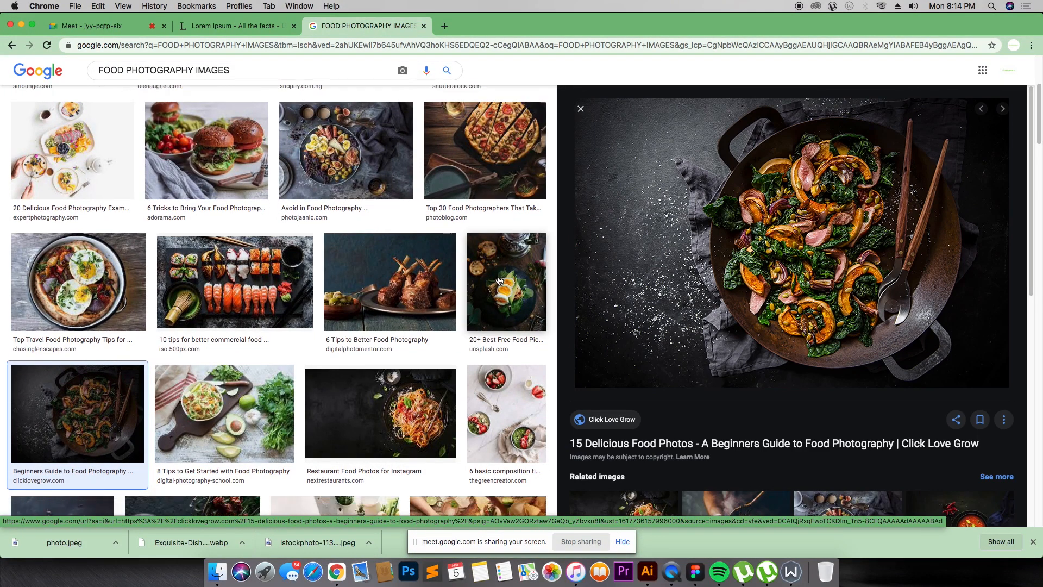
{"action": "scroll", "coordinate": [500, 281], "scroll_direction": "down", "scroll_amount": 5}
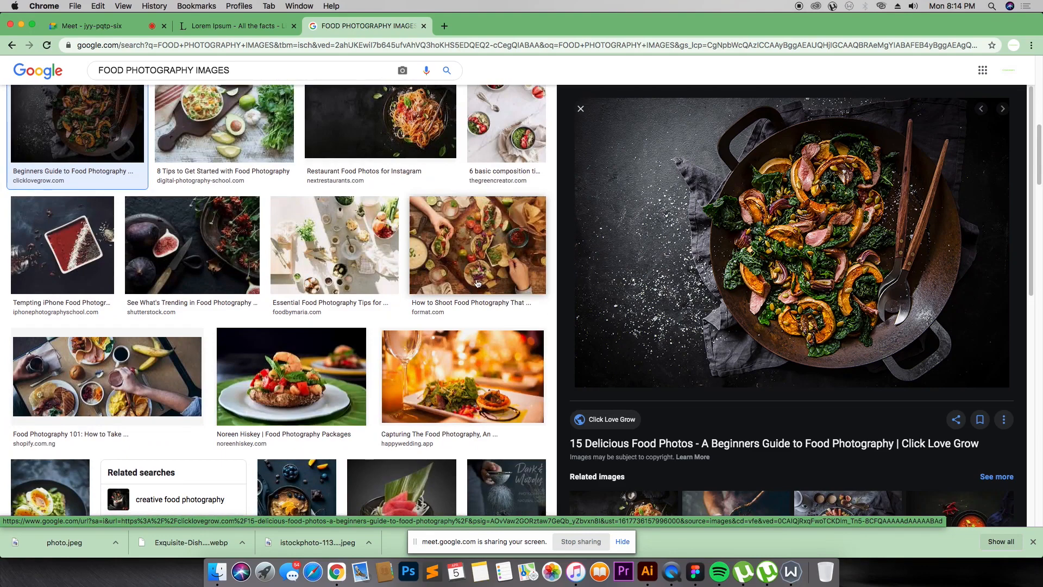
{"action": "scroll", "coordinate": [477, 283], "scroll_direction": "down", "scroll_amount": 15}
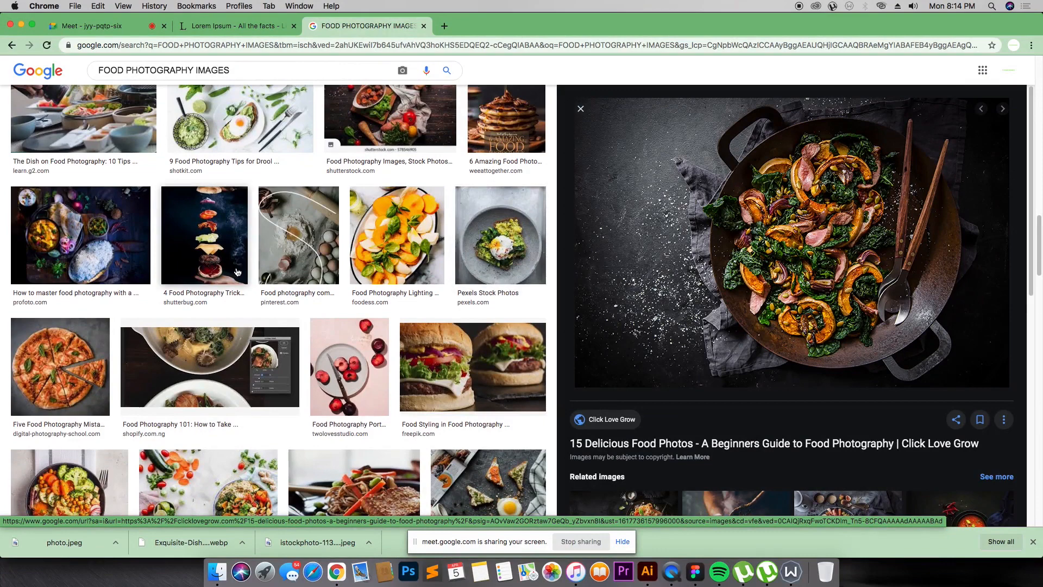
{"action": "scroll", "coordinate": [206, 272], "scroll_direction": "down", "scroll_amount": 10}
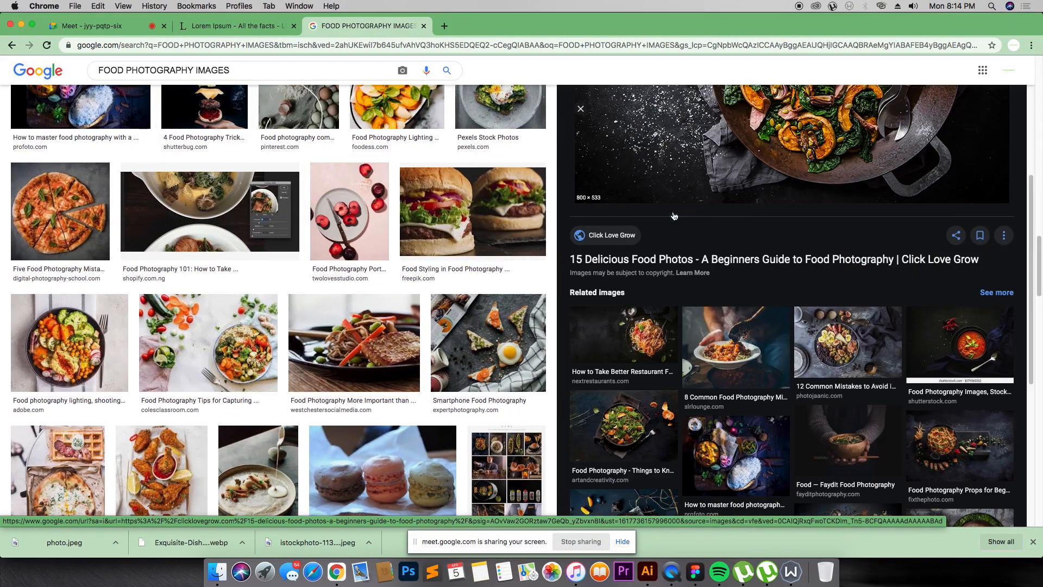
{"action": "scroll", "coordinate": [600, 319], "scroll_direction": "down", "scroll_amount": 8}
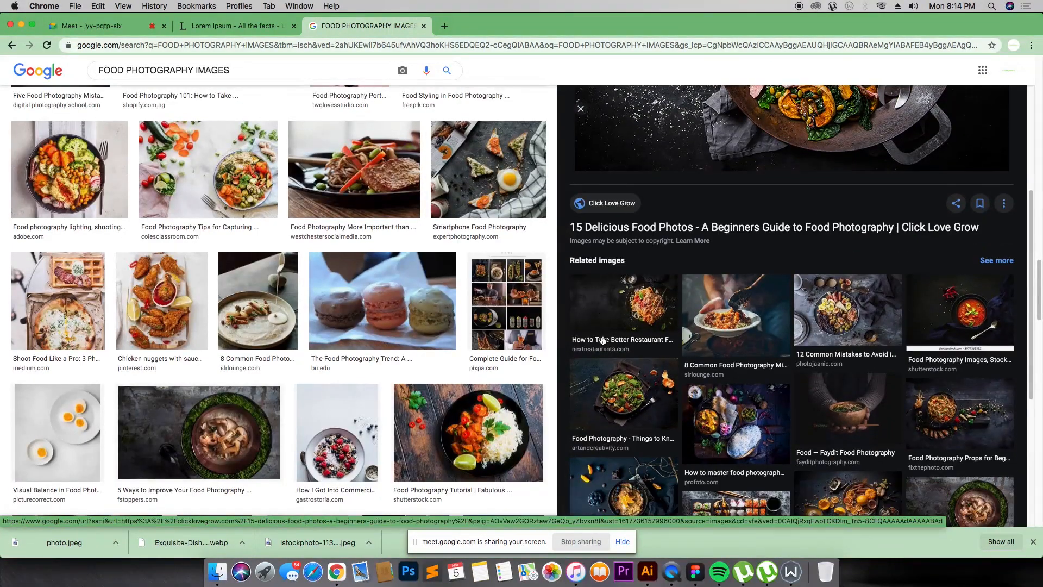
{"action": "scroll", "coordinate": [380, 304], "scroll_direction": "down", "scroll_amount": 6}
Step: Open the chicken curry and rice photo from the Food Photography Tutorial result and save it to the computer
{"action": "left_click", "coordinate": [467, 224]}
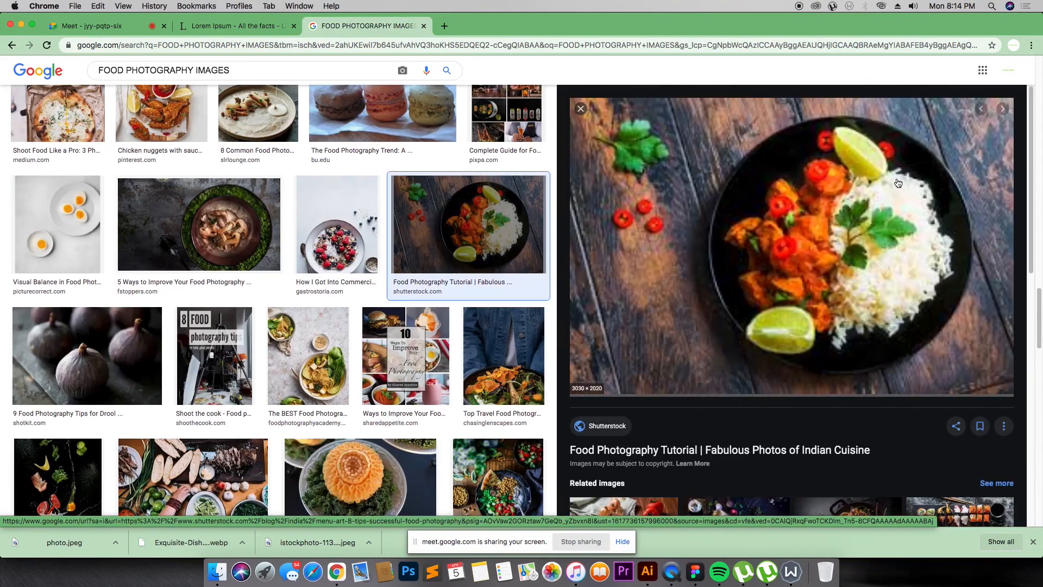
{"action": "scroll", "coordinate": [899, 184], "scroll_direction": "down", "scroll_amount": 5}
{"action": "scroll", "coordinate": [893, 175], "scroll_direction": "up", "scroll_amount": 5}
{"action": "scroll", "coordinate": [475, 264], "scroll_direction": "down", "scroll_amount": 10}
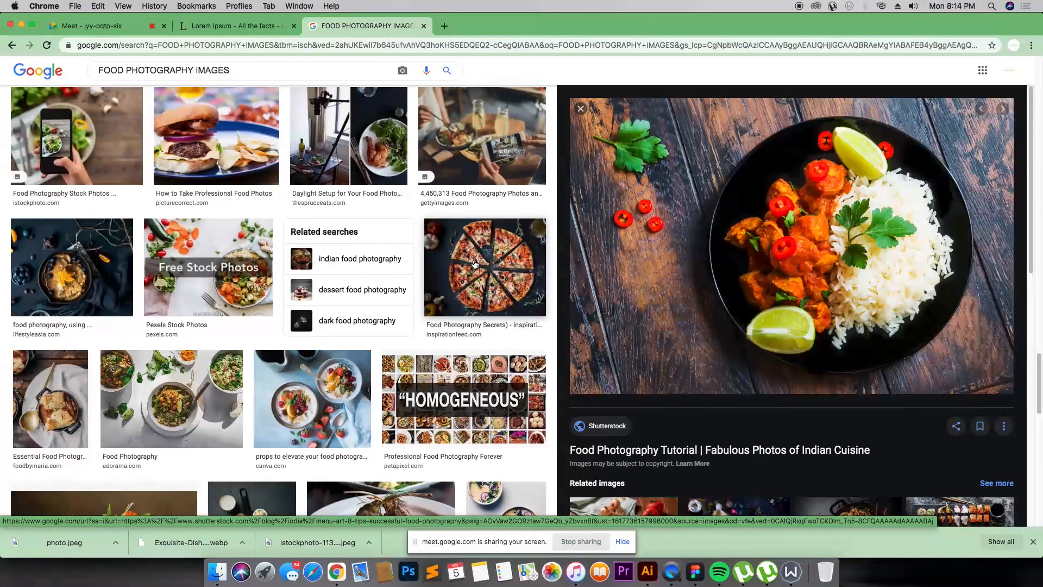
{"action": "right_click", "coordinate": [823, 202]}
{"action": "left_click", "coordinate": [853, 302]}
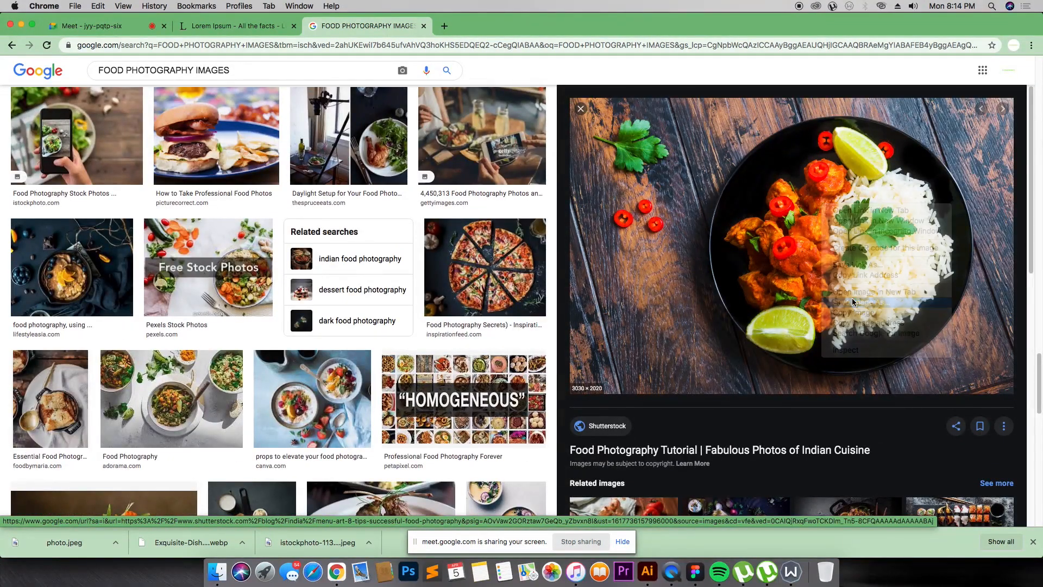
{"action": "key", "text": "Return"}
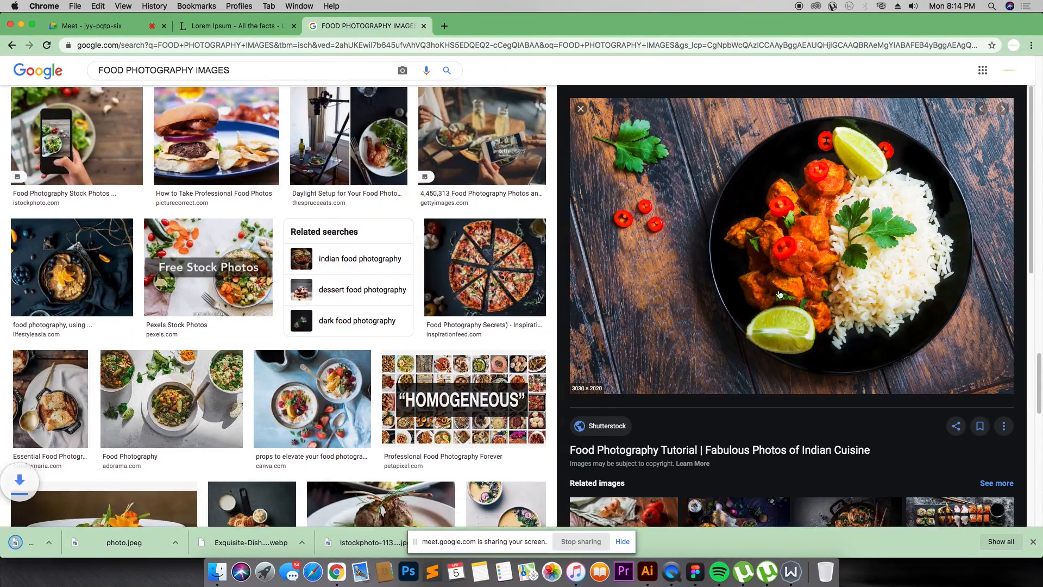
Step: Import the saved chicken curry photo onto the Figma canvas and move it beside the mobile app frames
{"action": "left_click_drag", "start_coordinate": [51, 542], "coordinate": [603, 222]}
{"action": "key", "text": "super+Tab"}
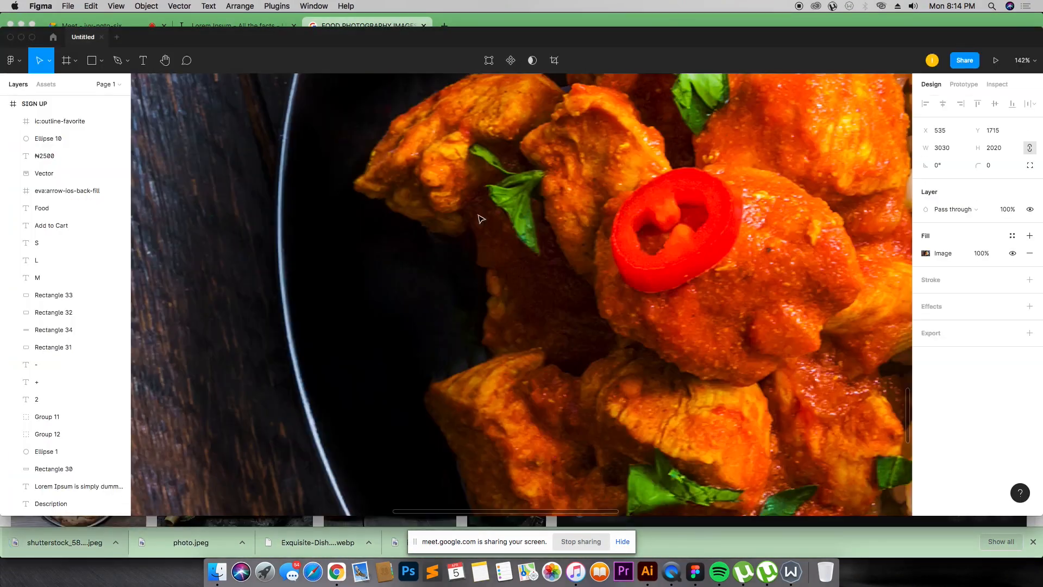
{"action": "key", "text": "super+minus"}
{"action": "key", "text": "super+minus"}
{"action": "key", "text": "super+minus"}
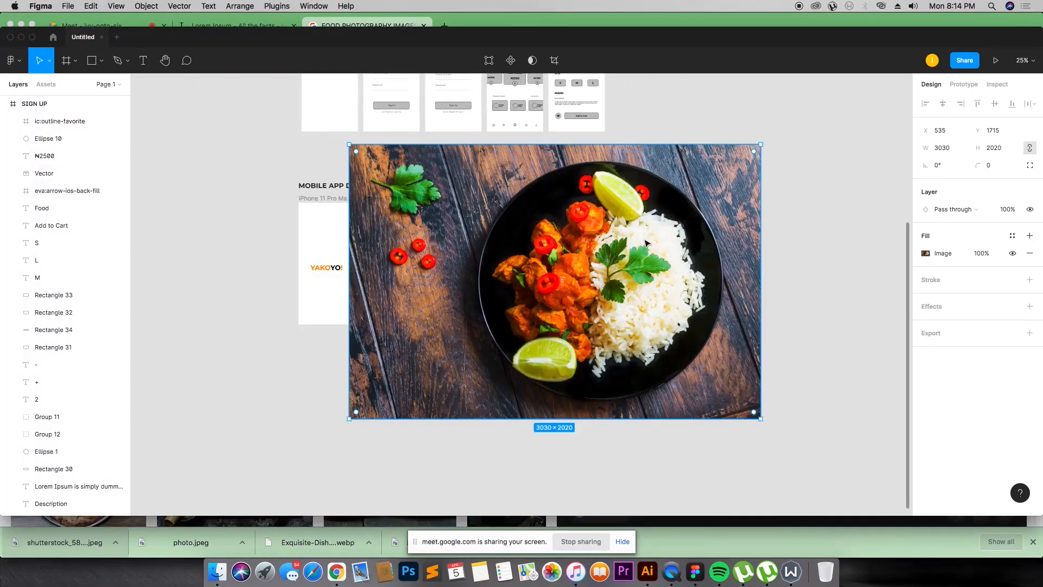
{"action": "left_click_drag", "start_coordinate": [645, 242], "coordinate": [736, 270]}
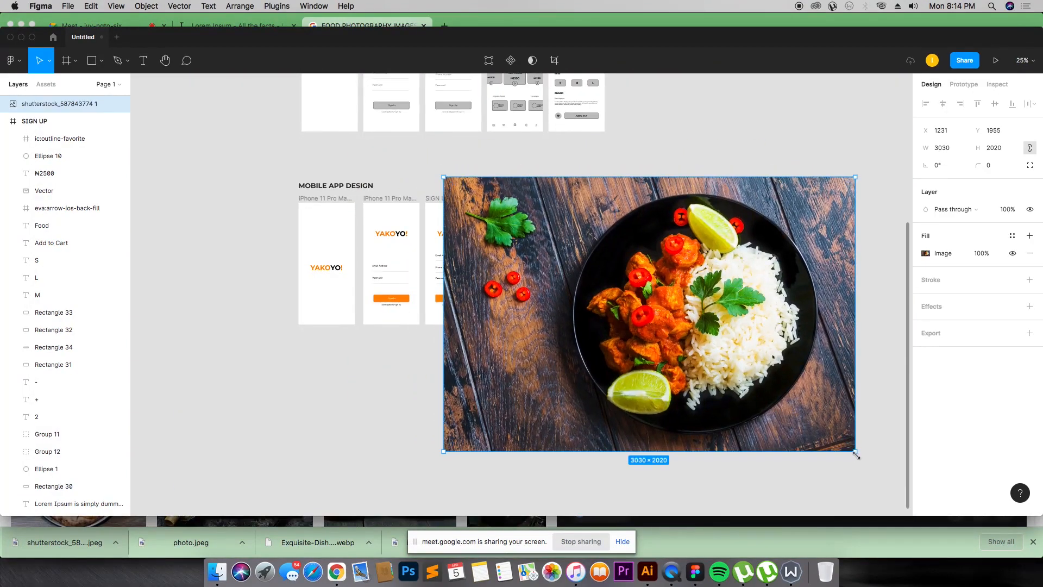
Step: Scale the chicken curry photo down to about 282 × 188 and place it next to the home screen
{"action": "left_click_drag", "start_coordinate": [856, 455], "coordinate": [507, 257]}
{"action": "left_click_drag", "start_coordinate": [524, 220], "coordinate": [658, 298]}
{"action": "left_click_drag", "start_coordinate": [695, 333], "coordinate": [576, 290]}
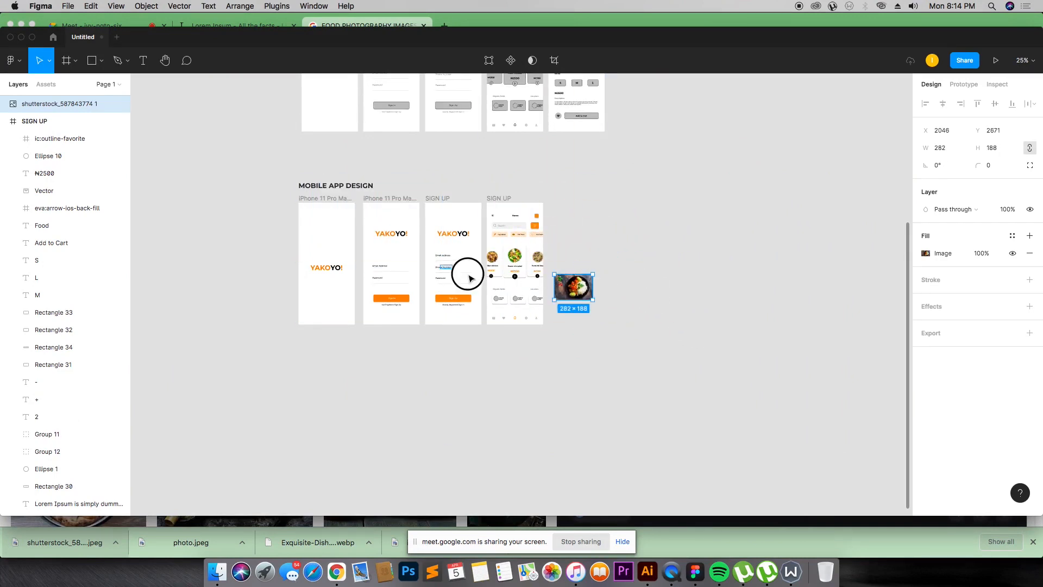
Step: Scale the chicken curry photo down to about 78 × 52 and mask it with a copy of the Njollof card's circle
{"action": "scroll", "coordinate": [468, 277], "scroll_direction": "up", "scroll_amount": 5}
{"action": "scroll", "coordinate": [438, 275], "scroll_direction": "up", "scroll_amount": 3}
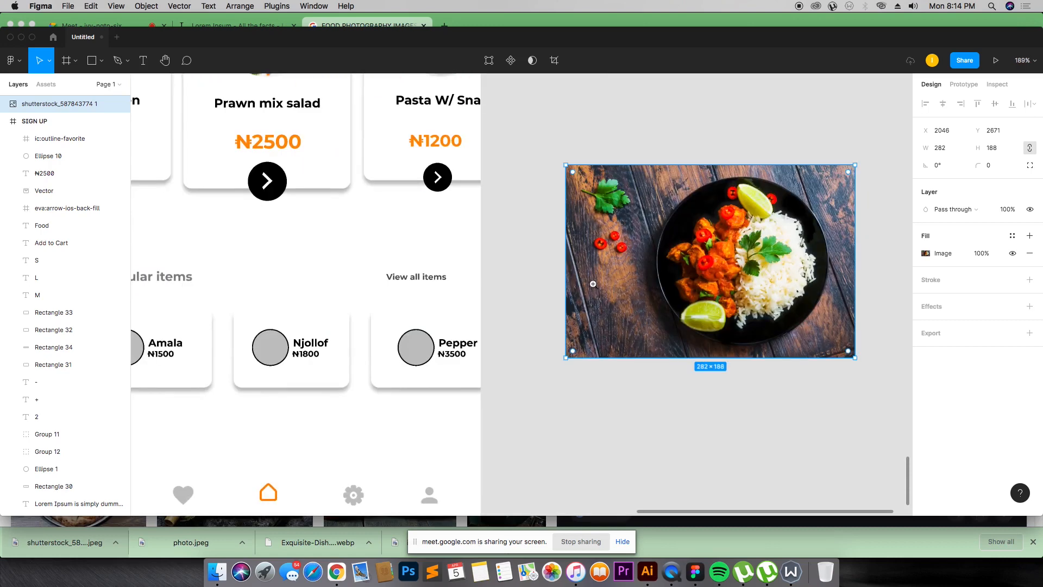
{"action": "left_click", "coordinate": [285, 360]}
{"action": "right_click", "coordinate": [285, 360]}
{"action": "left_click", "coordinate": [326, 320]}
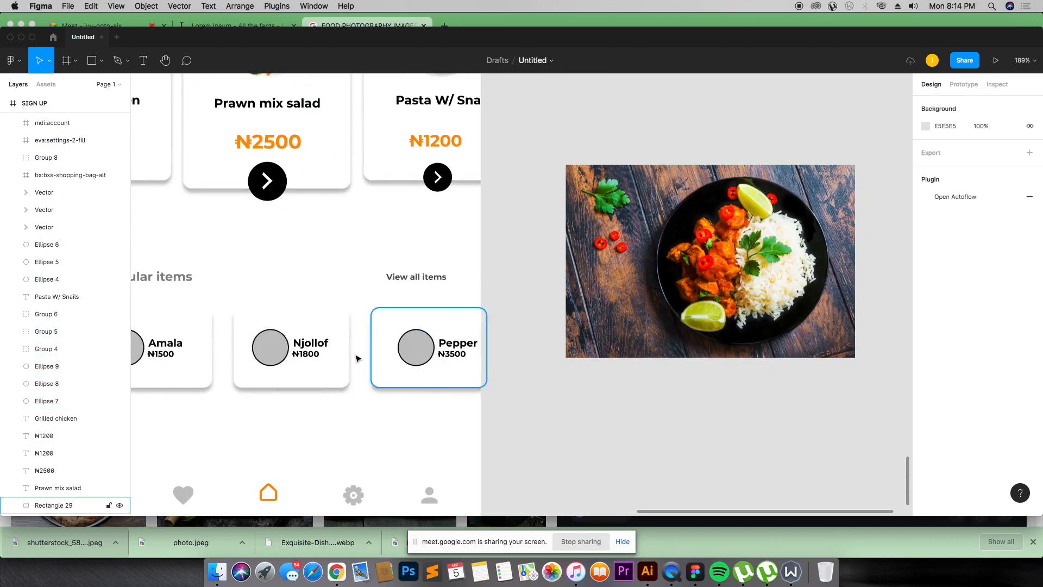
{"action": "left_click", "coordinate": [270, 347]}
{"action": "left_click_drag", "start_coordinate": [686, 263], "coordinate": [757, 262]}
{"action": "left_click", "coordinate": [784, 212]}
{"action": "left_click_drag", "start_coordinate": [565, 358], "coordinate": [742, 274]}
{"action": "left_click", "coordinate": [750, 261], "text": "shift"}
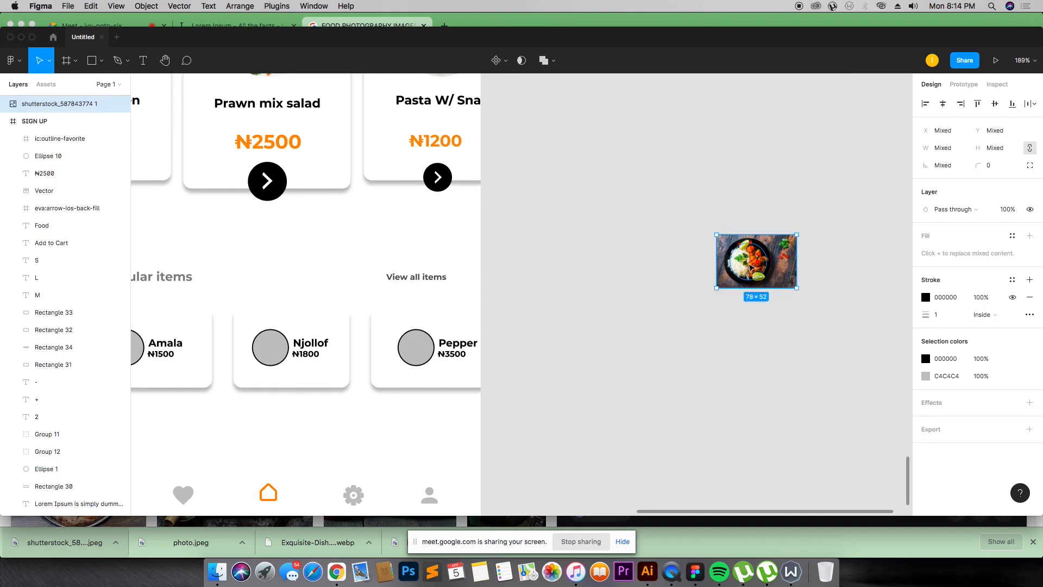
{"action": "right_click", "coordinate": [750, 261]}
{"action": "left_click", "coordinate": [788, 361]}
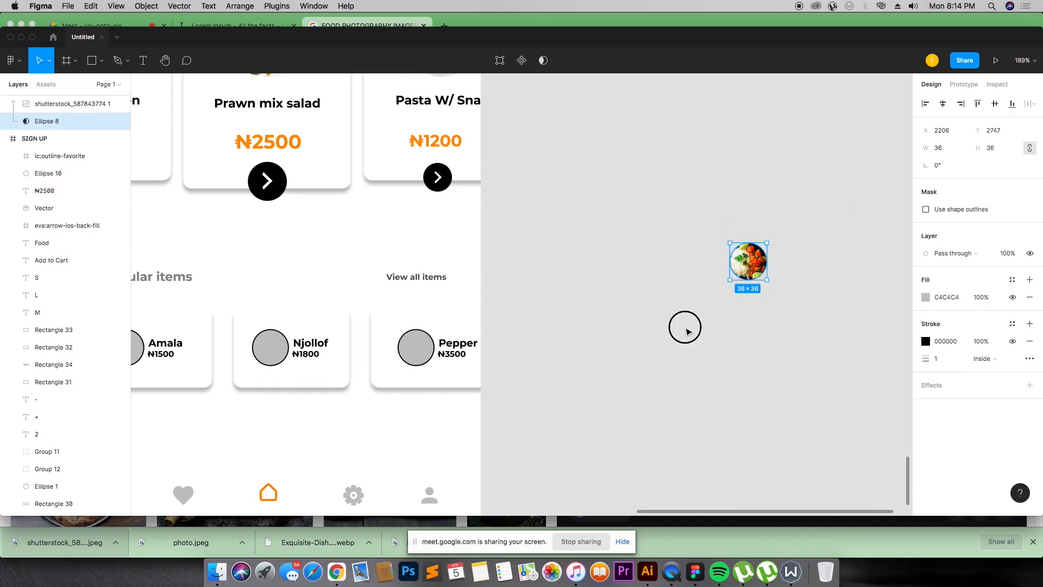
Step: Resize the curry photo inside the circular mask to about 70 × 47 so it fills the circle
{"action": "left_click", "coordinate": [683, 326]}
{"action": "double_click", "coordinate": [745, 266]}
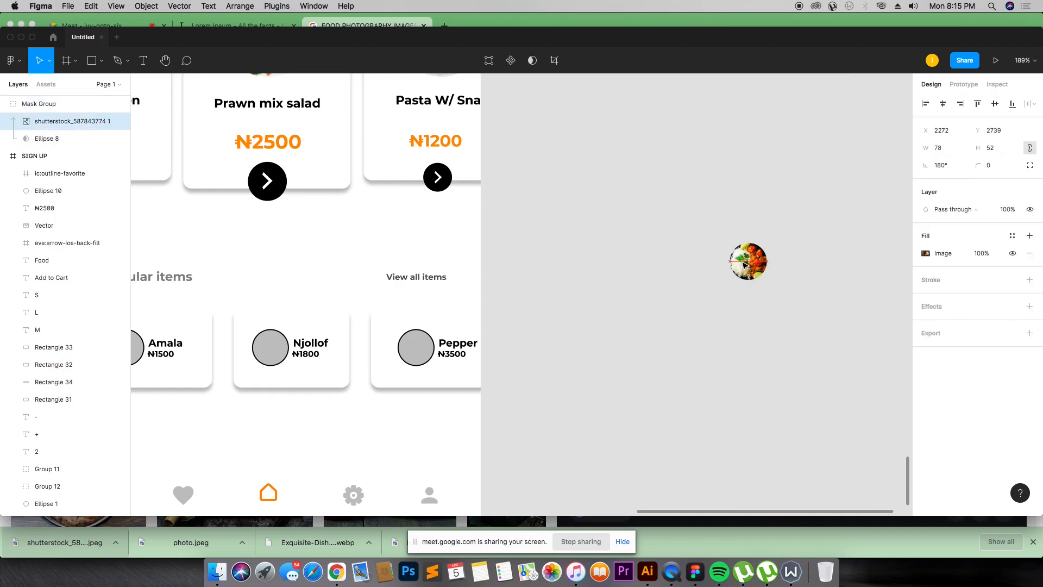
{"action": "left_click_drag", "start_coordinate": [798, 288], "coordinate": [791, 282]}
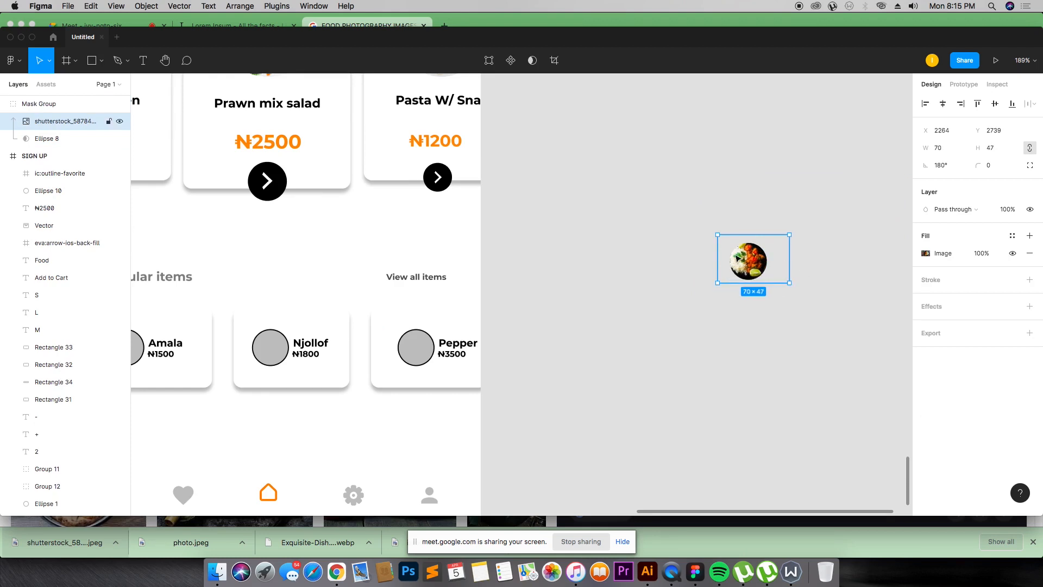
{"action": "key", "text": "Escape"}
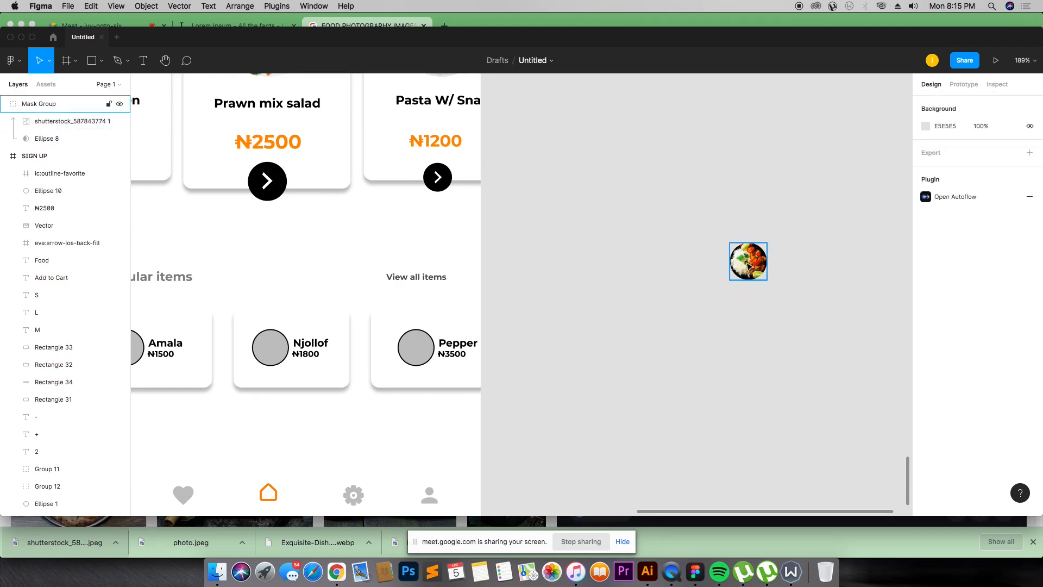
Step: Move the masked curry photo onto the circle of the Njollof card in the popular items row
{"action": "left_click_drag", "start_coordinate": [746, 263], "coordinate": [269, 350]}
{"action": "key", "text": "Escape"}
{"action": "left_click", "coordinate": [543, 317]}
{"action": "key", "text": "shift+0"}
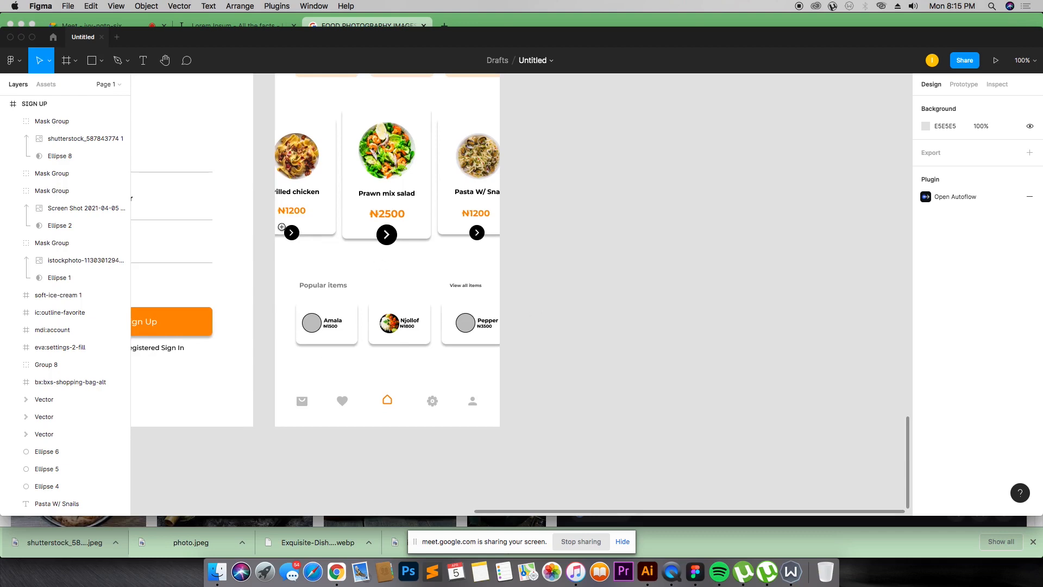
Step: Switch to the browser and save the sliced pizza photo from the food photography results
{"action": "left_click_drag", "start_coordinate": [230, 238], "coordinate": [538, 445]}
{"action": "key", "text": "shift+2"}
{"action": "key", "text": "super+Tab"}
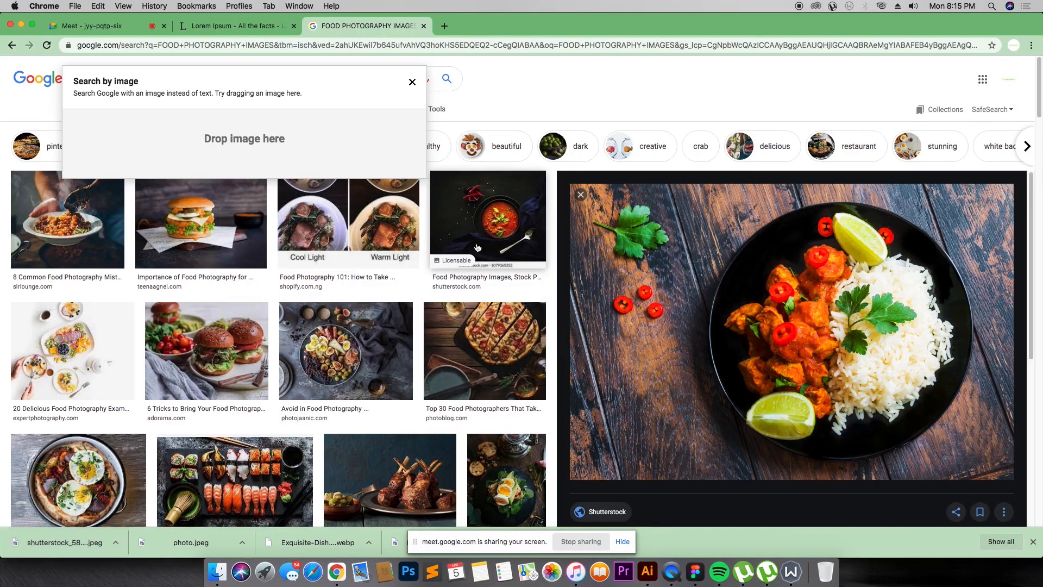
{"action": "scroll", "coordinate": [628, 381], "scroll_direction": "down", "scroll_amount": 8}
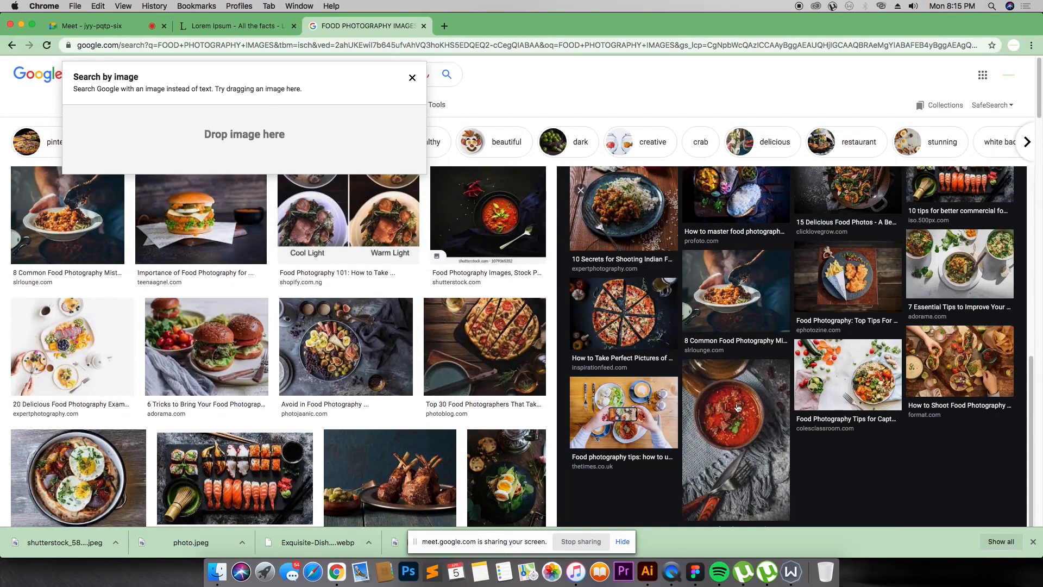
{"action": "left_click", "coordinate": [607, 292]}
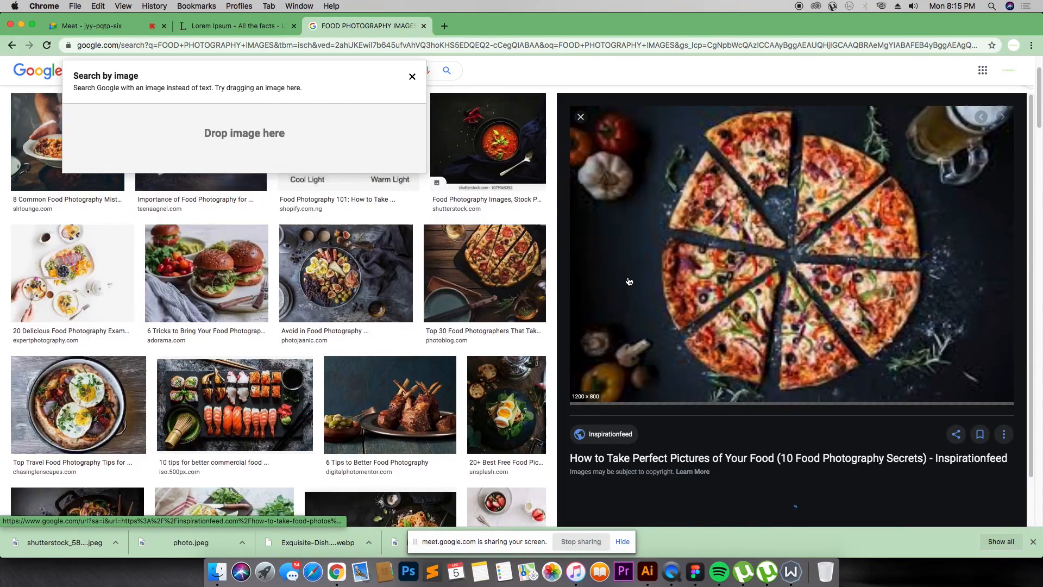
{"action": "right_click", "coordinate": [753, 224]}
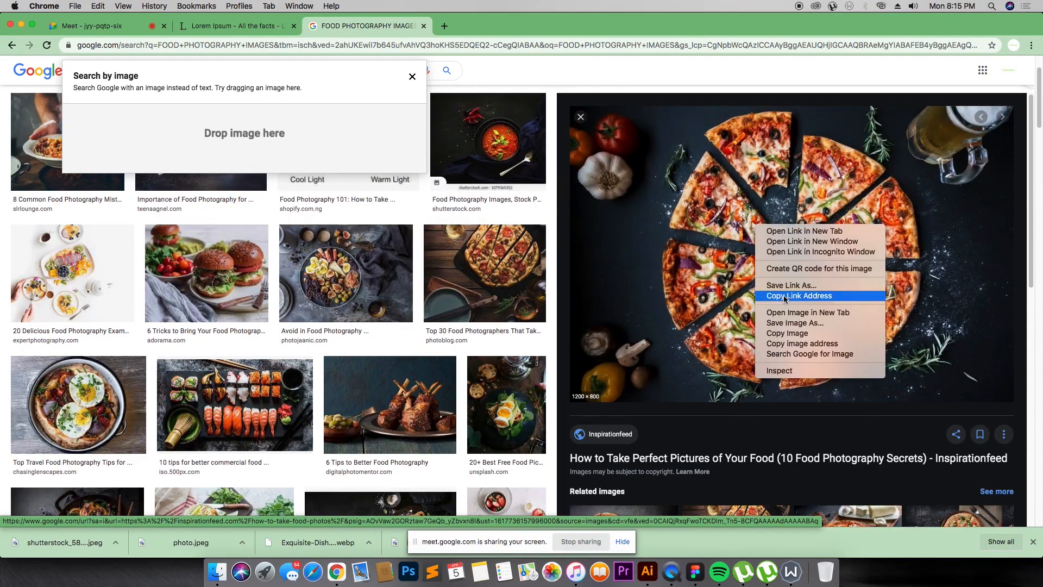
{"action": "left_click", "coordinate": [794, 327]}
{"action": "key", "text": "Return"}
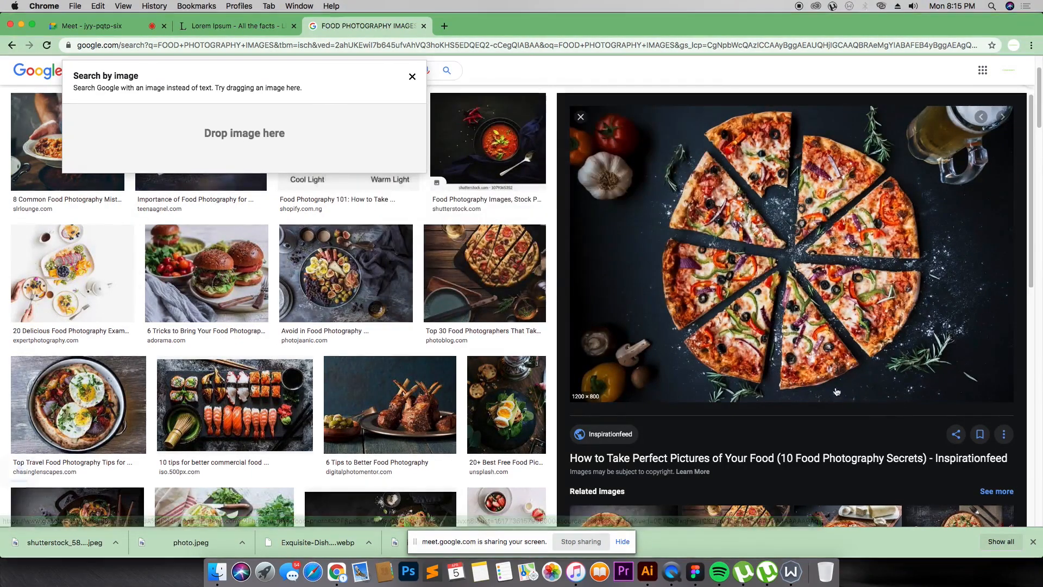
Step: Open the dark wok dish photo from the results and save it to the computer
{"action": "scroll", "coordinate": [833, 379], "scroll_direction": "down", "scroll_amount": 8}
{"action": "left_click", "coordinate": [959, 230]}
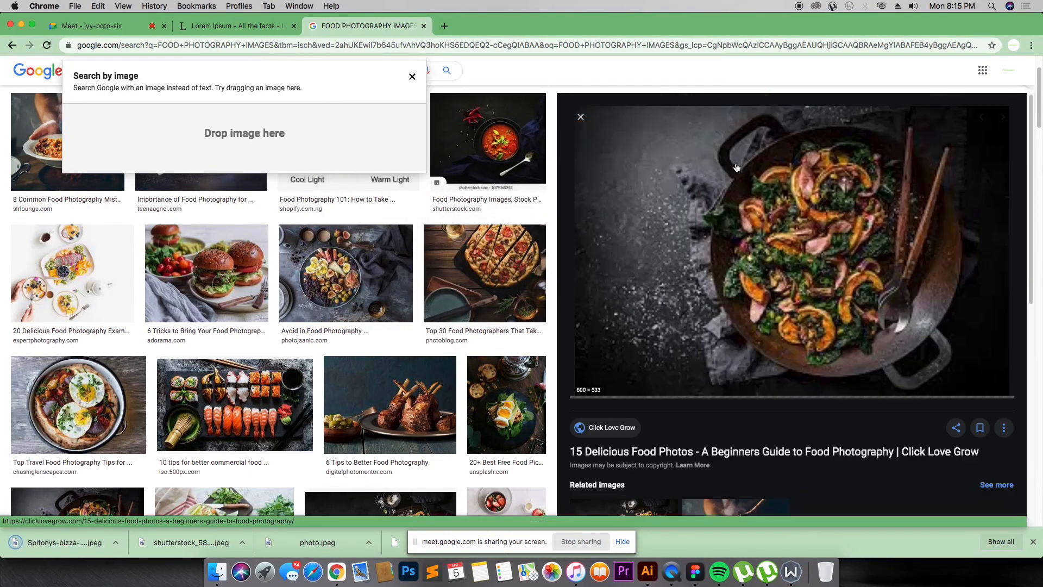
{"action": "right_click", "coordinate": [771, 218]}
{"action": "left_click", "coordinate": [803, 311]}
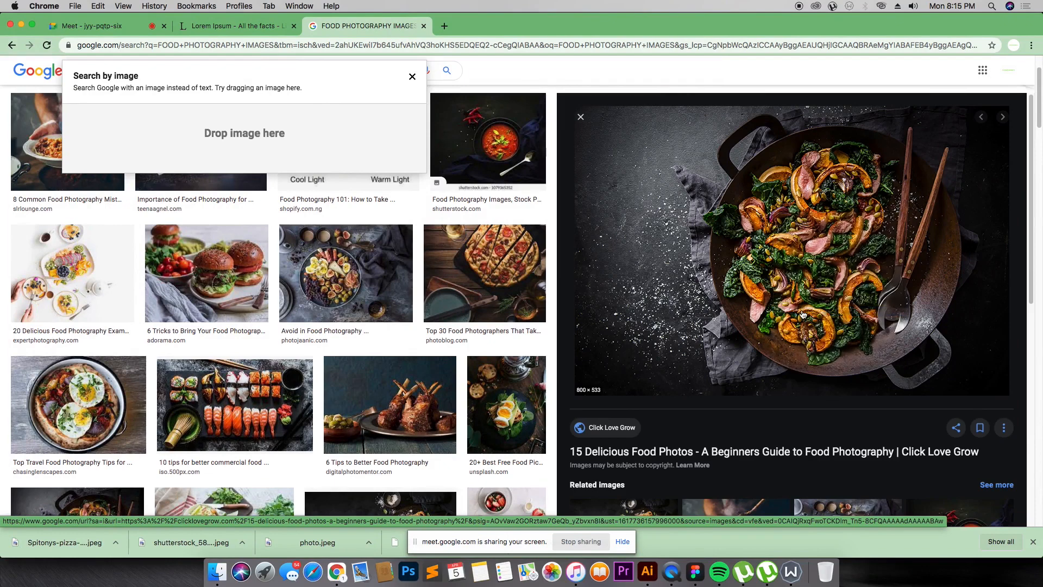
{"action": "key", "text": "Return"}
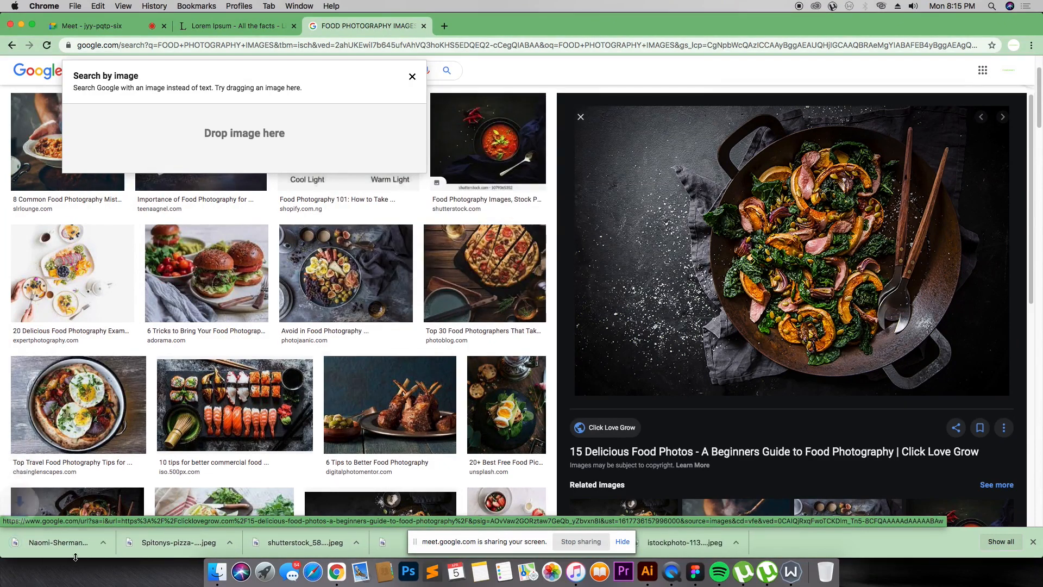
Step: Drag the downloaded wok and pizza photos onto the Figma canvas beside the home screen
{"action": "left_click_drag", "start_coordinate": [95, 543], "coordinate": [608, 338]}
{"action": "key", "text": "super+Tab"}
{"action": "left_click_drag", "start_coordinate": [663, 309], "coordinate": [663, 310]}
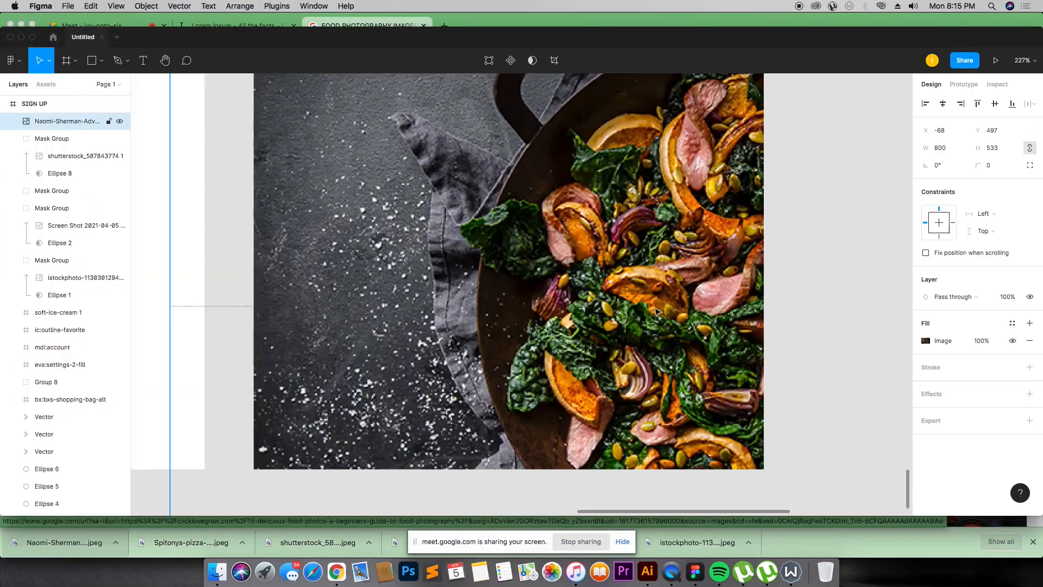
{"action": "key", "text": "super+Tab"}
{"action": "key", "text": "super+Tab"}
{"action": "left_click_drag", "start_coordinate": [449, 438], "coordinate": [668, 304]}
{"action": "left_click_drag", "start_coordinate": [533, 288], "coordinate": [797, 263]}
{"action": "left_click_drag", "start_coordinate": [551, 341], "coordinate": [661, 512]}
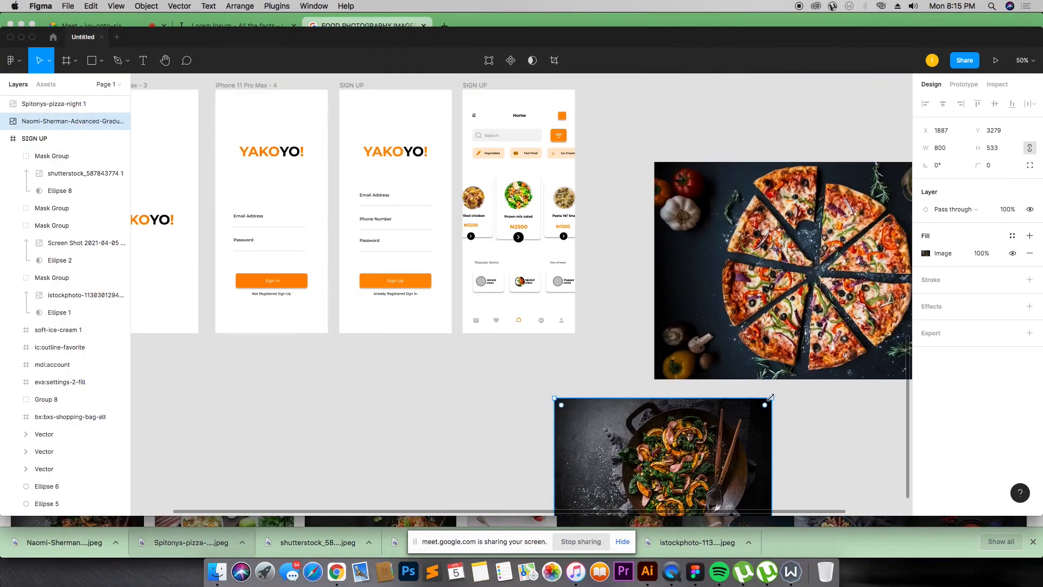
Step: Scale down the wok photo and the pizza photo, bringing the pizza to about 178 × 119
{"action": "left_click_drag", "start_coordinate": [771, 397], "coordinate": [610, 333]}
{"action": "left_click", "coordinate": [842, 339]}
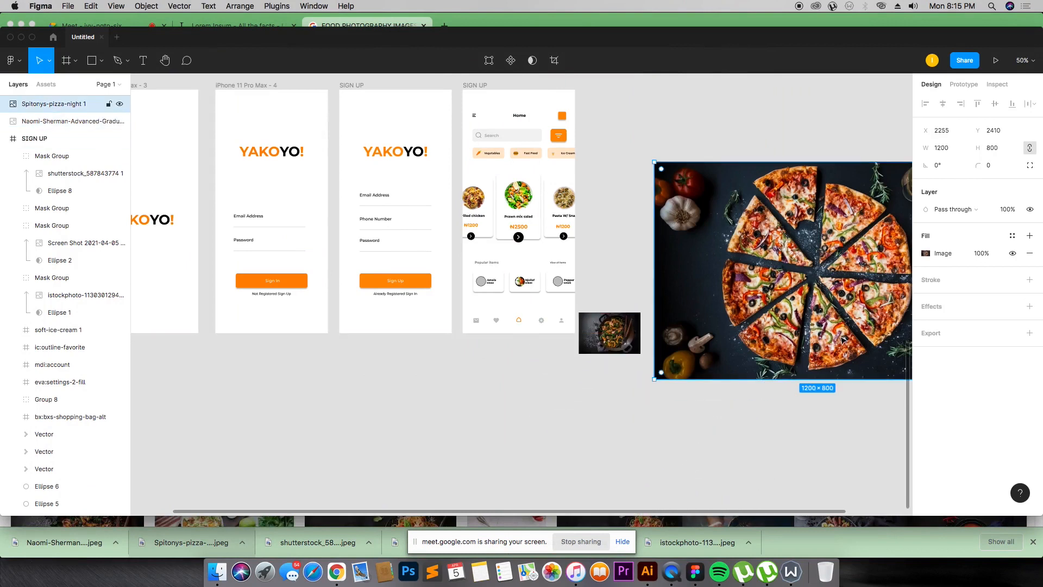
{"action": "left_click_drag", "start_coordinate": [654, 380], "coordinate": [633, 268]}
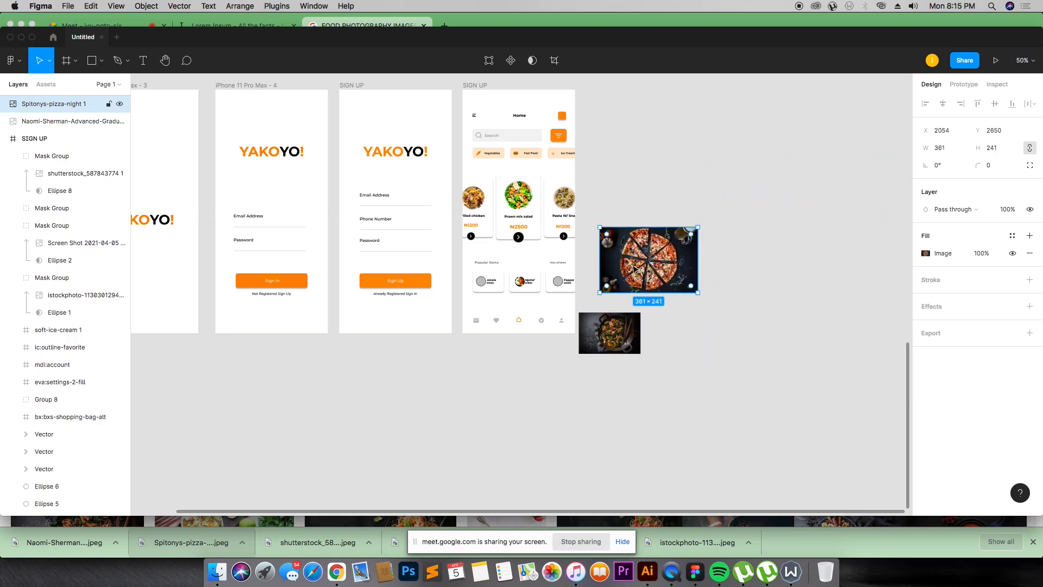
{"action": "left_click_drag", "start_coordinate": [691, 294], "coordinate": [627, 297]}
{"action": "left_click_drag", "start_coordinate": [465, 250], "coordinate": [631, 378]}
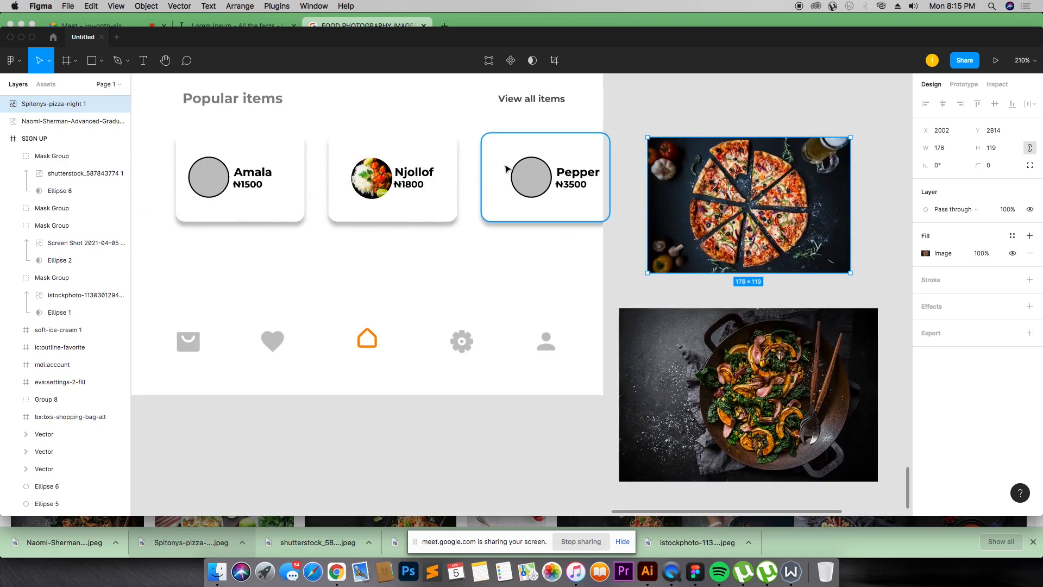
Step: Copy the Pepper card's circle beside the pizza photo and scale the pizza to about 92 × 62
{"action": "left_click_drag", "start_coordinate": [516, 172], "coordinate": [751, 202]}
{"action": "left_click_drag", "start_coordinate": [812, 227], "coordinate": [812, 227]}
{"action": "left_click", "coordinate": [840, 264]}
{"action": "left_click_drag", "start_coordinate": [852, 274], "coordinate": [782, 200]}
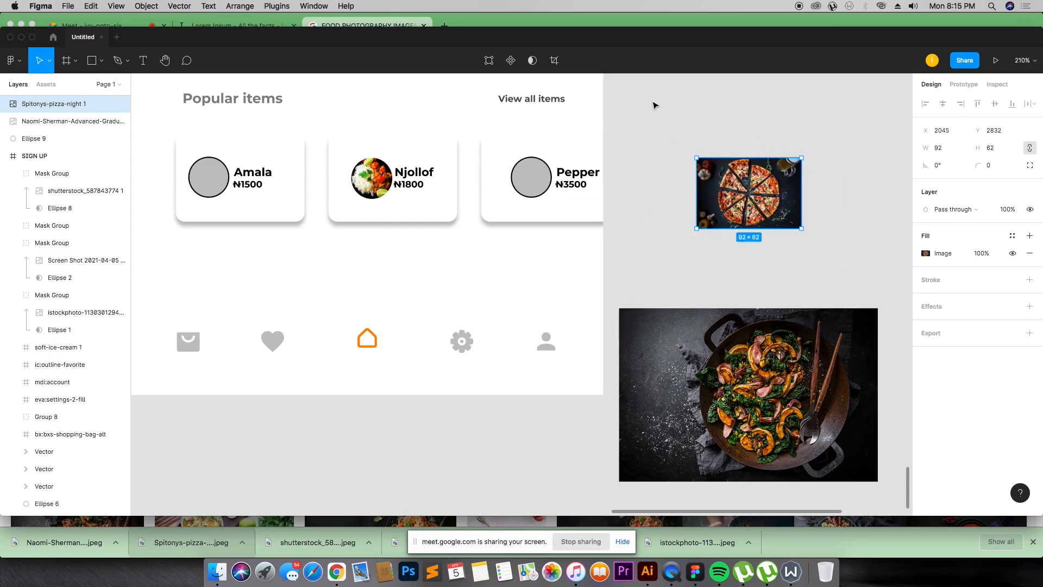
Step: Mask the pizza photo with the copied circle and move it onto the Pepper card
{"action": "left_click_drag", "start_coordinate": [701, 137], "coordinate": [743, 177]}
{"action": "right_click", "coordinate": [744, 176]}
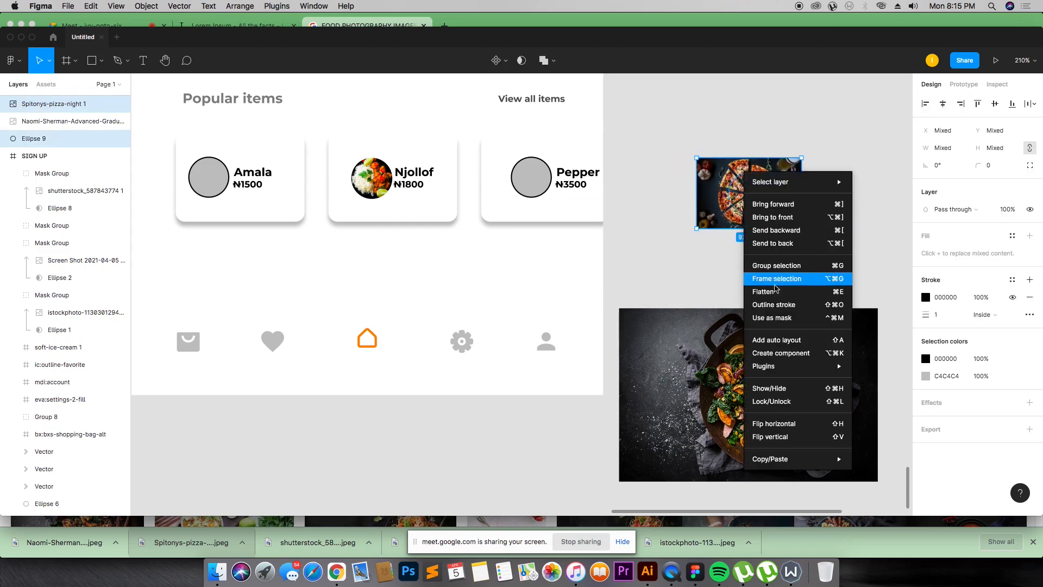
{"action": "left_click", "coordinate": [785, 315]}
{"action": "left_click_drag", "start_coordinate": [750, 192], "coordinate": [527, 179]}
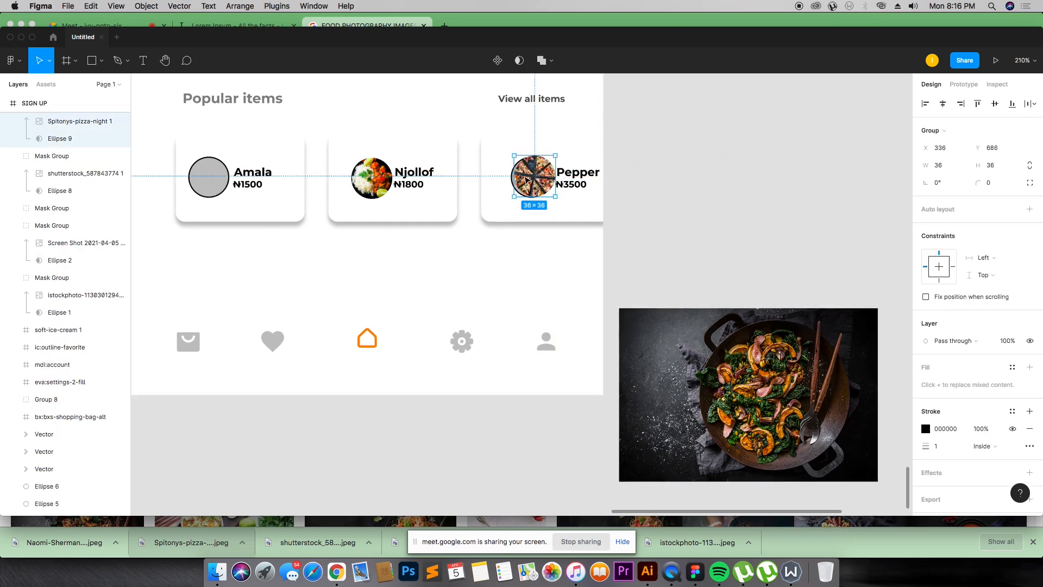
Step: Delete the Pepper card's grey placeholder circle and center the pizza mask in its place
{"action": "scroll", "coordinate": [460, 147], "scroll_direction": "up", "scroll_amount": 10}
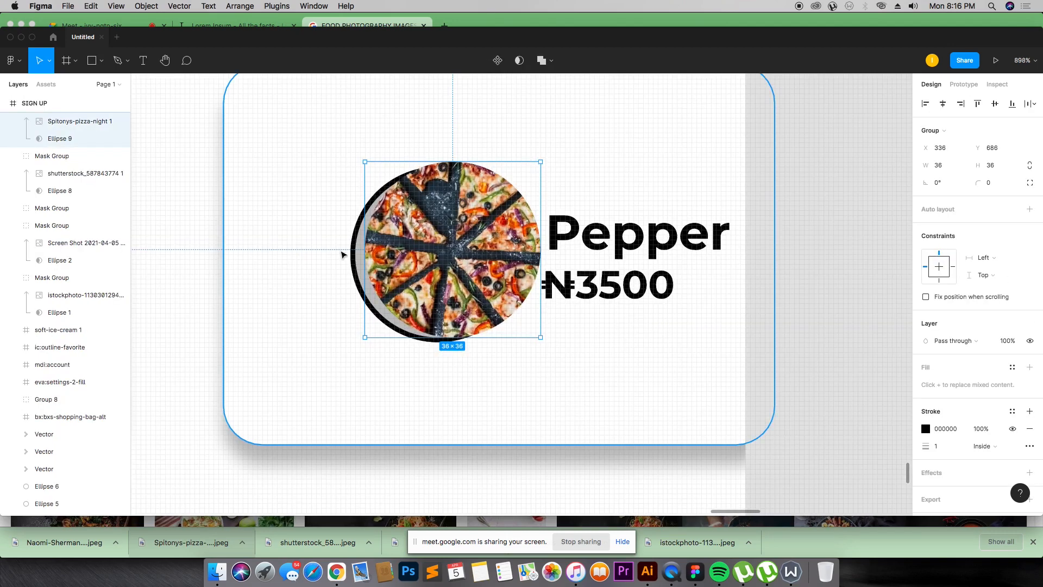
{"action": "left_click", "coordinate": [353, 254]}
{"action": "key", "text": "Delete"}
{"action": "left_click_drag", "start_coordinate": [446, 253], "coordinate": [421, 263]}
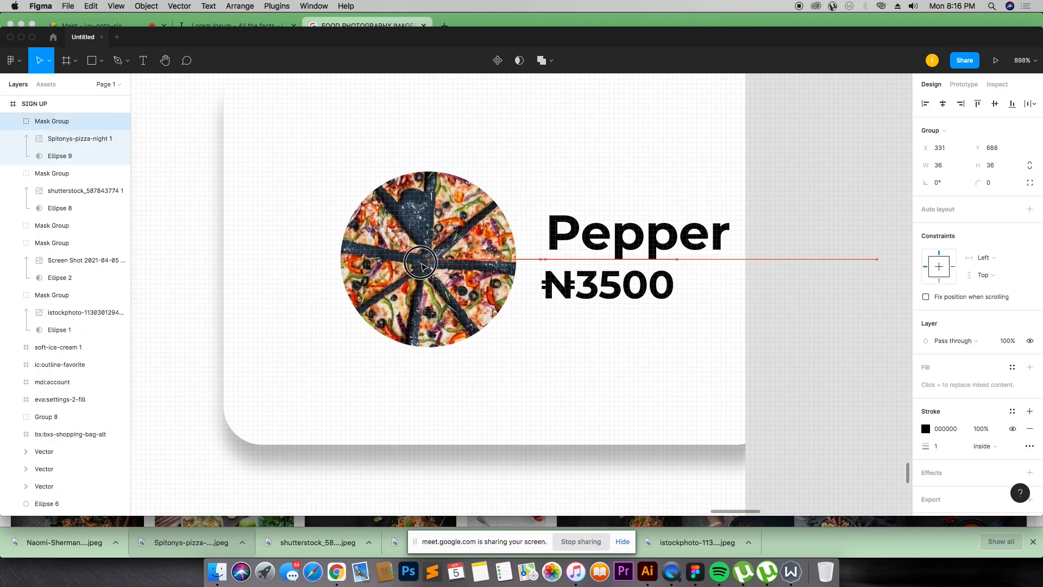
{"action": "scroll", "coordinate": [424, 266], "scroll_direction": "down", "scroll_amount": 10}
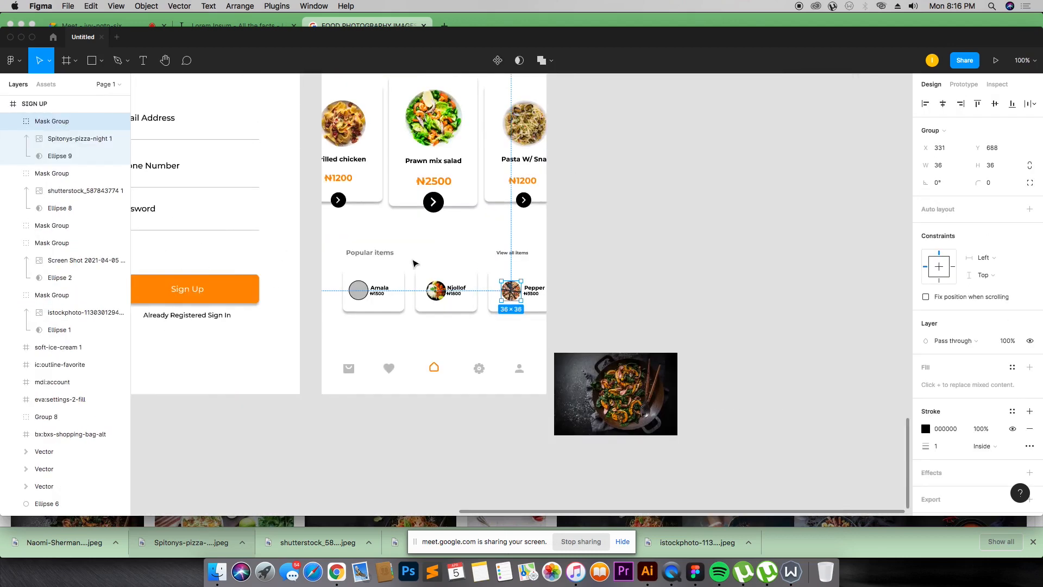
Step: Copy the Amala card's circle beside the wok photo and scale the photo to about 125 × 84
{"action": "left_click_drag", "start_coordinate": [361, 299], "coordinate": [624, 319]}
{"action": "left_click_drag", "start_coordinate": [638, 405], "coordinate": [637, 404]}
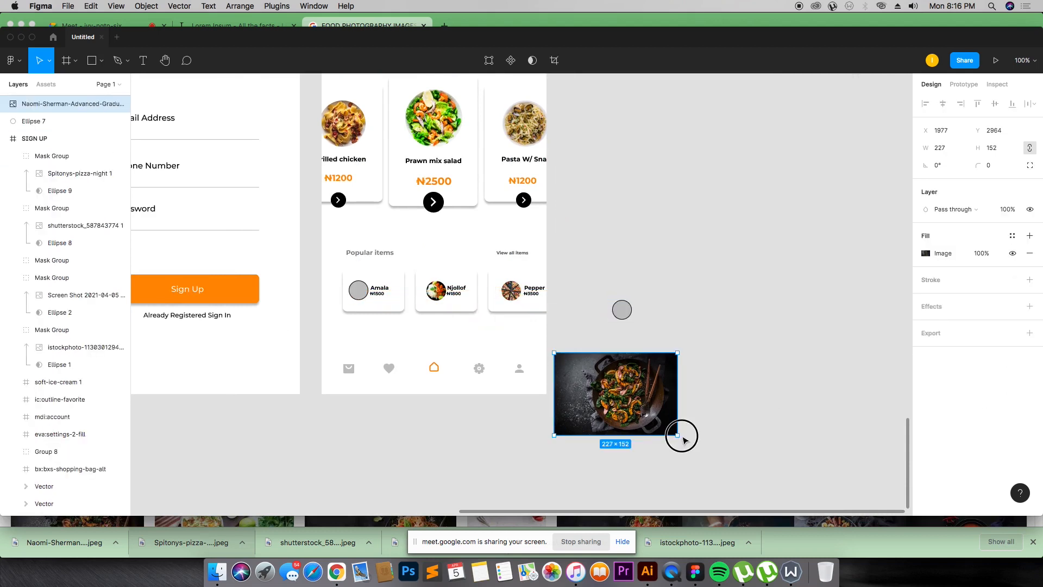
{"action": "left_click_drag", "start_coordinate": [683, 439], "coordinate": [641, 318]}
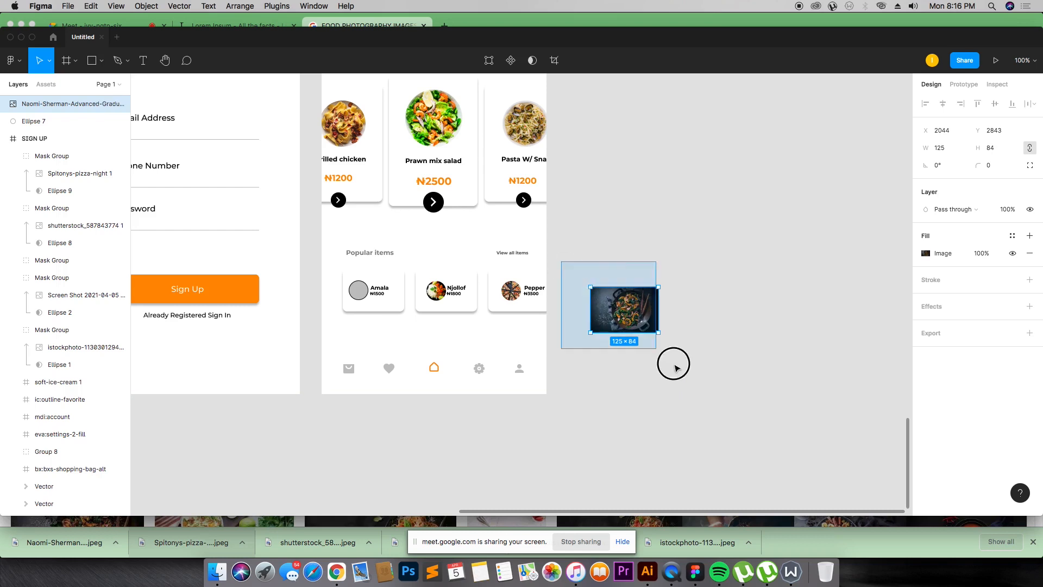
Step: Mask the wok photo with the copied circle
{"action": "key", "text": "shift+2"}
{"action": "left_click_drag", "start_coordinate": [589, 366], "coordinate": [519, 220]}
{"action": "right_click", "coordinate": [512, 263]}
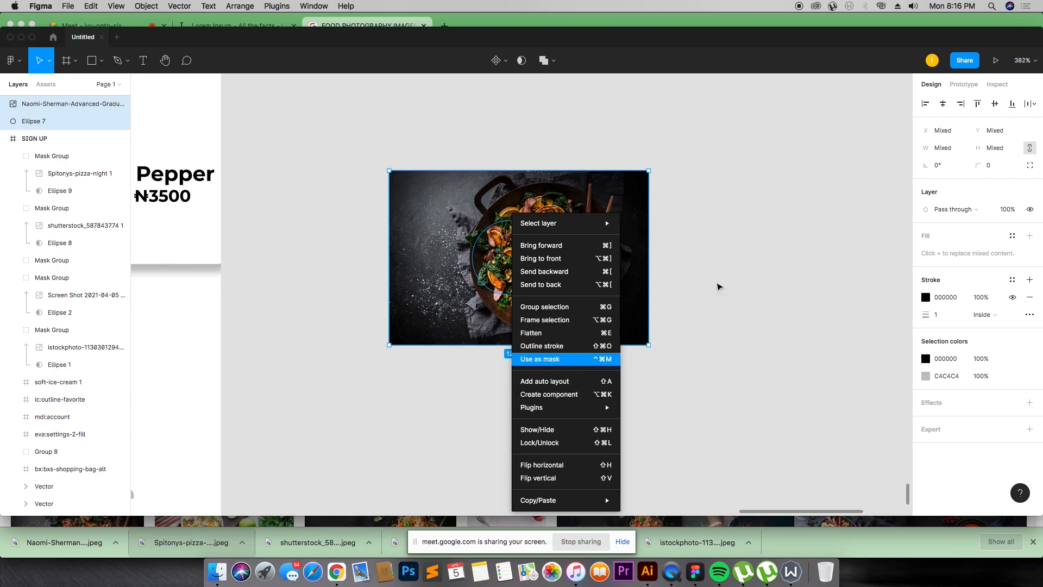
{"action": "left_click", "coordinate": [543, 358]}
Step: Move the masked wok photo onto the Amala card's circle
{"action": "left_click", "coordinate": [510, 245]}
{"action": "key", "text": "shift+0"}
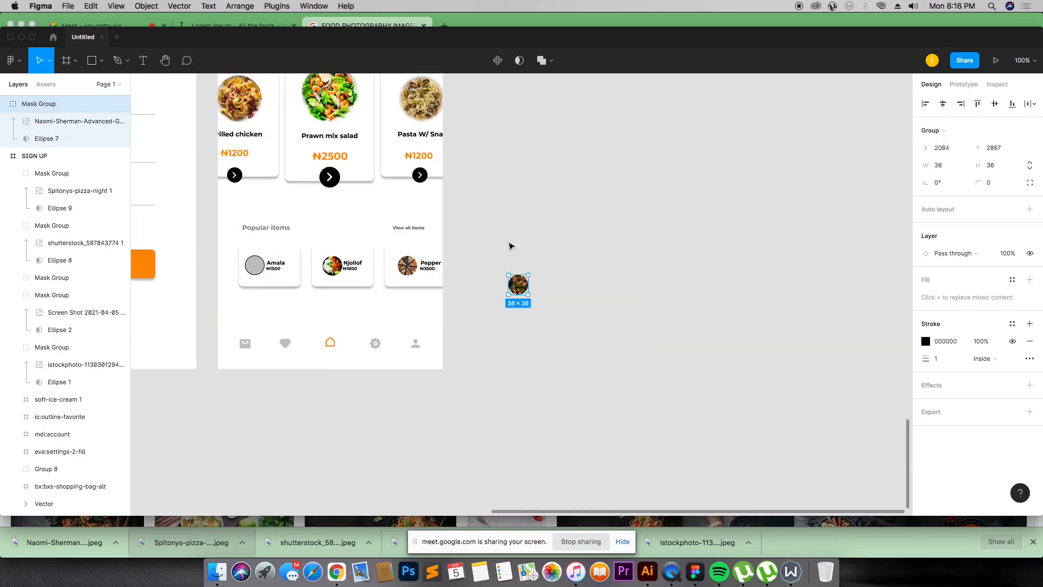
{"action": "left_click_drag", "start_coordinate": [361, 281], "coordinate": [410, 335]}
{"action": "key", "text": "z"}
{"action": "left_click_drag", "start_coordinate": [205, 144], "coordinate": [472, 304]}
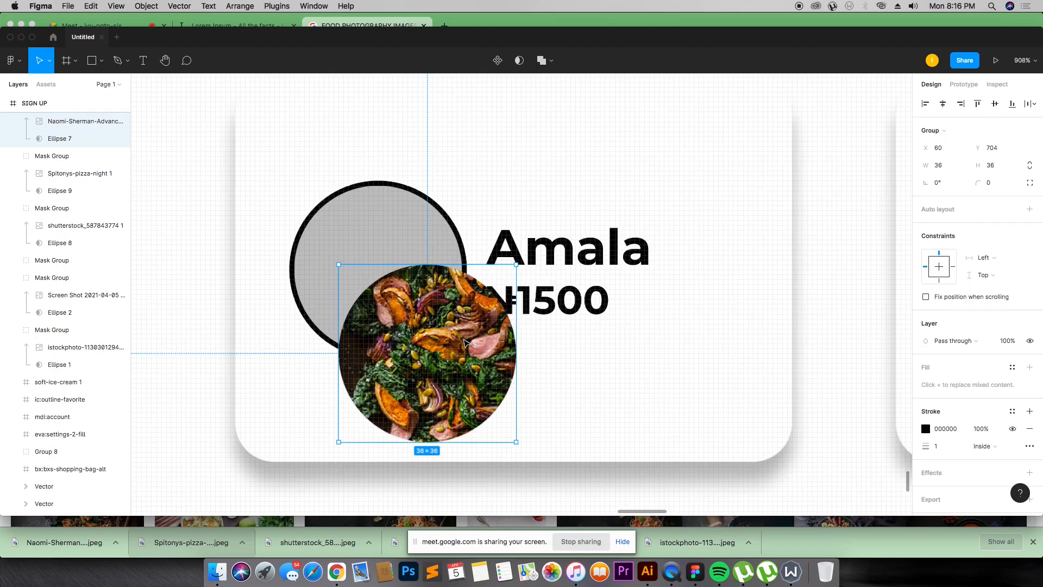
{"action": "left_click_drag", "start_coordinate": [461, 355], "coordinate": [446, 266]}
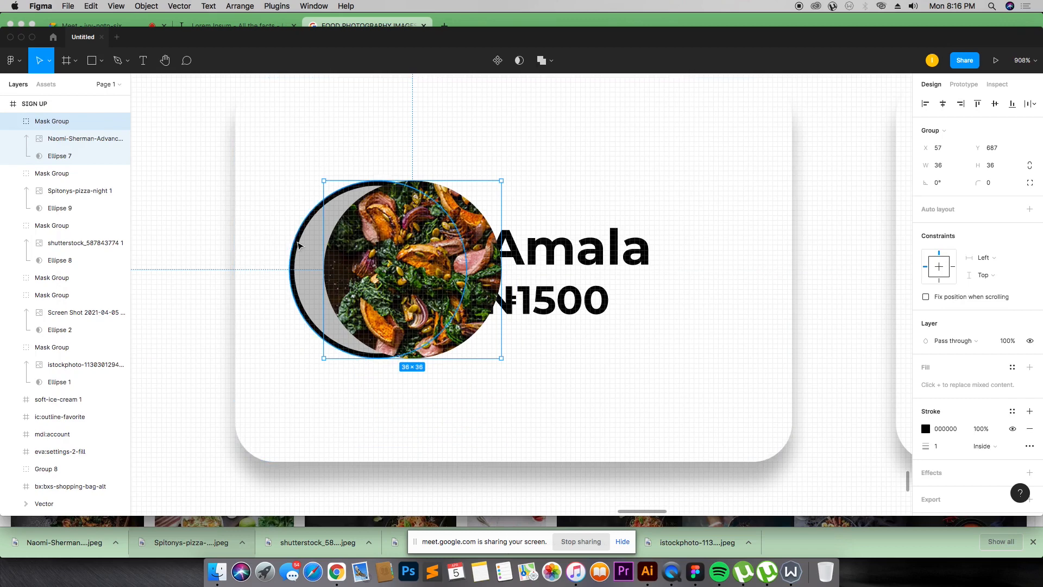
Step: Delete the Amala card's grey placeholder circle and align the wok mask in its place
{"action": "left_click", "coordinate": [296, 245]}
{"action": "key", "text": "Delete"}
{"action": "left_click_drag", "start_coordinate": [380, 264], "coordinate": [341, 258]}
{"action": "left_click", "coordinate": [520, 202]}
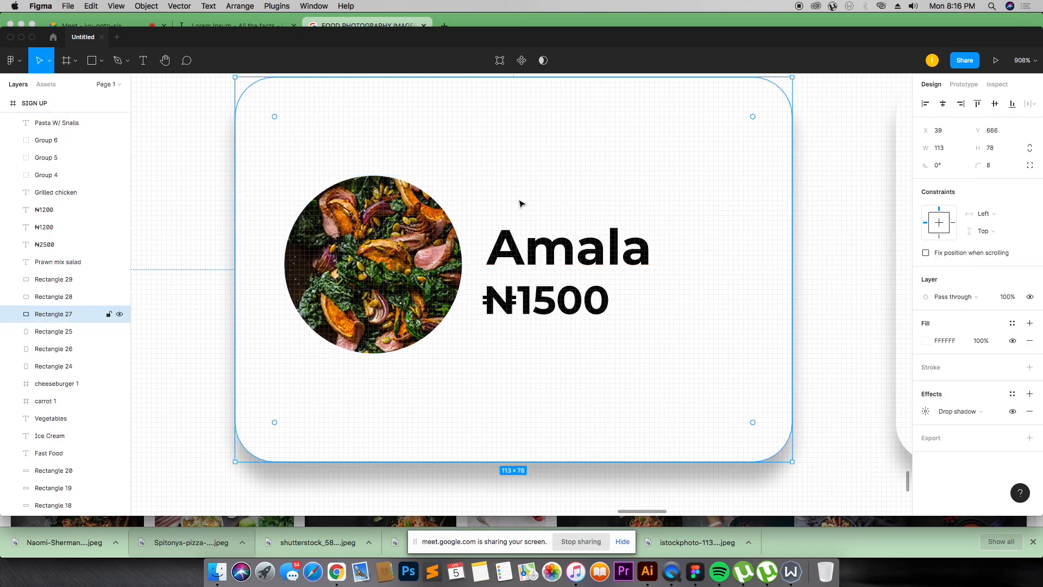
{"action": "key", "text": "shift+0"}
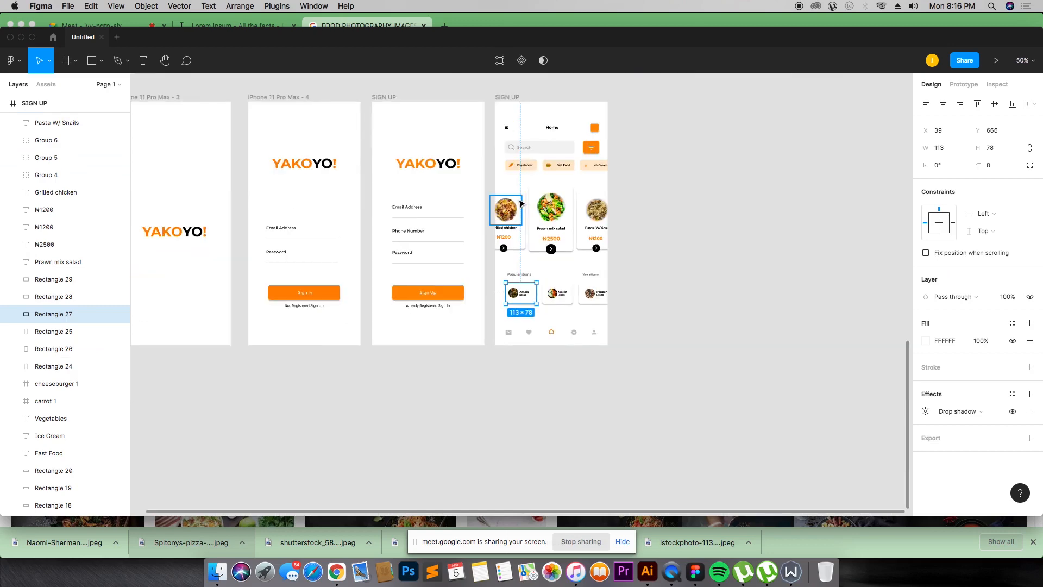
Step: Import the profile photo 'Screen Shot 2021-03-28 at 6.31.02 PM' from the Desktop folder onto the canvas beside the home screen
{"action": "scroll", "coordinate": [641, 96], "scroll_direction": "up", "scroll_amount": 4}
{"action": "key", "text": "z"}
{"action": "left_click_drag", "start_coordinate": [633, 172], "coordinate": [137, 488]}
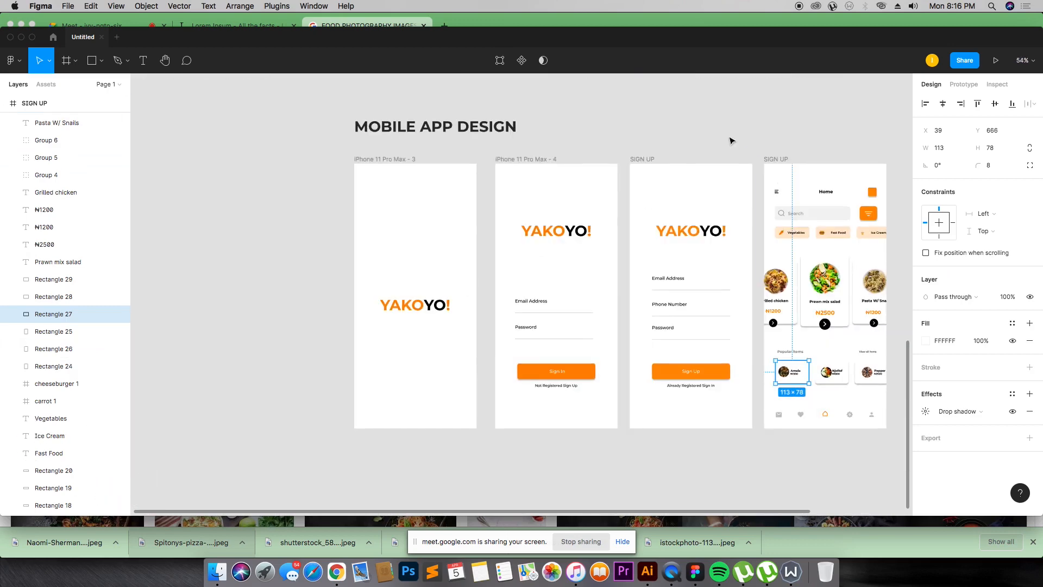
{"action": "left_click_drag", "start_coordinate": [680, 135], "coordinate": [847, 467]}
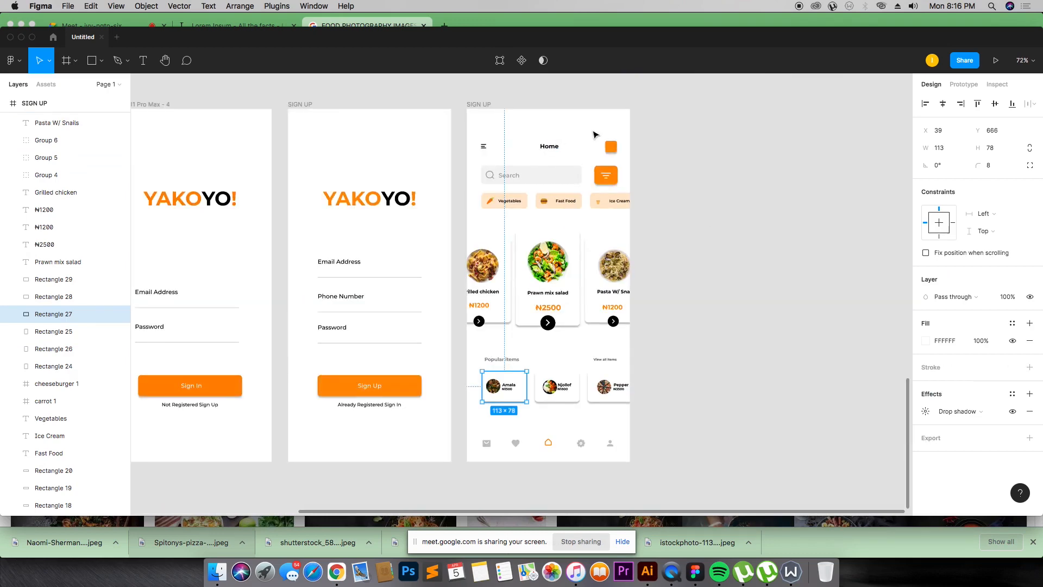
{"action": "left_click", "coordinate": [218, 572]}
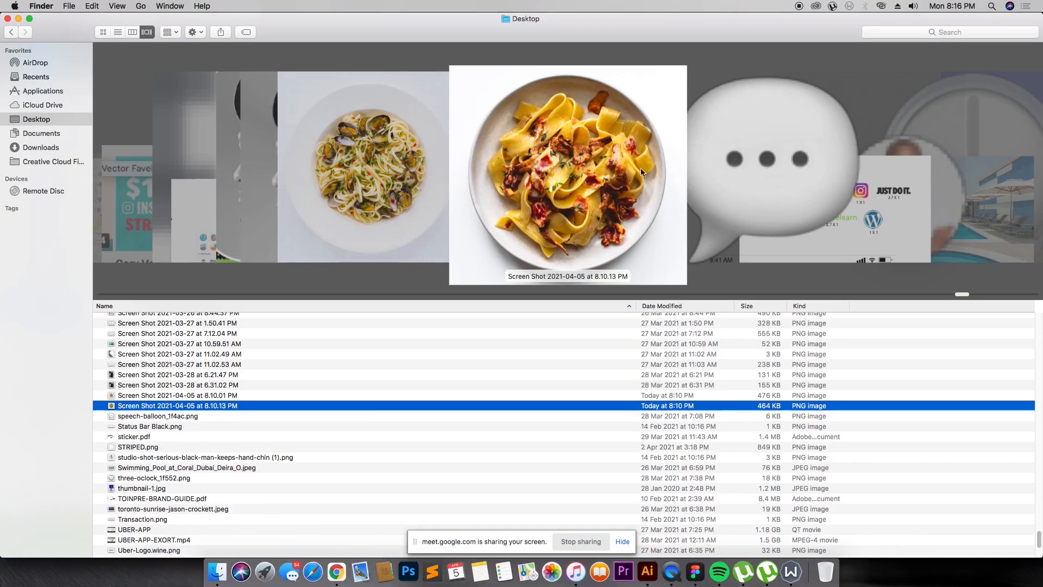
{"action": "scroll", "coordinate": [646, 172], "scroll_direction": "right", "scroll_amount": 3}
{"action": "scroll", "coordinate": [647, 172], "scroll_direction": "left", "scroll_amount": 5}
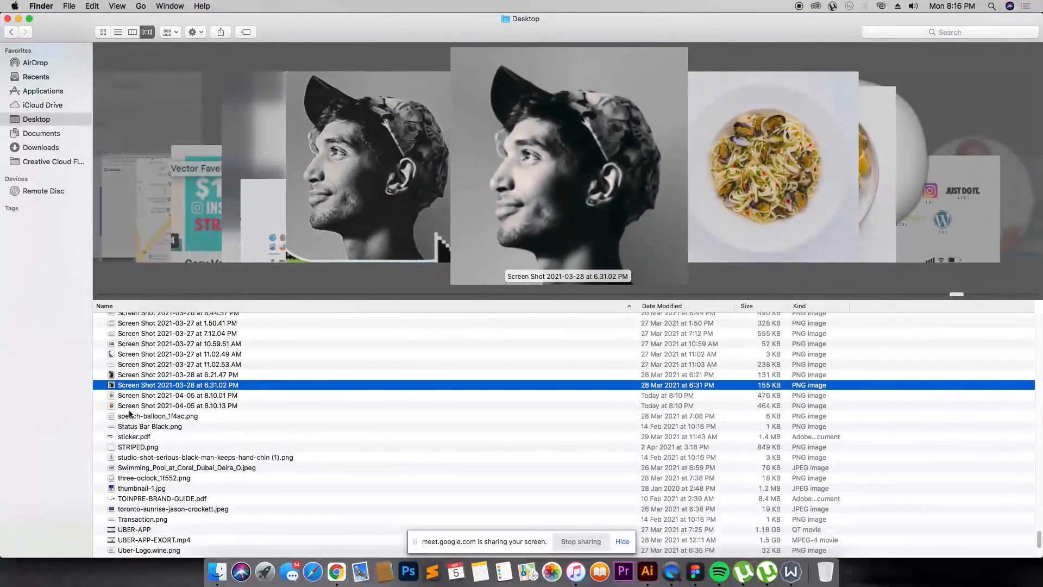
{"action": "key", "text": "super+Tab"}
{"action": "left_click_drag", "start_coordinate": [378, 368], "coordinate": [777, 210]}
Step: Copy the header's orange profile square beside the photo and scale the photo down to about 88 × 88
{"action": "left_click", "coordinate": [612, 147]}
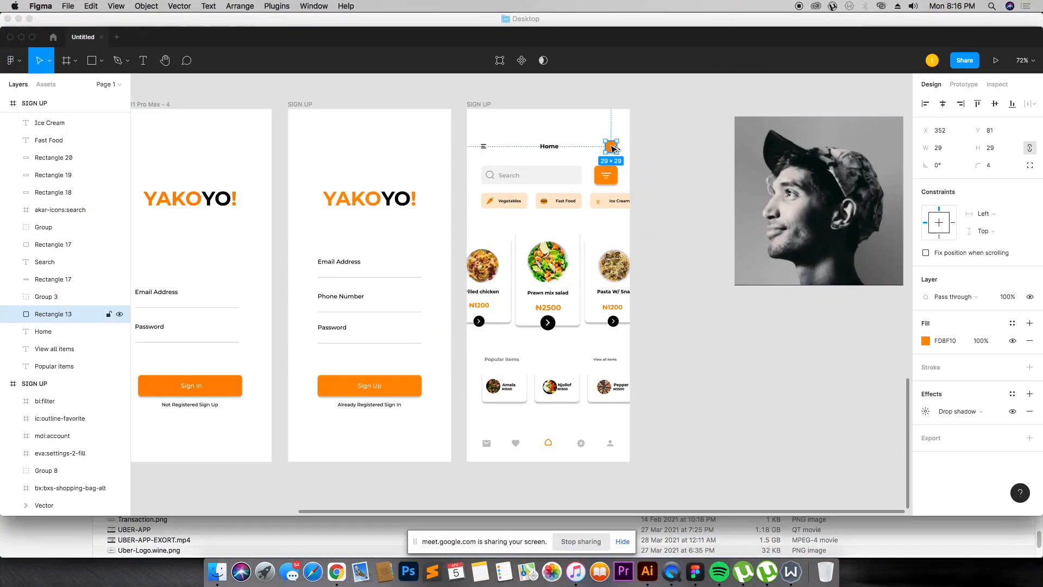
{"action": "left_click_drag", "start_coordinate": [611, 146], "coordinate": [823, 205]}
{"action": "left_click", "coordinate": [849, 241]}
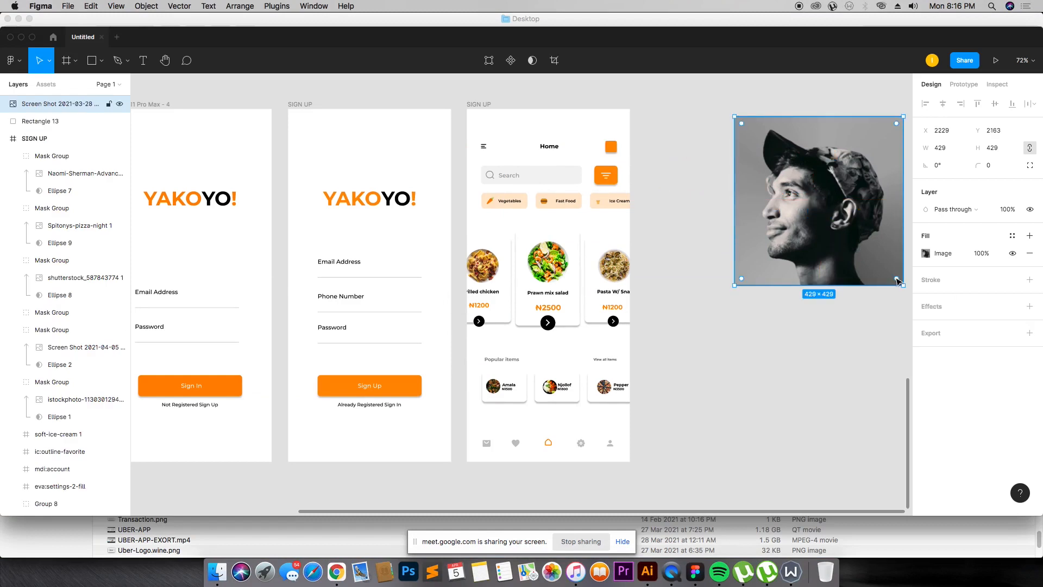
{"action": "left_click_drag", "start_coordinate": [901, 283], "coordinate": [827, 204]}
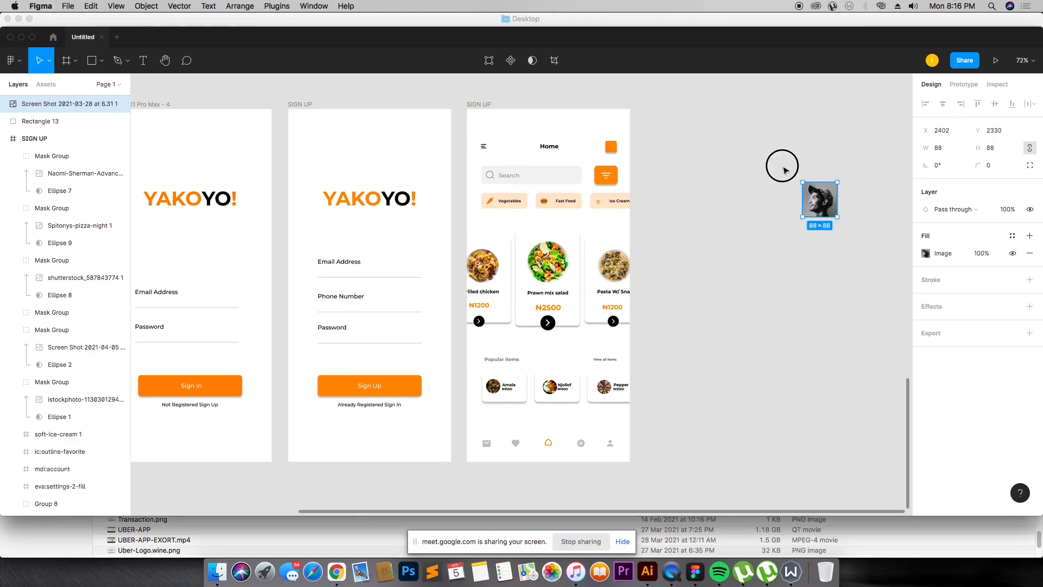
Step: Mask the profile photo with the copied orange square
{"action": "key", "text": "z"}
{"action": "left_click_drag", "start_coordinate": [783, 166], "coordinate": [862, 249]}
{"action": "left_click_drag", "start_coordinate": [440, 134], "coordinate": [562, 354]}
{"action": "right_click", "coordinate": [504, 182]}
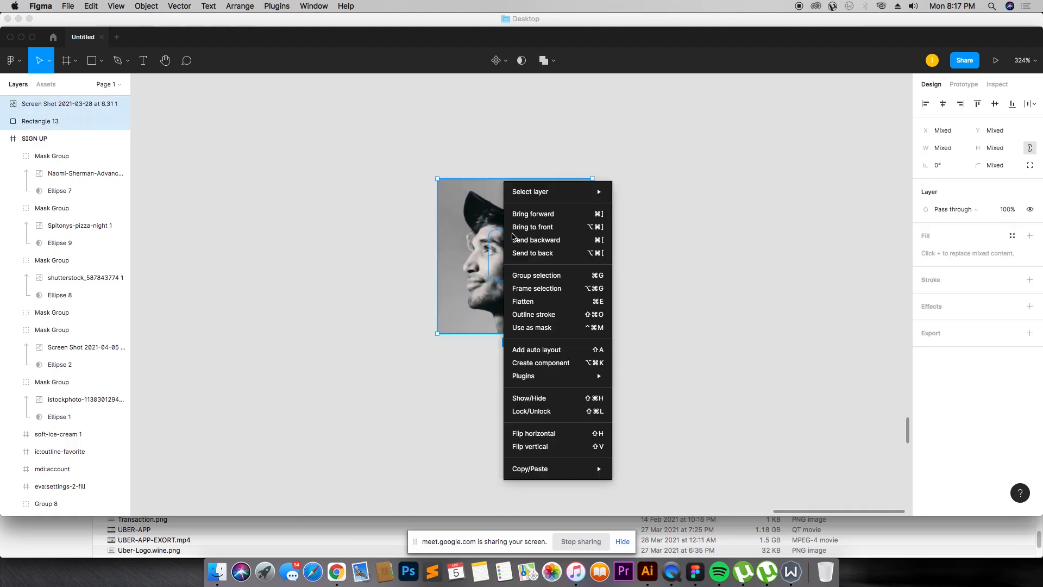
{"action": "left_click", "coordinate": [543, 327]}
Step: Resize the photo inside the mask group to about 38 × 38
{"action": "left_click", "coordinate": [589, 273]}
{"action": "double_click", "coordinate": [507, 259]}
{"action": "left_click_drag", "start_coordinate": [508, 259], "coordinate": [531, 255]}
{"action": "left_click_drag", "start_coordinate": [617, 327], "coordinate": [527, 235]}
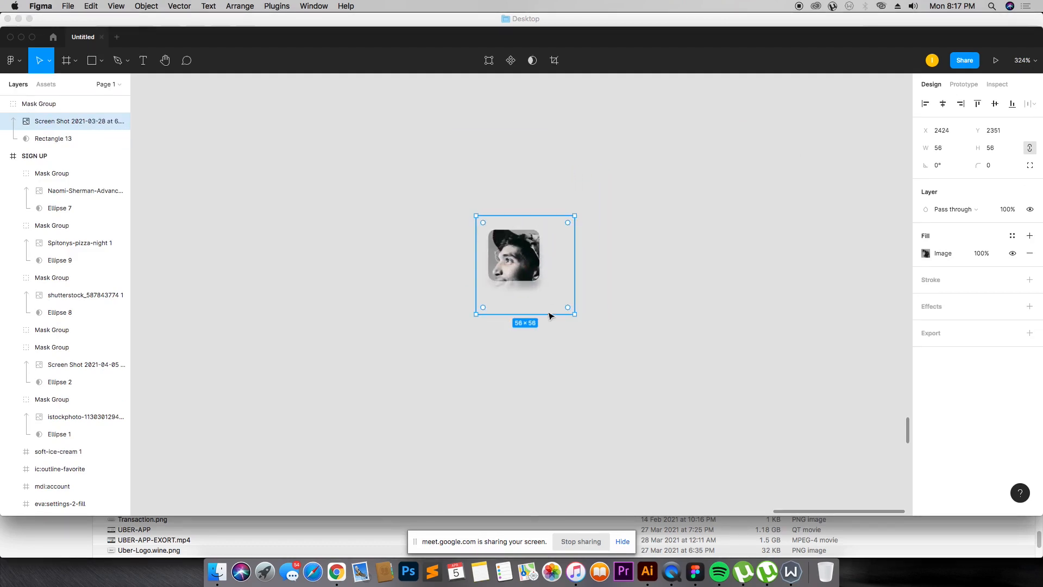
{"action": "left_click_drag", "start_coordinate": [576, 317], "coordinate": [525, 265]}
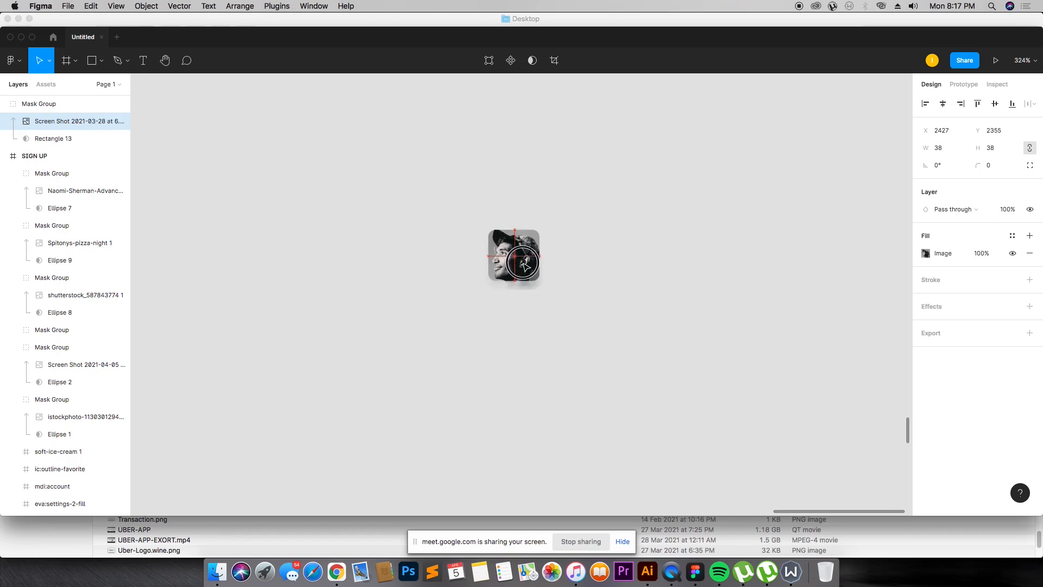
Step: Move the masked profile photo onto the home screen header's orange profile square
{"action": "left_click", "coordinate": [588, 231]}
{"action": "key", "text": "super+minus"}
{"action": "key", "text": "super+minus"}
{"action": "key", "text": "super+minus"}
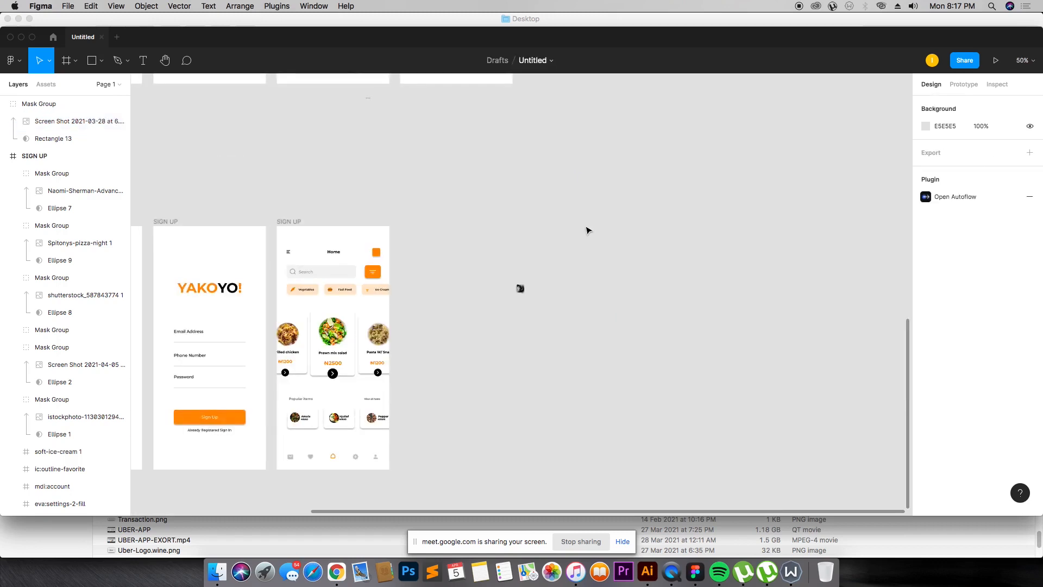
{"action": "left_click_drag", "start_coordinate": [169, 216], "coordinate": [543, 351]}
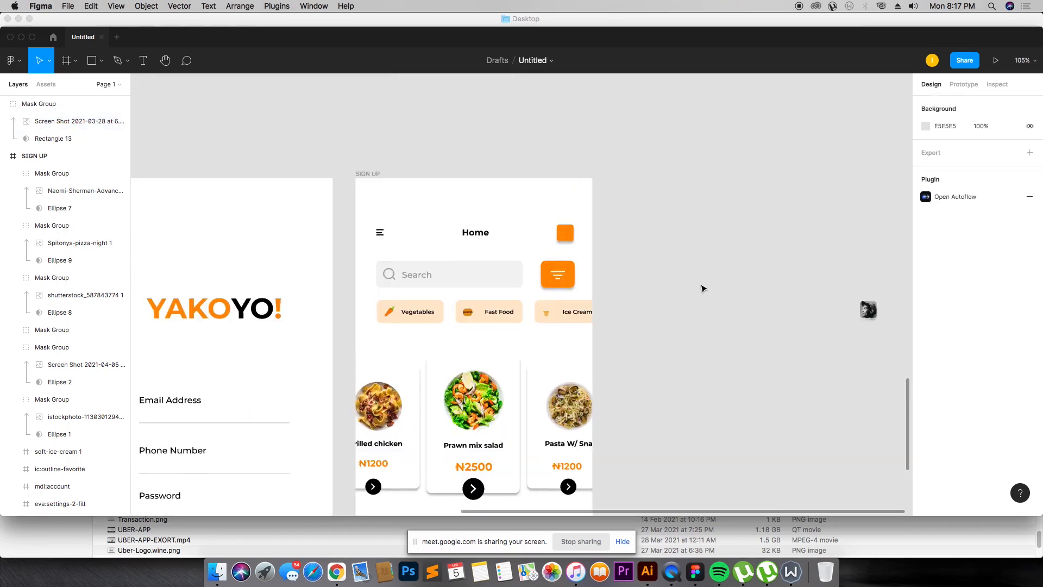
{"action": "left_click_drag", "start_coordinate": [876, 313], "coordinate": [620, 260]}
{"action": "left_click_drag", "start_coordinate": [361, 270], "coordinate": [471, 269]}
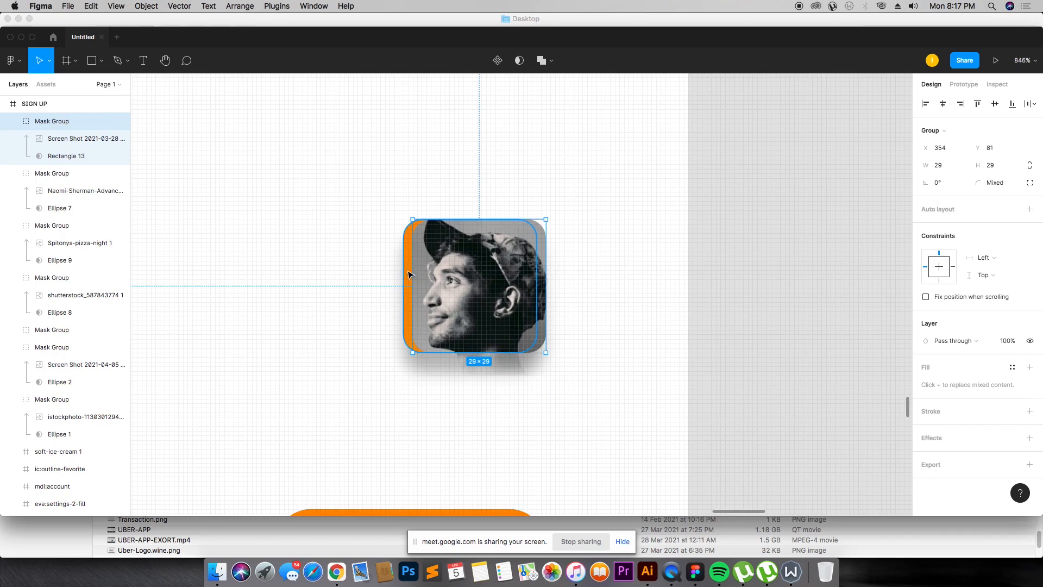
{"action": "left_click", "coordinate": [407, 270]}
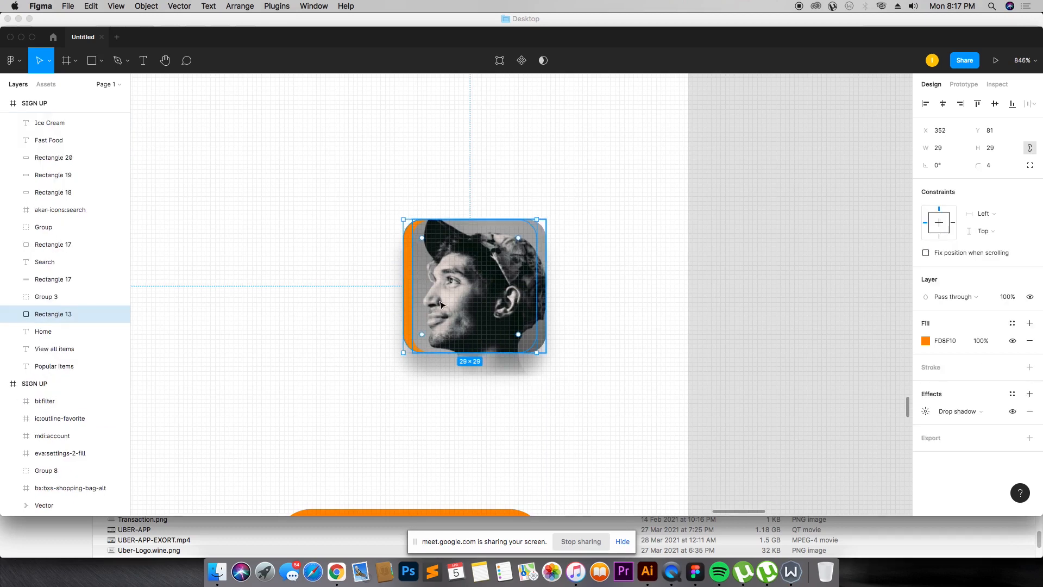
{"action": "key", "text": "Right"}
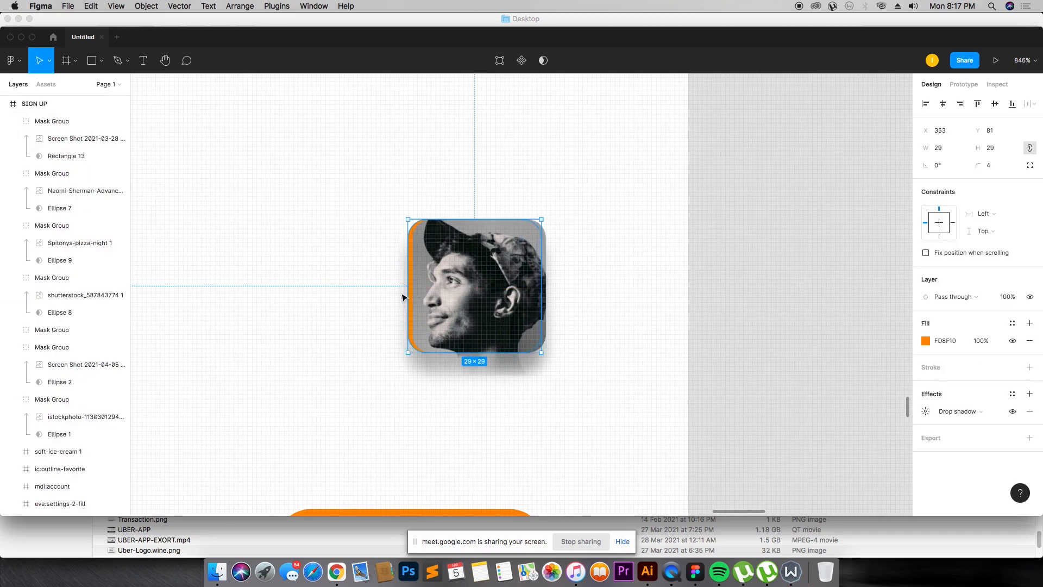
{"action": "left_click_drag", "start_coordinate": [453, 293], "coordinate": [469, 294]}
{"action": "key", "text": "super+z"}
{"action": "key", "text": "super+z"}
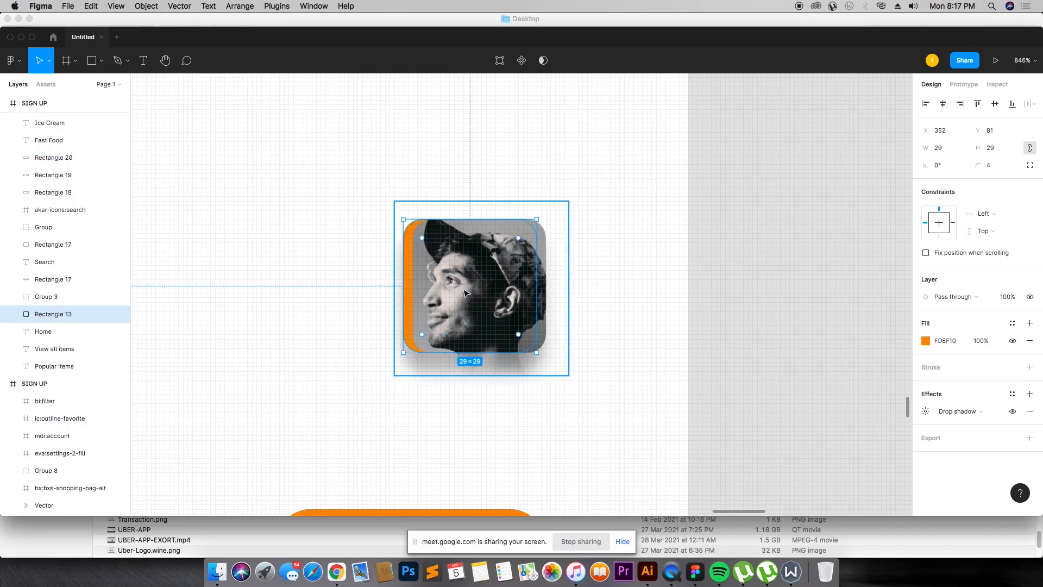
Step: Align the masked profile photo over the header's orange square by setting its X position to 352
{"action": "key", "text": "shift+Return"}
{"action": "key", "text": "shift+Right"}
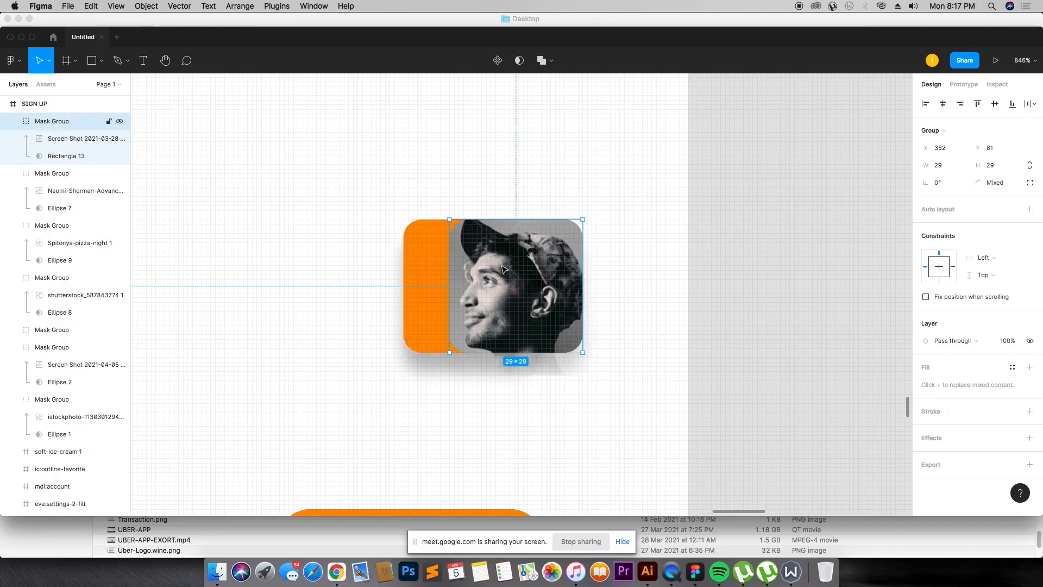
{"action": "key", "text": "super+z"}
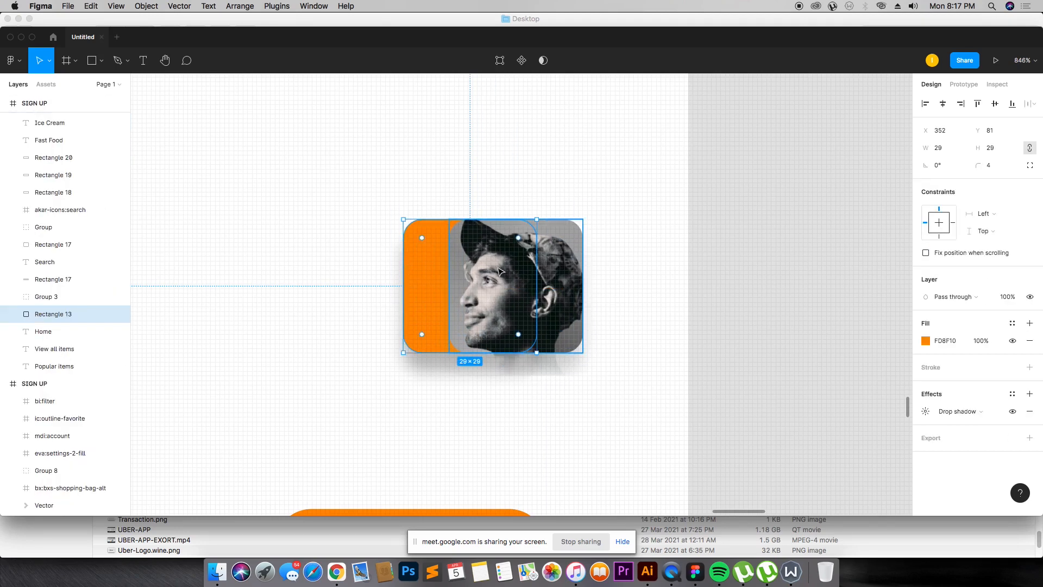
{"action": "key", "text": "super+shift+z"}
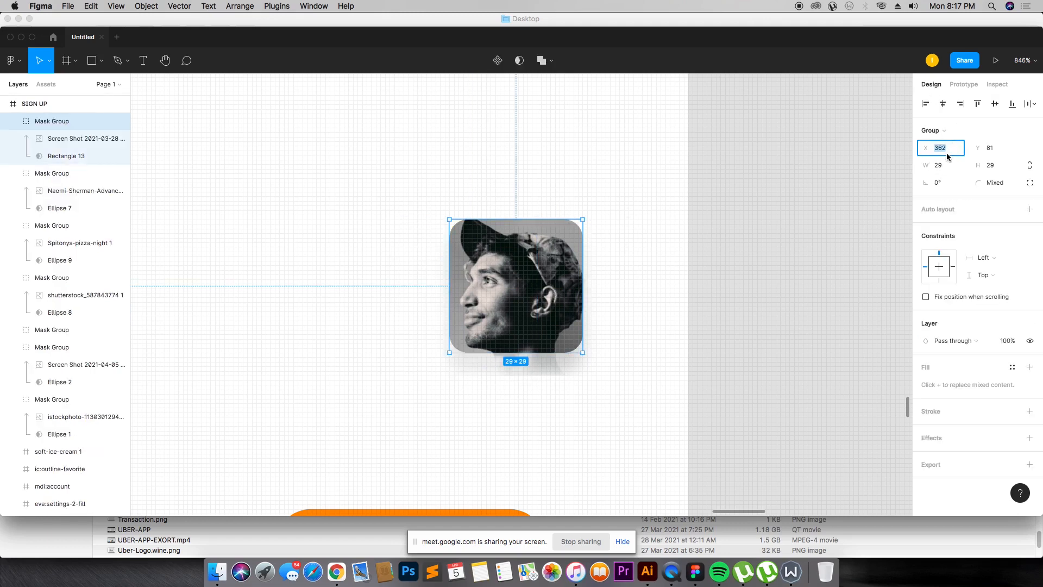
{"action": "type", "text": "352"}
{"action": "key", "text": "Return"}
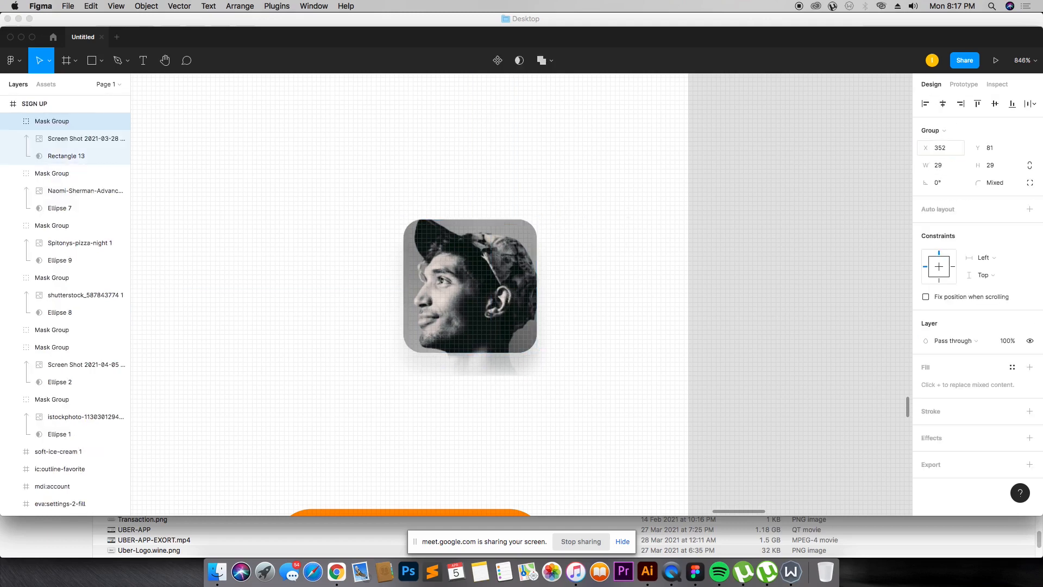
Step: Select the home screen frame and open the Mockuuups Studio plugin
{"action": "left_click", "coordinate": [614, 164]}
{"action": "key", "text": "super+minus"}
{"action": "key", "text": "super+minus"}
{"action": "key", "text": "super+minus"}
{"action": "key", "text": "super+minus"}
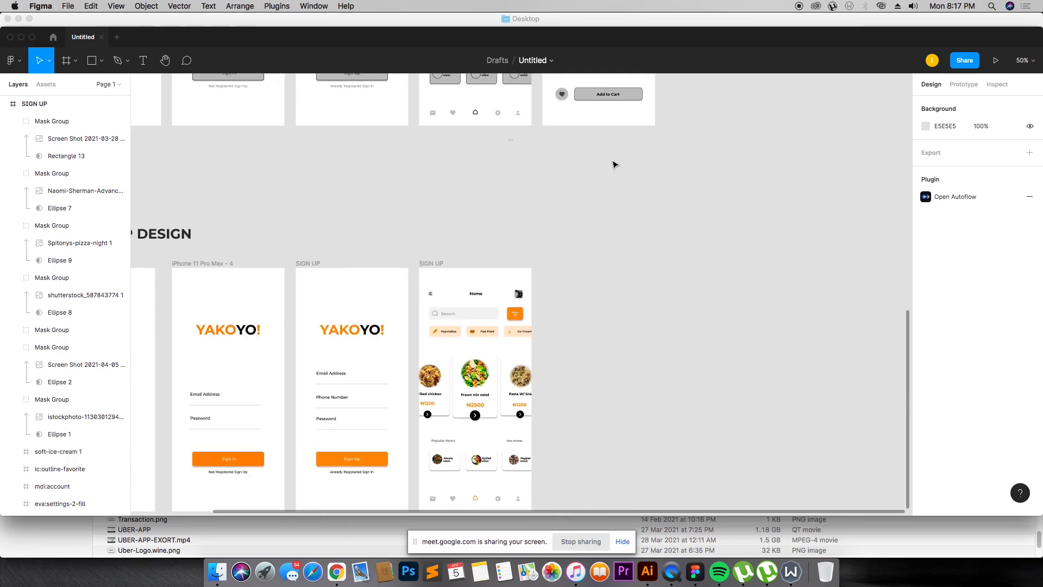
{"action": "scroll", "coordinate": [612, 179], "scroll_direction": "down", "scroll_amount": 3}
{"action": "left_click", "coordinate": [427, 159]}
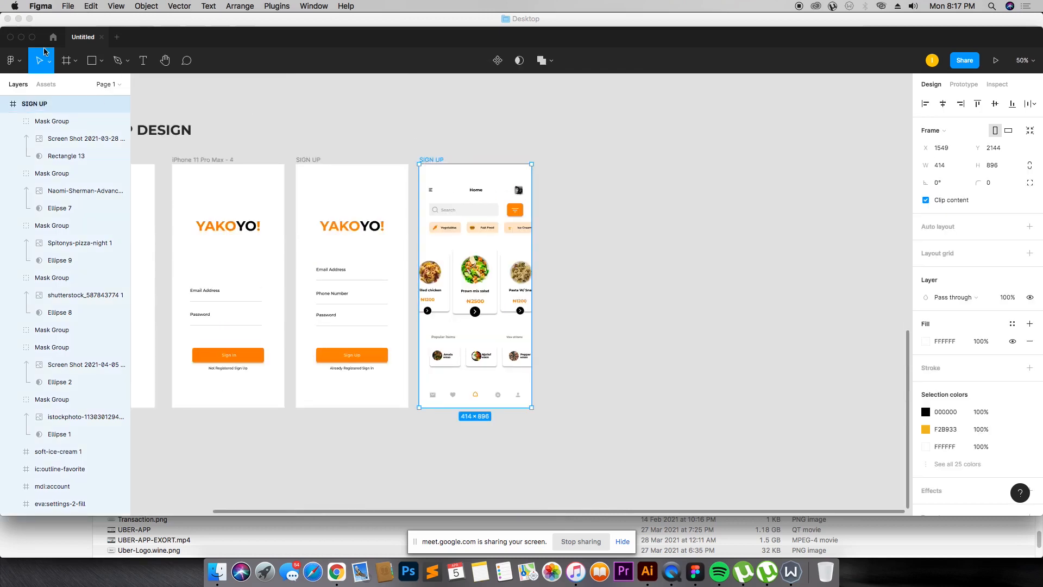
{"action": "left_click", "coordinate": [11, 60]}
{"action": "mouse_move", "coordinate": [65, 232]}
{"action": "mouse_move", "coordinate": [88, 210]}
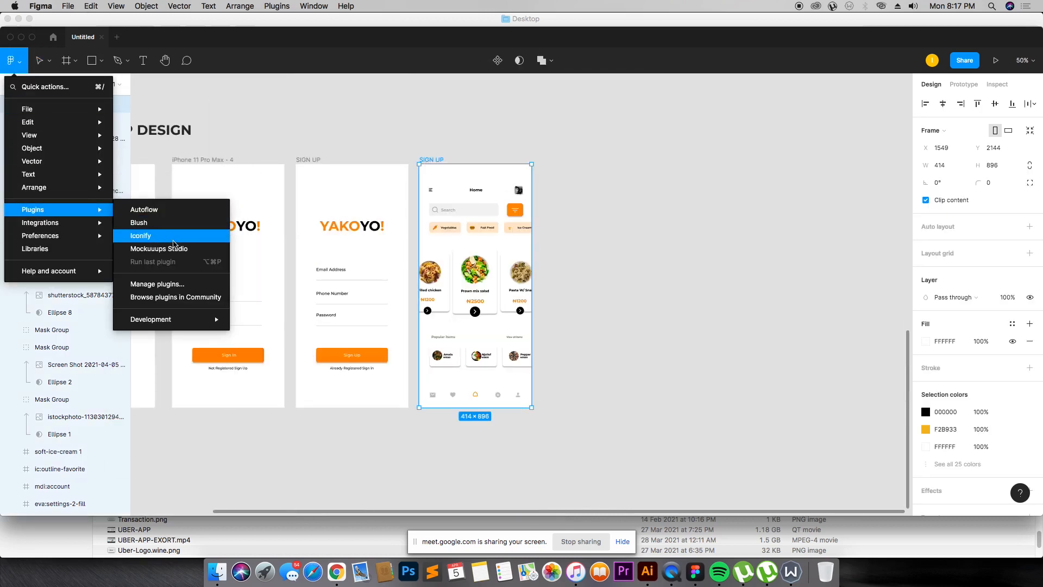
{"action": "left_click", "coordinate": [175, 249]}
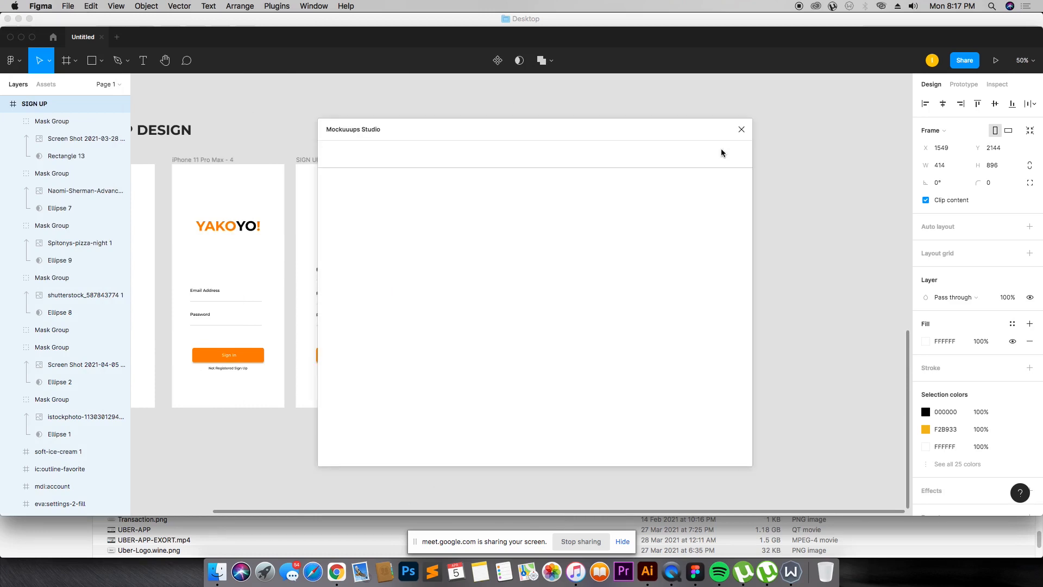
Step: Browse the Mockuuups Studio device mockup templates and close the plugin
{"action": "left_click_drag", "start_coordinate": [593, 134], "coordinate": [801, 101]}
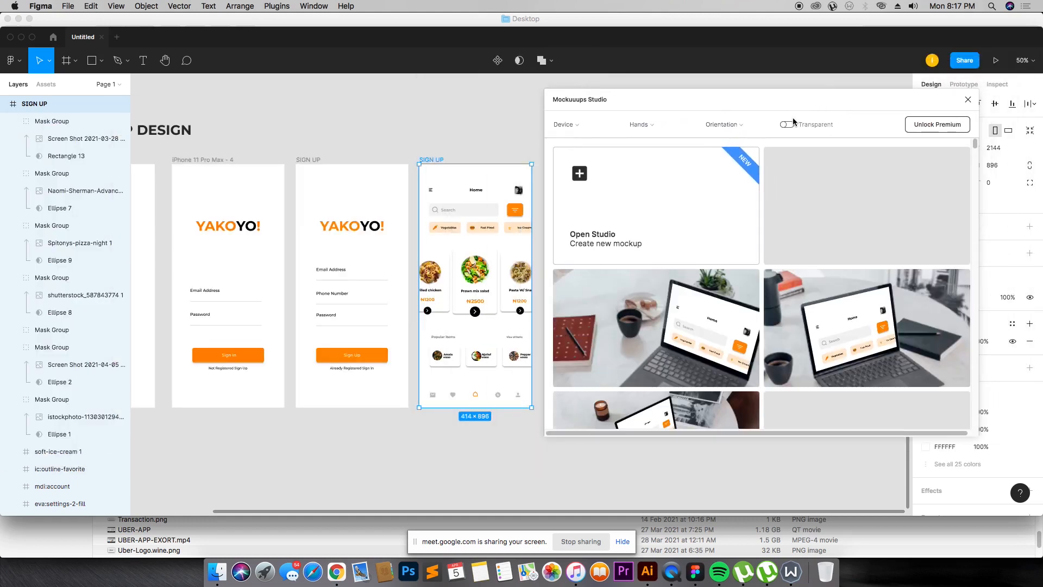
{"action": "scroll", "coordinate": [781, 264], "scroll_direction": "down", "scroll_amount": 5}
{"action": "scroll", "coordinate": [781, 263], "scroll_direction": "down", "scroll_amount": 5}
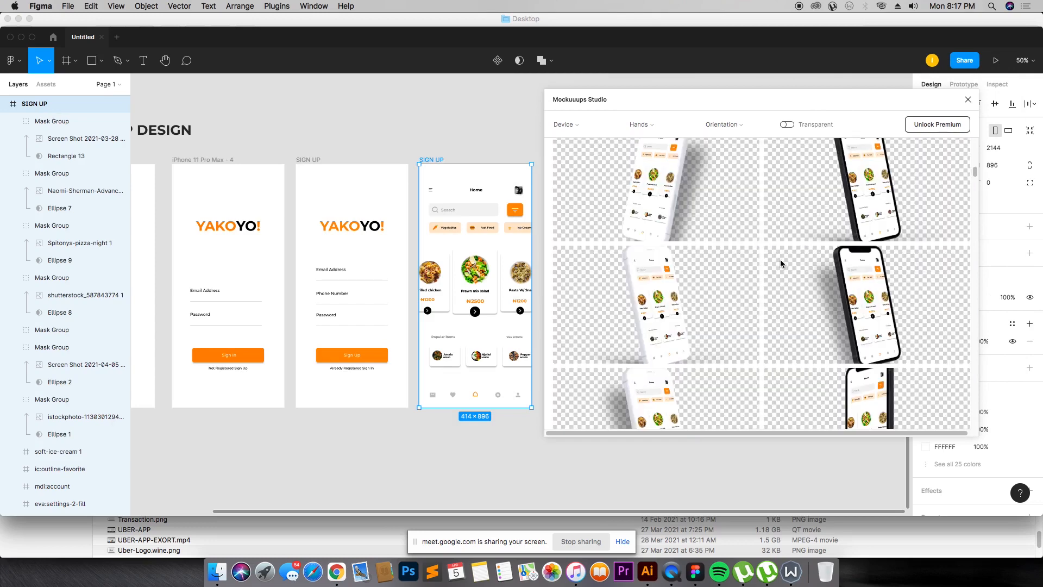
{"action": "scroll", "coordinate": [739, 264], "scroll_direction": "down", "scroll_amount": 1}
{"action": "scroll", "coordinate": [739, 266], "scroll_direction": "down", "scroll_amount": 3}
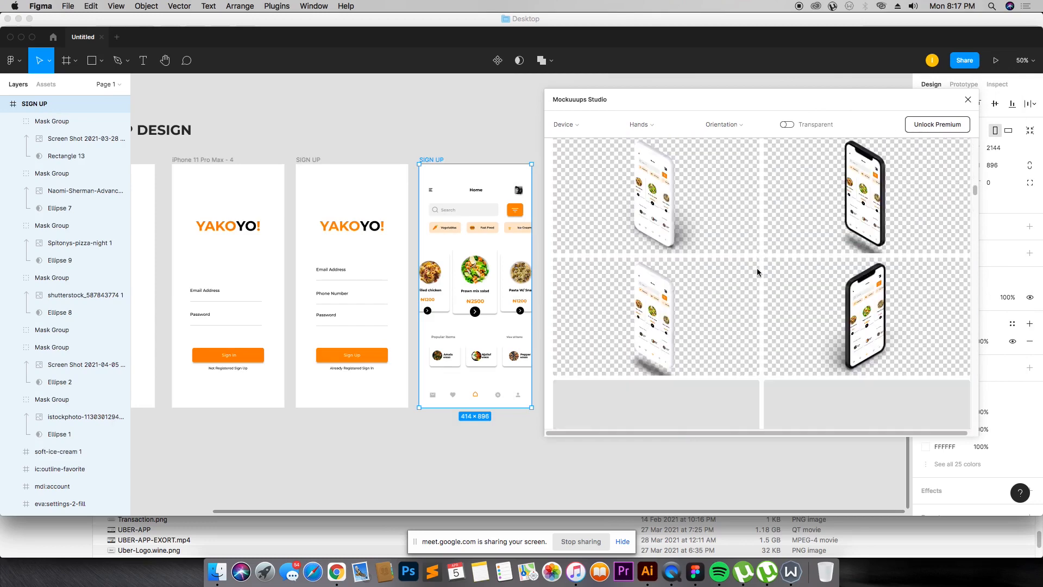
{"action": "scroll", "coordinate": [758, 270], "scroll_direction": "down", "scroll_amount": 5}
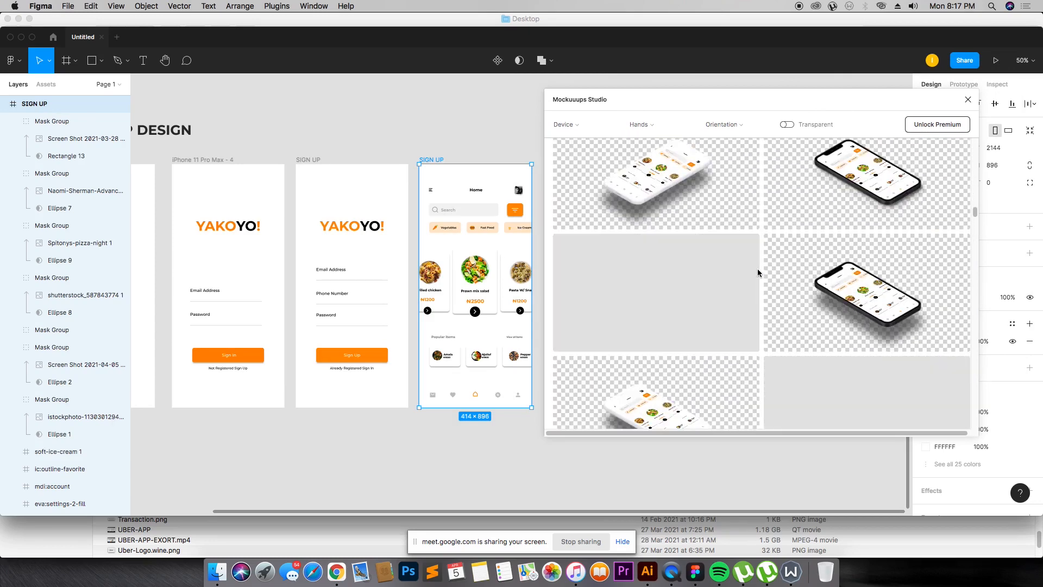
{"action": "scroll", "coordinate": [758, 269], "scroll_direction": "down", "scroll_amount": 5}
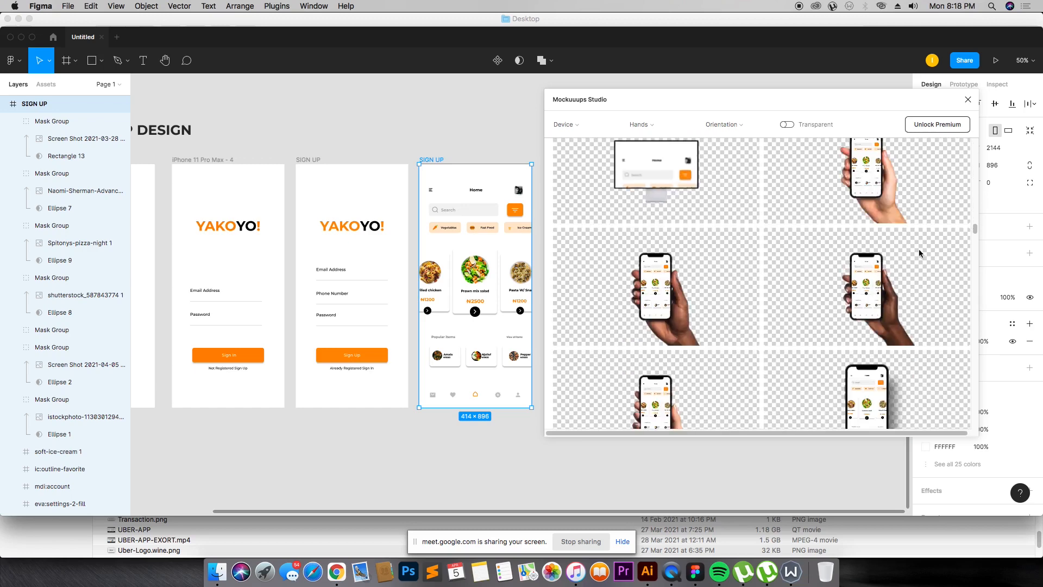
{"action": "scroll", "coordinate": [826, 297], "scroll_direction": "down", "scroll_amount": 1}
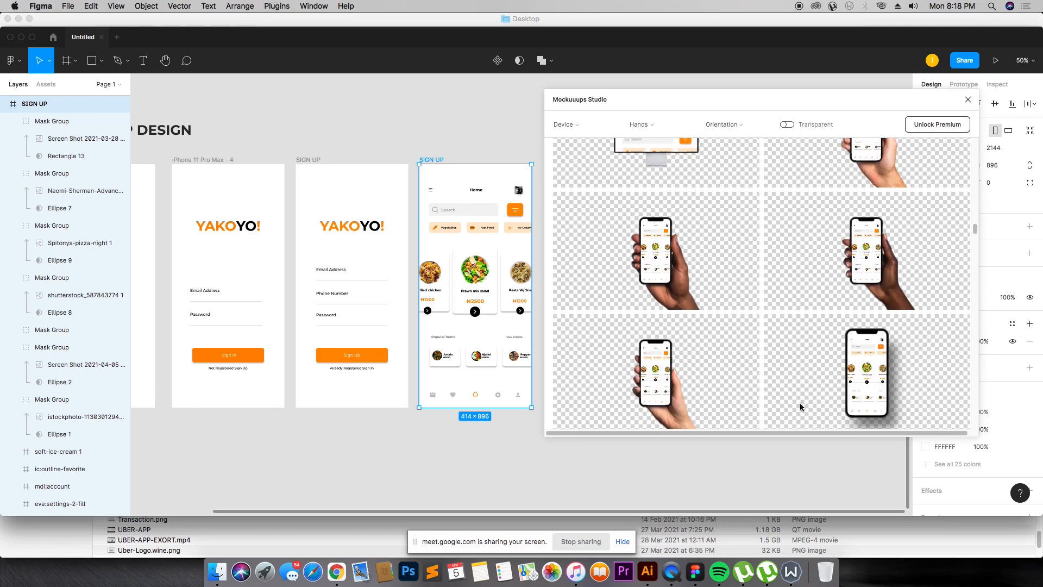
{"action": "scroll", "coordinate": [801, 380], "scroll_direction": "down", "scroll_amount": 6}
{"action": "scroll", "coordinate": [812, 311], "scroll_direction": "down", "scroll_amount": 3}
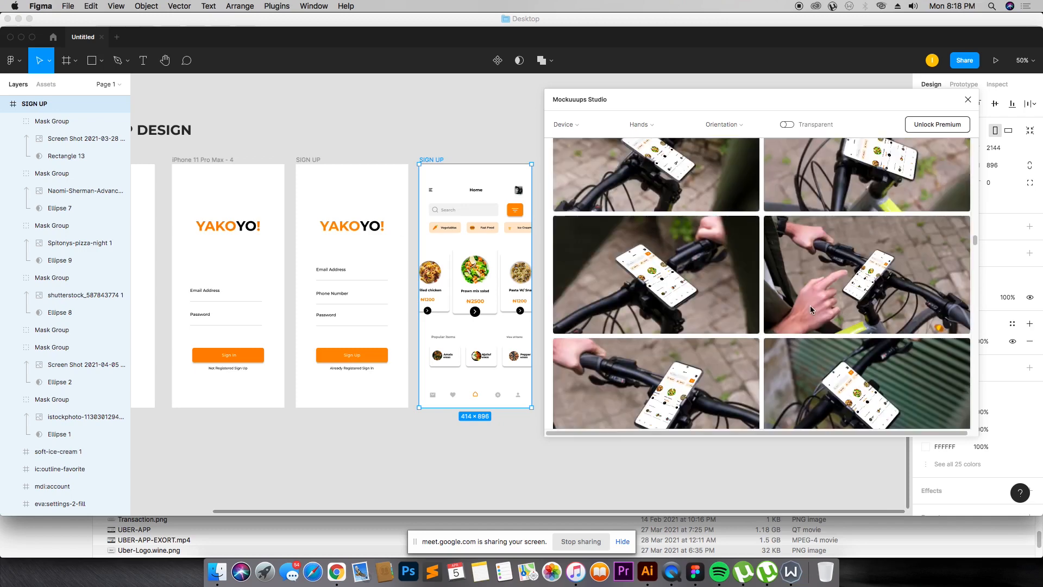
{"action": "scroll", "coordinate": [722, 292], "scroll_direction": "down", "scroll_amount": 6}
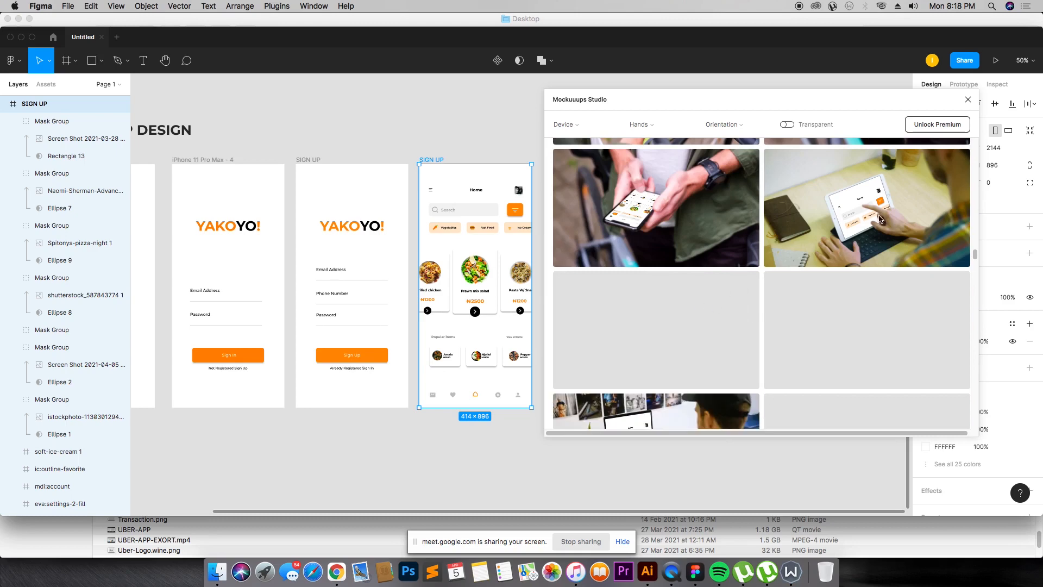
{"action": "scroll", "coordinate": [753, 304], "scroll_direction": "down", "scroll_amount": 10}
{"action": "scroll", "coordinate": [717, 280], "scroll_direction": "down", "scroll_amount": 3}
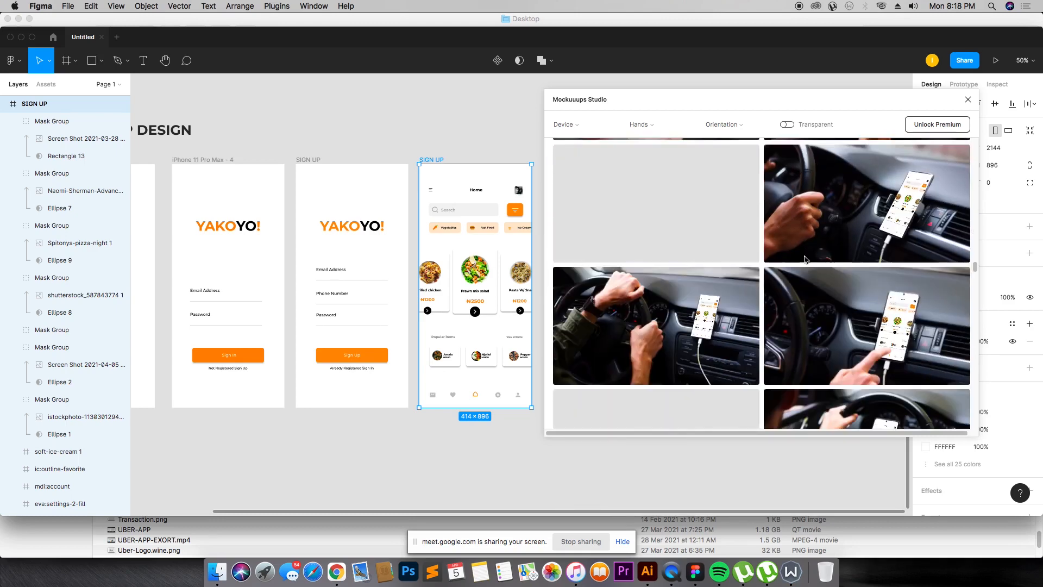
{"action": "scroll", "coordinate": [784, 313], "scroll_direction": "down", "scroll_amount": 10}
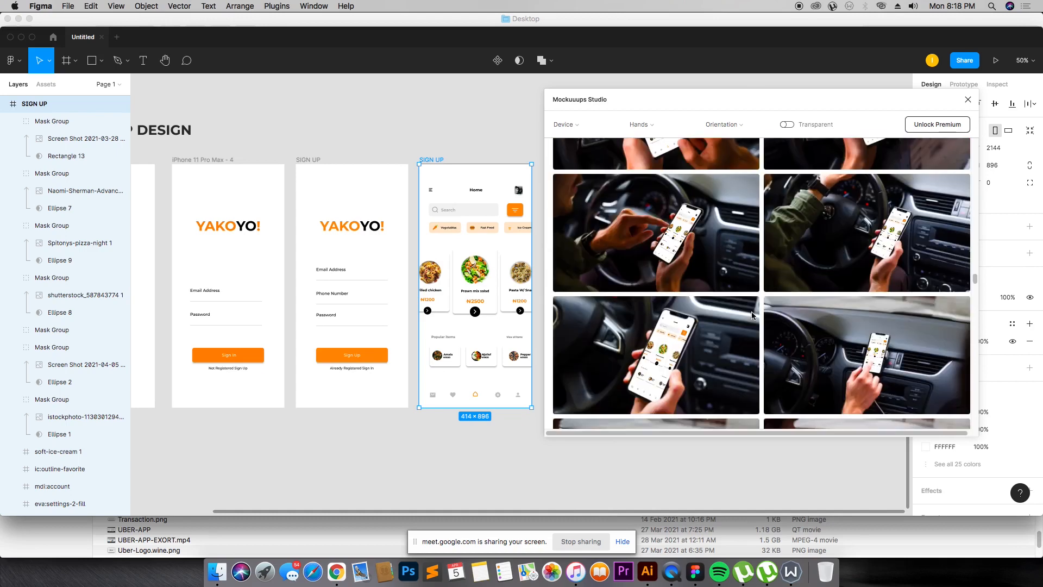
{"action": "left_click", "coordinate": [968, 100]}
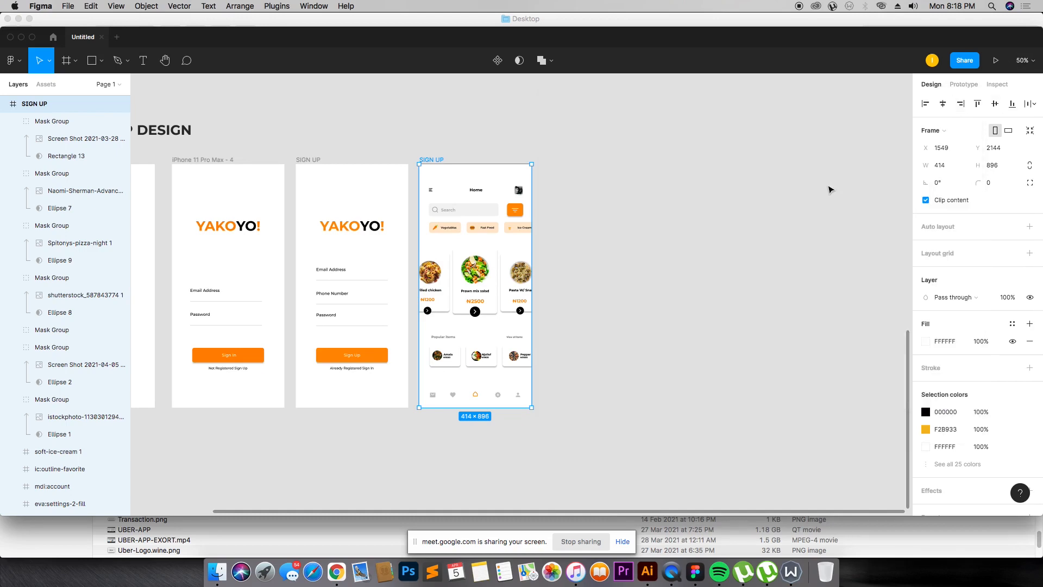
Step: Review the user flow diagram, low fidelity wireframe and mobile app design sections across the canvas
{"action": "key", "text": "minus"}
{"action": "key", "text": "minus"}
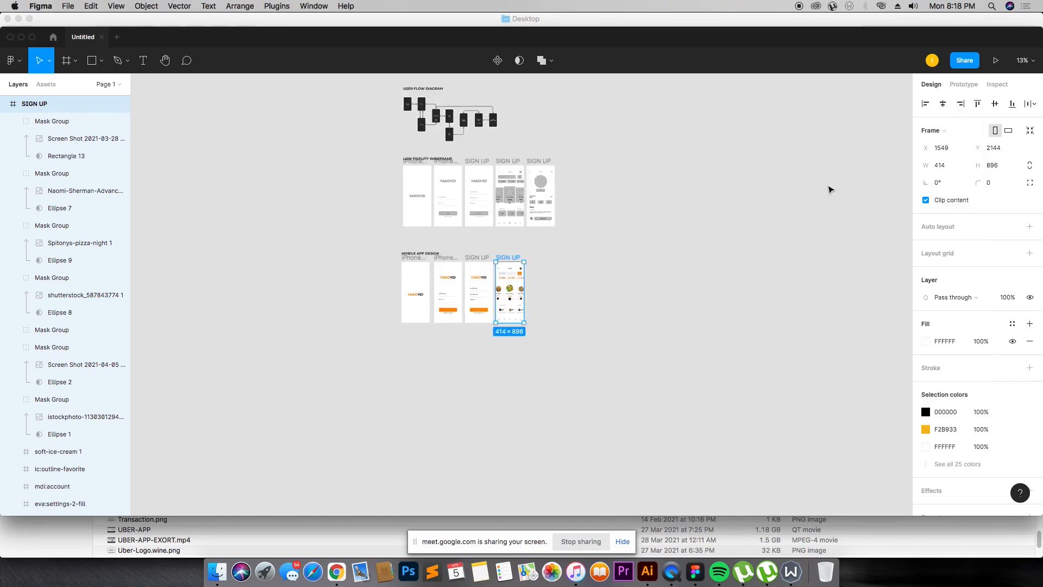
{"action": "left_click_drag", "start_coordinate": [387, 76], "coordinate": [602, 238]}
{"action": "scroll", "coordinate": [424, 237], "scroll_direction": "down", "scroll_amount": 4}
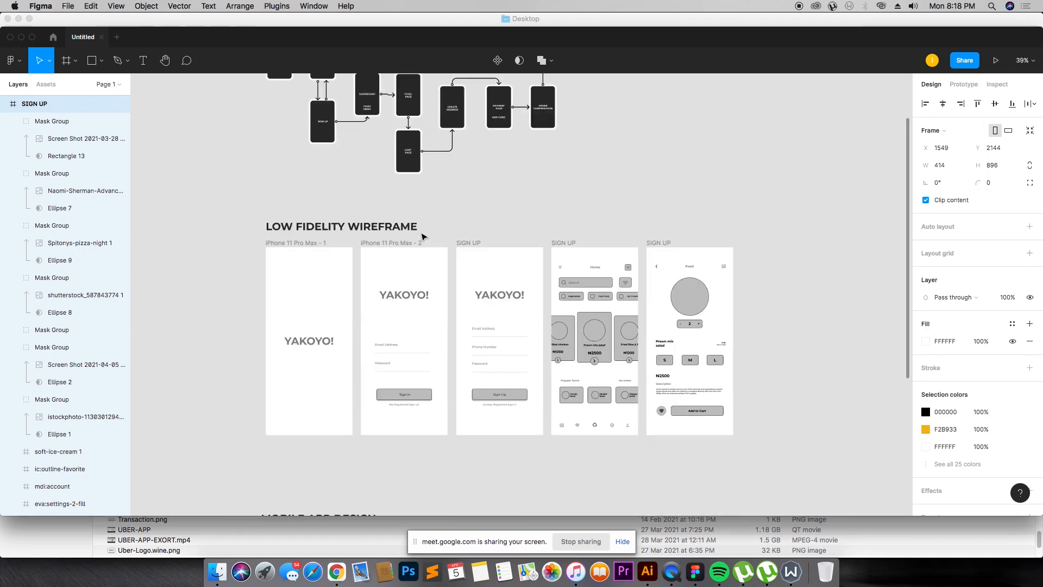
{"action": "scroll", "coordinate": [424, 237], "scroll_direction": "down", "scroll_amount": 4}
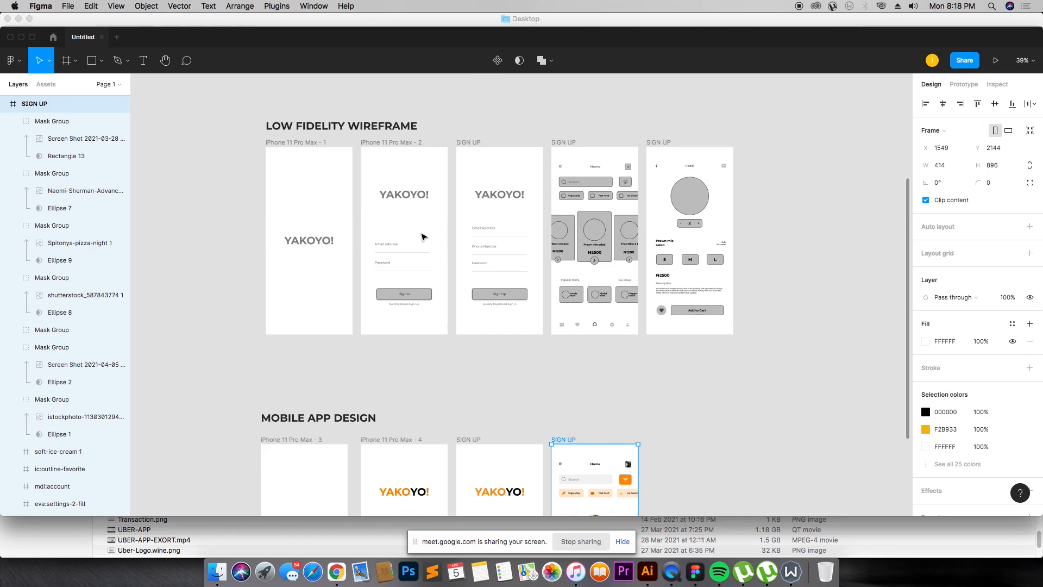
{"action": "scroll", "coordinate": [424, 236], "scroll_direction": "down", "scroll_amount": 5}
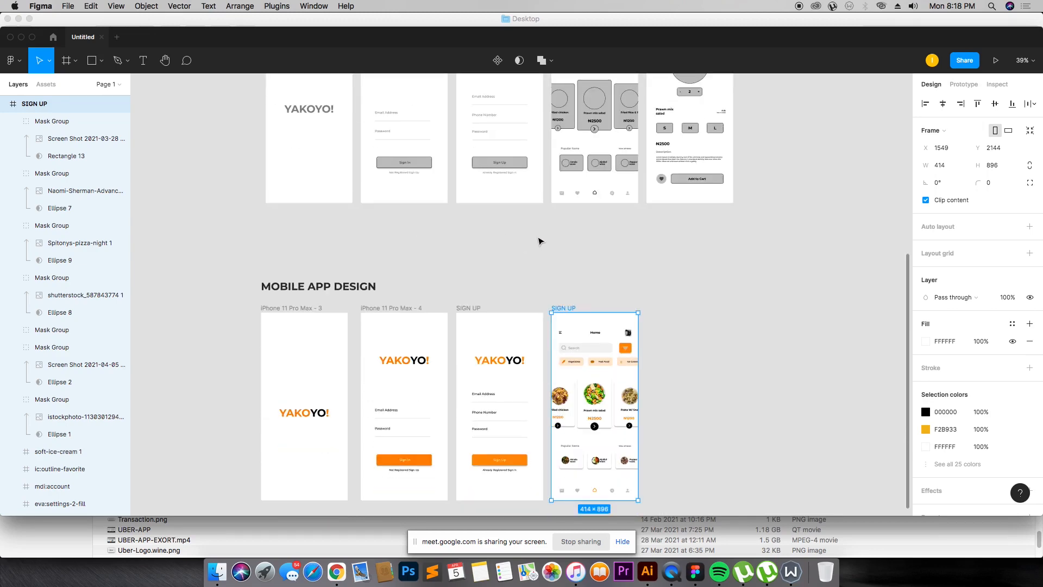
{"action": "left_click", "coordinate": [539, 240]}
{"action": "scroll", "coordinate": [539, 239], "scroll_direction": "down", "scroll_amount": 6}
{"action": "scroll", "coordinate": [387, 133], "scroll_direction": "up", "scroll_amount": 7}
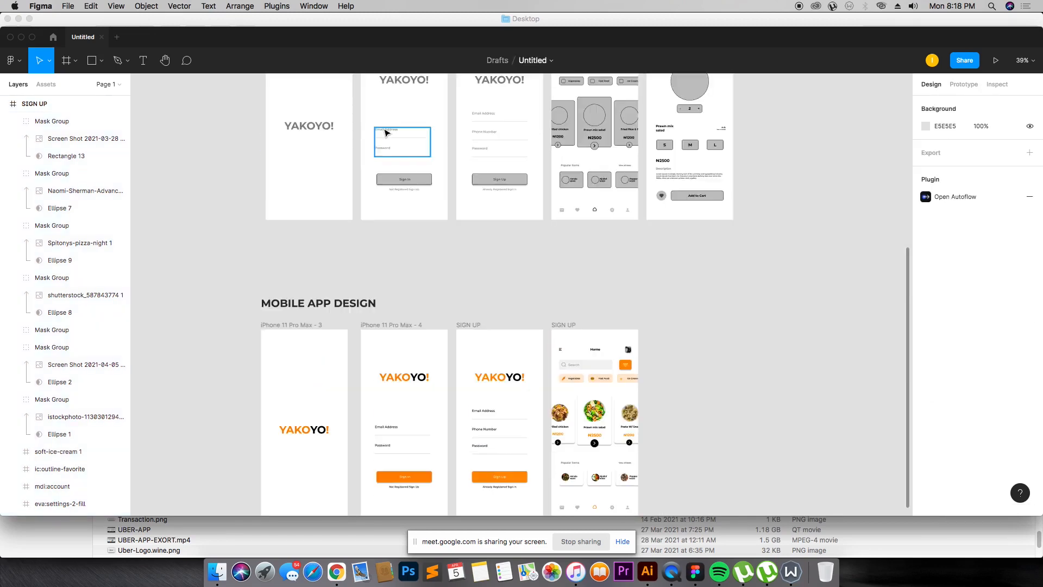
{"action": "scroll", "coordinate": [386, 133], "scroll_direction": "up", "scroll_amount": 7}
{"action": "scroll", "coordinate": [624, 289], "scroll_direction": "down", "scroll_amount": 9}
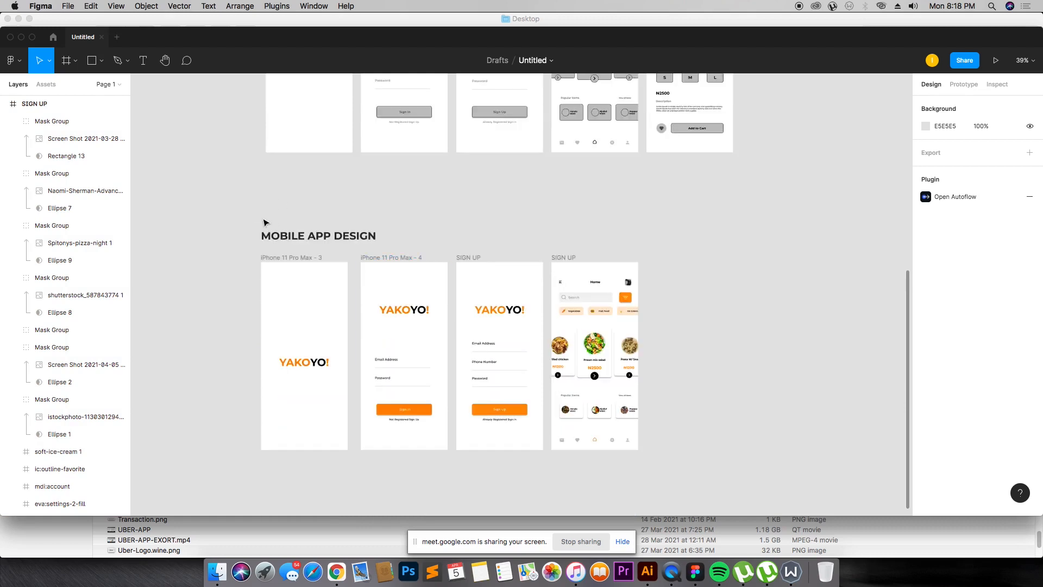
{"action": "key", "text": "z"}
{"action": "left_click_drag", "start_coordinate": [222, 198], "coordinate": [850, 472]}
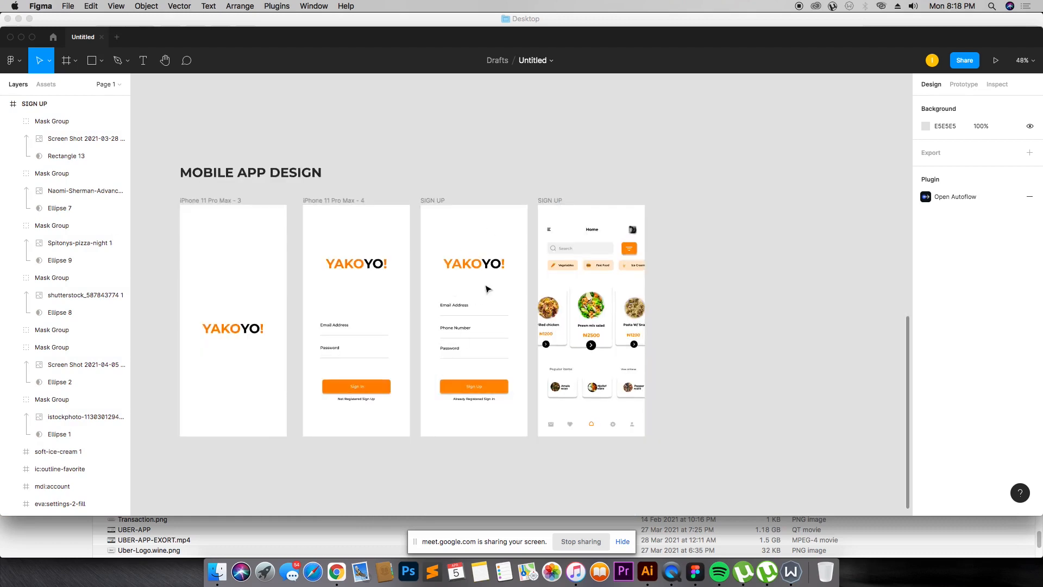
{"action": "left_click_drag", "start_coordinate": [162, 165], "coordinate": [790, 492]}
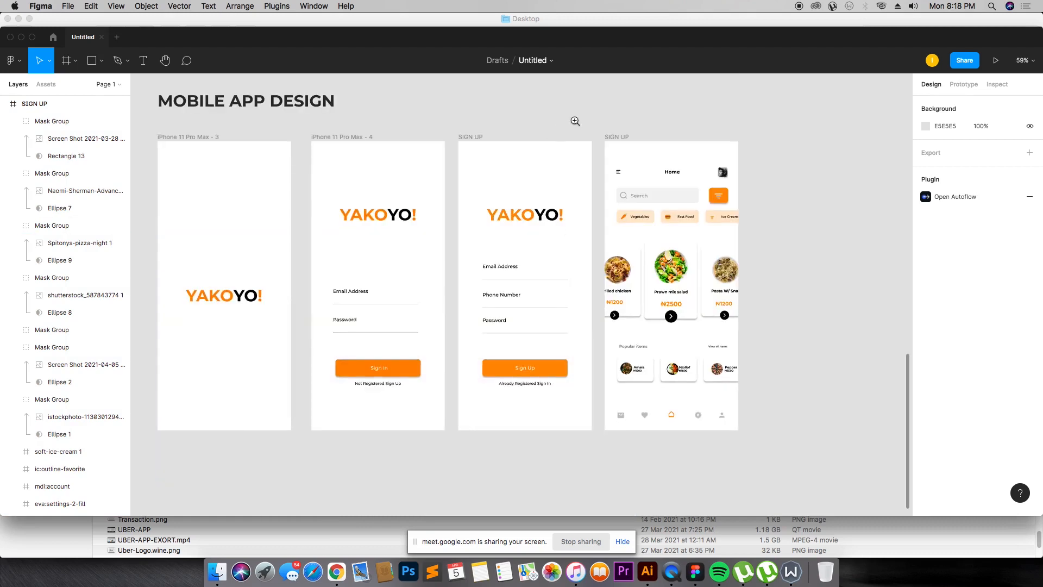
{"action": "left_click_drag", "start_coordinate": [590, 123], "coordinate": [810, 442]}
{"action": "key", "text": "shift+1"}
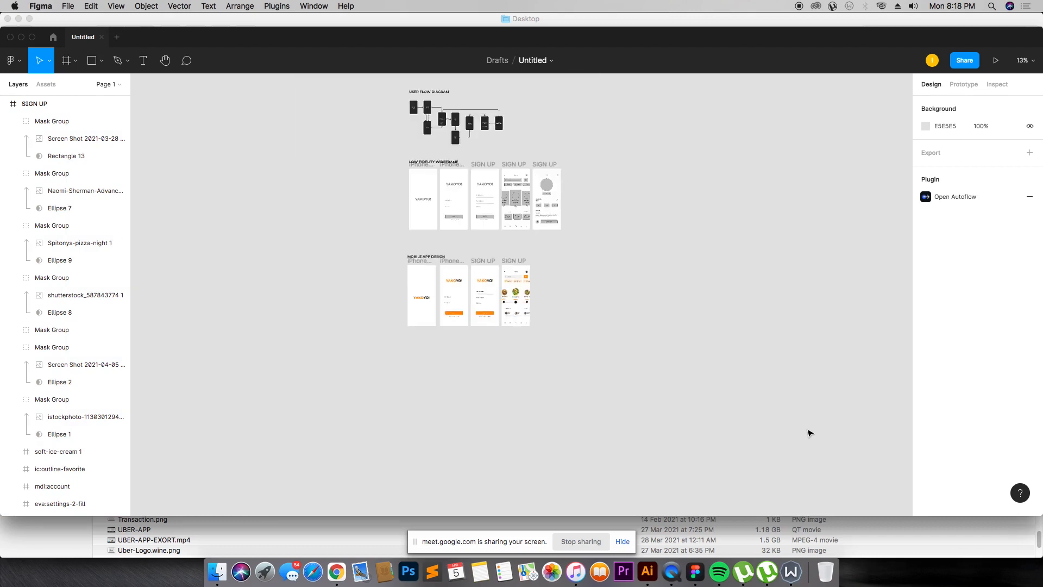
{"action": "scroll", "coordinate": [780, 406], "scroll_direction": "up", "scroll_amount": 3}
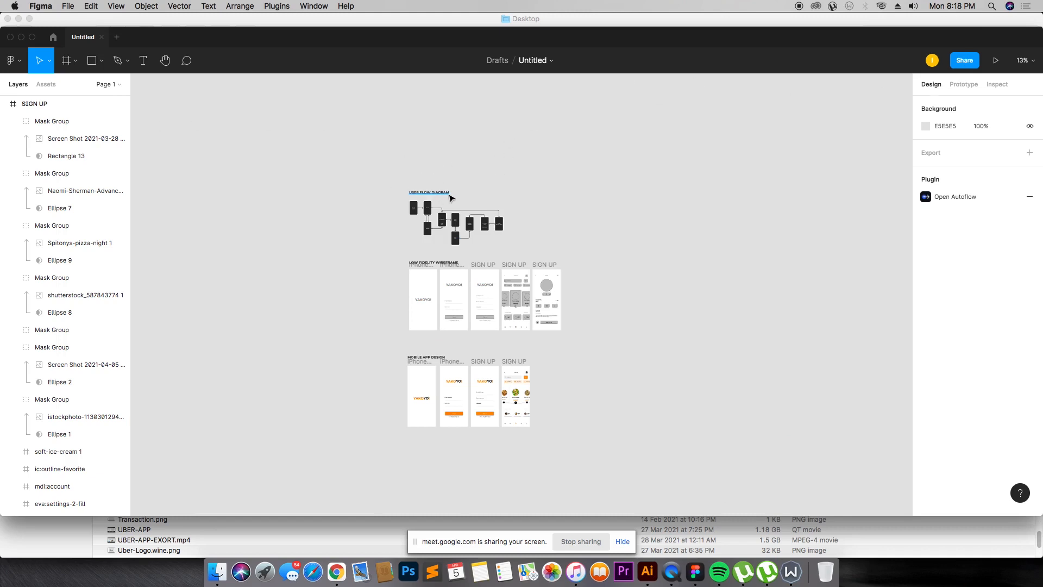
Step: Duplicate the USER FLOW DIAGRAM heading below the mobile app design section and replace its text with a person's name
{"action": "left_click_drag", "start_coordinate": [451, 197], "coordinate": [442, 469]}
{"action": "scroll", "coordinate": [443, 469], "scroll_direction": "down", "scroll_amount": 3}
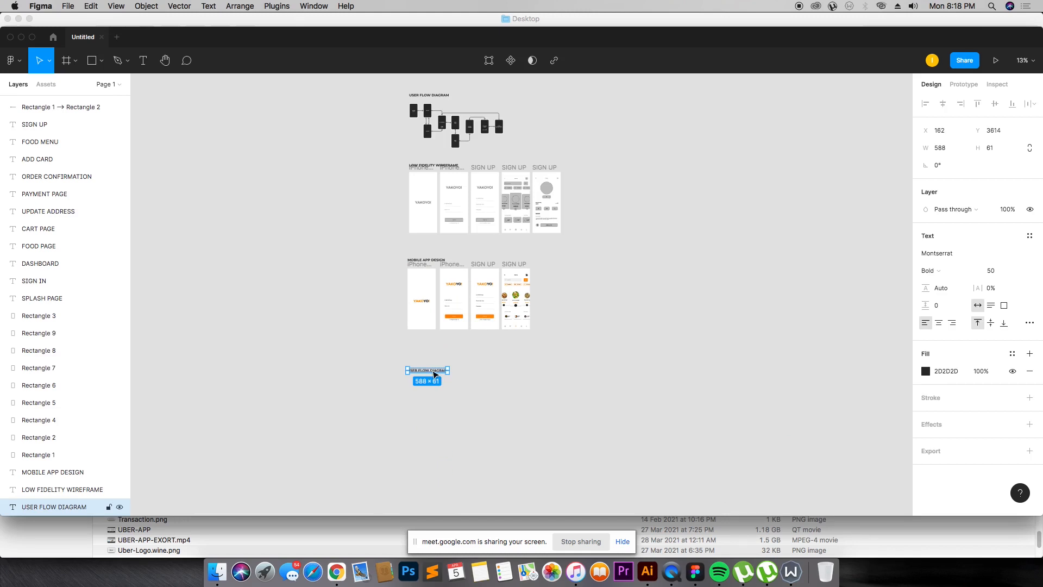
{"action": "double_click", "coordinate": [433, 371]}
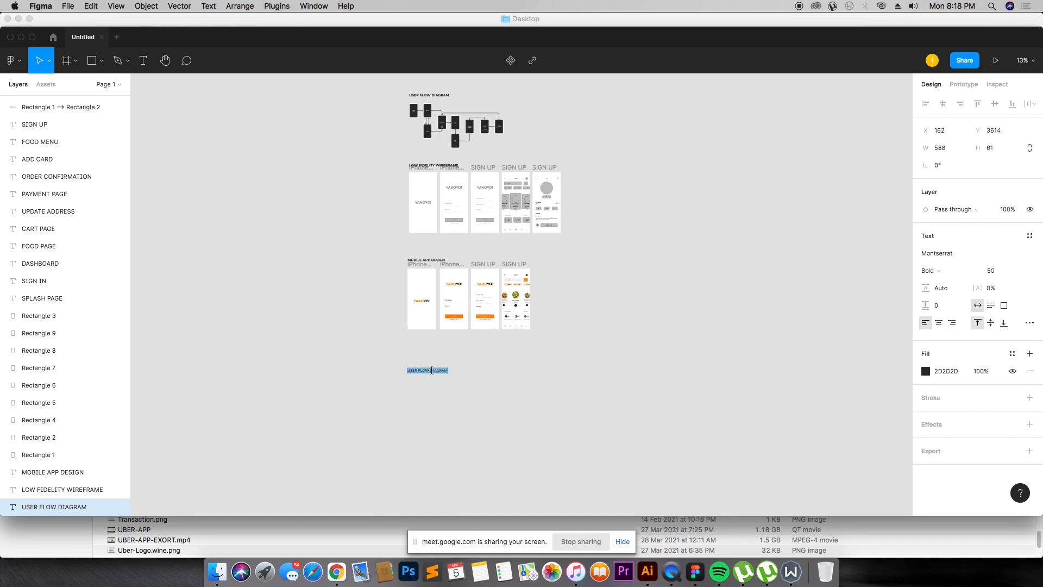
{"action": "type", "text": "ANASTASIA"}
{"action": "key", "text": "Escape"}
Step: Duplicate the name heading further down the canvas and replace its text with another person's name
{"action": "left_click_drag", "start_coordinate": [415, 374], "coordinate": [413, 462]}
{"action": "double_click", "coordinate": [413, 461]}
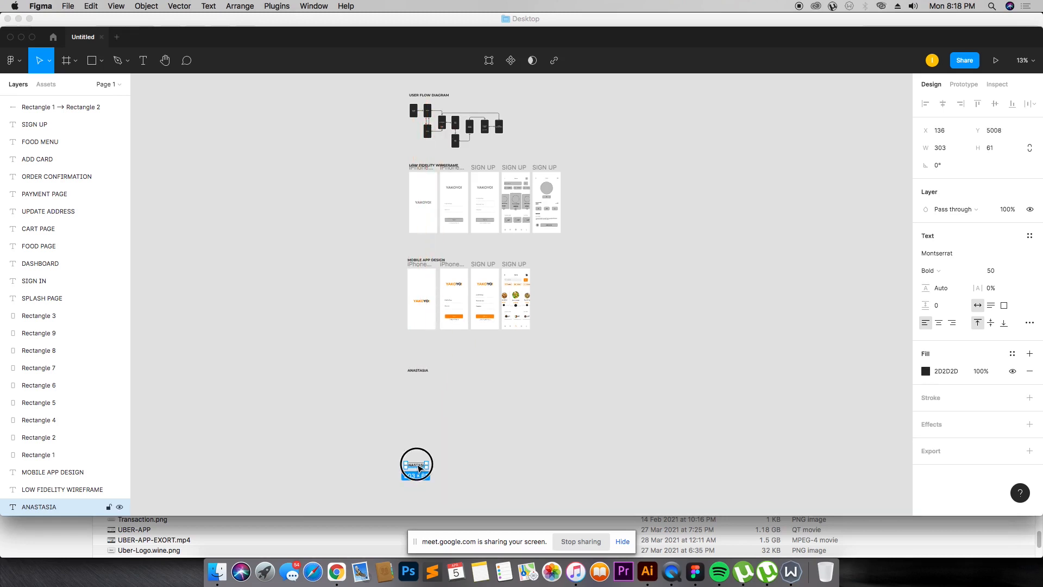
{"action": "type", "text": "PELUMI"}
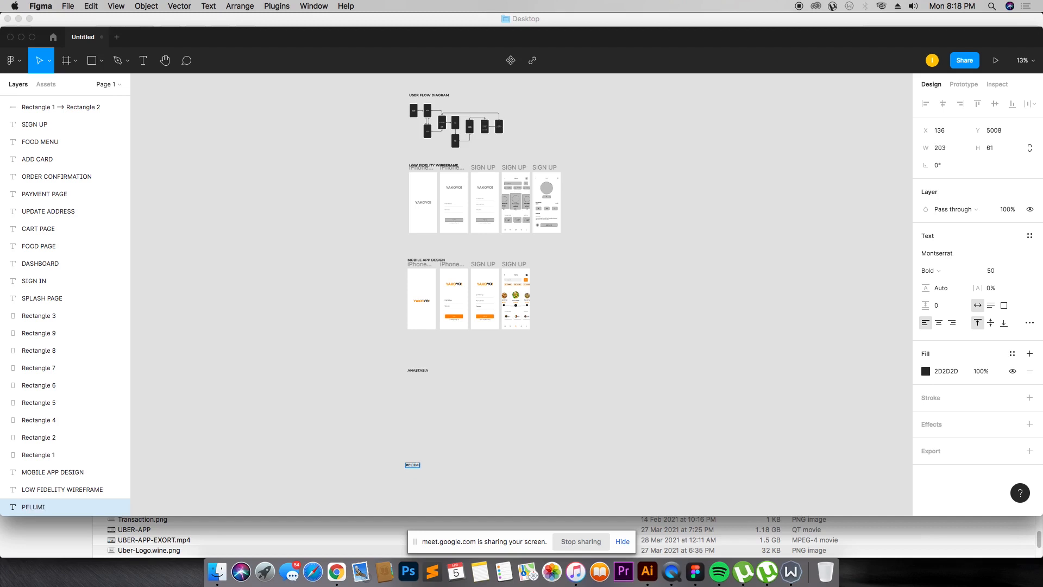
{"action": "key", "text": "Escape"}
{"action": "scroll", "coordinate": [402, 190], "scroll_direction": "down", "scroll_amount": 1}
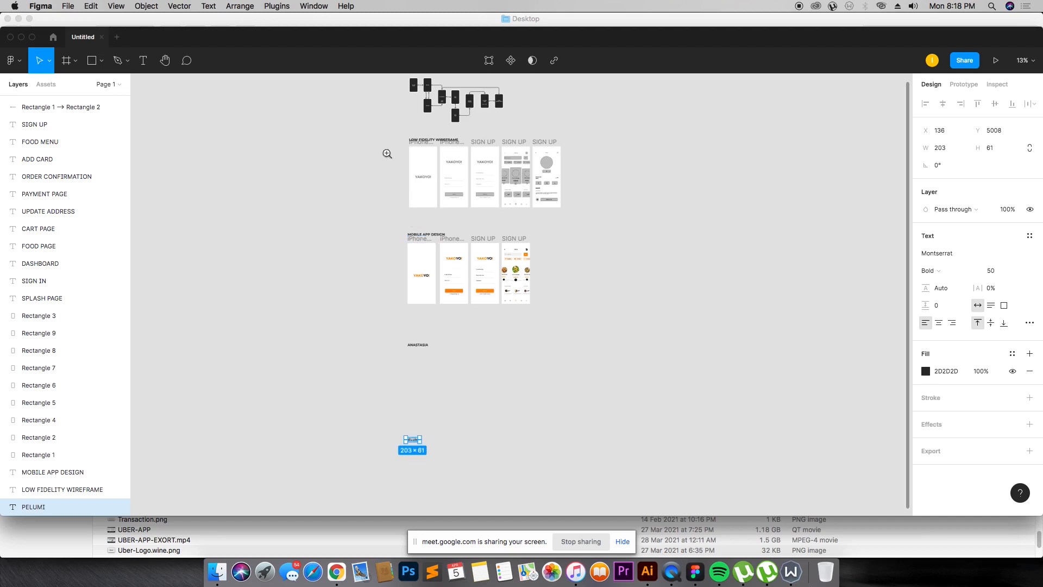
{"action": "left_click_drag", "start_coordinate": [373, 118], "coordinate": [680, 509]}
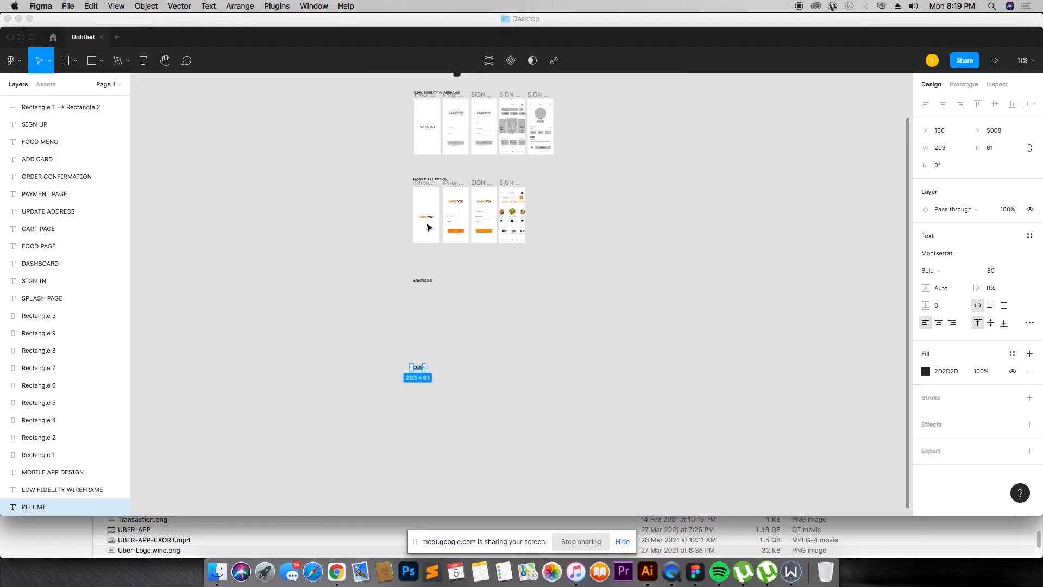